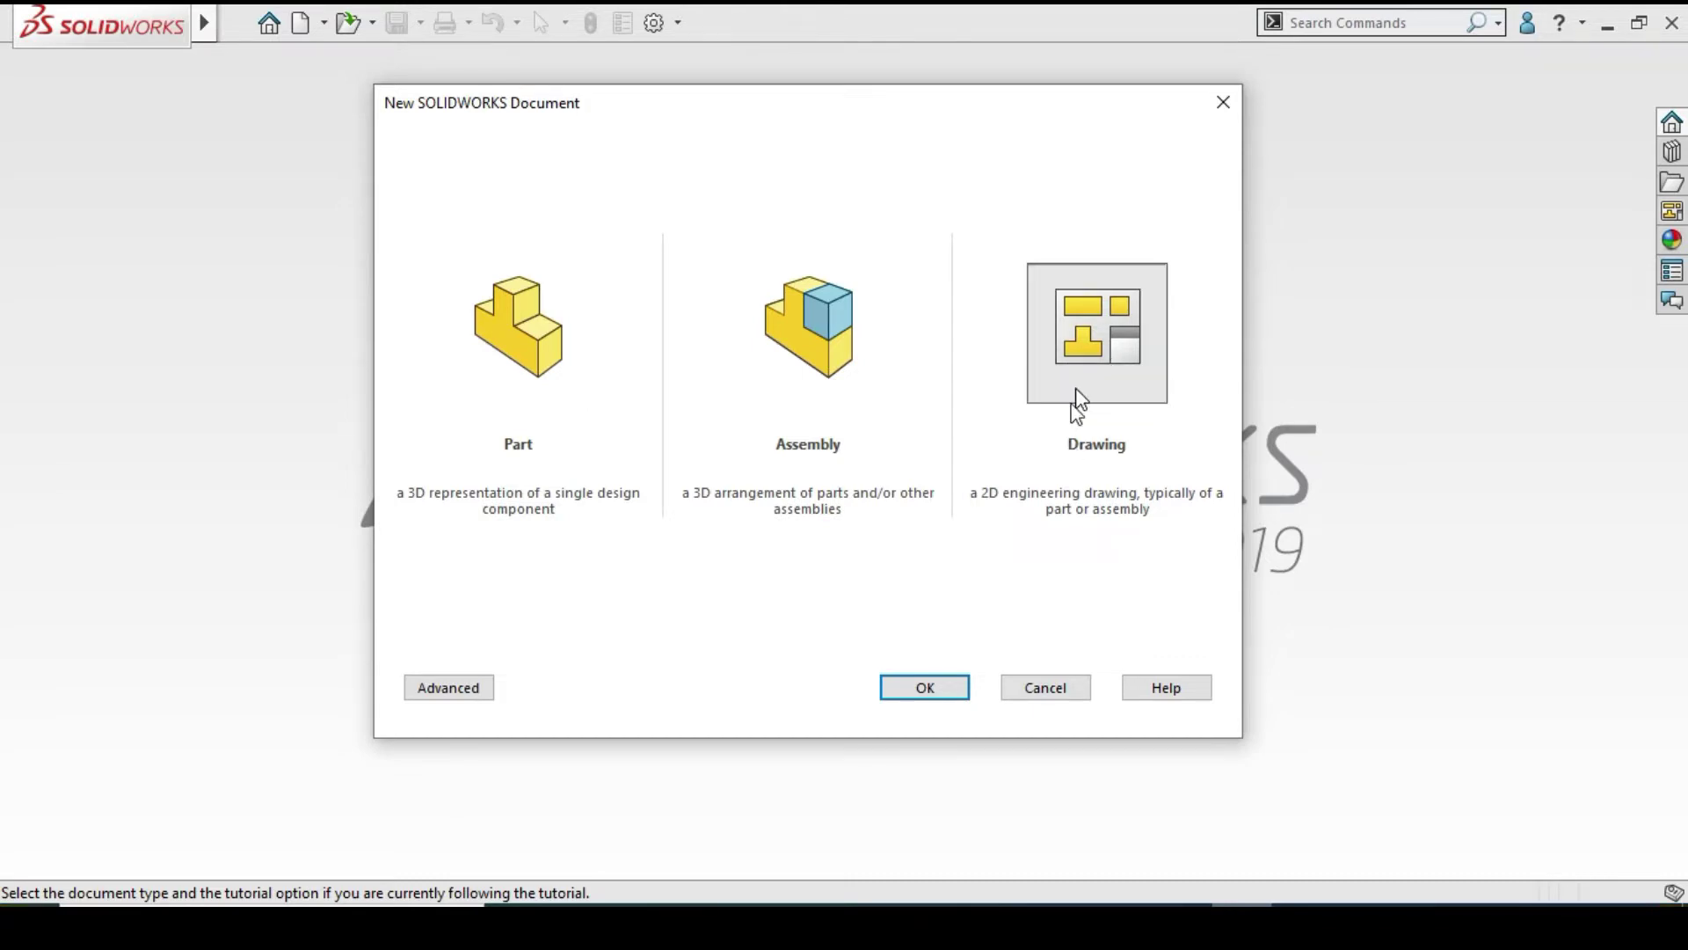
# Create a new drawing document, Draw1, which brings up the A0 (ISO) sheet size options
pyautogui.click(925, 689)
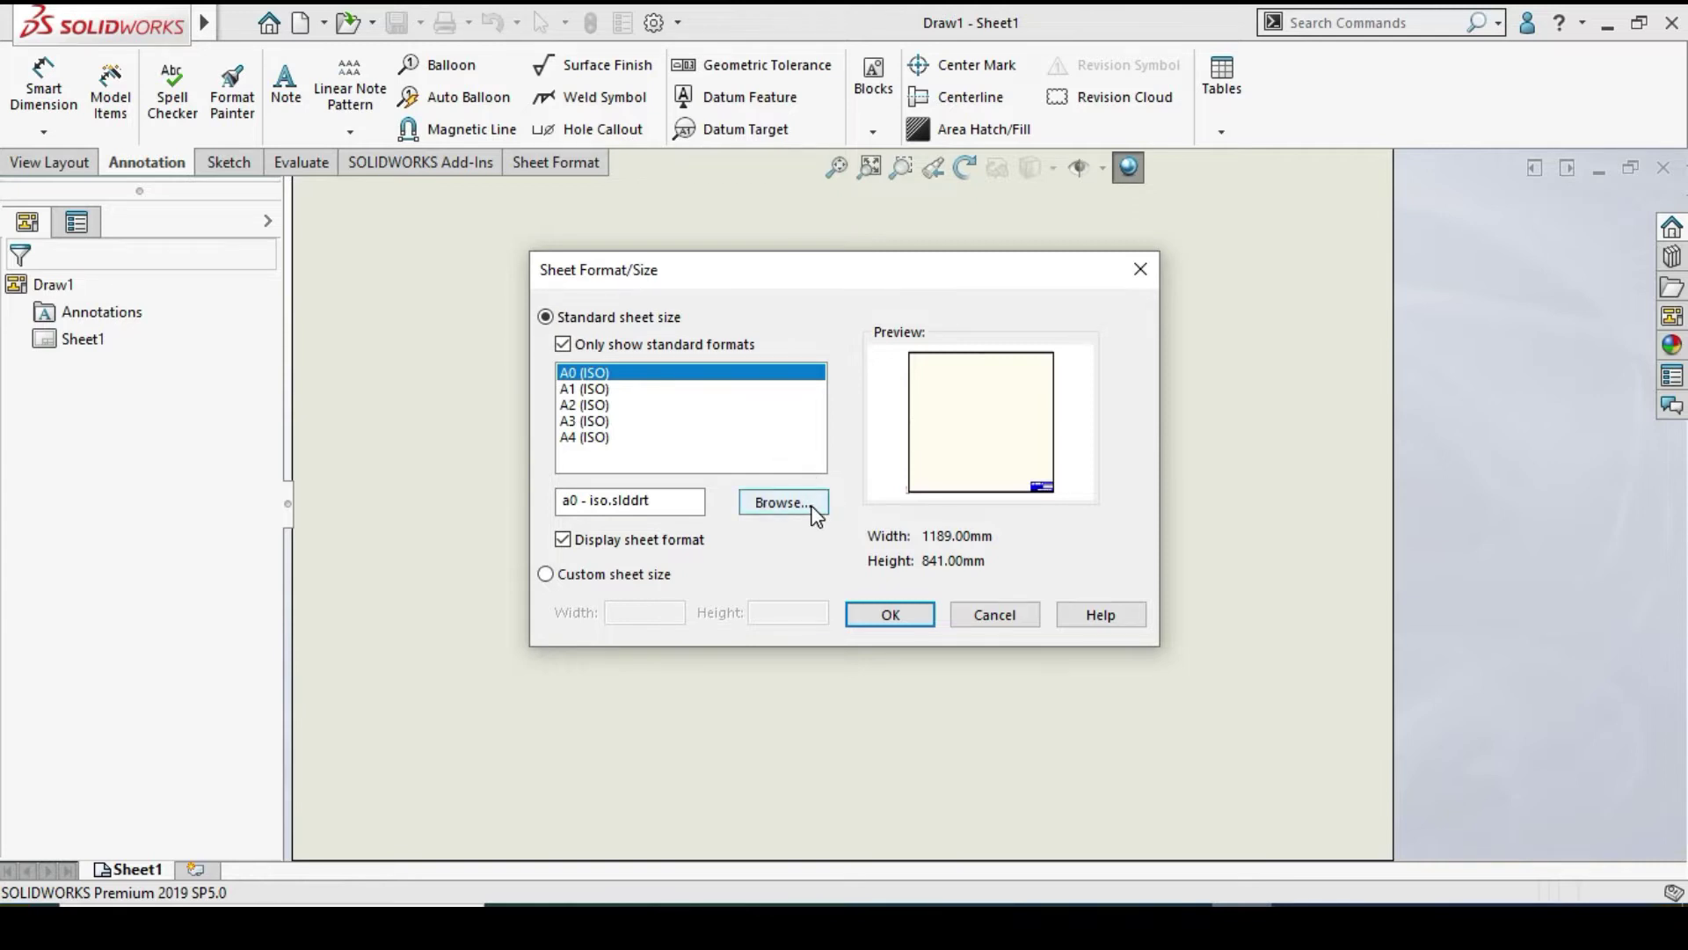
# Try a format file and a custom size, then settle on the standard A0 (ISO) sheet
pyautogui.click(783, 503)
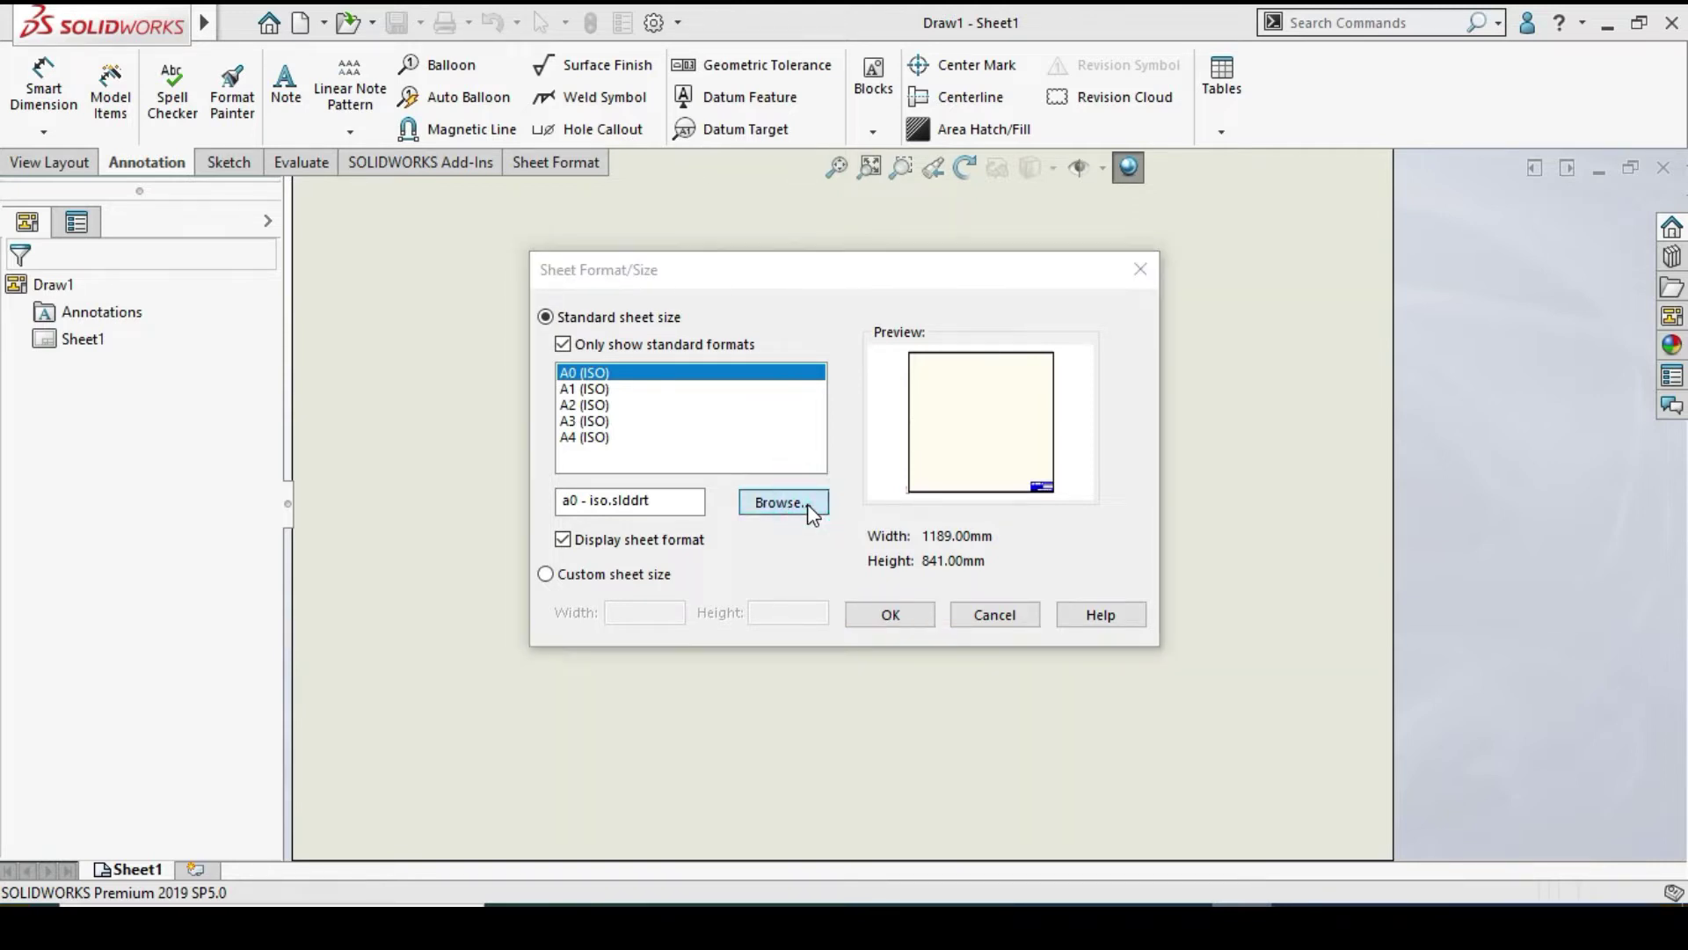
pyautogui.scroll(-3, 794, 472)
pyautogui.scroll(-9, 794, 472)
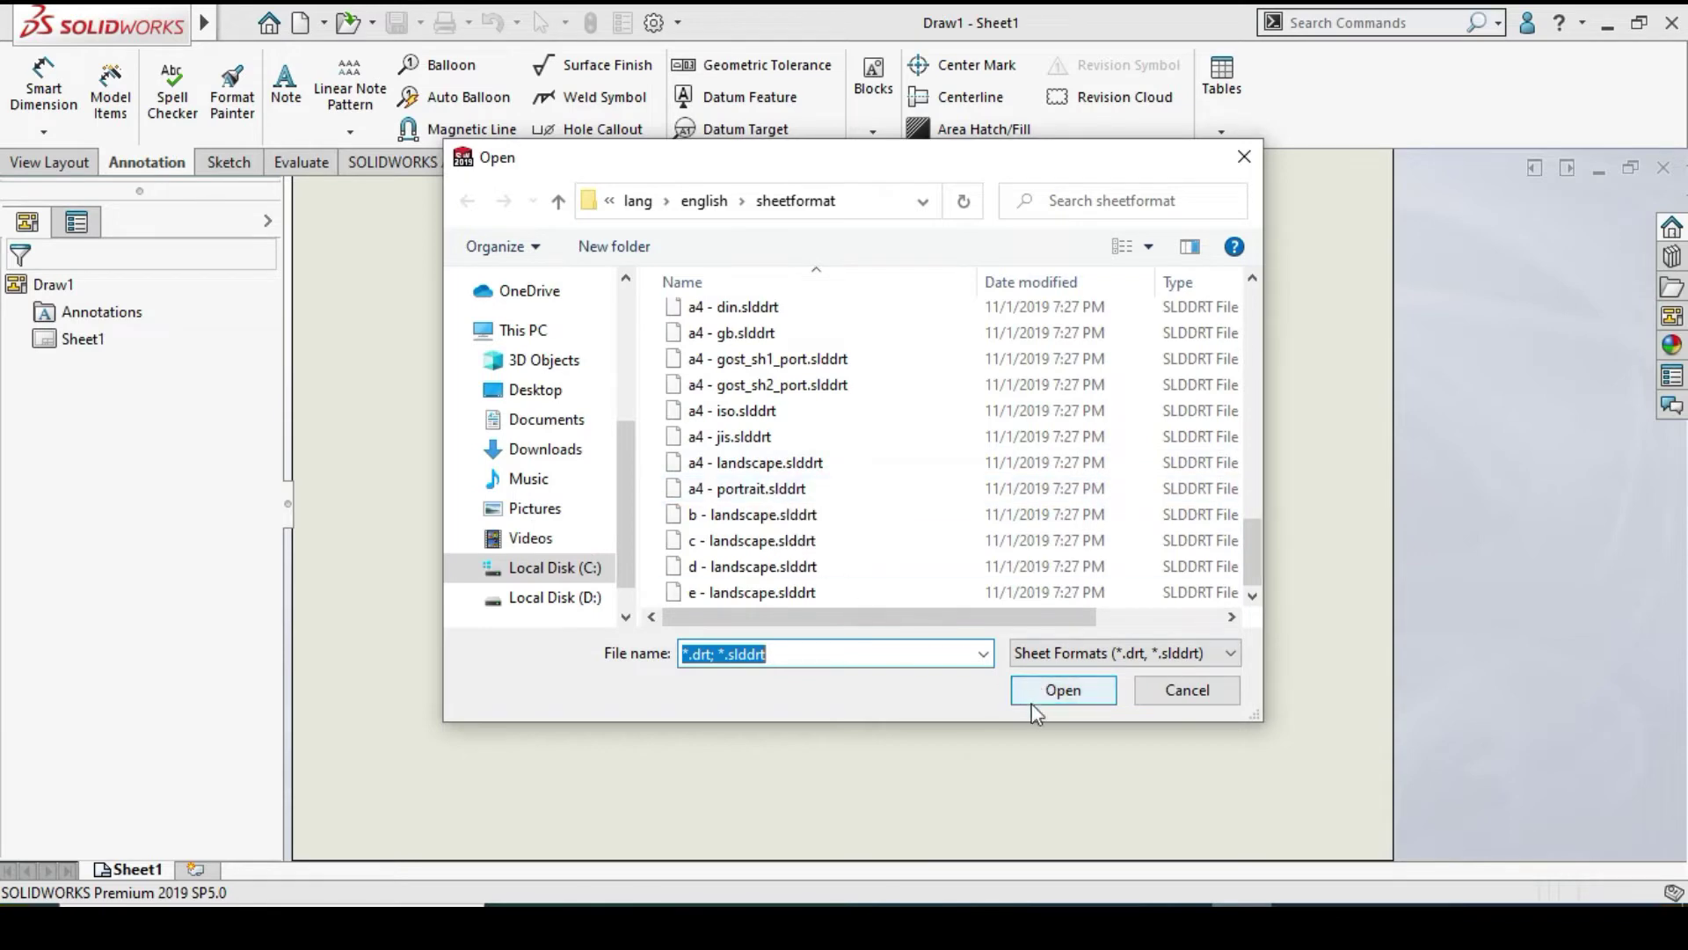
pyautogui.click(1152, 689)
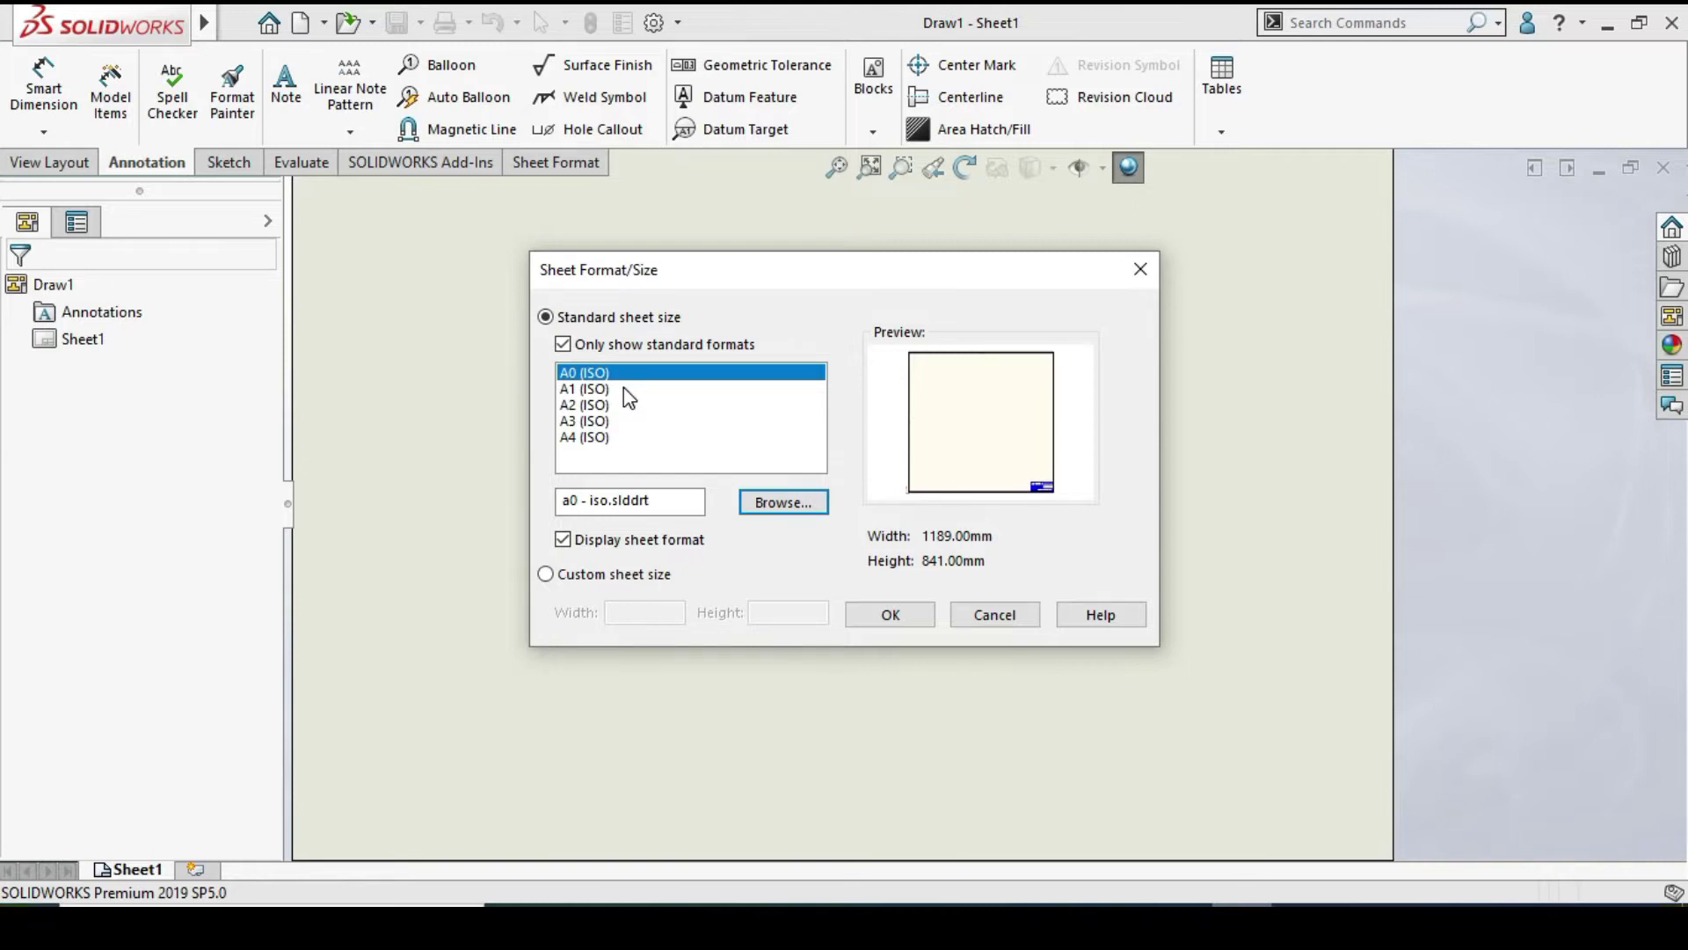
pyautogui.click(573, 580)
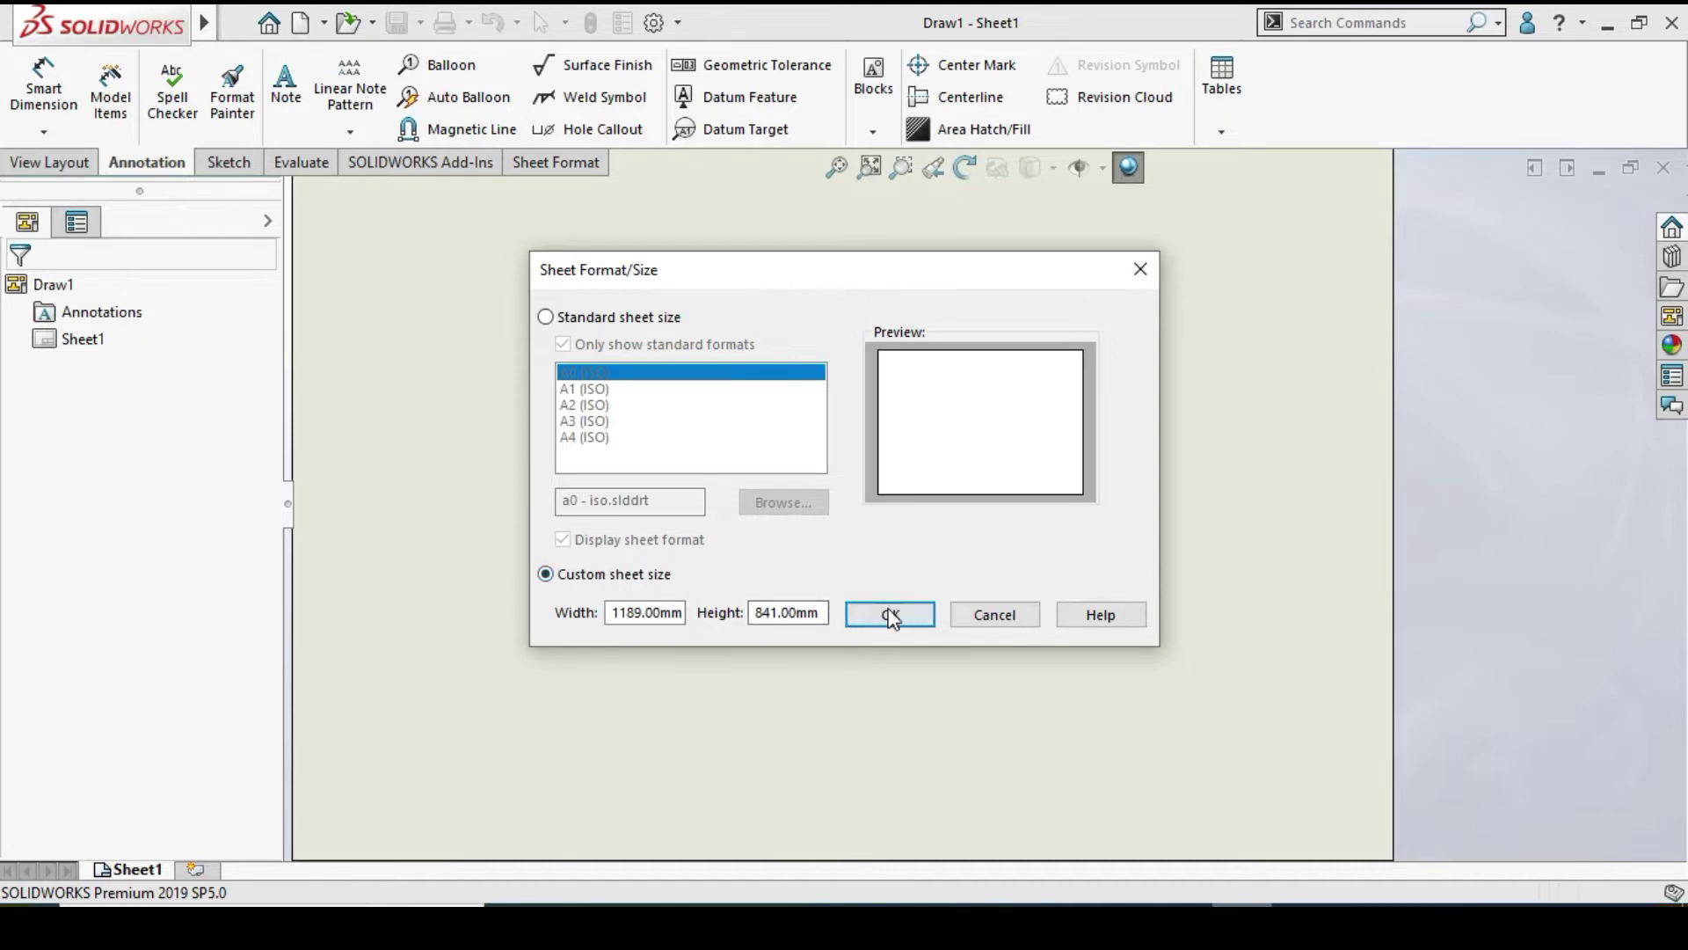
pyautogui.click(552, 320)
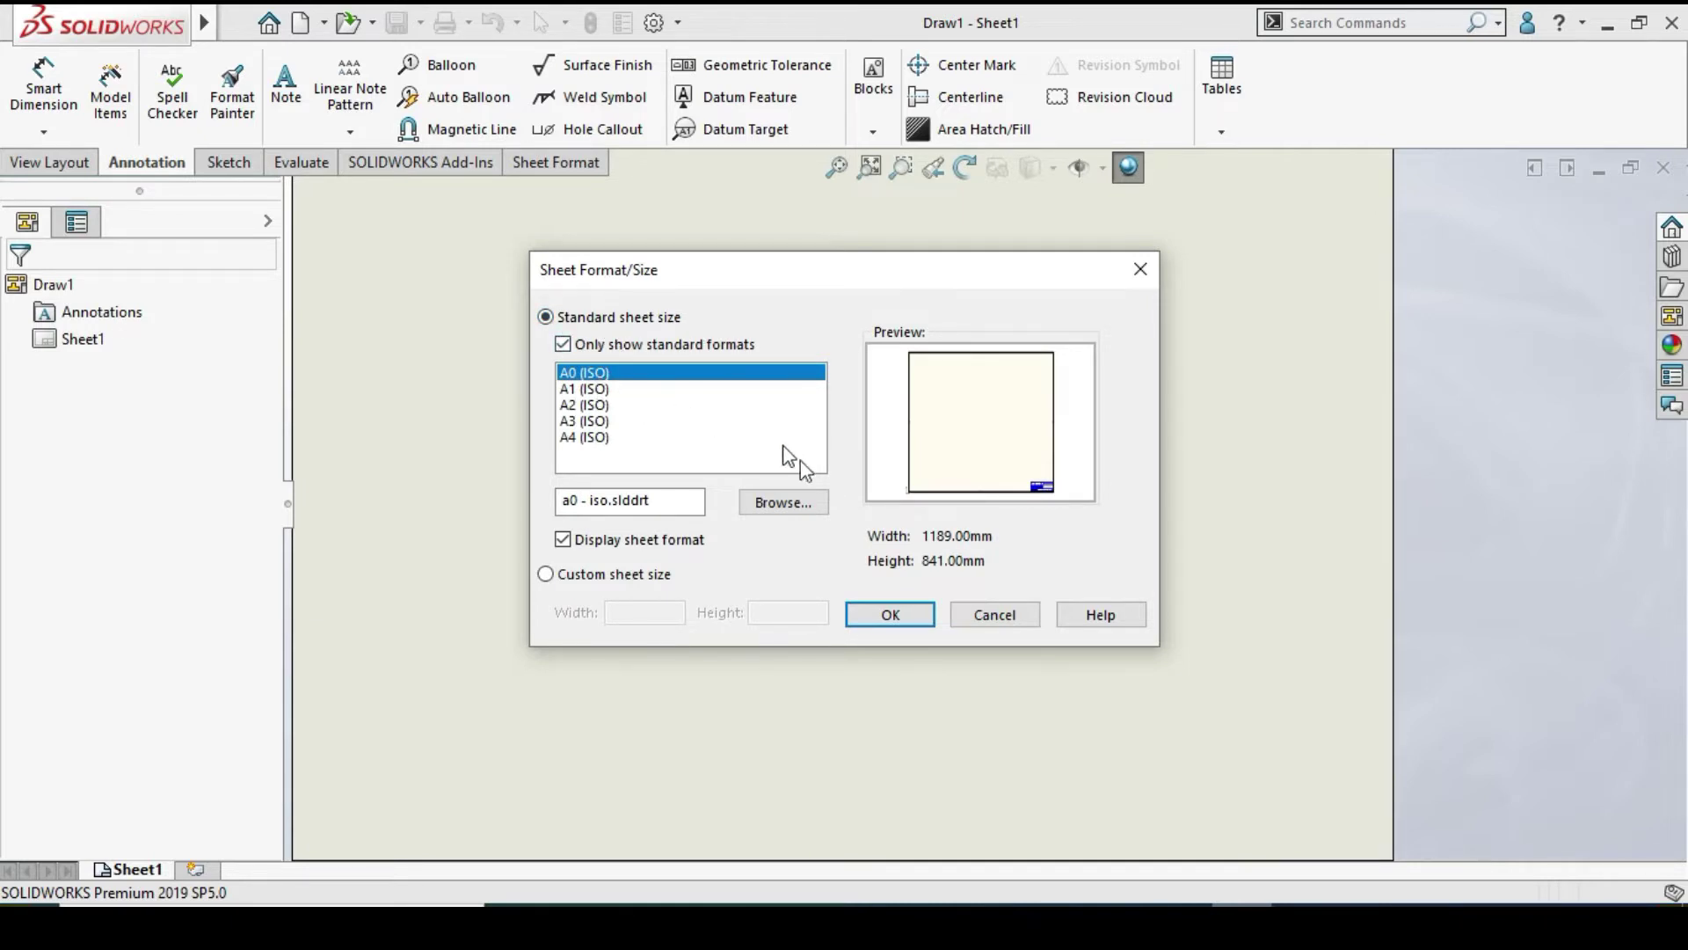
pyautogui.click(910, 618)
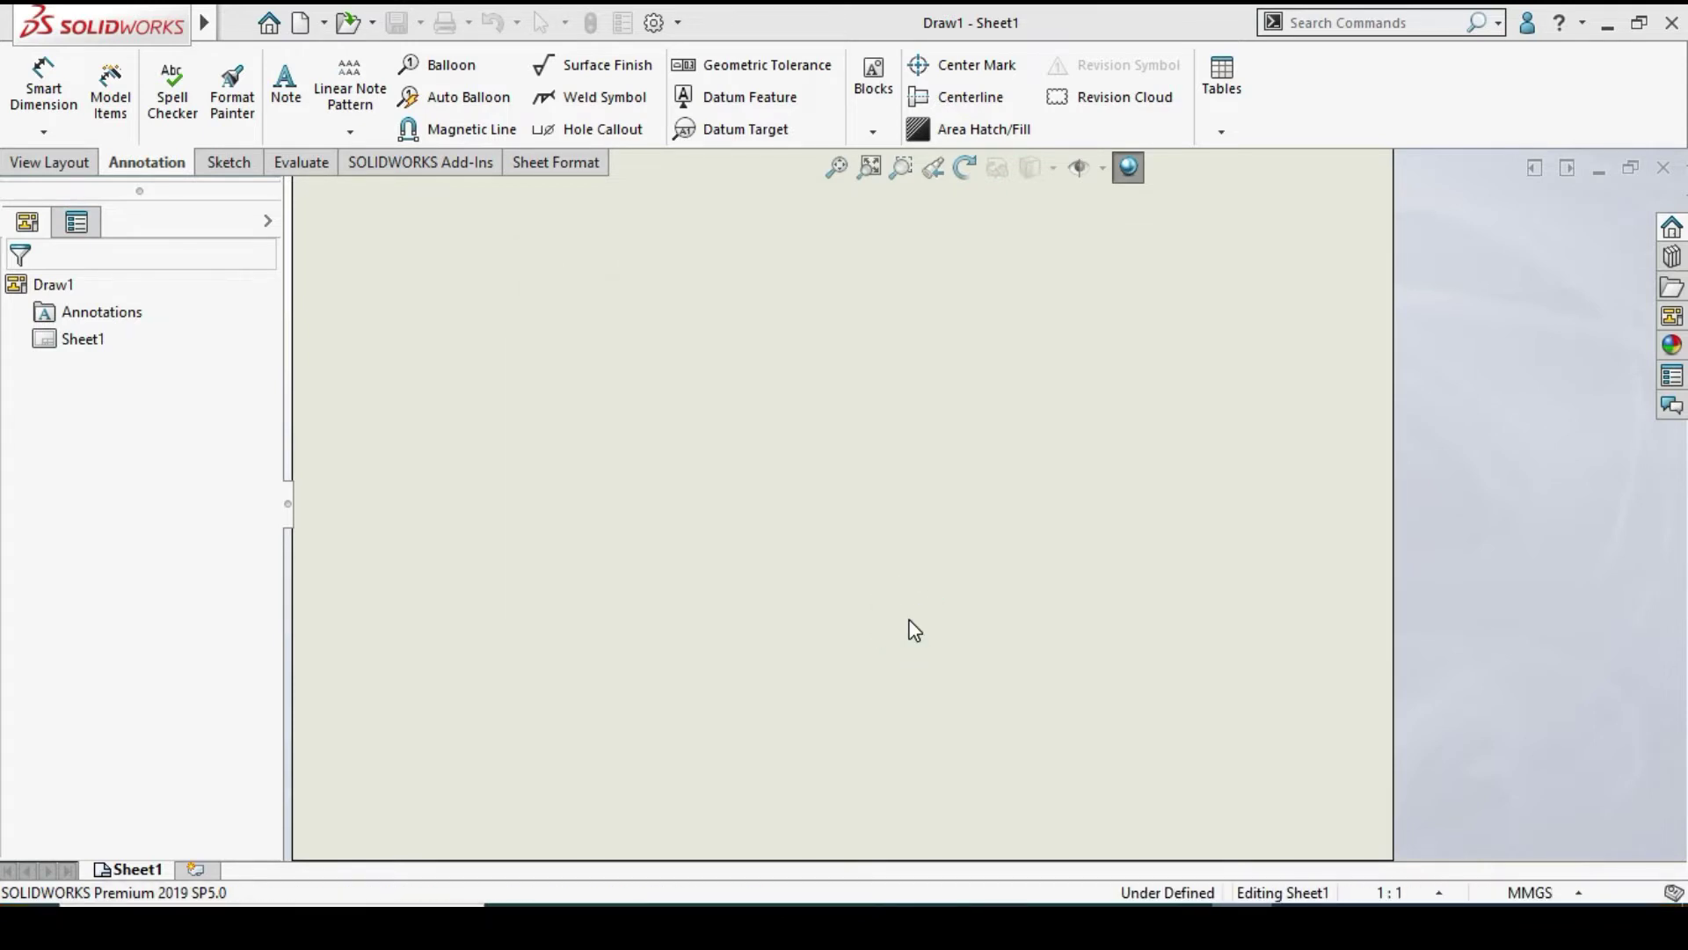
# Browse to and open the part 'auxiliary view - Copy' for Model View placement
pyautogui.scroll(2, 844, 516)
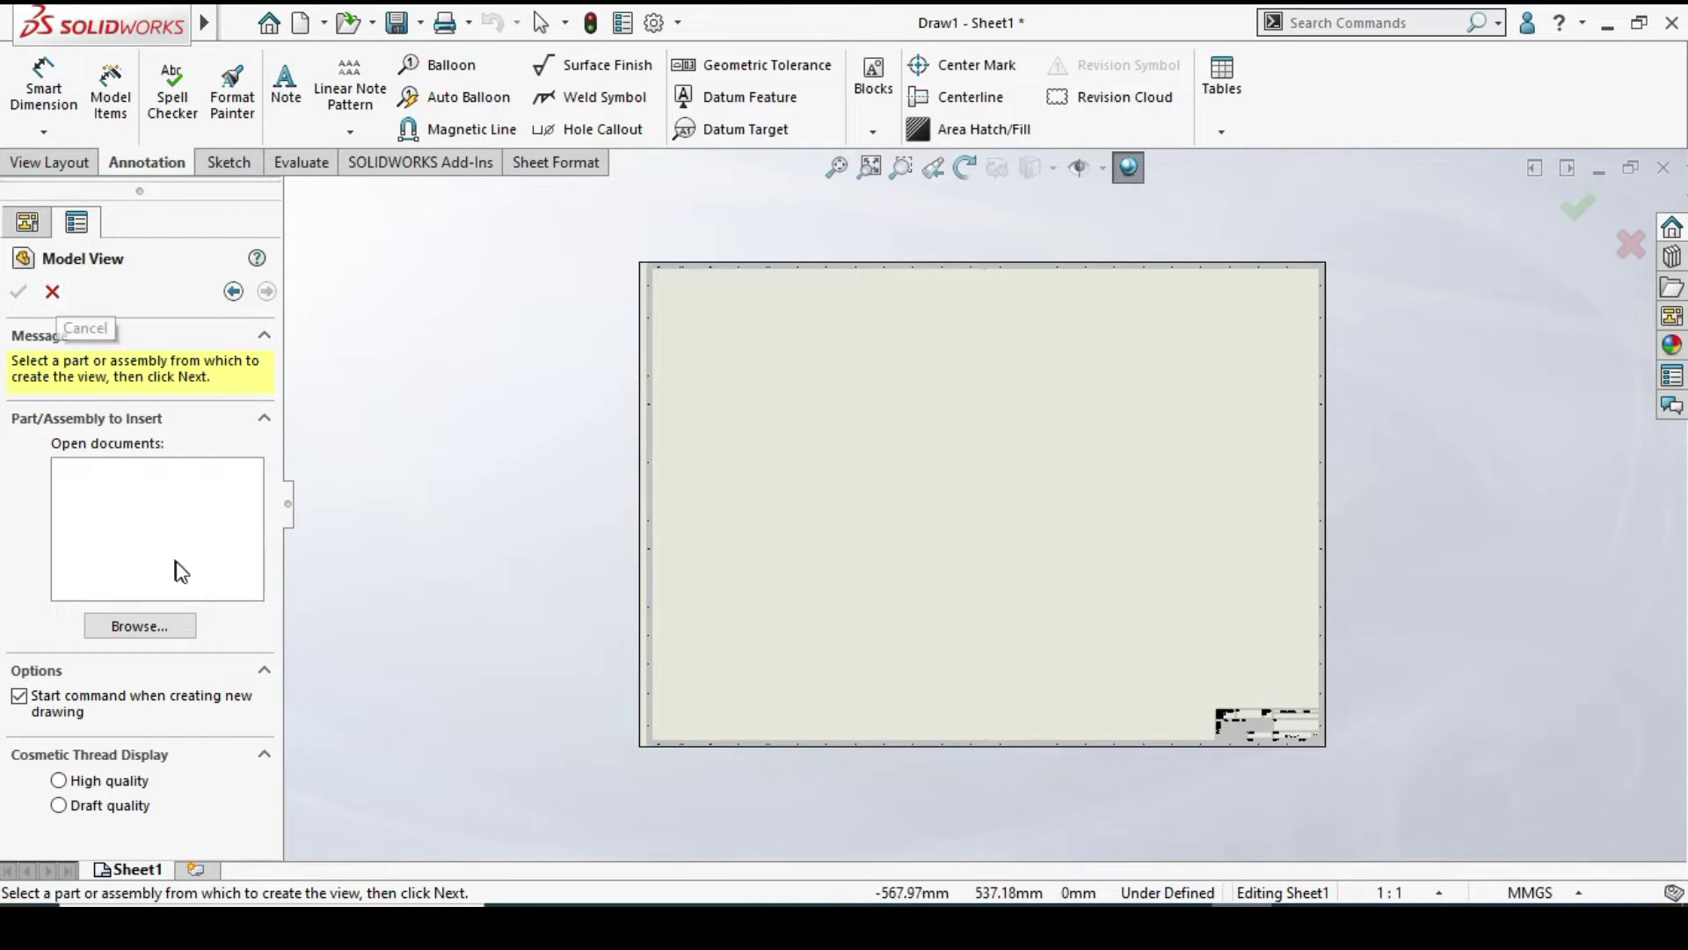
pyautogui.click(174, 628)
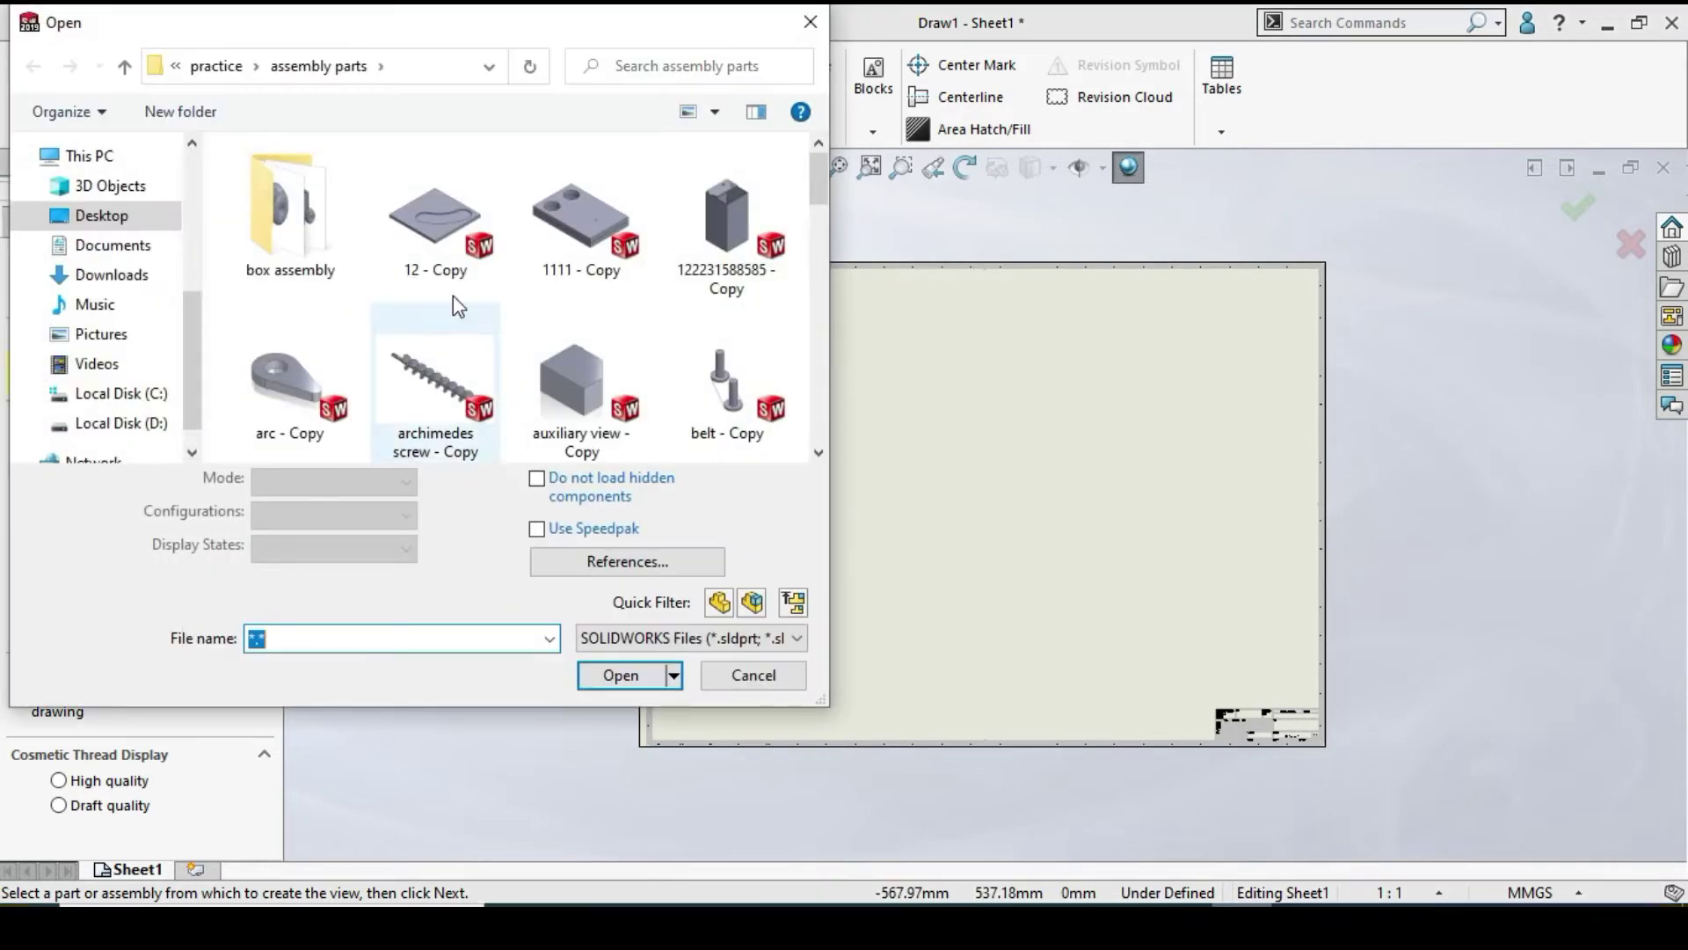
pyautogui.scroll(-1, 648, 264)
pyautogui.scroll(1, 650, 286)
pyautogui.click(616, 362)
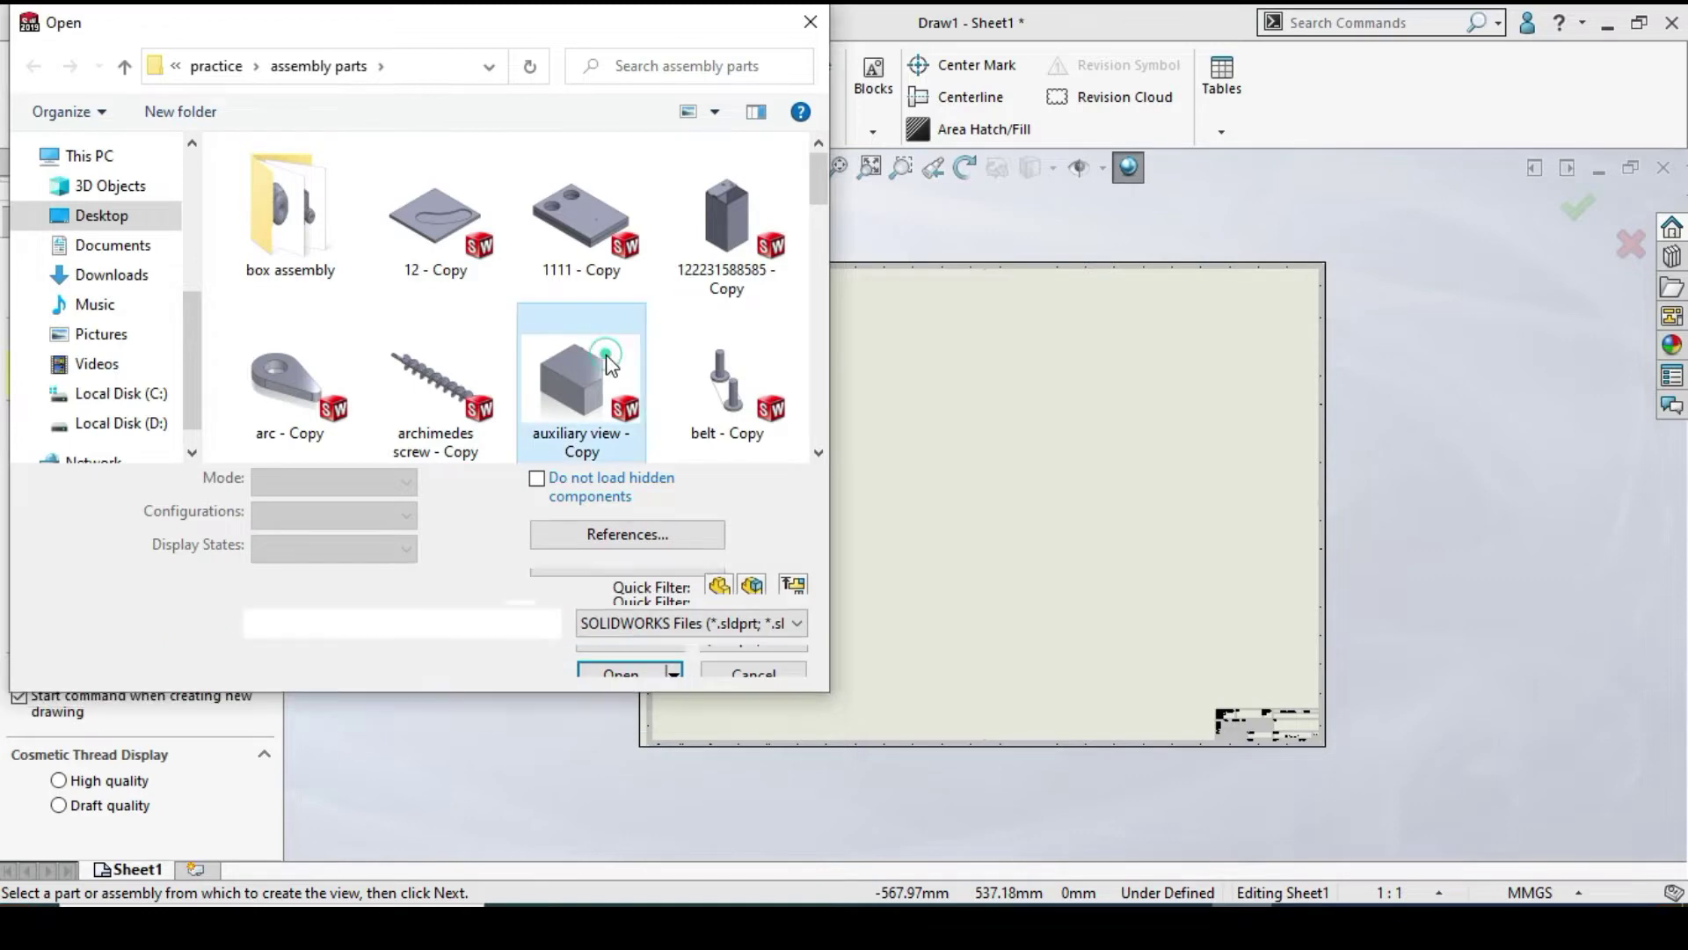
pyautogui.click(647, 636)
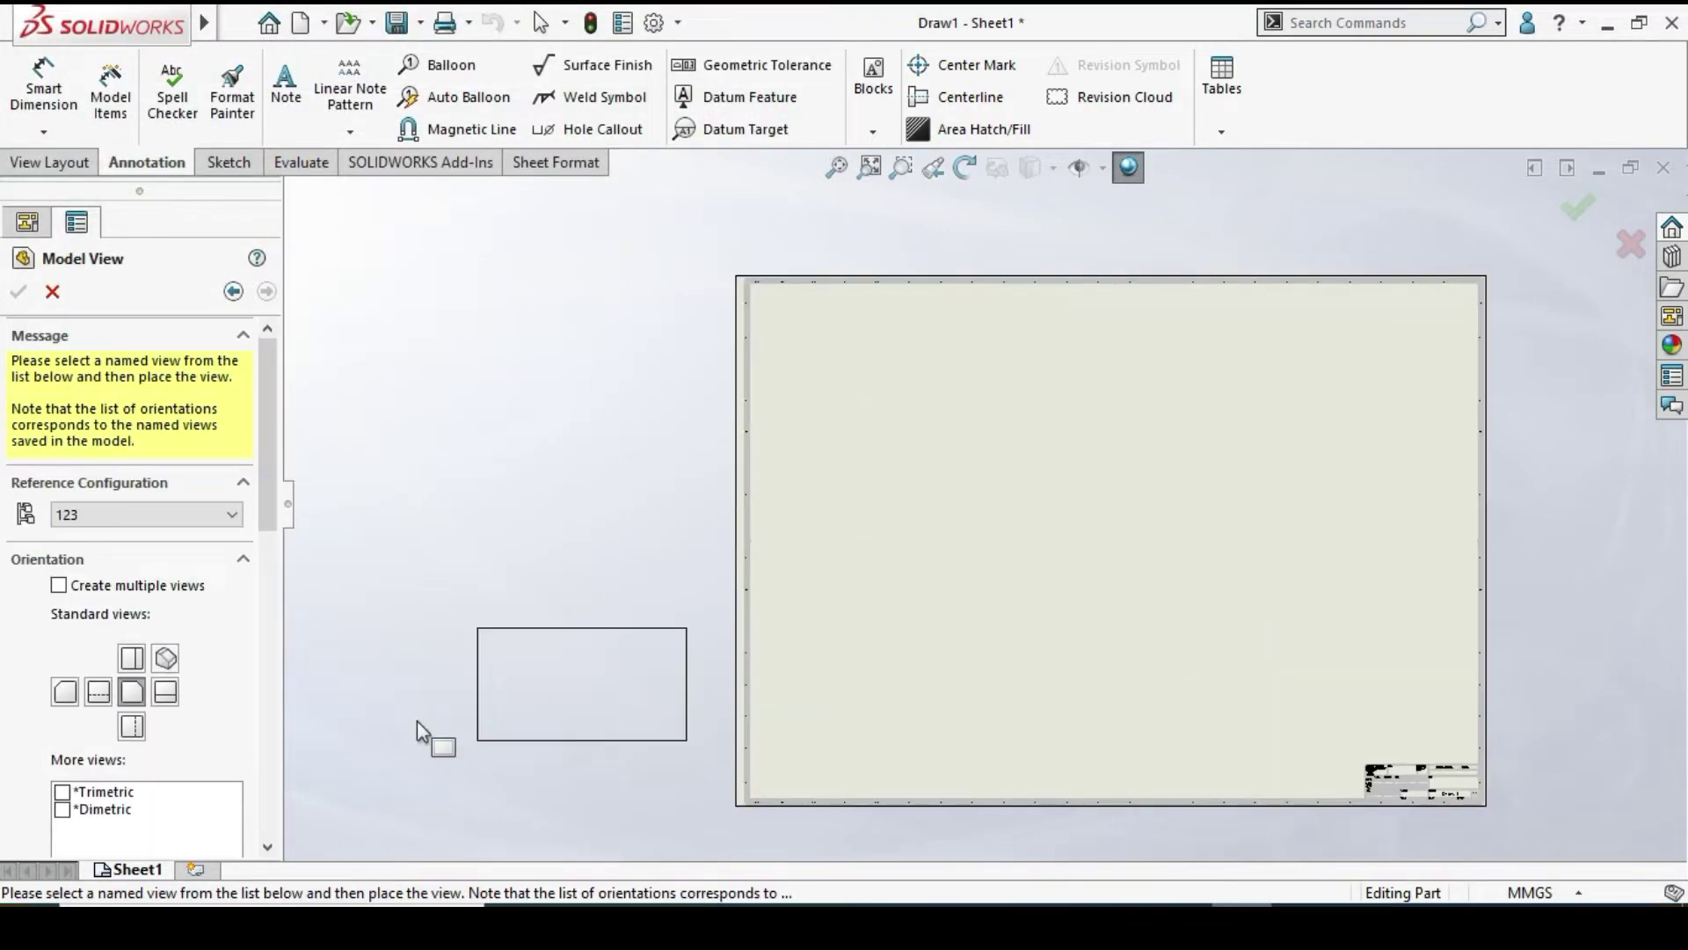
# Set the model view's reference configuration to Default
pyautogui.scroll(-1, 993, 538)
pyautogui.scroll(-1, 994, 538)
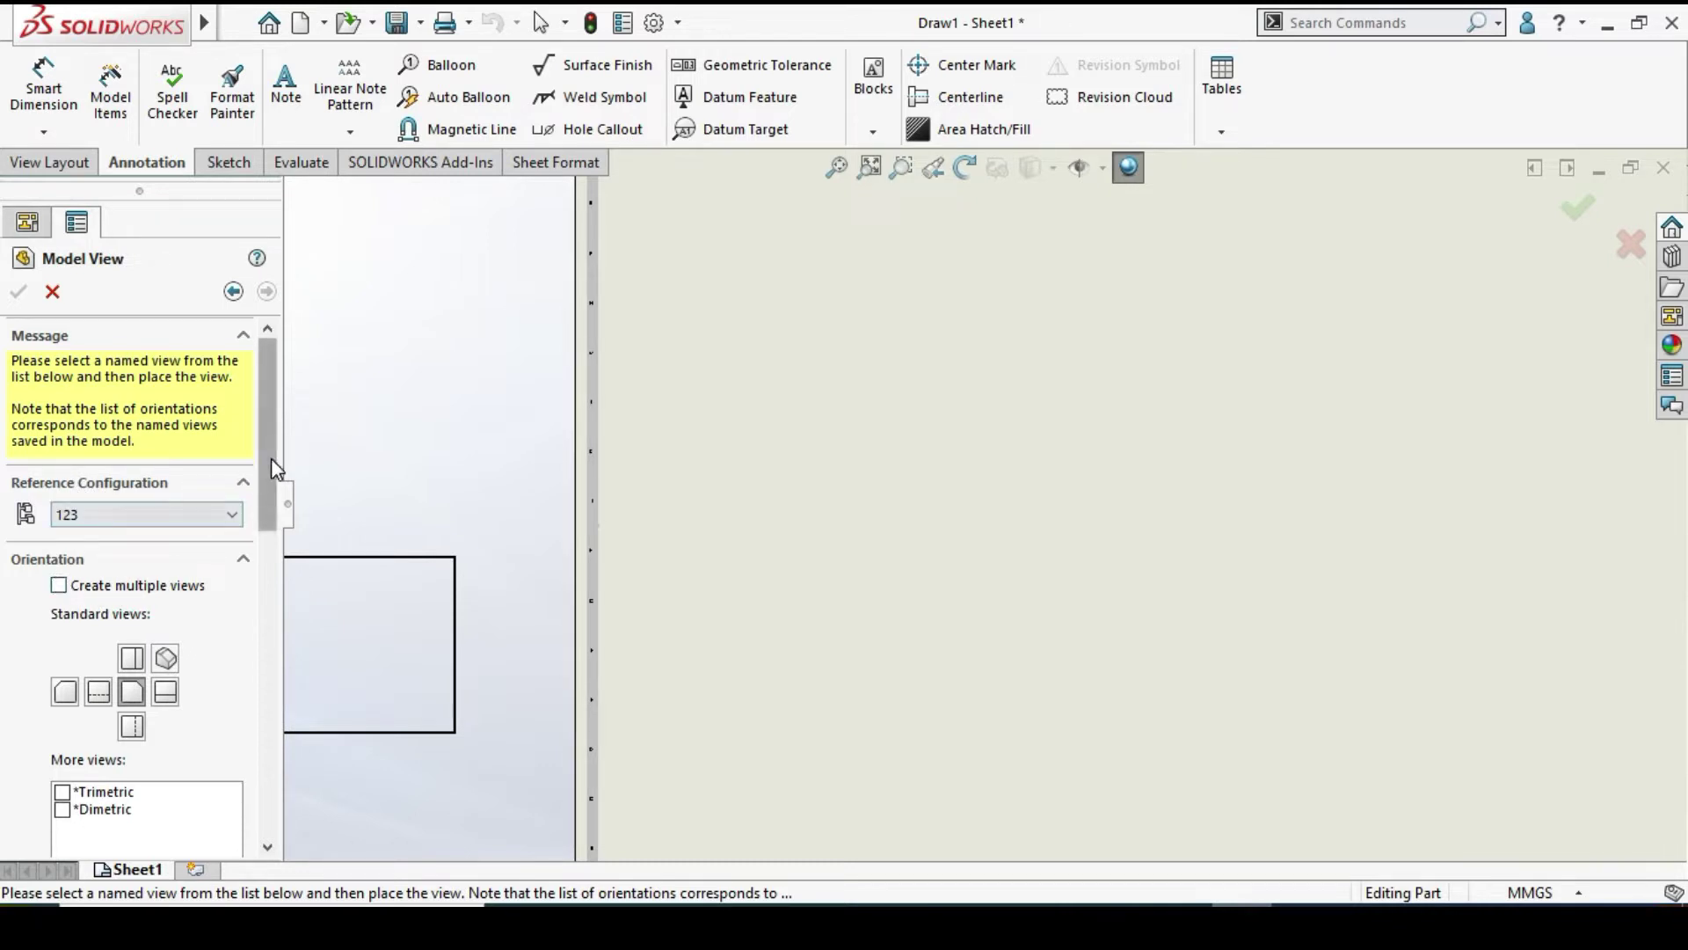
pyautogui.moveTo(271, 457); pyautogui.dragTo(308, 490)
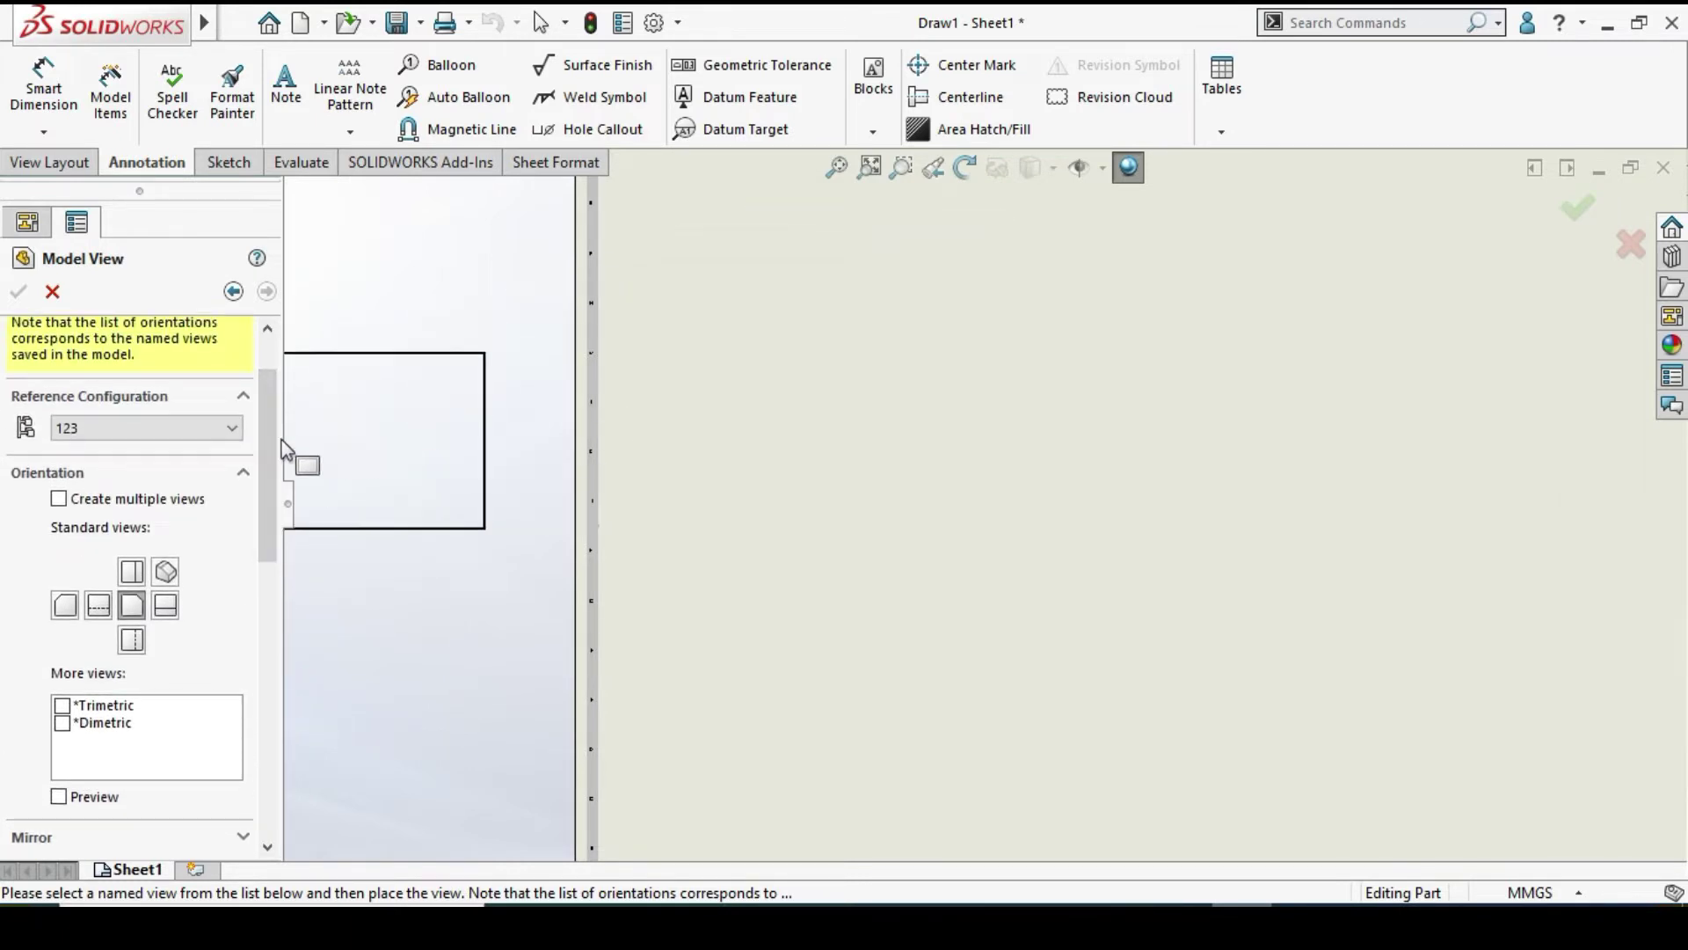
pyautogui.click(151, 430)
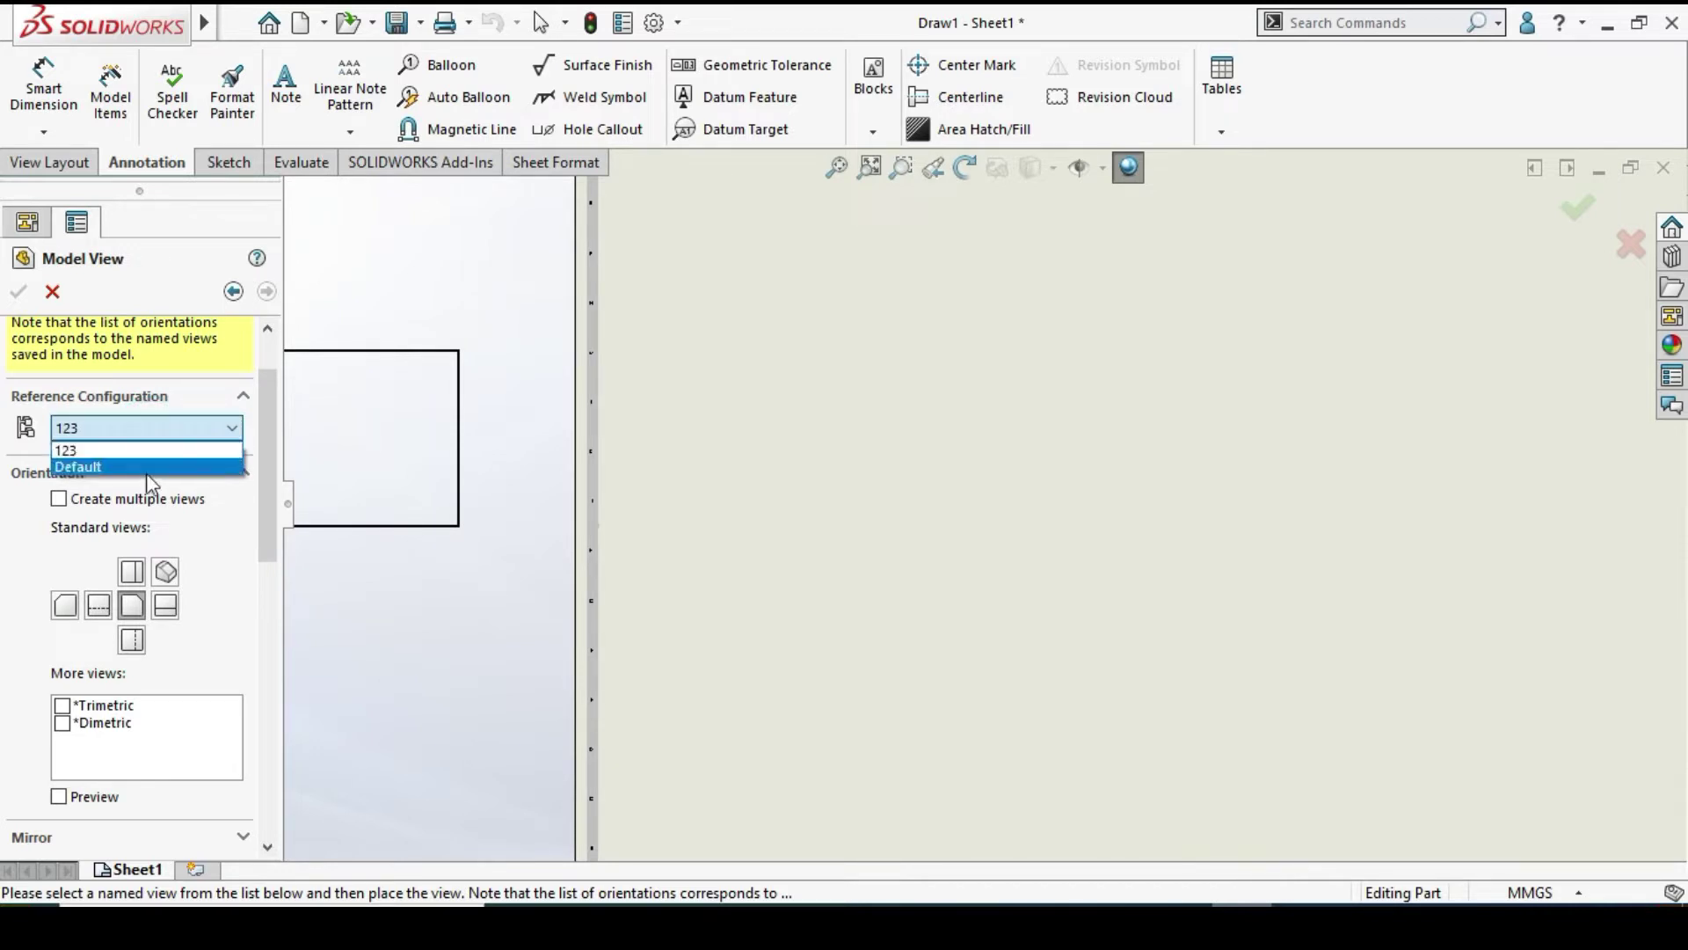
pyautogui.scroll(2, 950, 340)
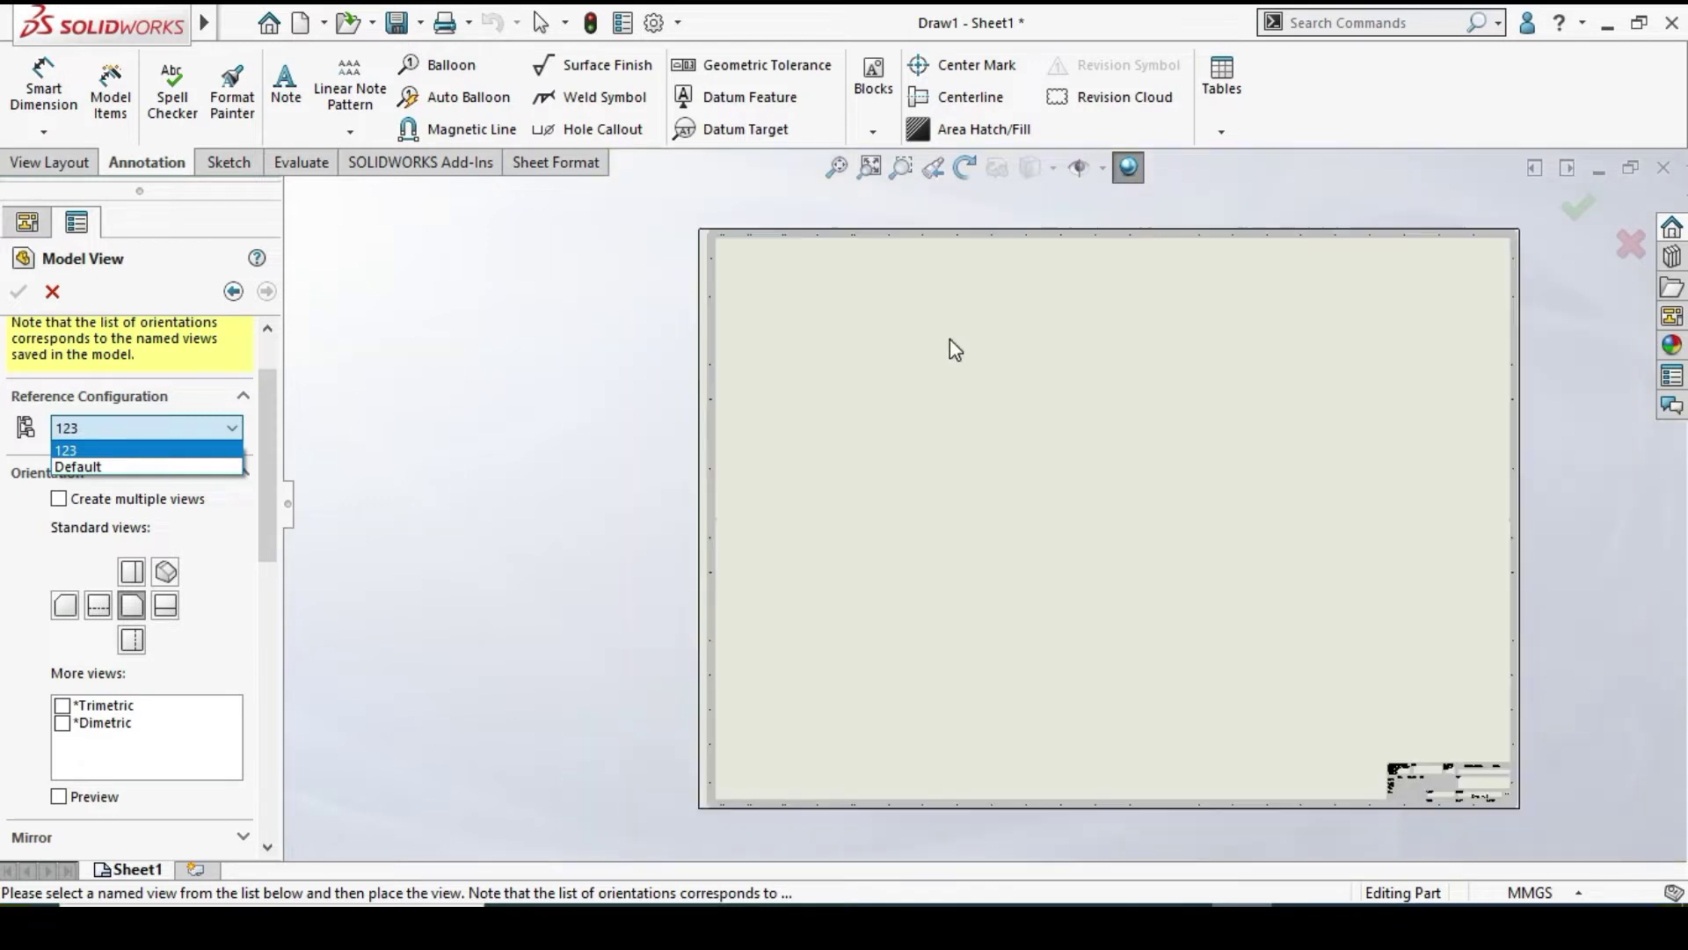
pyautogui.click(77, 467)
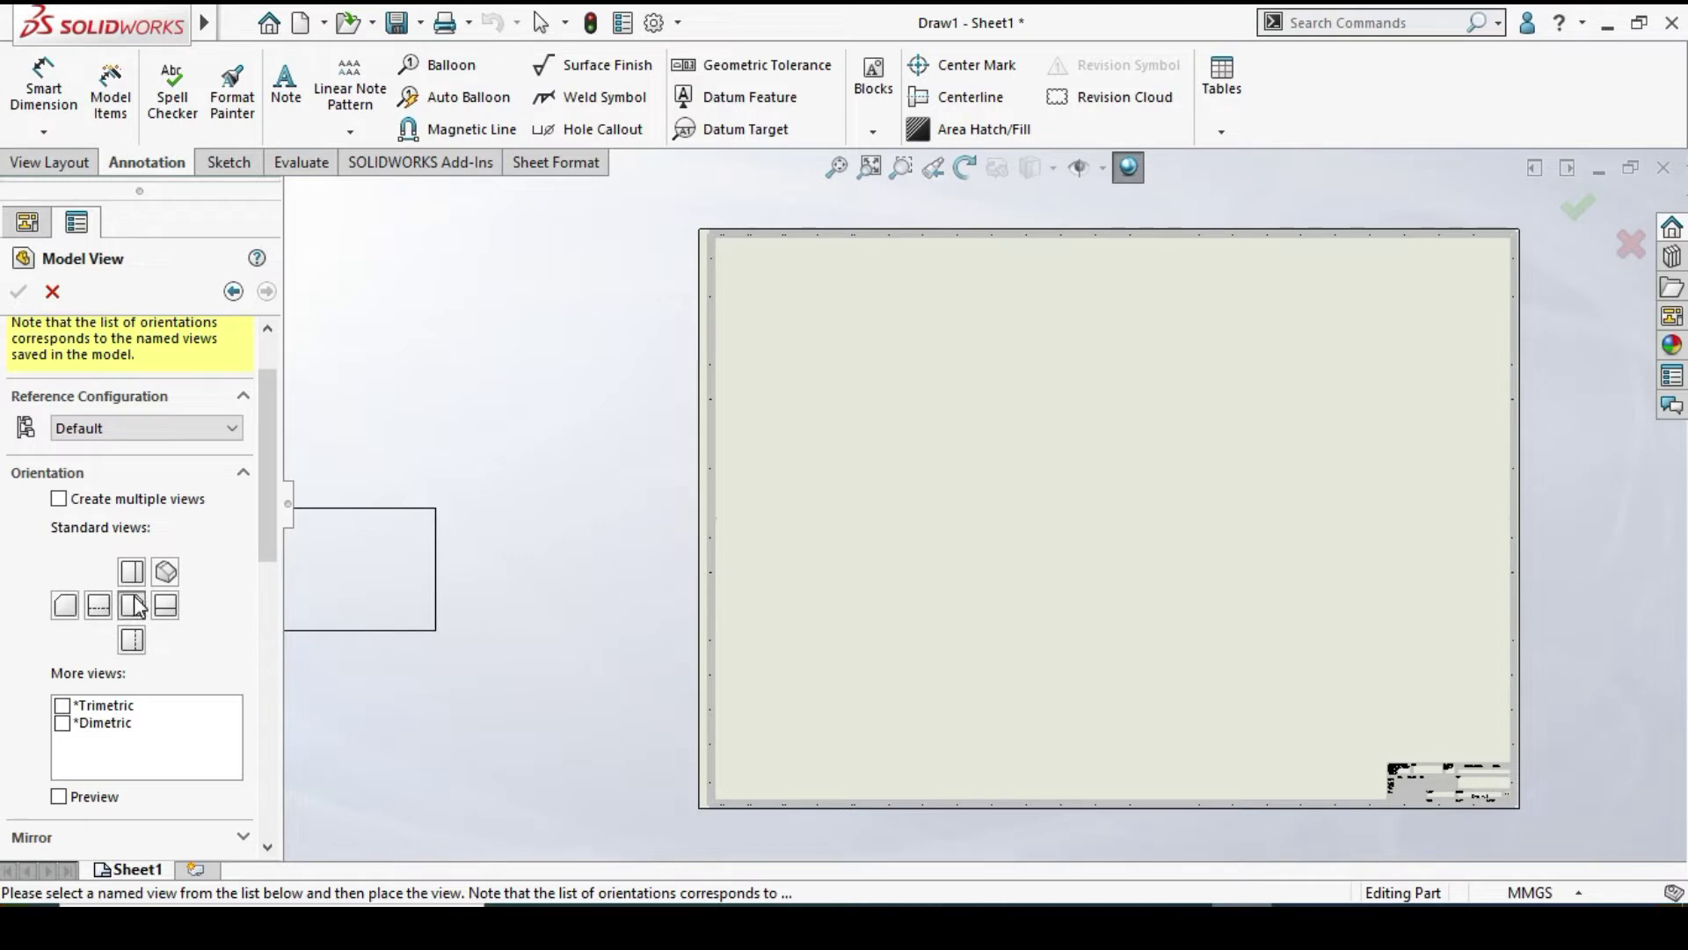
# With multiple views off, place a single Front view at the sheet's upper left
pyautogui.click(59, 500)
pyautogui.scroll(3, 967, 466)
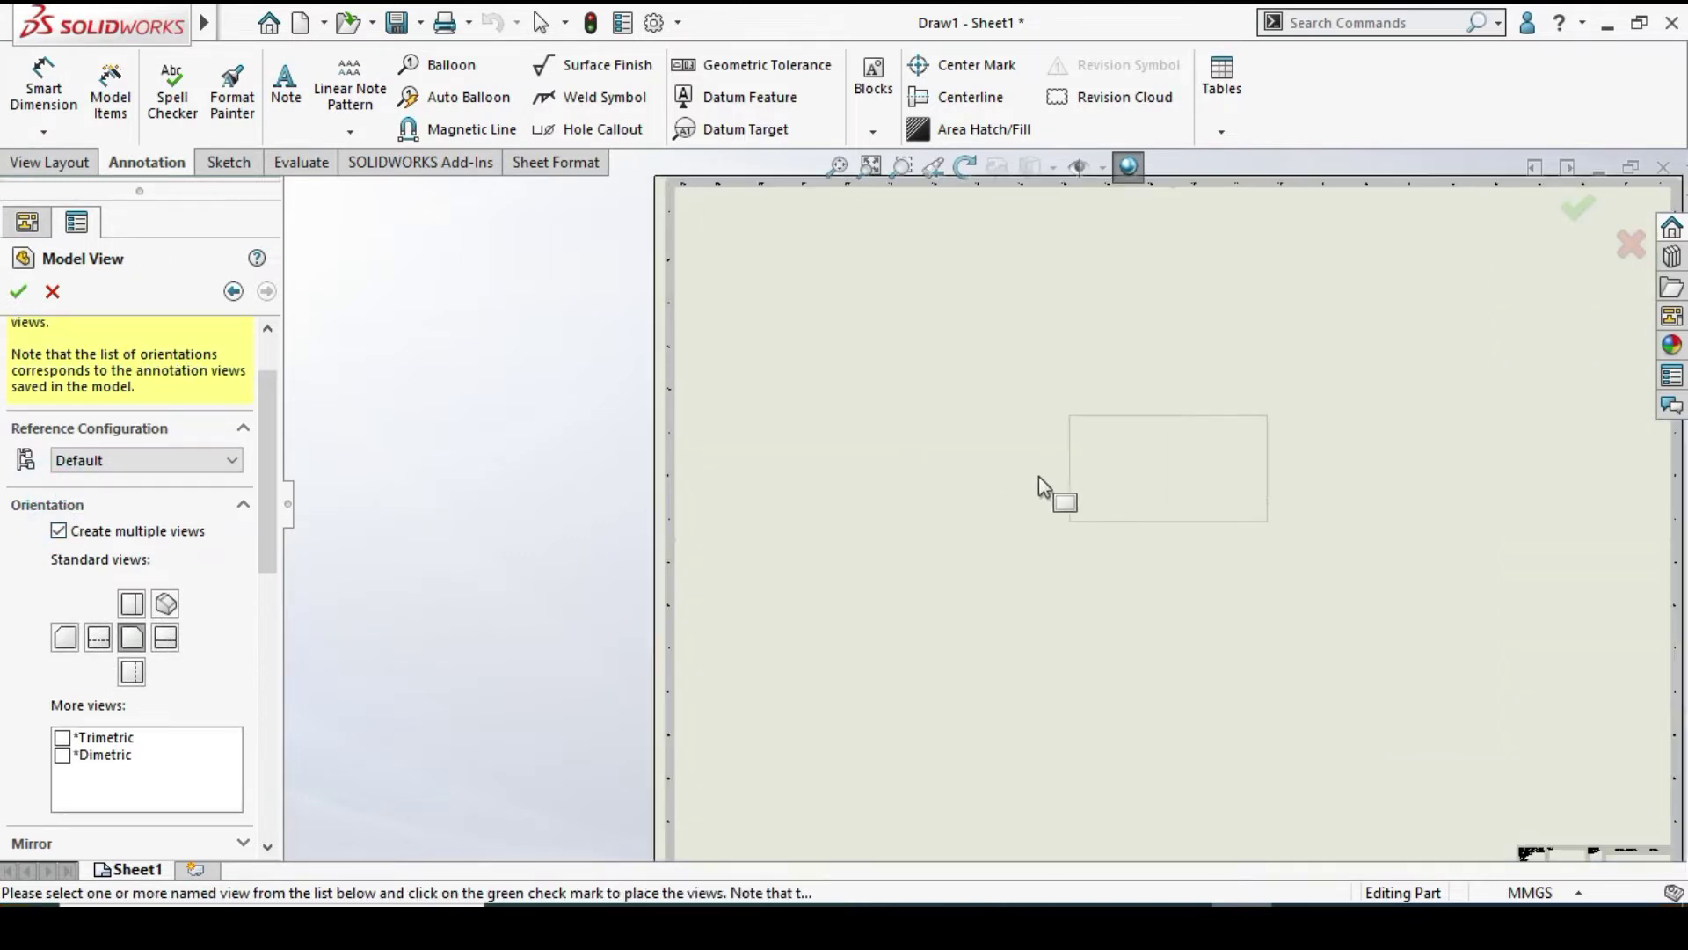
pyautogui.scroll(-2, 967, 510)
pyautogui.click(62, 532)
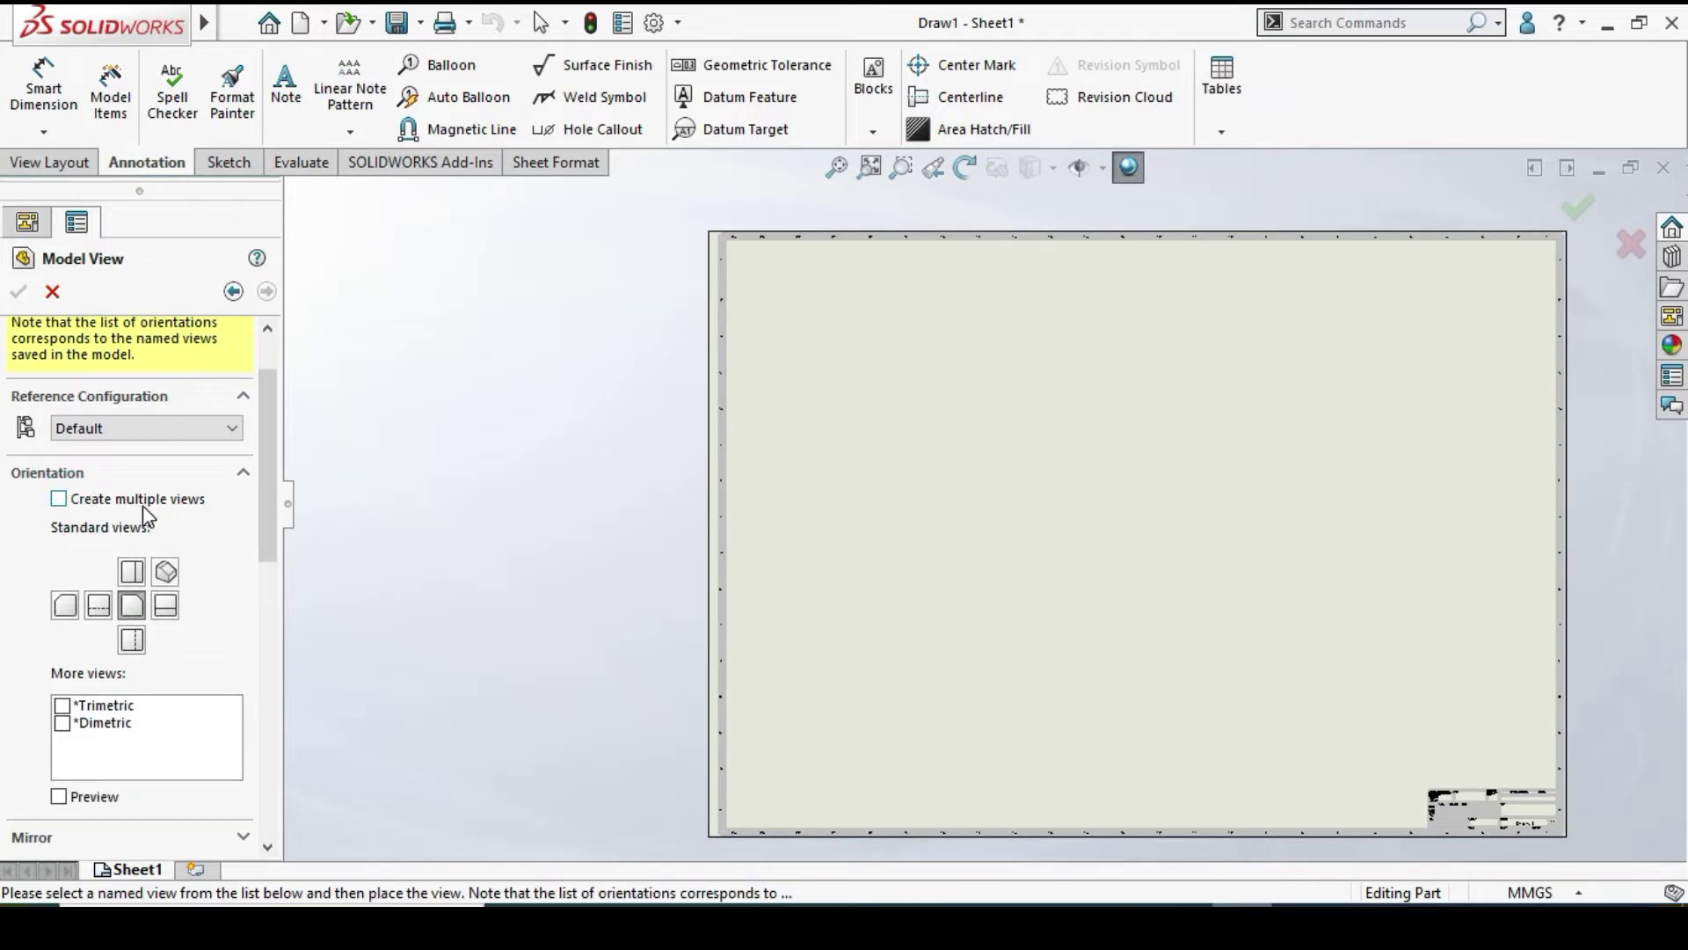
pyautogui.click(134, 607)
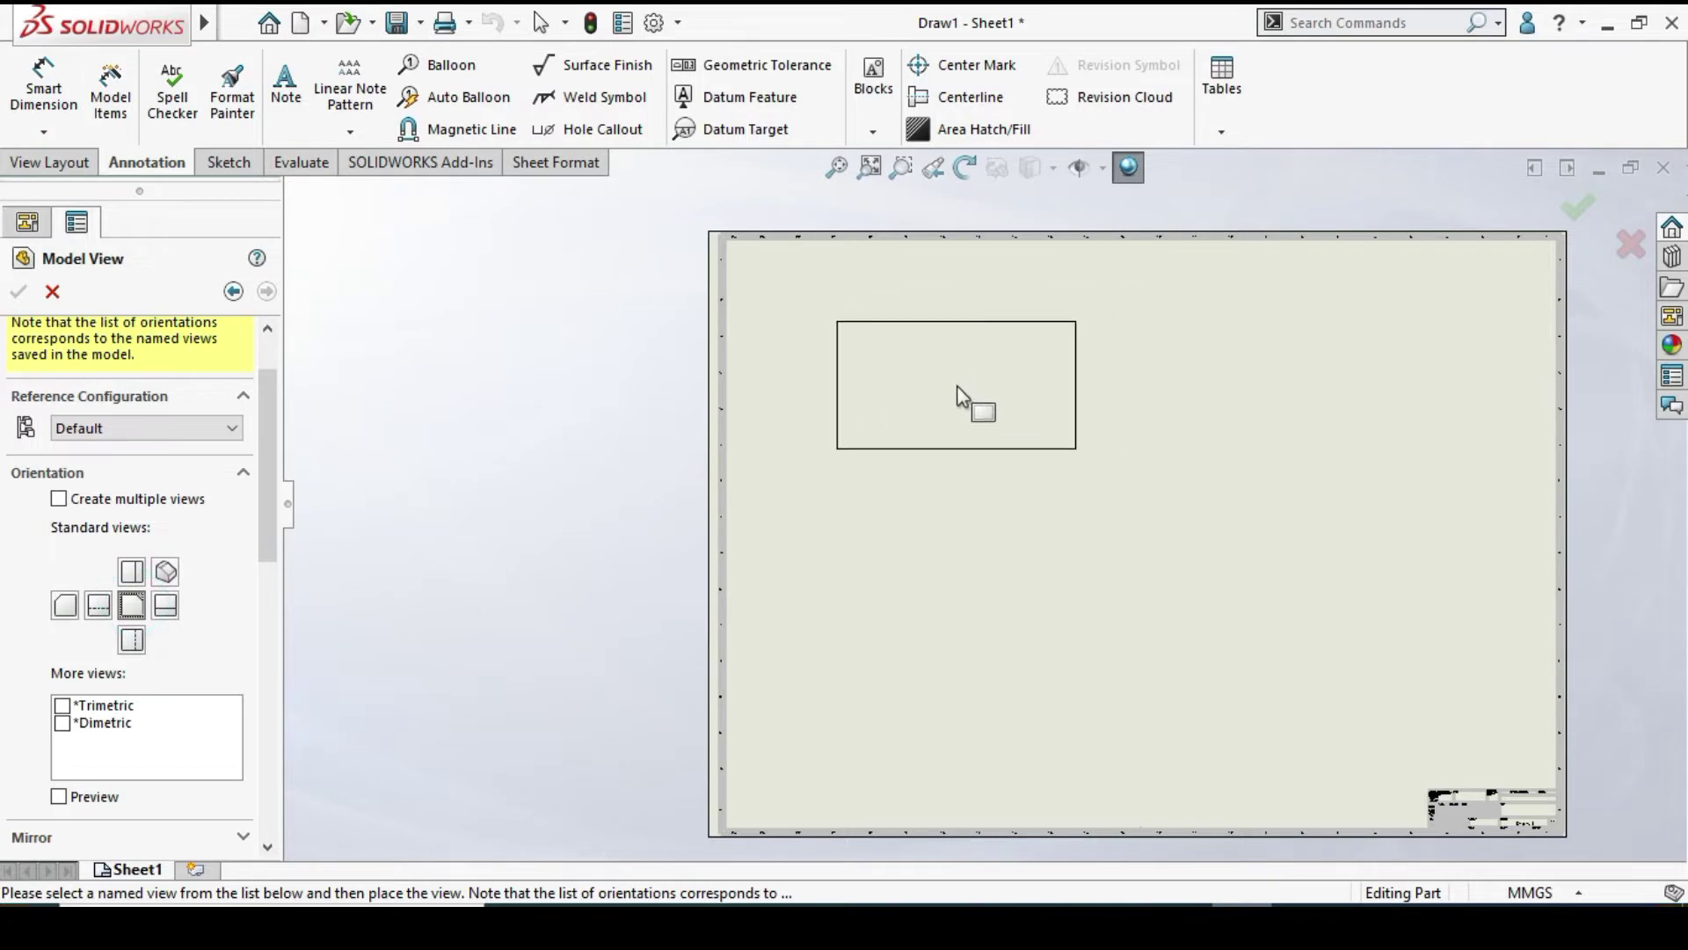
pyautogui.scroll(-1, 960, 393)
pyautogui.scroll(2, 961, 393)
pyautogui.scroll(-2, 993, 457)
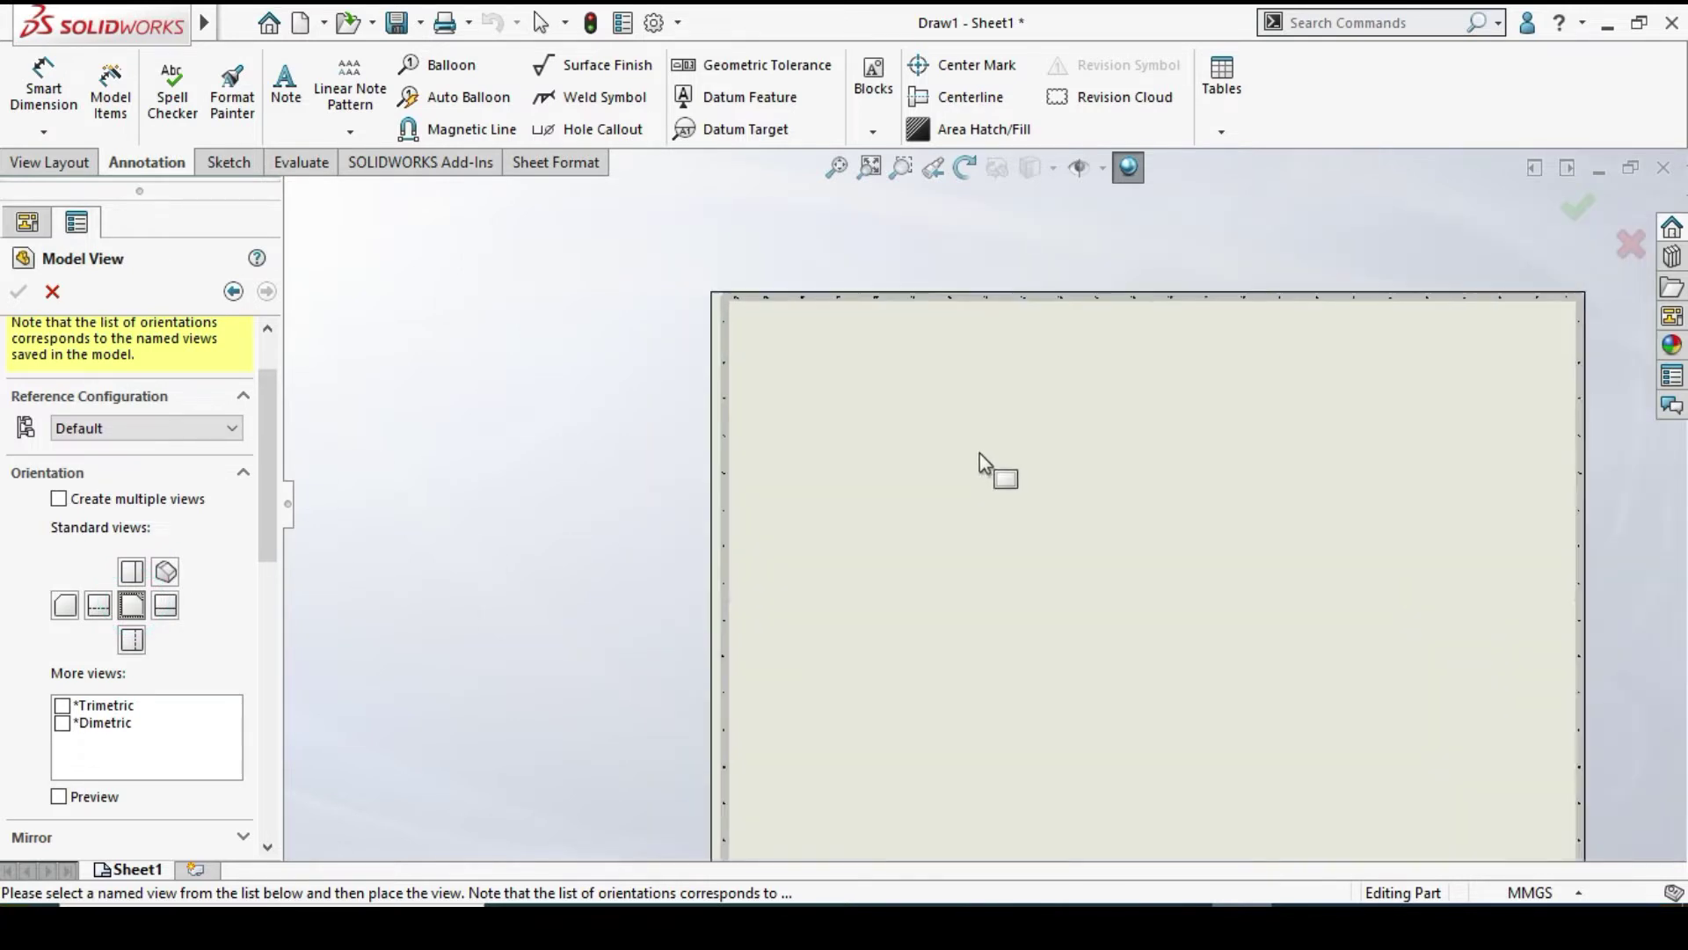
pyautogui.scroll(1, 954, 475)
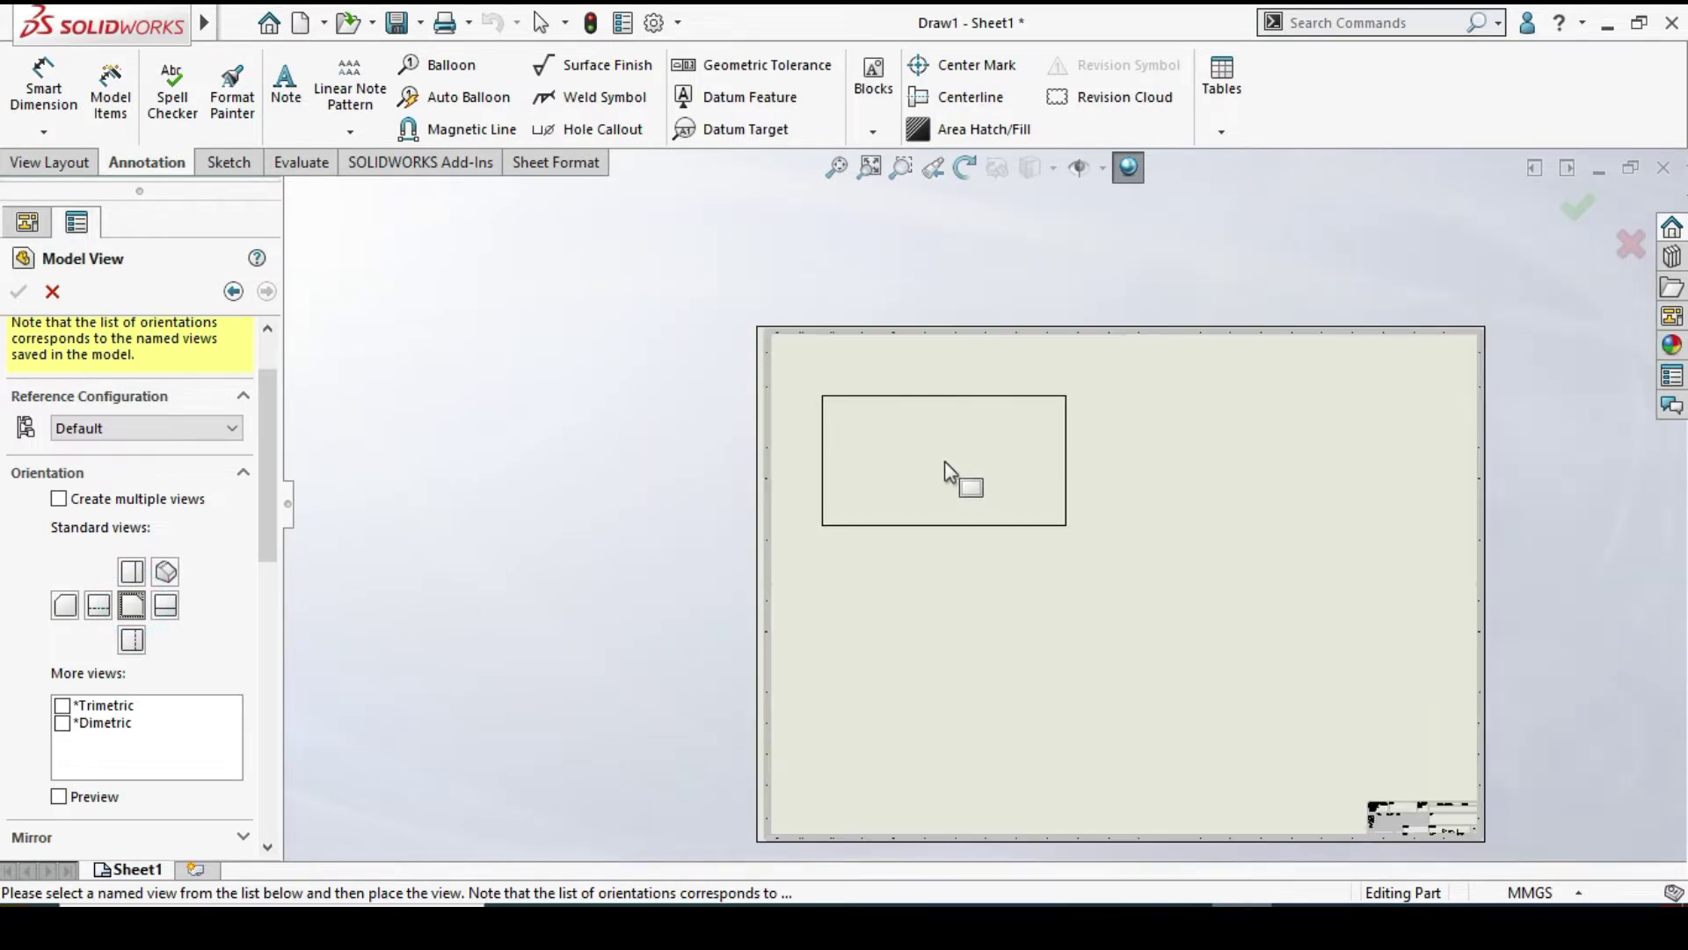
pyautogui.scroll(-1, 947, 466)
pyautogui.click(966, 472)
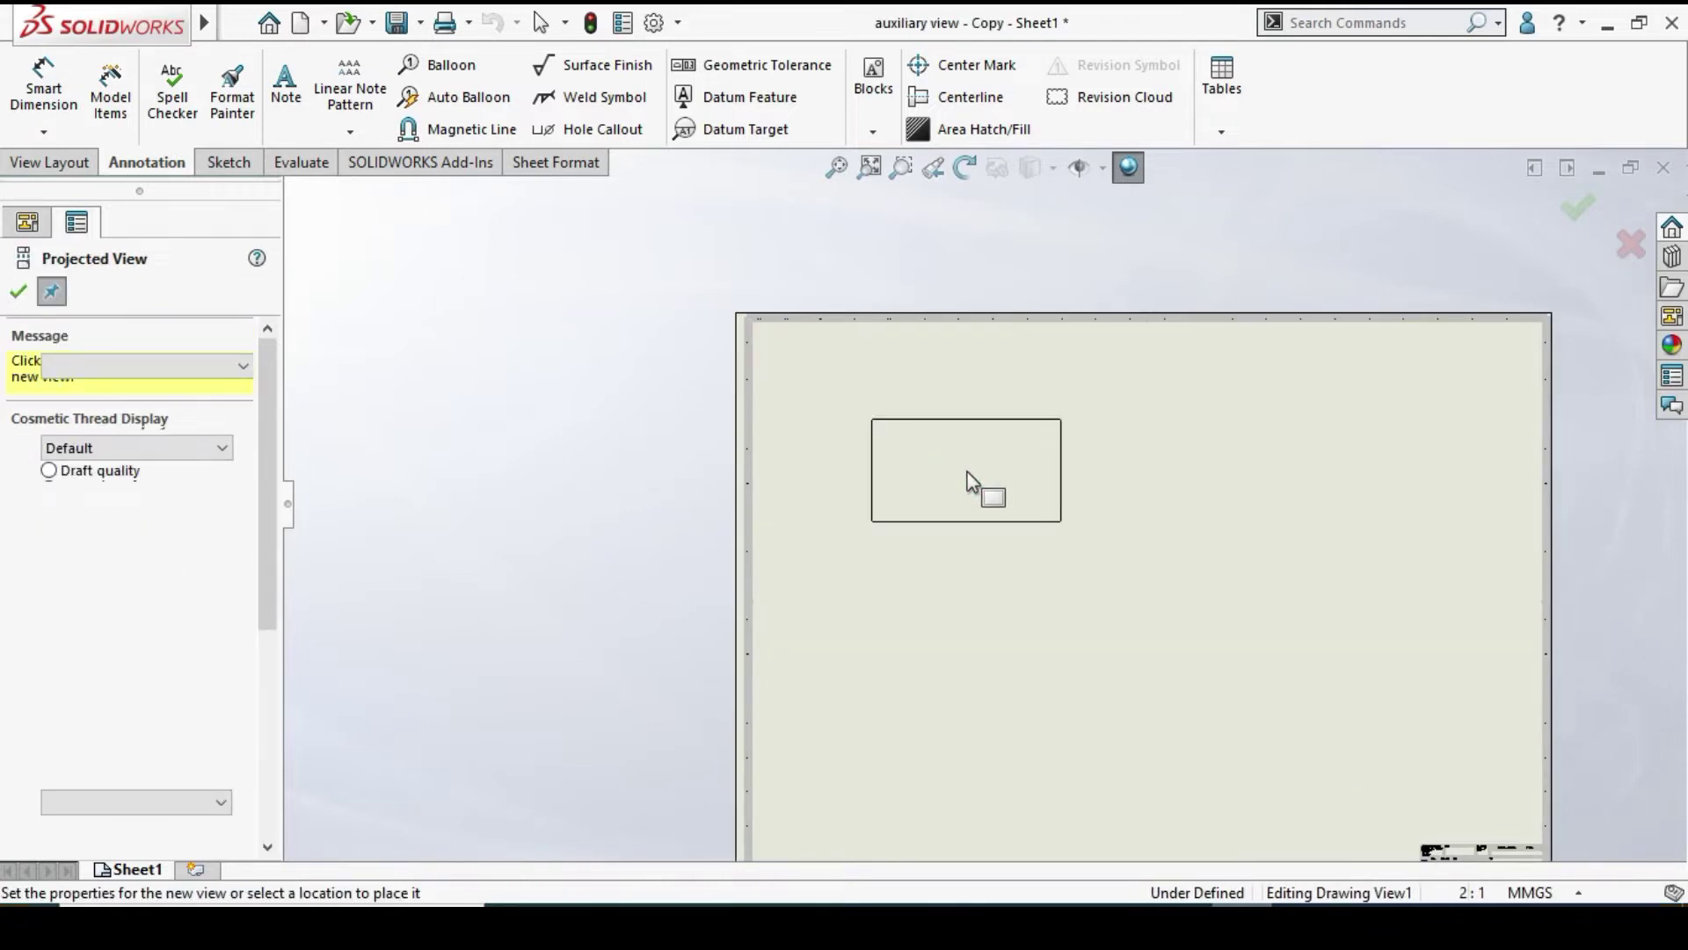
# Project a top view above the front view and a right side view beside it
pyautogui.scroll(2, 968, 475)
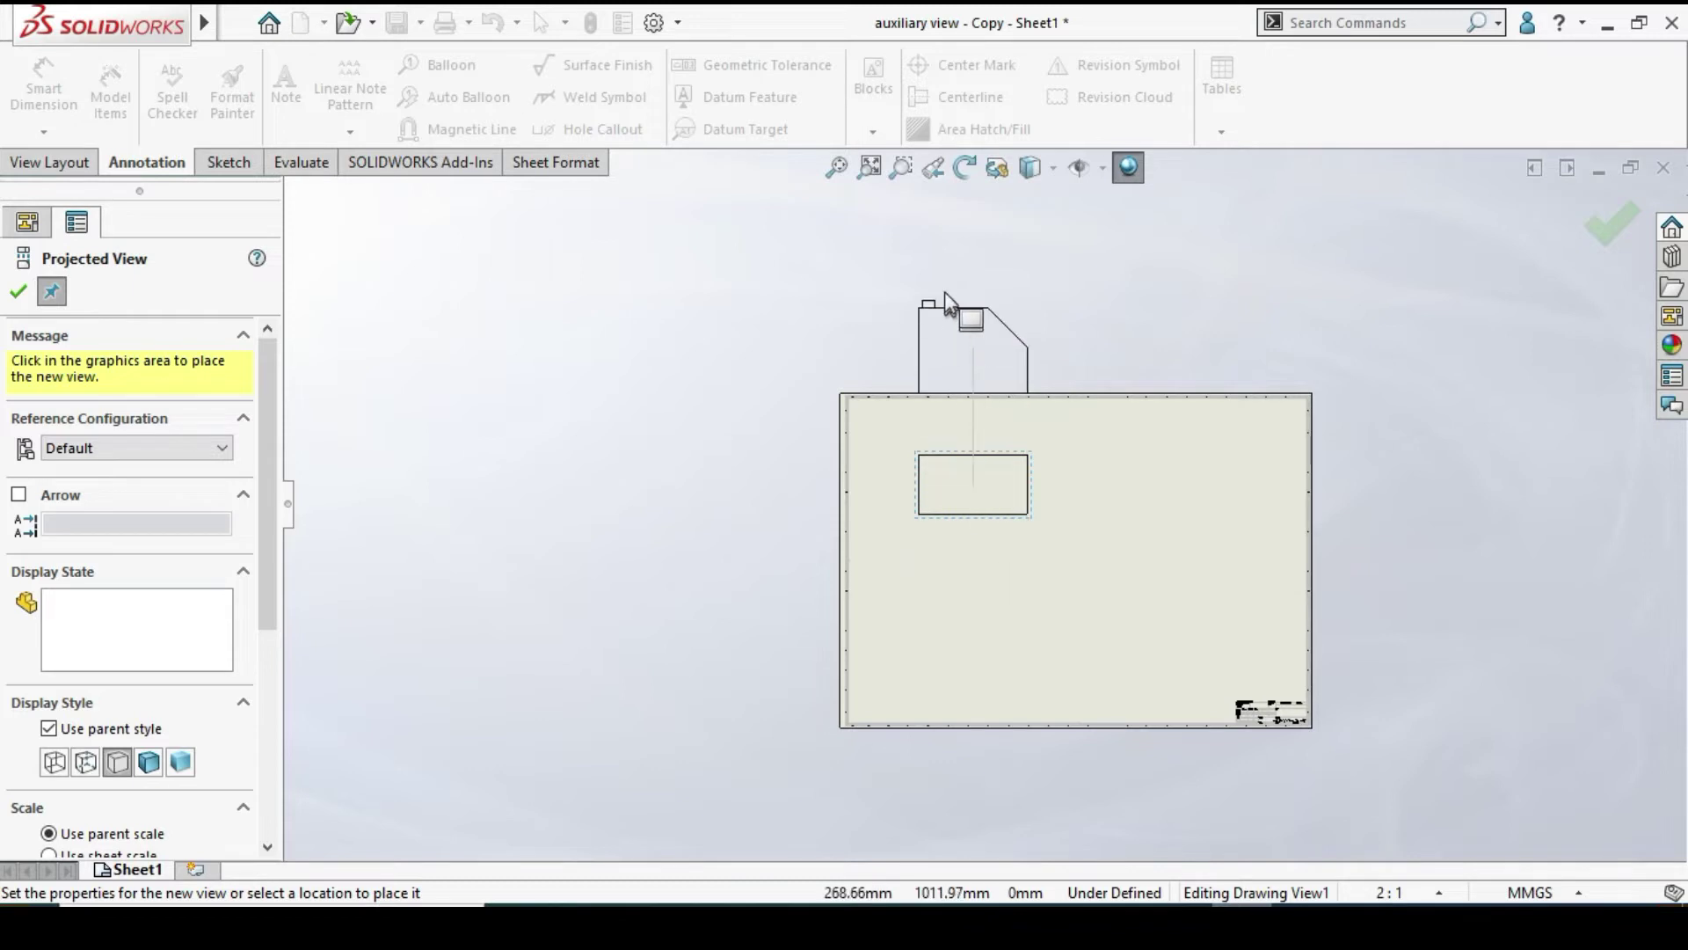
pyautogui.click(979, 342)
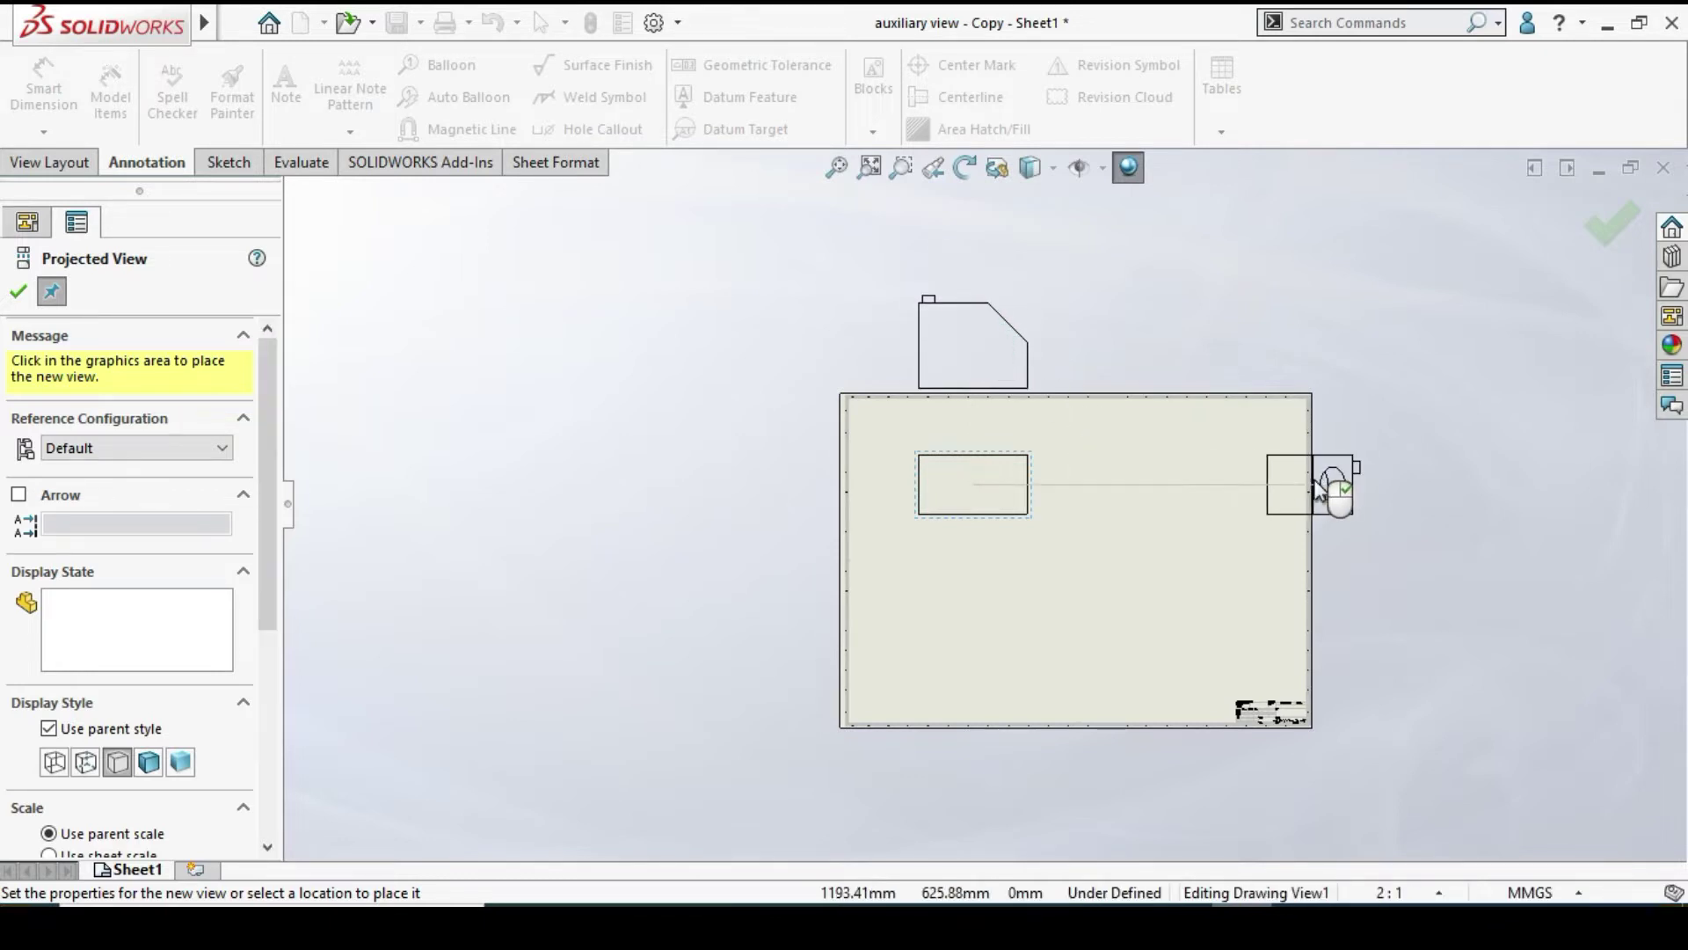
pyautogui.click(1169, 518)
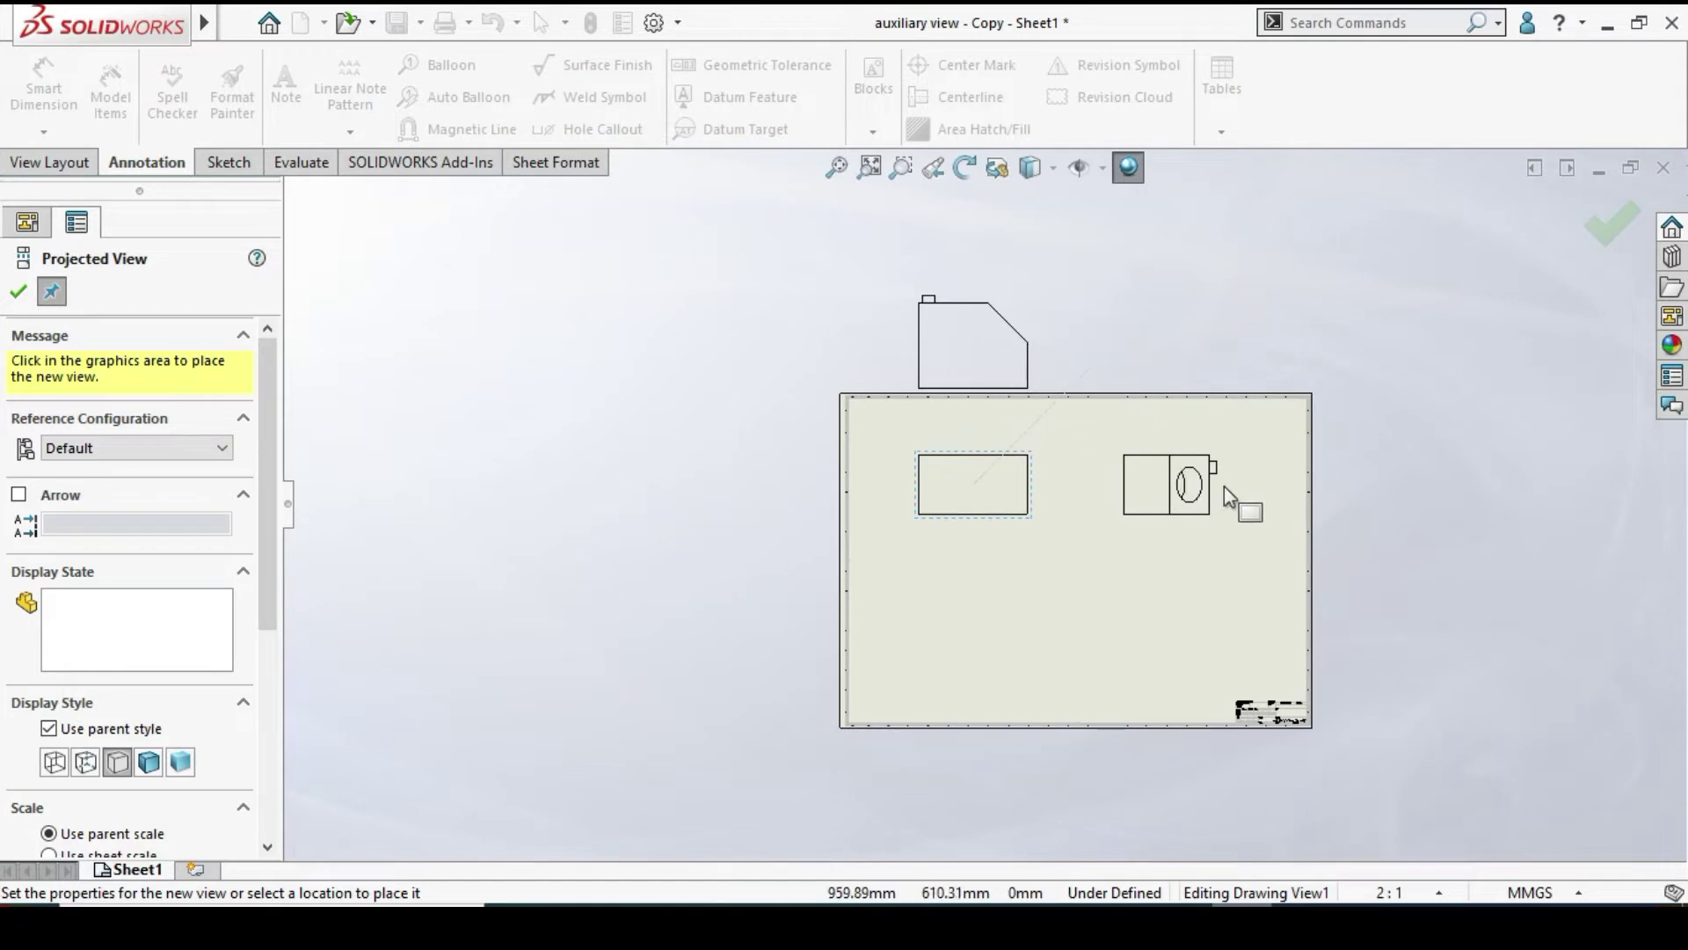
pyautogui.click(17, 291)
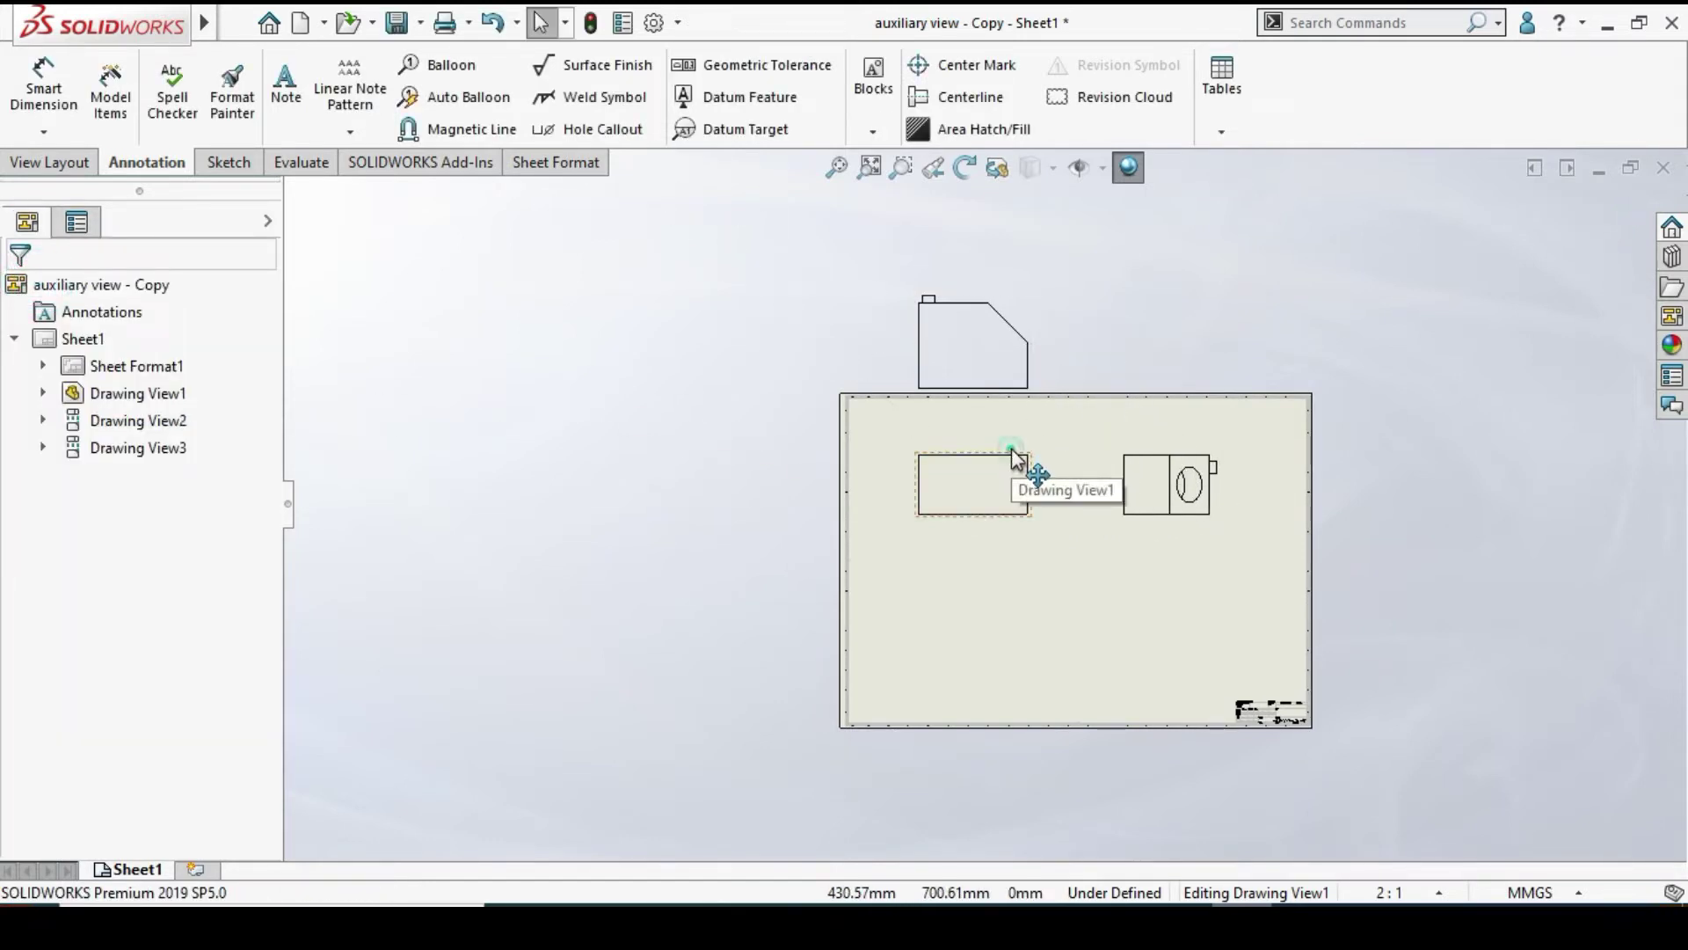
# Drag the front and top views lower onto the sheet
pyautogui.moveTo(1018, 467)
pyautogui.mouseDown()
pyautogui.moveTo(1029, 641)
pyautogui.moveTo(1002, 536)
pyautogui.moveTo(1005, 604)
pyautogui.mouseUp()
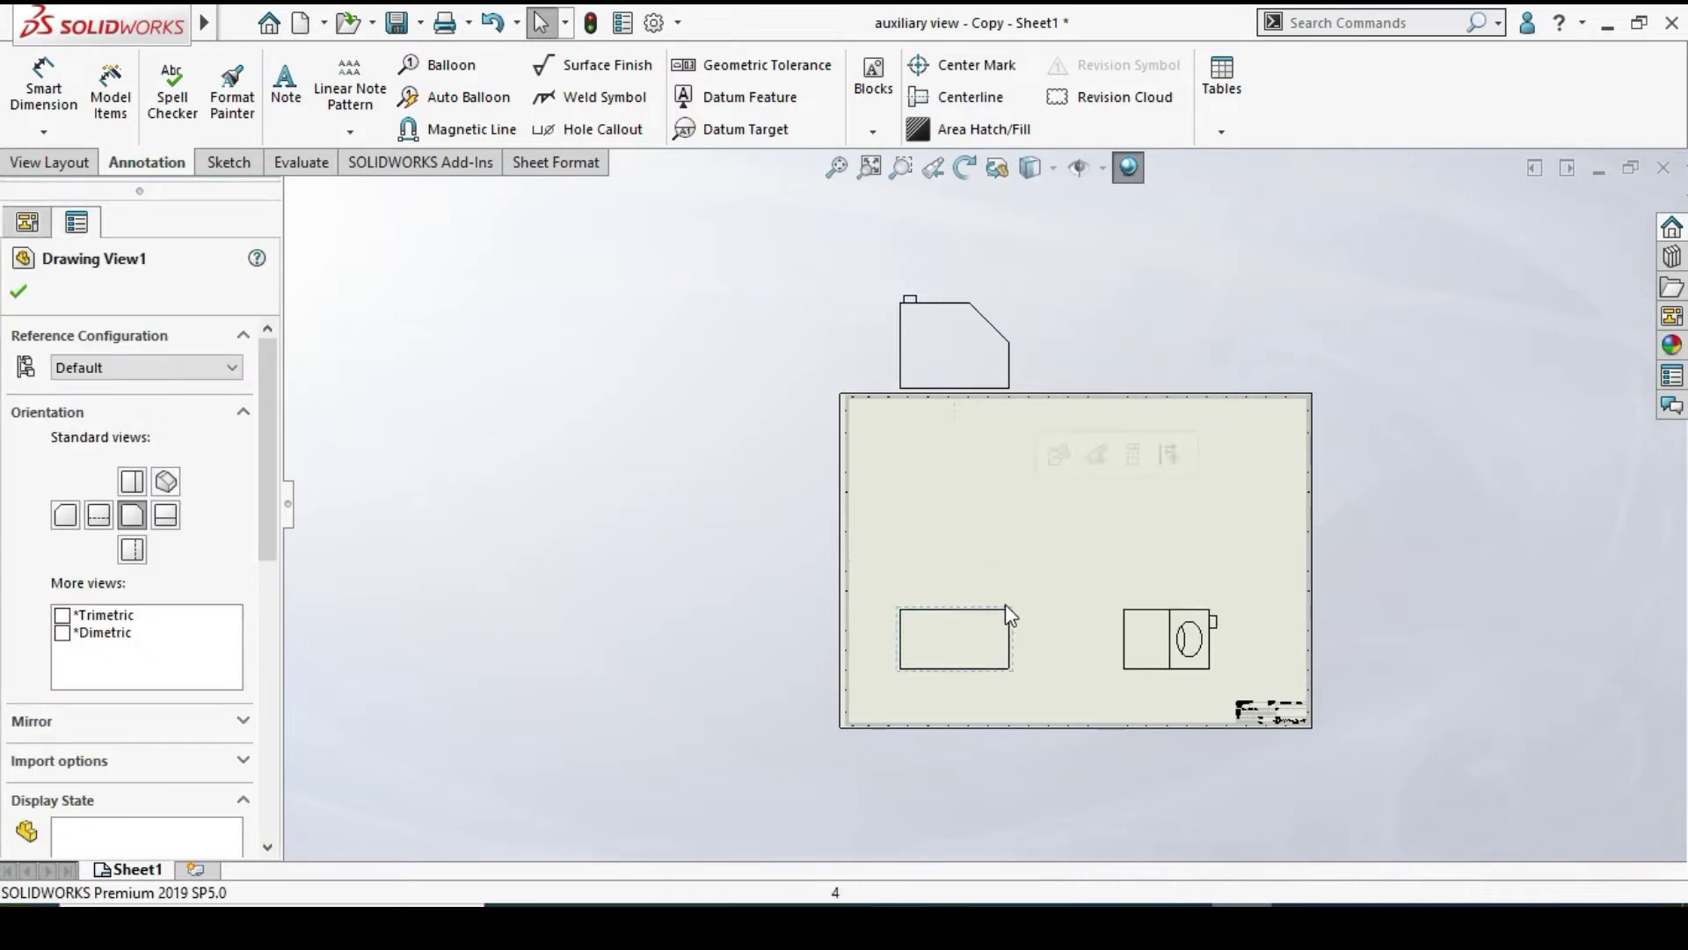
pyautogui.moveTo(987, 399); pyautogui.dragTo(1000, 556)
pyautogui.click(1111, 565)
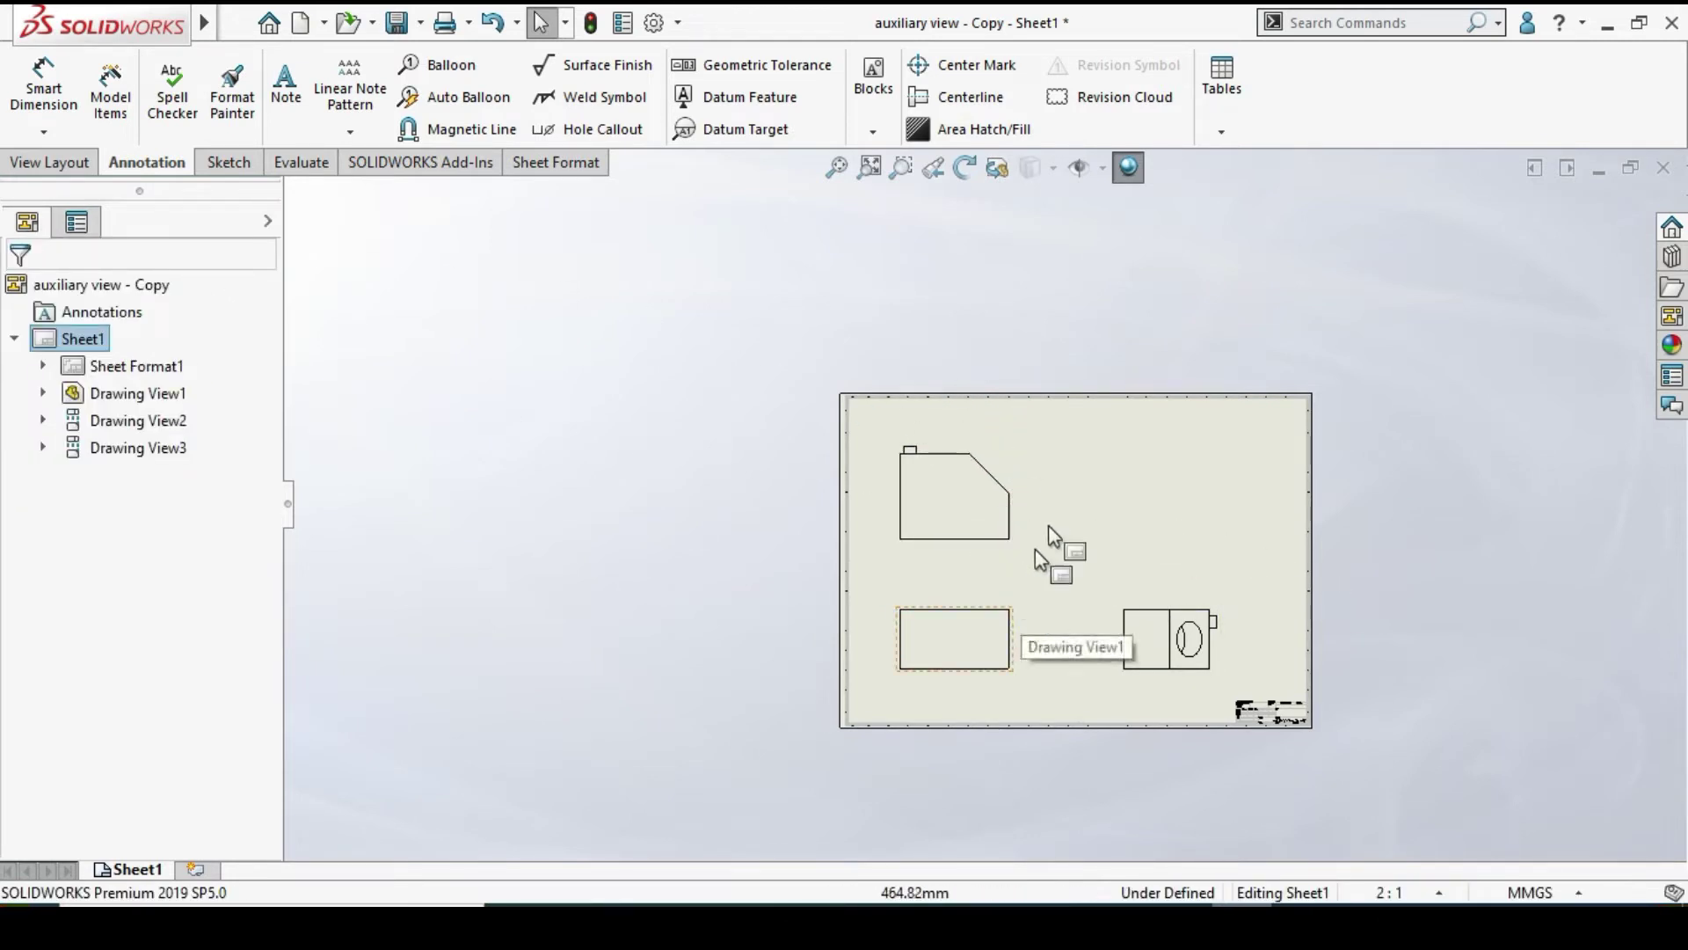
pyautogui.click(1217, 227)
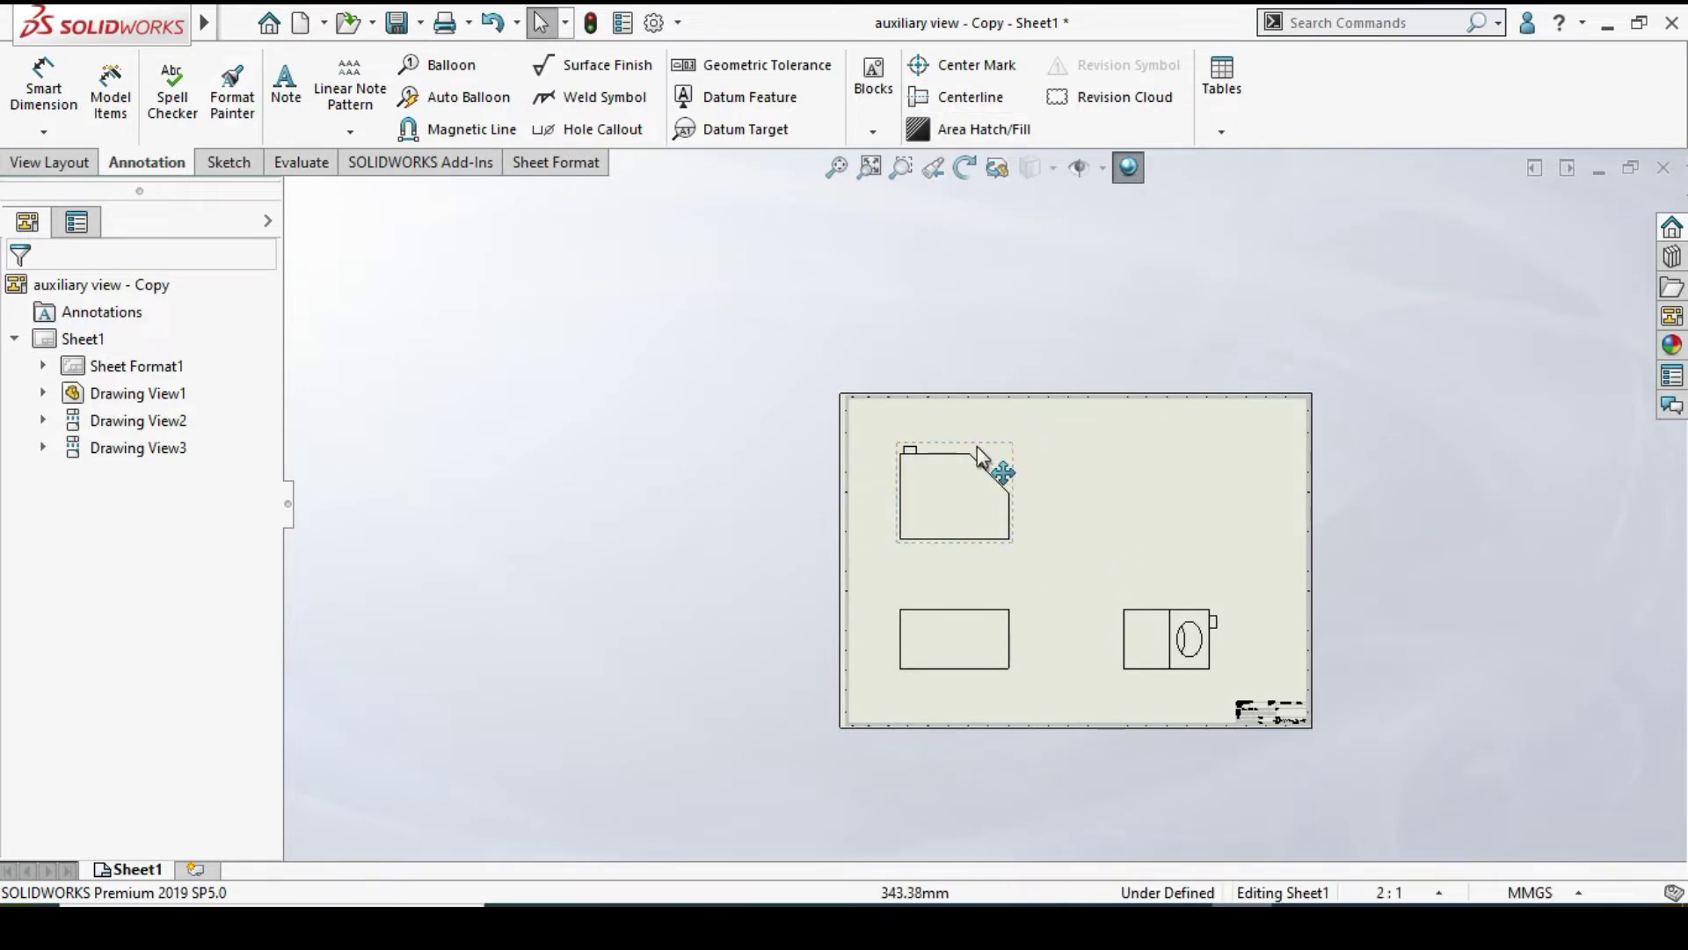
# Delete the right-hand, chamfered top and front views, confirming each deletion
pyautogui.scroll(-2, 1051, 519)
pyautogui.click(1001, 490)
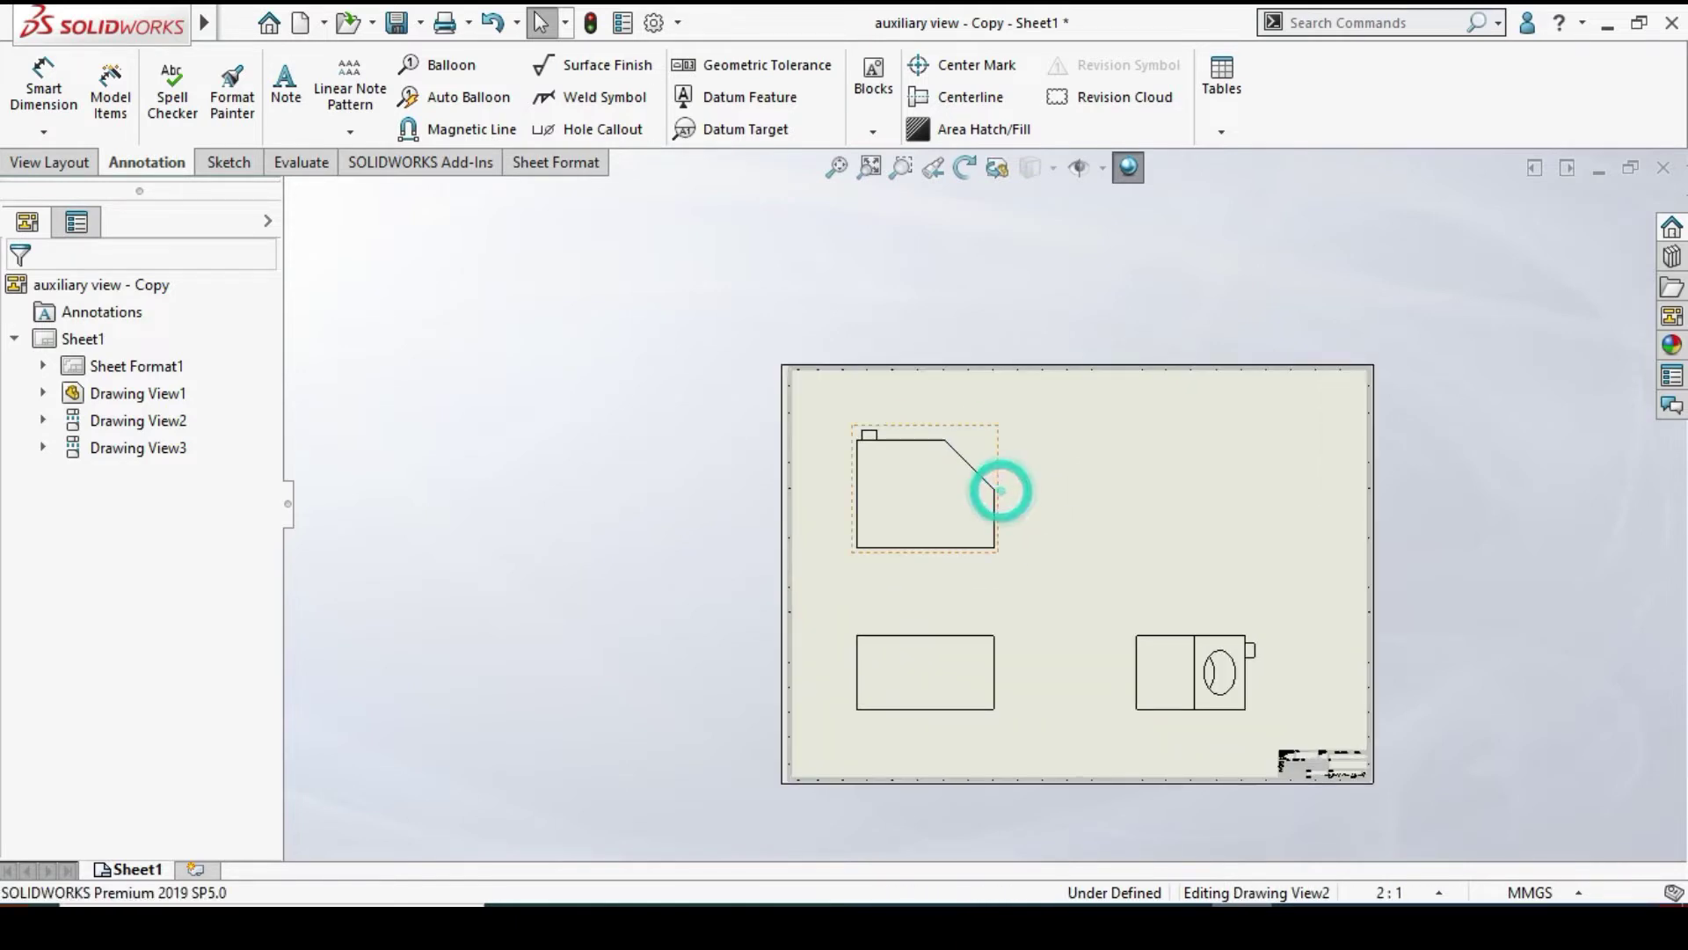
pyautogui.click(1194, 635)
pyautogui.press('Delete')
pyautogui.click(989, 370)
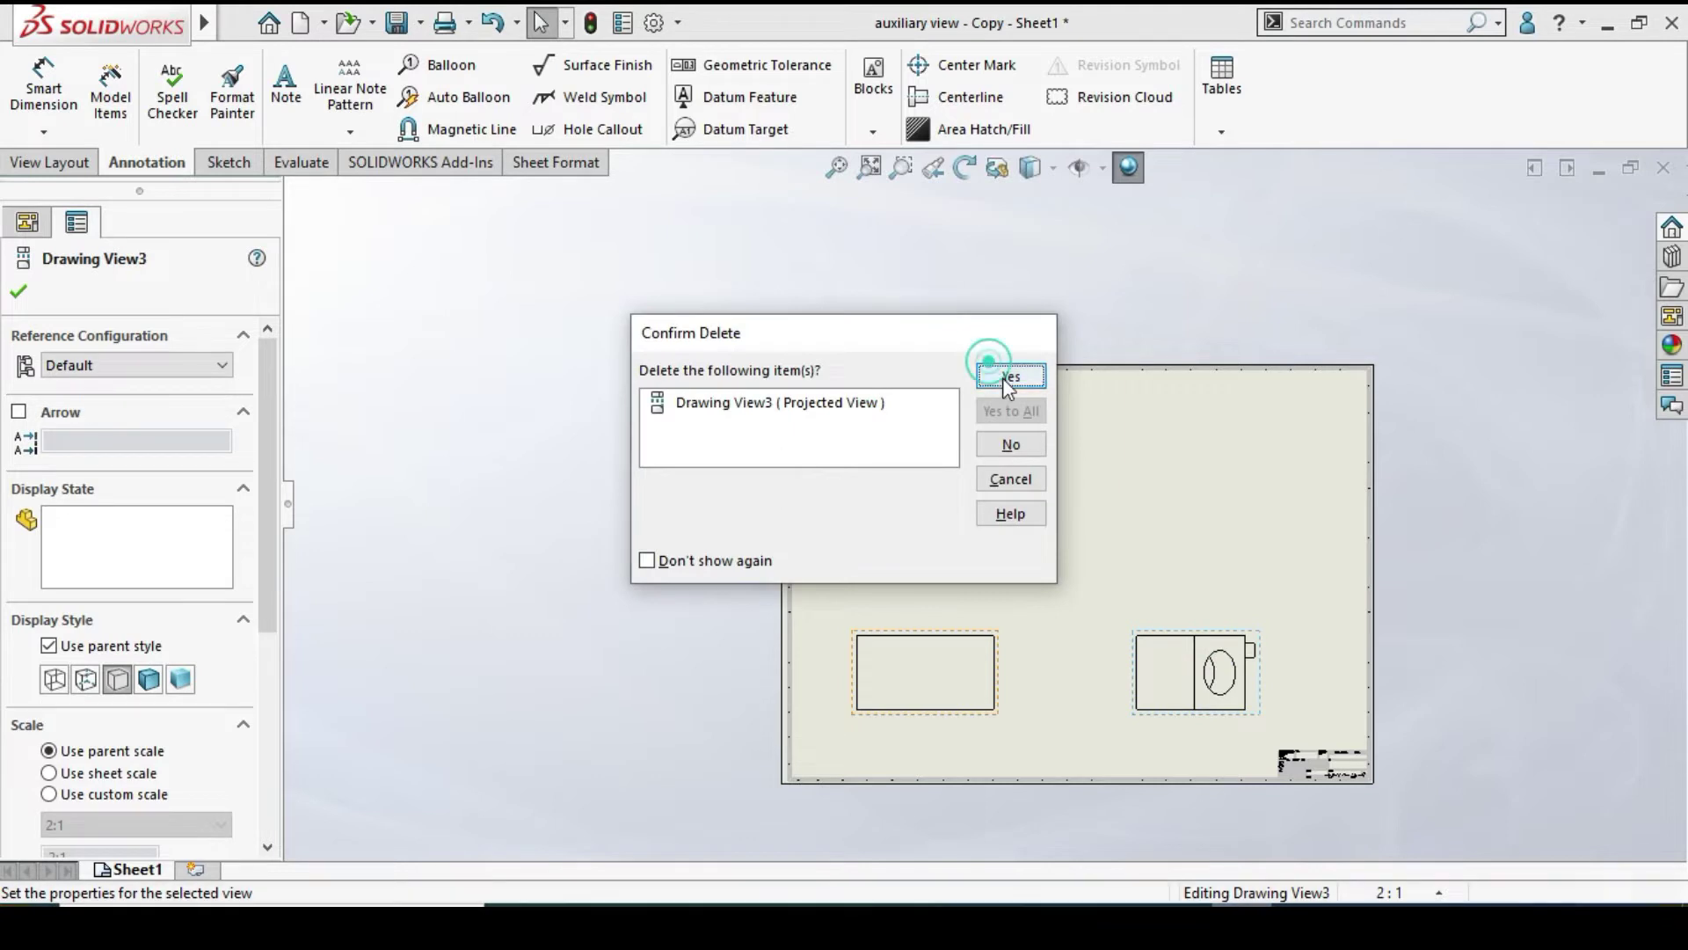
pyautogui.click(984, 477)
pyautogui.press('Delete')
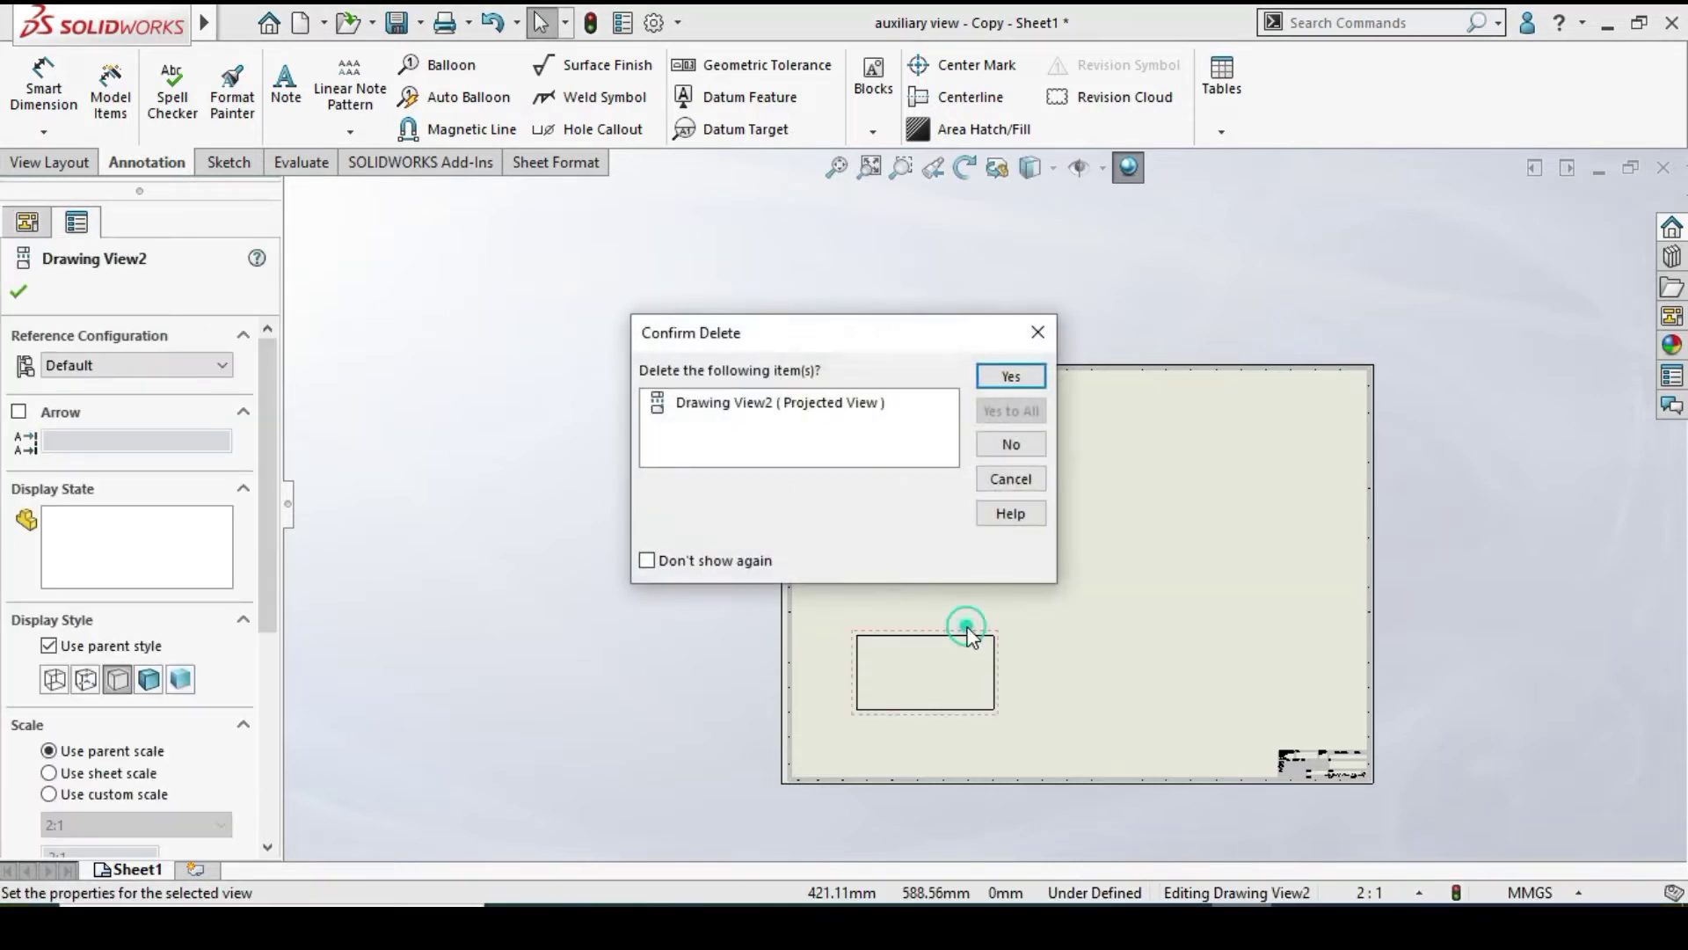
pyautogui.click(1010, 377)
pyautogui.click(974, 631)
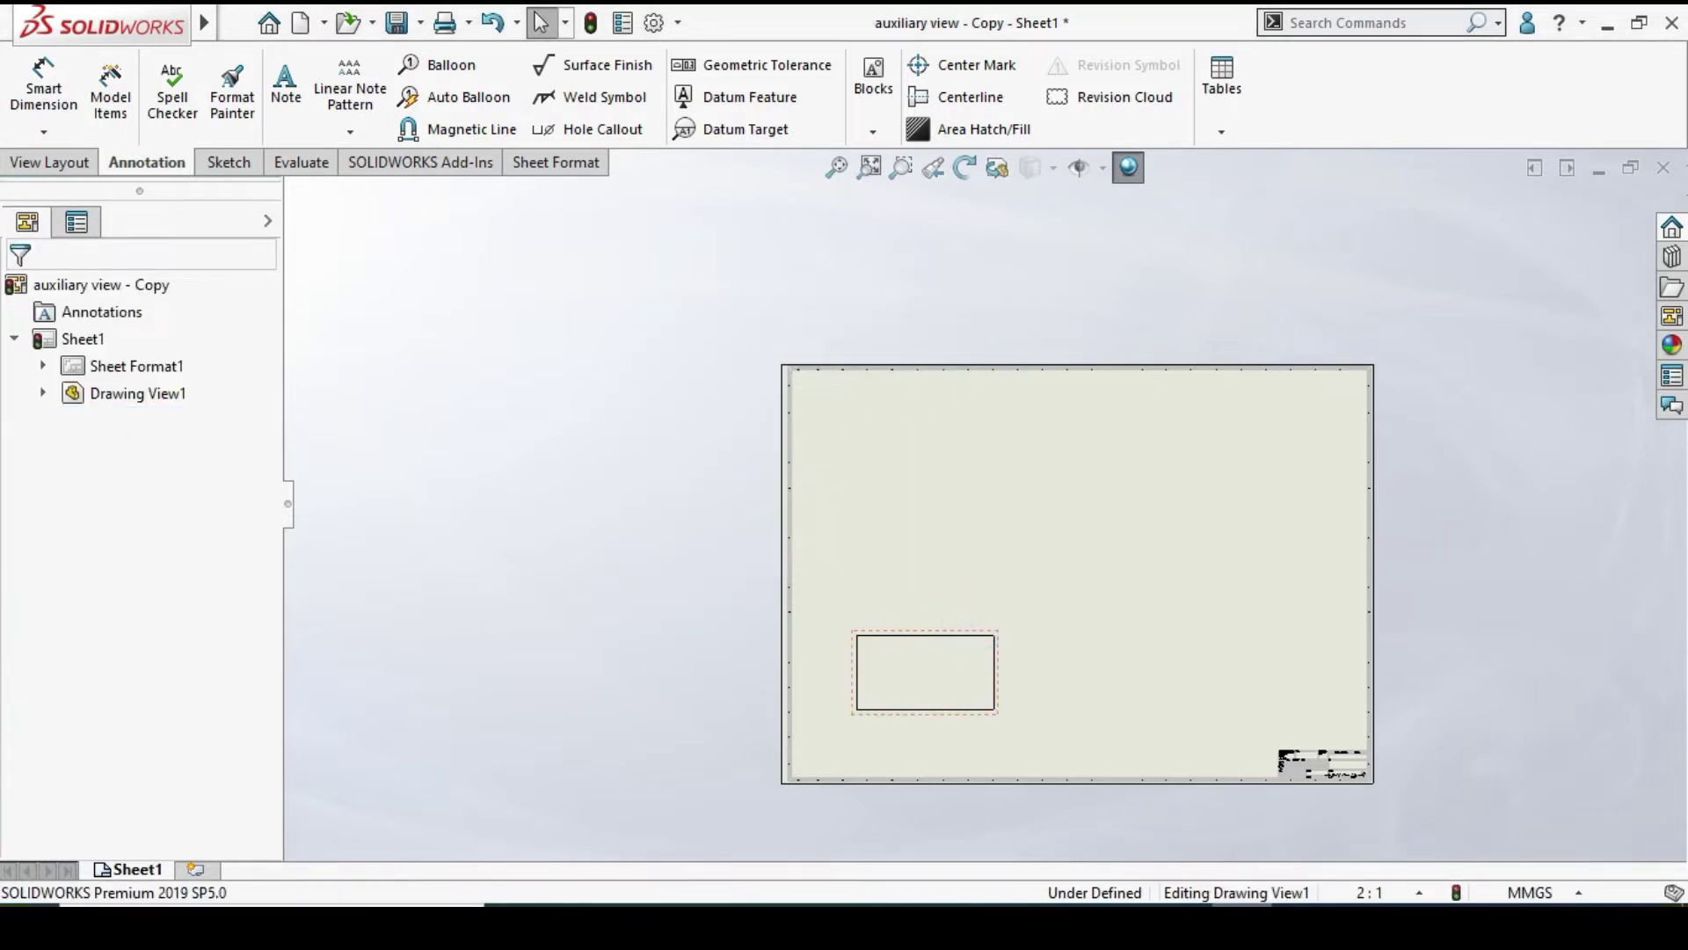
pyautogui.press('Delete')
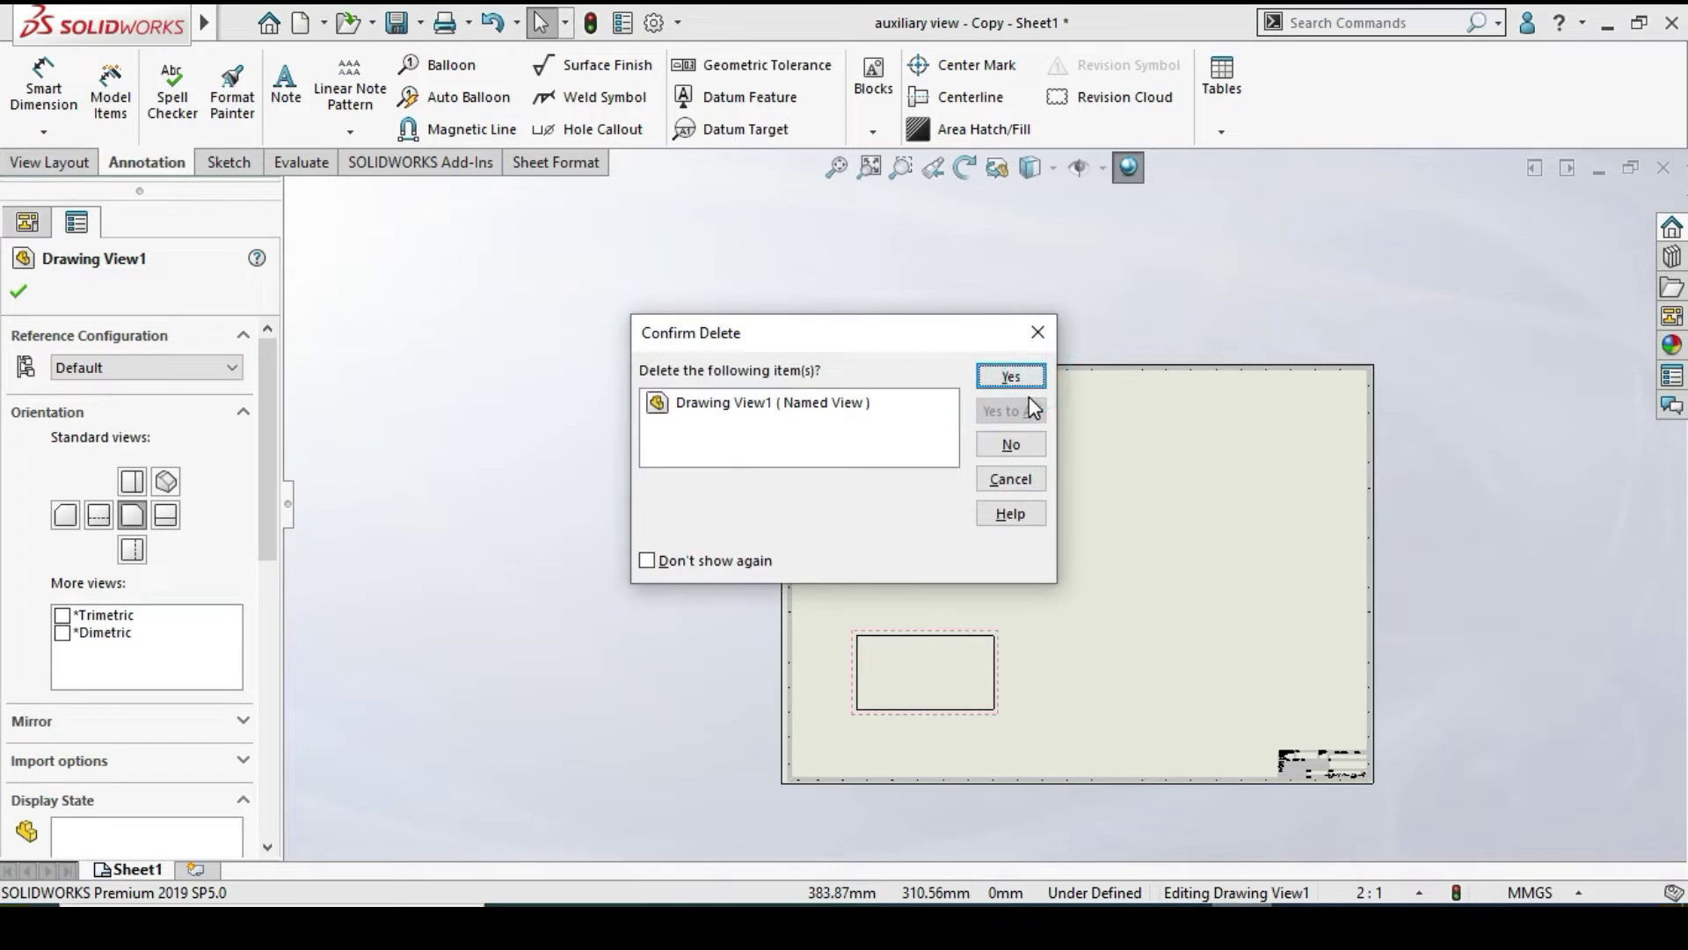
pyautogui.click(1020, 374)
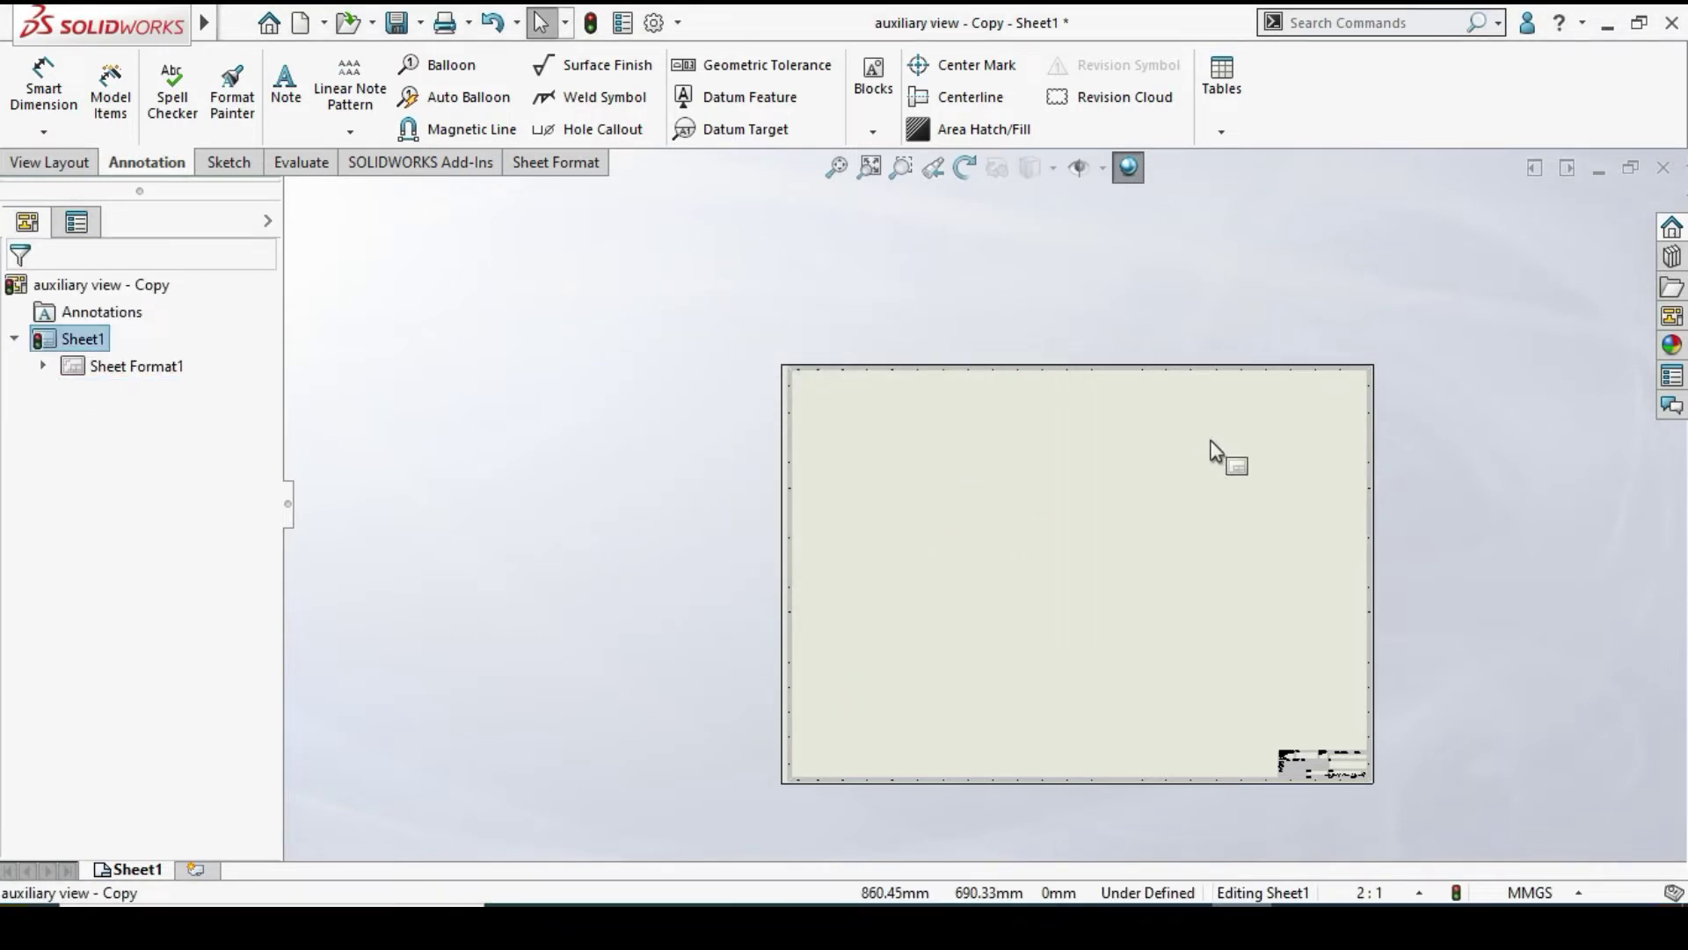
# Set the scale in Sheet1's Properties to 1:1 and apply the changes
pyautogui.click(50, 161)
pyautogui.rightClick(93, 340)
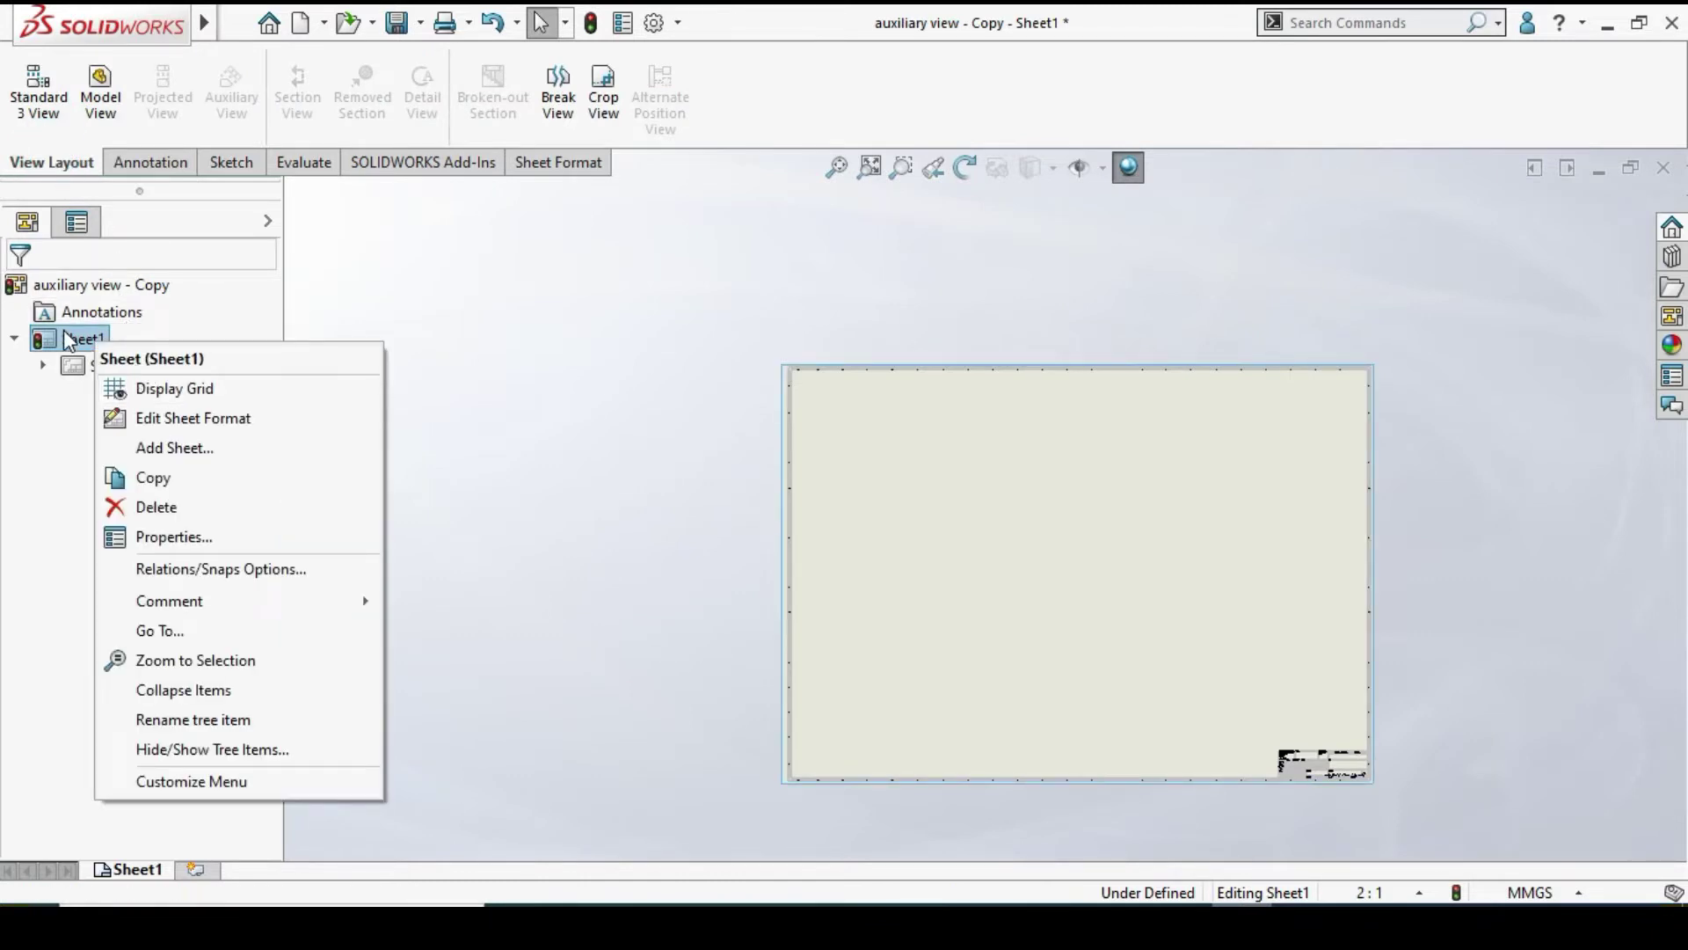
pyautogui.click(83, 329)
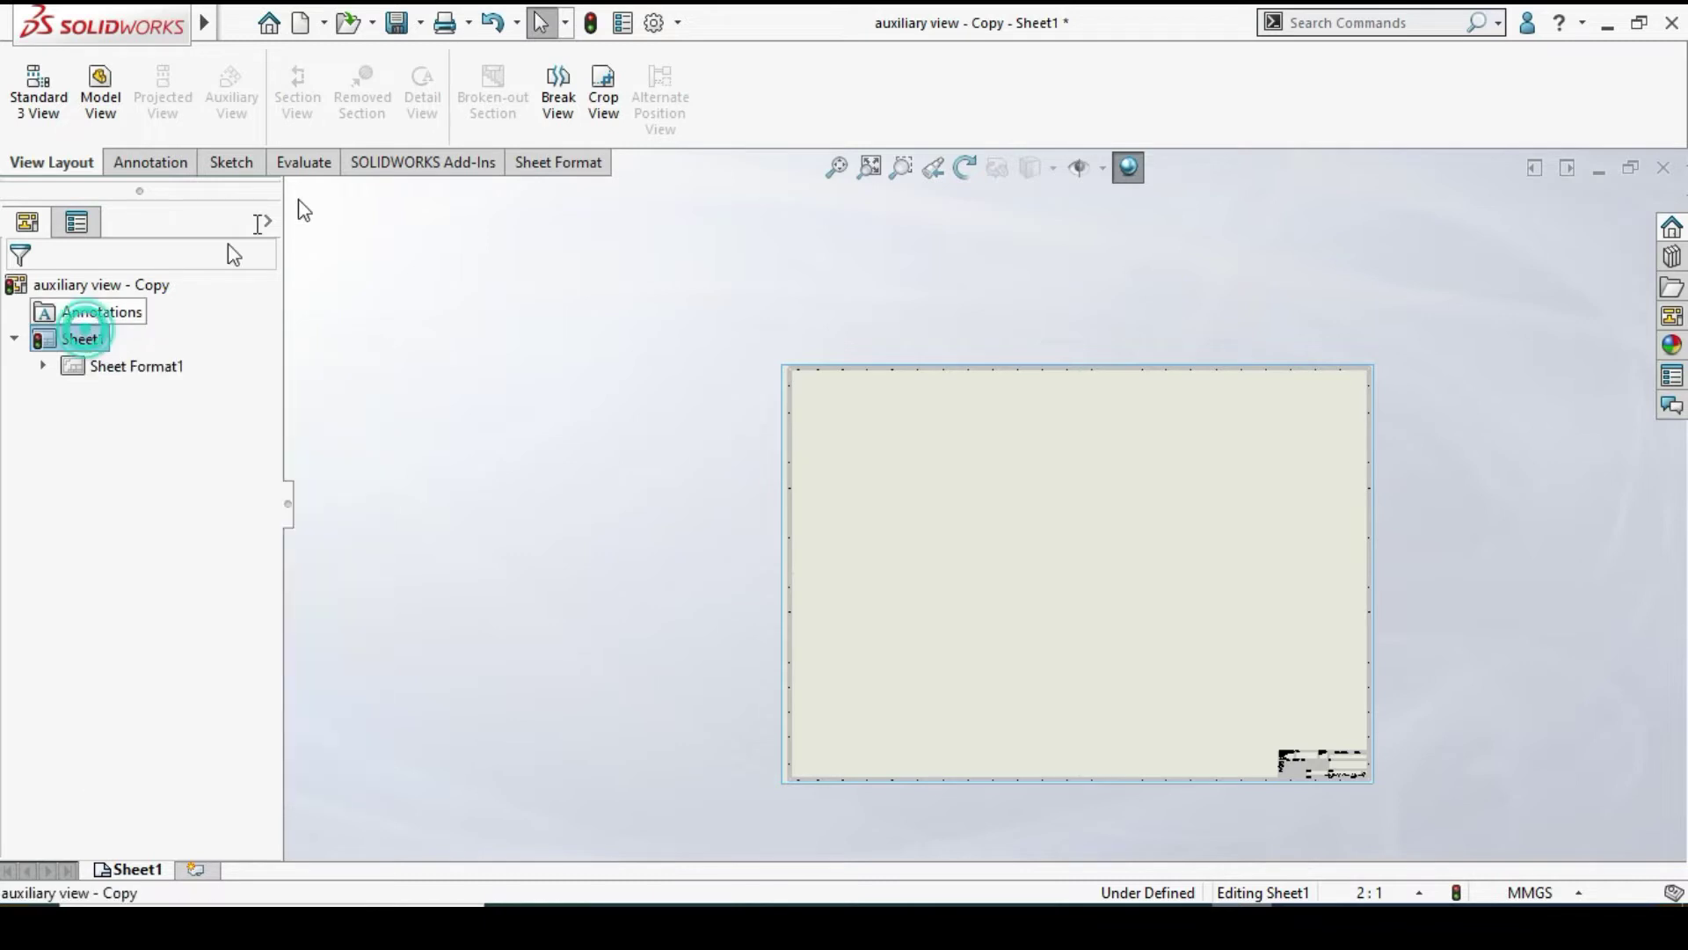
pyautogui.click(590, 23)
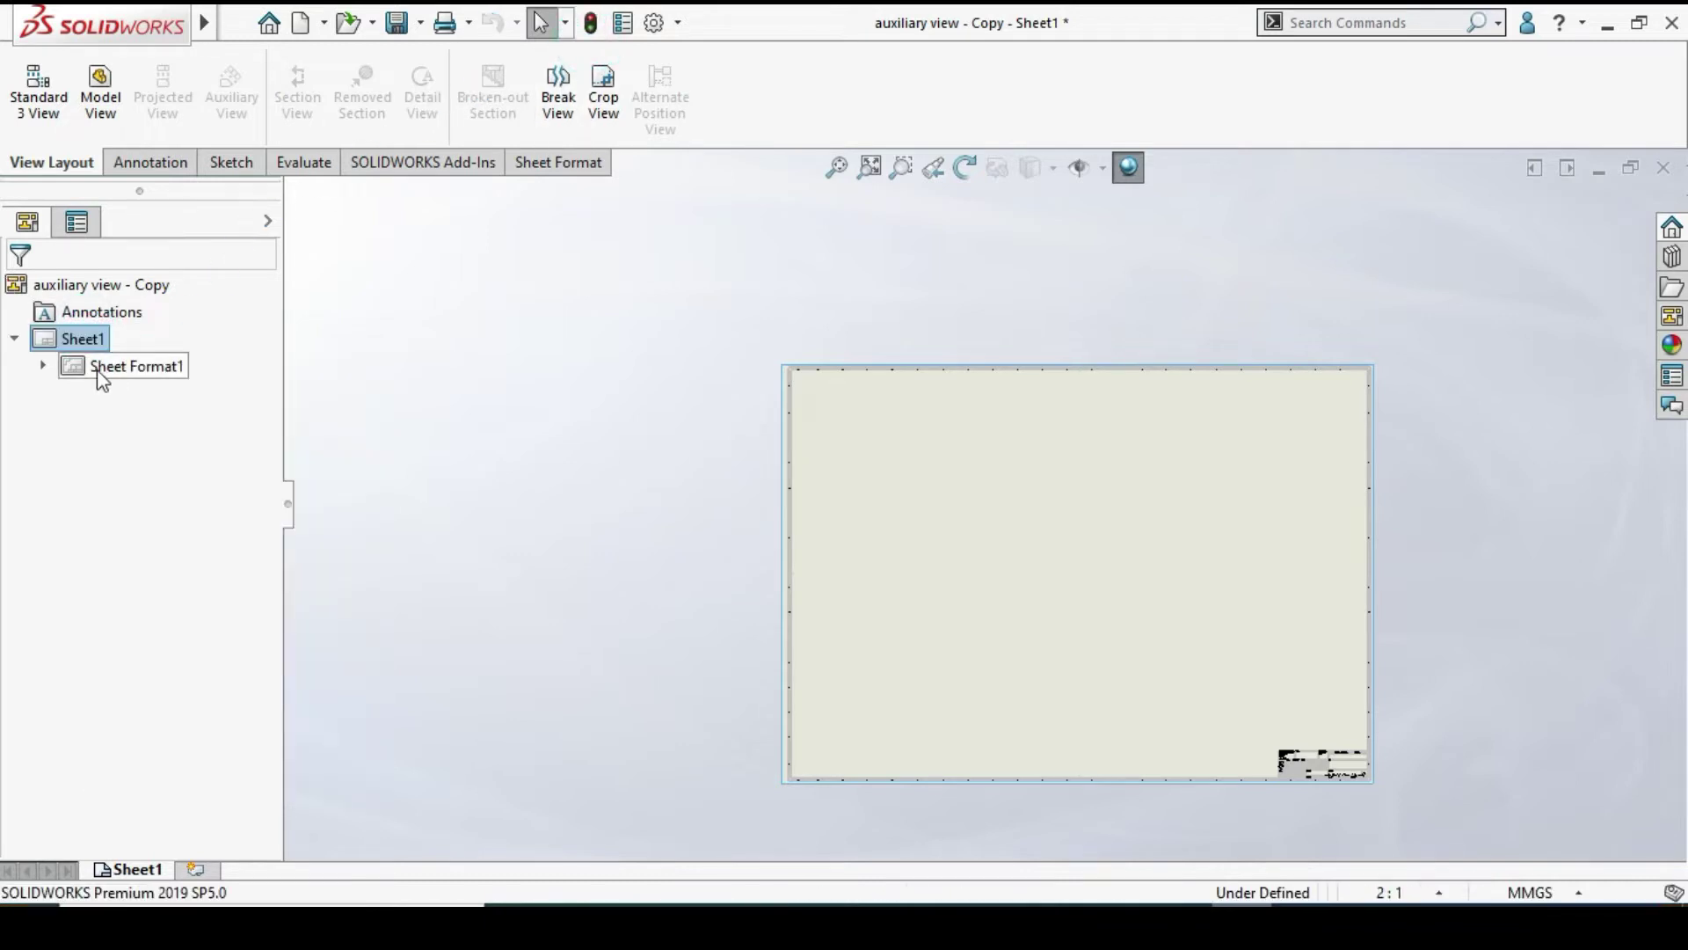
pyautogui.rightClick(82, 348)
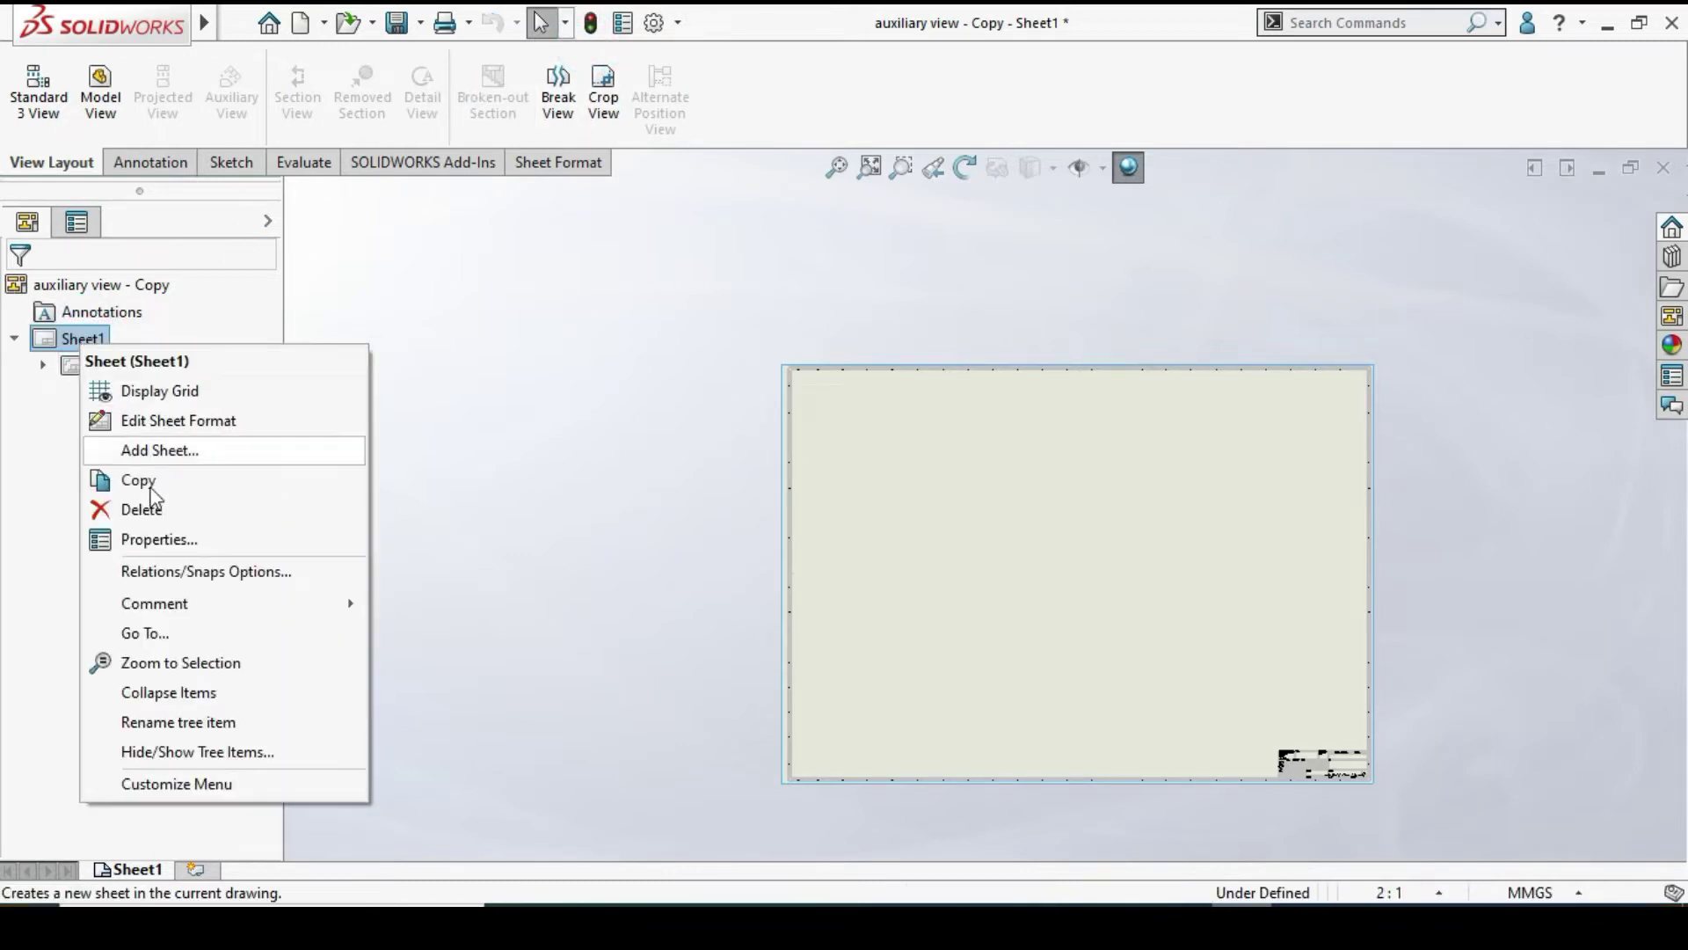
pyautogui.click(146, 540)
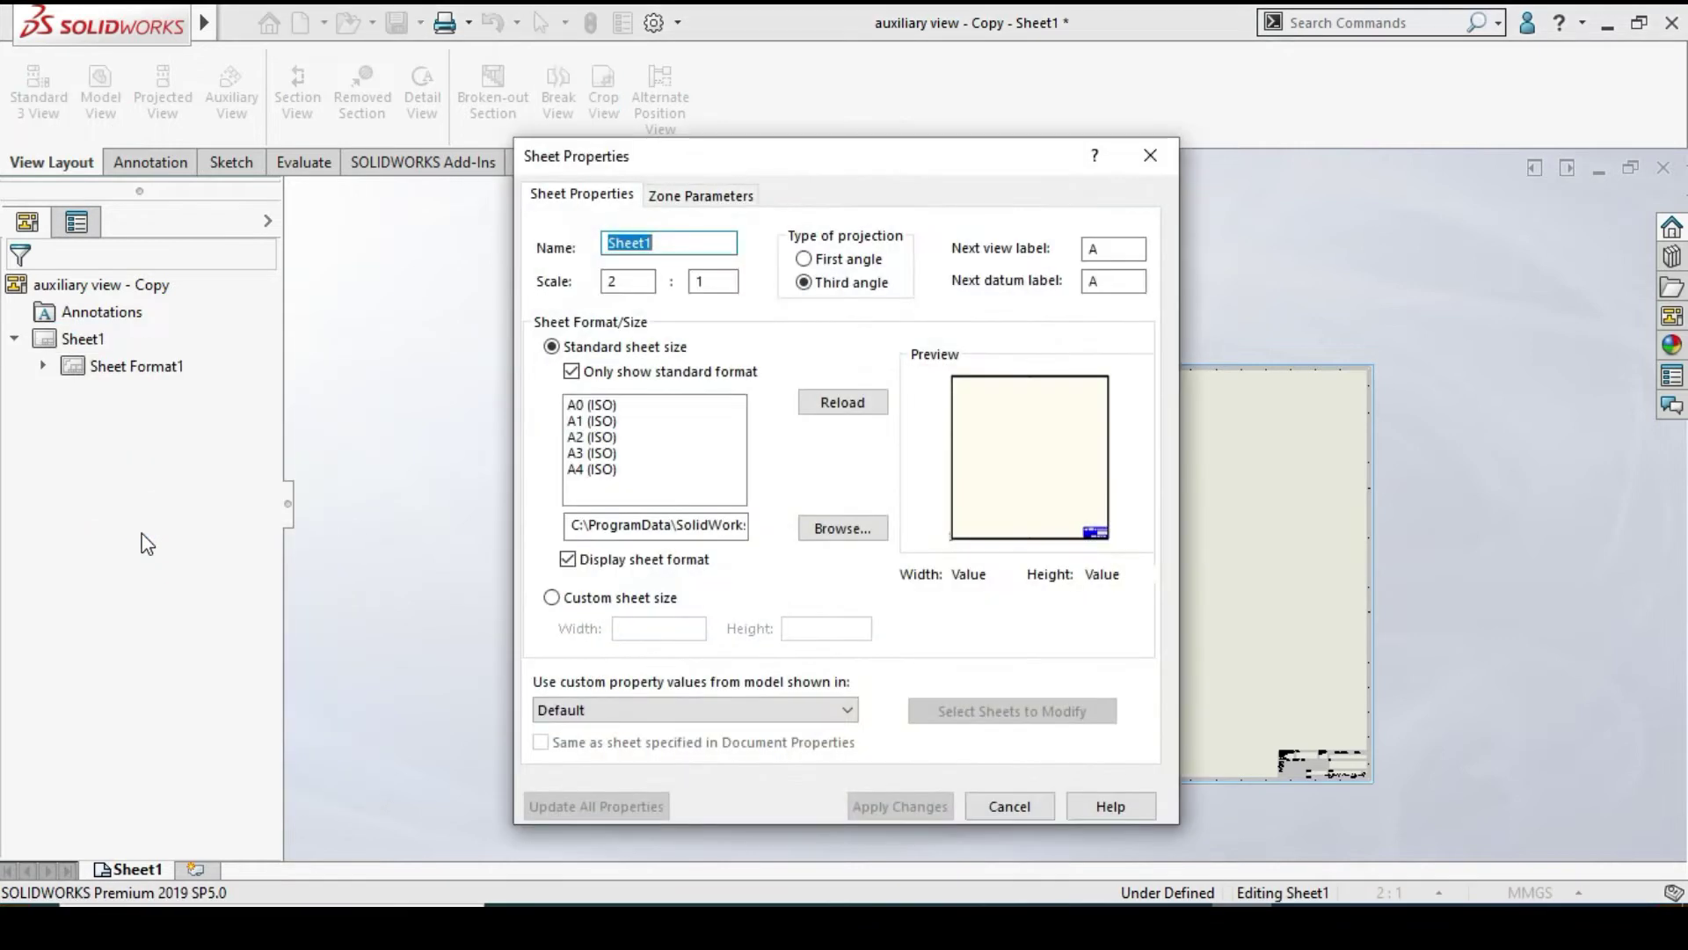
pyautogui.doubleClick(624, 279)
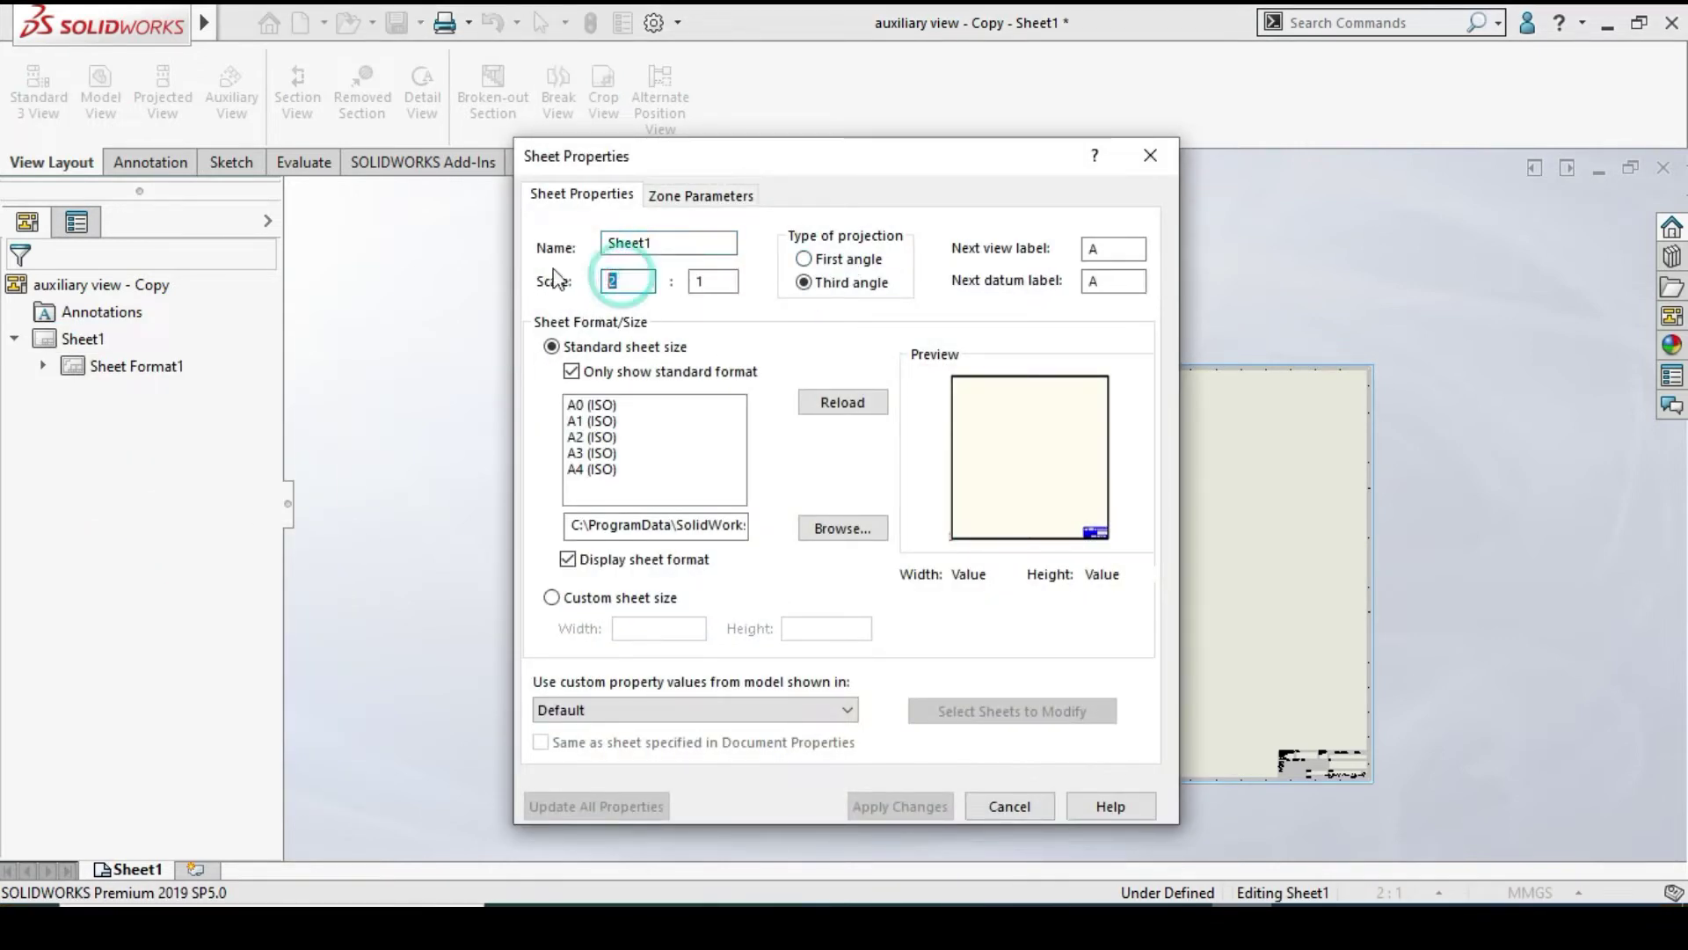
pyautogui.write('1')
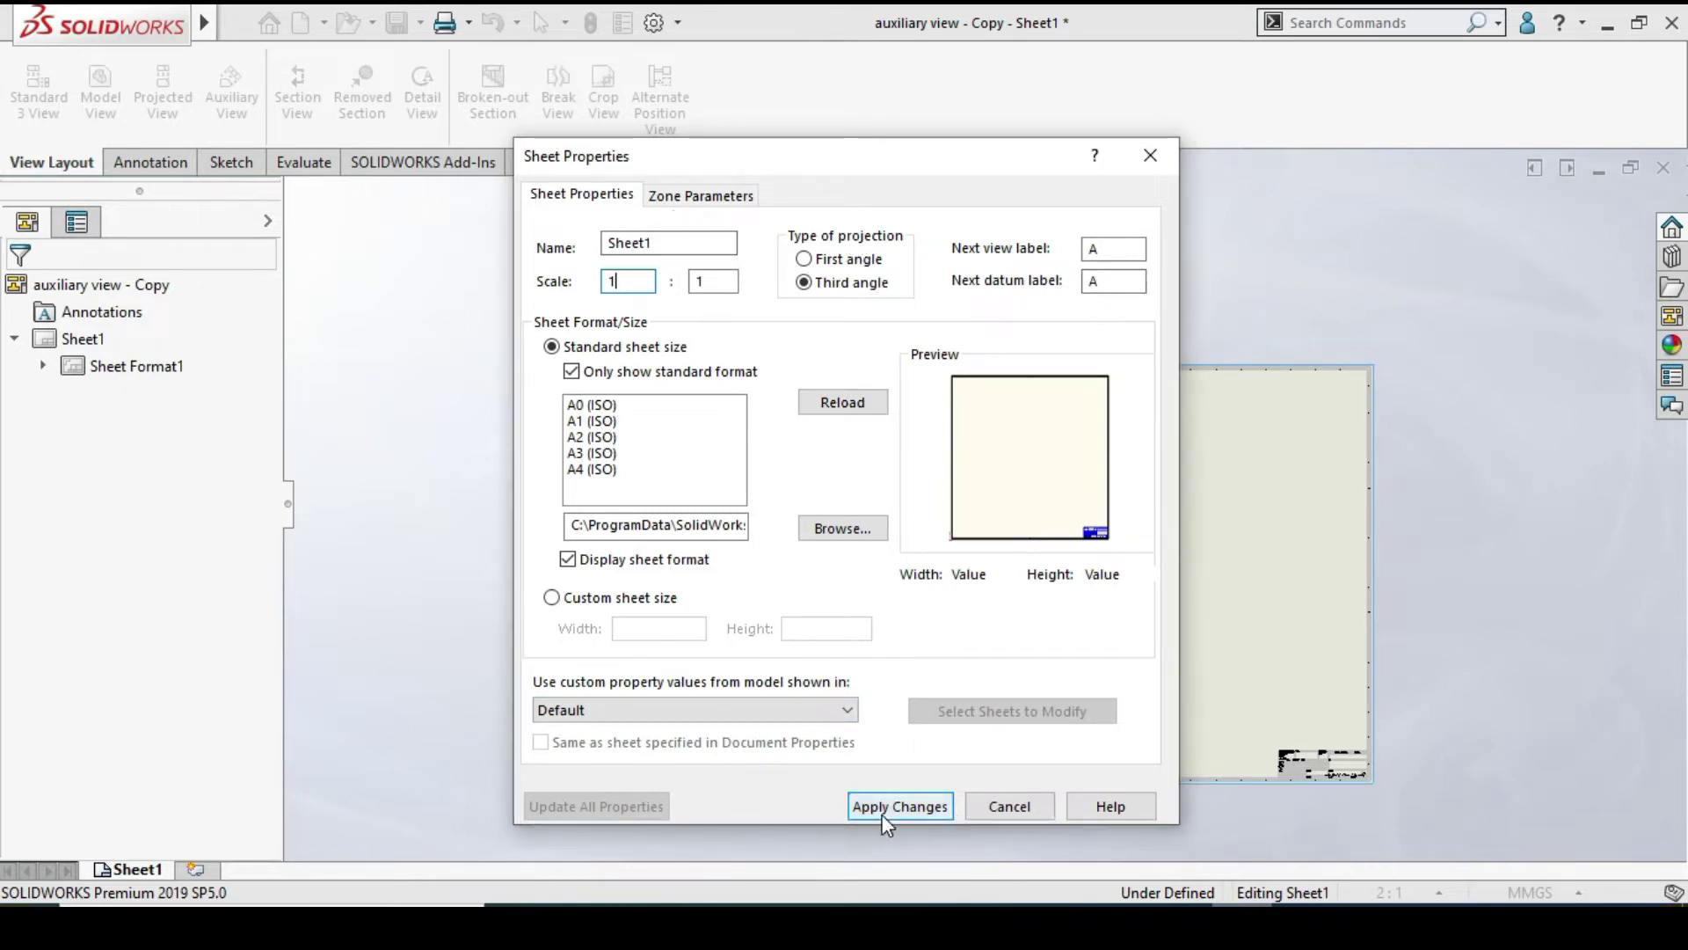
pyautogui.click(930, 803)
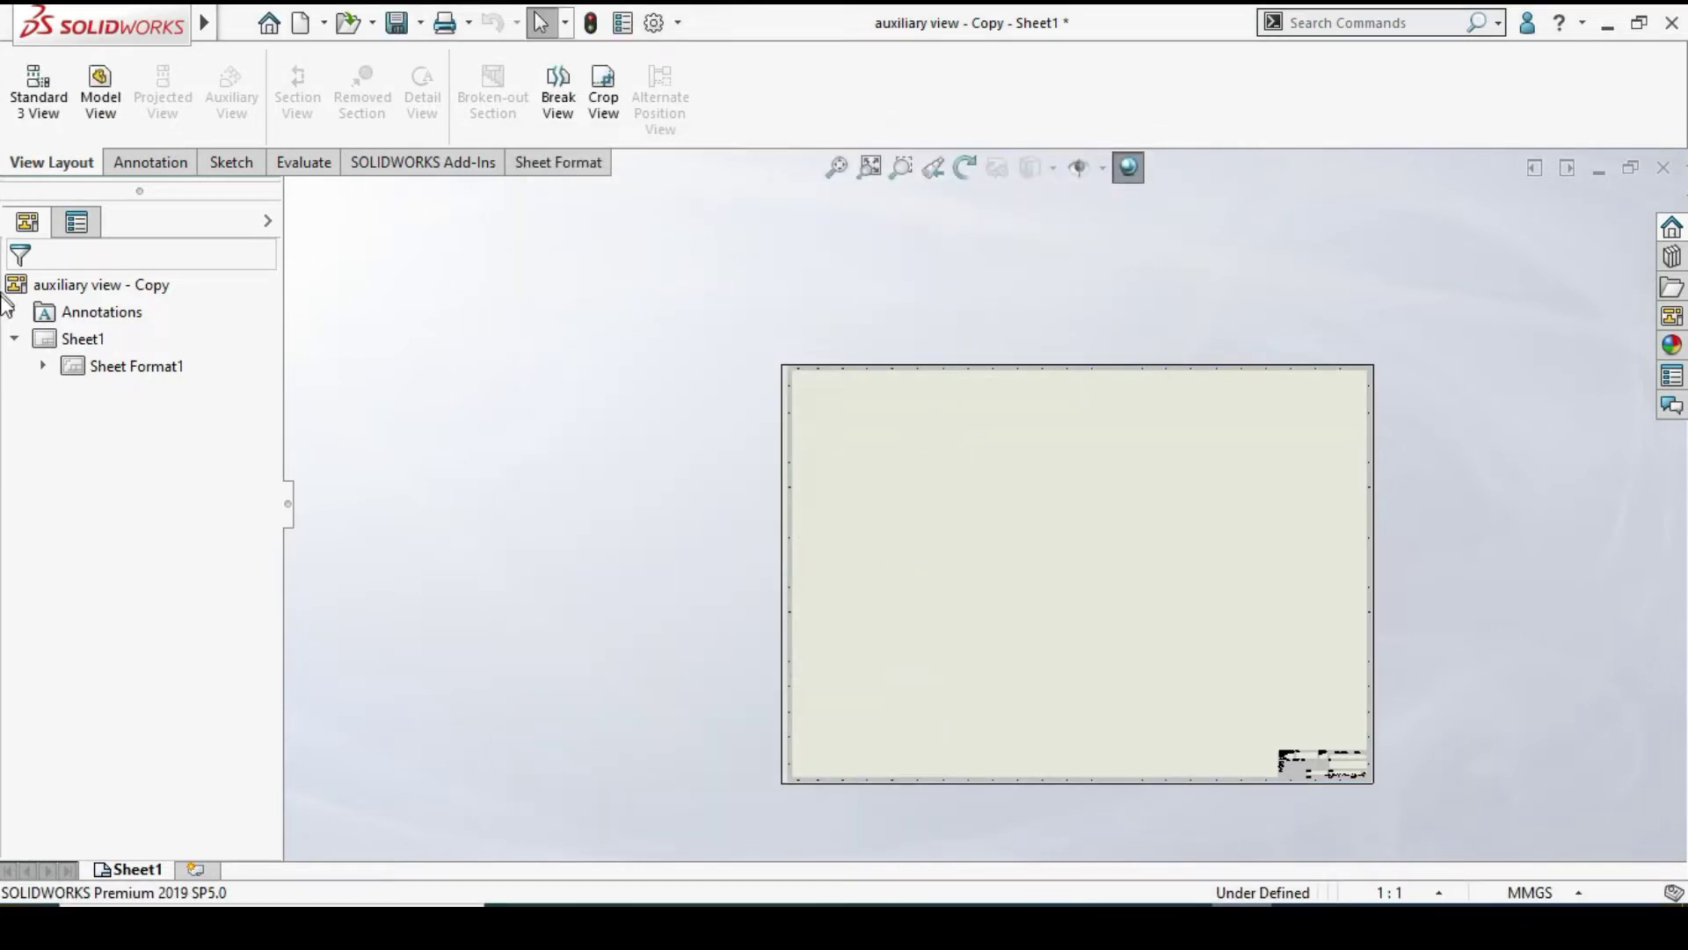
# Put Sheet Format1 into Edit Sheet Format mode and zoom in on the title block
pyautogui.rightClick(79, 371)
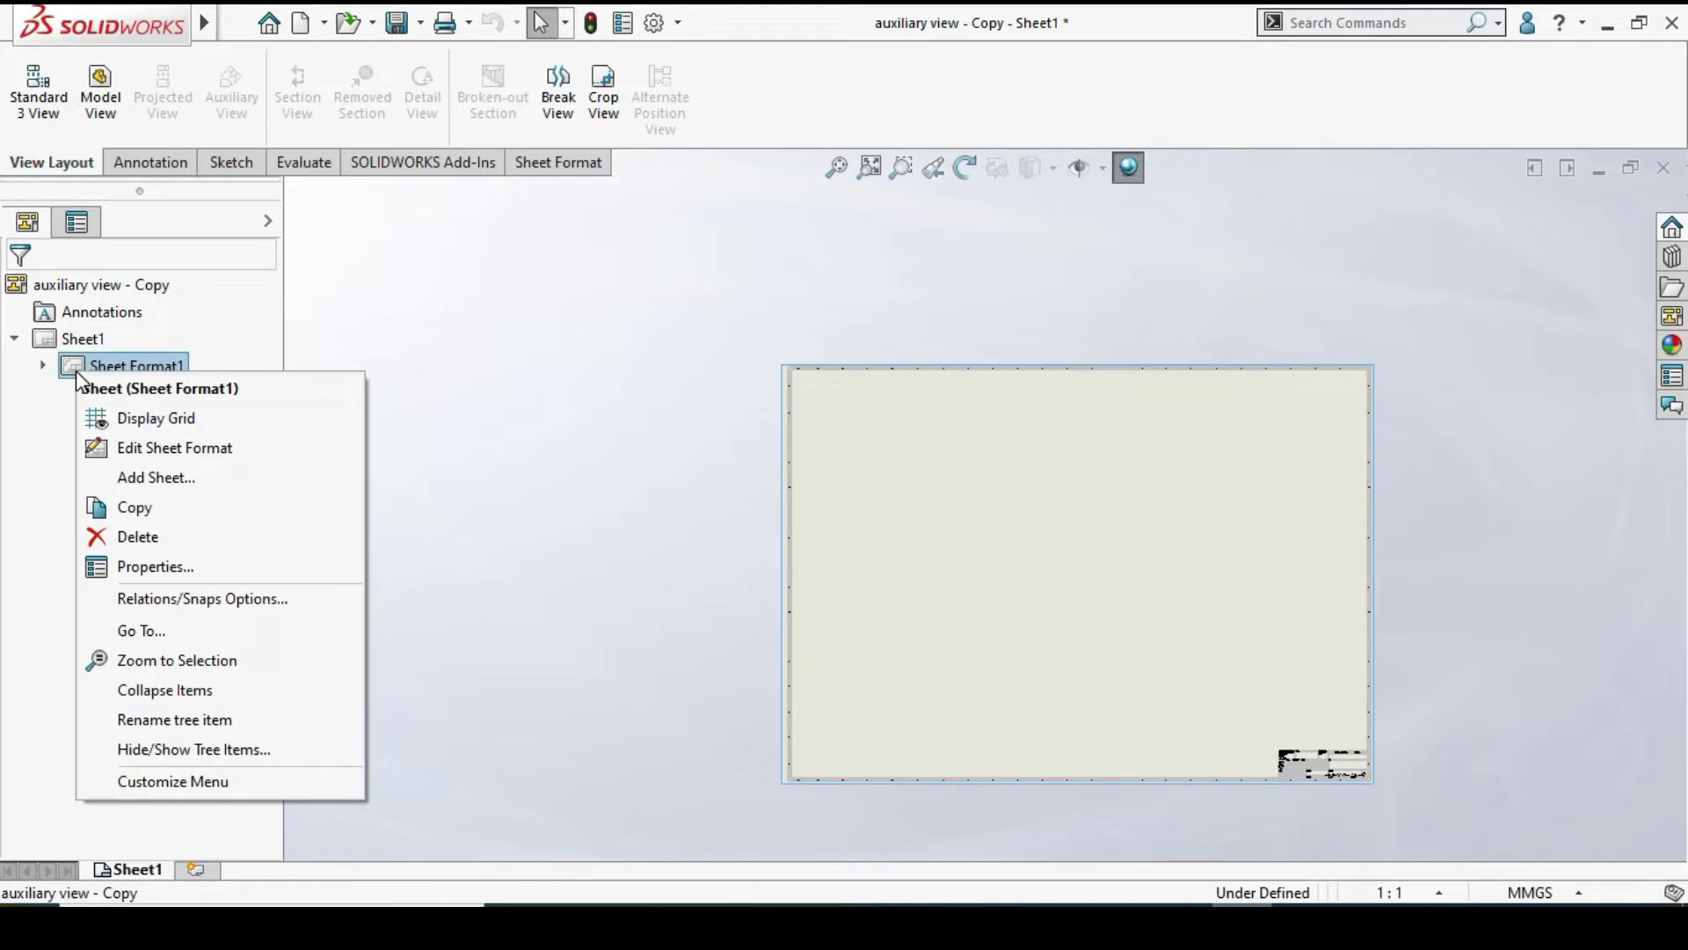
pyautogui.click(569, 388)
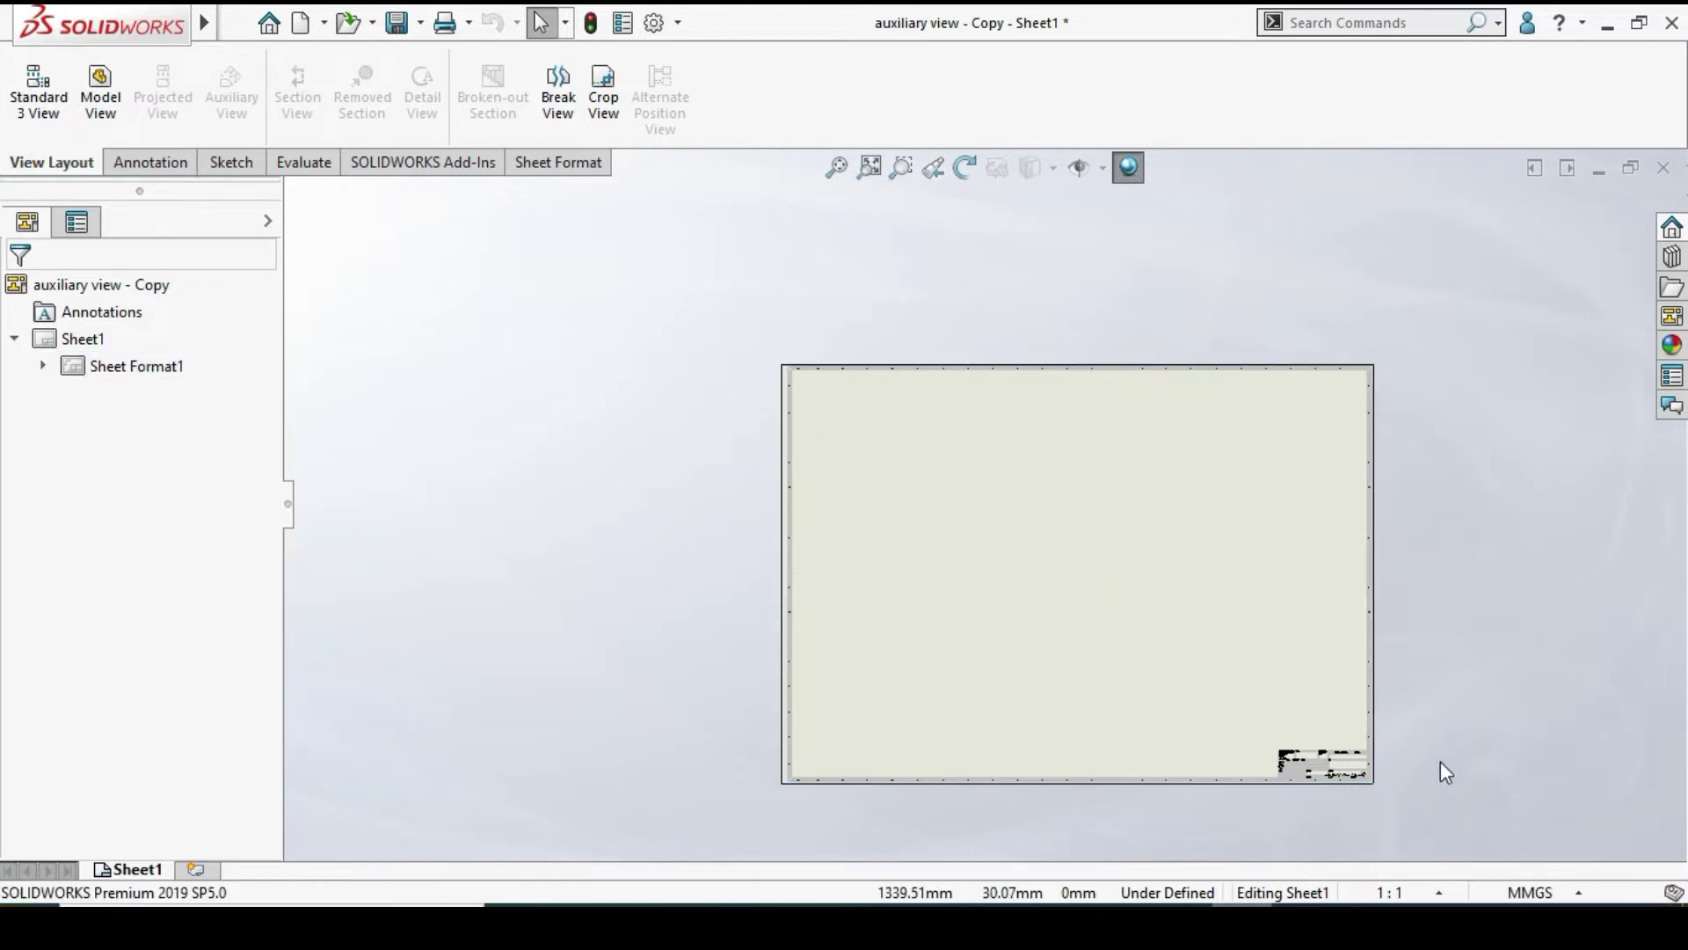
pyautogui.scroll(-5, 1284, 748)
pyautogui.scroll(-5, 1106, 672)
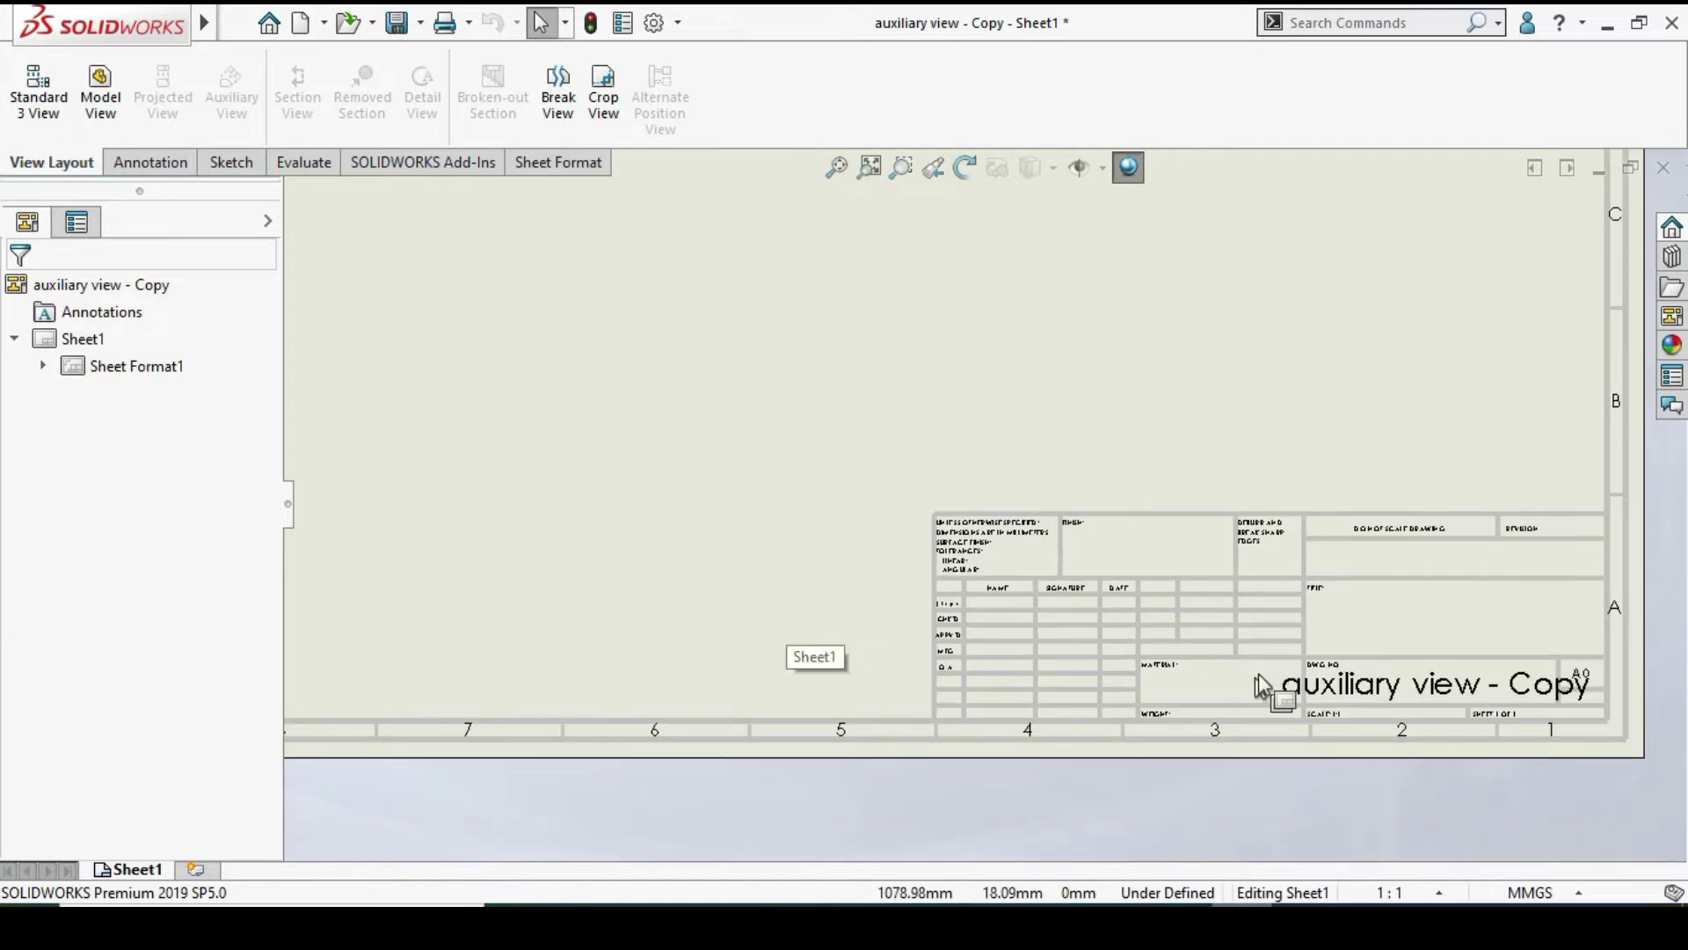
pyautogui.scroll(-2, 1407, 640)
pyautogui.scroll(2, 1404, 635)
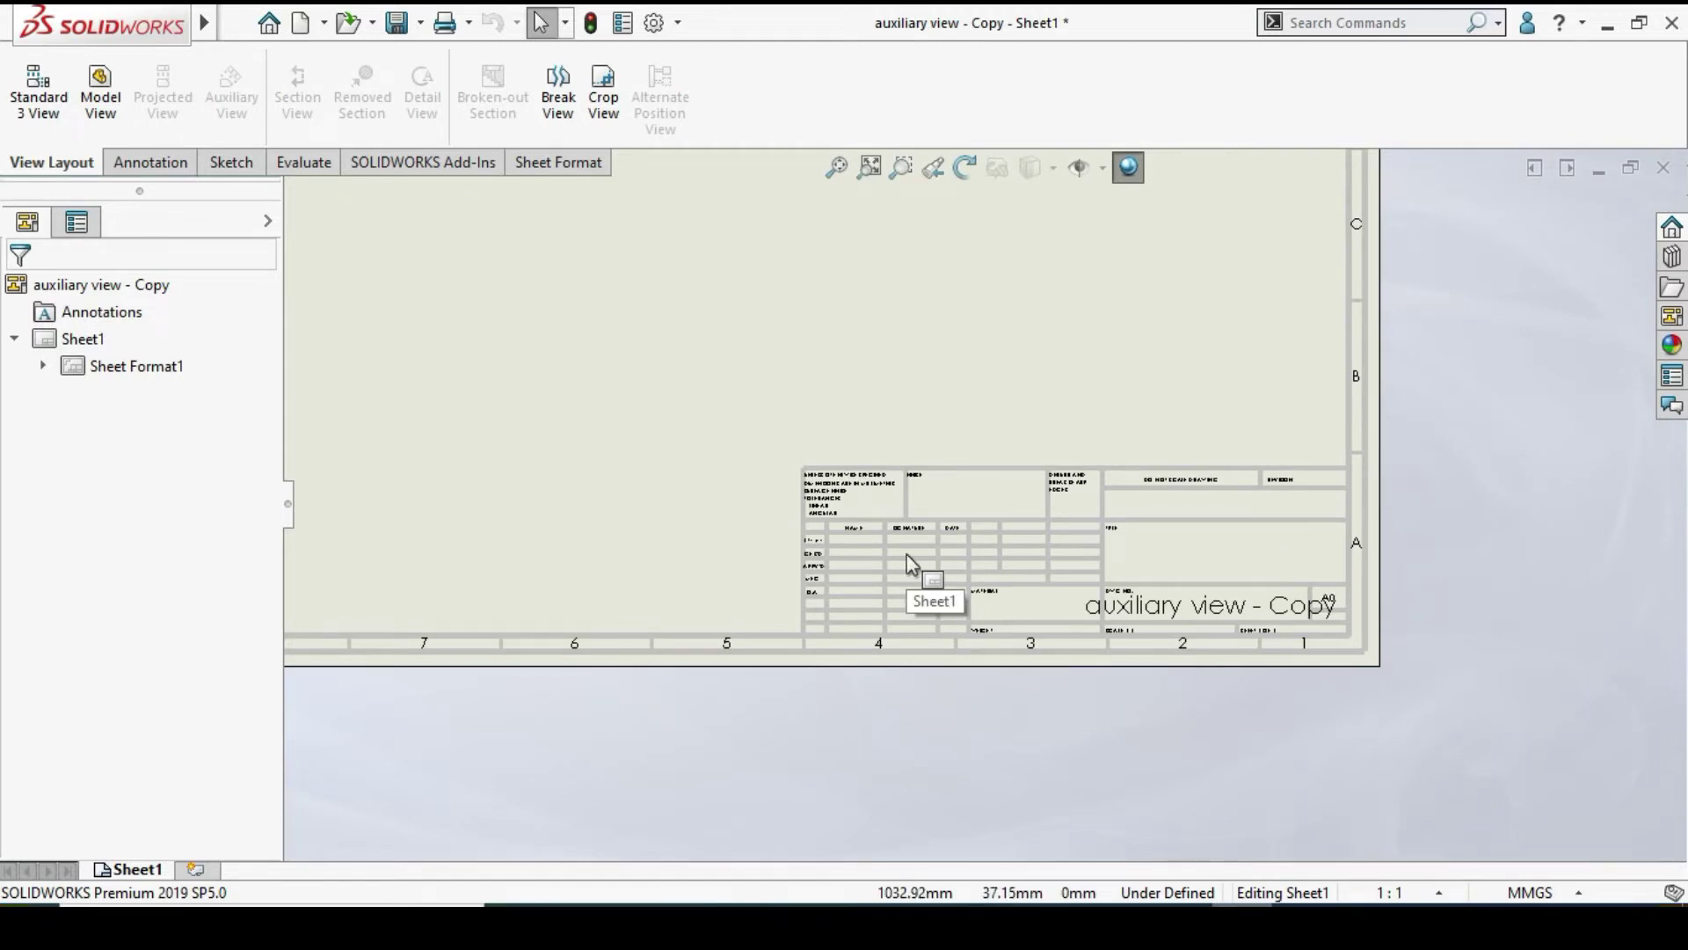
pyautogui.scroll(1, 915, 563)
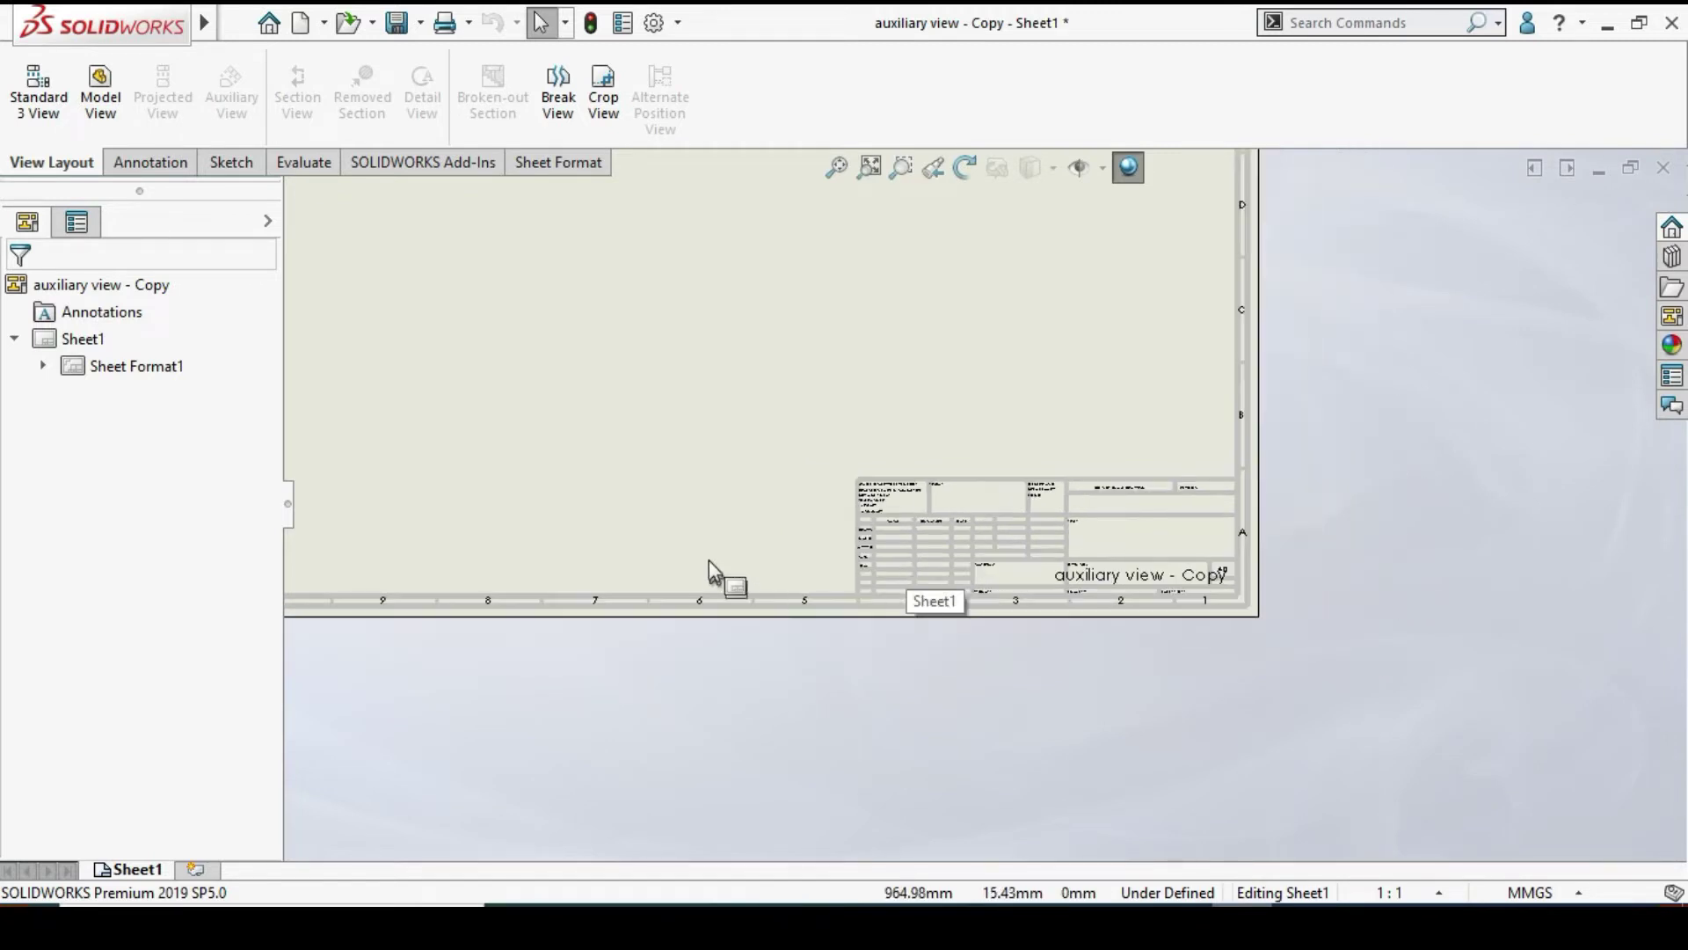
pyautogui.rightClick(103, 370)
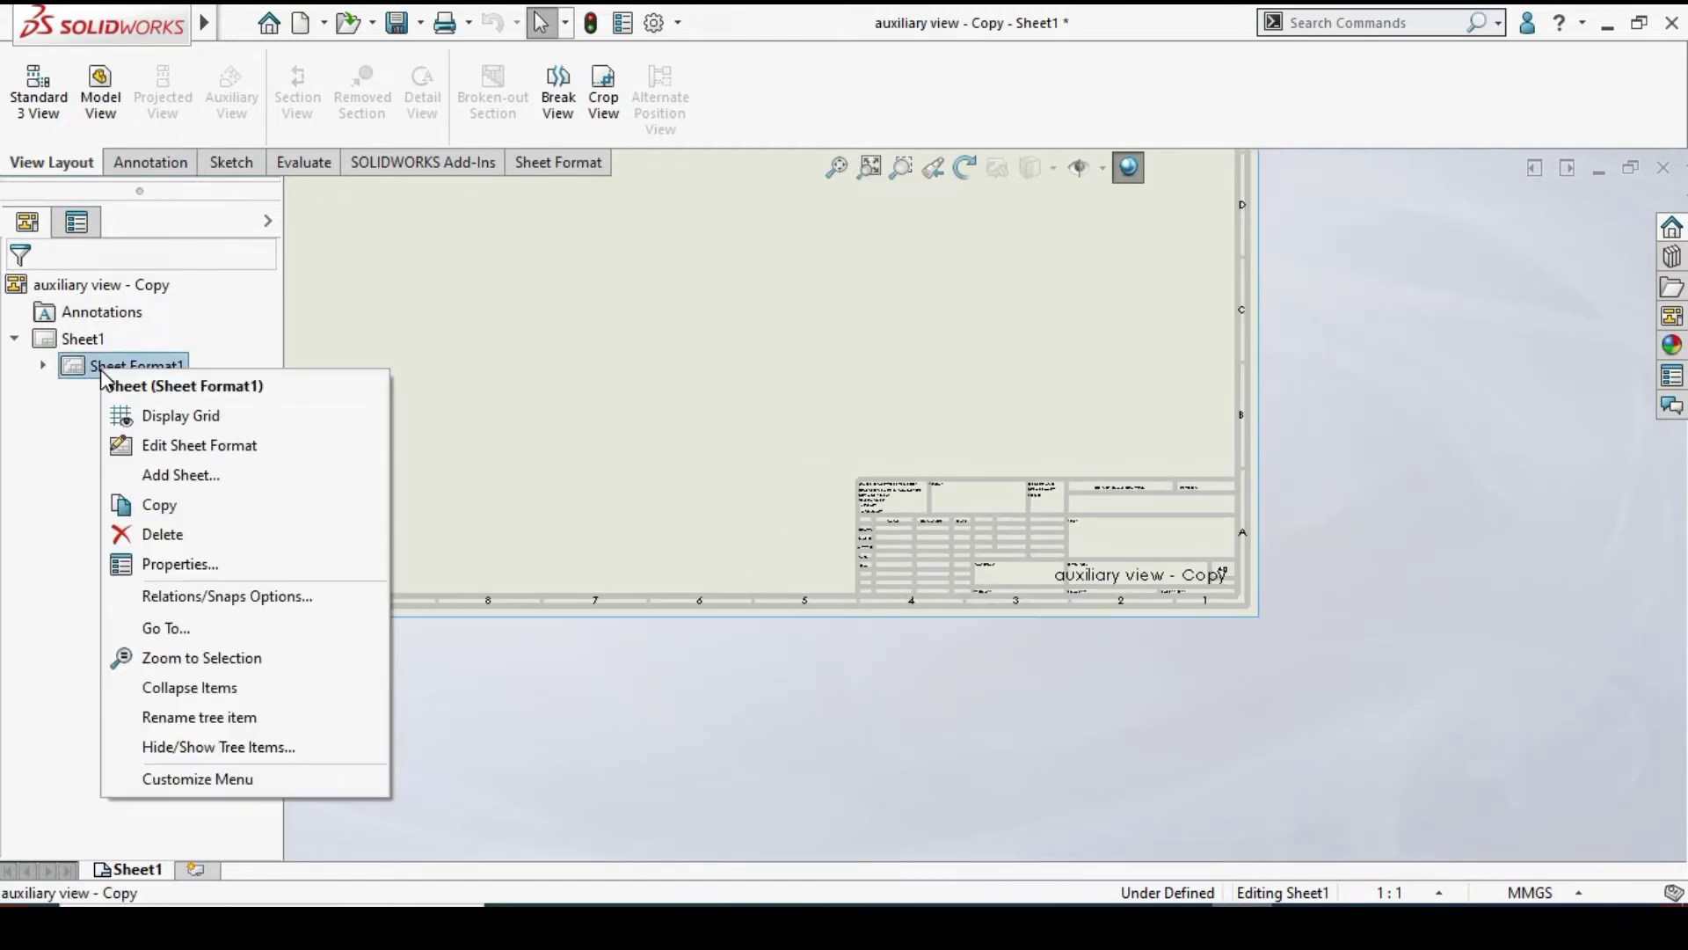
pyautogui.click(160, 446)
pyautogui.scroll(-2, 1274, 524)
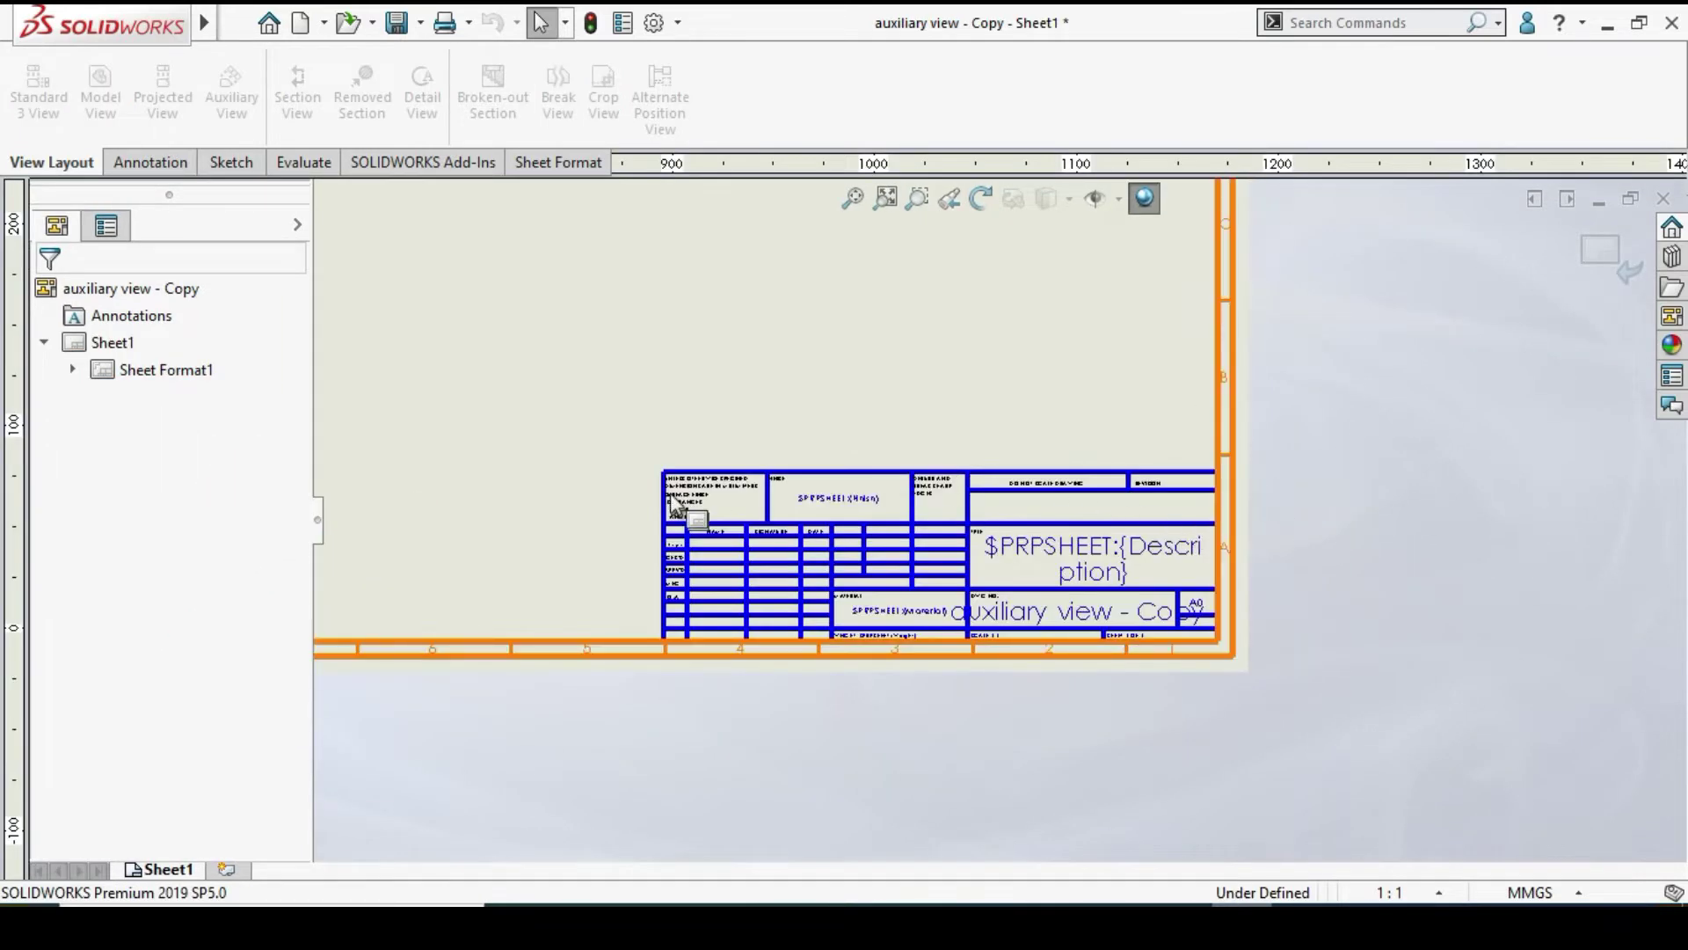
pyautogui.scroll(-3, 680, 503)
pyautogui.scroll(1, 681, 507)
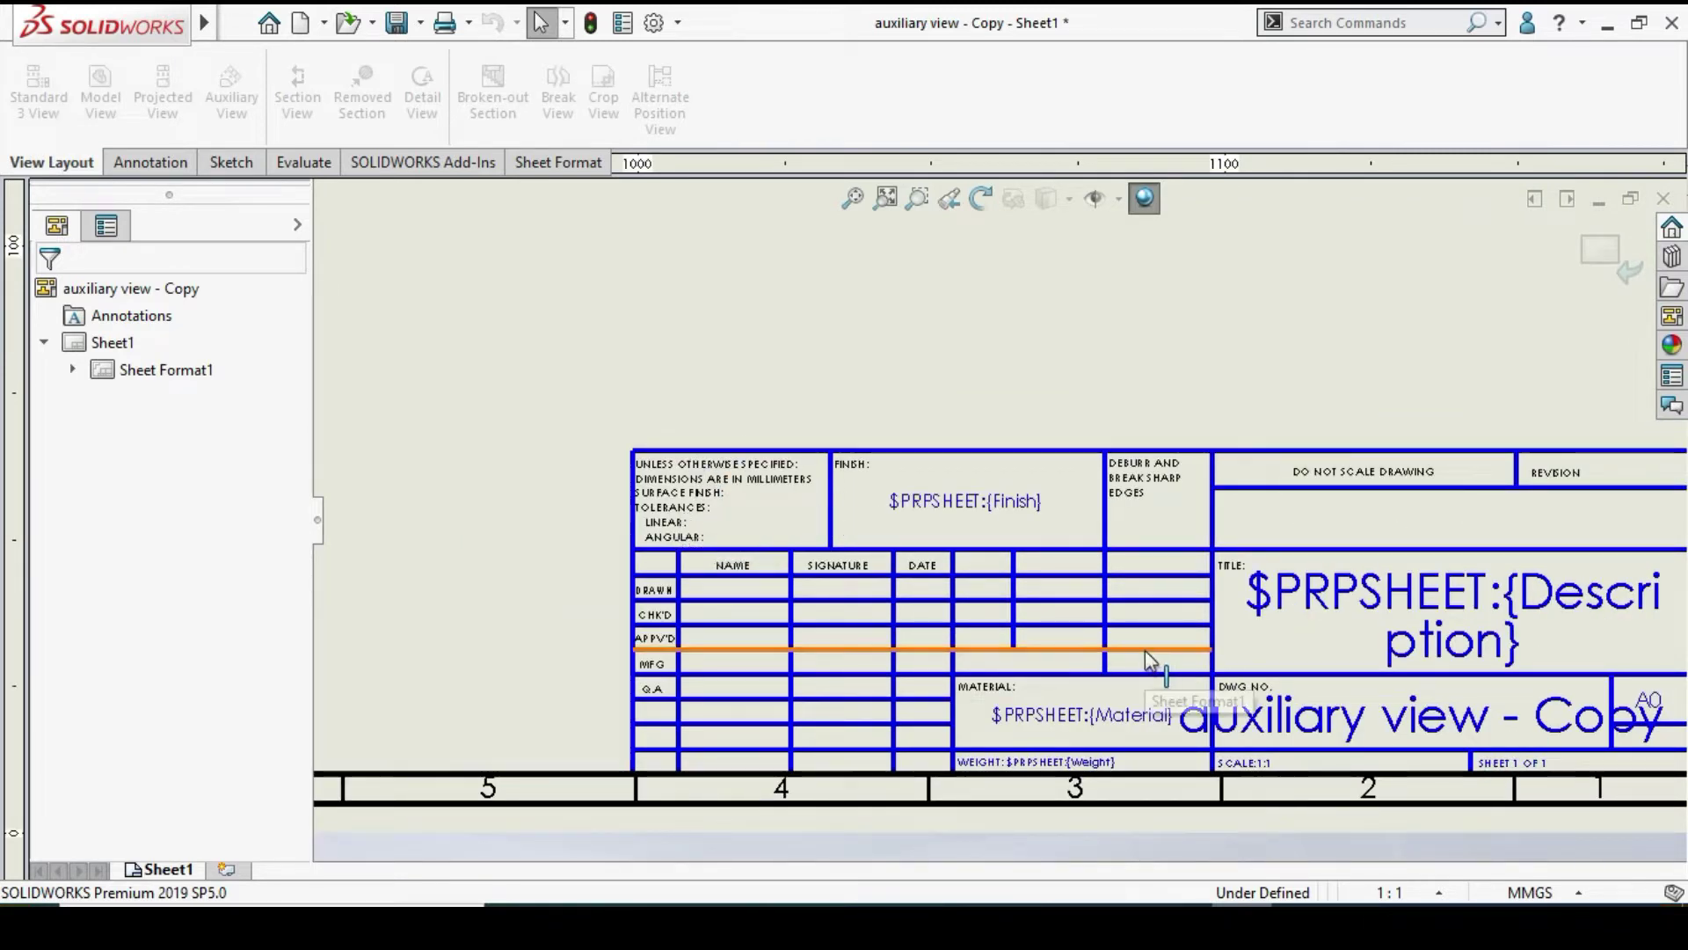
pyautogui.scroll(2, 1146, 654)
pyautogui.scroll(-2, 1210, 517)
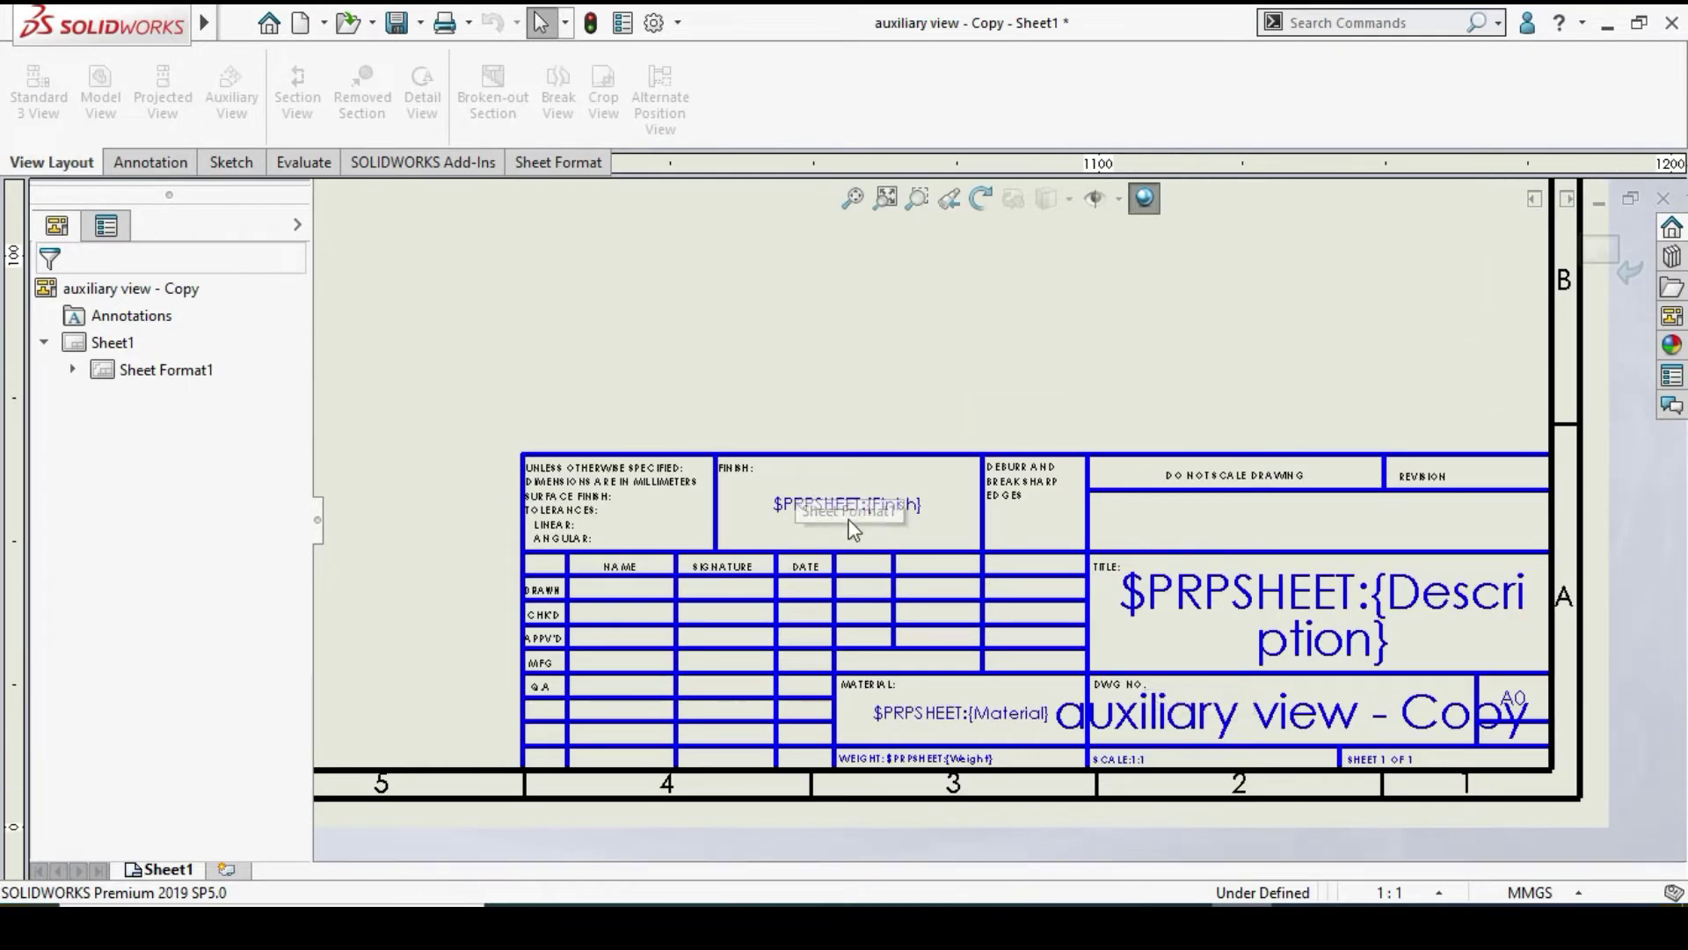
# Replace the title block's Finish note text with the designer's full name
pyautogui.doubleClick(859, 499)
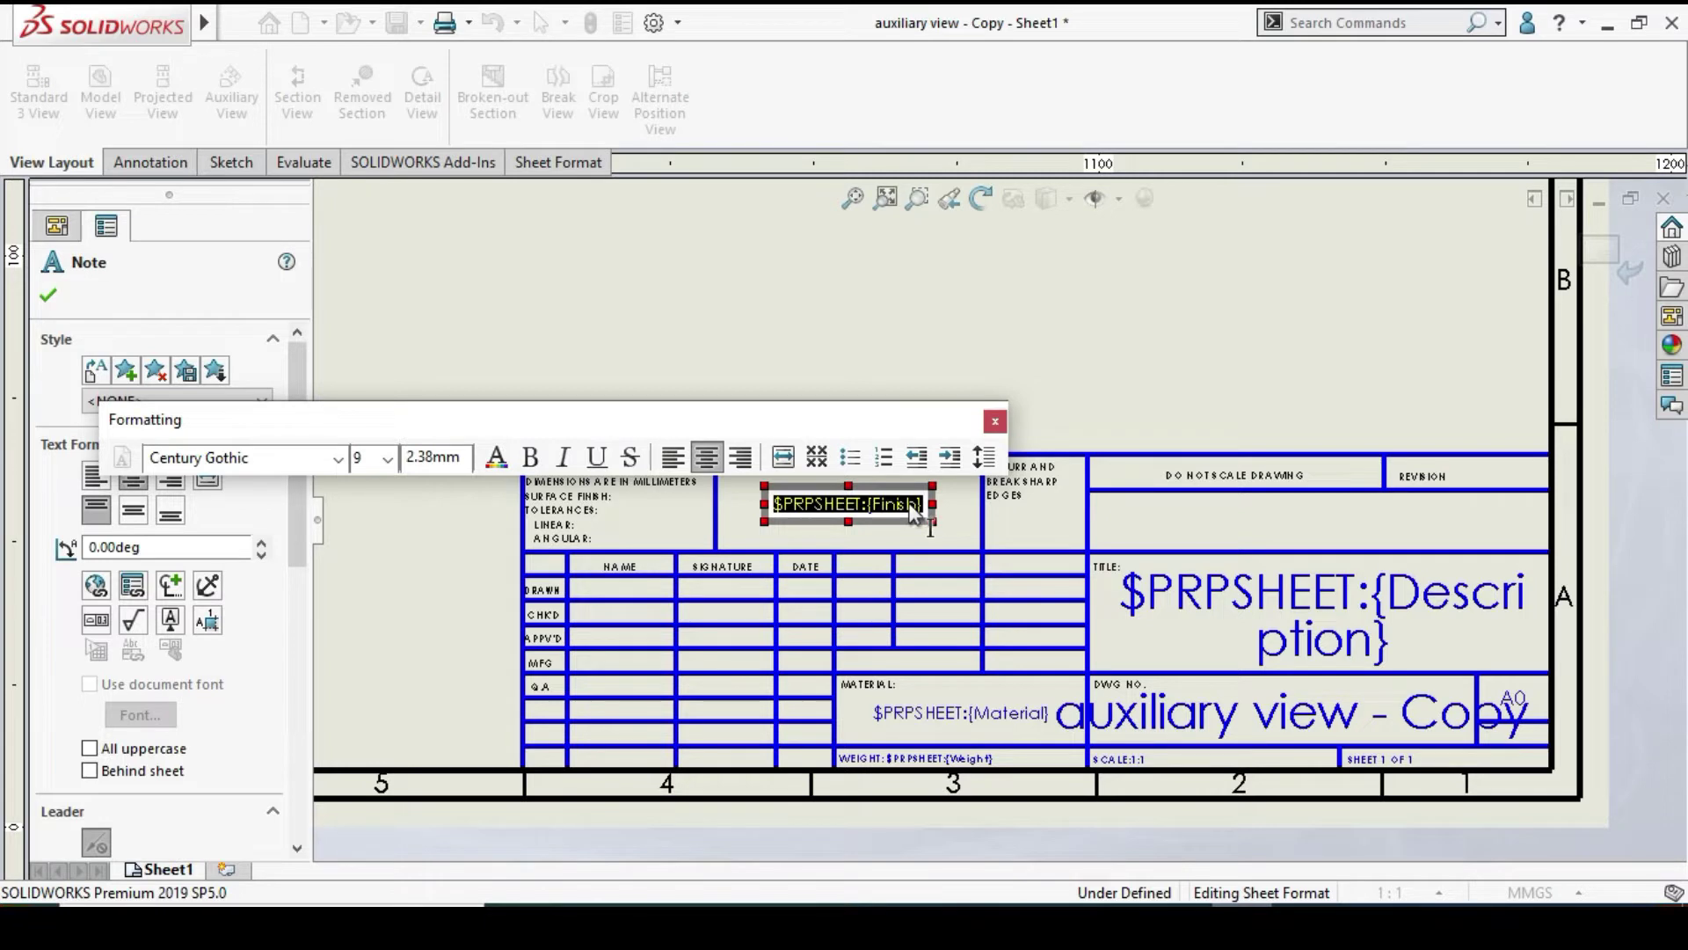
pyautogui.press('Delete')
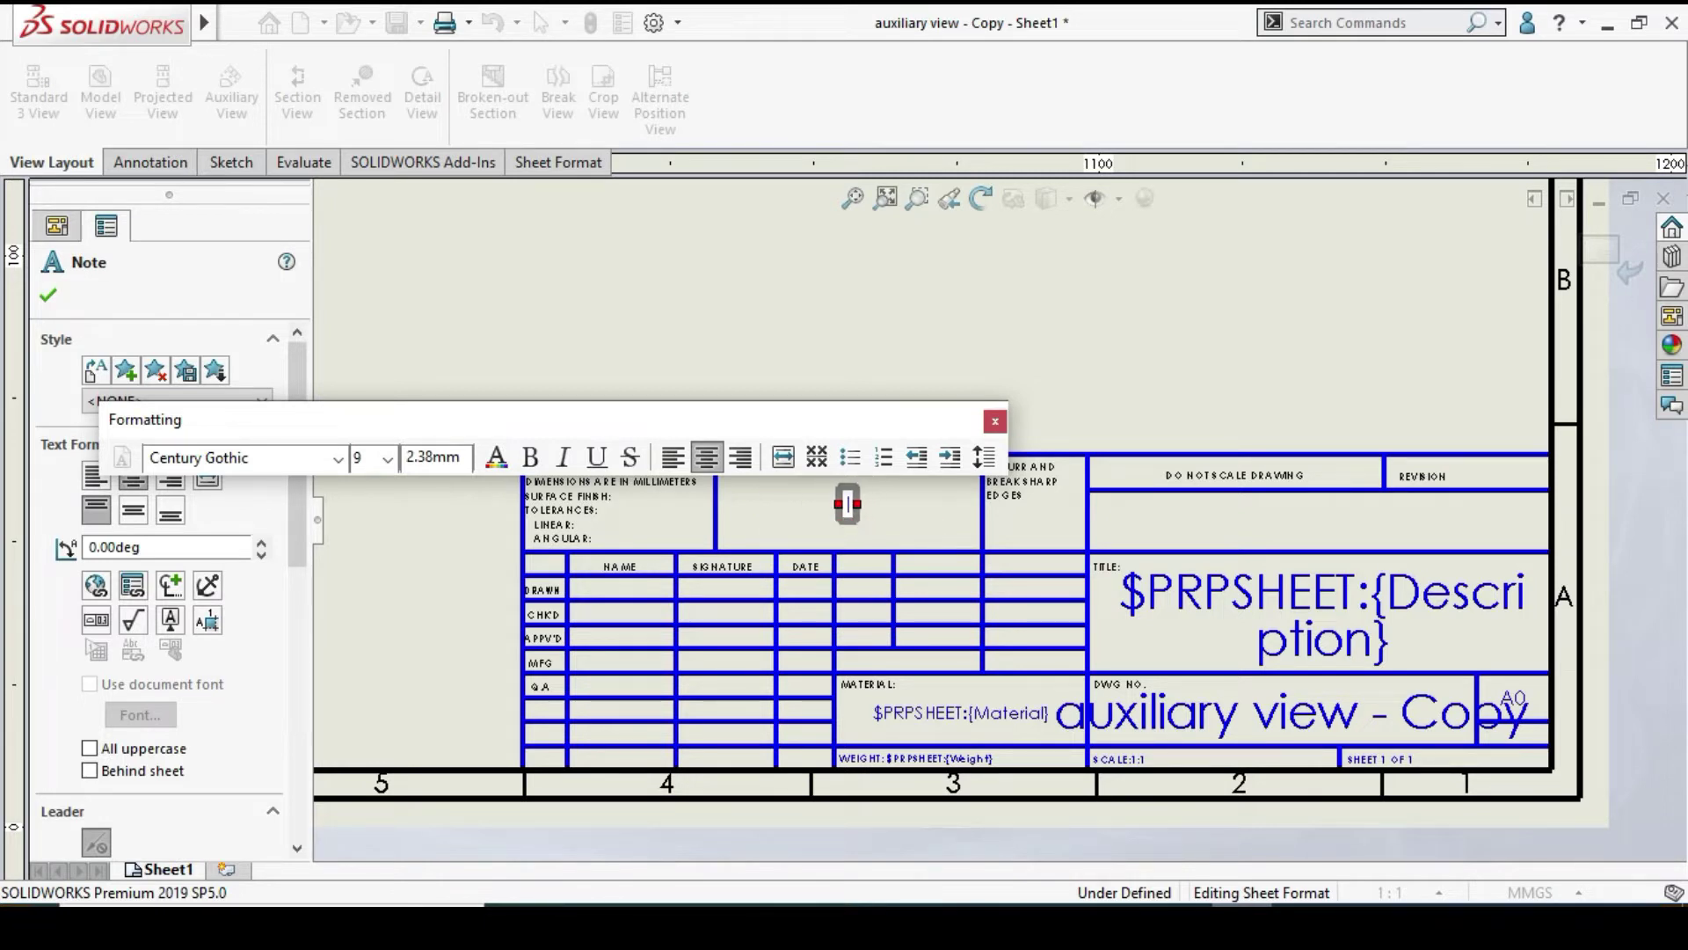
pyautogui.write('HA')
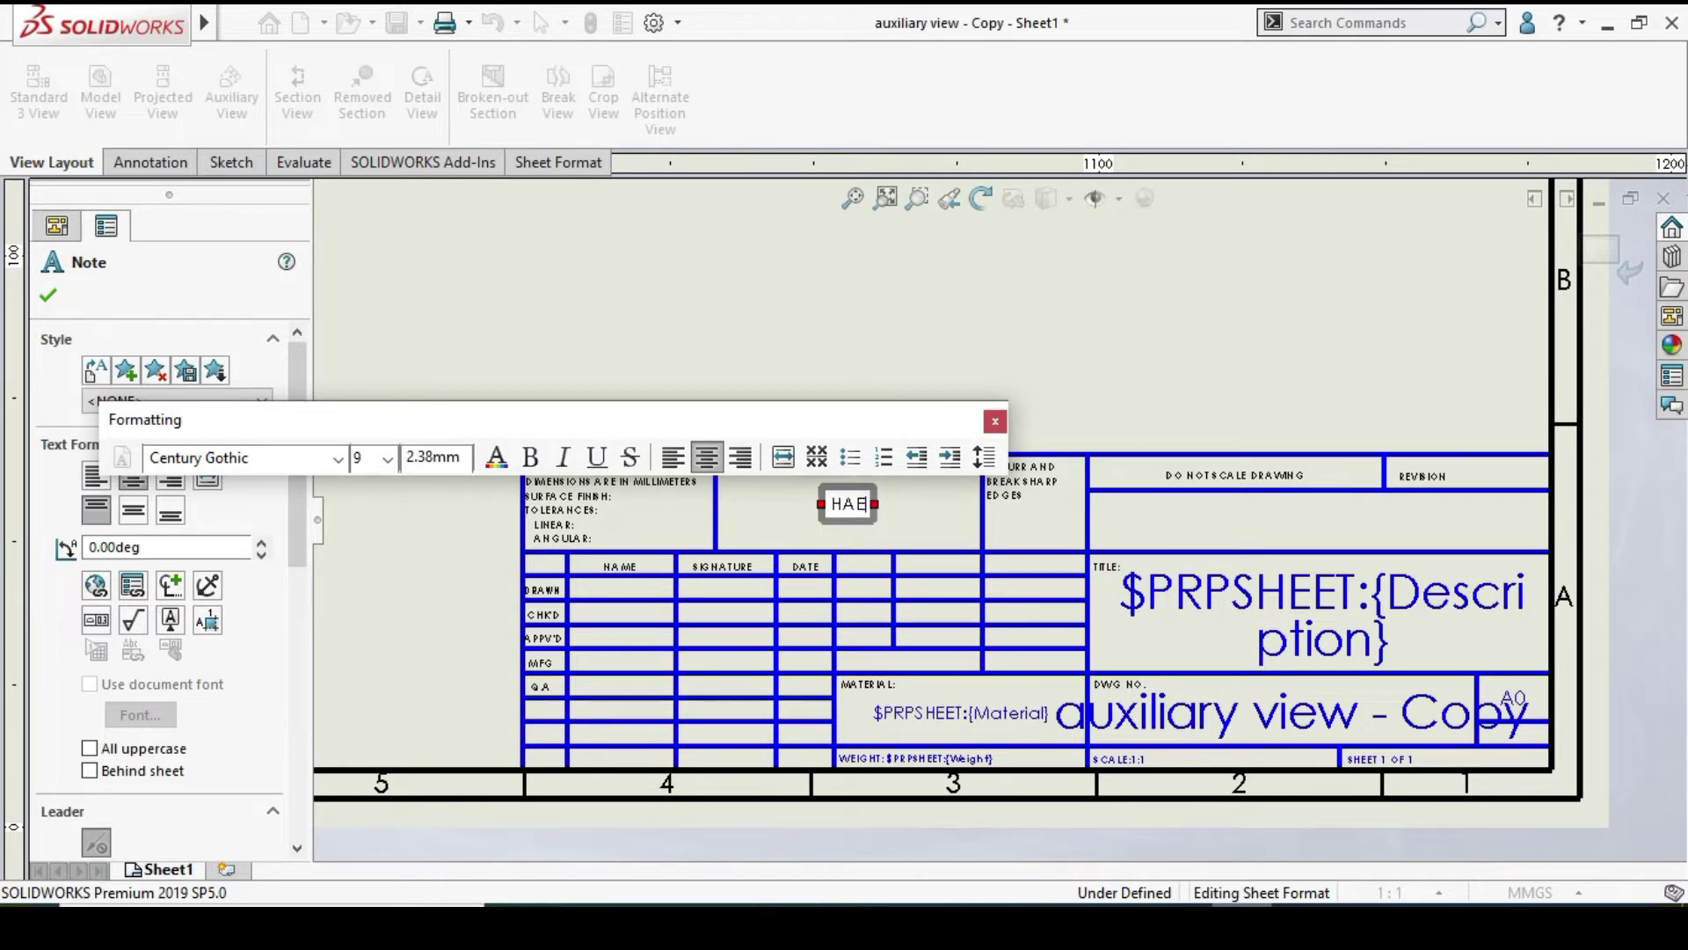
pyautogui.write('RSHIL ')
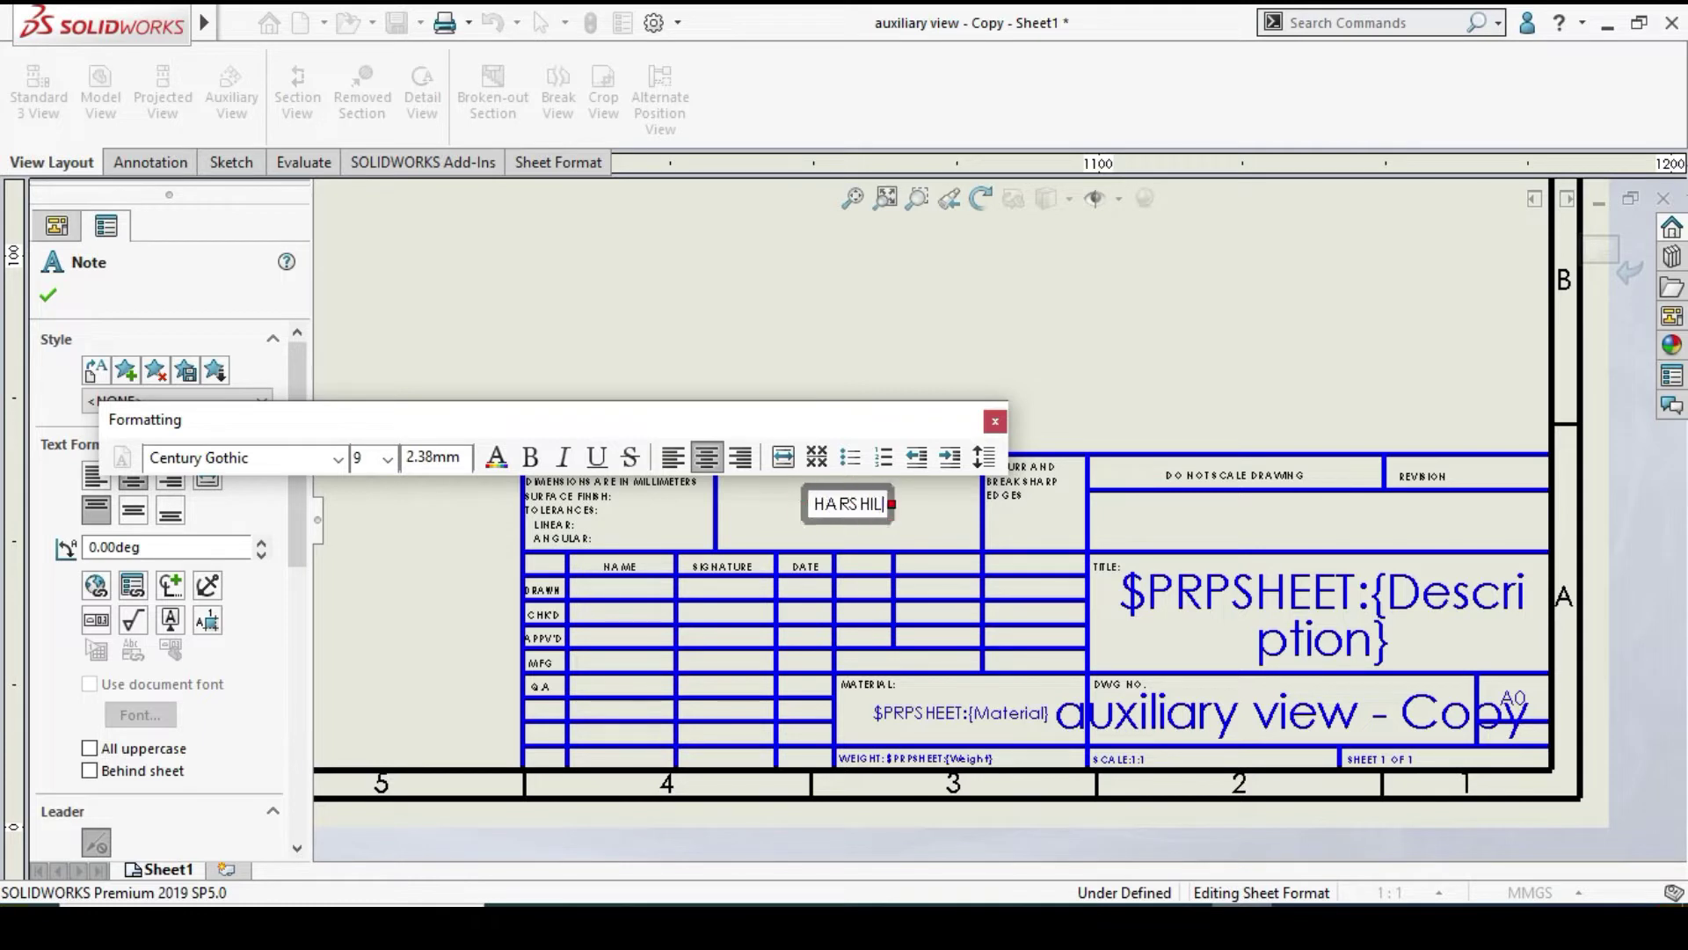
pyautogui.write('RAVAL')
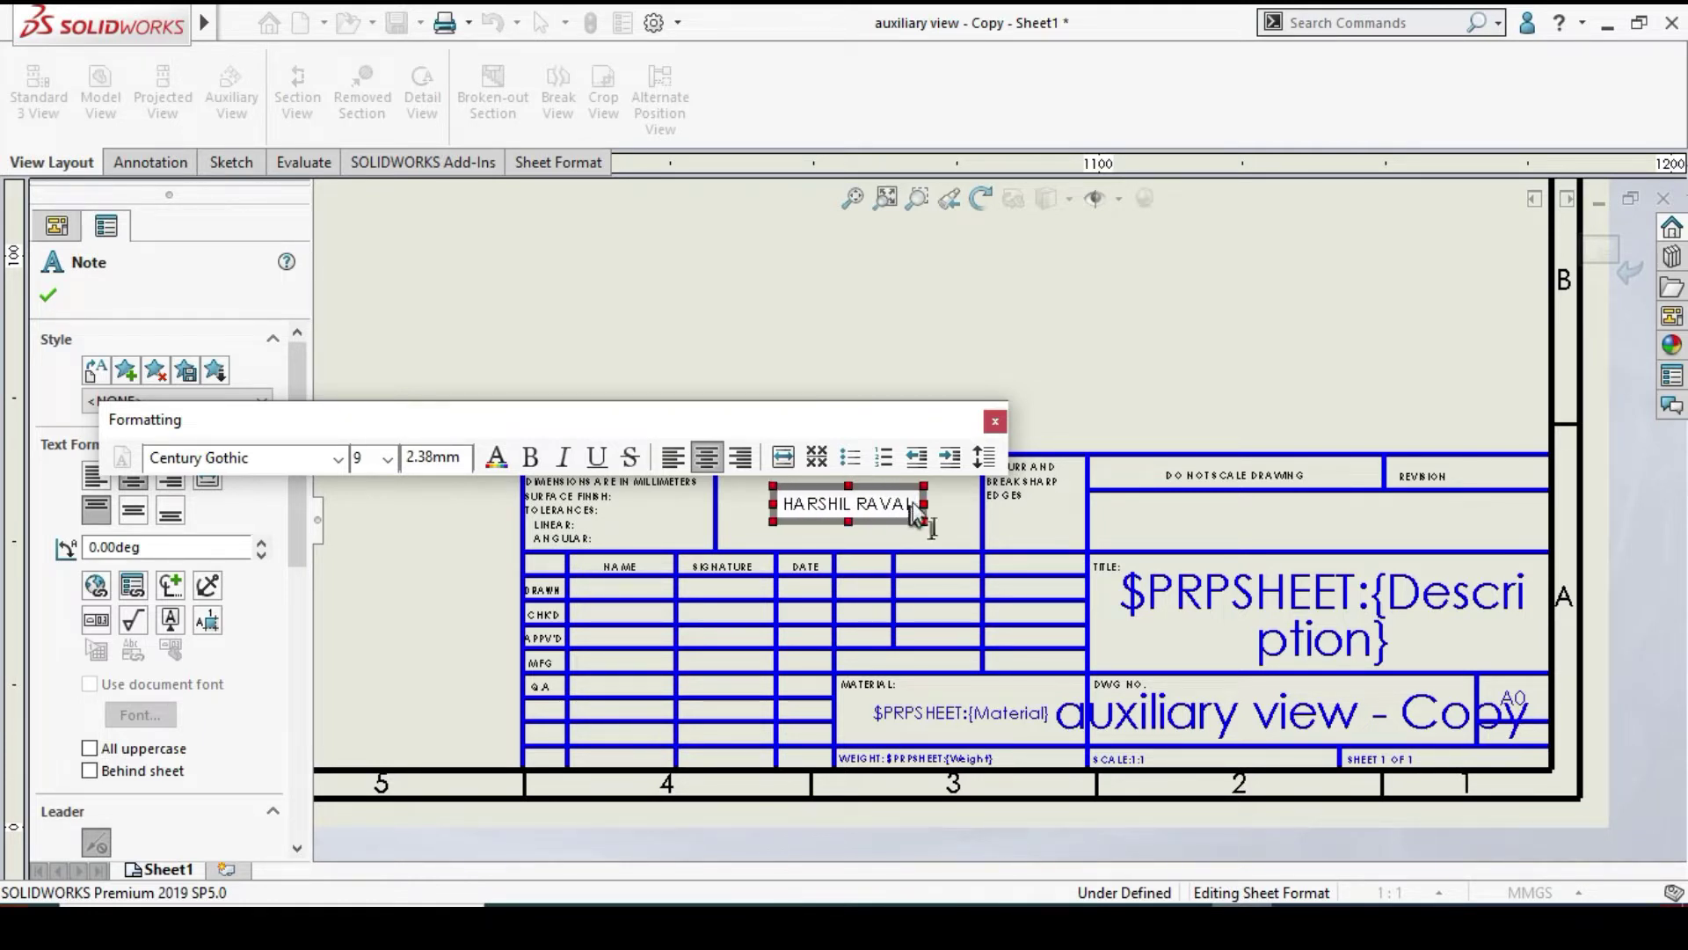
pyautogui.click(1000, 418)
pyautogui.click(1036, 320)
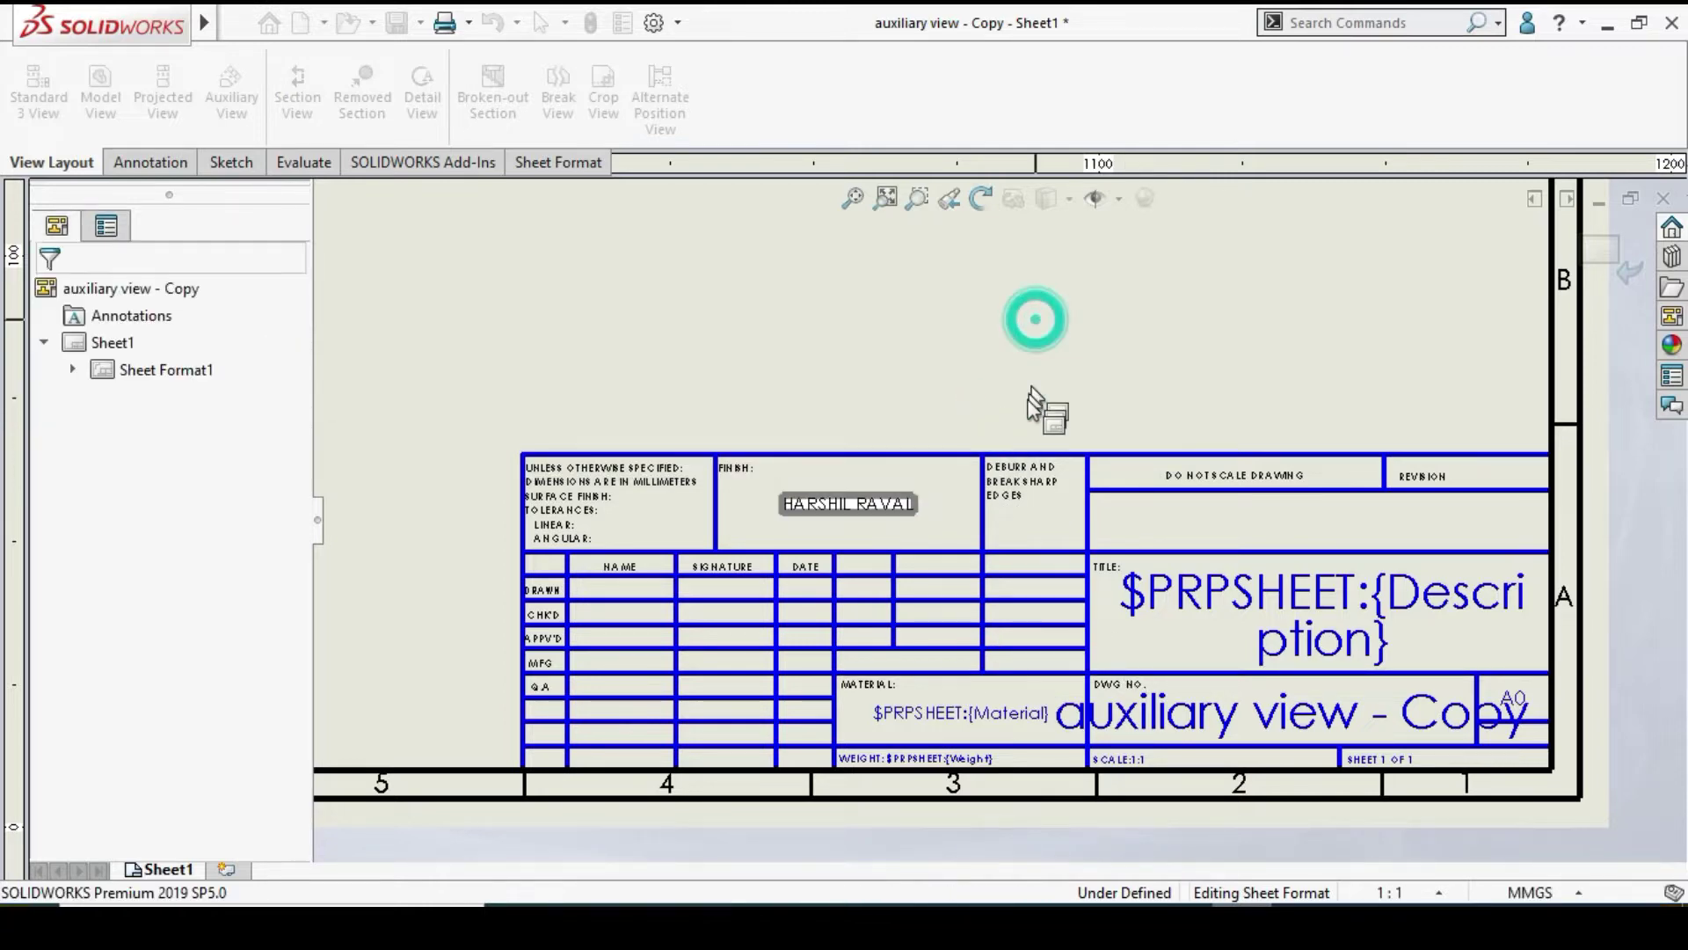
pyautogui.scroll(-3, 1011, 652)
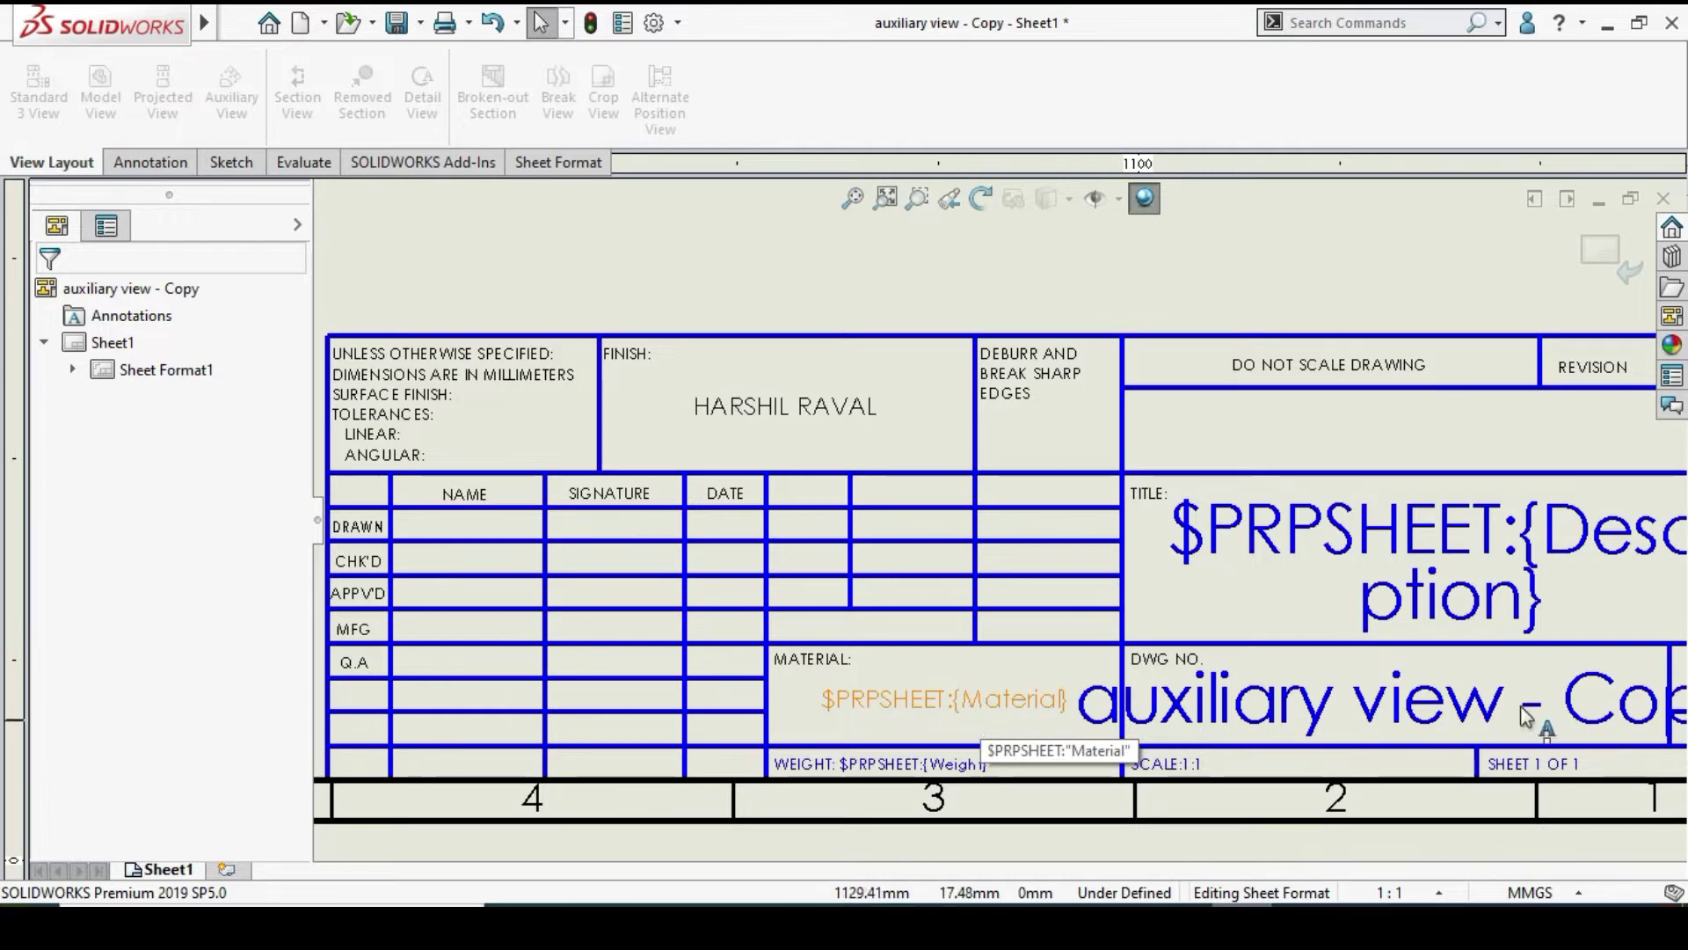
pyautogui.scroll(1, 1387, 726)
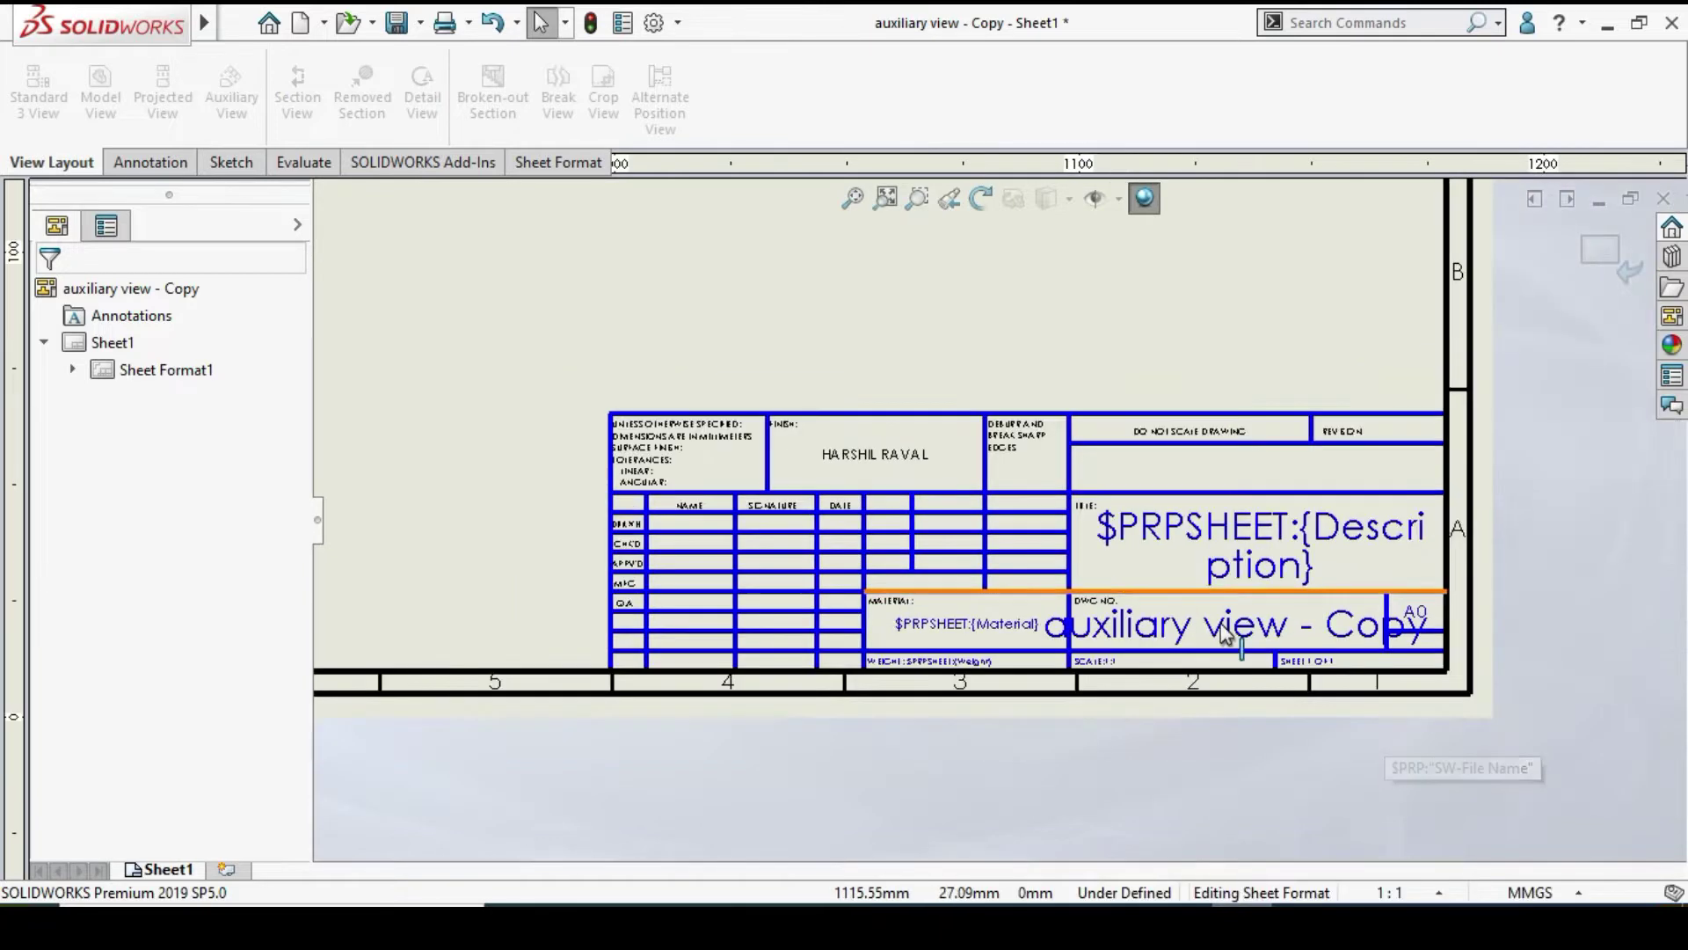
pyautogui.scroll(2, 994, 519)
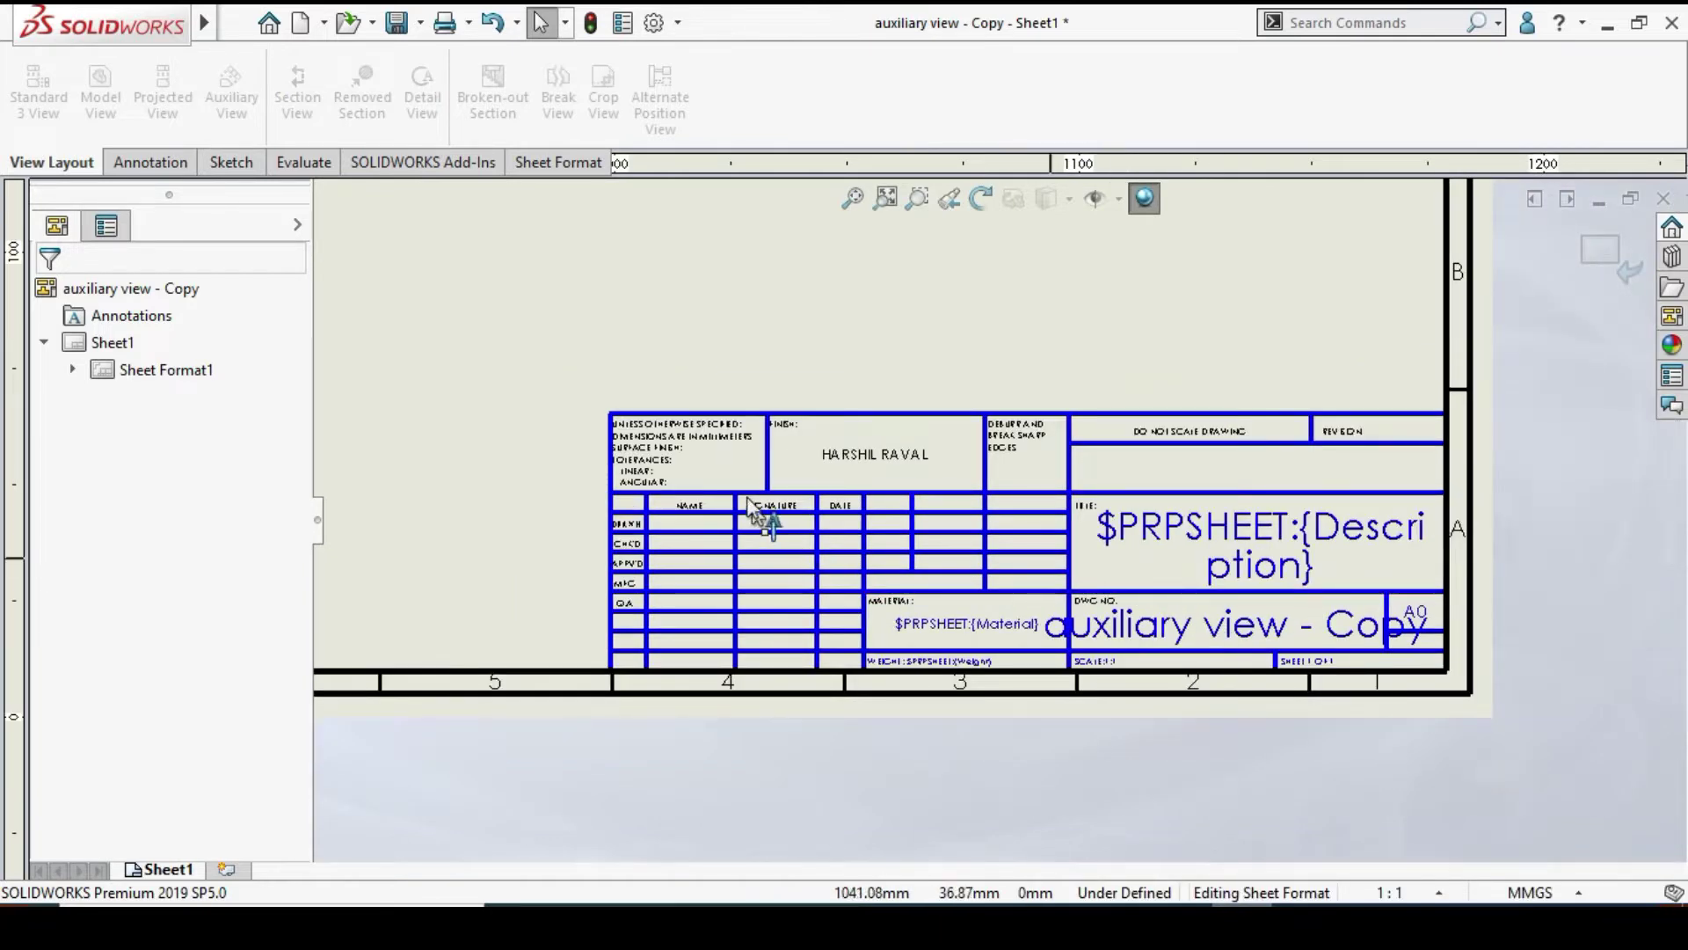
# Exit sheet format editing and return to the drawing sheet
pyautogui.click(1608, 253)
pyautogui.scroll(6, 1288, 362)
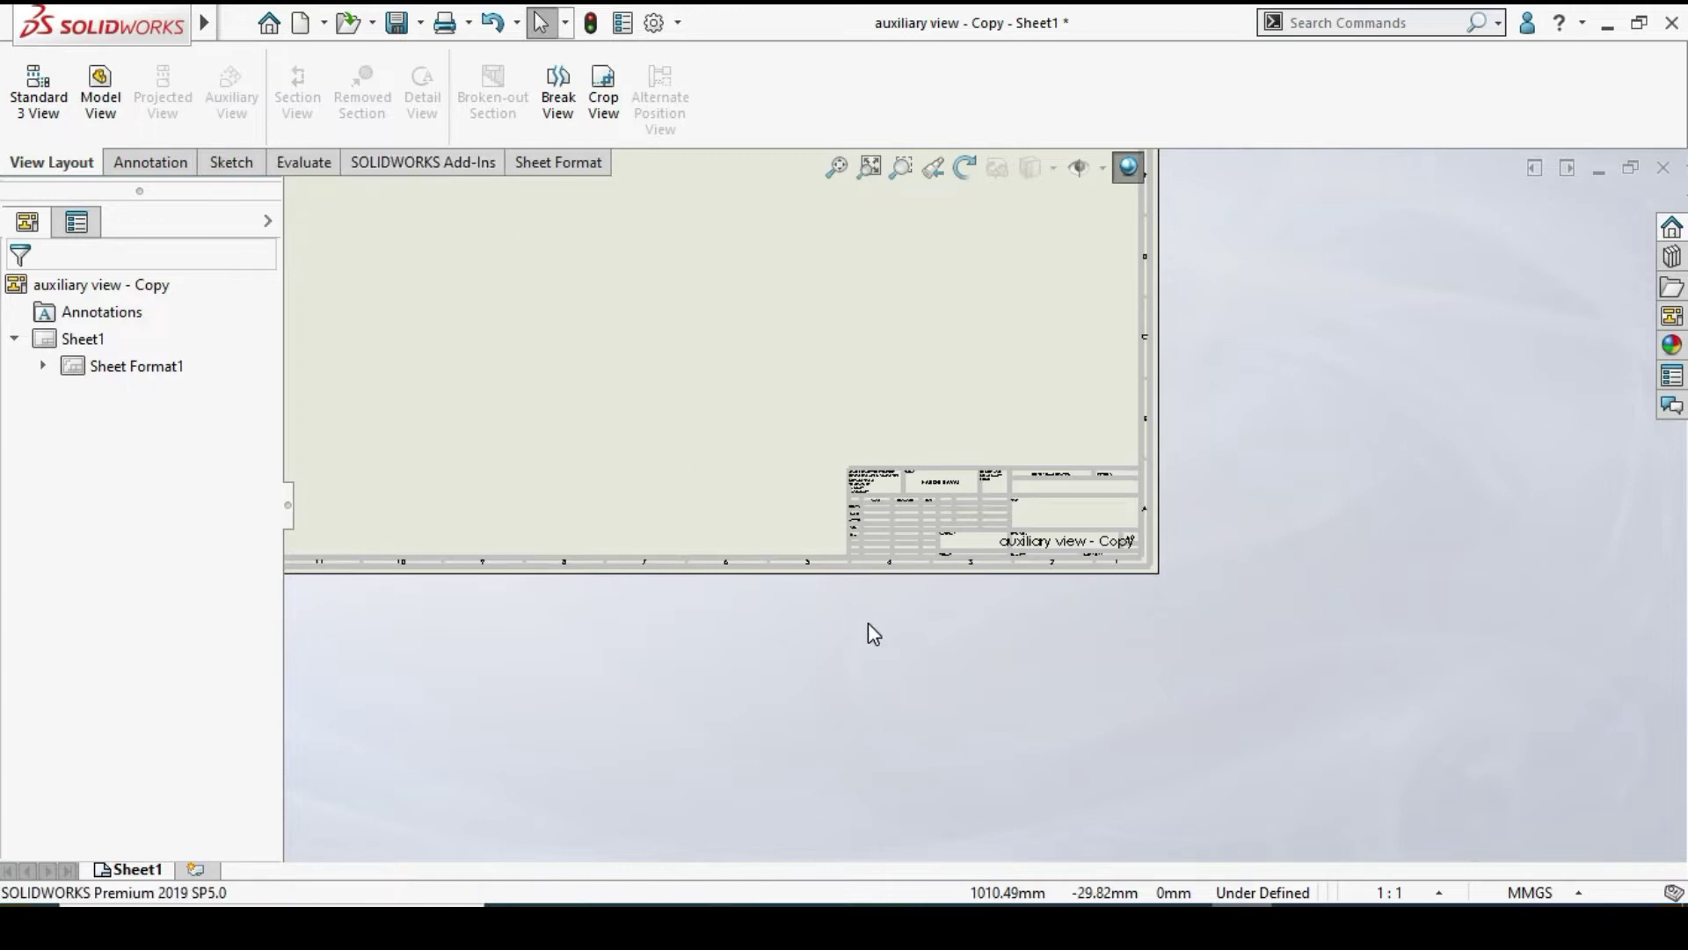
pyautogui.scroll(1, 947, 734)
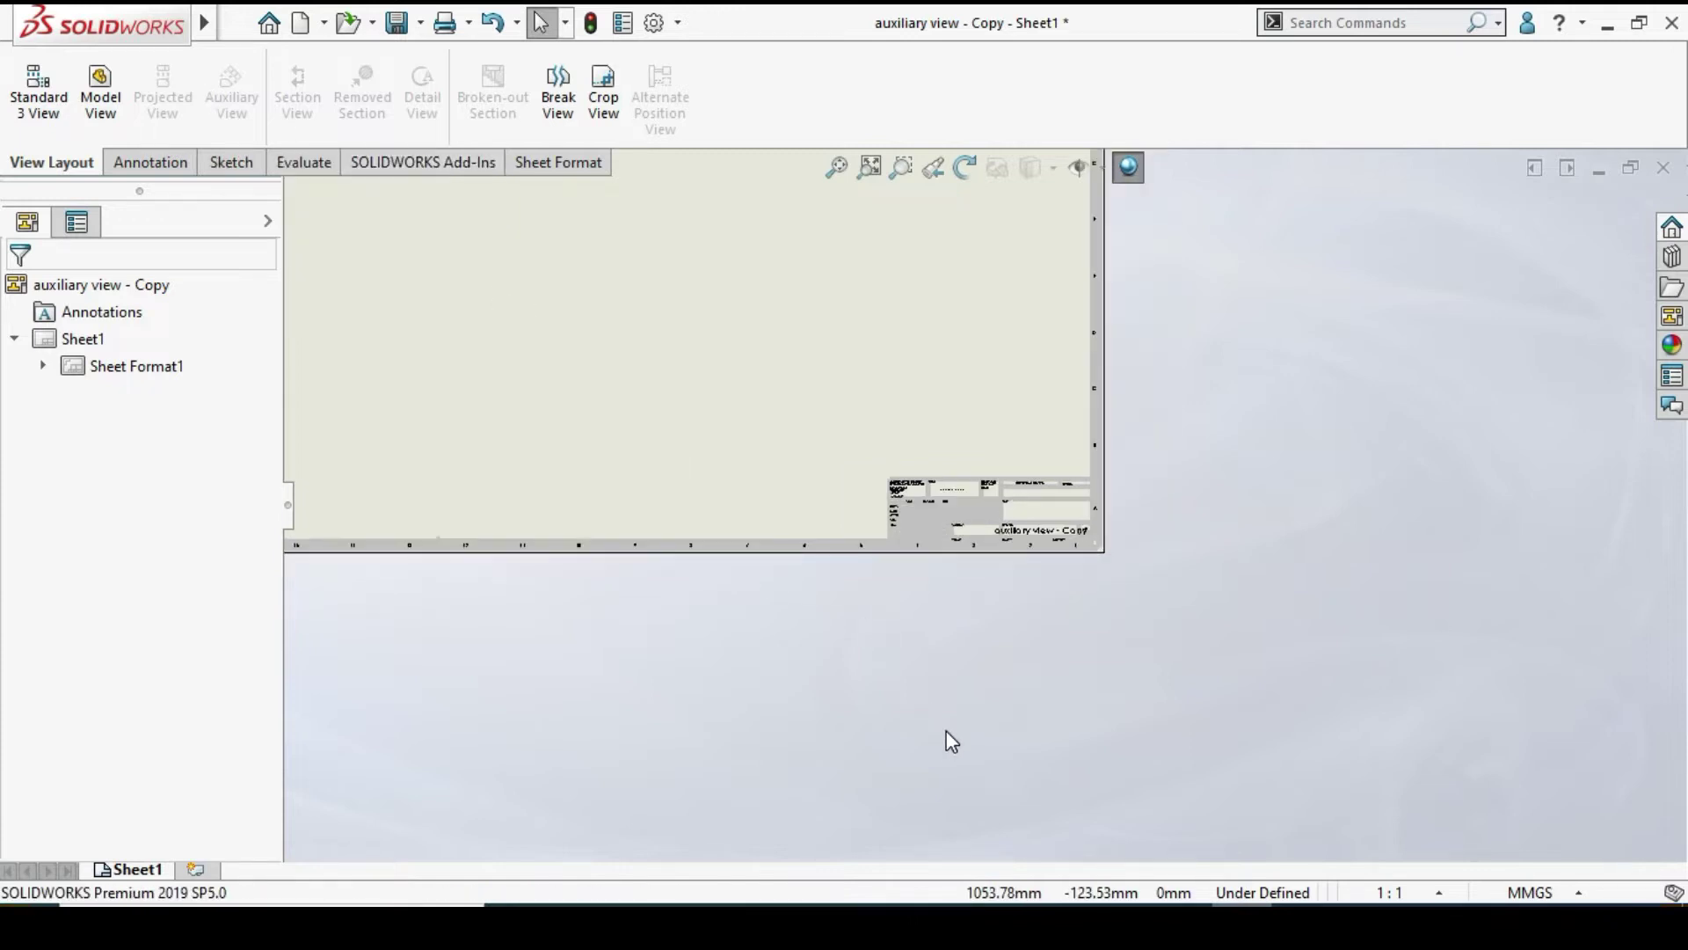
# Confirm the MMGS unit system and start the Standard 3 View command
pyautogui.click(1546, 894)
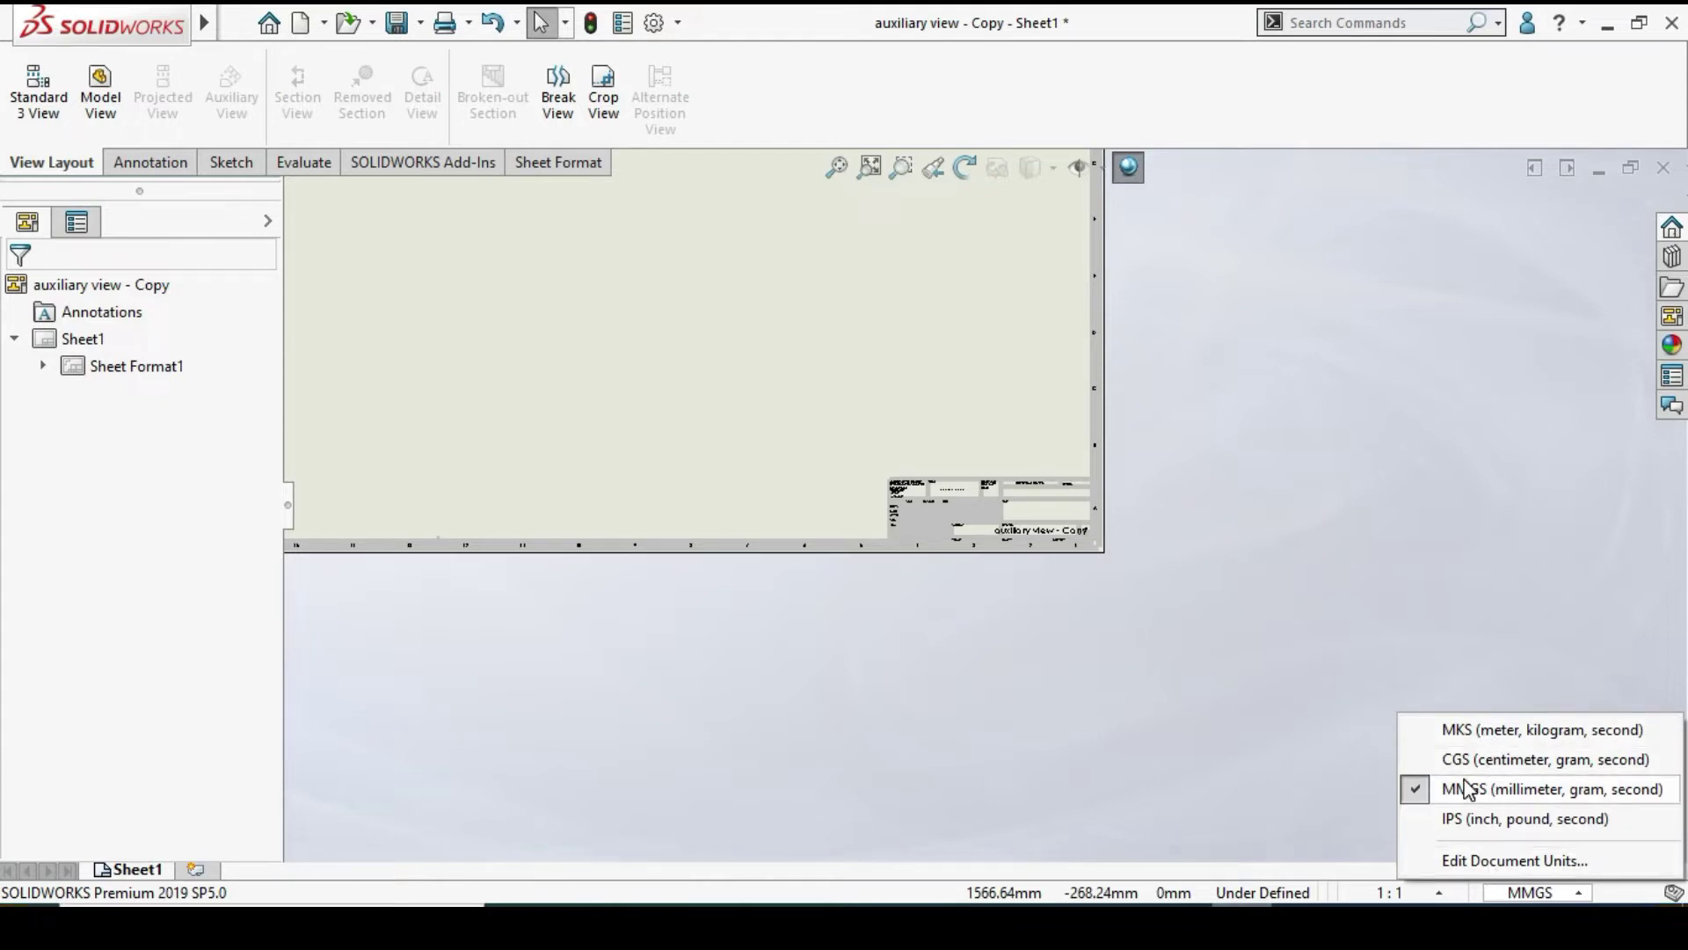
pyautogui.click(848, 493)
pyautogui.scroll(8, 858, 607)
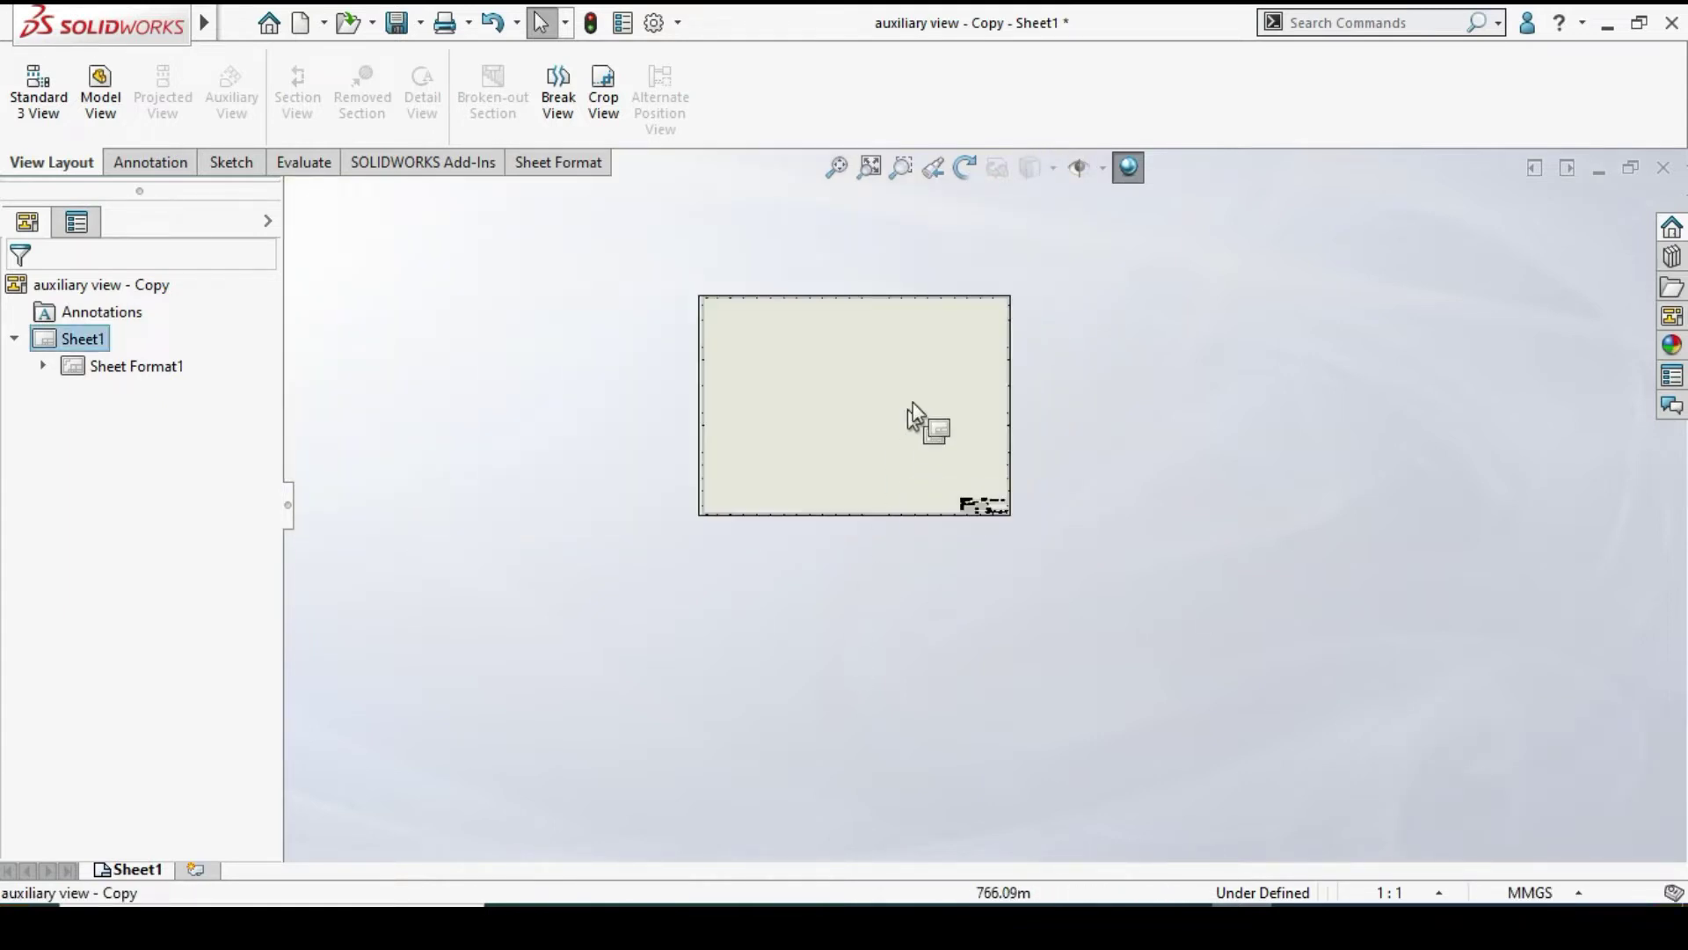
pyautogui.scroll(2, 917, 403)
pyautogui.scroll(-6, 931, 380)
pyautogui.scroll(-2, 917, 453)
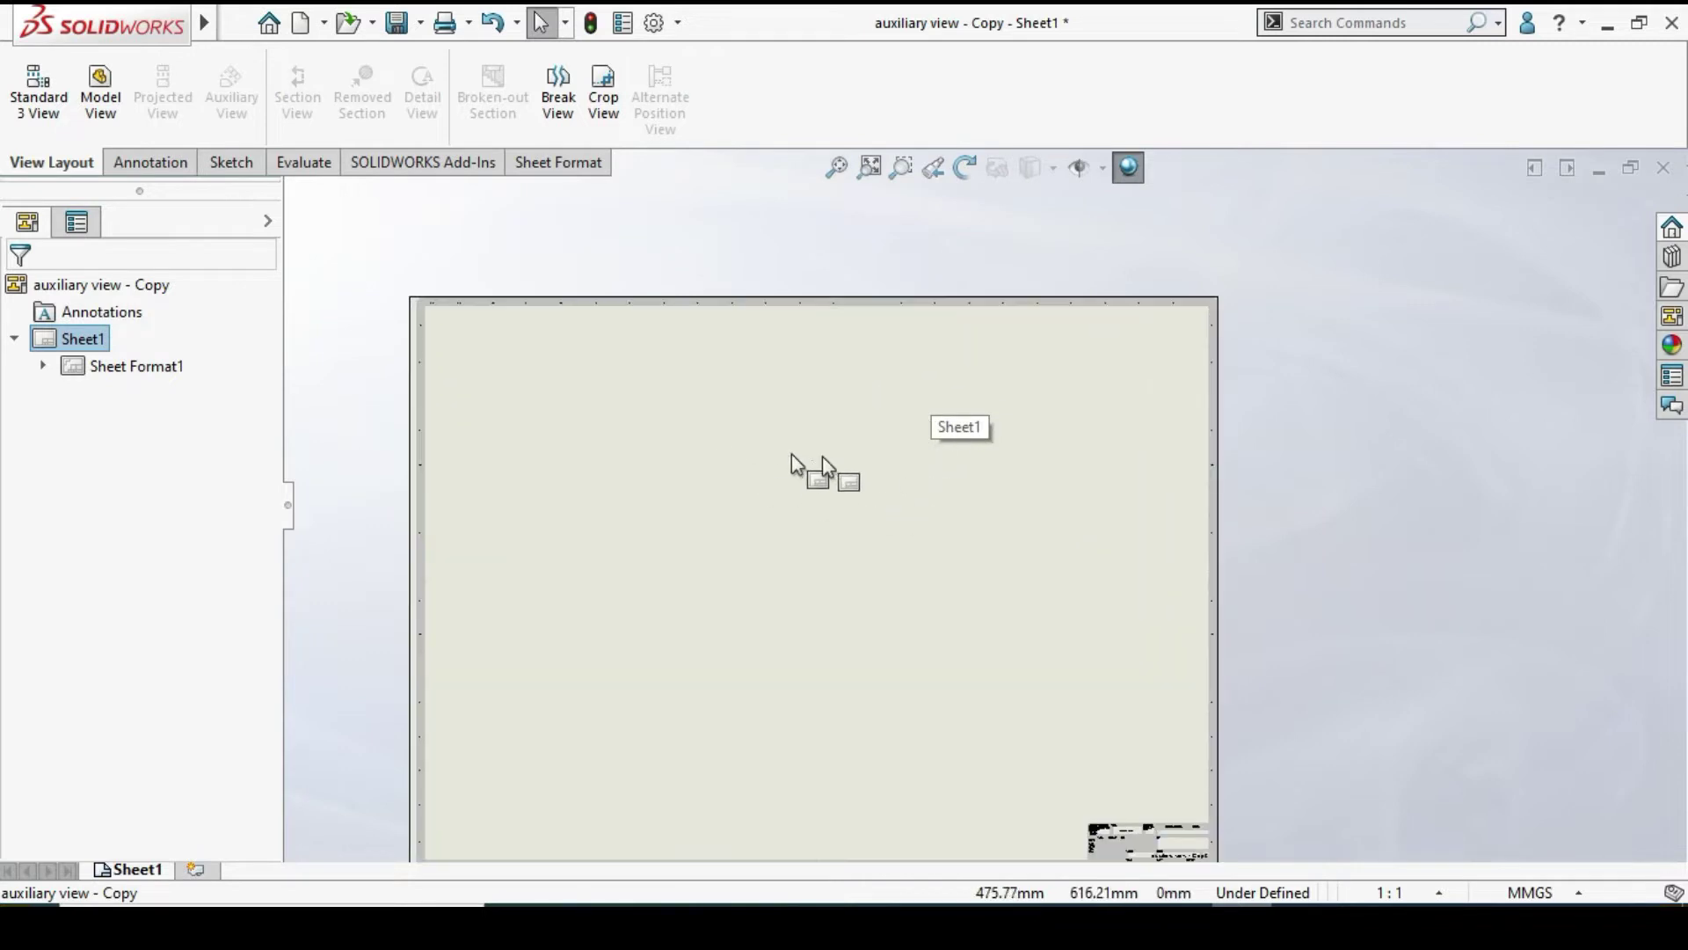
pyautogui.scroll(2, 1174, 743)
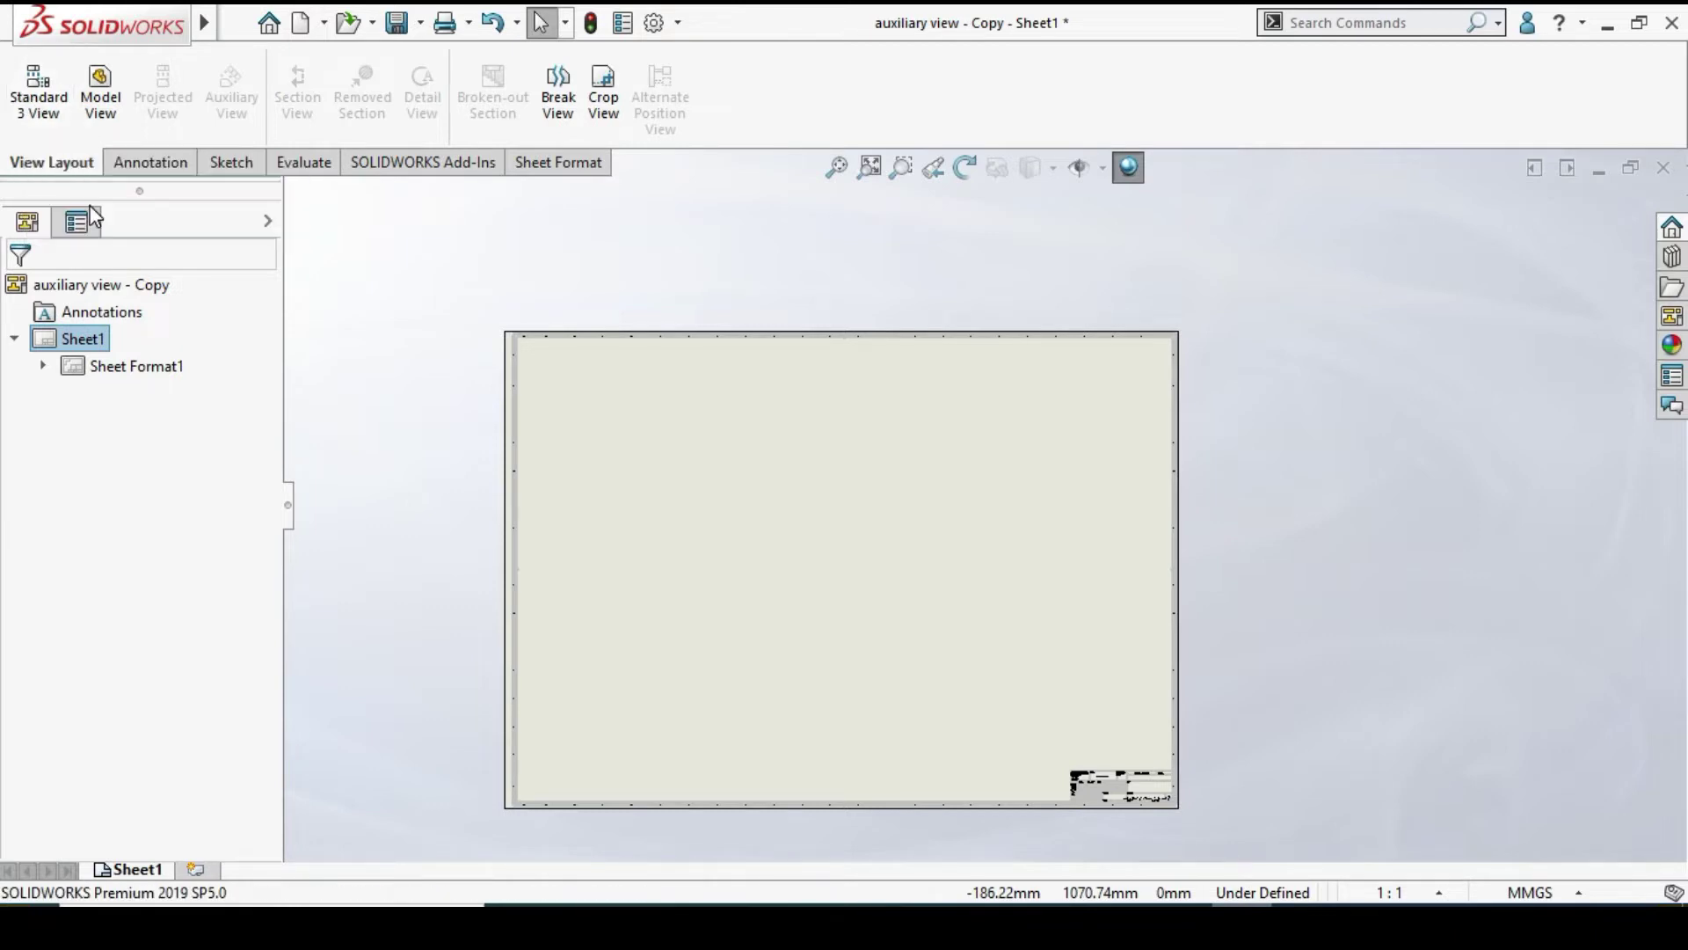
pyautogui.click(64, 130)
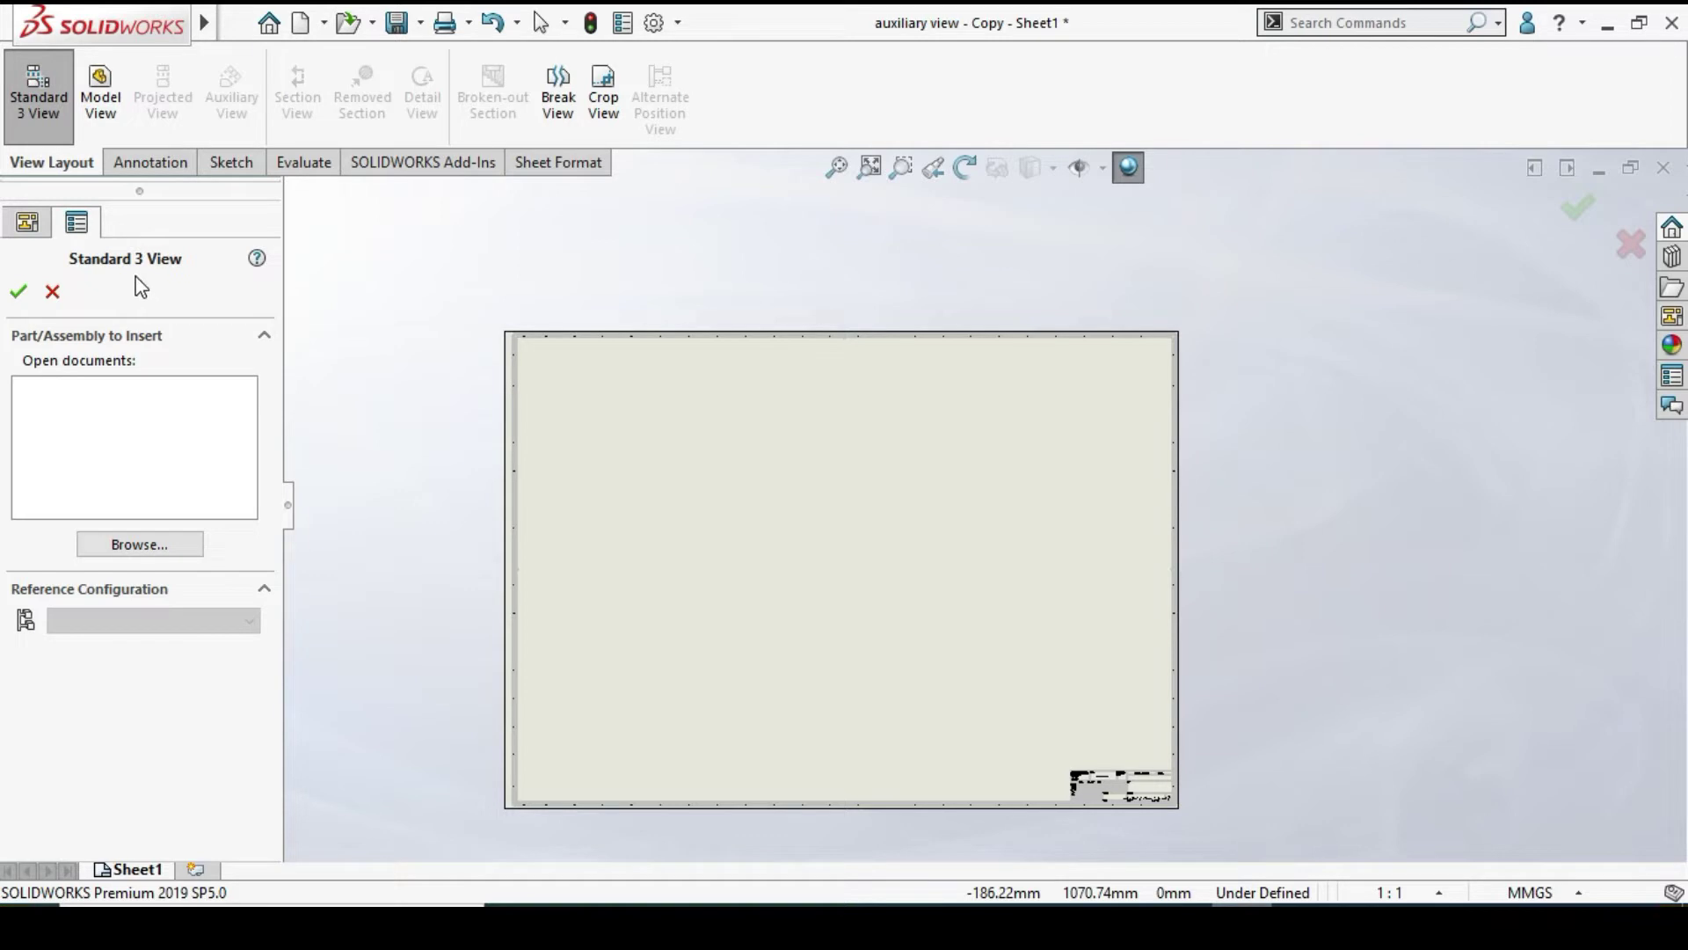
# Insert the three standard views of the auxiliary view - Copy part onto Sheet1 at 2:1
pyautogui.click(128, 545)
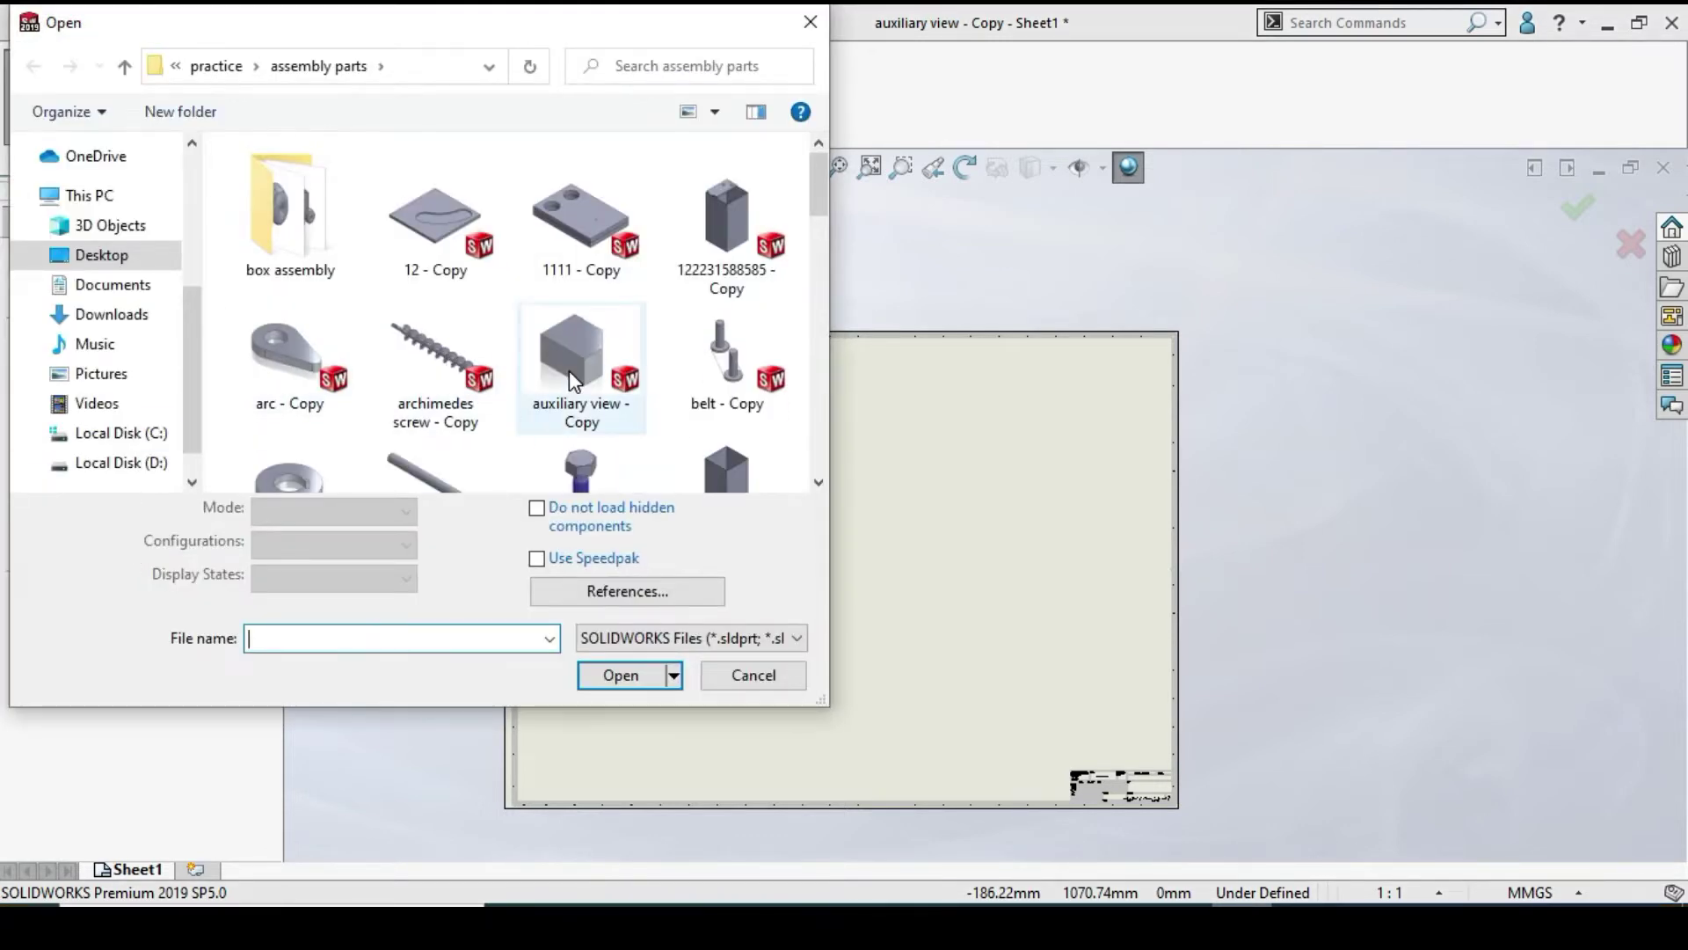
pyautogui.click(568, 371)
pyautogui.click(633, 646)
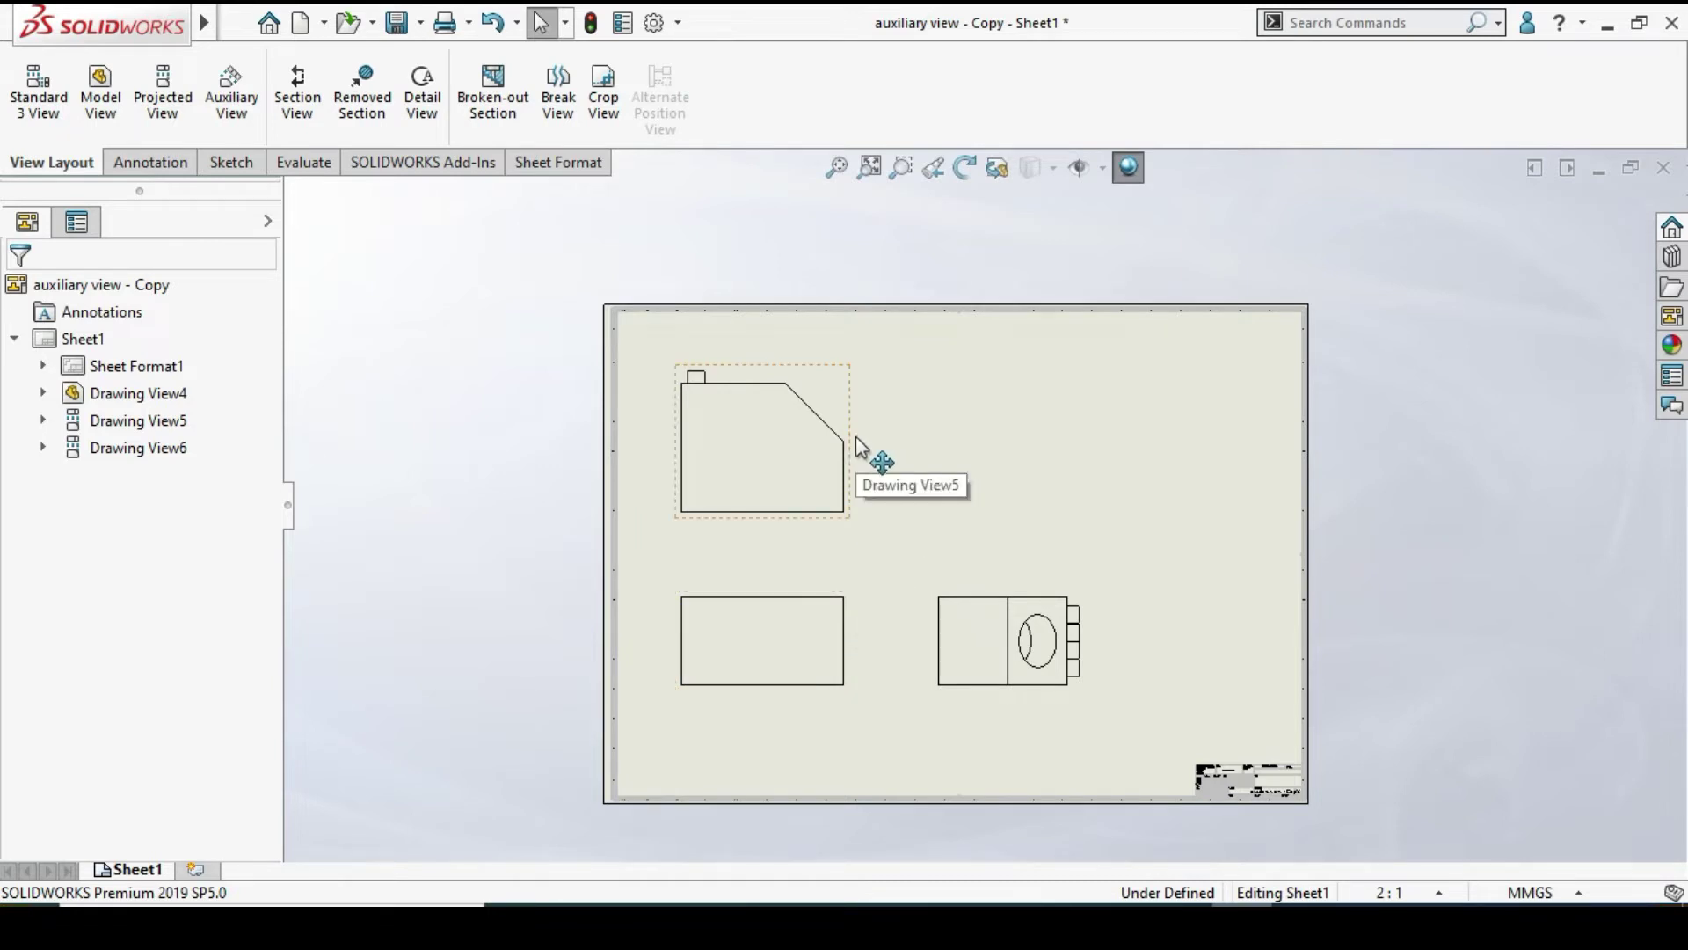
pyautogui.click(846, 391)
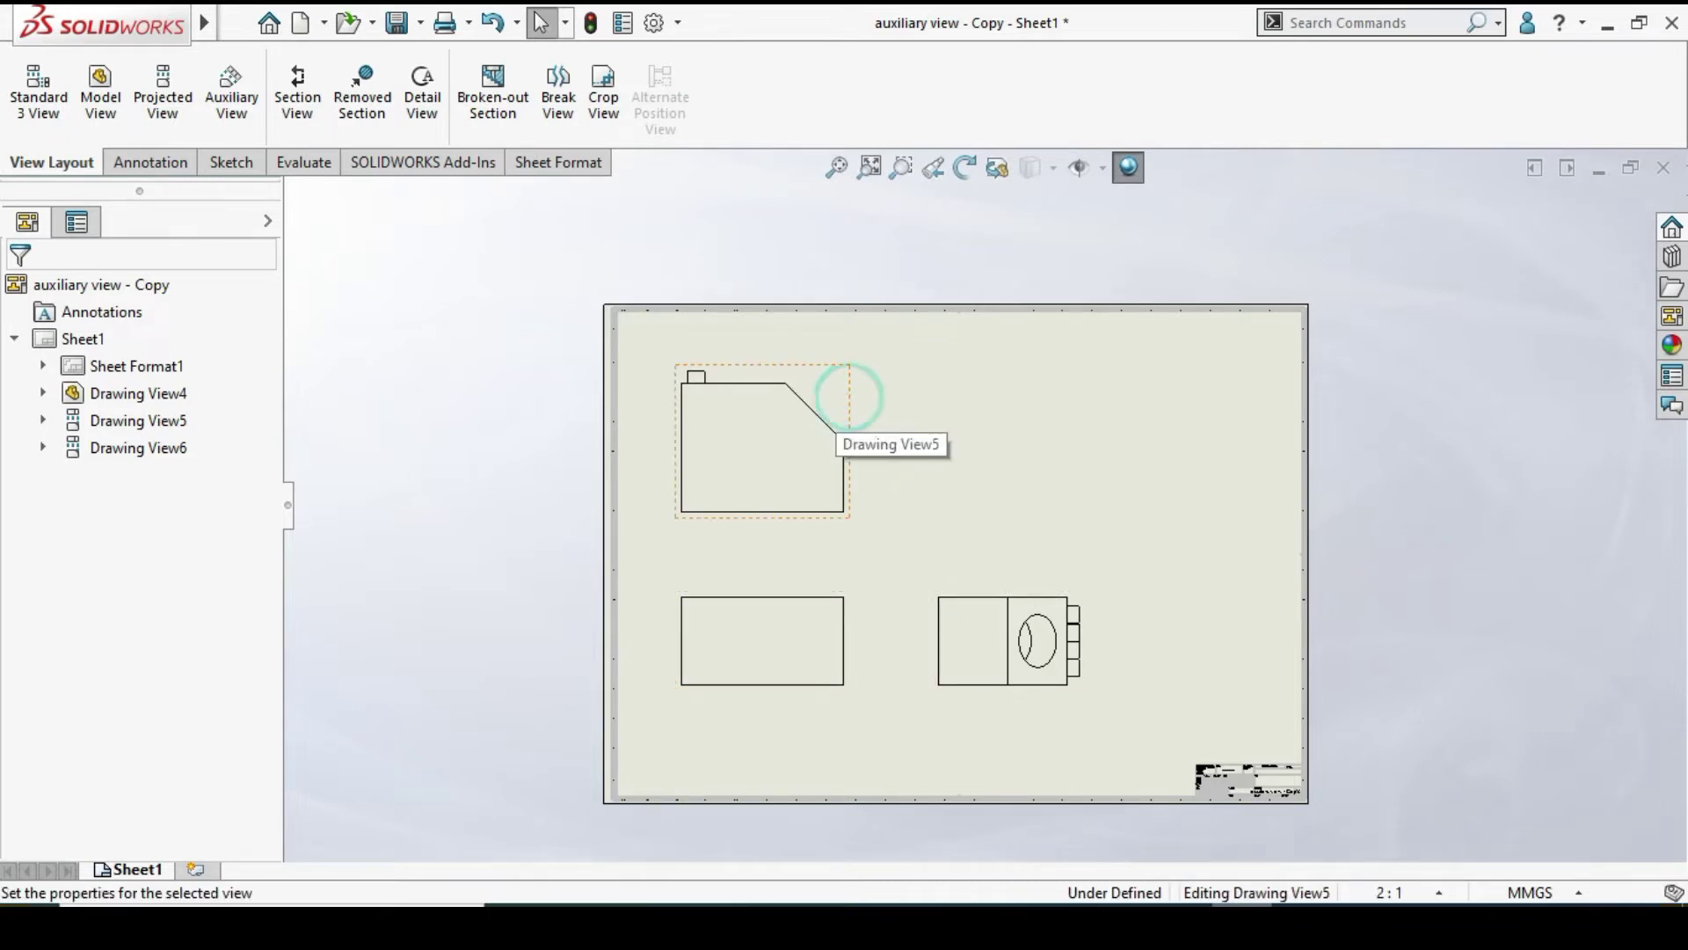
pyautogui.click(939, 496)
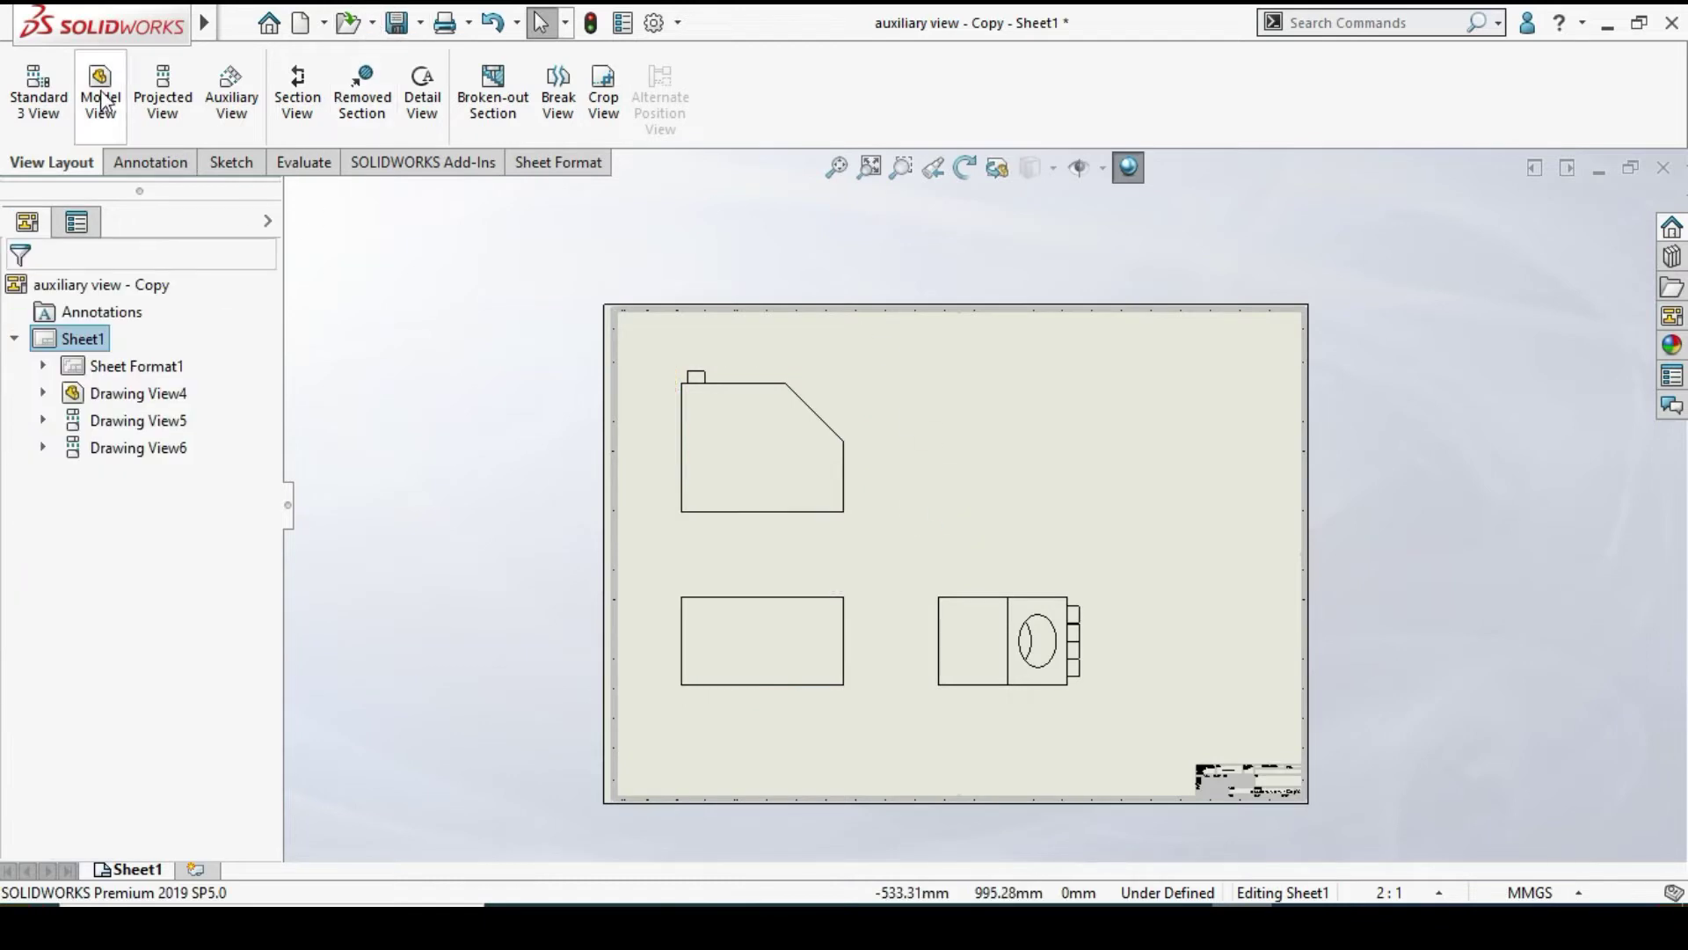
# Project an isometric view from Drawing View5 and position it at the sheet's upper right
pyautogui.click(167, 102)
pyautogui.scroll(-2, 761, 371)
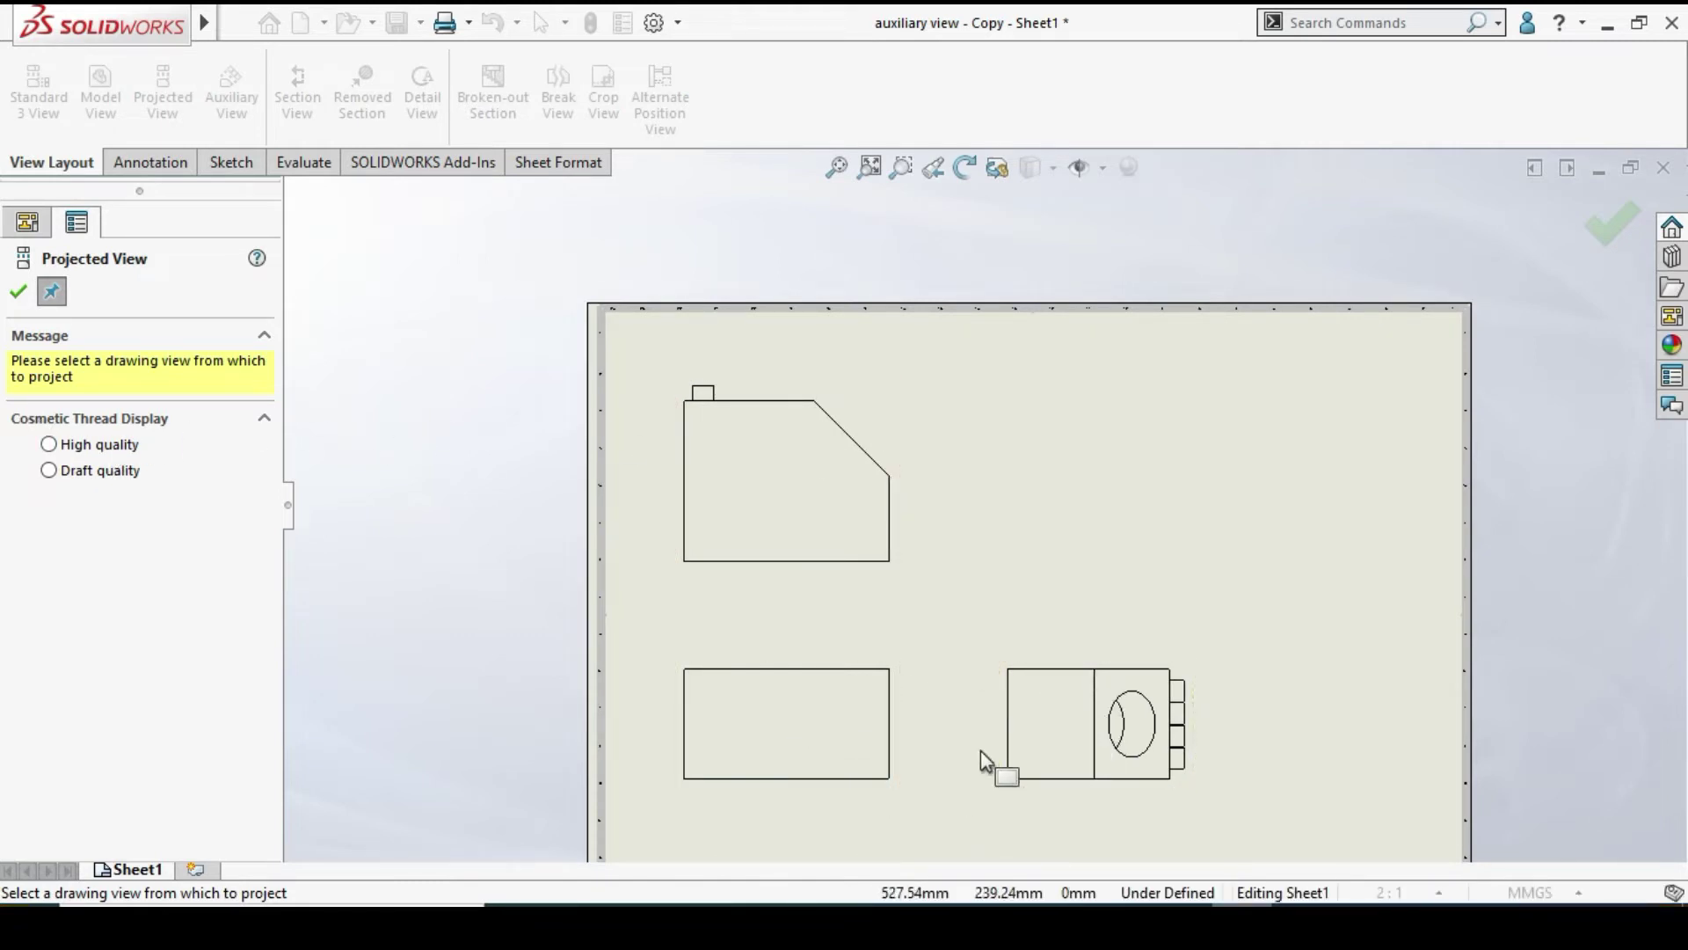
pyautogui.click(88, 446)
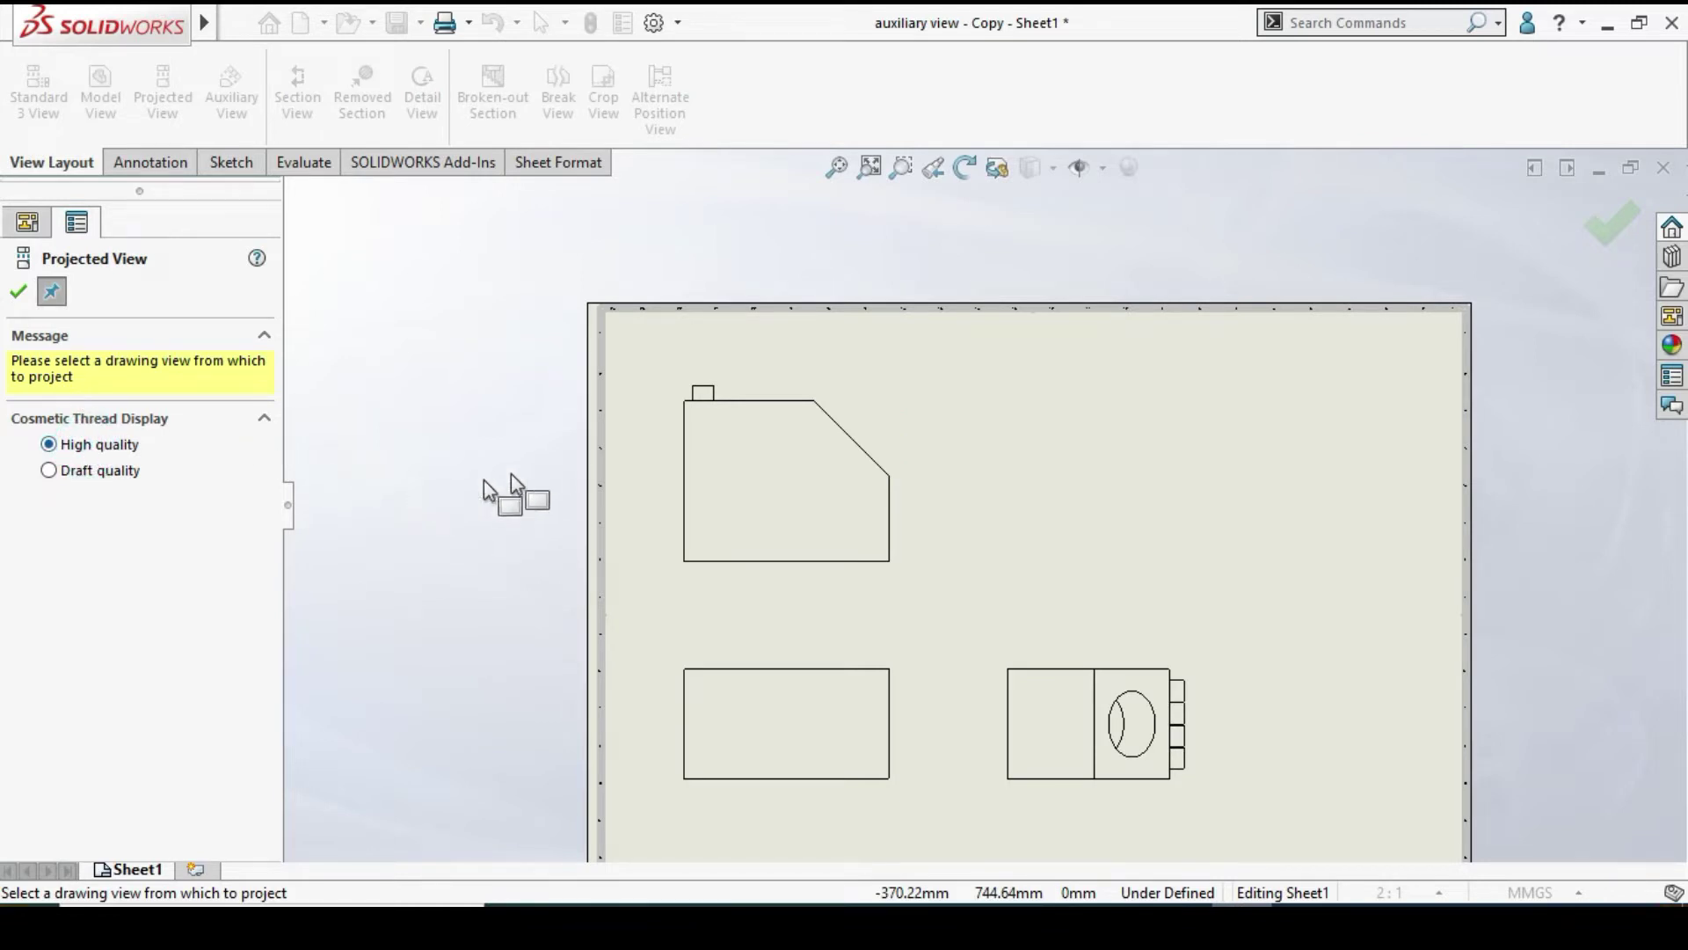
pyautogui.click(900, 408)
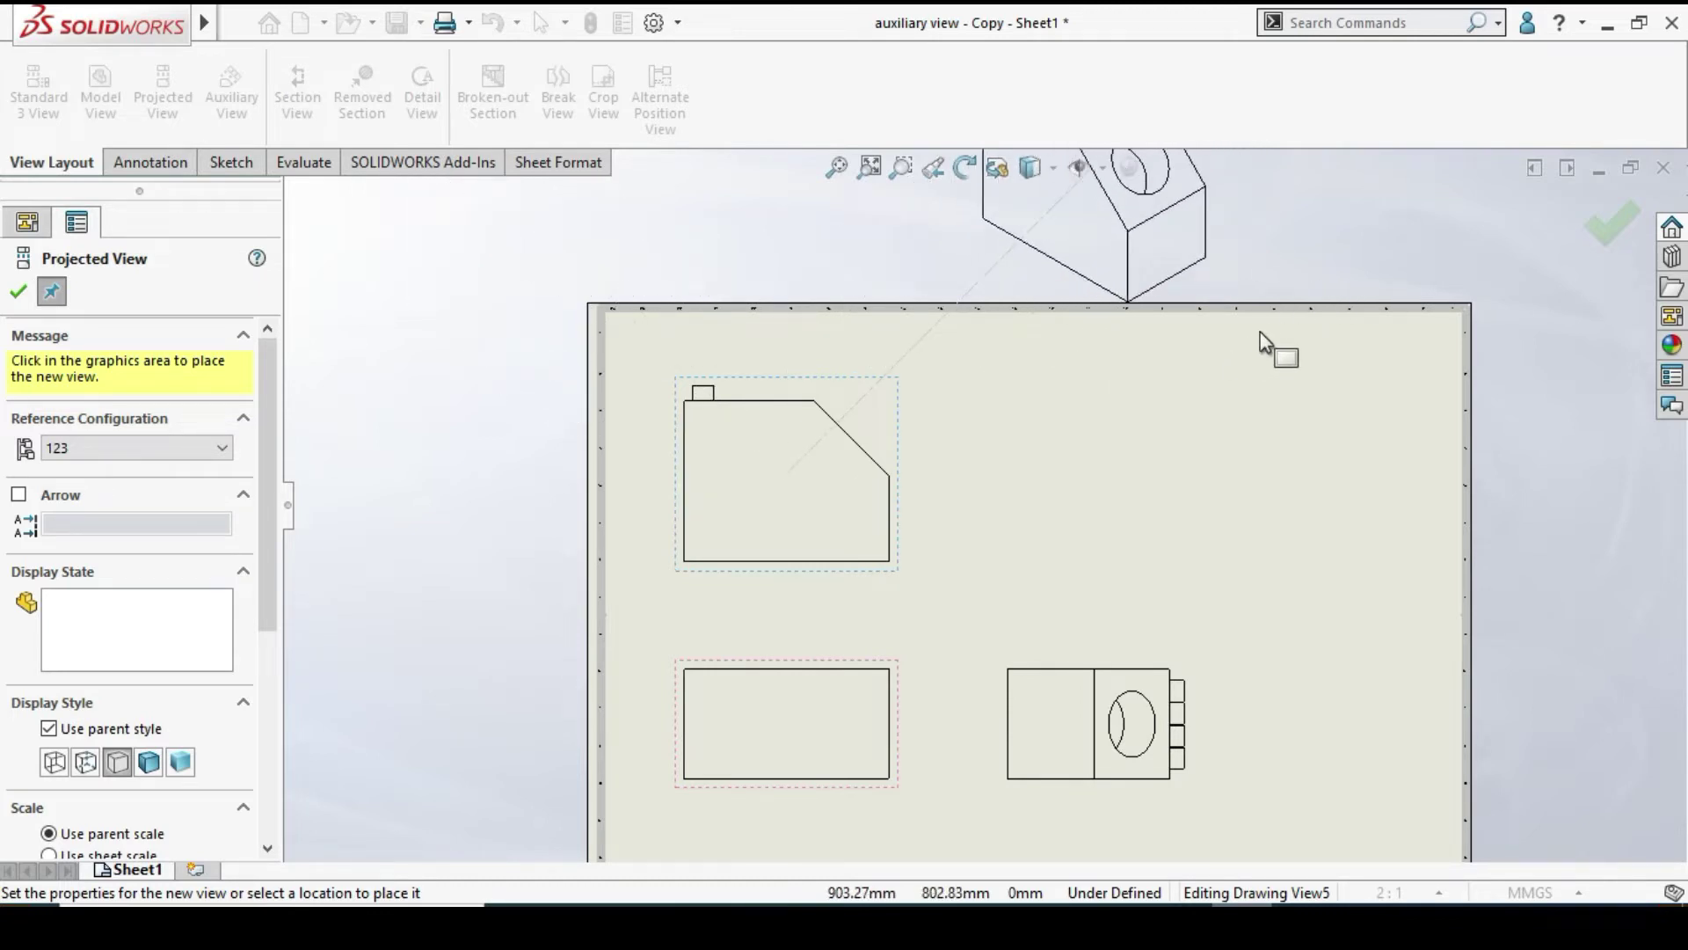
pyautogui.scroll(4, 1259, 330)
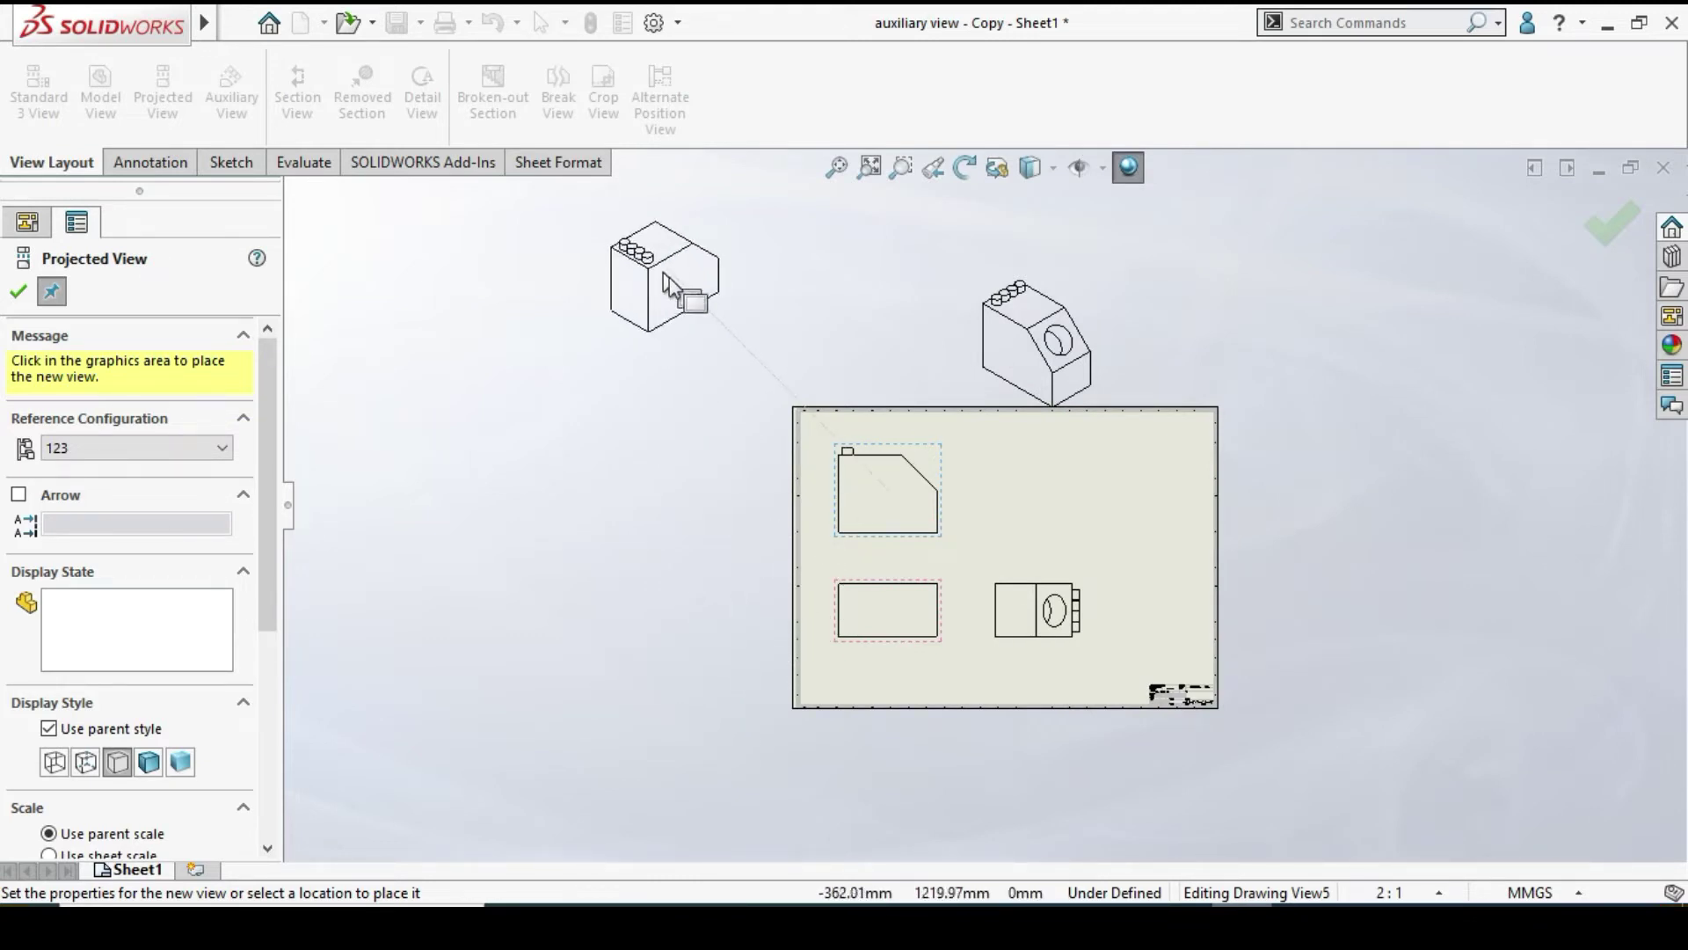
pyautogui.scroll(-1, 886, 580)
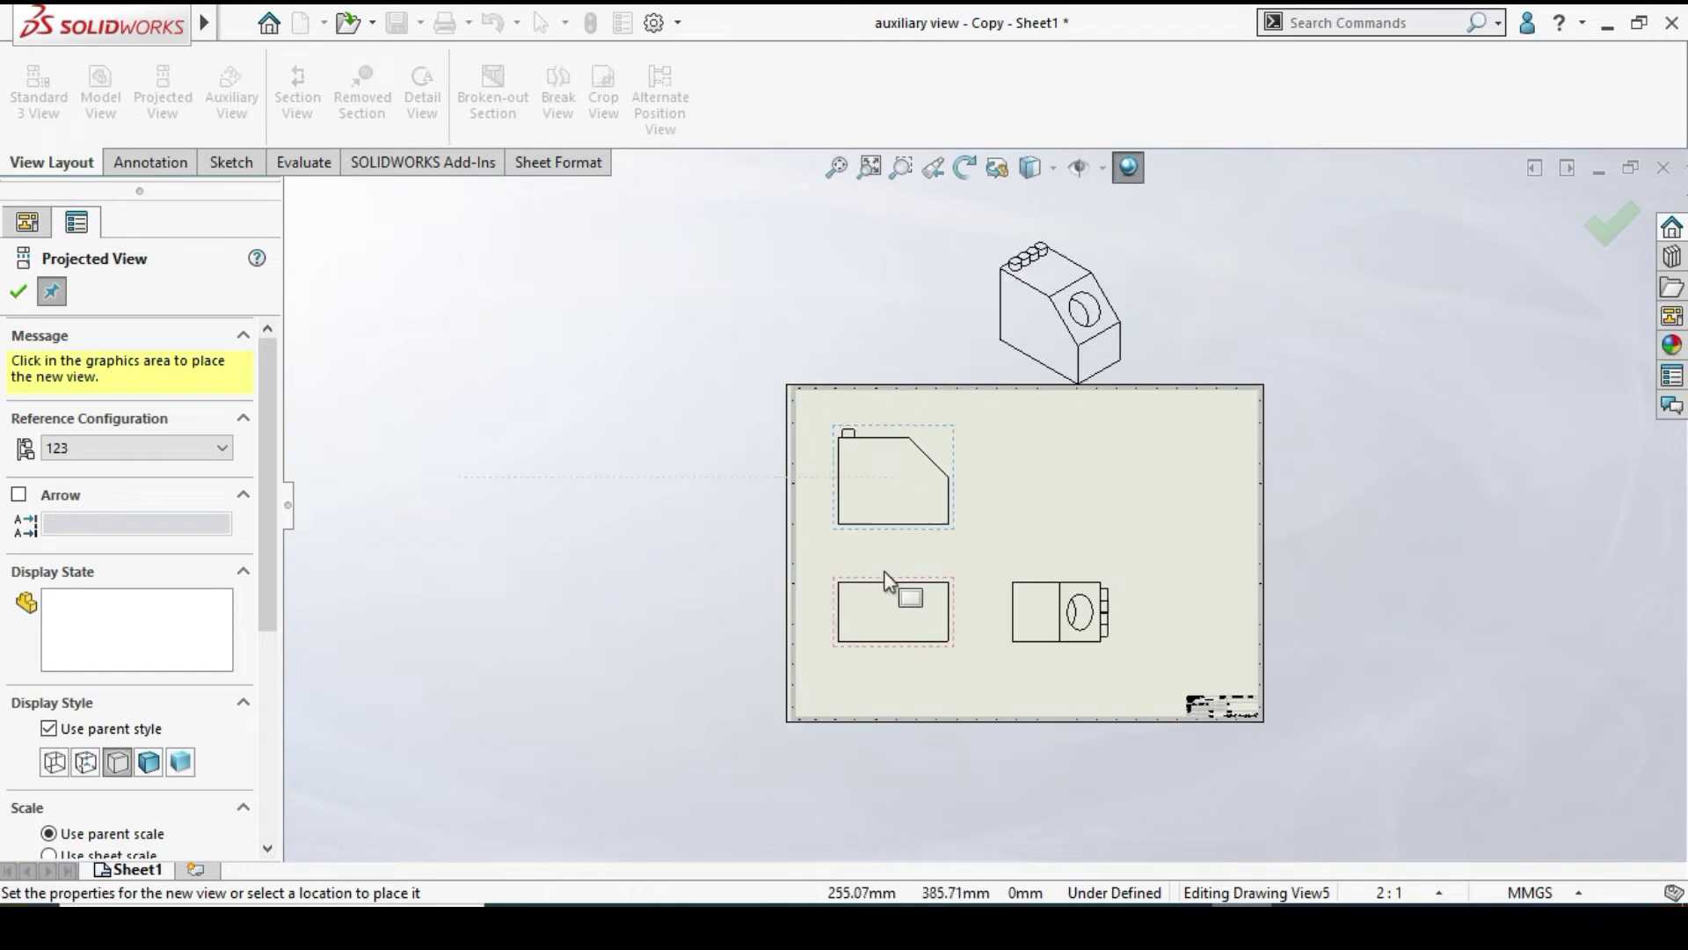
pyautogui.scroll(2, 861, 546)
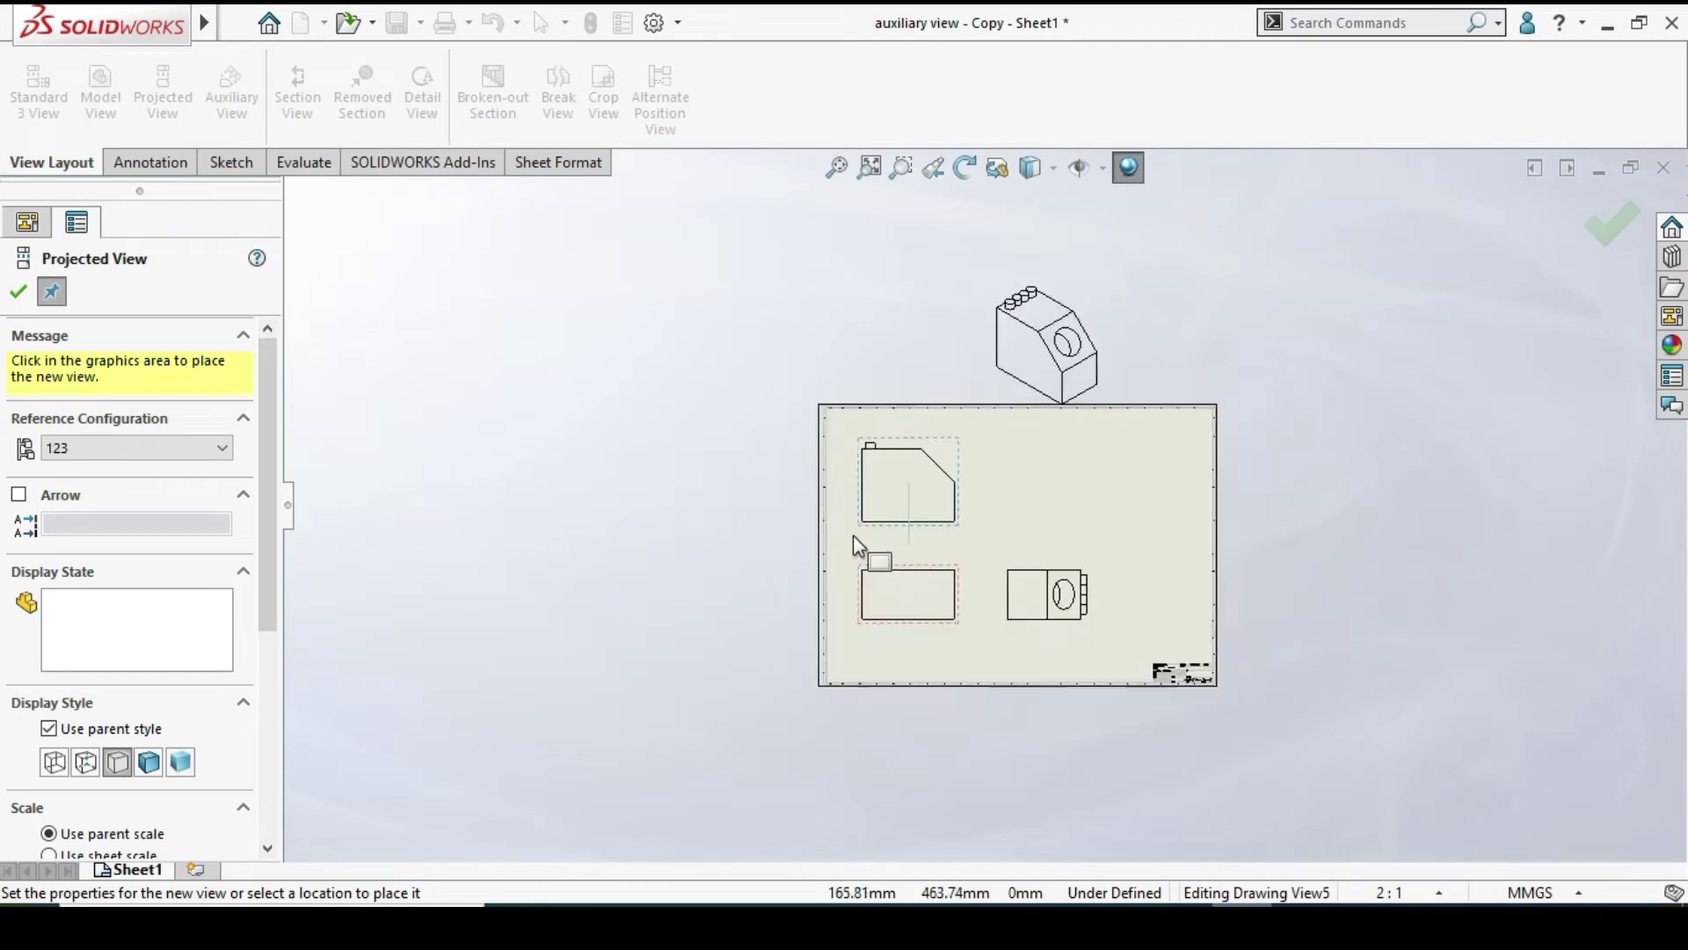
pyautogui.click(20, 294)
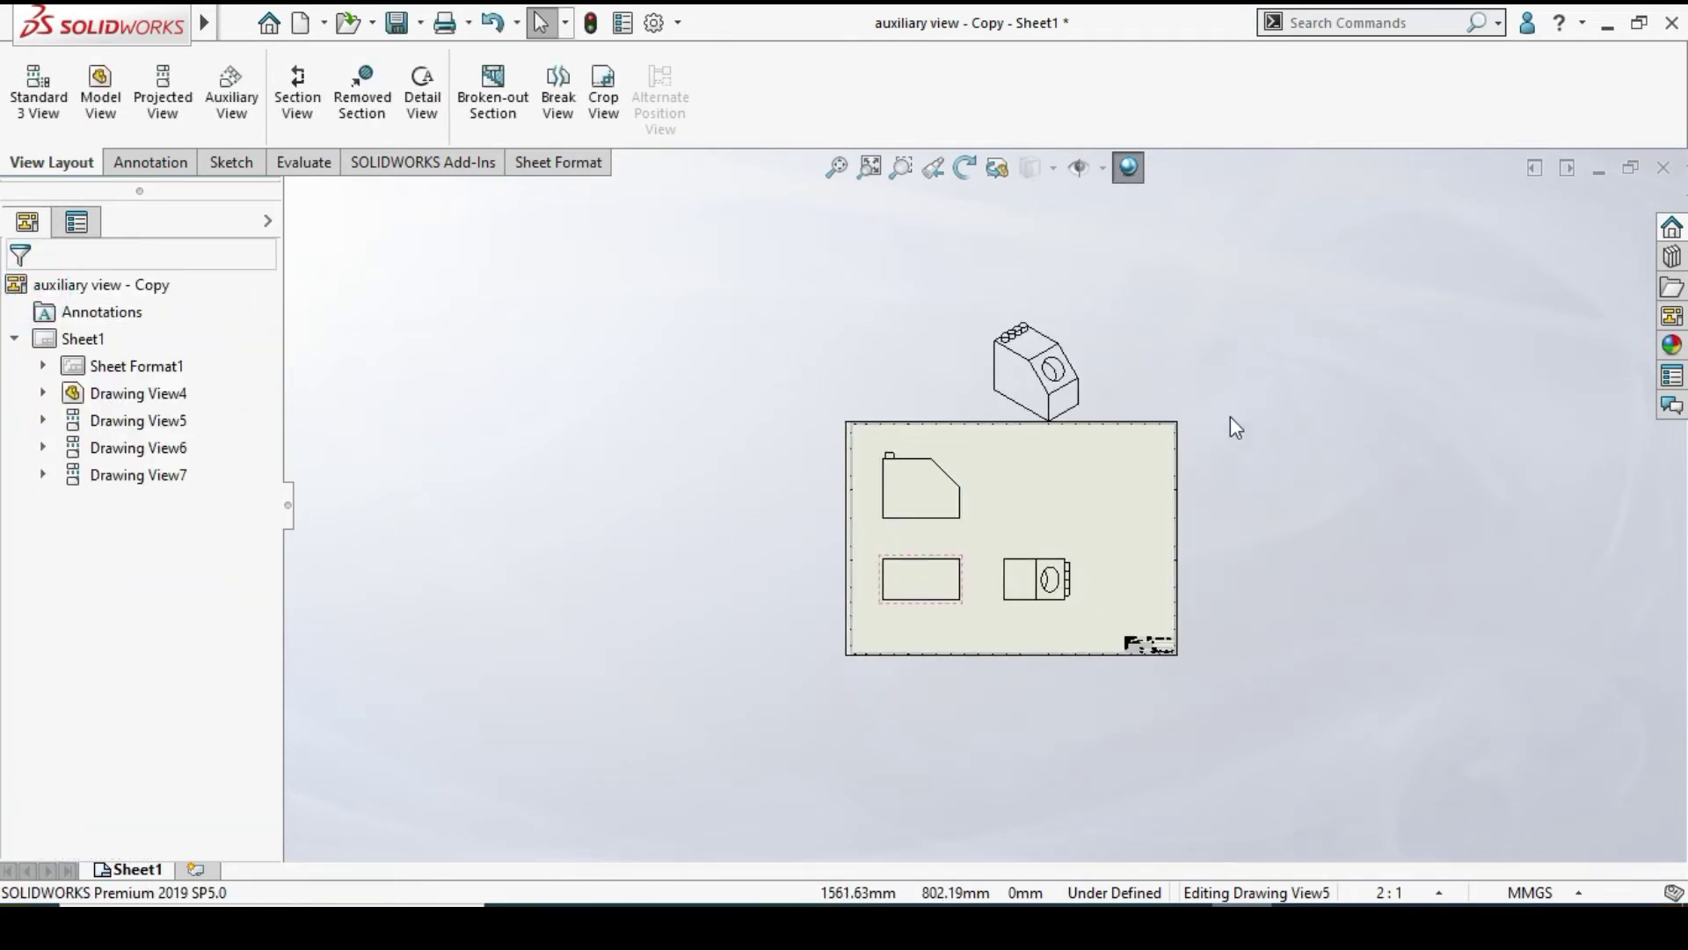
pyautogui.scroll(-2, 1090, 430)
pyautogui.moveTo(1078, 430); pyautogui.dragTo(1123, 580)
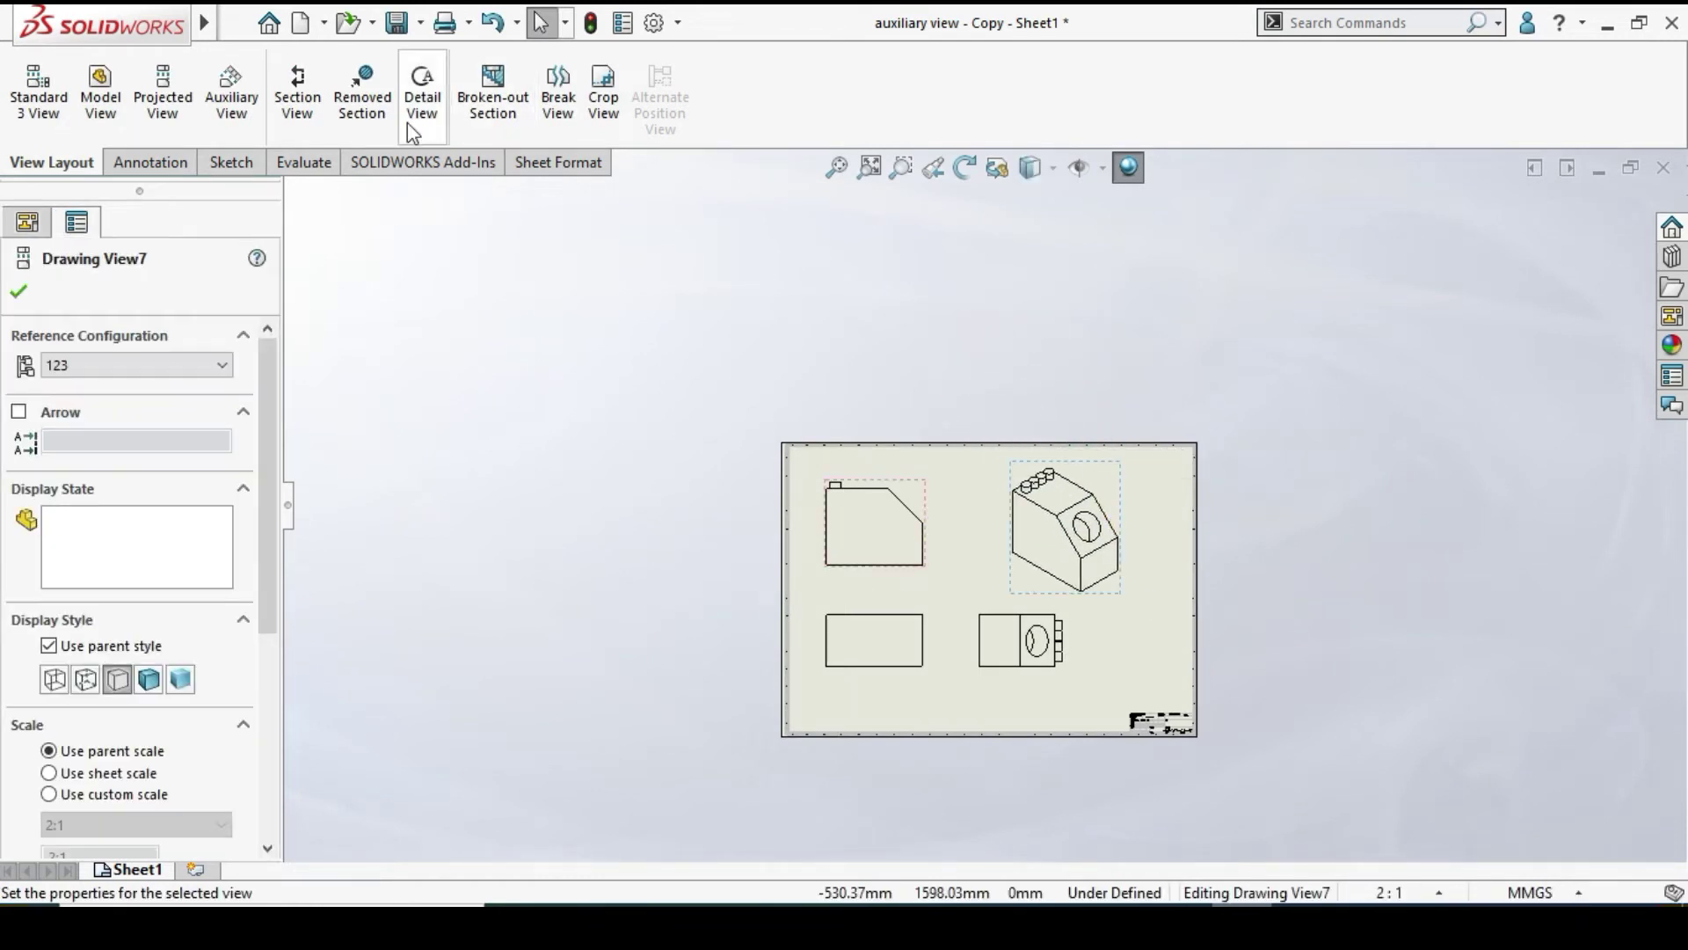
pyautogui.click(19, 291)
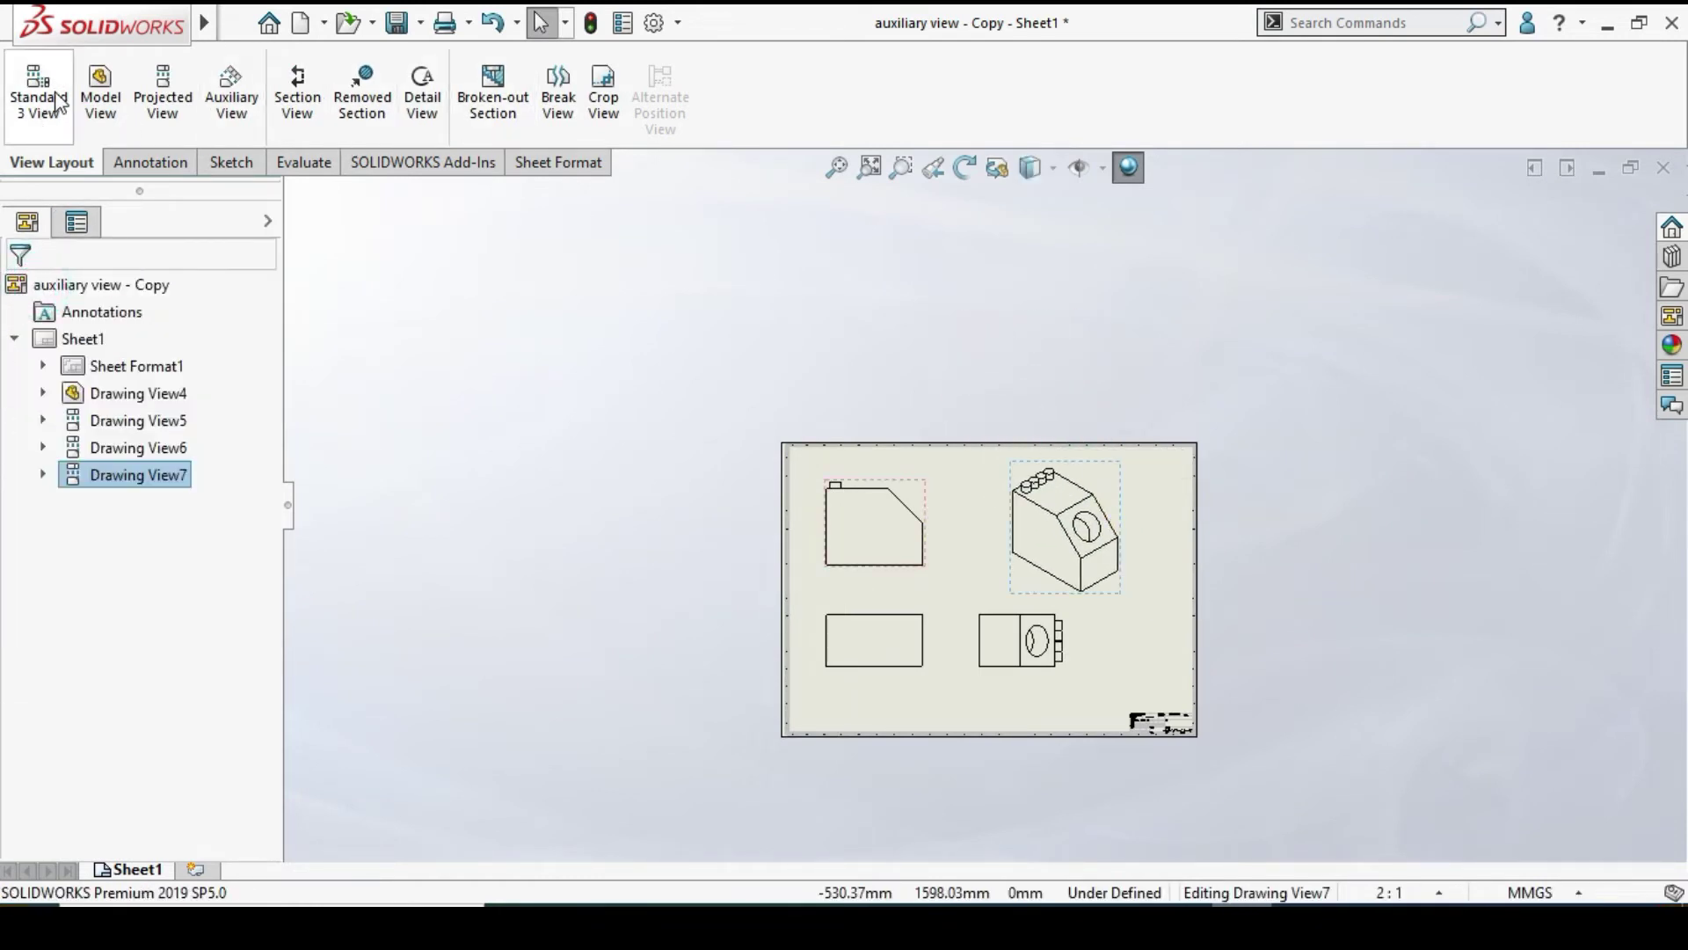
# Move the bottom-left Drawing View4 slightly right and down
pyautogui.scroll(-3, 989, 618)
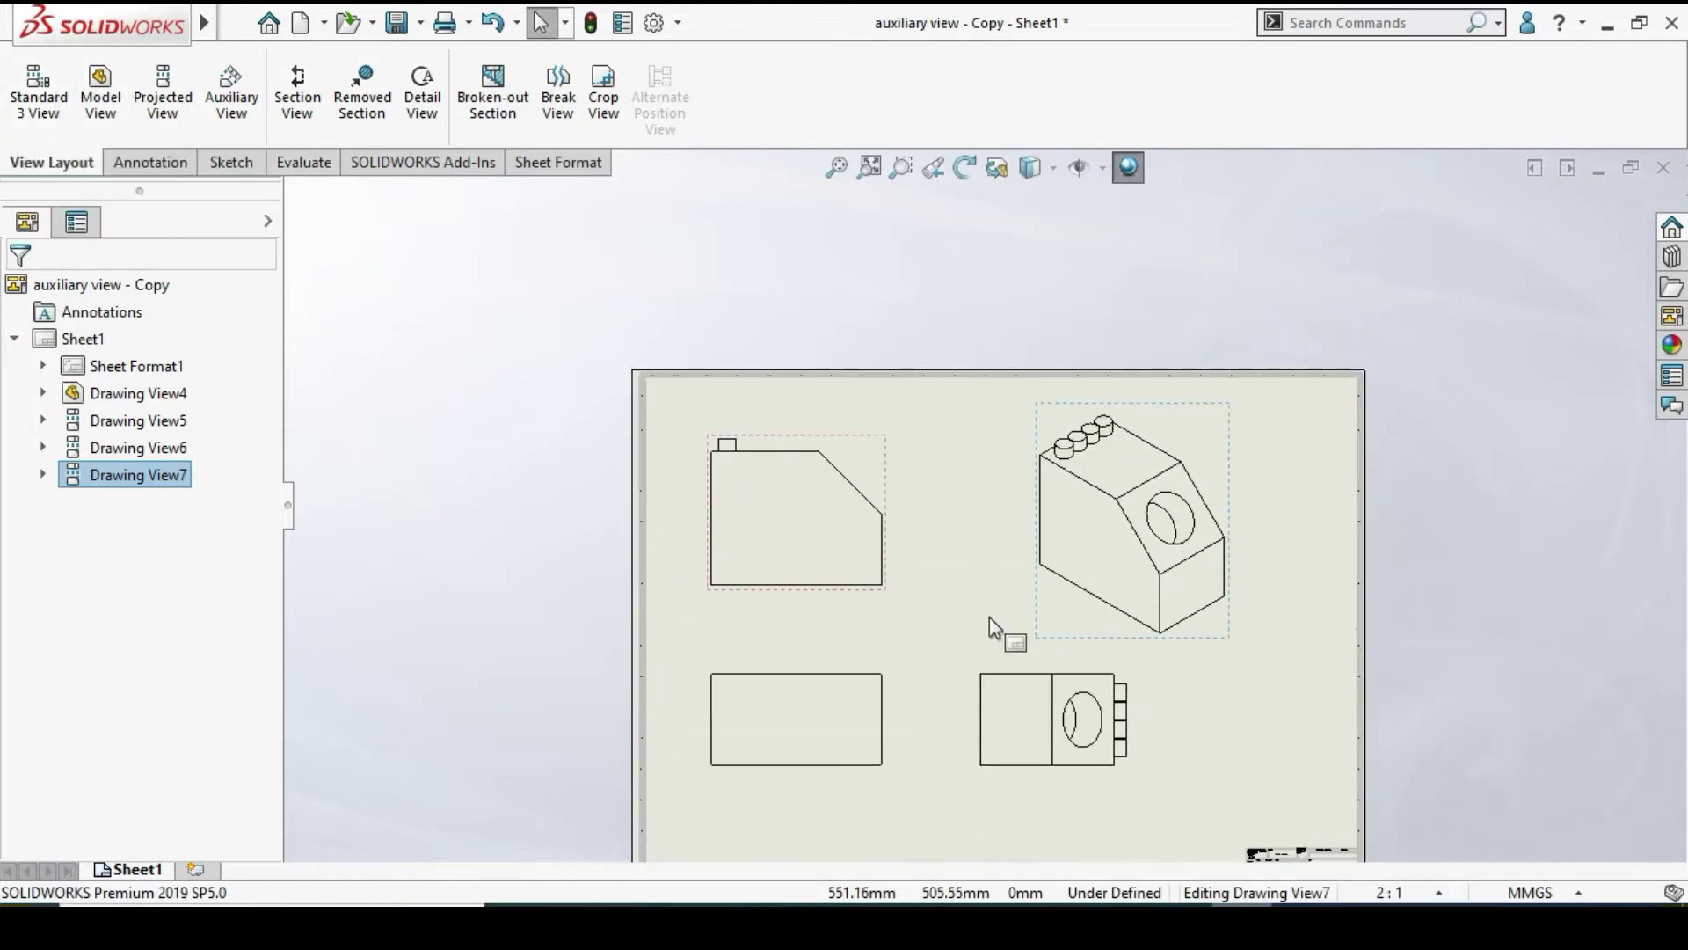
pyautogui.scroll(-1, 989, 618)
pyautogui.scroll(3, 1109, 763)
pyautogui.scroll(-2, 962, 693)
pyautogui.moveTo(898, 661)
pyautogui.mouseDown()
pyautogui.moveTo(916, 743)
pyautogui.moveTo(919, 582)
pyautogui.moveTo(959, 719)
pyautogui.moveTo(881, 677)
pyautogui.moveTo(926, 645)
pyautogui.moveTo(946, 510)
pyautogui.moveTo(987, 743)
pyautogui.moveTo(881, 706)
pyautogui.moveTo(947, 707)
pyautogui.moveTo(895, 691)
pyautogui.moveTo(905, 704)
pyautogui.mouseUp()
pyautogui.scroll(-3, 915, 694)
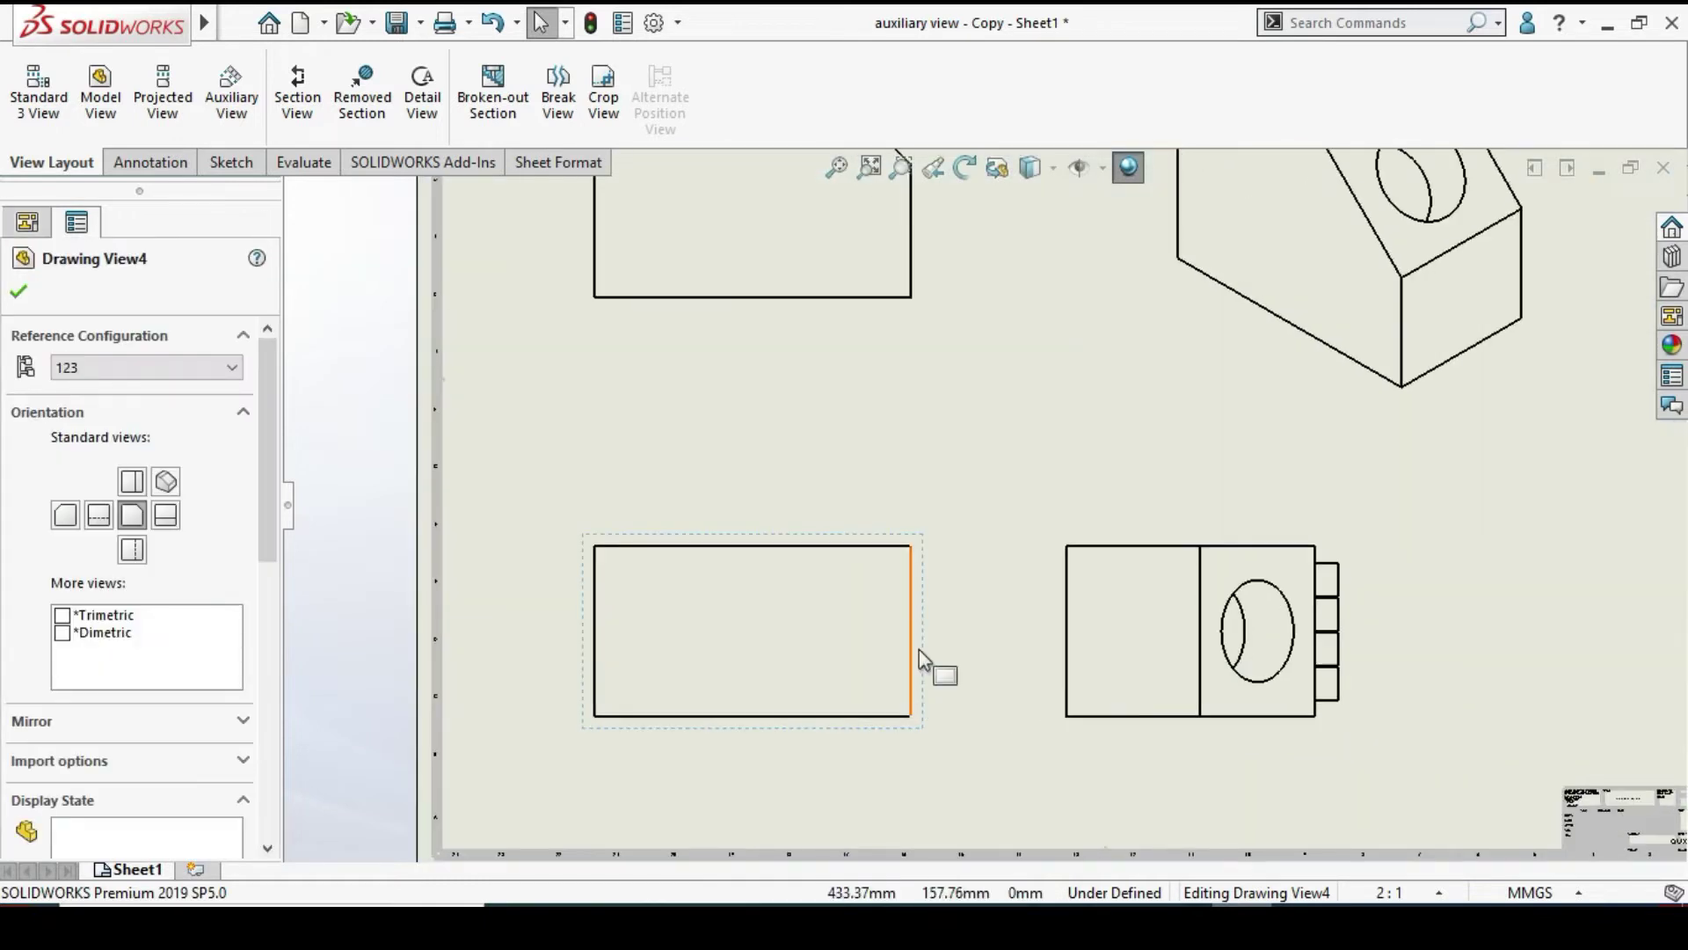
# Change the alignment setting of Drawing View4 relative to another view
pyautogui.rightClick(927, 579)
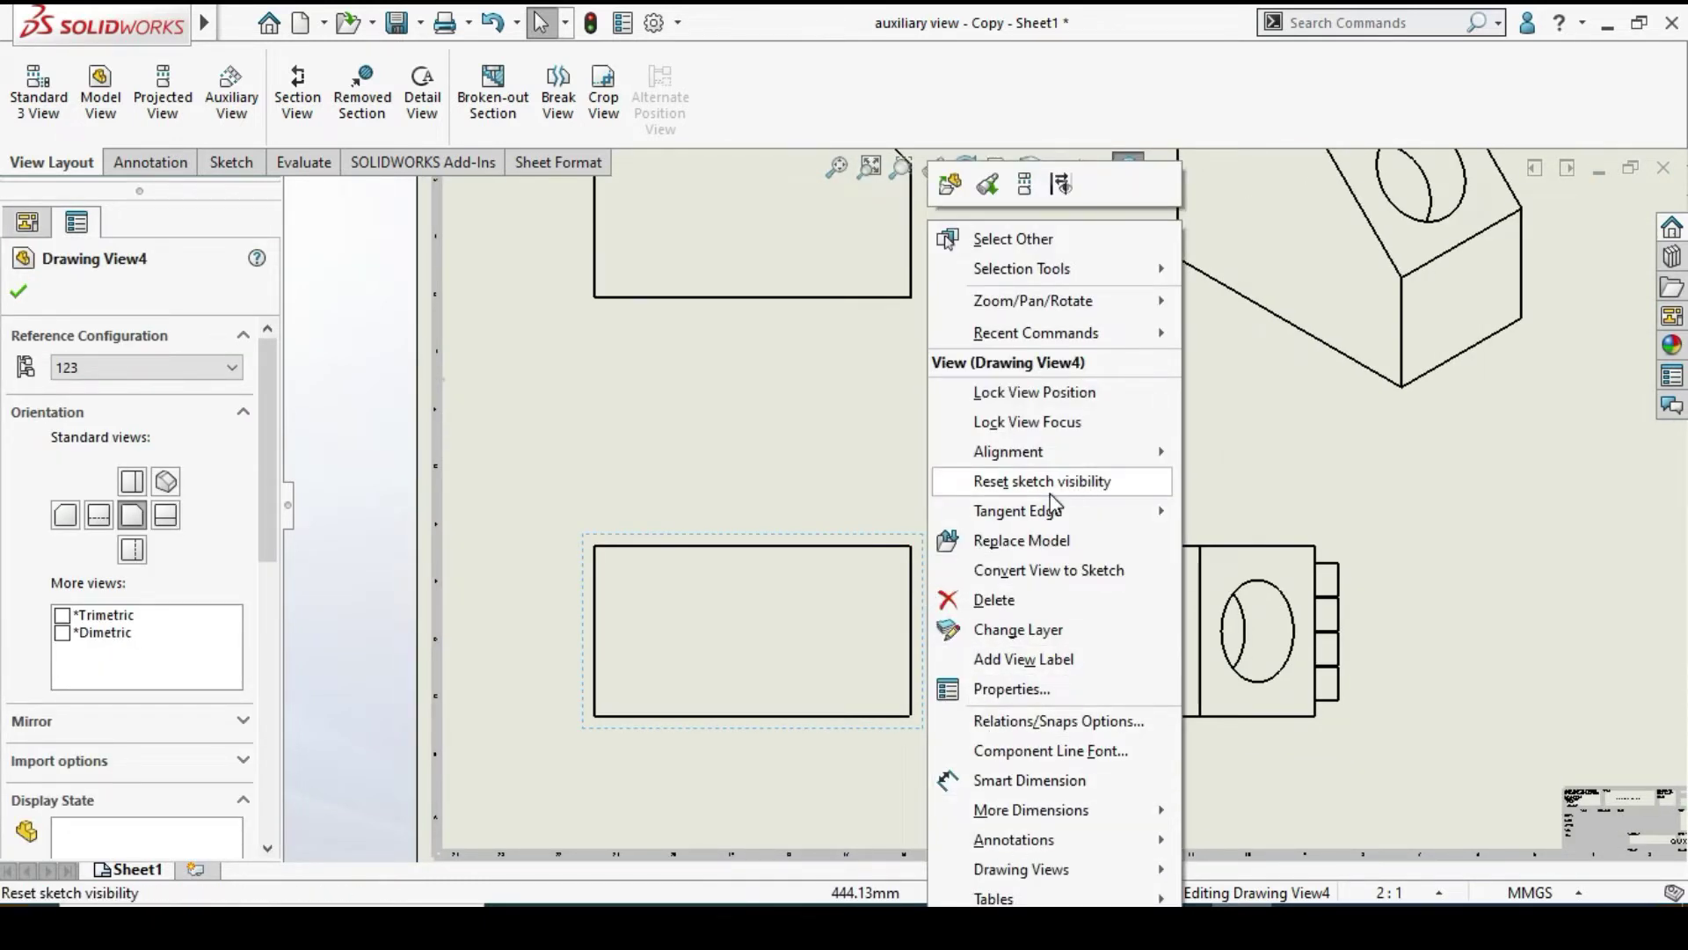
pyautogui.moveTo(1024, 463)
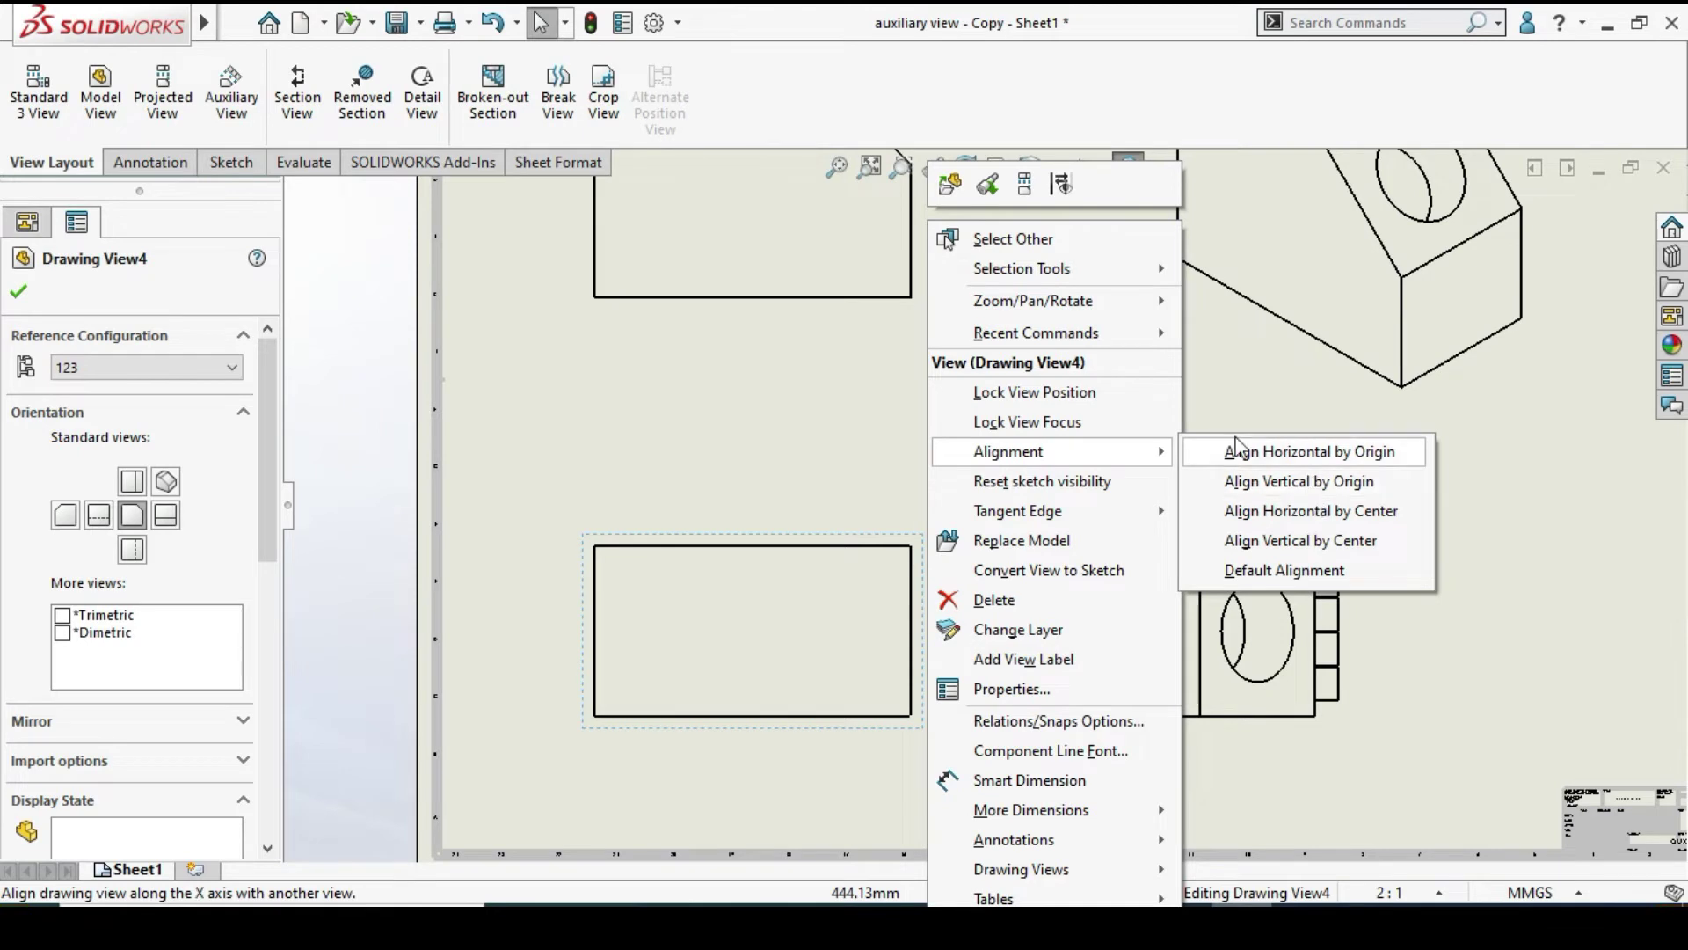
pyautogui.click(1293, 451)
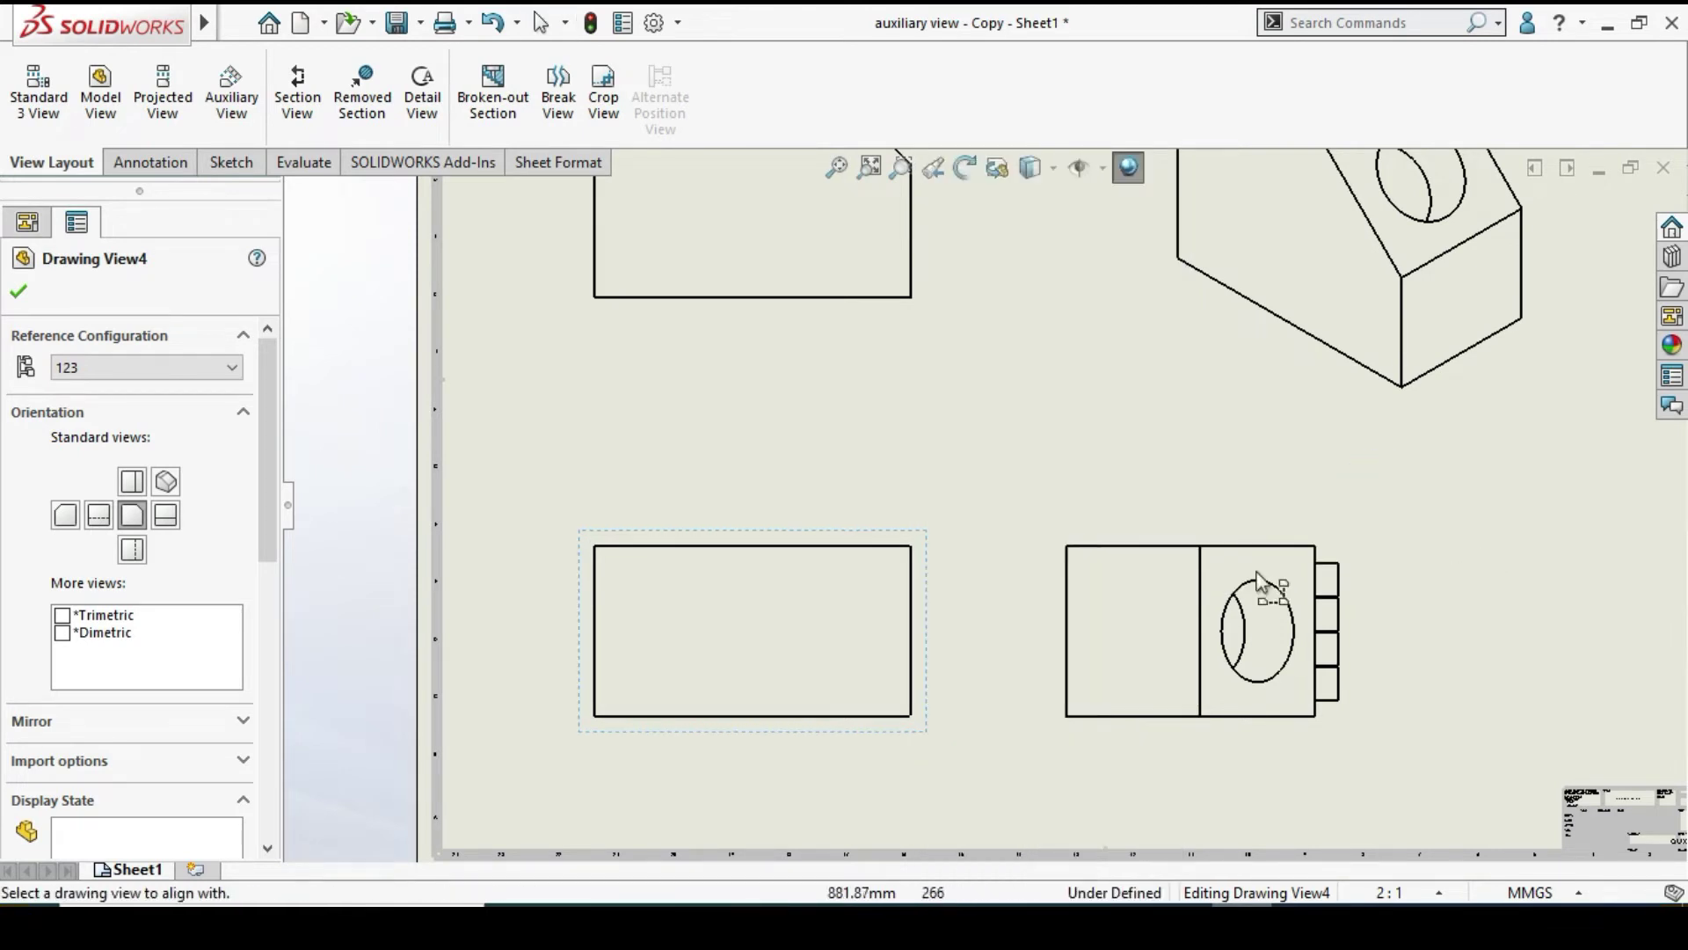
pyautogui.click(1257, 574)
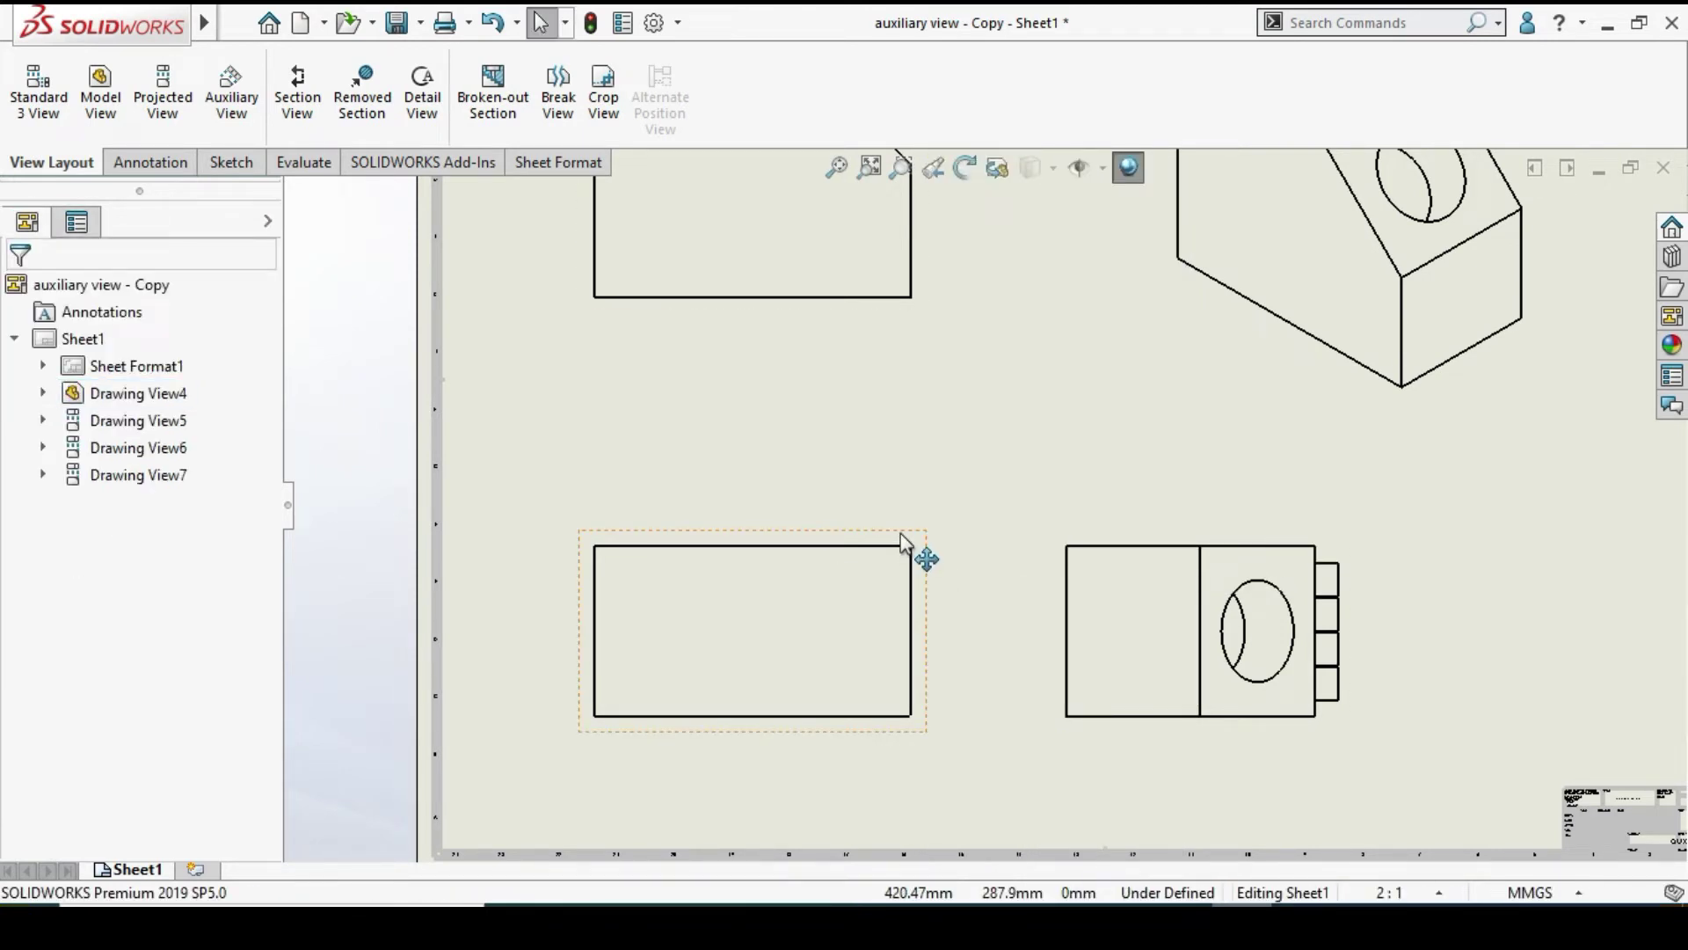
pyautogui.rightClick(901, 543)
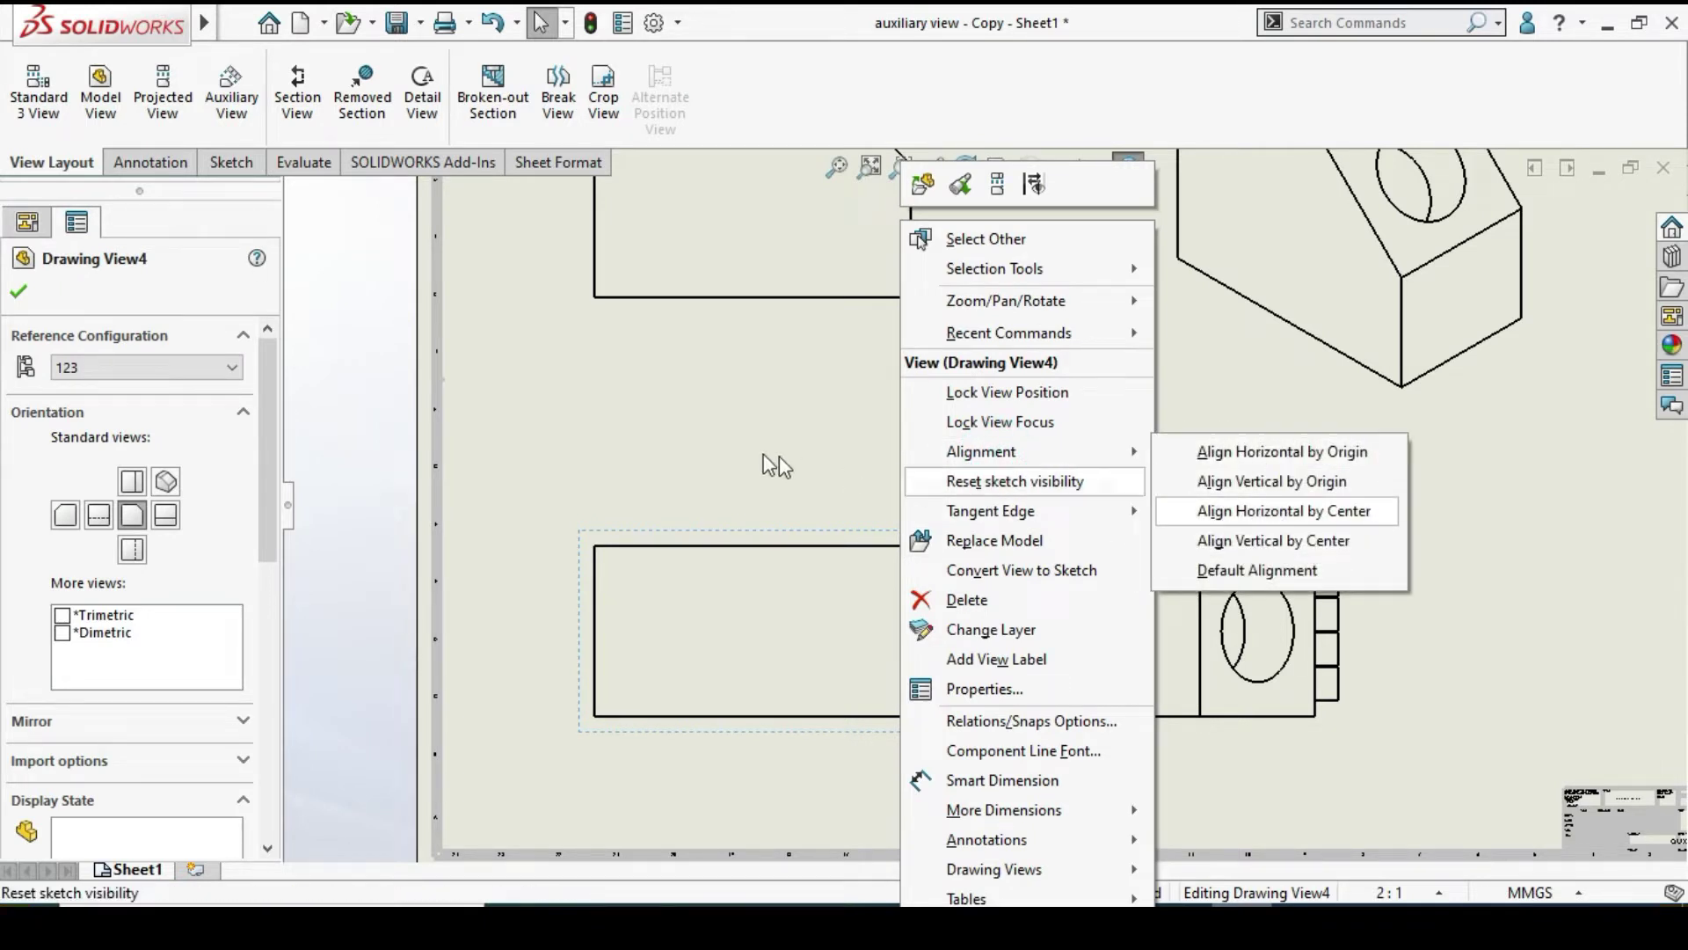
pyautogui.click(740, 370)
# Break the side view's alignment and move it to the sheet's lower right
pyautogui.moveTo(1087, 547)
pyautogui.mouseDown()
pyautogui.moveTo(1110, 571)
pyautogui.moveTo(1117, 547)
pyautogui.mouseUp()
pyautogui.rightClick(1116, 547)
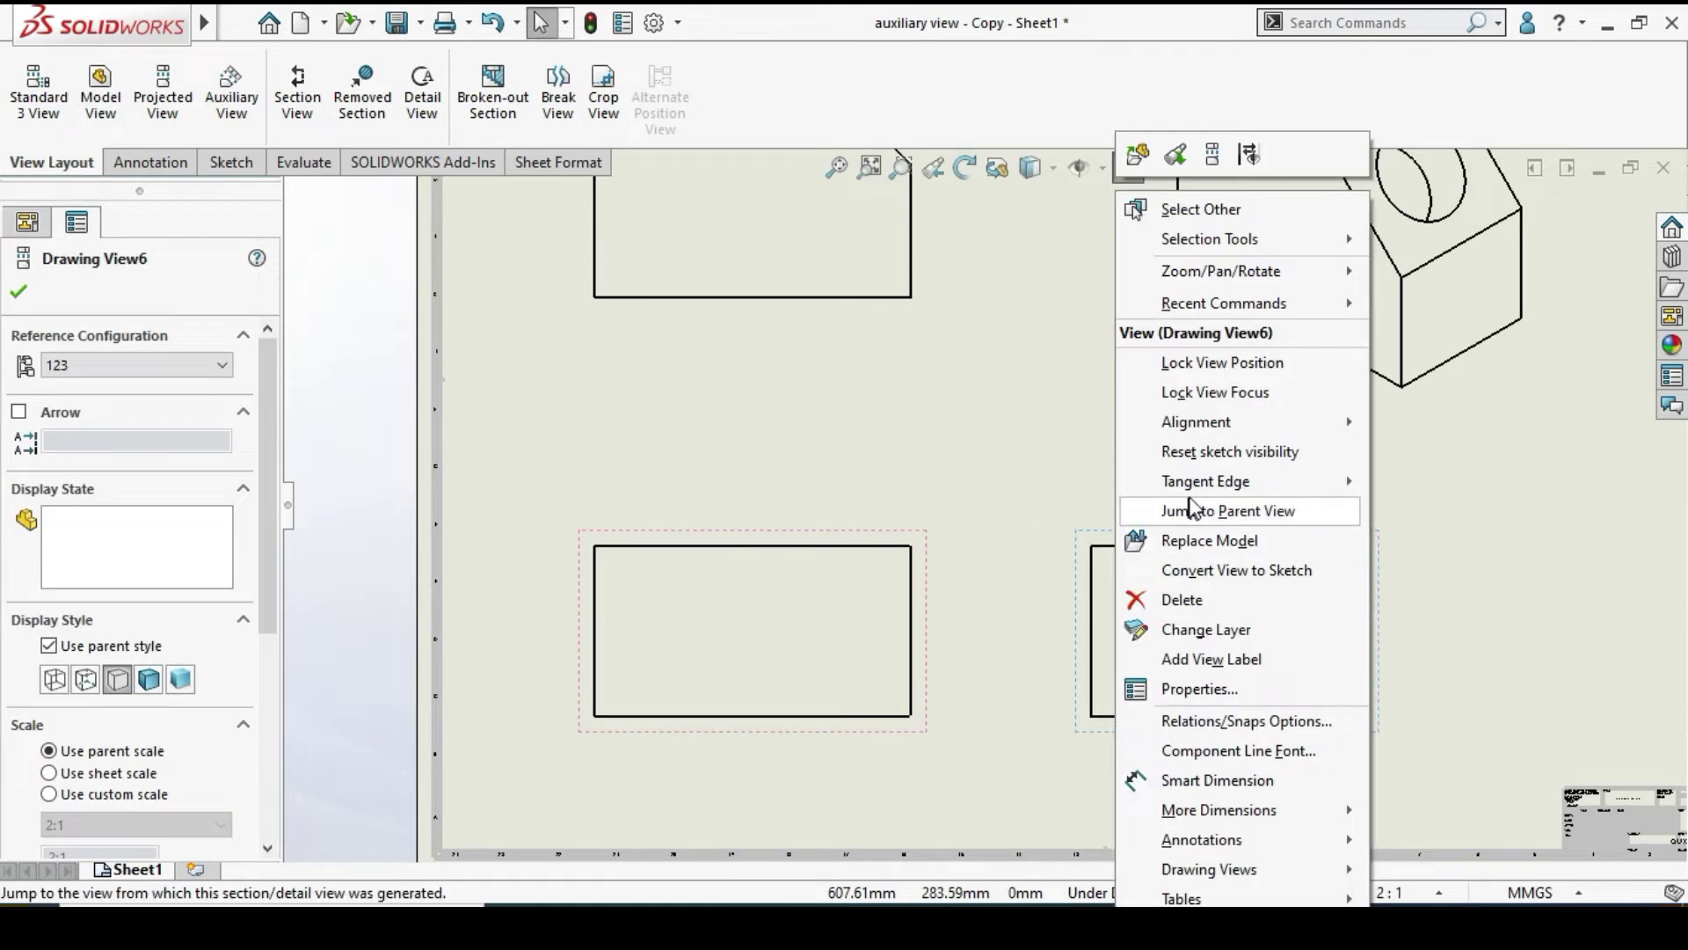
pyautogui.click(1192, 425)
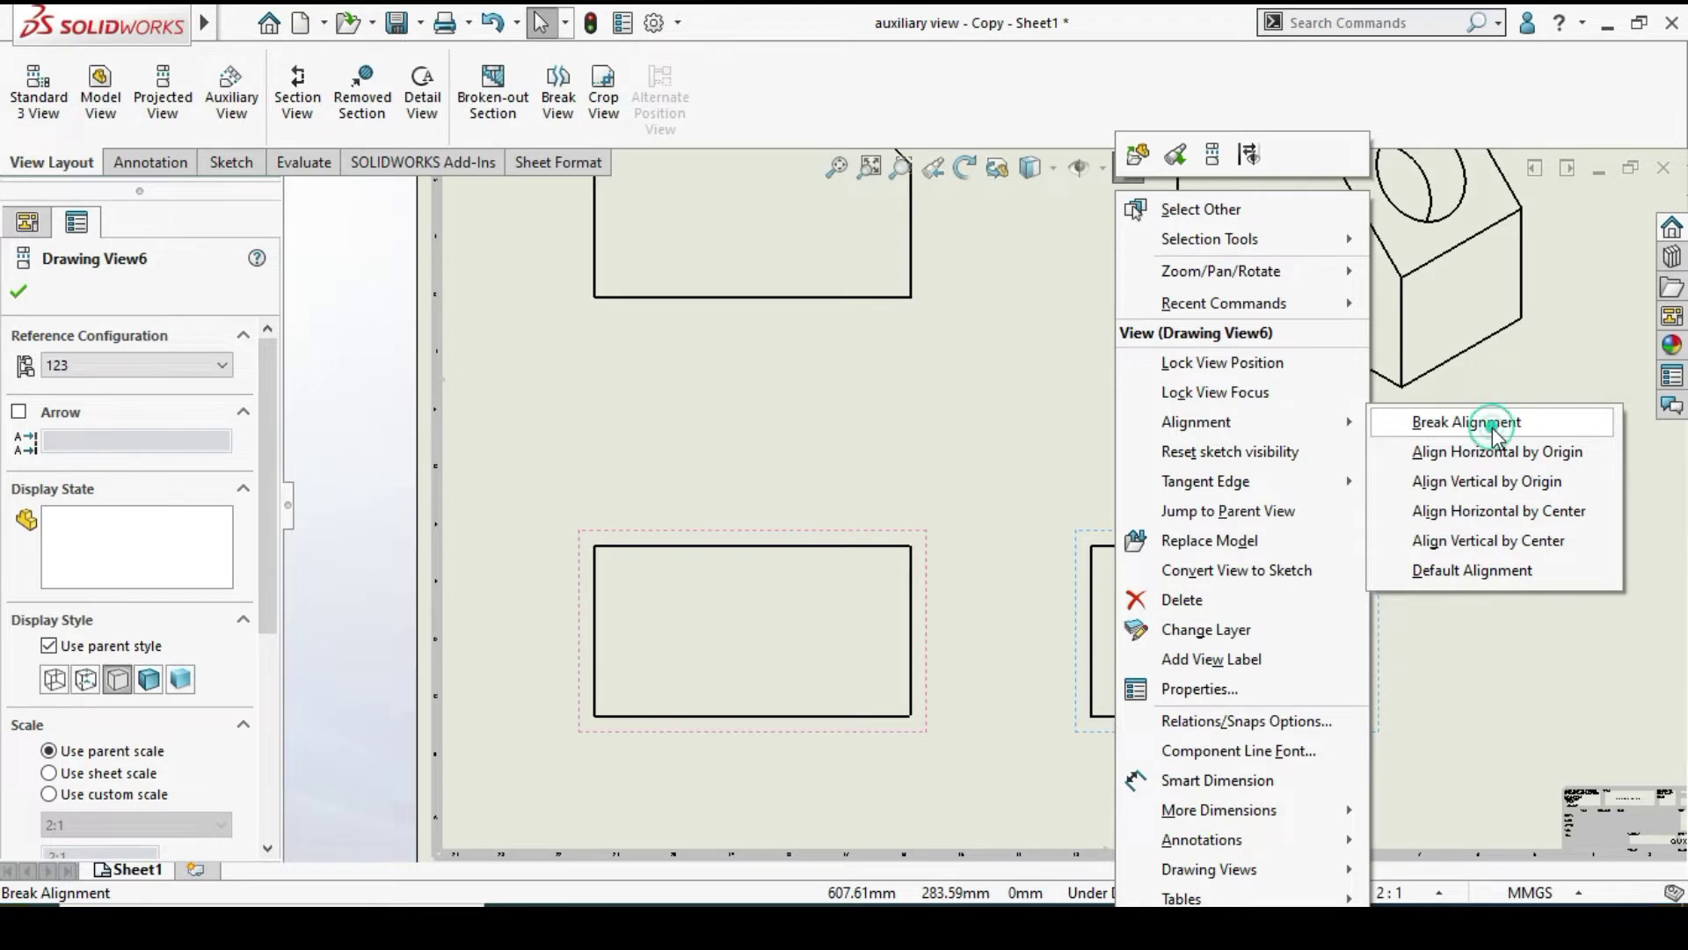
pyautogui.click(1491, 427)
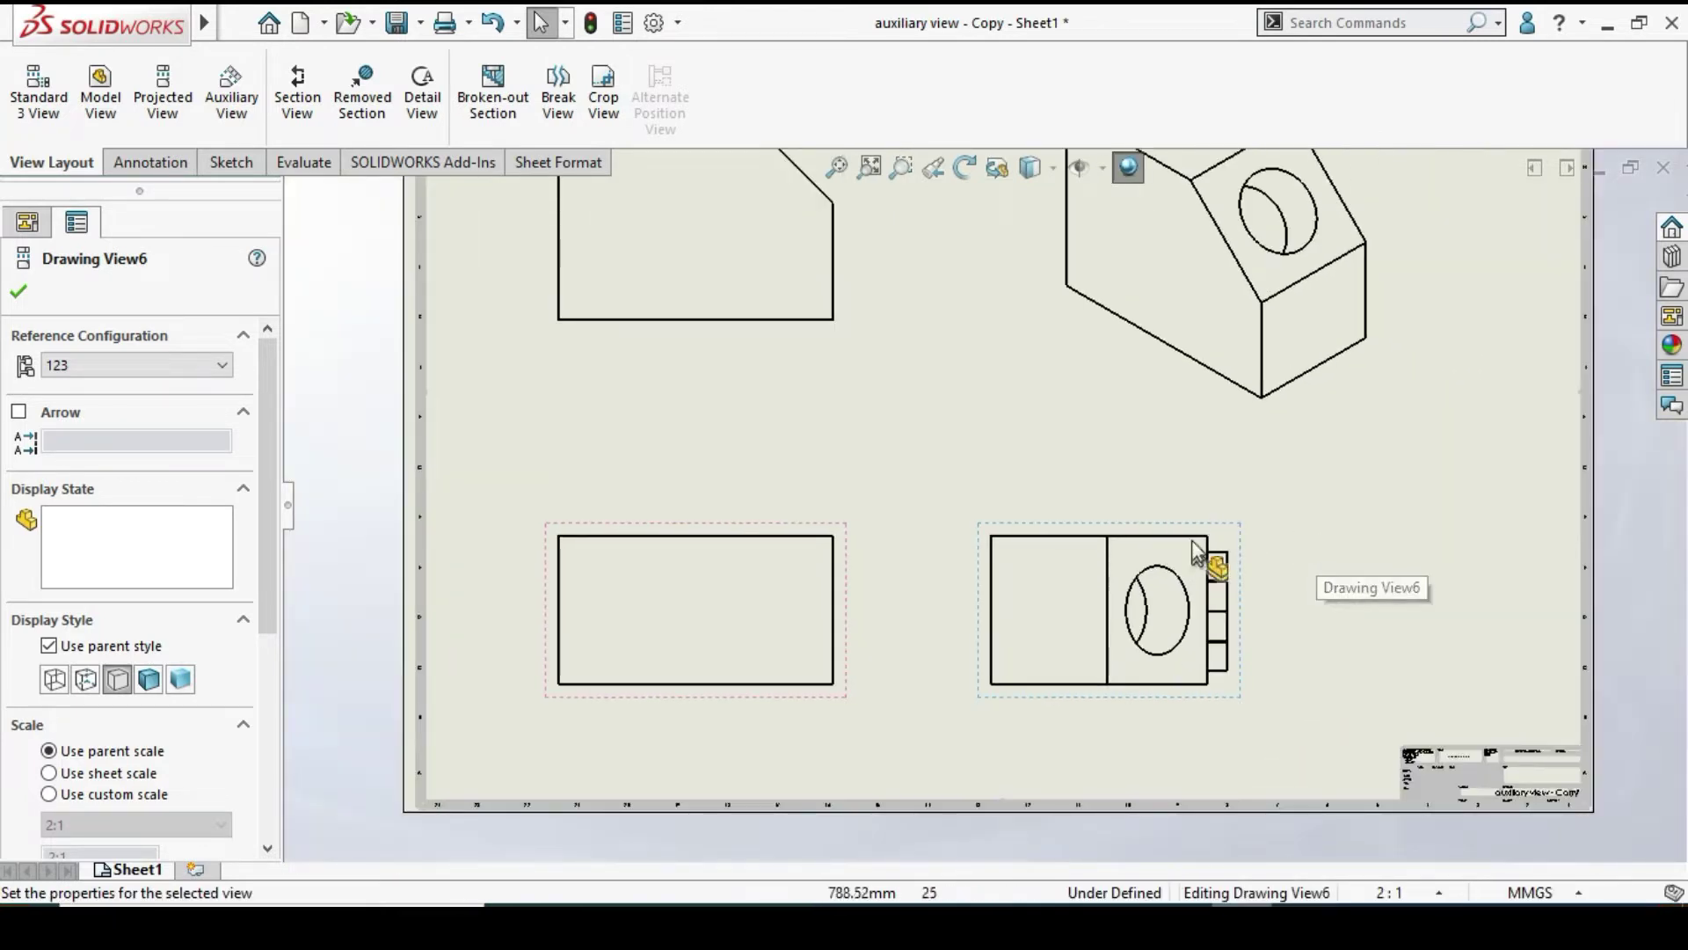
pyautogui.moveTo(1160, 540)
pyautogui.mouseDown()
pyautogui.moveTo(1193, 665)
pyautogui.moveTo(987, 328)
pyautogui.moveTo(1500, 580)
pyautogui.moveTo(1067, 554)
pyautogui.moveTo(1485, 573)
pyautogui.moveTo(1182, 466)
pyautogui.moveTo(1451, 694)
pyautogui.moveTo(1385, 392)
pyautogui.moveTo(1346, 679)
pyautogui.moveTo(1240, 559)
pyautogui.moveTo(1322, 544)
pyautogui.moveTo(1284, 556)
pyautogui.mouseUp()
# Free the top-left view's alignment, nudge it, and settle the isometric view at top right
pyautogui.scroll(2, 879, 375)
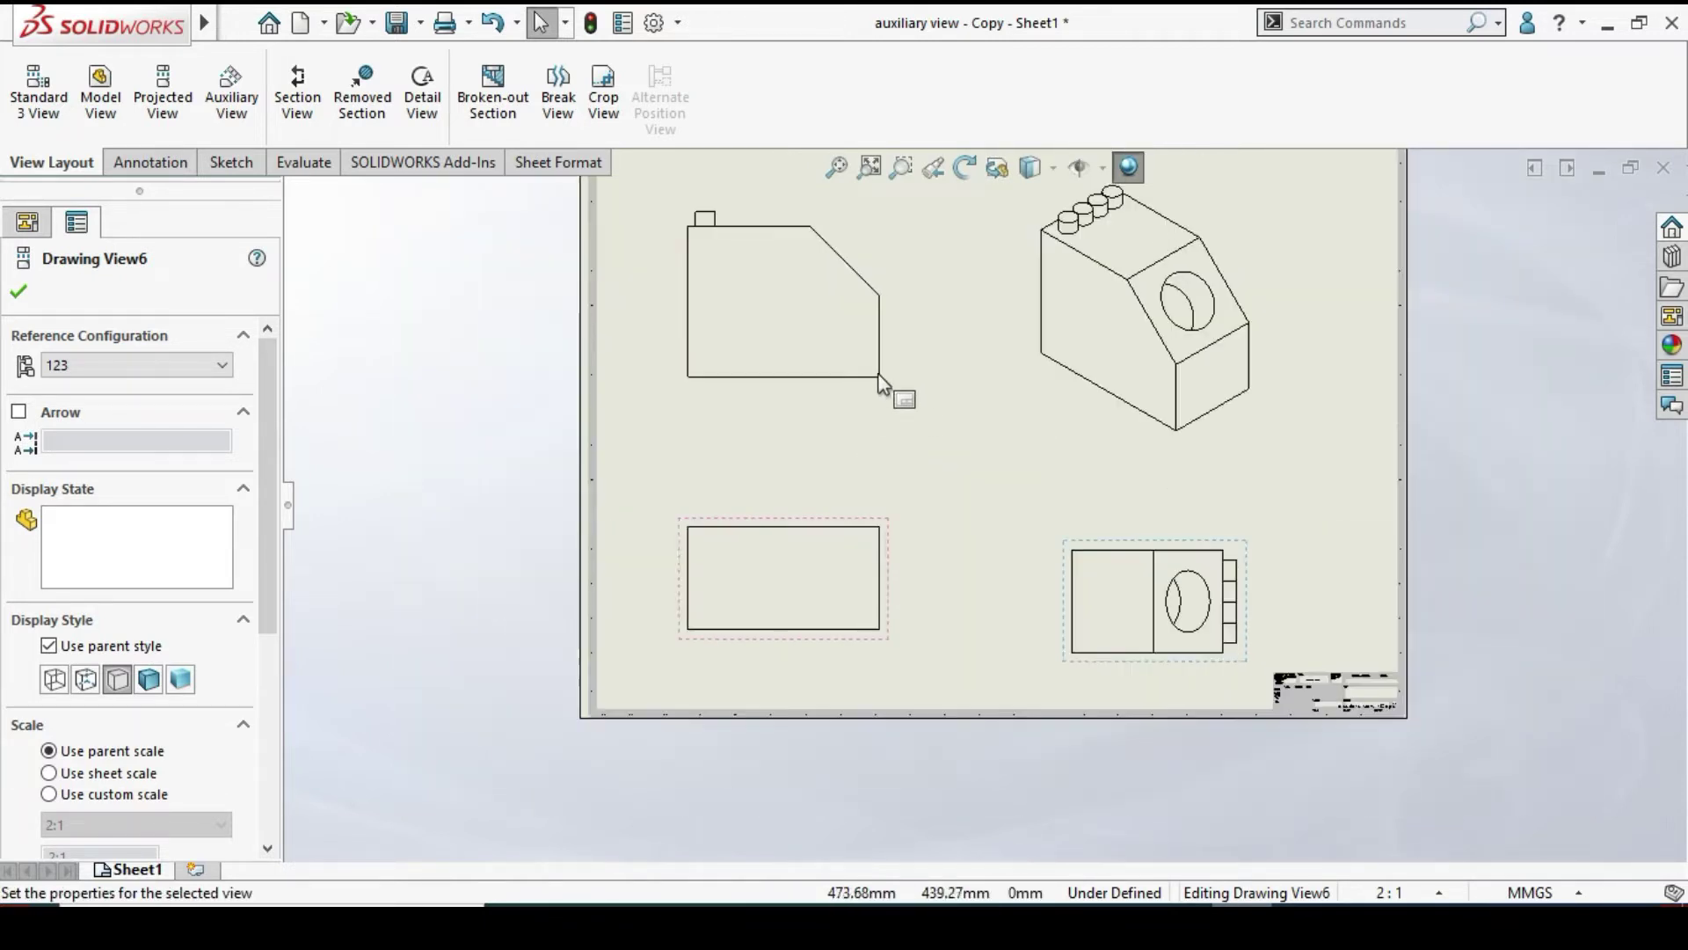
pyautogui.click(893, 237)
pyautogui.rightClick(894, 236)
pyautogui.moveTo(992, 421)
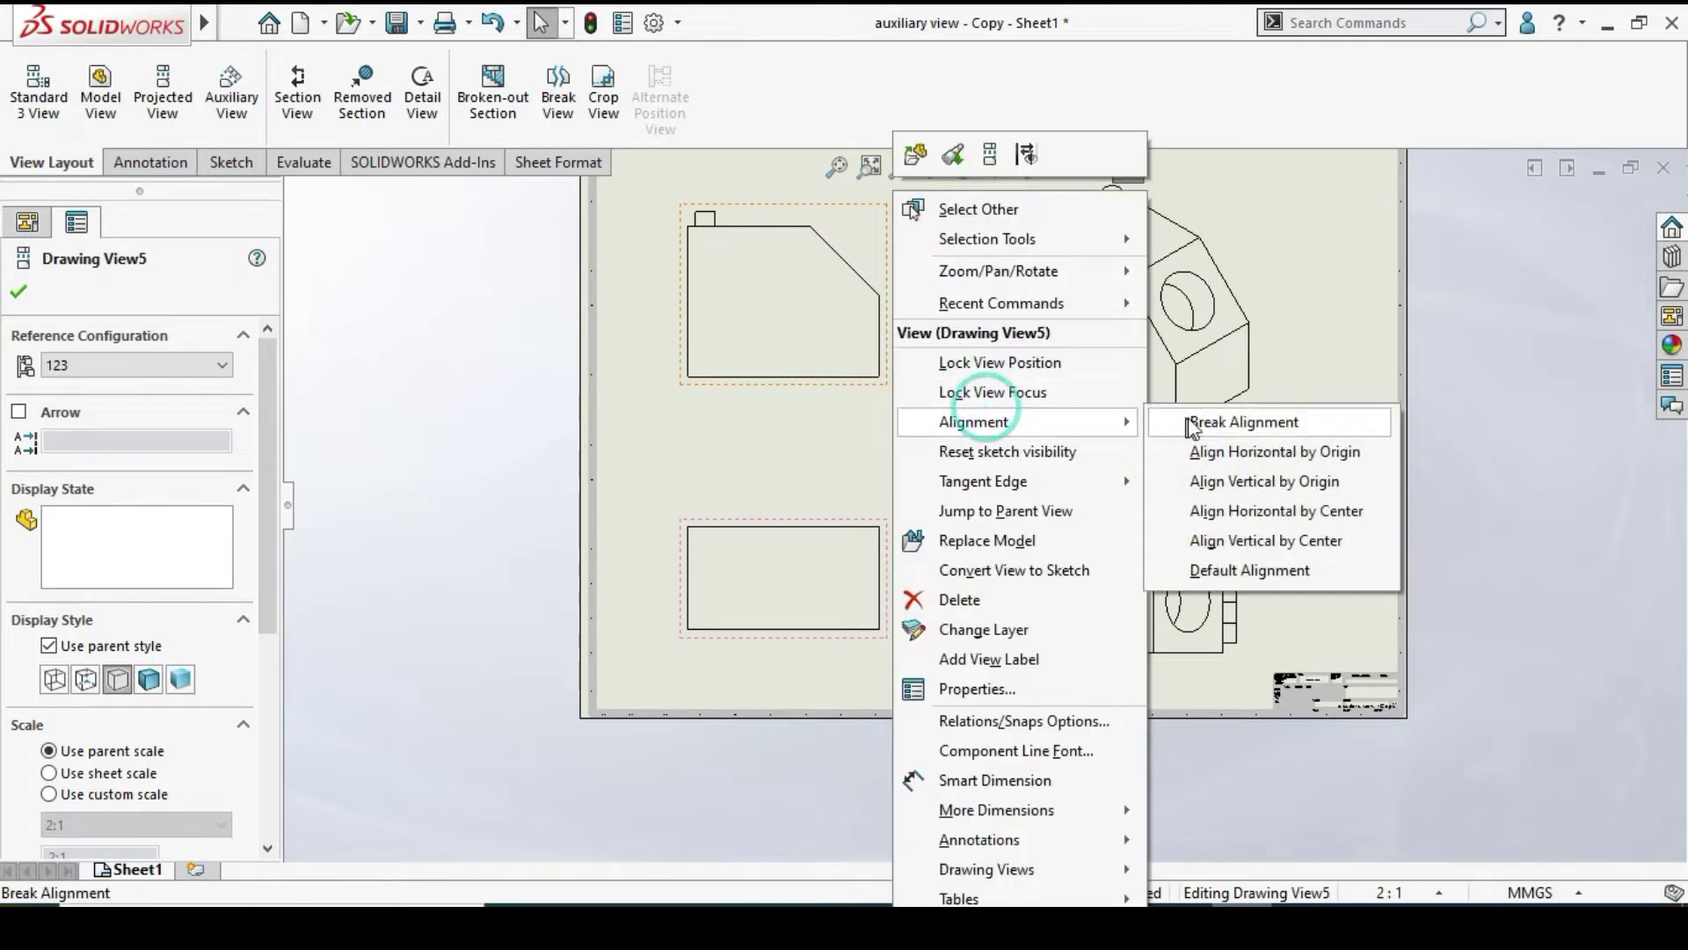
pyautogui.click(1211, 429)
pyautogui.moveTo(889, 340)
pyautogui.mouseDown()
pyautogui.moveTo(893, 249)
pyautogui.moveTo(949, 414)
pyautogui.moveTo(968, 162)
pyautogui.moveTo(933, 333)
pyautogui.moveTo(906, 310)
pyautogui.mouseUp()
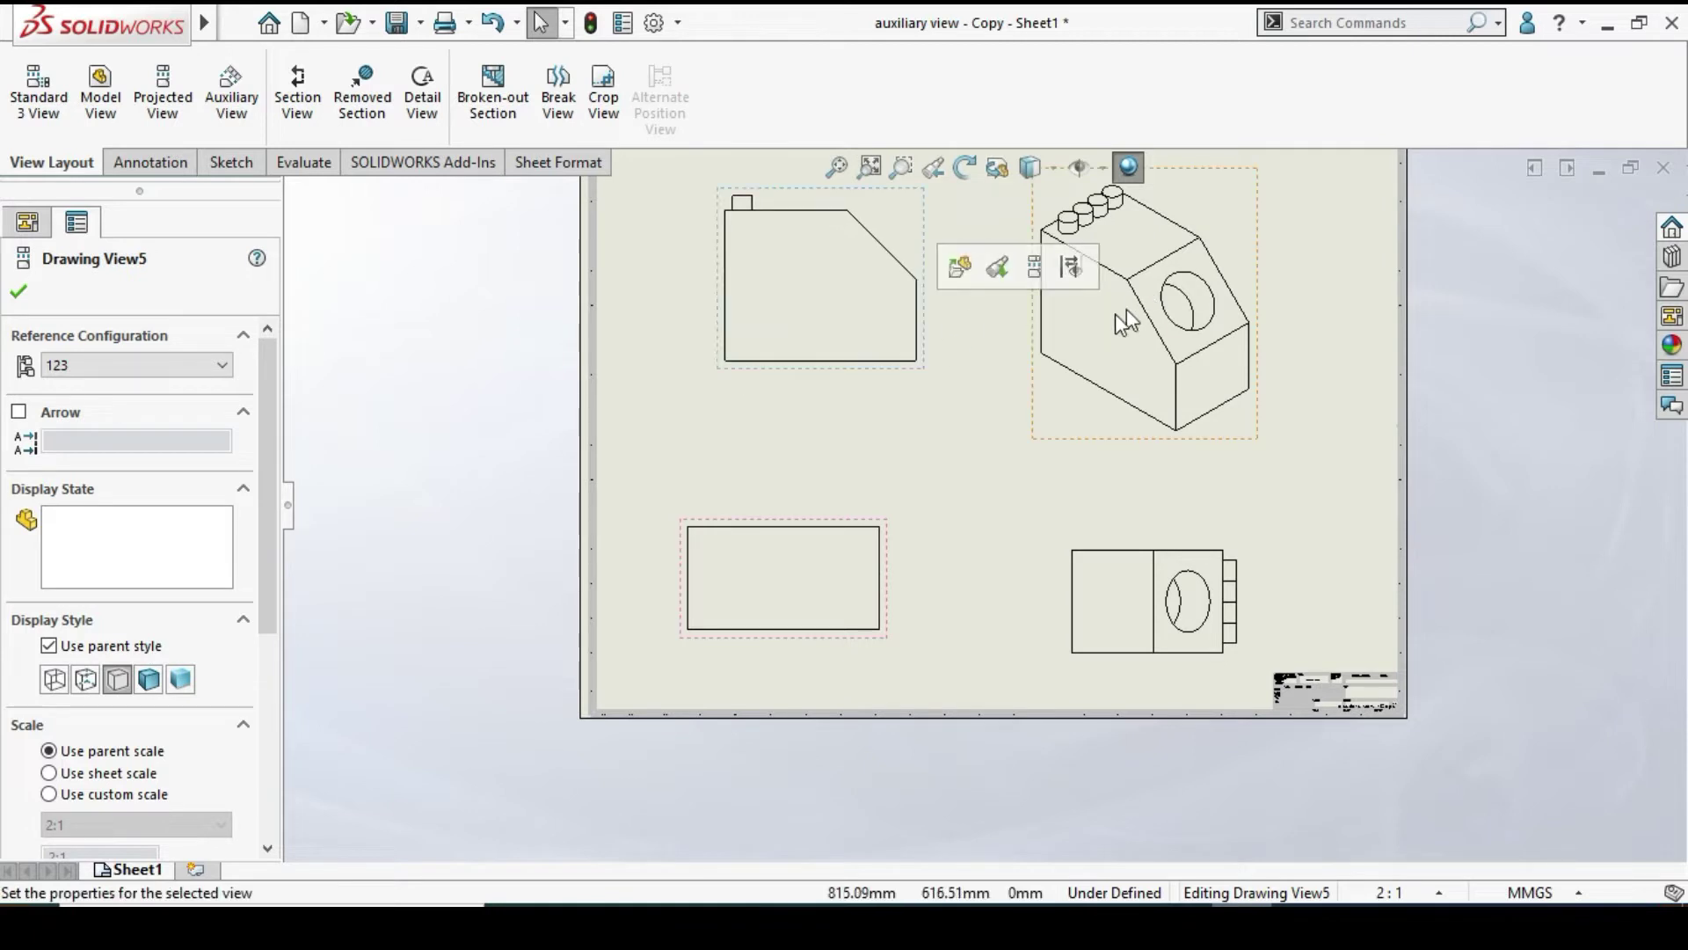
pyautogui.moveTo(1038, 398)
pyautogui.mouseDown()
pyautogui.moveTo(958, 479)
pyautogui.moveTo(1209, 316)
pyautogui.moveTo(1024, 250)
pyautogui.moveTo(1098, 365)
pyautogui.mouseUp()
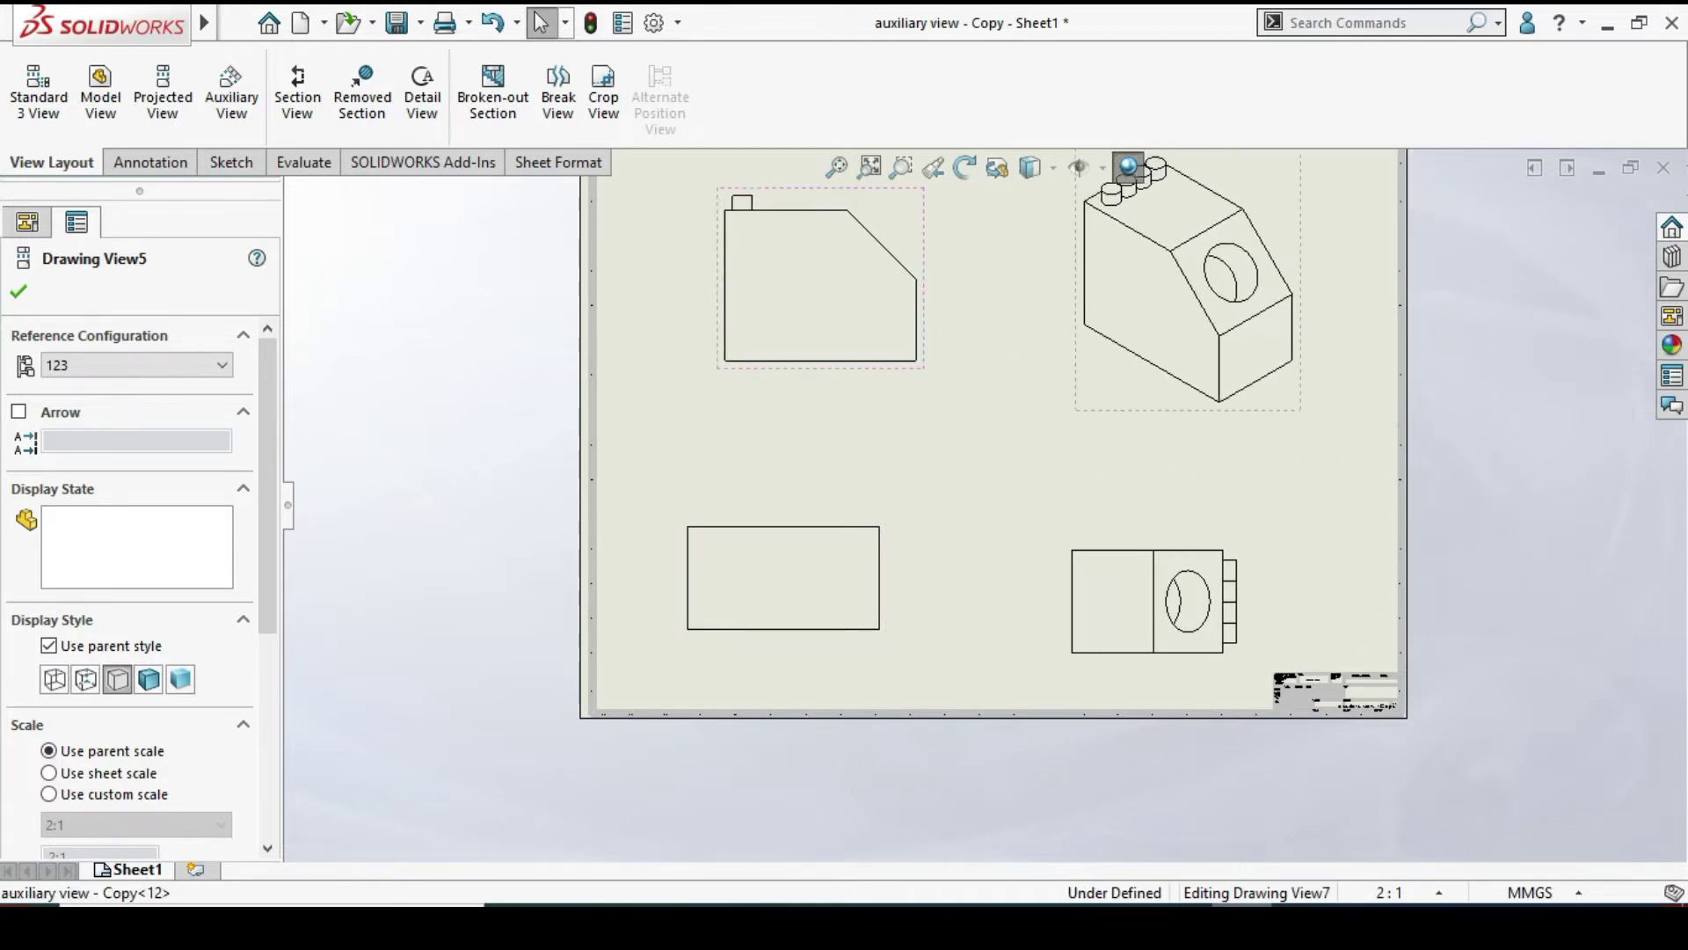
pyautogui.click(942, 441)
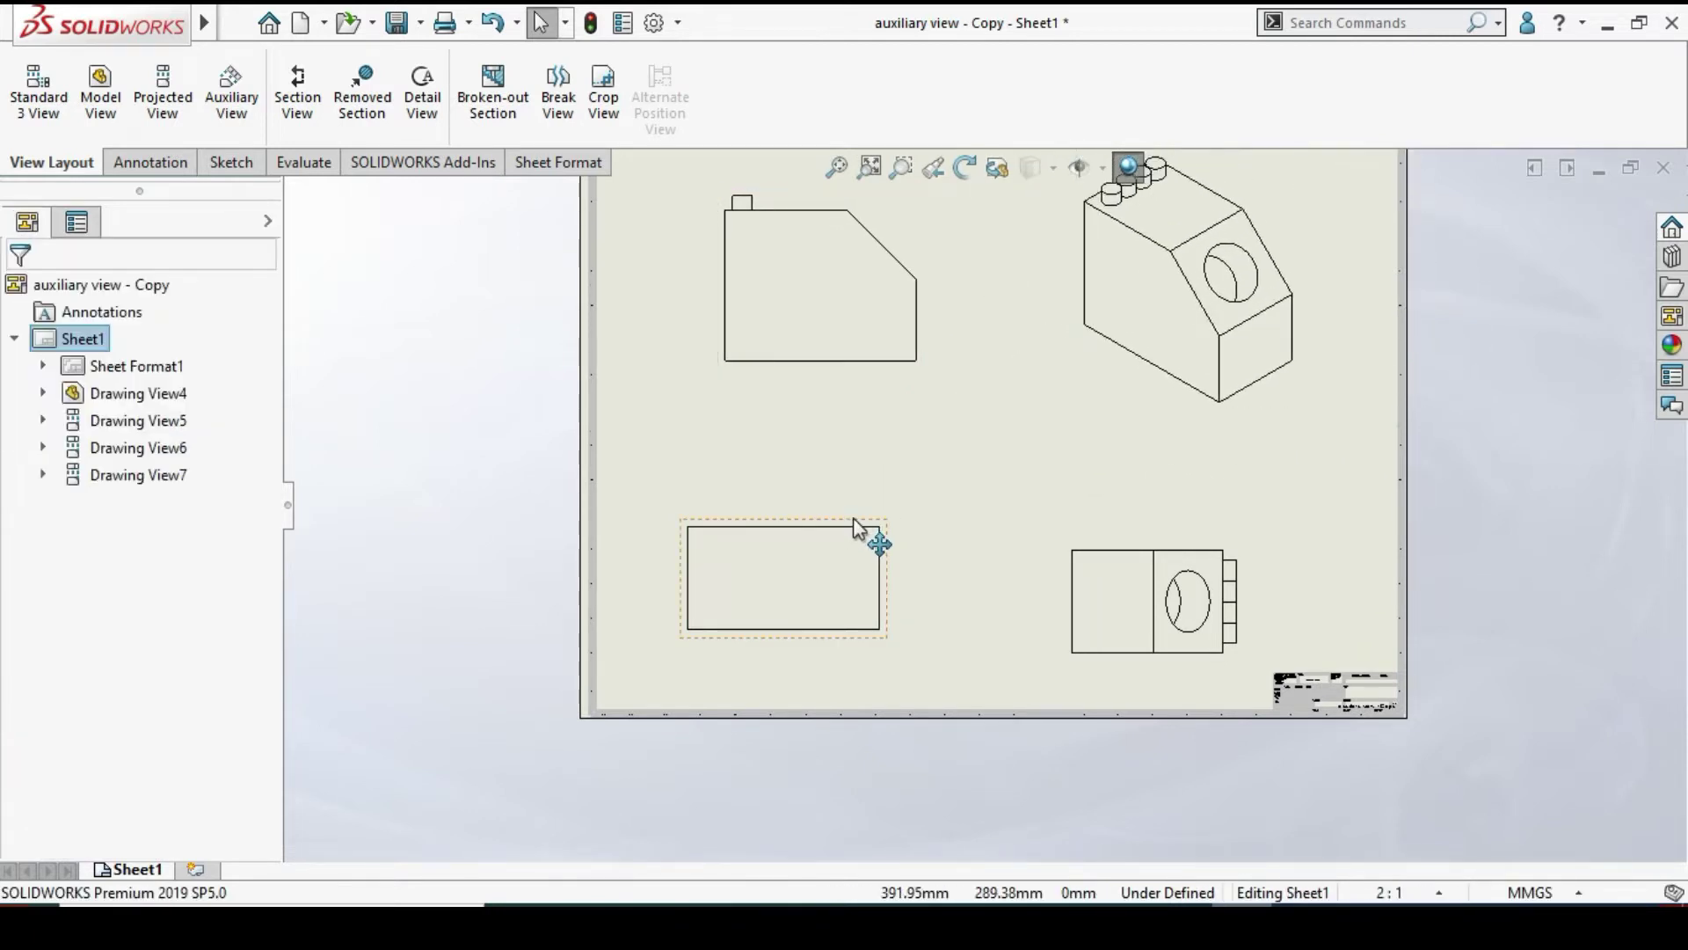
# Align the top-left view vertically by origin above the bottom-left view
pyautogui.click(916, 360)
pyautogui.rightClick(910, 230)
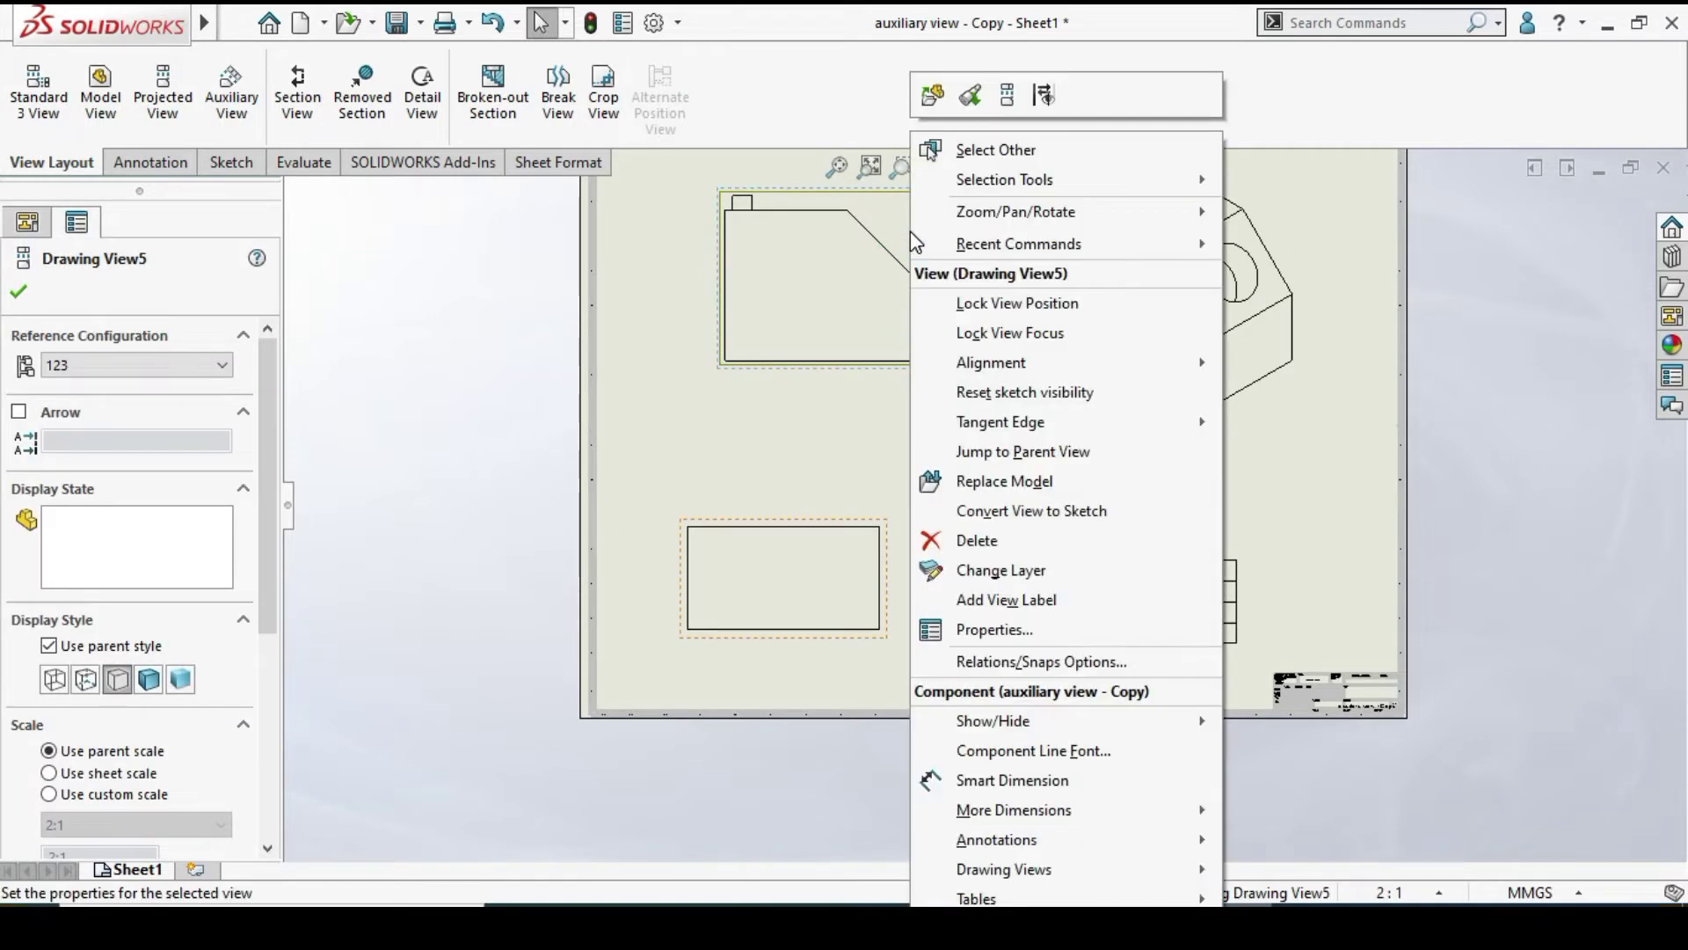
pyautogui.moveTo(1036, 360)
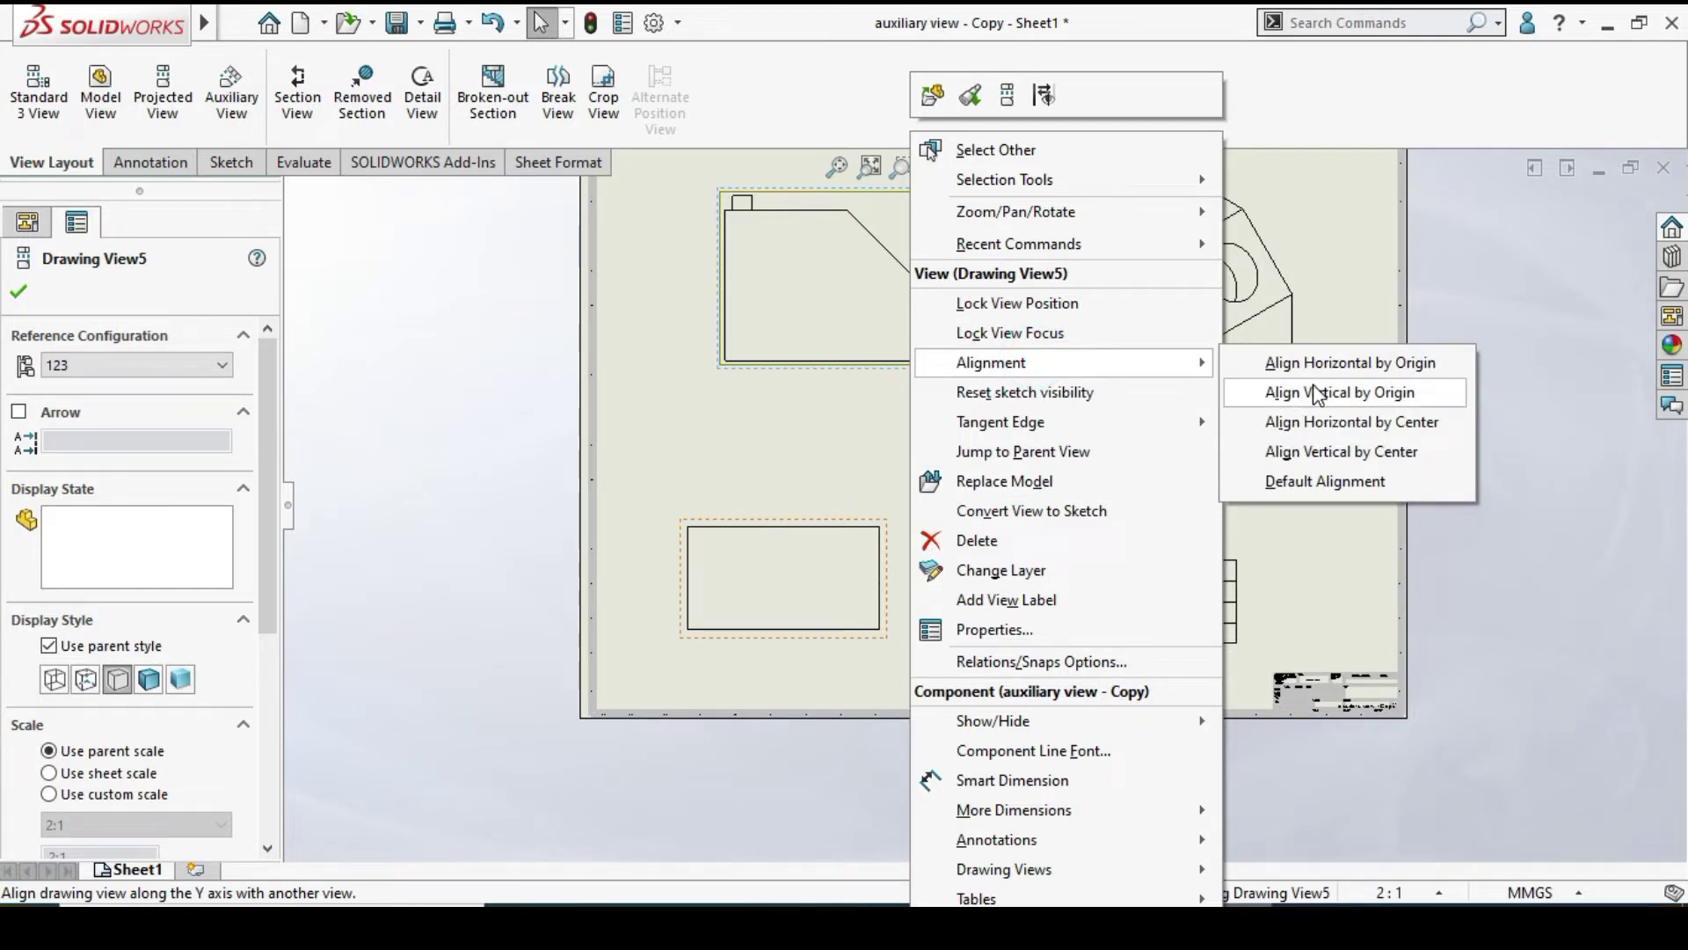
pyautogui.click(1298, 400)
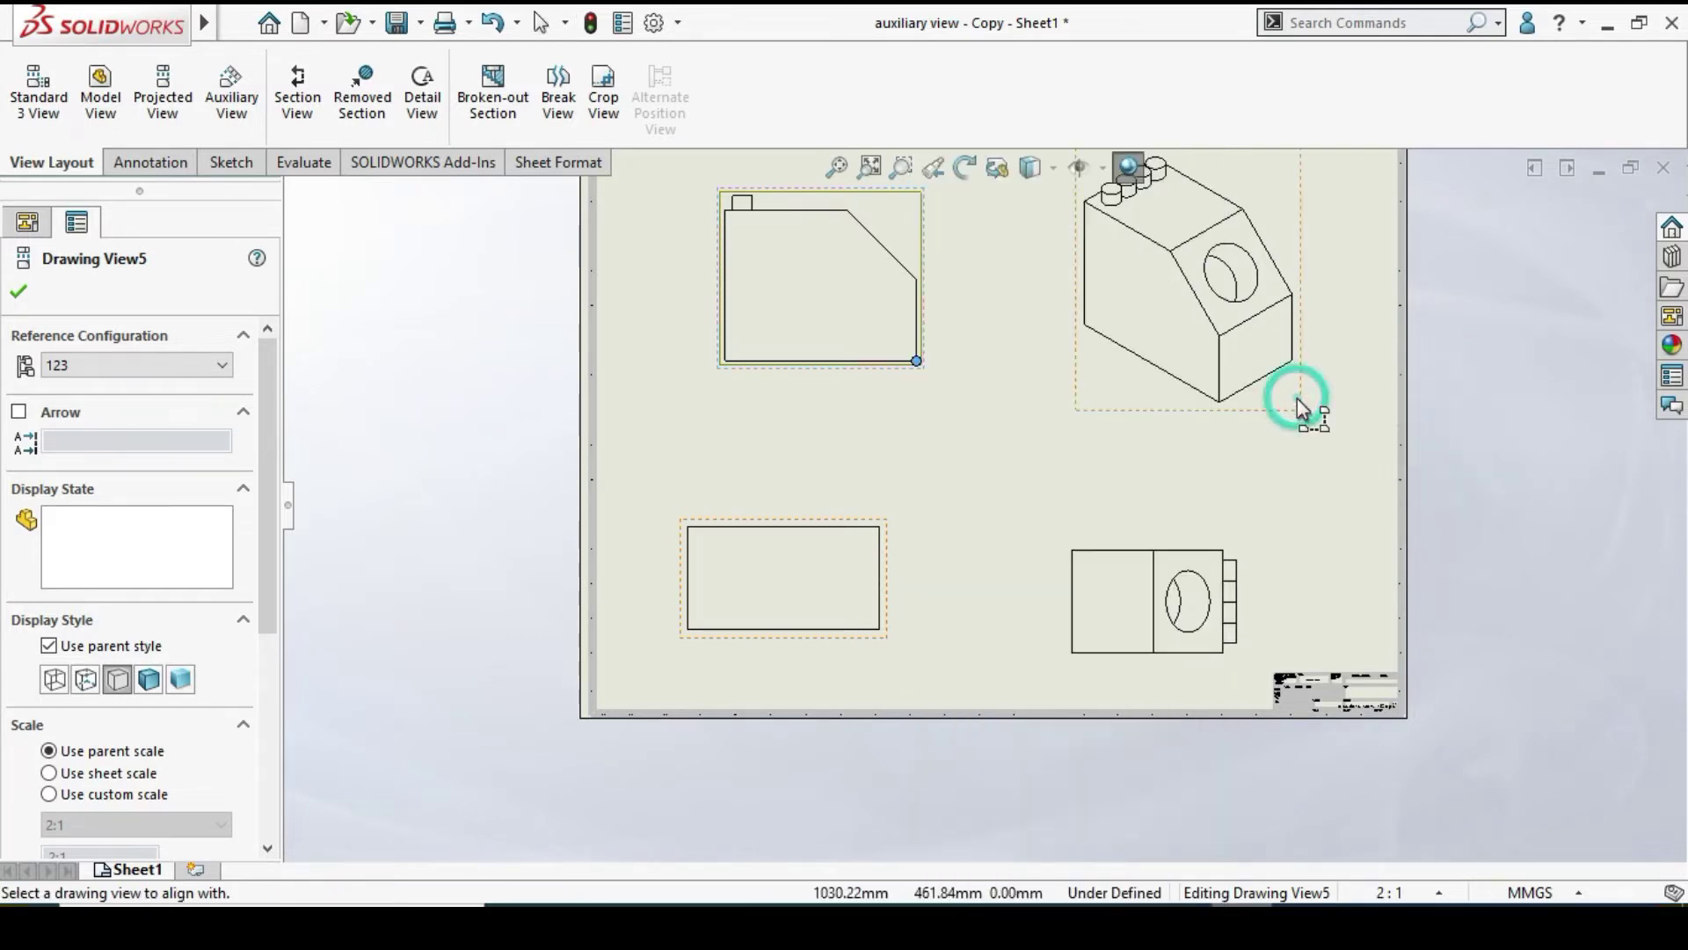
pyautogui.click(840, 521)
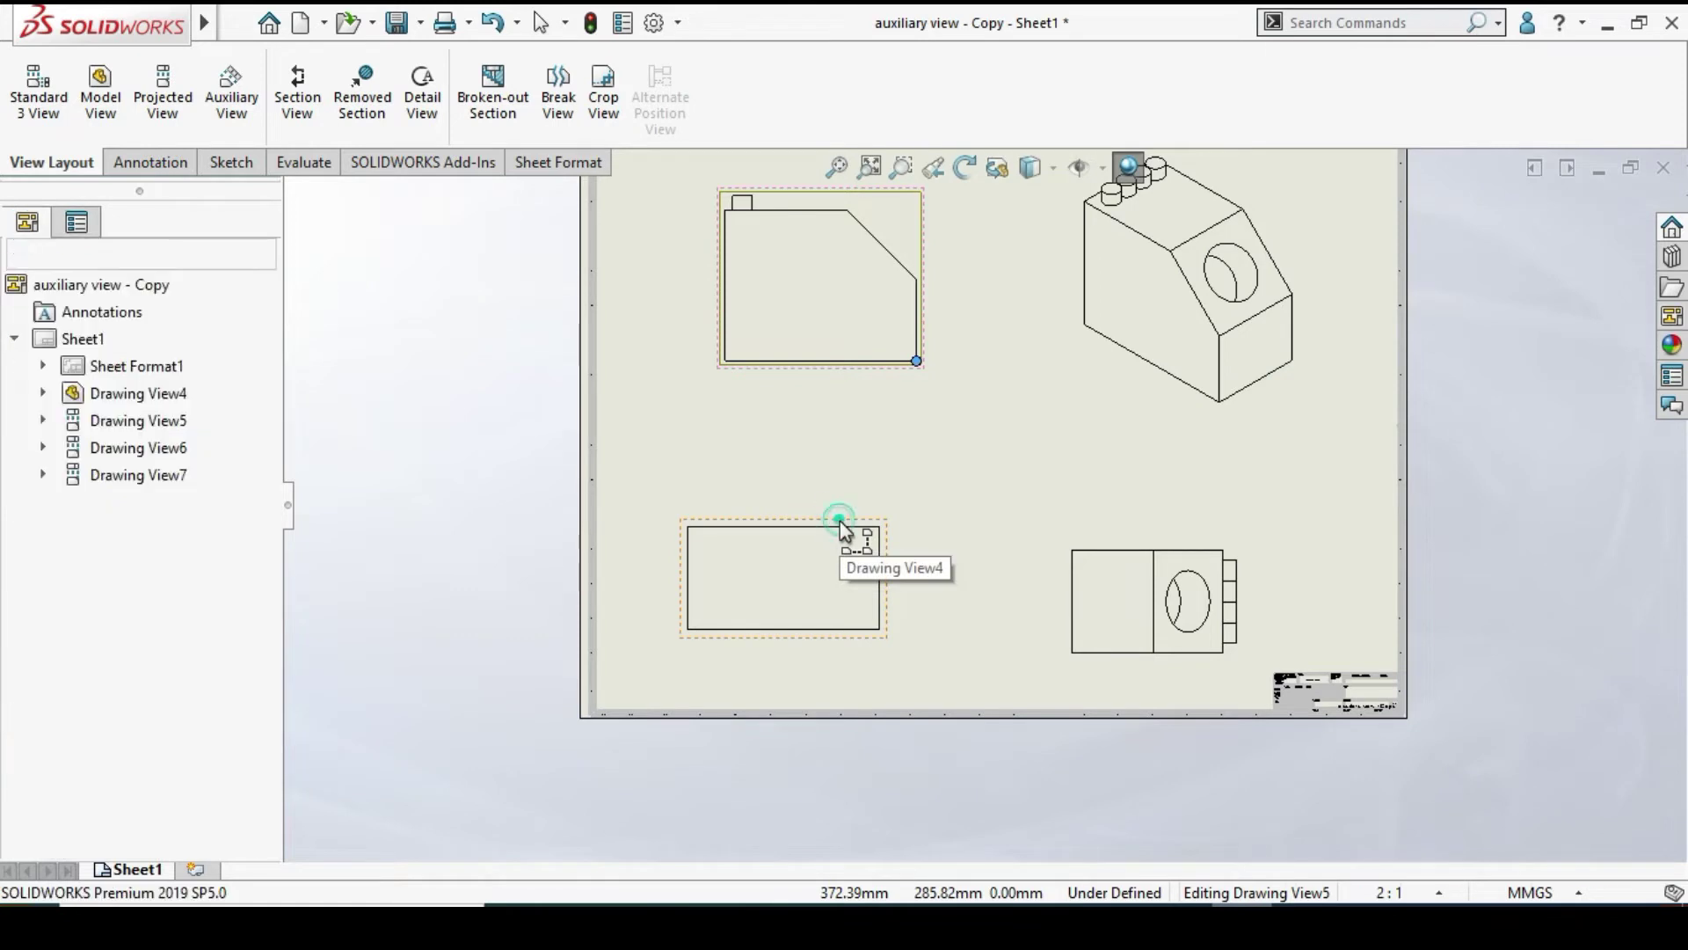
pyautogui.moveTo(809, 525)
pyautogui.mouseDown()
pyautogui.moveTo(987, 565)
pyautogui.moveTo(810, 531)
pyautogui.moveTo(752, 541)
pyautogui.moveTo(833, 543)
pyautogui.moveTo(804, 484)
pyautogui.moveTo(800, 515)
pyautogui.mouseUp()
pyautogui.click(989, 557)
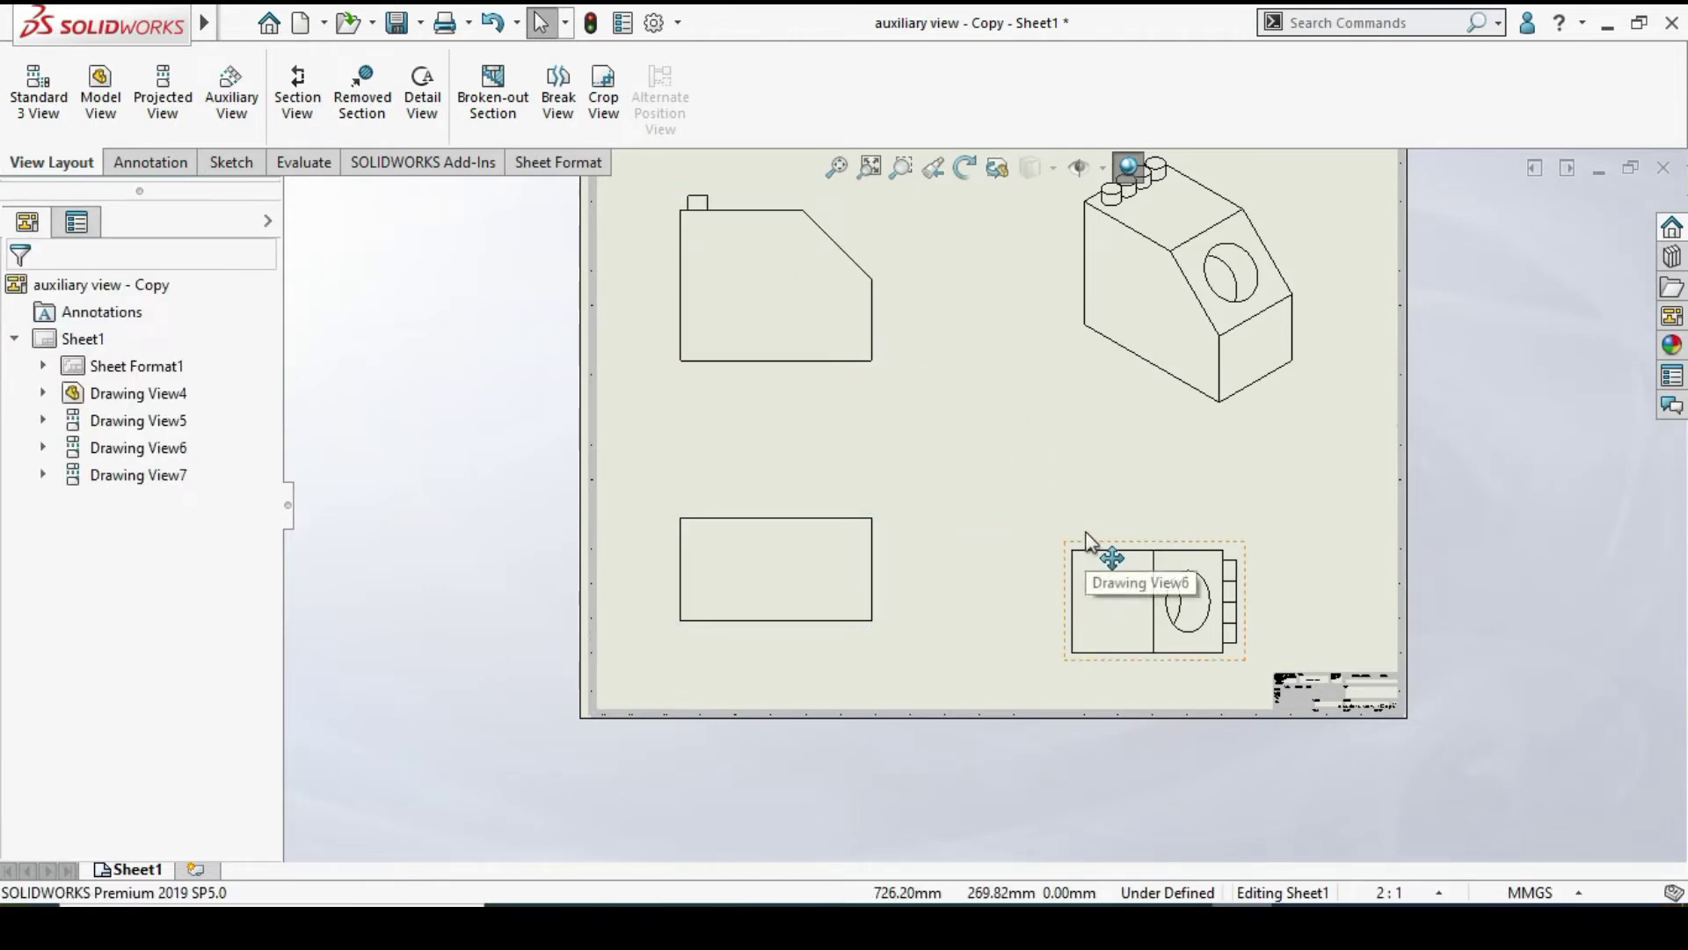
# Align the bottom-right side view horizontally by origin with the bottom-left view
pyautogui.rightClick(1087, 538)
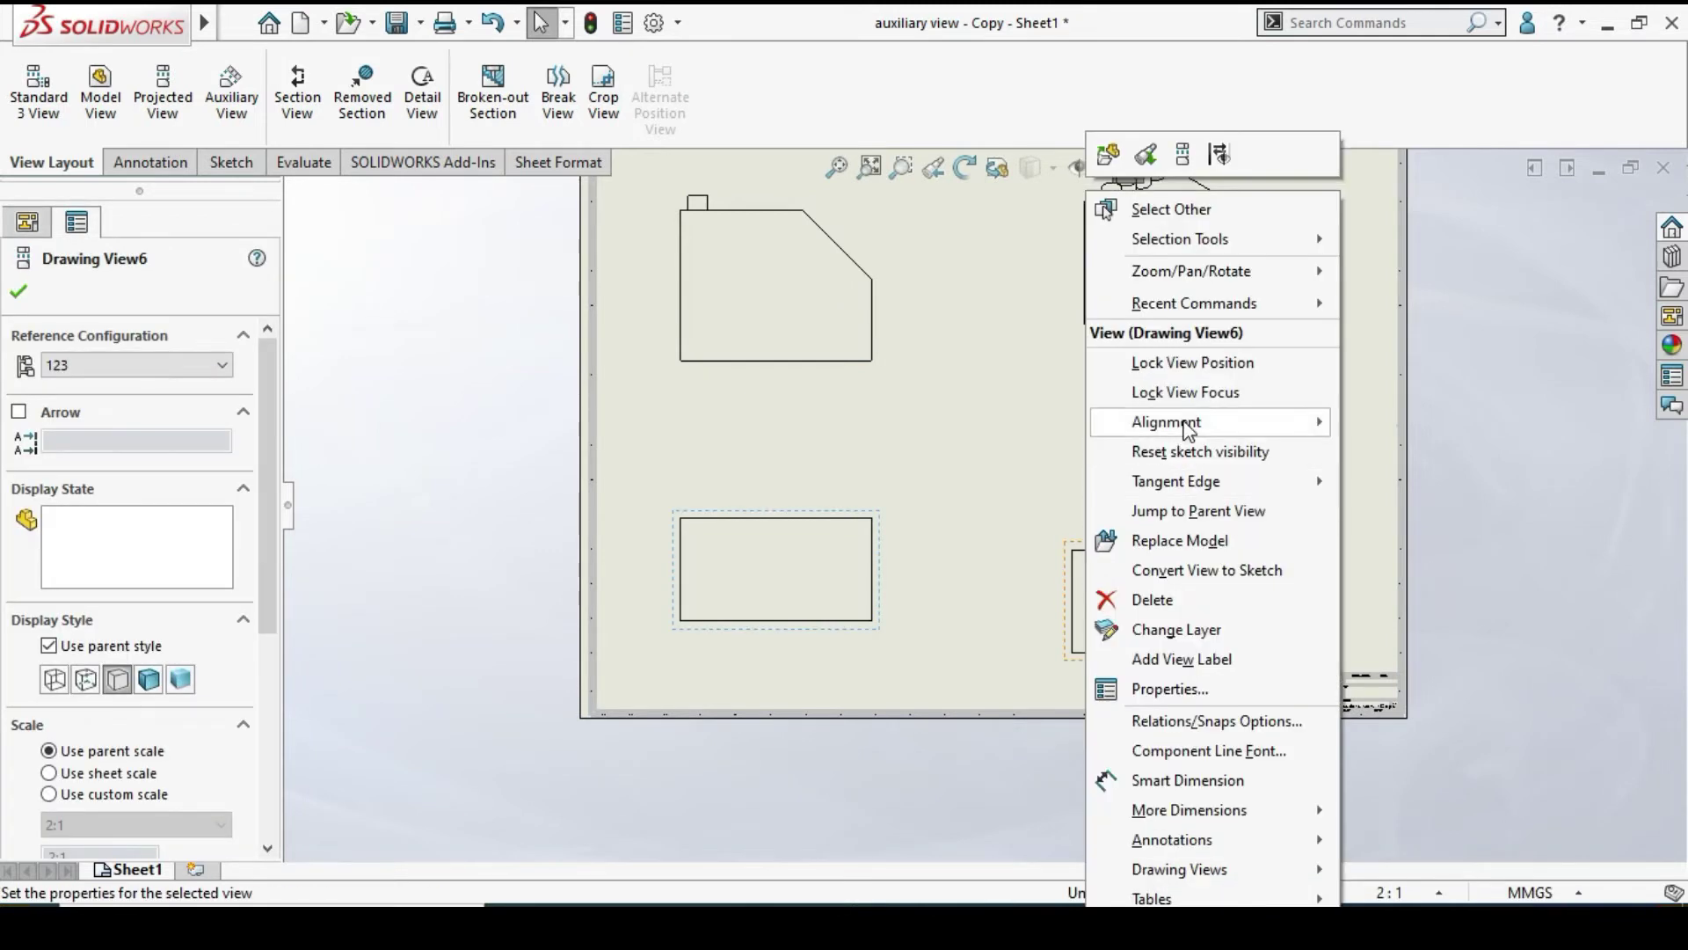
pyautogui.moveTo(1178, 422)
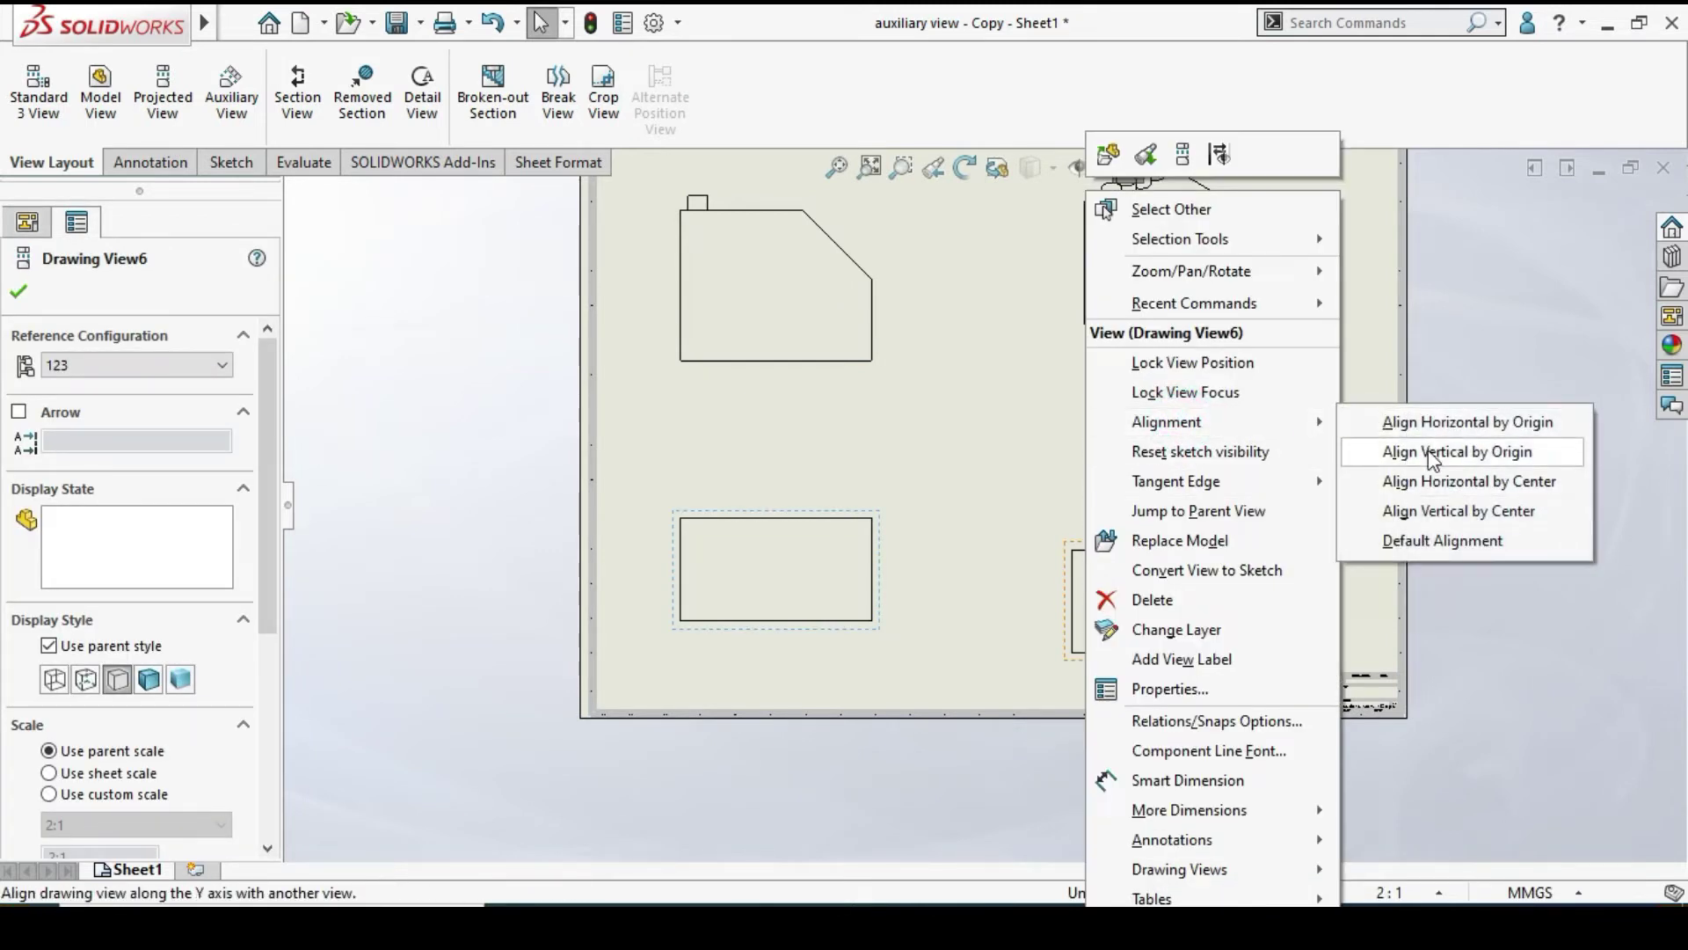
pyautogui.click(1432, 424)
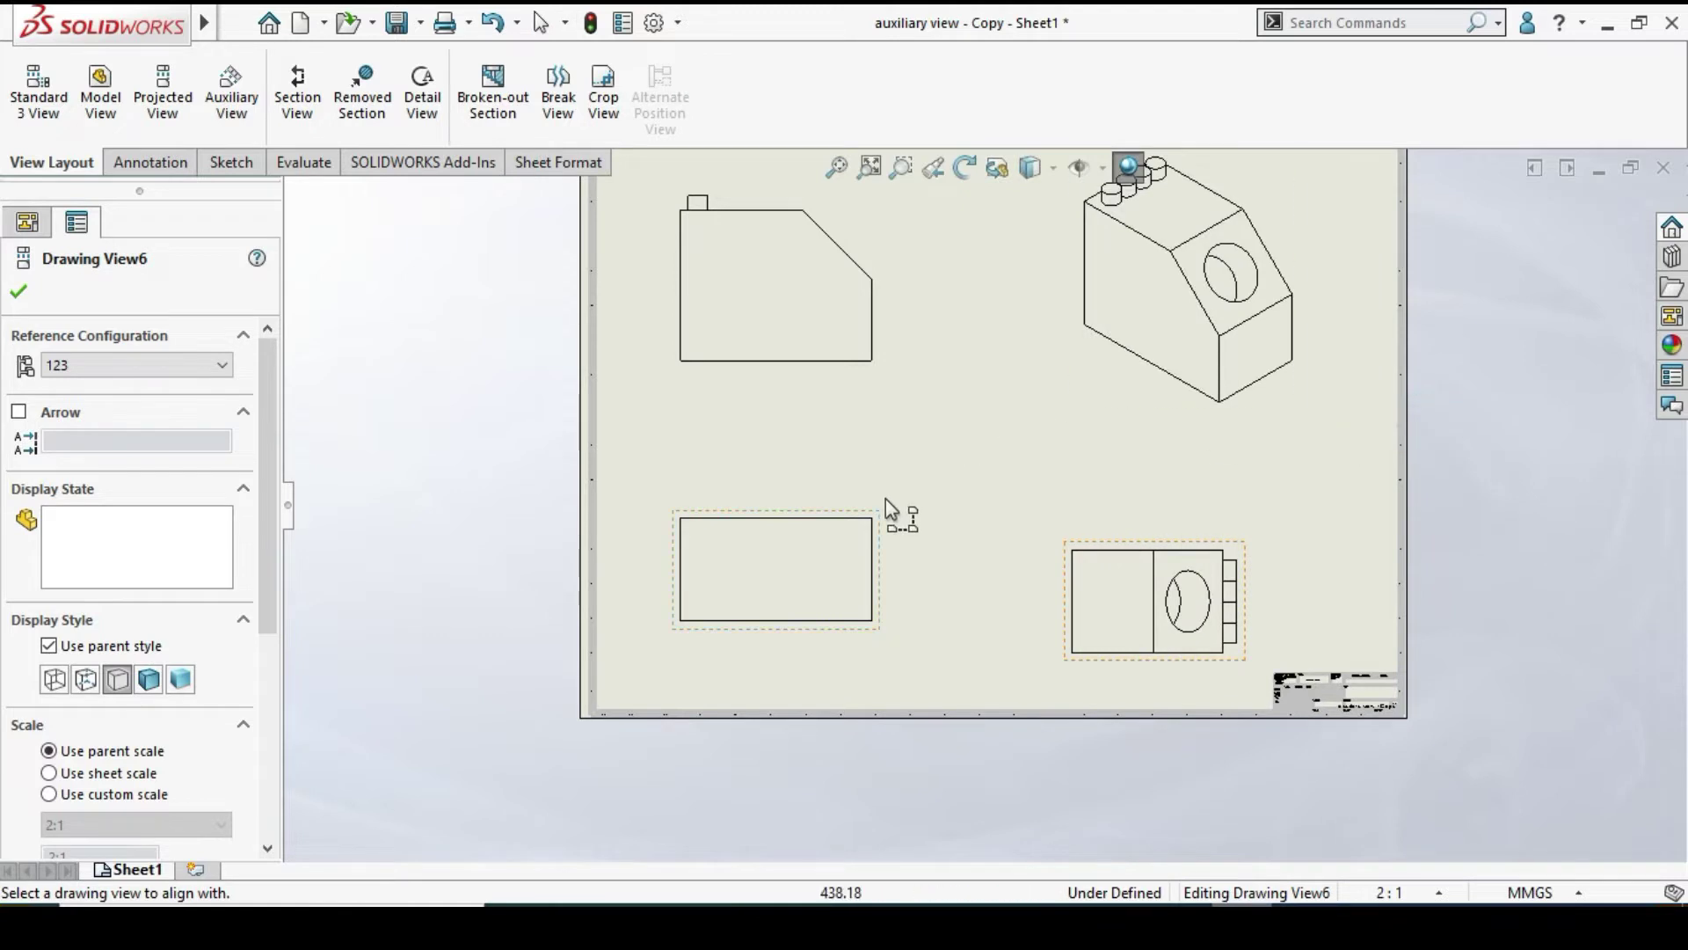
pyautogui.click(876, 519)
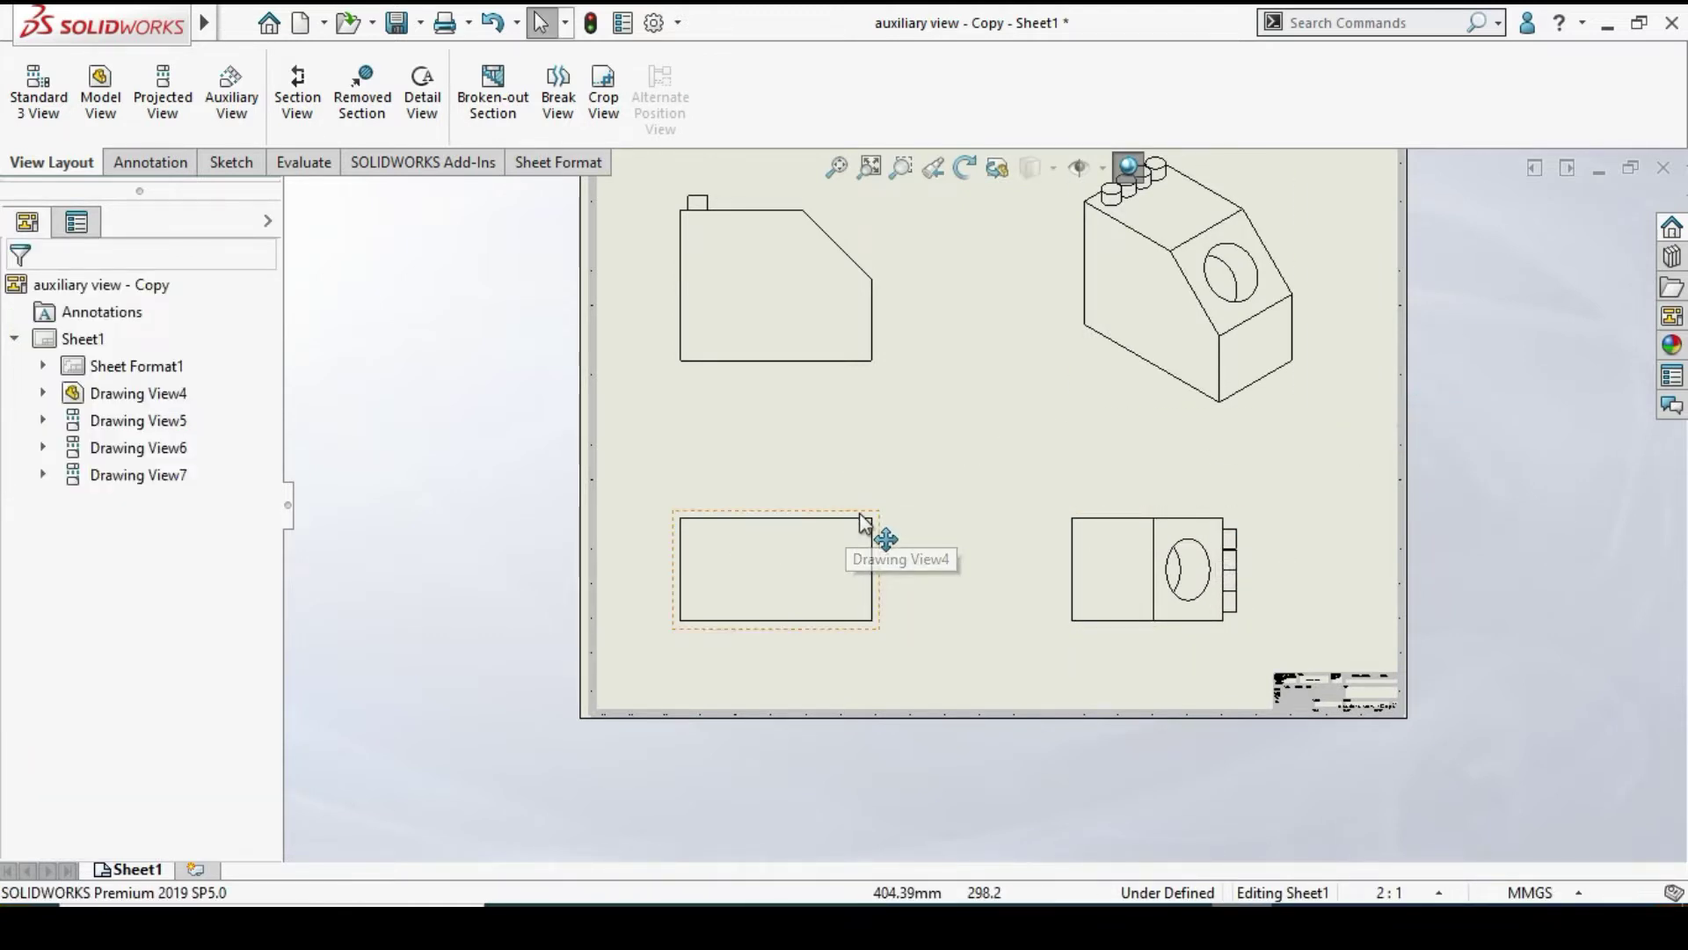
pyautogui.moveTo(862, 522)
pyautogui.mouseDown()
pyautogui.moveTo(844, 584)
pyautogui.moveTo(817, 483)
pyautogui.moveTo(826, 554)
pyautogui.moveTo(825, 535)
pyautogui.mouseUp()
pyautogui.click(1185, 460)
pyautogui.scroll(3, 1140, 439)
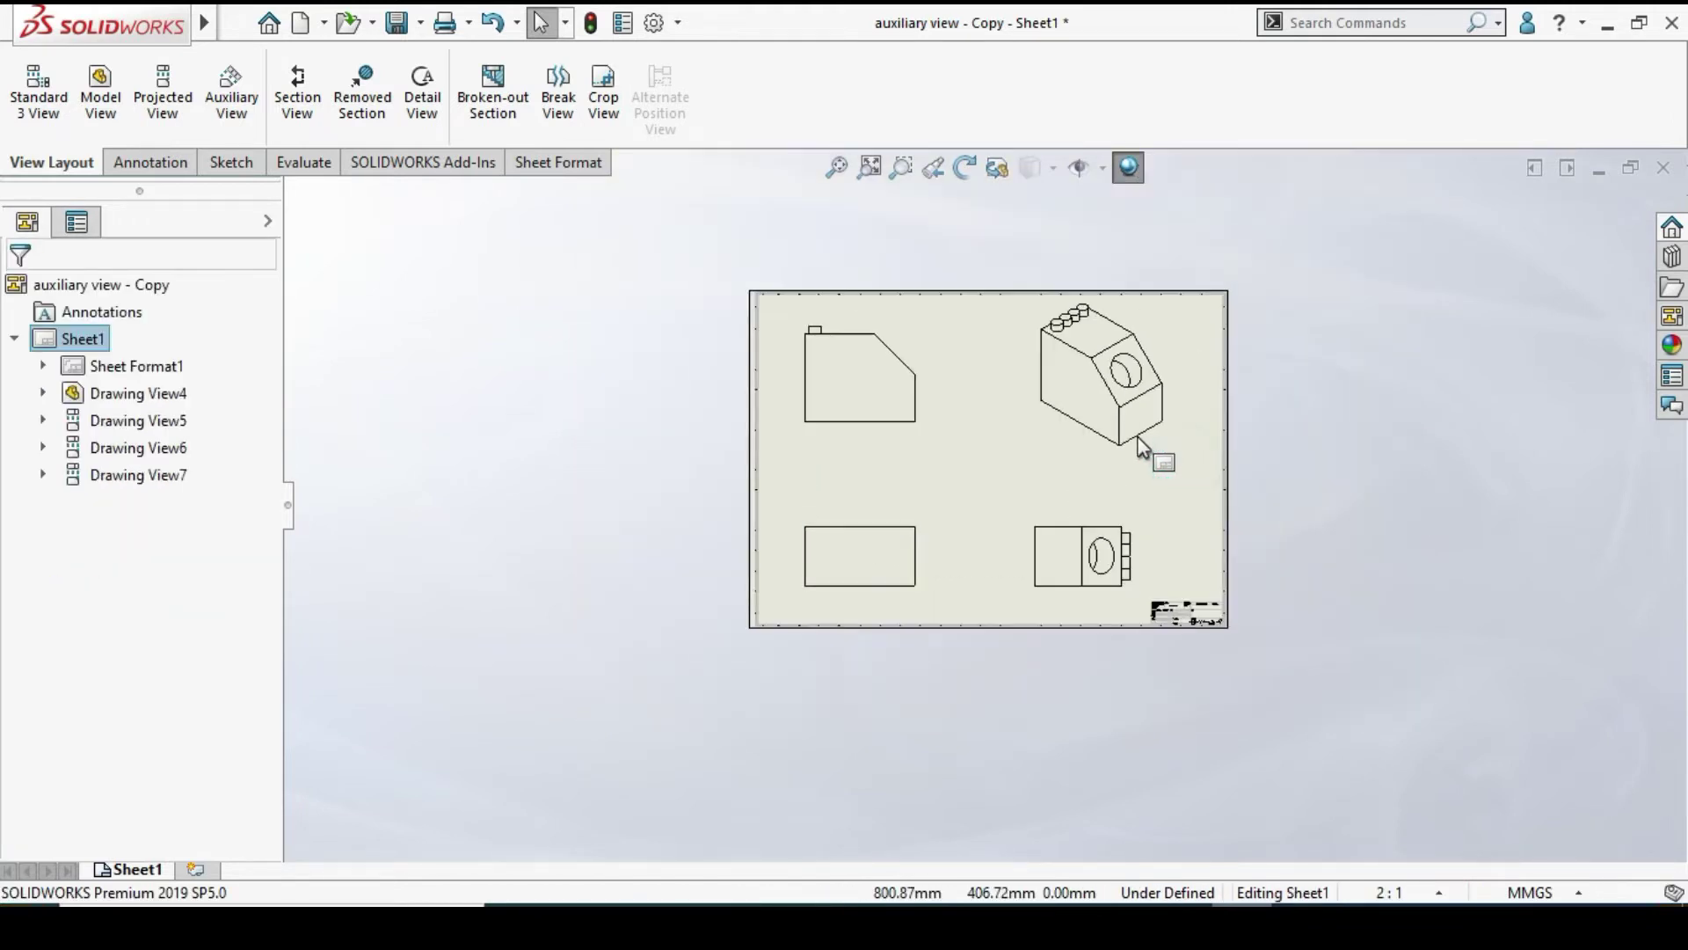
pyautogui.scroll(-2, 1091, 439)
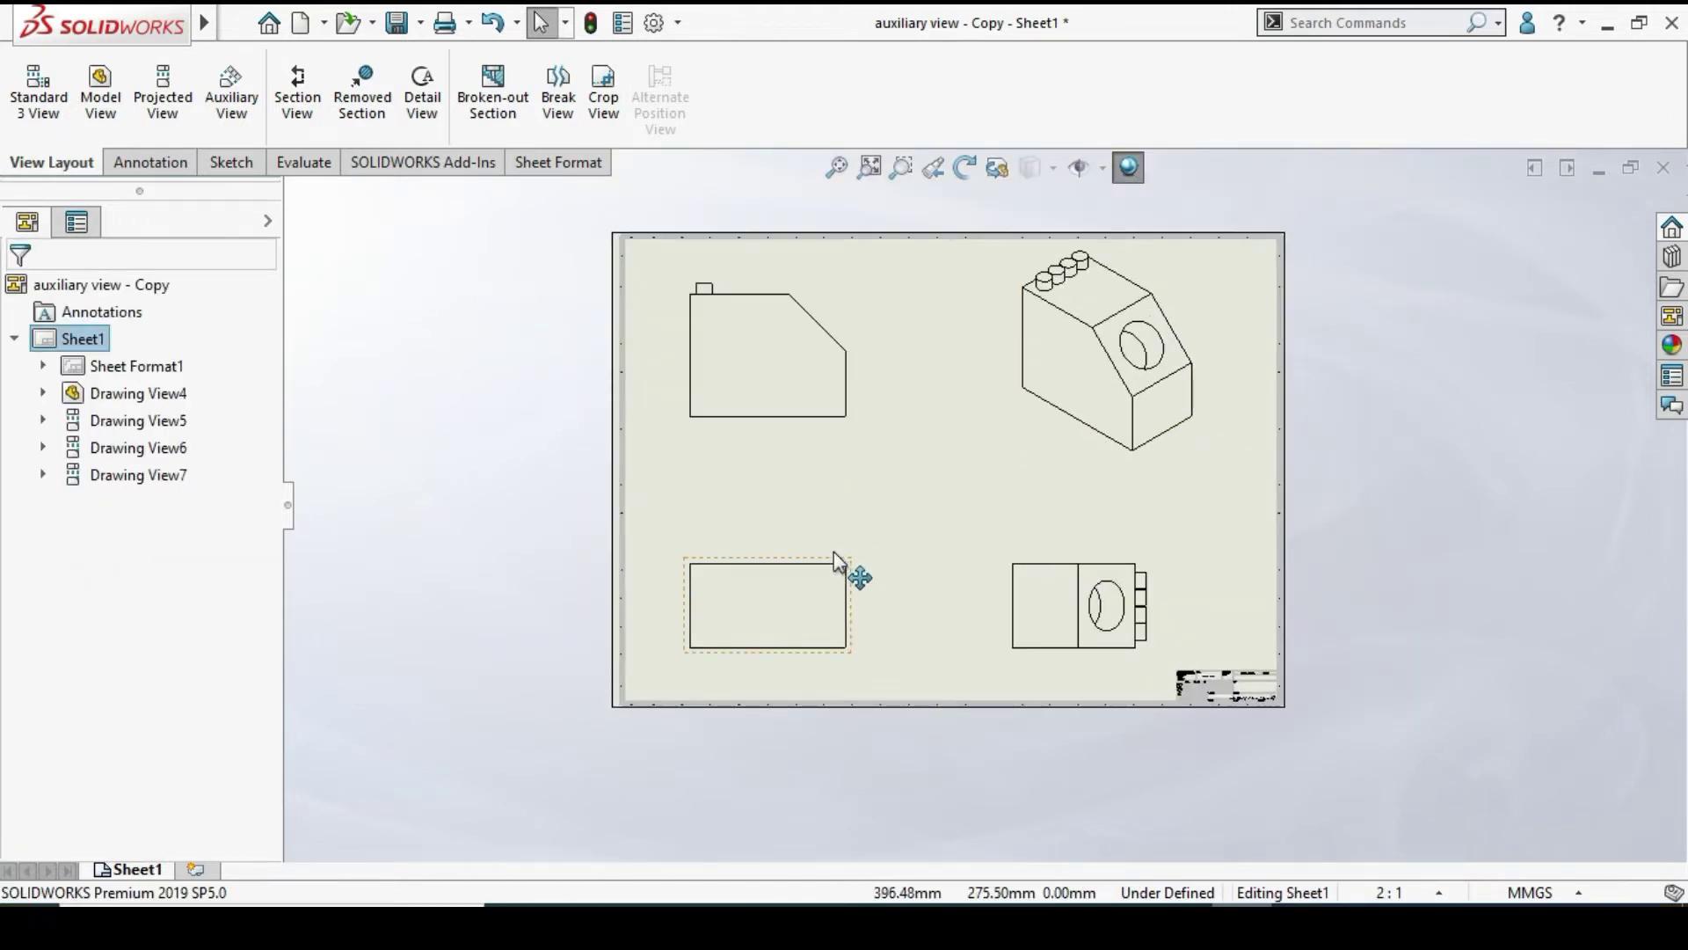
pyautogui.moveTo(834, 551); pyautogui.dragTo(837, 547)
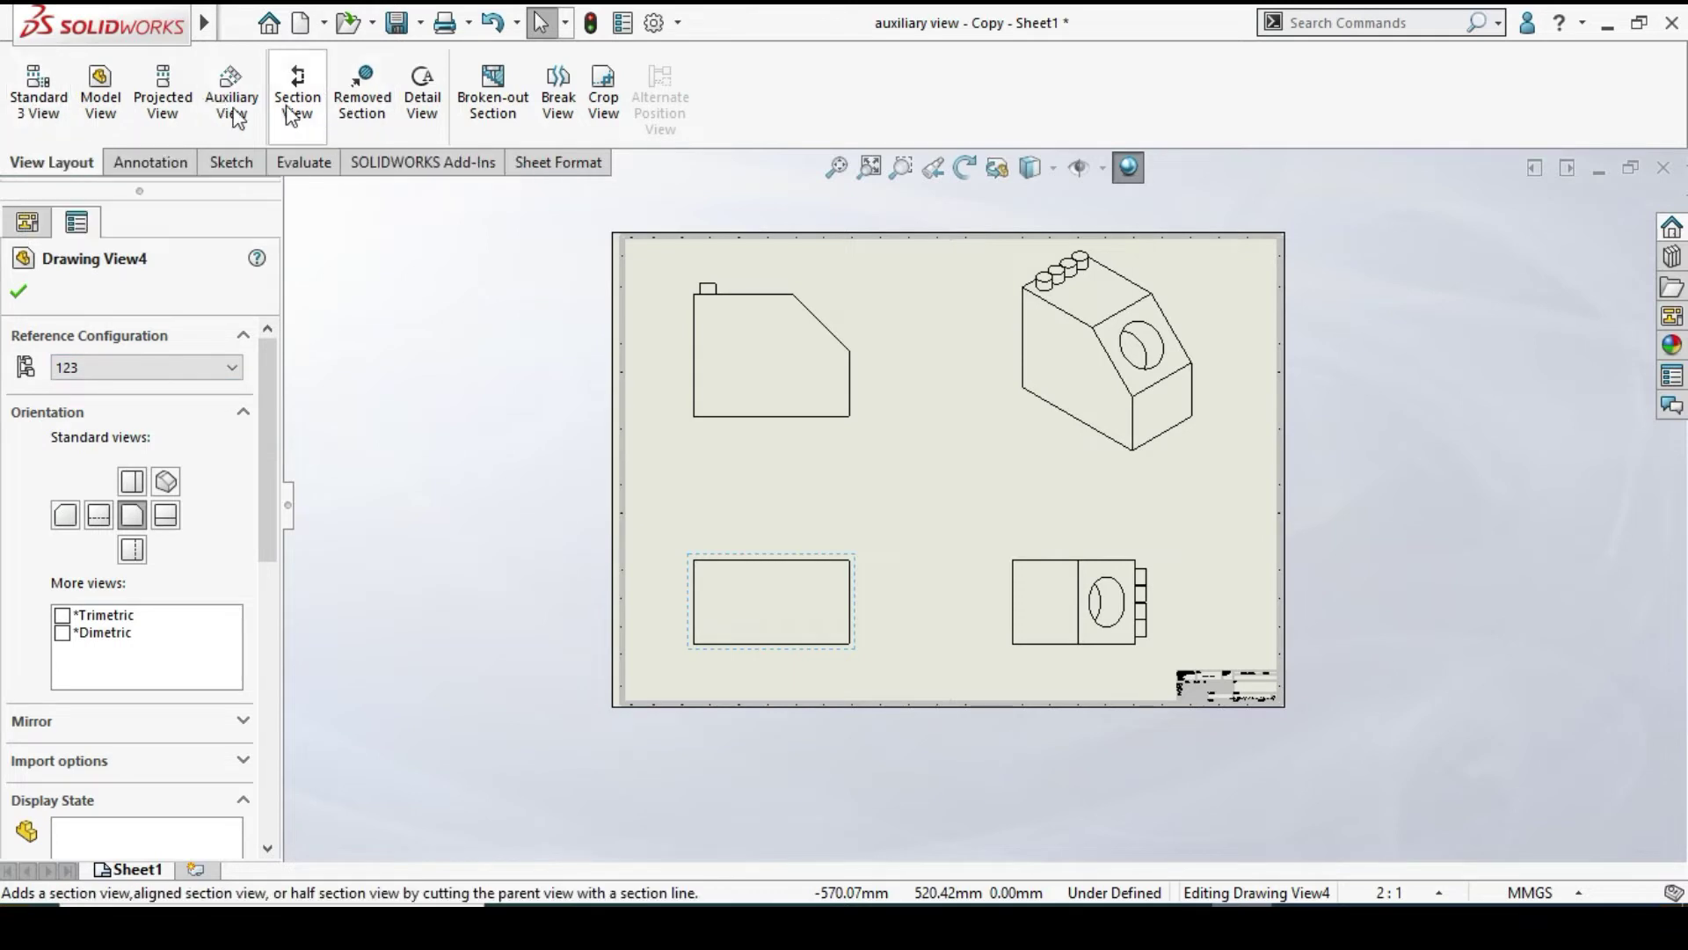
# Set the isometric Drawing View7 display style to Shaded With Edges
pyautogui.moveTo(271, 418); pyautogui.dragTo(267, 563)
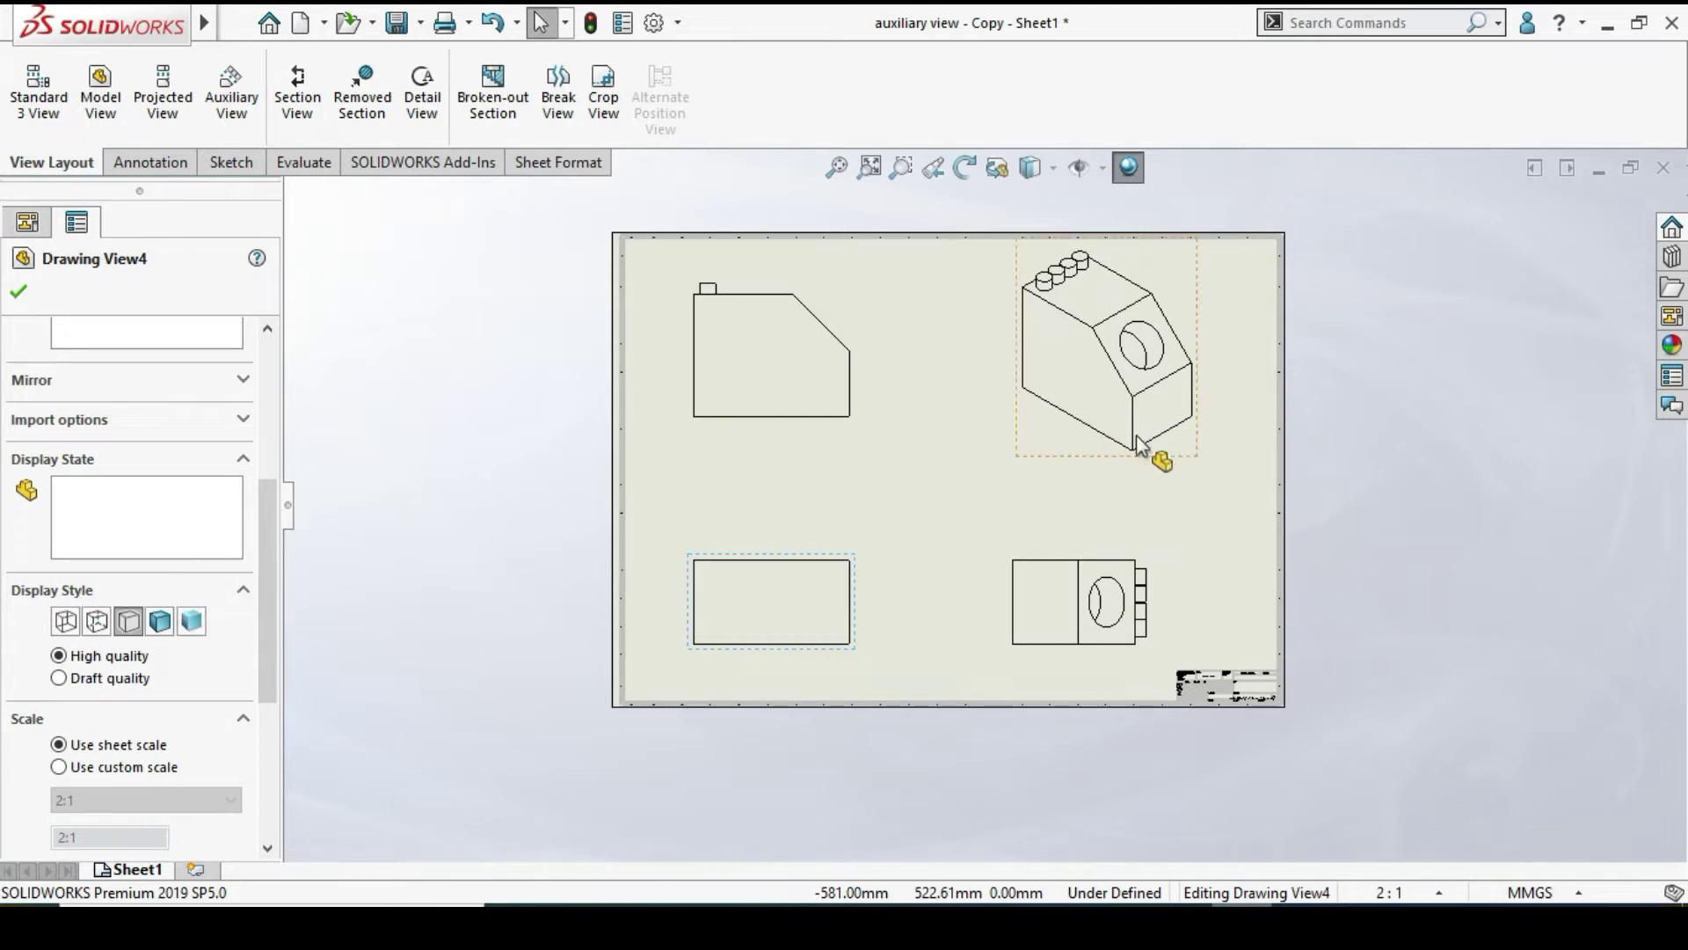
pyautogui.click(1086, 475)
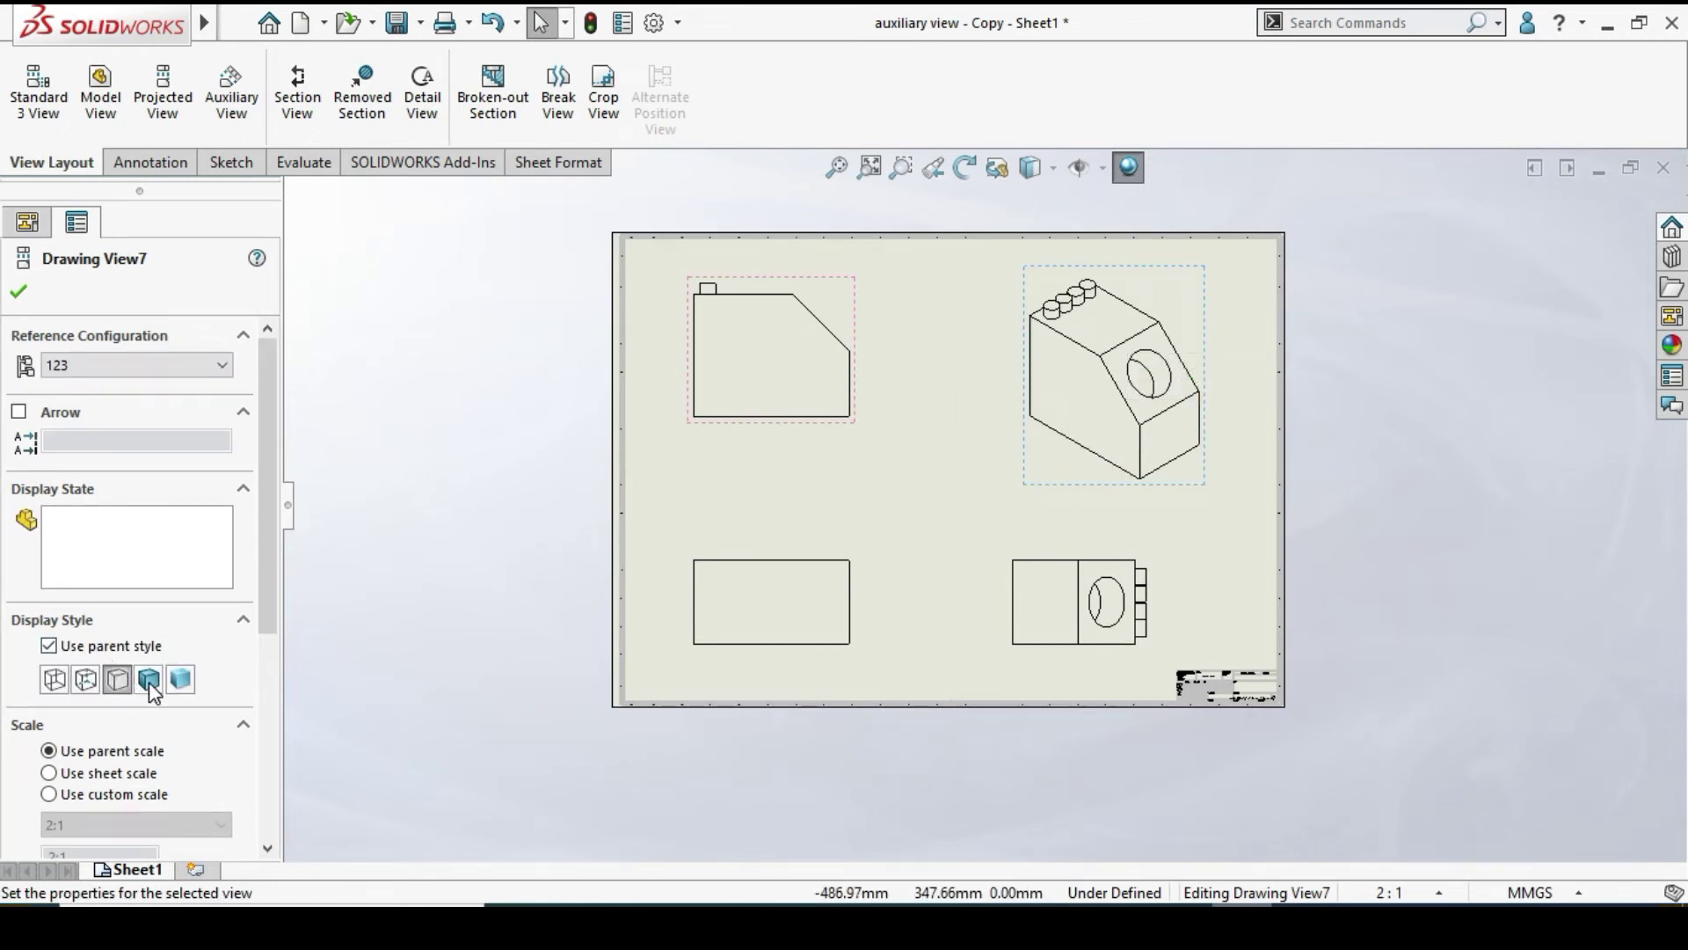
pyautogui.click(150, 680)
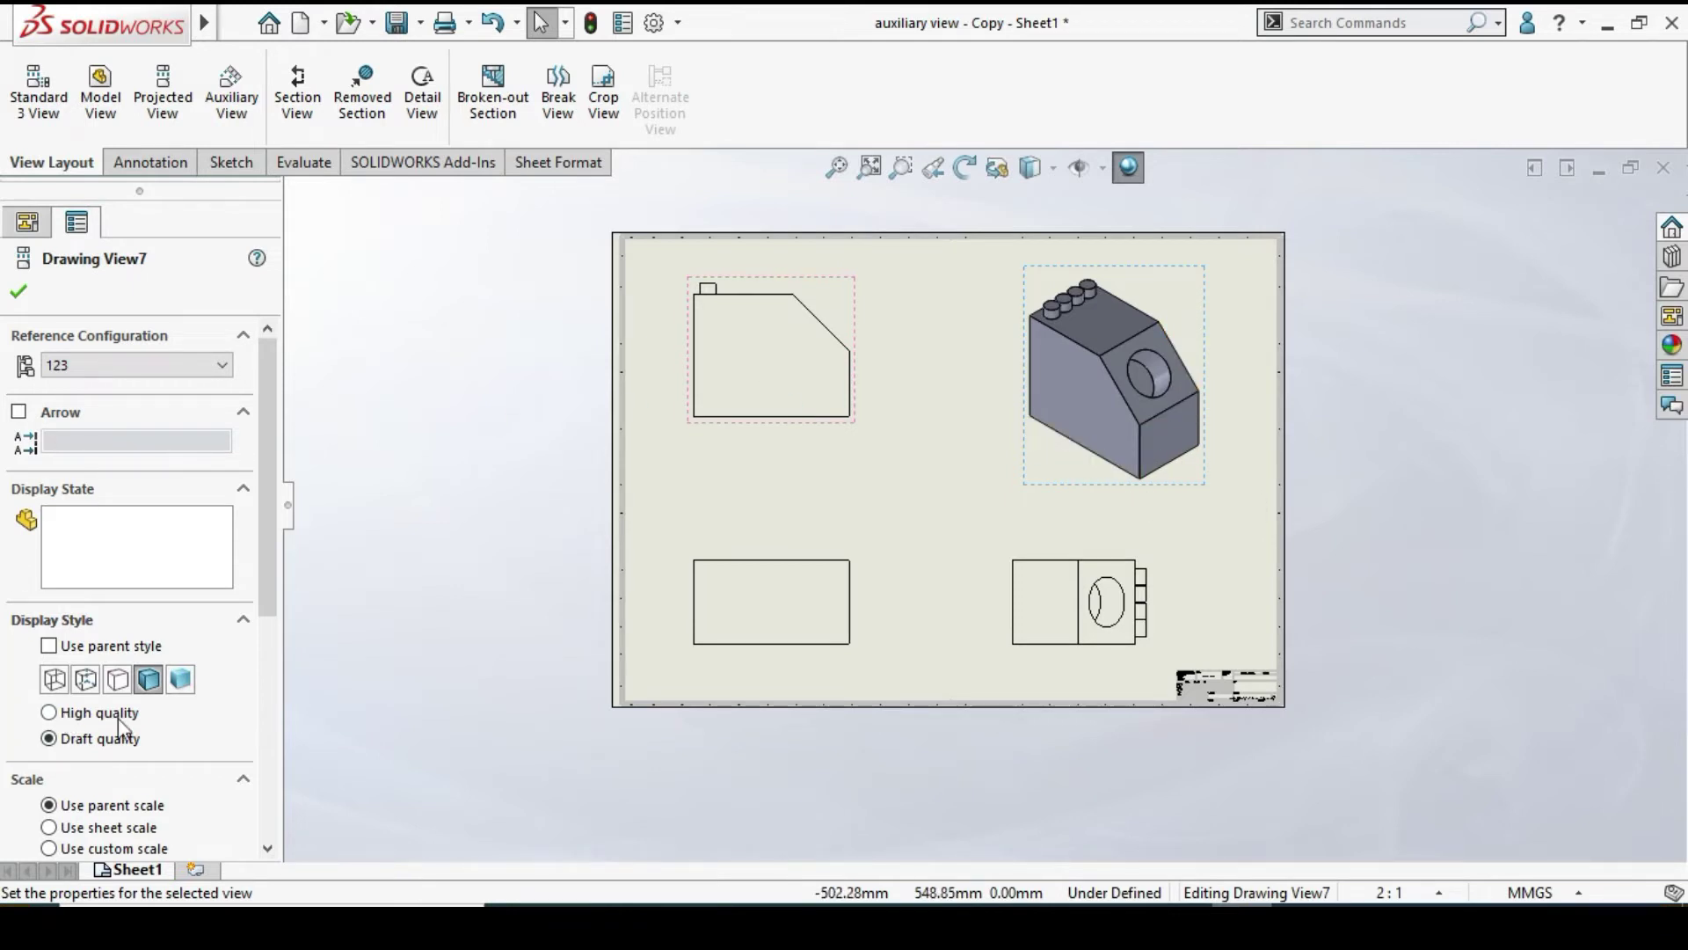
pyautogui.moveTo(267, 501); pyautogui.dragTo(267, 610)
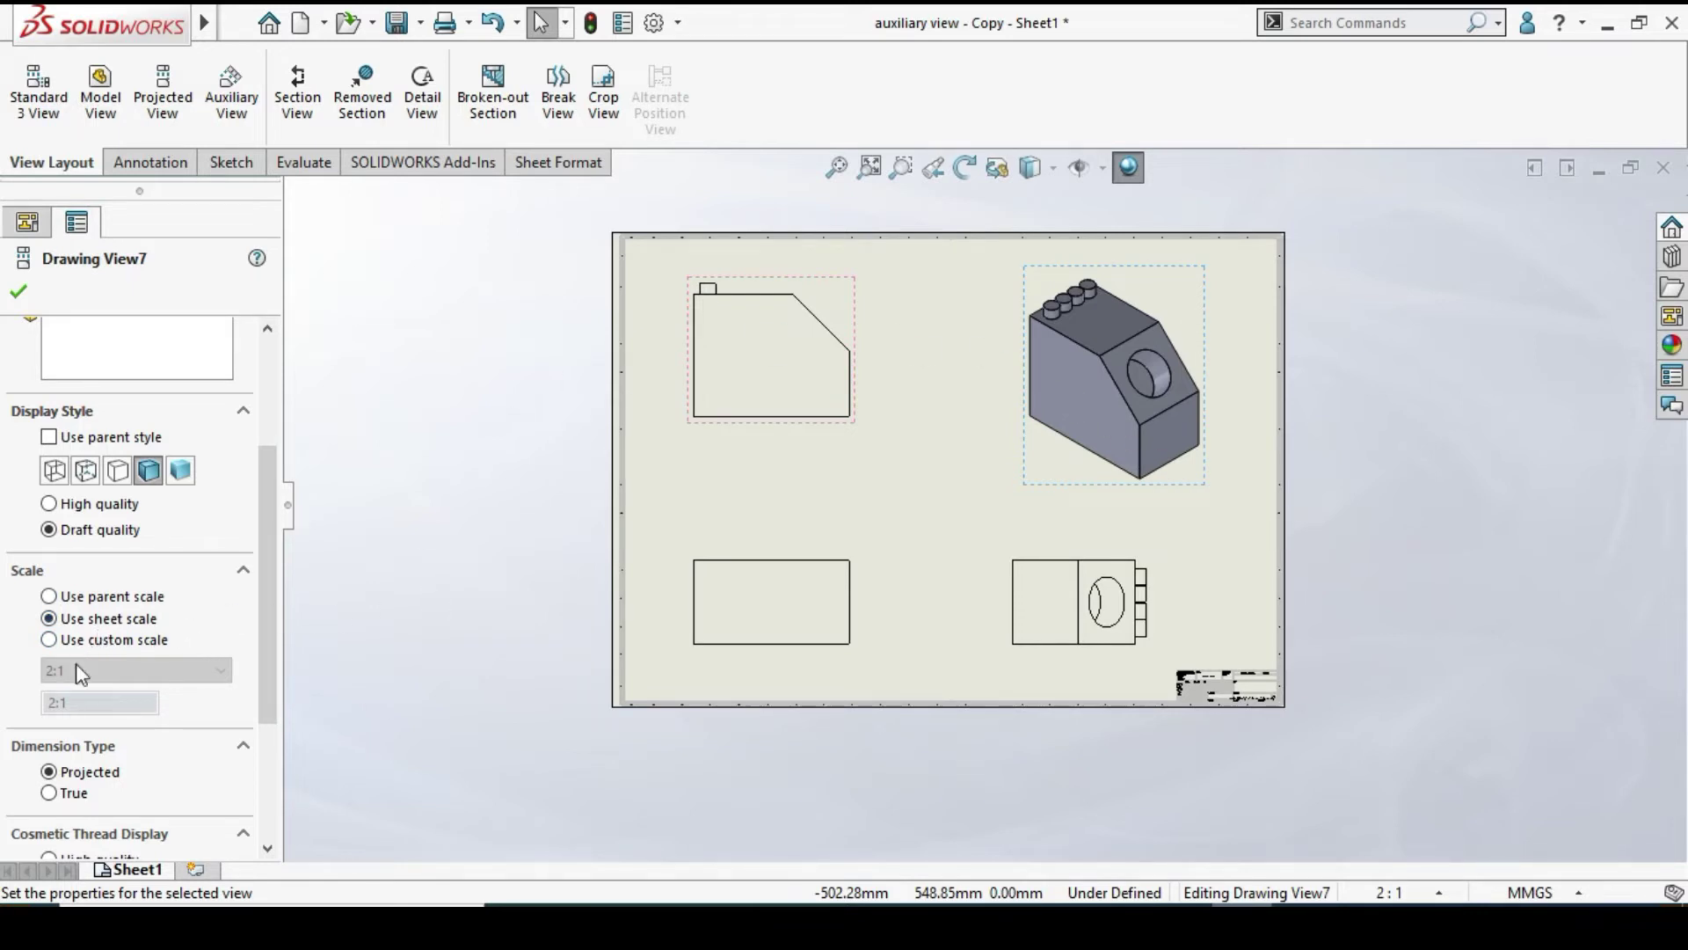
# Give Drawing View7 a custom scale, trying several ratios before settling on 2:1
pyautogui.click(70, 641)
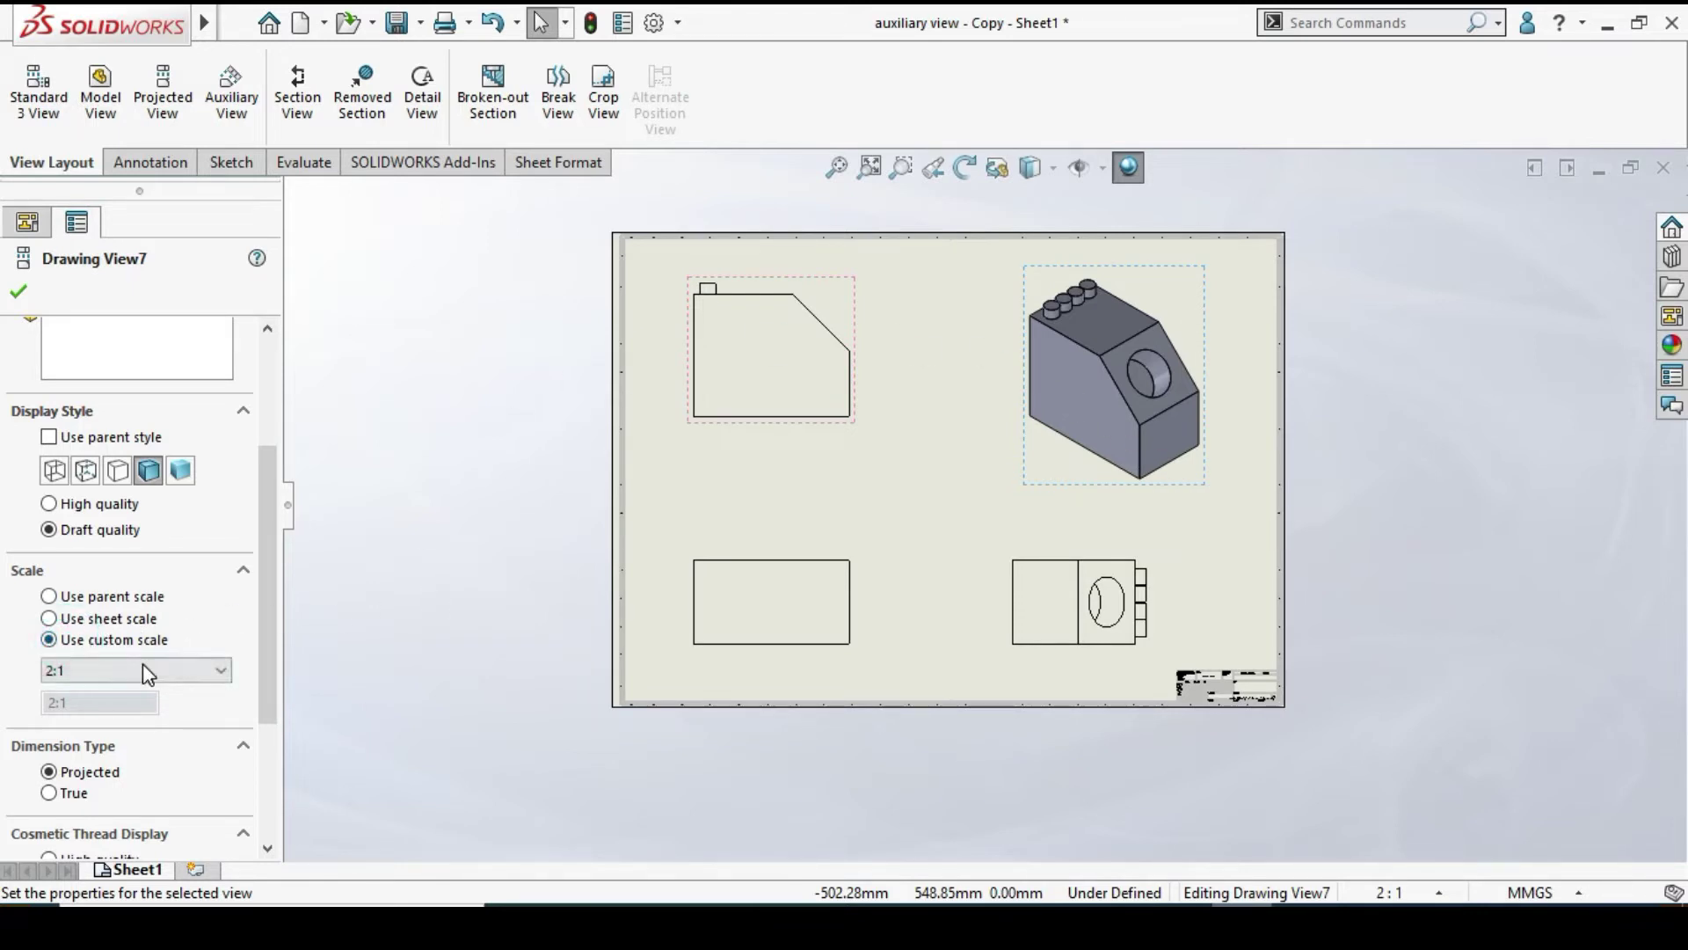
pyautogui.click(142, 670)
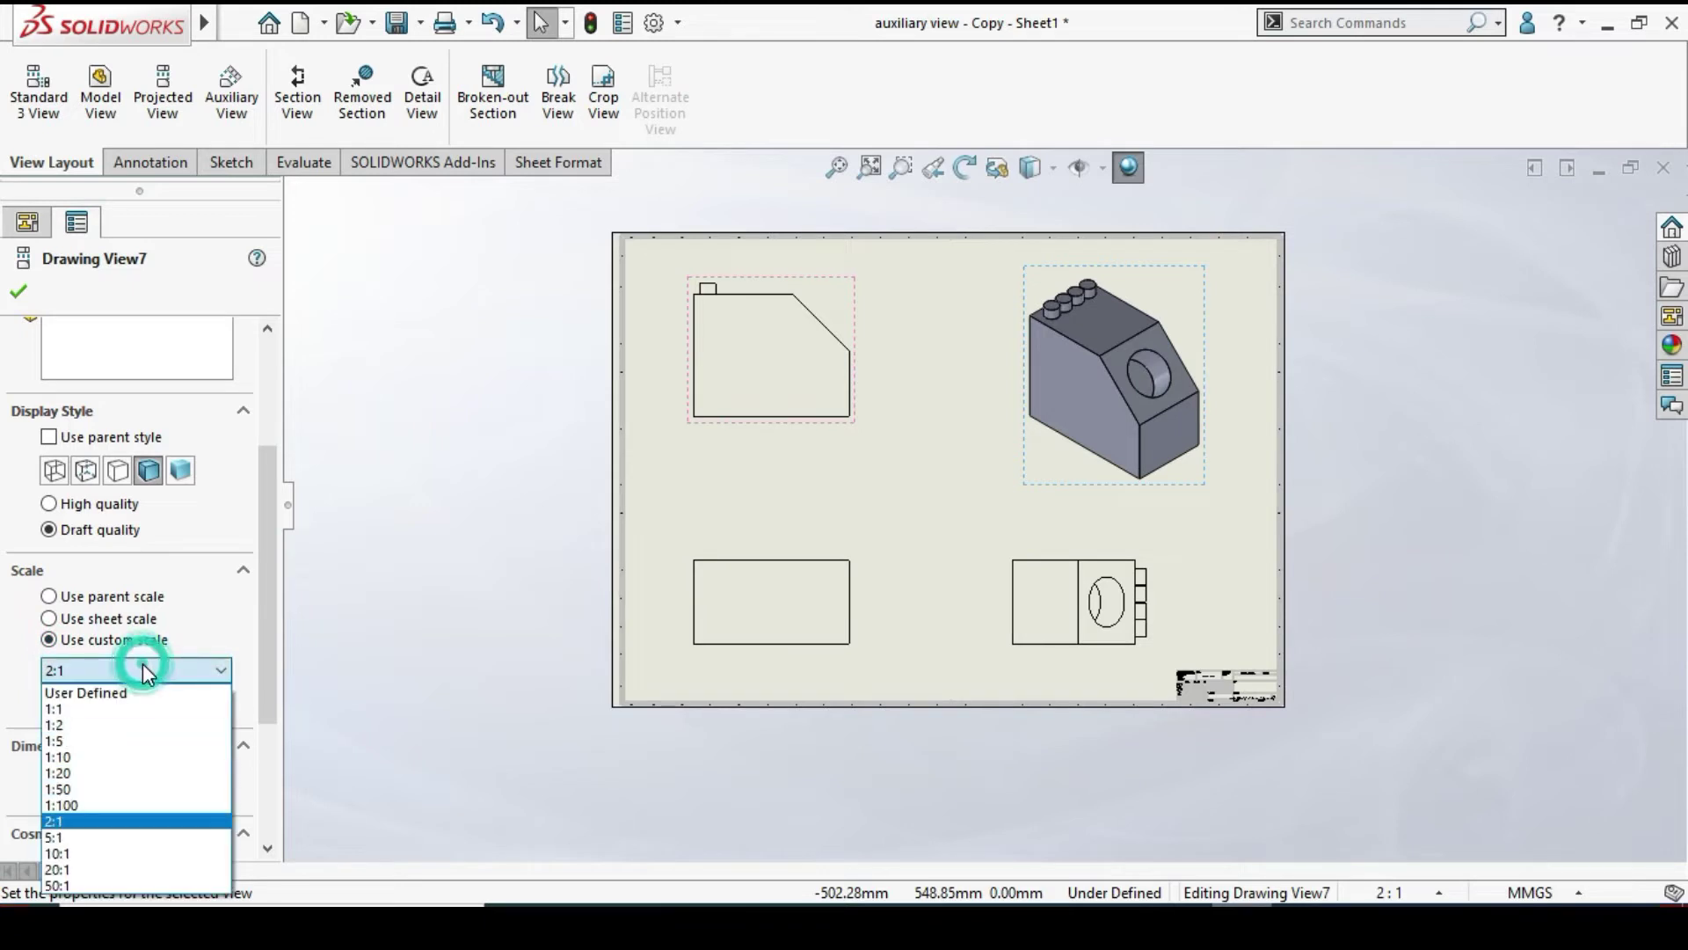
pyautogui.click(116, 725)
pyautogui.click(96, 670)
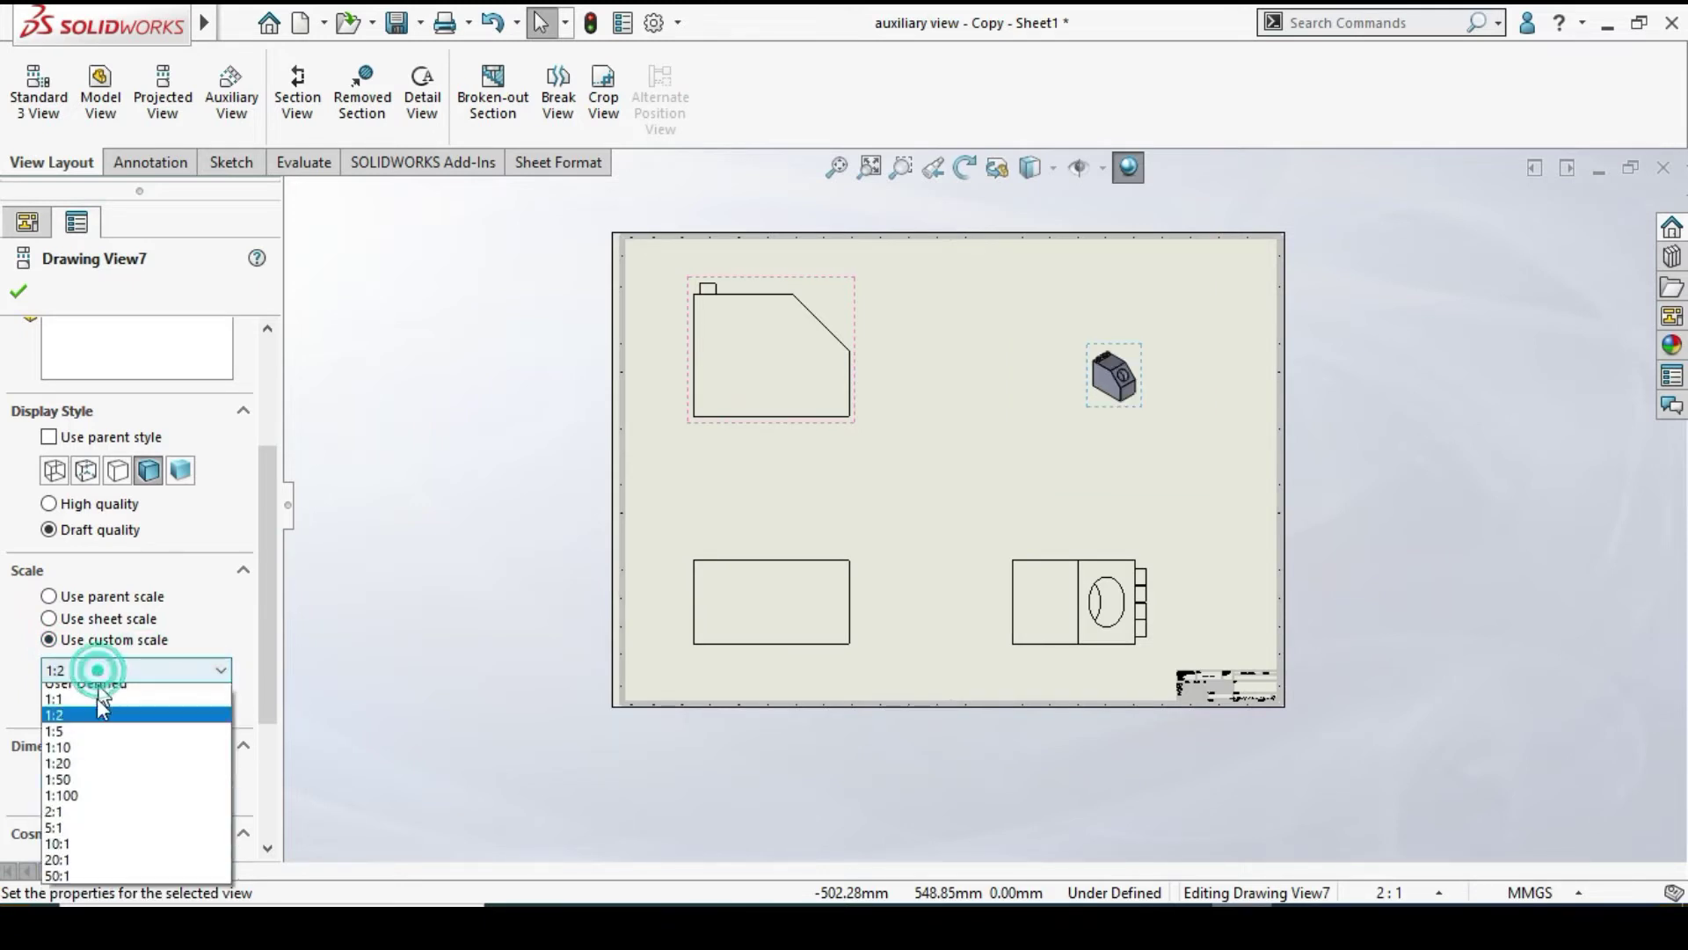
pyautogui.click(92, 758)
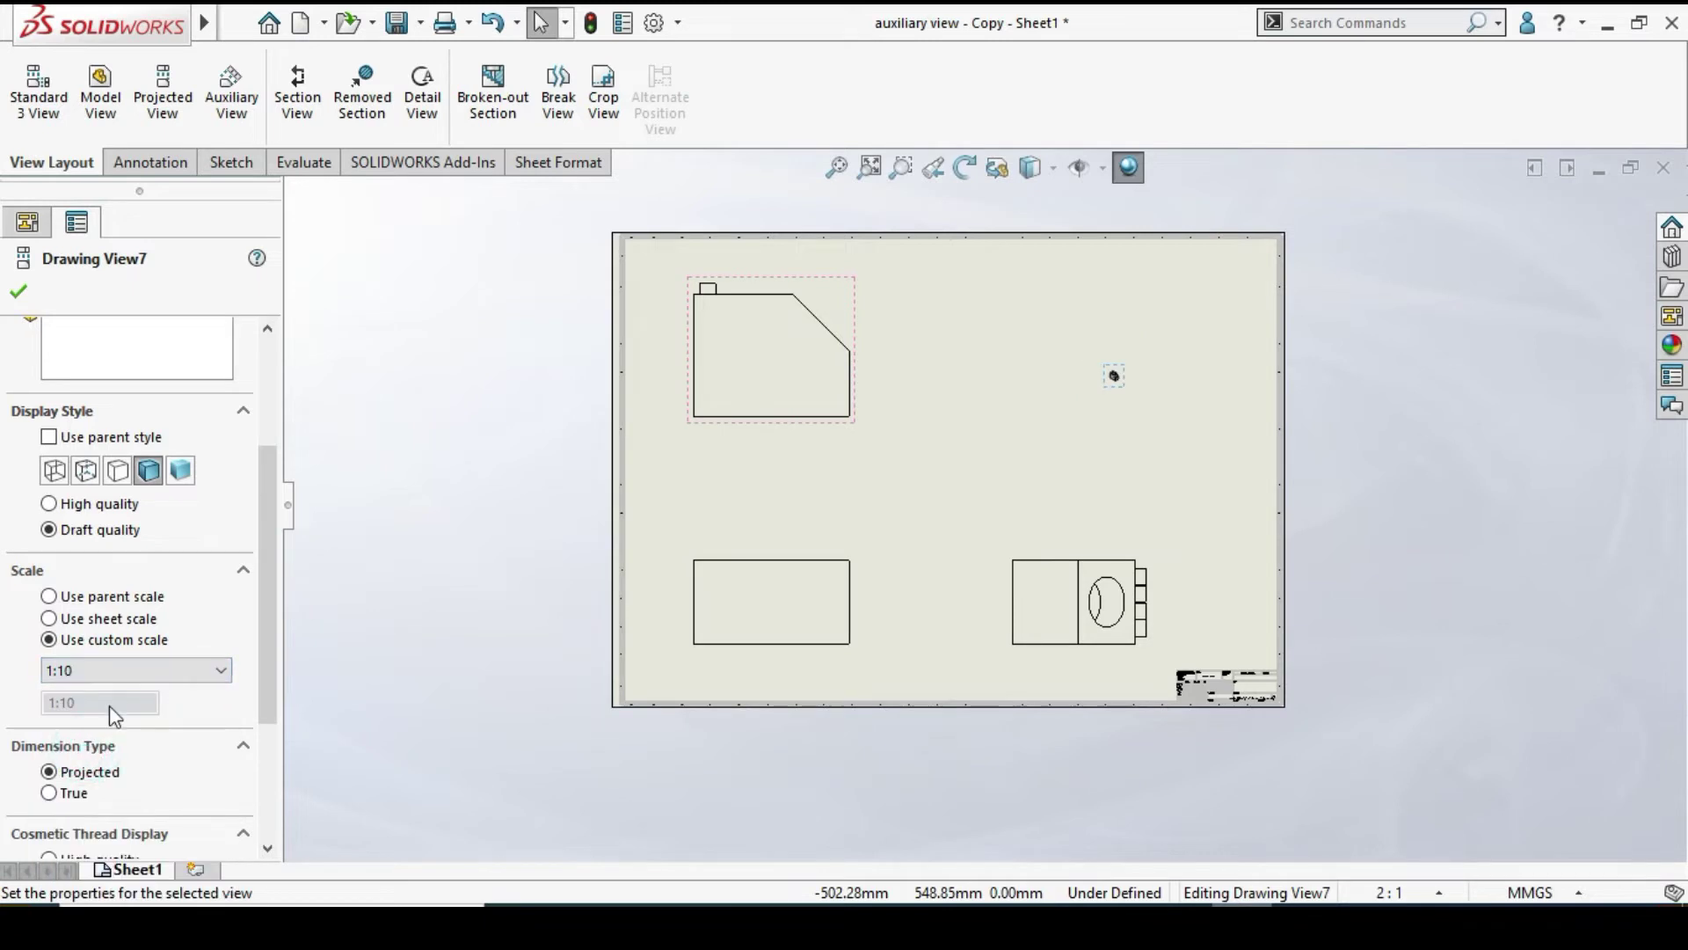
pyautogui.click(126, 671)
pyautogui.click(88, 709)
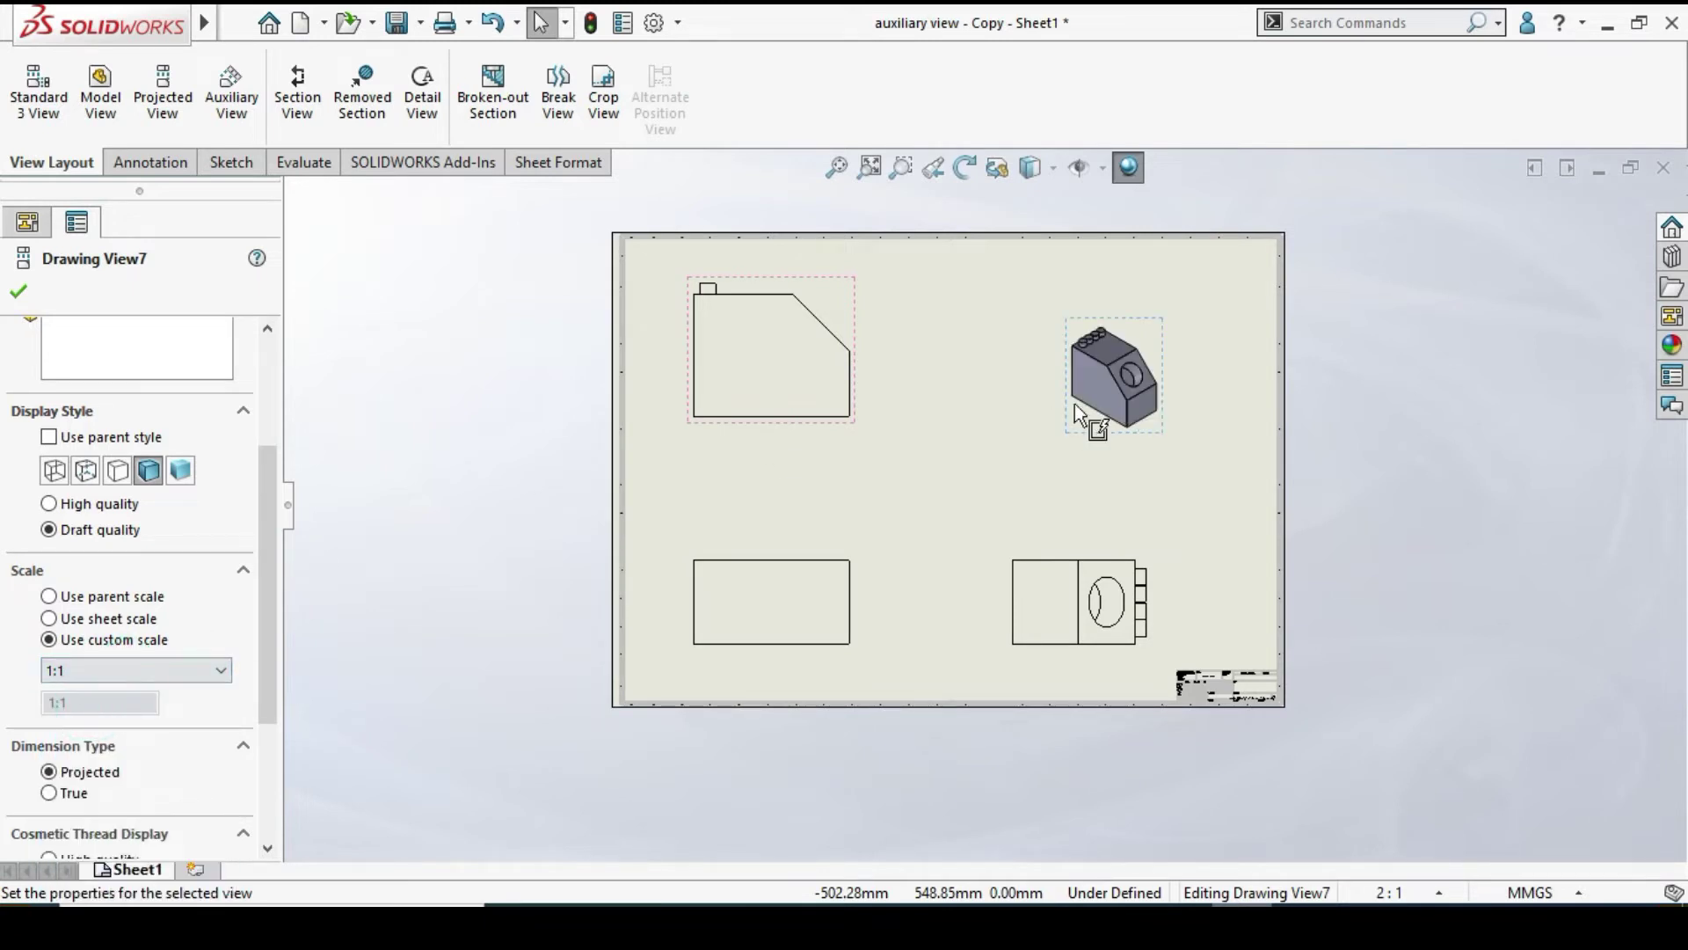
pyautogui.click(122, 670)
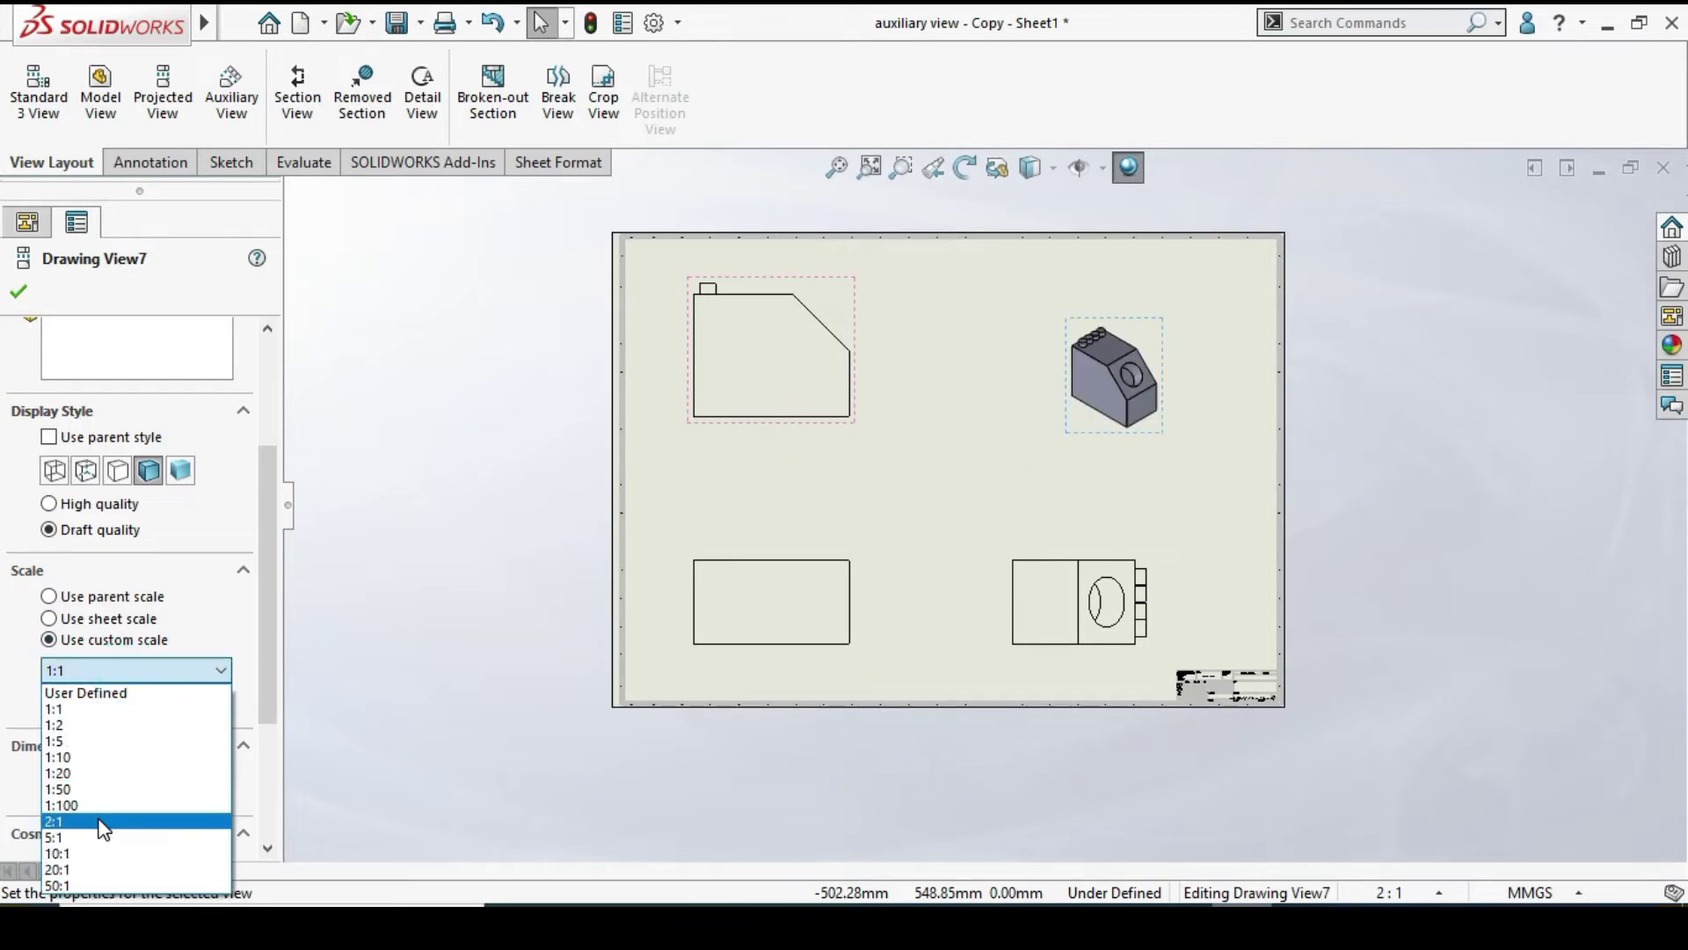
pyautogui.click(99, 822)
pyautogui.click(85, 670)
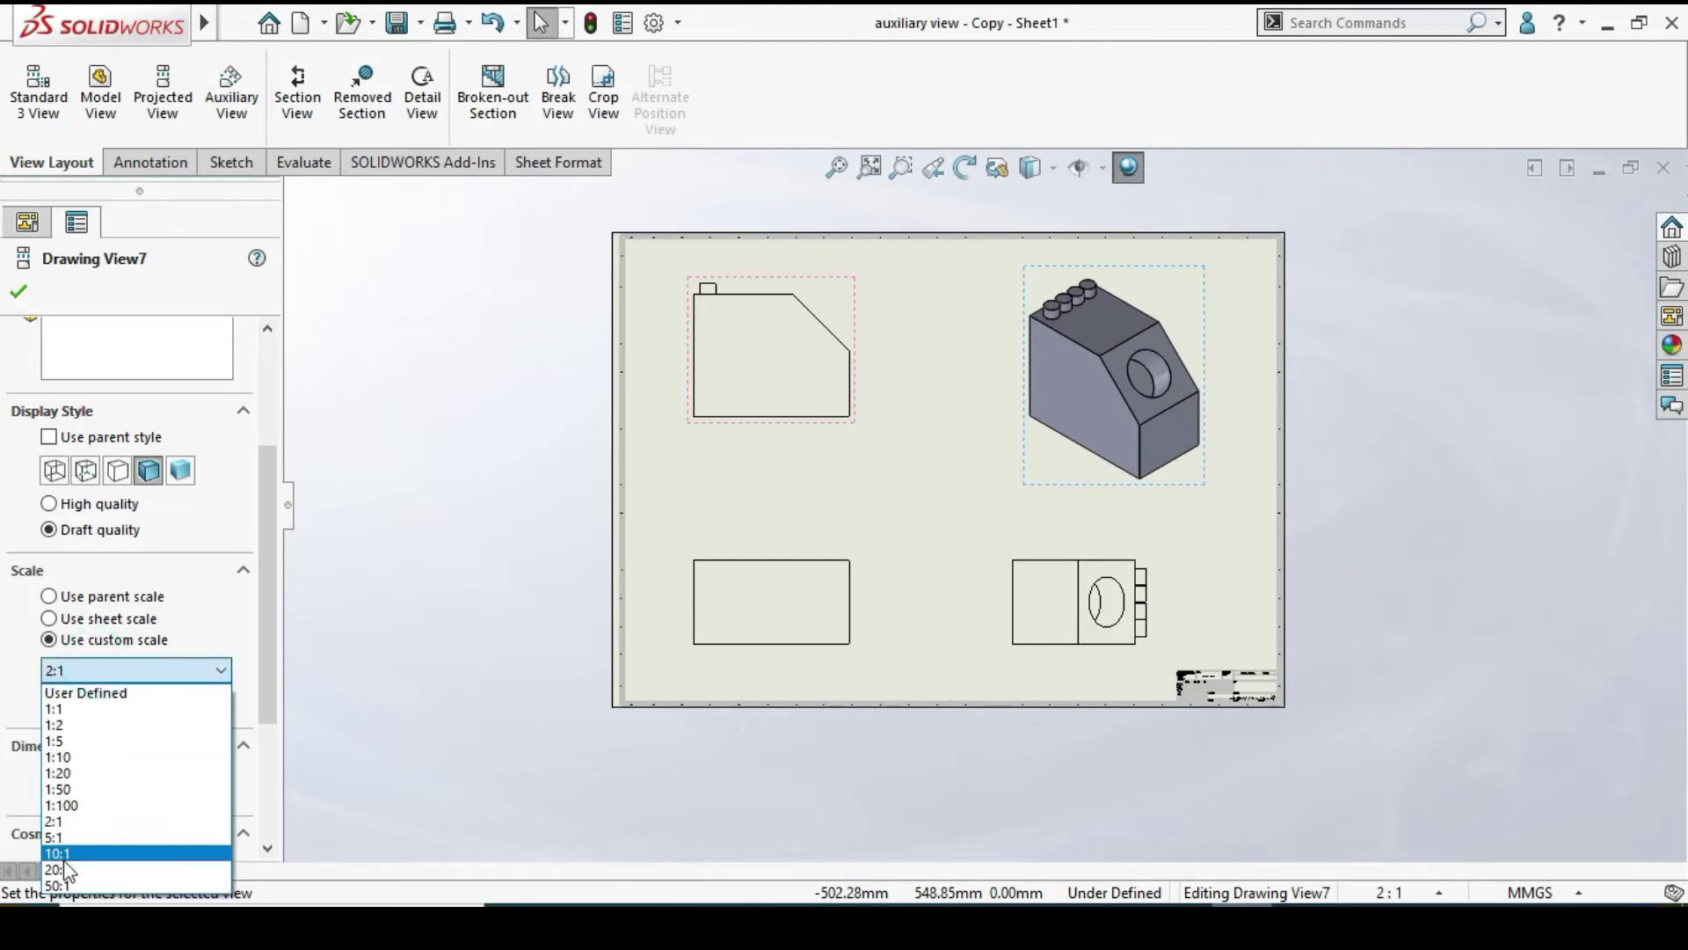
pyautogui.click(72, 836)
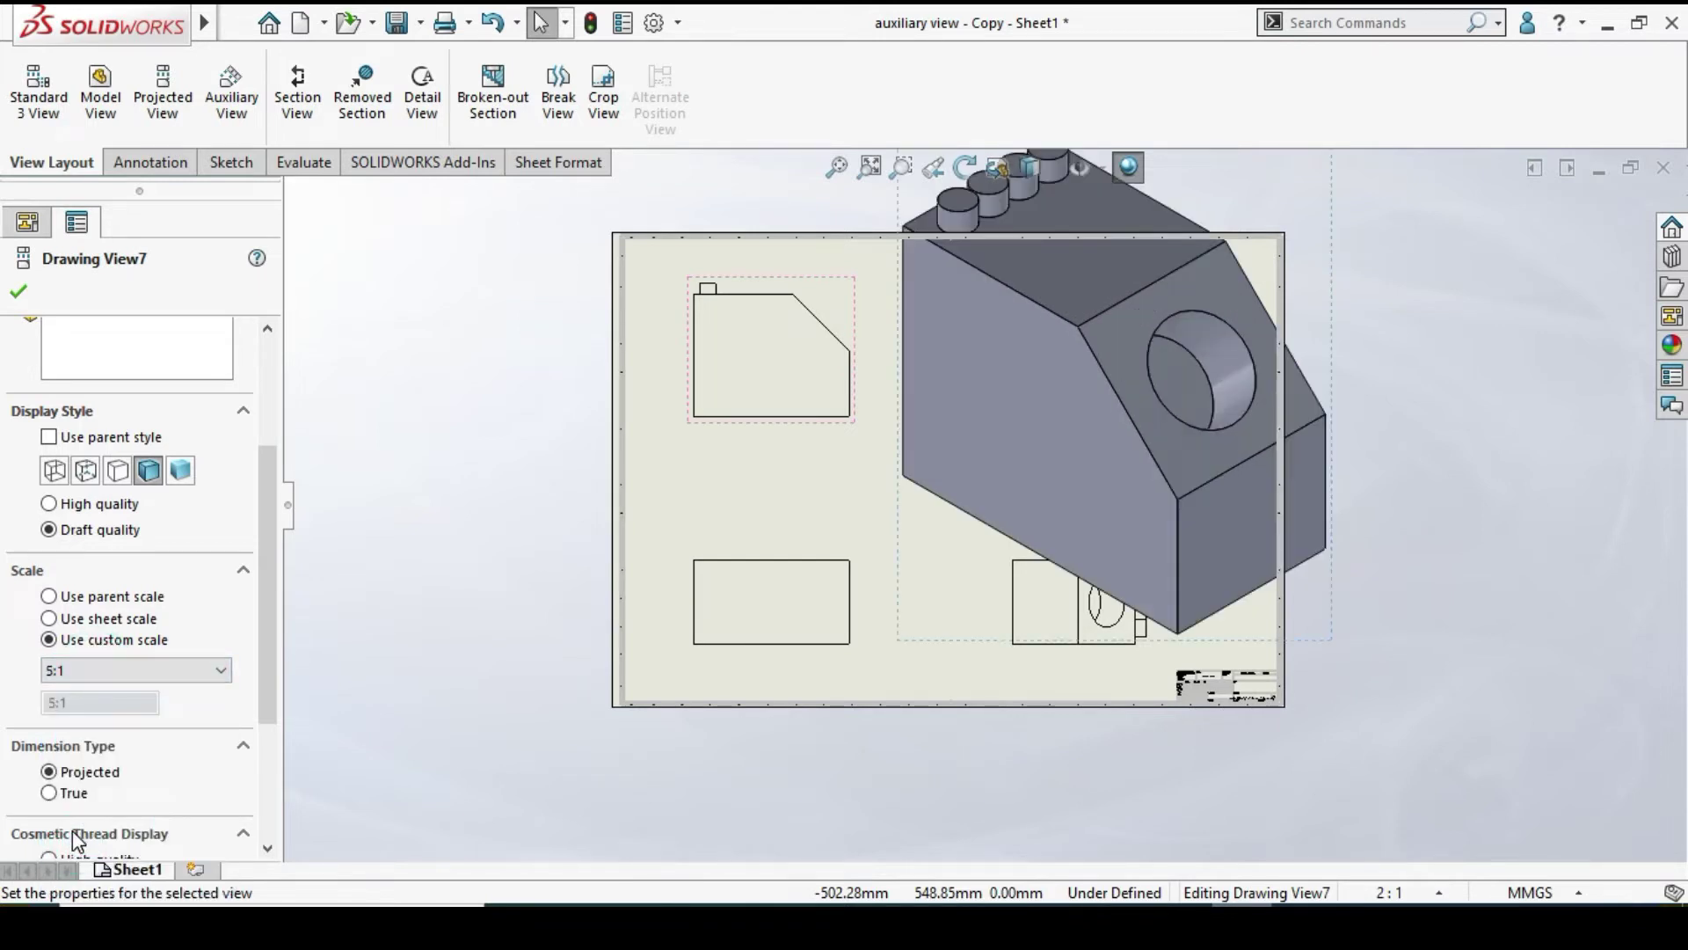
pyautogui.click(109, 661)
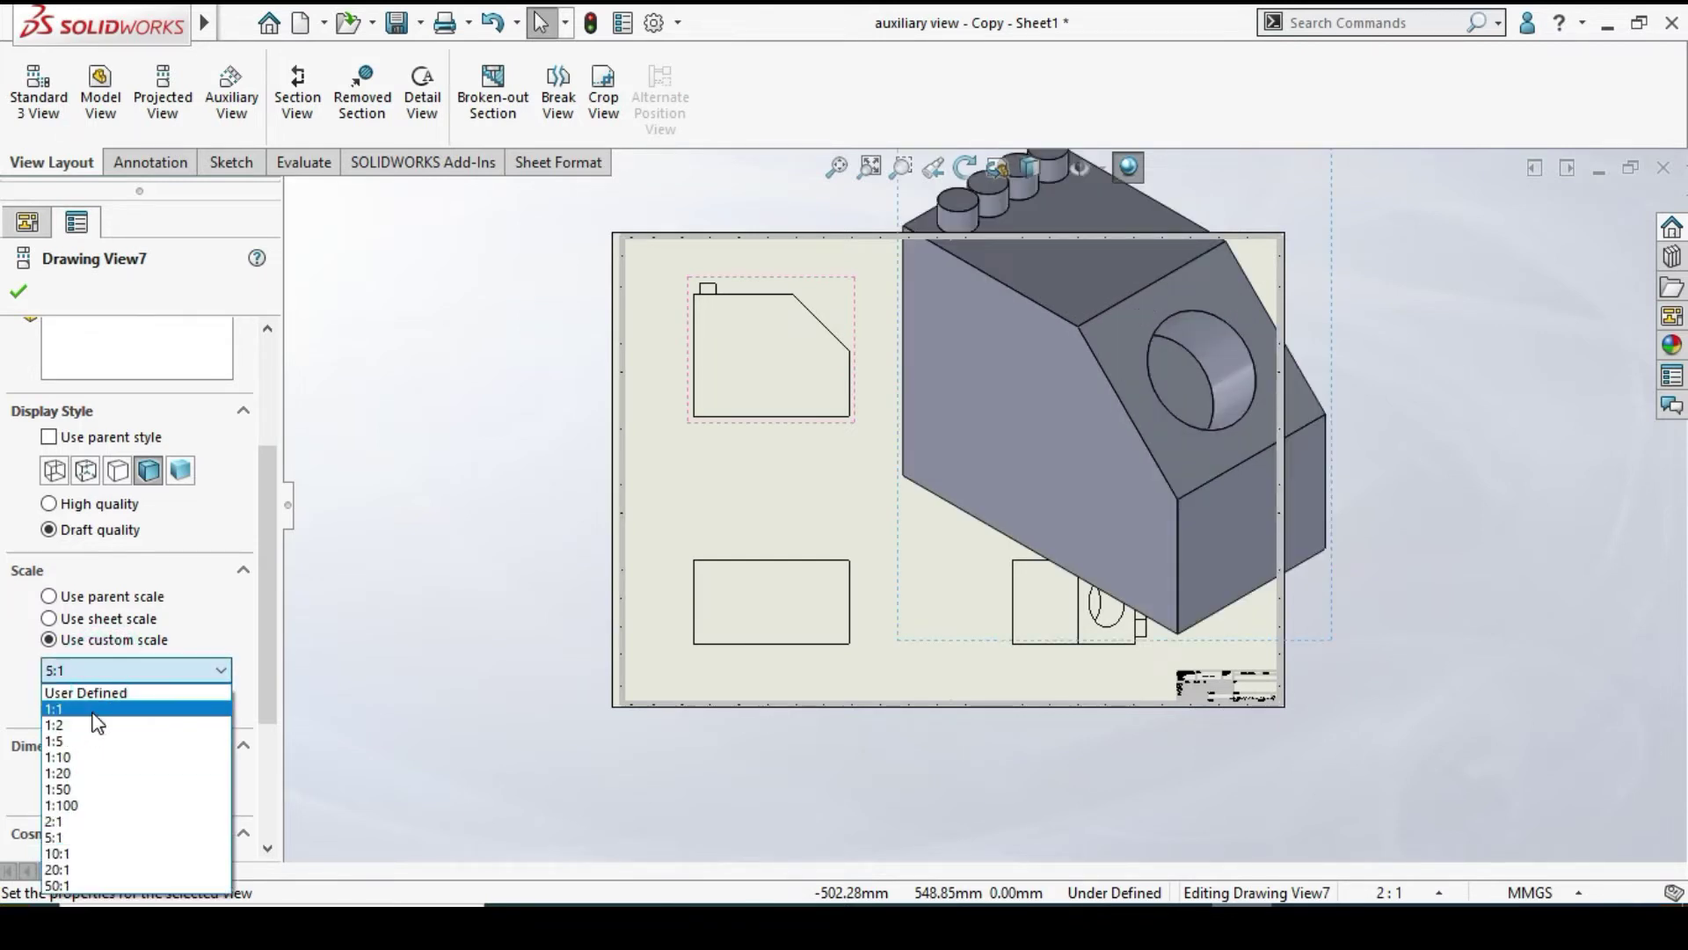
pyautogui.click(80, 821)
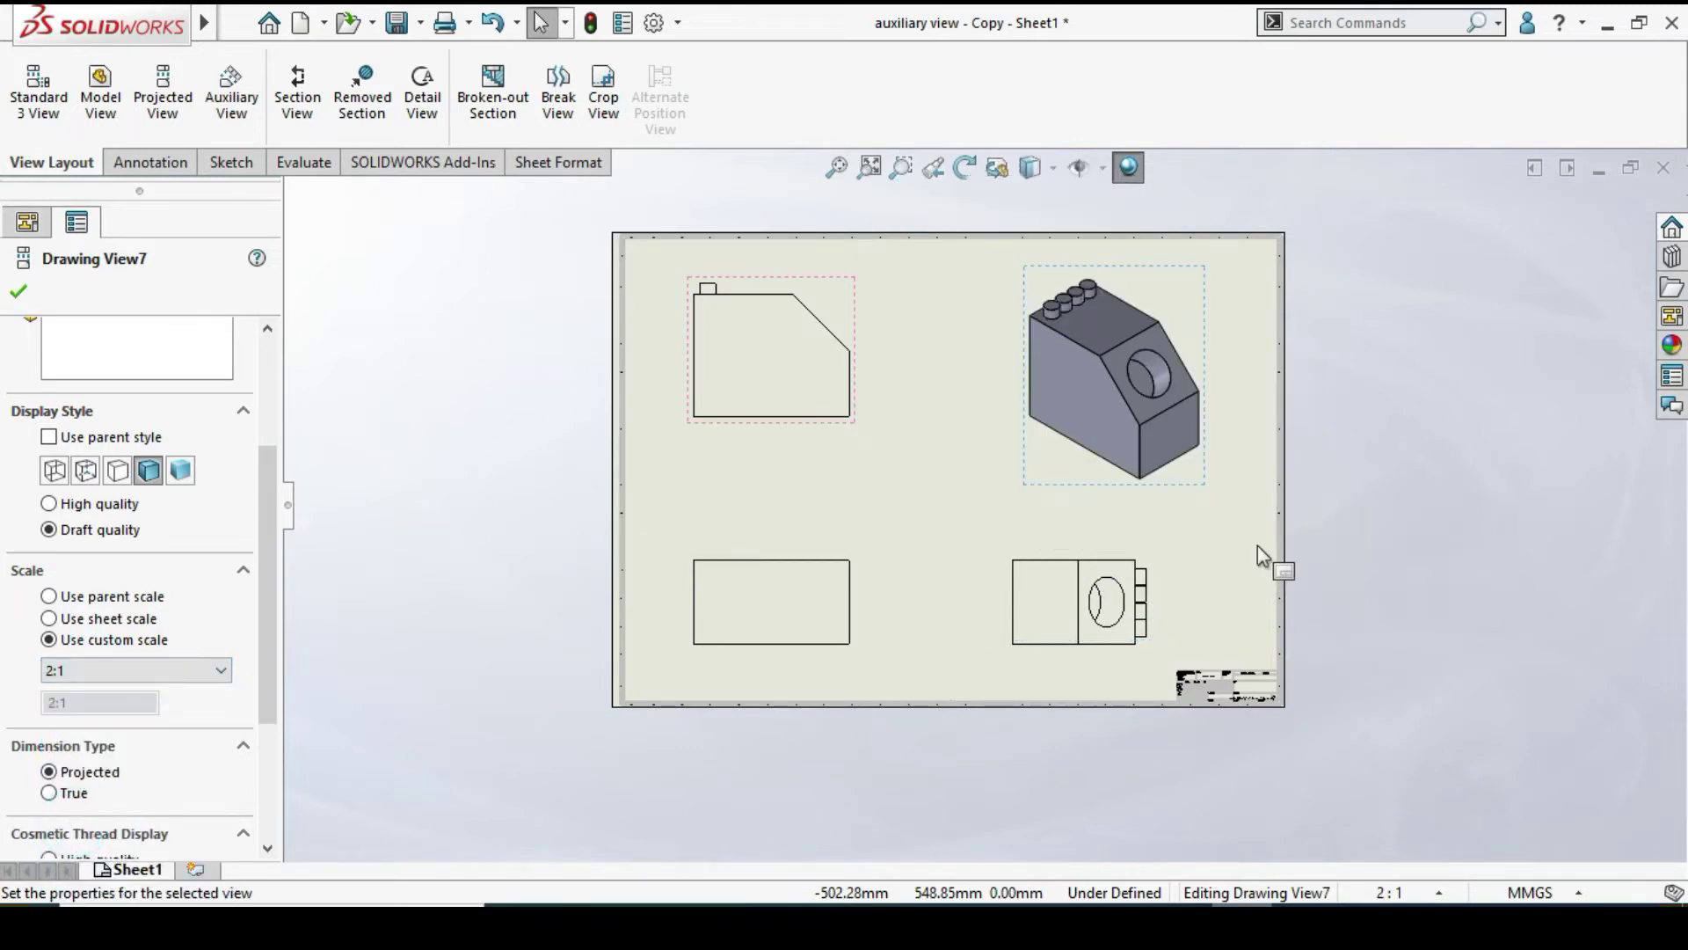
pyautogui.moveTo(268, 605); pyautogui.dragTo(334, 418)
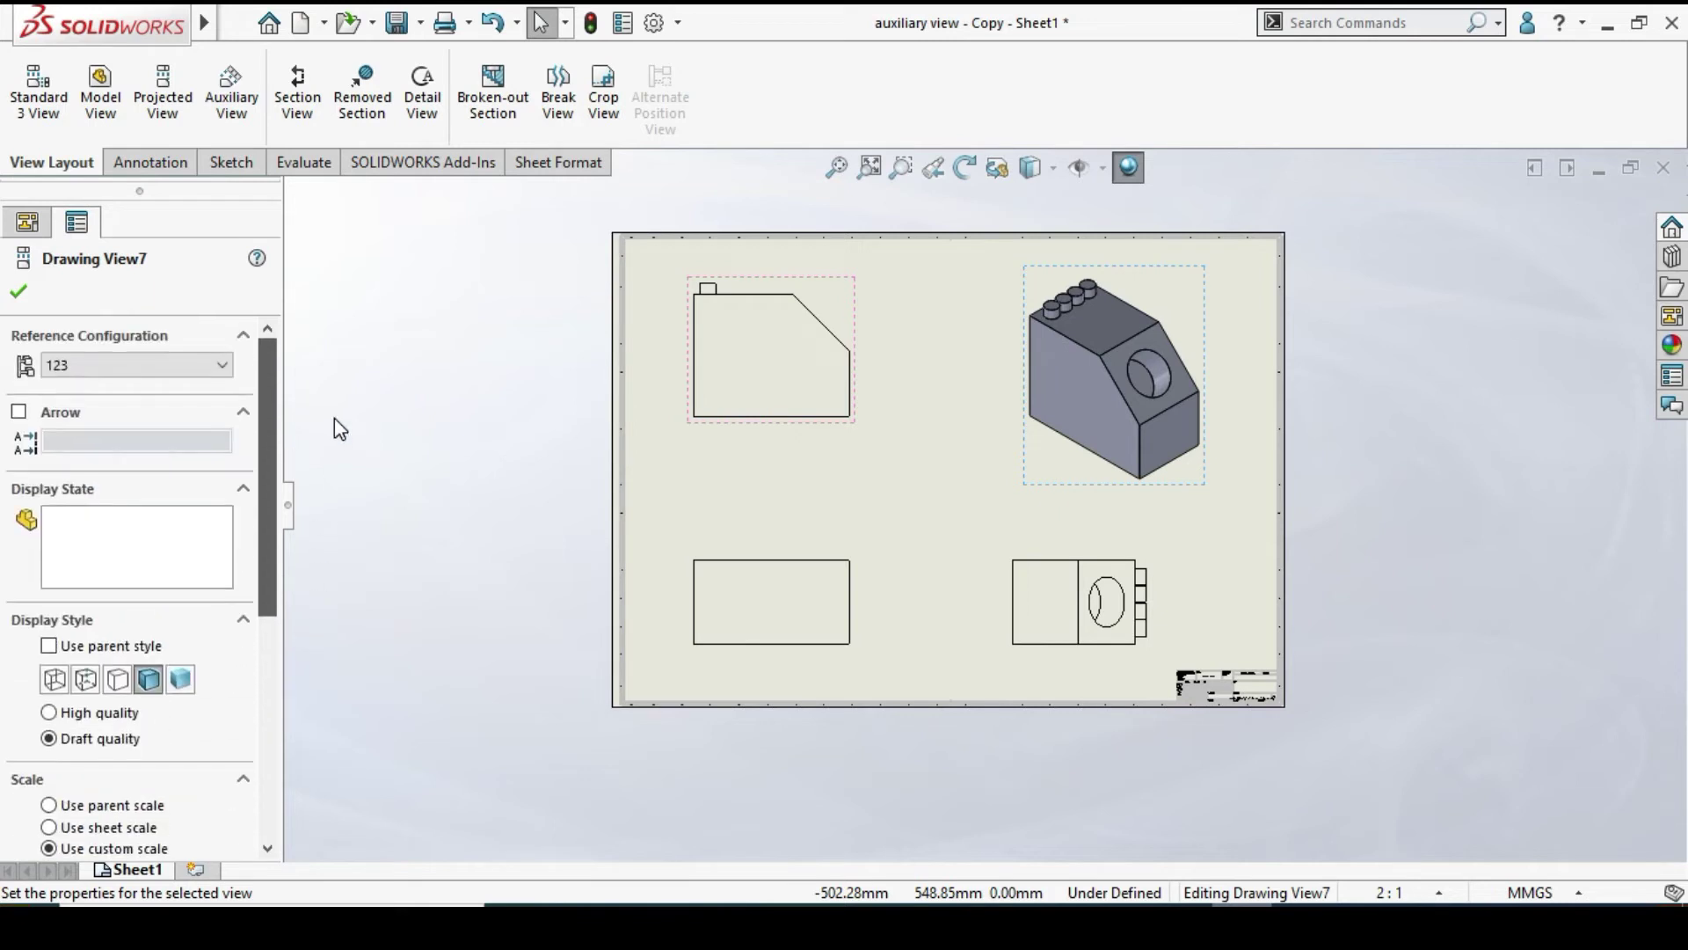
# Confirm and close the isometric view's PropertyManager
pyautogui.click(18, 292)
pyautogui.scroll(2, 811, 417)
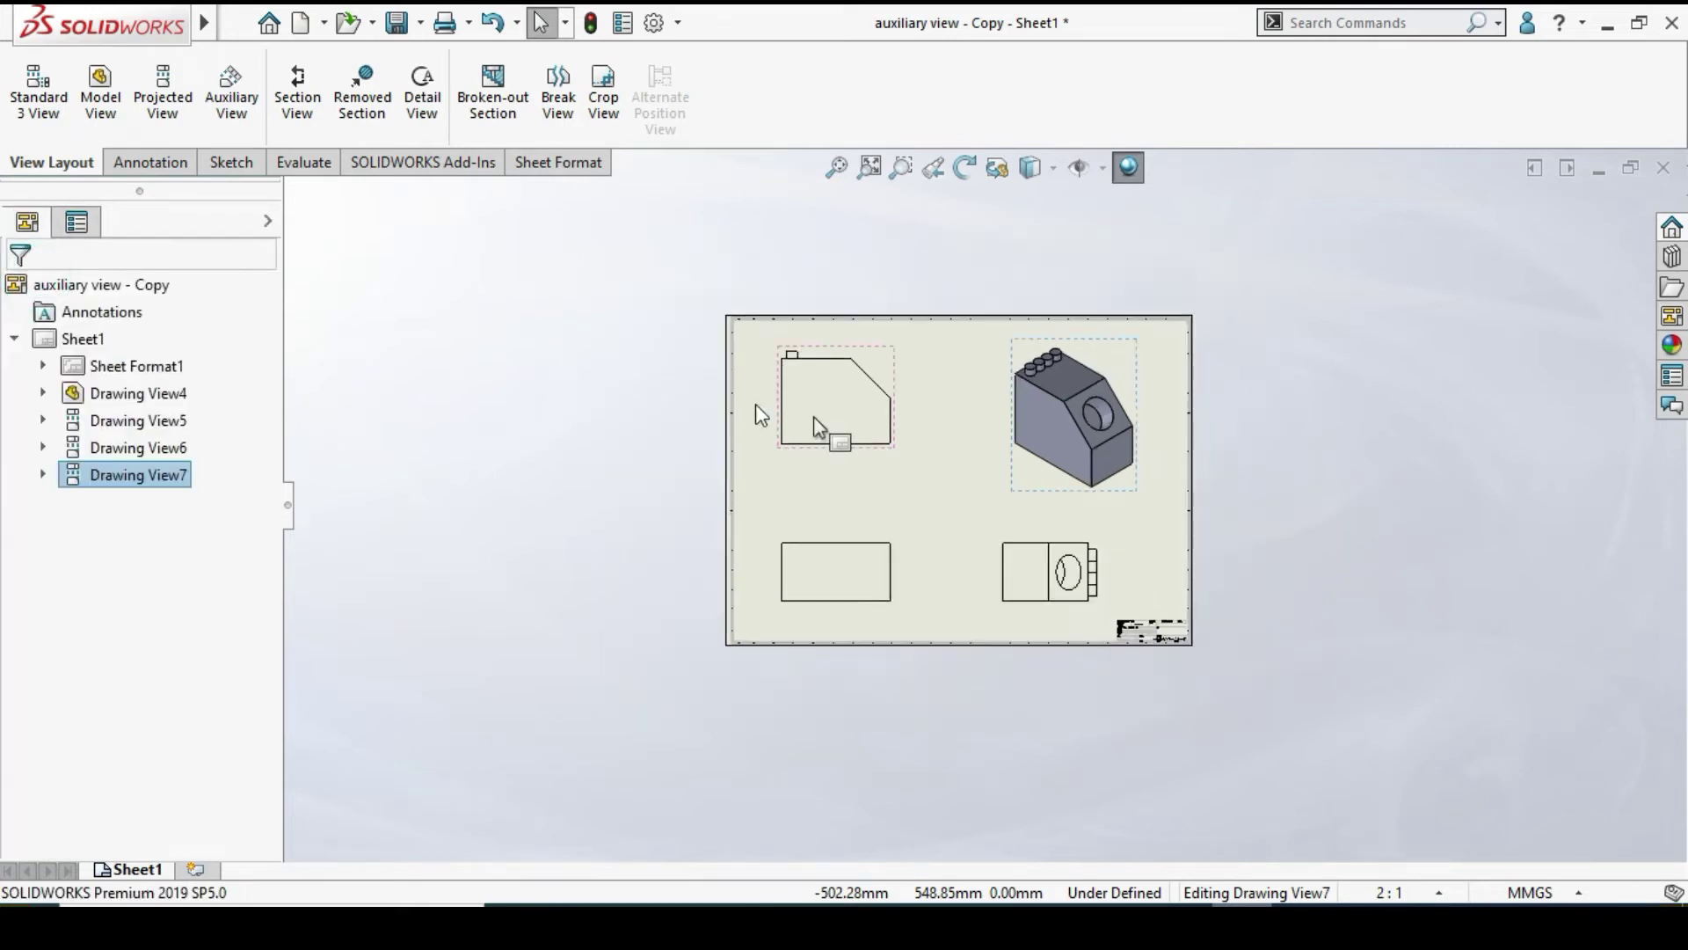
pyautogui.scroll(-3, 1006, 471)
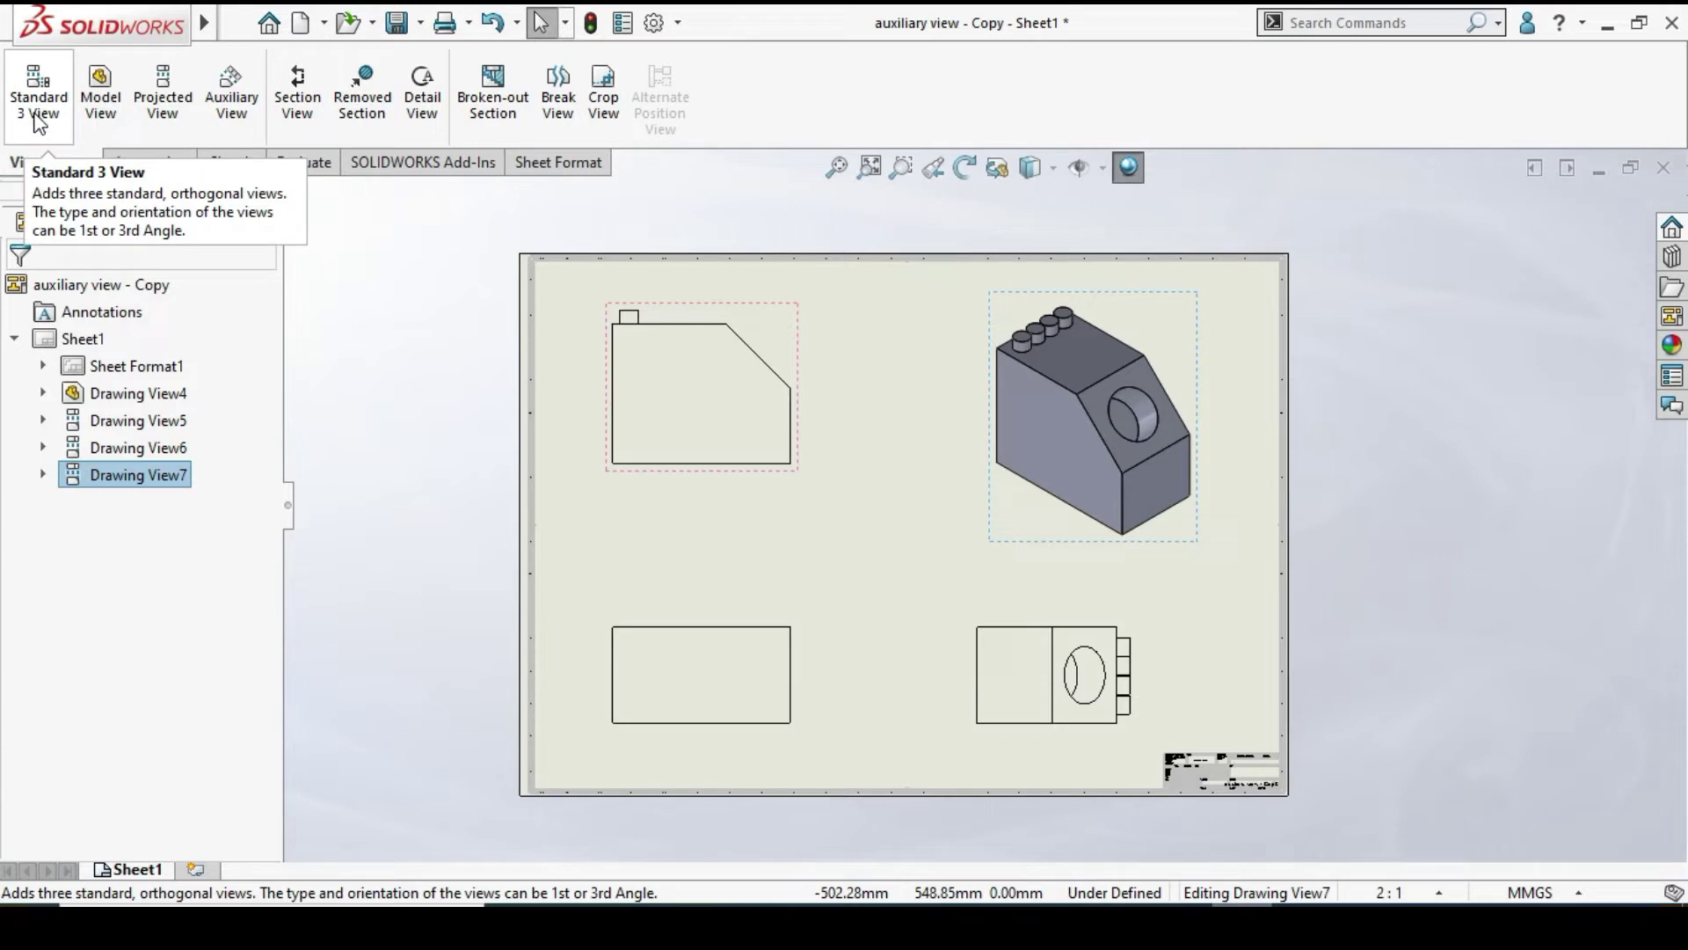
pyautogui.scroll(5, 1142, 425)
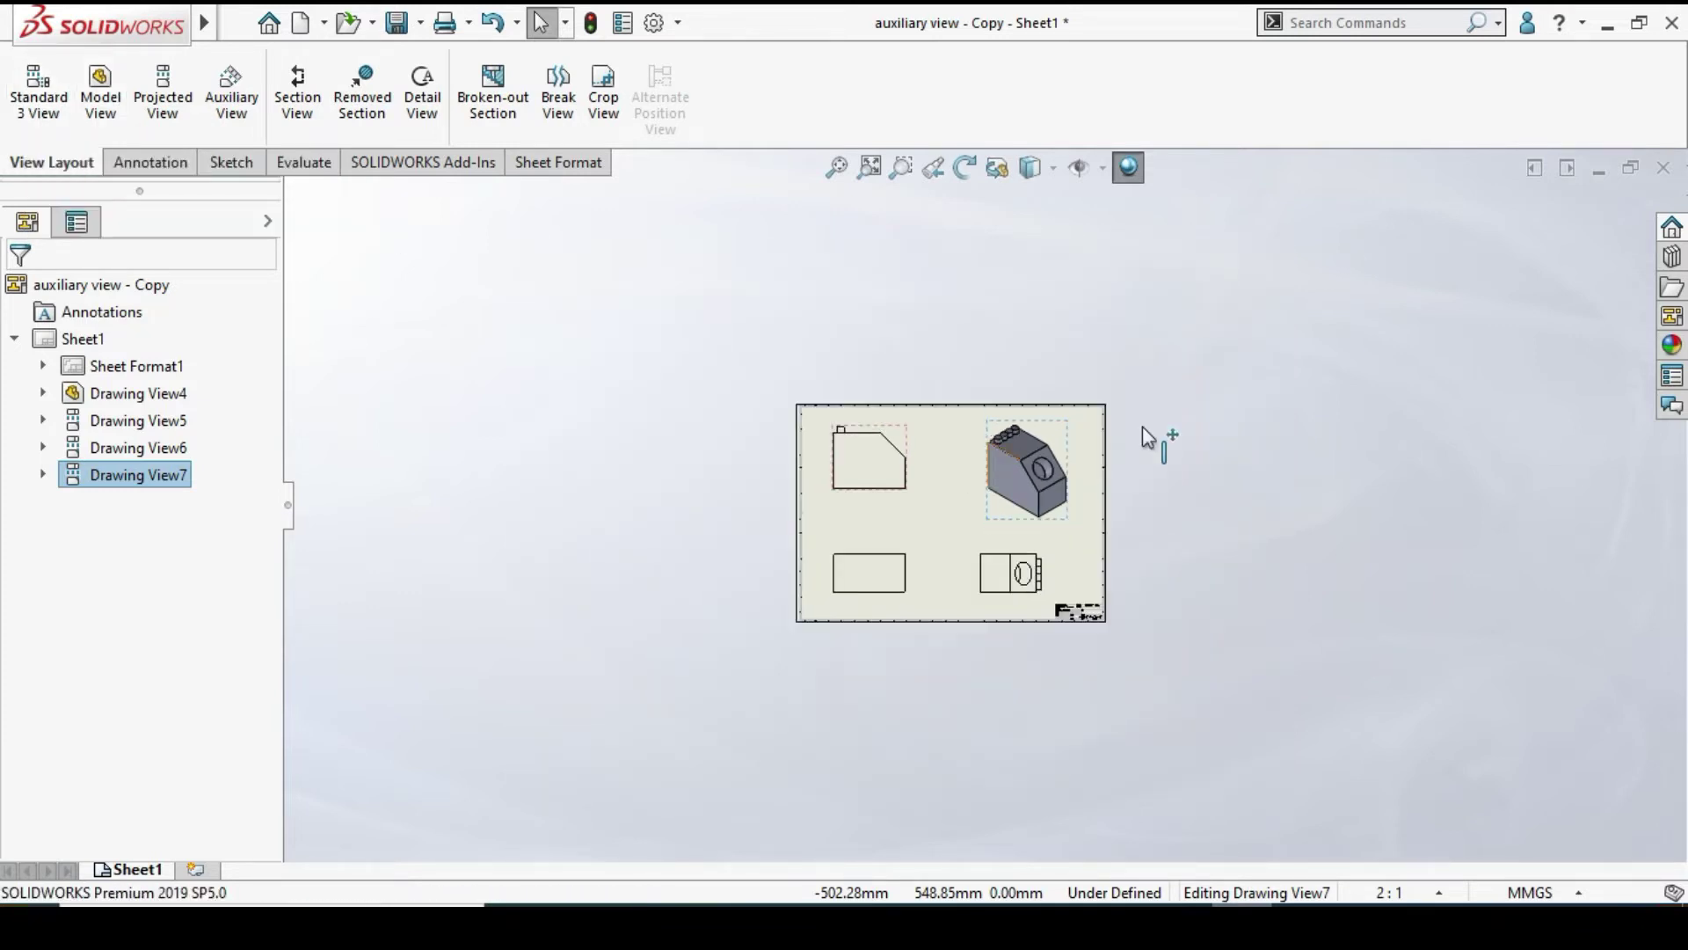
pyautogui.scroll(-4, 1048, 577)
pyautogui.scroll(-2, 959, 413)
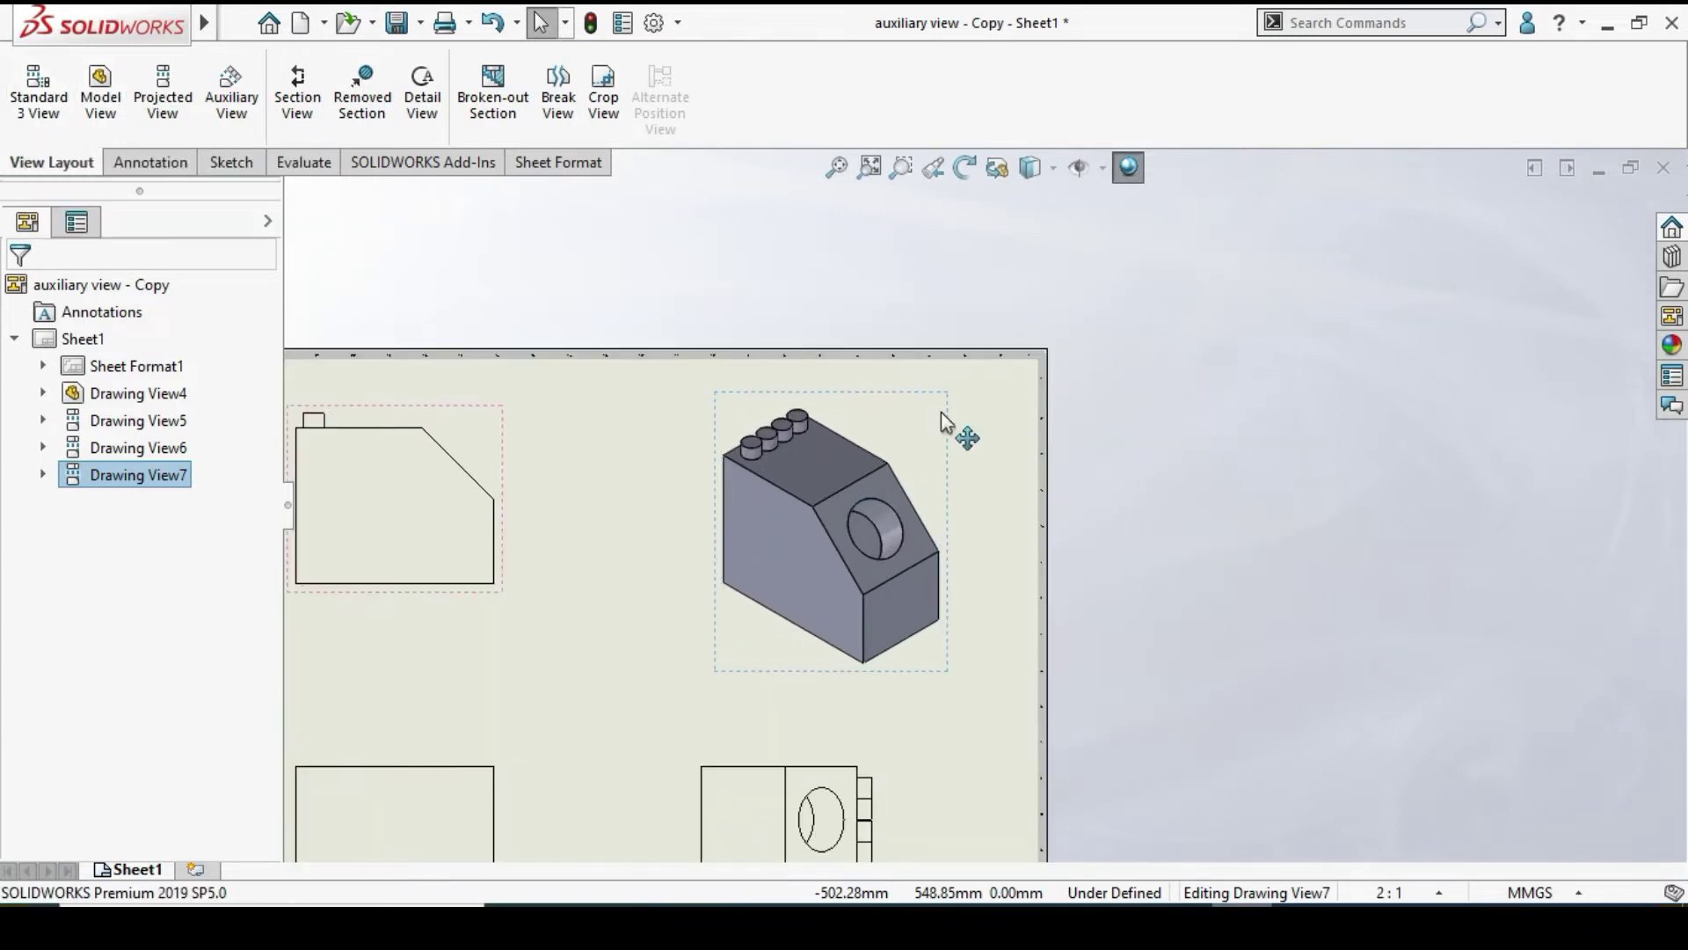
pyautogui.scroll(3, 977, 422)
# Box-select all four drawing views on the sheet and delete them
pyautogui.click(999, 403)
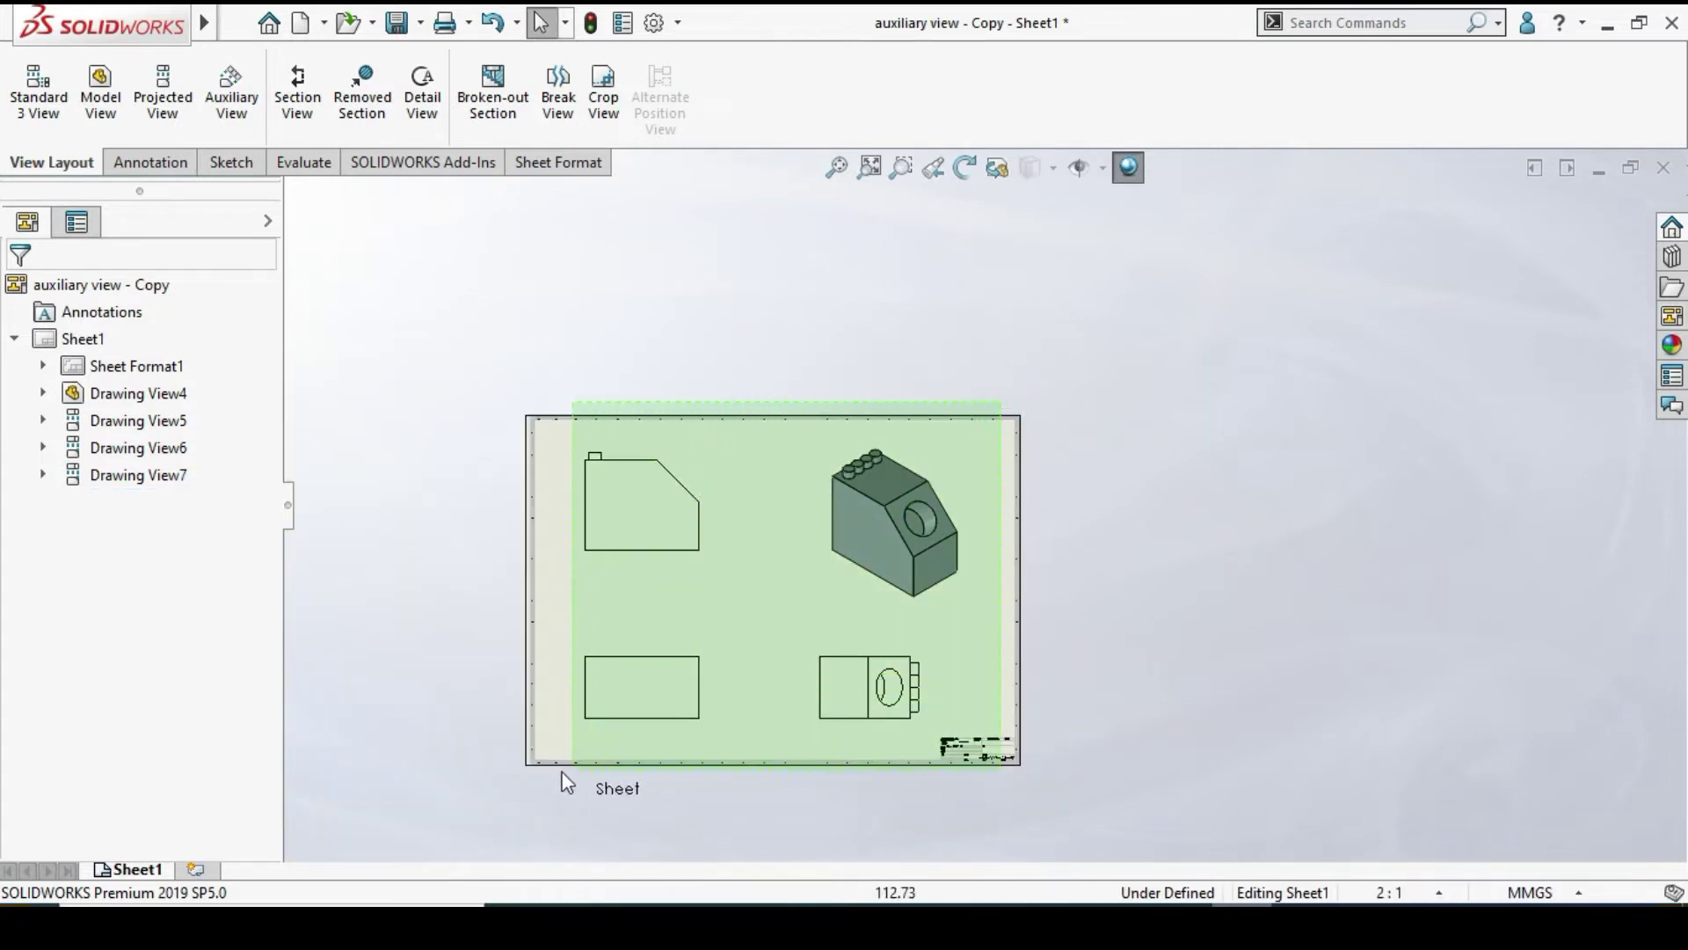
pyautogui.moveTo(1000, 401); pyautogui.dragTo(552, 749)
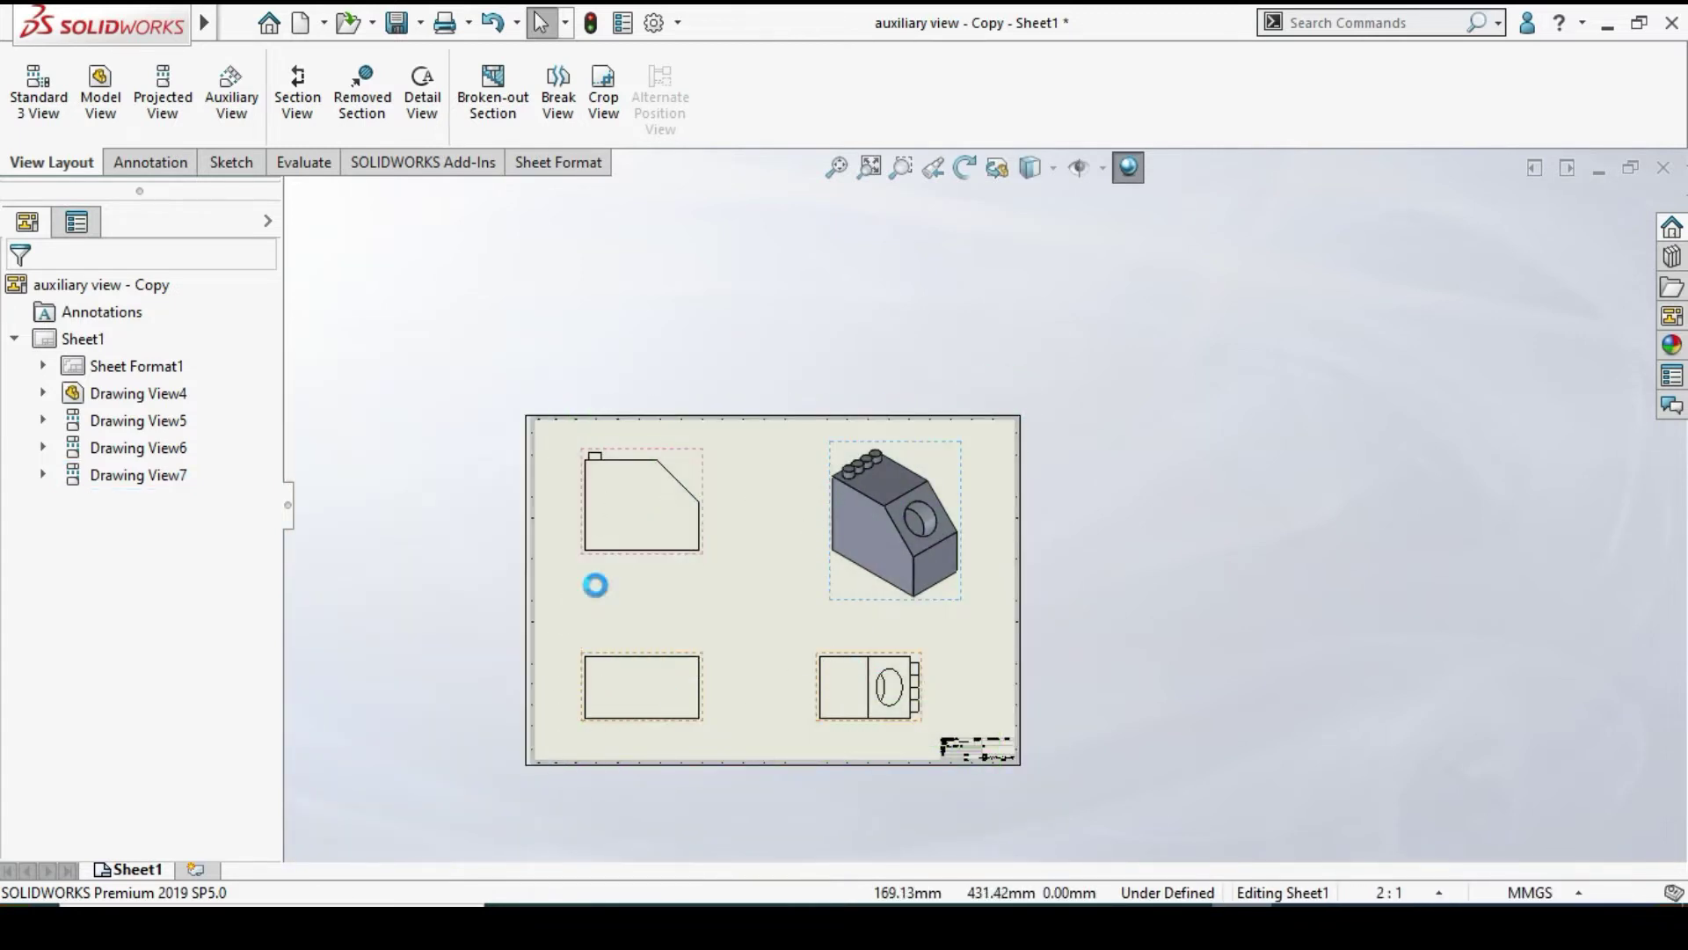
pyautogui.press('Delete')
# Confirm deleting all views and load auxiliary view - Copy into a new Model View
pyautogui.click(1016, 419)
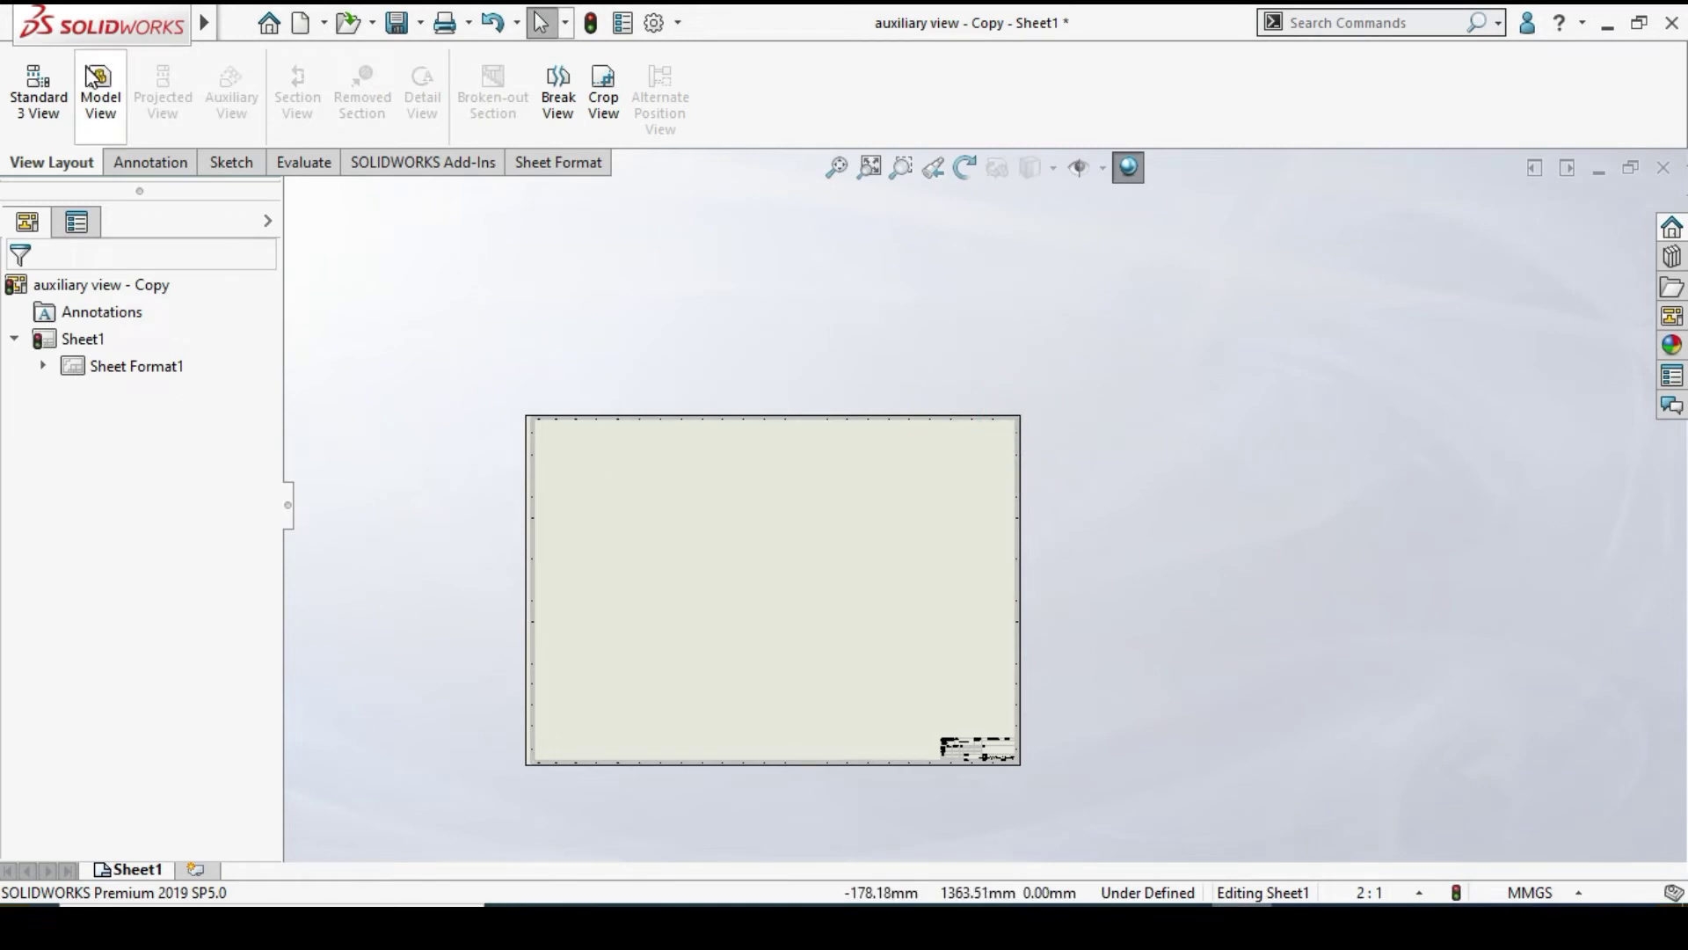
pyautogui.click(99, 101)
pyautogui.click(140, 626)
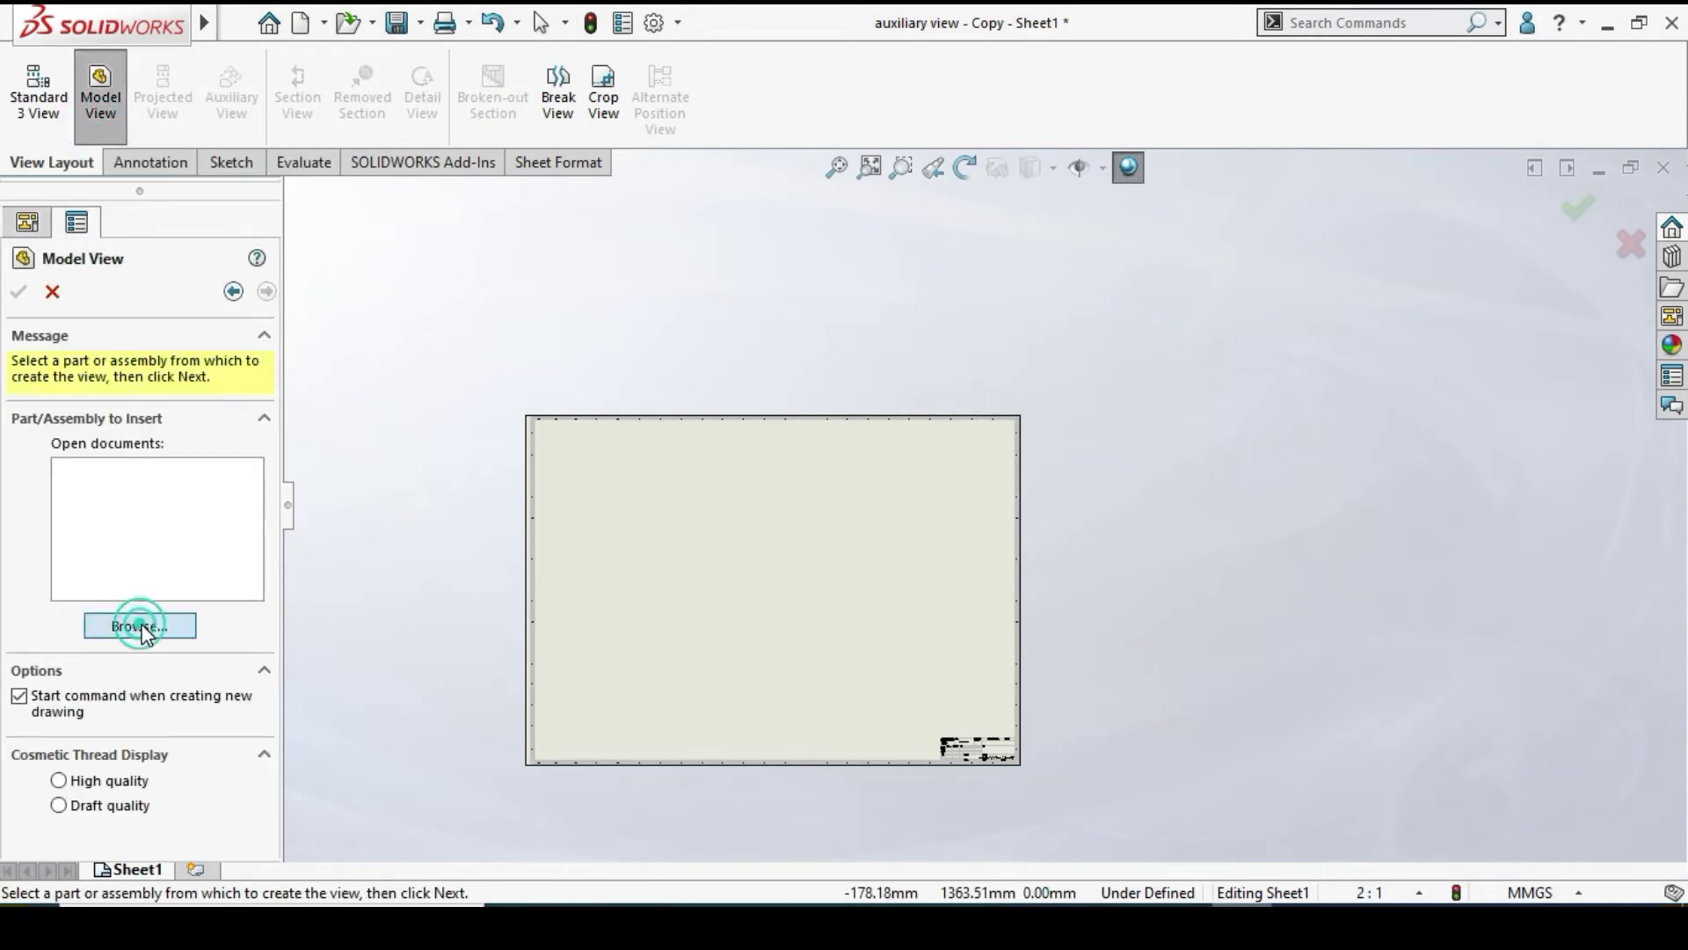
pyautogui.click(581, 387)
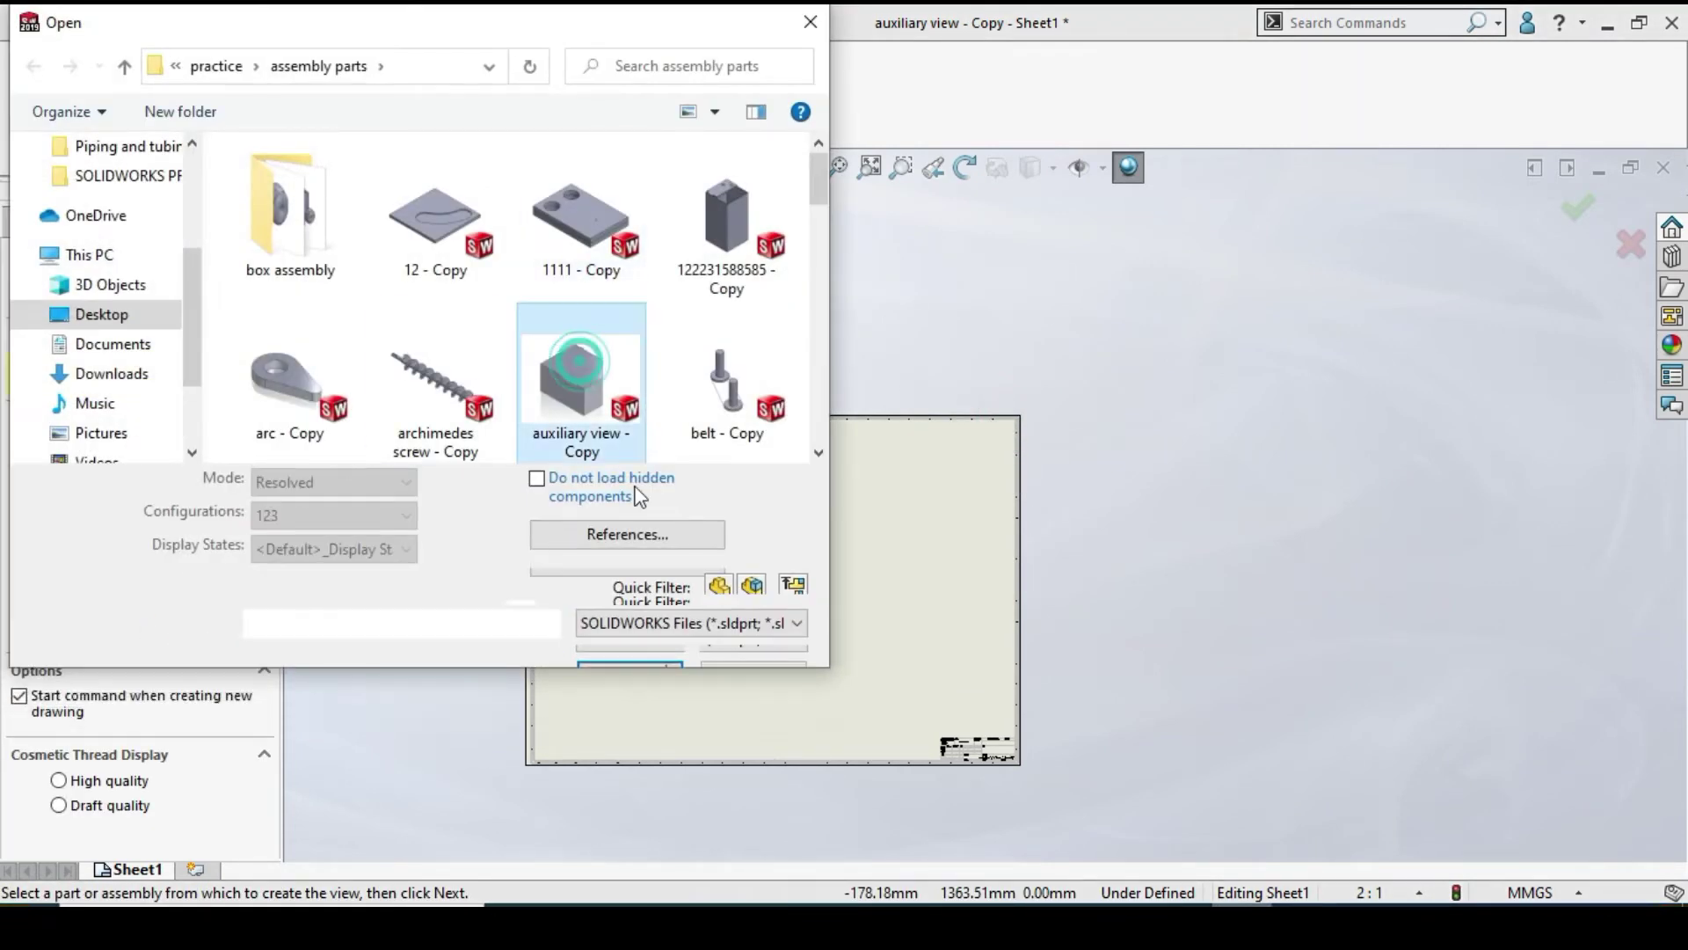
pyautogui.click(631, 640)
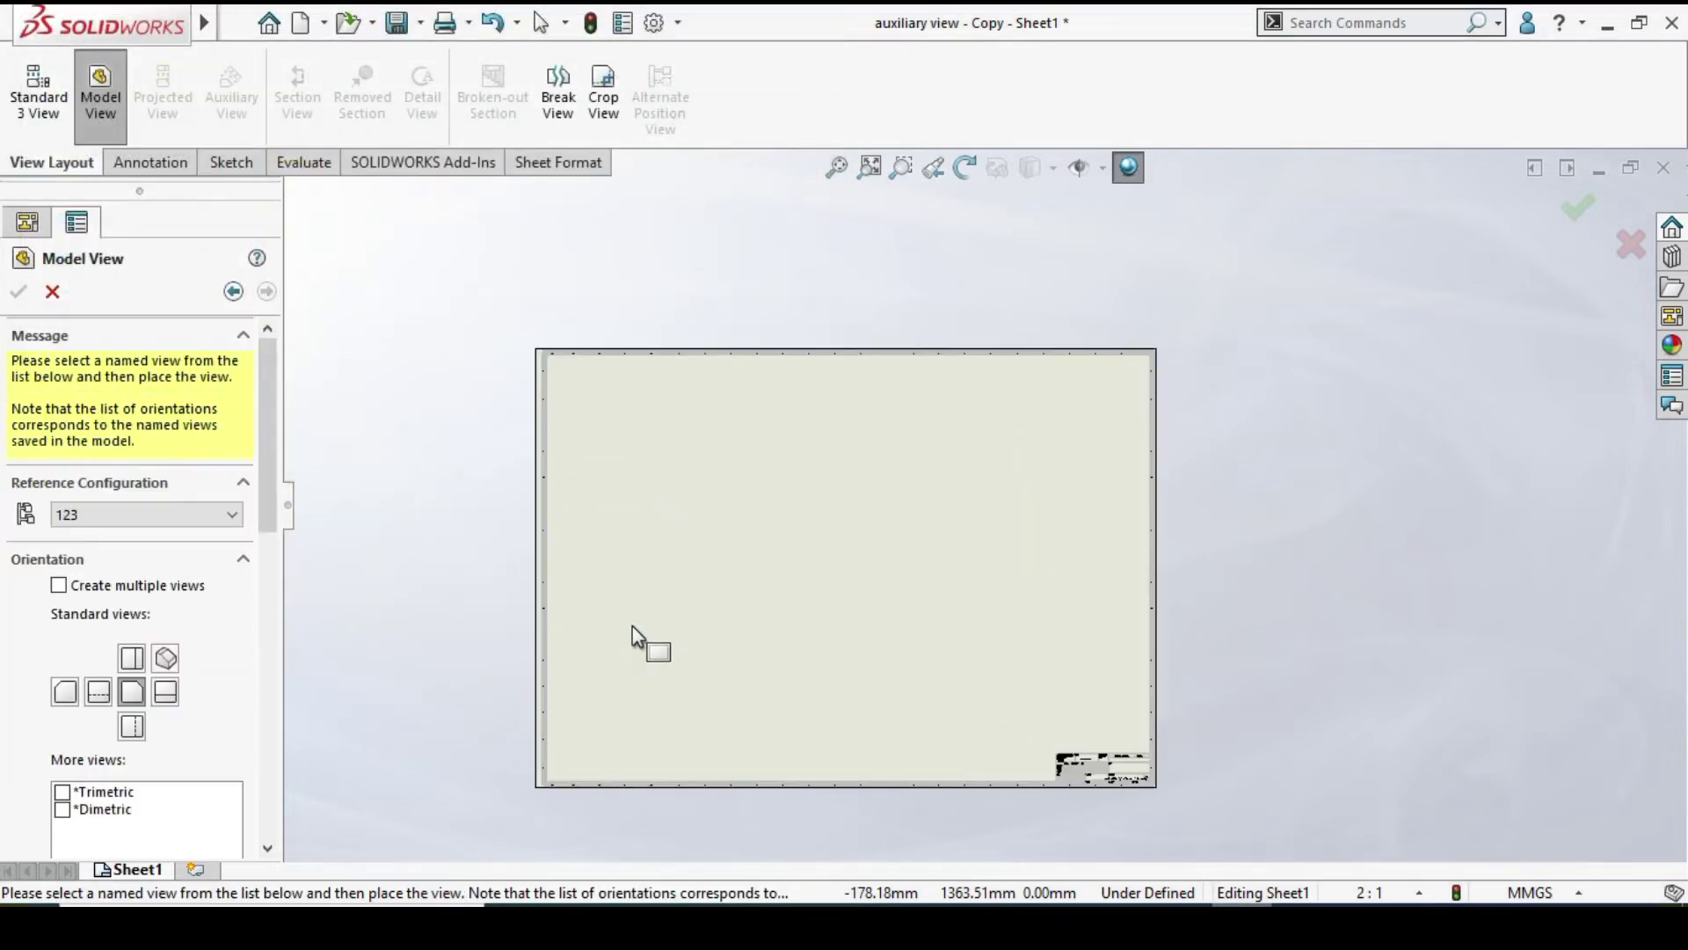
# Place the front view, then the projected top and right side views
pyautogui.click(131, 659)
pyautogui.scroll(2, 779, 603)
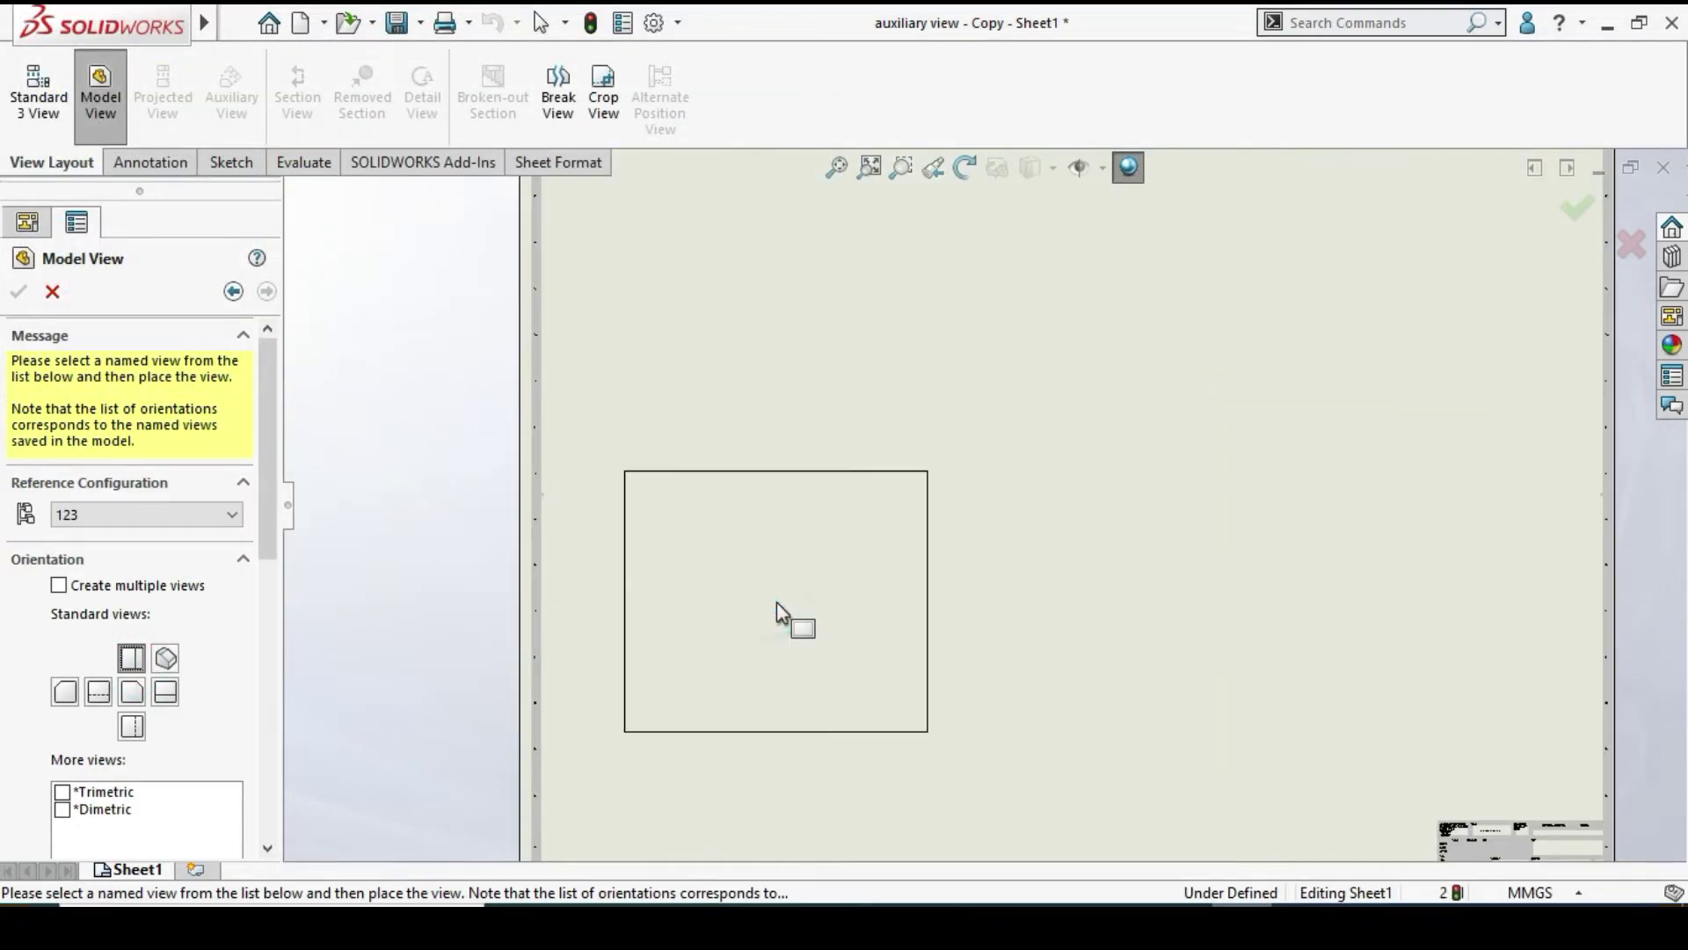
pyautogui.click(777, 601)
pyautogui.scroll(-2, 785, 580)
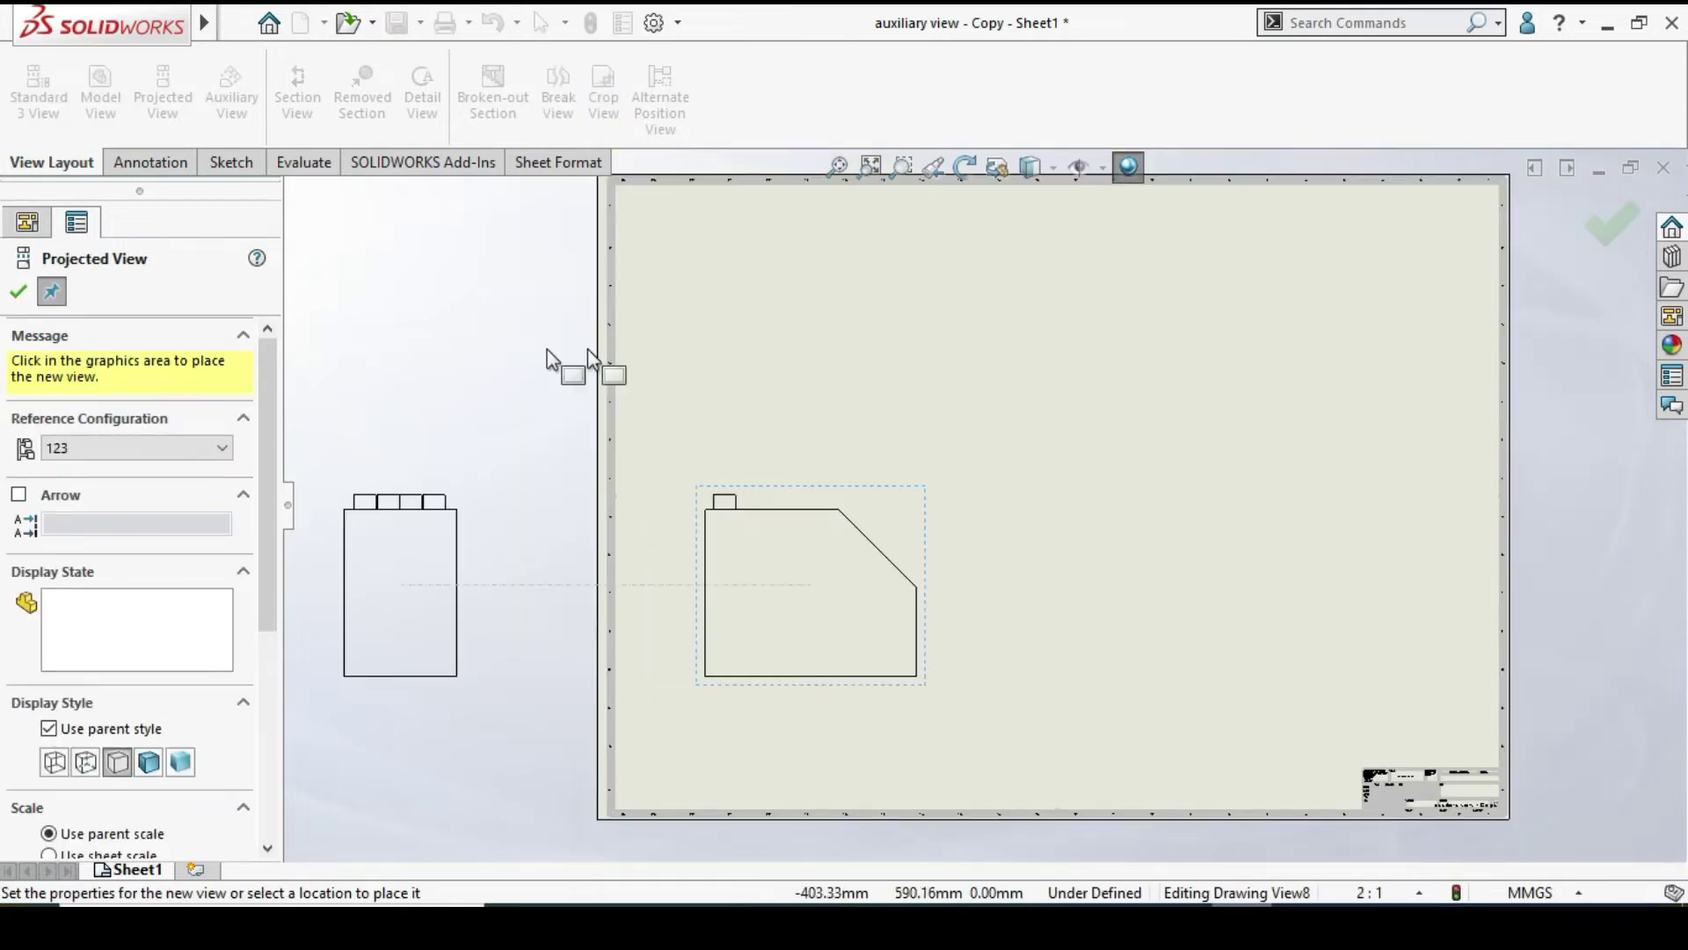
pyautogui.scroll(-2, 976, 502)
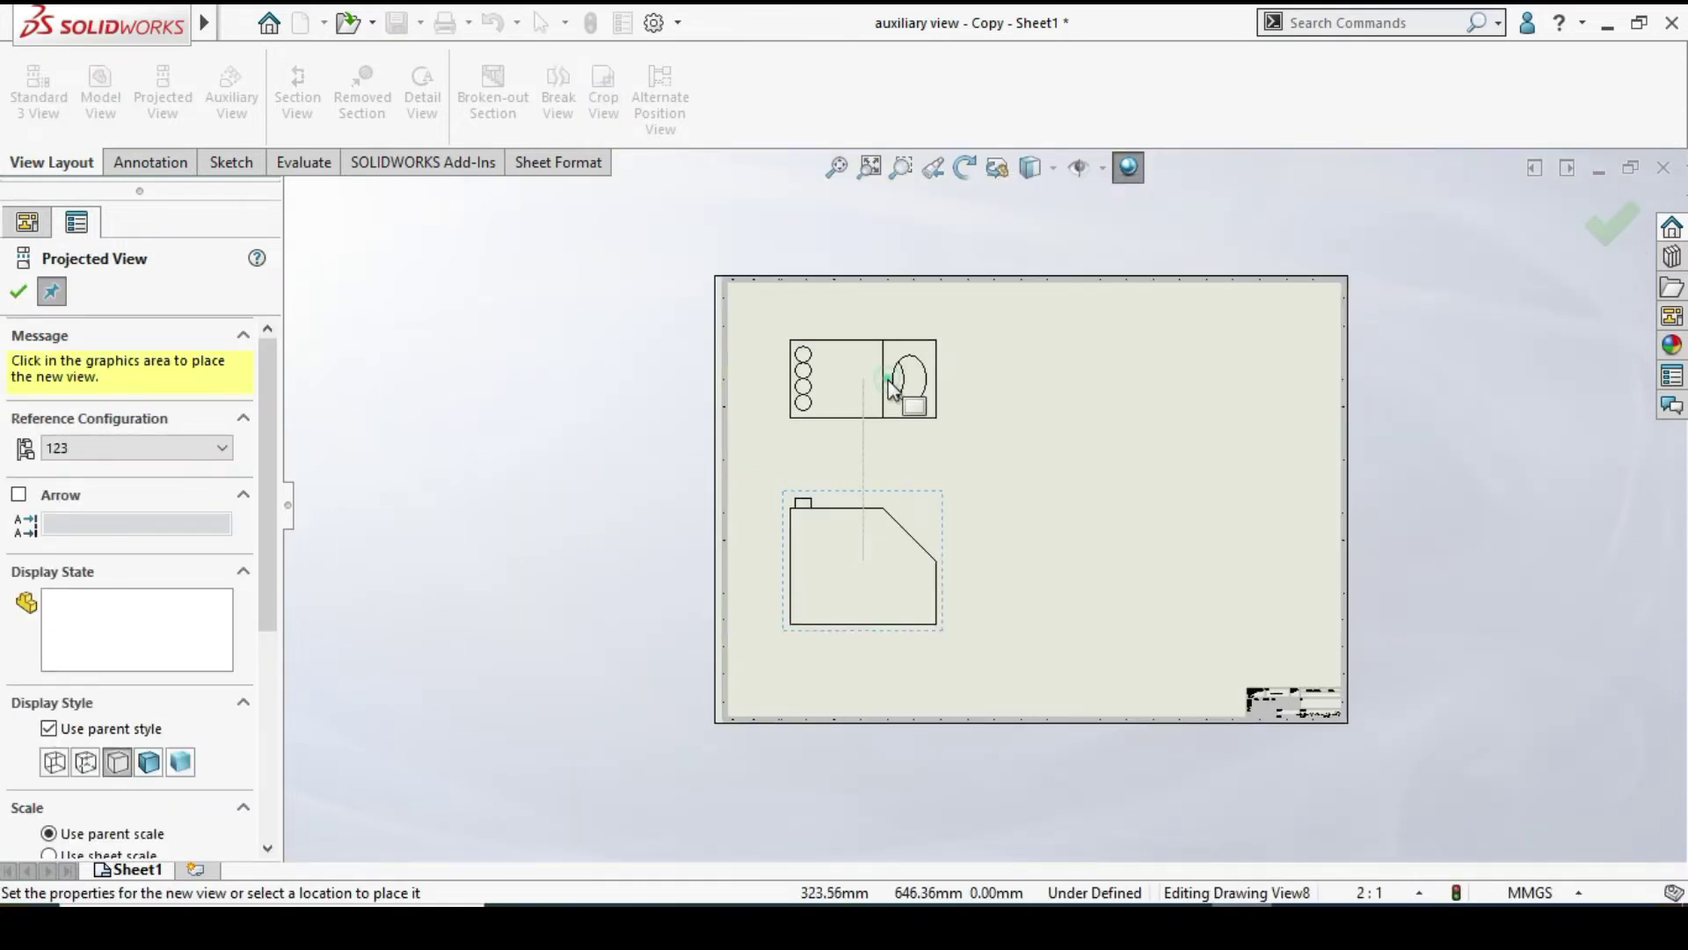
pyautogui.click(890, 387)
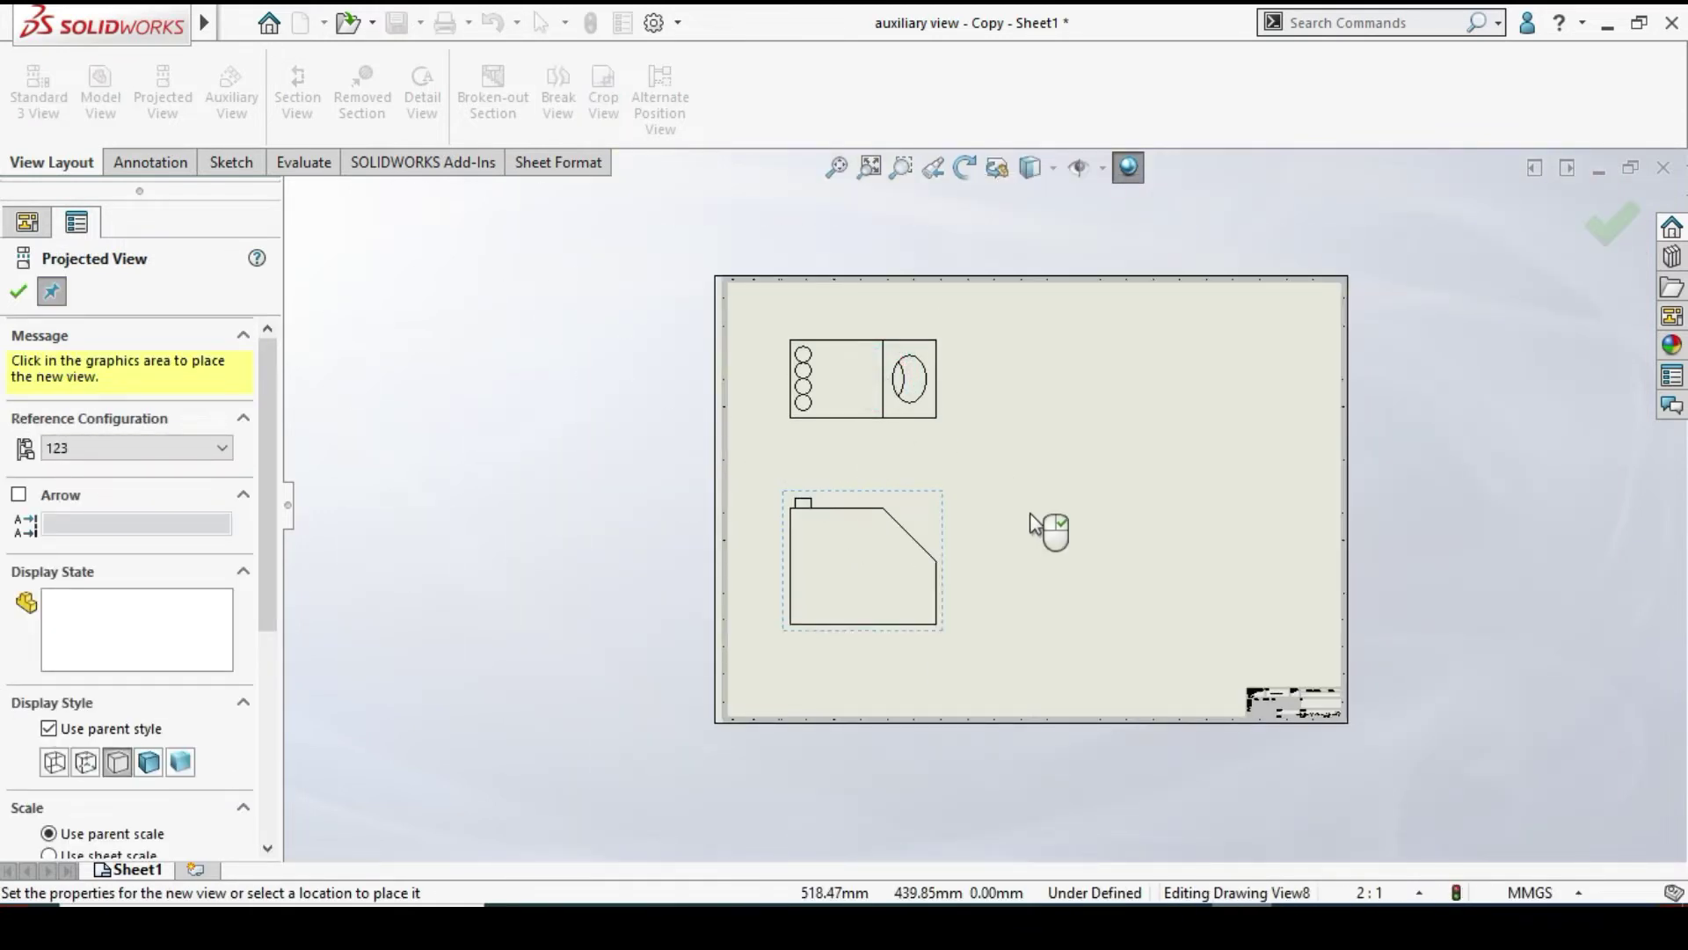
pyautogui.click(1109, 471)
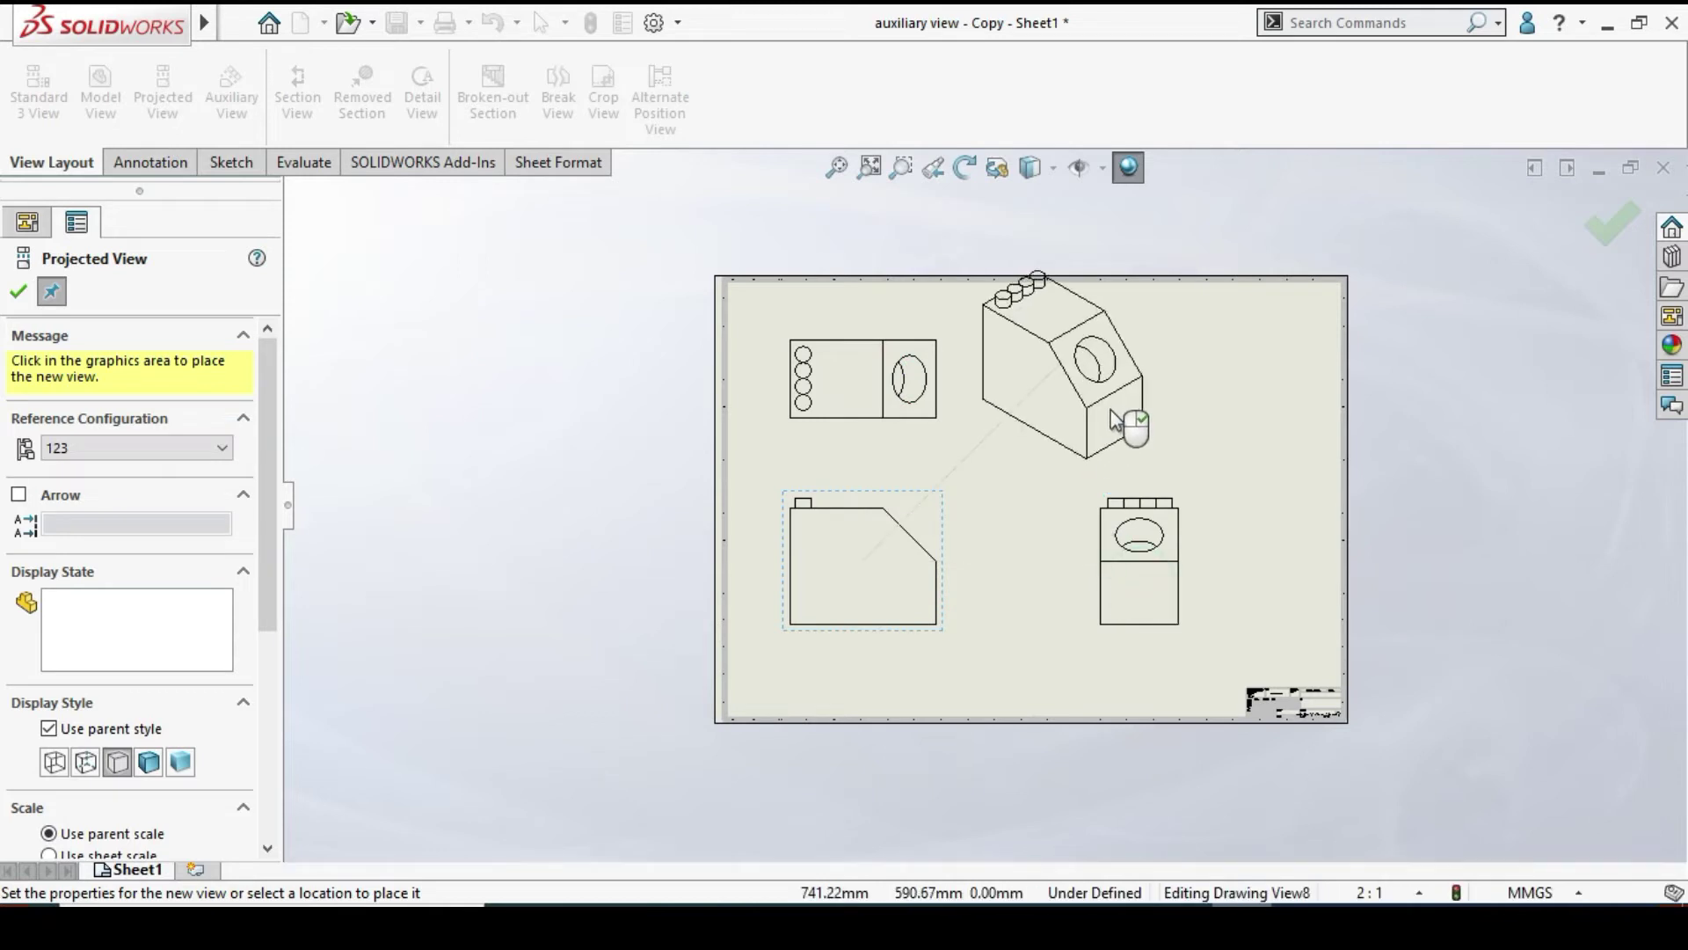
pyautogui.click(26, 299)
# Shift the front view group and move the isometric view down and right
pyautogui.scroll(-1, 983, 493)
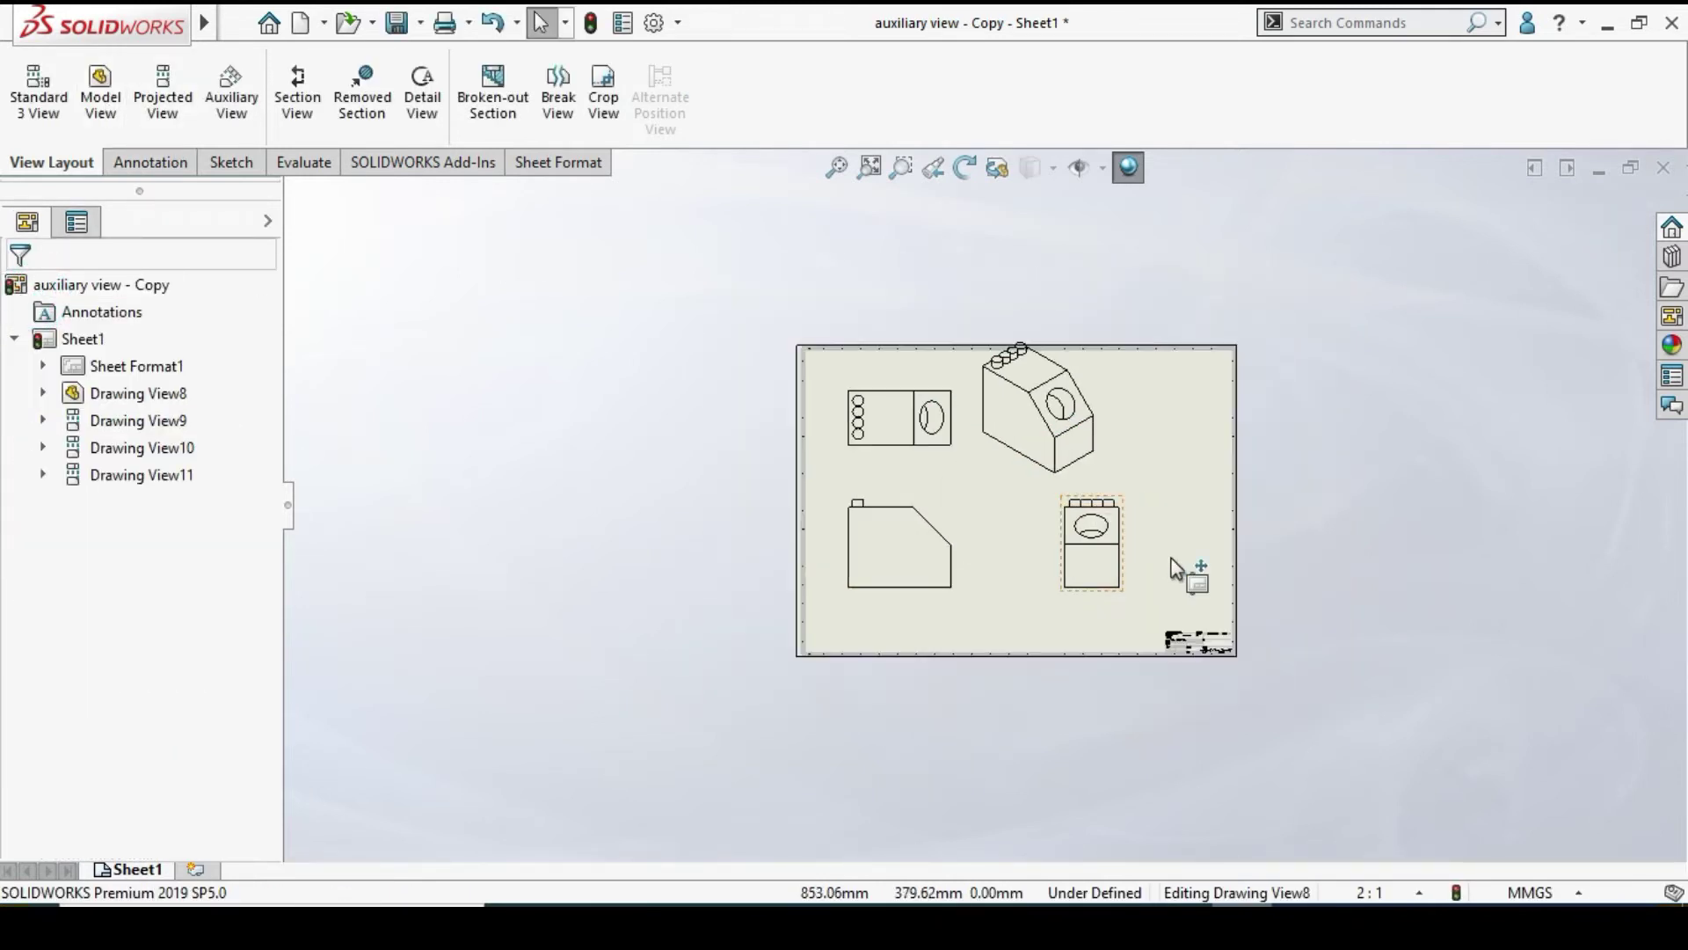
pyautogui.scroll(-1, 1172, 567)
pyautogui.moveTo(840, 580); pyautogui.dragTo(849, 618)
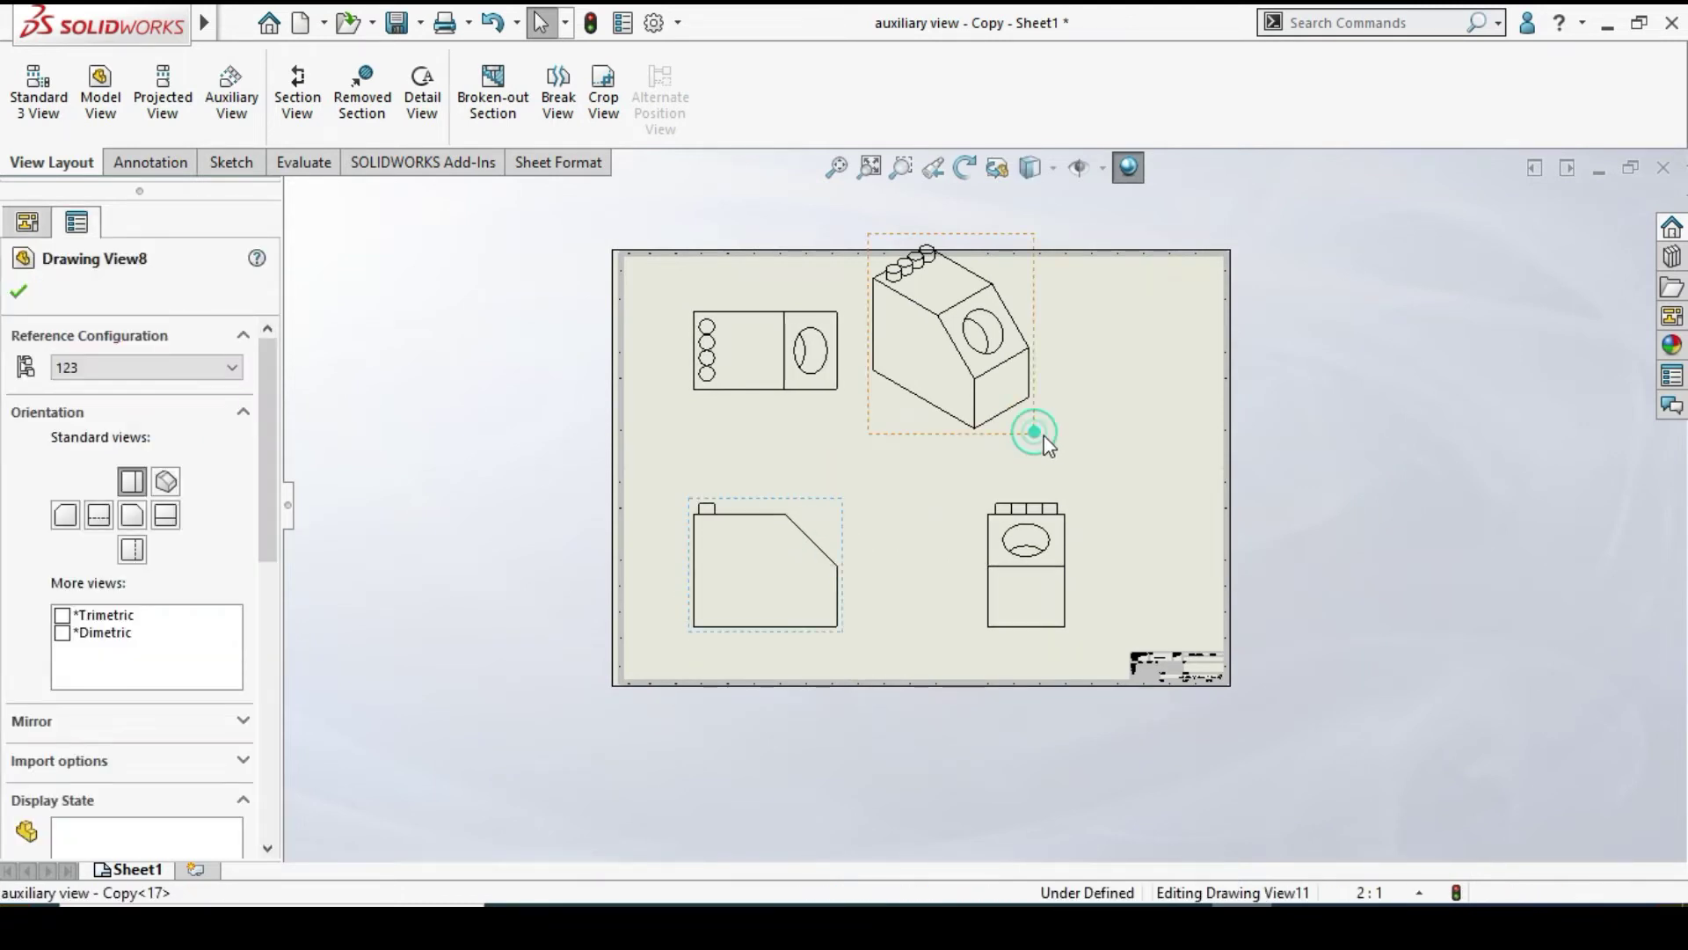
pyautogui.moveTo(1035, 433); pyautogui.dragTo(1099, 464)
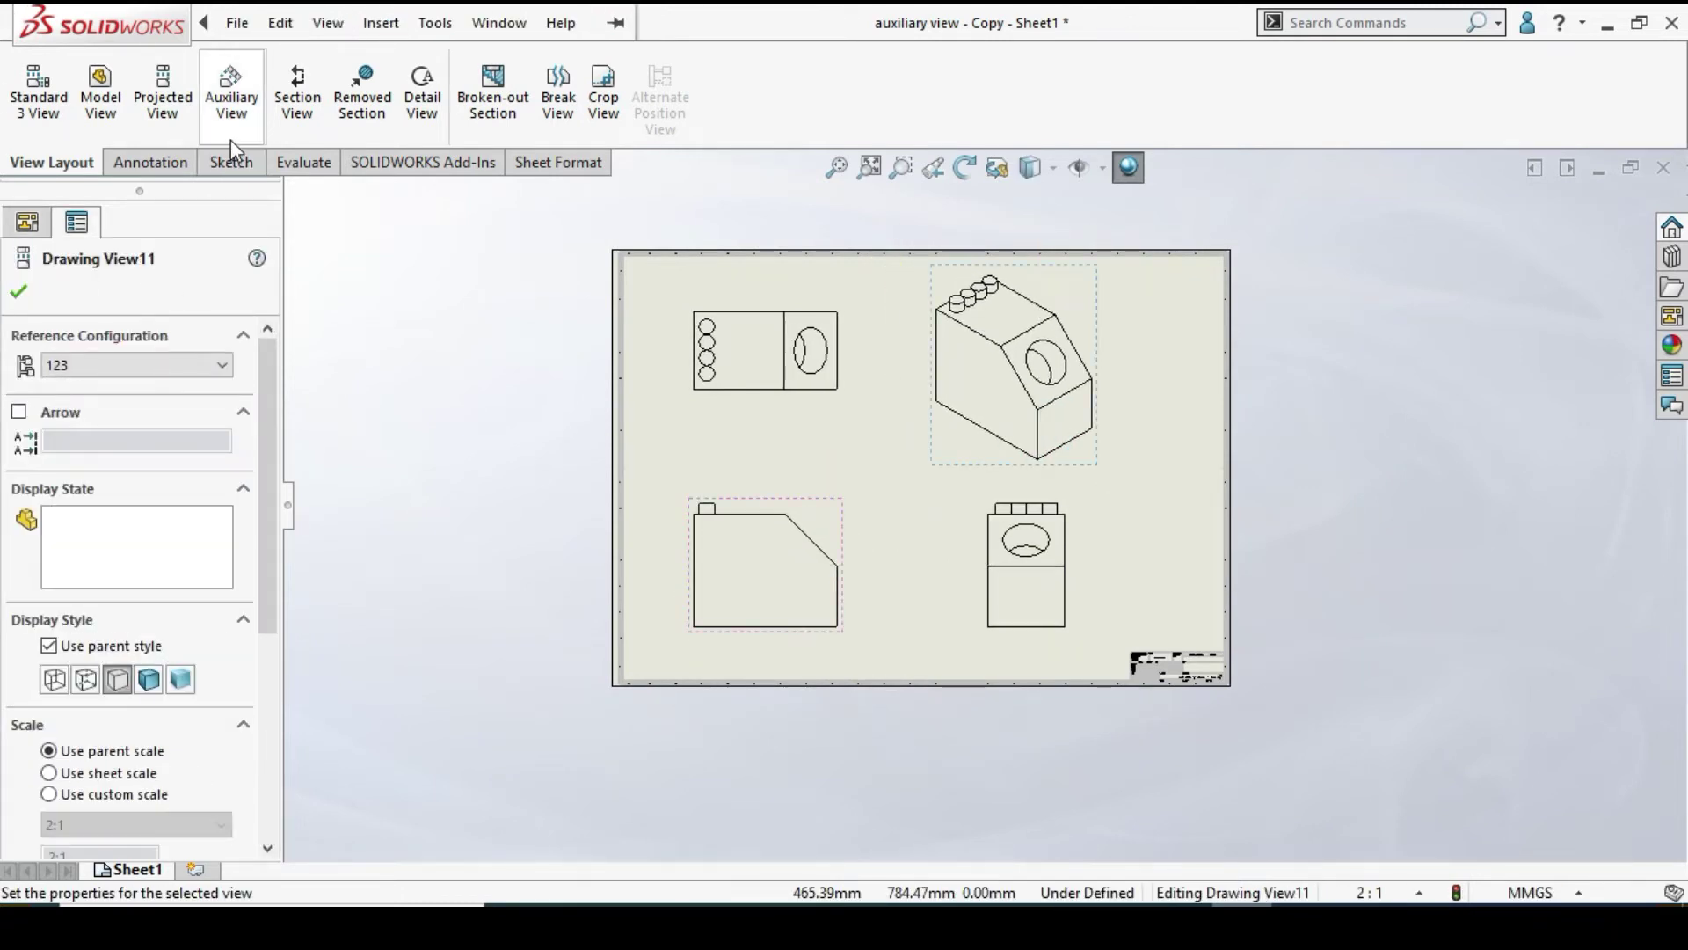
pyautogui.click(19, 289)
pyautogui.scroll(3, 904, 527)
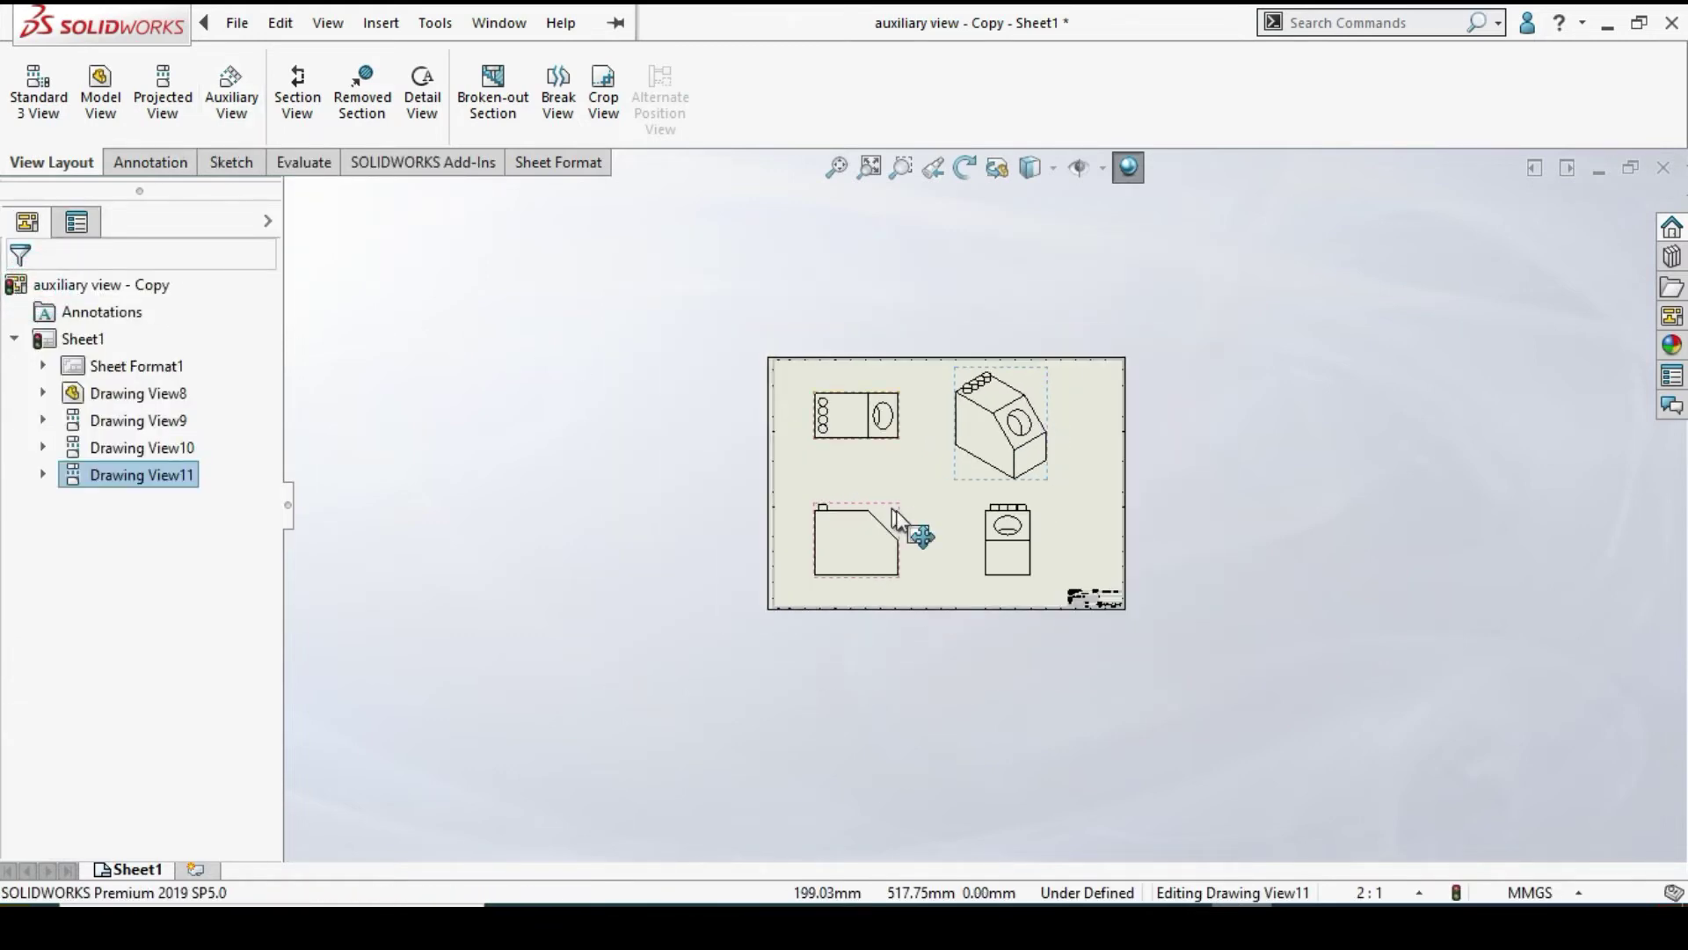
pyautogui.scroll(-5, 947, 536)
pyautogui.scroll(2, 941, 525)
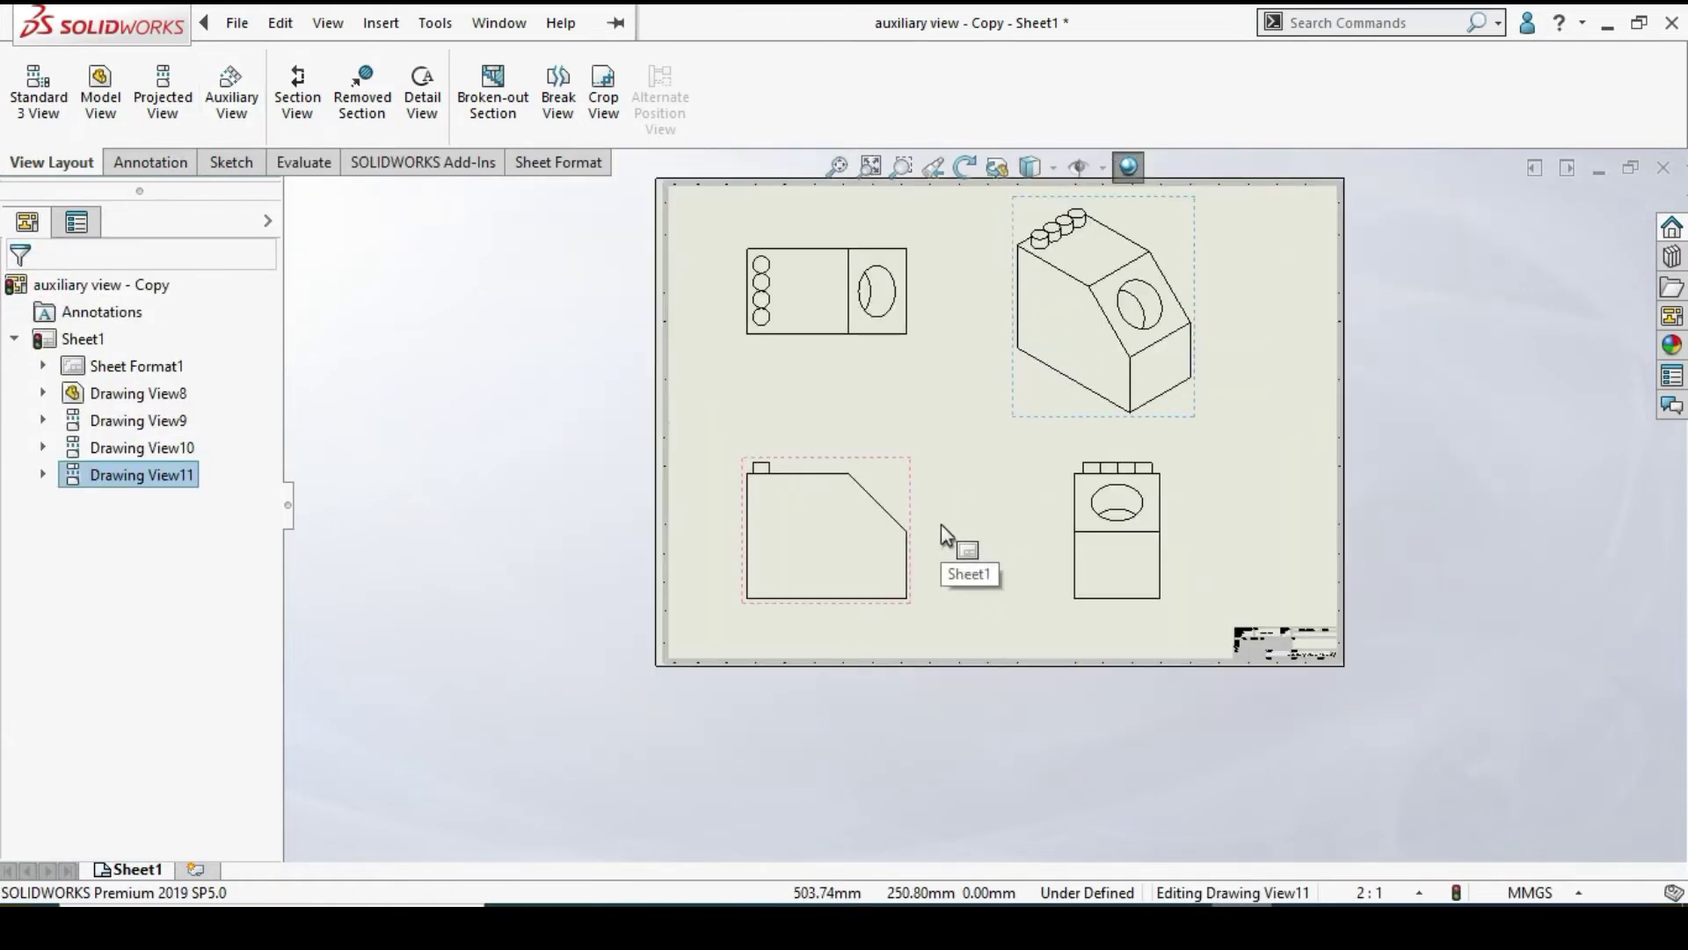
pyautogui.scroll(-1, 882, 299)
# Start a dimension on the hole outline in the top view, then cancel it
pyautogui.scroll(-1, 882, 299)
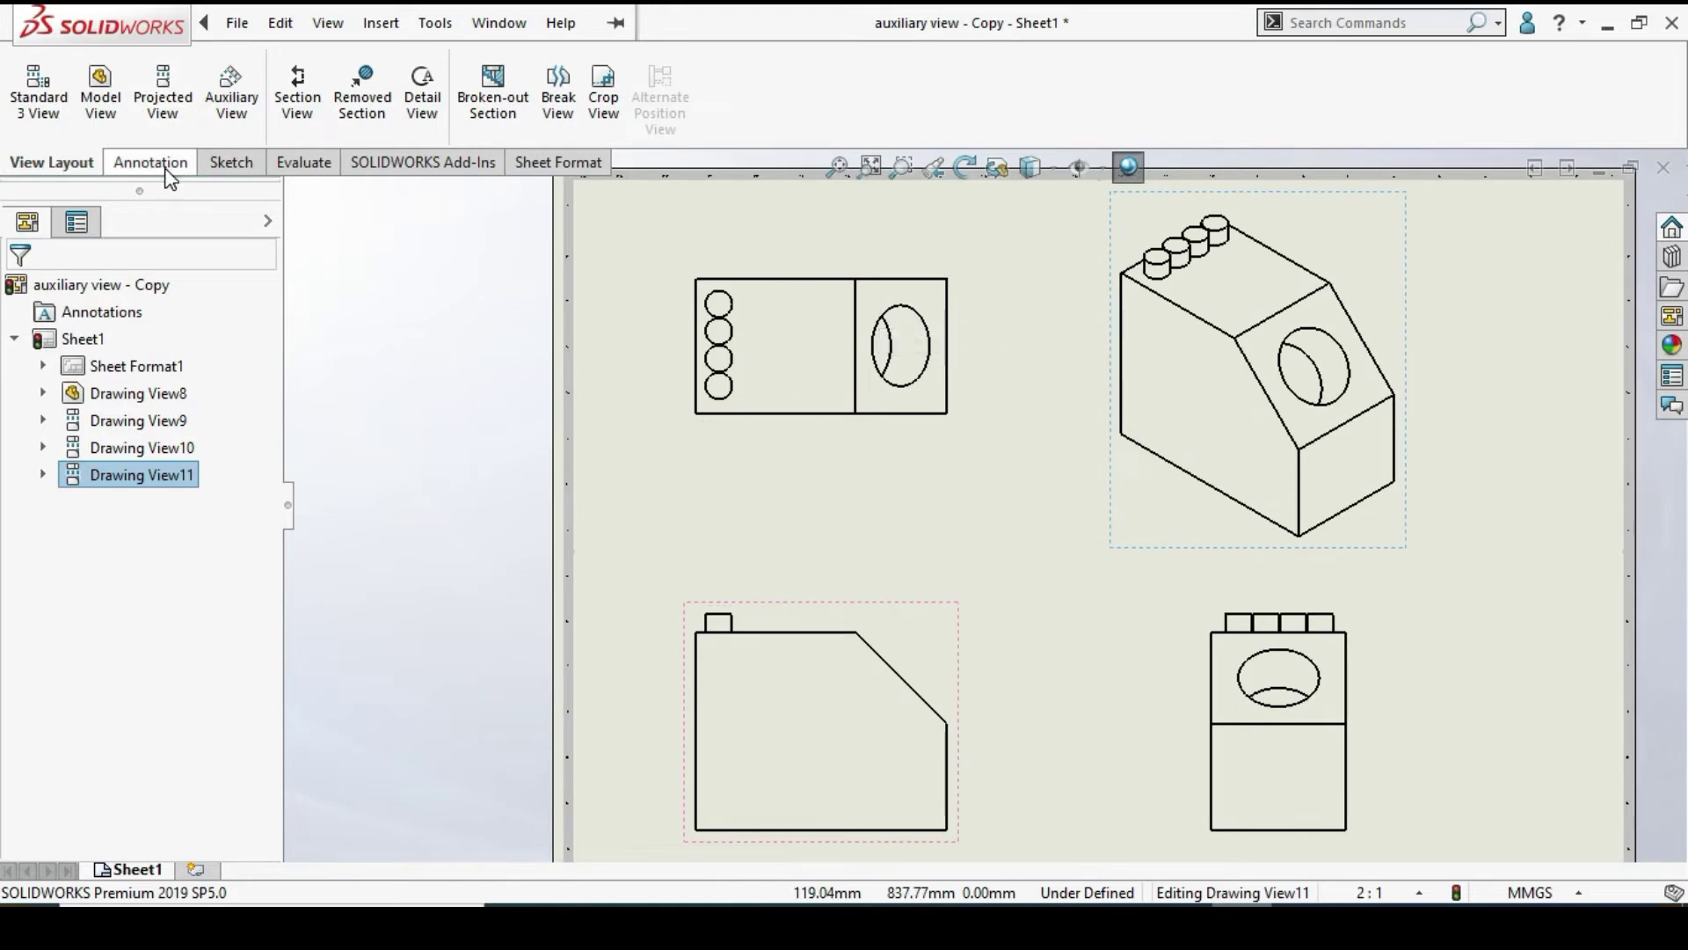
pyautogui.click(230, 164)
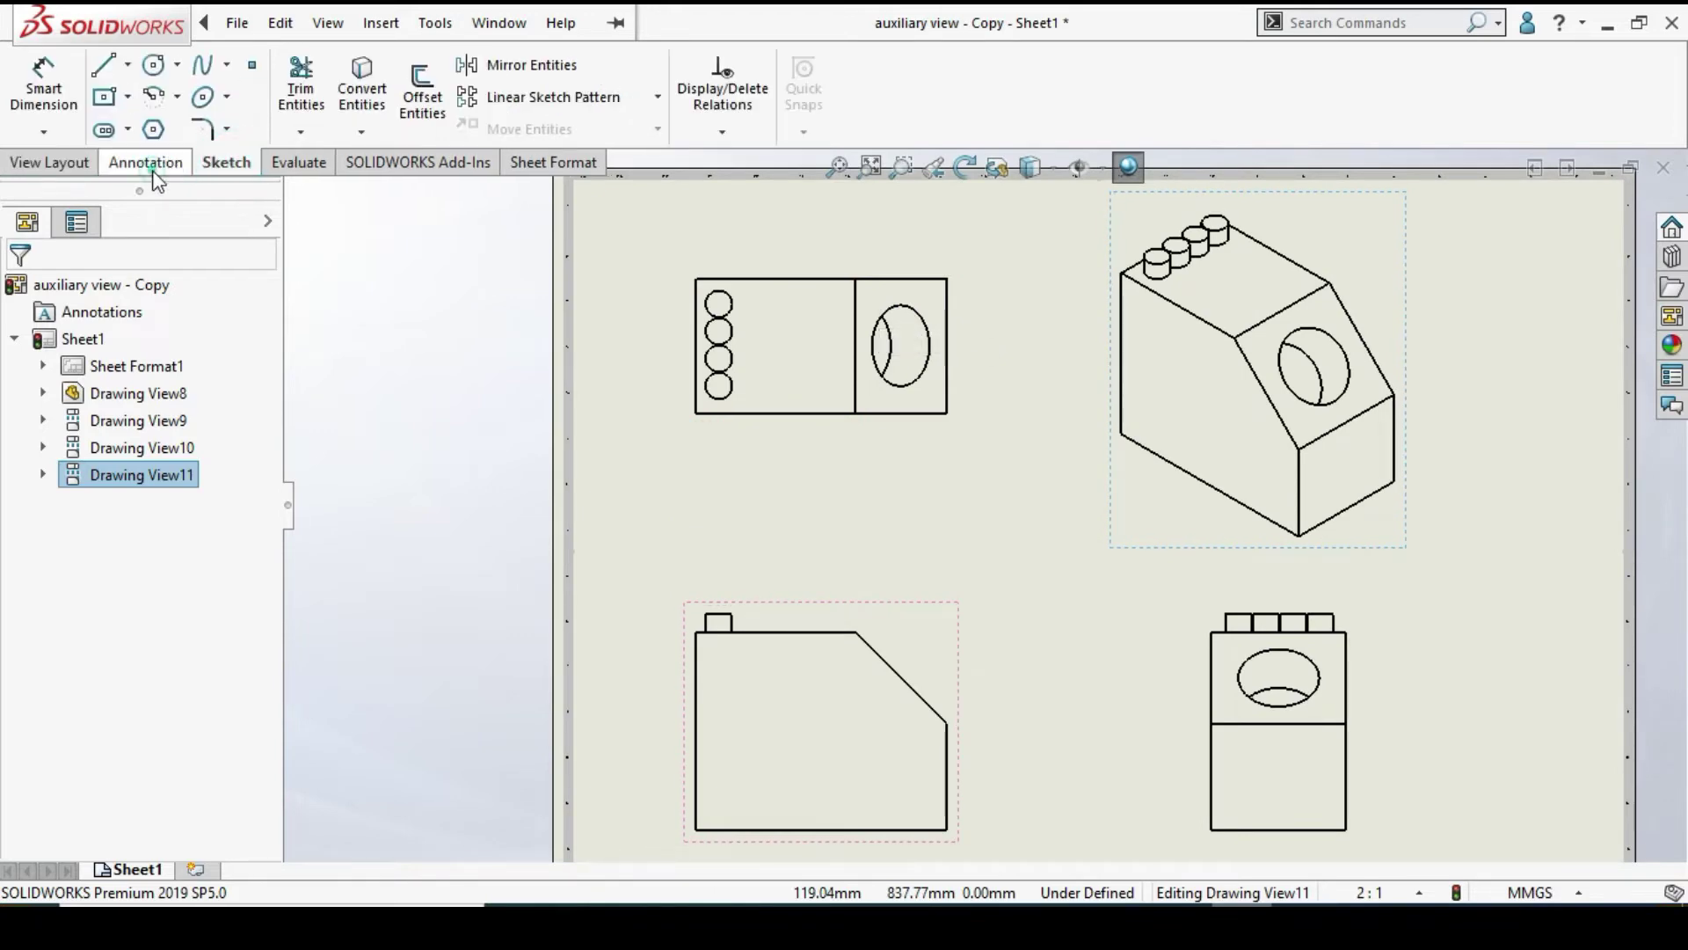
pyautogui.click(159, 165)
pyautogui.click(59, 107)
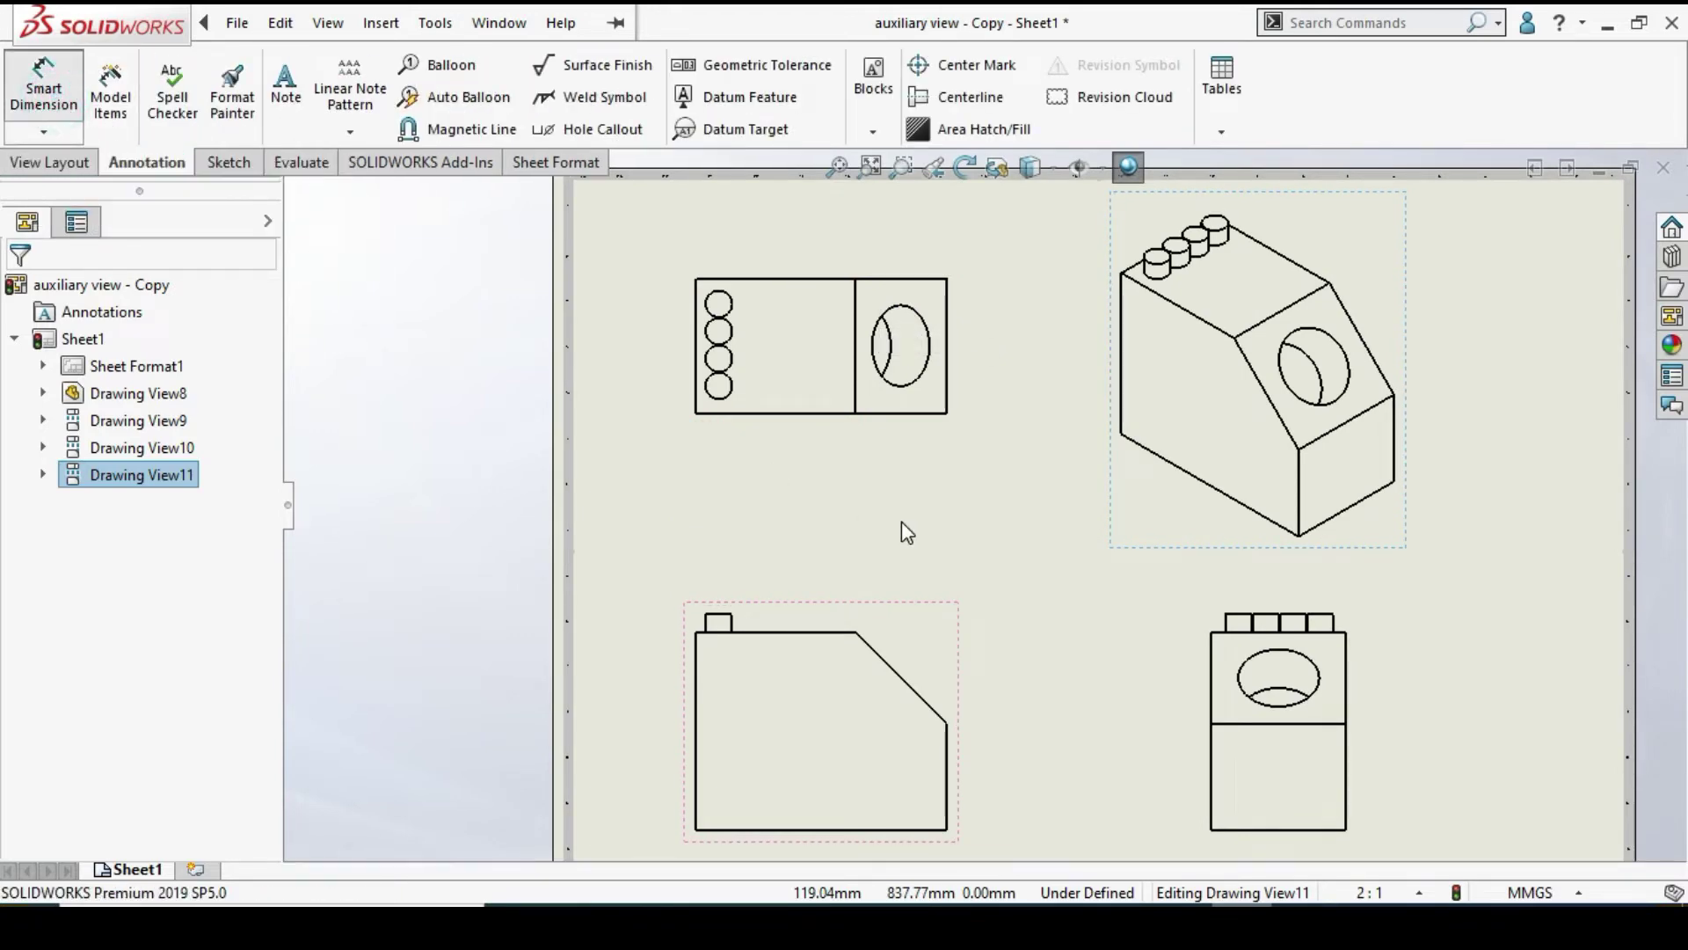
pyautogui.scroll(-3, 892, 356)
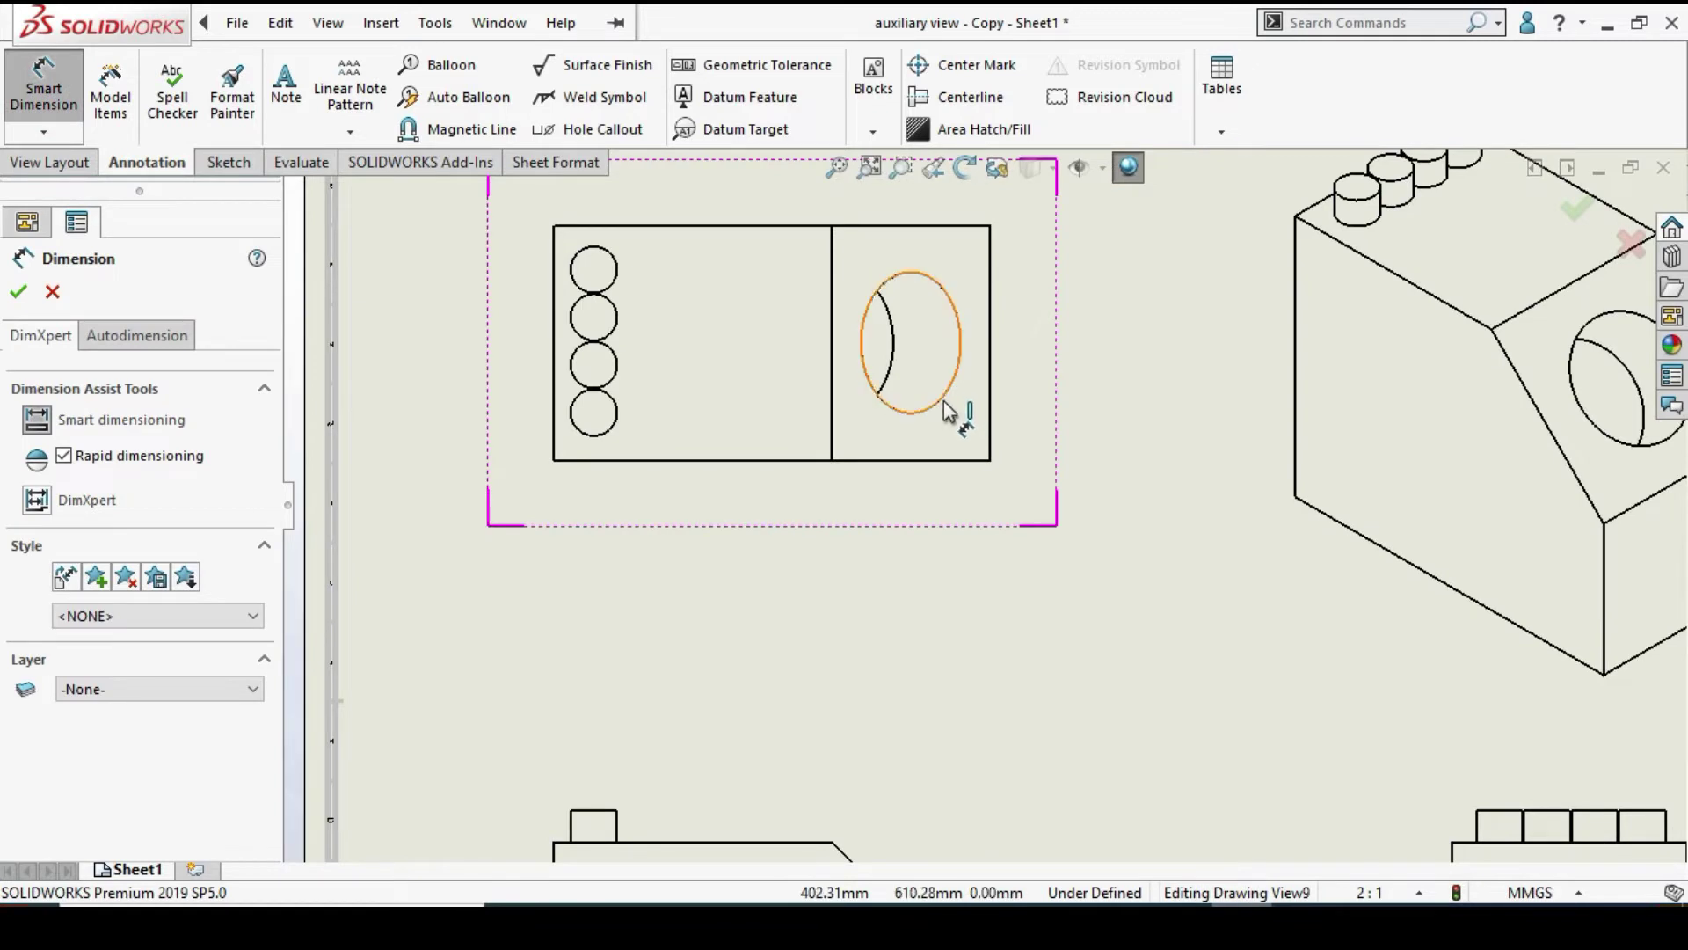
pyautogui.click(935, 391)
pyautogui.scroll(-3, 1040, 374)
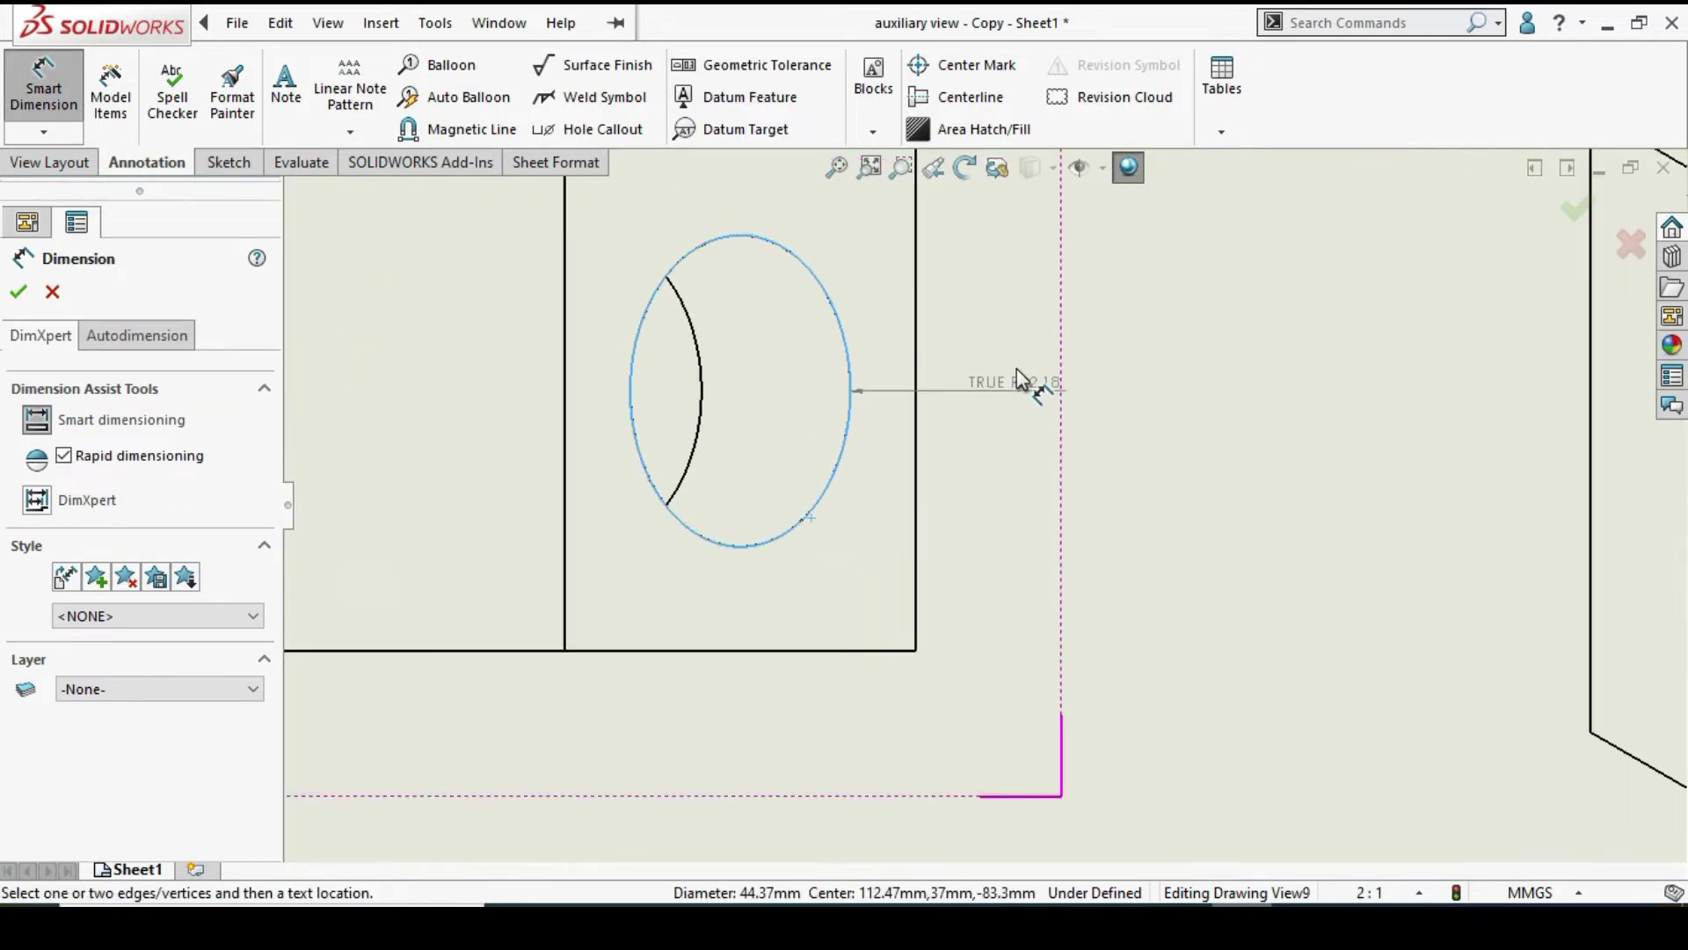
pyautogui.press('Escape')
pyautogui.press('Escape')
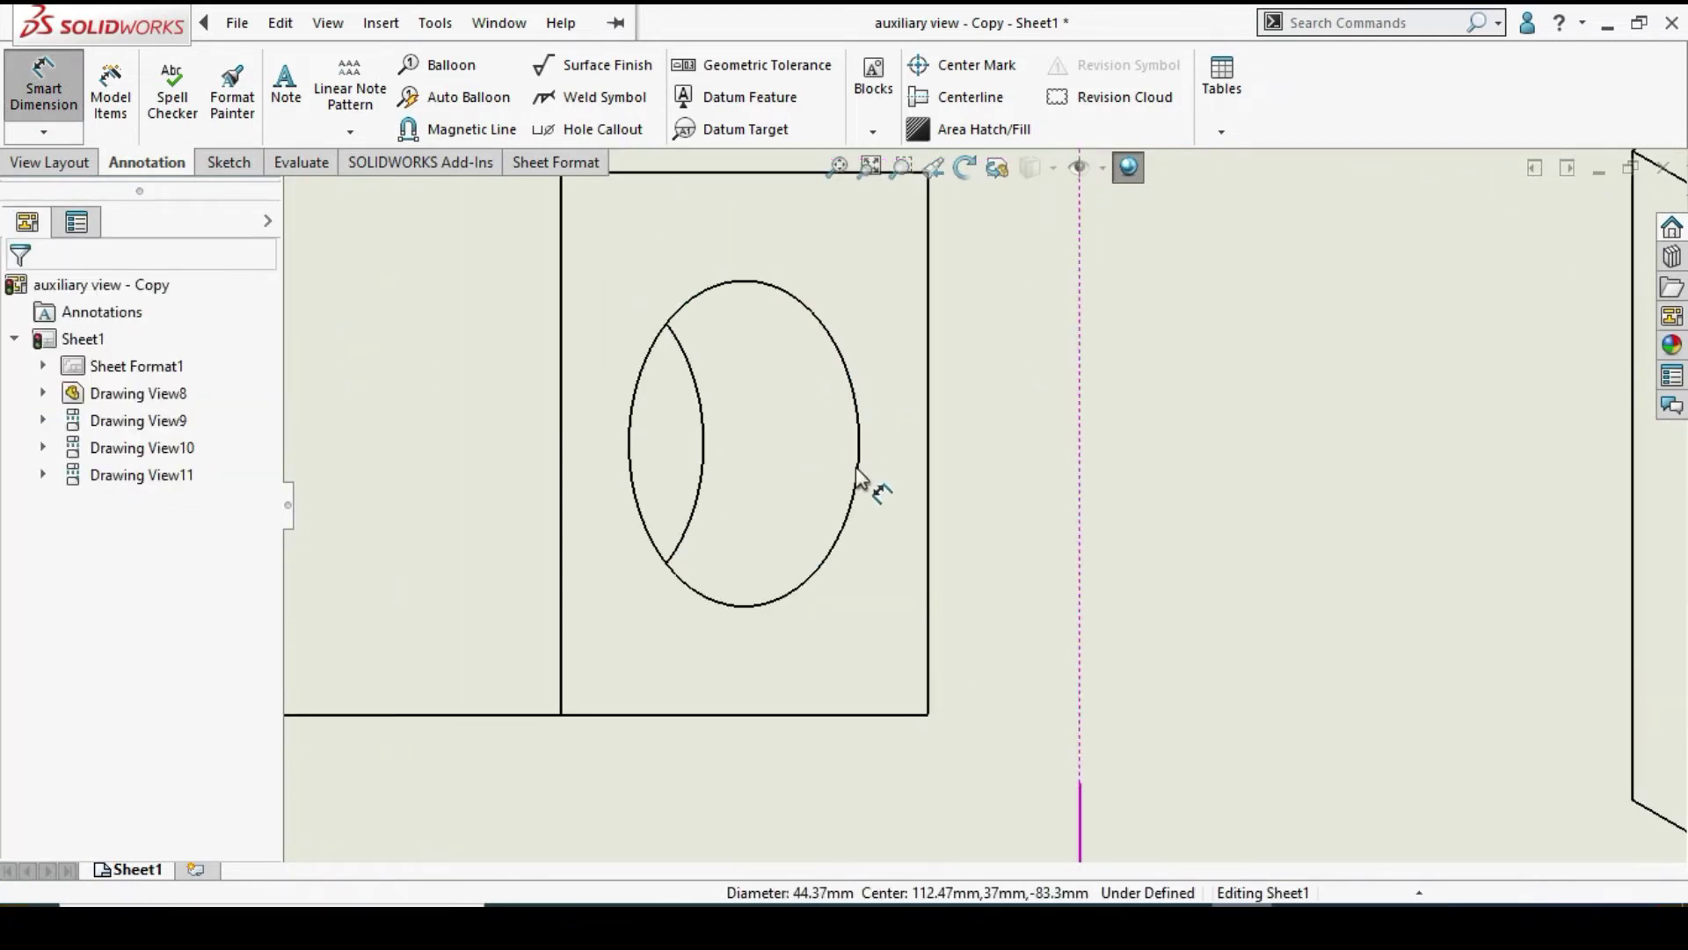
# Bring up the View Layout tools for creating new drawing views
pyautogui.scroll(3, 879, 480)
pyautogui.scroll(2, 899, 565)
pyautogui.scroll(2, 942, 493)
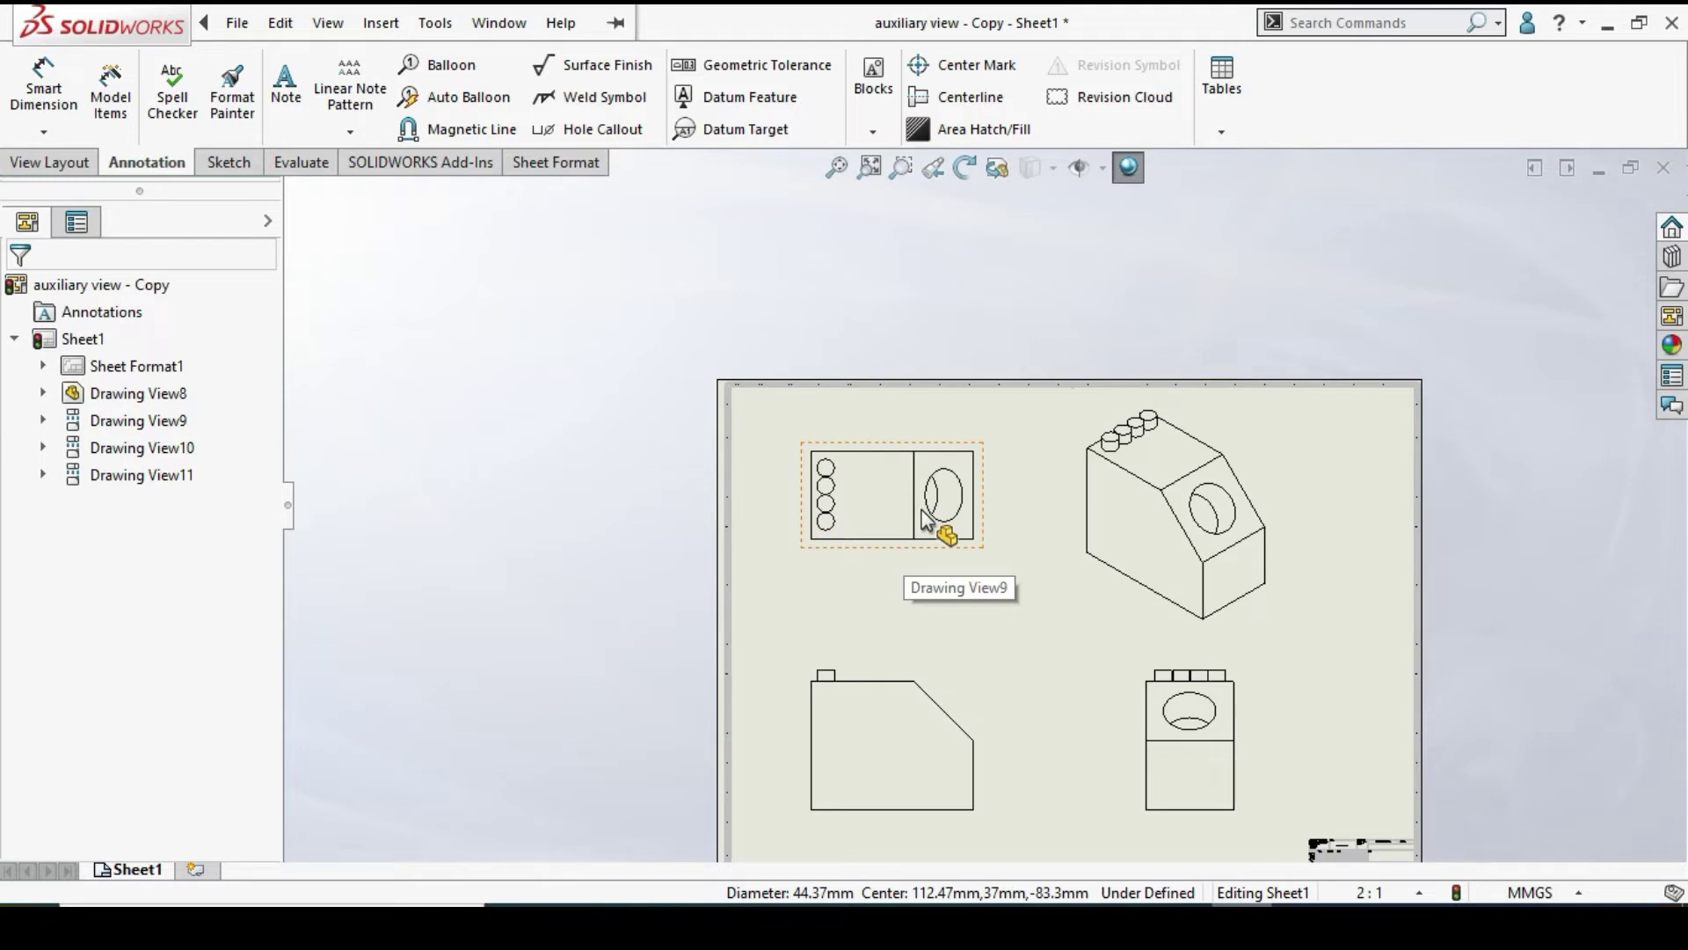
pyautogui.scroll(-2, 923, 511)
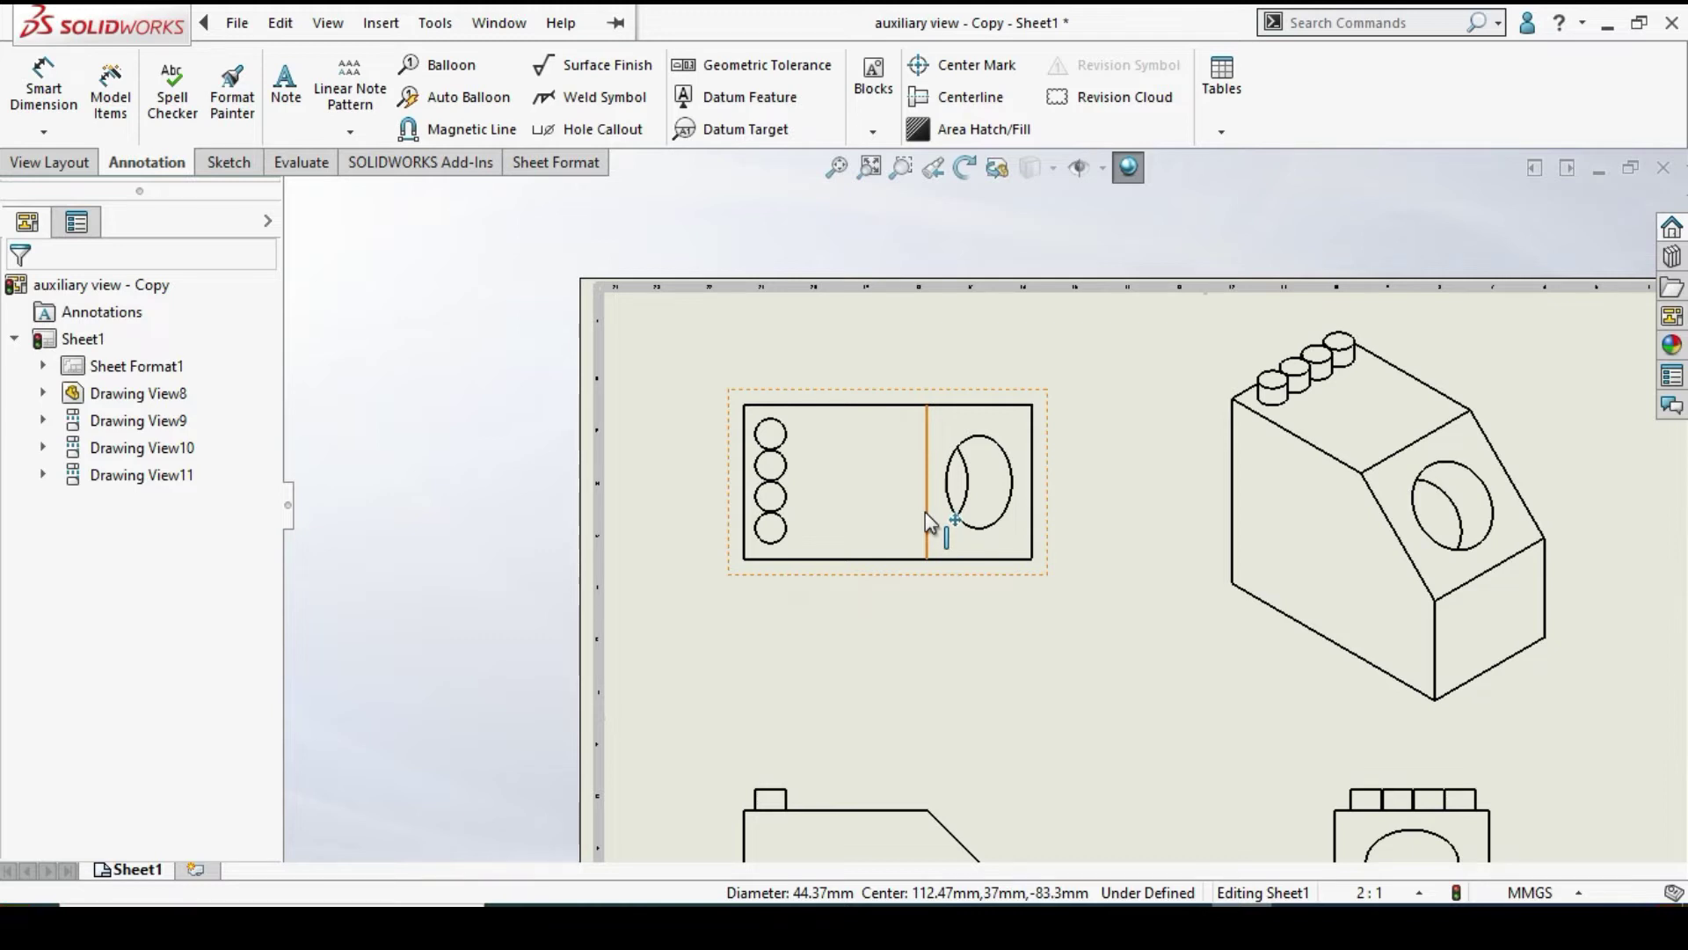
pyautogui.click(54, 163)
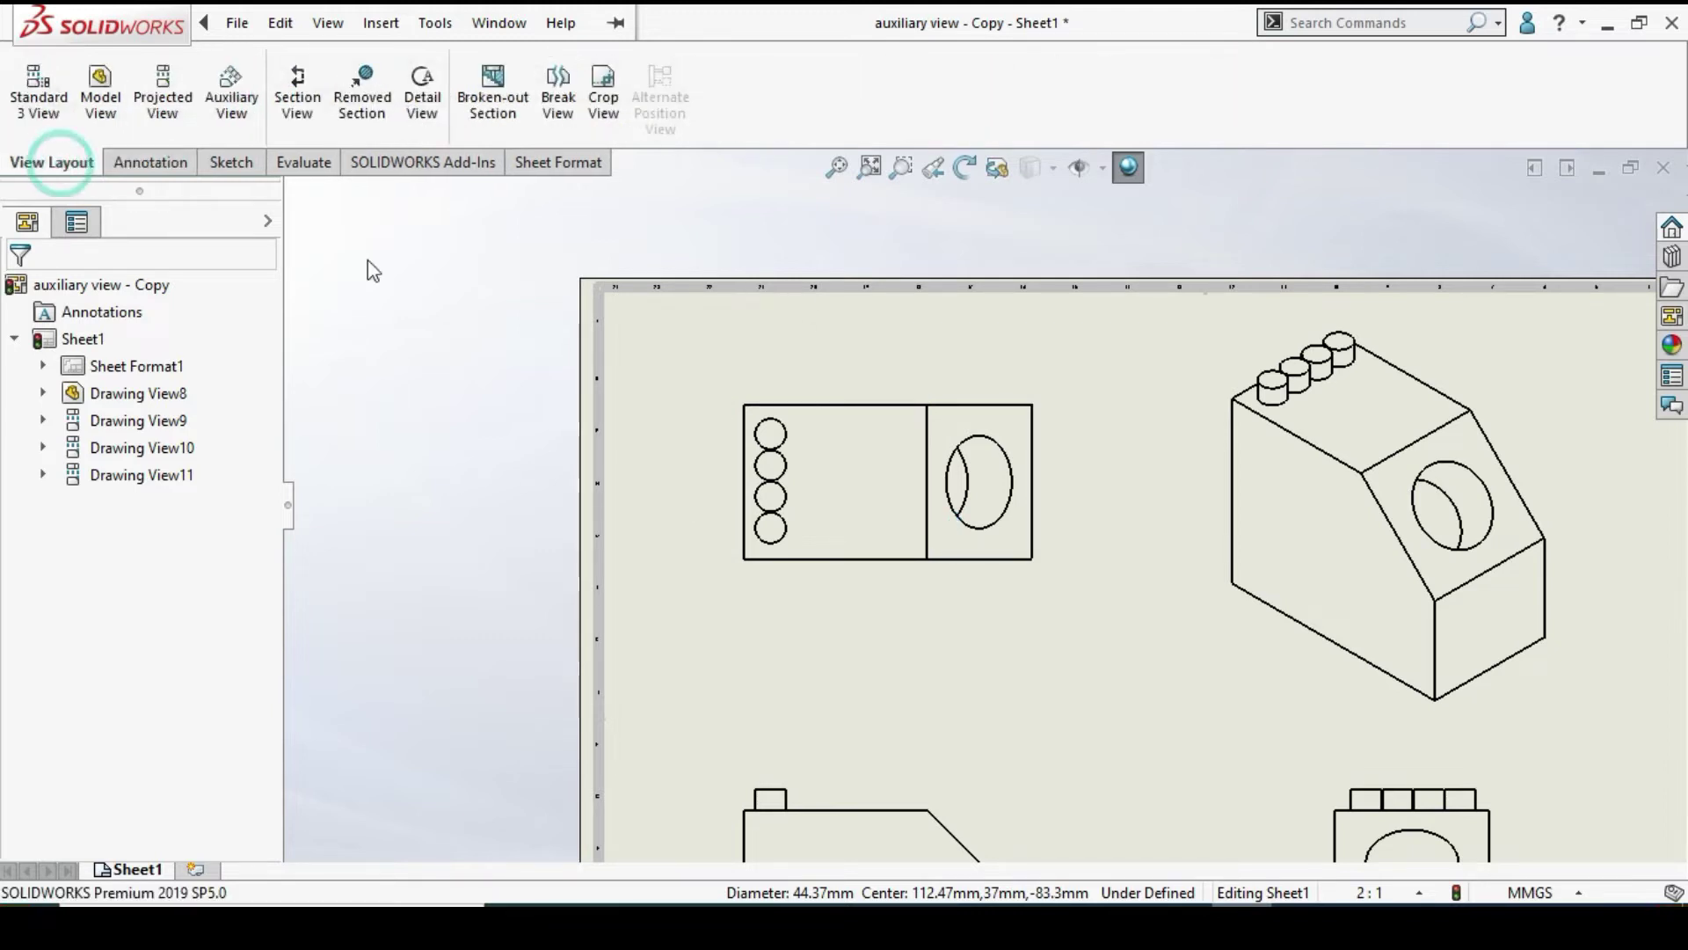
# Switch the front Drawing View8 to Hidden Lines Visible display style
pyautogui.click(1059, 359)
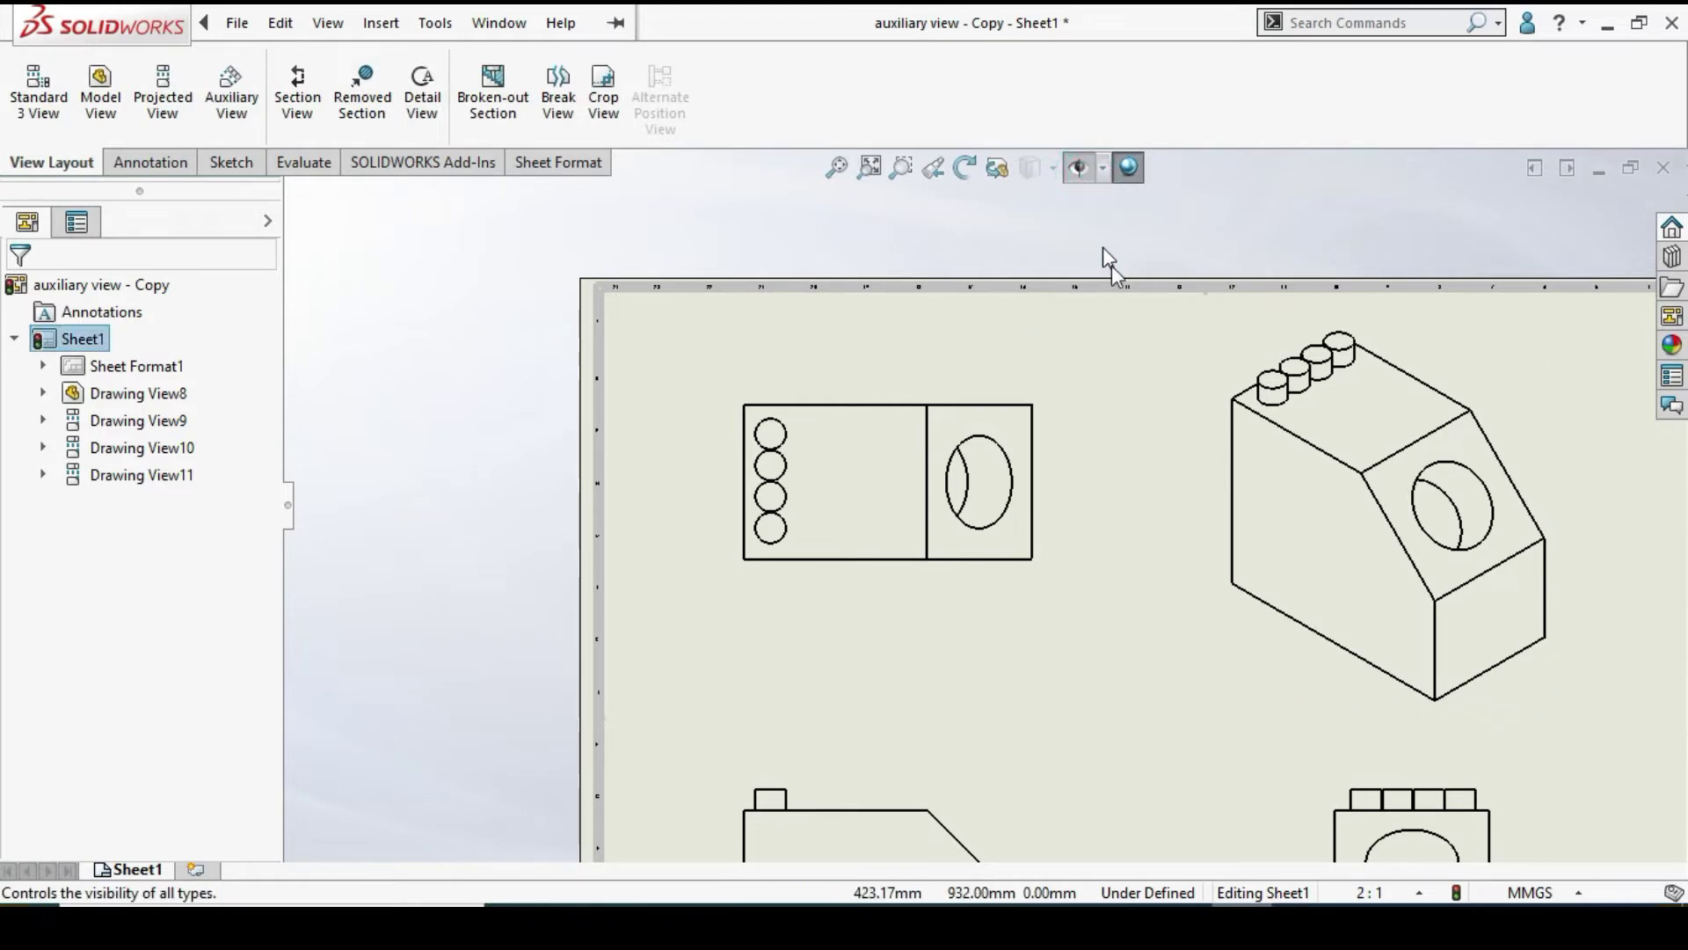
pyautogui.scroll(3, 1112, 266)
pyautogui.click(974, 571)
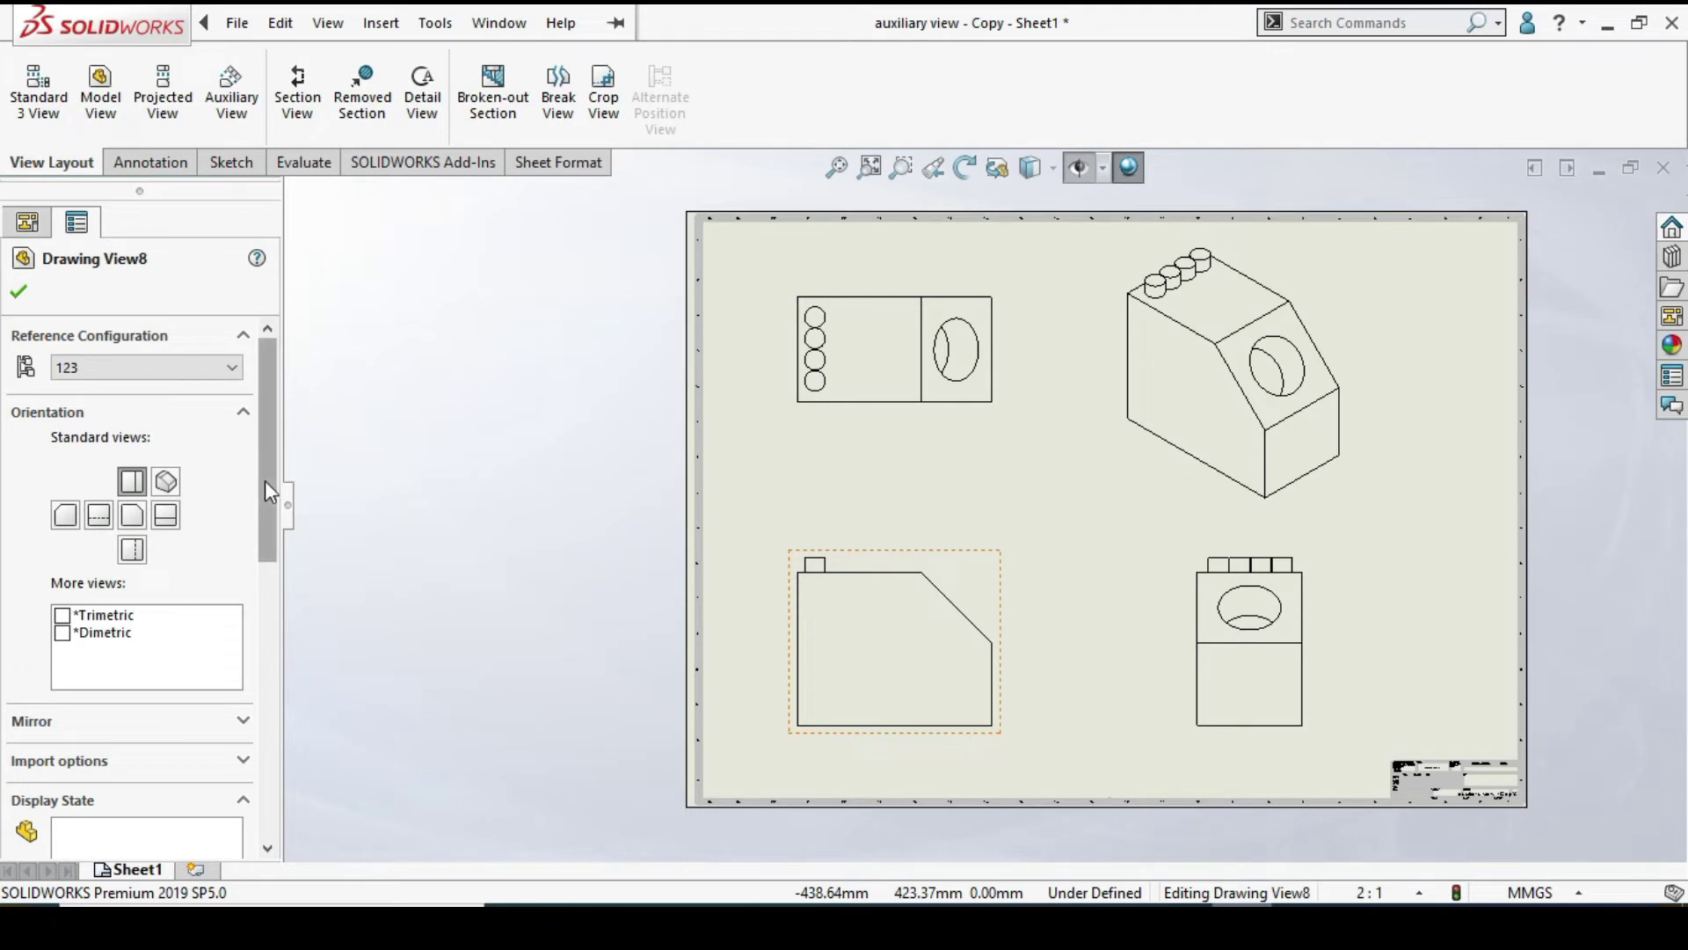
pyautogui.moveTo(265, 480); pyautogui.dragTo(304, 651)
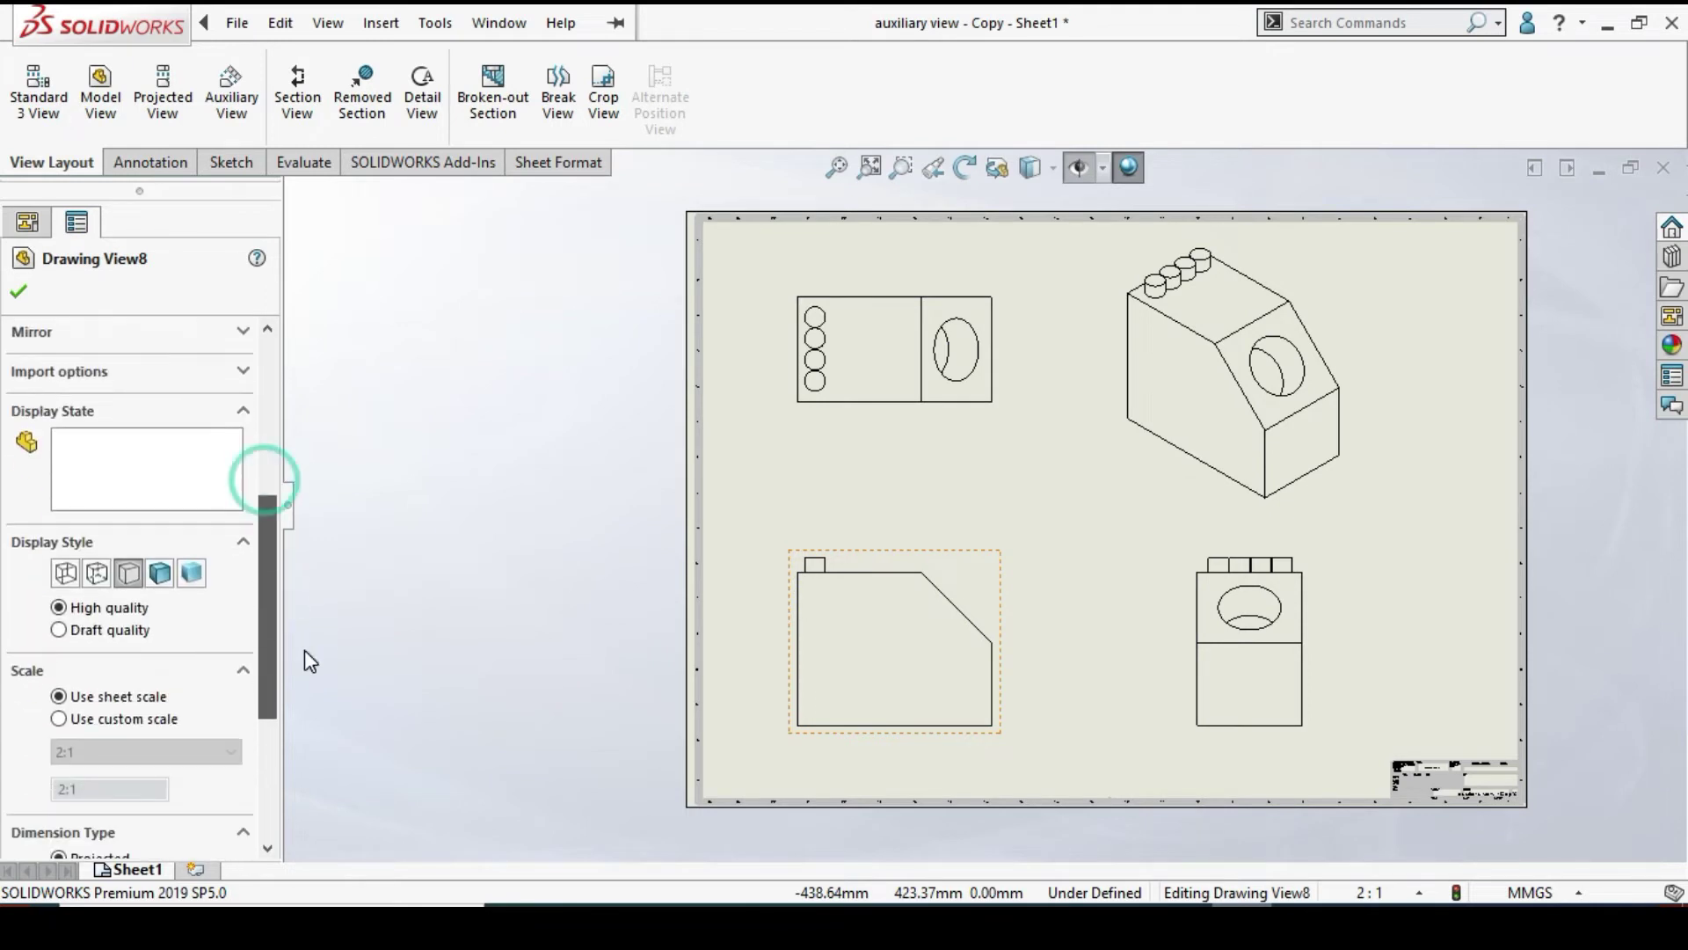
pyautogui.click(95, 564)
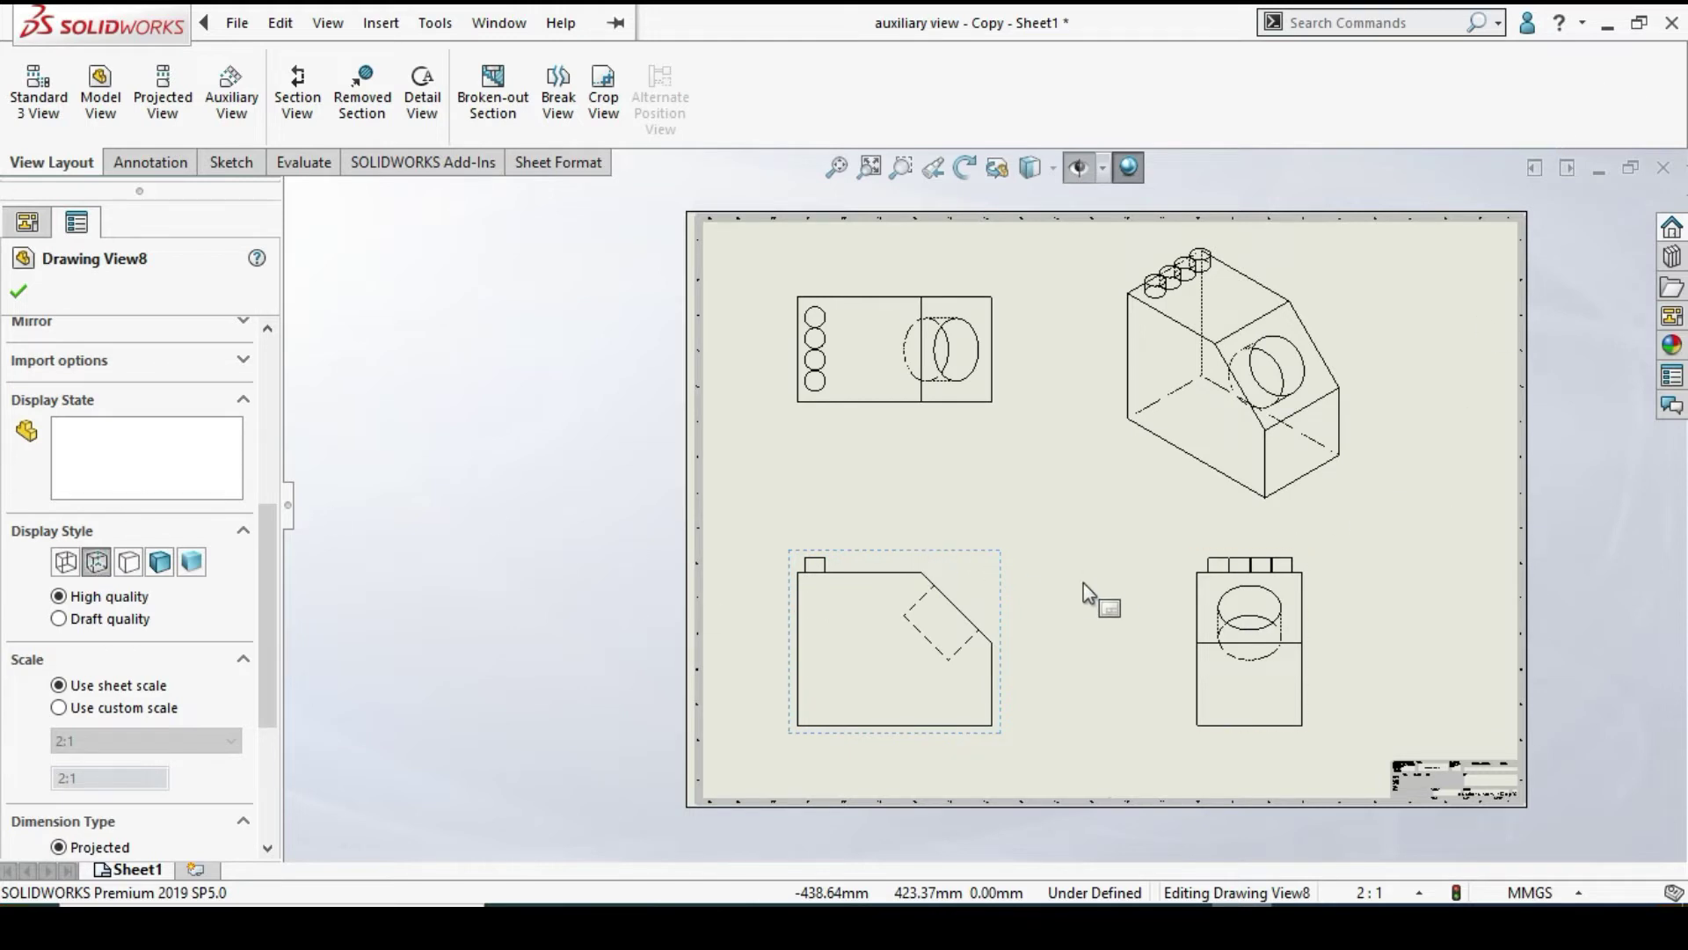
pyautogui.click(20, 295)
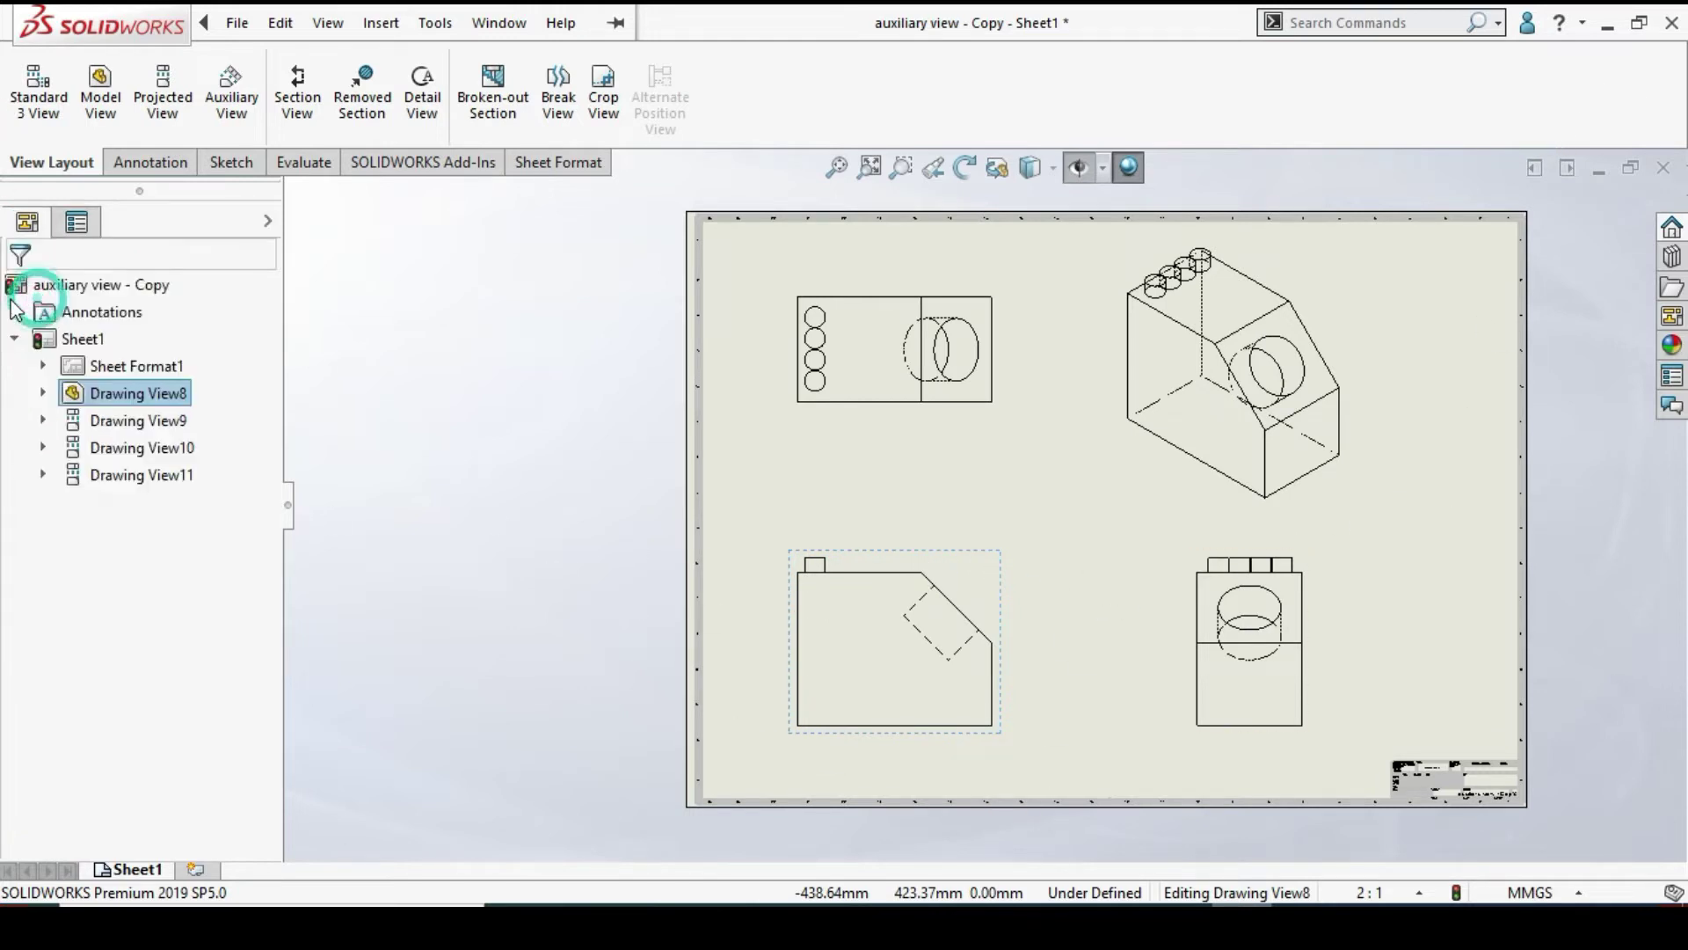
# Create auxiliary Drawing View12 perpendicular to the front view's sloped chamfer edge
pyautogui.click(238, 125)
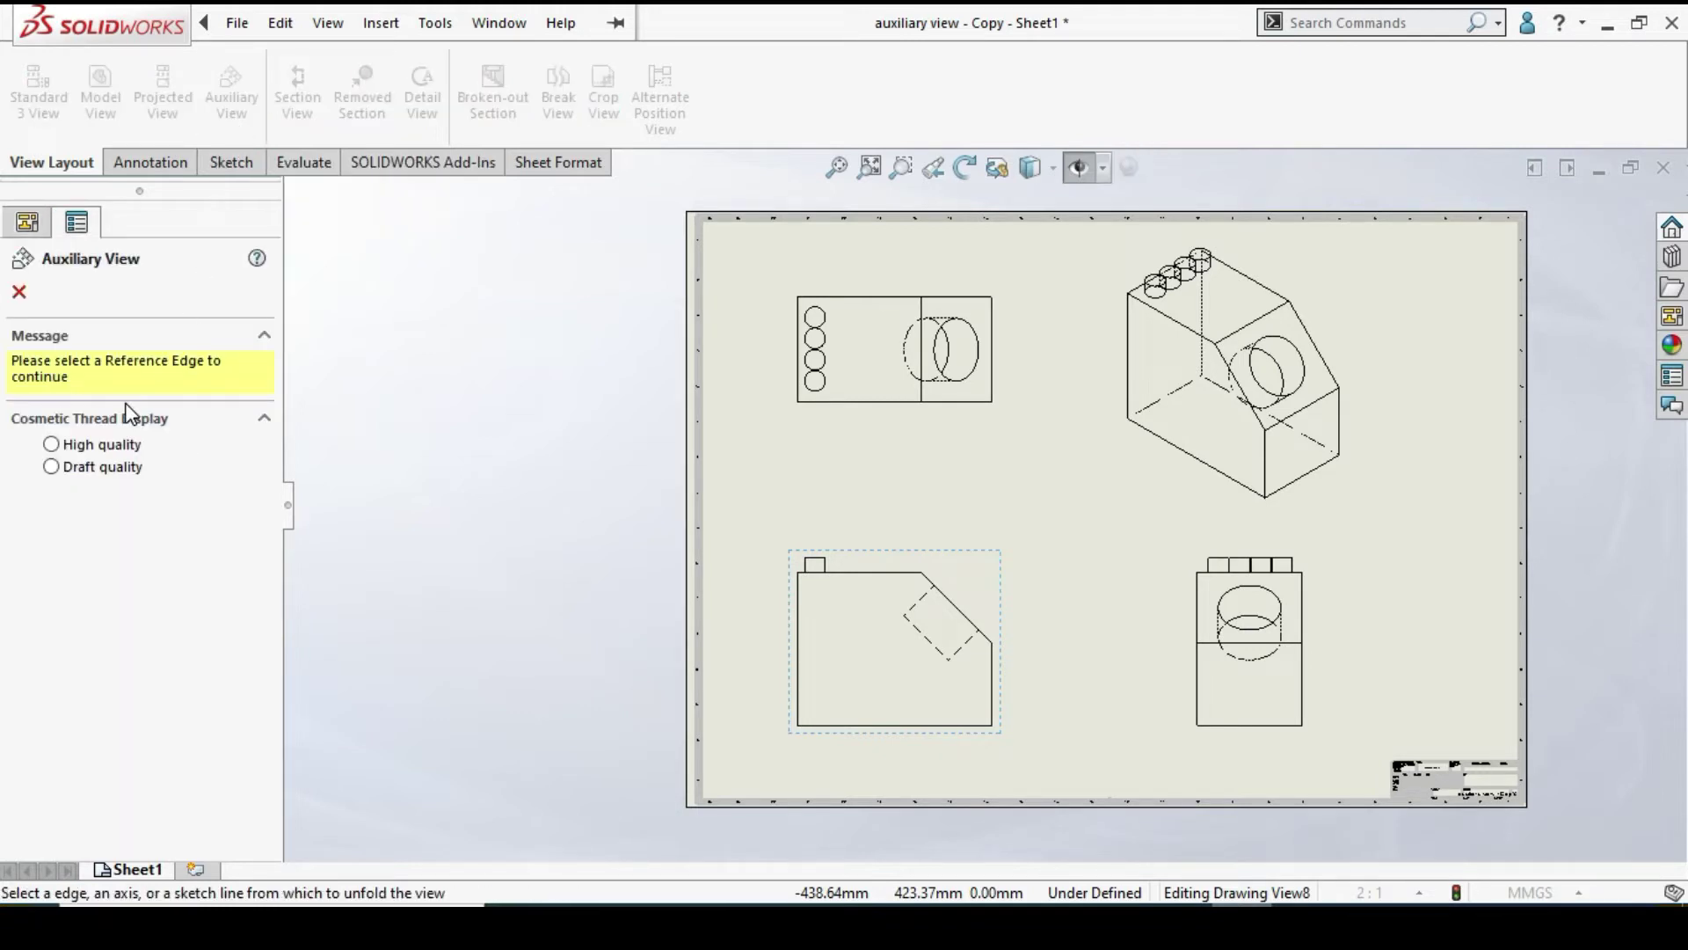
pyautogui.click(51, 444)
pyautogui.scroll(-5, 1020, 695)
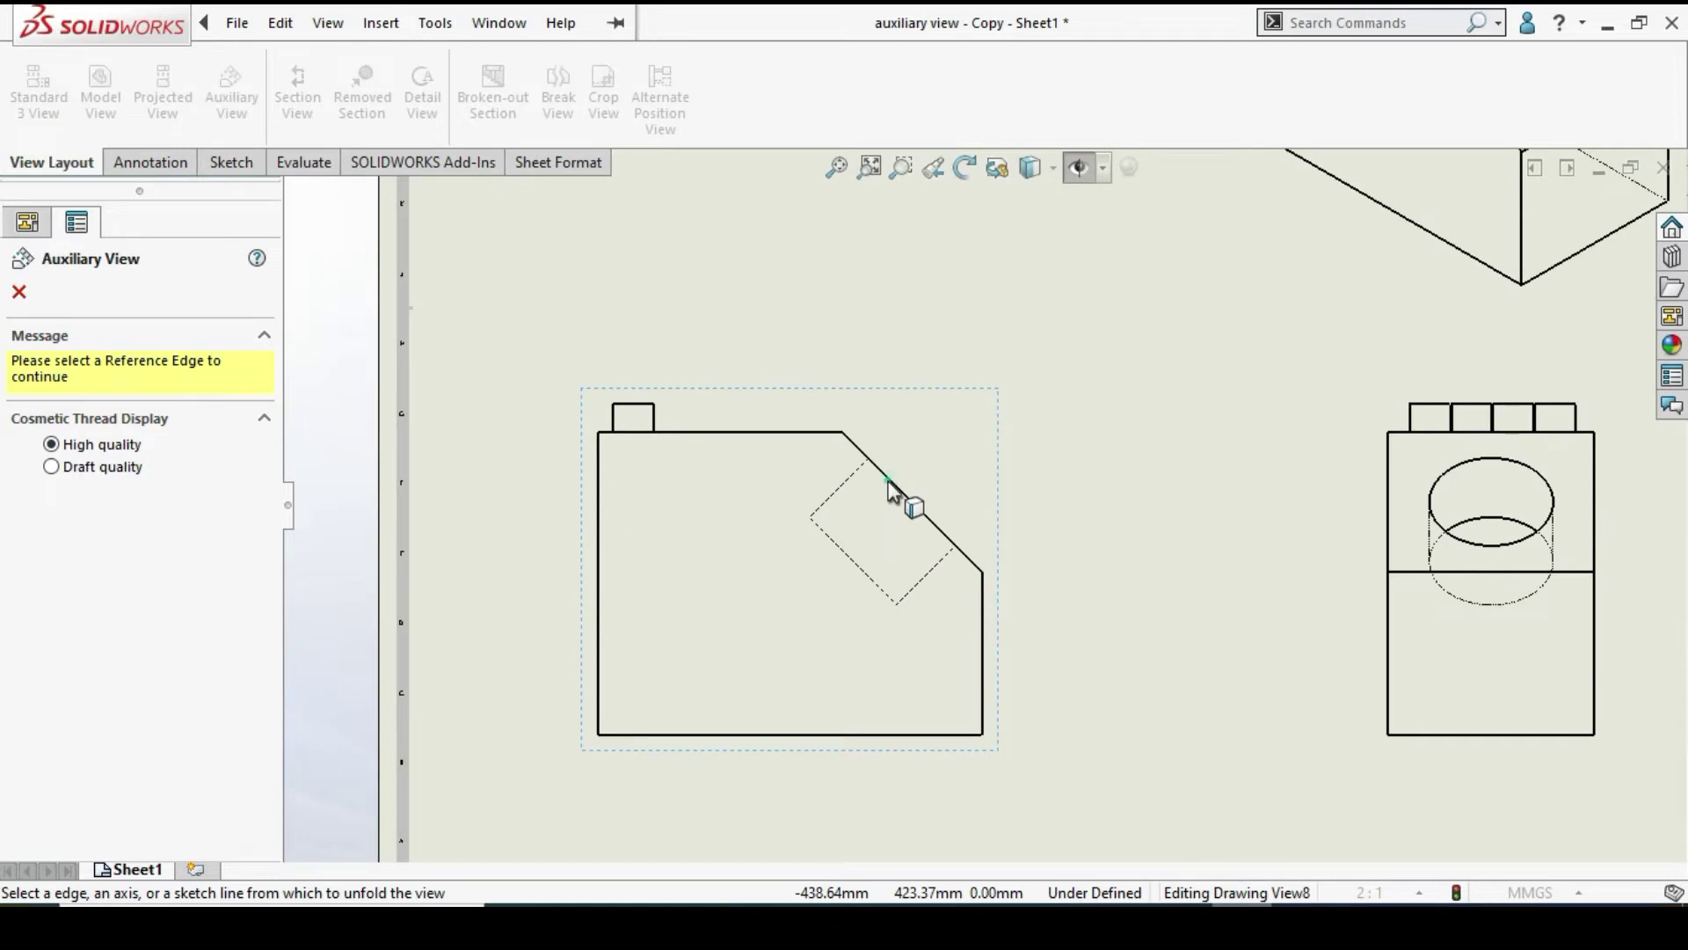
pyautogui.click(890, 490)
pyautogui.scroll(4, 1112, 365)
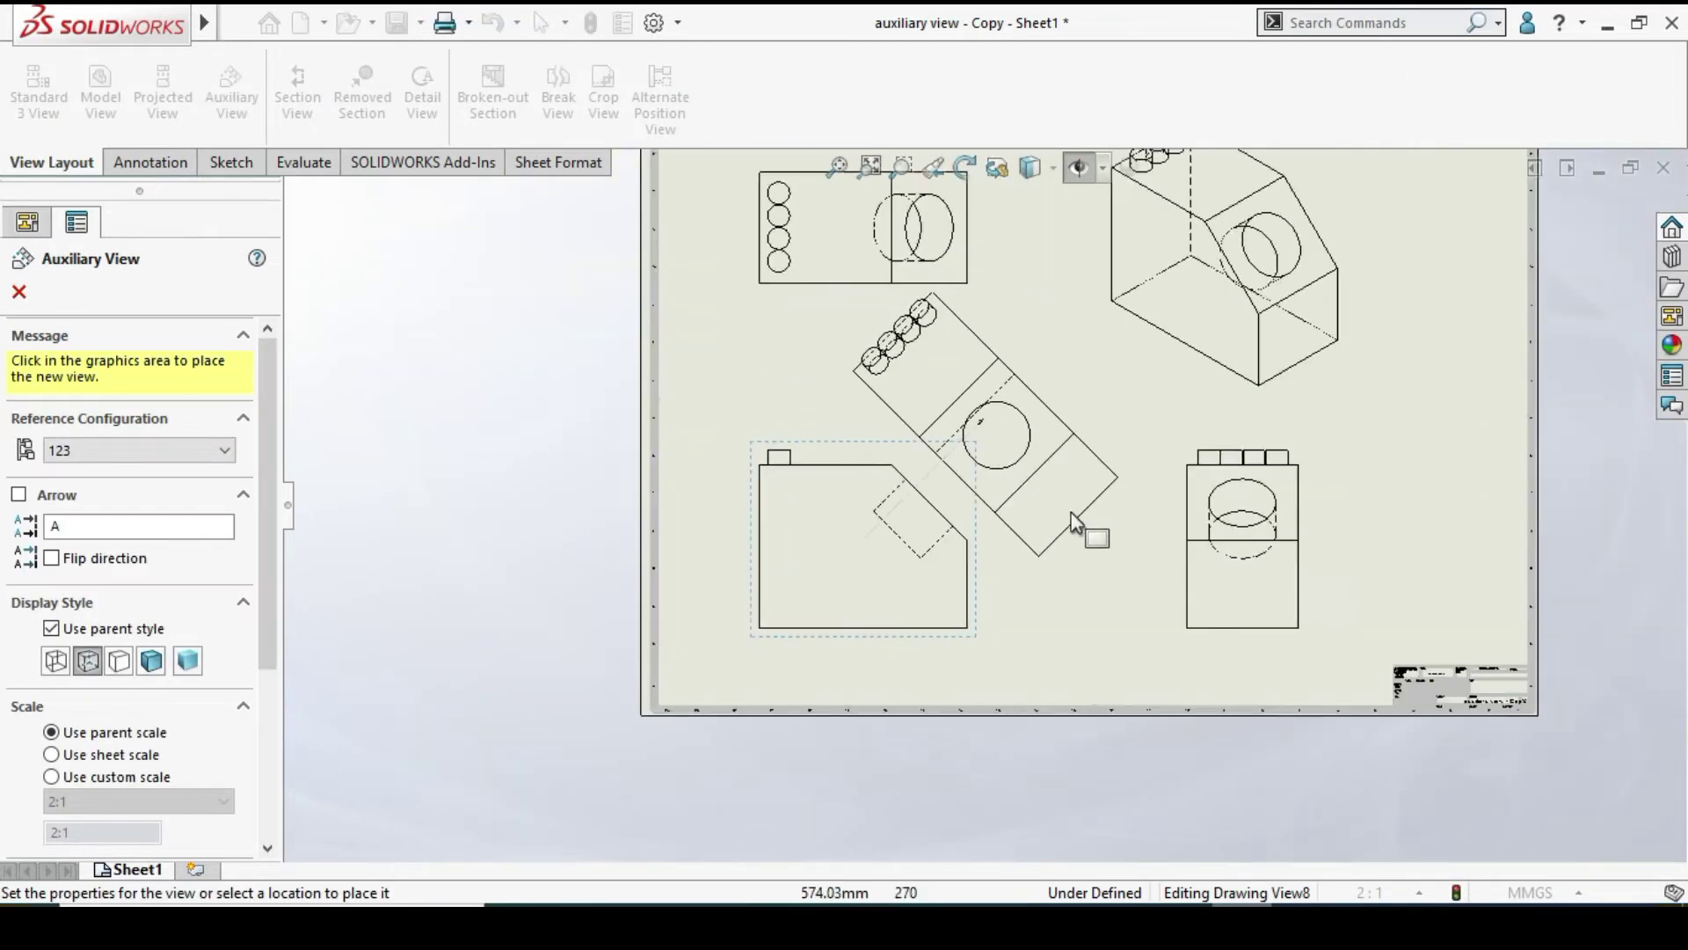
pyautogui.scroll(-2, 1078, 521)
pyautogui.scroll(2, 1081, 519)
pyautogui.scroll(-1, 1083, 505)
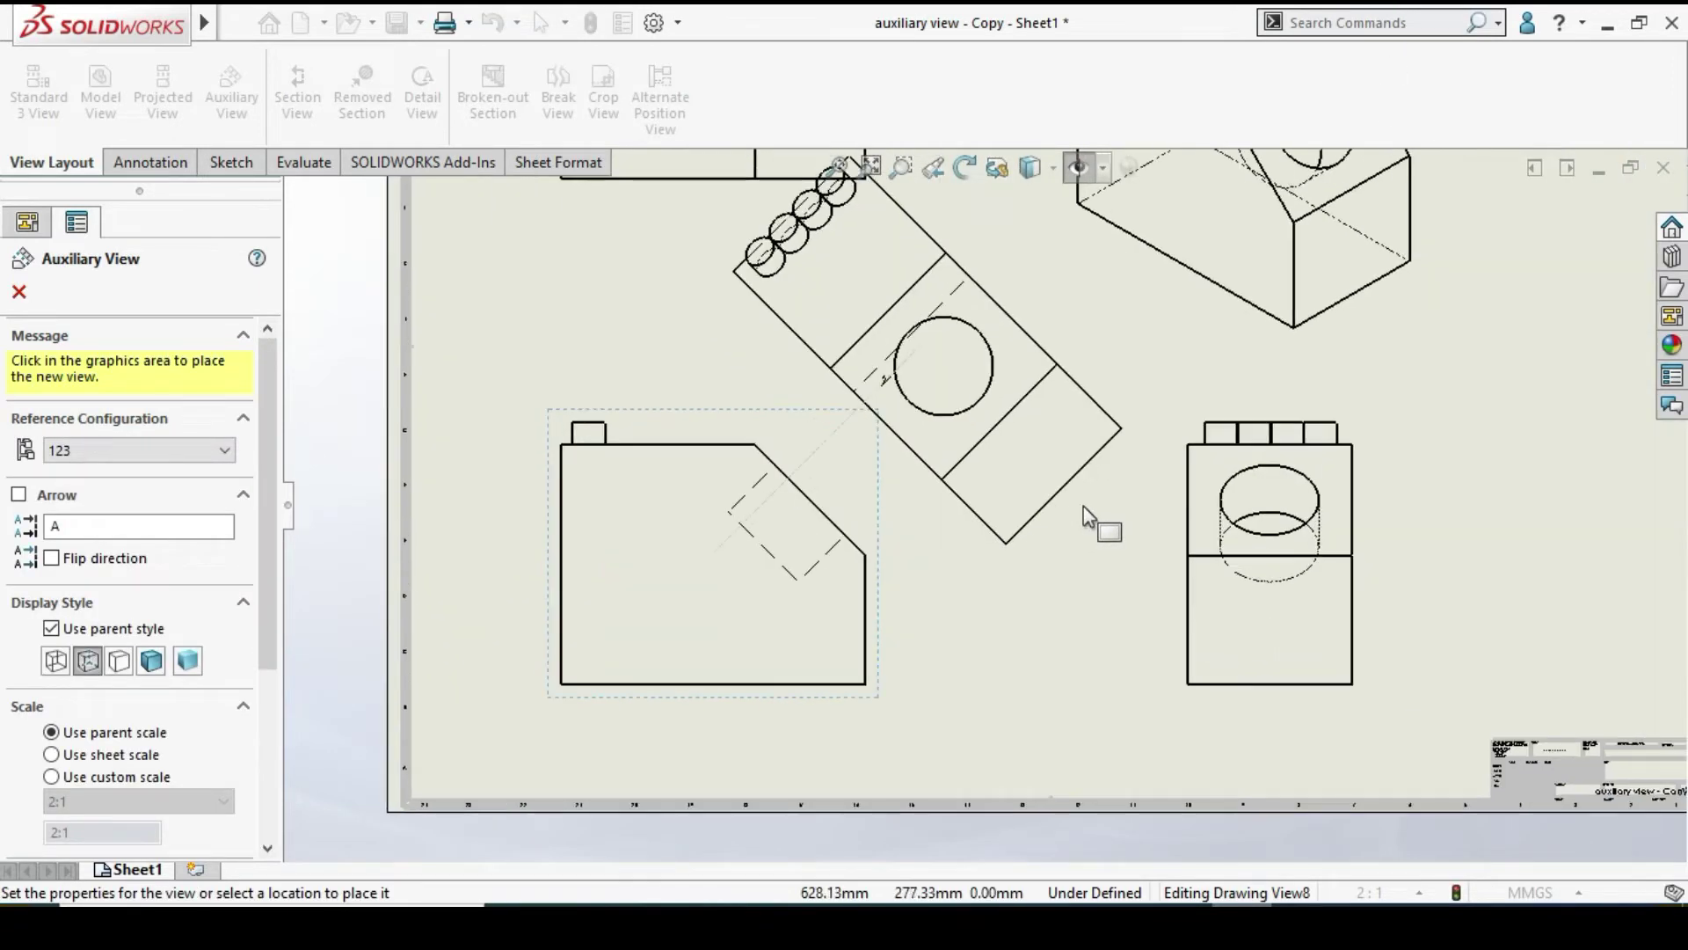
pyautogui.click(1078, 497)
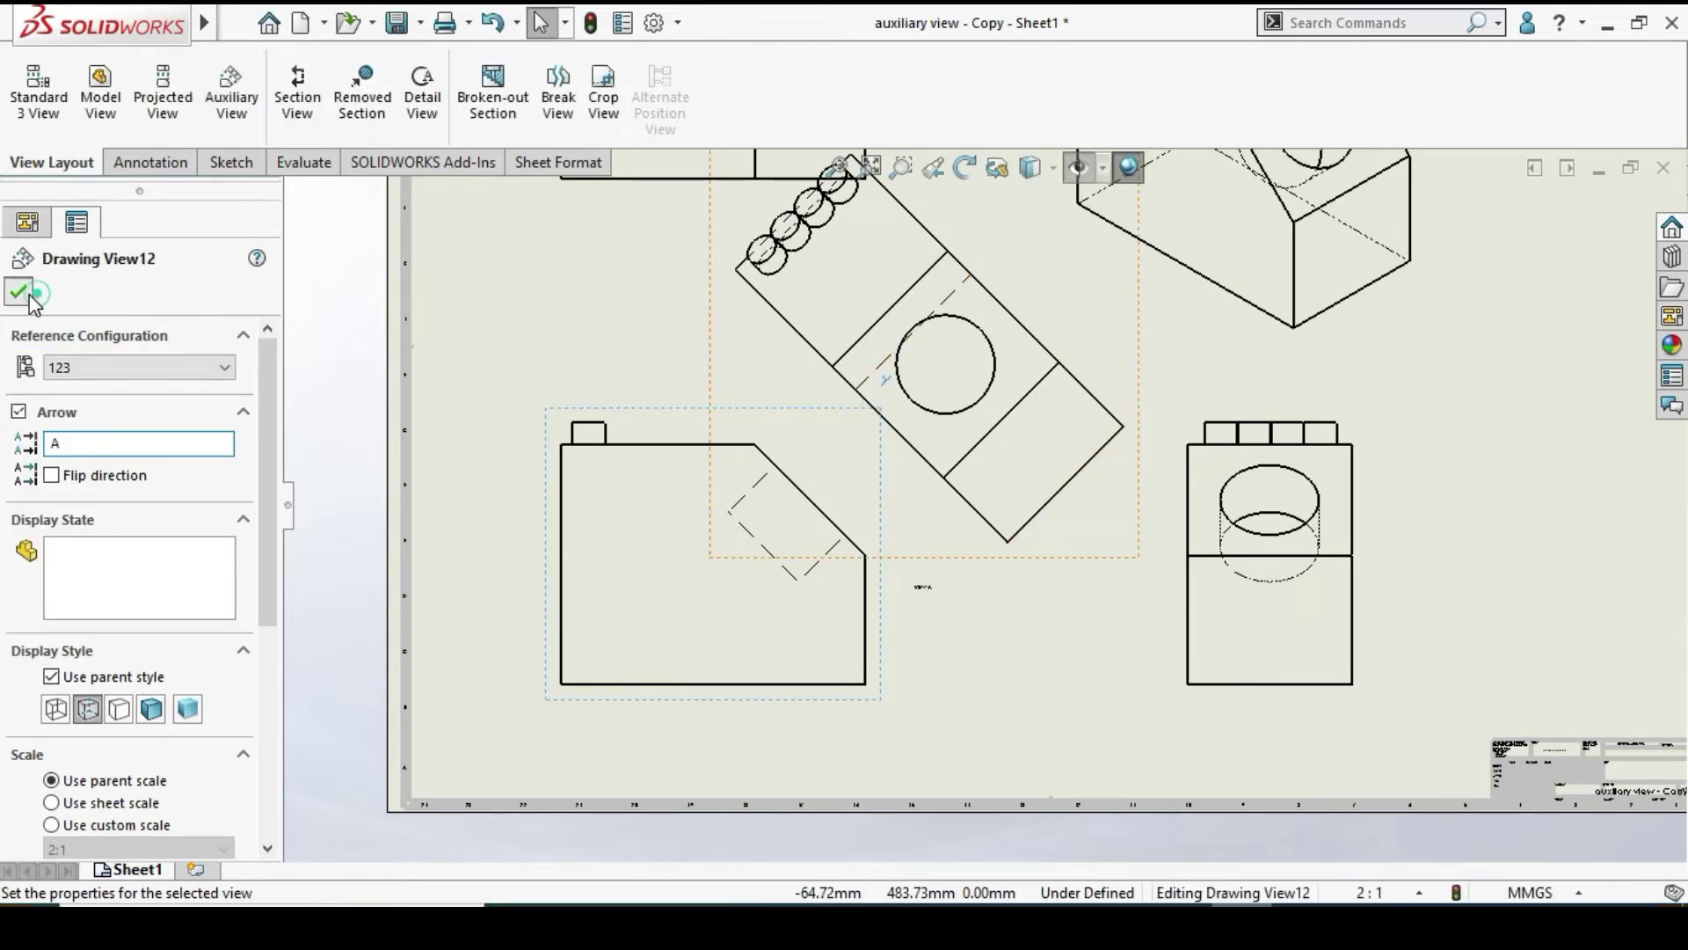
pyautogui.click(32, 299)
pyautogui.scroll(2, 562, 597)
pyautogui.click(679, 539)
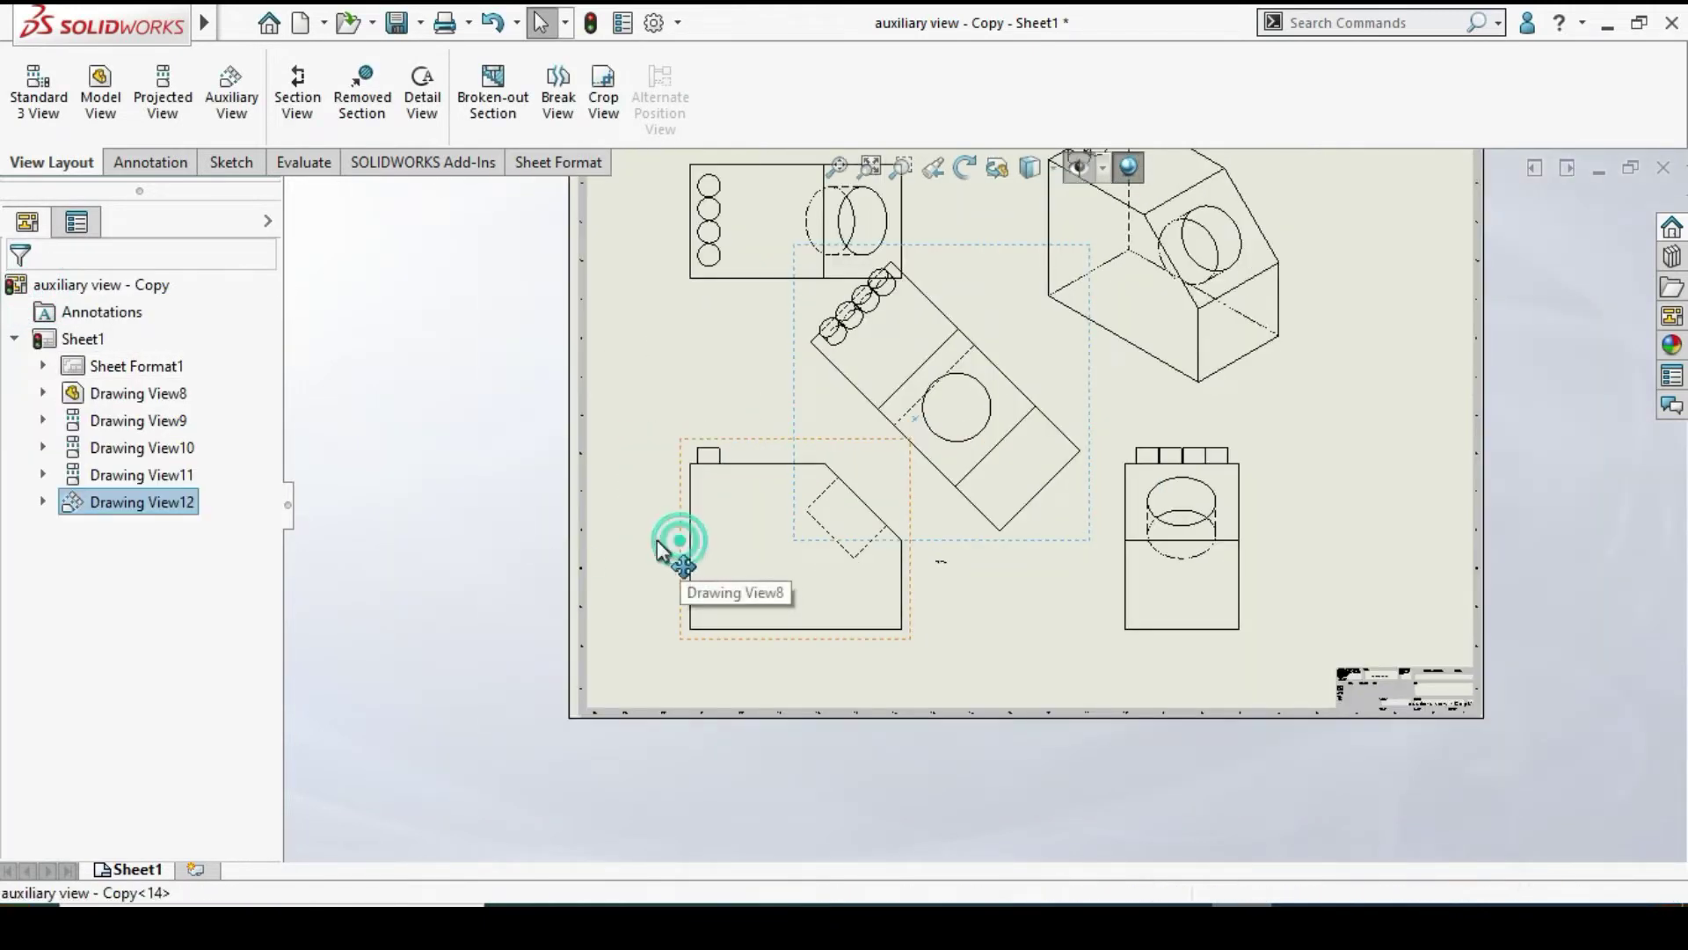
# Shift the front and auxiliary views left and break the auxiliary view's alignment
pyautogui.moveTo(661, 549); pyautogui.dragTo(583, 554)
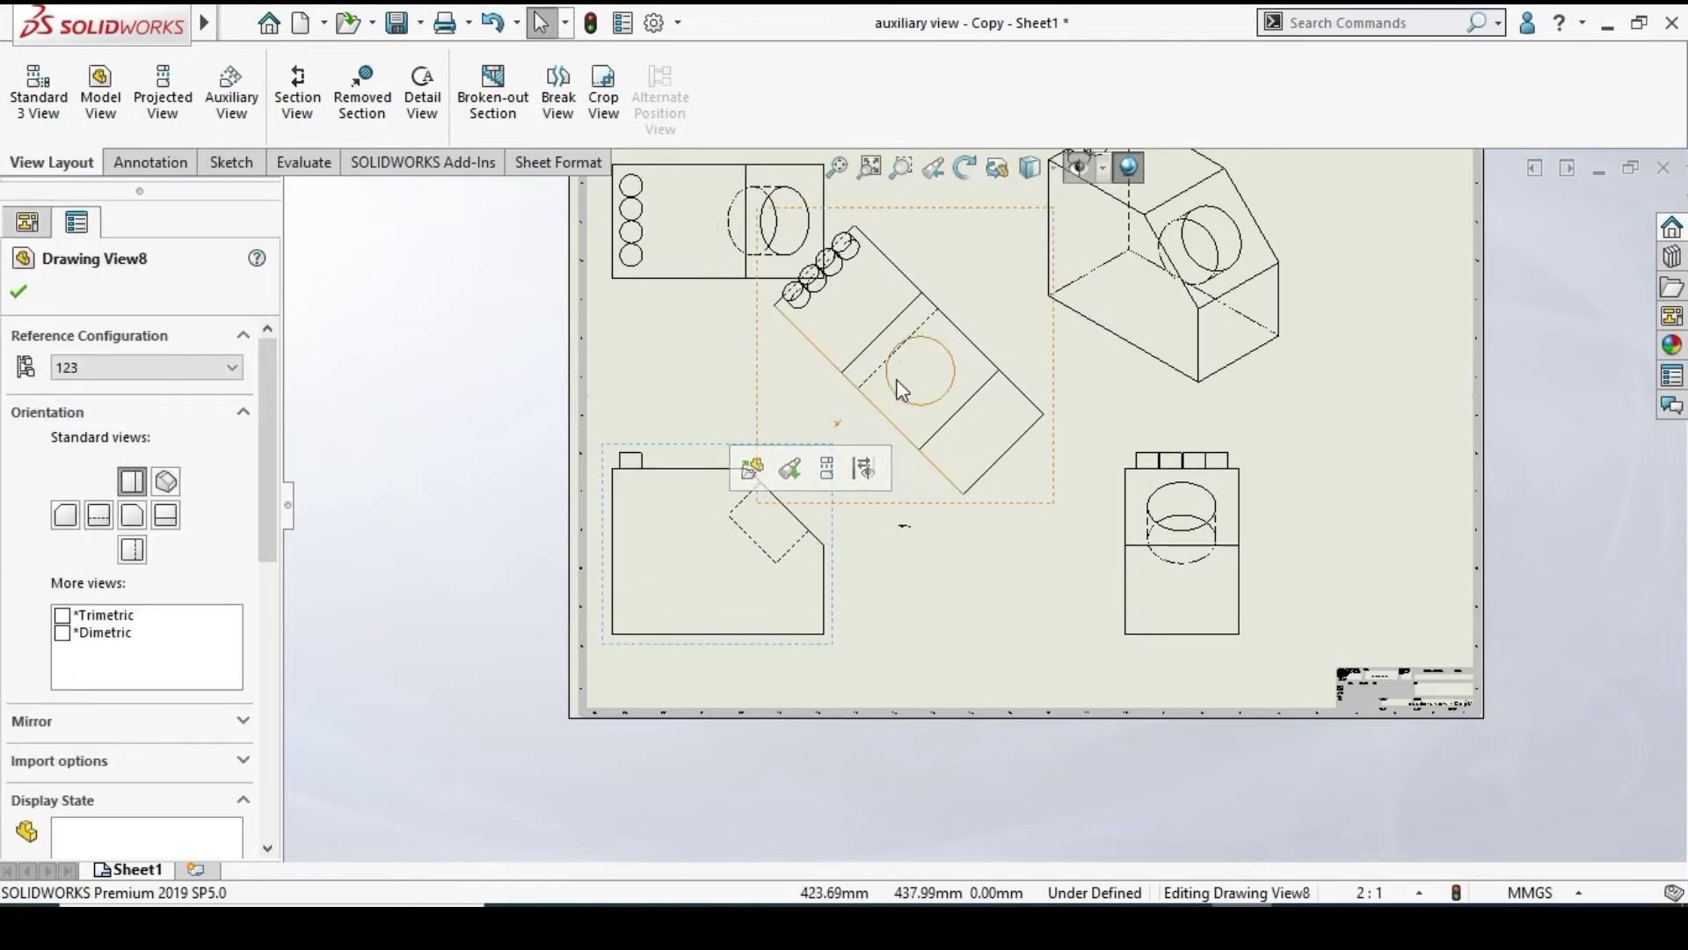
pyautogui.click(789, 373)
pyautogui.rightClick(788, 372)
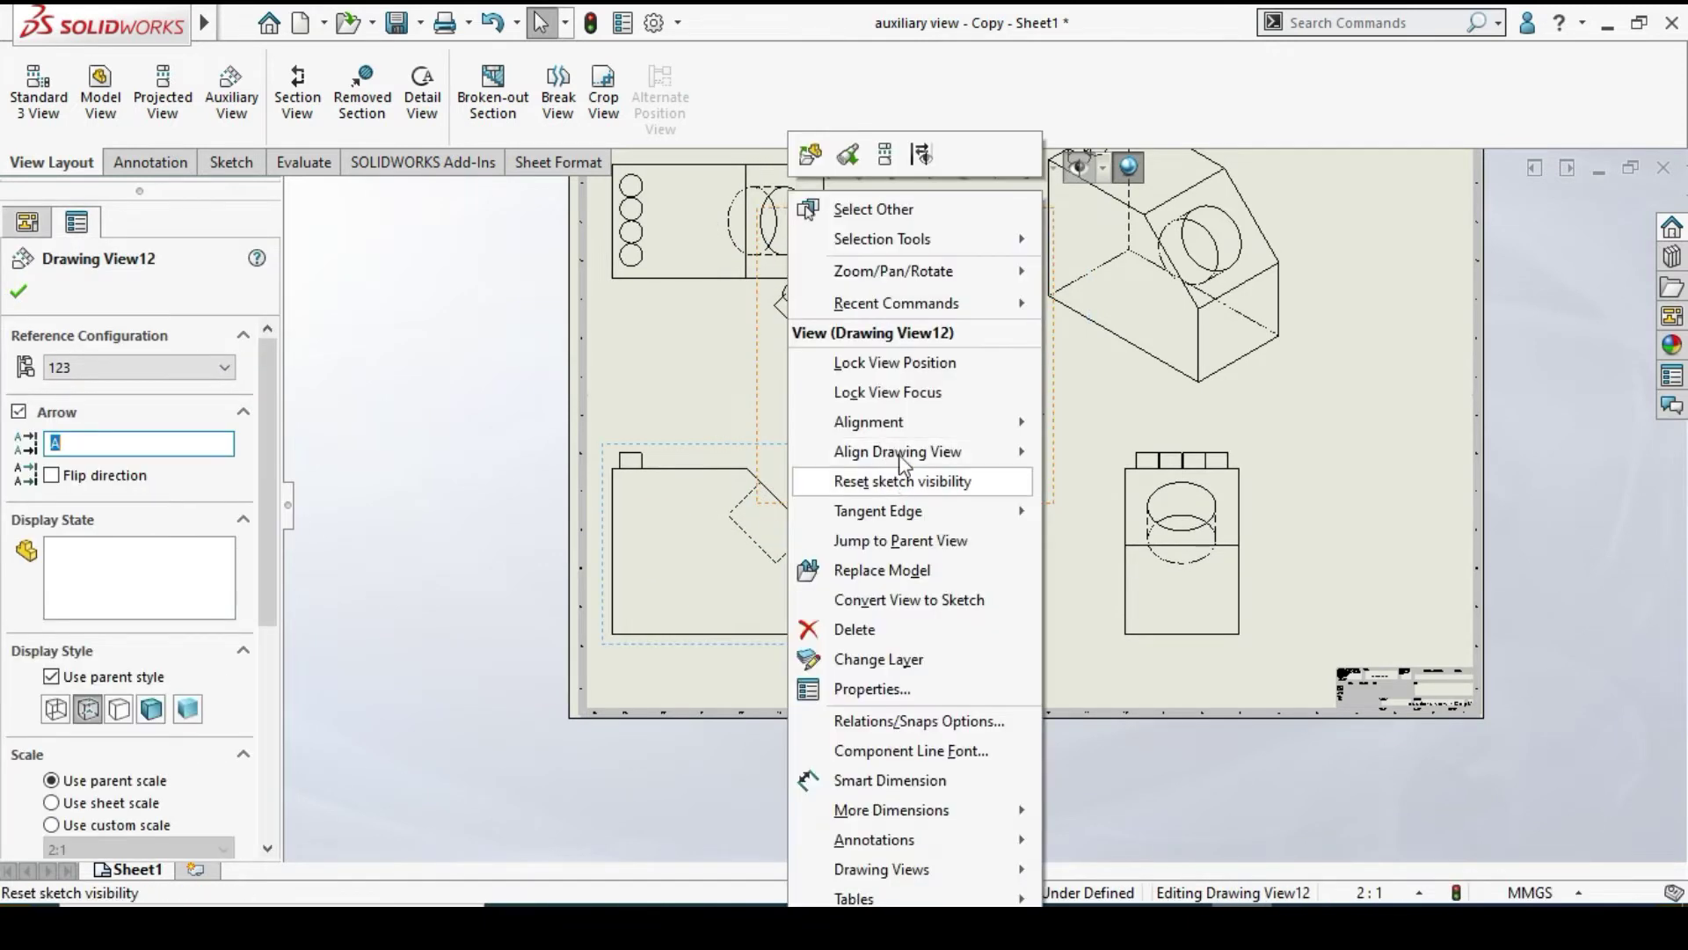
pyautogui.moveTo(964, 422)
pyautogui.click(1170, 424)
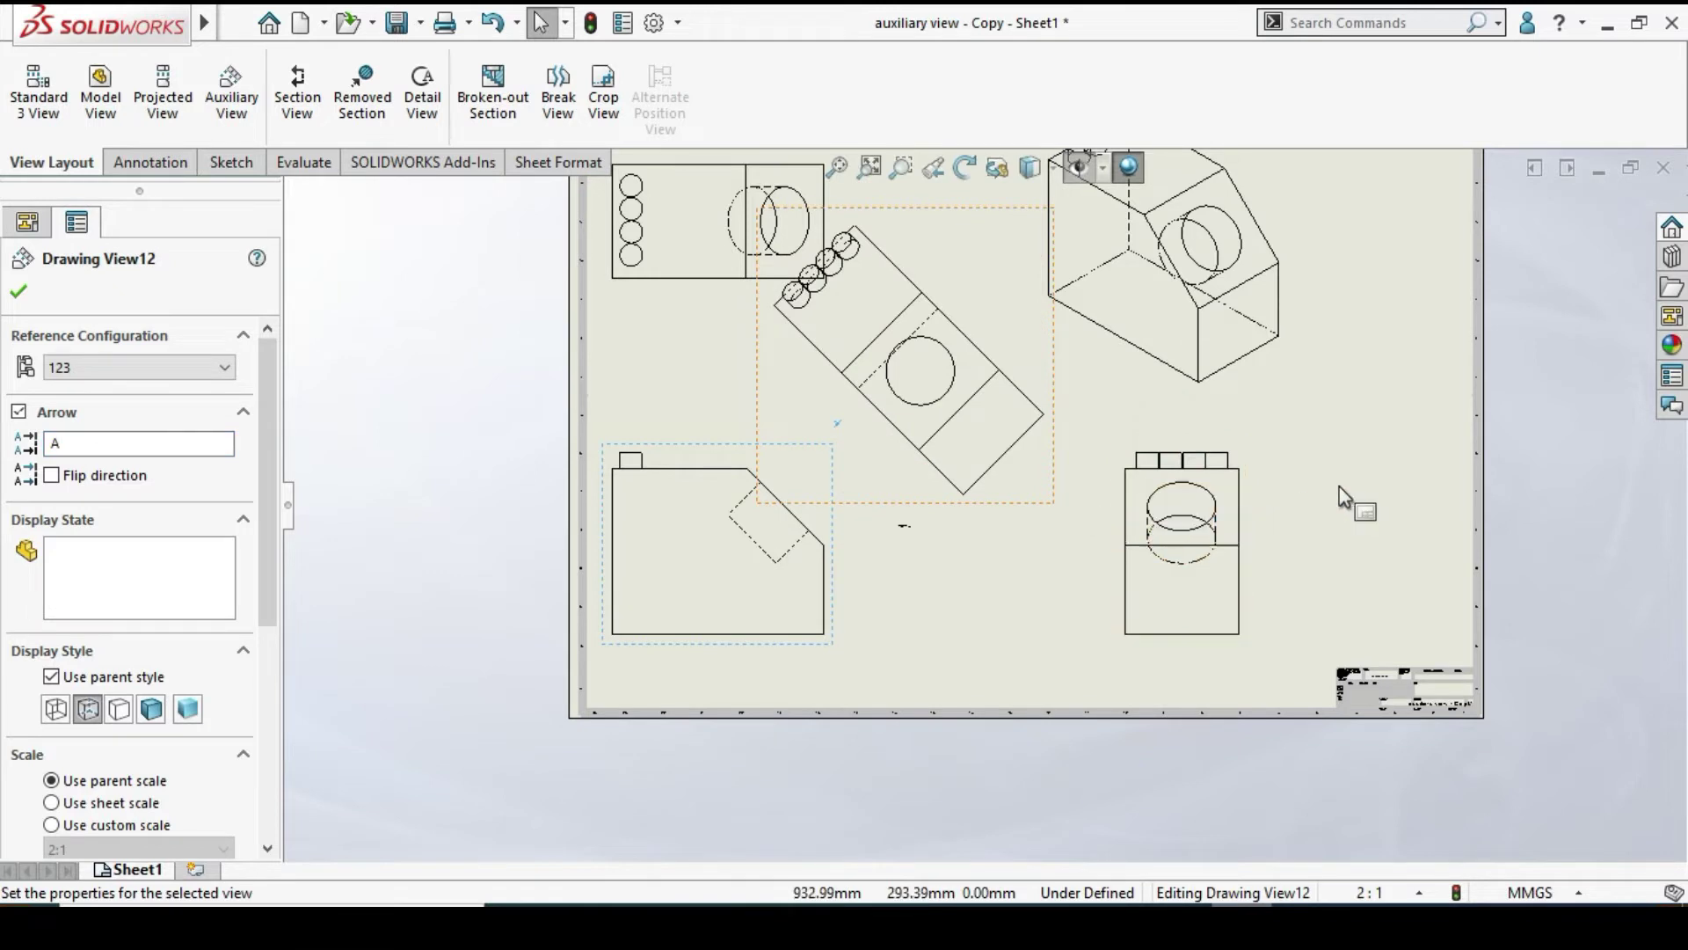
# Drag the side view further left and the auxiliary view to the sheet's lower right
pyautogui.moveTo(1250, 519); pyautogui.dragTo(1150, 517)
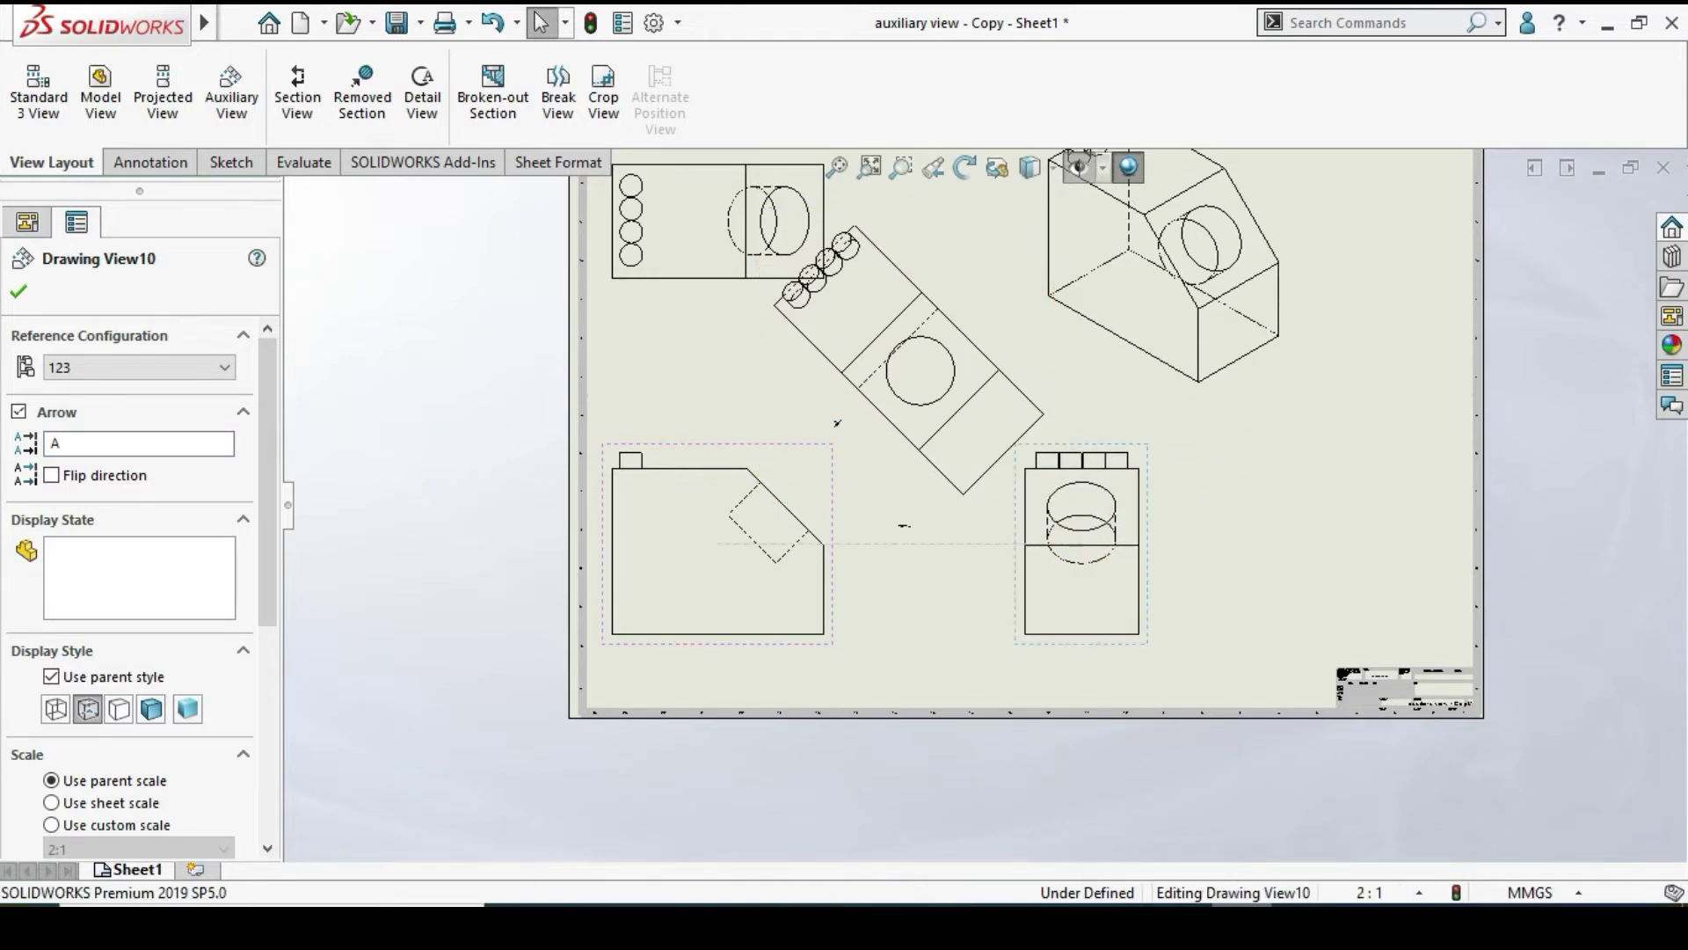
pyautogui.moveTo(1040, 339); pyautogui.dragTo(1305, 505)
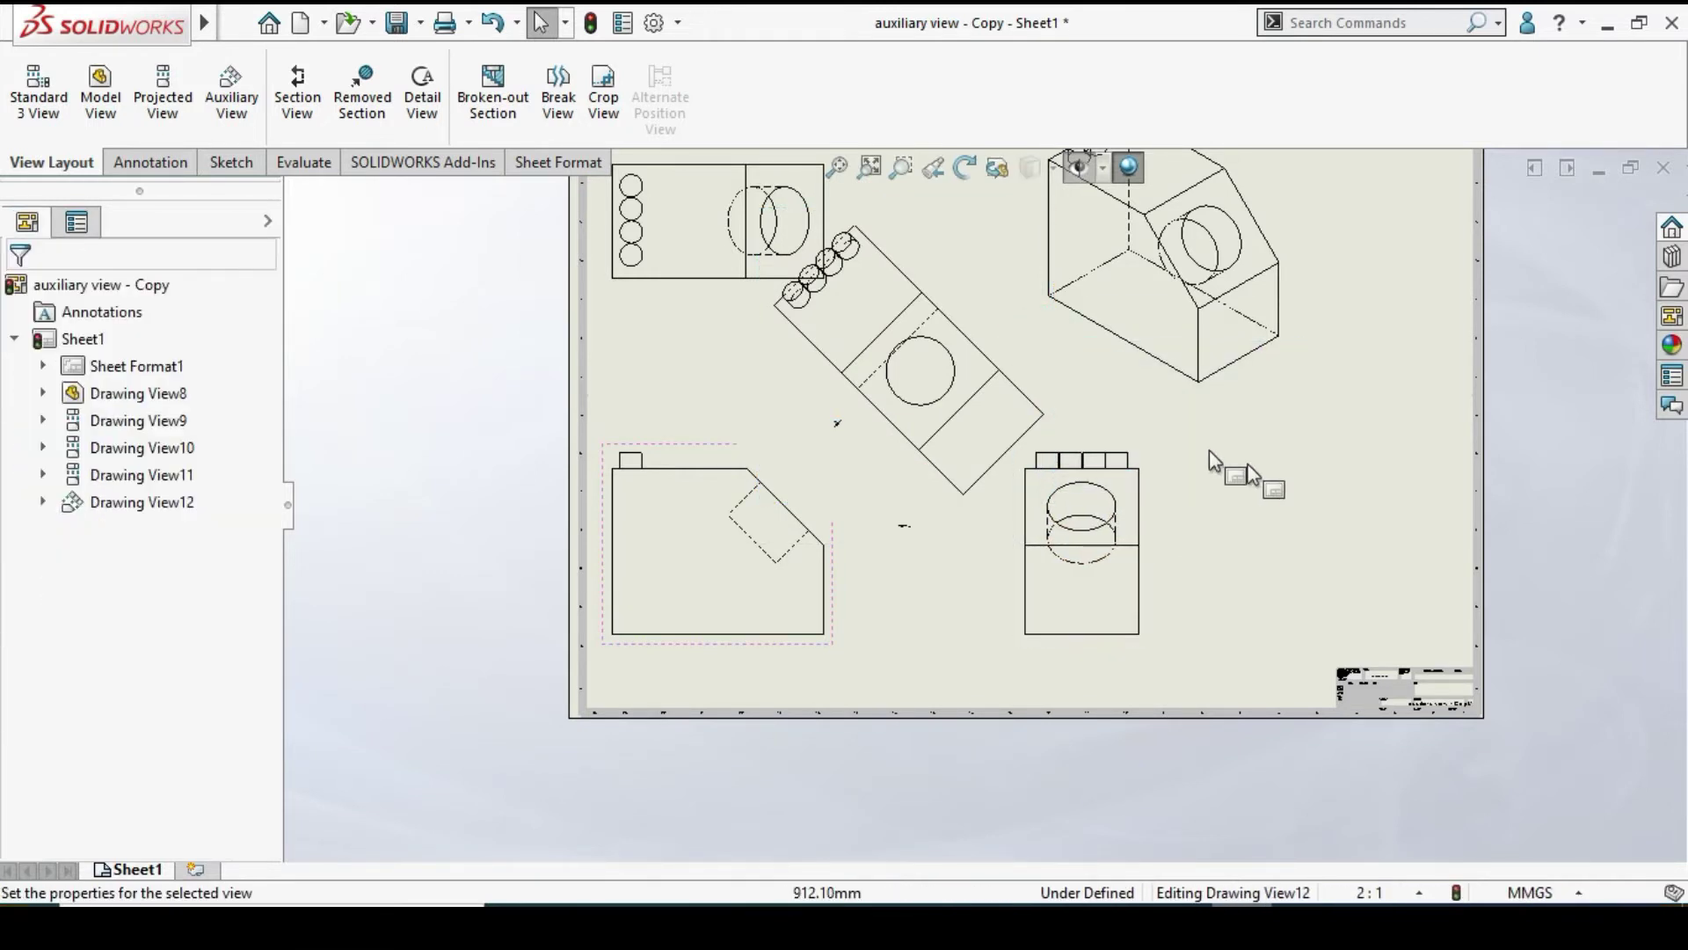
pyautogui.moveTo(1061, 369)
pyautogui.mouseDown()
pyautogui.moveTo(1339, 517)
pyautogui.moveTo(1482, 521)
pyautogui.mouseUp()
pyautogui.scroll(-5, 1486, 523)
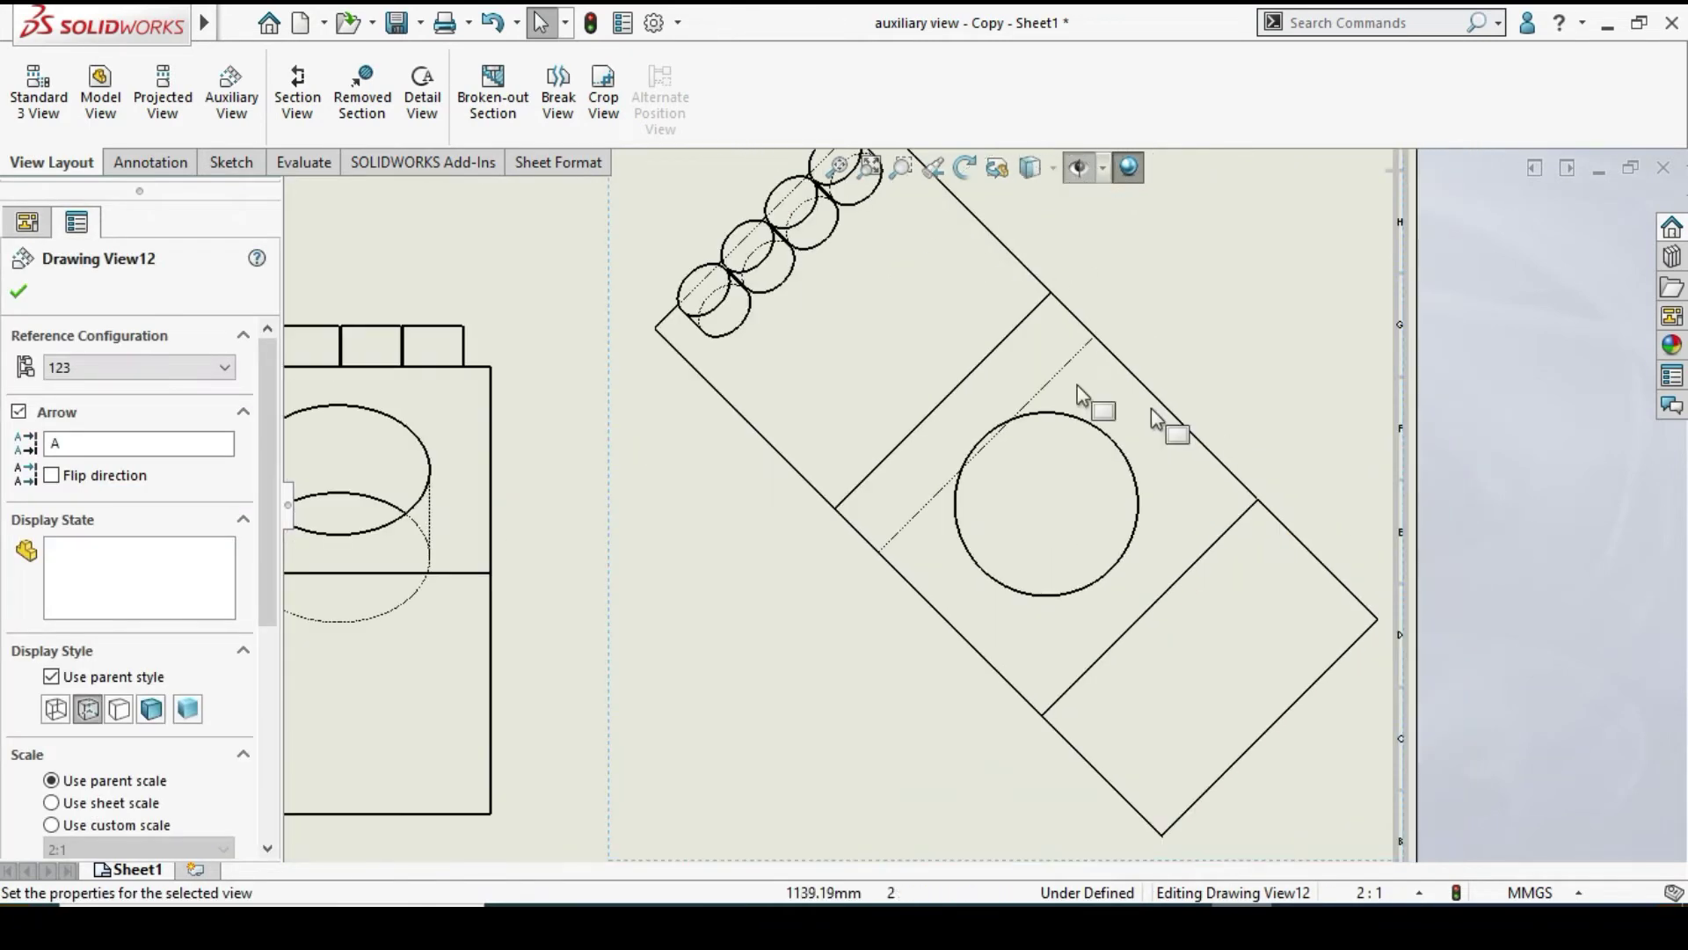
pyautogui.press('Escape')
pyautogui.click(227, 161)
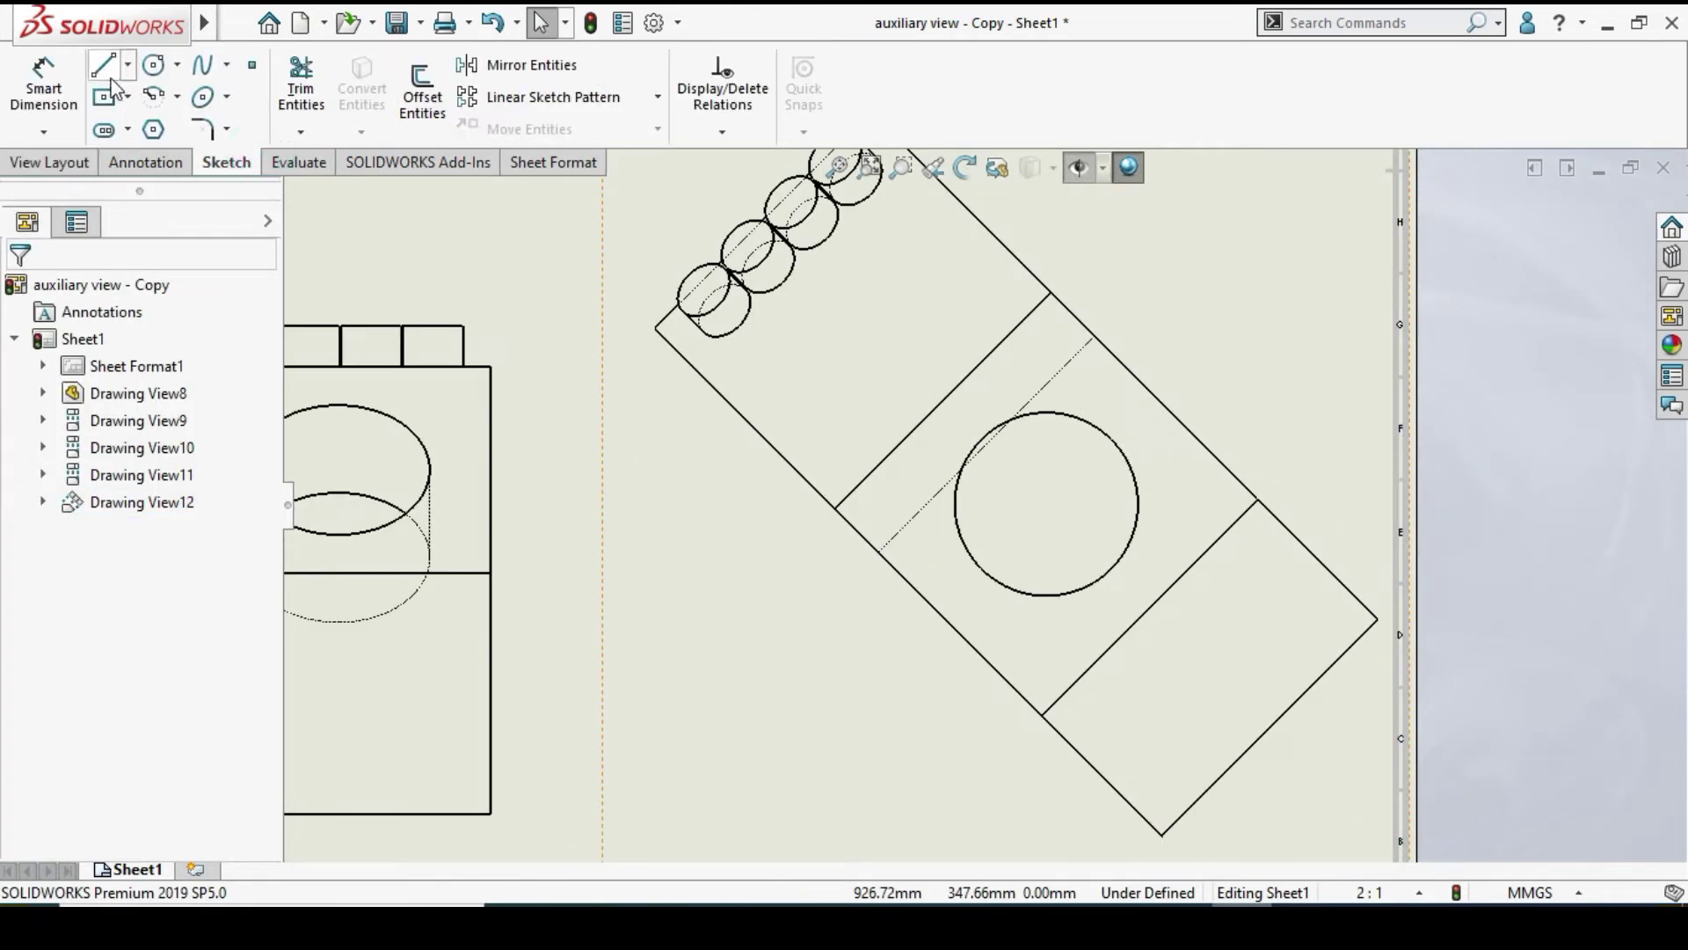
pyautogui.click(44, 84)
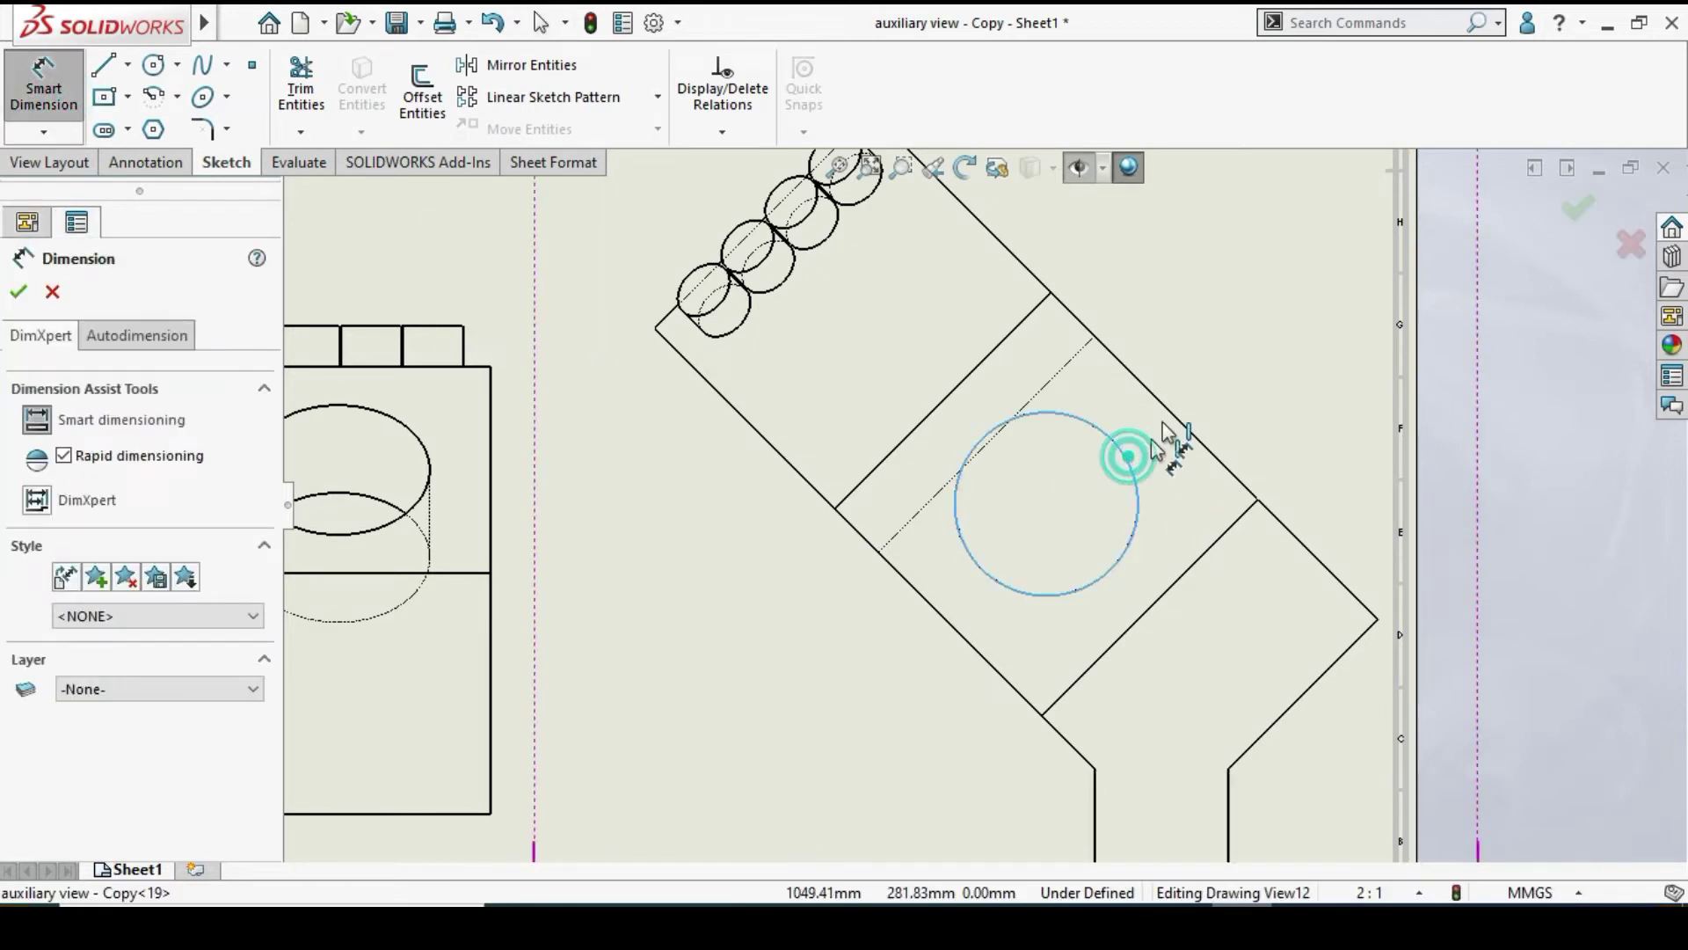
pyautogui.click(1117, 461)
pyautogui.scroll(-5, 1222, 348)
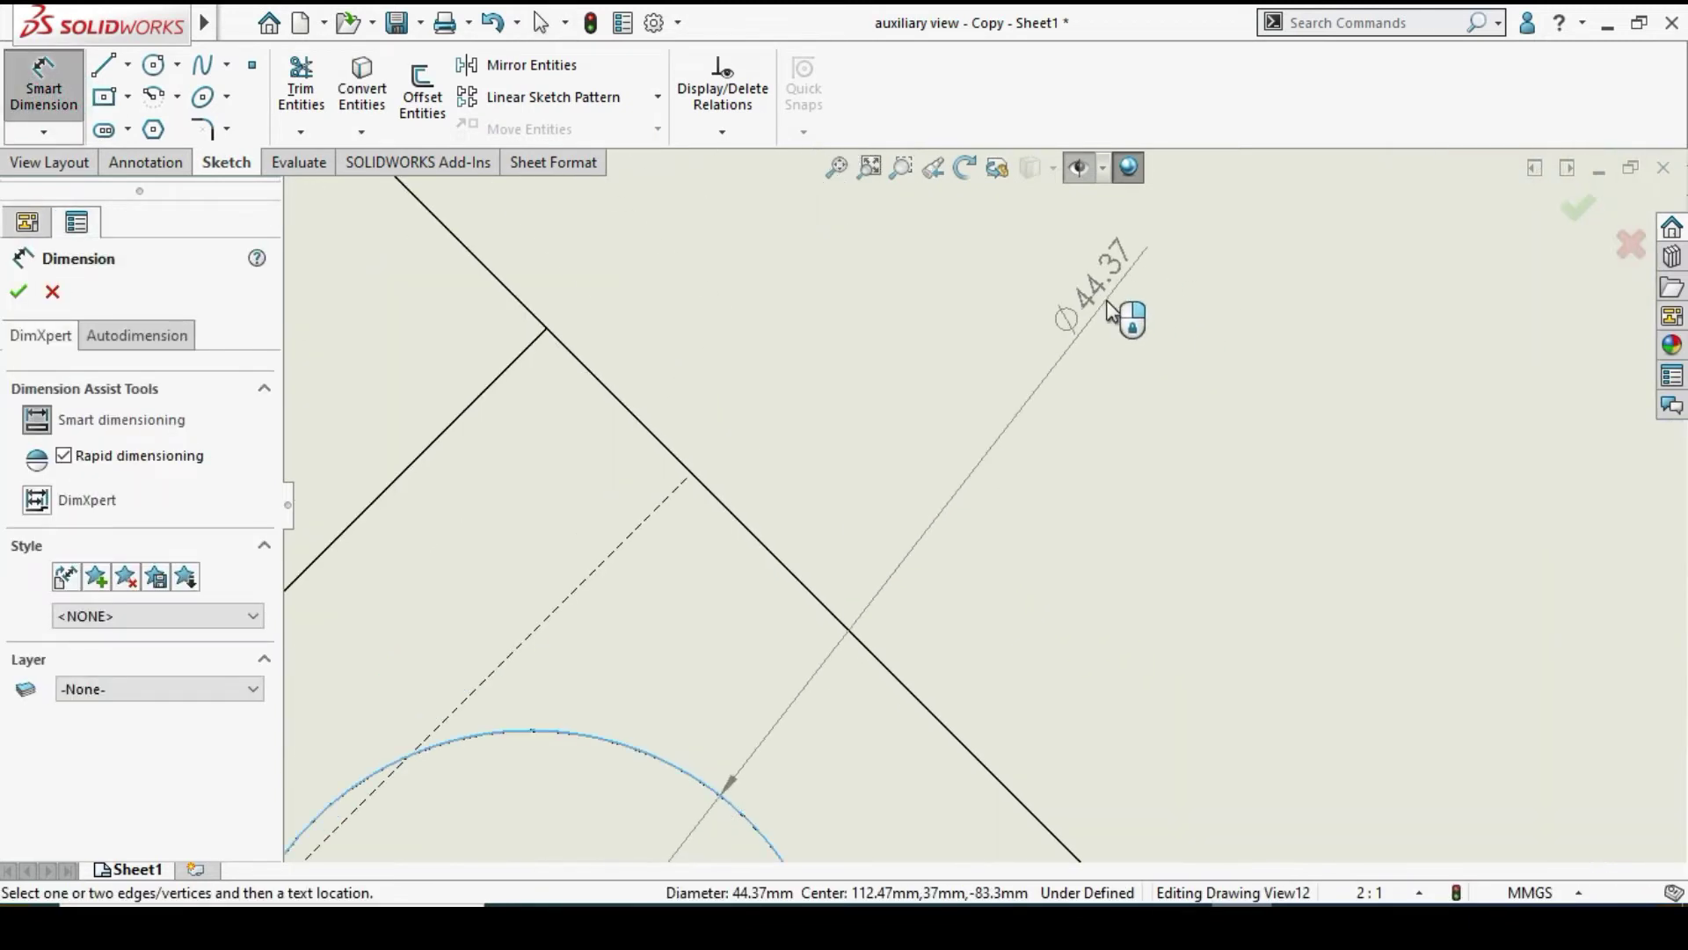
pyautogui.click(1101, 352)
pyautogui.scroll(10, 1099, 444)
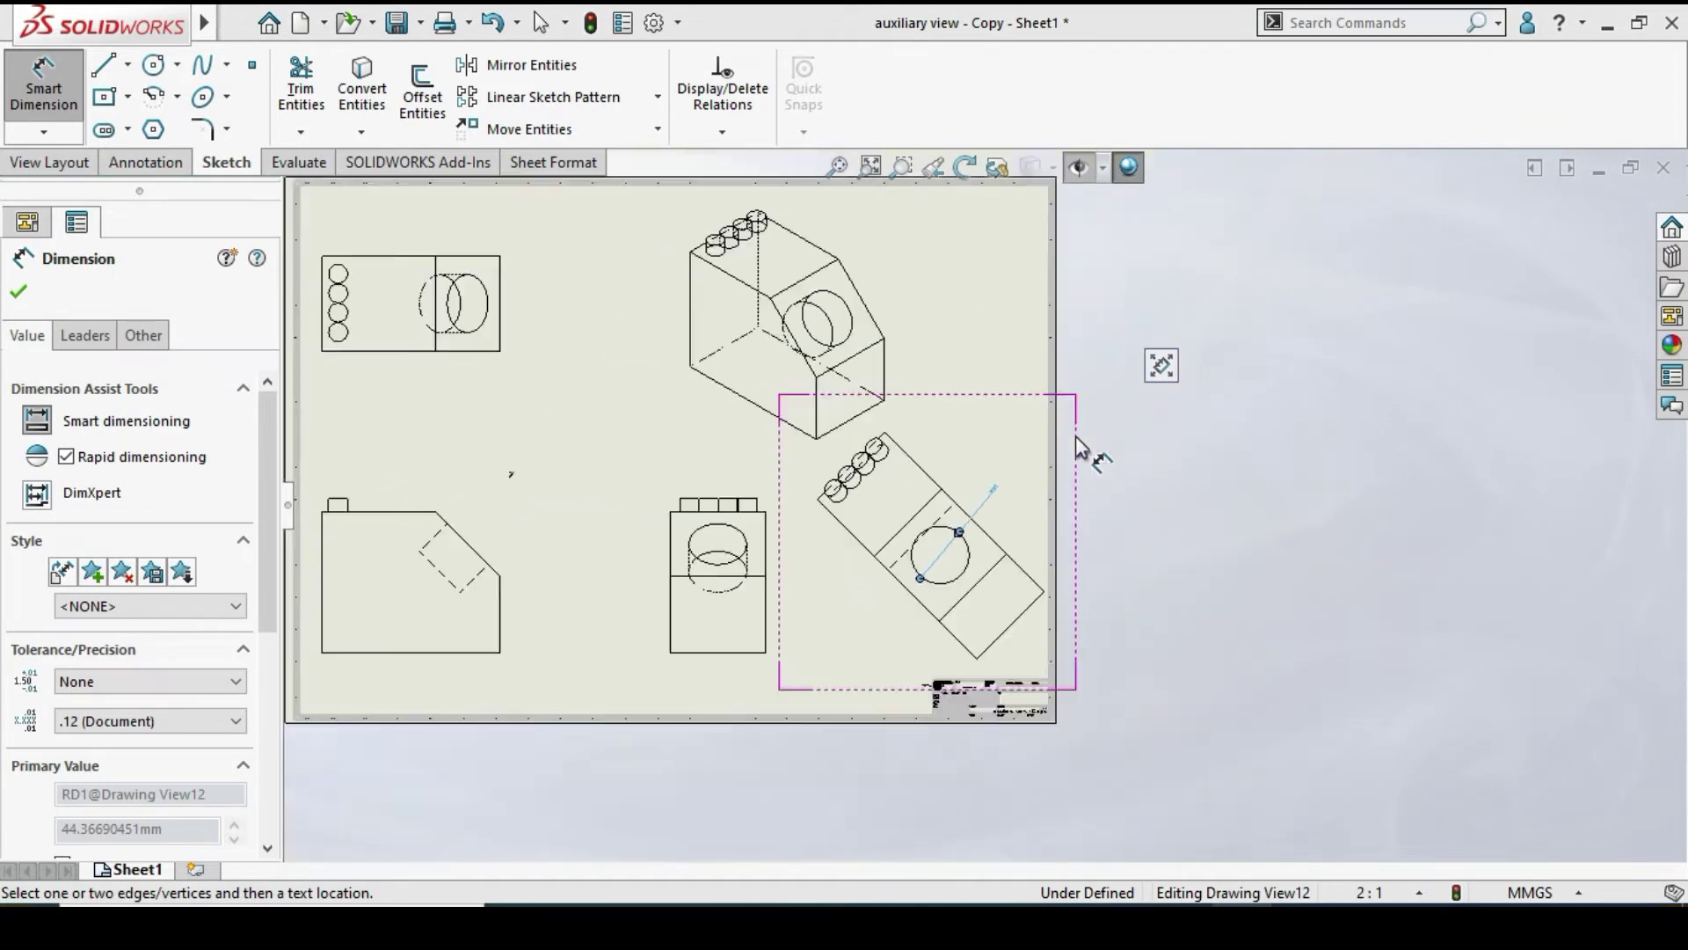
pyautogui.scroll(-3, 668, 391)
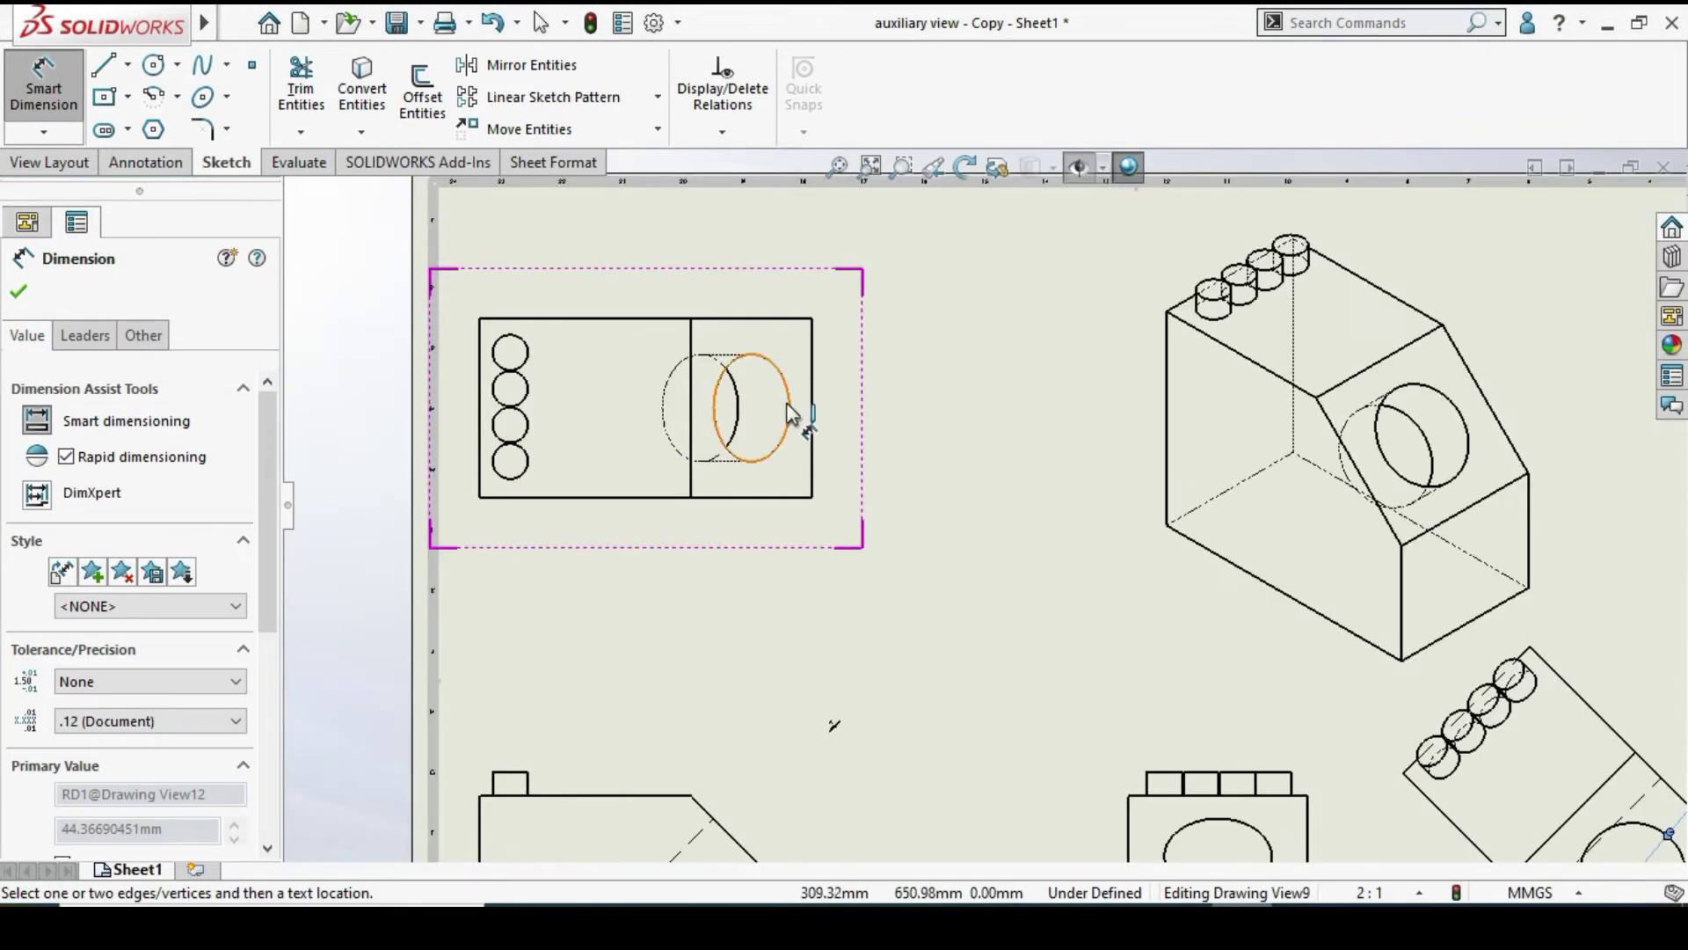
pyautogui.click(788, 402)
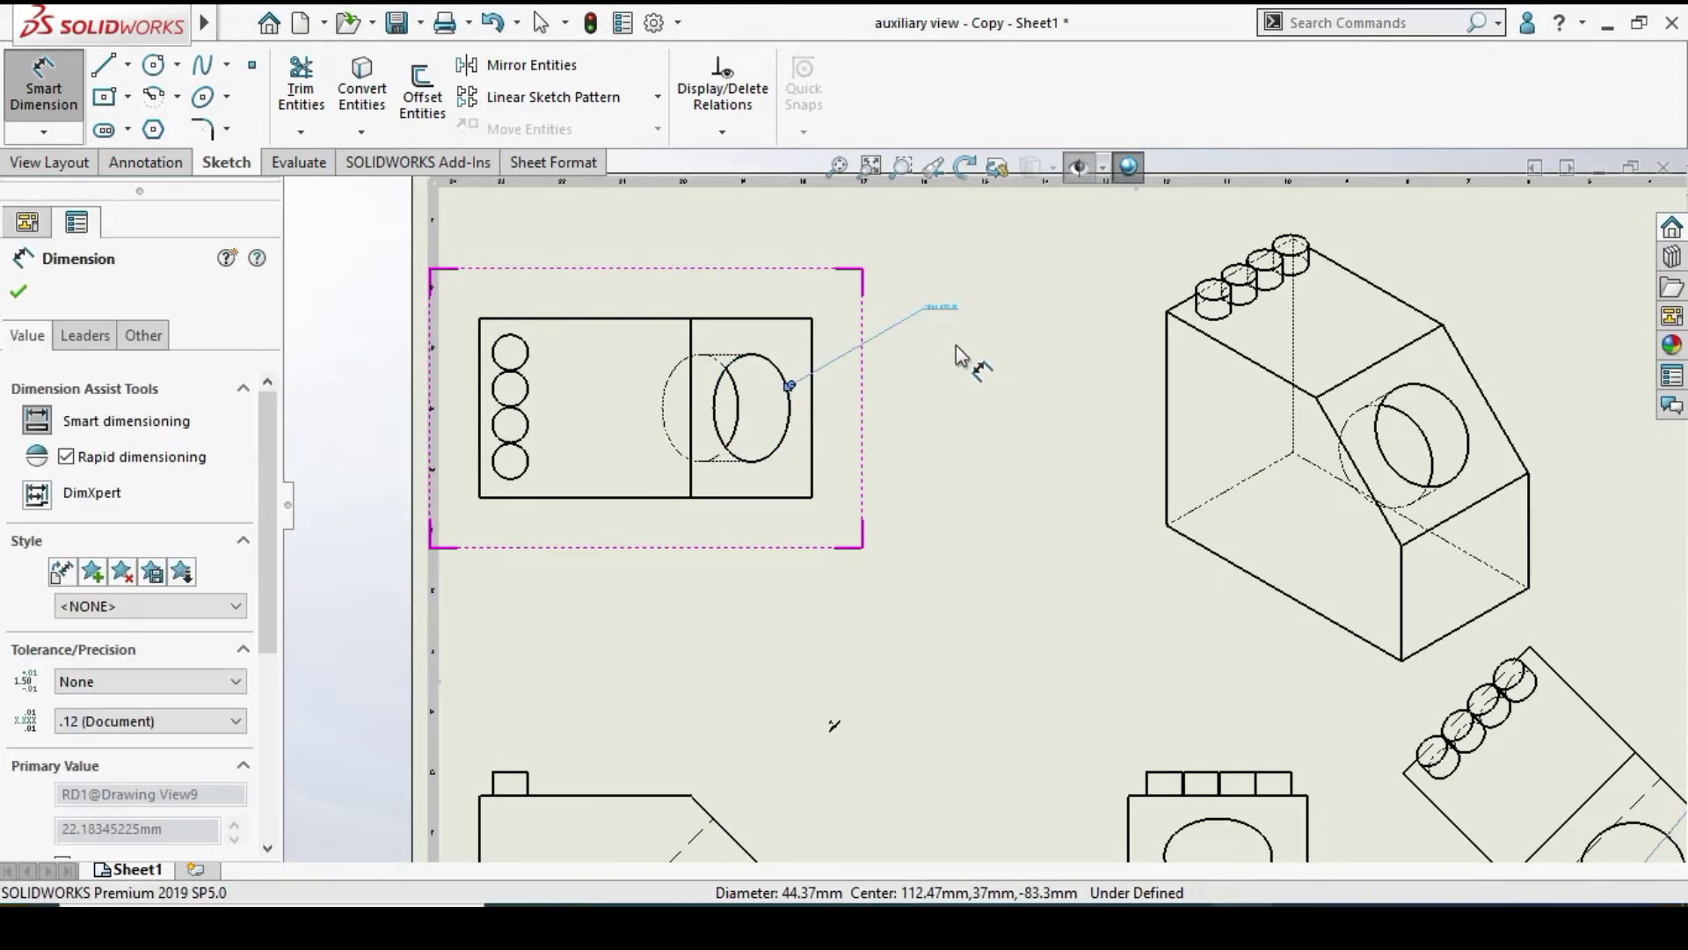
pyautogui.scroll(-5, 957, 345)
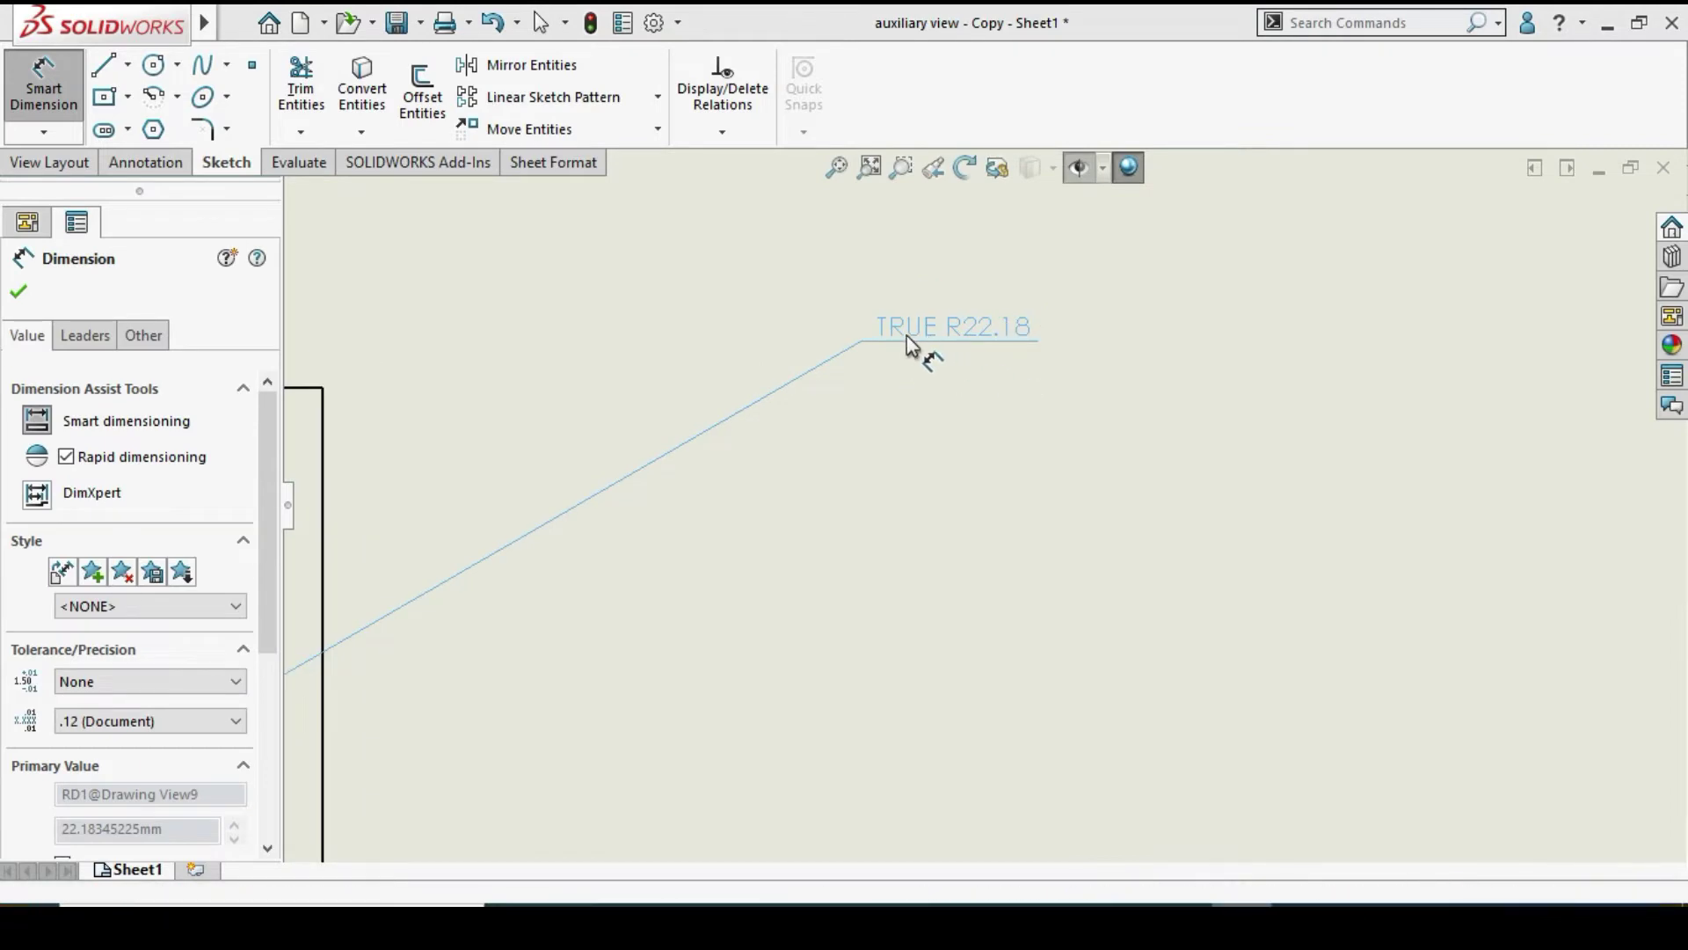
pyautogui.scroll(-2, 915, 339)
pyautogui.scroll(8, 994, 387)
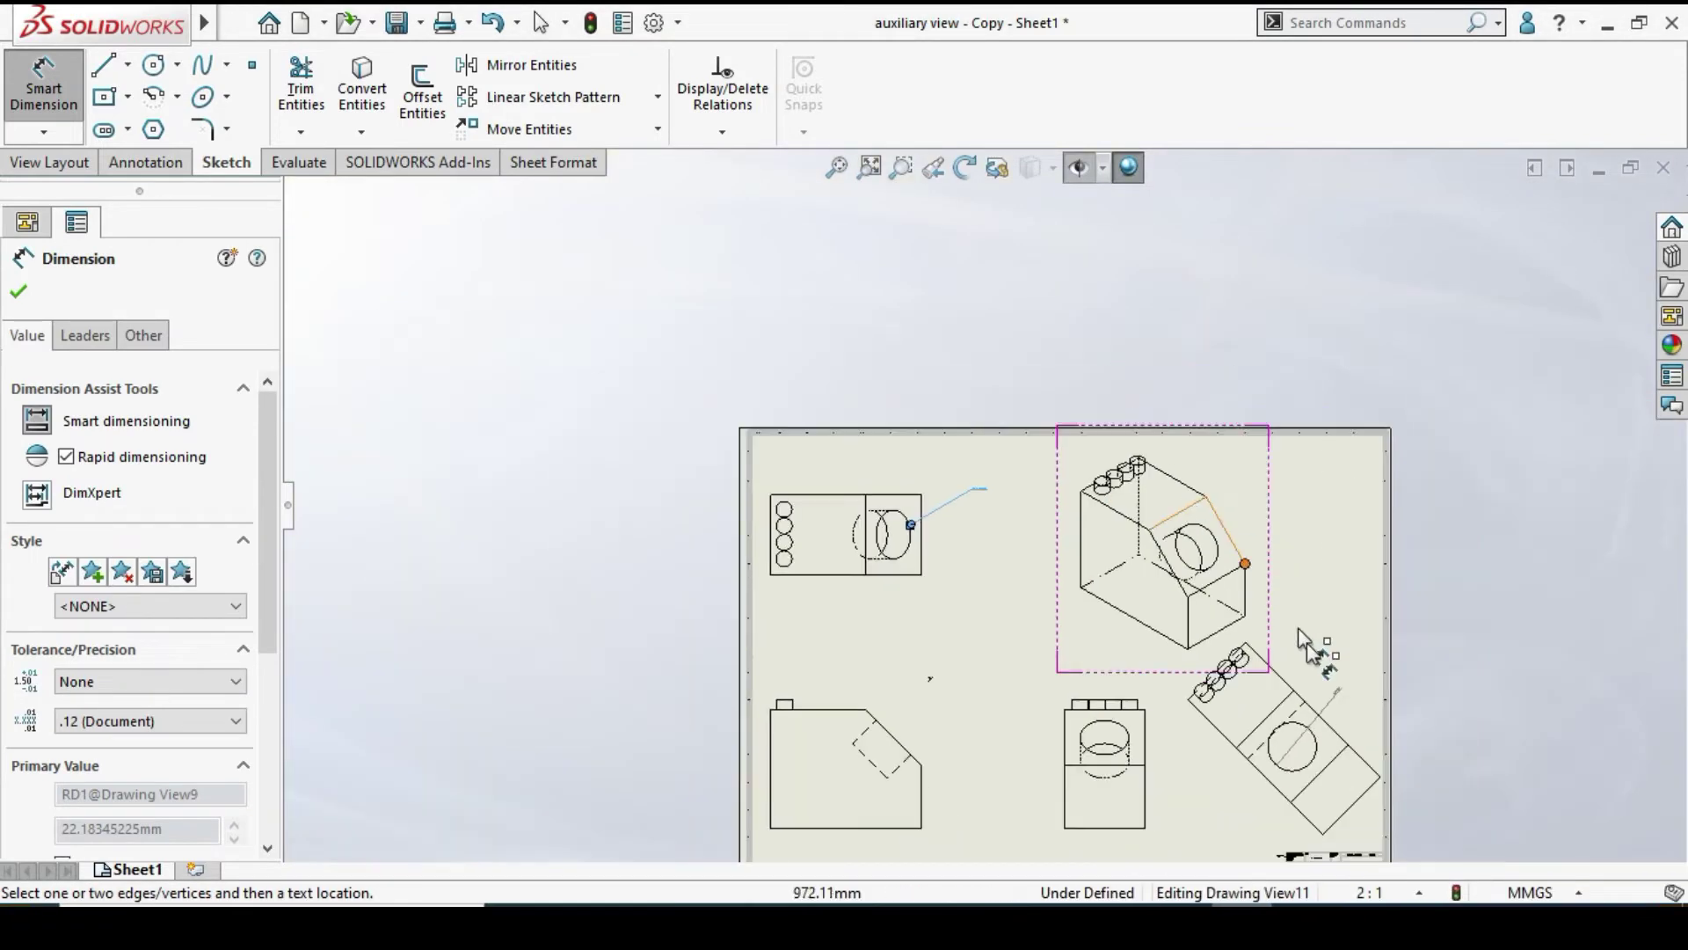
pyautogui.scroll(-4, 1301, 695)
pyautogui.scroll(-4, 1301, 703)
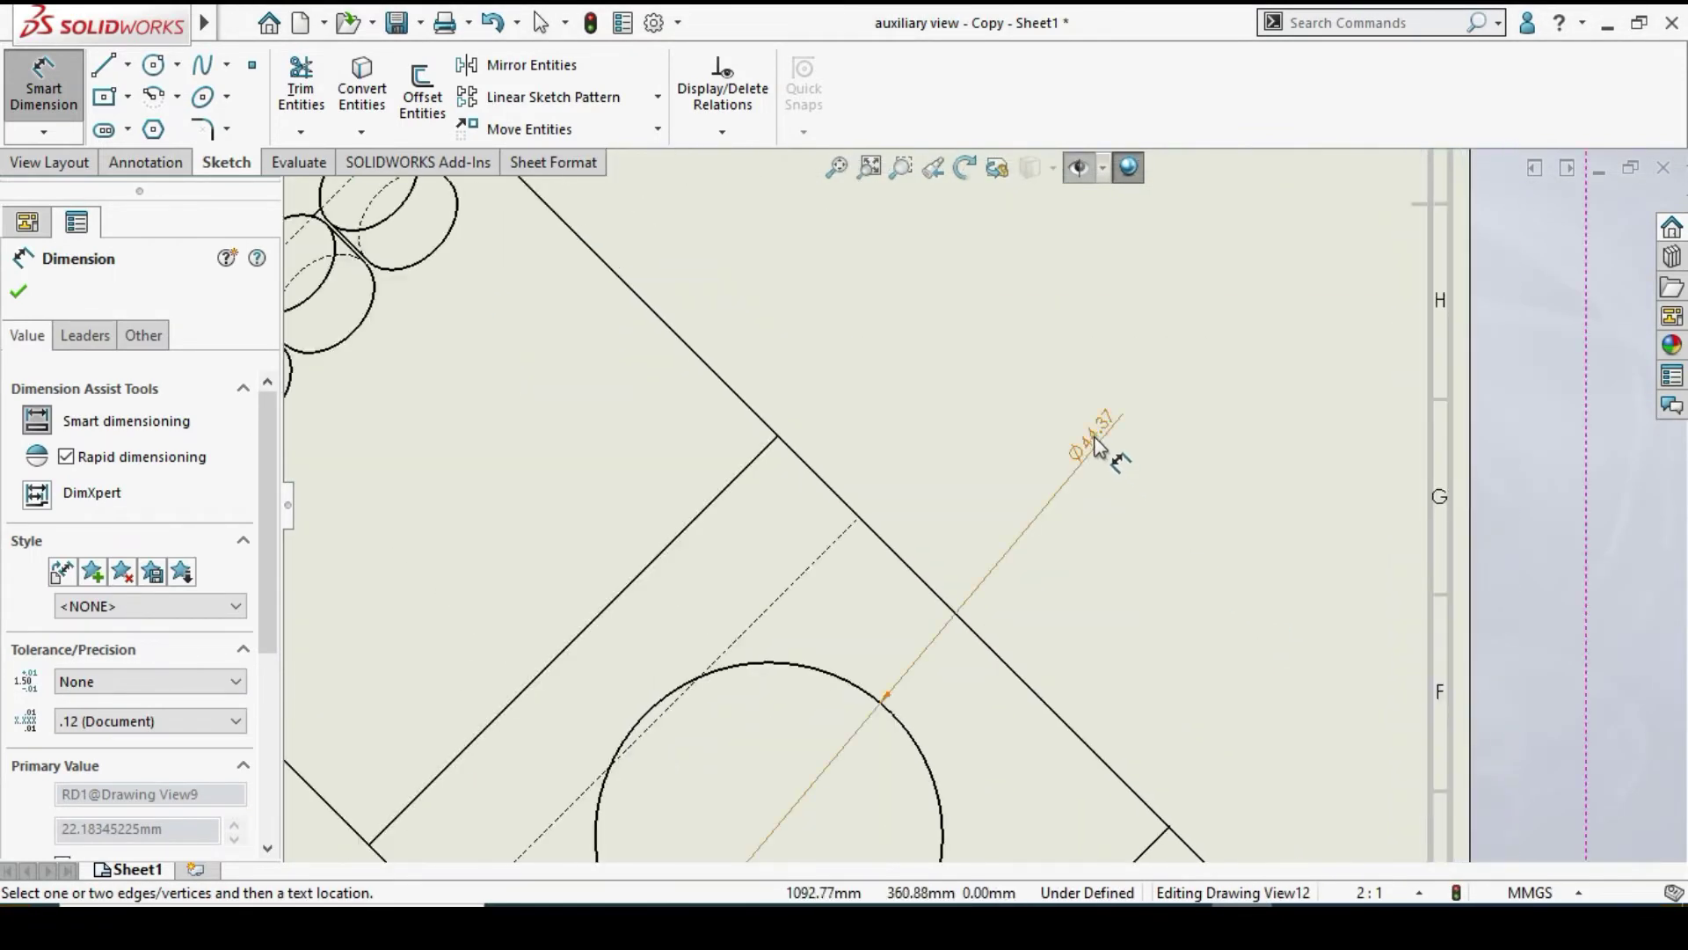
pyautogui.click(896, 351)
pyautogui.click(19, 291)
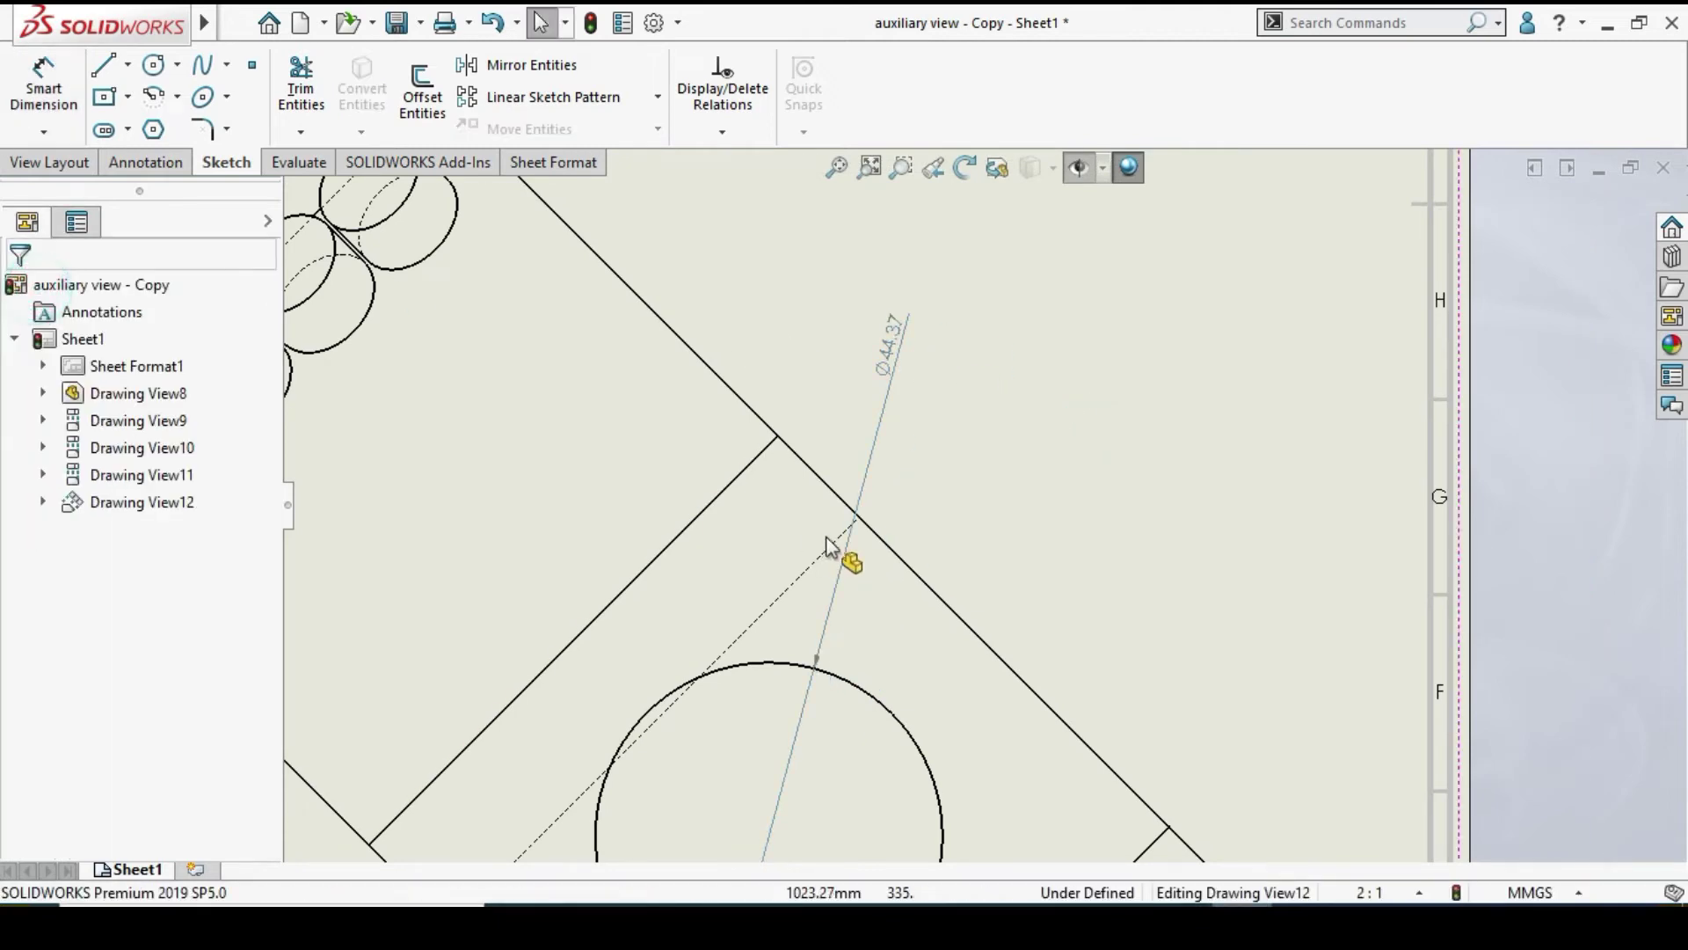
pyautogui.scroll(8, 906, 361)
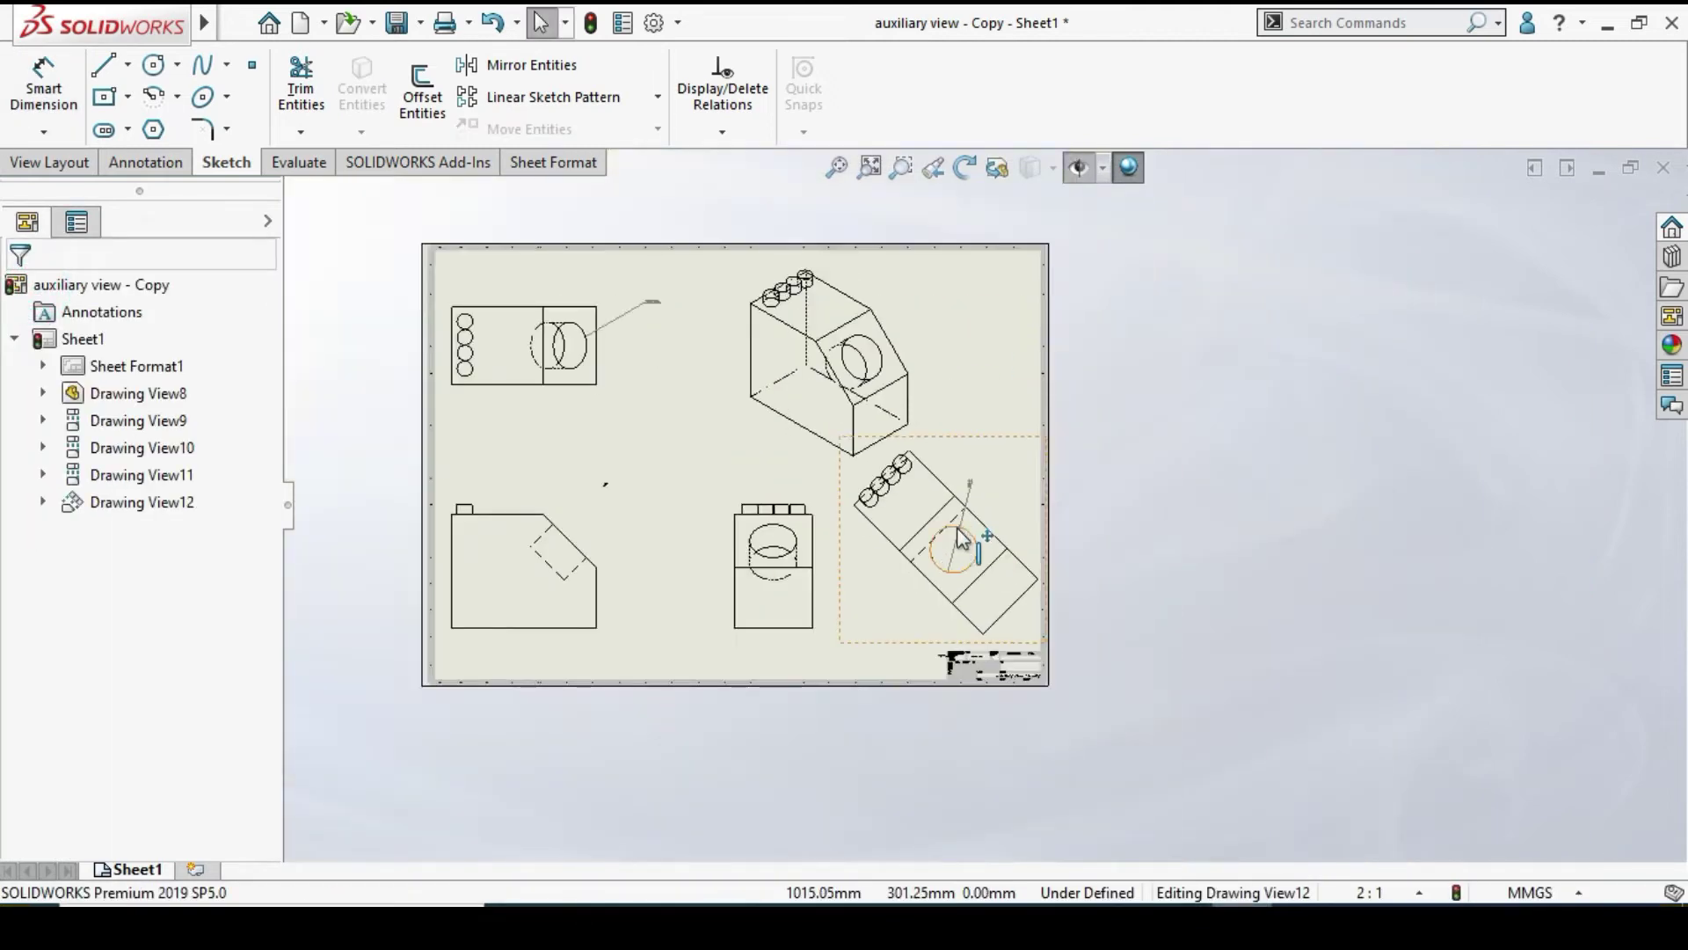
pyautogui.scroll(-3, 958, 536)
pyautogui.scroll(-2, 958, 536)
pyautogui.scroll(2, 976, 514)
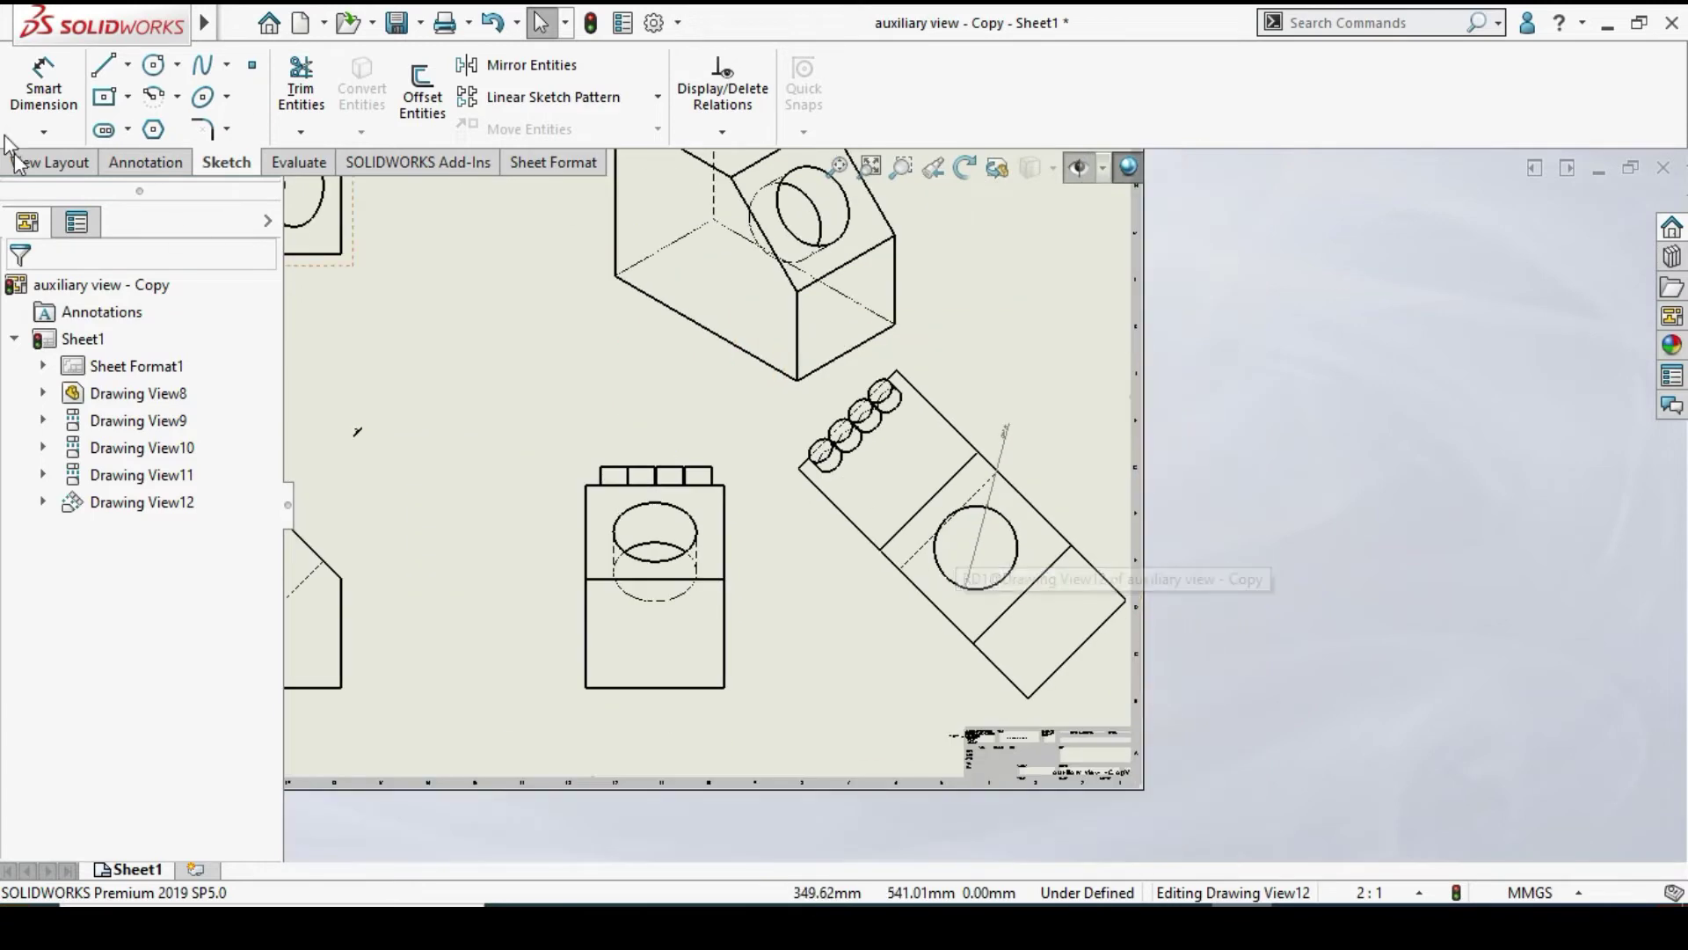
# Delete the rotated auxiliary view Drawing View12 from the sheet
pyautogui.click(33, 168)
pyautogui.scroll(5, 748, 472)
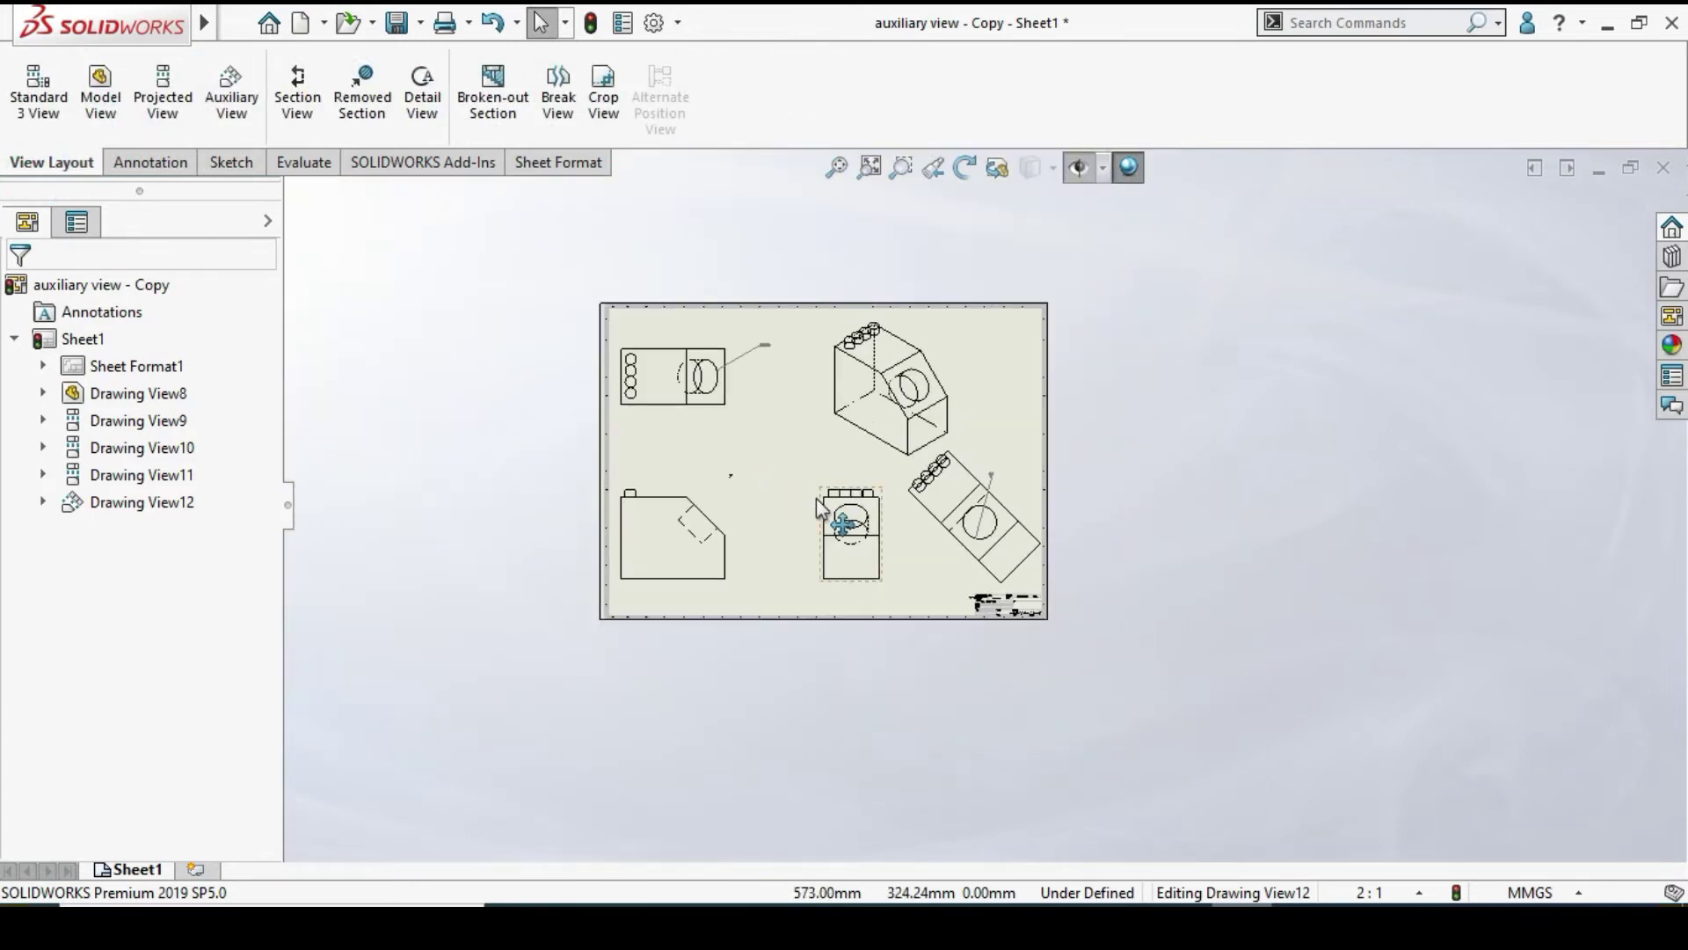
pyautogui.scroll(-2, 850, 576)
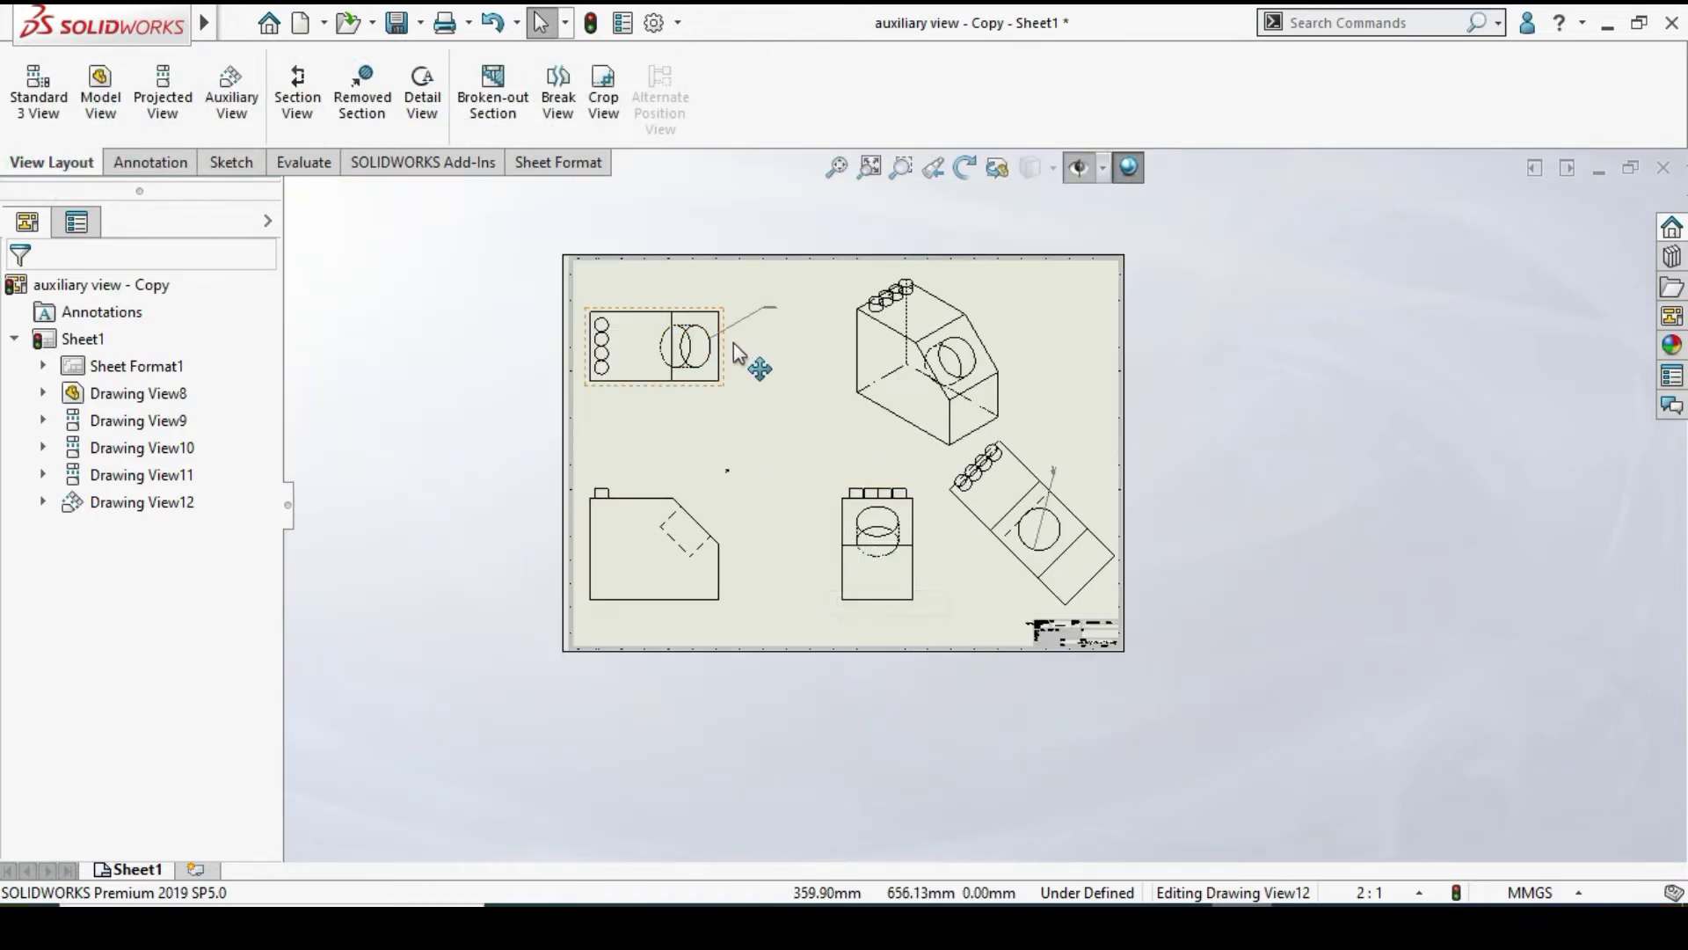
pyautogui.scroll(-3, 820, 490)
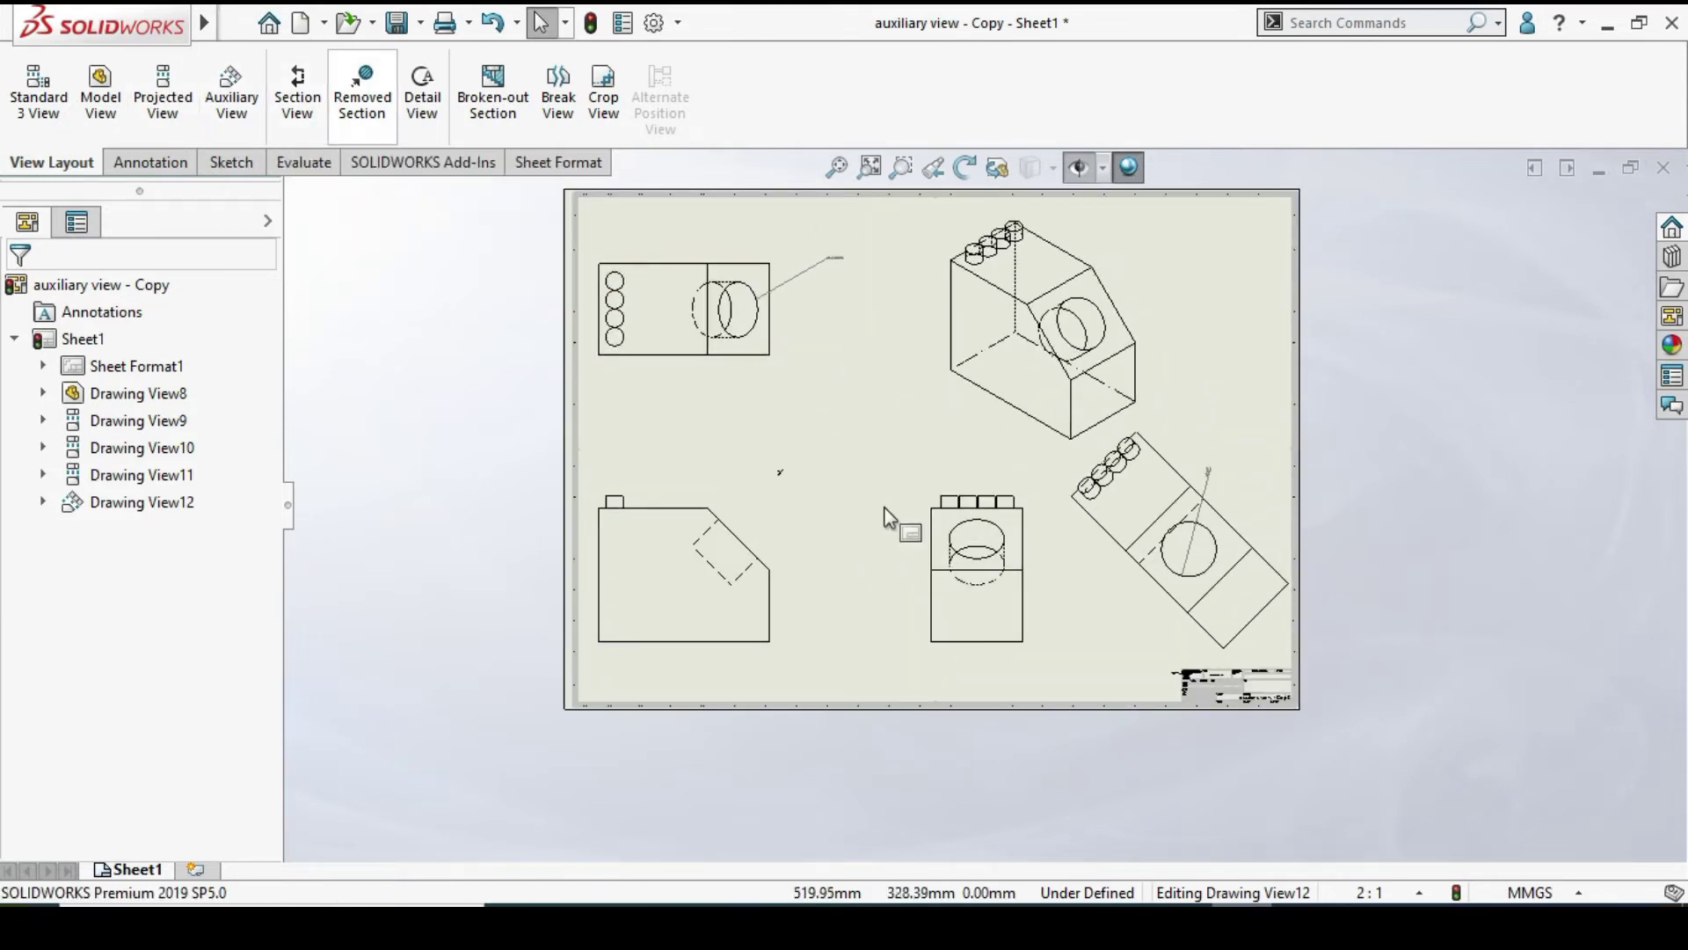
pyautogui.scroll(3, 913, 514)
pyautogui.scroll(-2, 1121, 457)
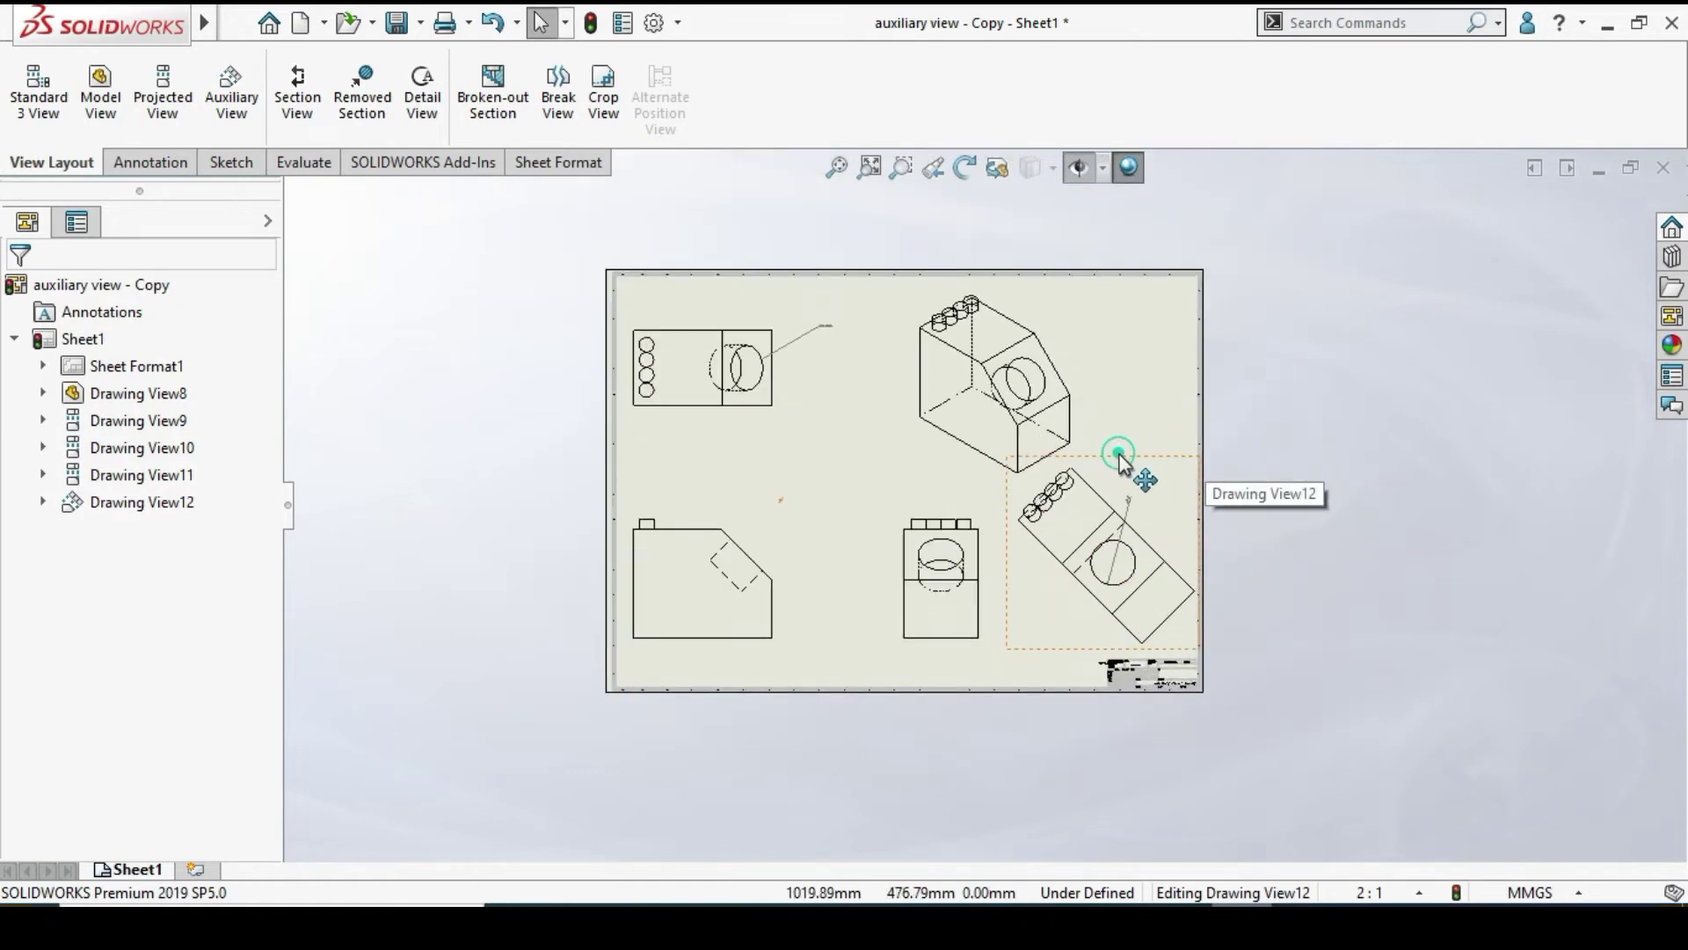
pyautogui.click(1114, 455)
pyautogui.press('Delete')
pyautogui.click(1009, 376)
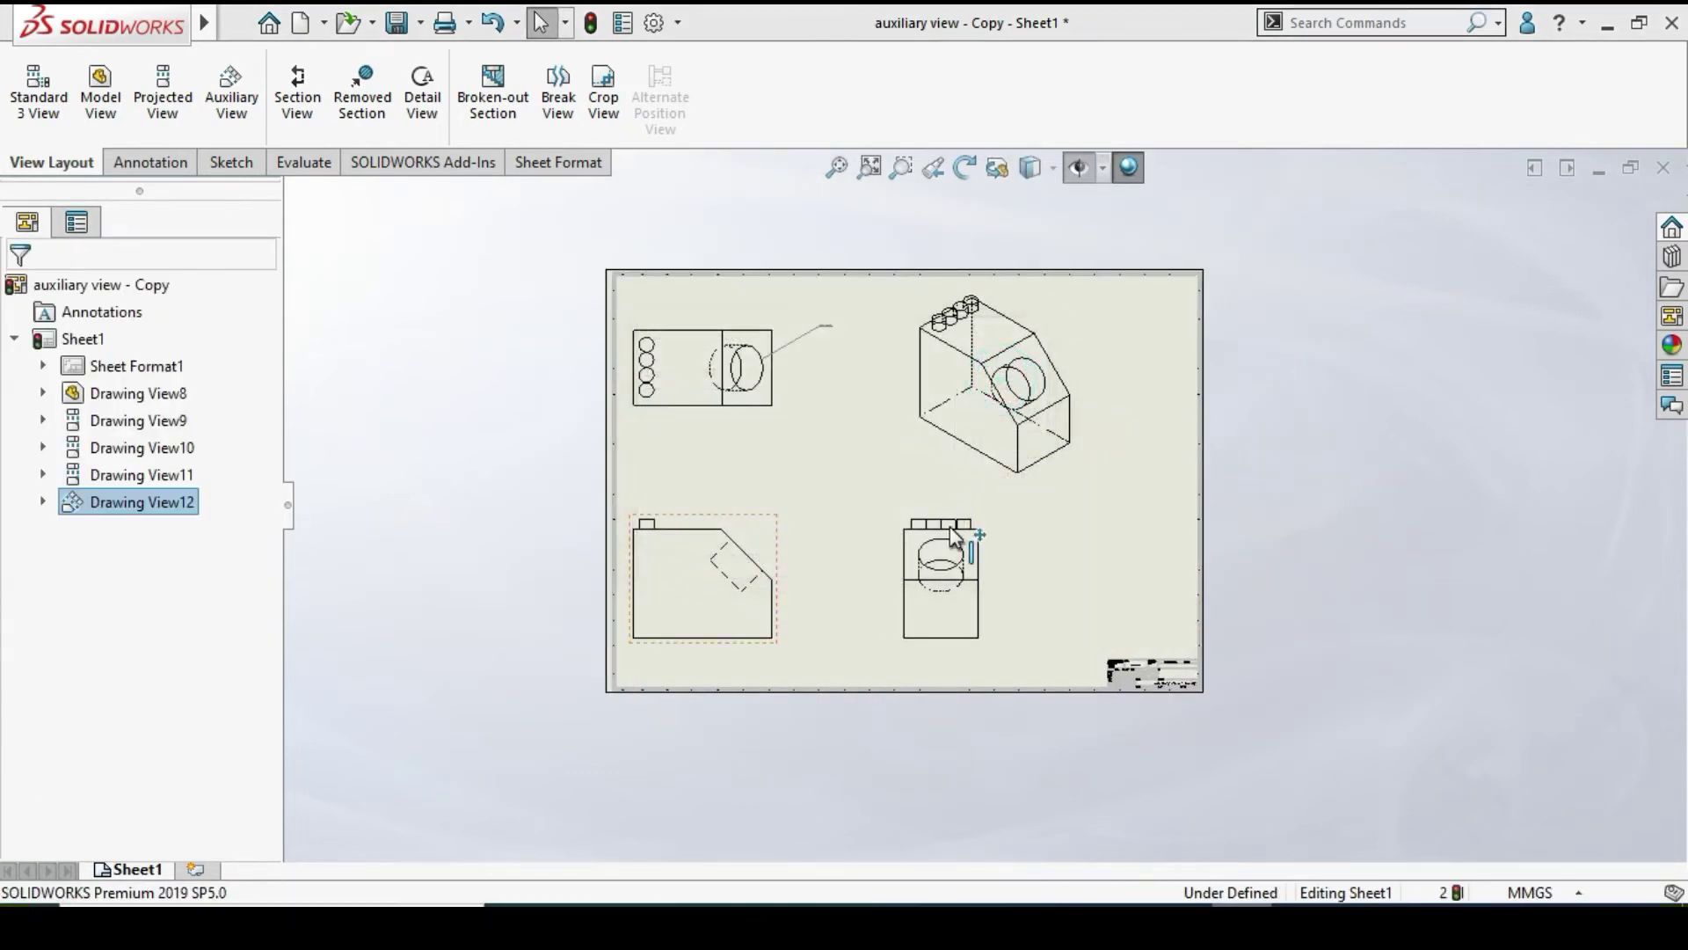
# Delete the lower-middle view Drawing View10 as well
pyautogui.click(983, 512)
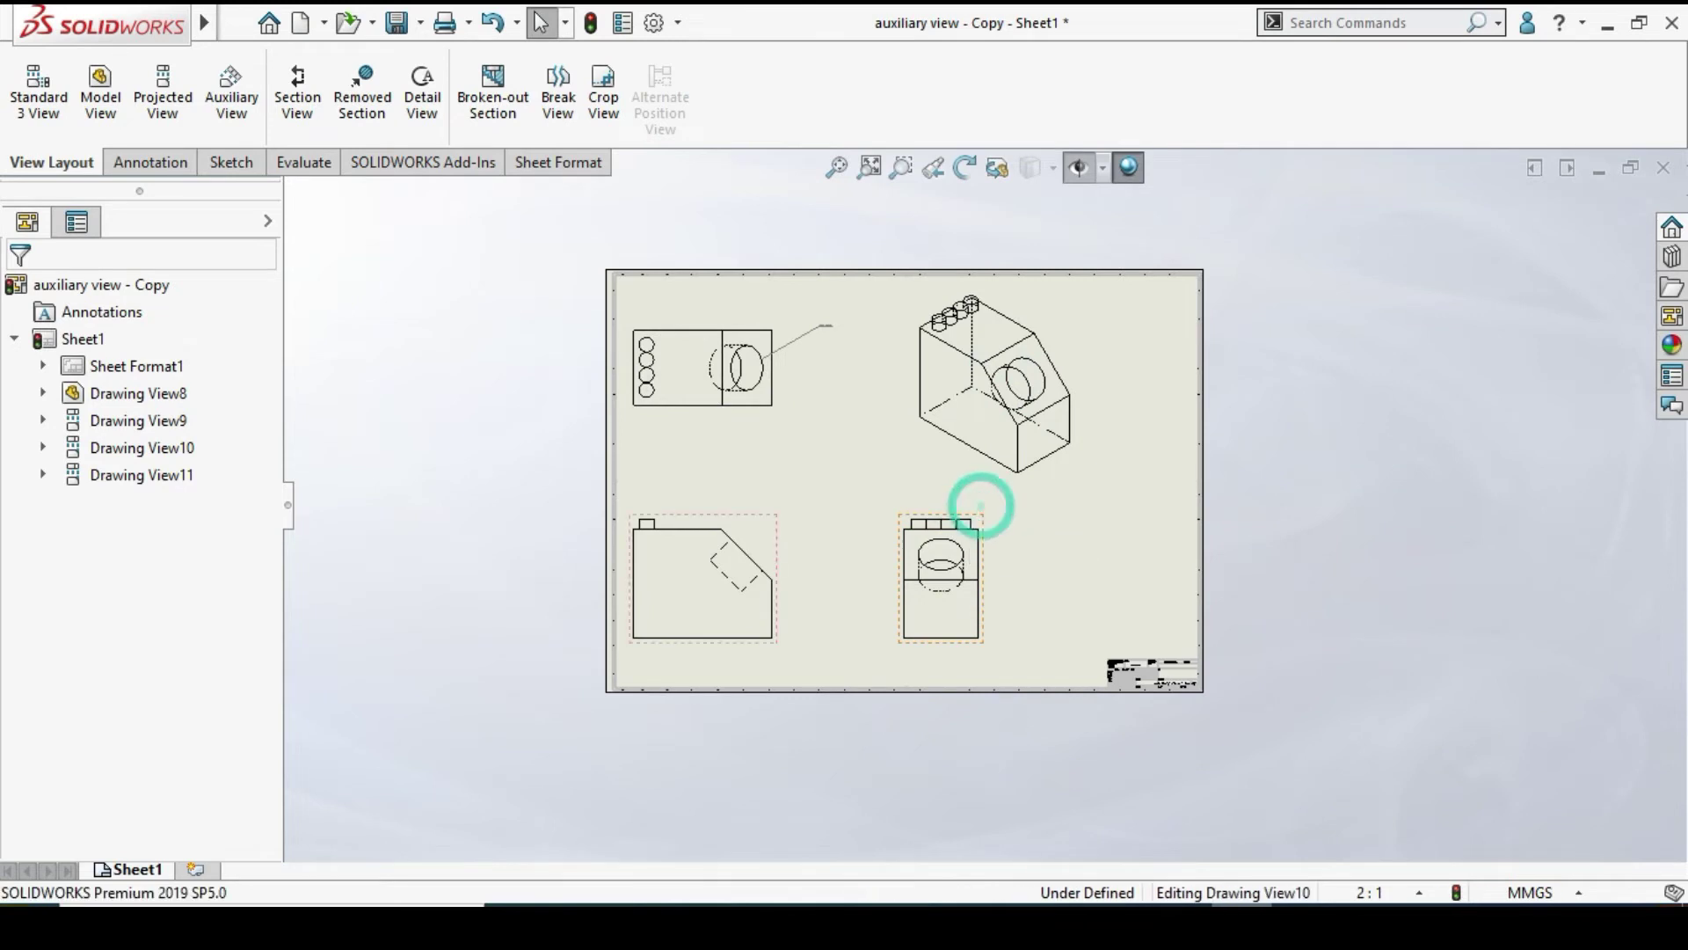
pyautogui.press('Delete')
pyautogui.click(1034, 381)
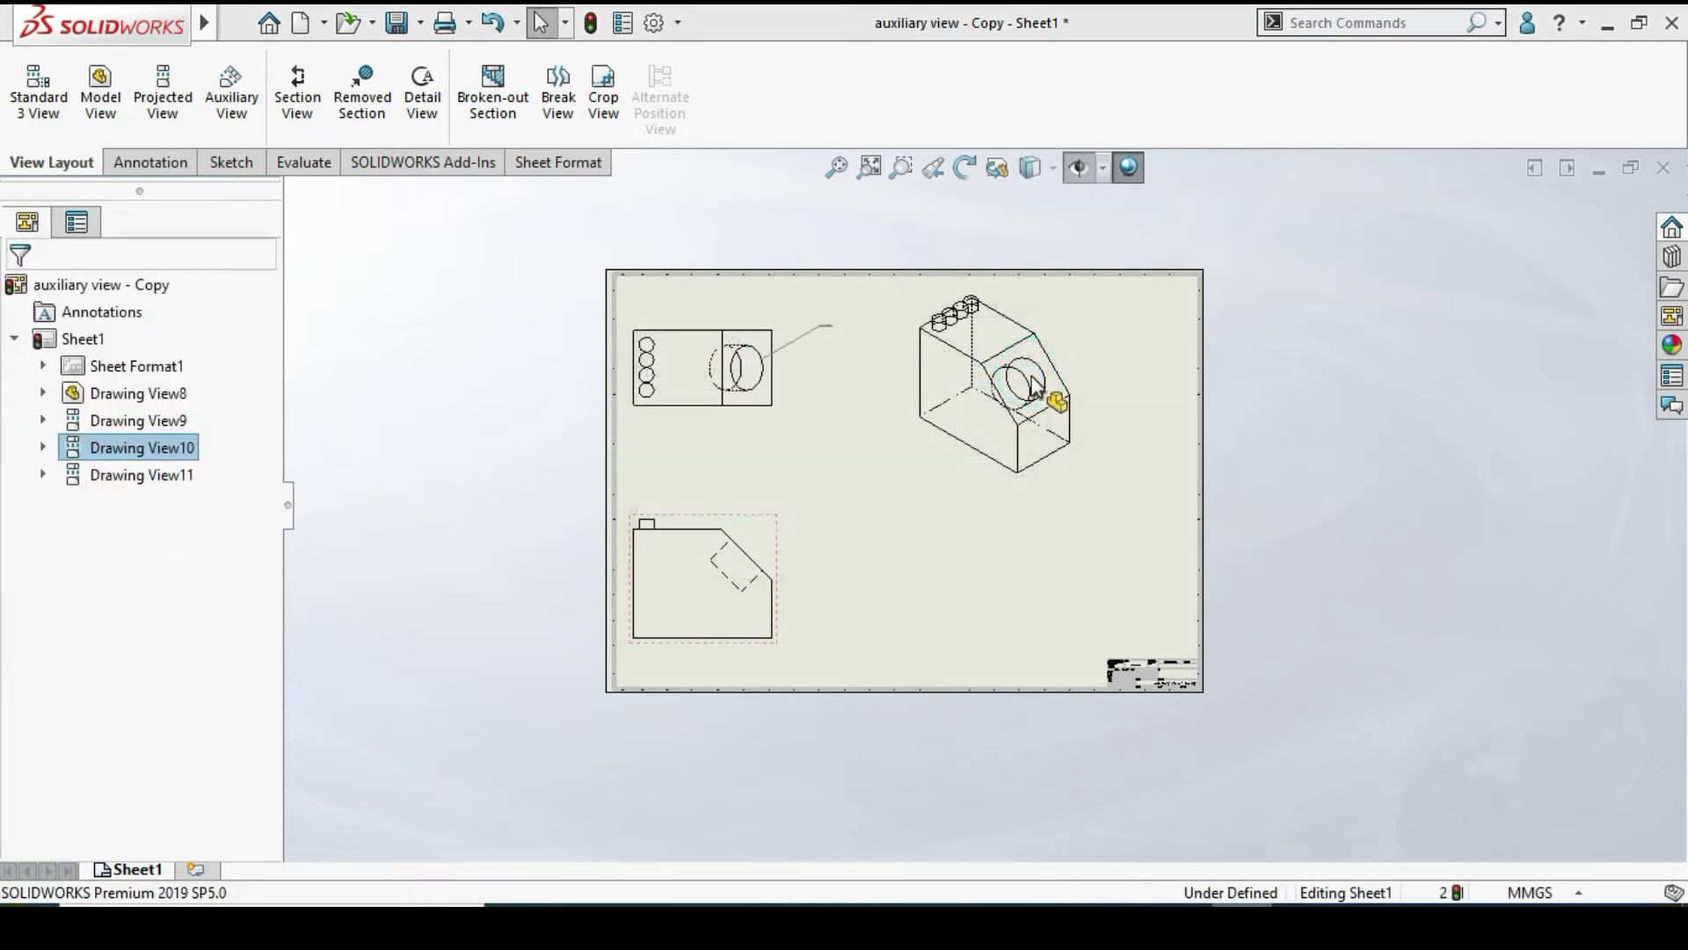
pyautogui.scroll(-2, 974, 554)
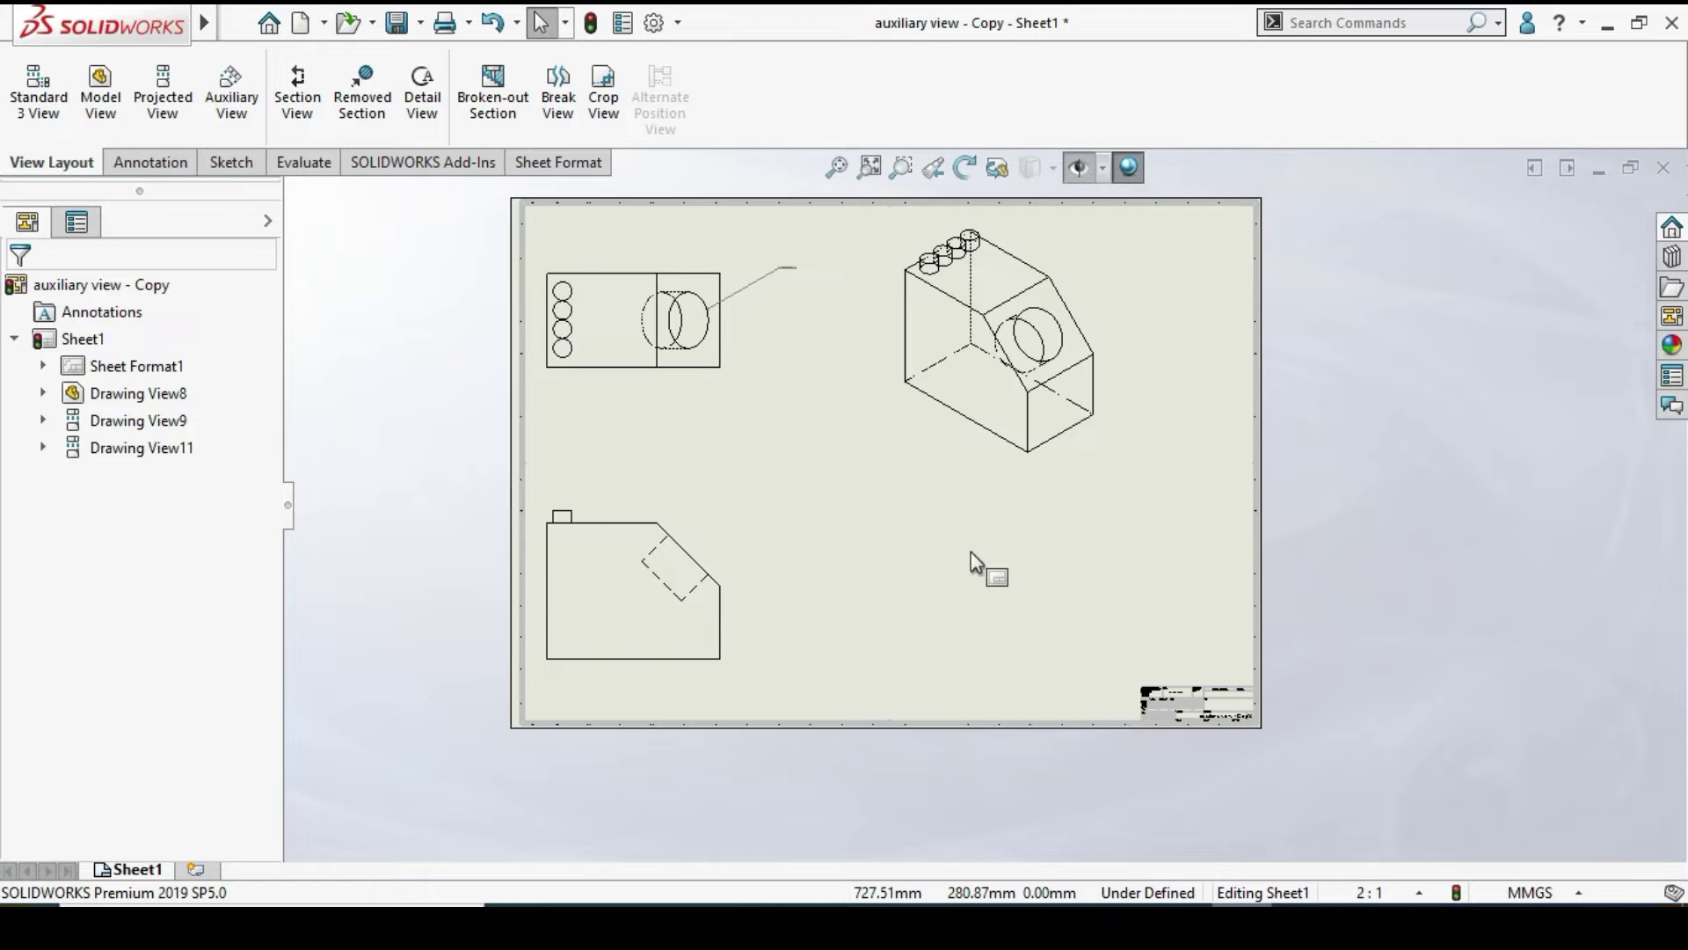
# Draw a horizontal section cutting line through the top view
pyautogui.click(296, 97)
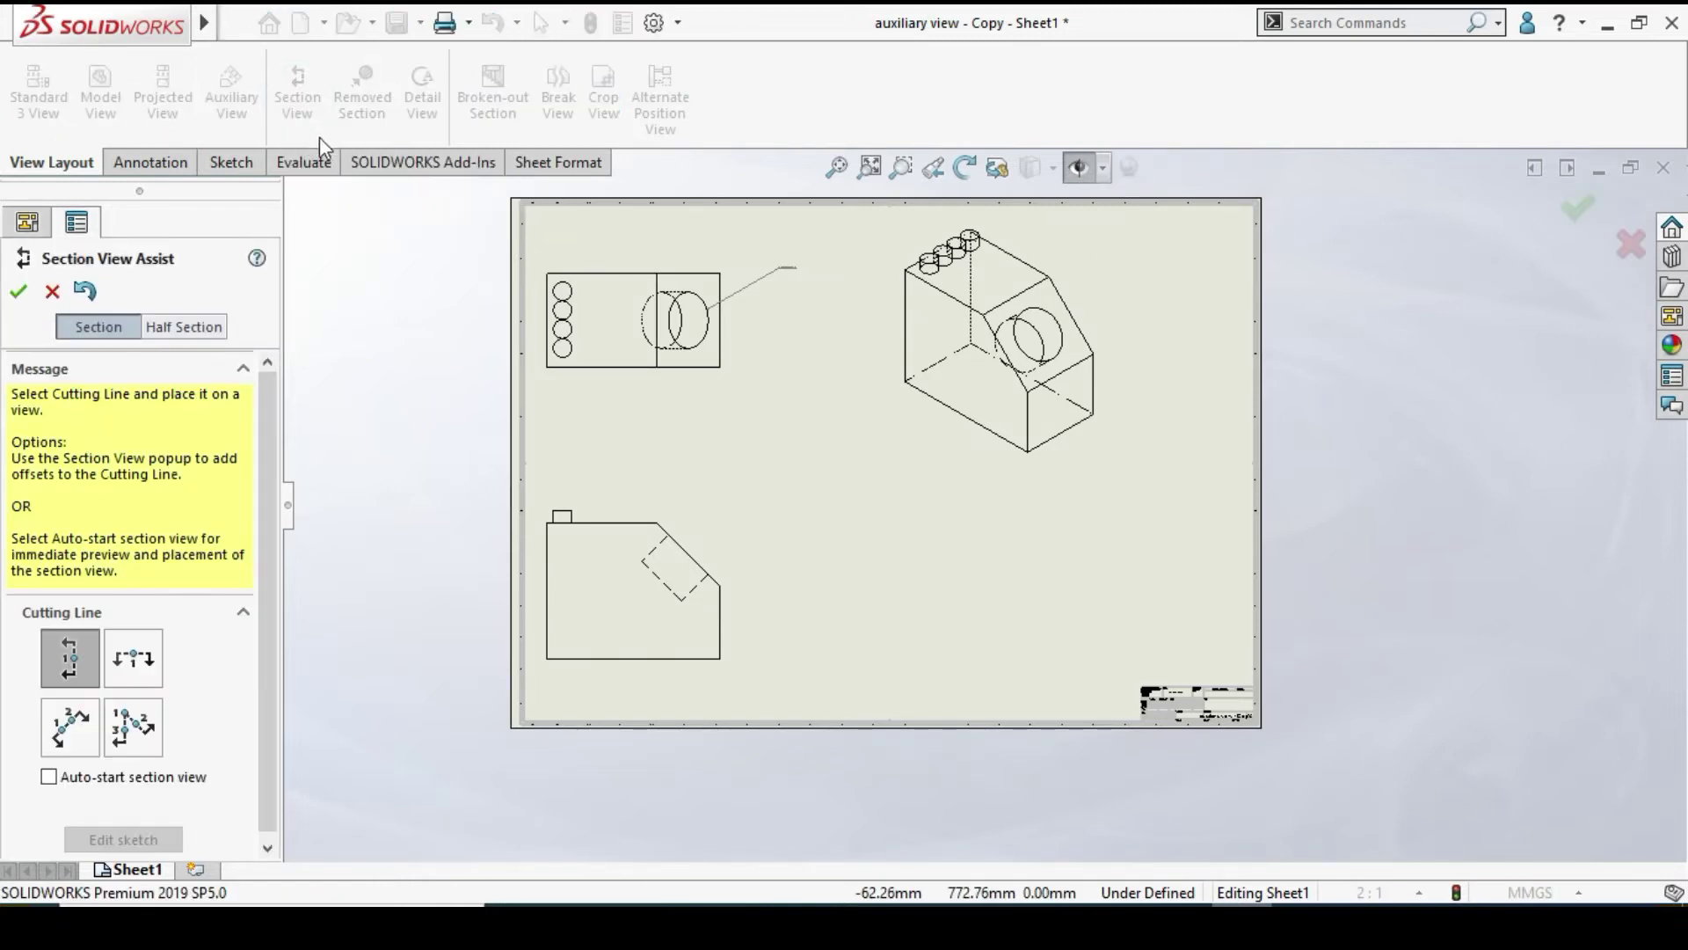
pyautogui.scroll(-3, 589, 335)
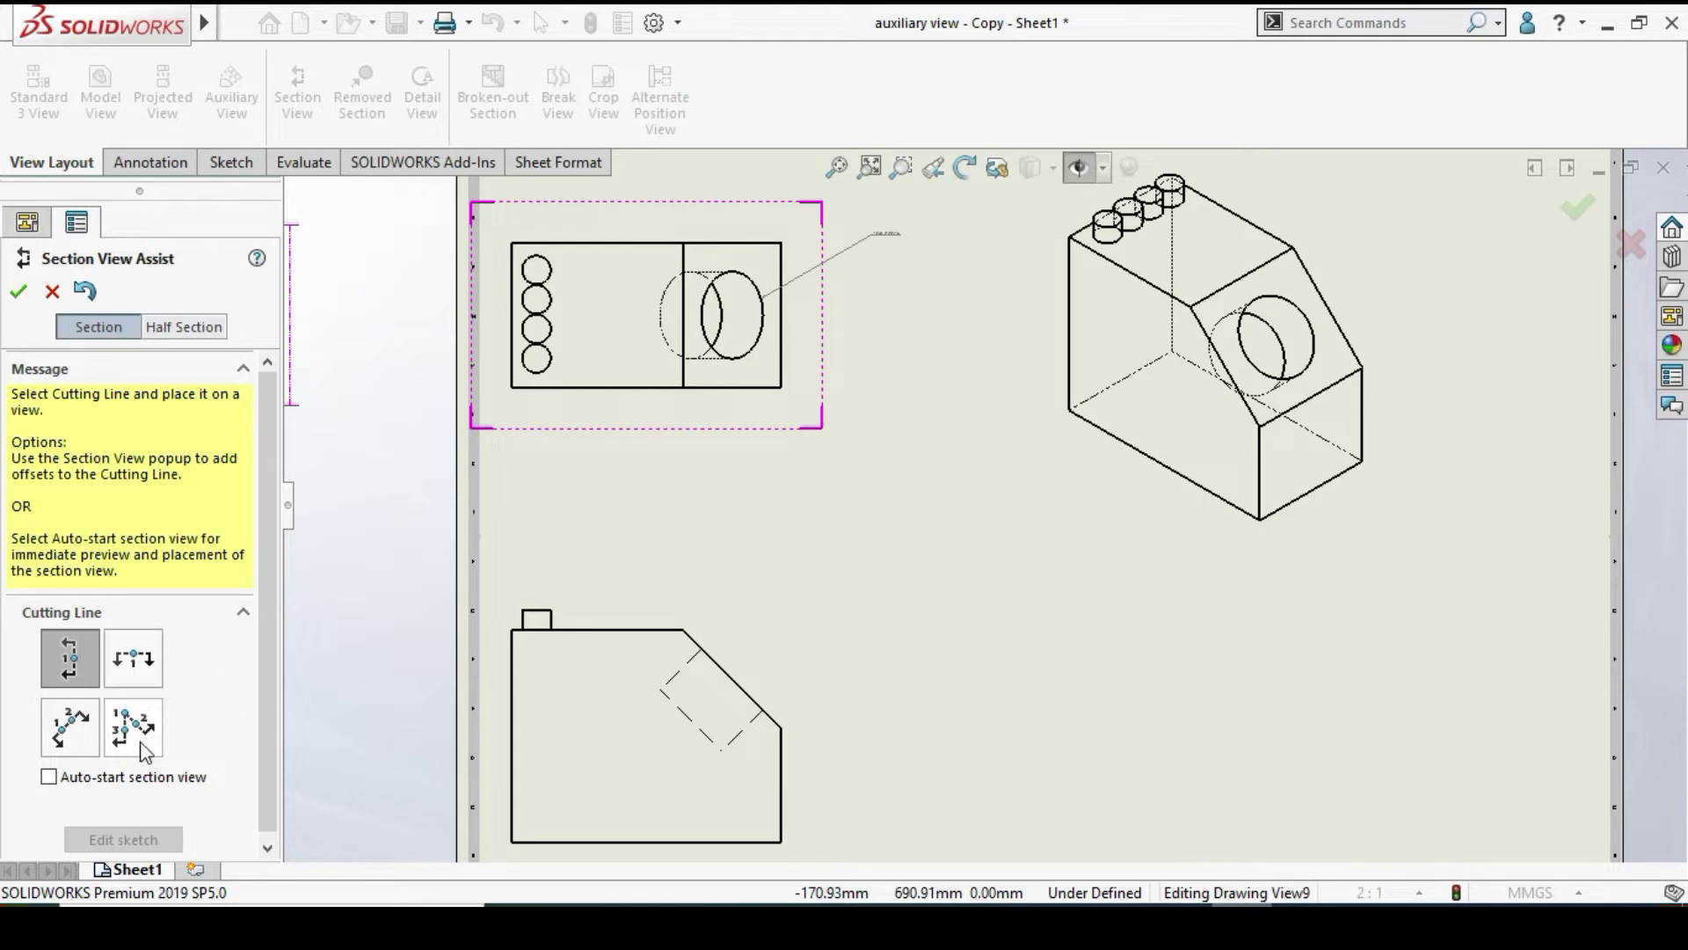
pyautogui.click(132, 679)
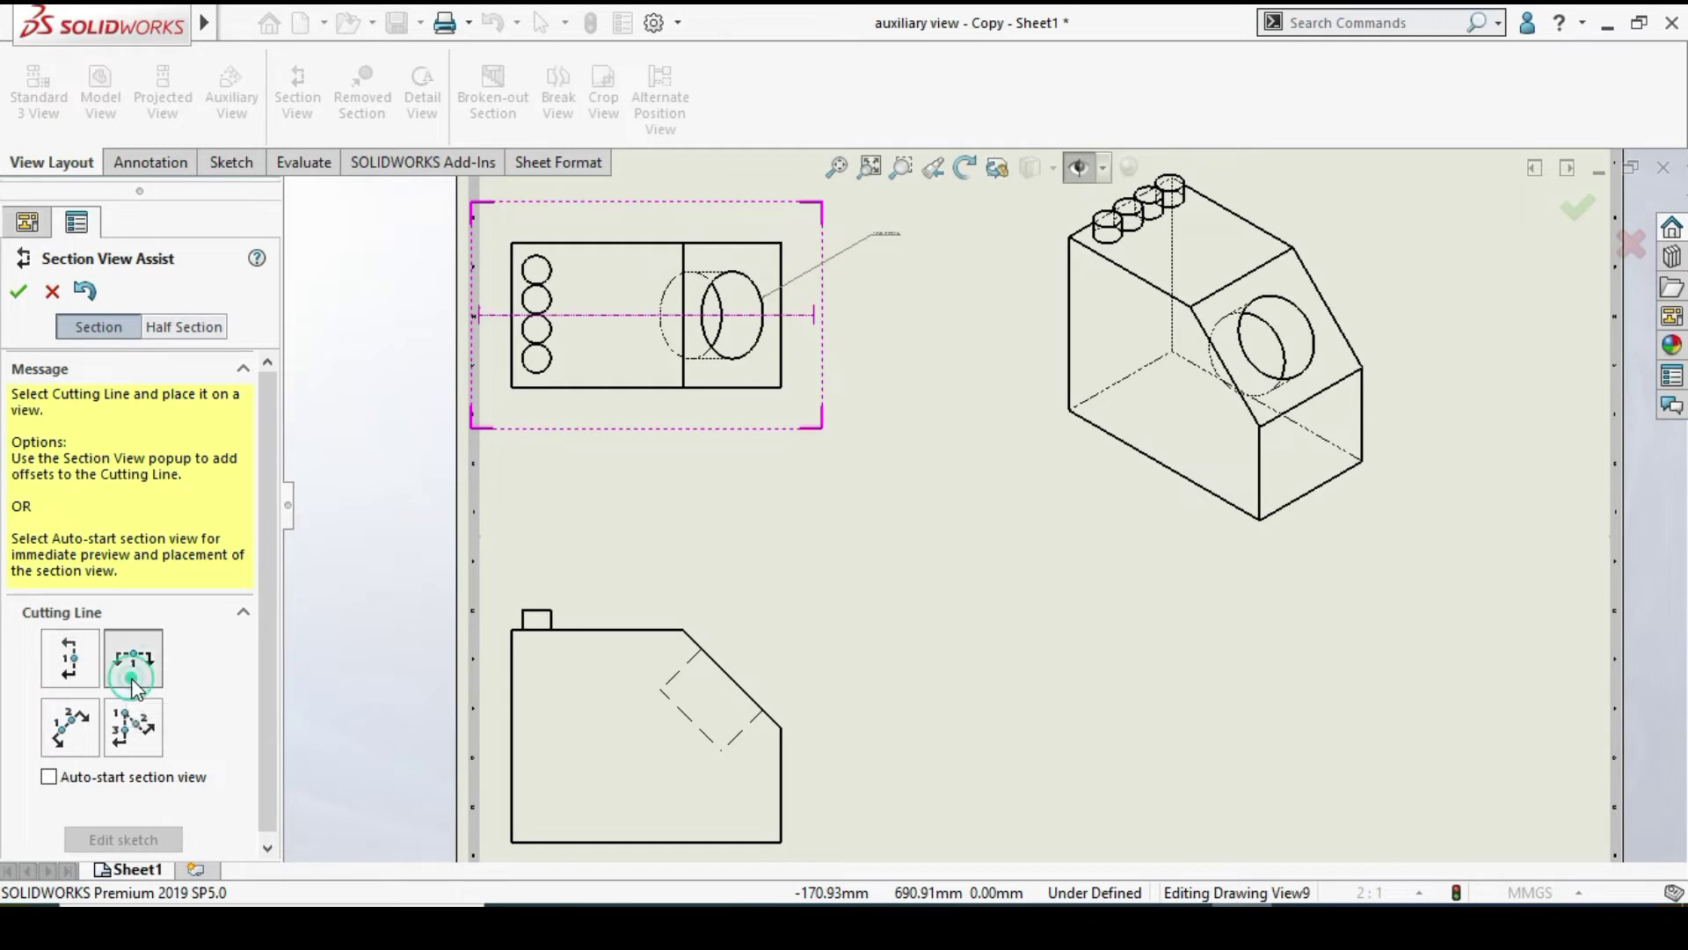
pyautogui.click(782, 314)
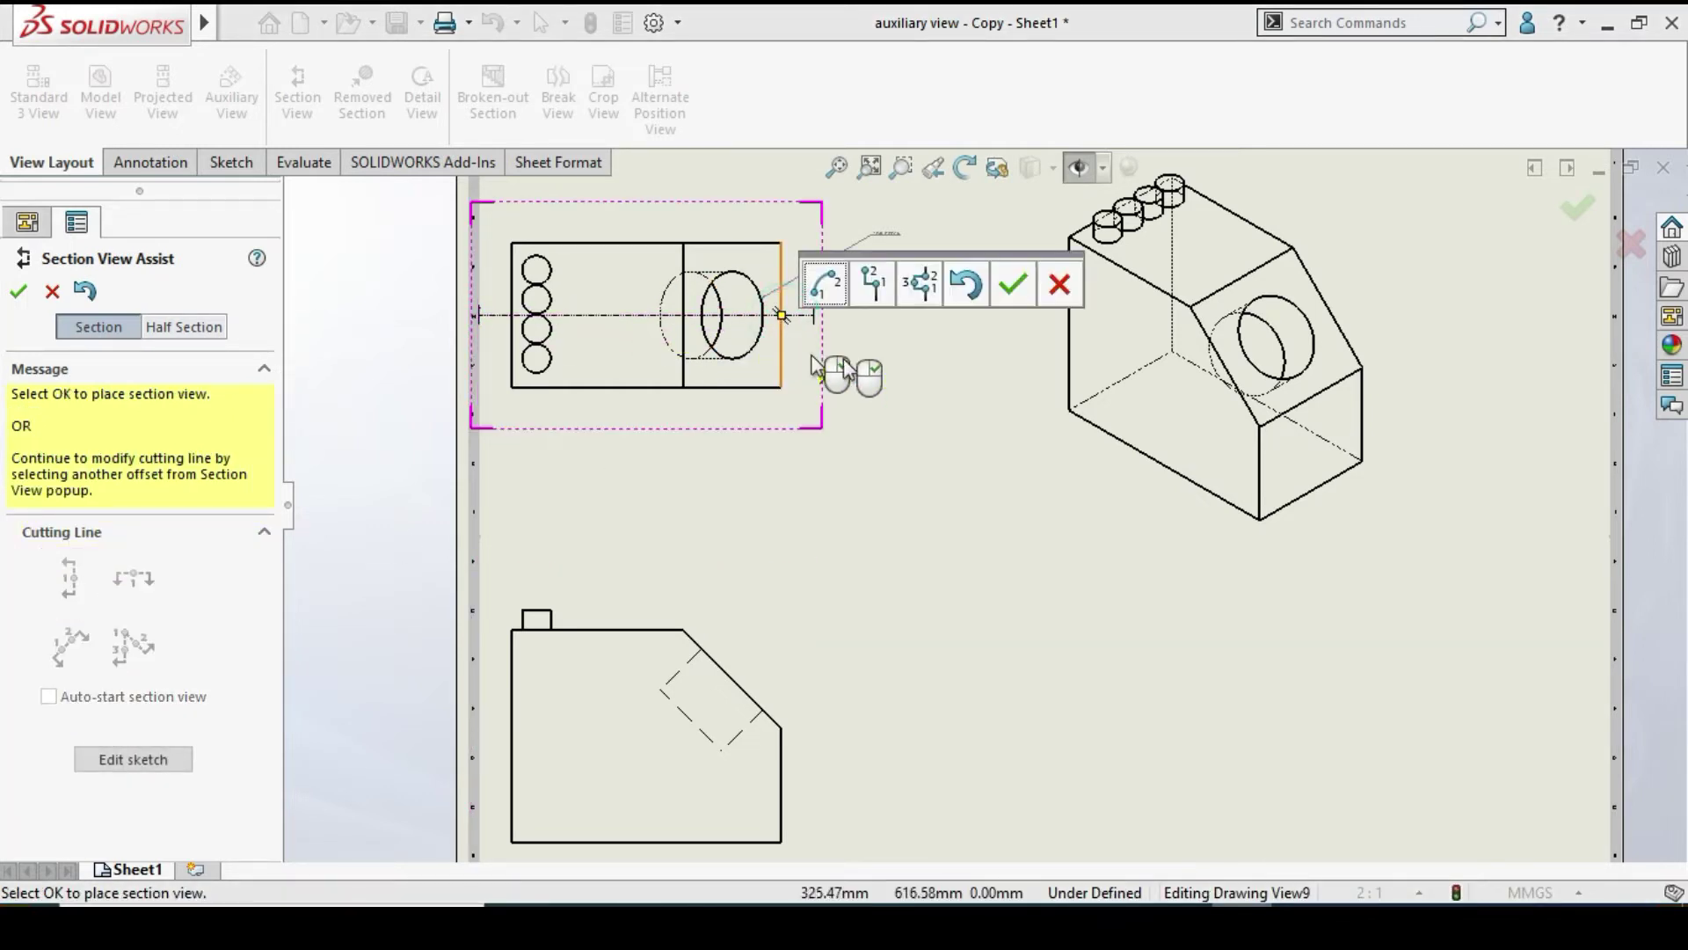
pyautogui.click(1012, 286)
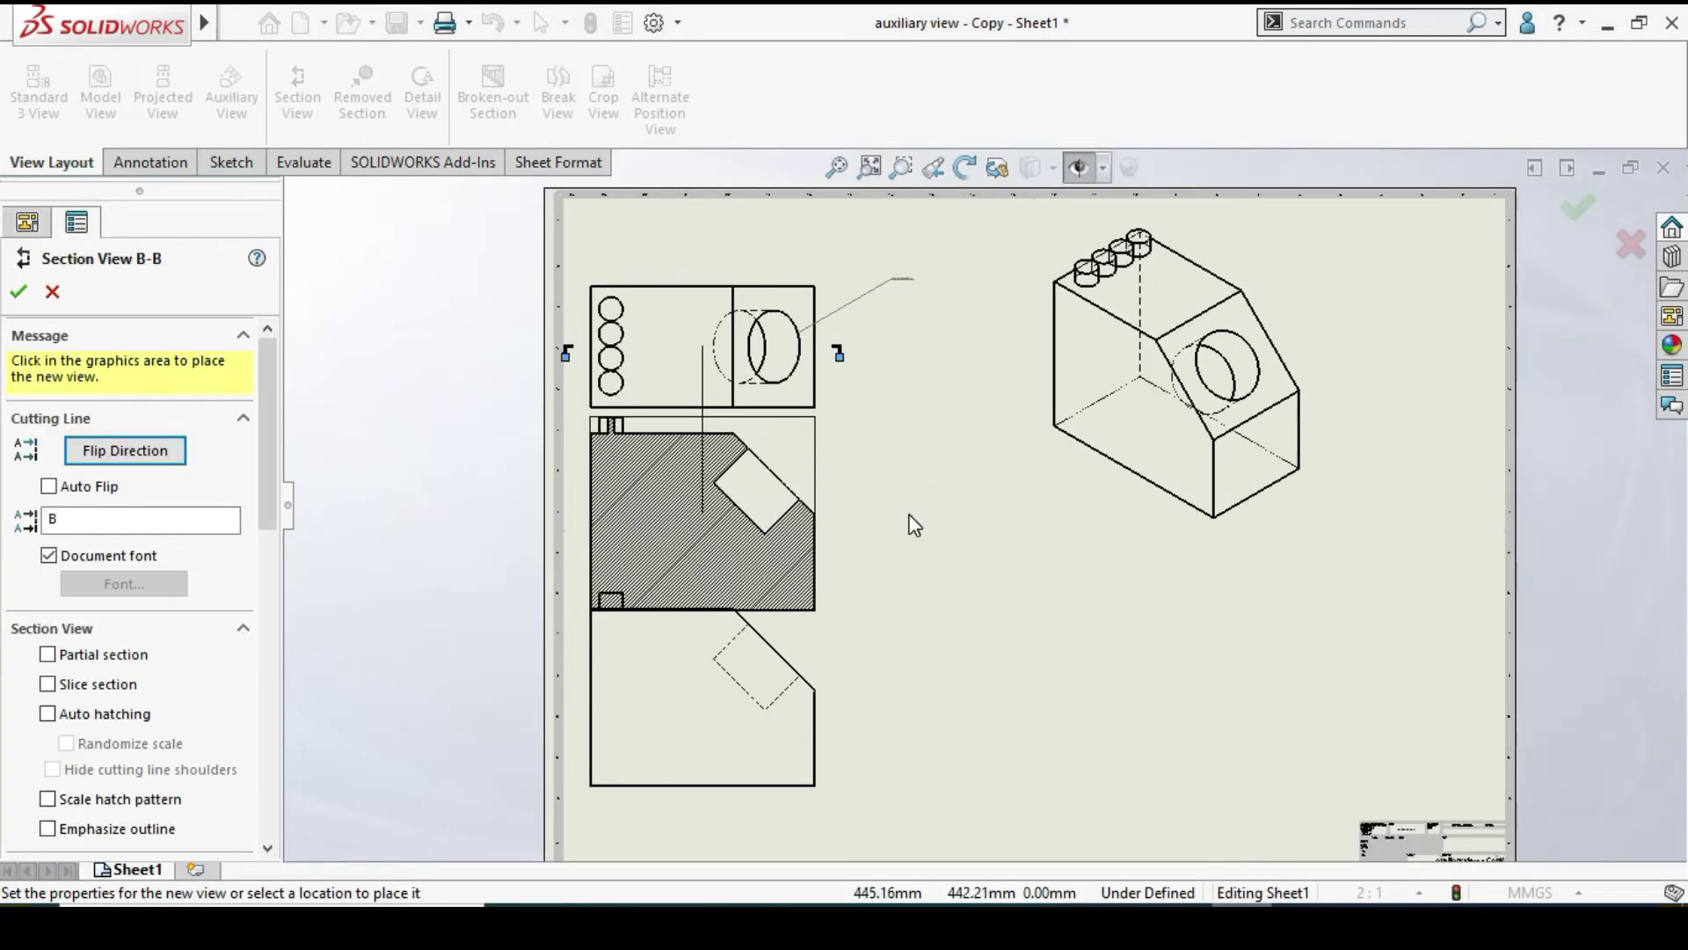
# Place hatched section B-B below the top view and finish the section view
pyautogui.scroll(-8, 905, 510)
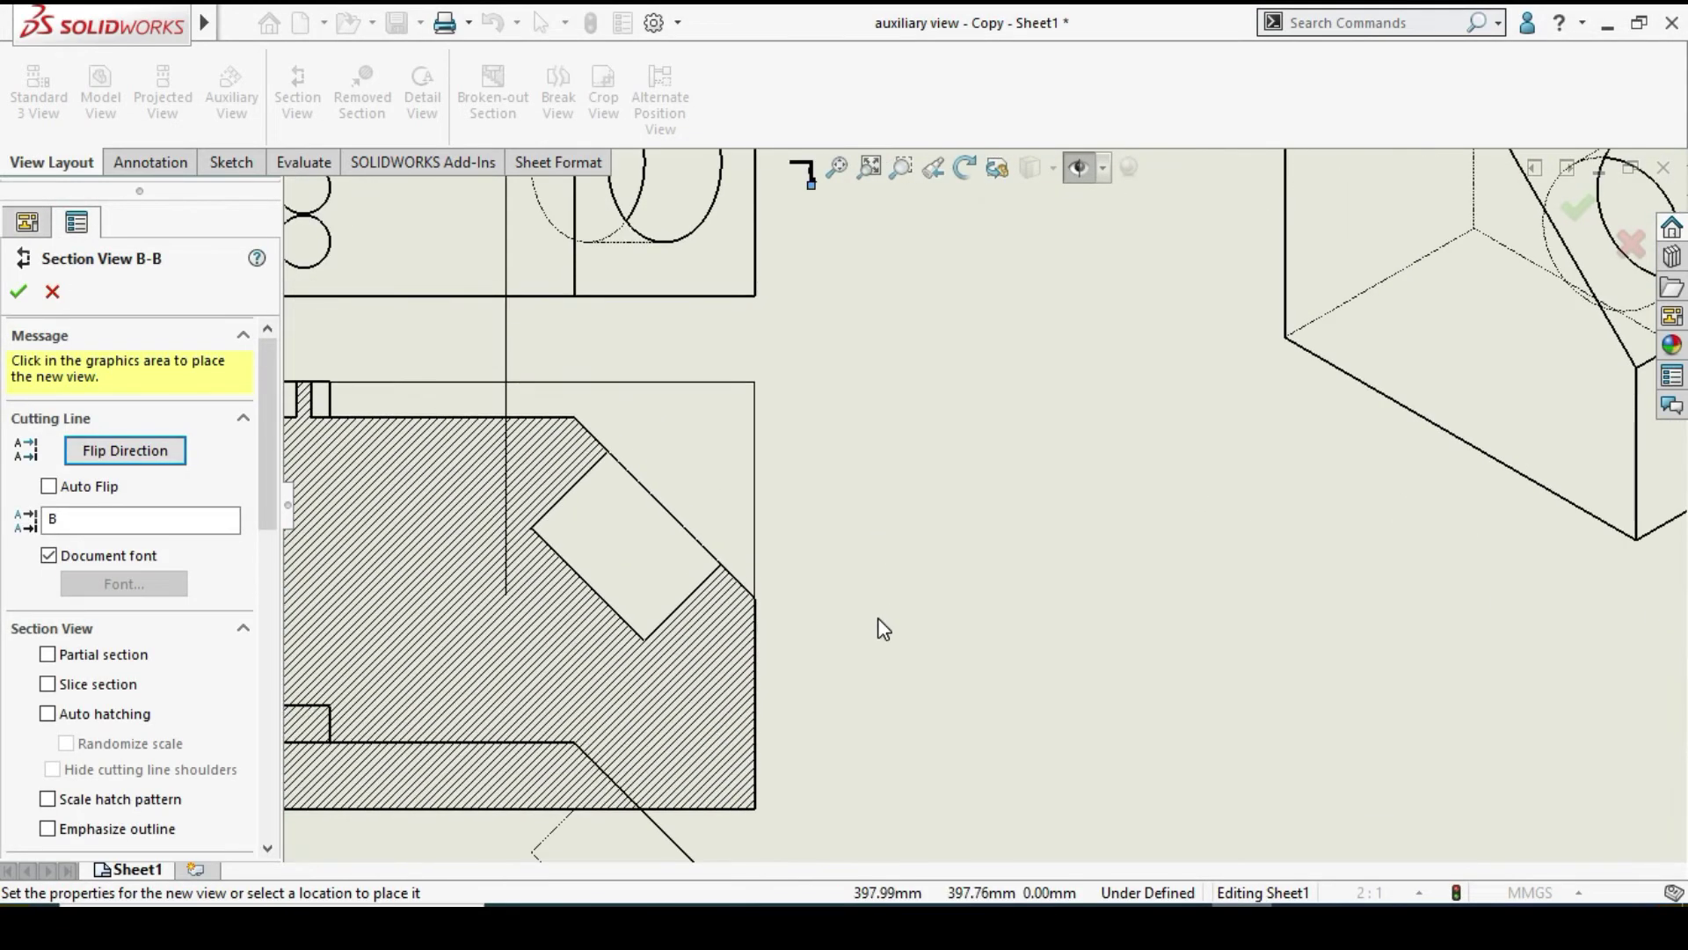
pyautogui.click(875, 606)
pyautogui.scroll(1, 519, 484)
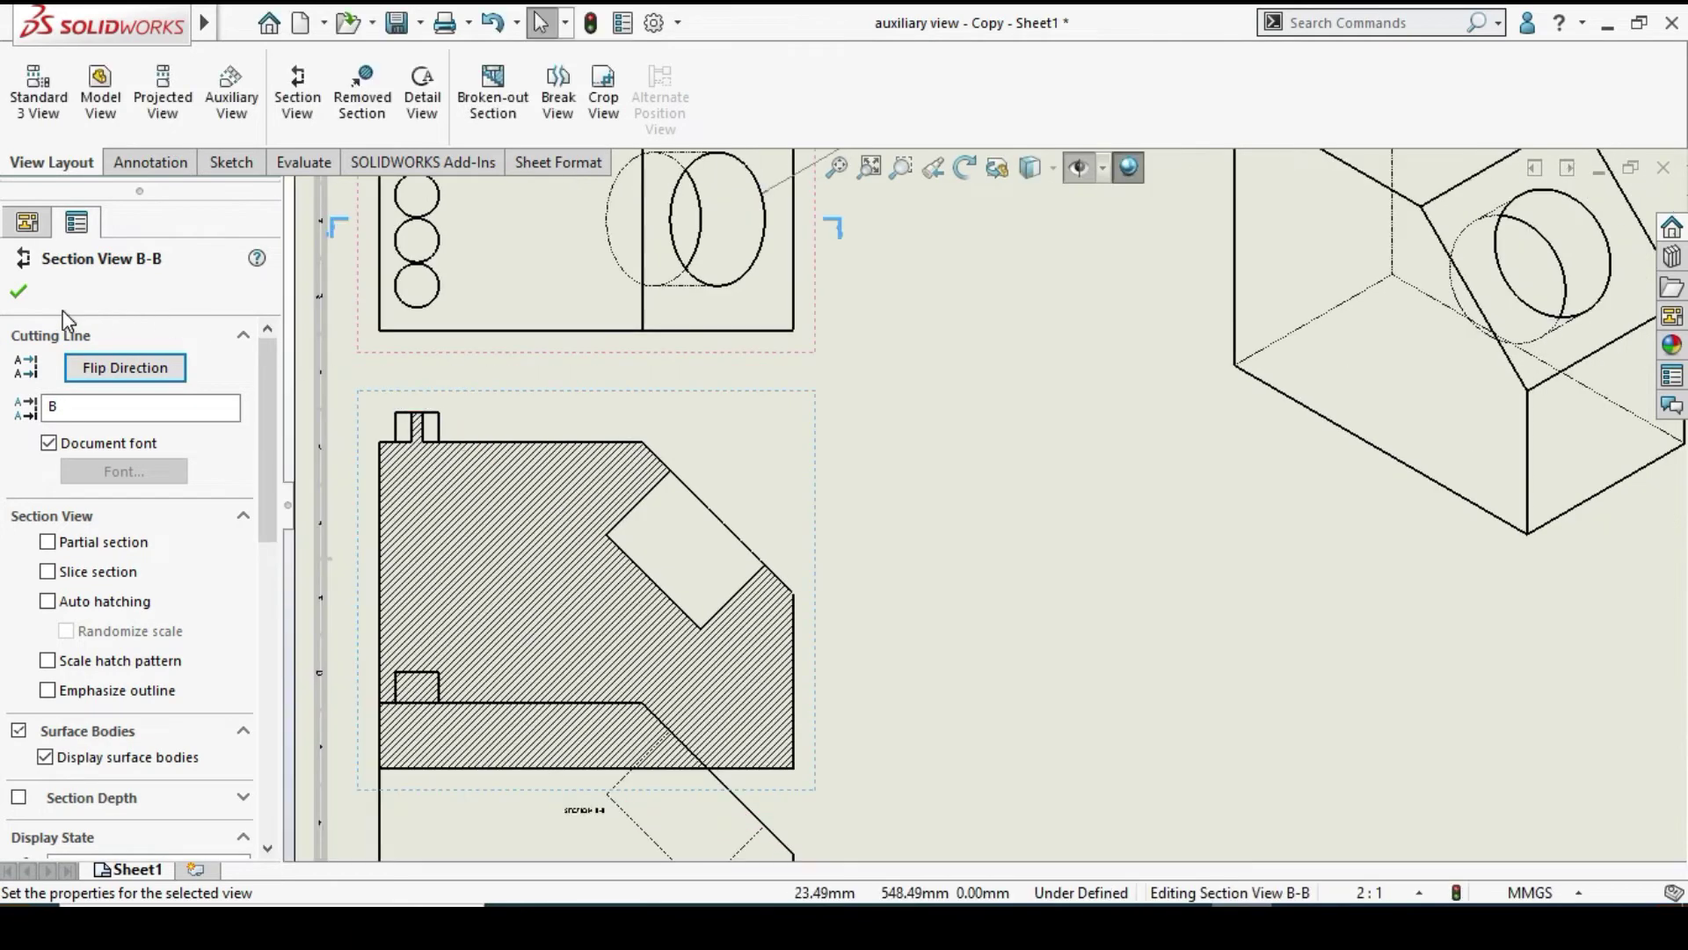
pyautogui.click(21, 291)
pyautogui.scroll(5, 791, 602)
pyautogui.scroll(-2, 831, 761)
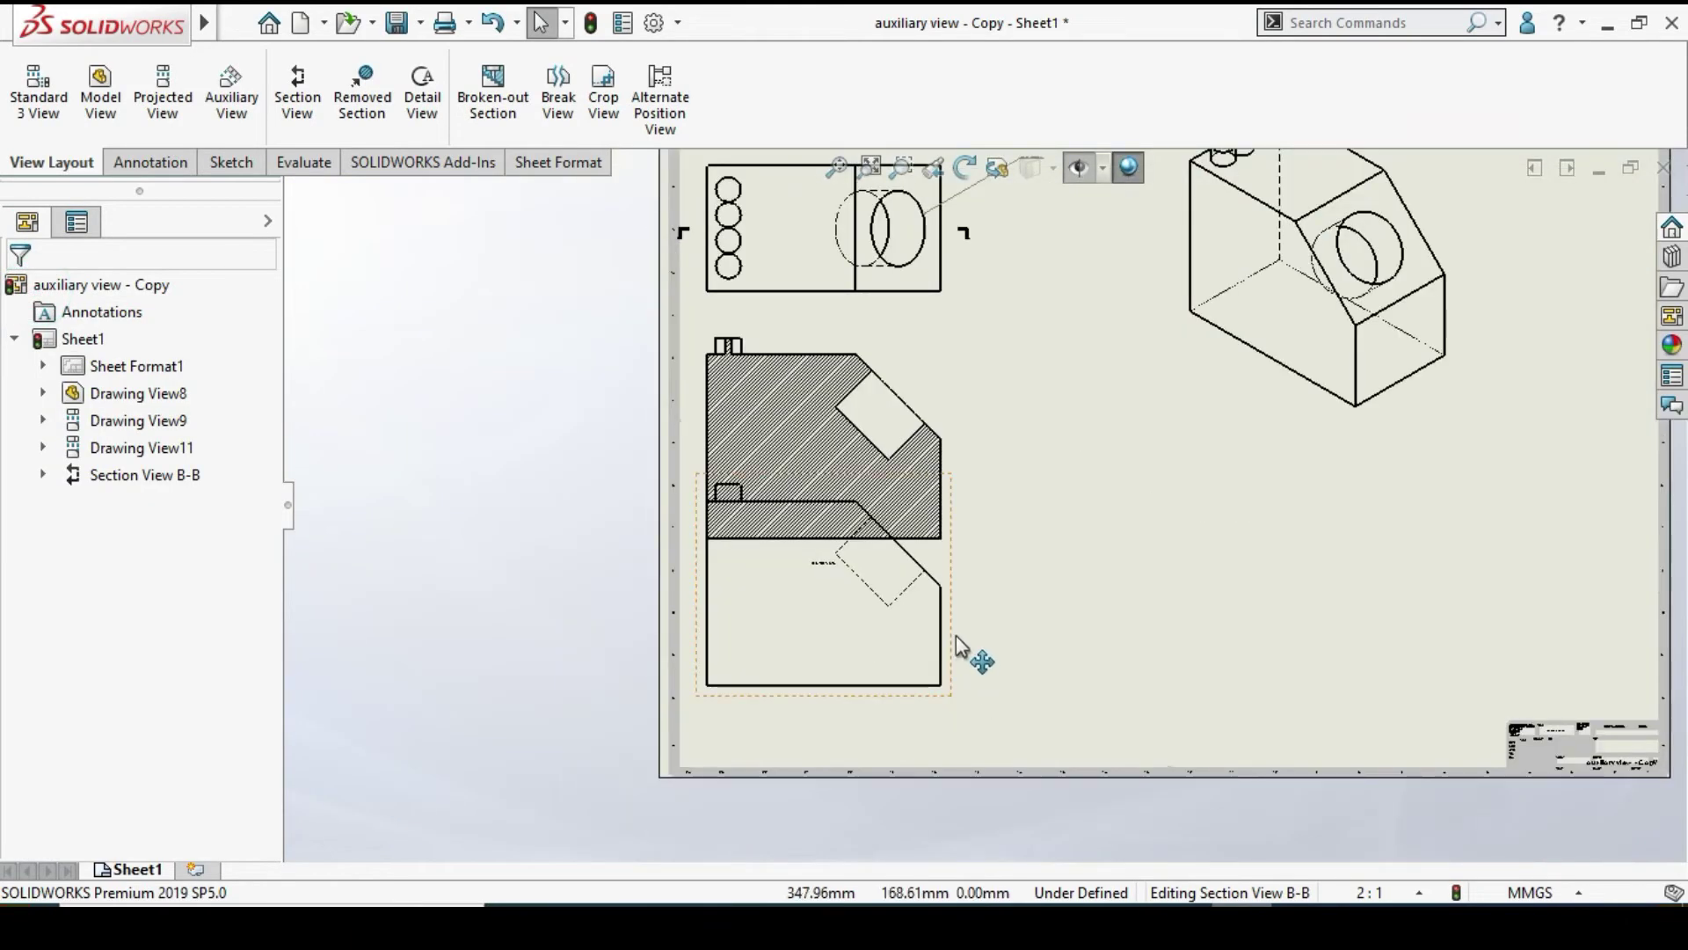
pyautogui.click(956, 644)
# Break the alignment of the side view and the top view
pyautogui.rightClick(948, 626)
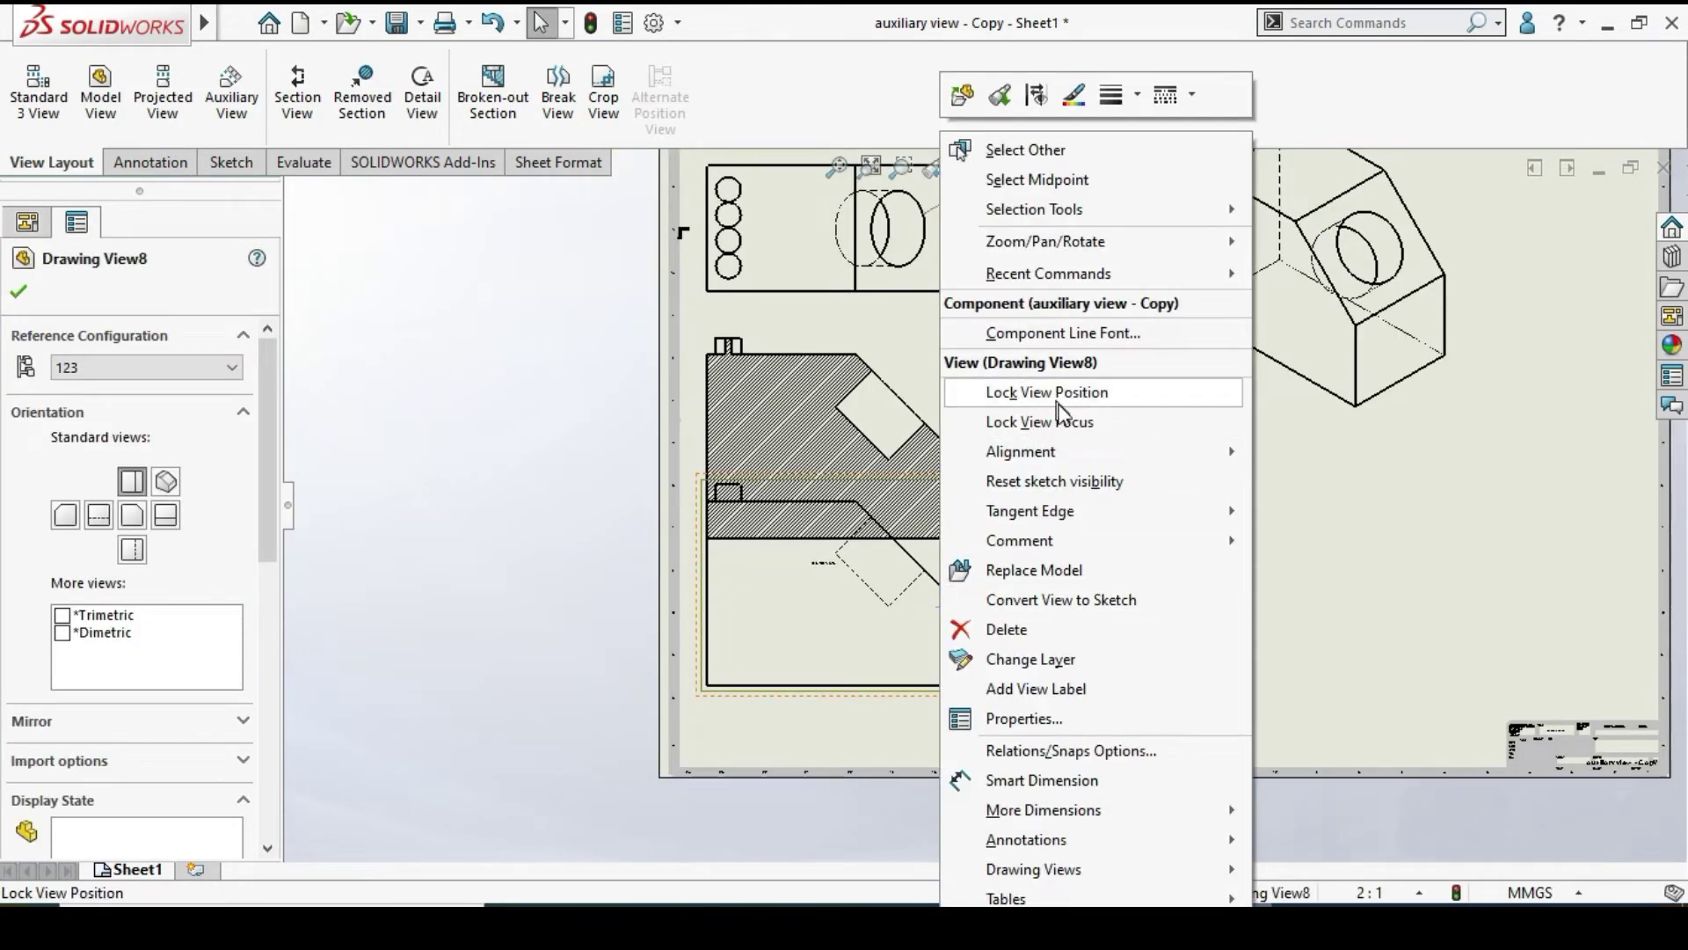
pyautogui.moveTo(1020, 451)
pyautogui.click(1439, 518)
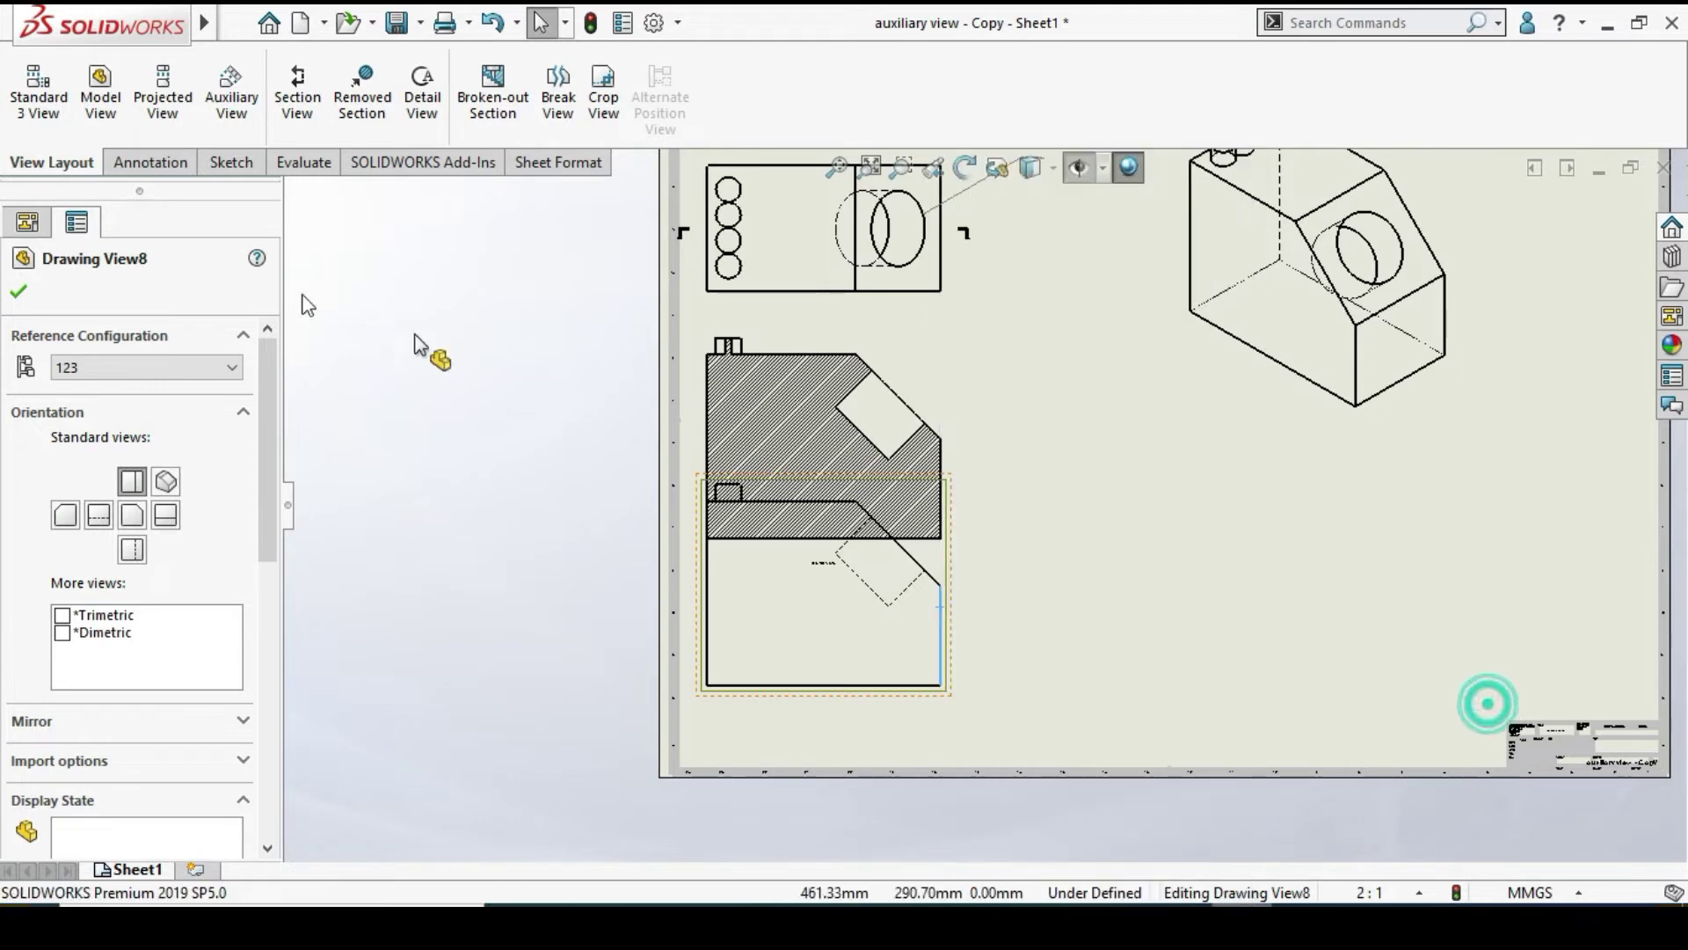
pyautogui.rightClick(934, 321)
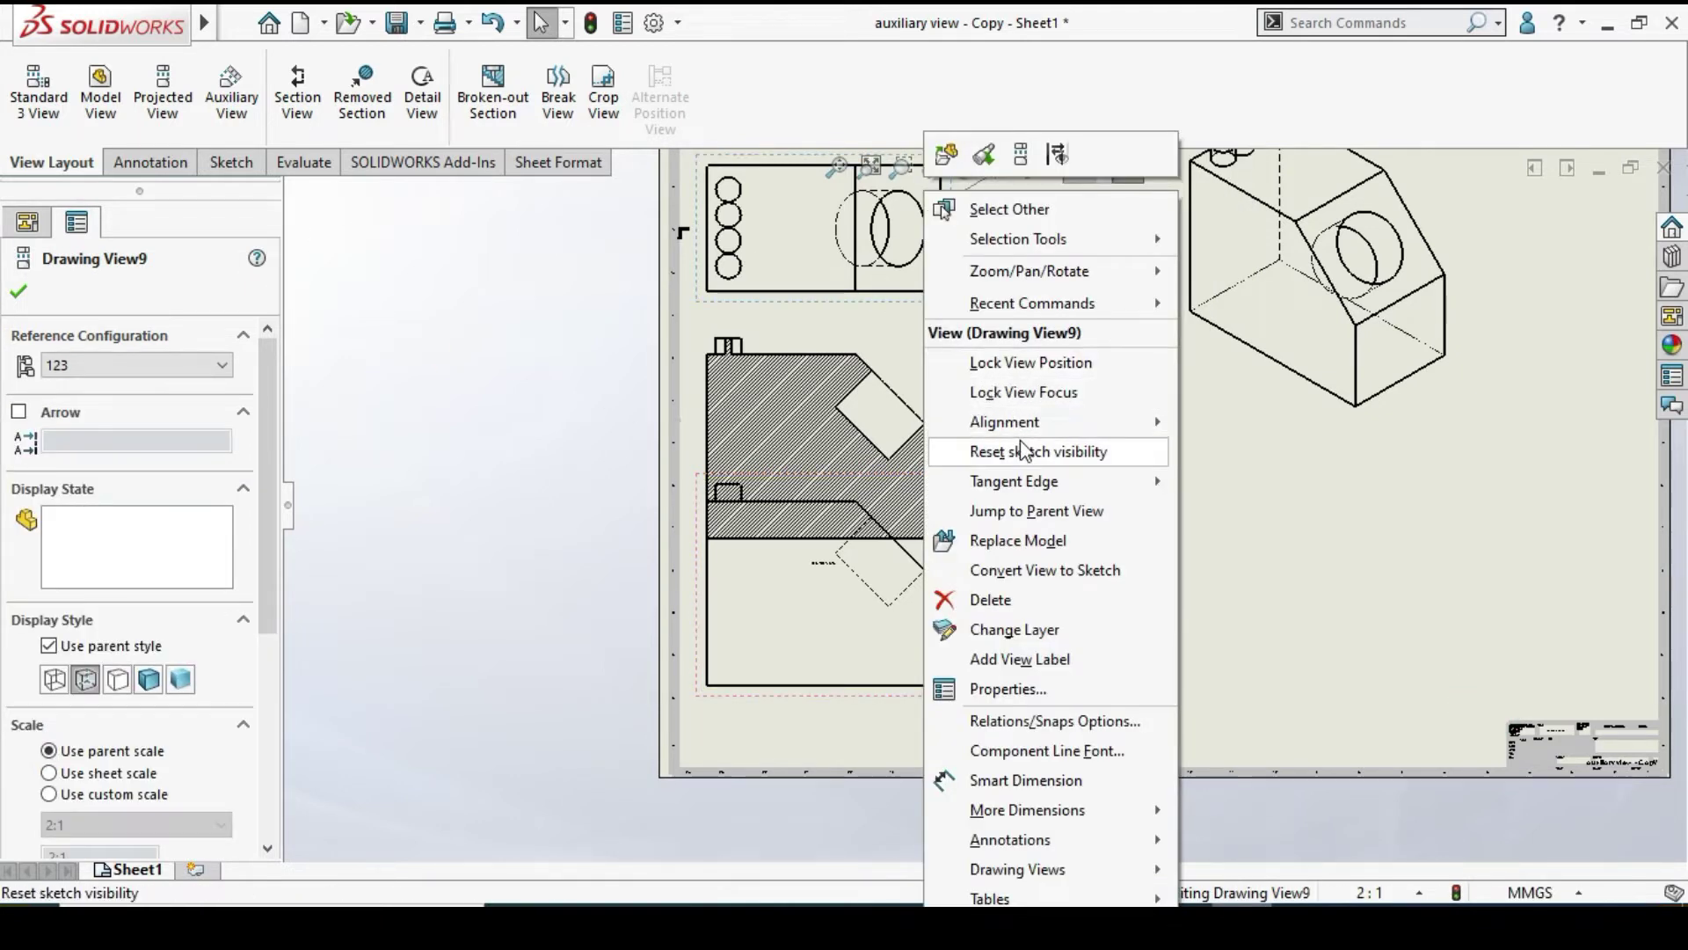
pyautogui.moveTo(1037, 422)
pyautogui.click(1256, 419)
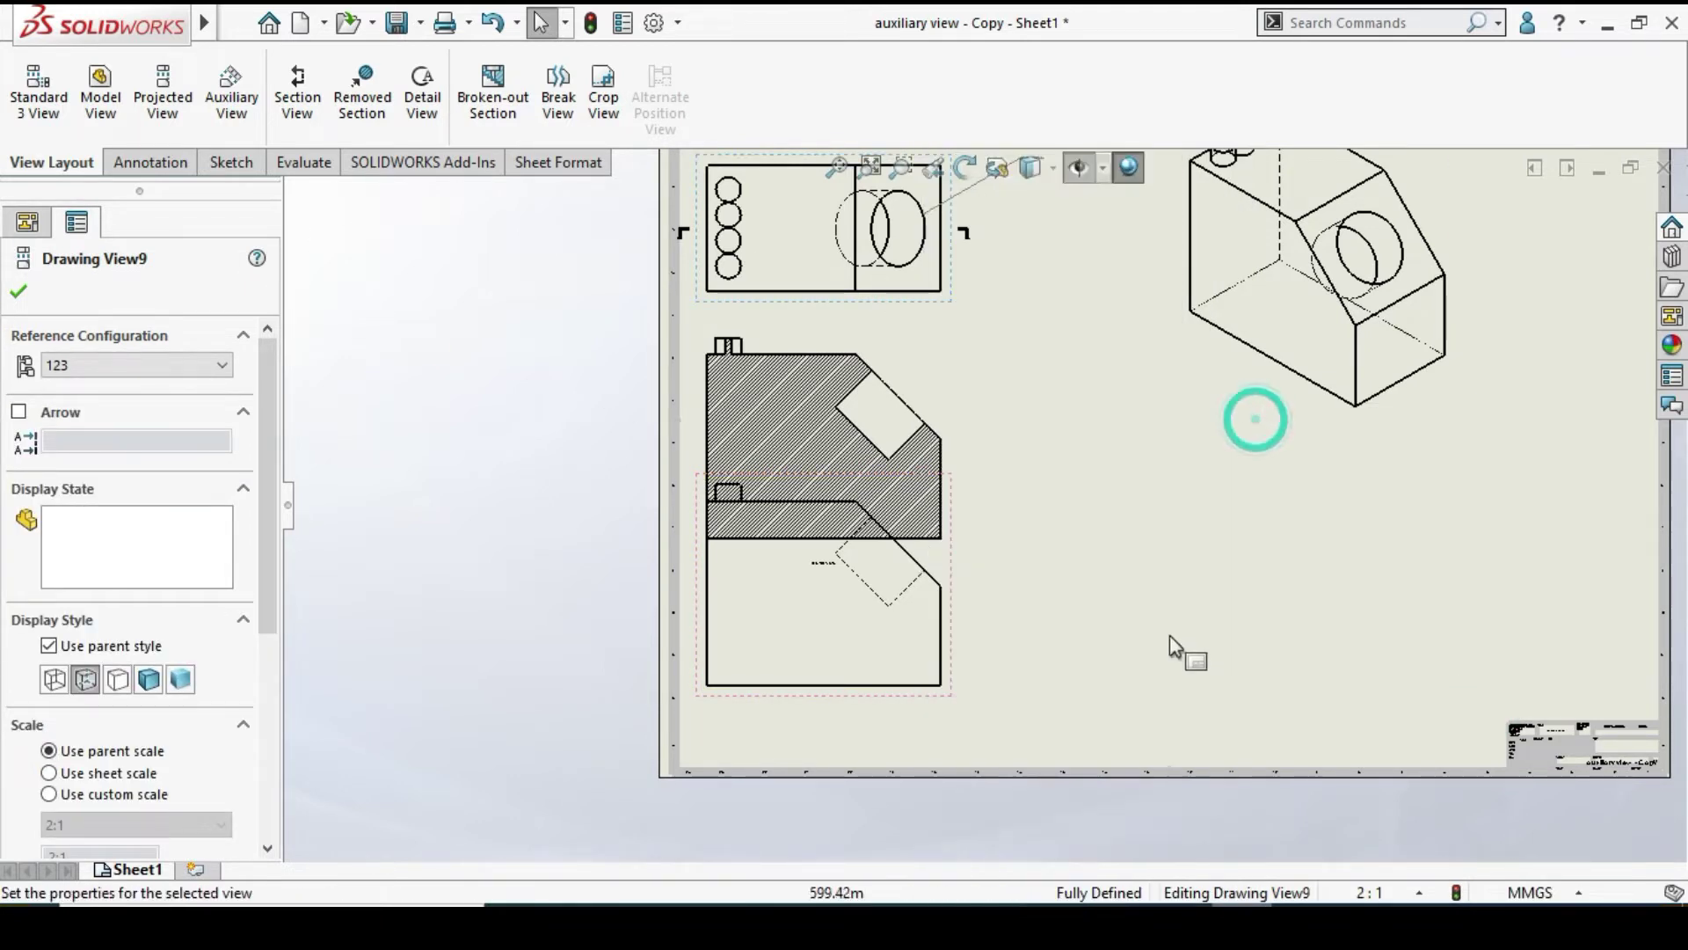
pyautogui.click(1168, 640)
# Move the side view to the lower right and section B-B down beneath the top view
pyautogui.moveTo(956, 581)
pyautogui.mouseDown()
pyautogui.moveTo(1337, 648)
pyautogui.moveTo(1427, 591)
pyautogui.mouseUp()
pyautogui.moveTo(949, 406); pyautogui.dragTo(1011, 568)
pyautogui.click(1178, 439)
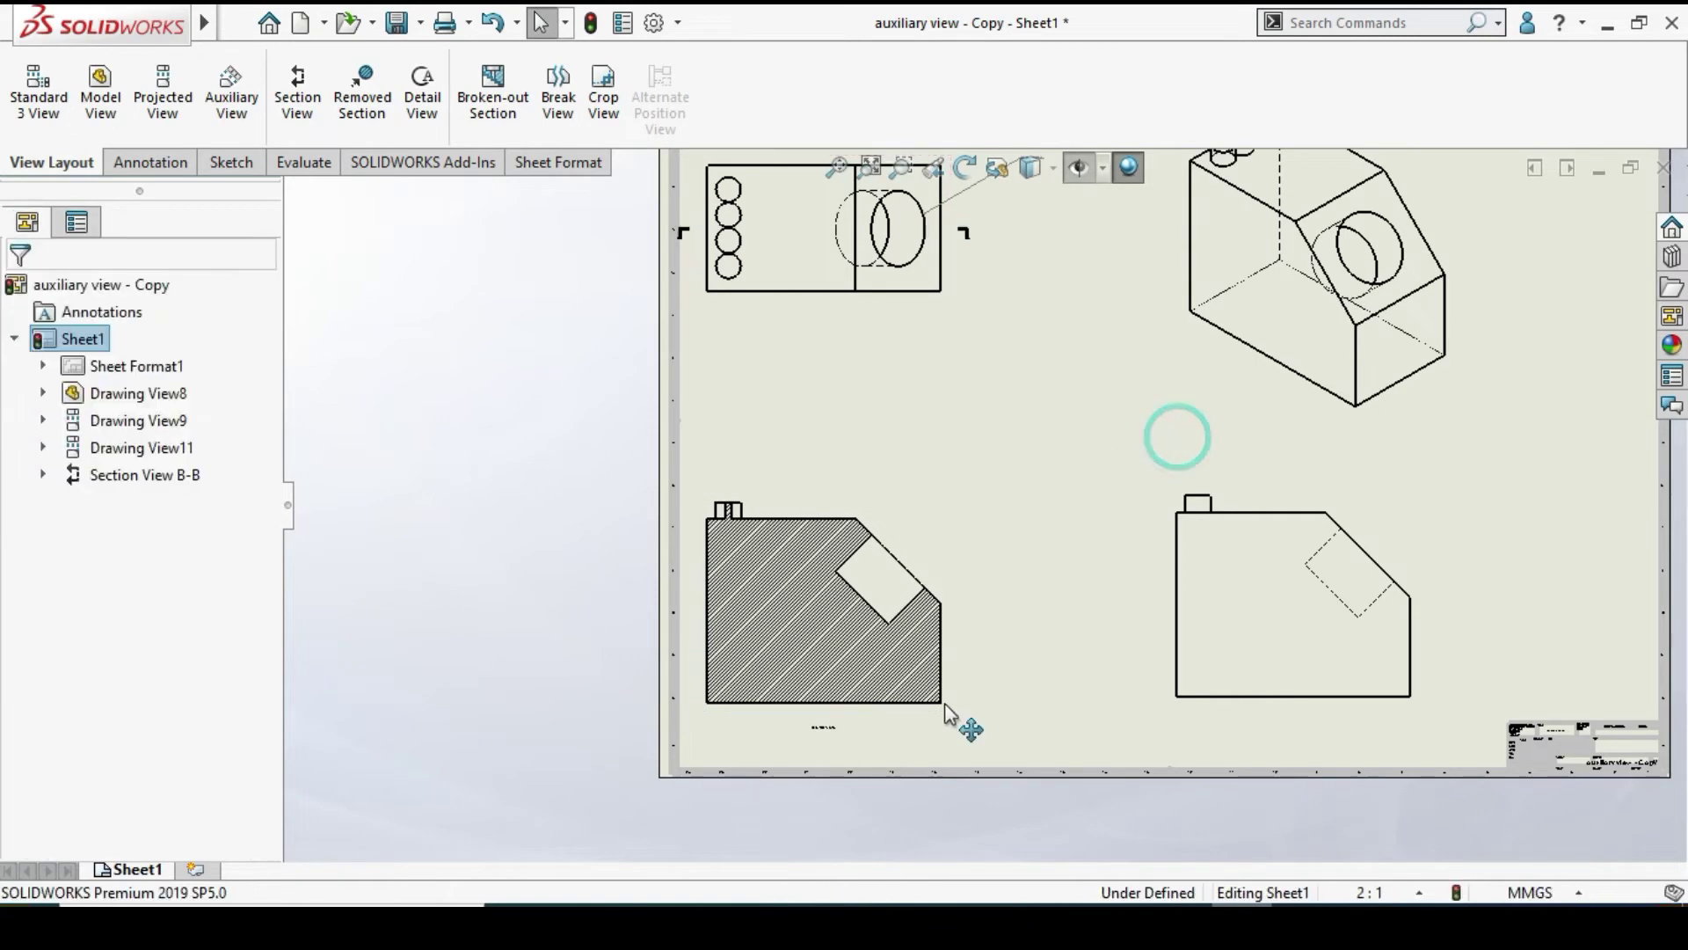
# Check section B-B's hatch settings, leave them unchanged, and close its properties
pyautogui.scroll(-5, 875, 536)
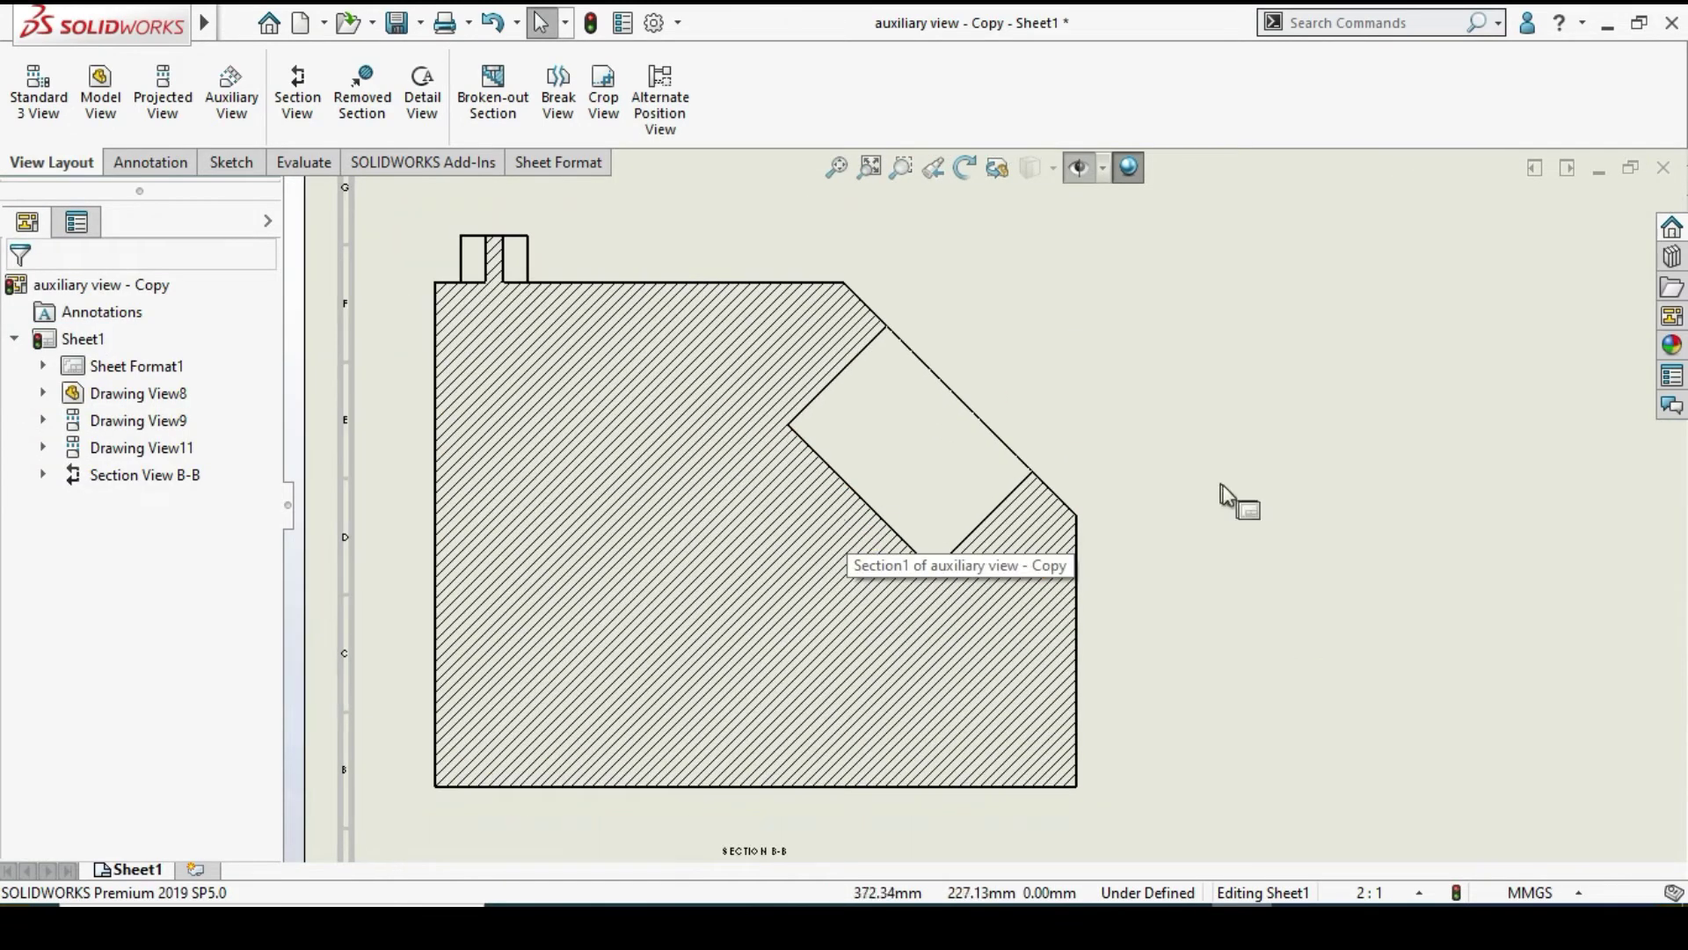
pyautogui.scroll(2, 930, 339)
pyautogui.scroll(-3, 904, 387)
pyautogui.click(762, 422)
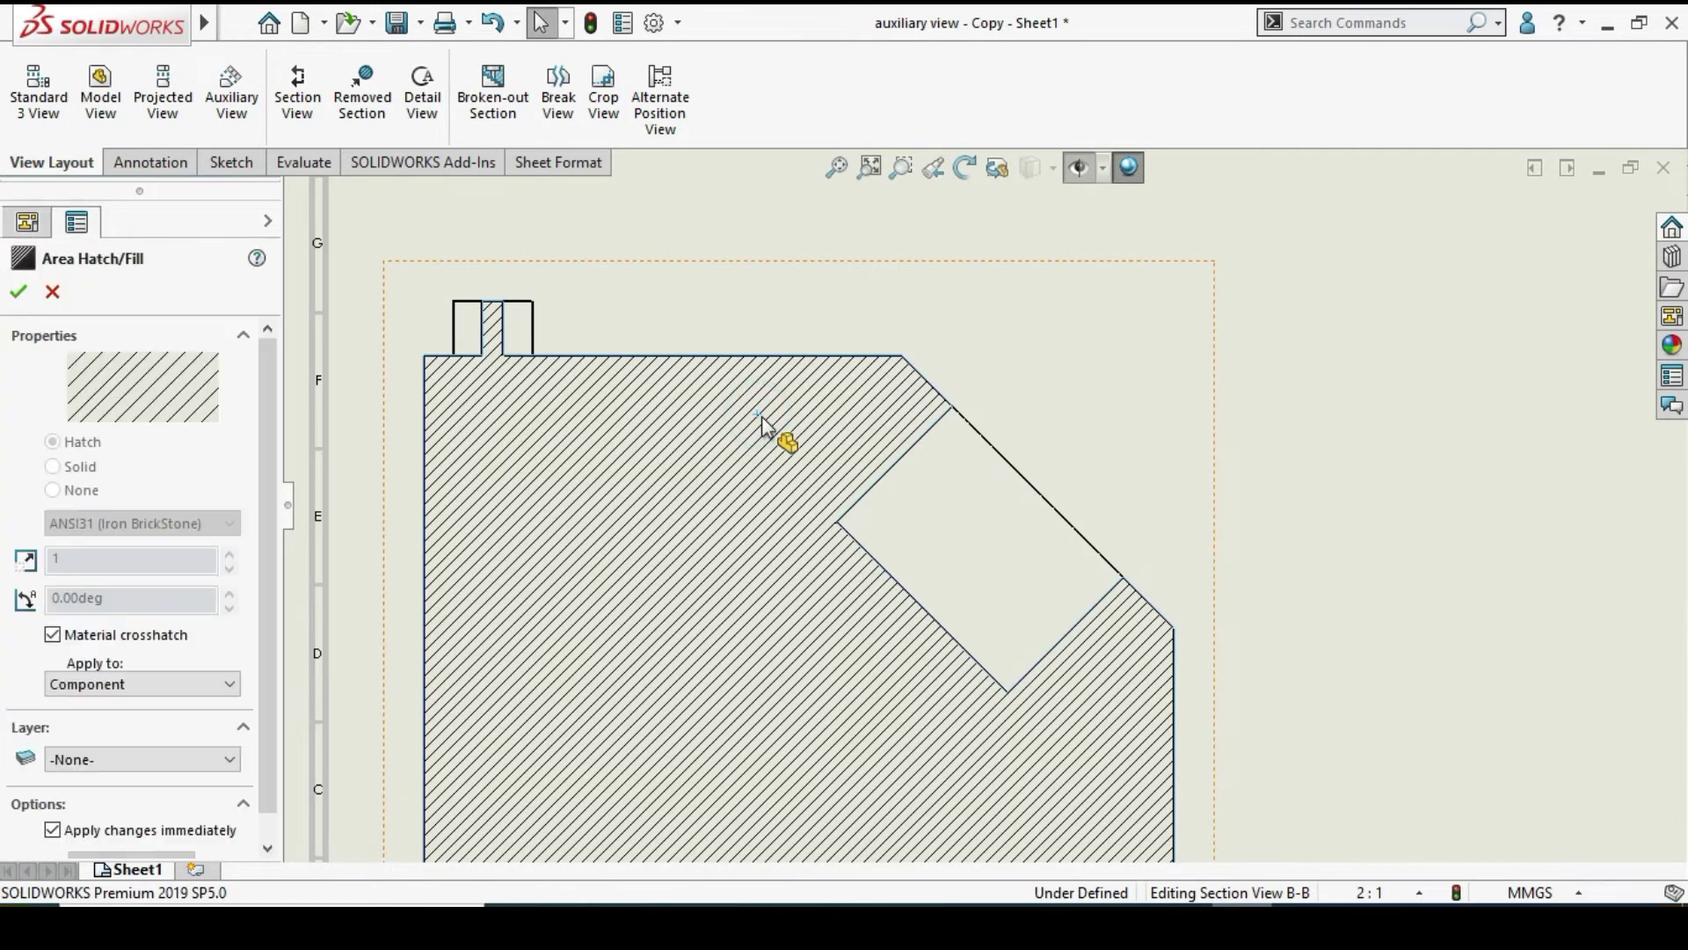
pyautogui.click(792, 478)
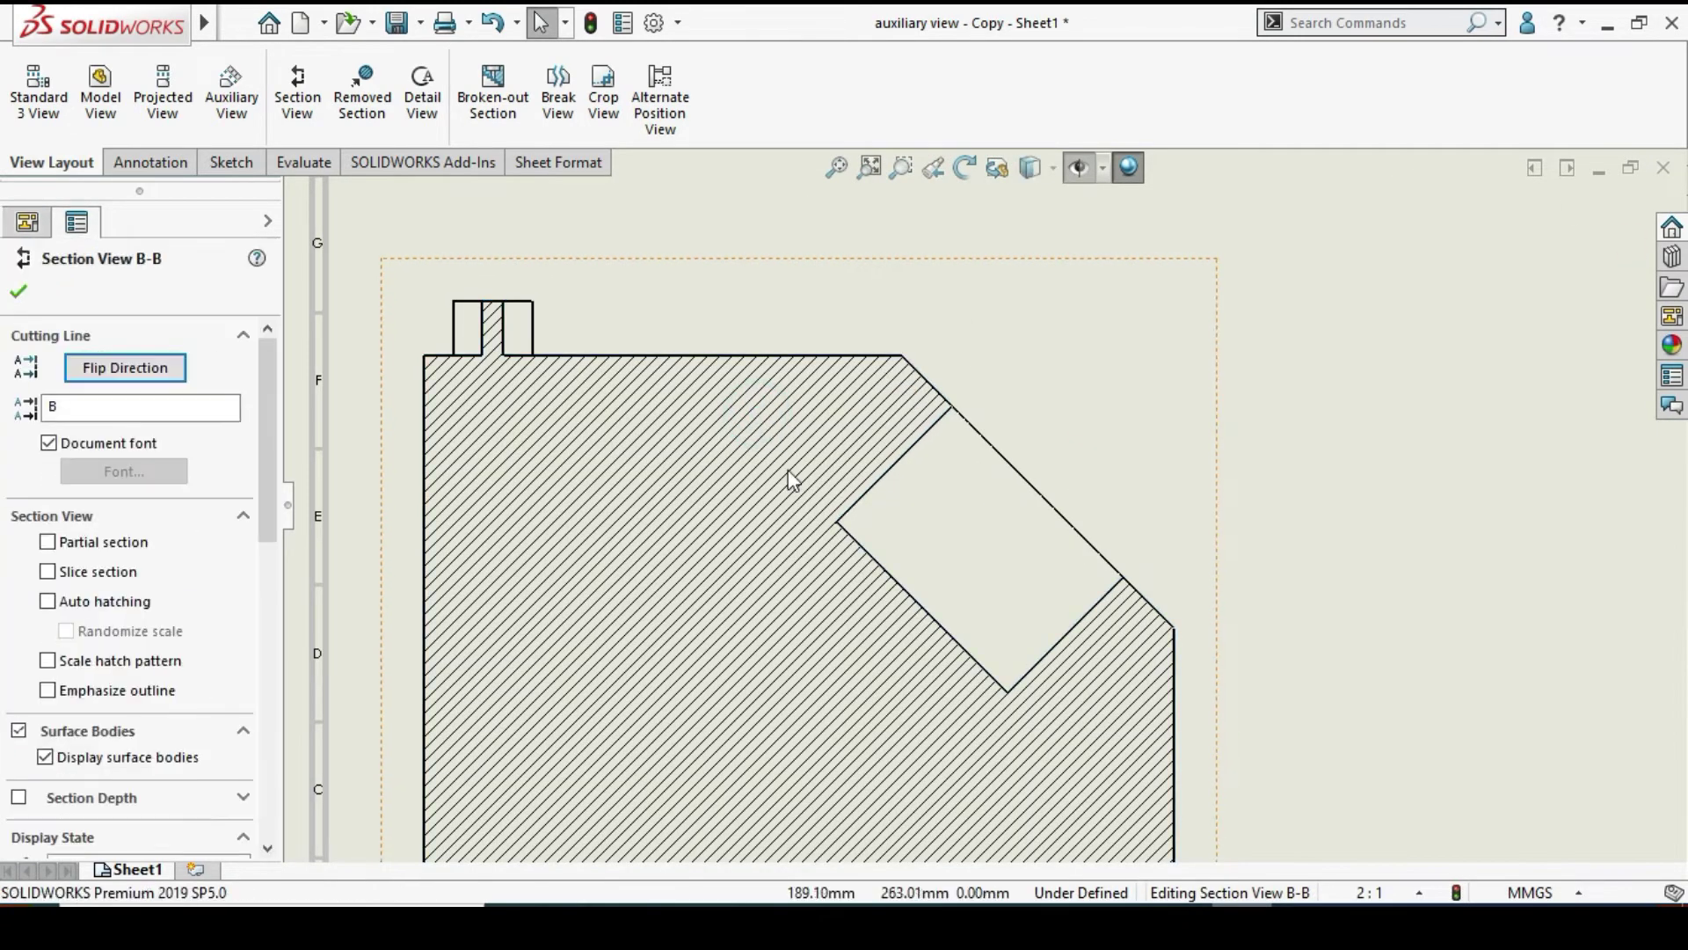
pyautogui.click(18, 291)
# Drag section B-B up directly beneath the top view and confirm it
pyautogui.scroll(3, 765, 478)
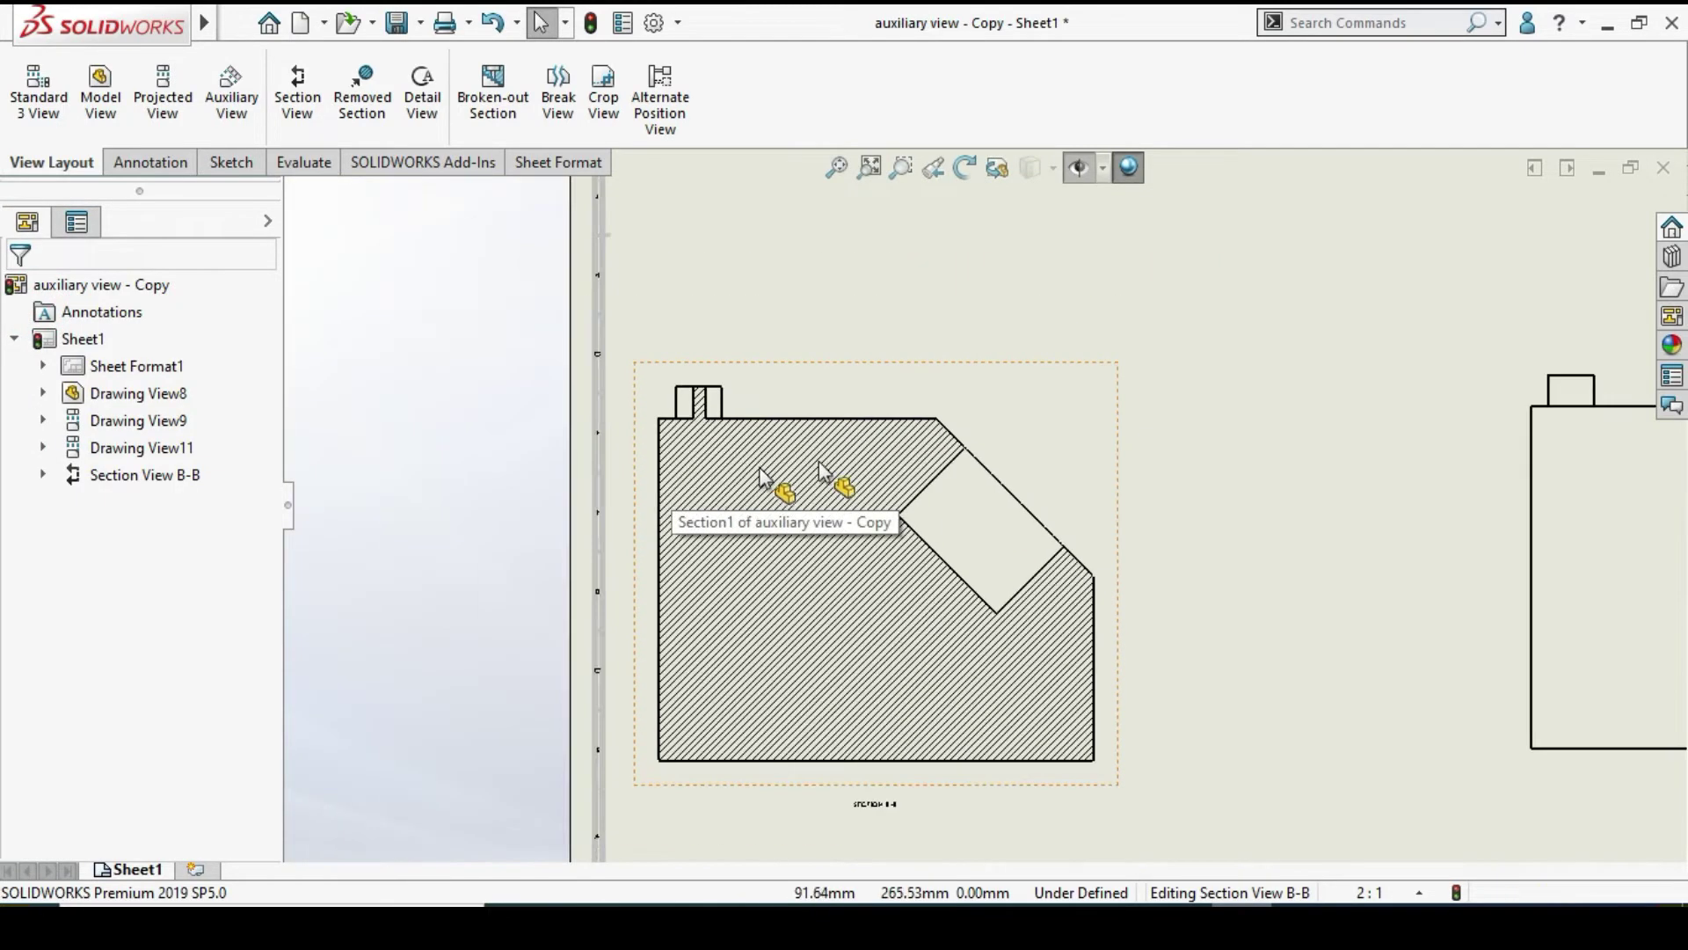
pyautogui.scroll(-2, 983, 524)
pyautogui.scroll(4, 983, 525)
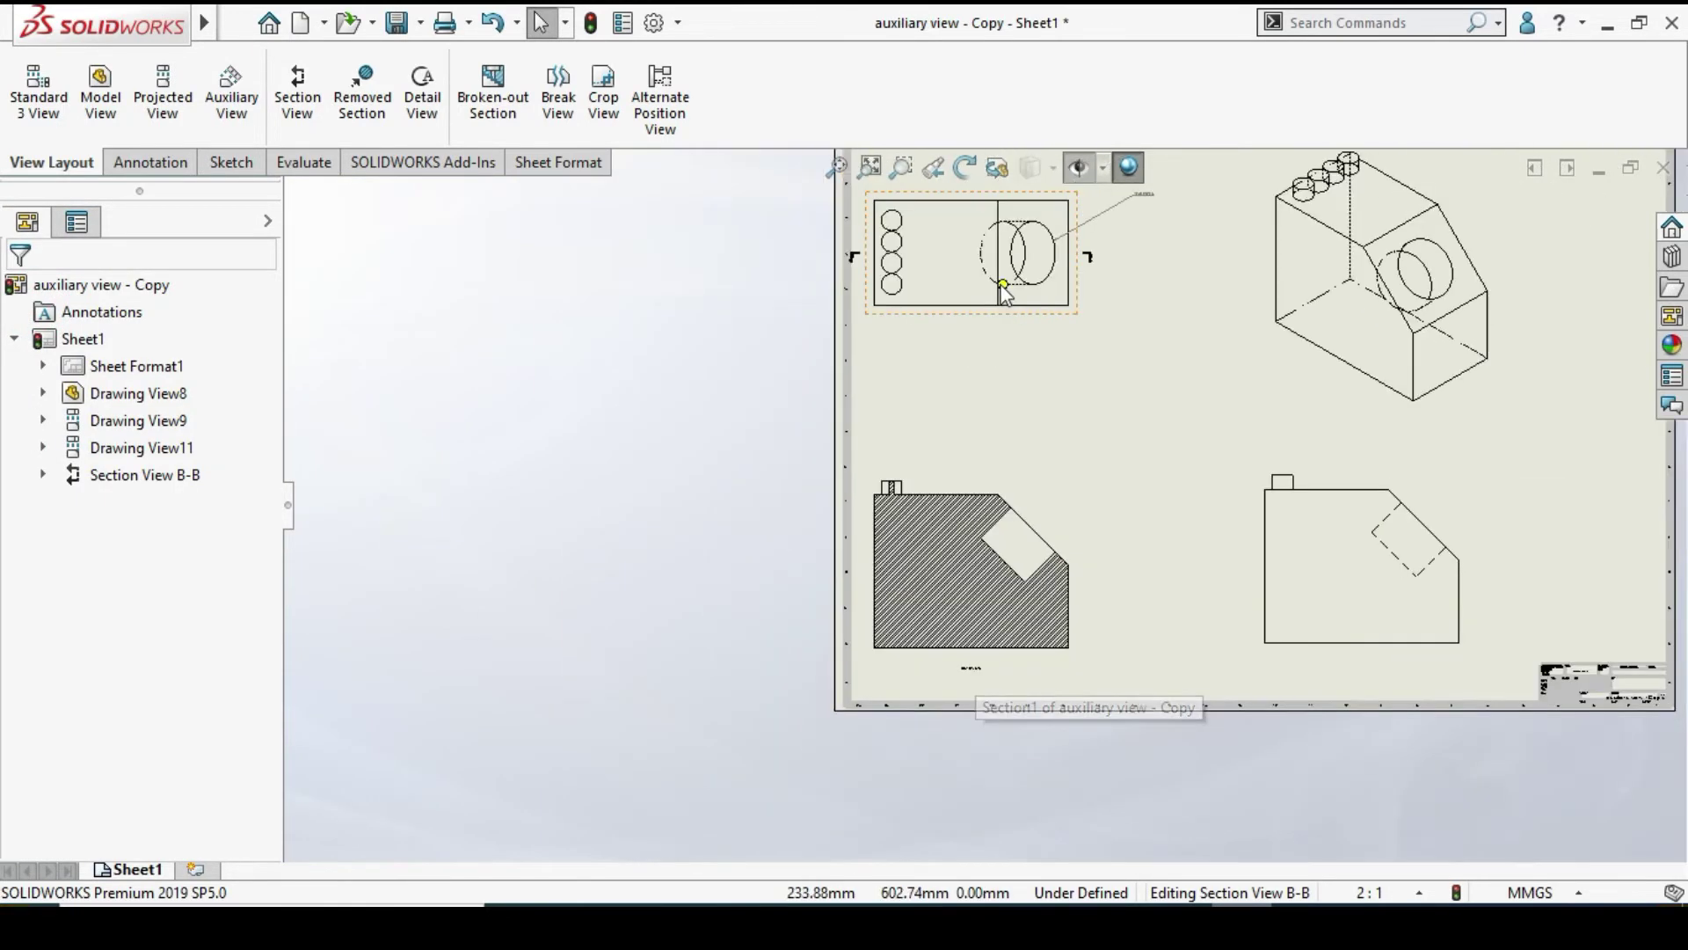
pyautogui.scroll(-5, 1055, 369)
pyautogui.scroll(-4, 1054, 363)
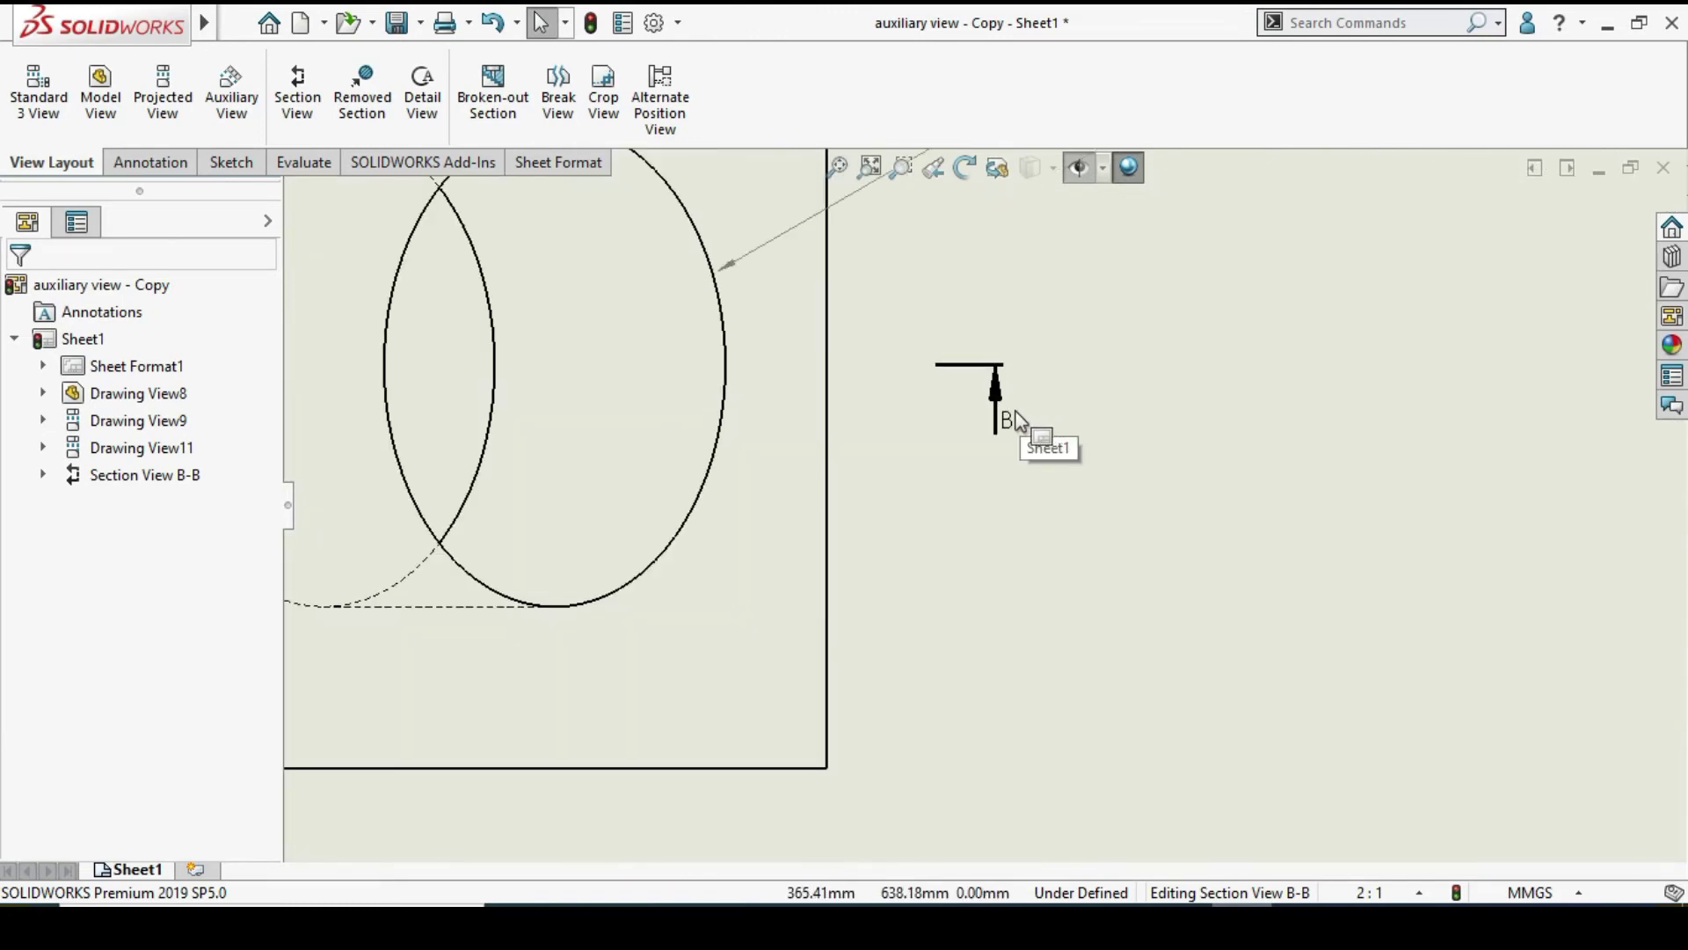
pyautogui.scroll(1, 1016, 410)
pyautogui.scroll(-3, 1001, 429)
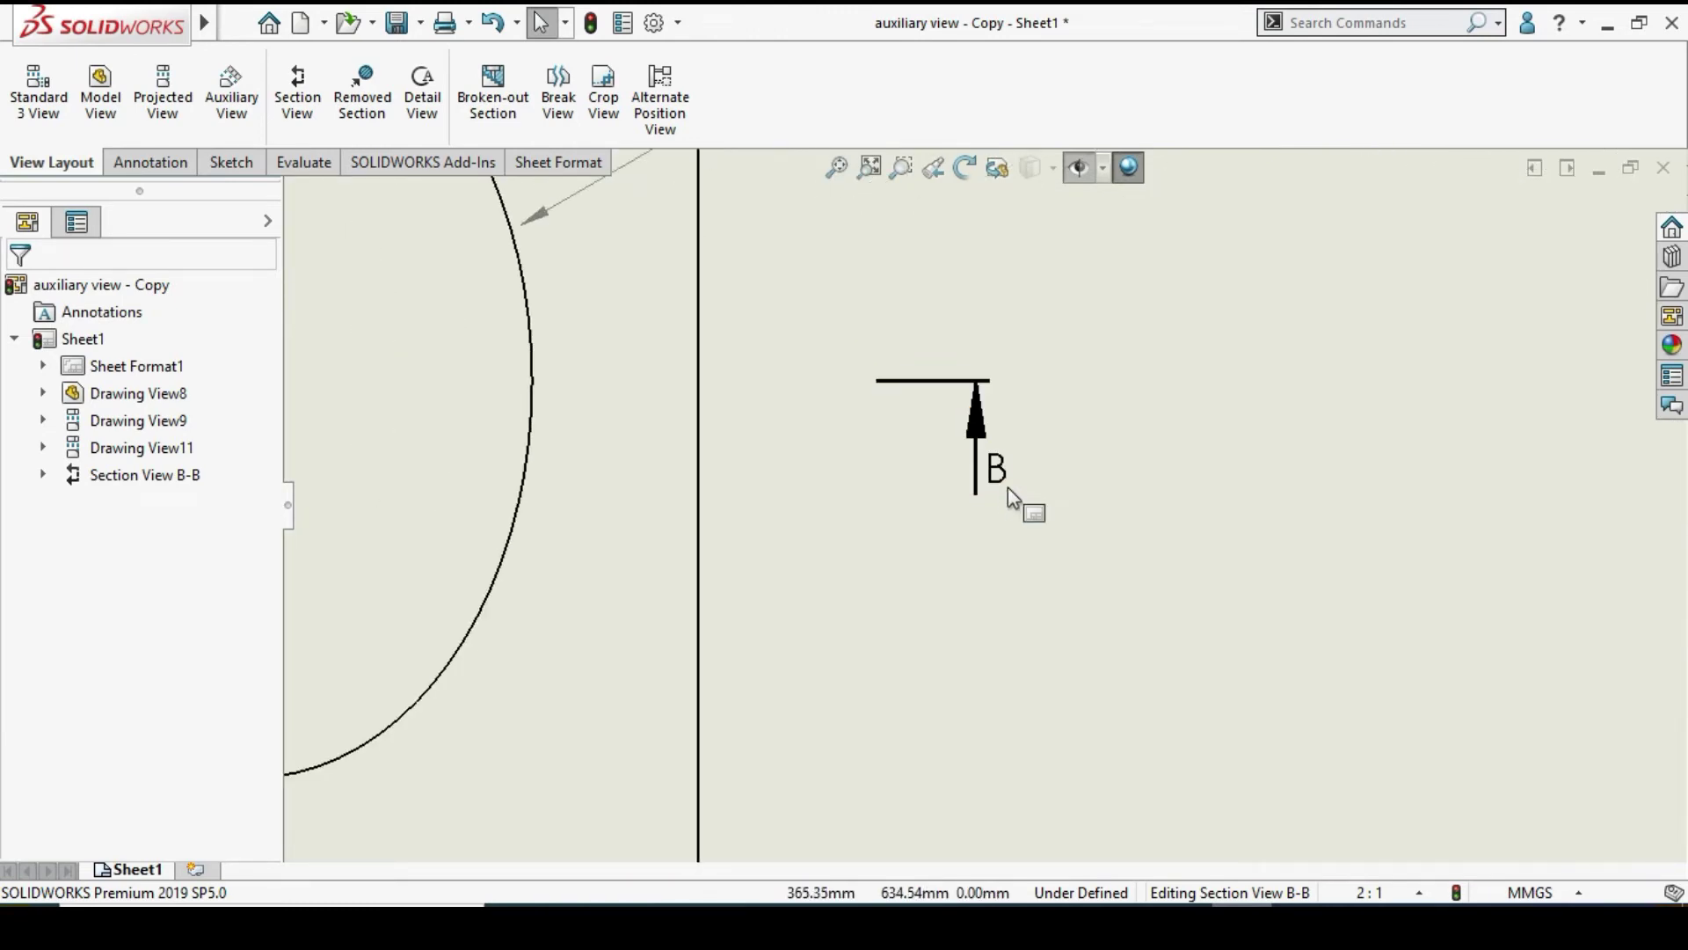
pyautogui.scroll(4, 1017, 510)
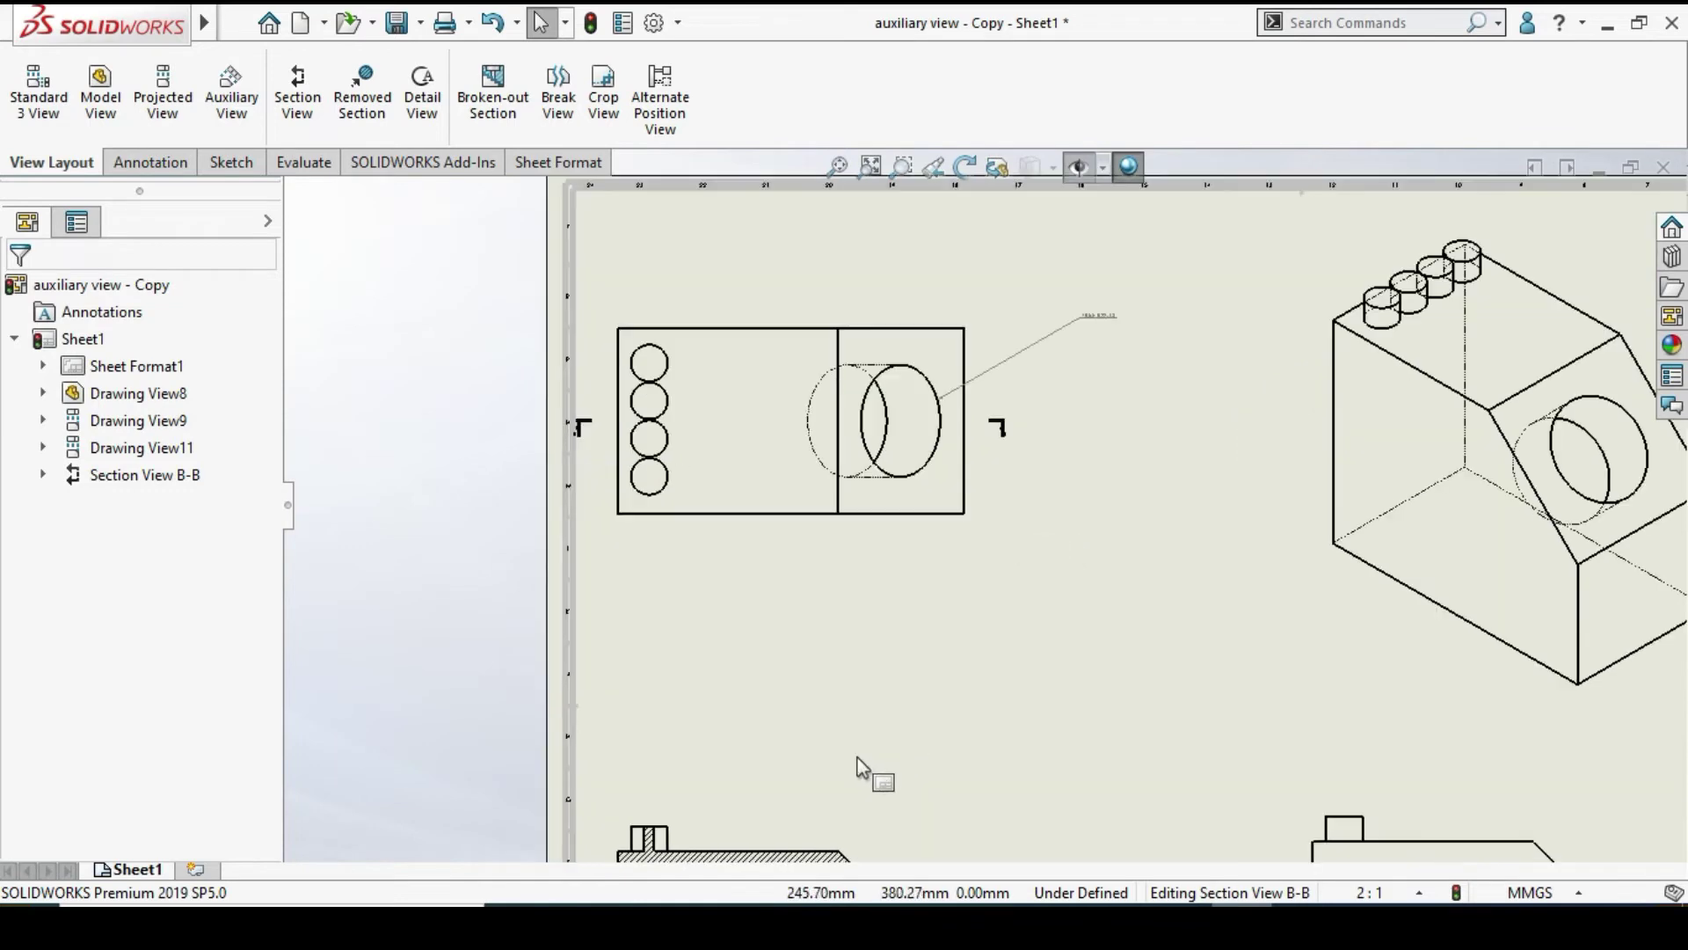
pyautogui.moveTo(801, 798); pyautogui.dragTo(866, 519)
pyautogui.scroll(3, 897, 545)
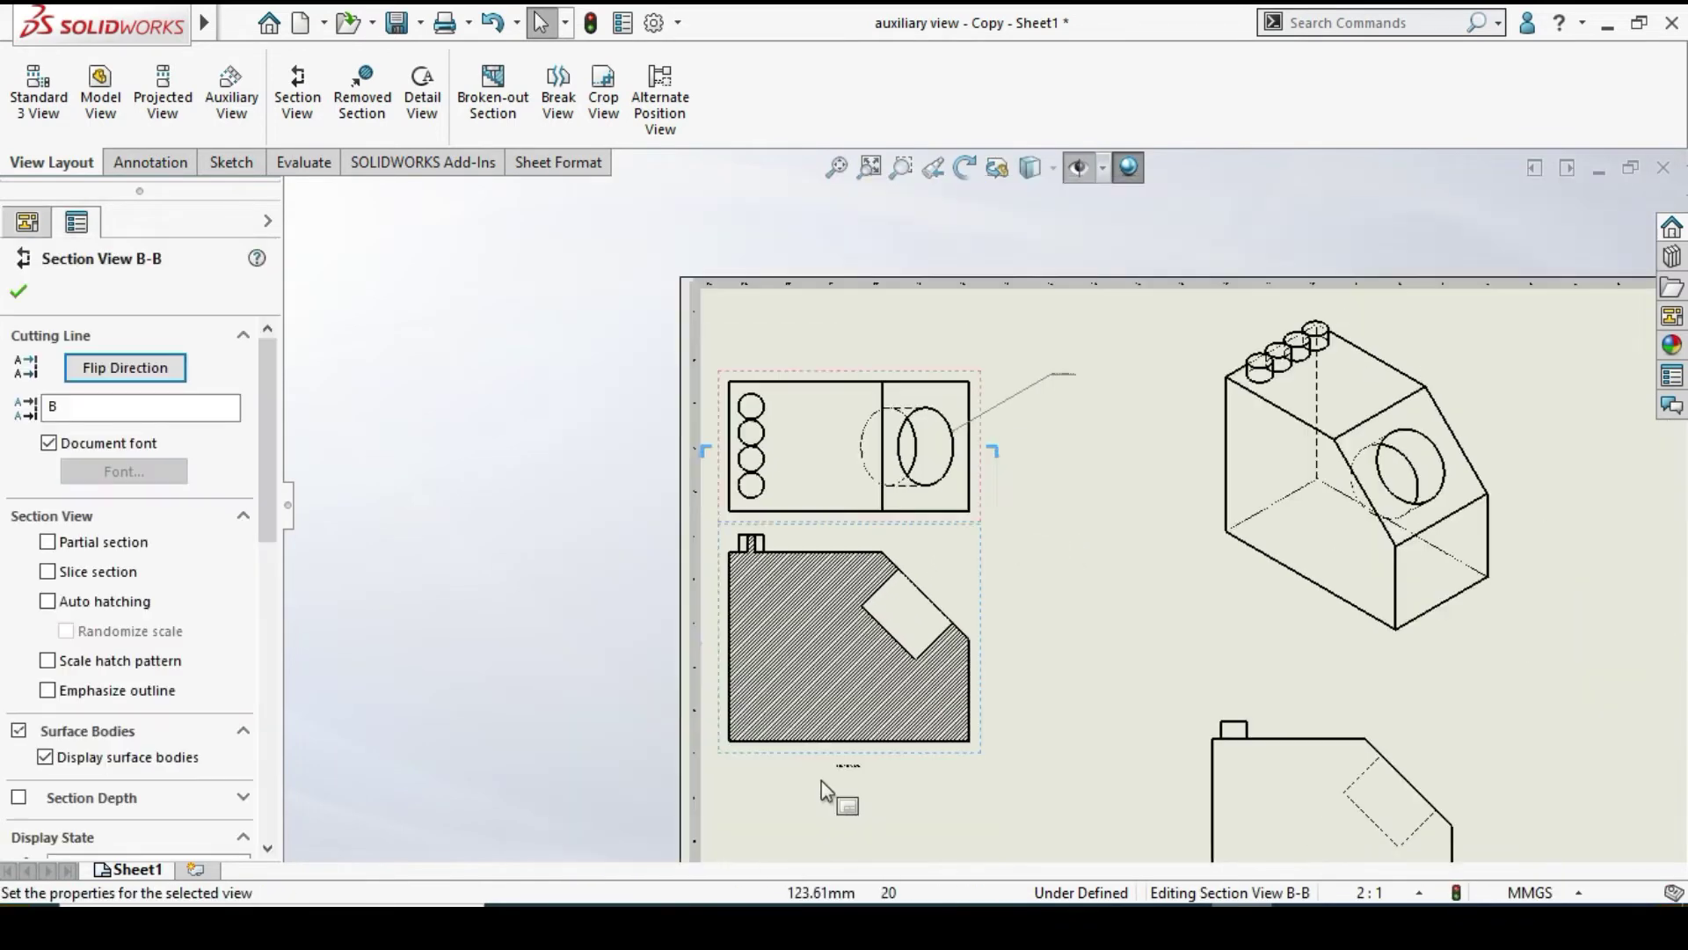
pyautogui.scroll(-1, 849, 765)
pyautogui.scroll(-6, 899, 733)
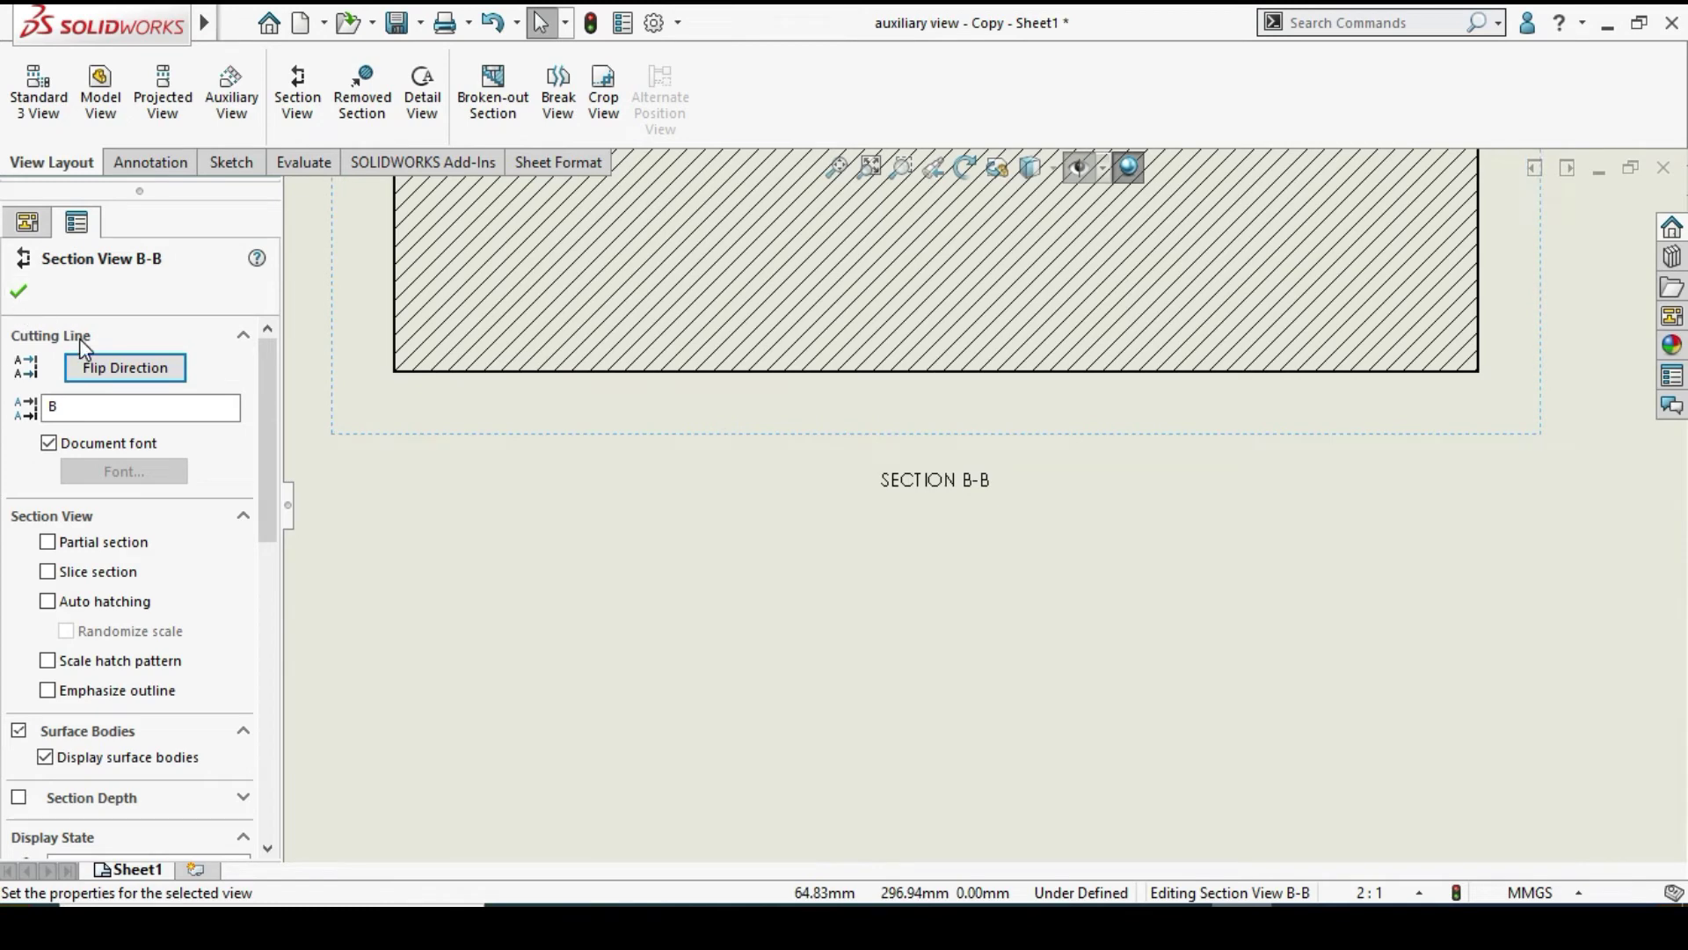
pyautogui.click(18, 290)
pyautogui.scroll(5, 983, 507)
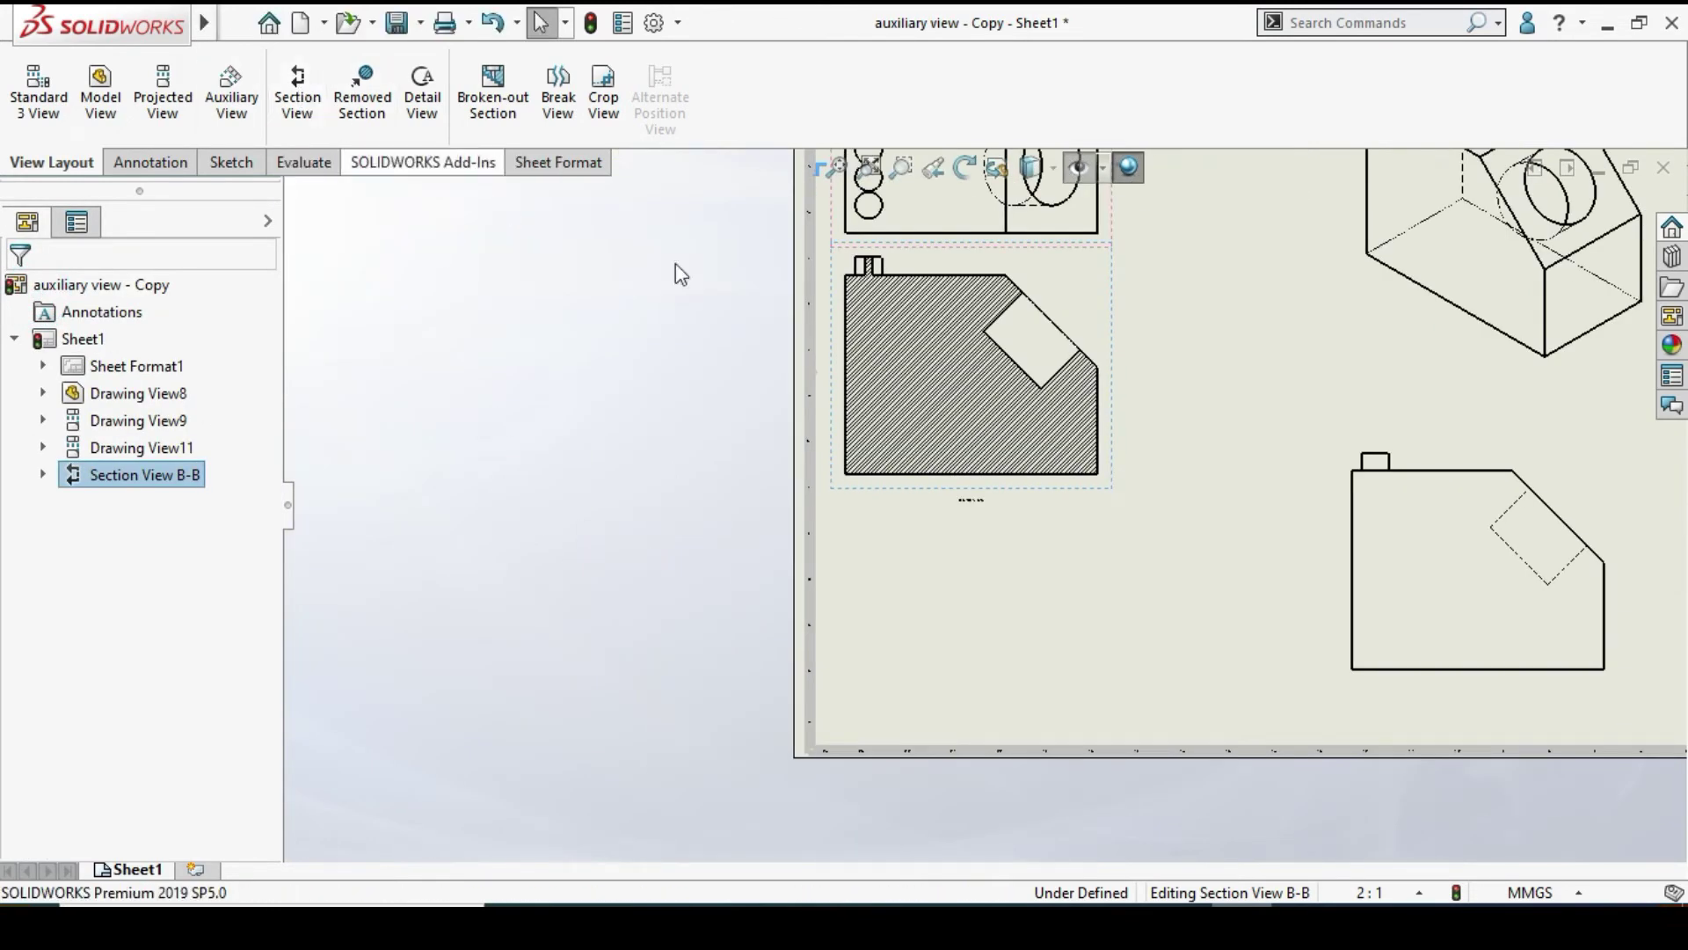
pyautogui.scroll(2, 1066, 365)
pyautogui.scroll(-1, 1284, 673)
pyautogui.scroll(-2, 1283, 672)
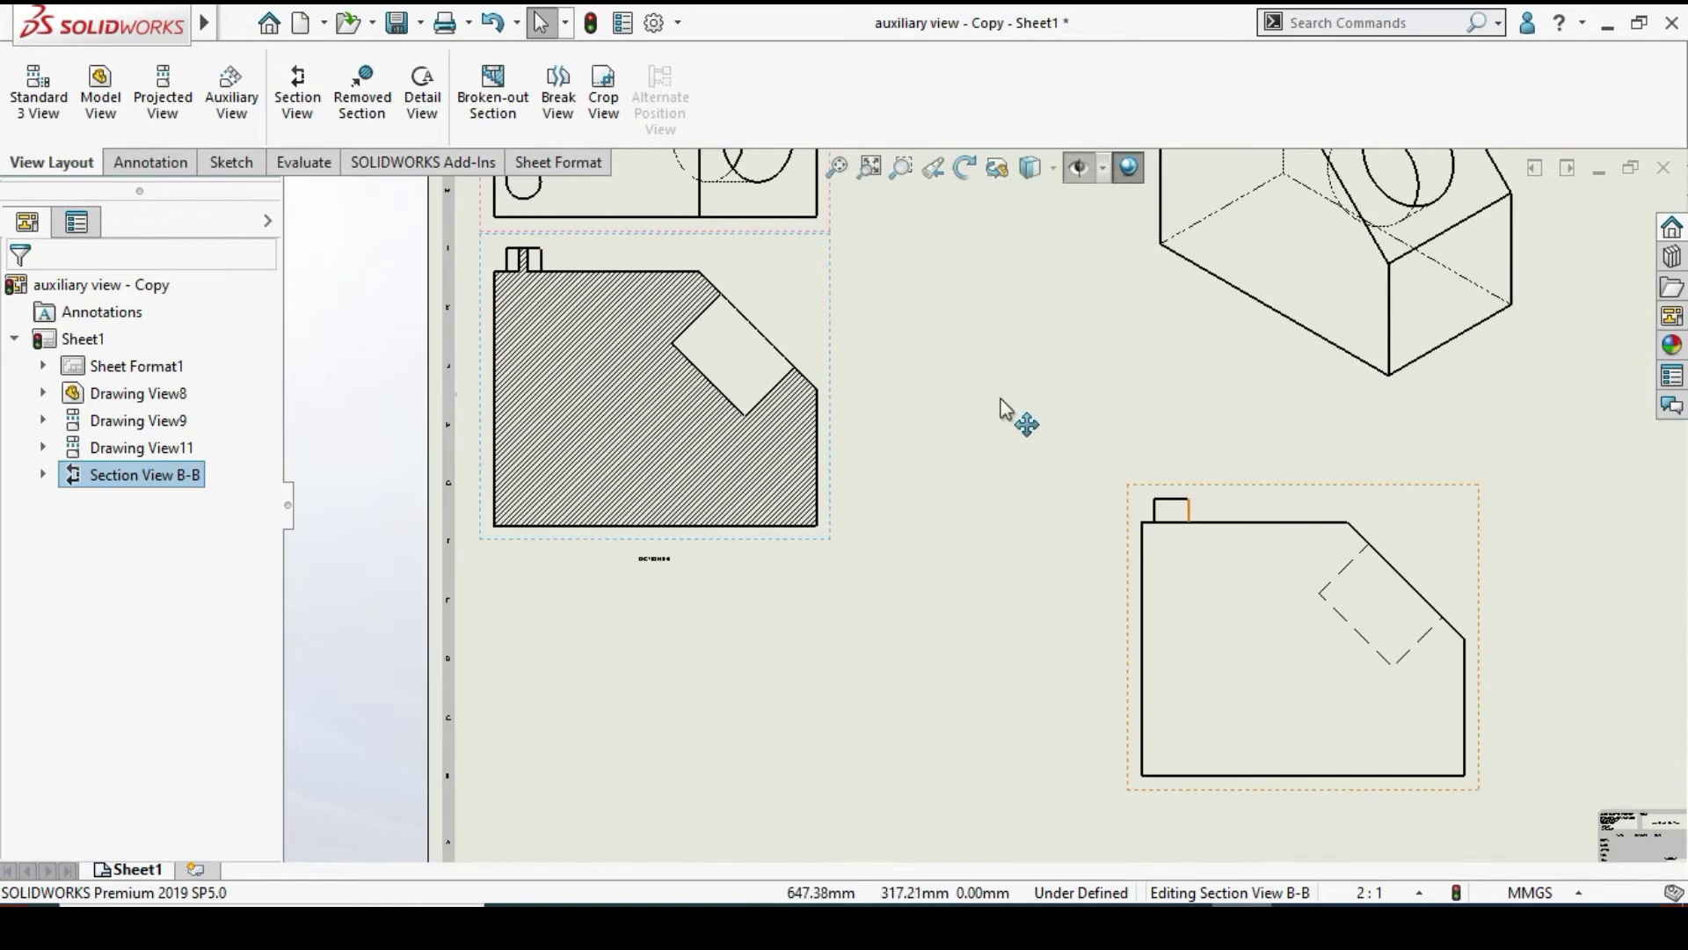
pyautogui.click(297, 92)
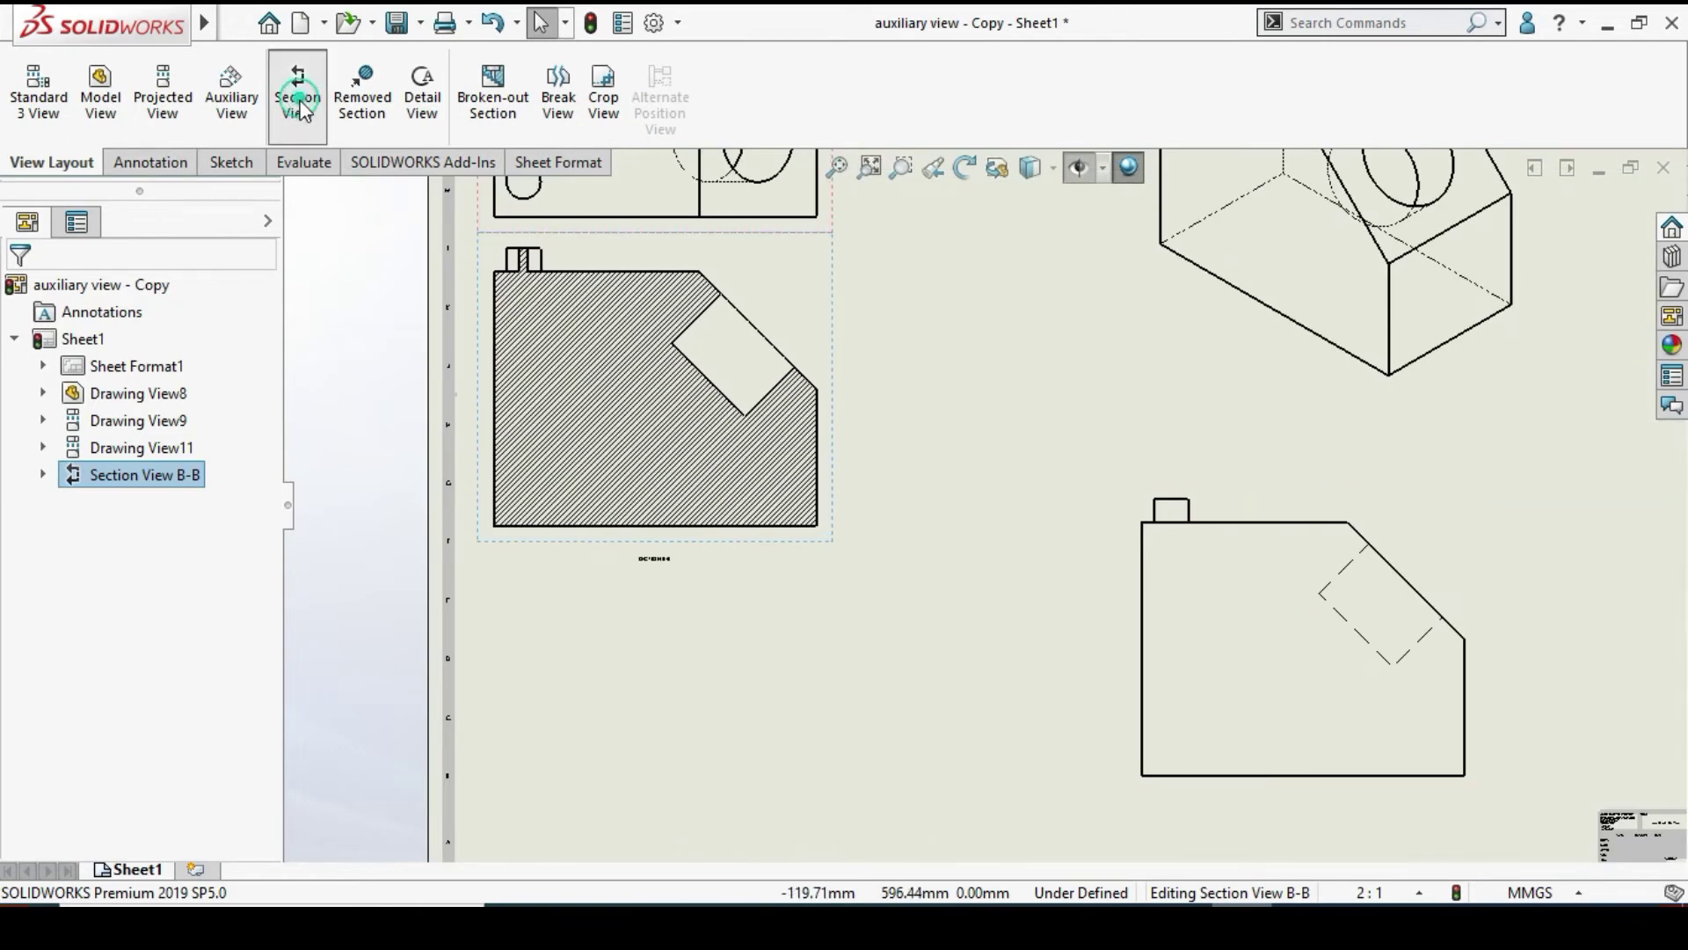
pyautogui.click(1347, 522)
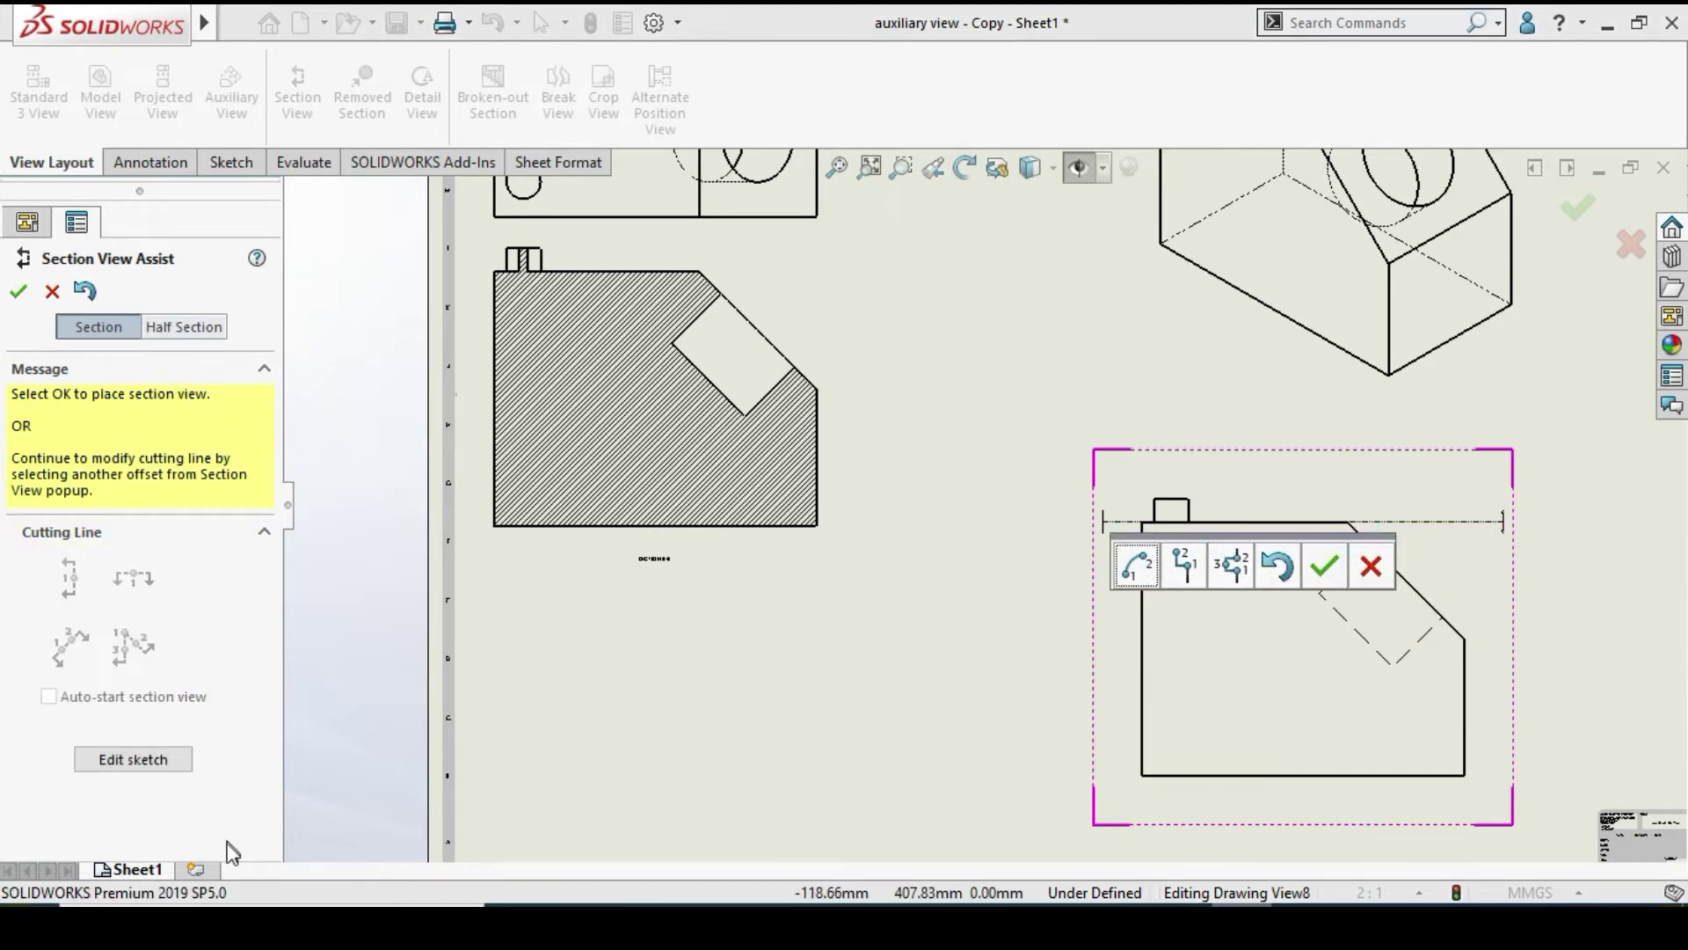
pyautogui.click(1371, 566)
pyautogui.click(53, 291)
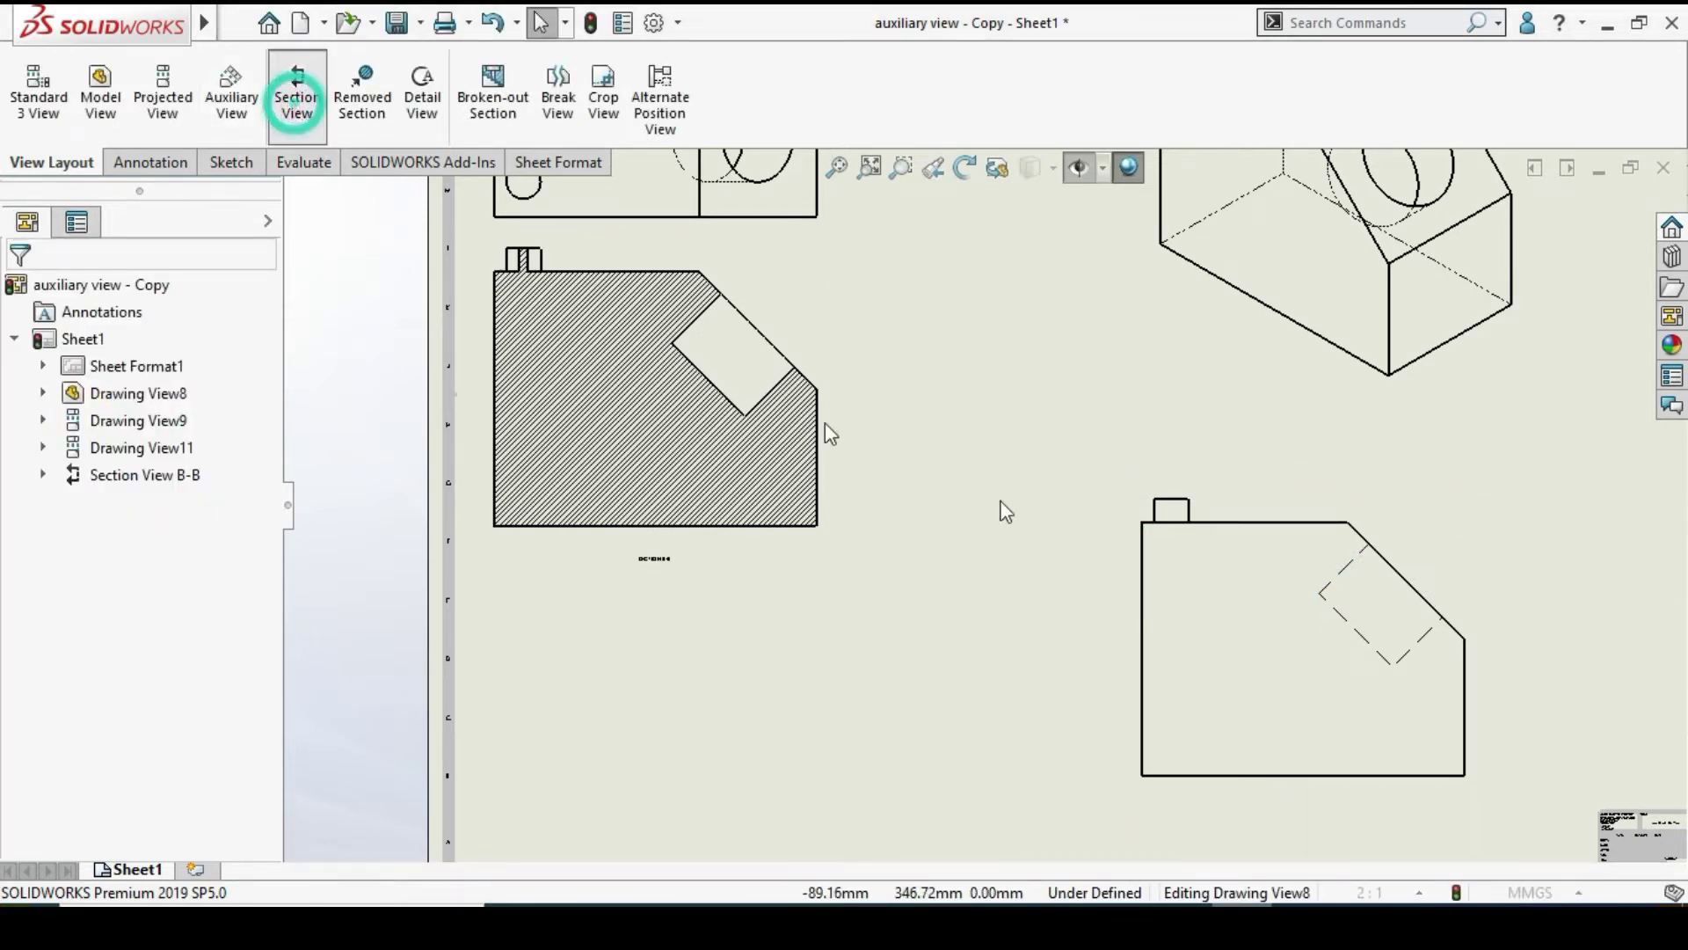
pyautogui.click(297, 96)
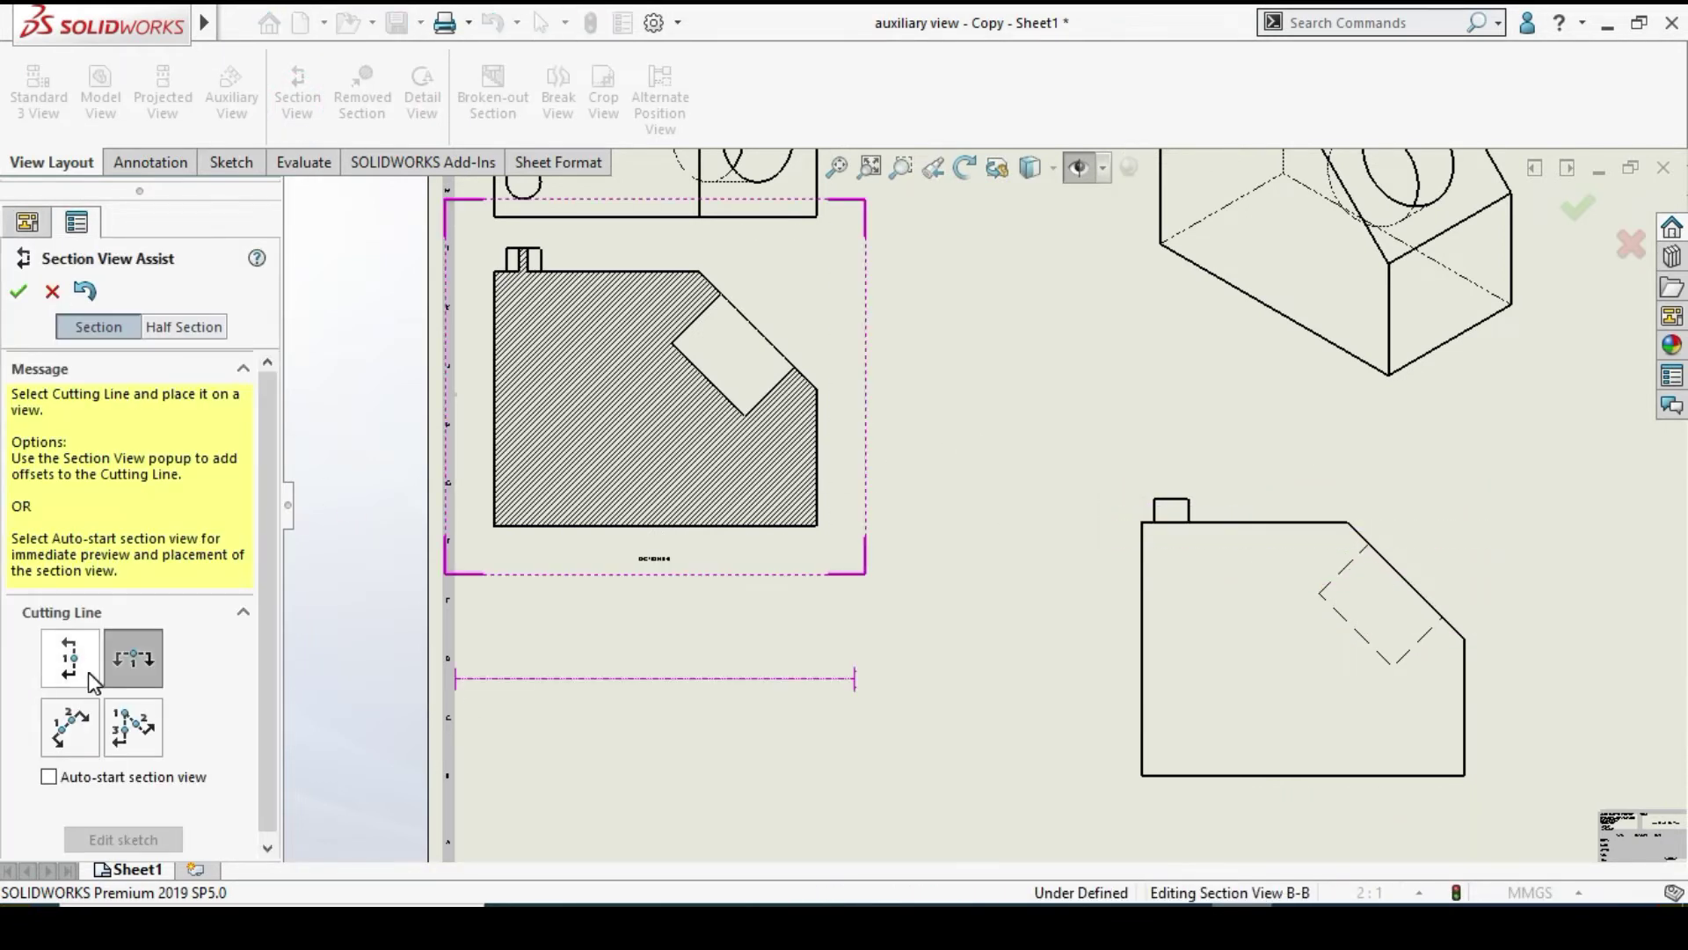
pyautogui.click(69, 658)
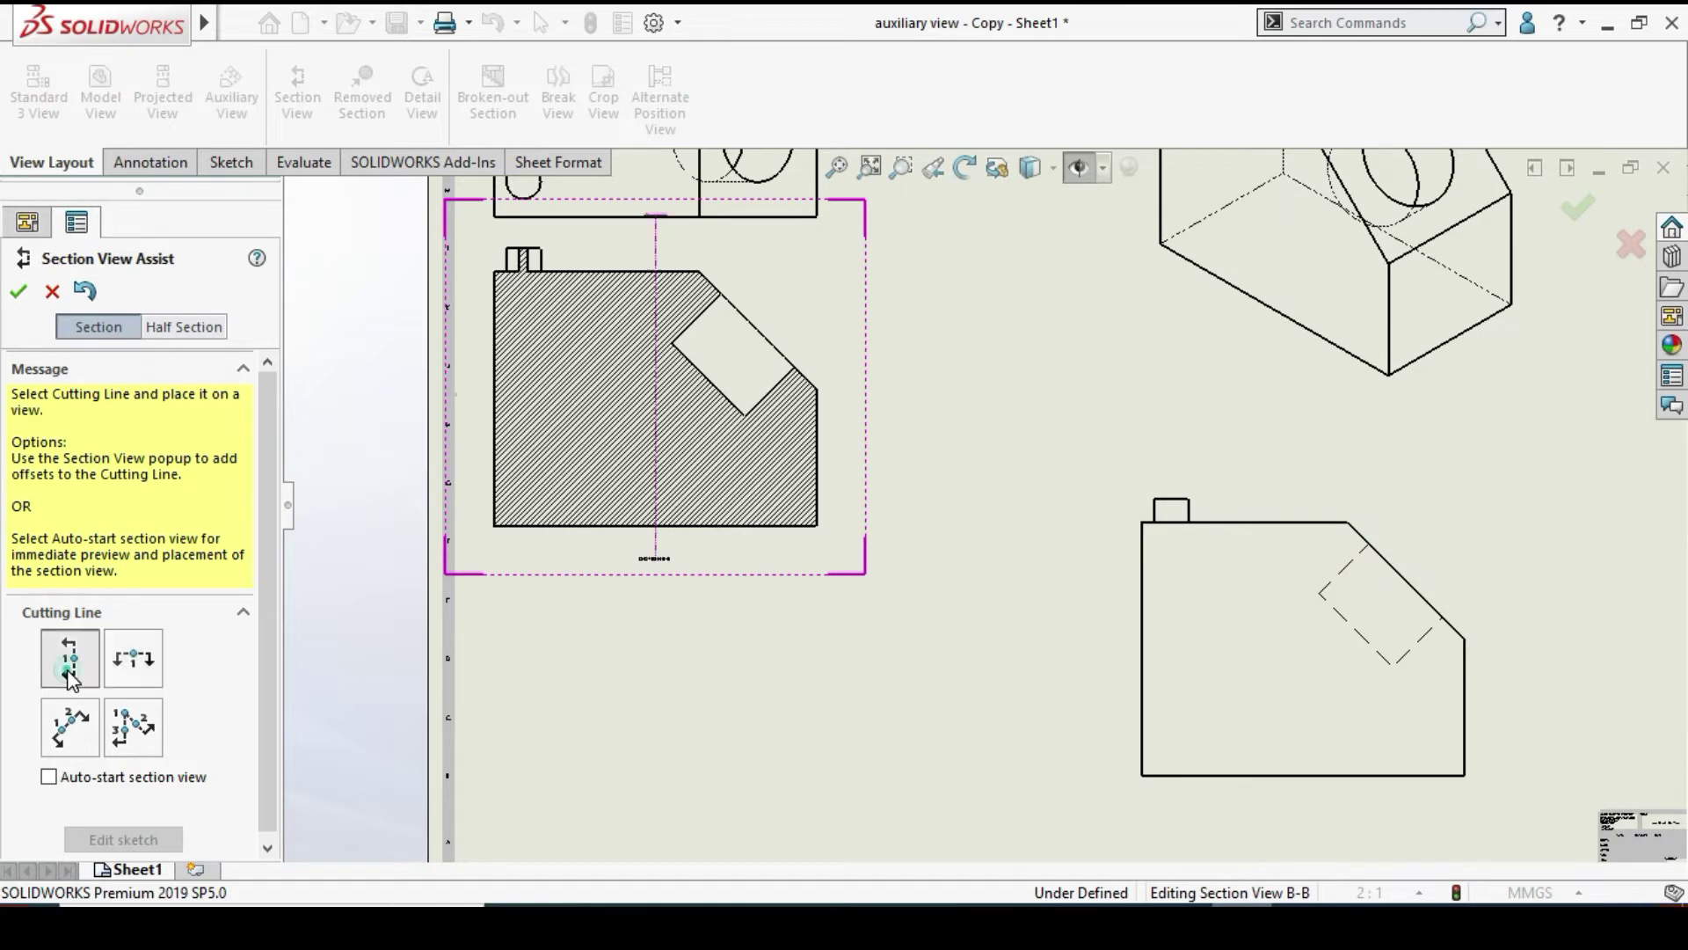
pyautogui.click(1348, 522)
pyautogui.click(1323, 459)
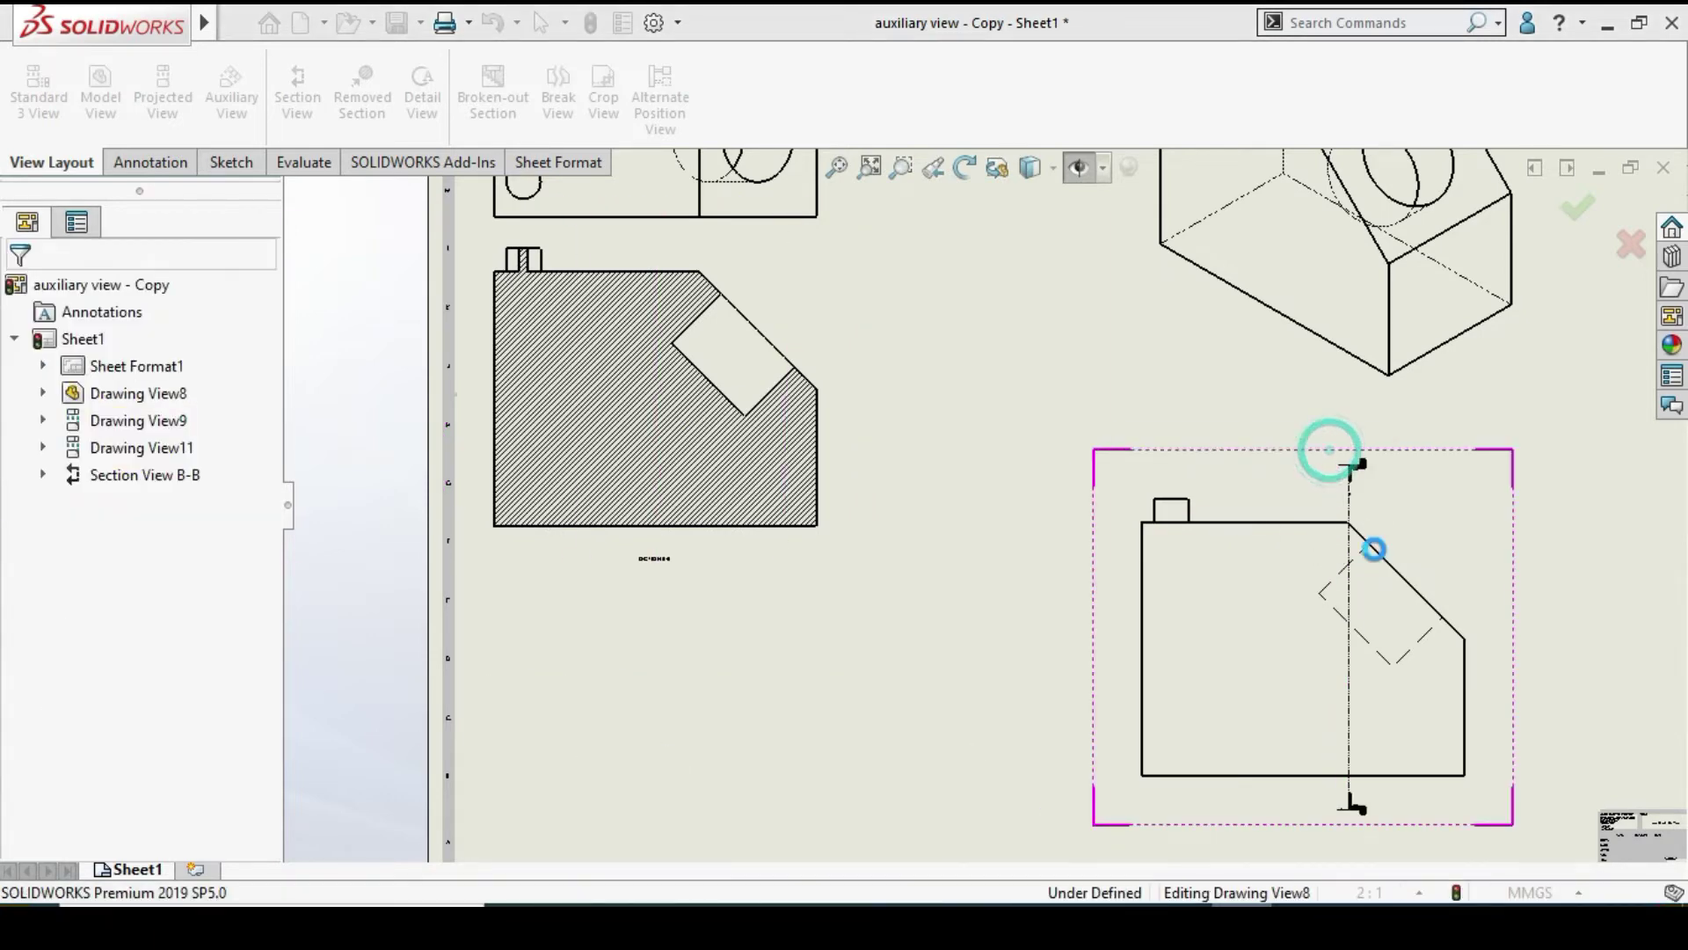
pyautogui.press('f')
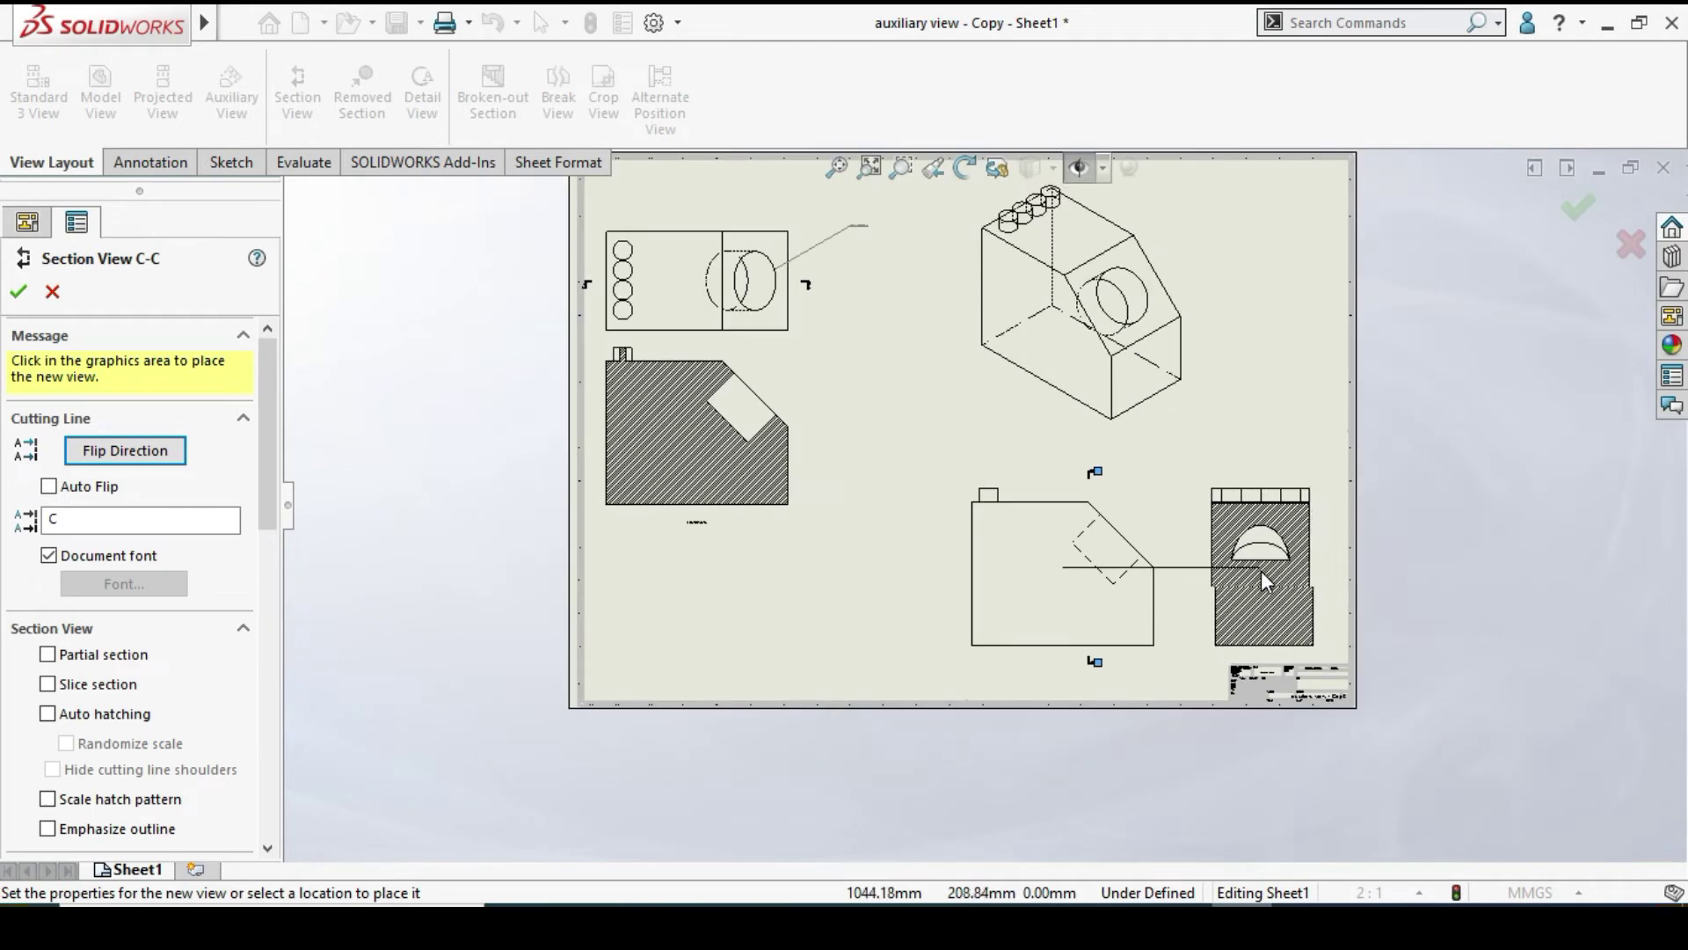
pyautogui.click(1317, 606)
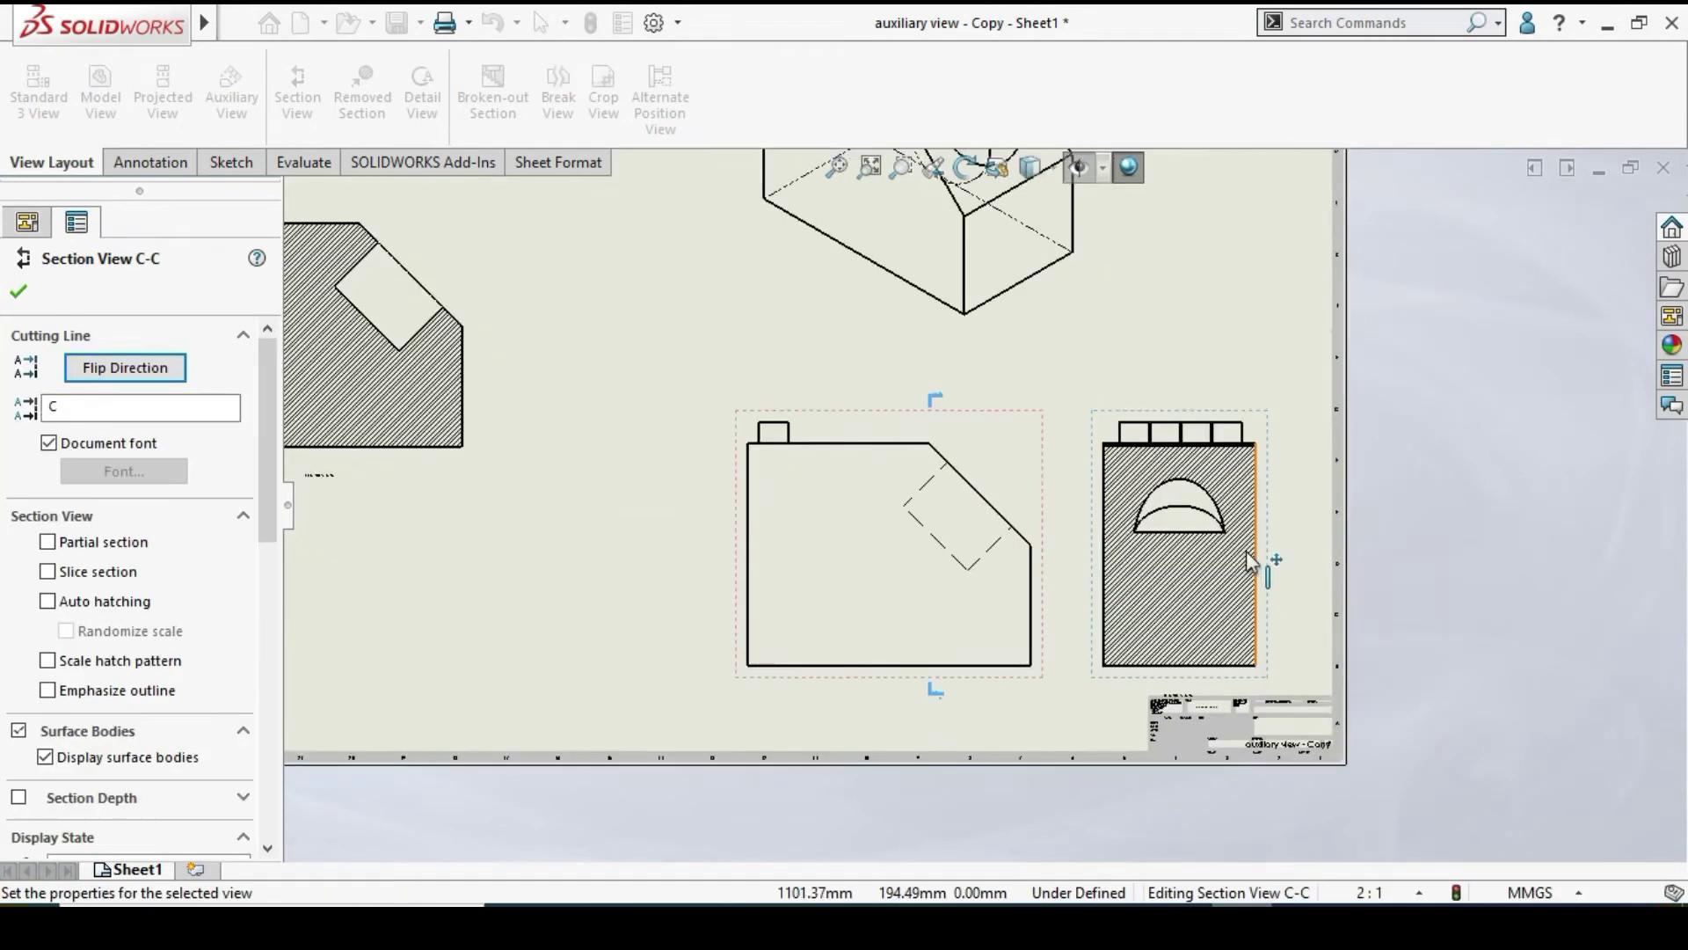
pyautogui.scroll(-5, 1247, 551)
pyautogui.click(18, 291)
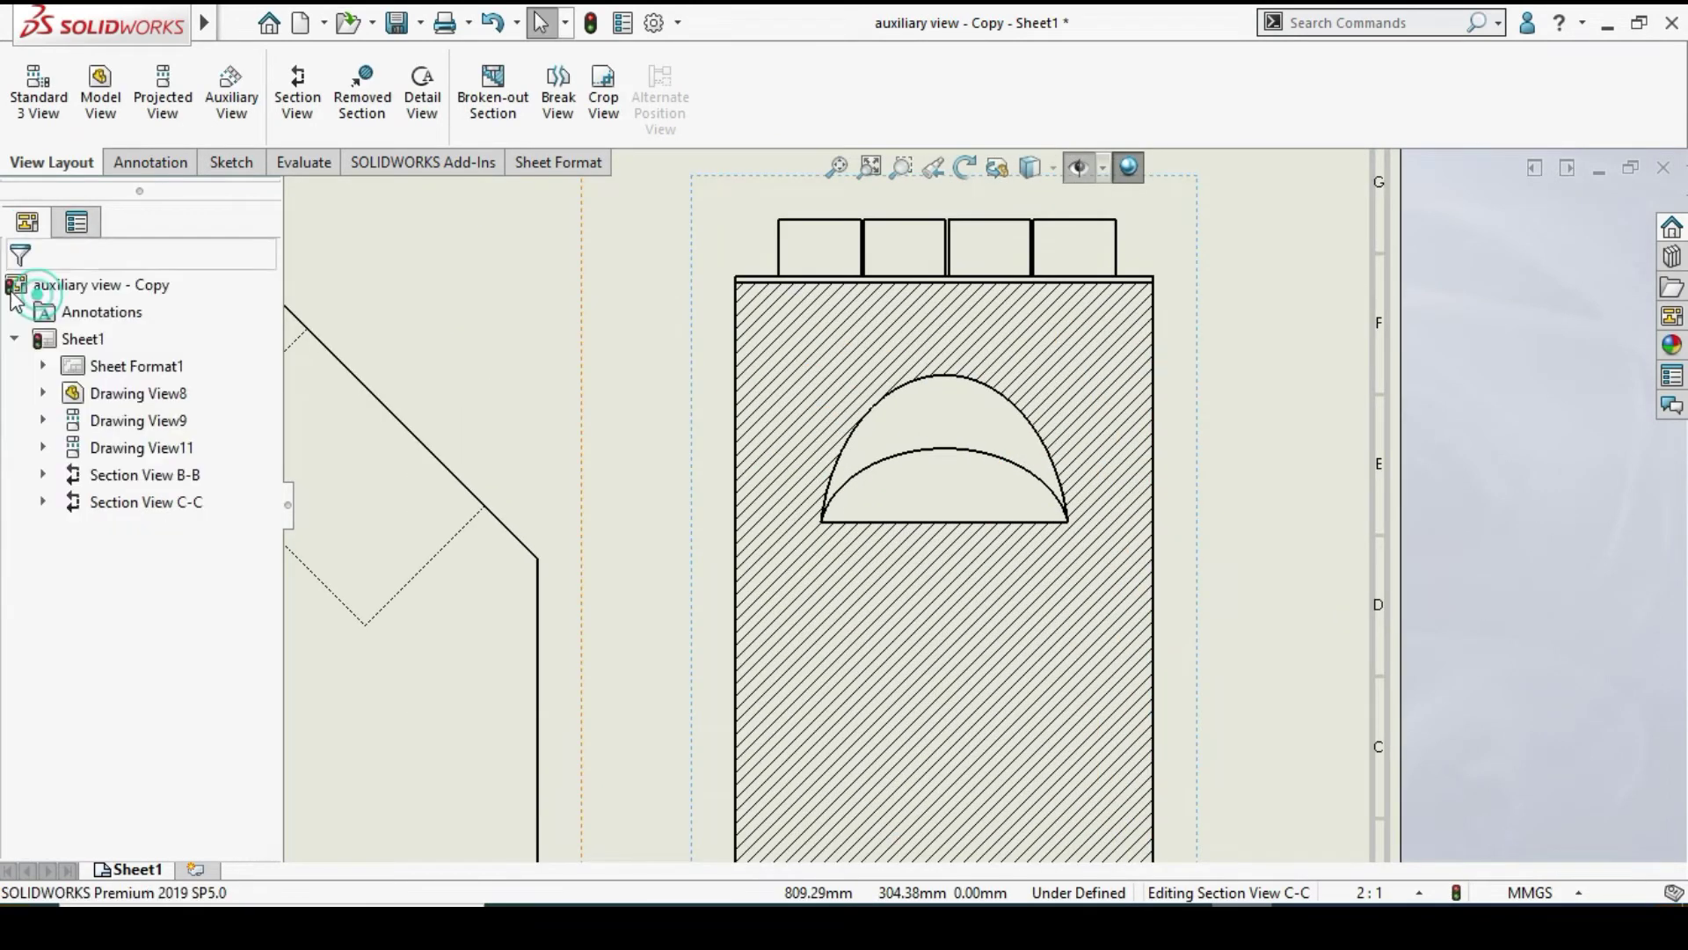
pyautogui.scroll(8, 899, 423)
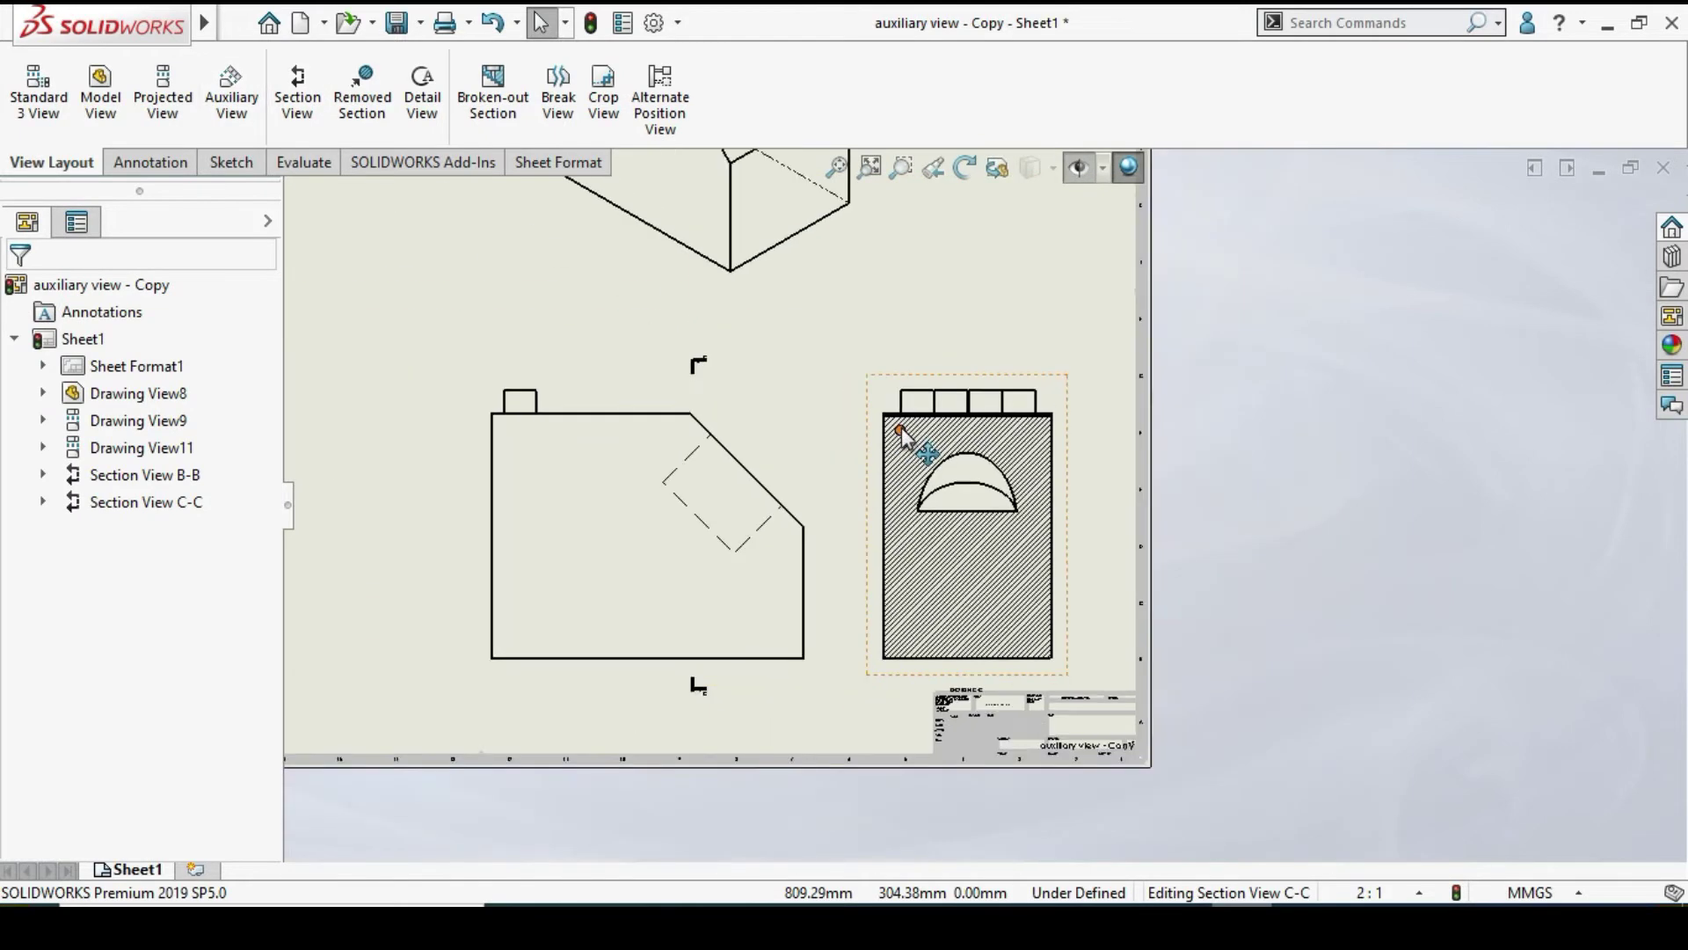
pyautogui.scroll(-2, 893, 419)
pyautogui.scroll(3, 888, 421)
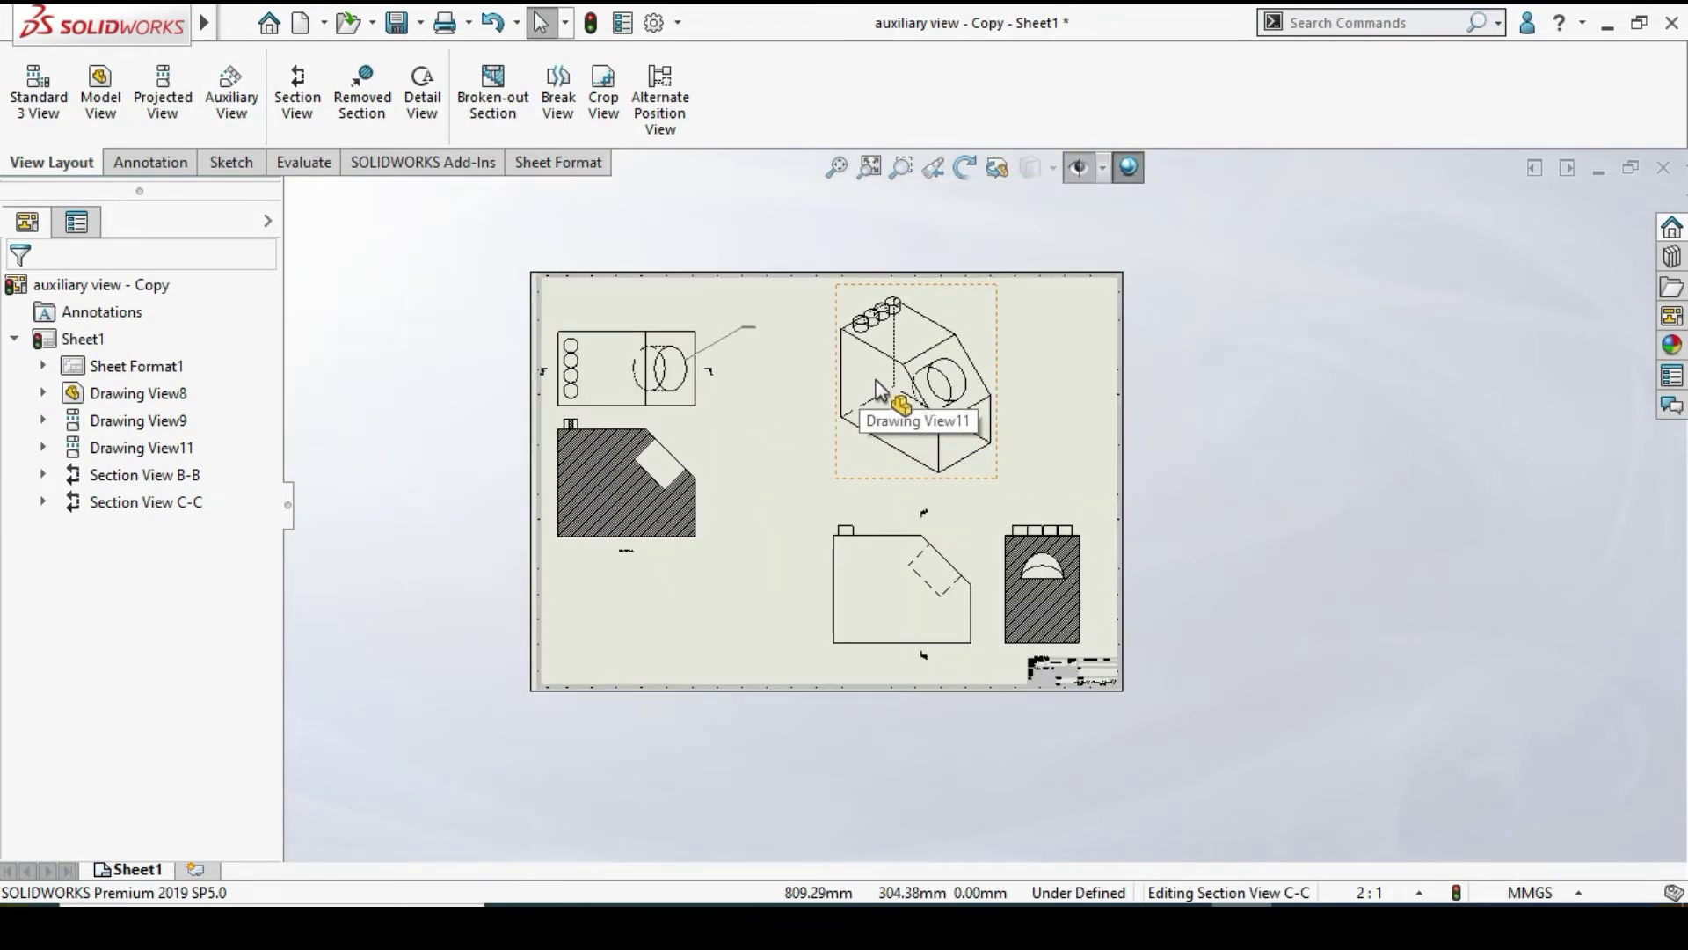
pyautogui.scroll(-3, 1044, 532)
pyautogui.click(1088, 541)
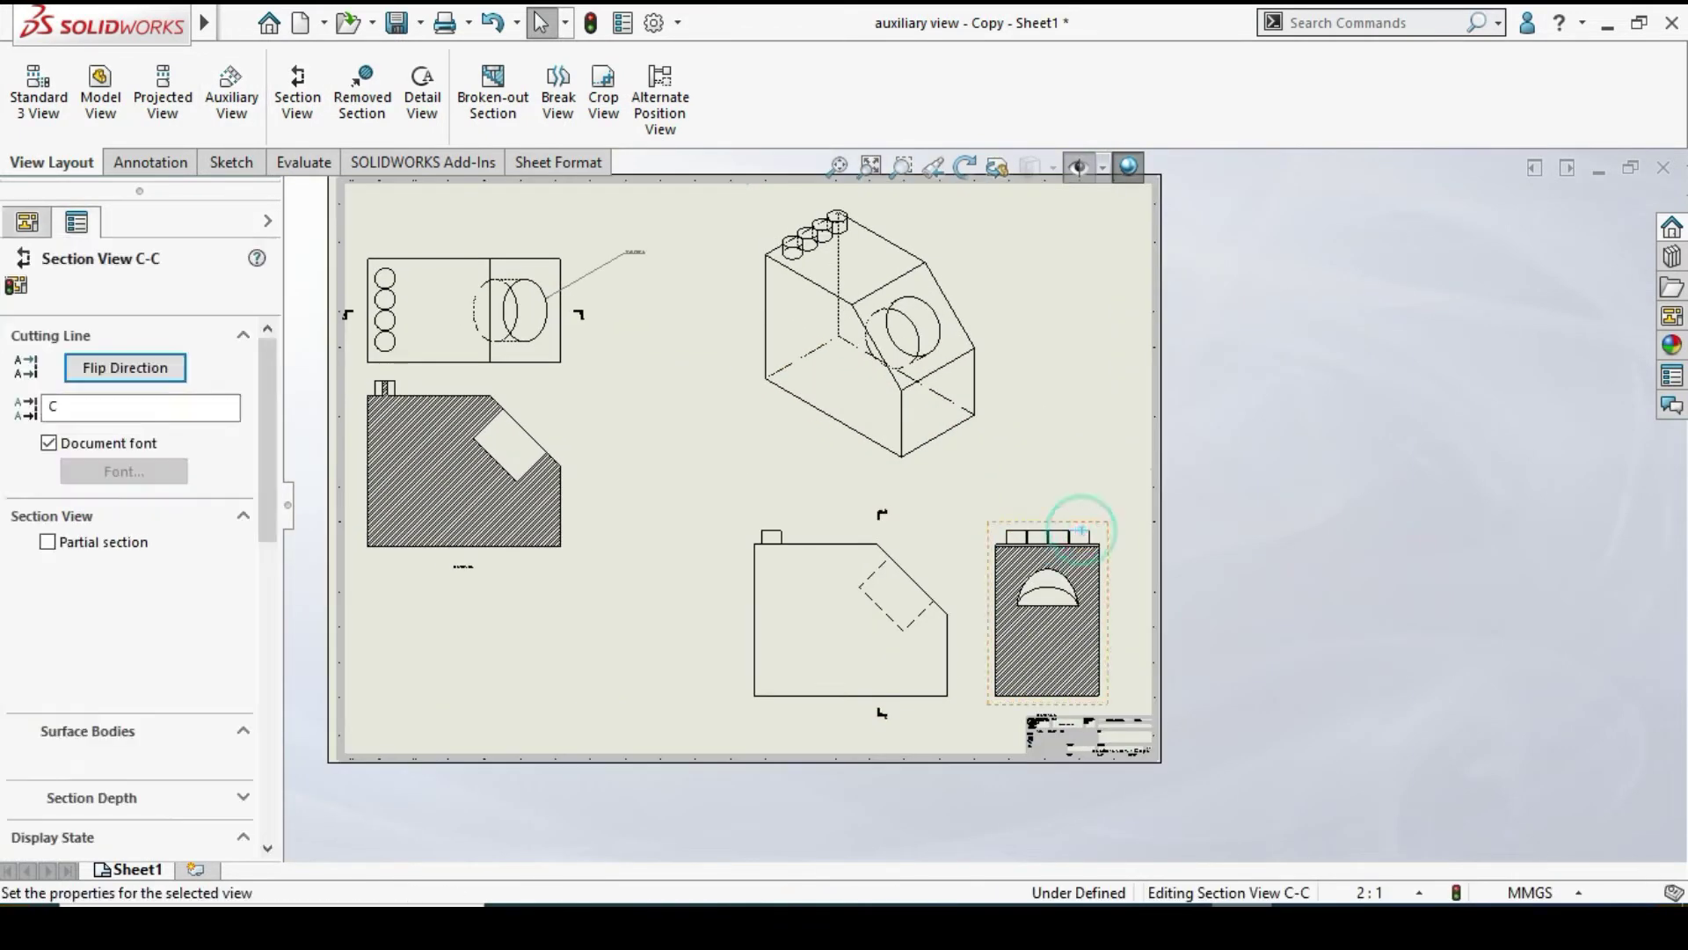
pyautogui.scroll(-2, 1082, 547)
pyautogui.press('Delete')
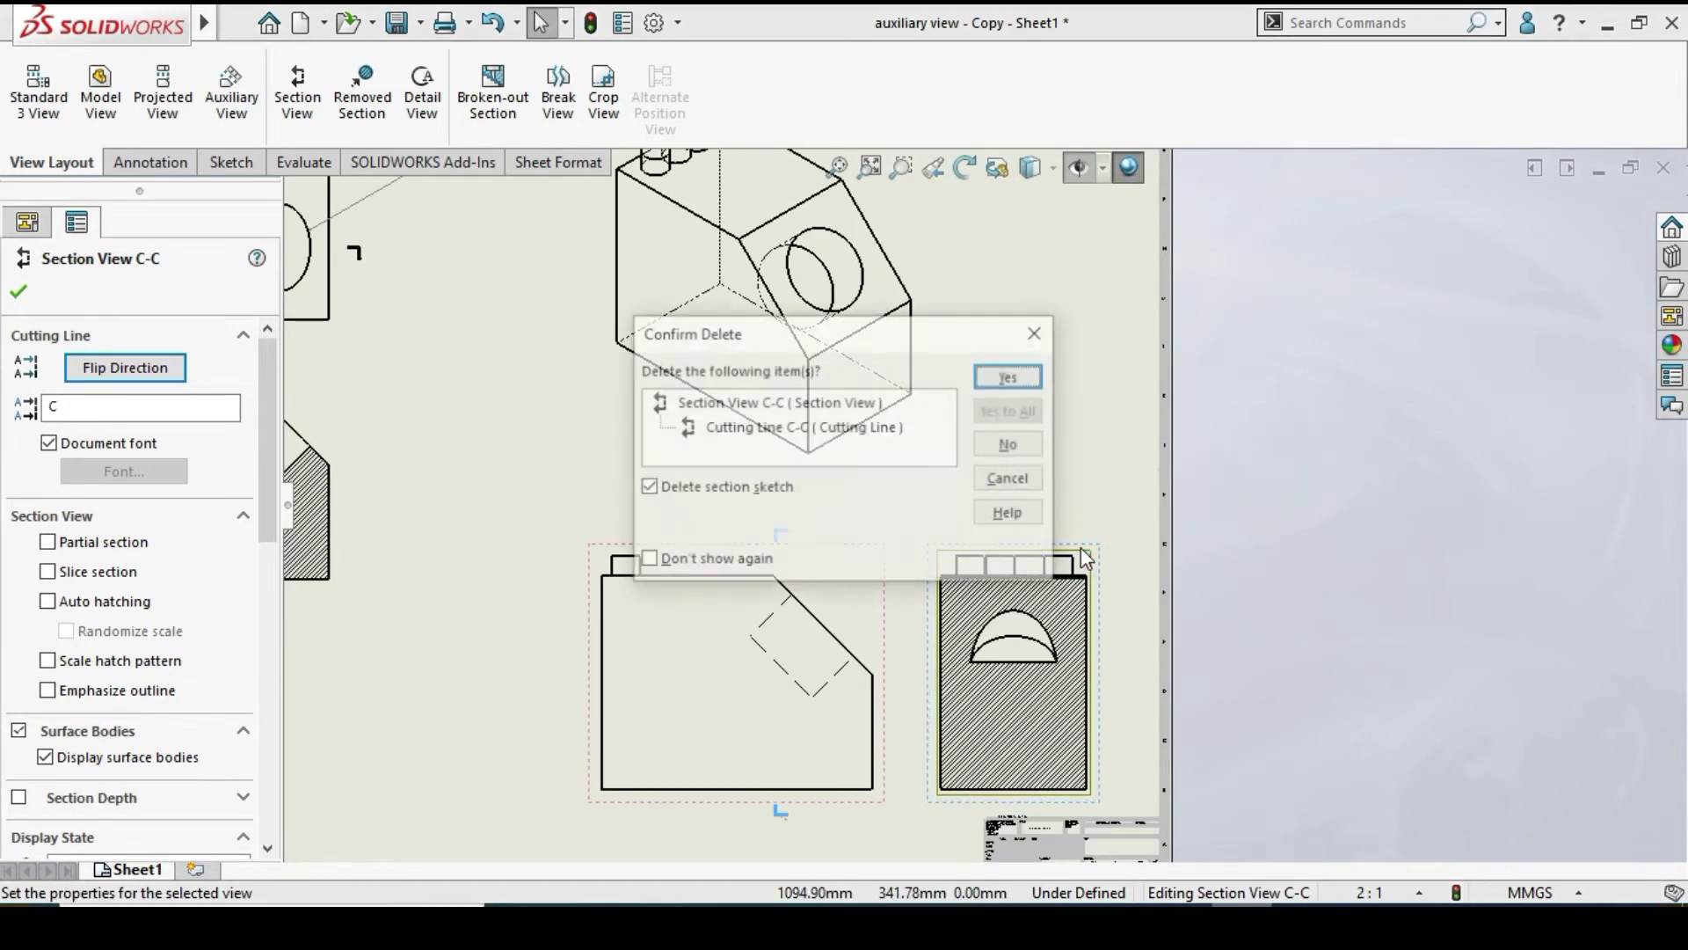
pyautogui.click(1016, 380)
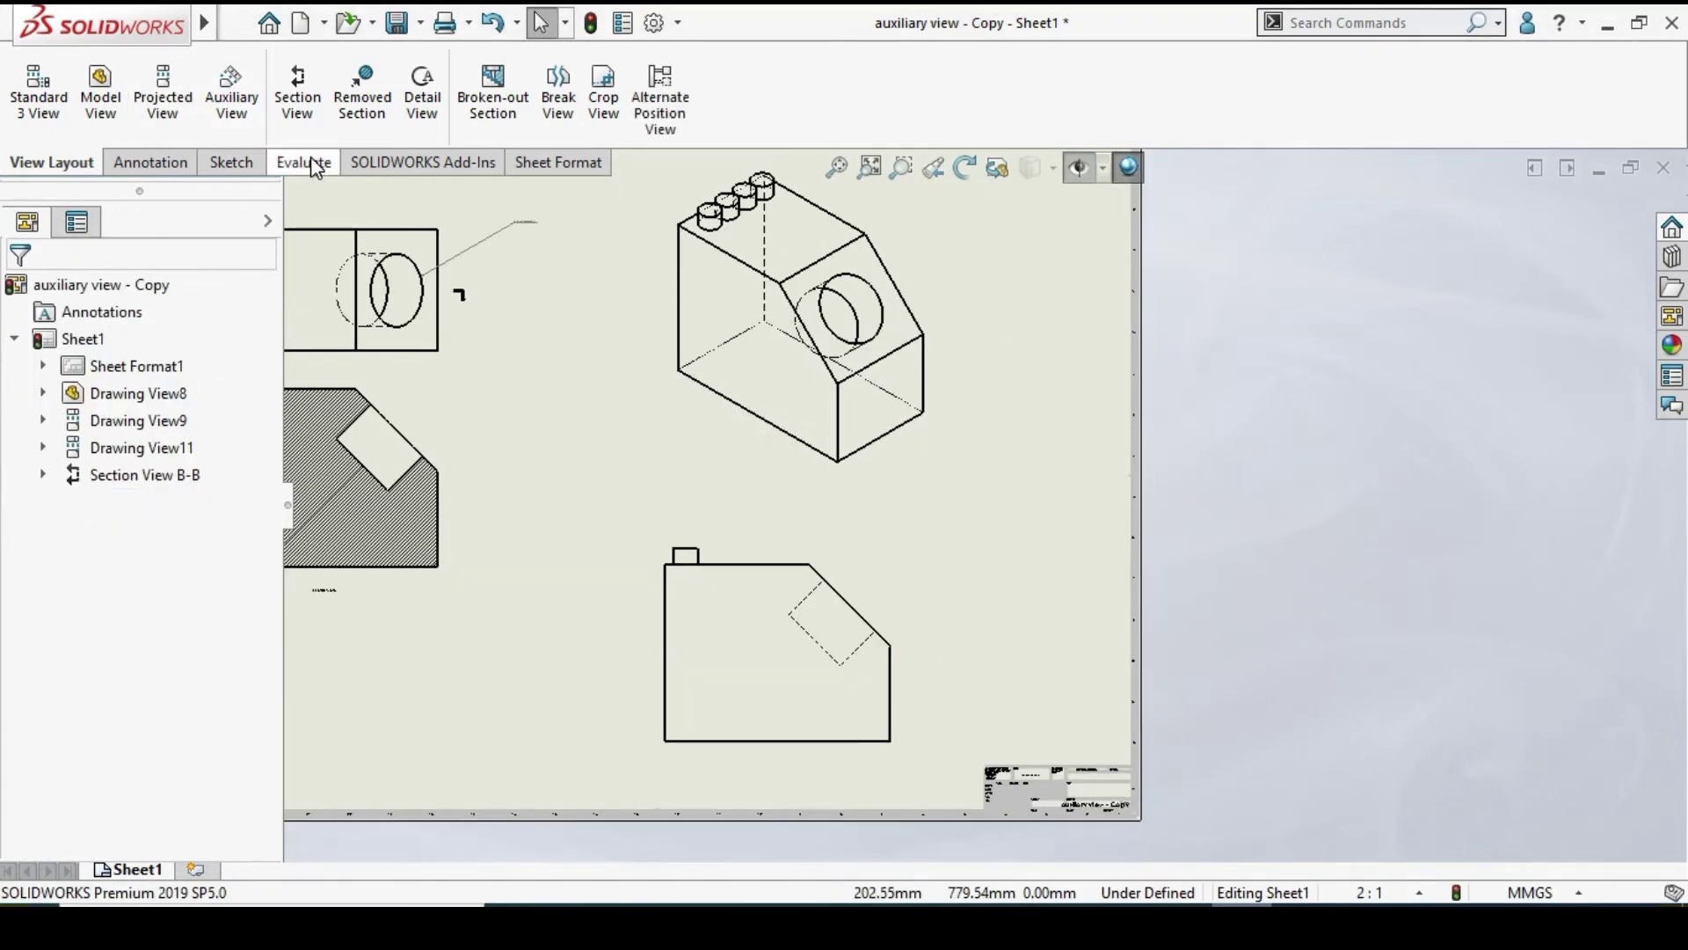
# Open the chain - Copy part from Browse Recent Documents and start a drawing from it
pyautogui.scroll(6, 602, 466)
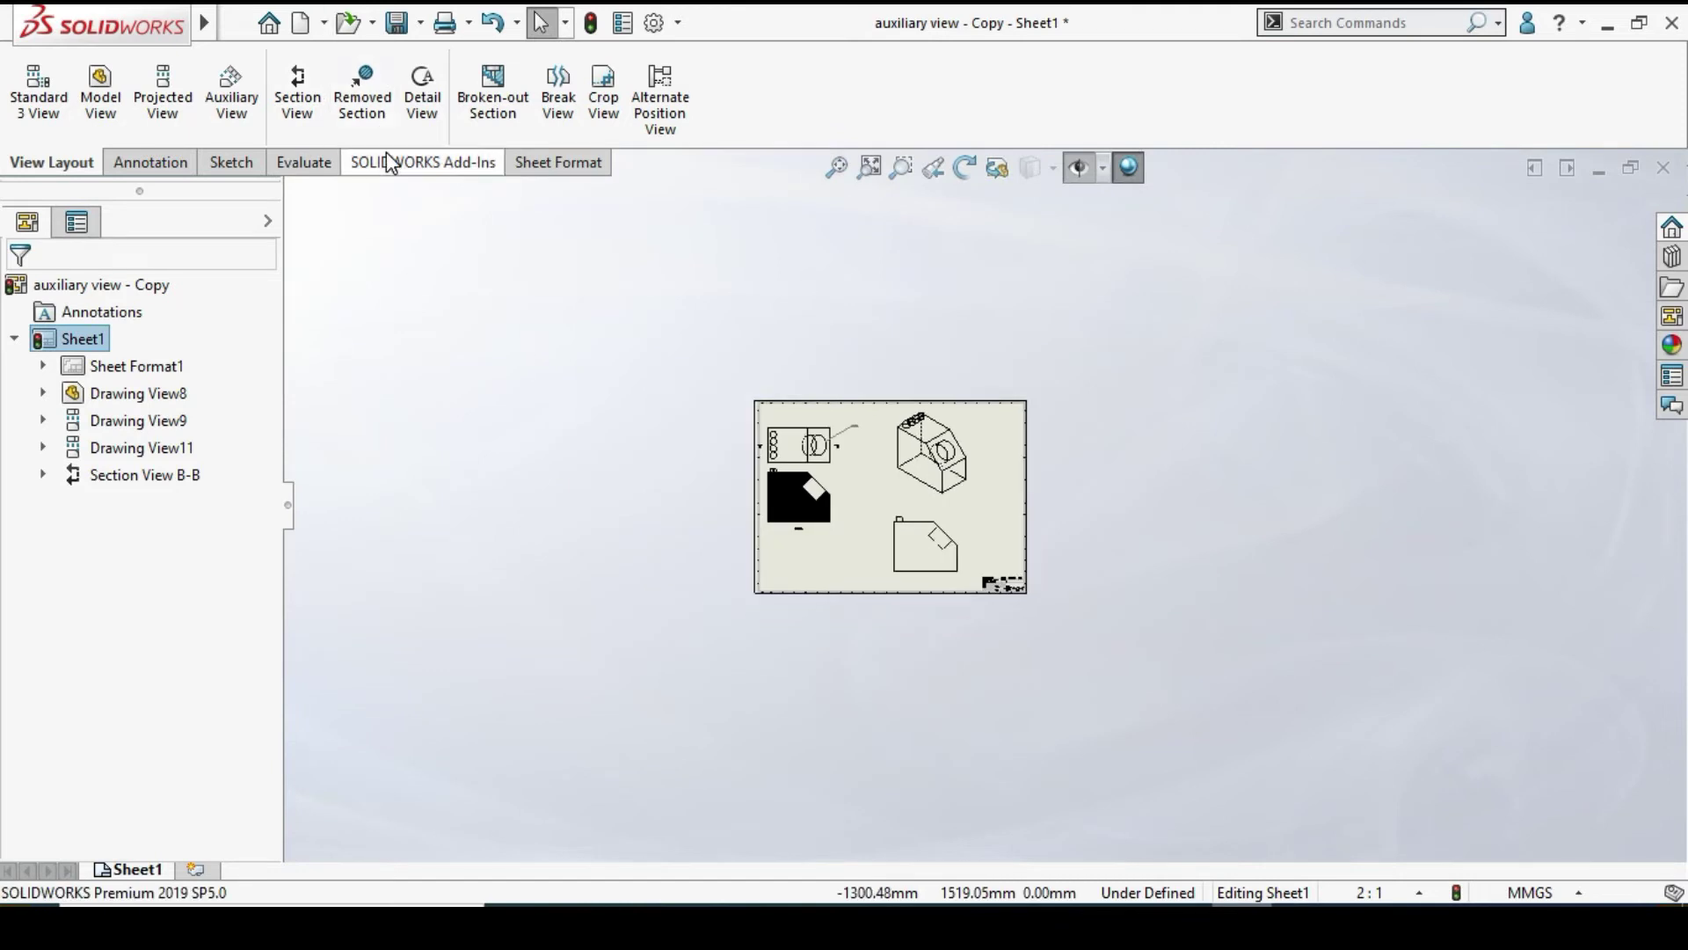
pyautogui.click(374, 21)
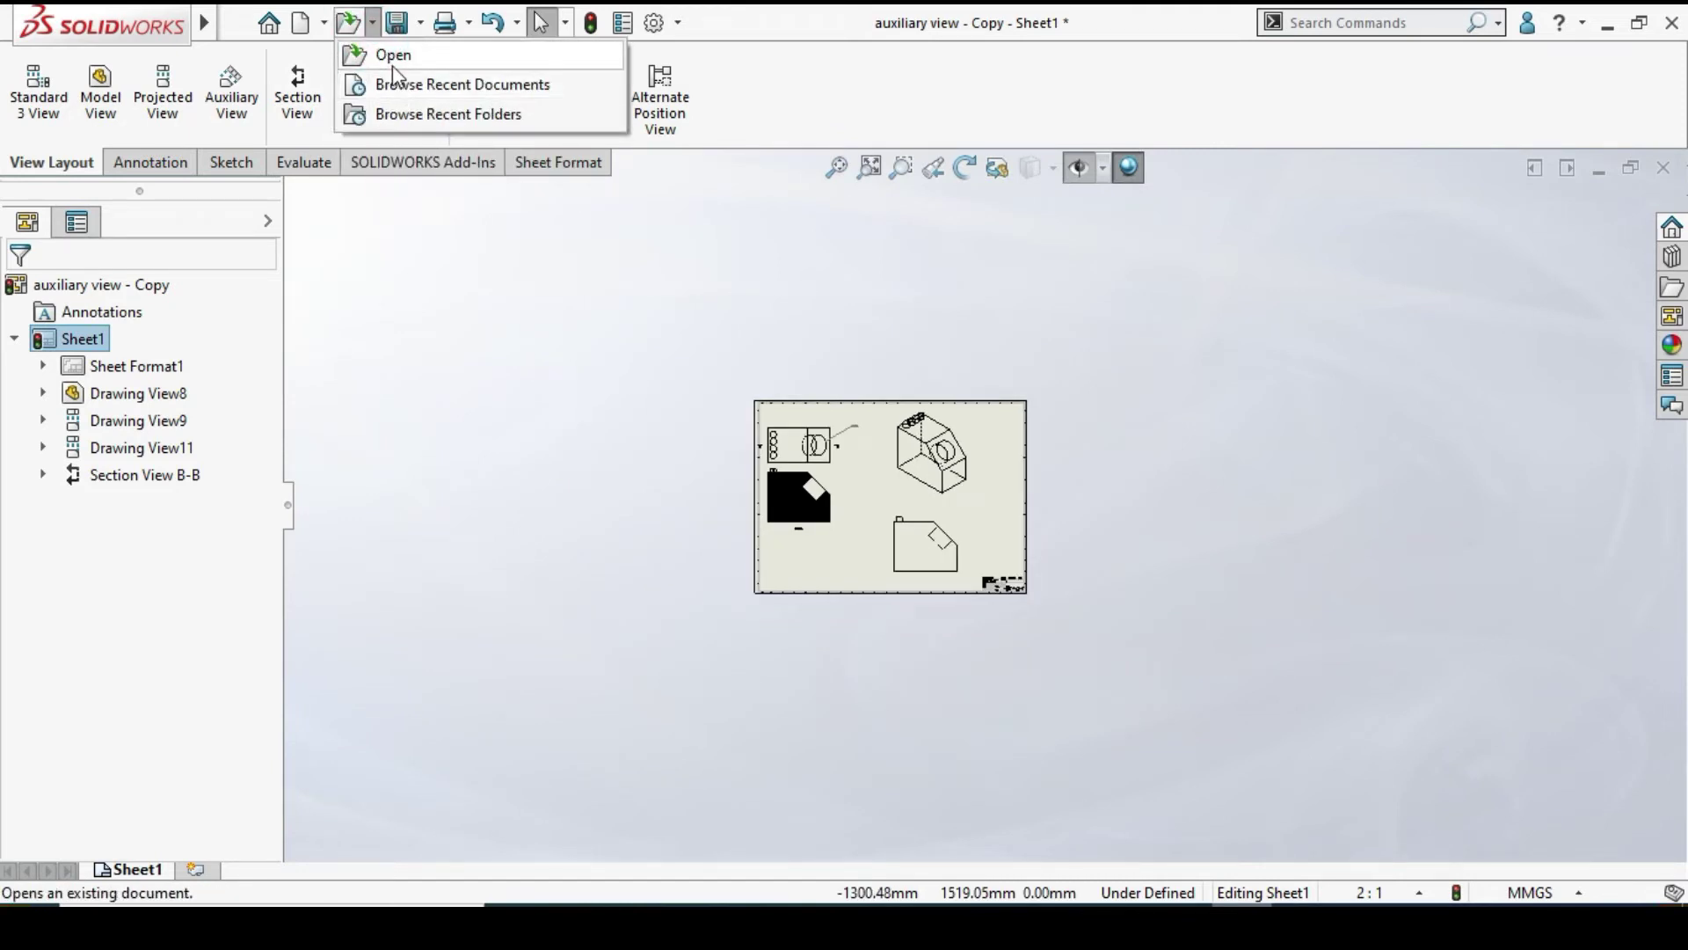
pyautogui.click(393, 58)
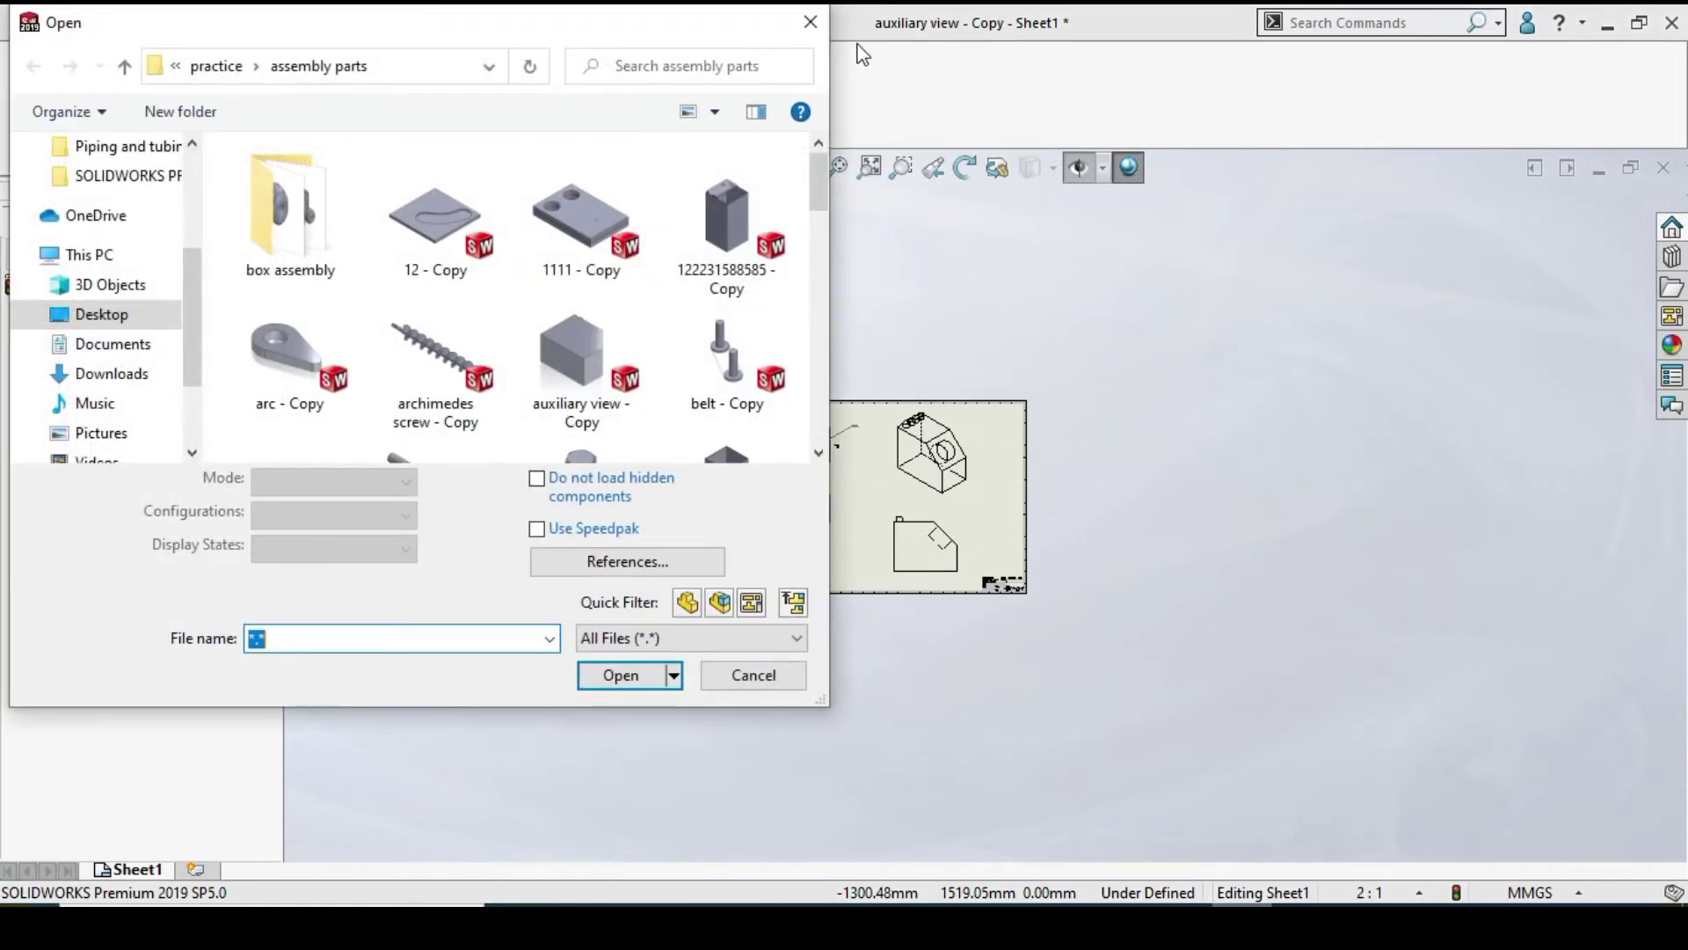
pyautogui.click(811, 23)
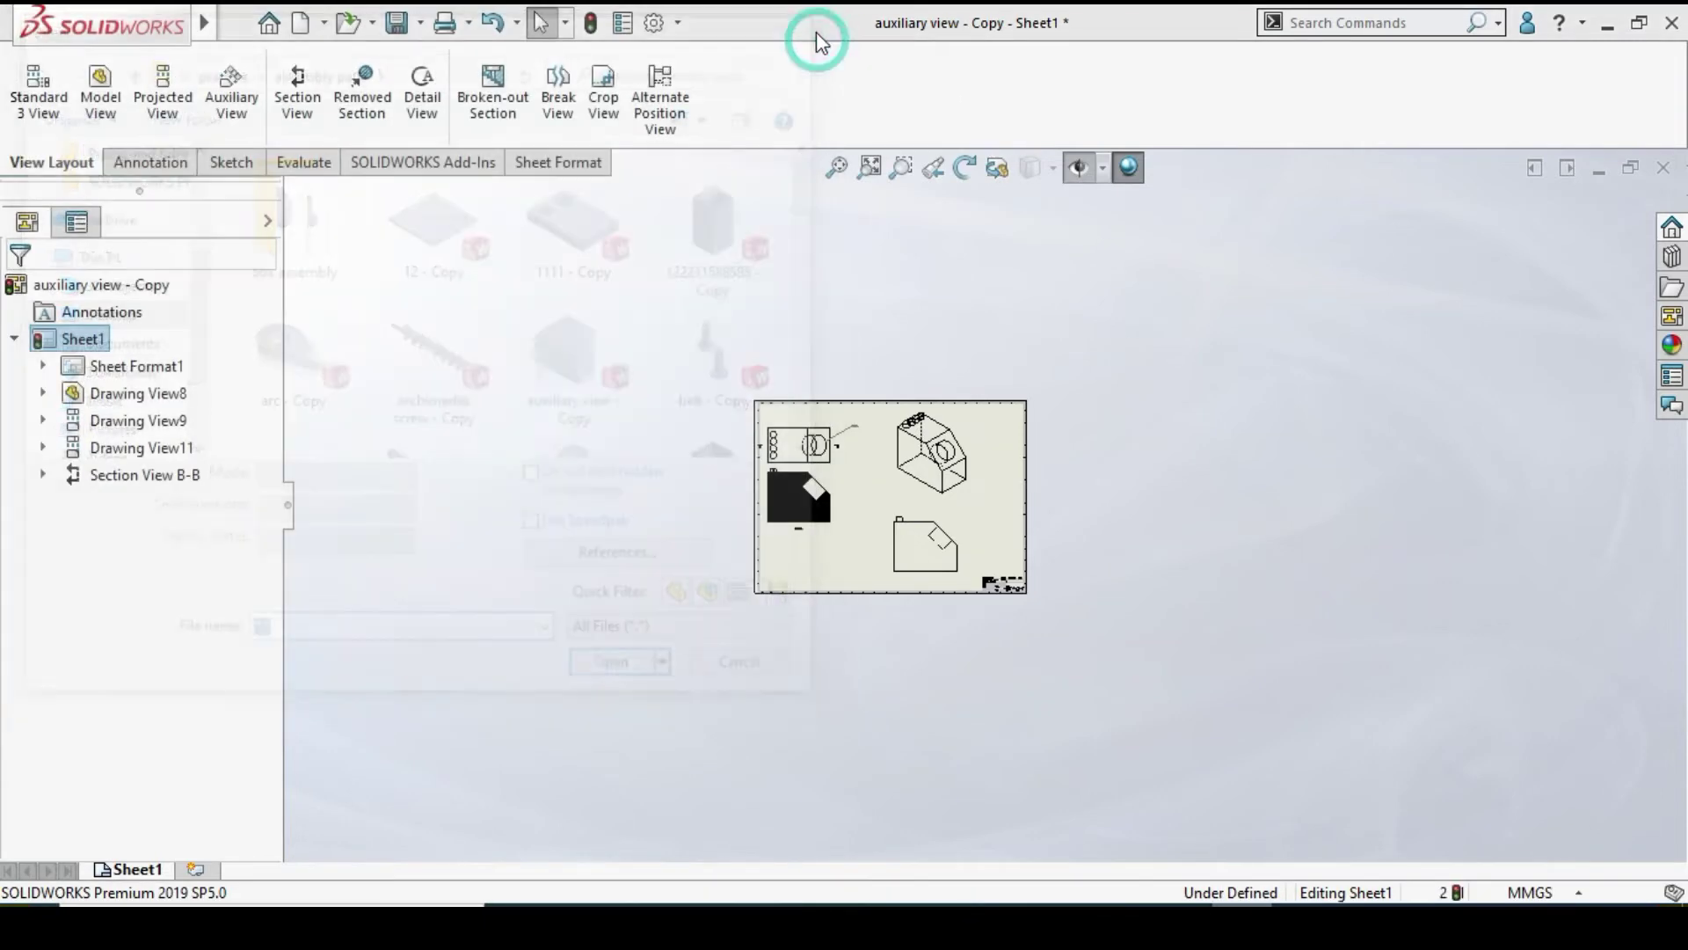
pyautogui.click(373, 23)
pyautogui.click(385, 84)
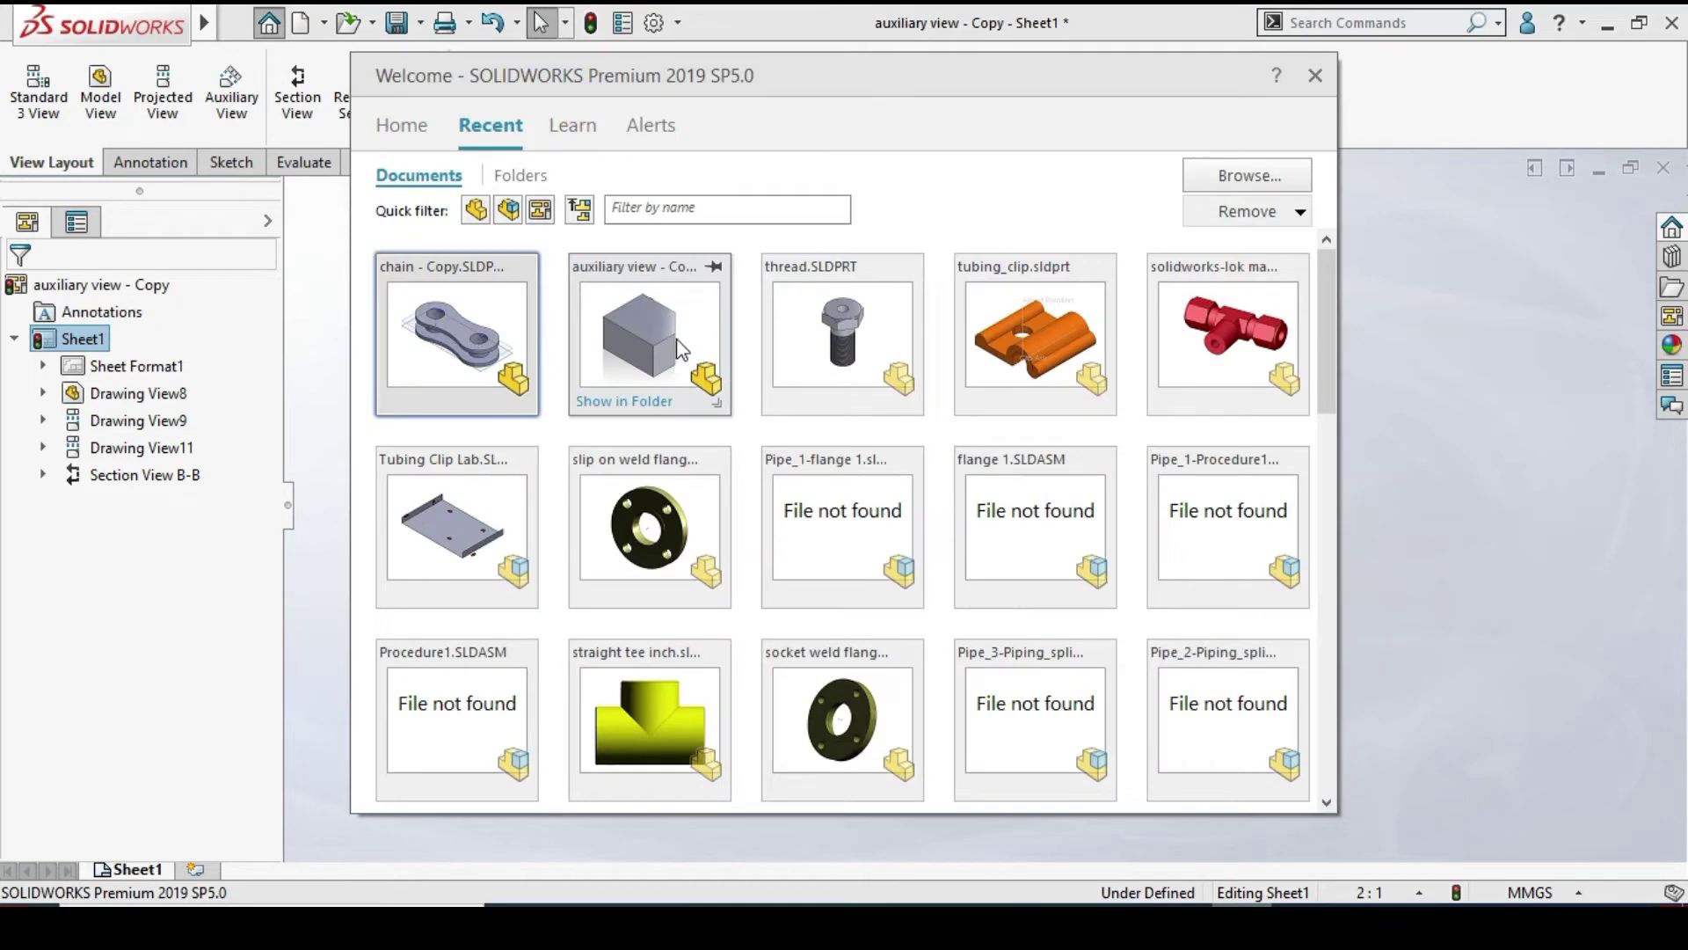
pyautogui.click(494, 308)
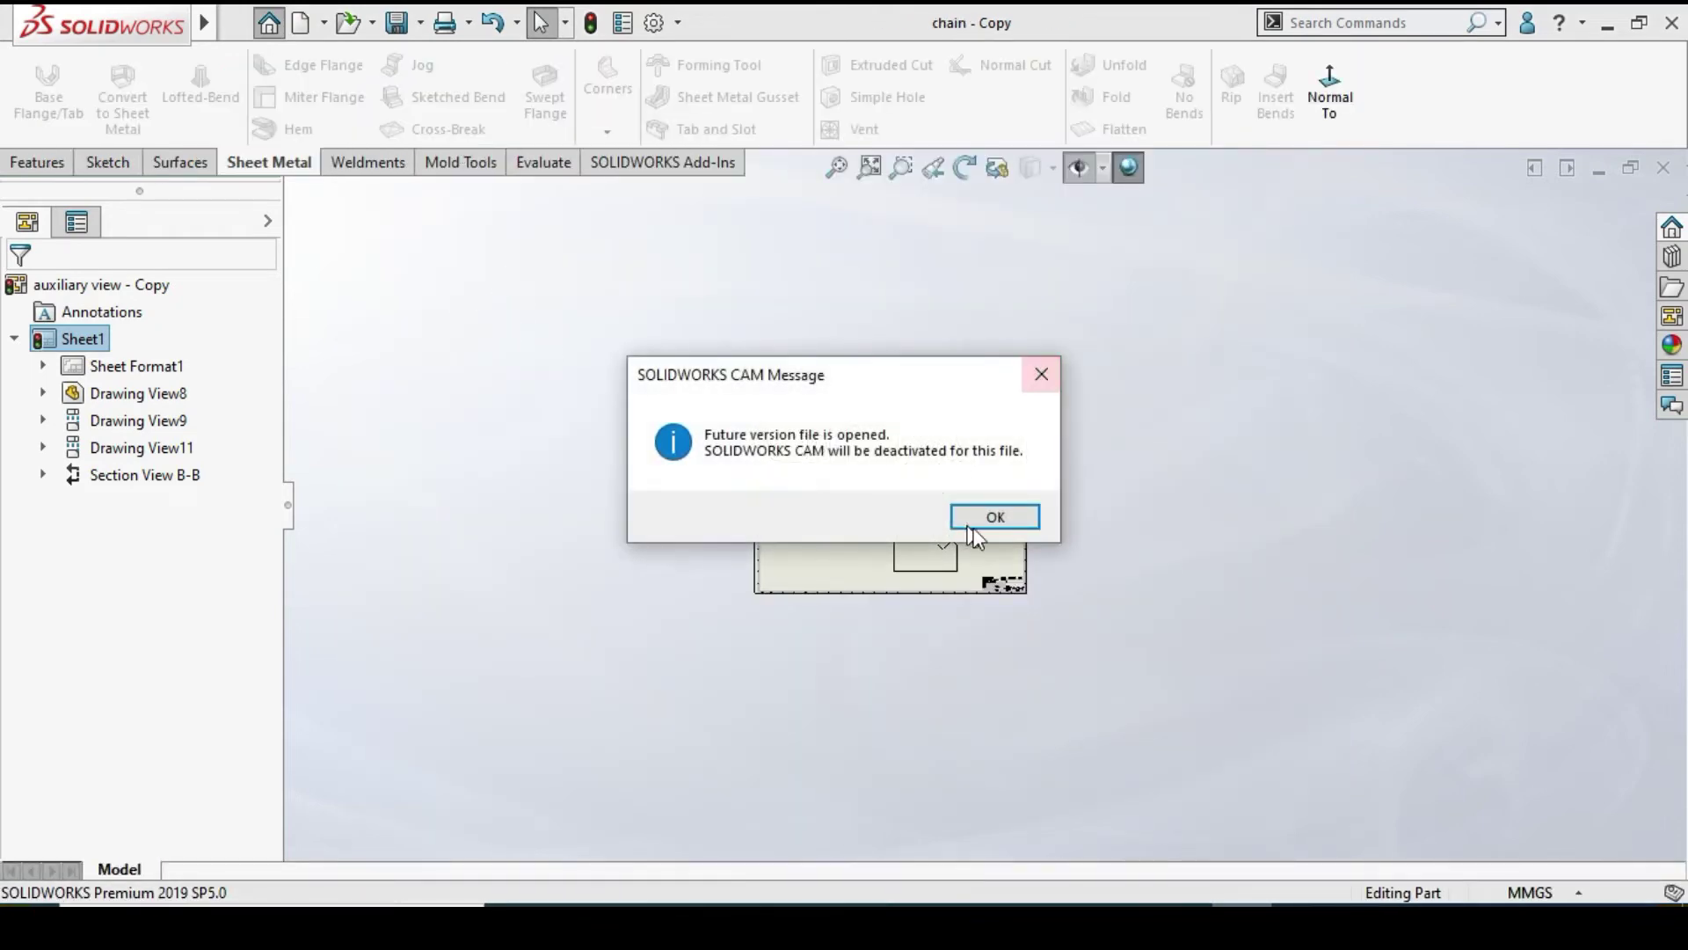
pyautogui.click(971, 520)
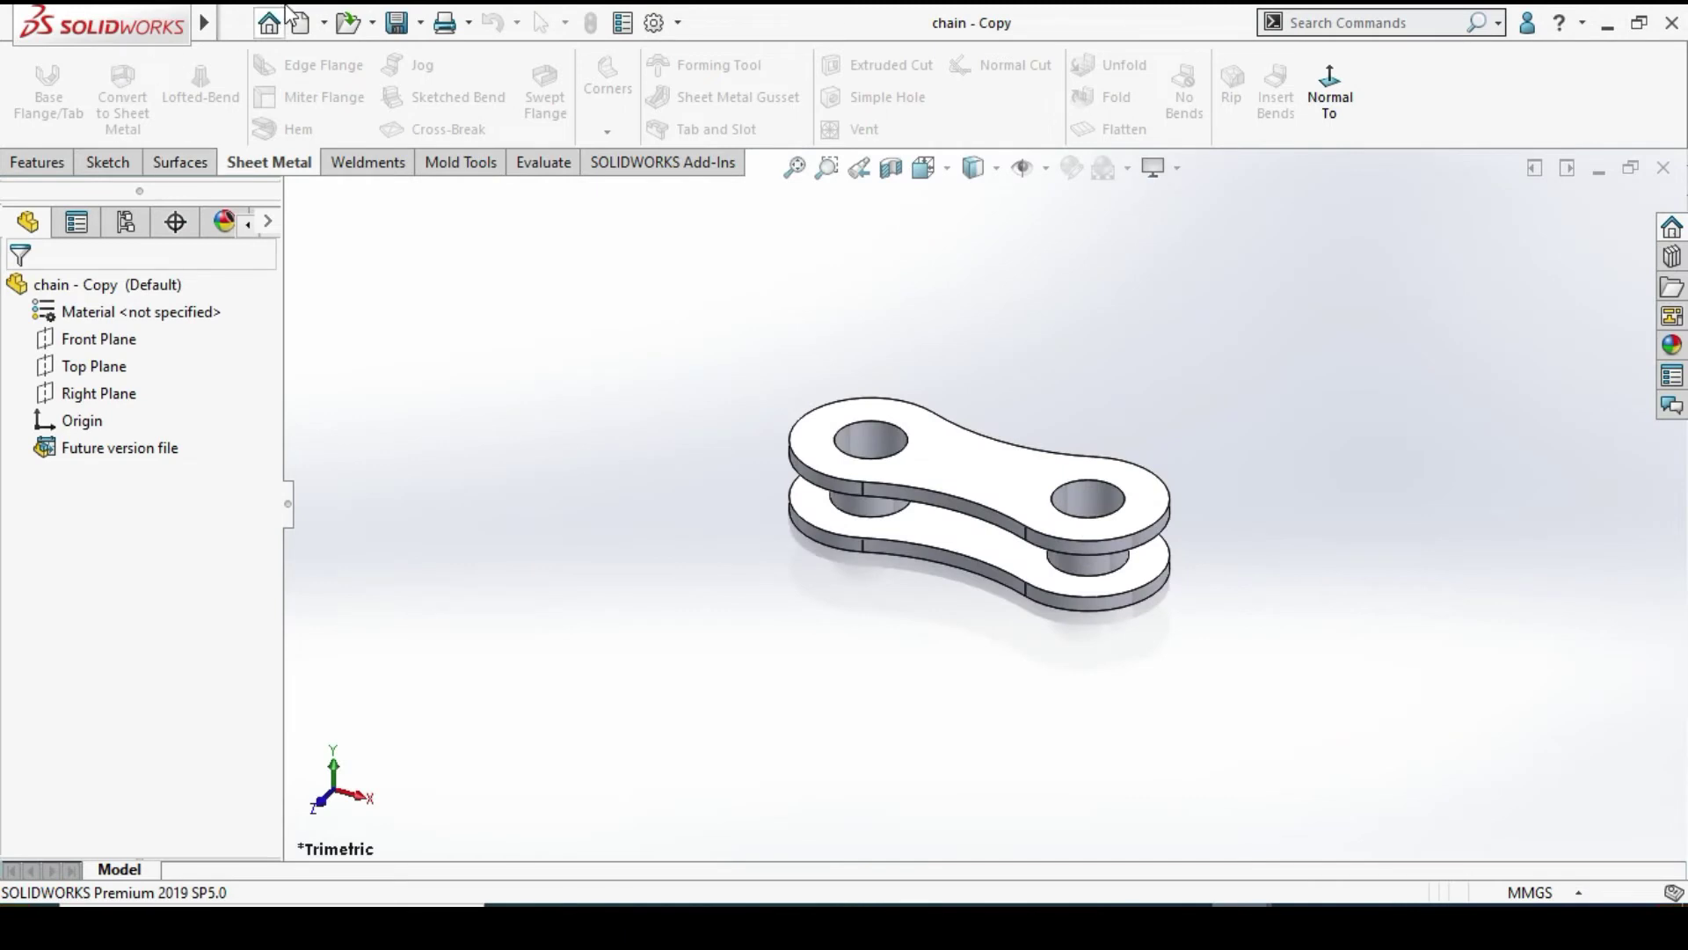
pyautogui.click(323, 23)
pyautogui.click(395, 82)
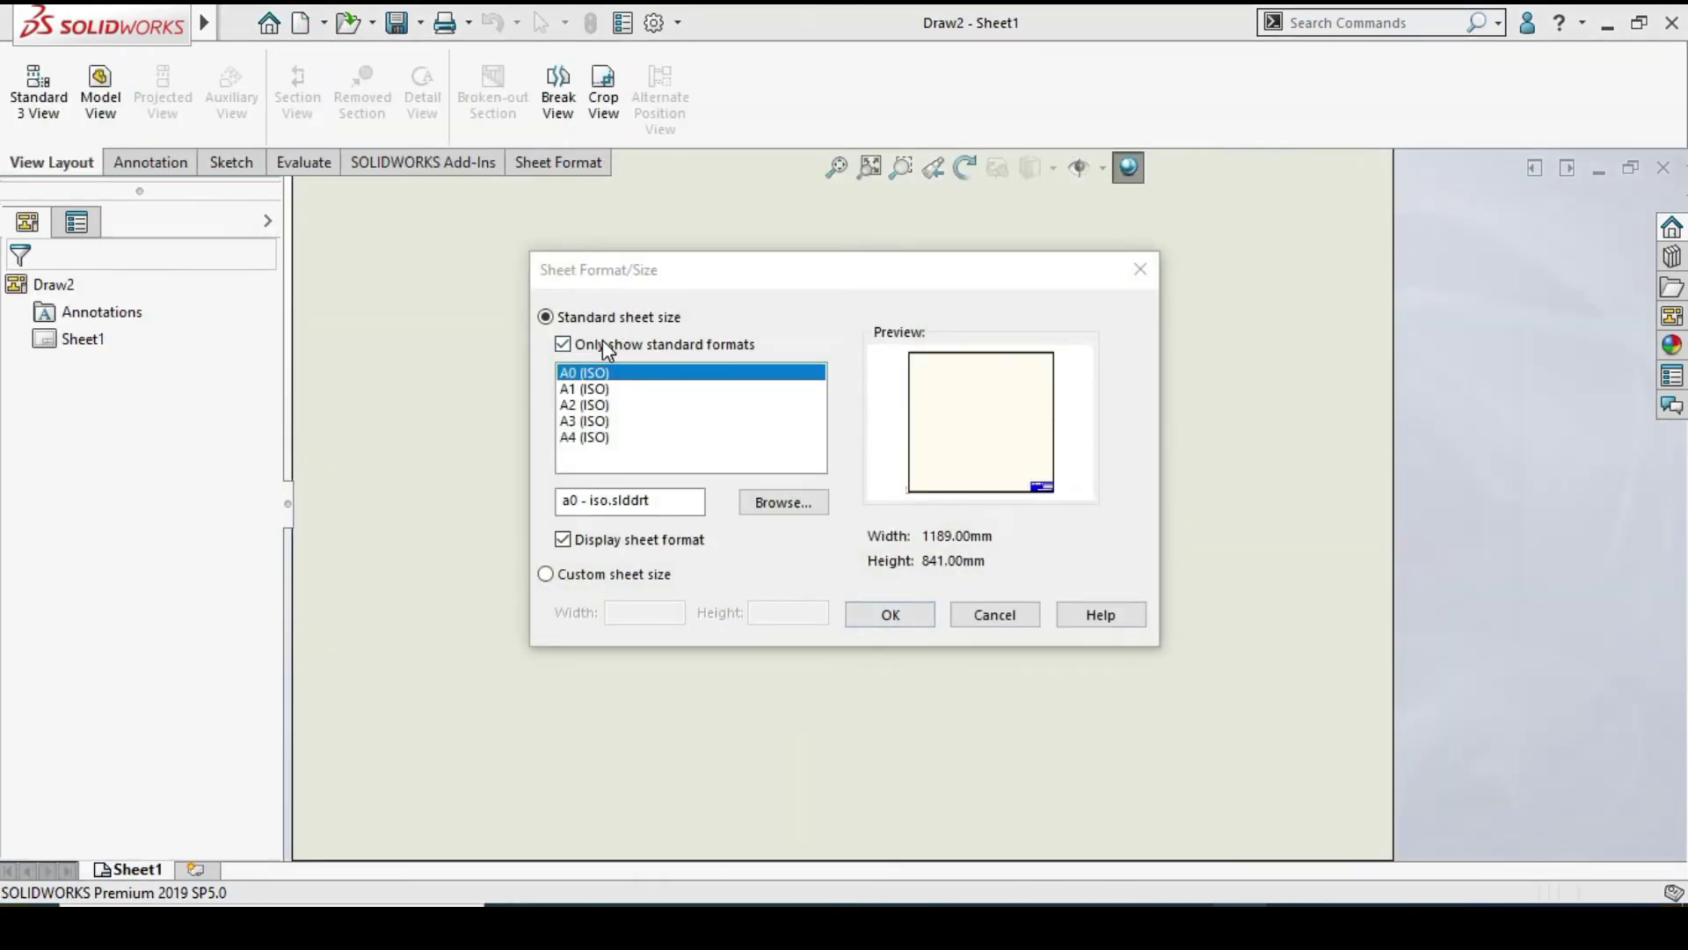
# Choose the A2 (ISO) sheet format for drawing Draw2 and confirm it
pyautogui.click(580, 422)
pyautogui.click(575, 389)
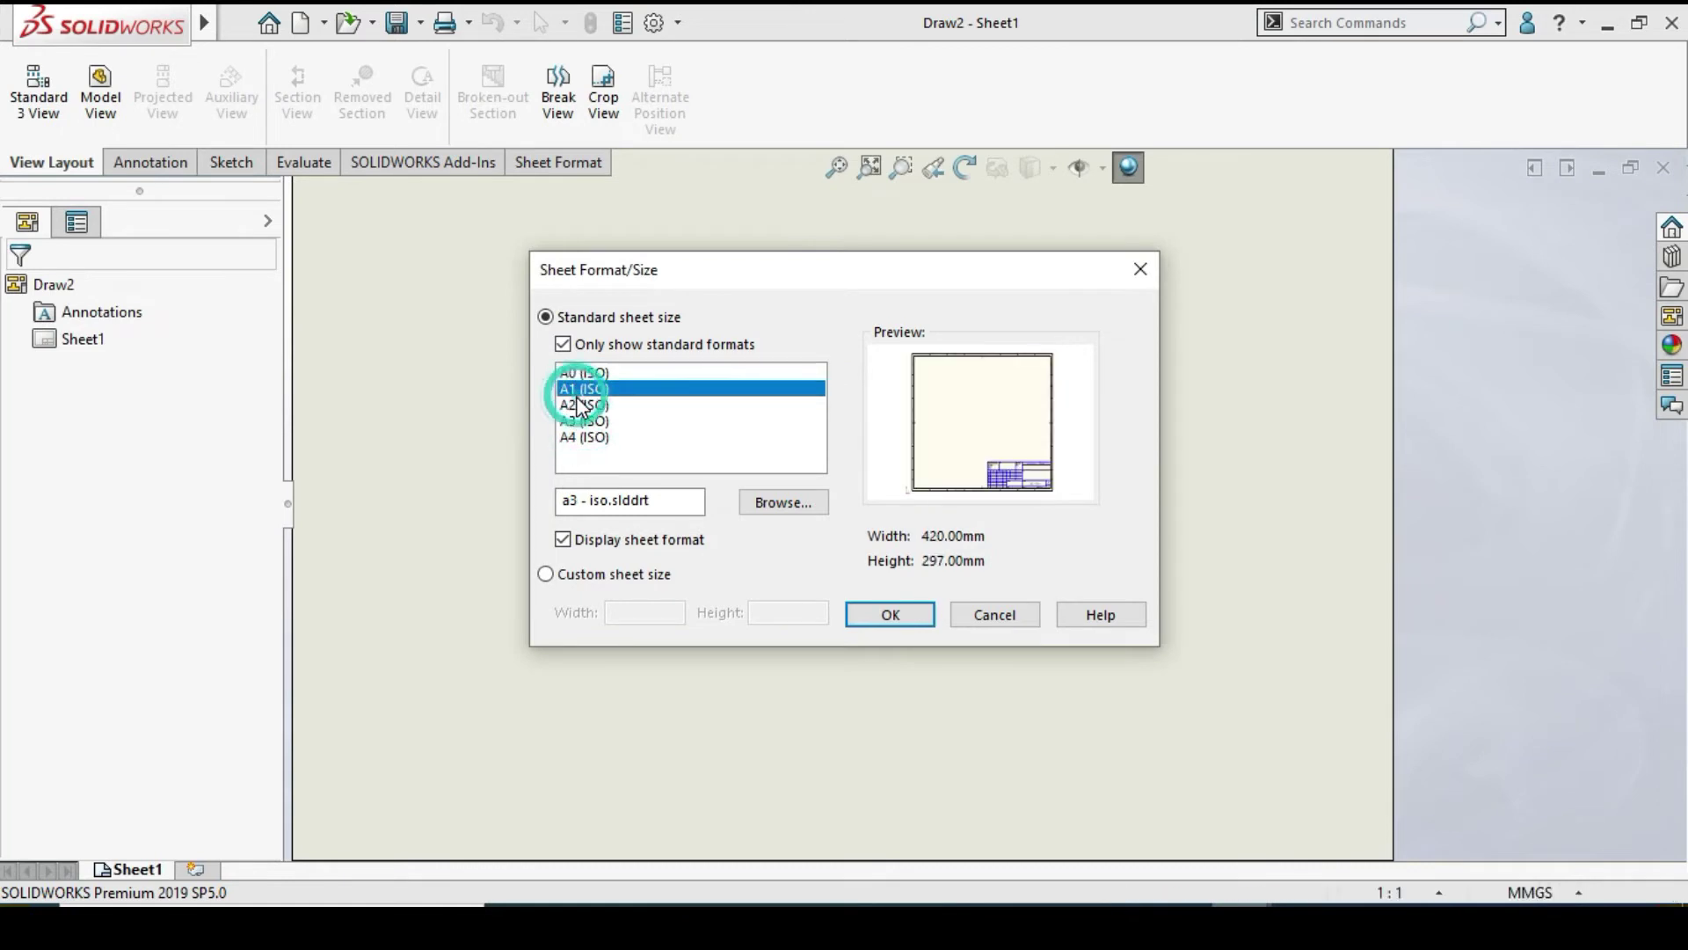
pyautogui.click(577, 404)
pyautogui.click(888, 615)
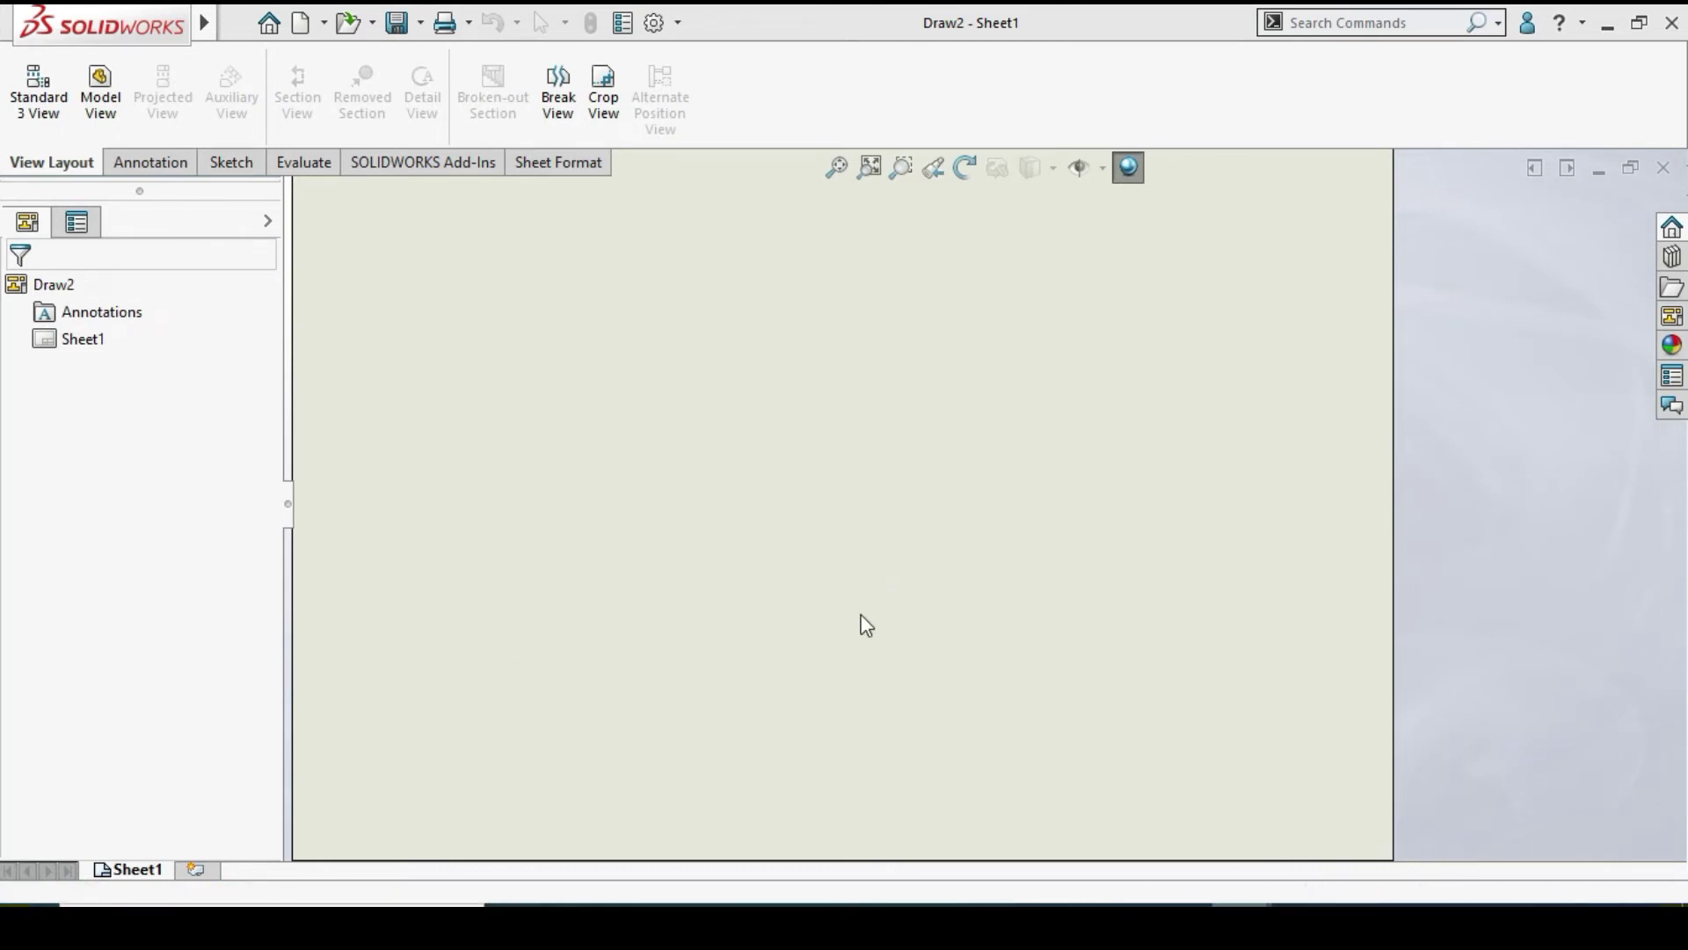
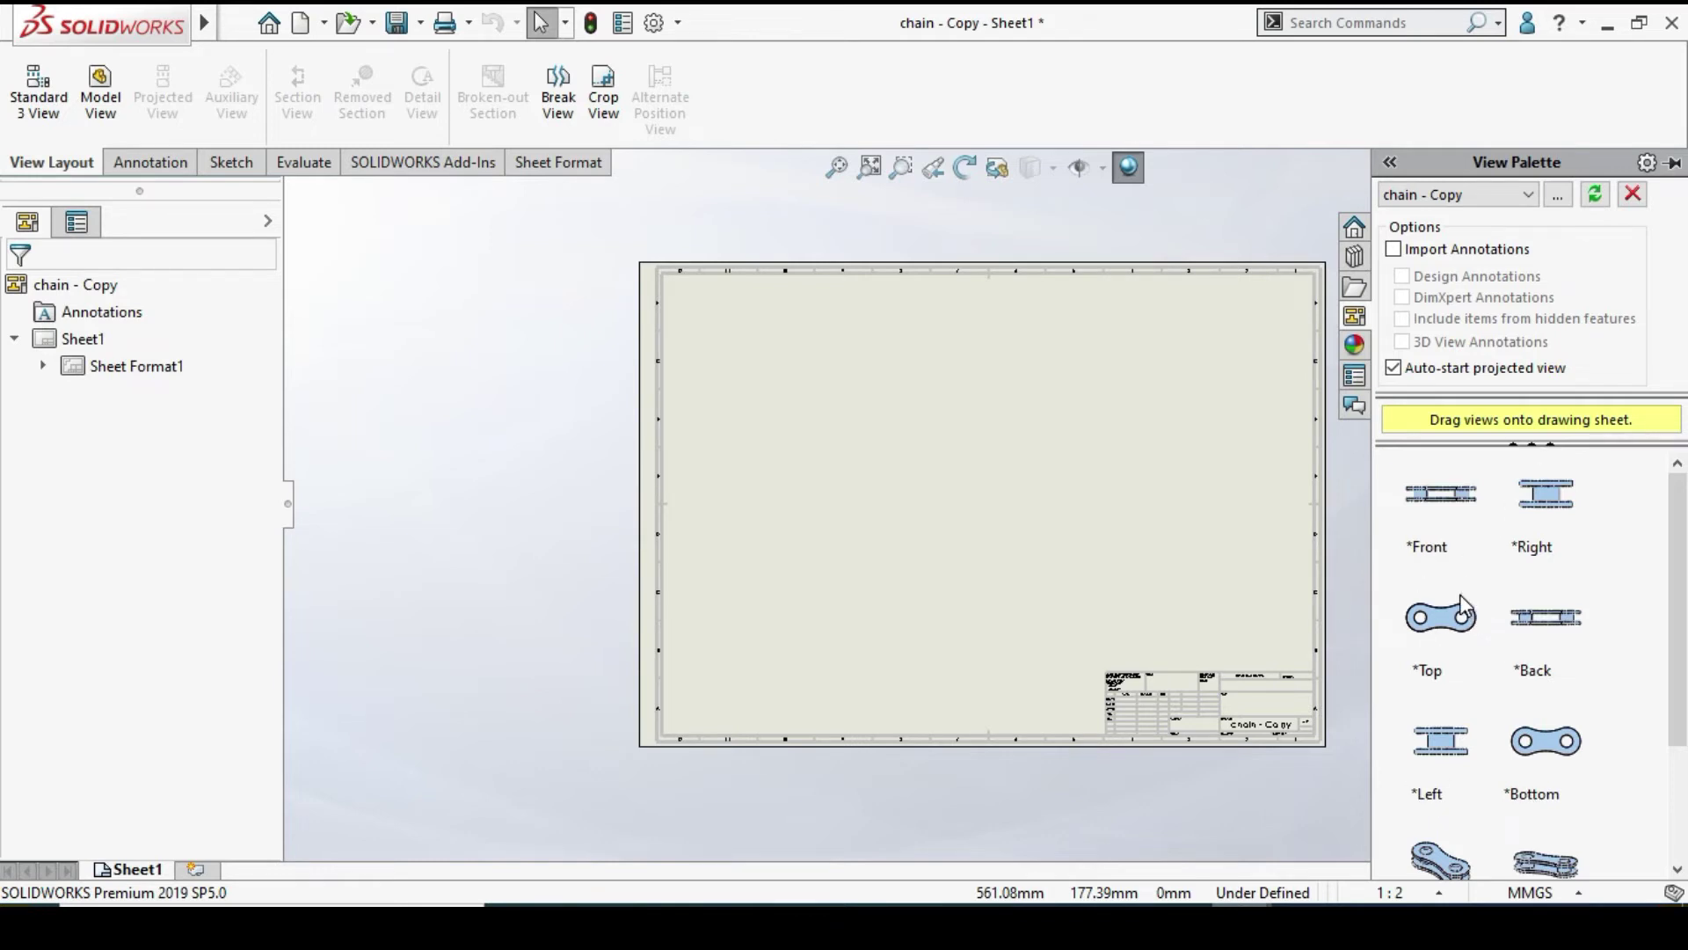
# Drag the chain link's top view from the View Palette onto the sheet
pyautogui.moveTo(1462, 603)
pyautogui.mouseDown()
pyautogui.moveTo(1293, 514)
pyautogui.moveTo(849, 389)
pyautogui.moveTo(795, 403)
pyautogui.mouseUp()
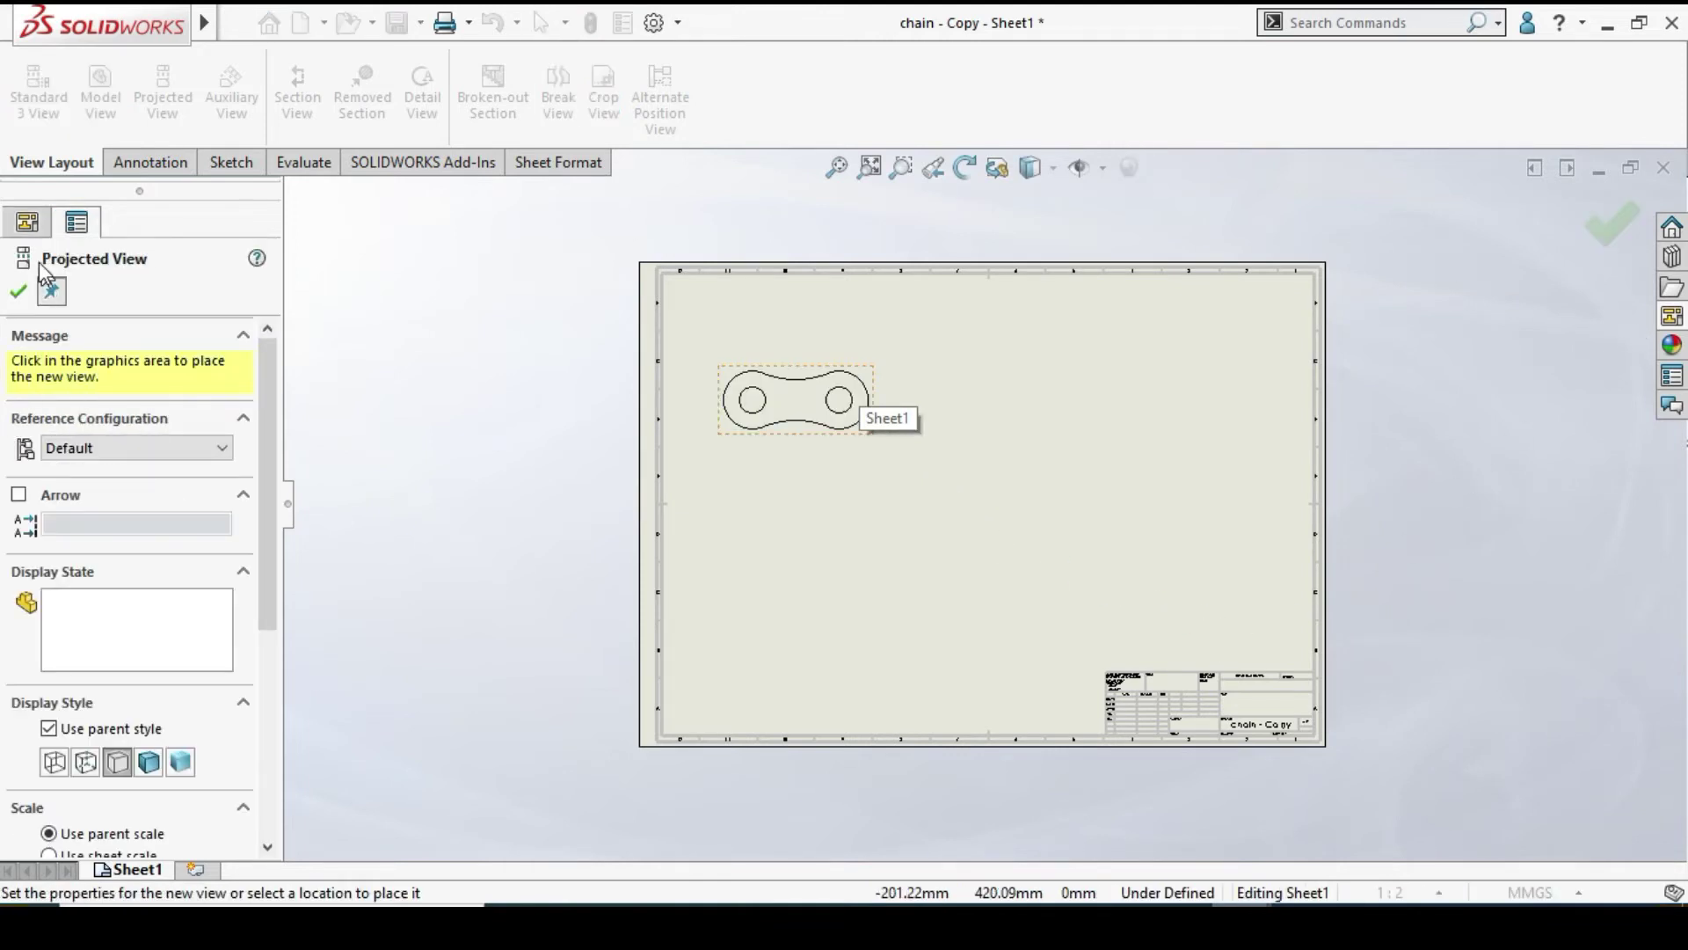
pyautogui.click(25, 299)
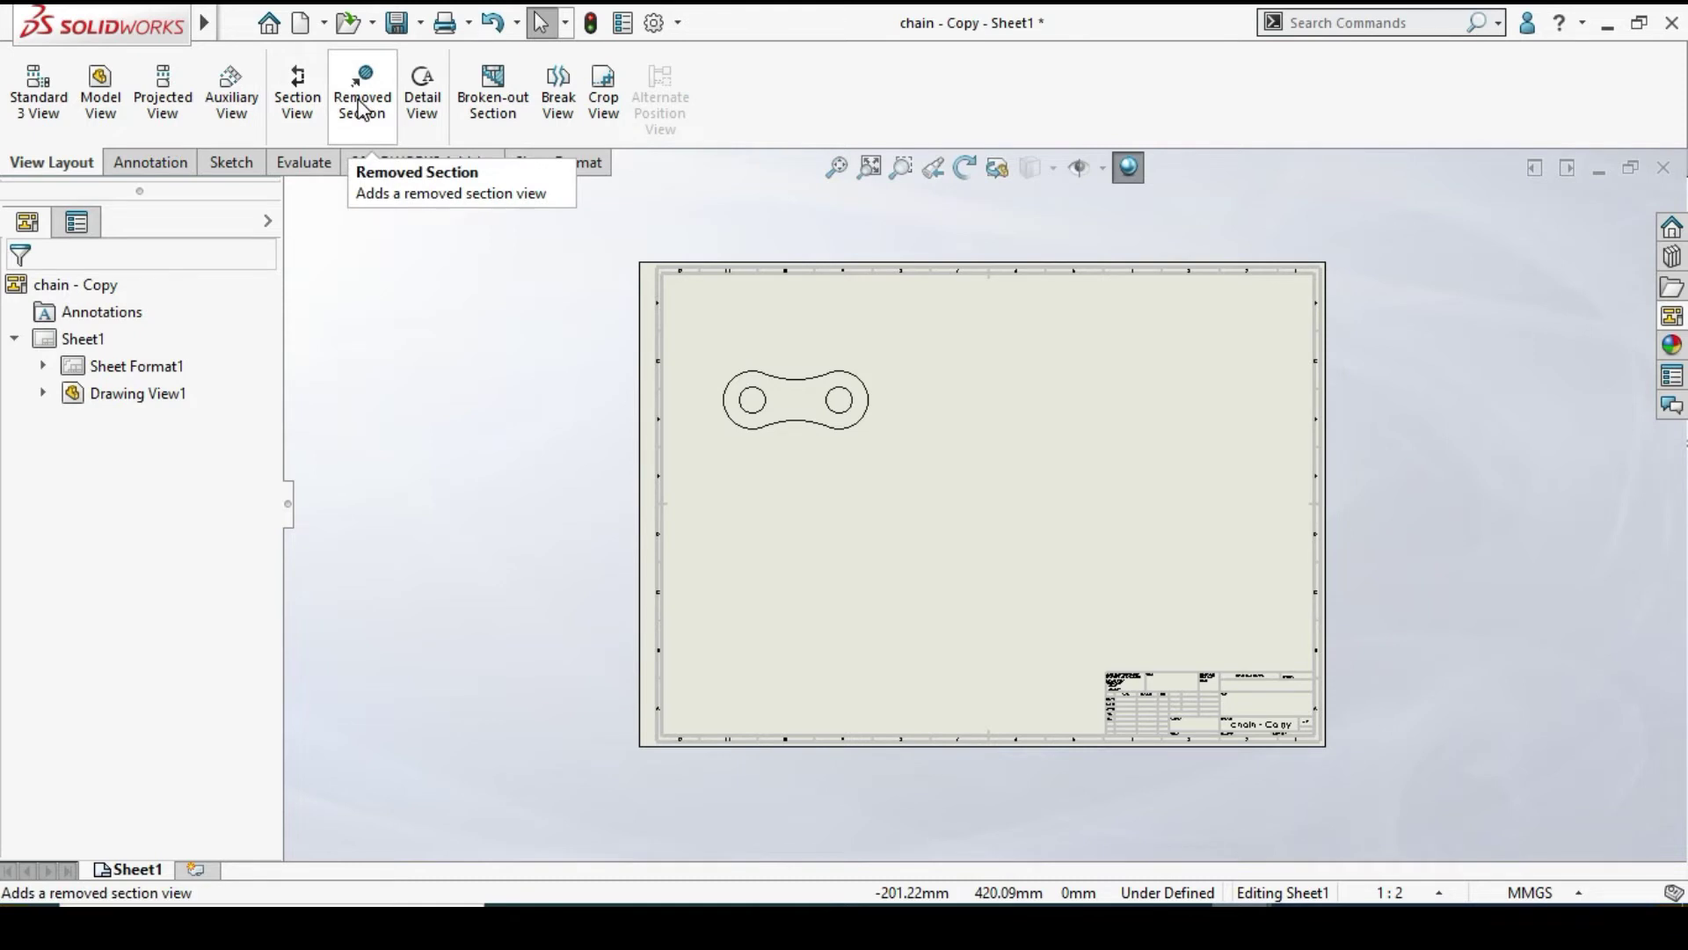
pyautogui.click(866, 415)
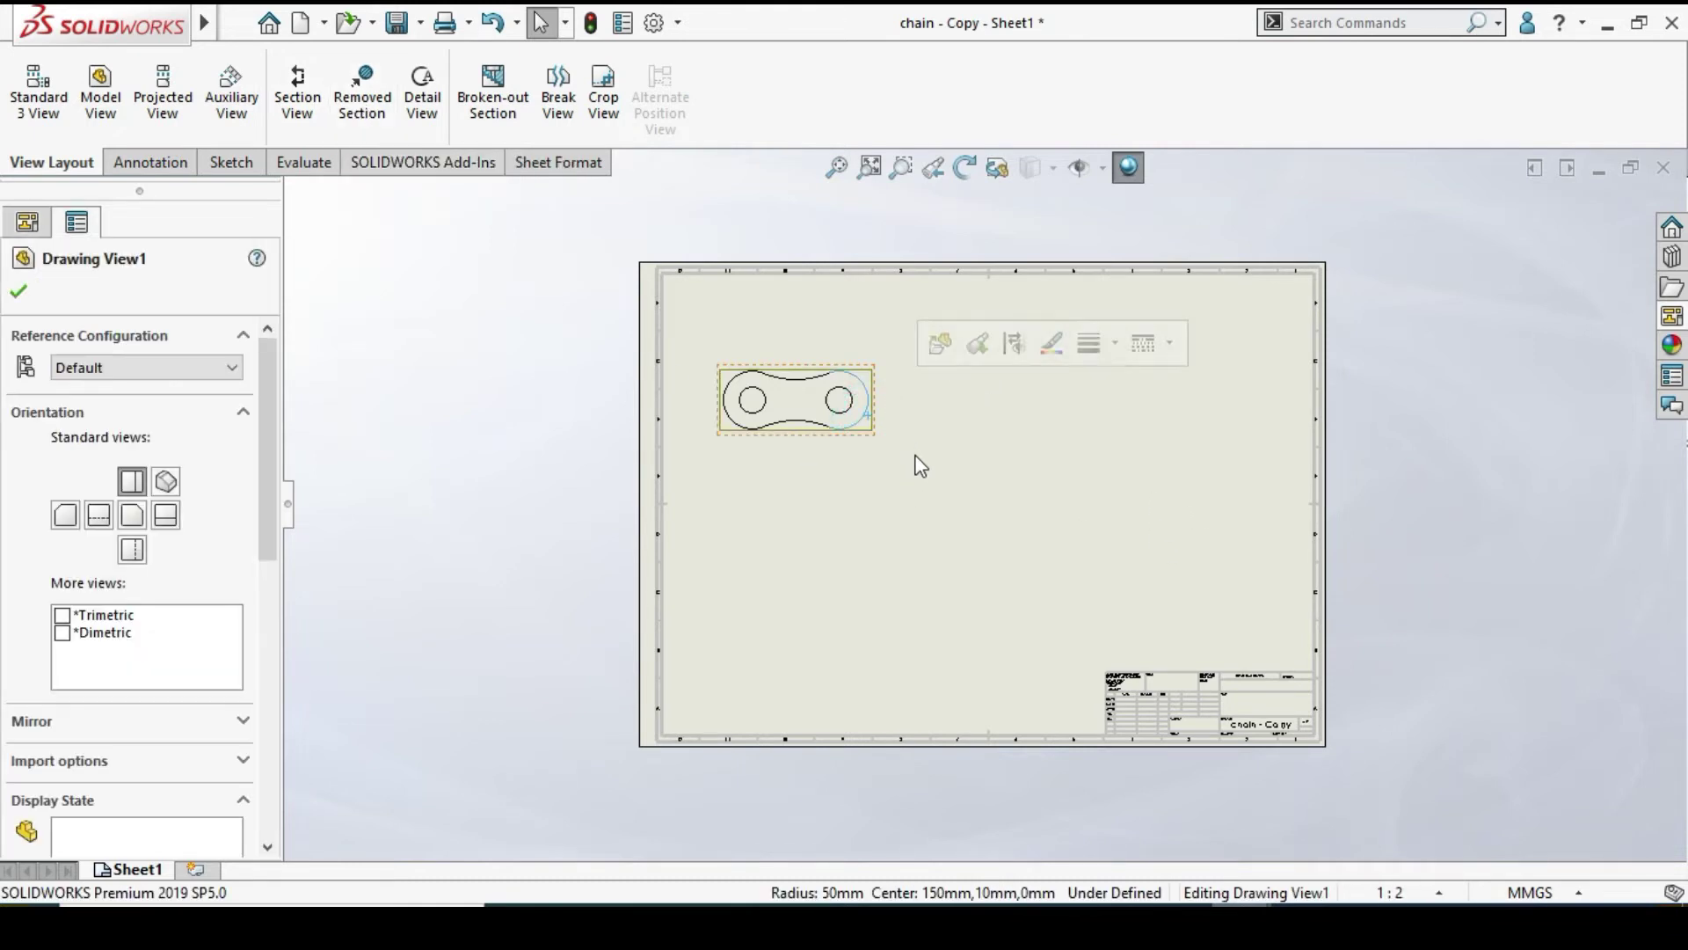
pyautogui.click(801, 458)
# Add projected views below and to the right of the top view
pyautogui.click(844, 422)
pyautogui.click(980, 381)
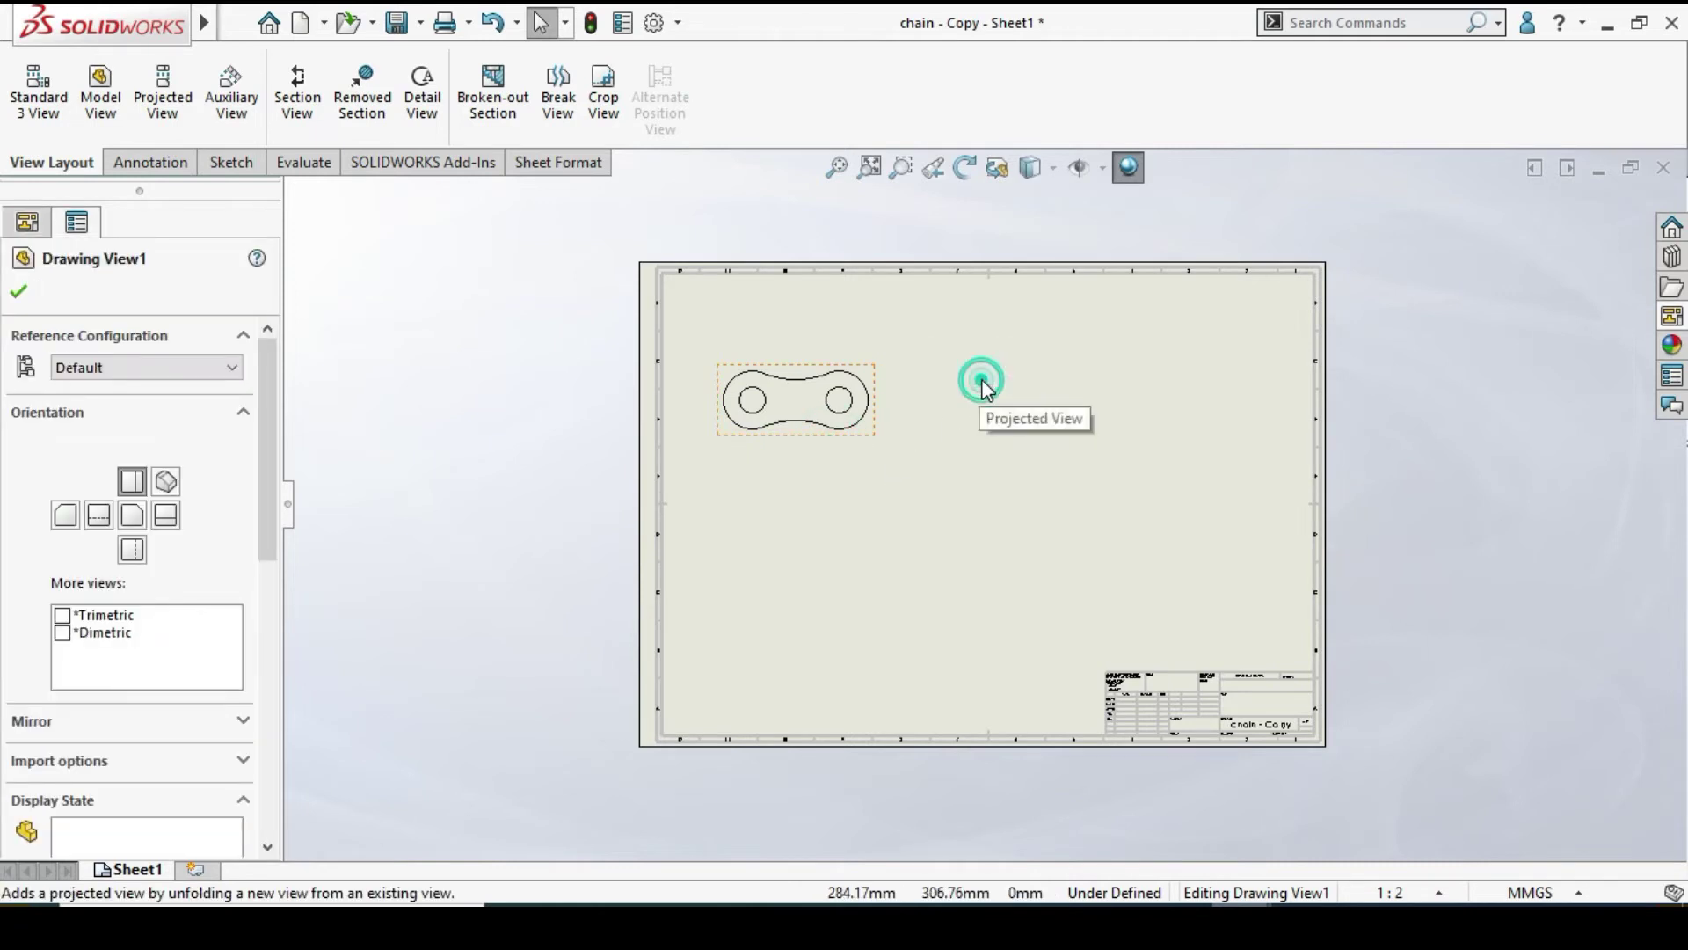
pyautogui.click(821, 567)
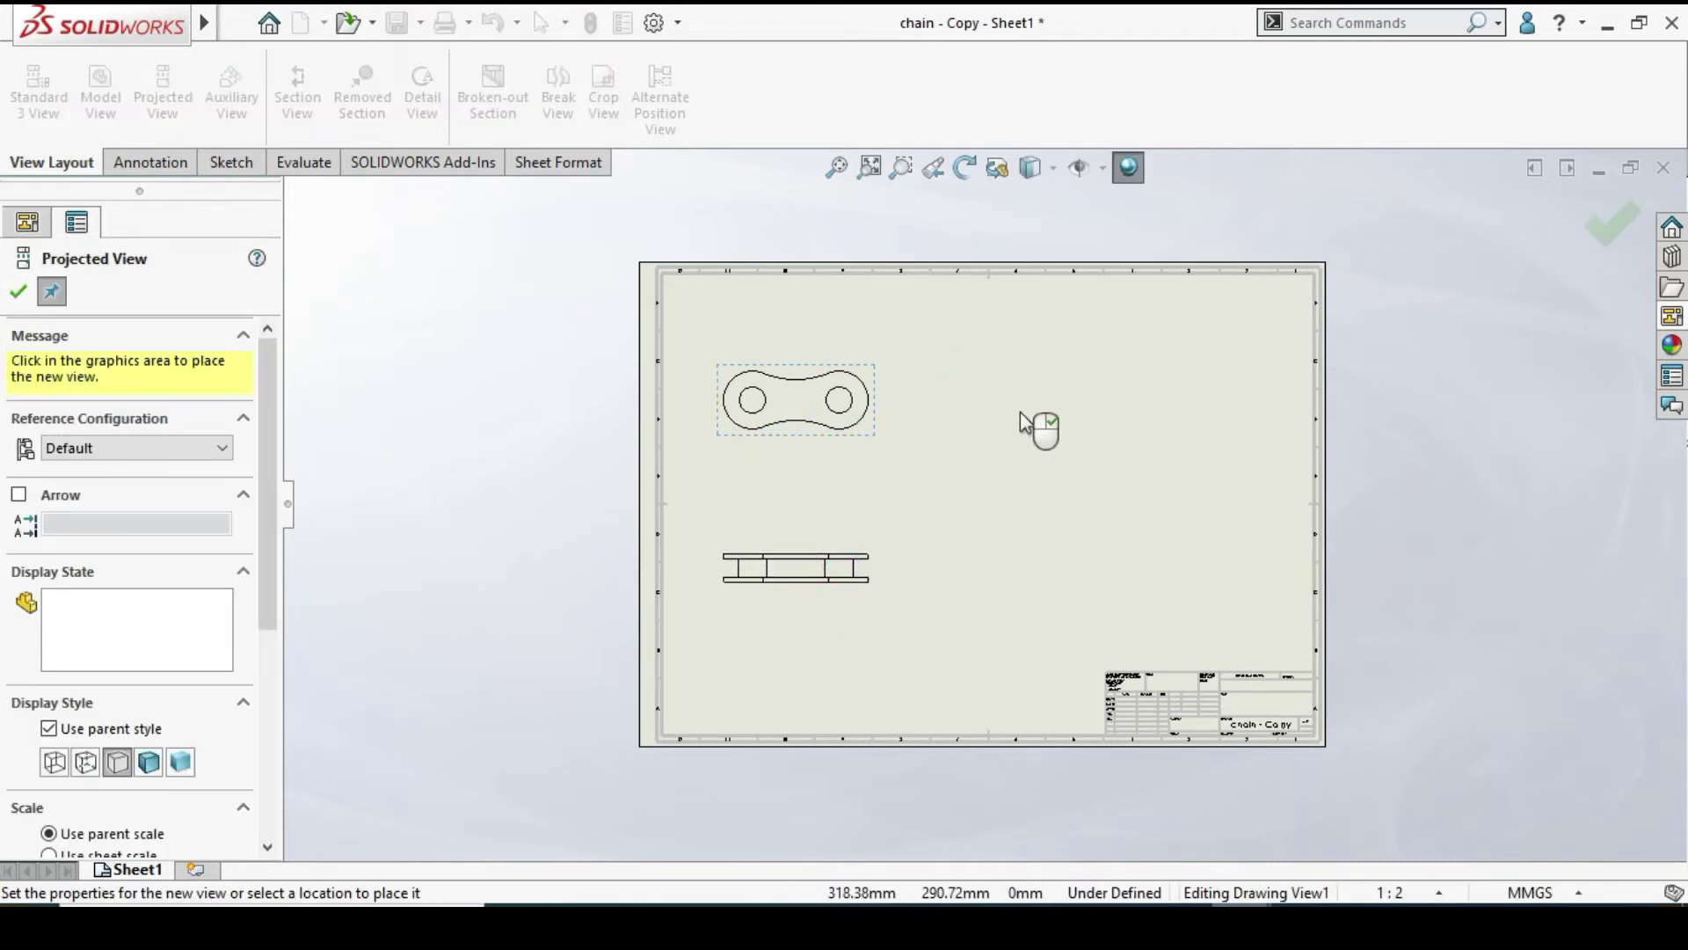
pyautogui.click(1119, 428)
pyautogui.scroll(-5, 870, 563)
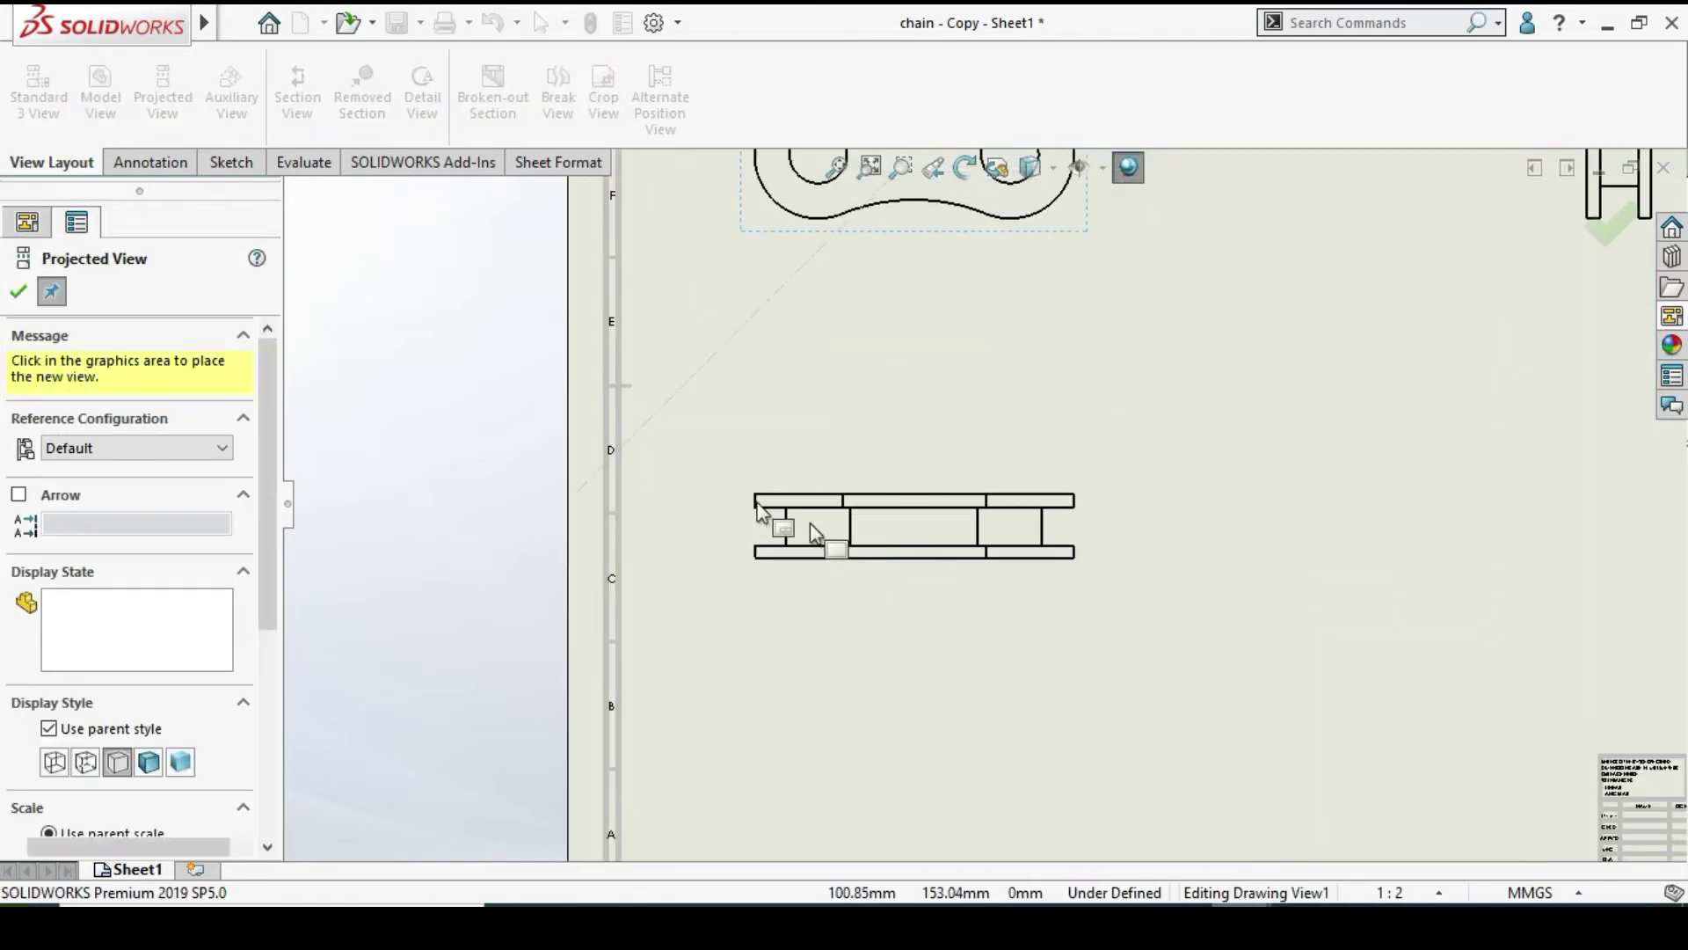
pyautogui.press('Escape')
pyautogui.scroll(5, 1020, 352)
pyautogui.scroll(-4, 1002, 332)
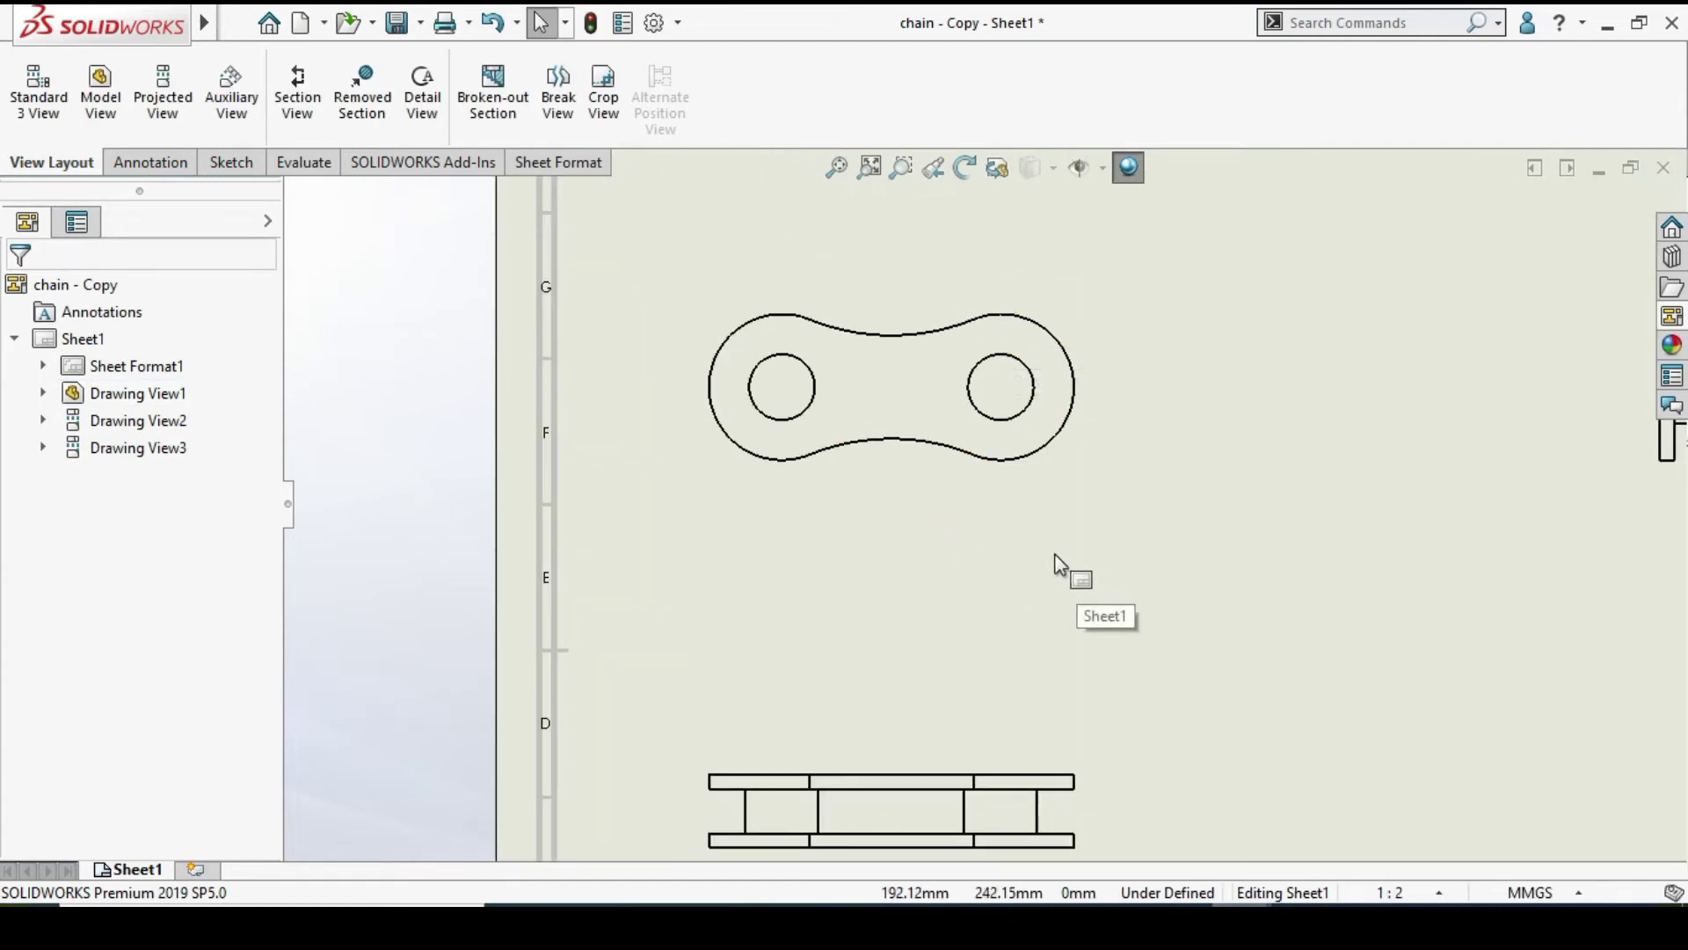
# Create a removed section between the link's upper and lower curved edges, placed above it
pyautogui.click(369, 117)
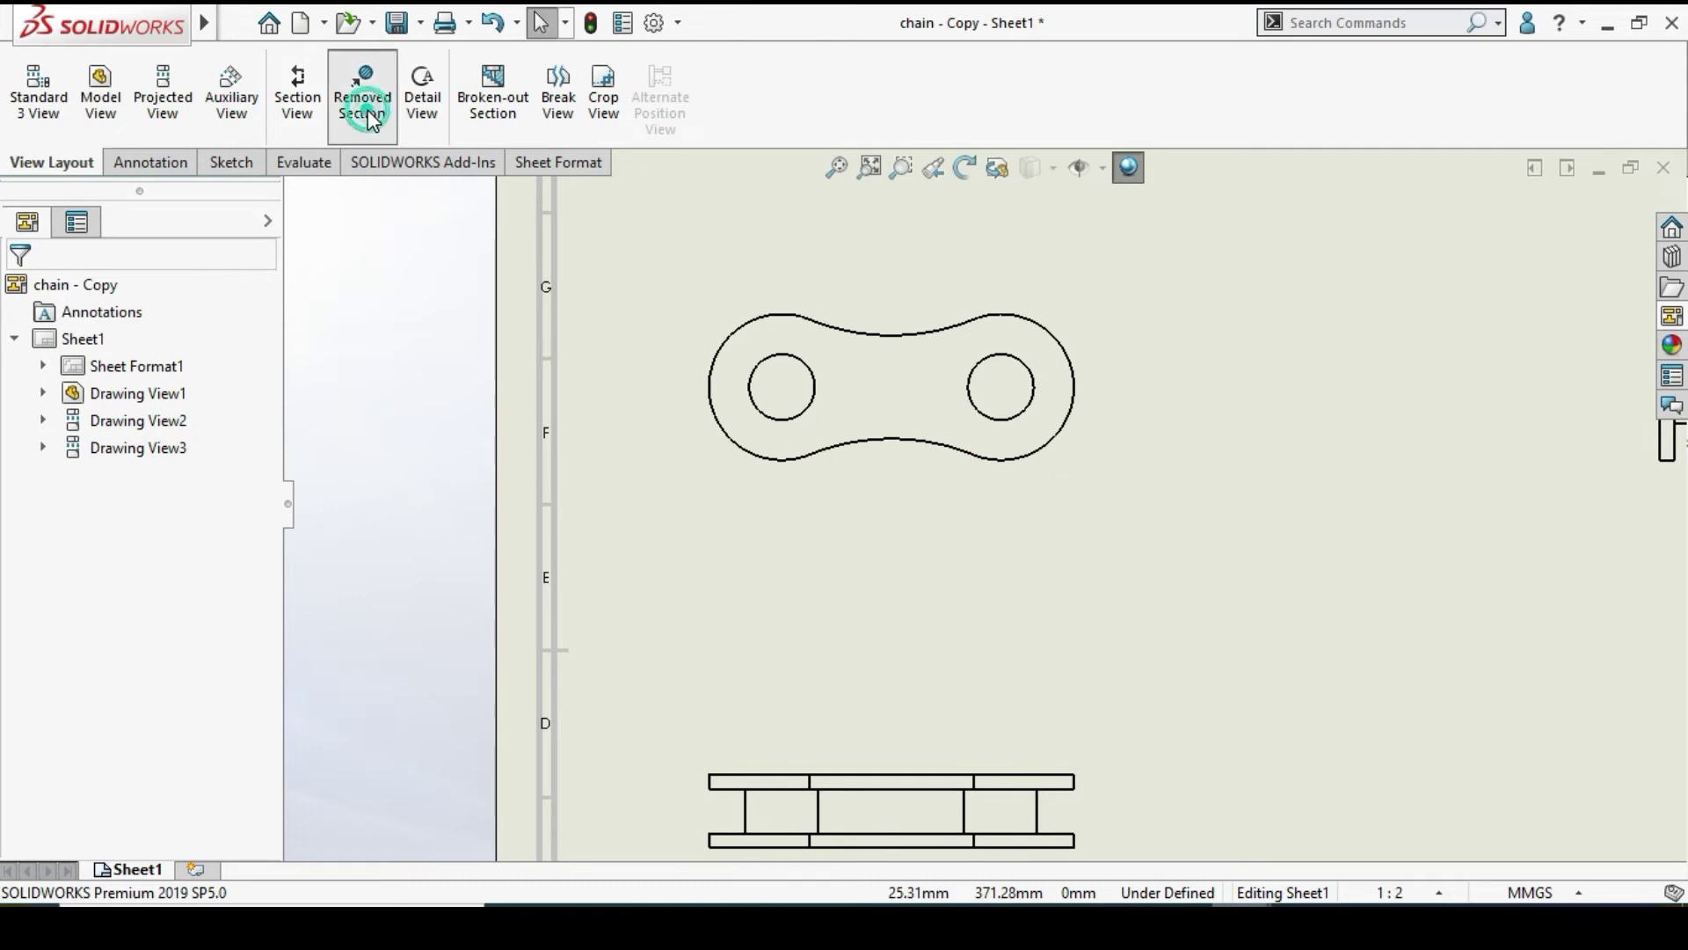
pyautogui.scroll(5, 1129, 211)
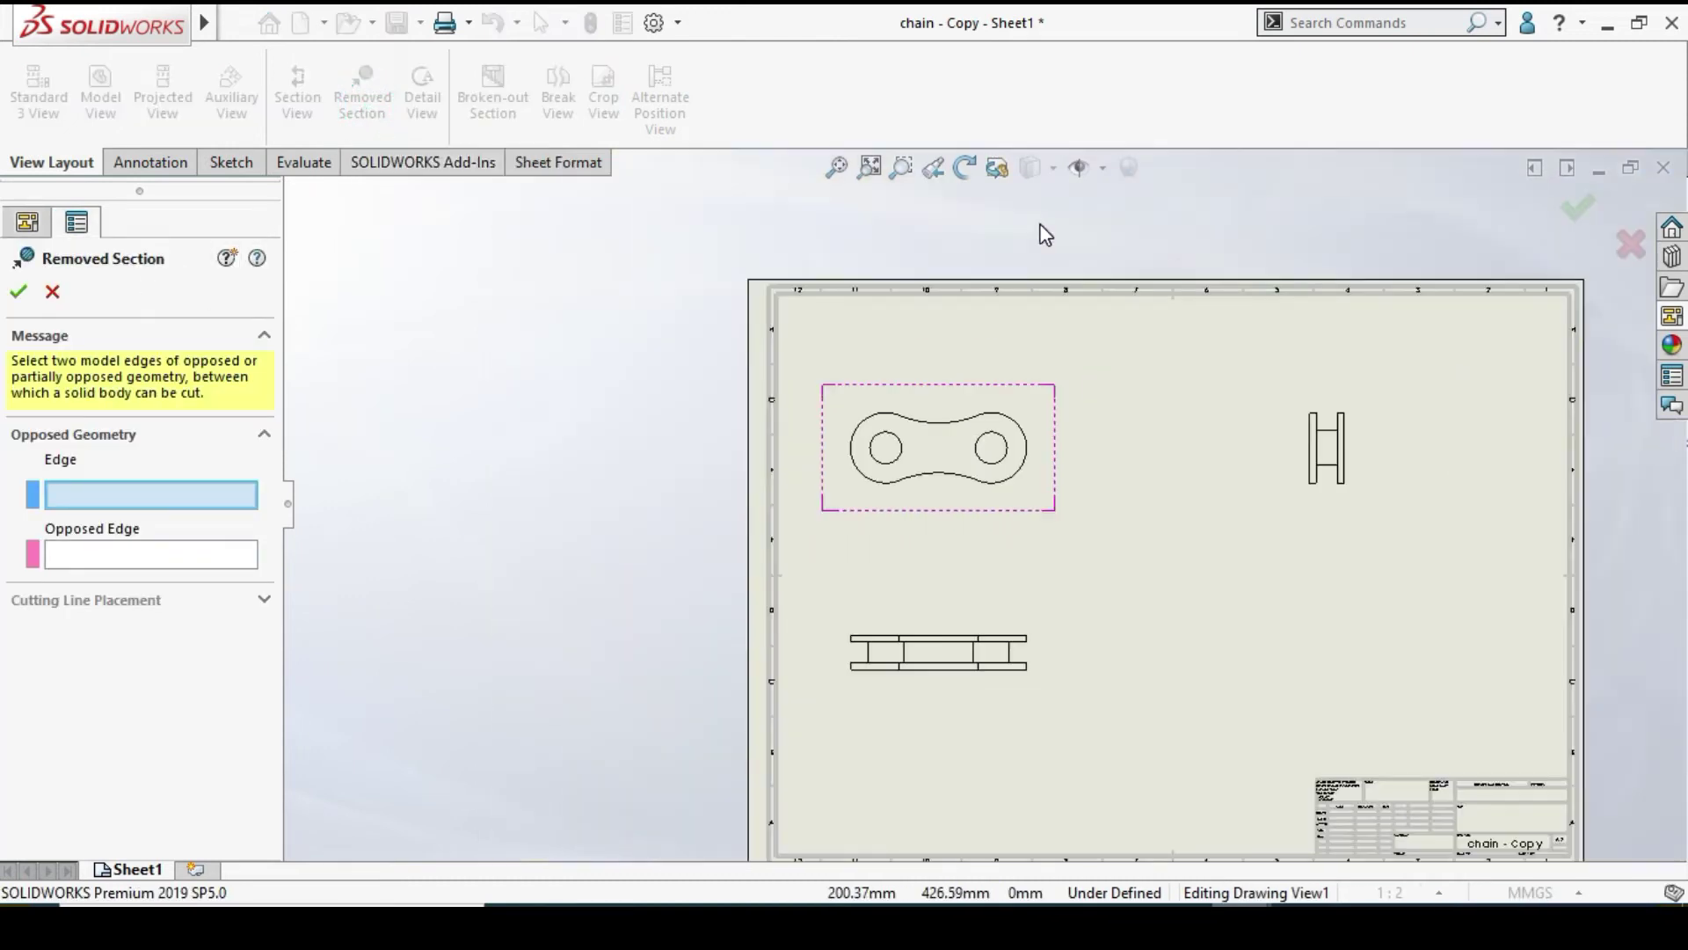
pyautogui.scroll(-3, 1152, 591)
pyautogui.scroll(4, 1002, 598)
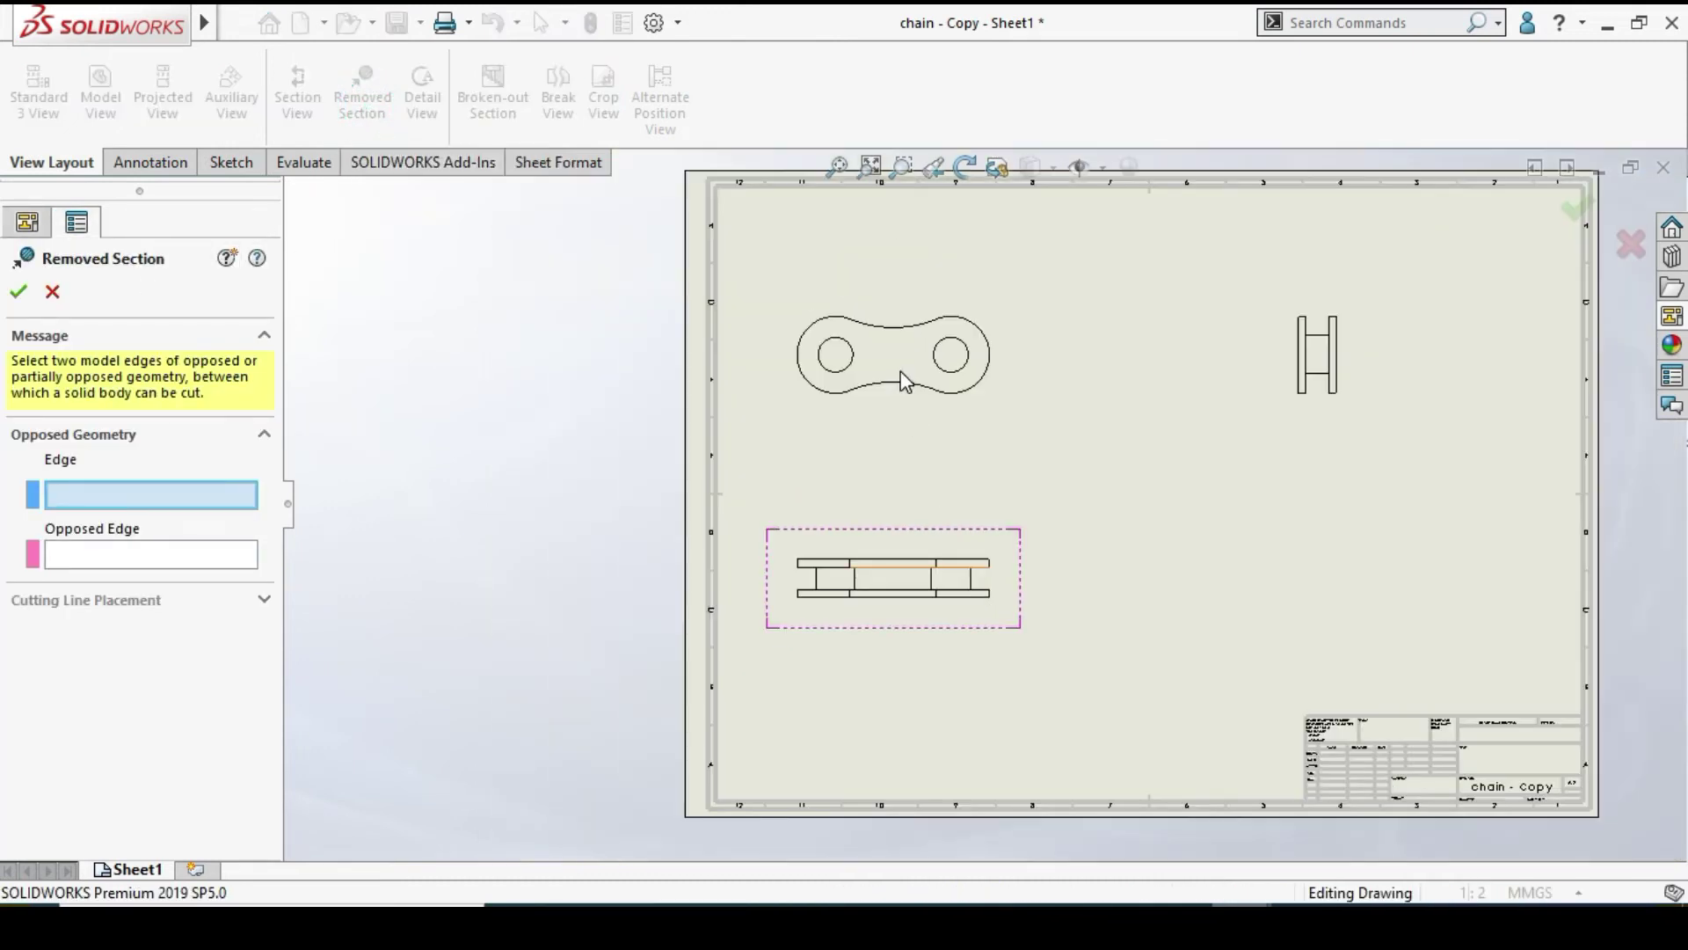
pyautogui.scroll(-5, 959, 387)
pyautogui.click(883, 331)
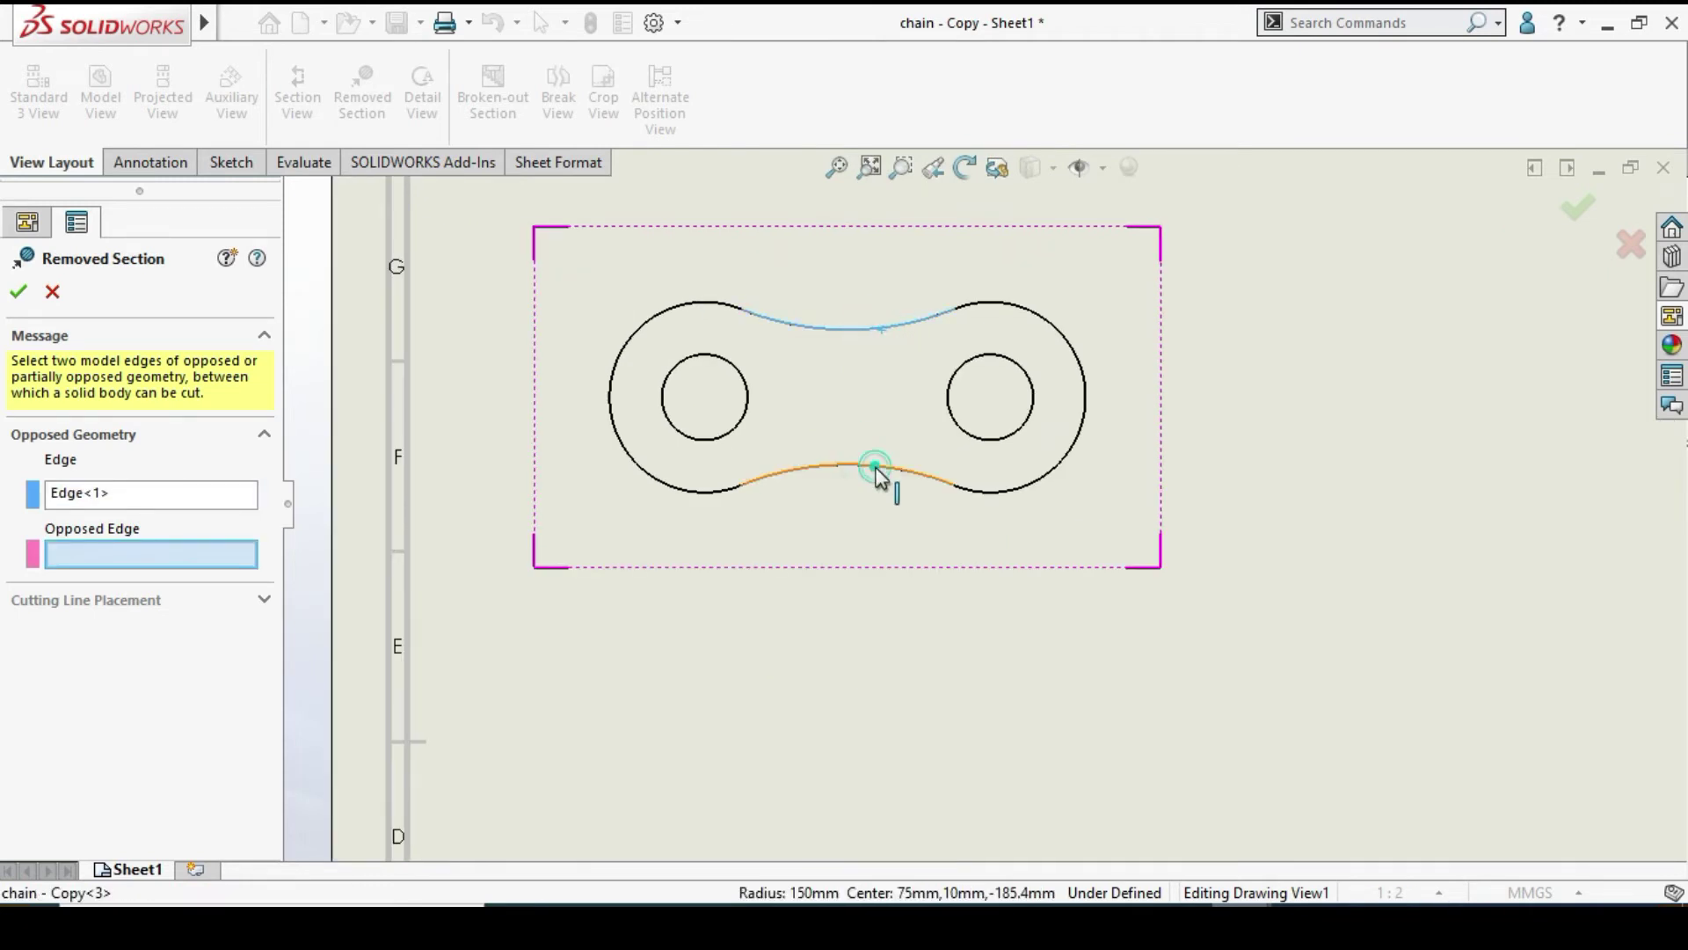
pyautogui.click(877, 469)
pyautogui.scroll(2, 983, 503)
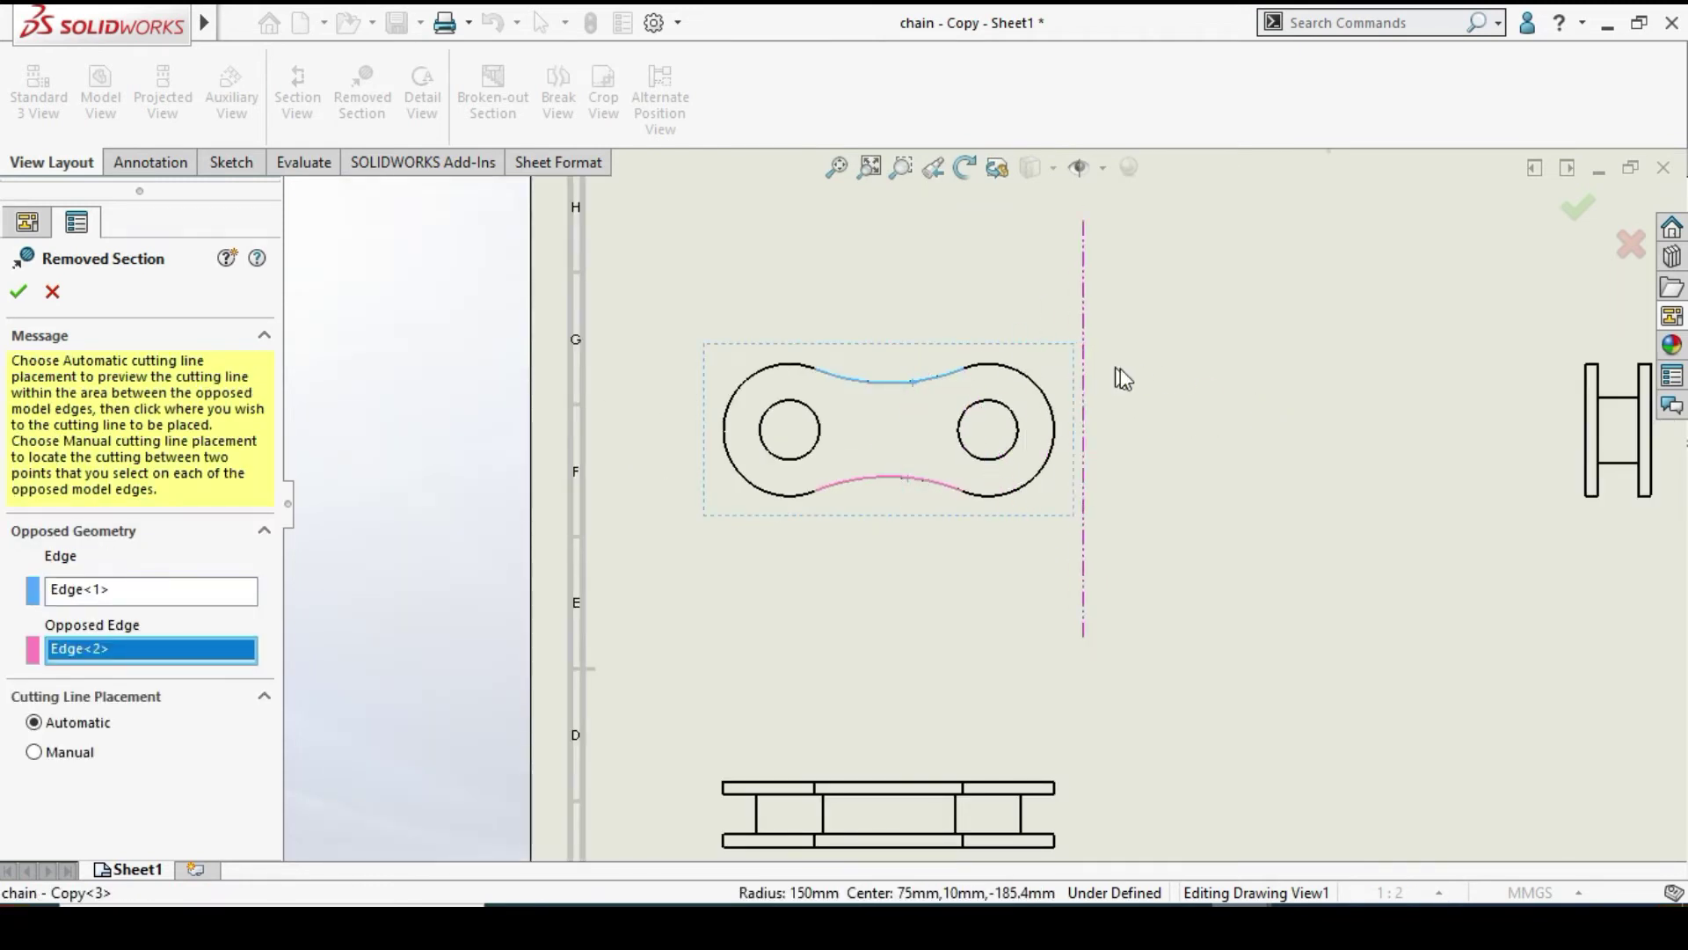
pyautogui.click(1119, 341)
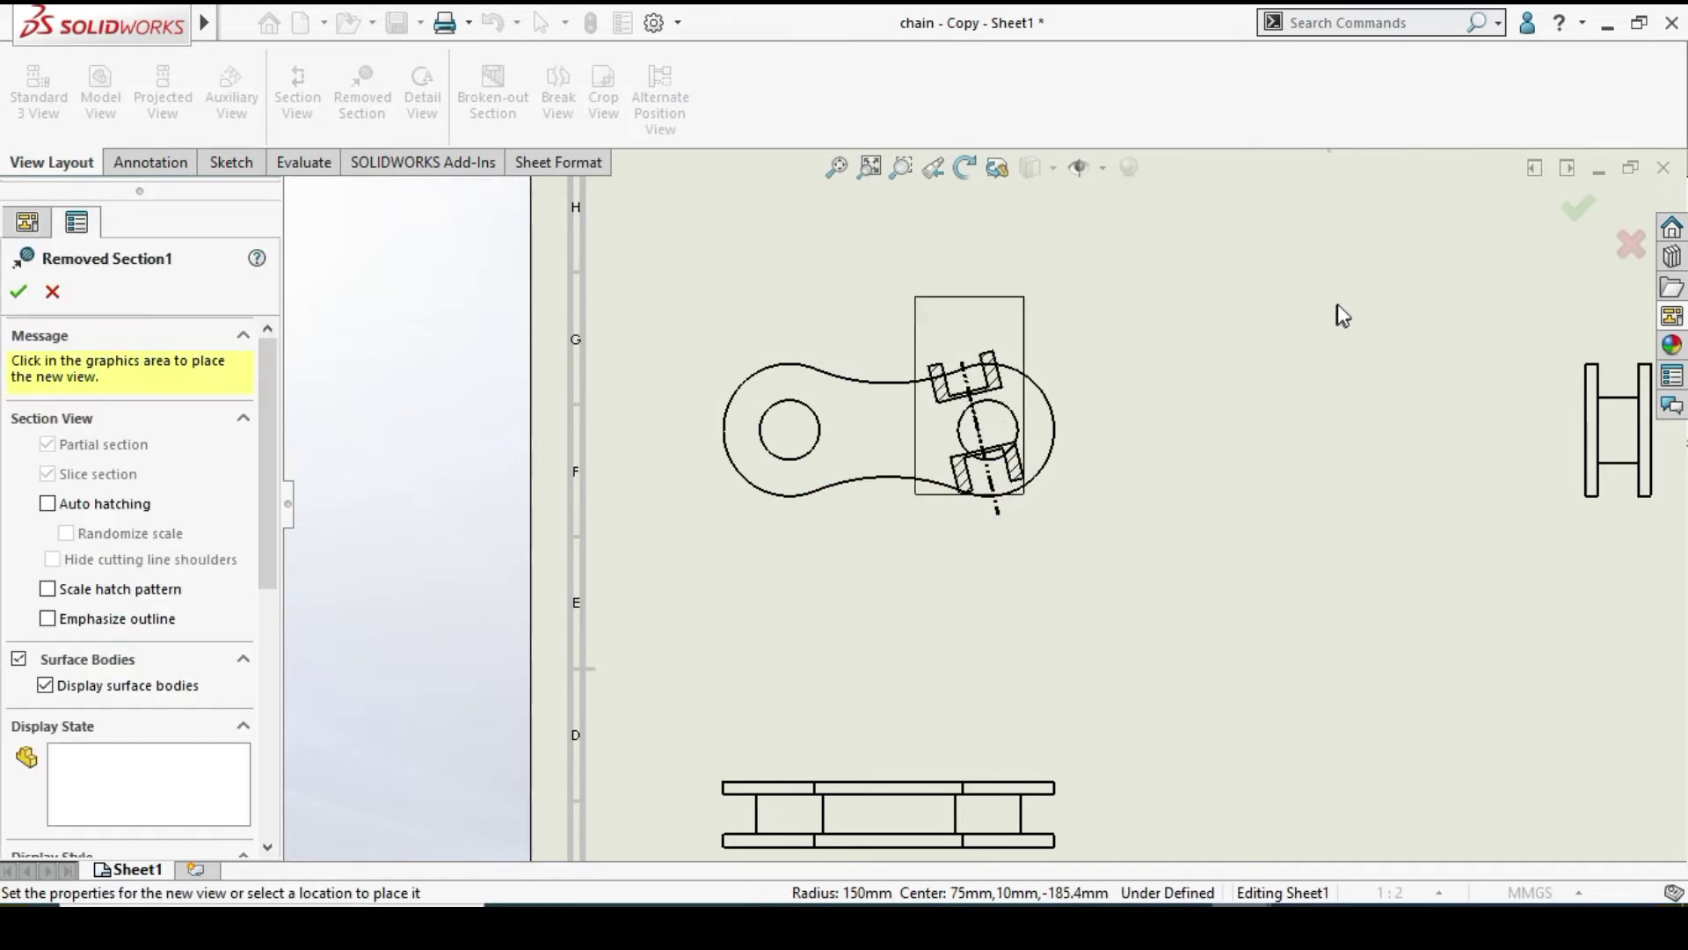
pyautogui.click(904, 269)
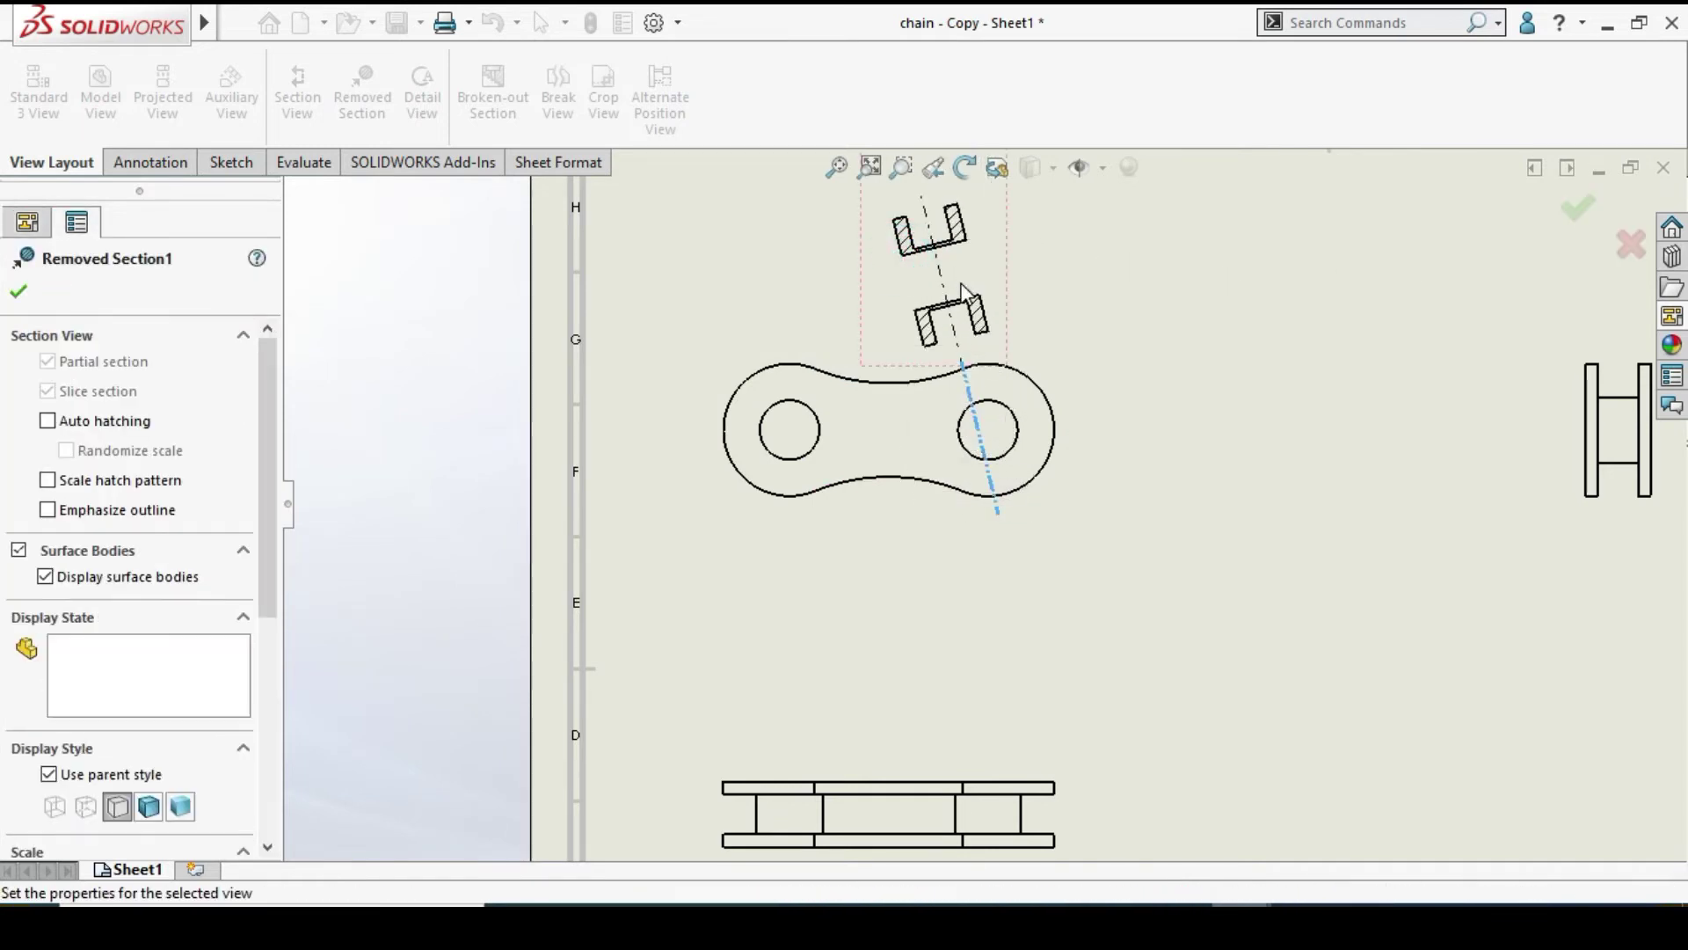
pyautogui.scroll(3, 950, 215)
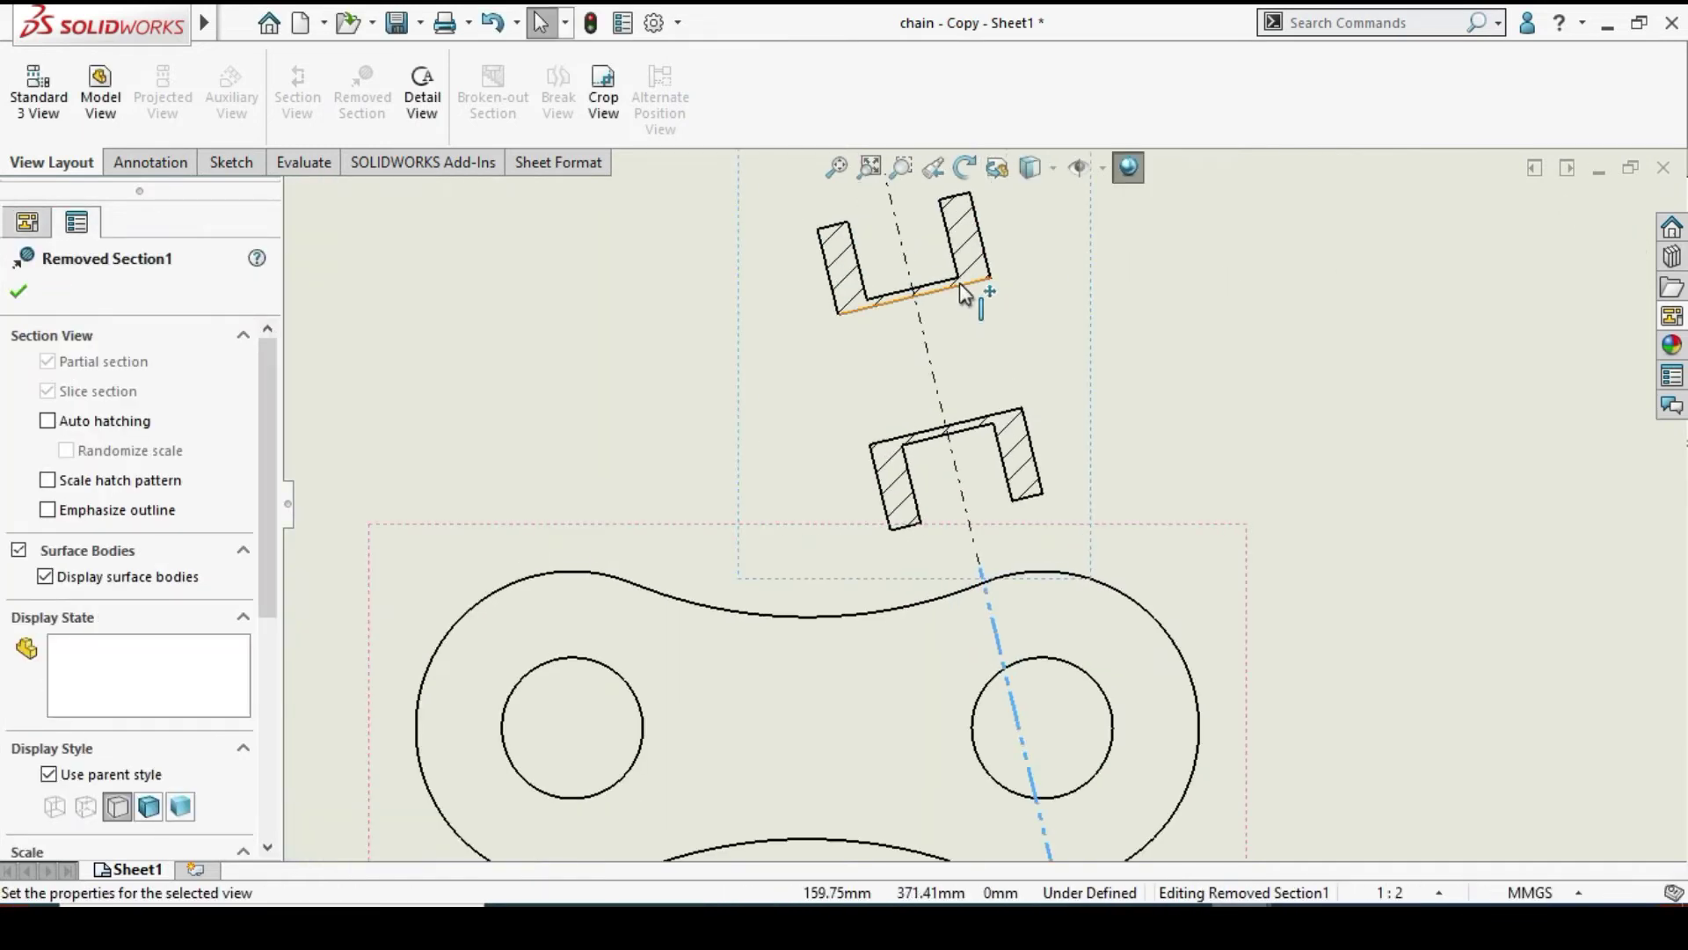
pyautogui.click(19, 293)
pyautogui.scroll(-3, 802, 338)
pyautogui.scroll(2, 1077, 435)
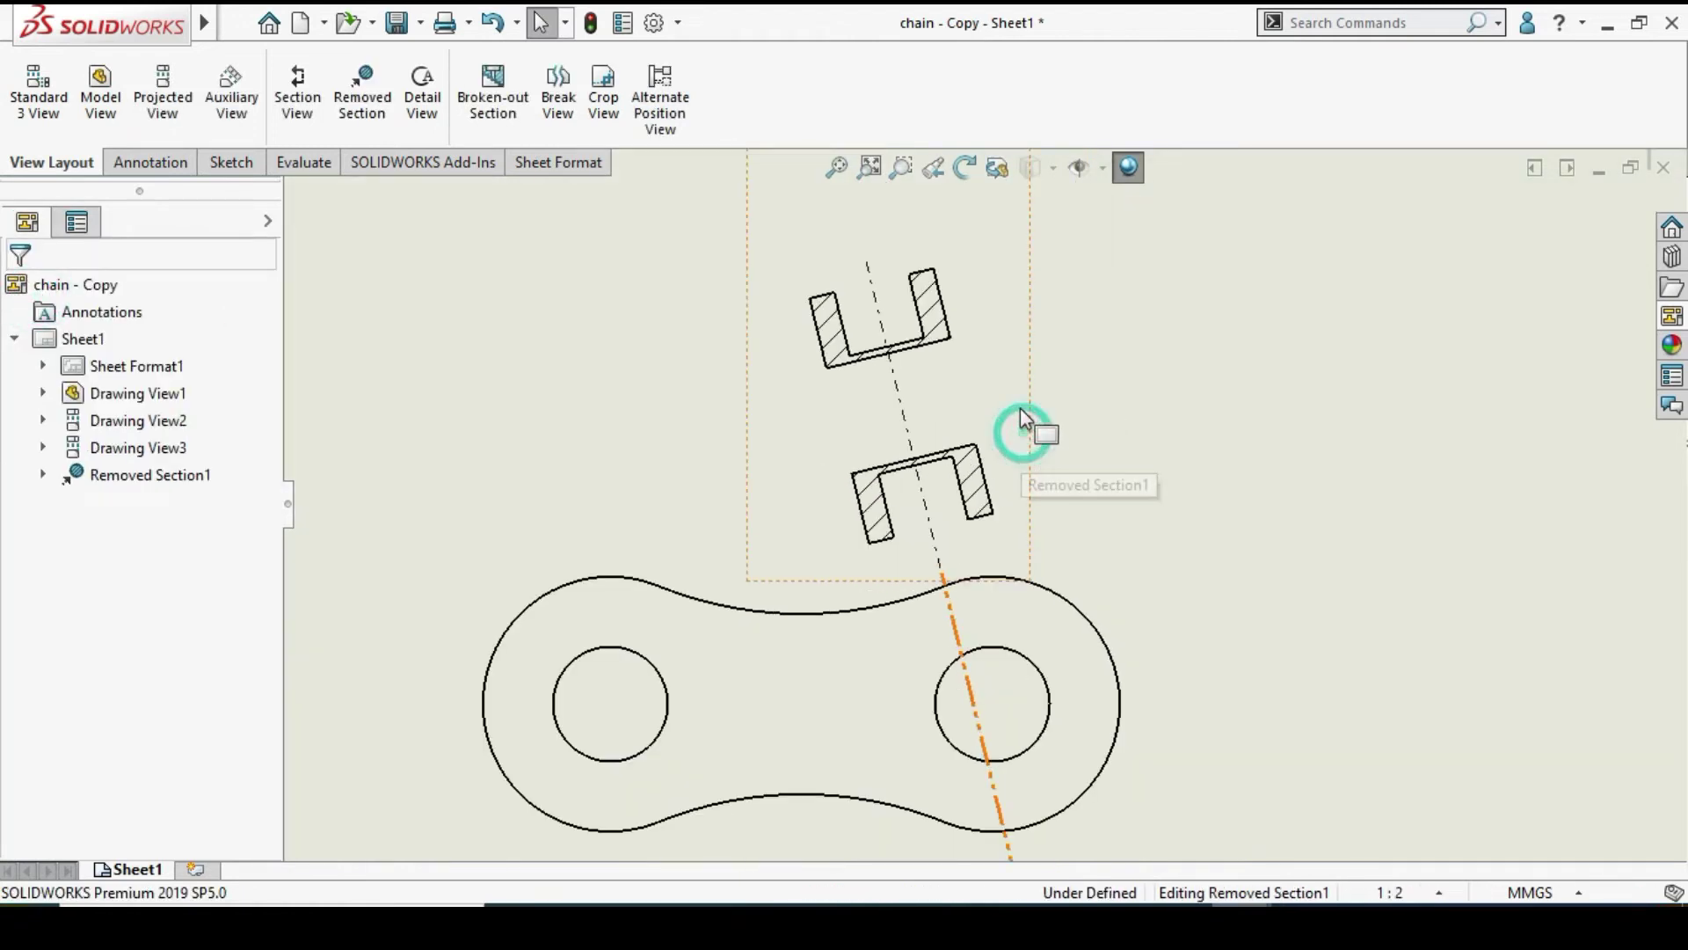
# Move the removed section view up along its alignment line
pyautogui.click(1019, 433)
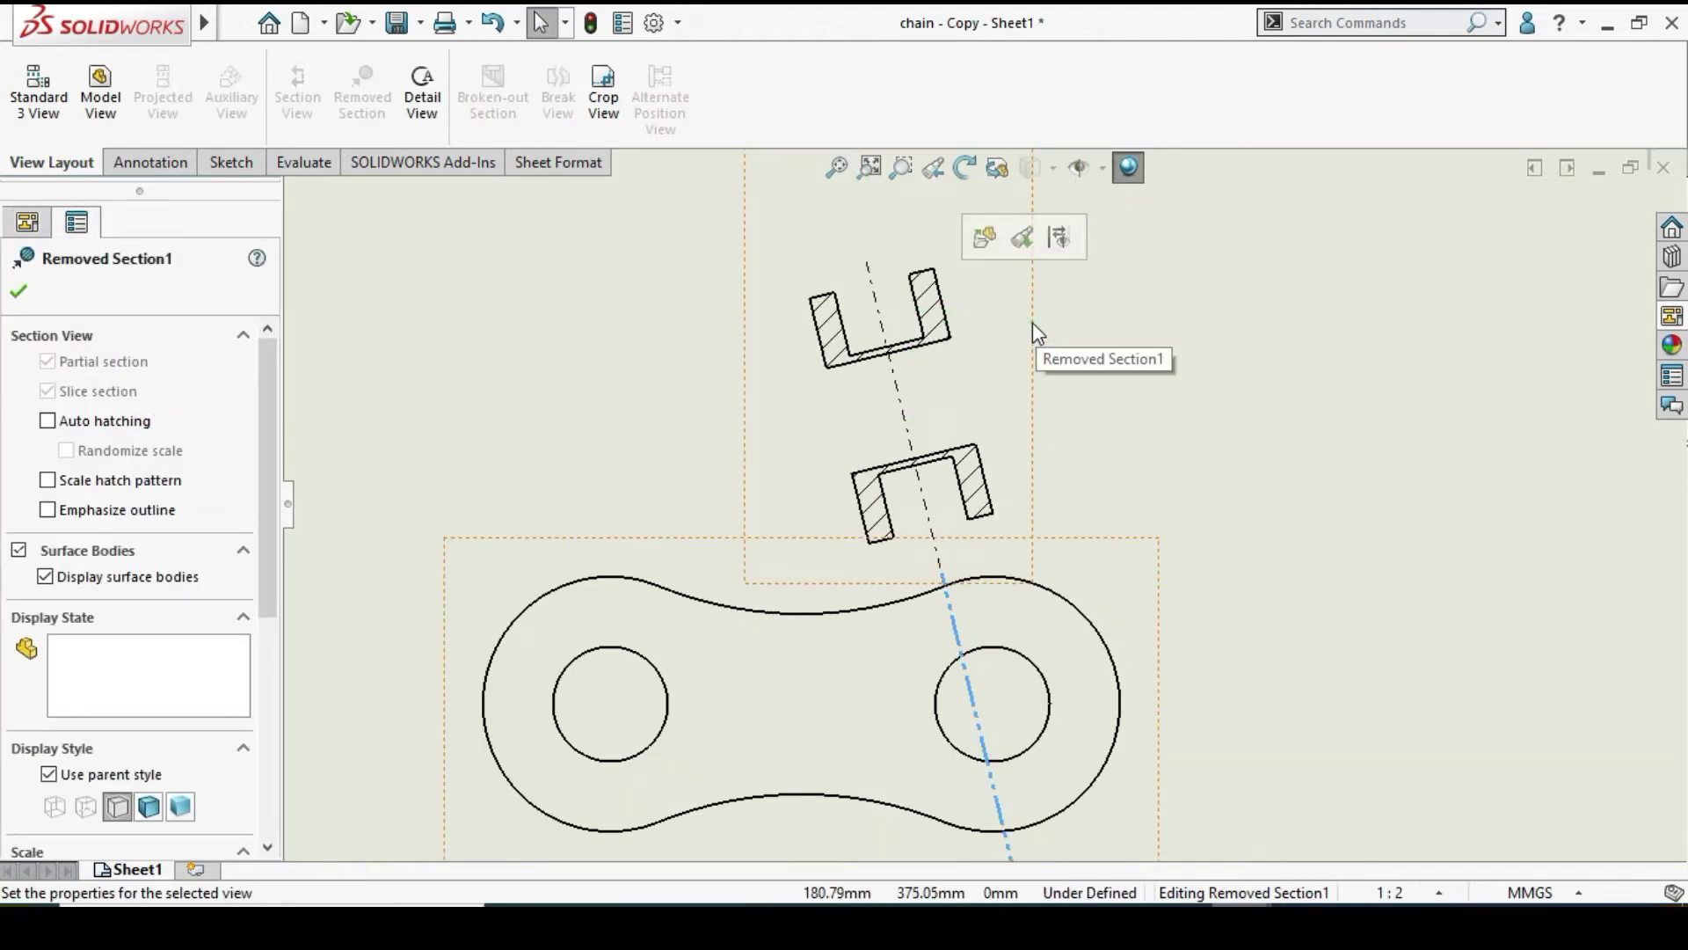
pyautogui.moveTo(1033, 322); pyautogui.dragTo(961, 316)
pyautogui.scroll(-5, 1016, 540)
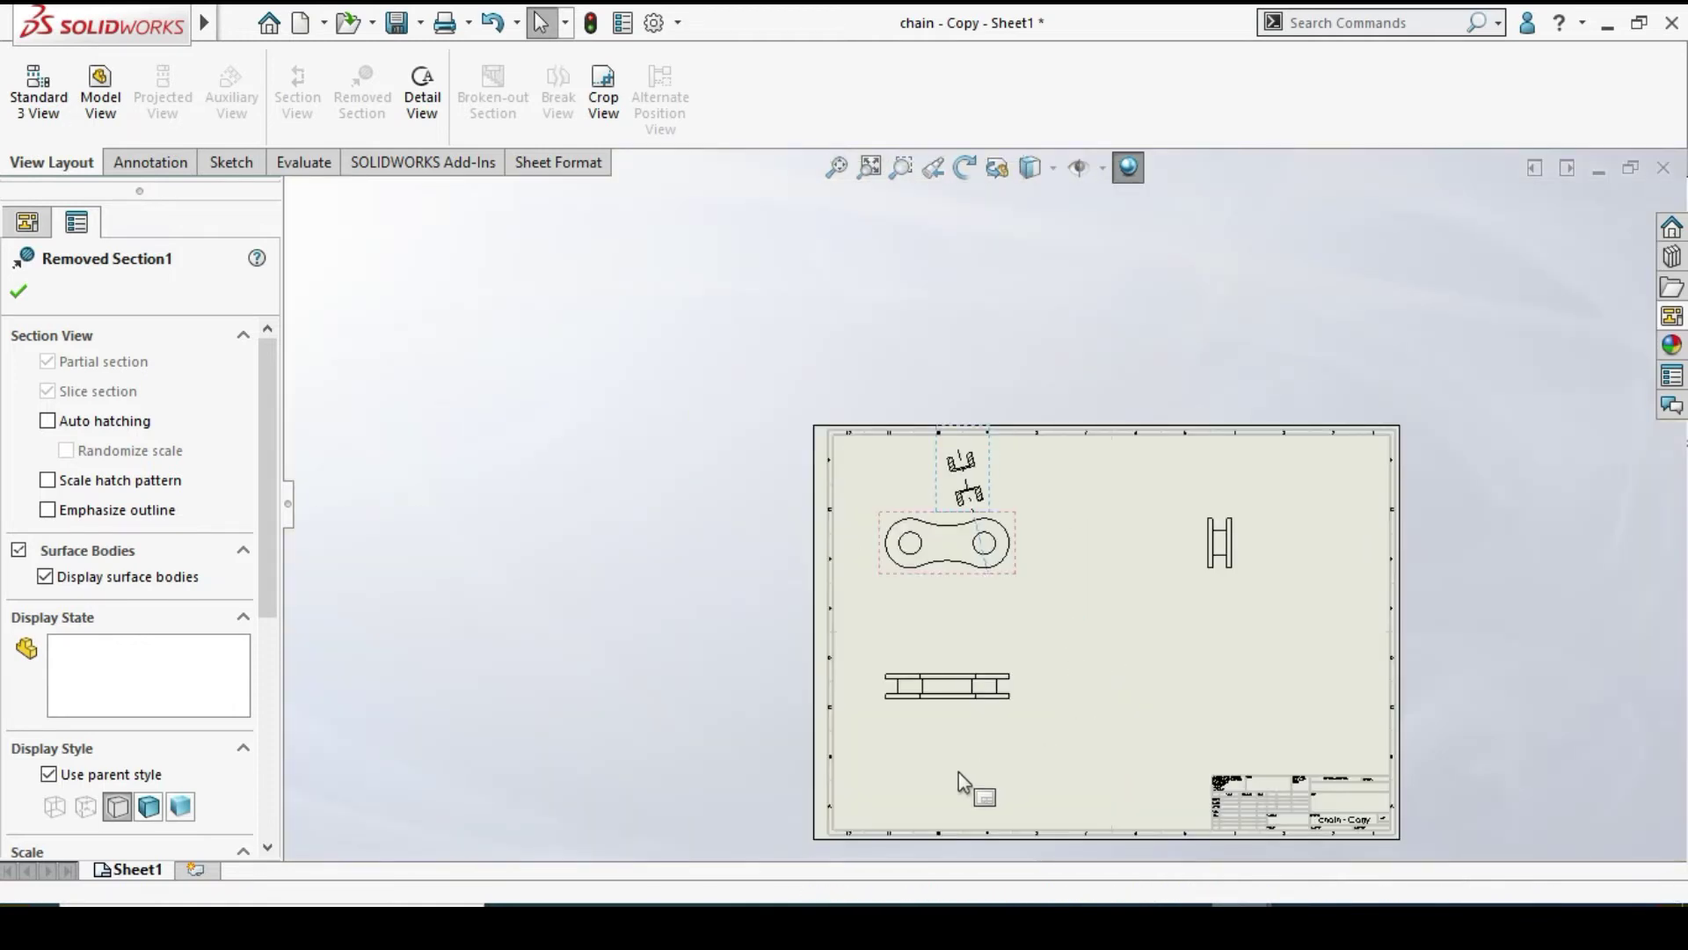
pyautogui.scroll(5, 958, 774)
pyautogui.click(18, 288)
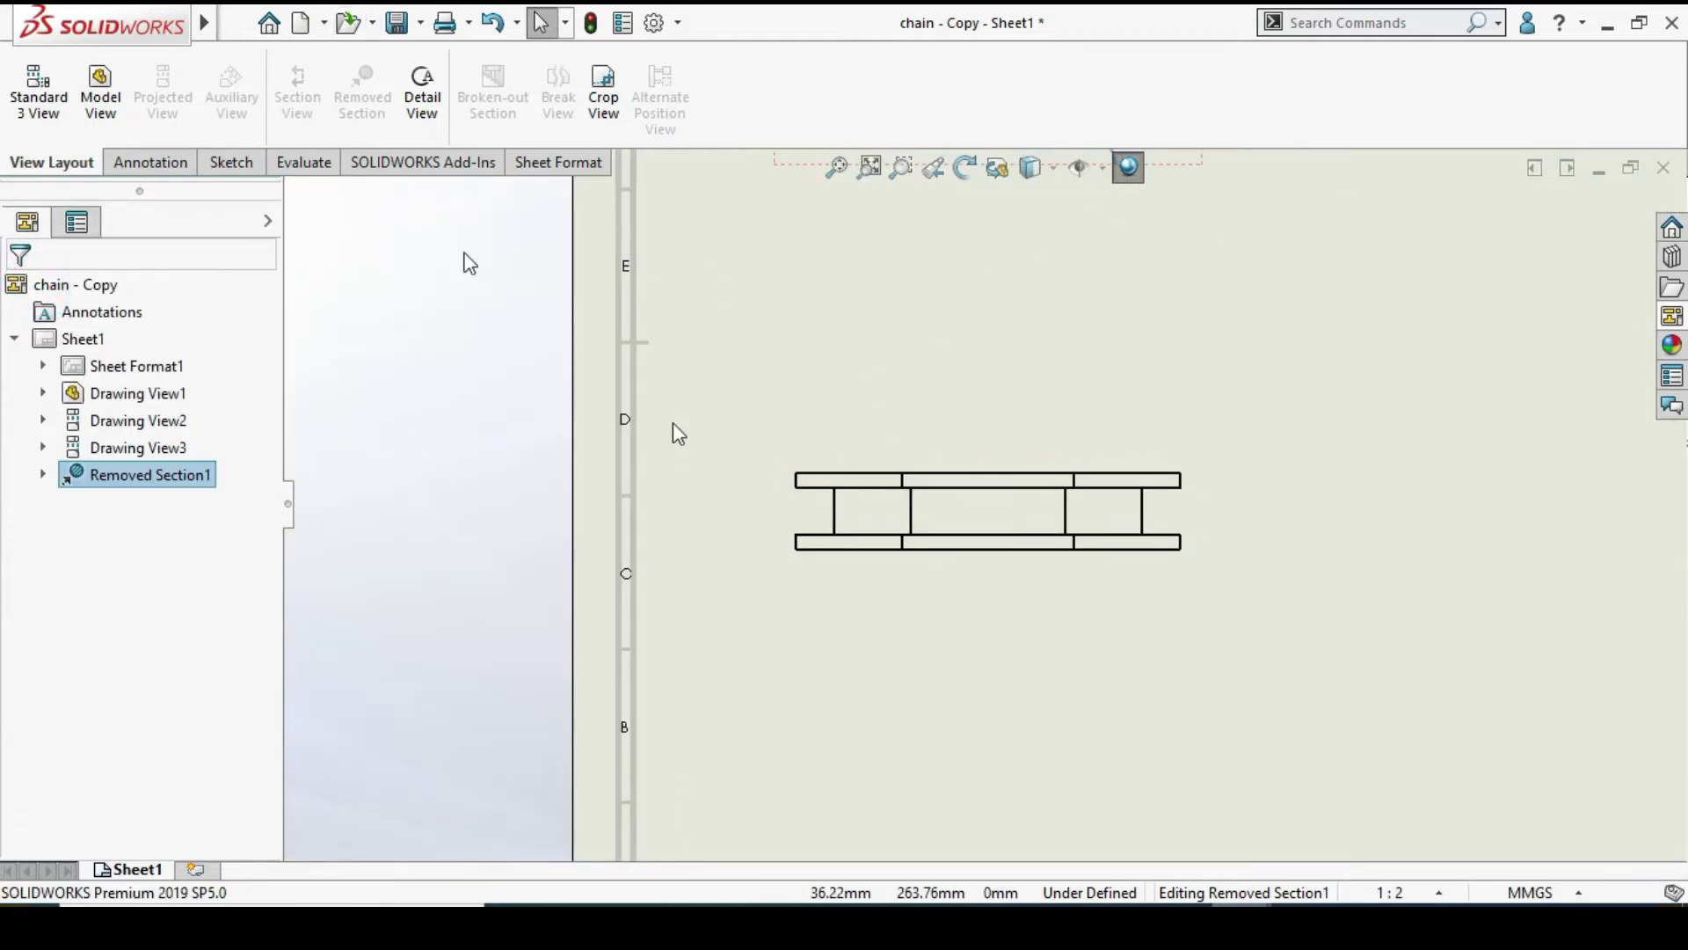
# Create a second removed section on the projected view below the link, placed above it
pyautogui.scroll(-3, 1062, 459)
pyautogui.click(1106, 485)
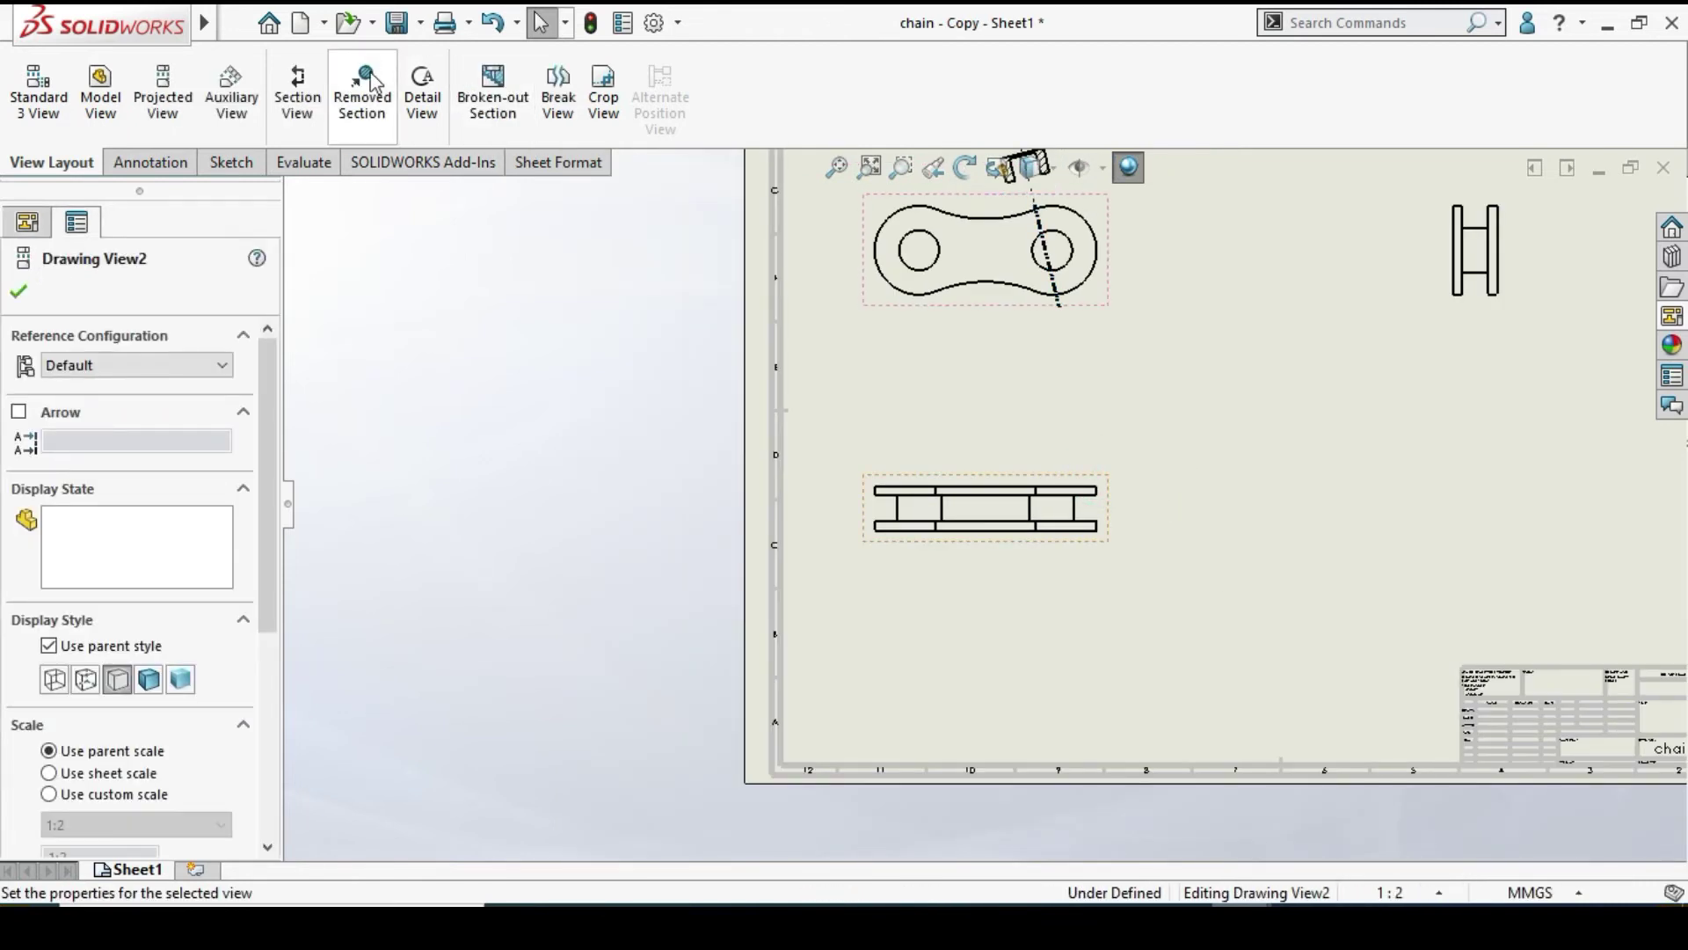
pyautogui.click(374, 84)
pyautogui.scroll(4, 1128, 541)
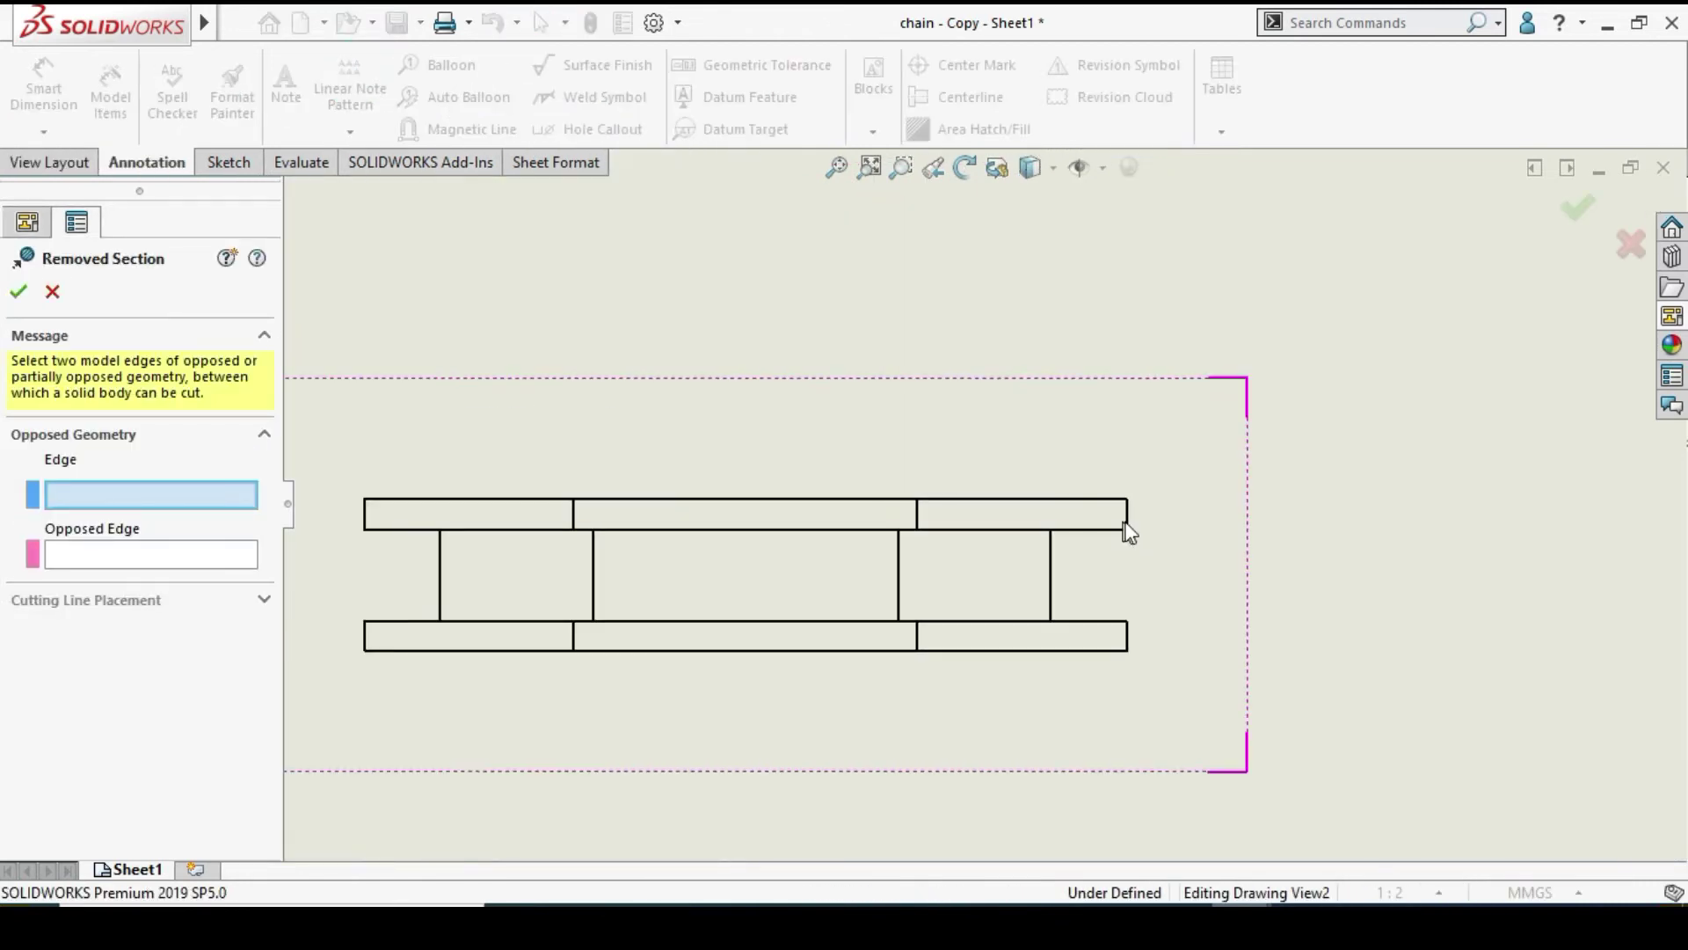
pyautogui.click(1106, 499)
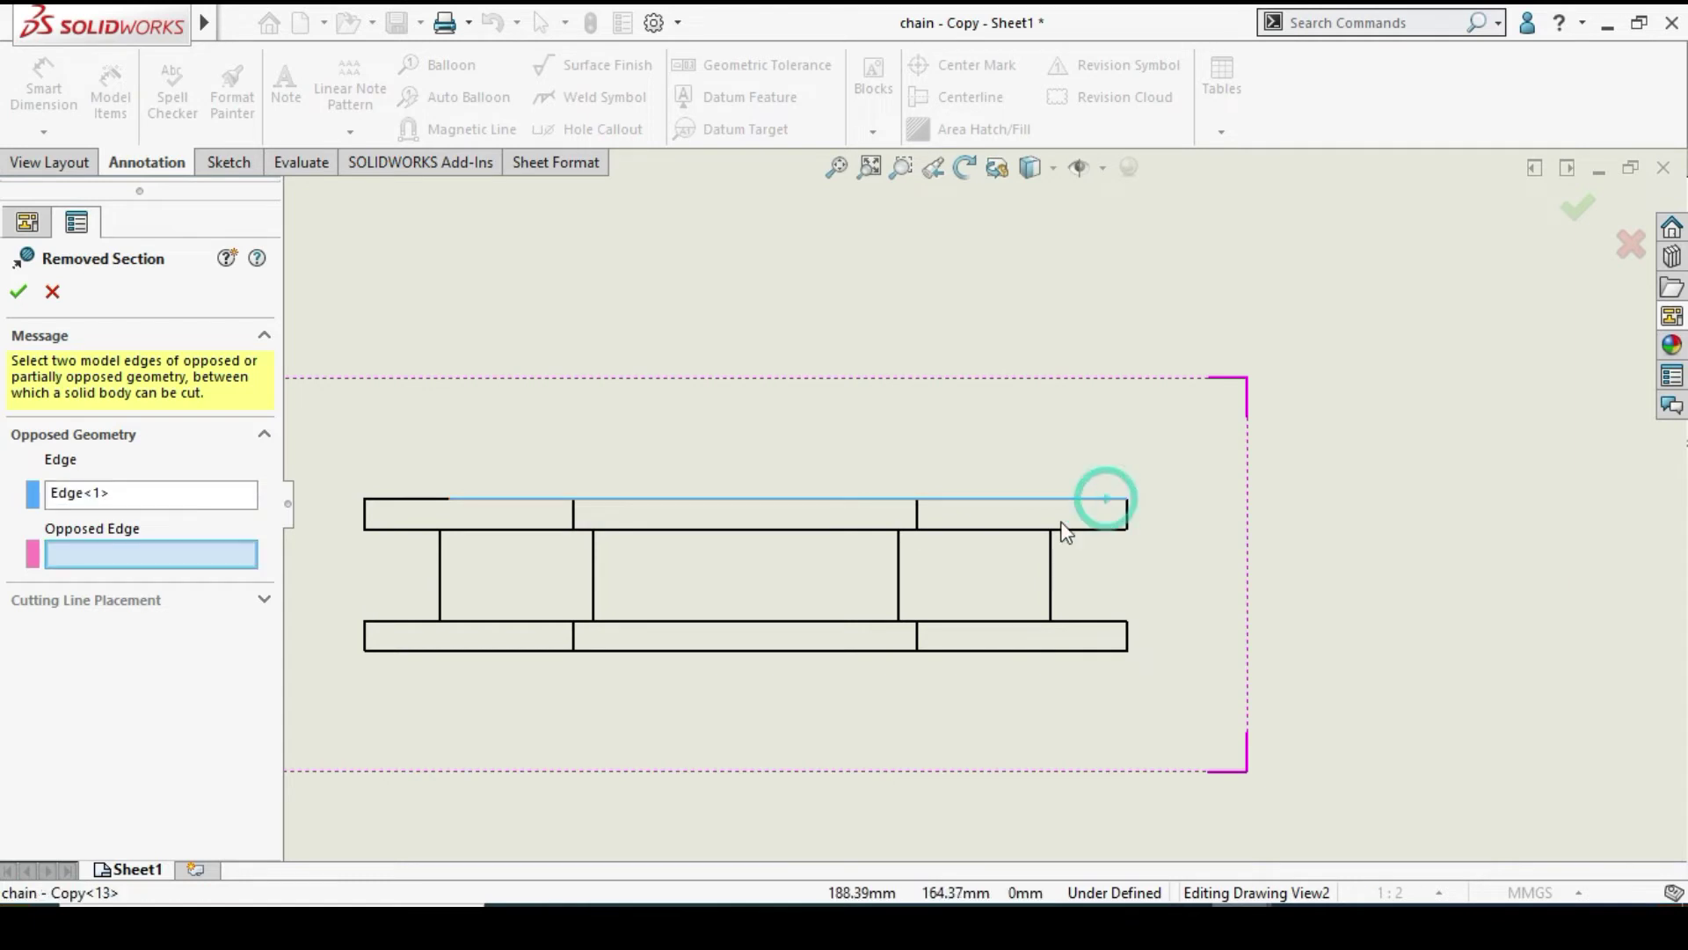
pyautogui.click(1031, 530)
pyautogui.scroll(-2, 1038, 526)
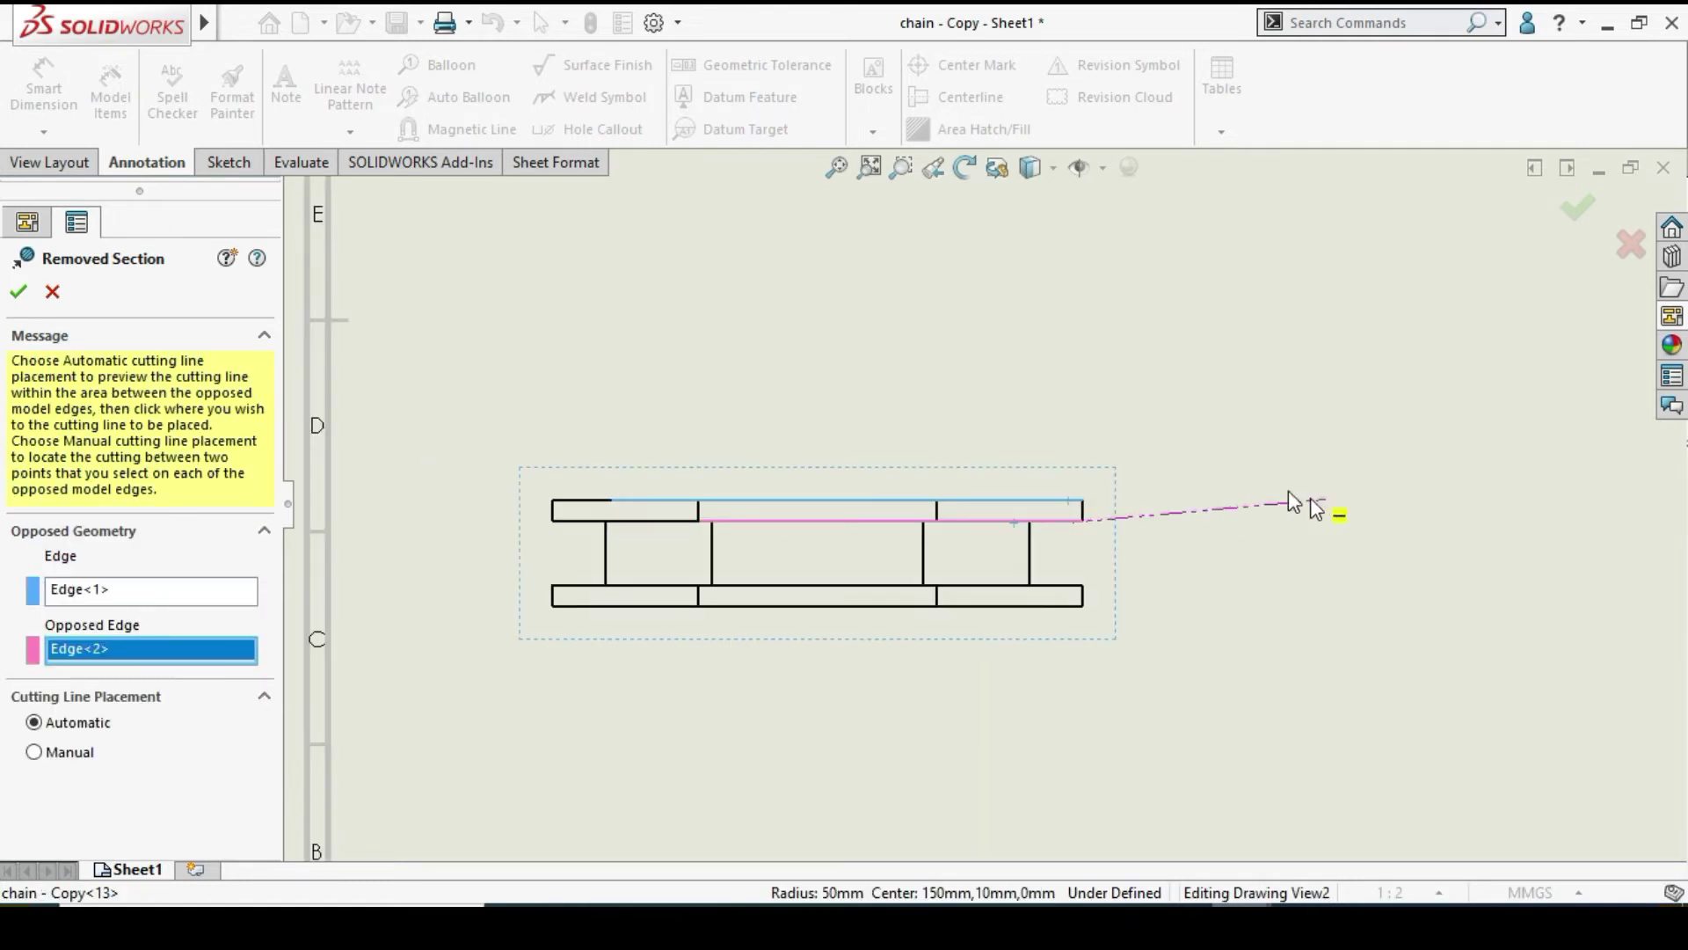
pyautogui.click(1025, 407)
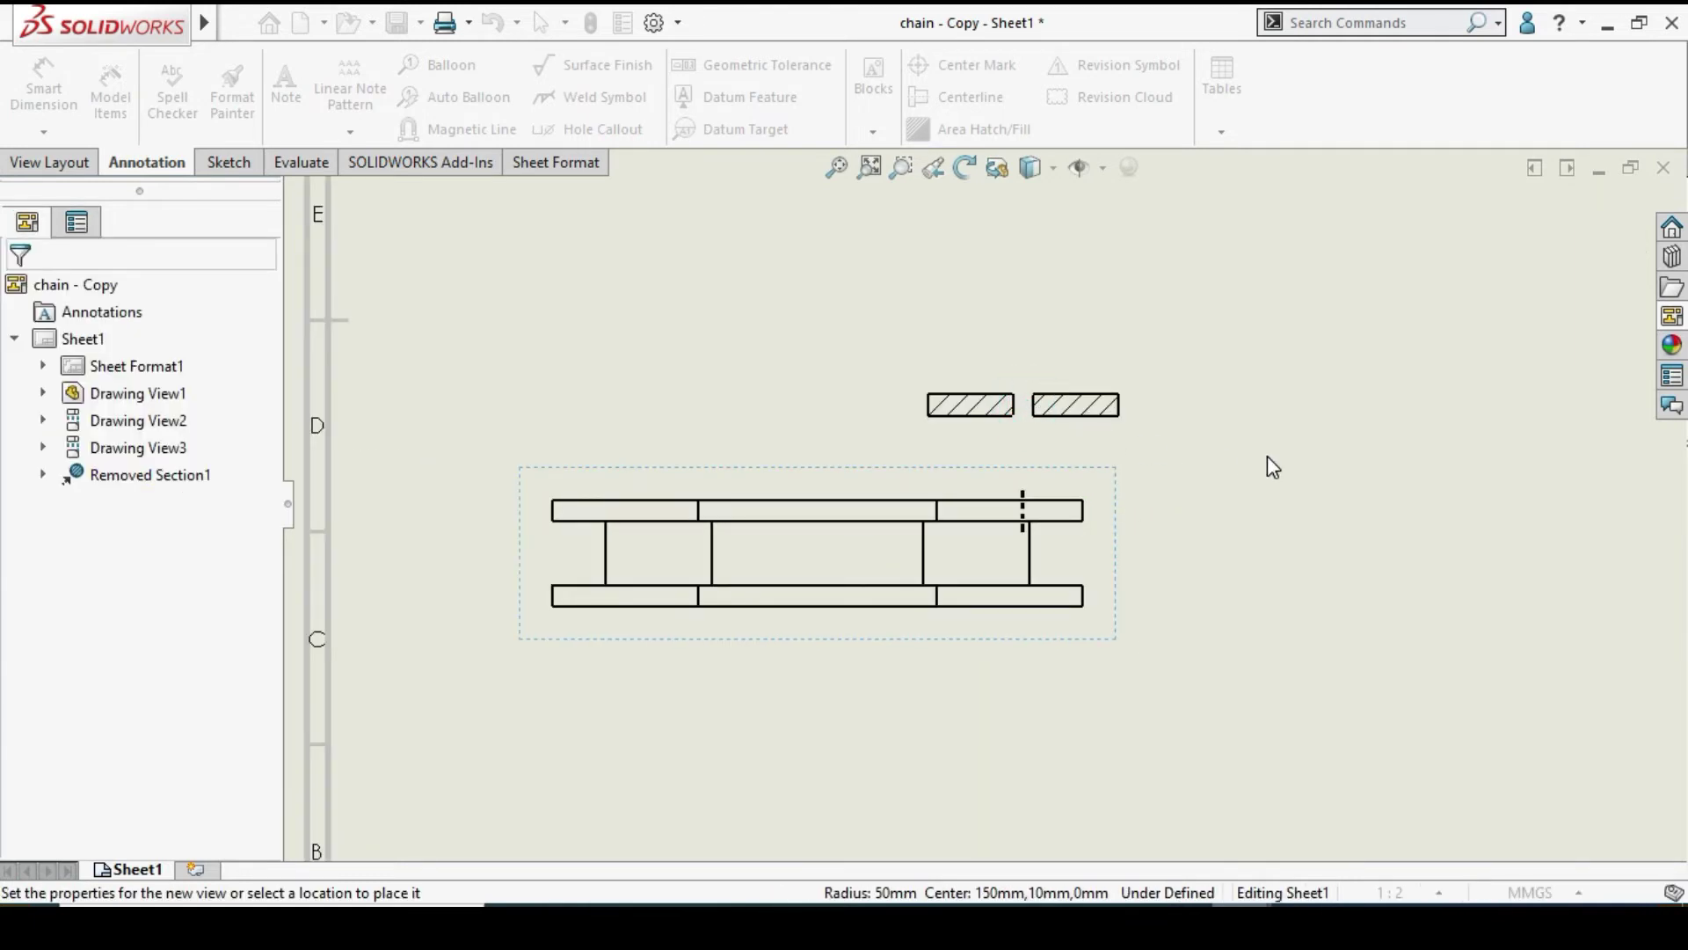
pyautogui.scroll(3, 1116, 422)
pyautogui.click(975, 287)
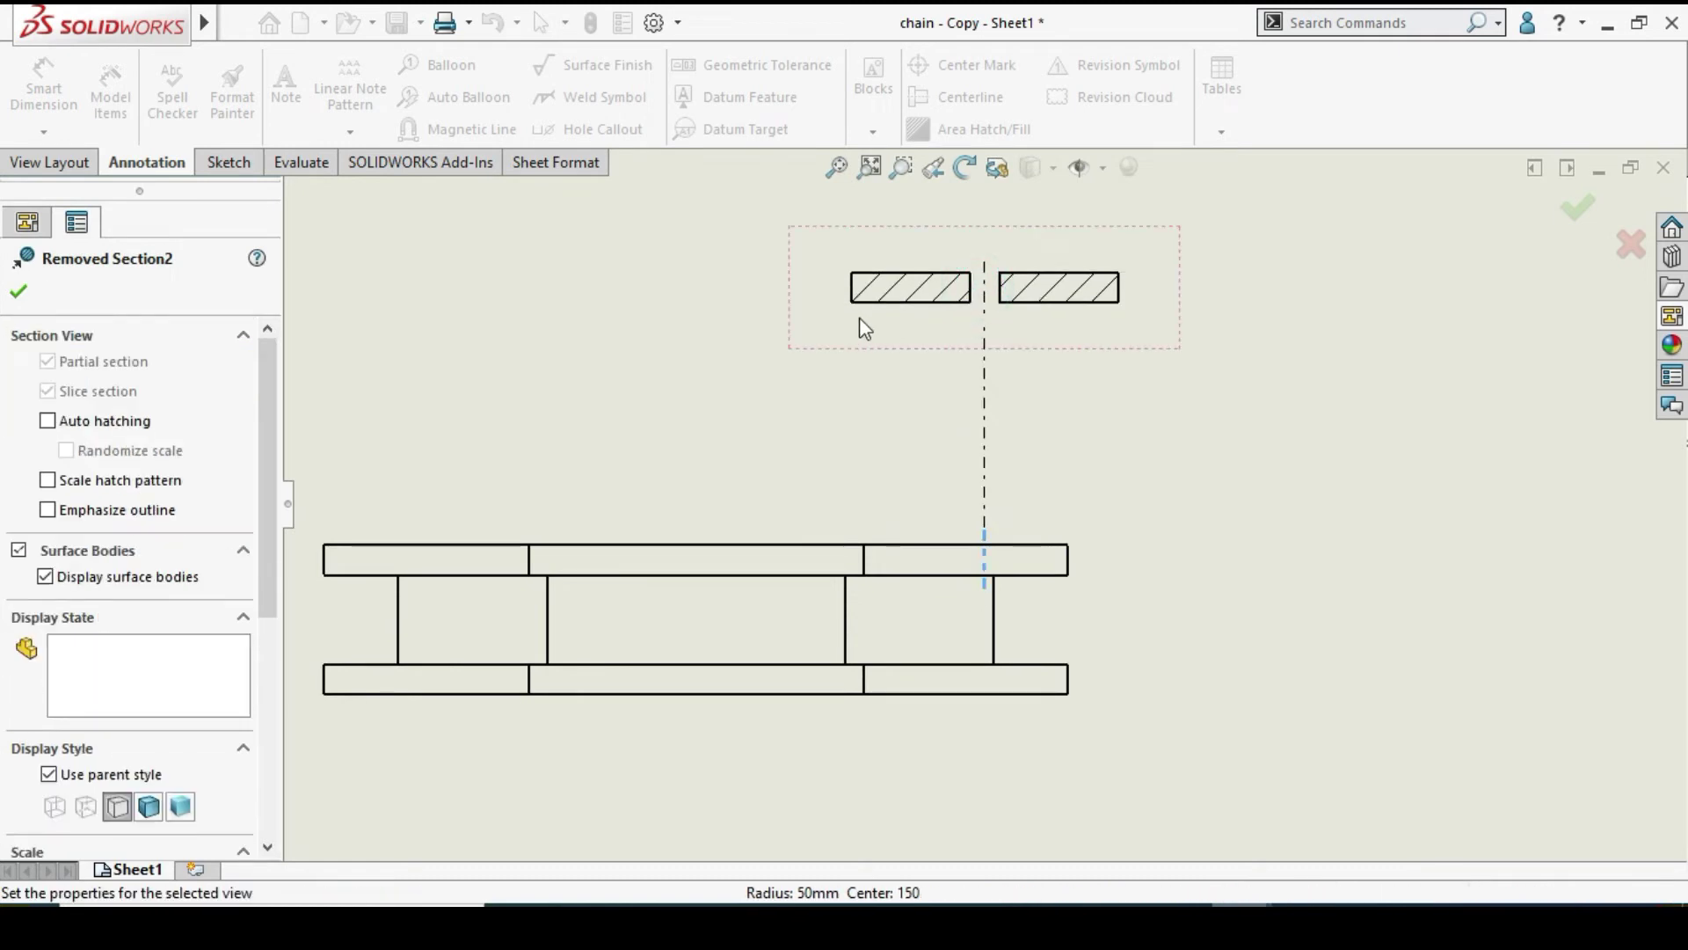
pyautogui.scroll(2, 1022, 299)
pyautogui.click(20, 292)
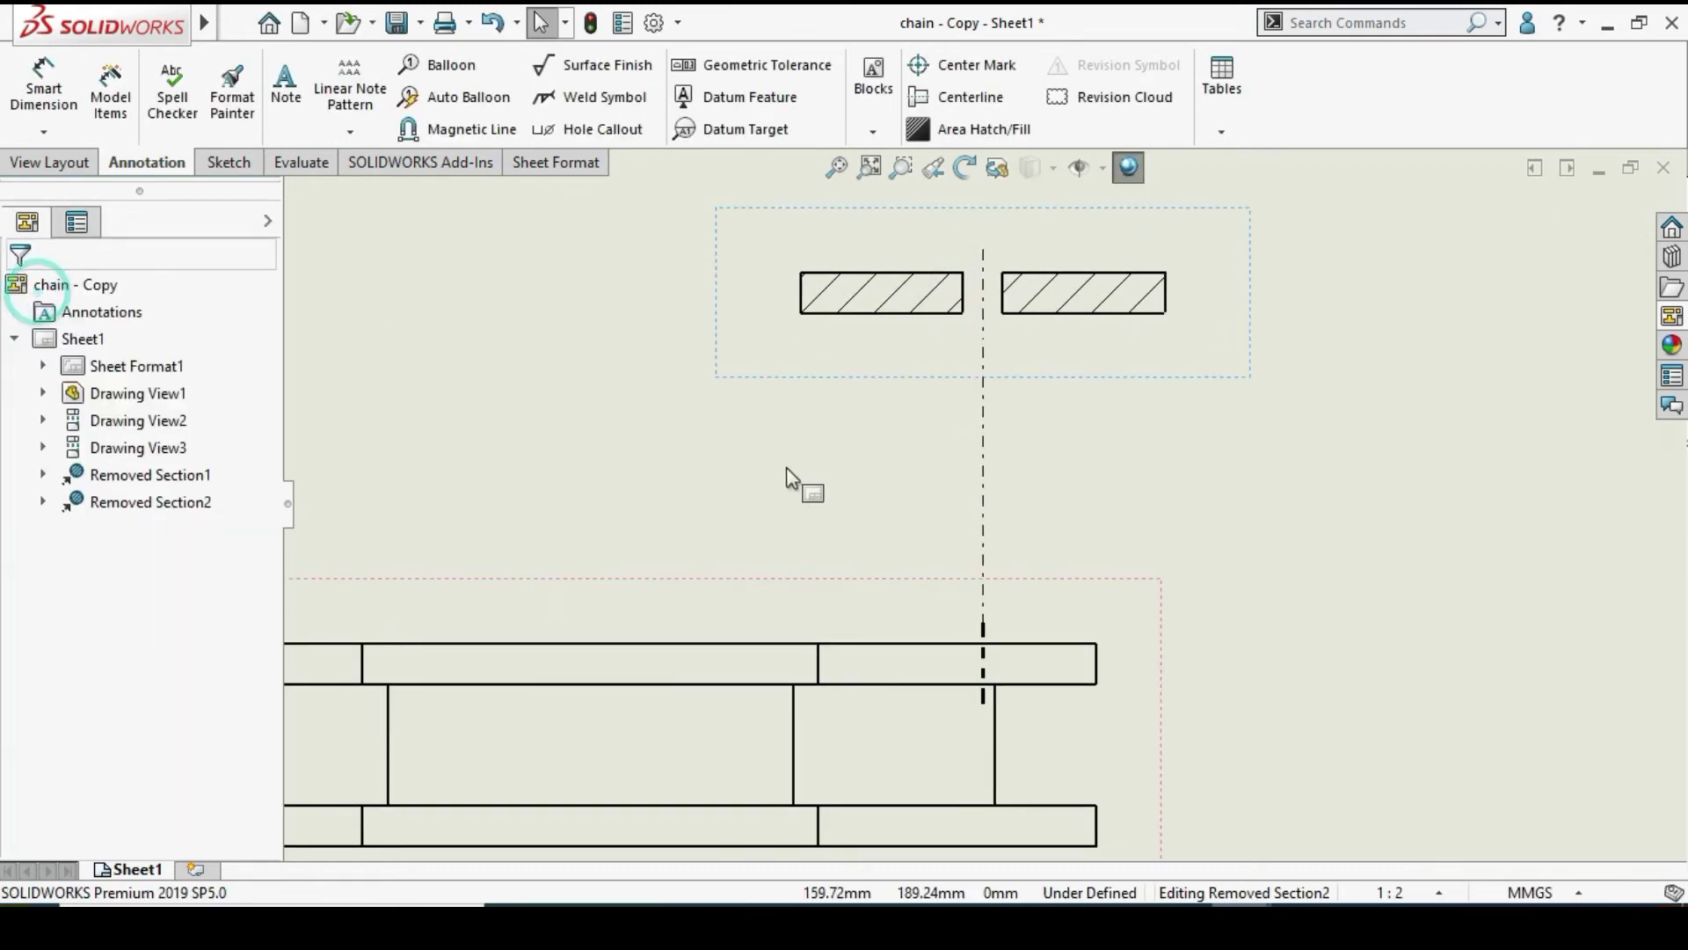
pyautogui.scroll(-5, 972, 347)
# Delete both removed section views, leaving the three chain link views
pyautogui.moveTo(1041, 452); pyautogui.dragTo(886, 515)
pyautogui.press('Delete')
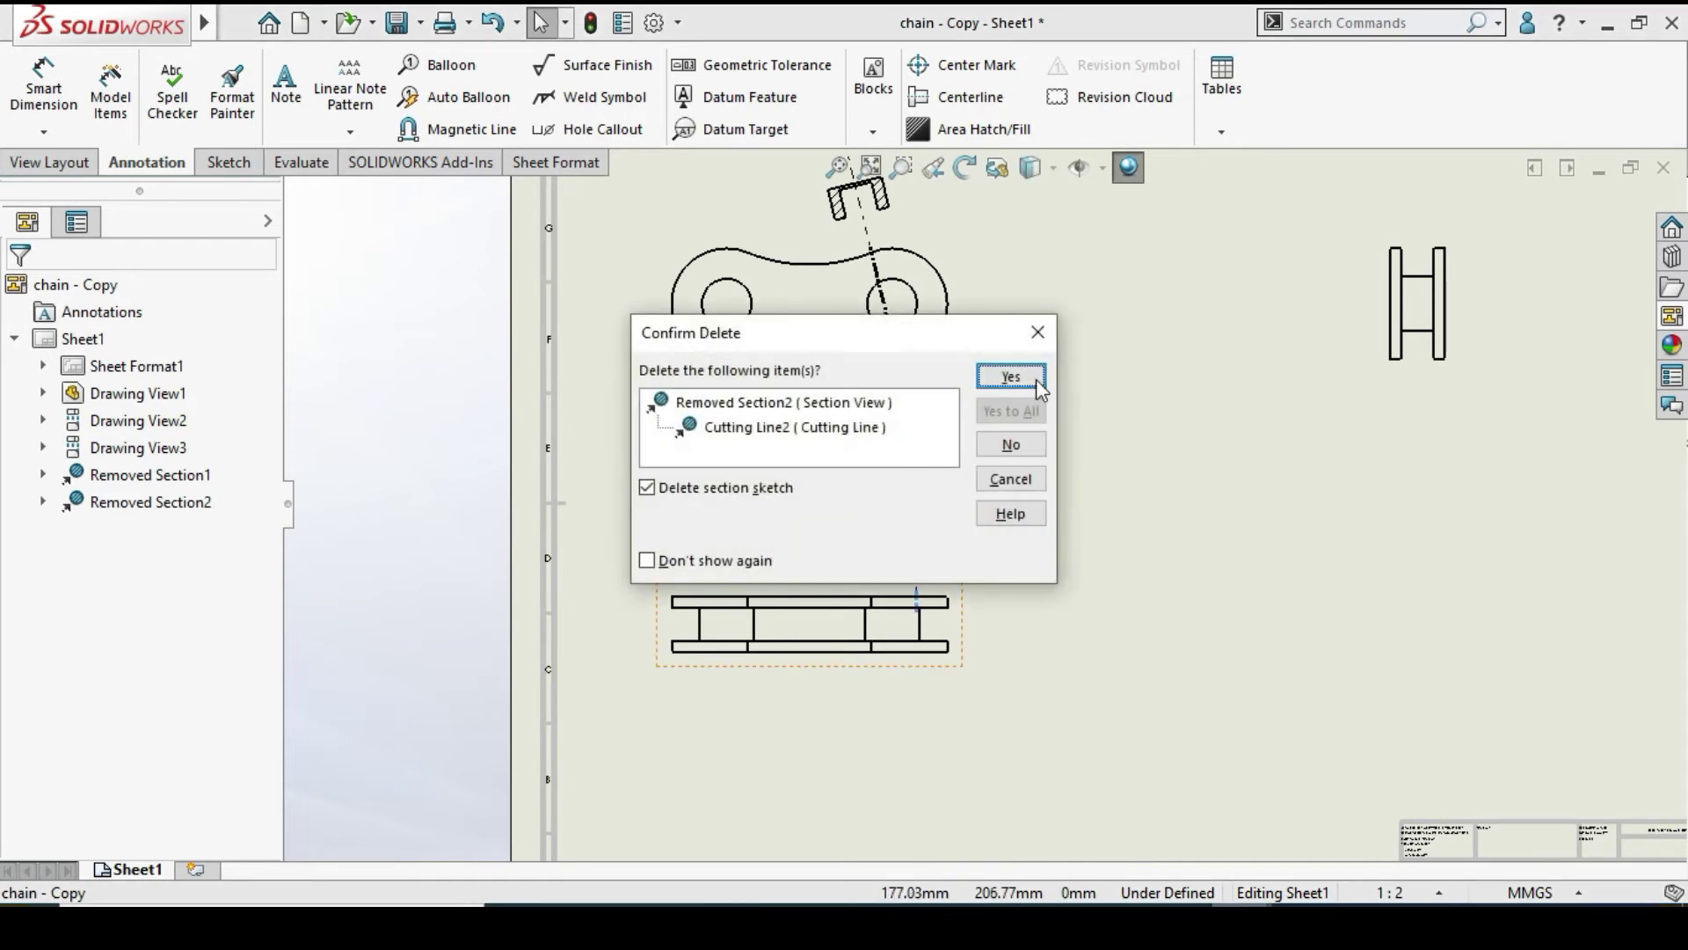
pyautogui.click(1011, 377)
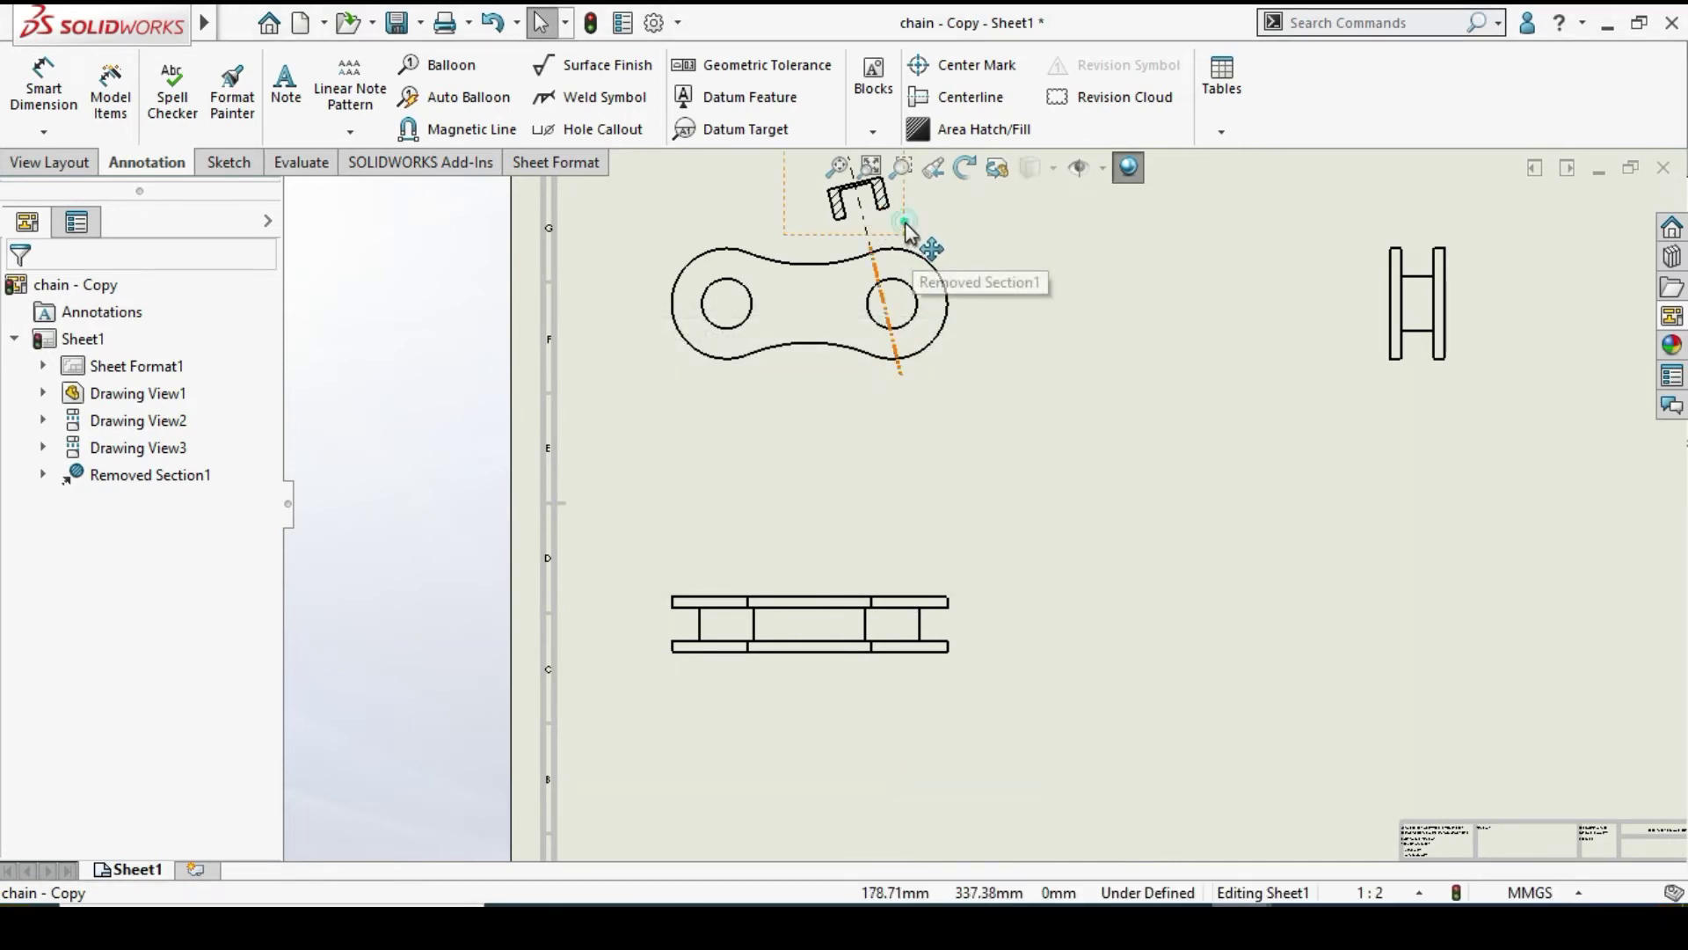
pyautogui.click(906, 255)
pyautogui.press('Delete')
pyautogui.click(1010, 377)
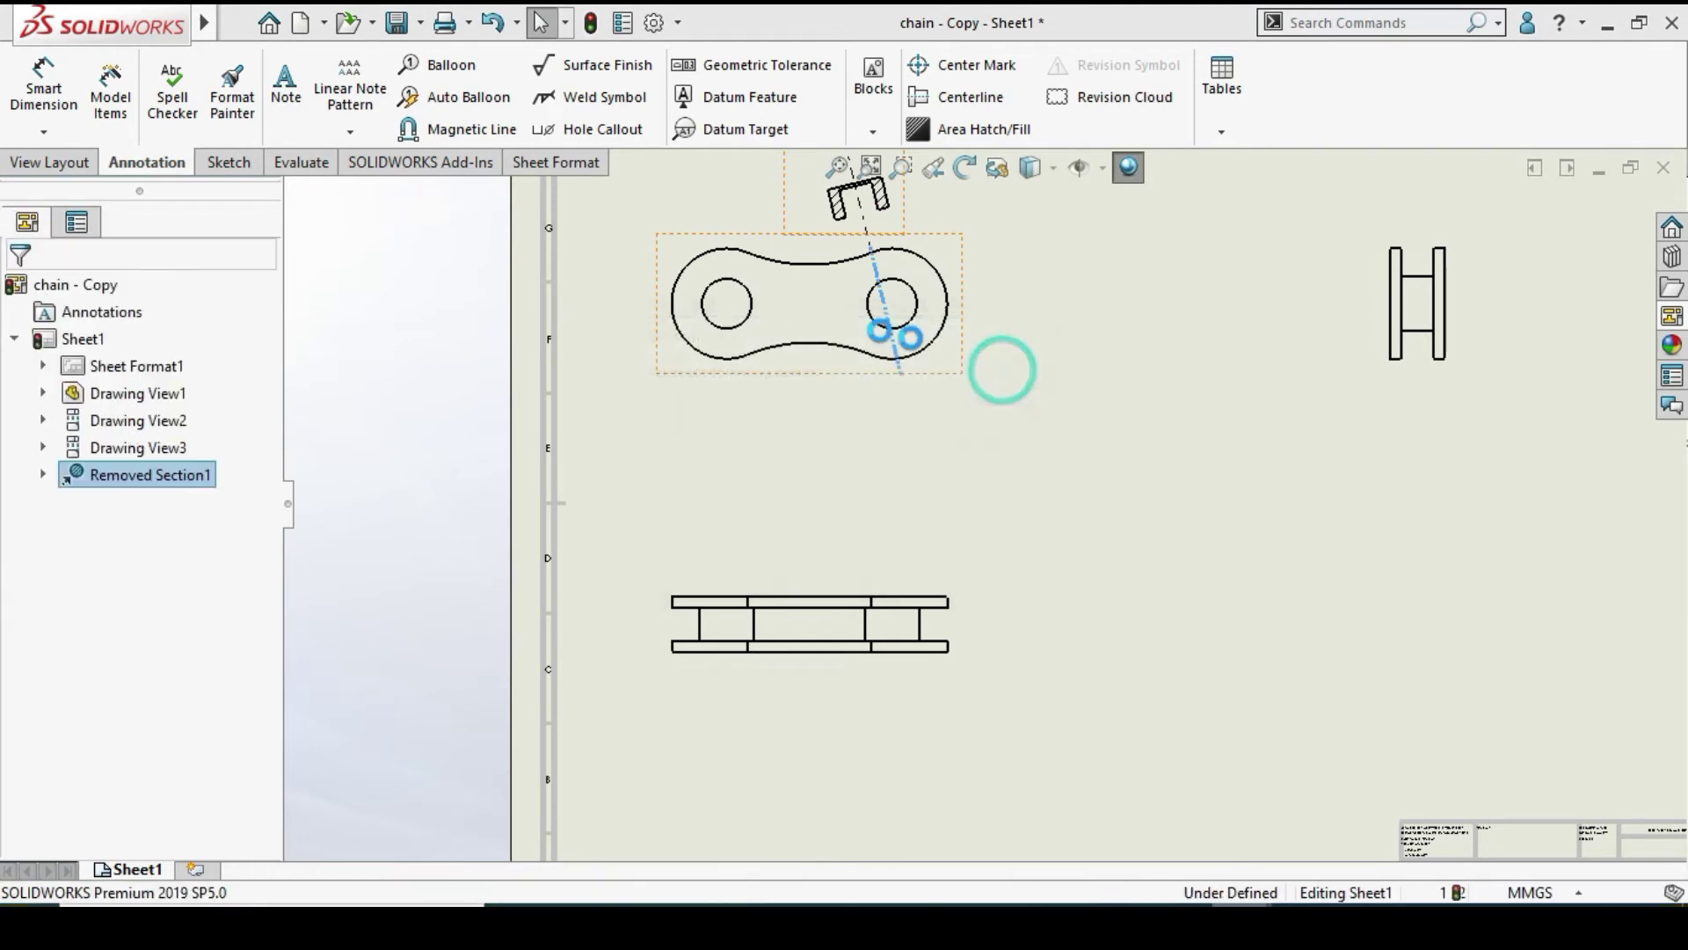
pyautogui.click(37, 160)
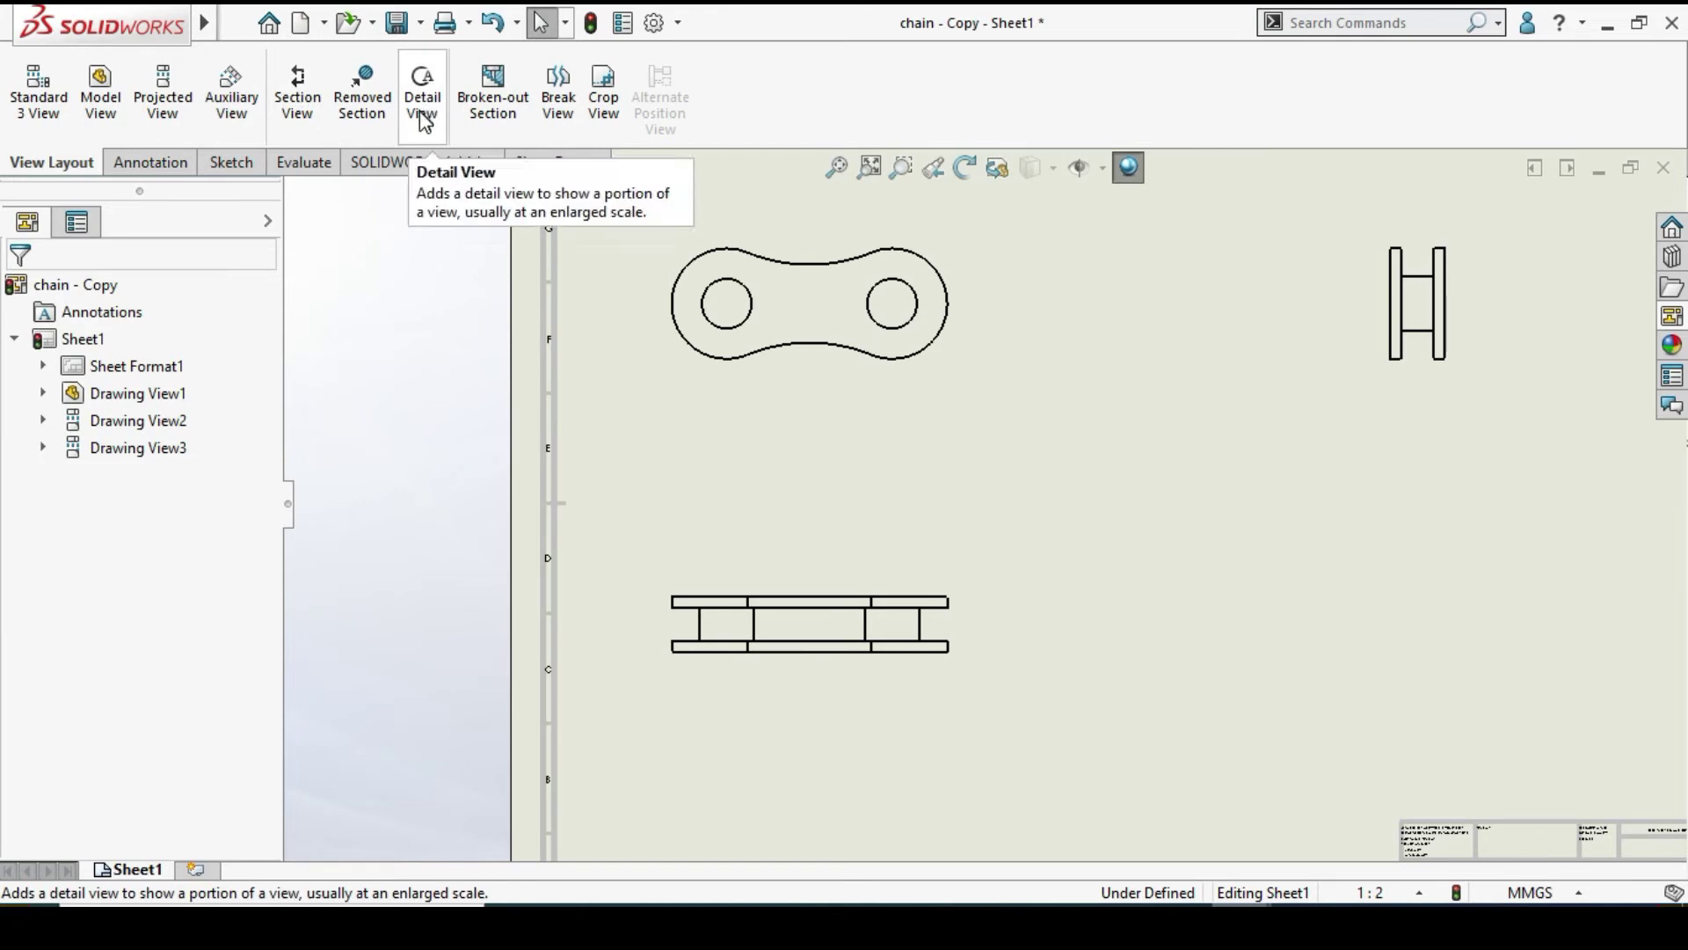
pyautogui.scroll(1, 747, 493)
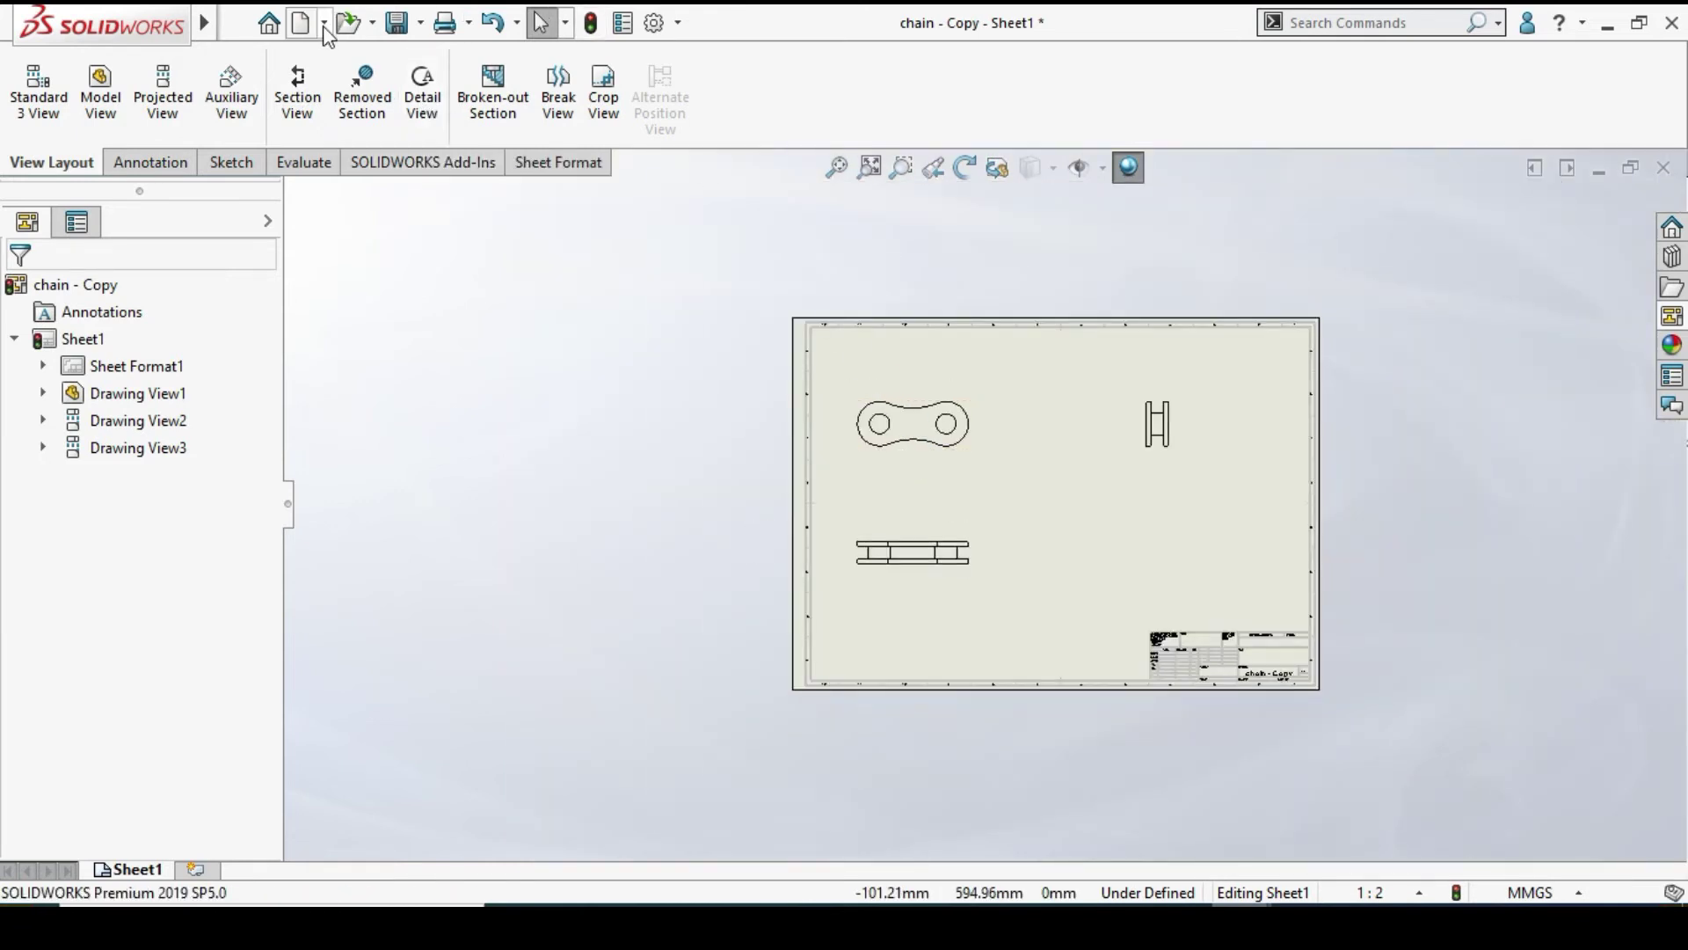
# Minimize the chain drawing and part windows to reach the 'auxiliary view - Copy' drawing
pyautogui.click(1599, 175)
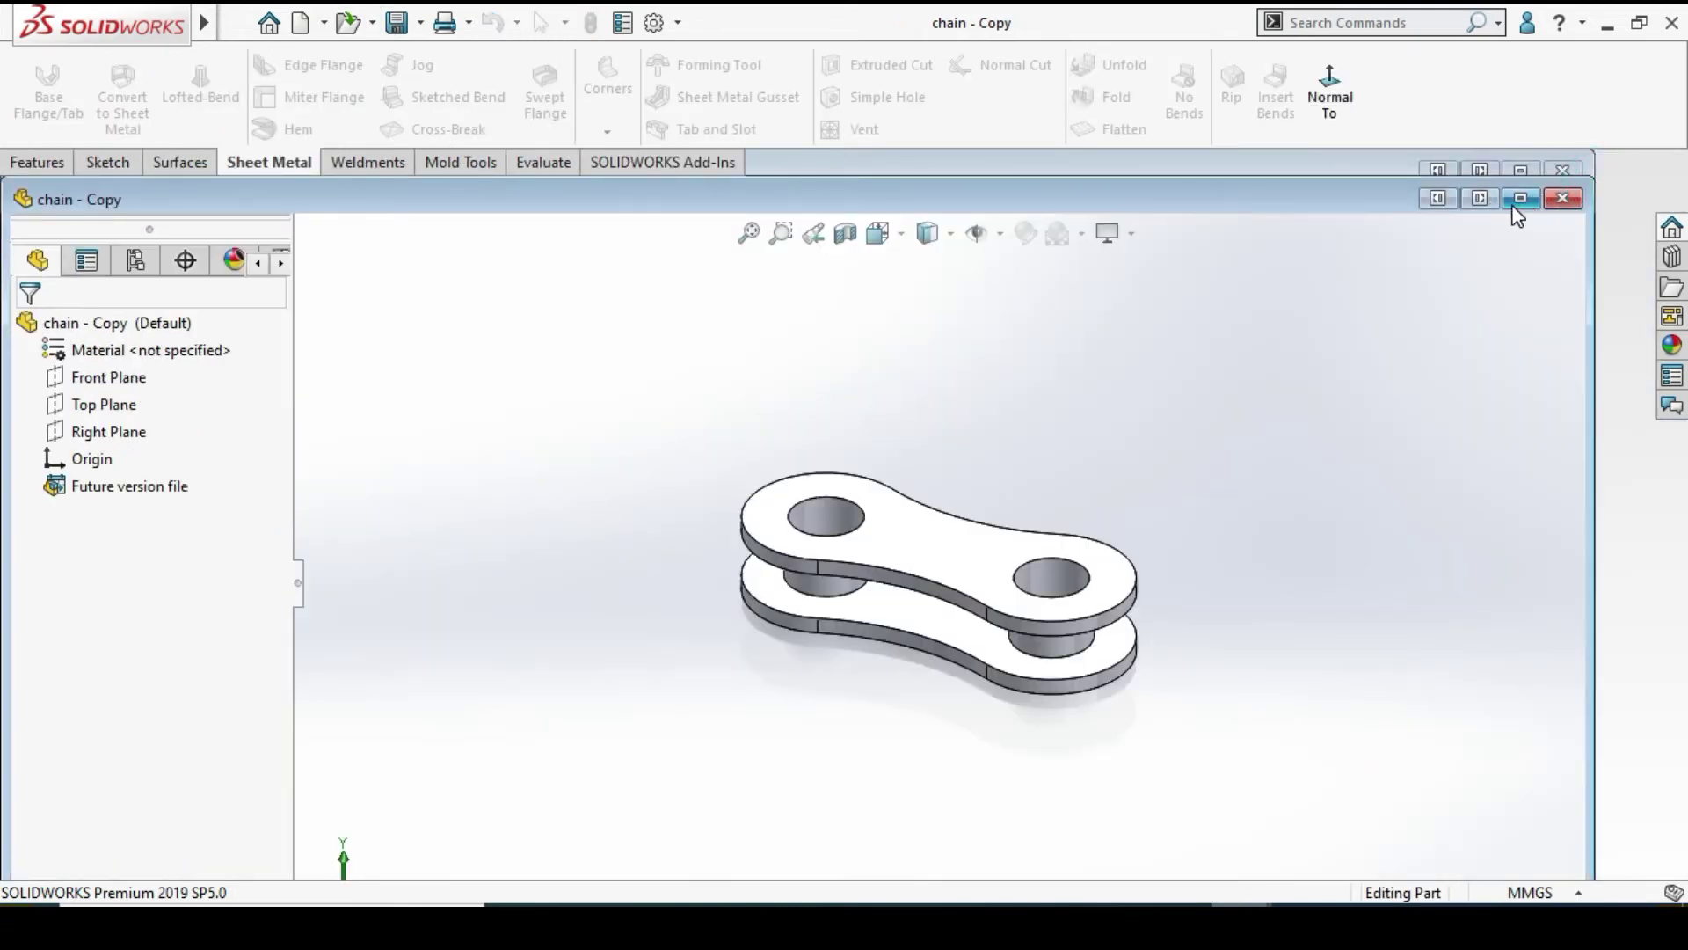
pyautogui.click(1598, 176)
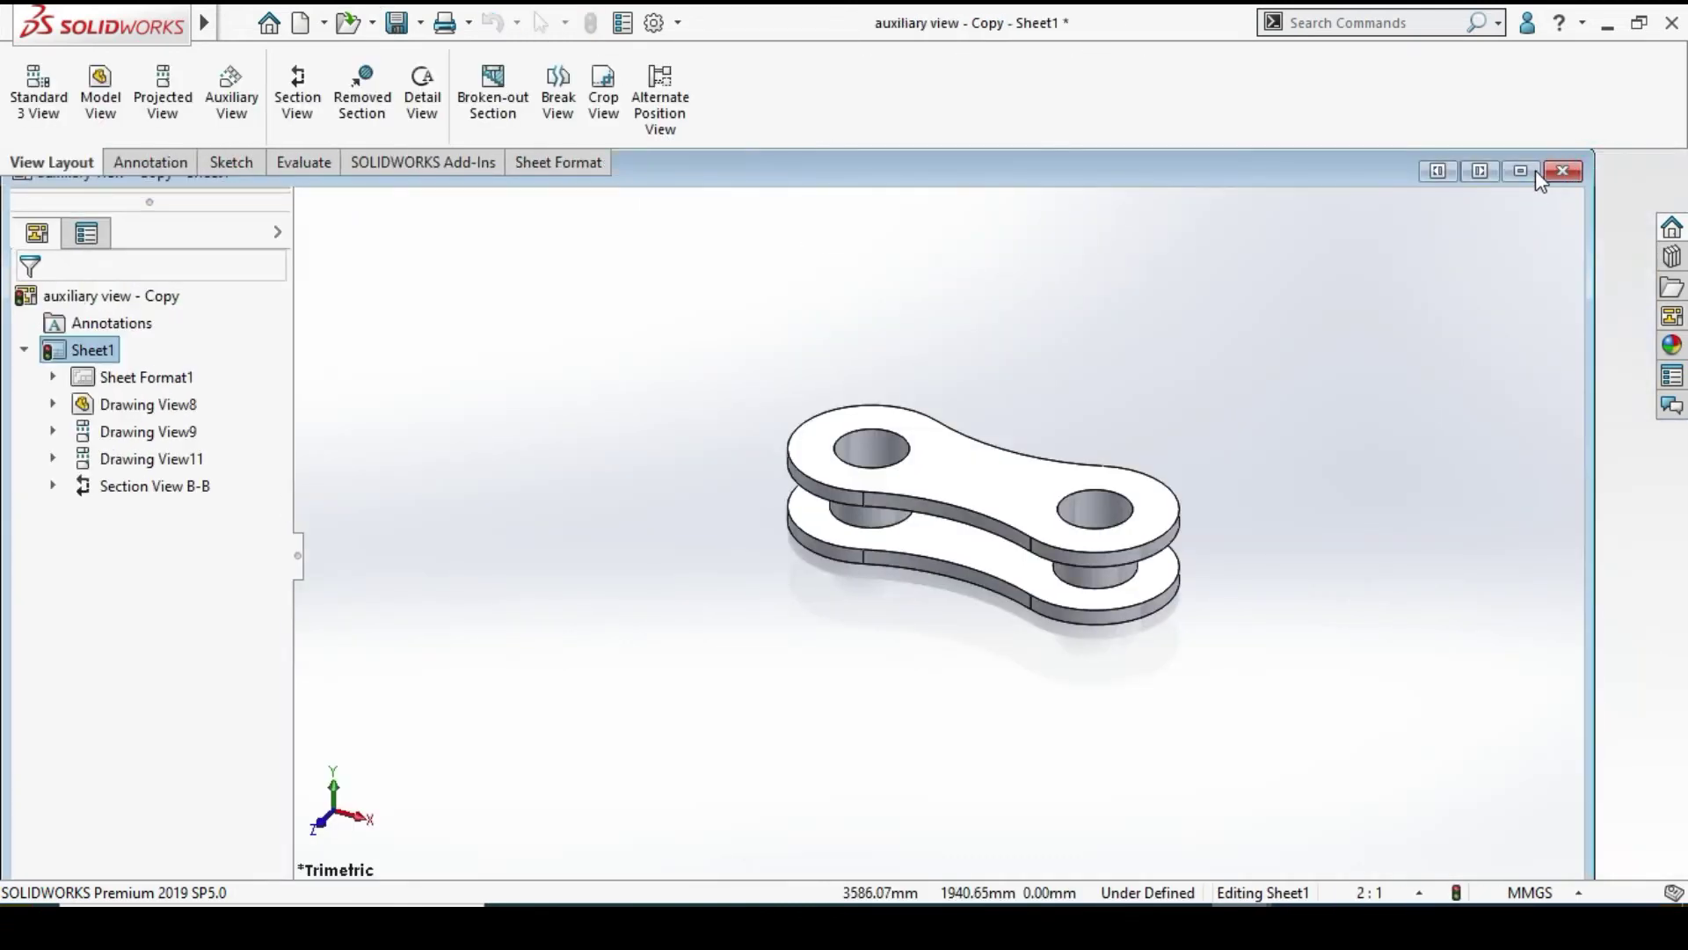
pyautogui.scroll(-10, 830, 430)
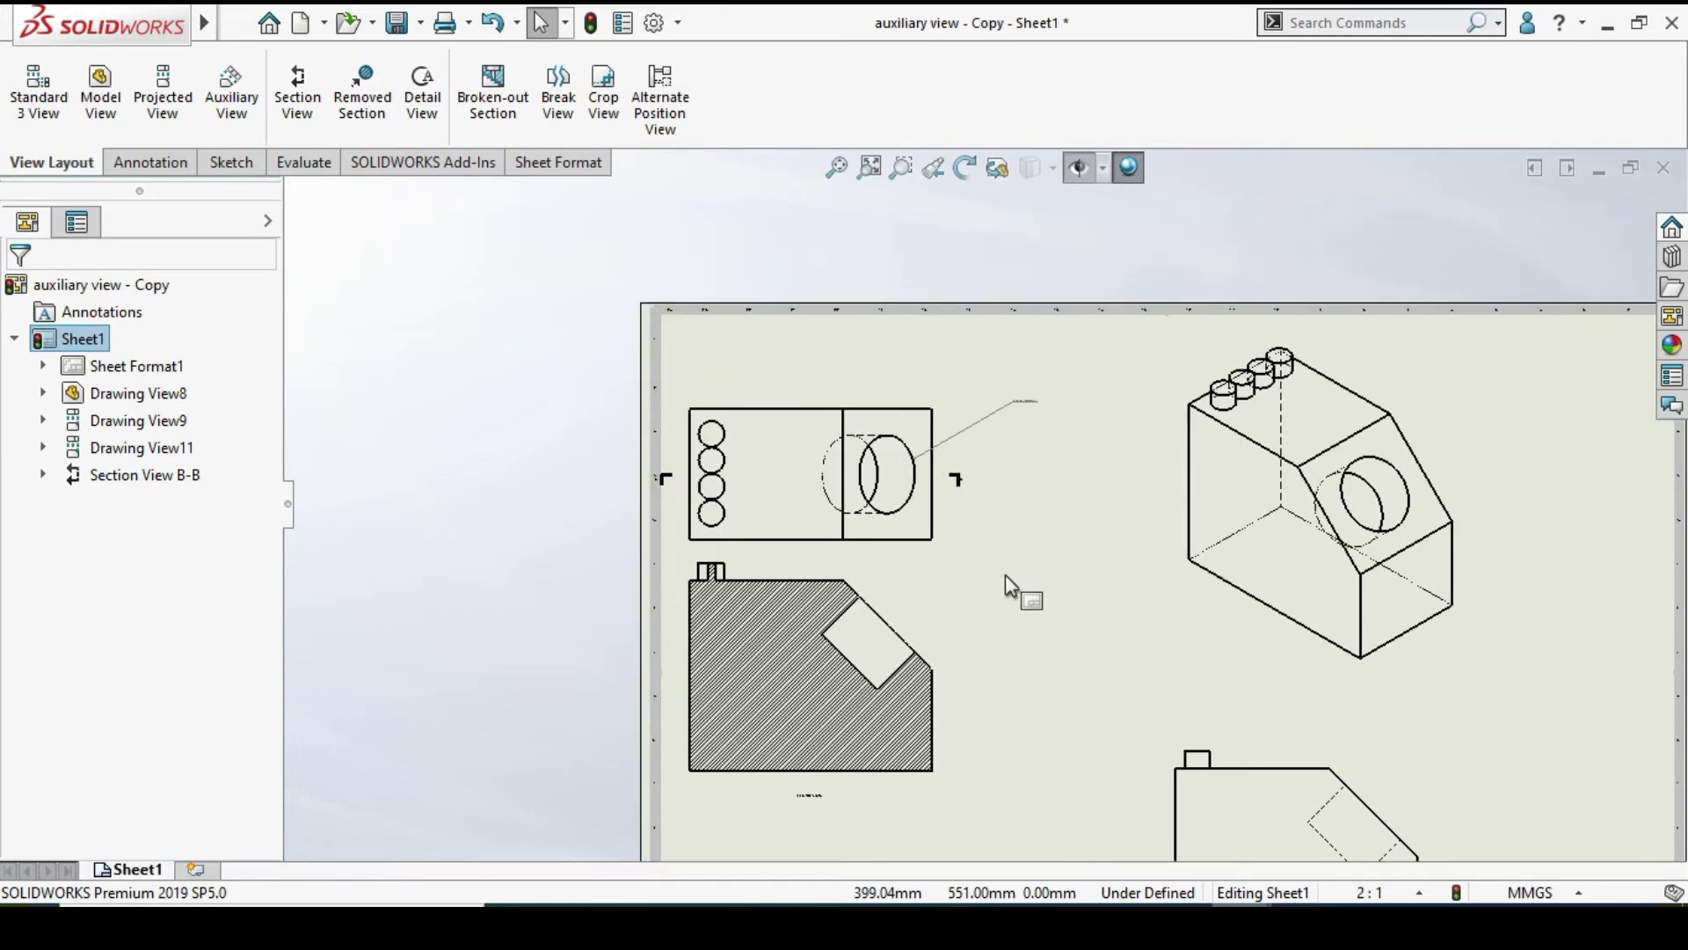
pyautogui.scroll(5, 851, 485)
pyautogui.scroll(-8, 892, 518)
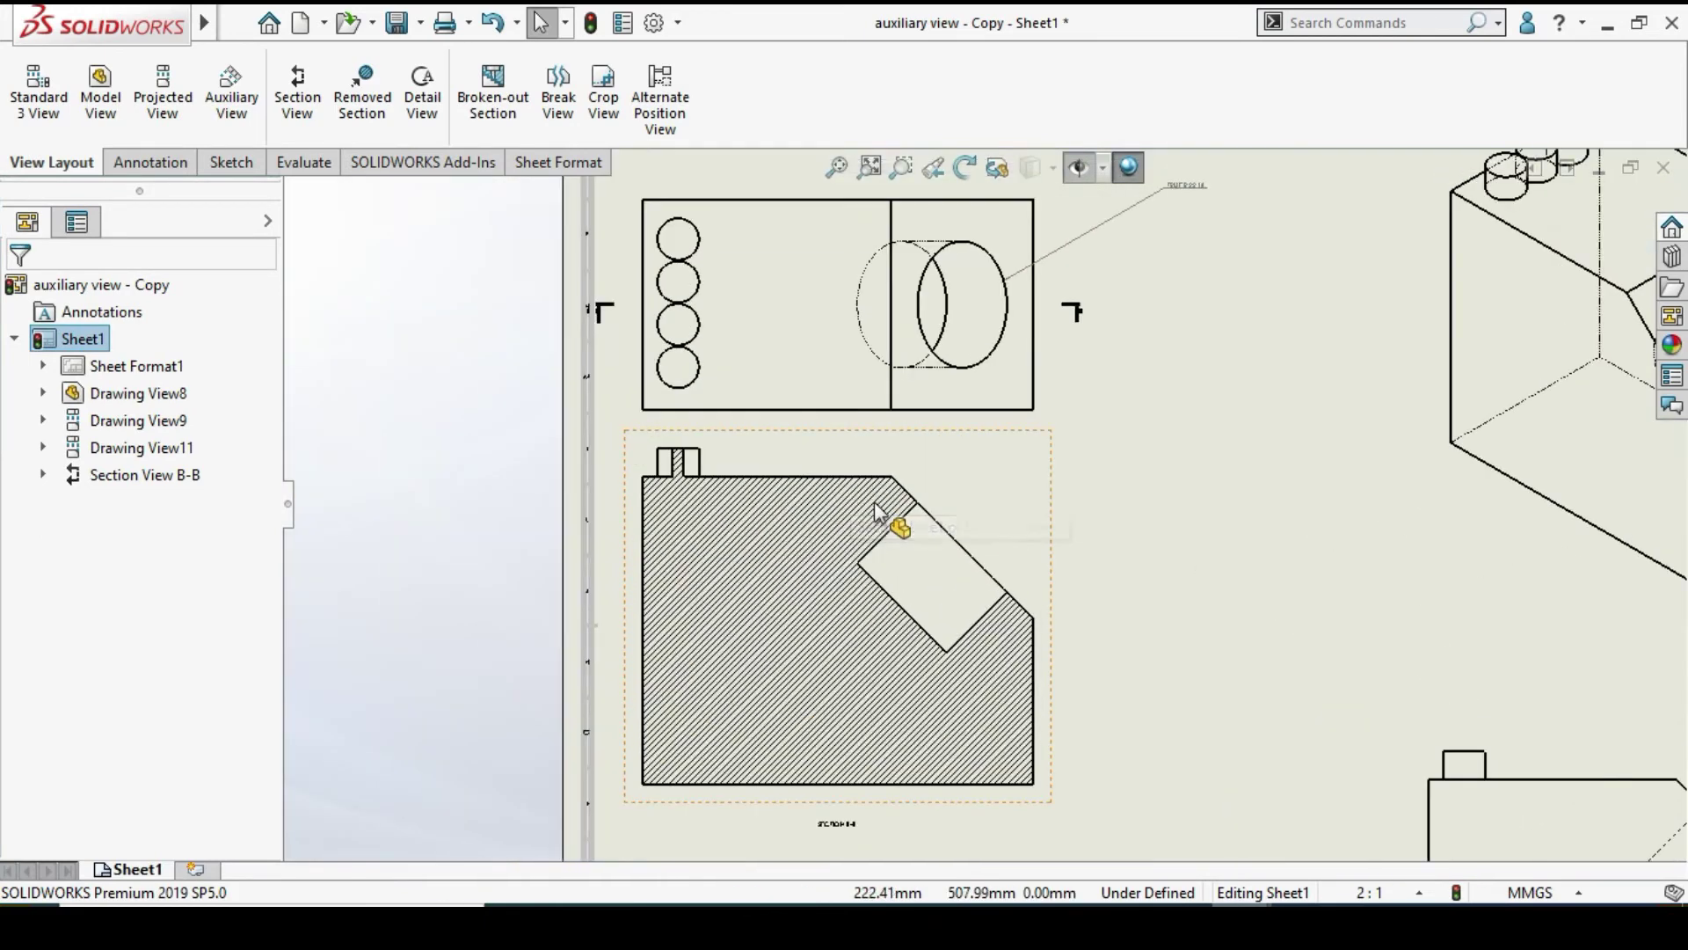
# Move section view B-B down below the top view
pyautogui.moveTo(1182, 466); pyautogui.dragTo(1120, 666)
pyautogui.scroll(3, 1121, 665)
pyautogui.scroll(-4, 1121, 665)
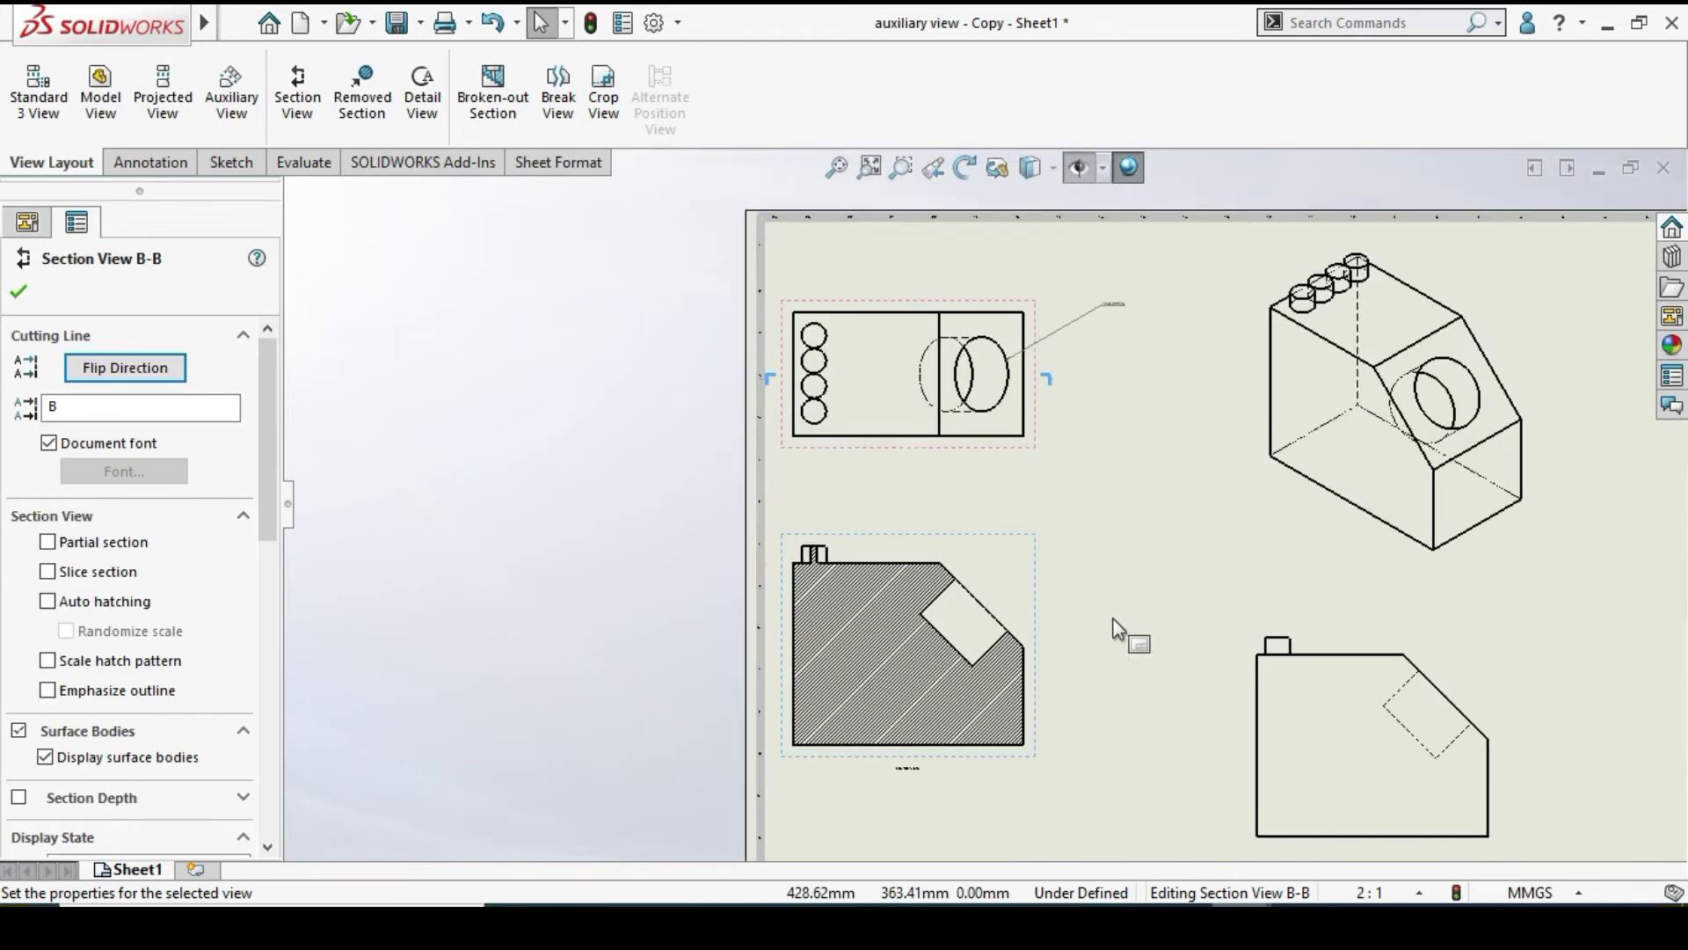
pyautogui.click(1095, 601)
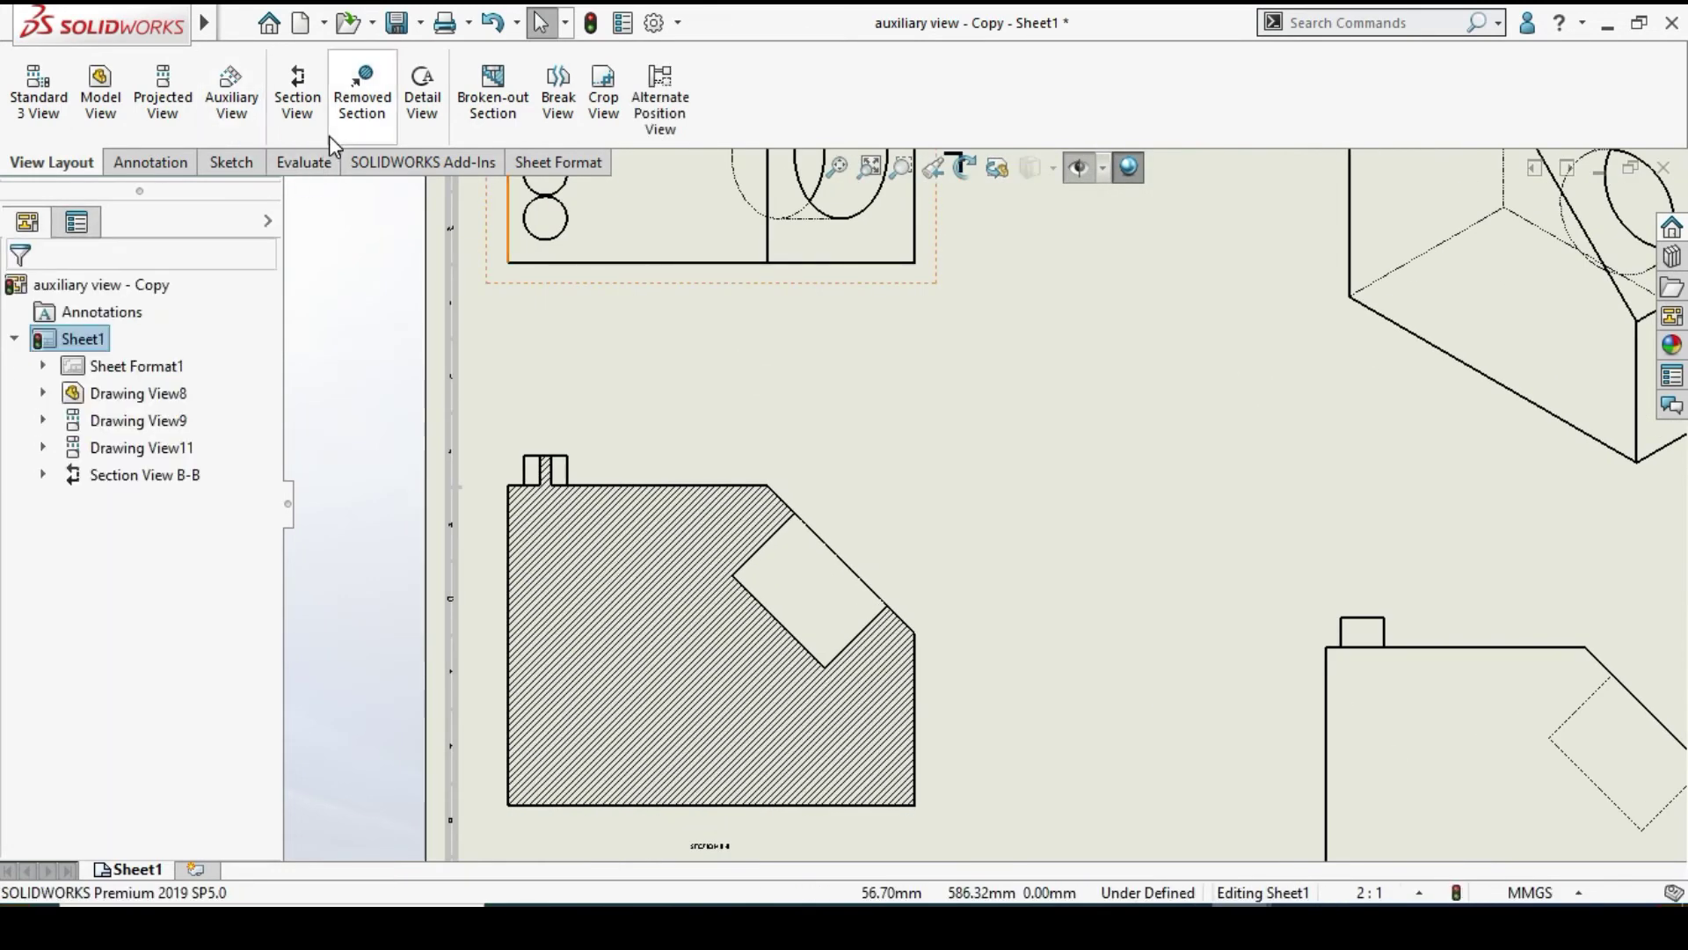
pyautogui.click(423, 98)
# Circle the chamfered corner of section B-B and place 4:1 Detail View D to its right
pyautogui.scroll(-5, 798, 504)
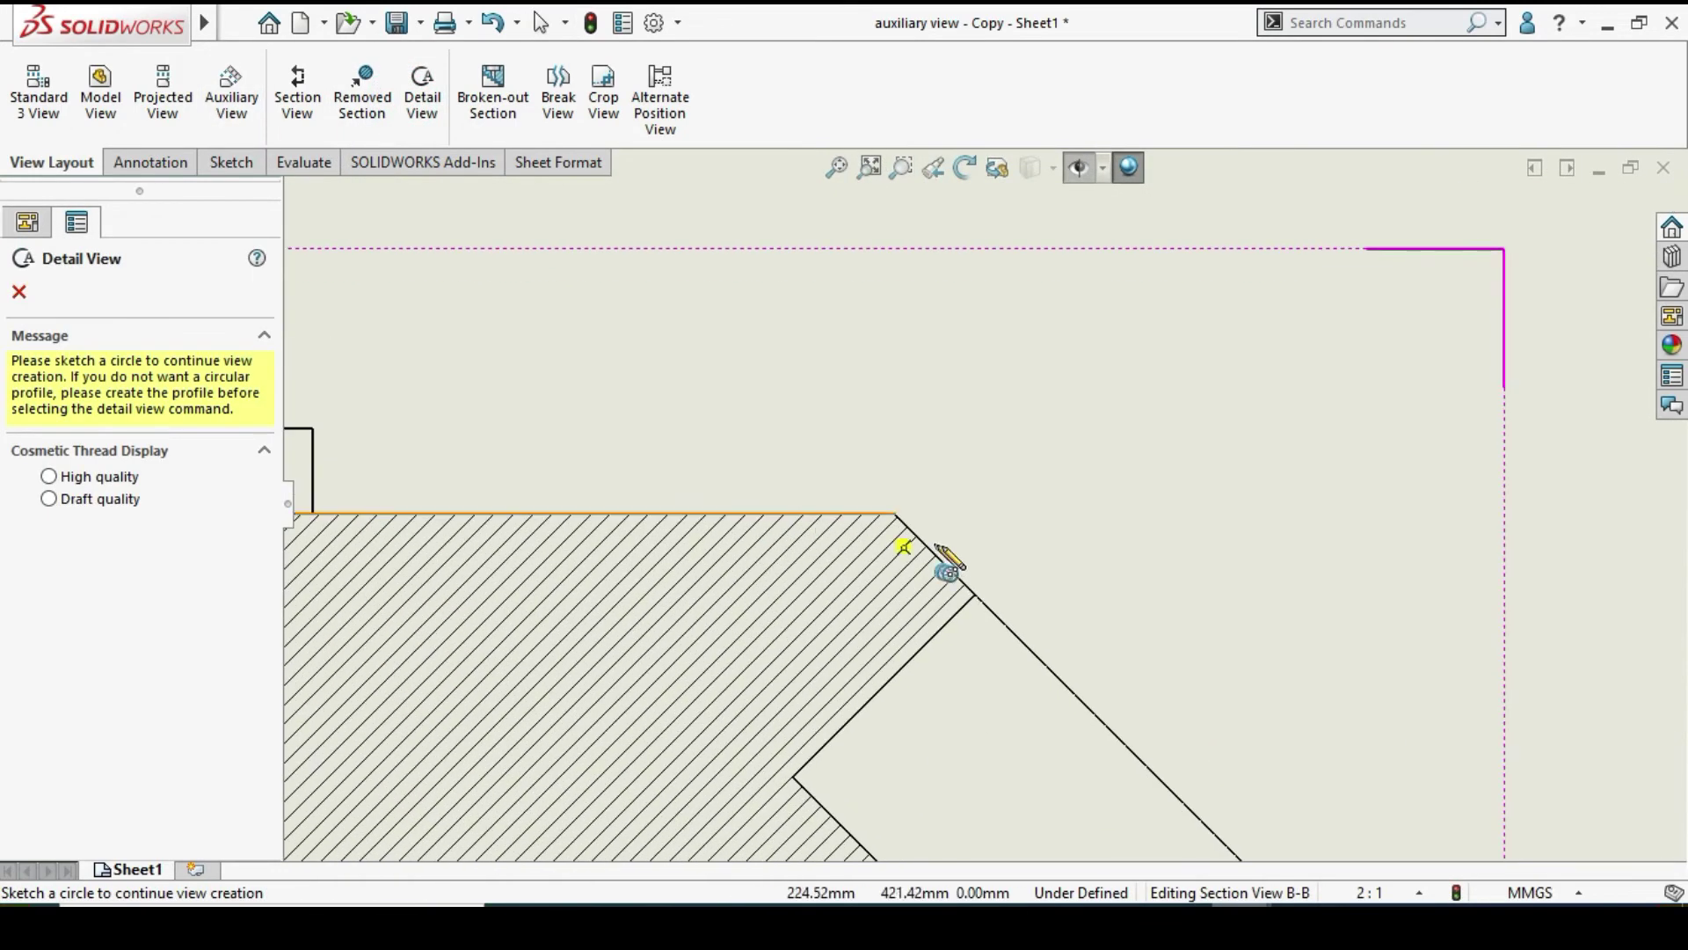
pyautogui.click(976, 595)
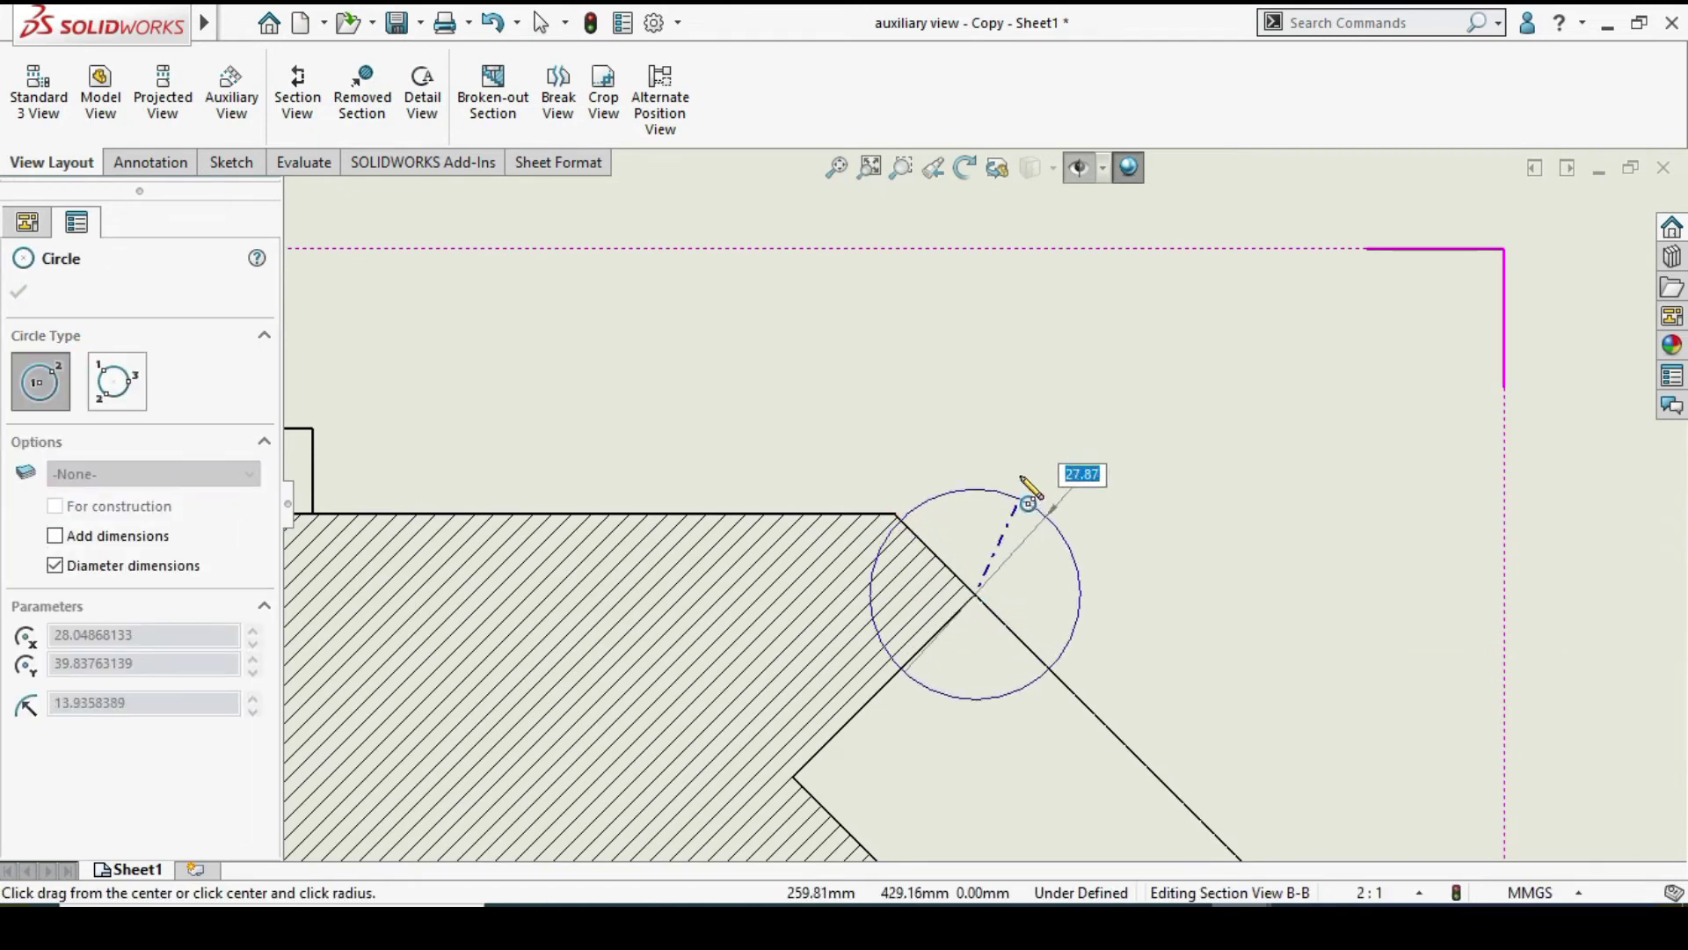
pyautogui.click(988, 424)
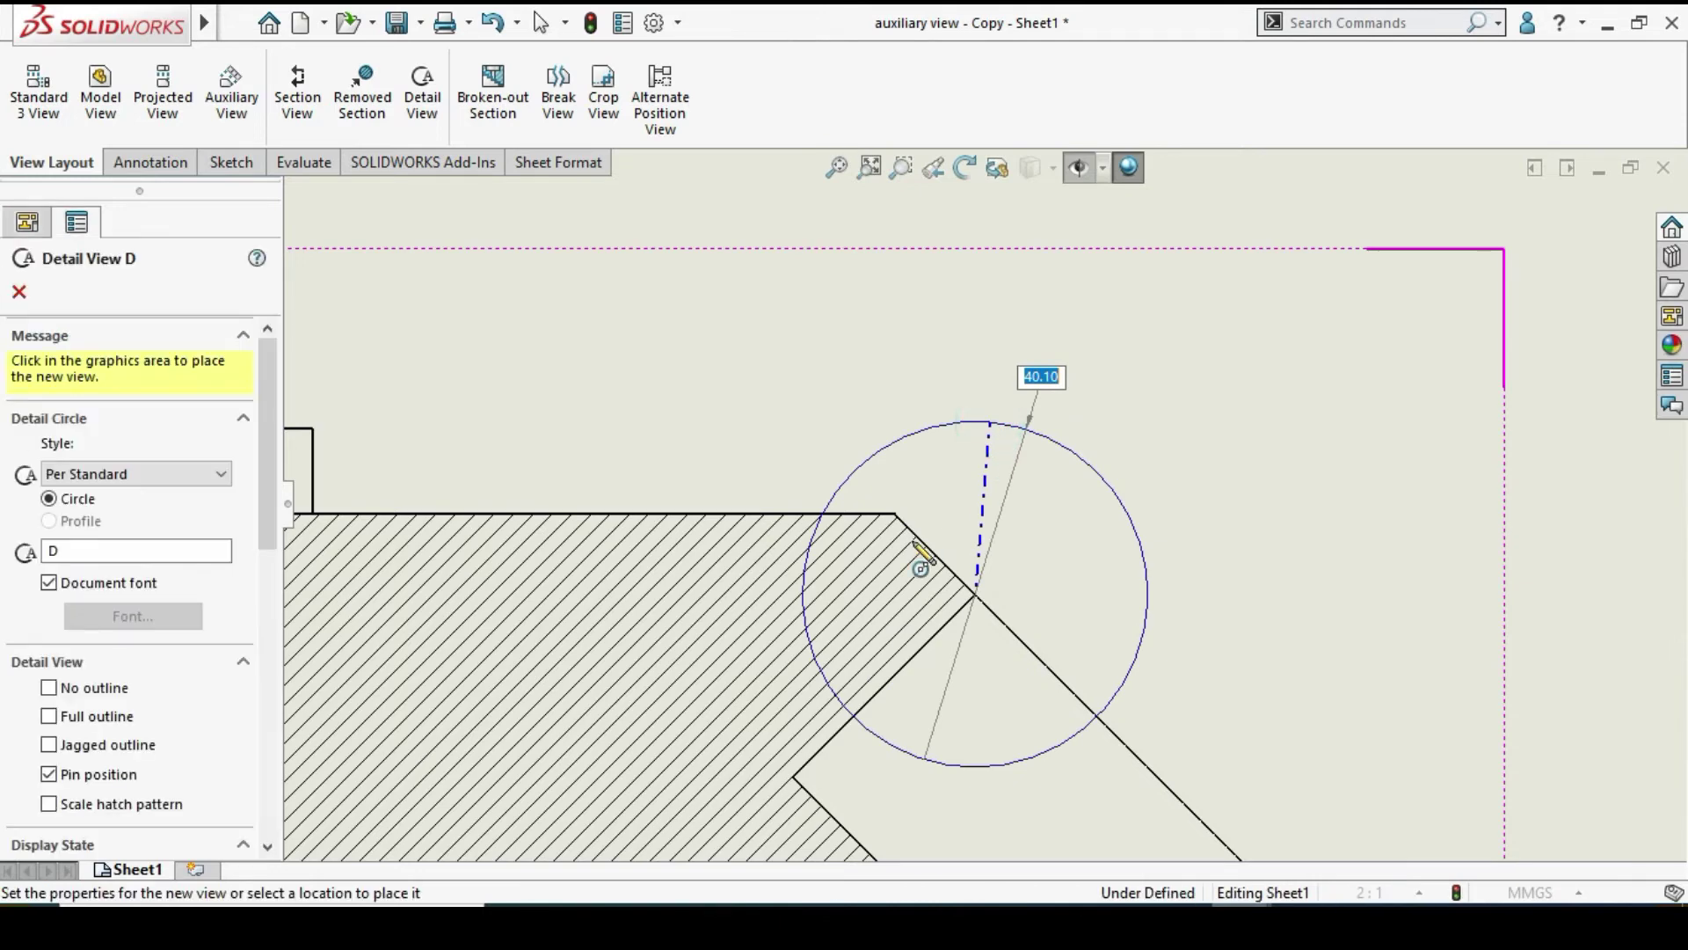
pyautogui.scroll(5, 527, 392)
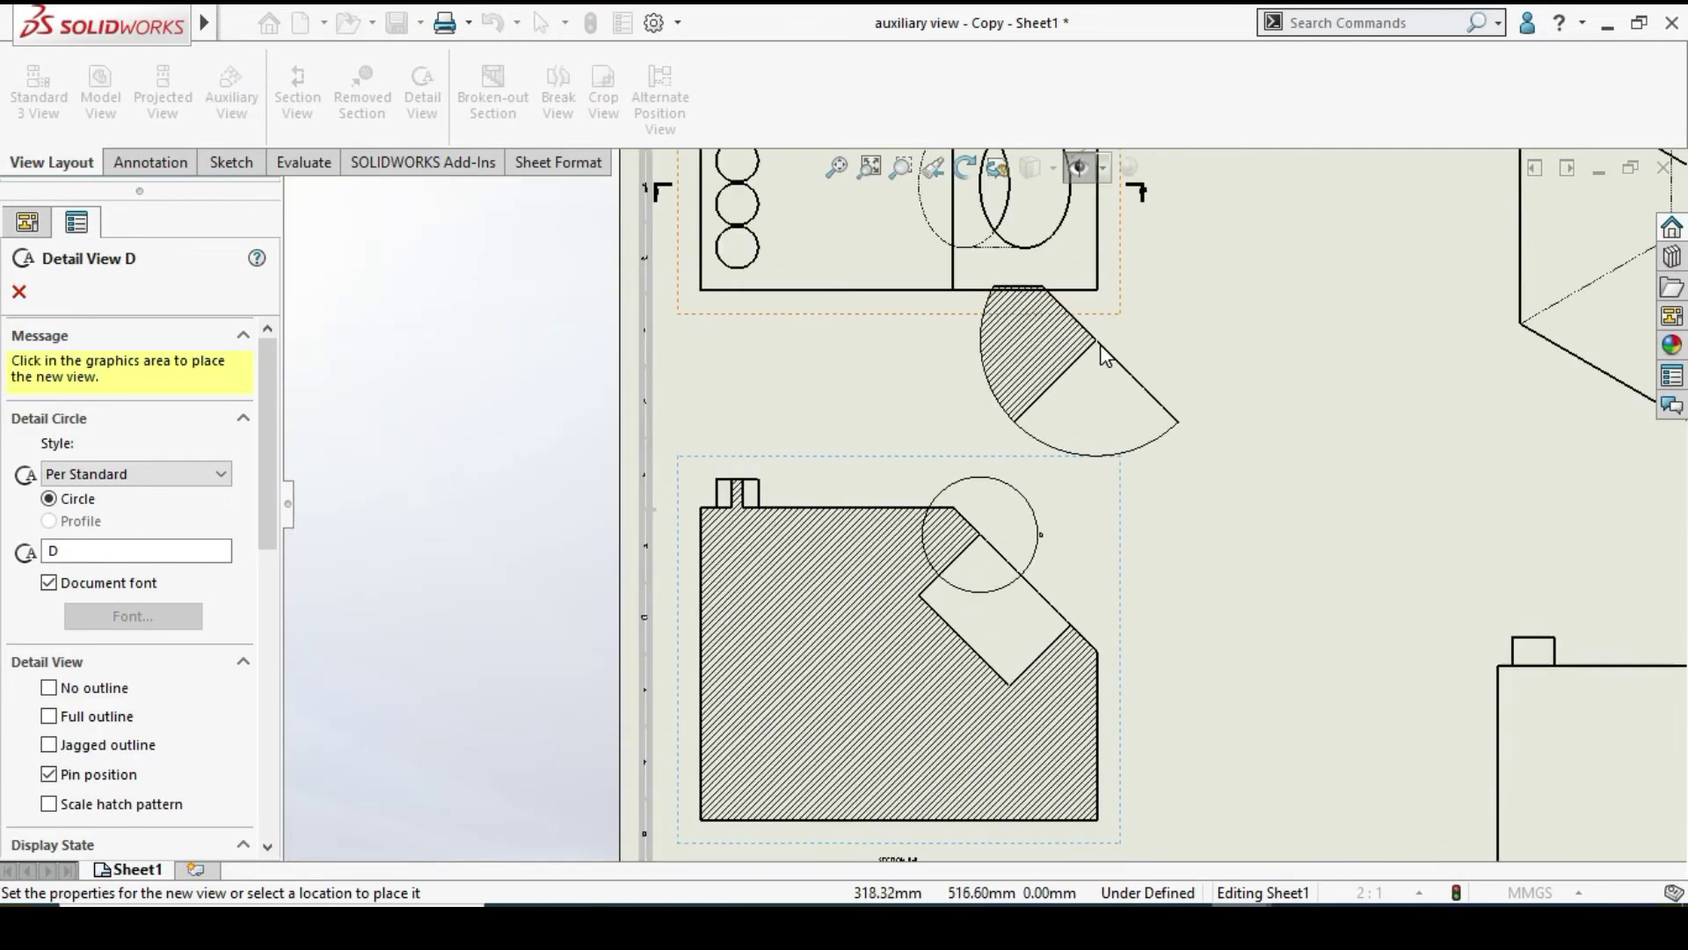
pyautogui.scroll(2, 1143, 396)
pyautogui.click(1243, 472)
pyautogui.scroll(-3, 1257, 459)
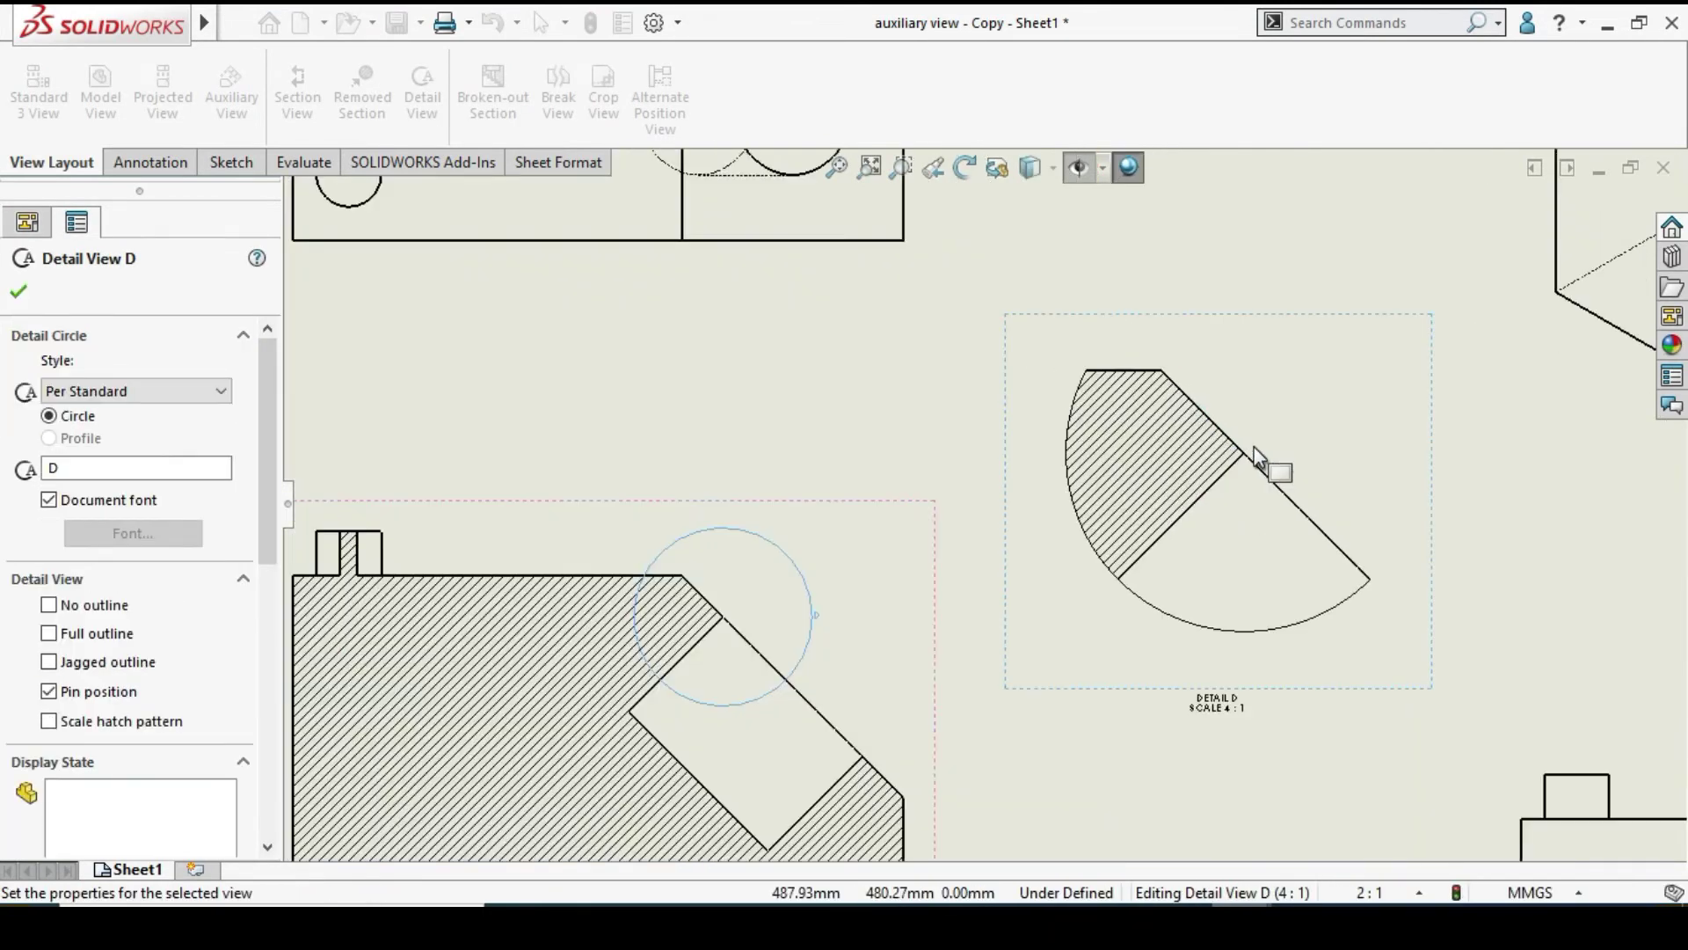
pyautogui.scroll(-1, 1255, 457)
pyautogui.scroll(4, 1121, 393)
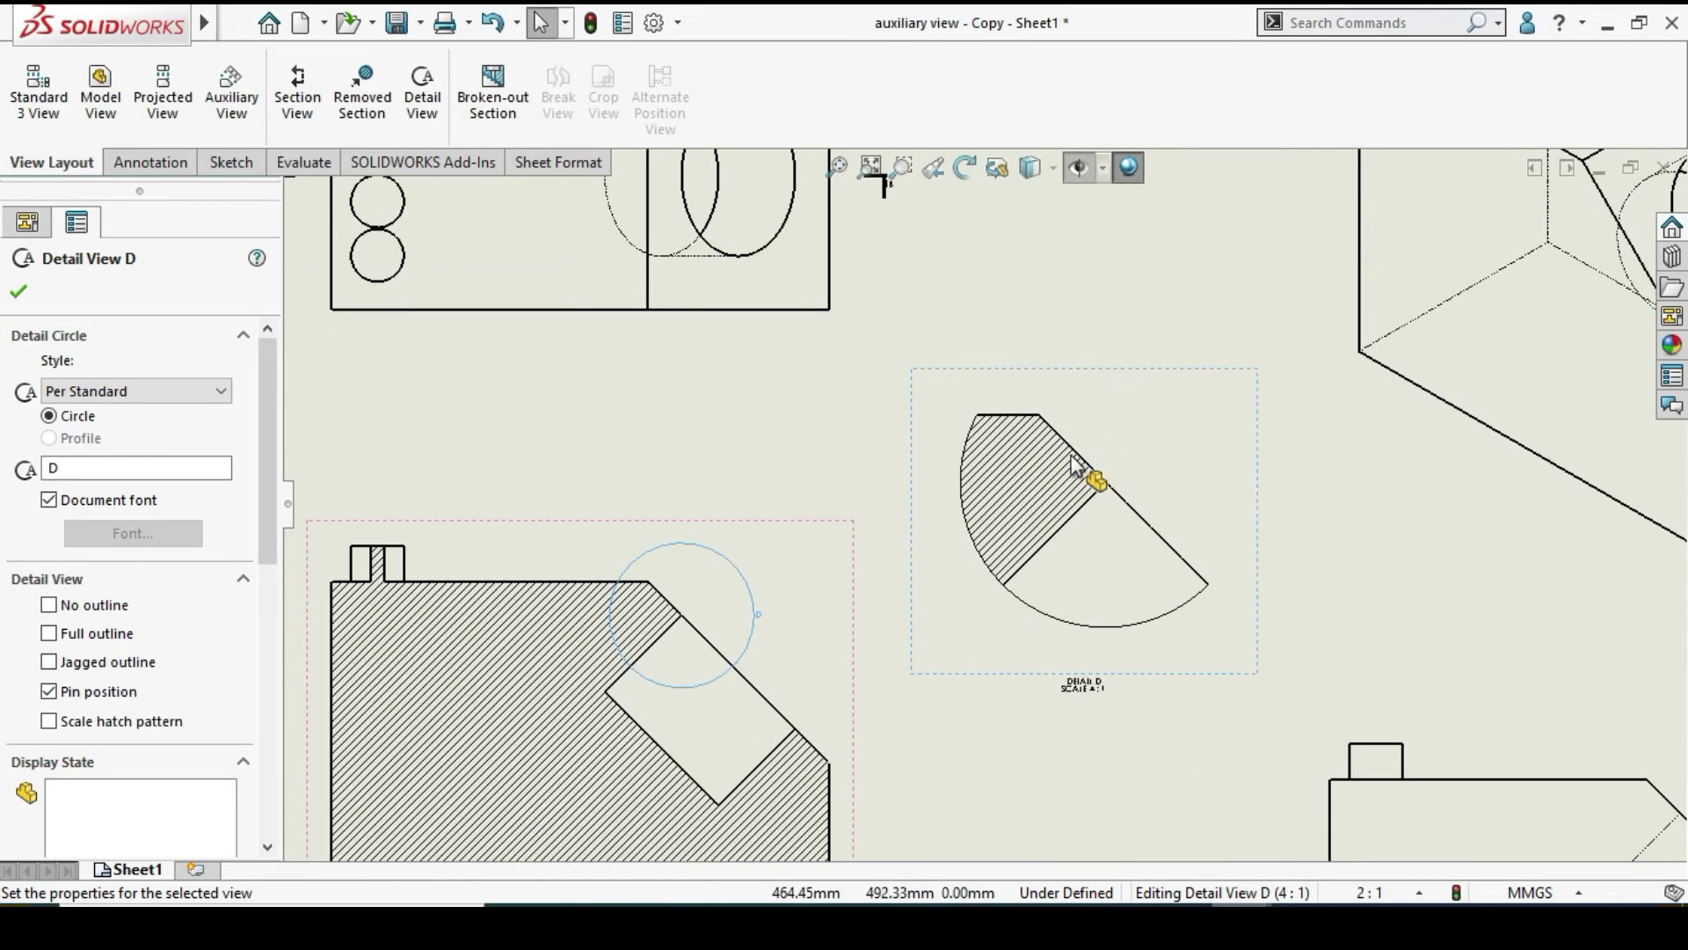
pyautogui.scroll(5, 1051, 453)
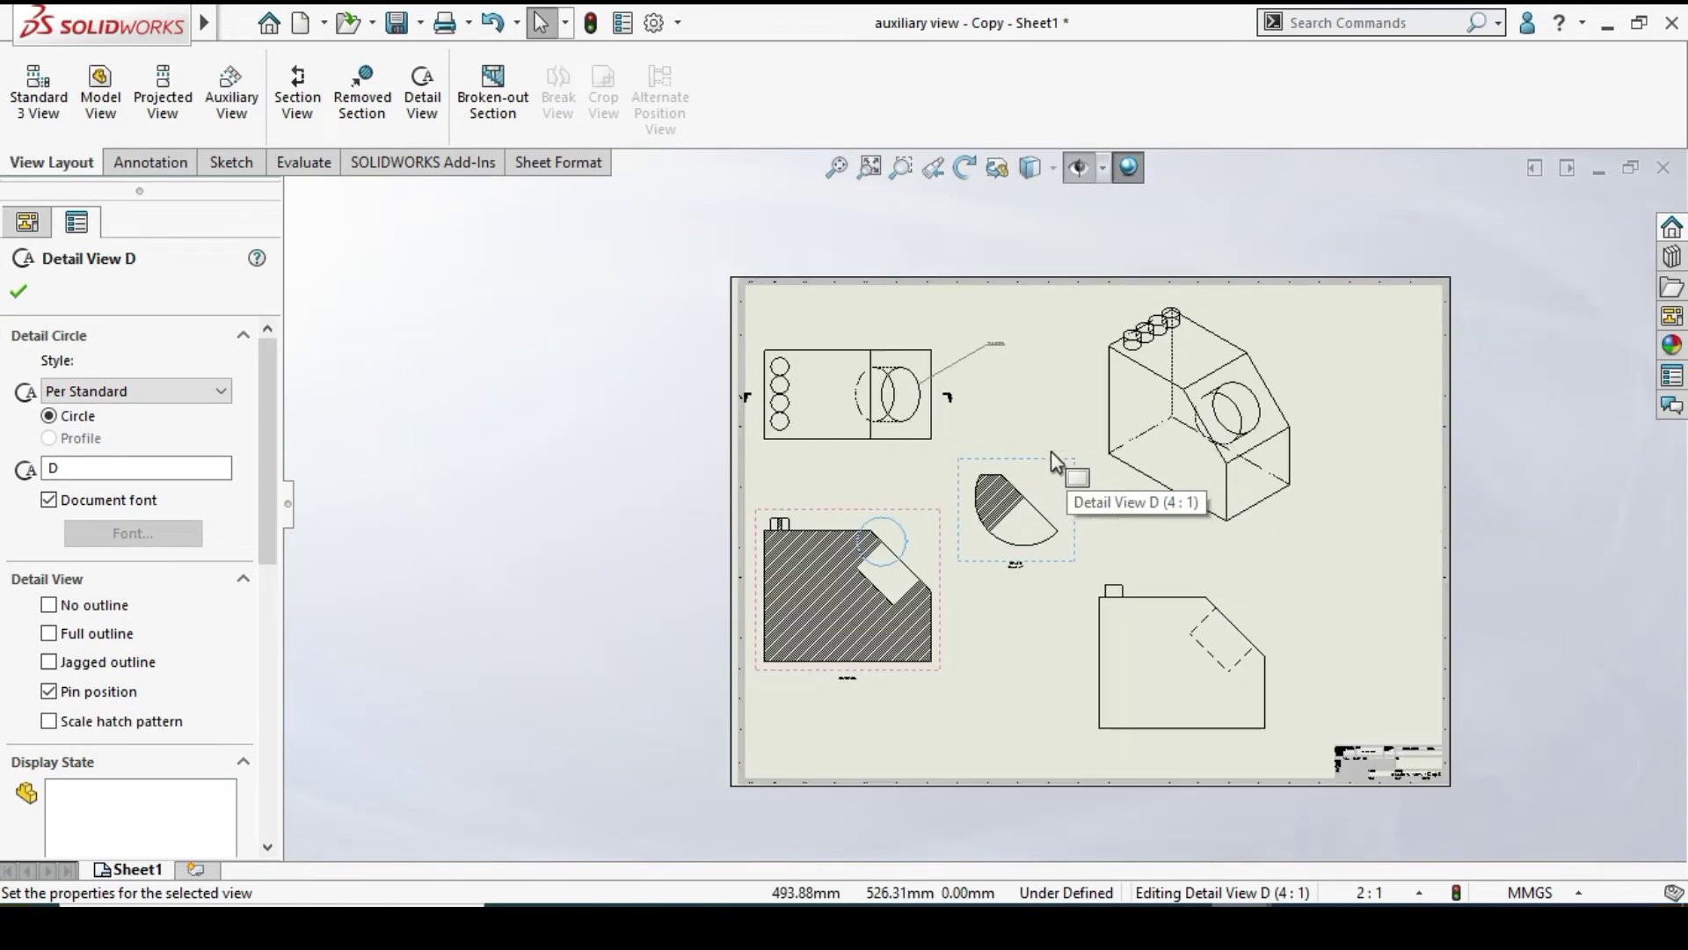
pyautogui.scroll(-4, 1052, 453)
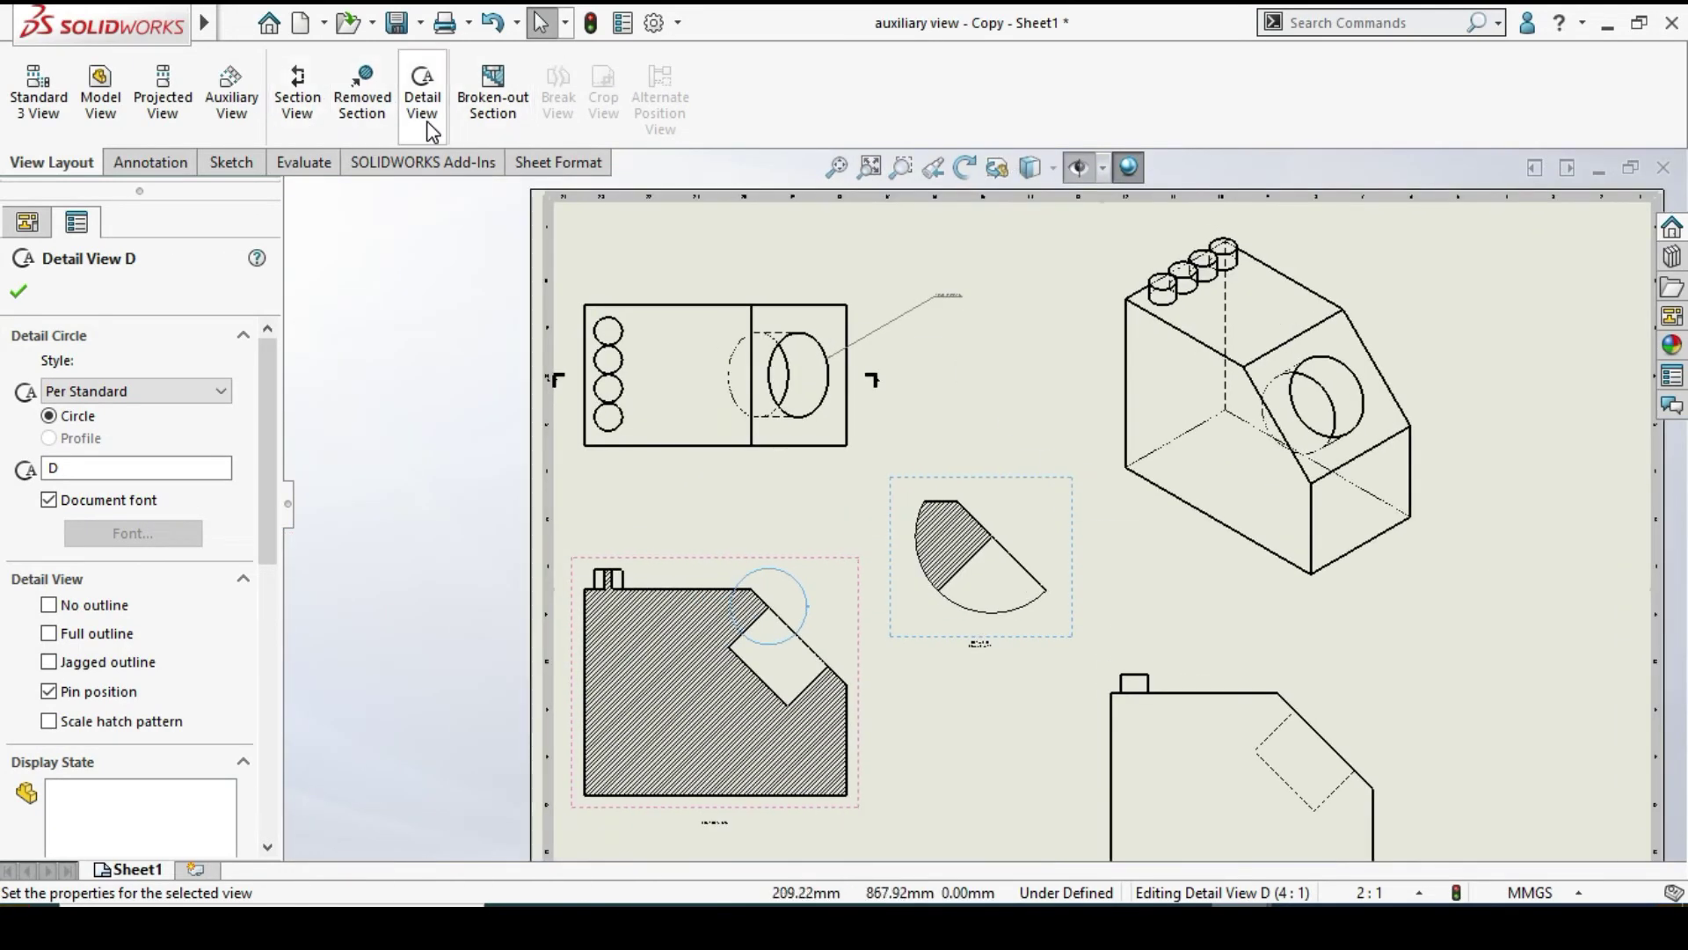
pyautogui.click(18, 293)
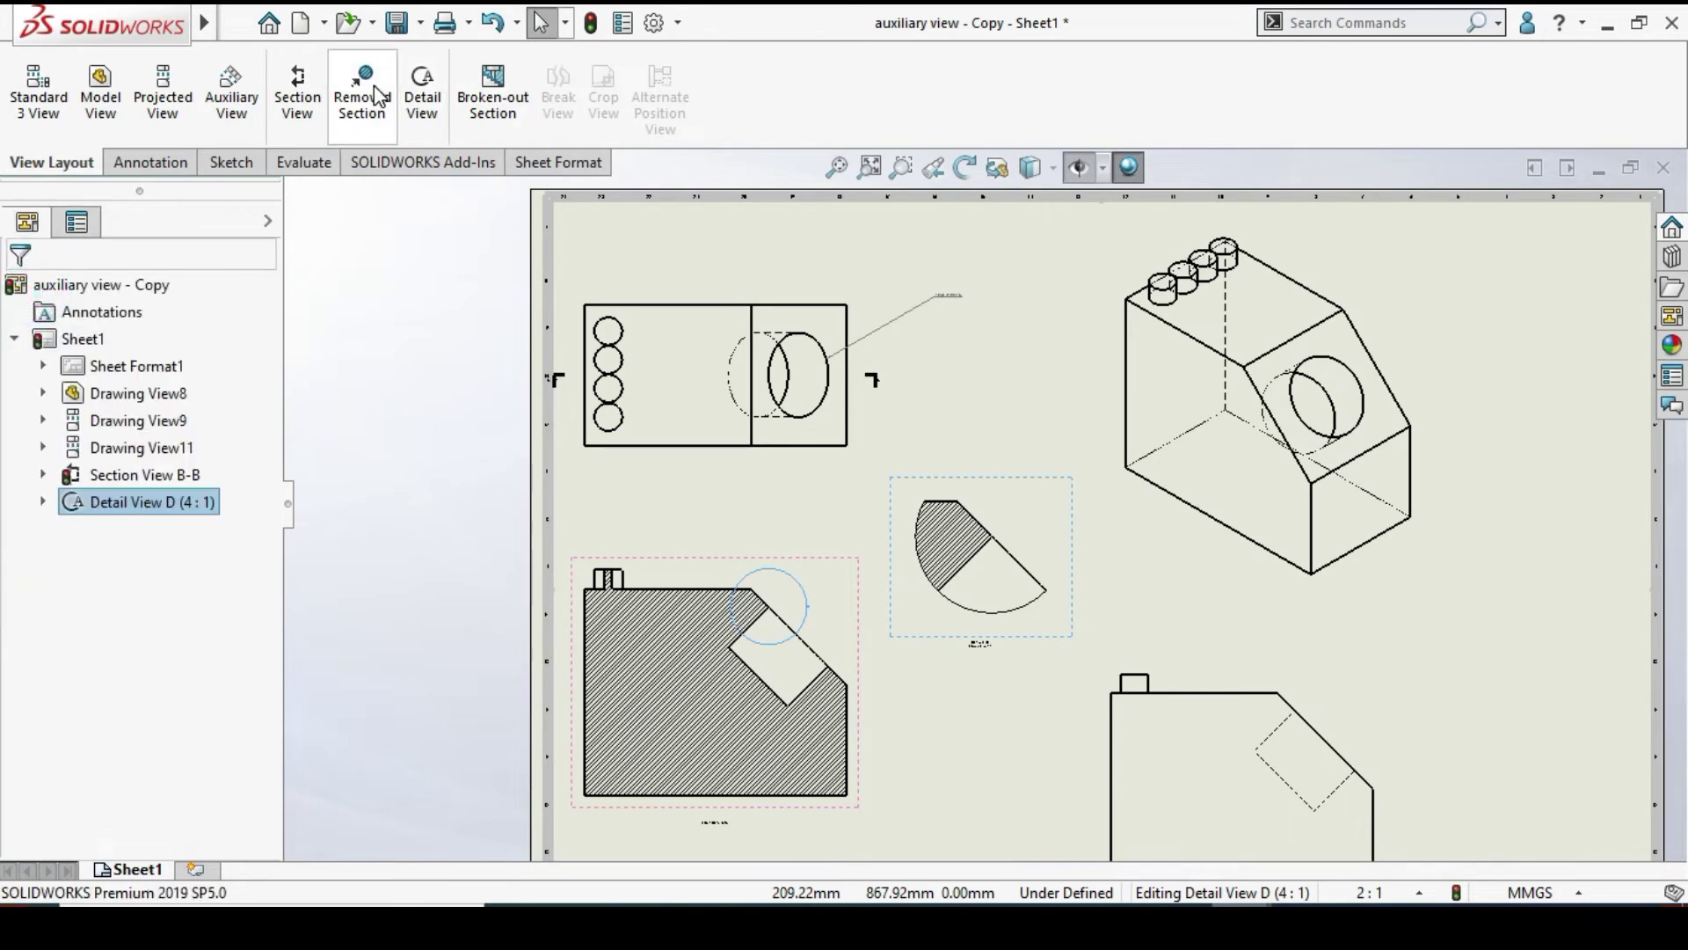
pyautogui.click(420, 92)
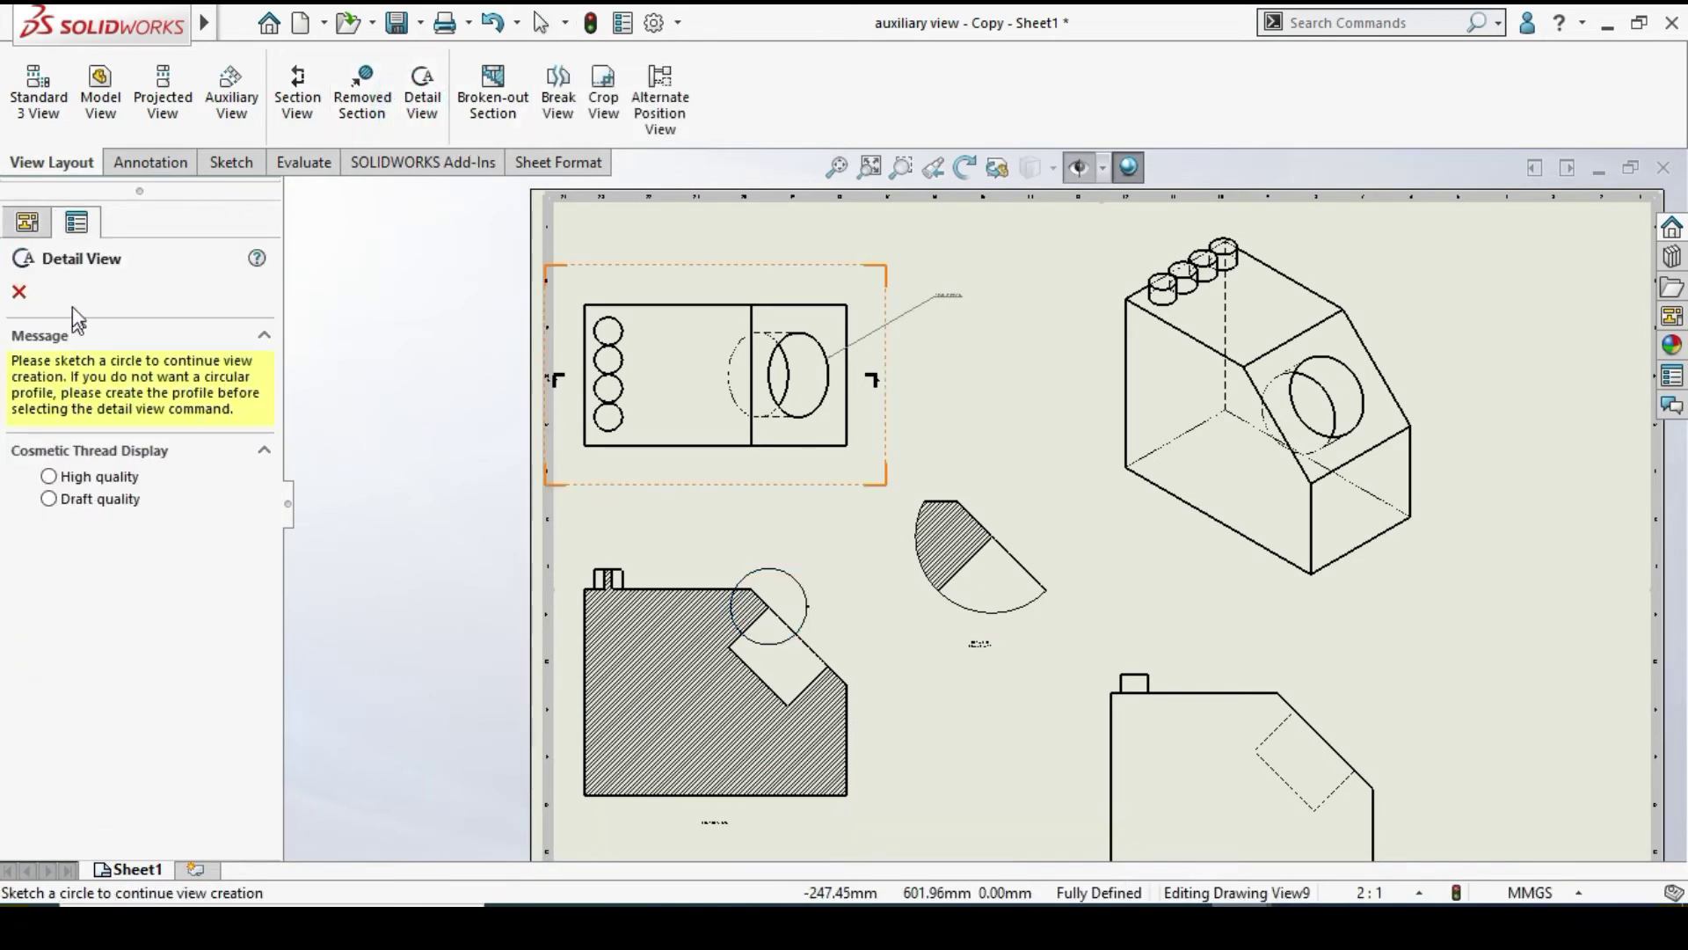
pyautogui.scroll(-2, 847, 332)
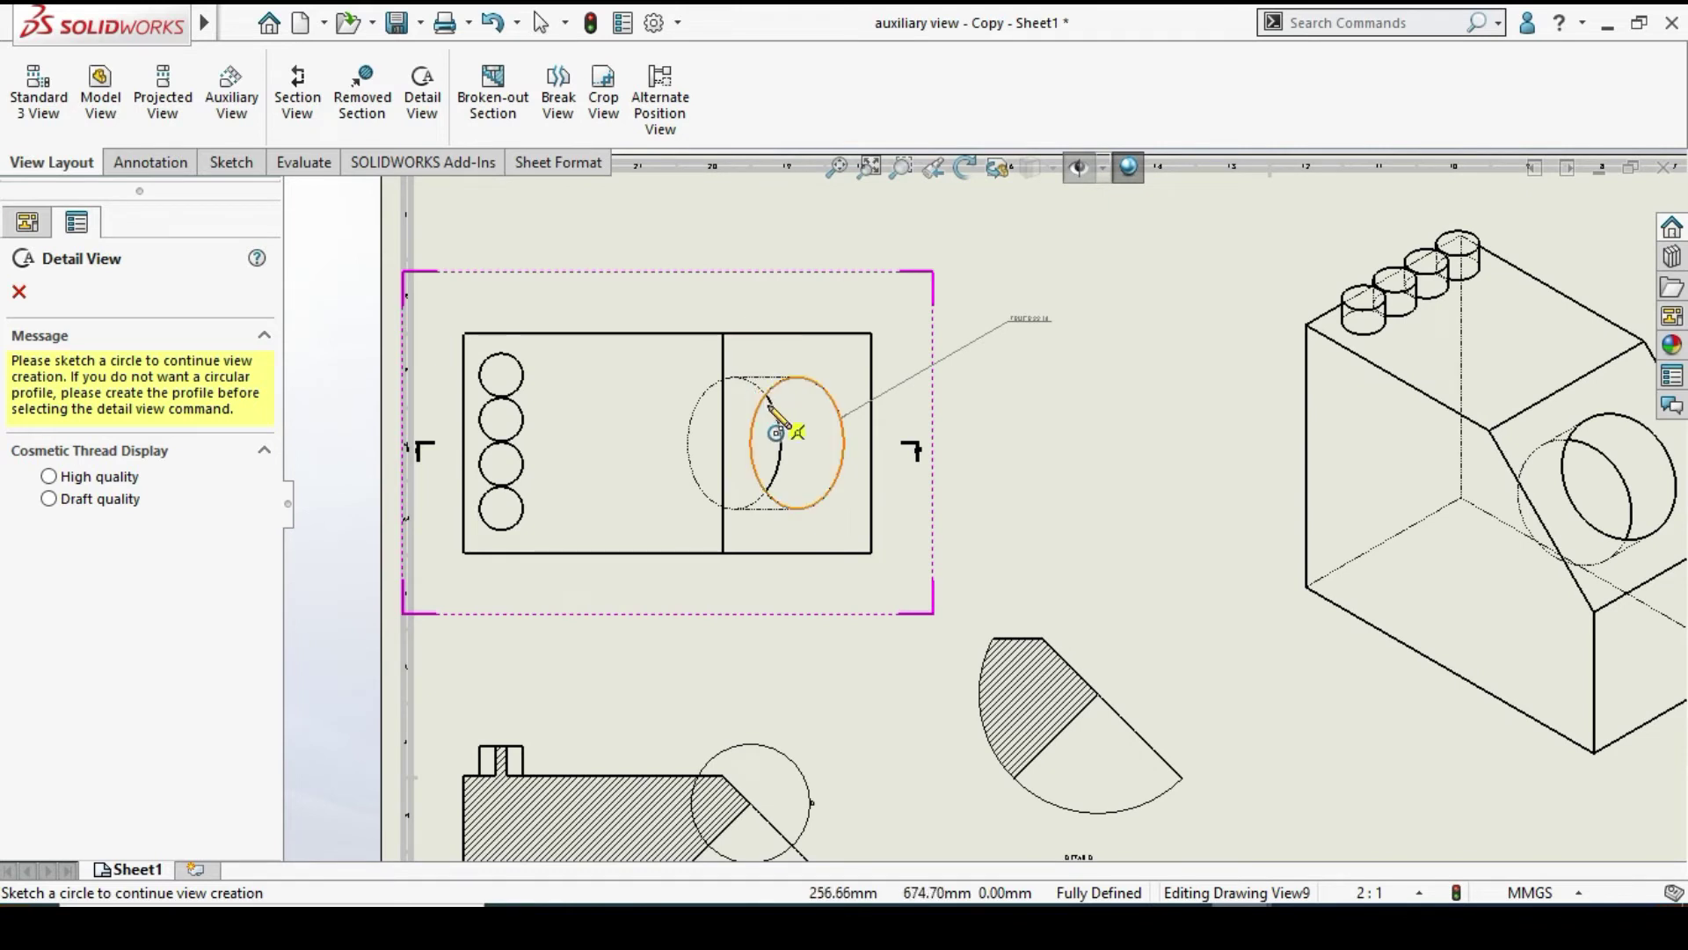
# Sketch detail circle E over the hole in the top view
pyautogui.click(735, 443)
pyautogui.click(735, 377)
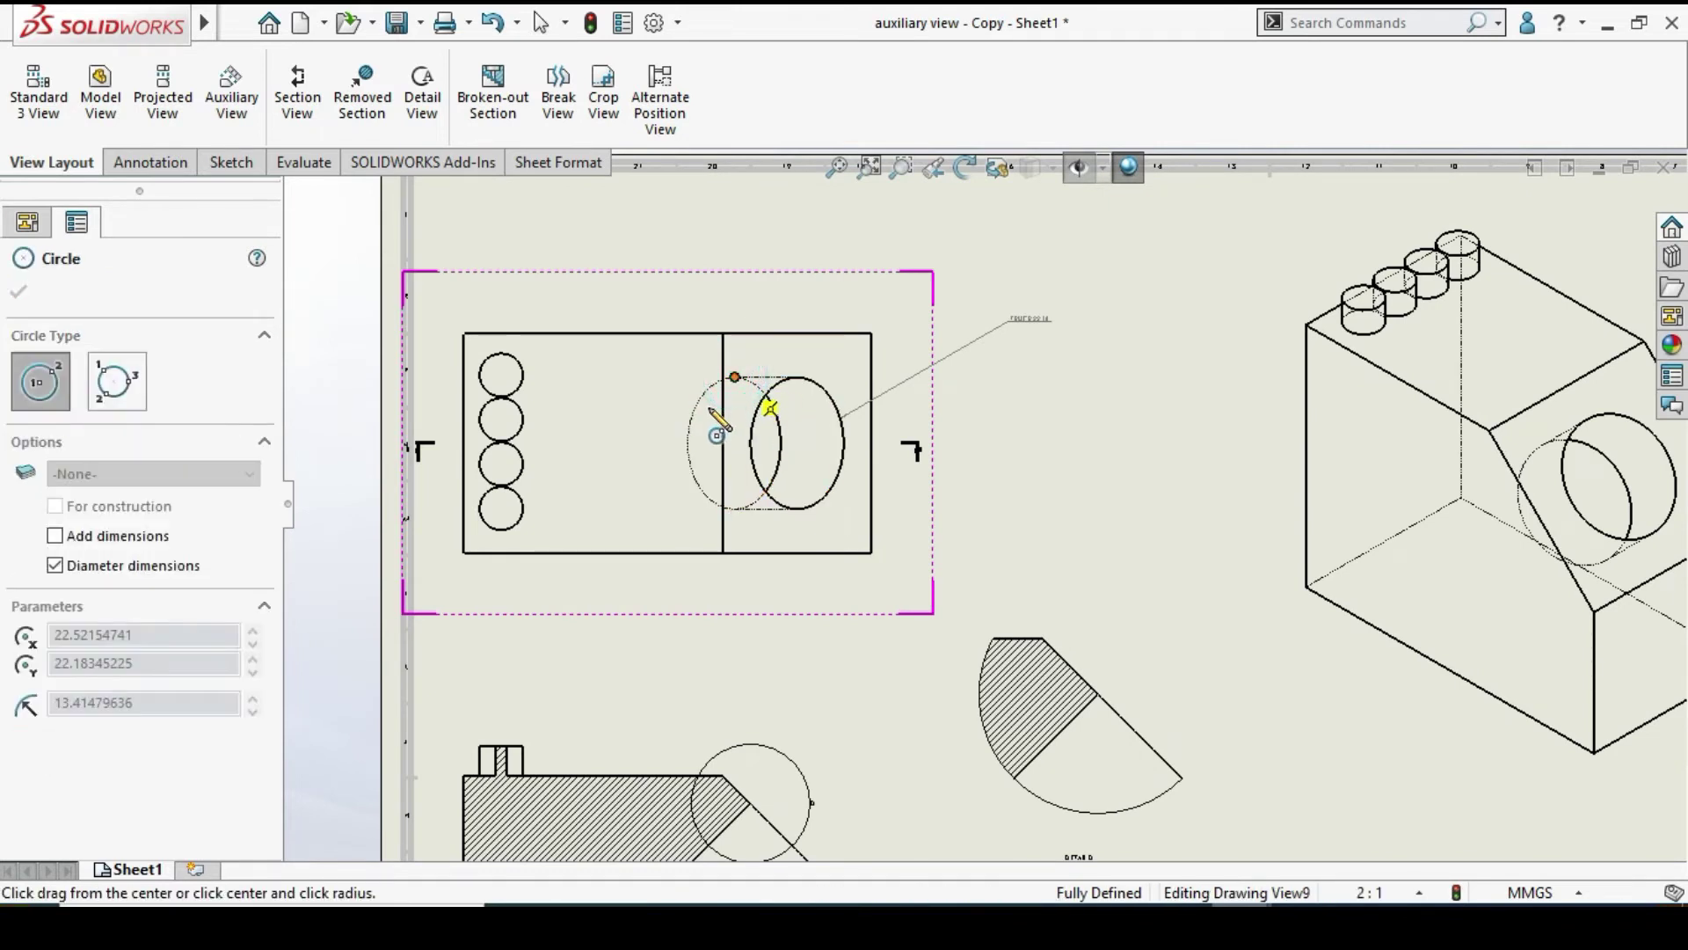
pyautogui.click(669, 339)
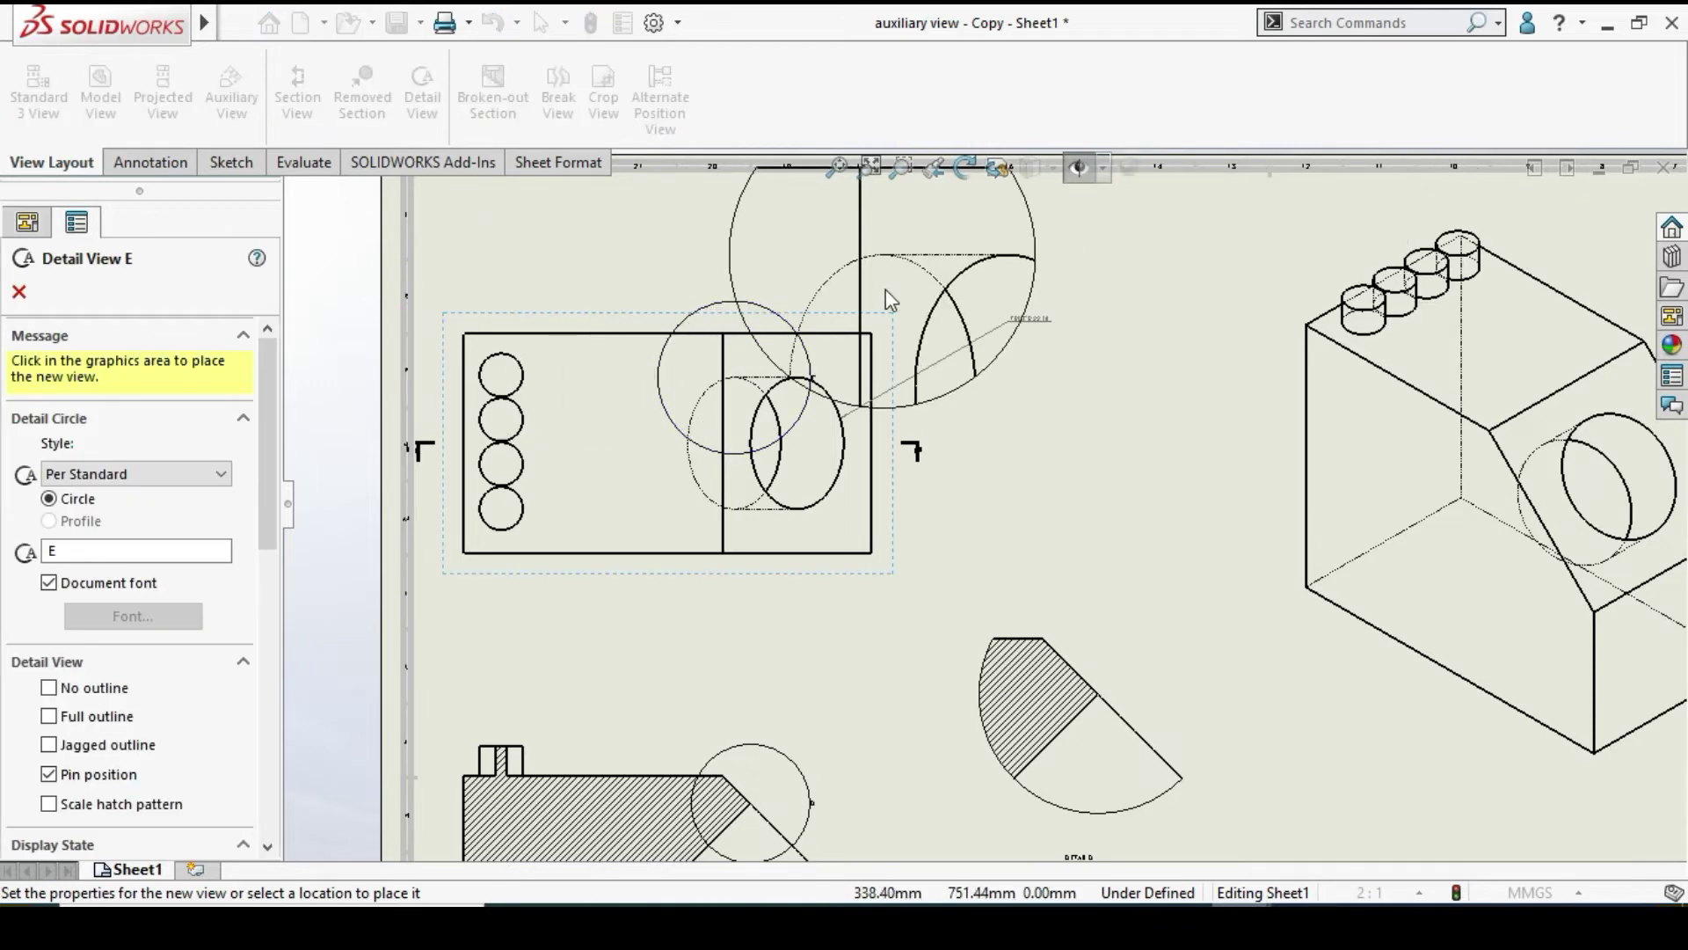
# Try Broken Circle and With Leader styles, then set the detail circle style to Connected
pyautogui.click(87, 479)
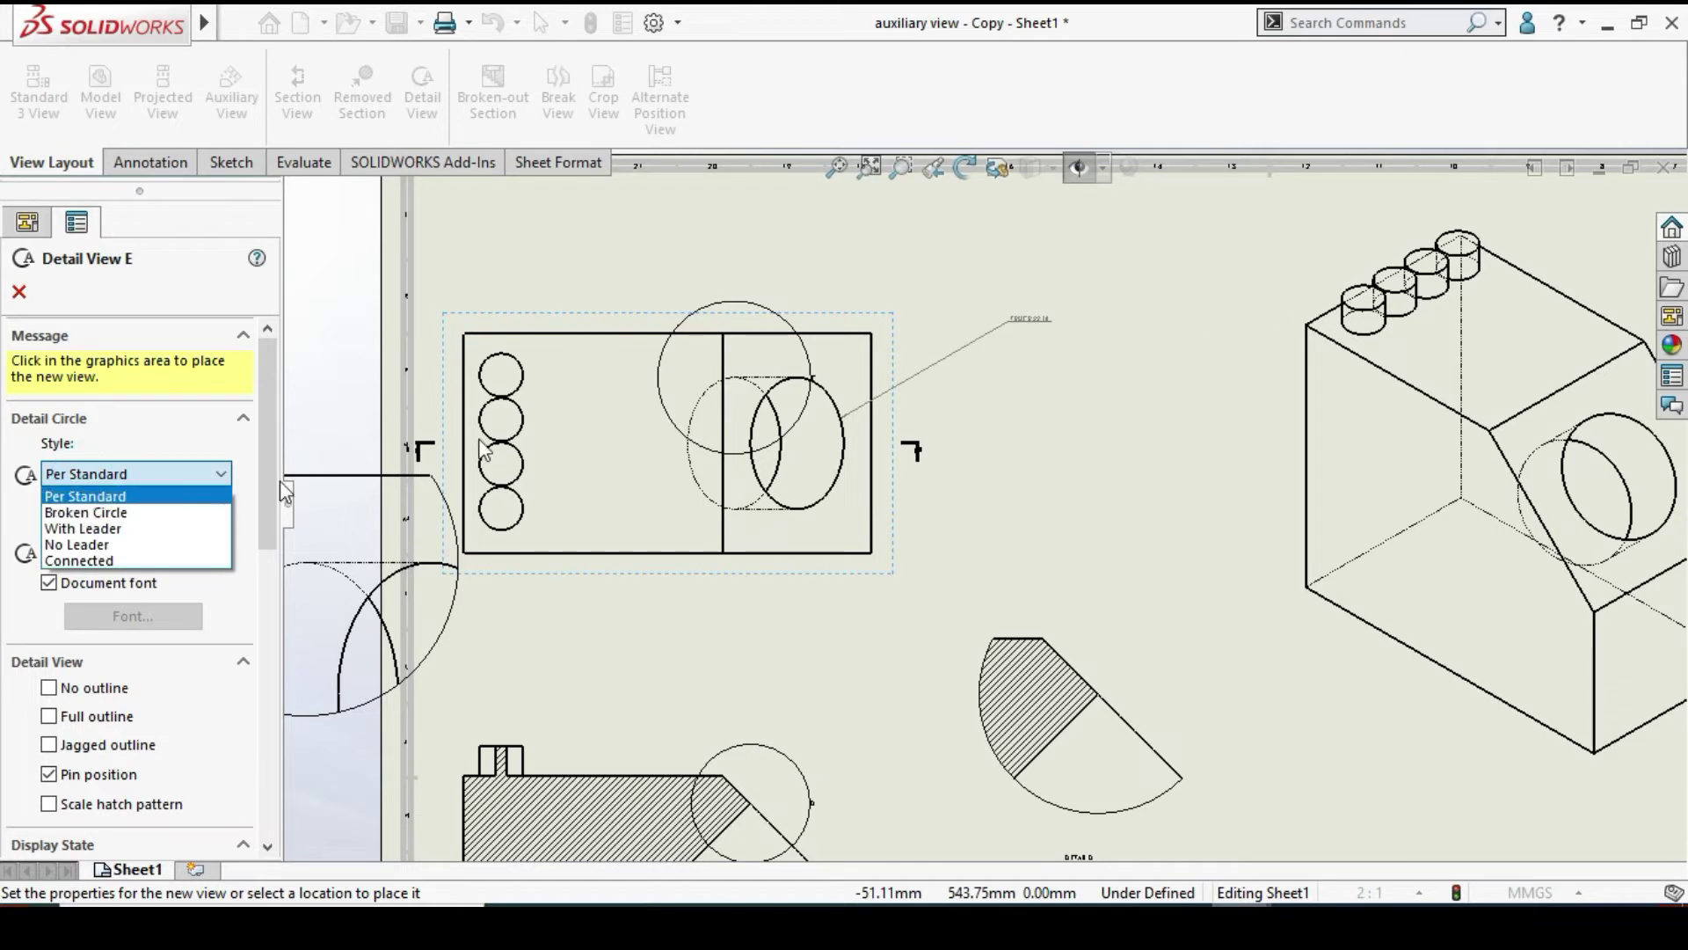
pyautogui.click(112, 514)
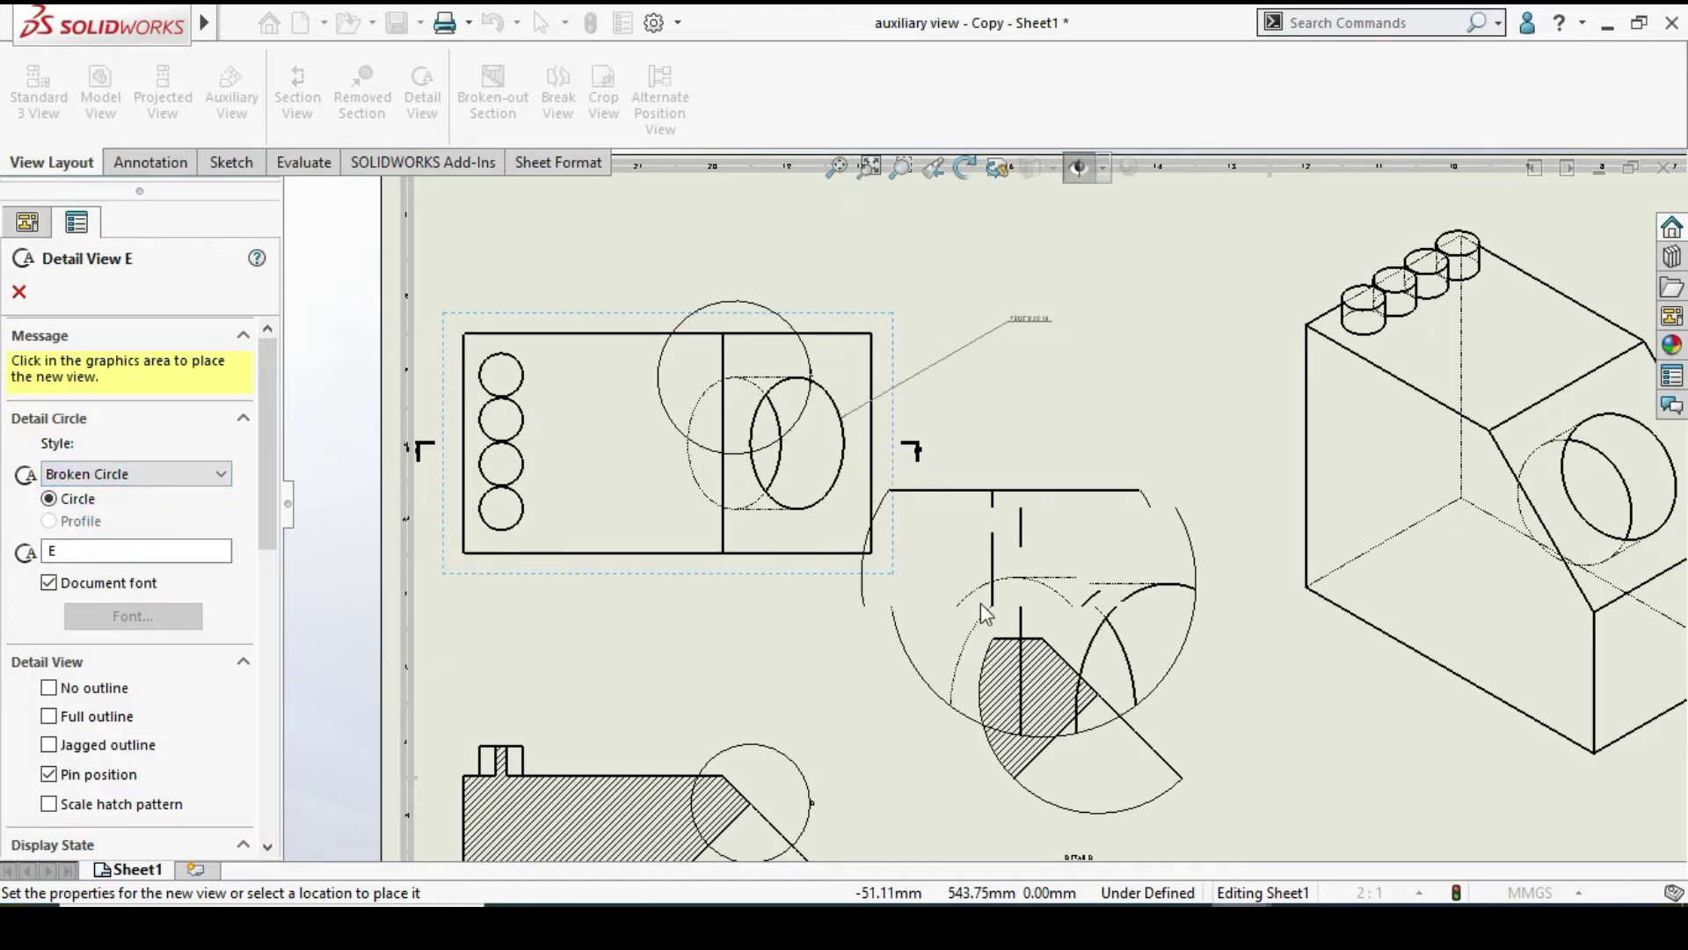
pyautogui.click(91, 476)
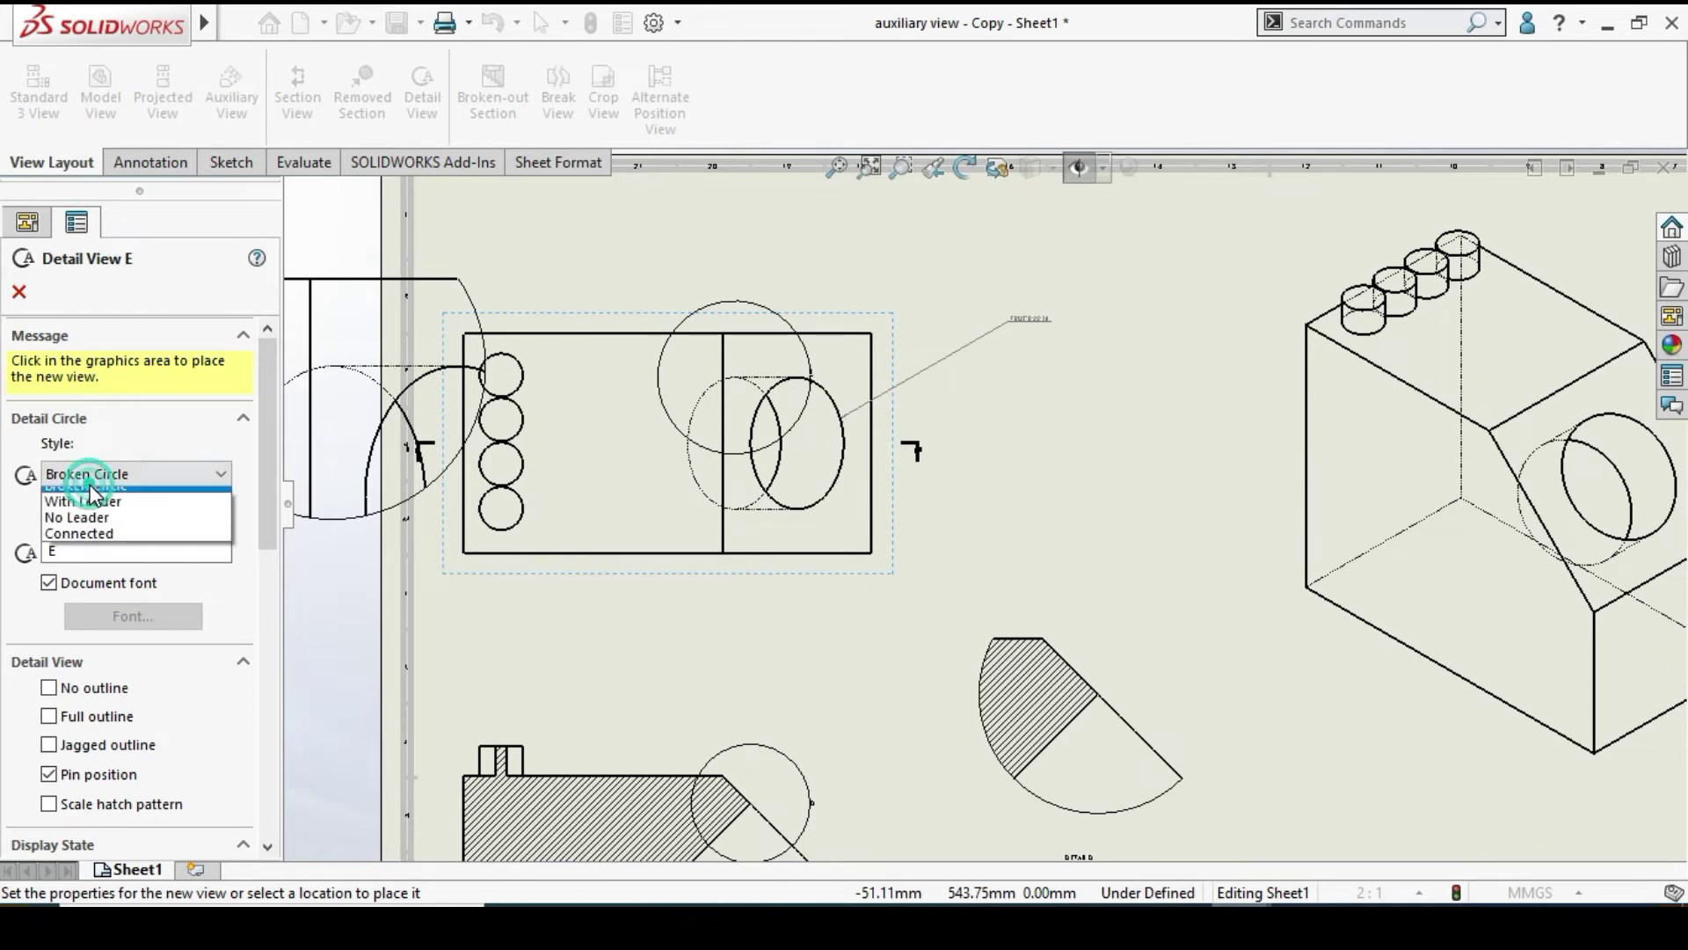
pyautogui.click(105, 533)
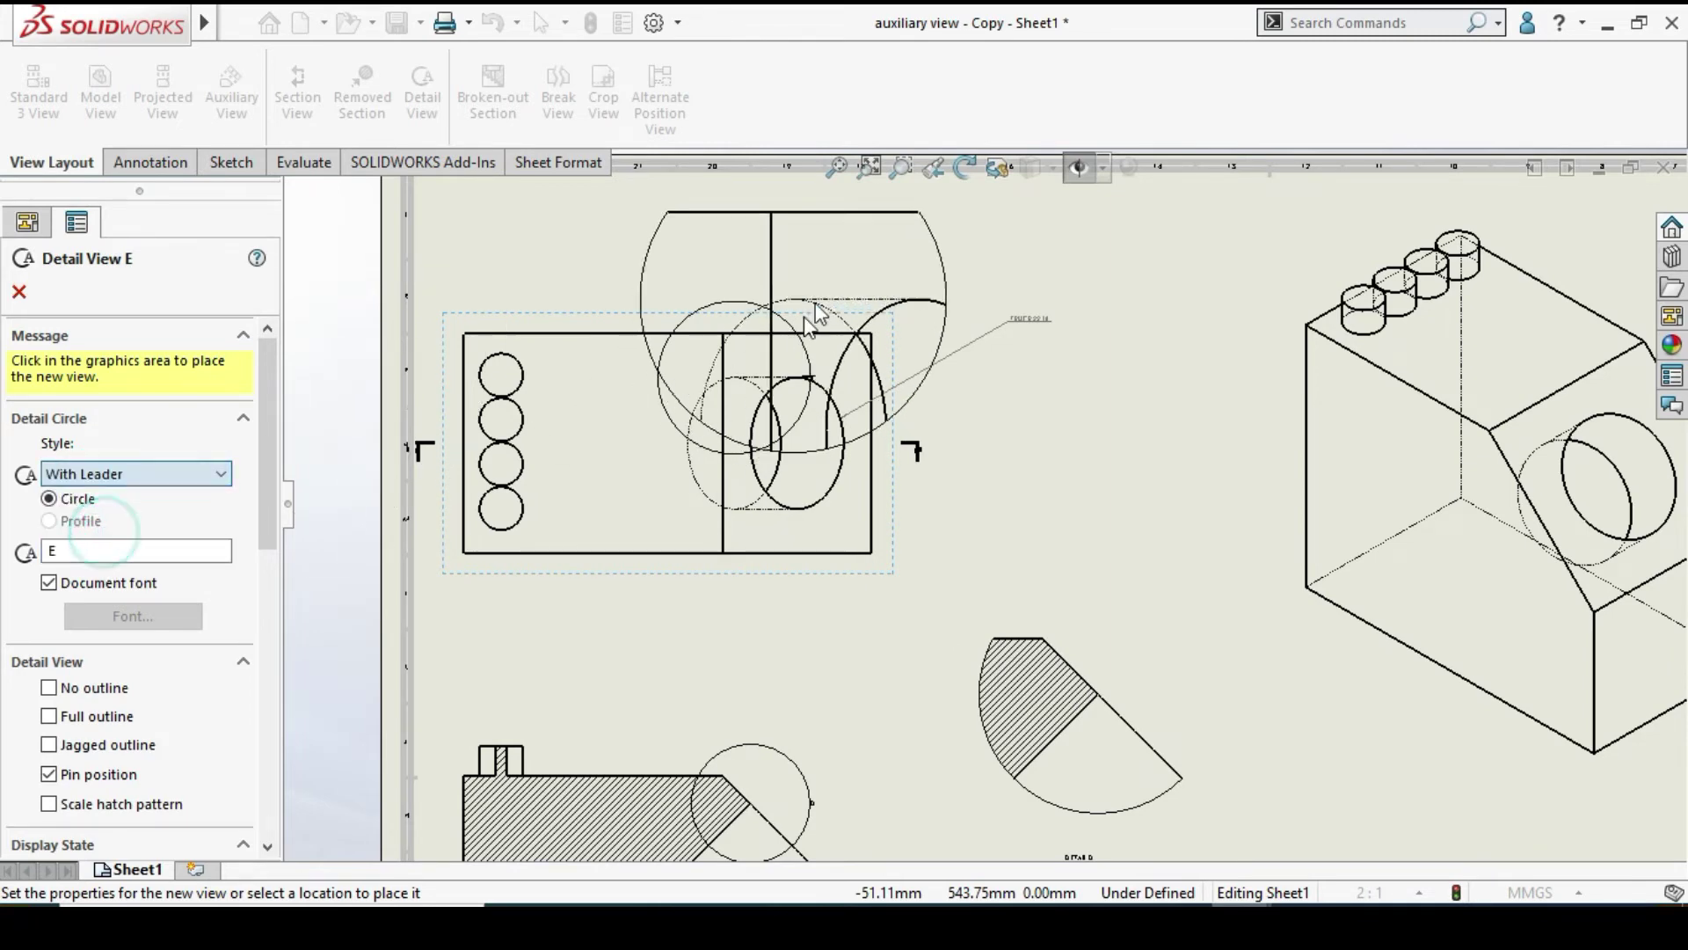
pyautogui.scroll(-1, 958, 273)
pyautogui.scroll(2, 1190, 518)
pyautogui.scroll(-2, 1167, 560)
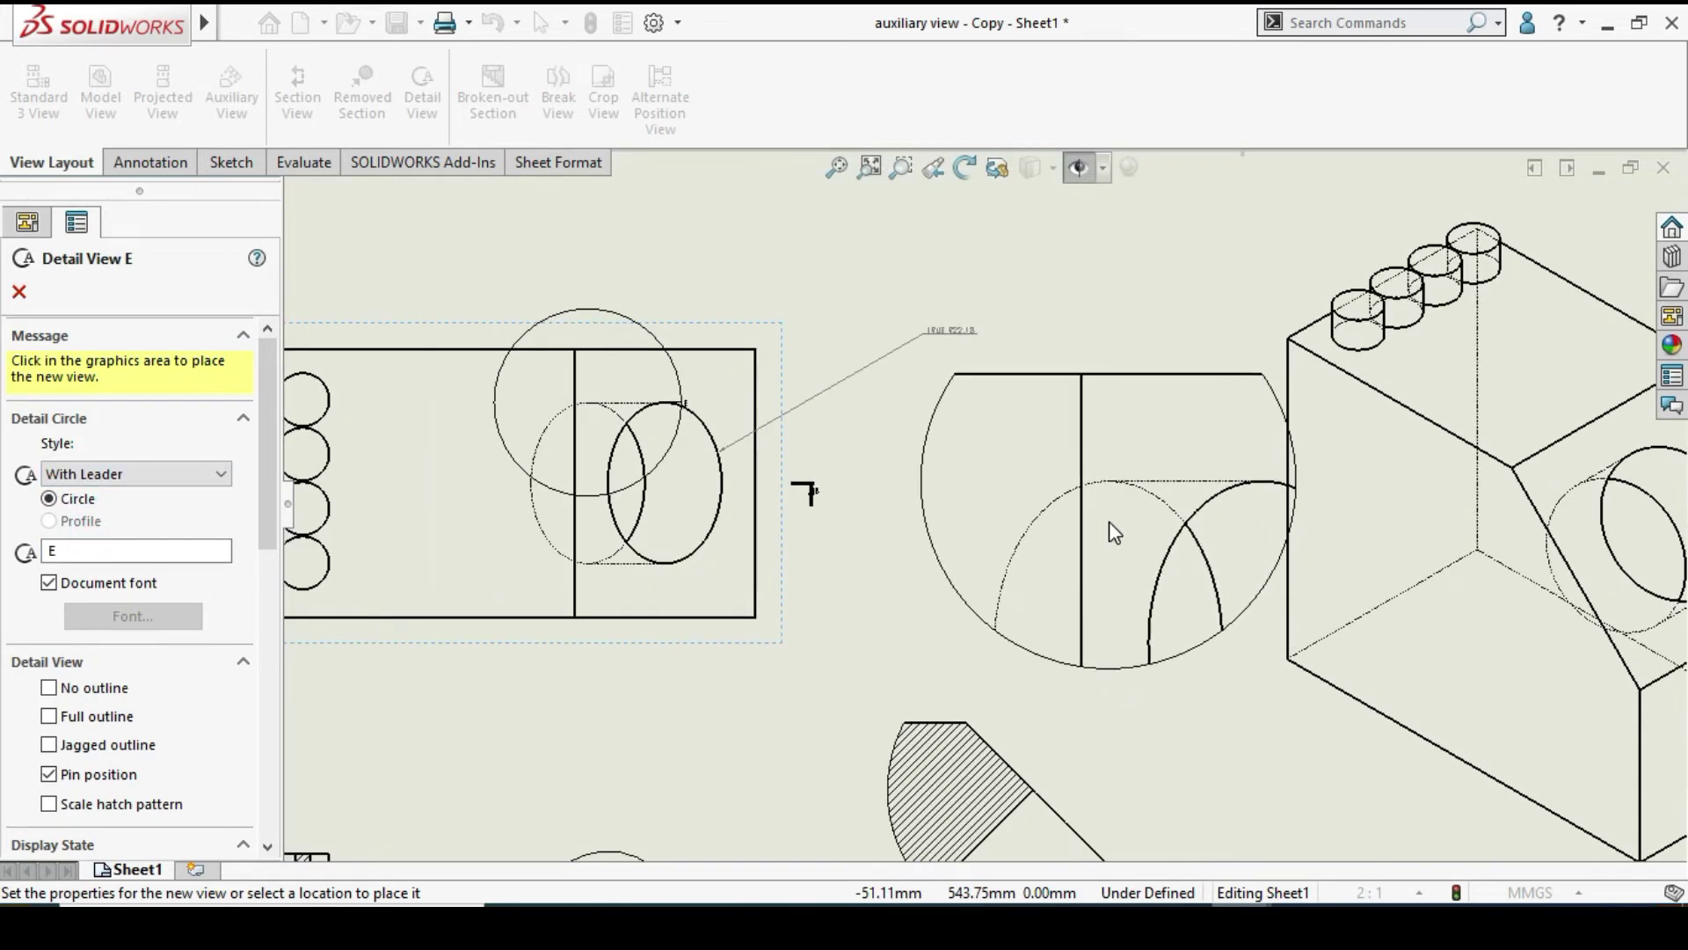
pyautogui.scroll(-2, 1134, 527)
pyautogui.click(139, 475)
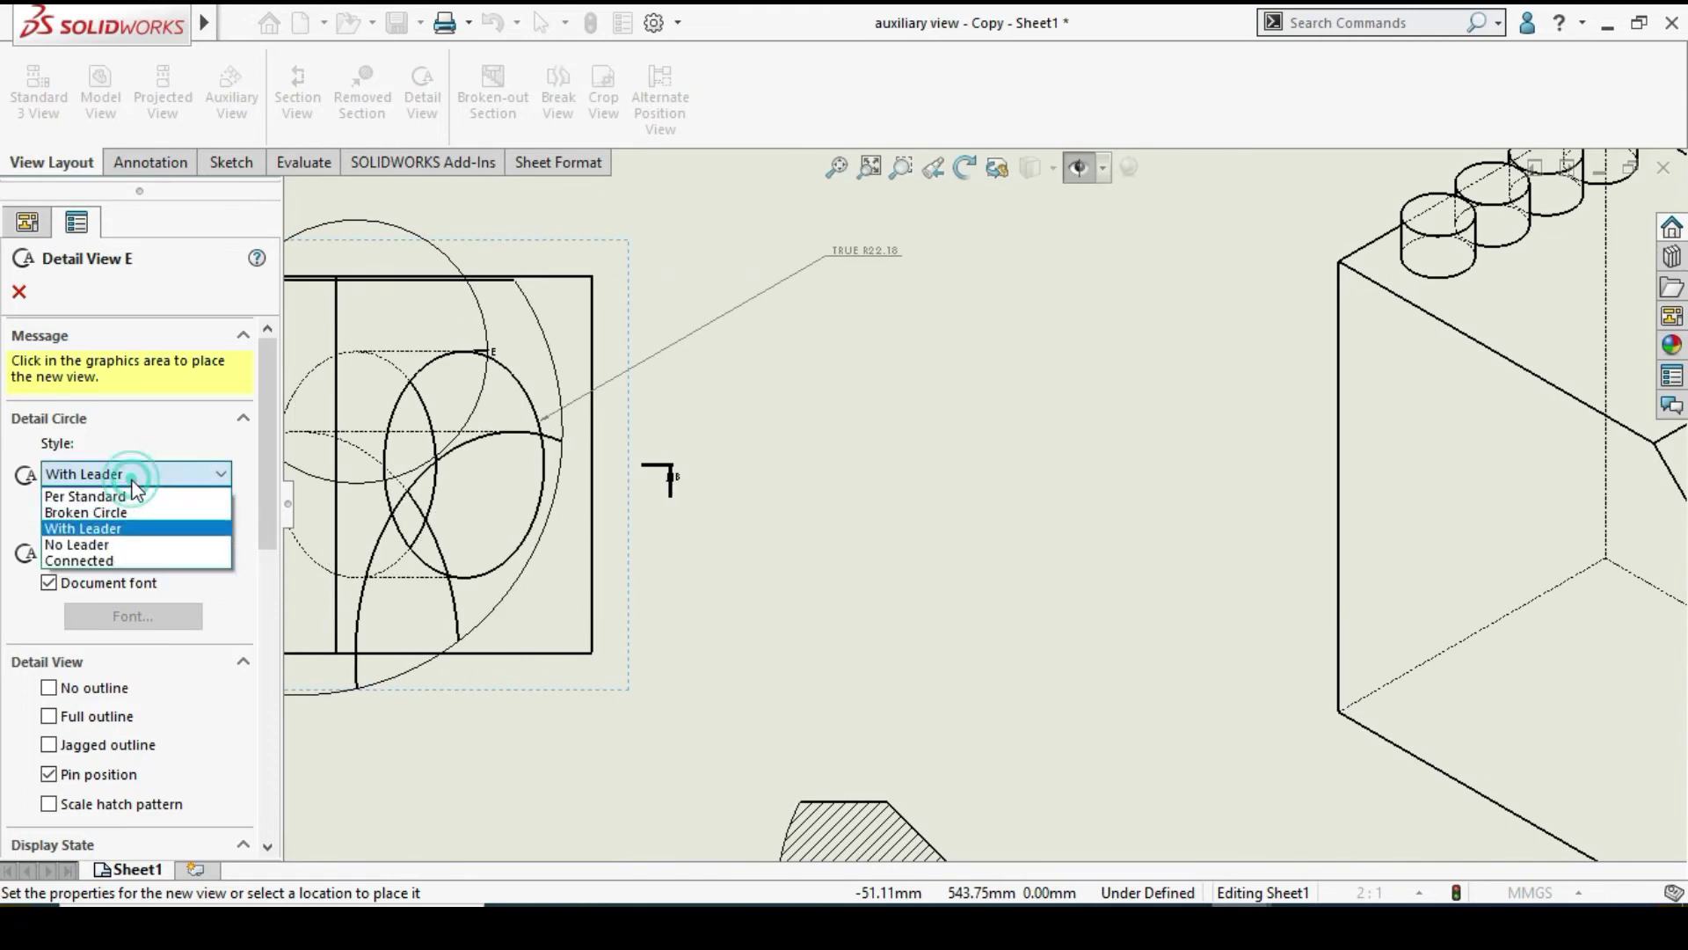
pyautogui.click(79, 560)
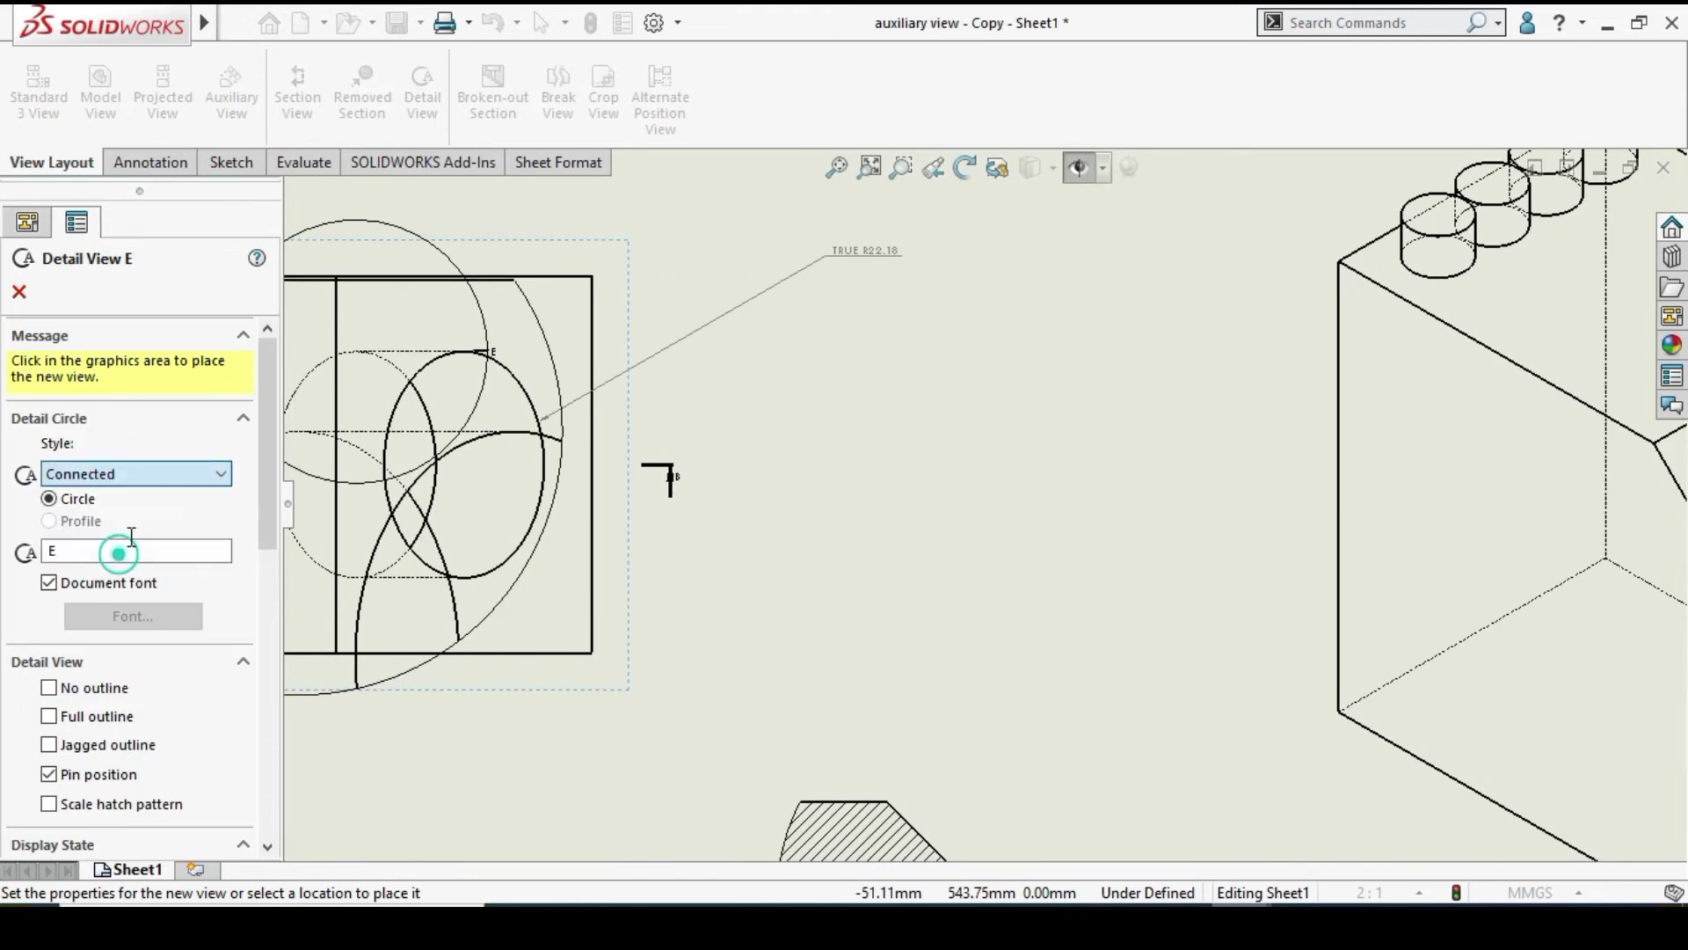
pyautogui.scroll(2, 669, 480)
pyautogui.scroll(-2, 1132, 562)
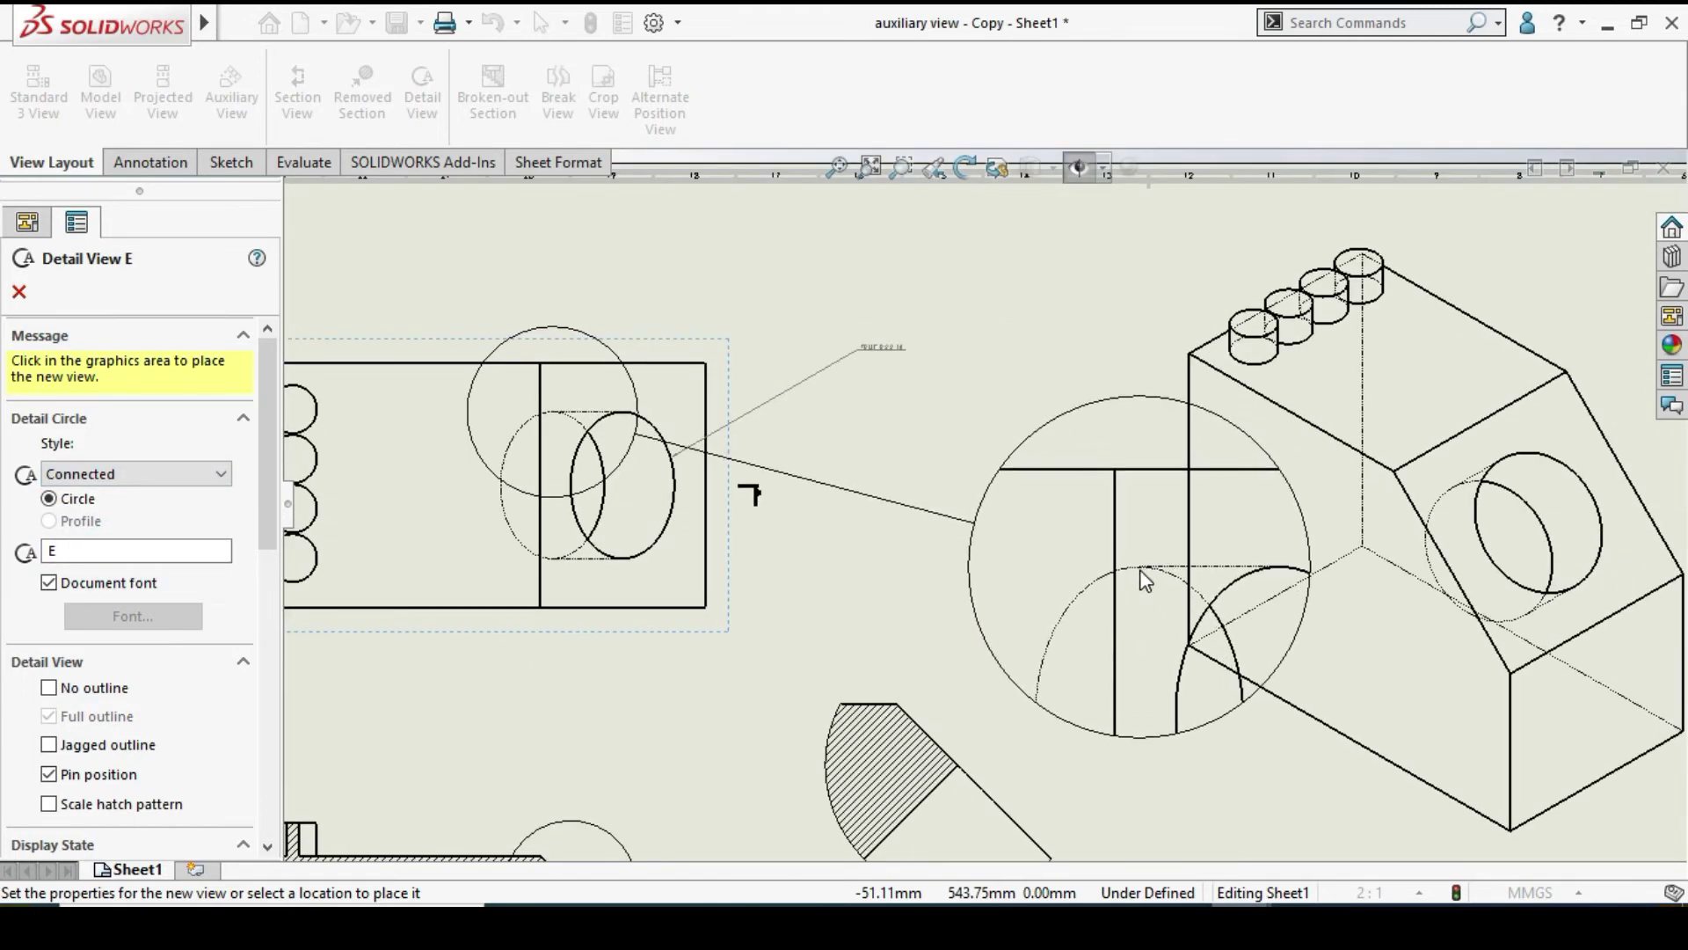
# Place Detail View E right of the top view with its style set to Connected
pyautogui.click(1081, 598)
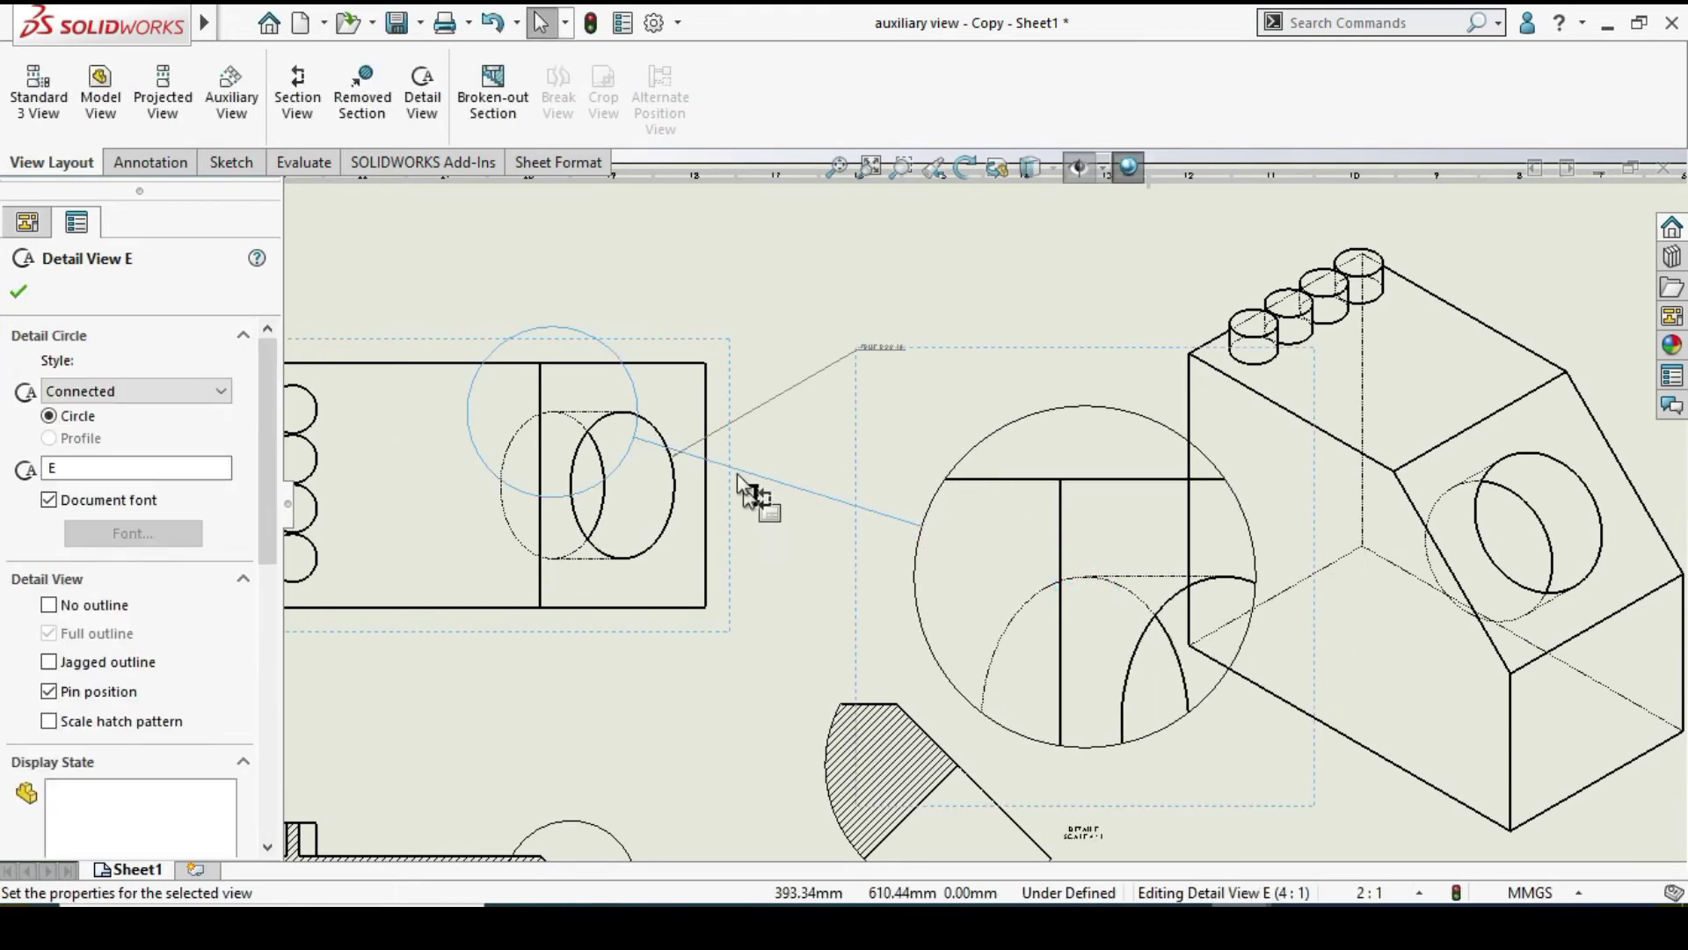
pyautogui.click(139, 392)
pyautogui.click(109, 456)
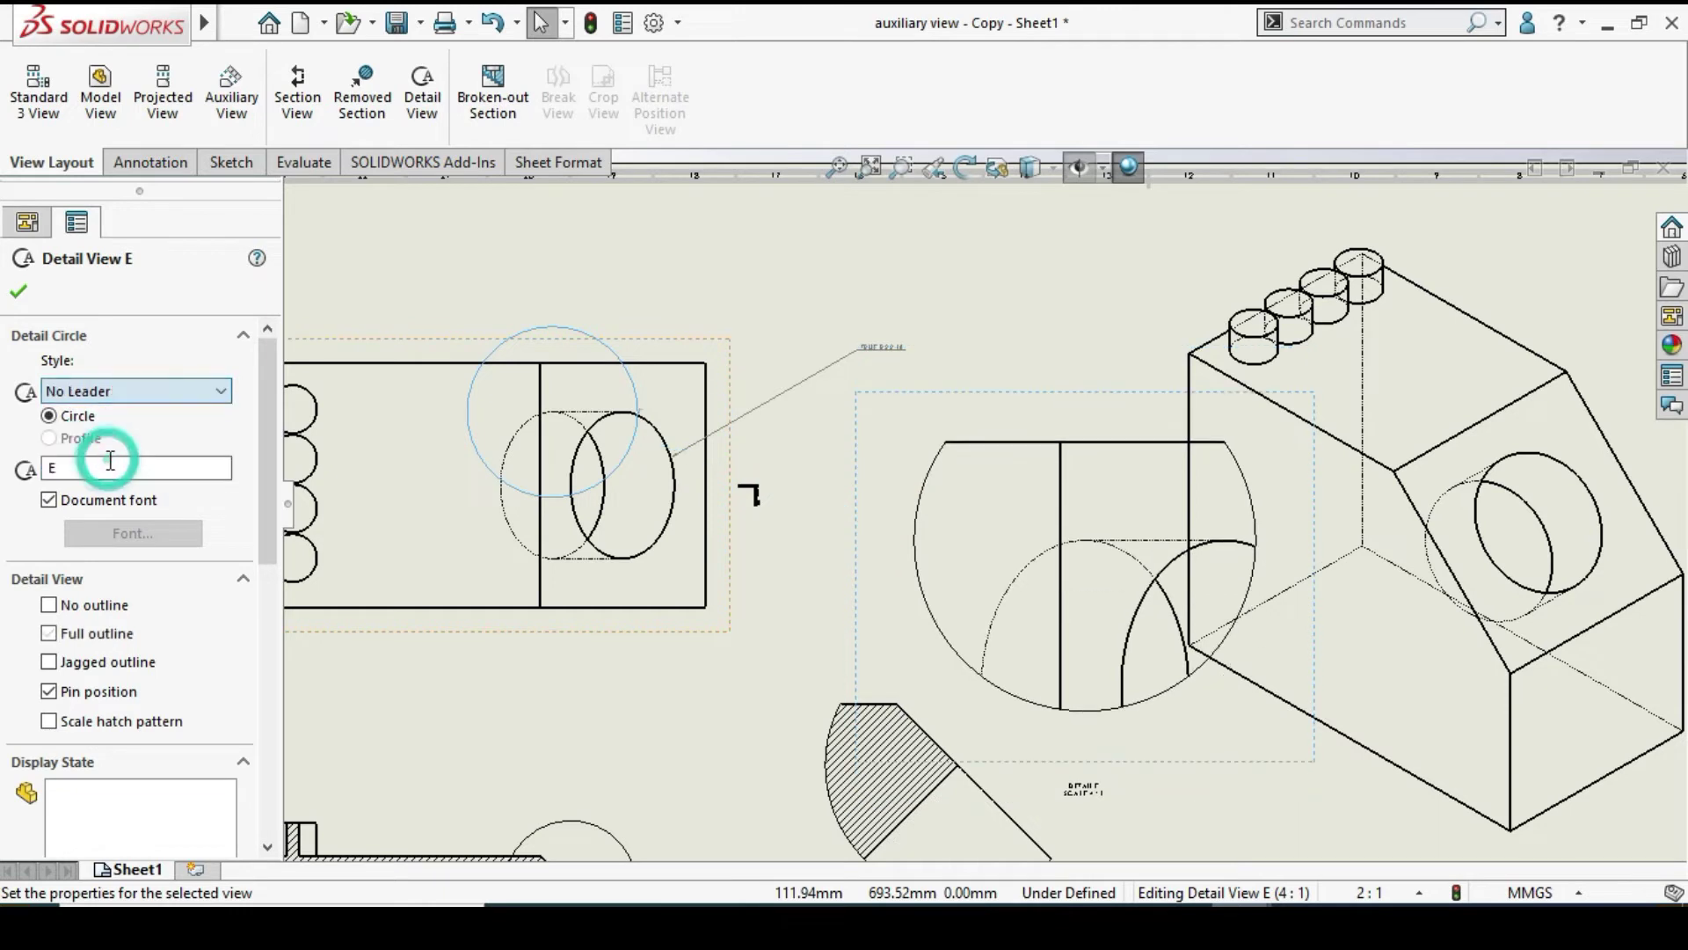
pyautogui.click(115, 391)
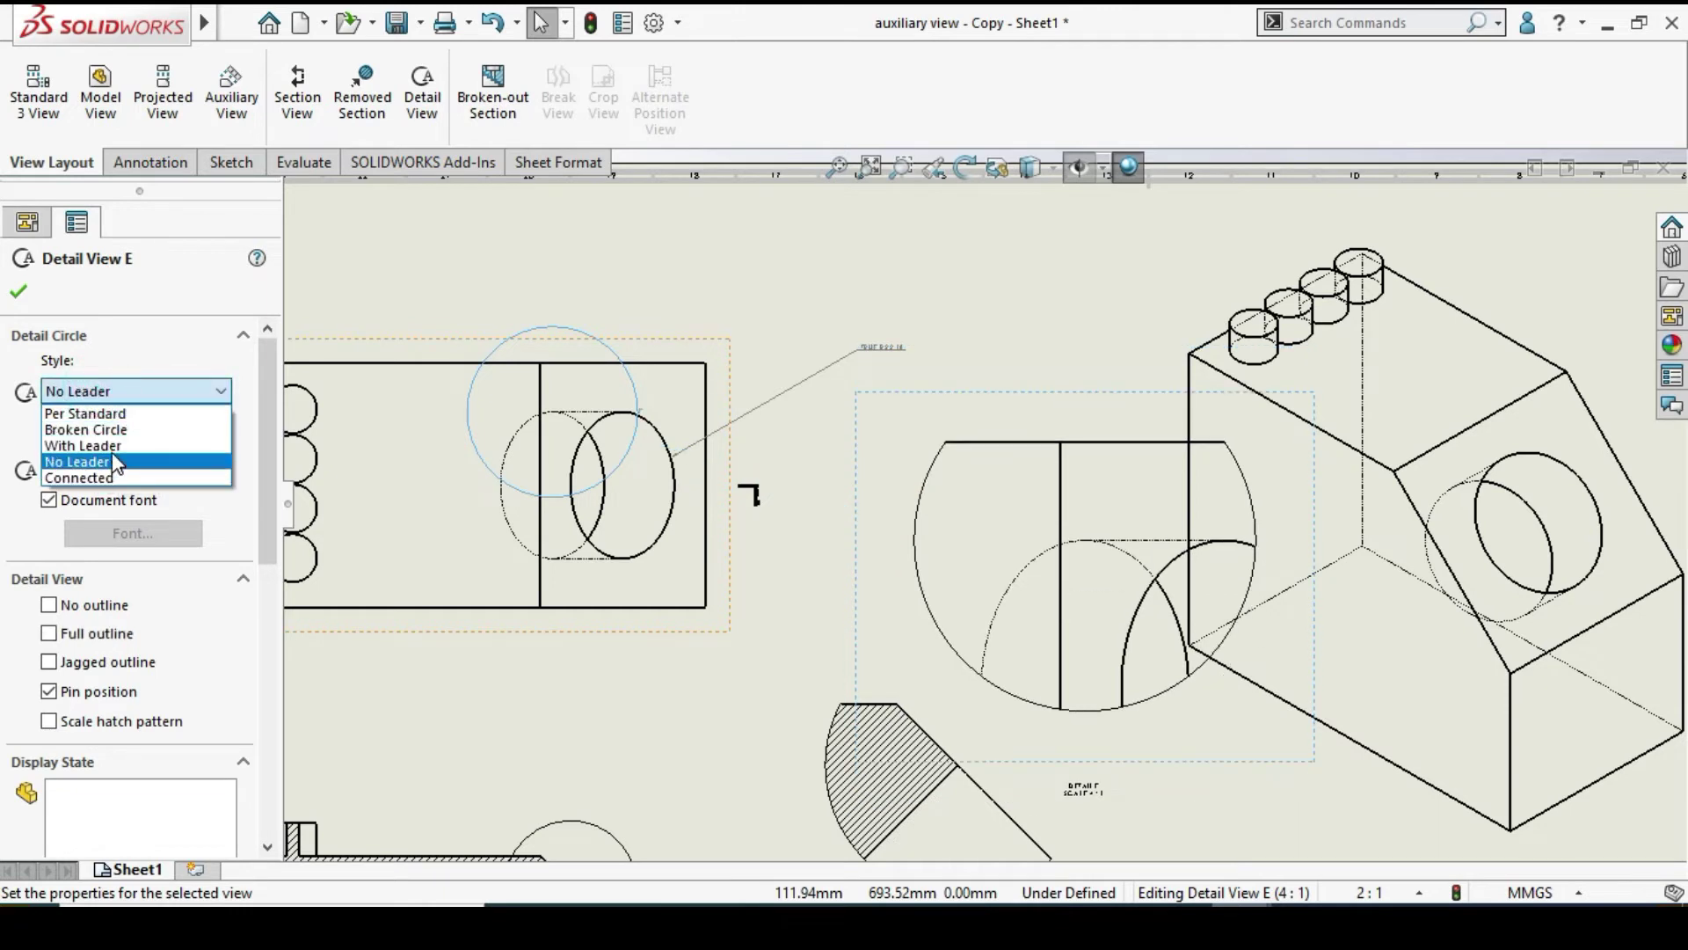
pyautogui.click(113, 452)
pyautogui.click(70, 392)
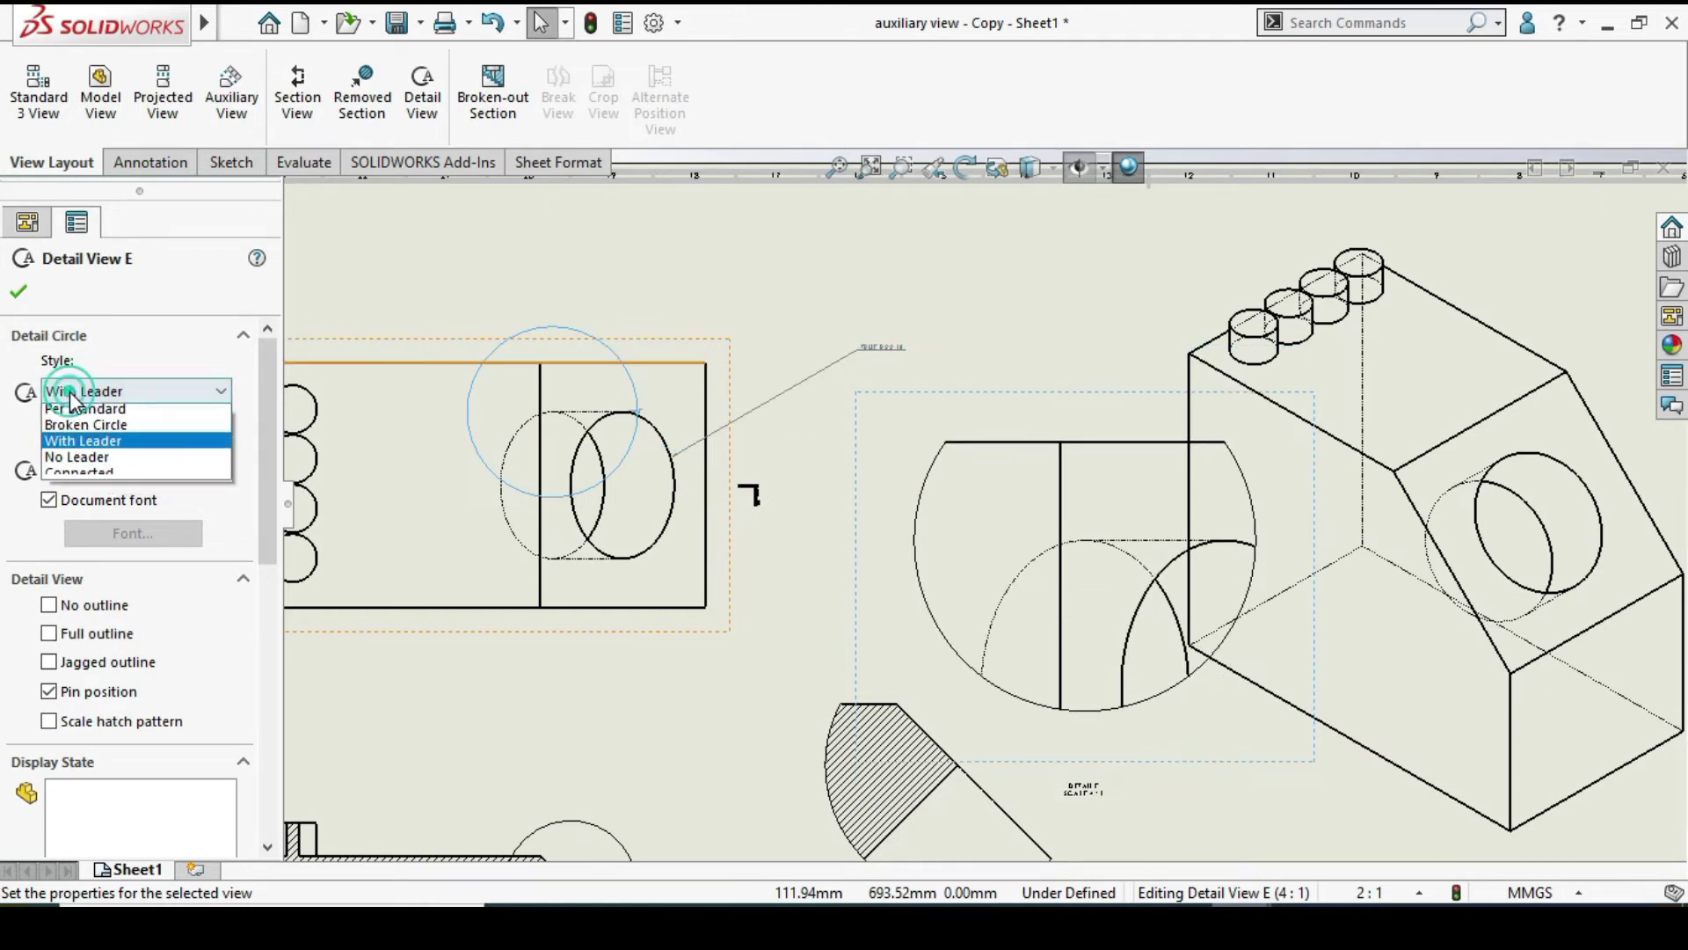
pyautogui.click(107, 478)
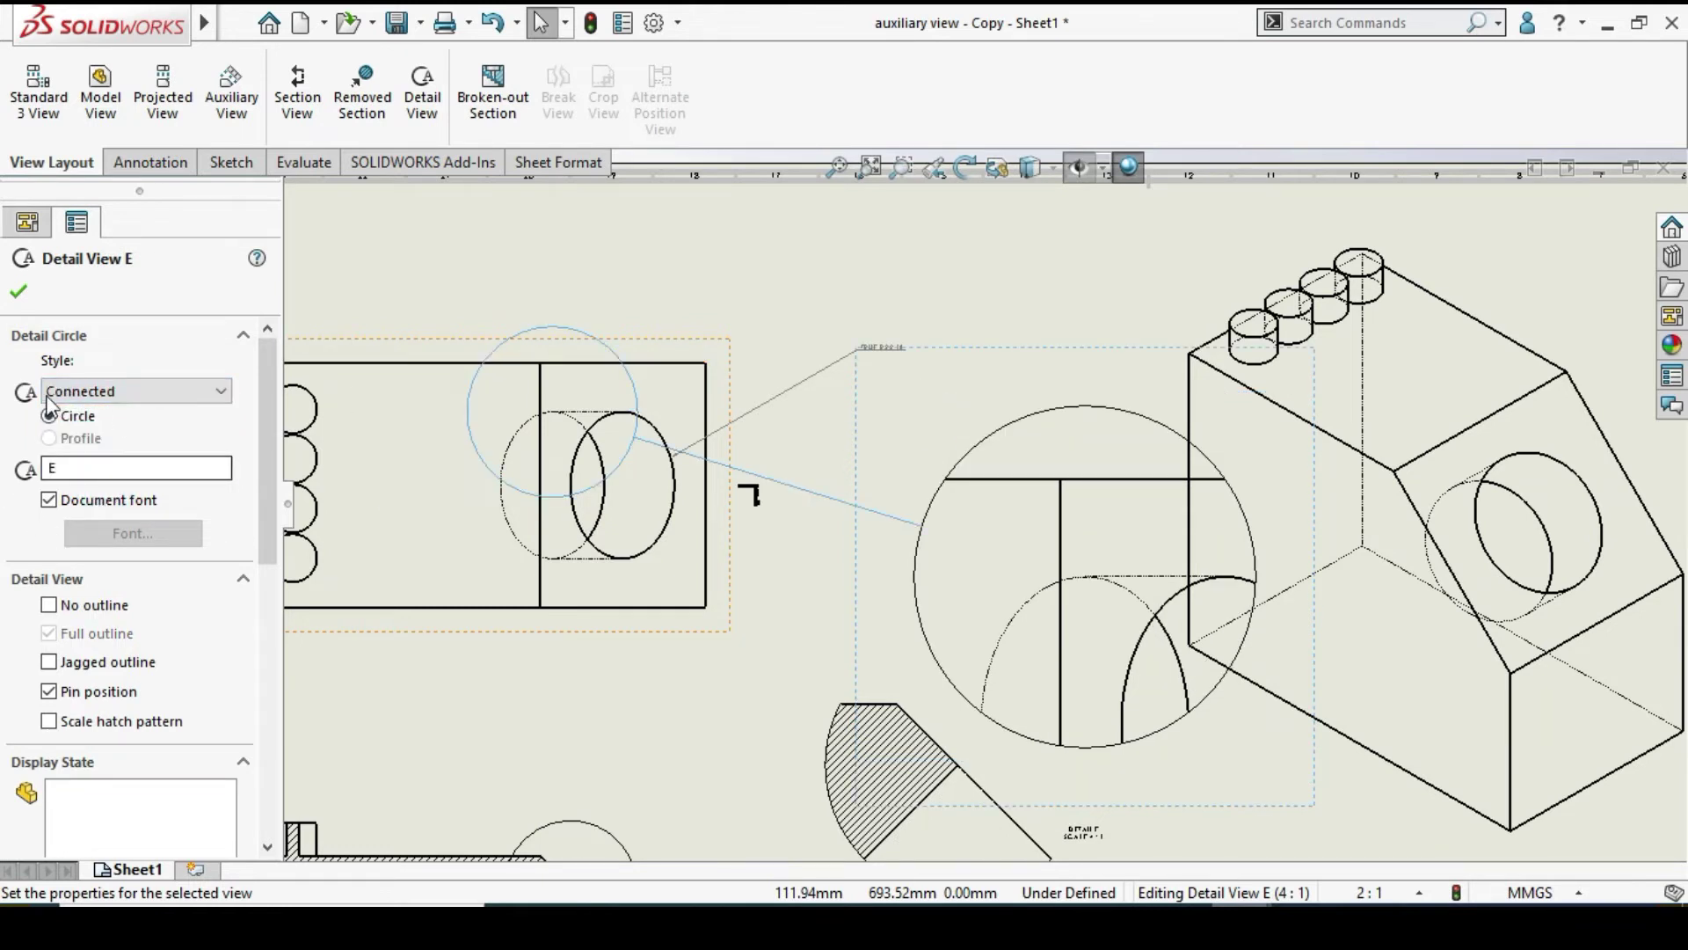
pyautogui.click(20, 293)
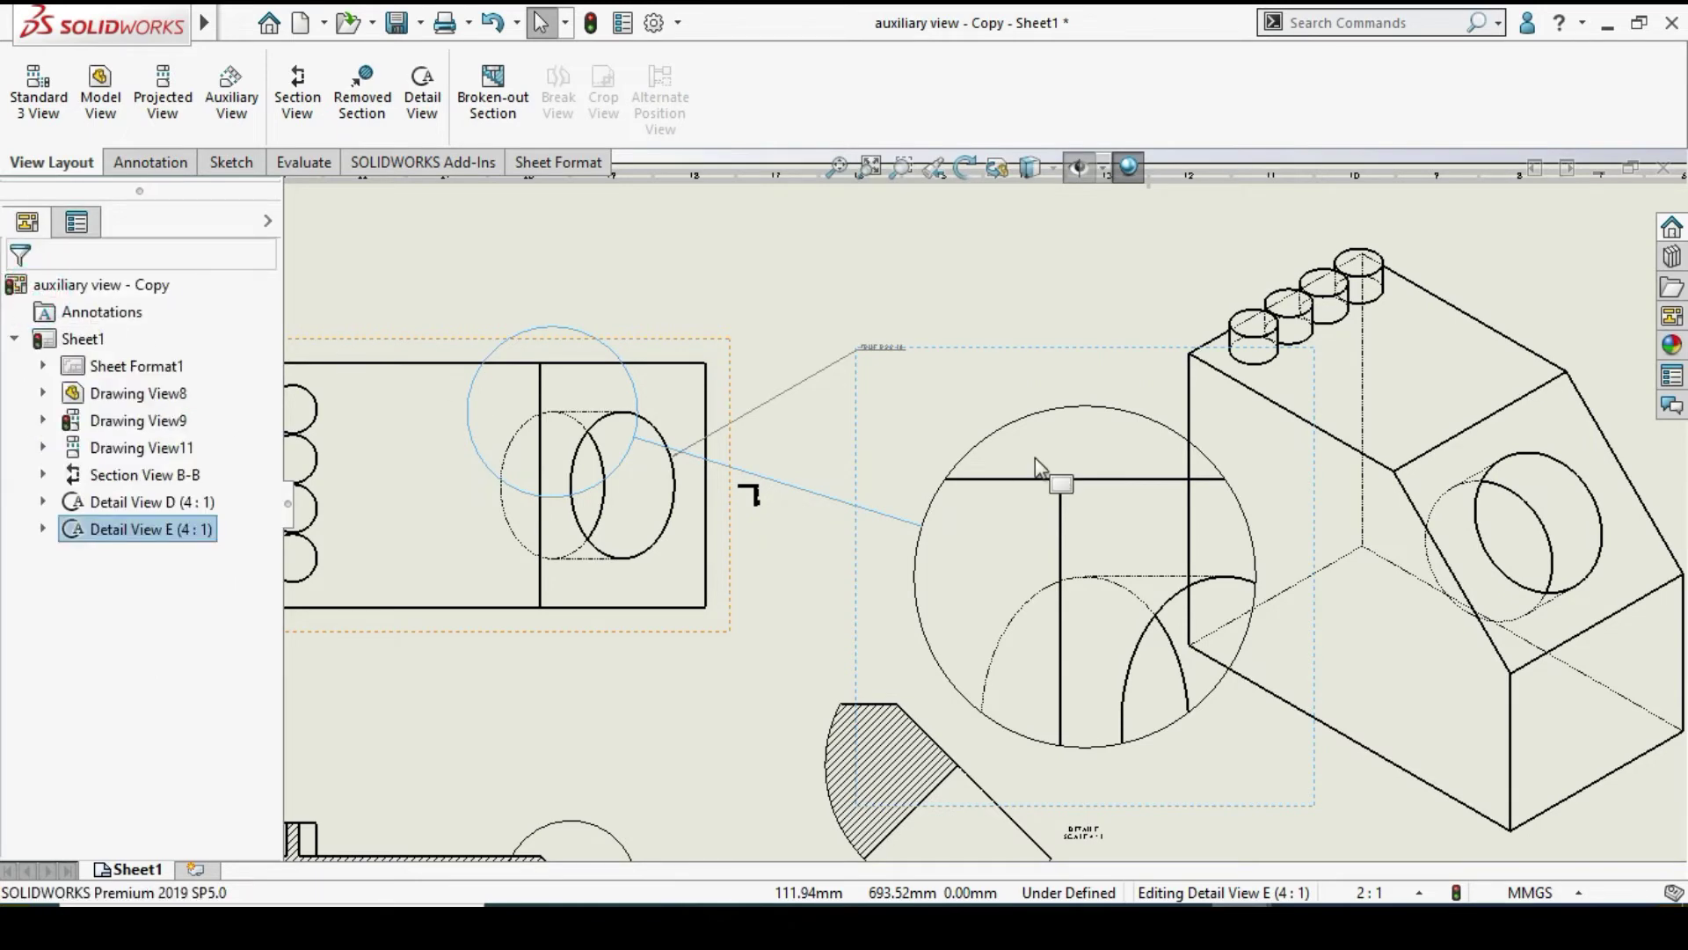
# Move Detail View E up and left, closer to its parent view
pyautogui.scroll(3, 1036, 457)
pyautogui.scroll(-5, 999, 425)
pyautogui.moveTo(969, 444); pyautogui.dragTo(853, 211)
pyautogui.scroll(3, 968, 398)
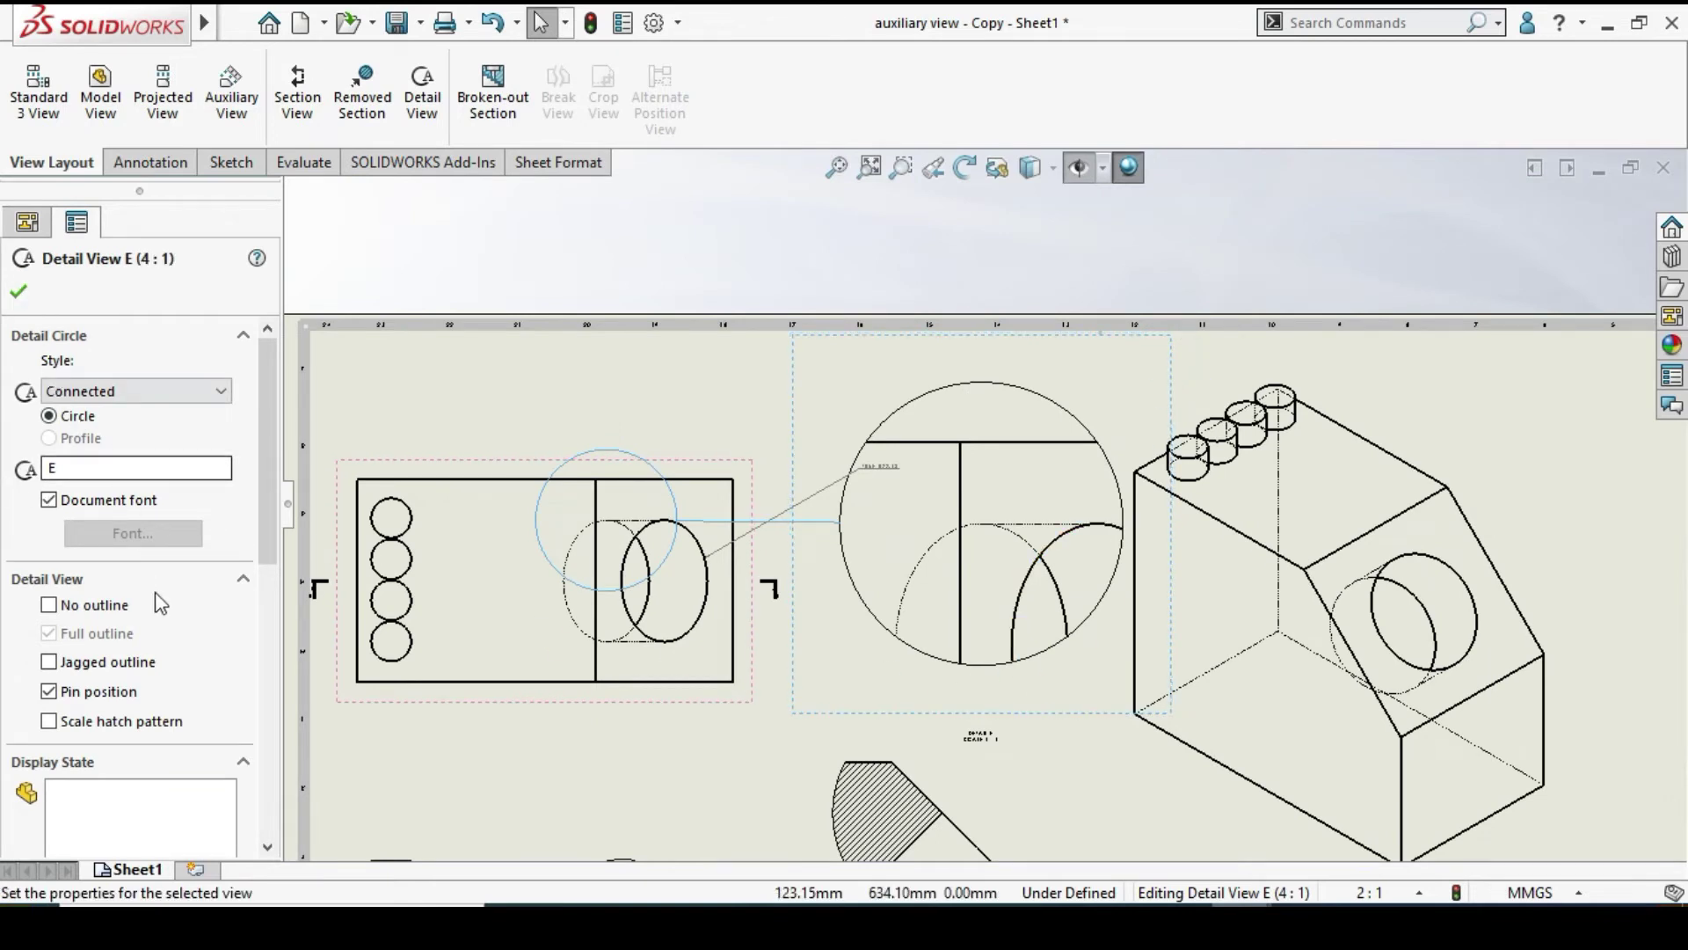
# Set Detail View E to a custom 2:1 scale
pyautogui.scroll(-6, 160, 603)
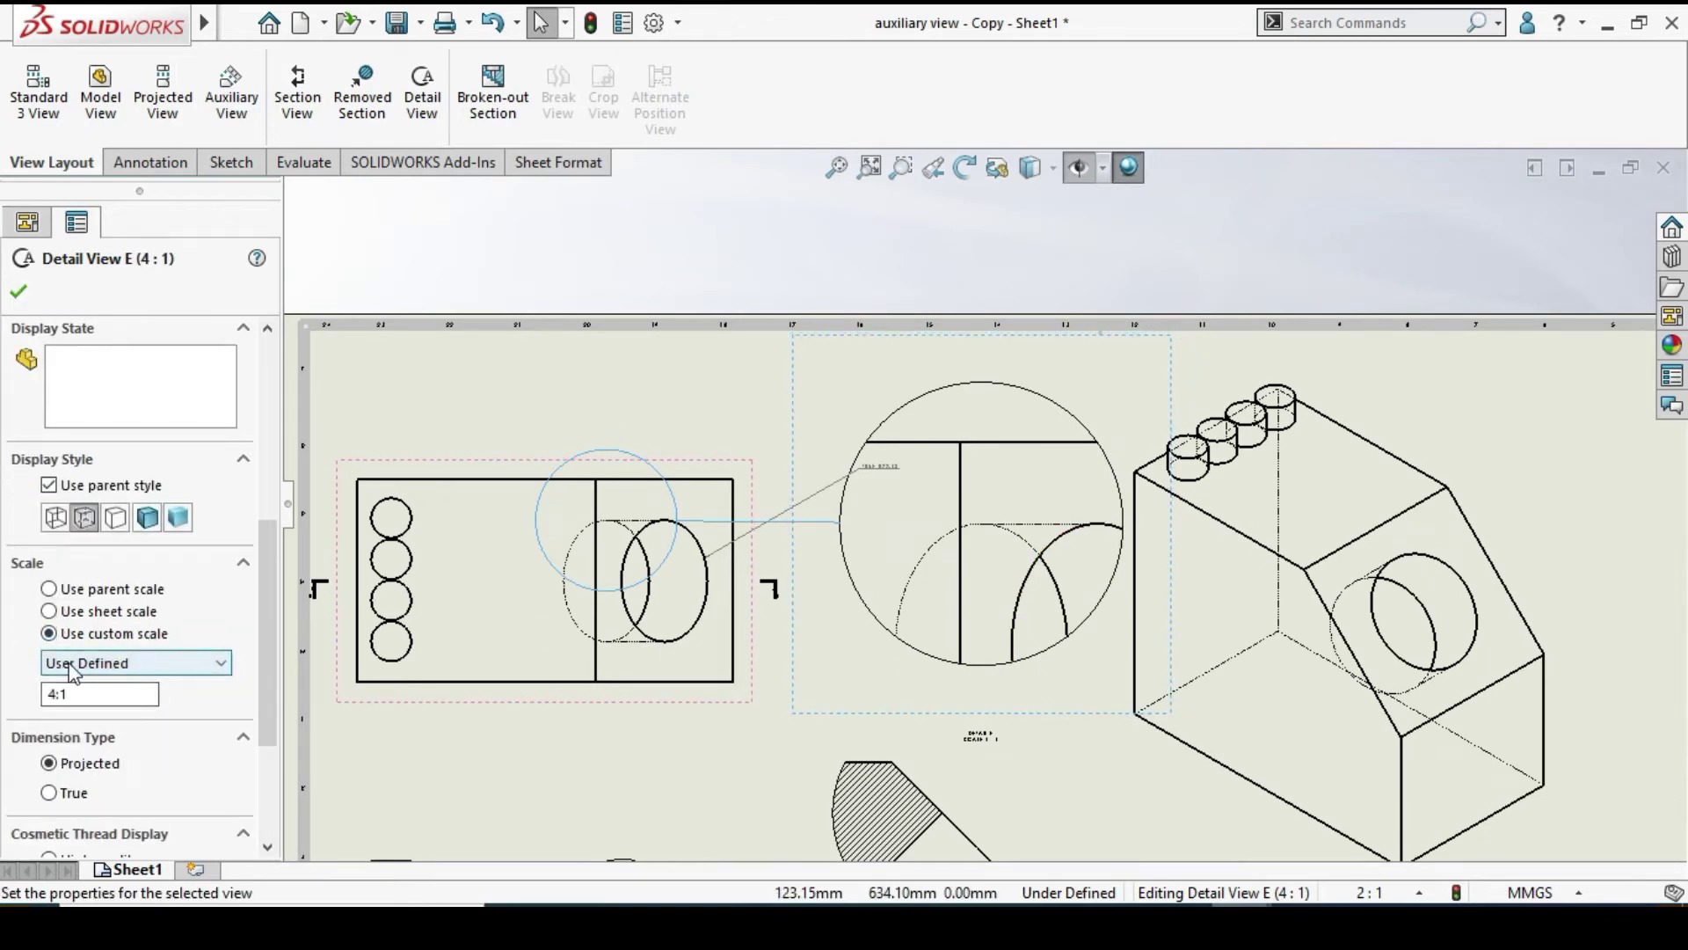
pyautogui.click(74, 673)
pyautogui.click(93, 724)
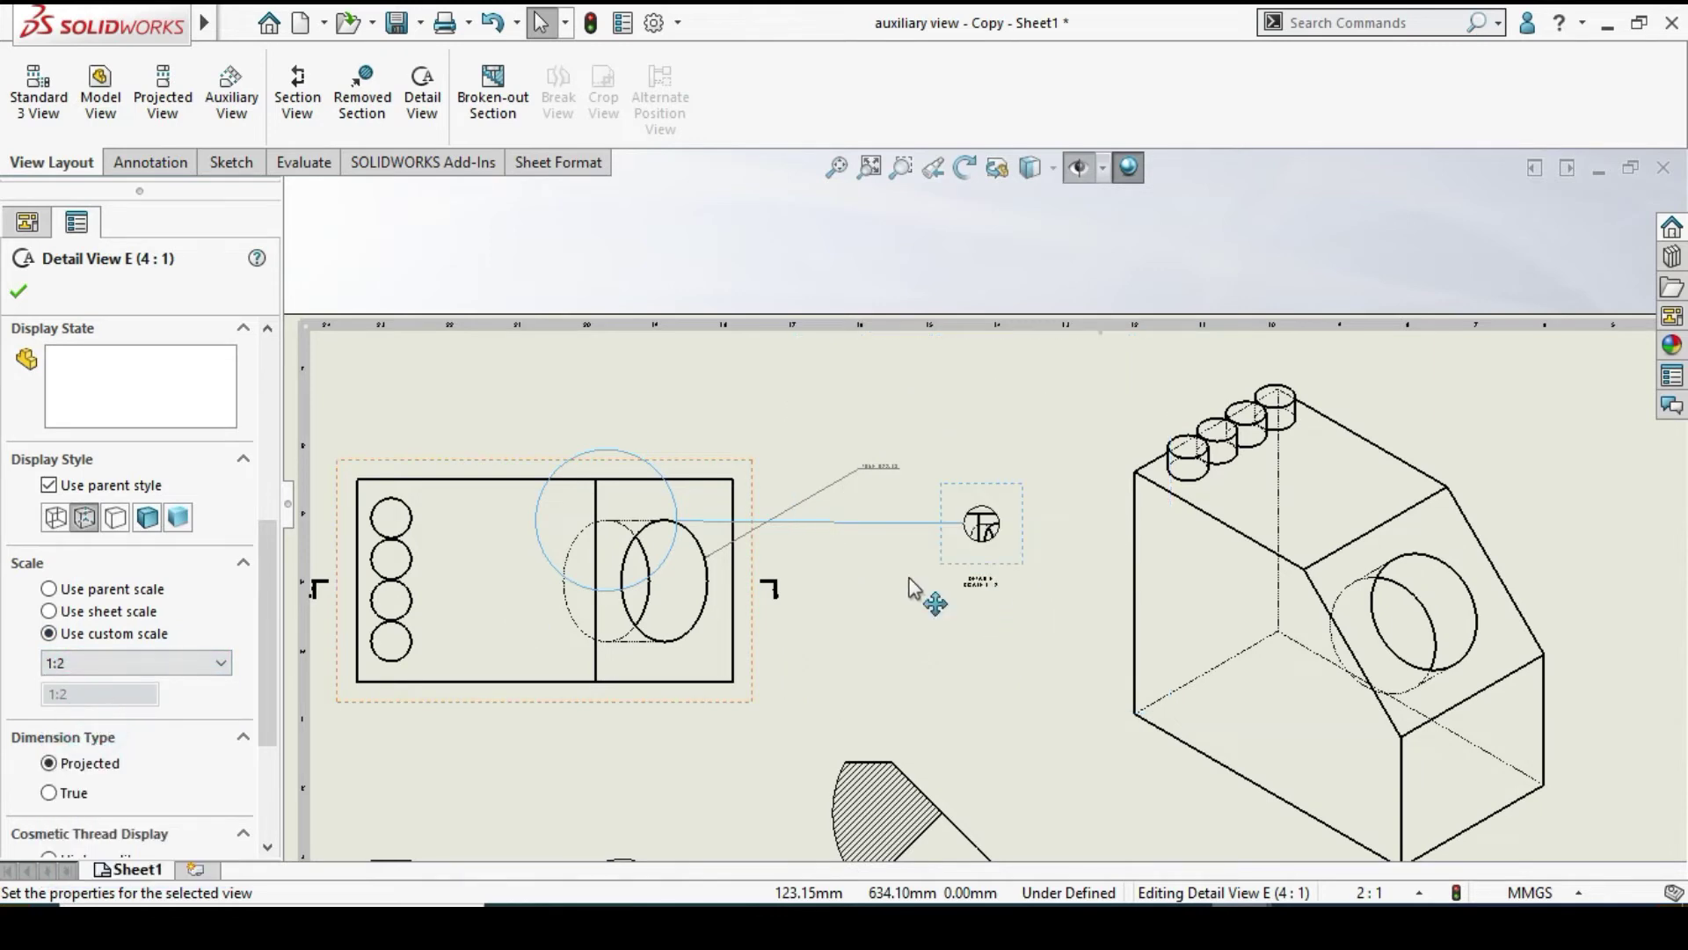
pyautogui.click(154, 662)
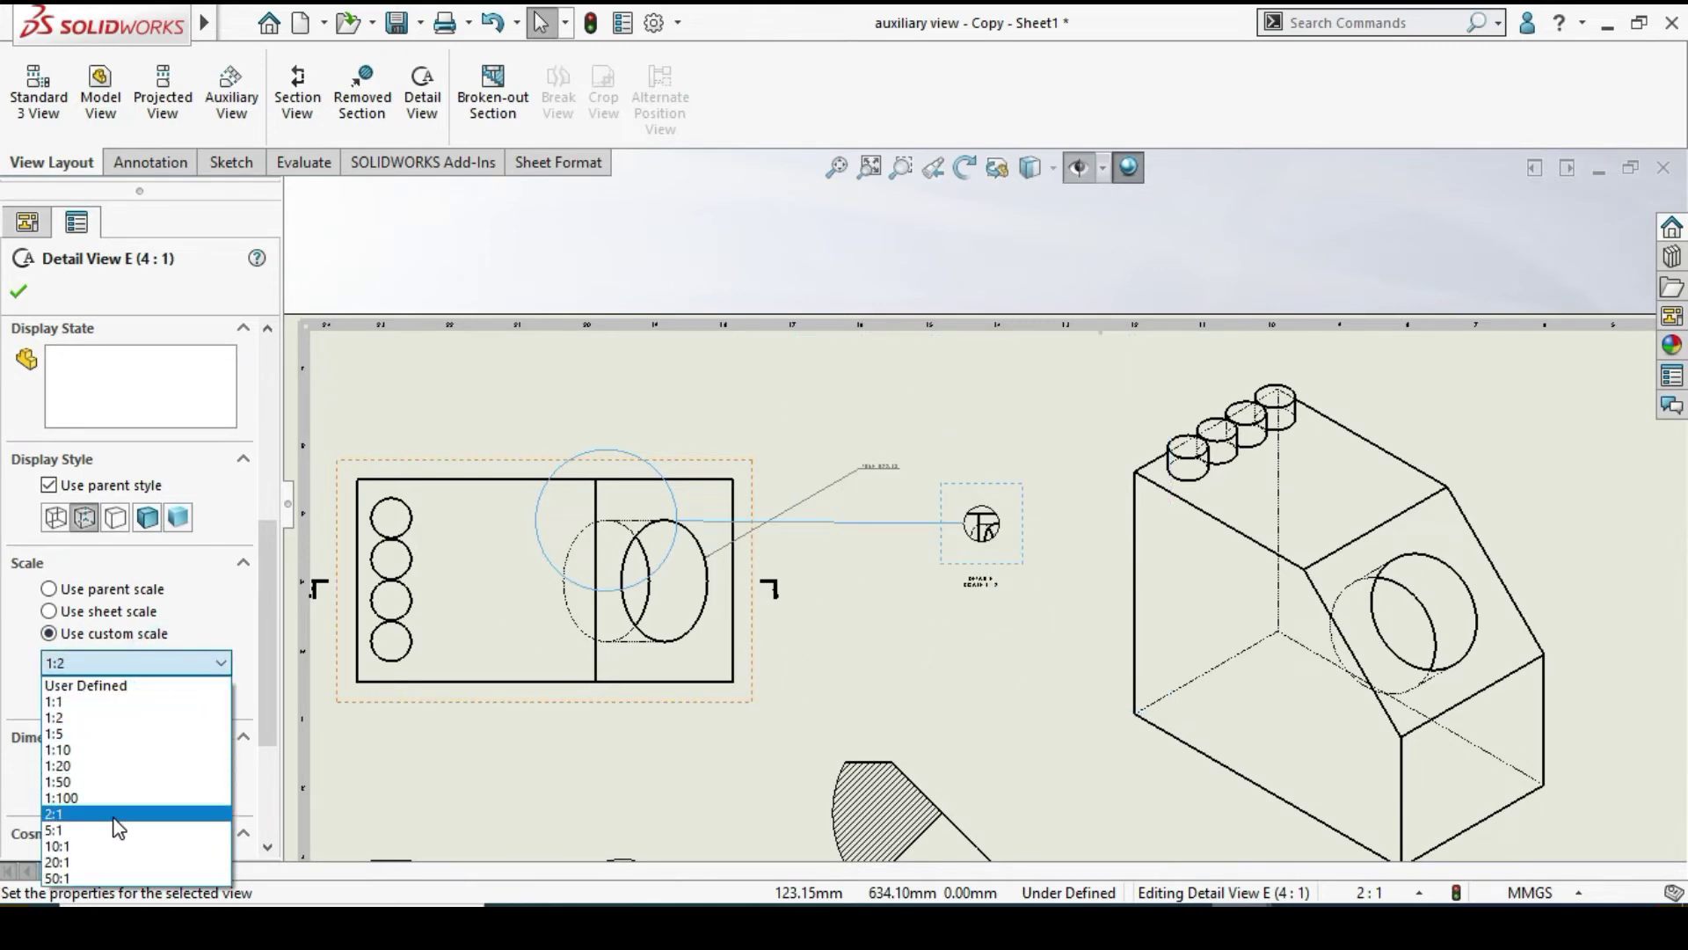
pyautogui.click(110, 815)
pyautogui.scroll(-10, 1011, 545)
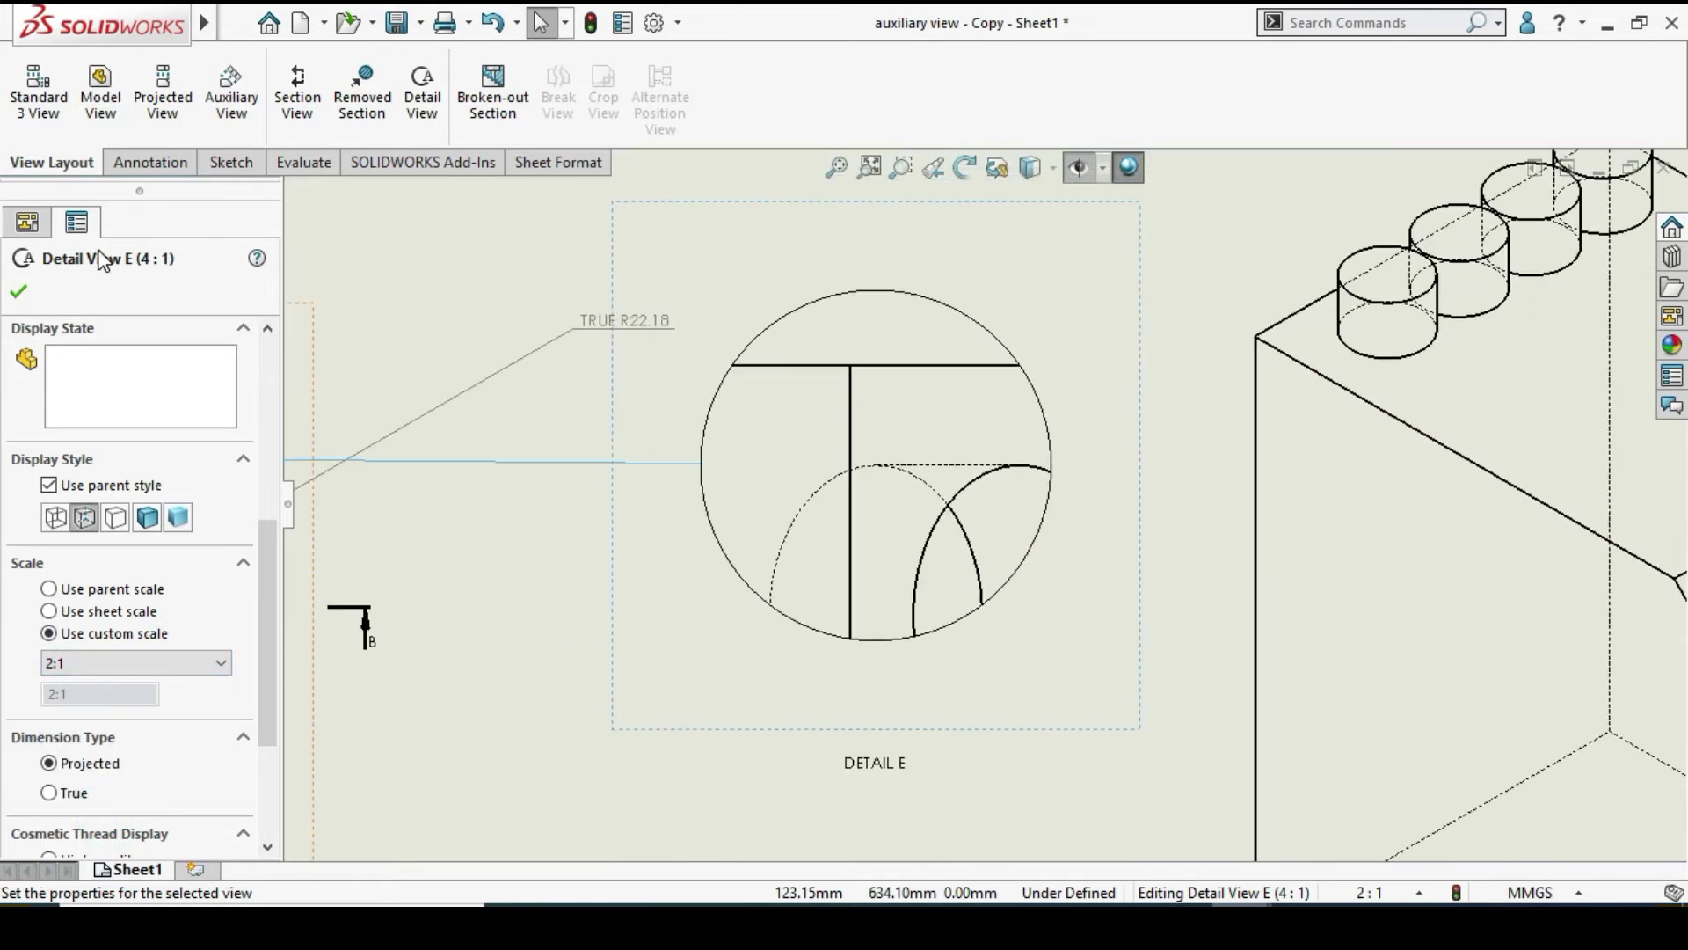
pyautogui.click(20, 306)
# Delete the TRUE R22.18 dimension and minimize the auxiliary view drawing
pyautogui.scroll(3, 615, 366)
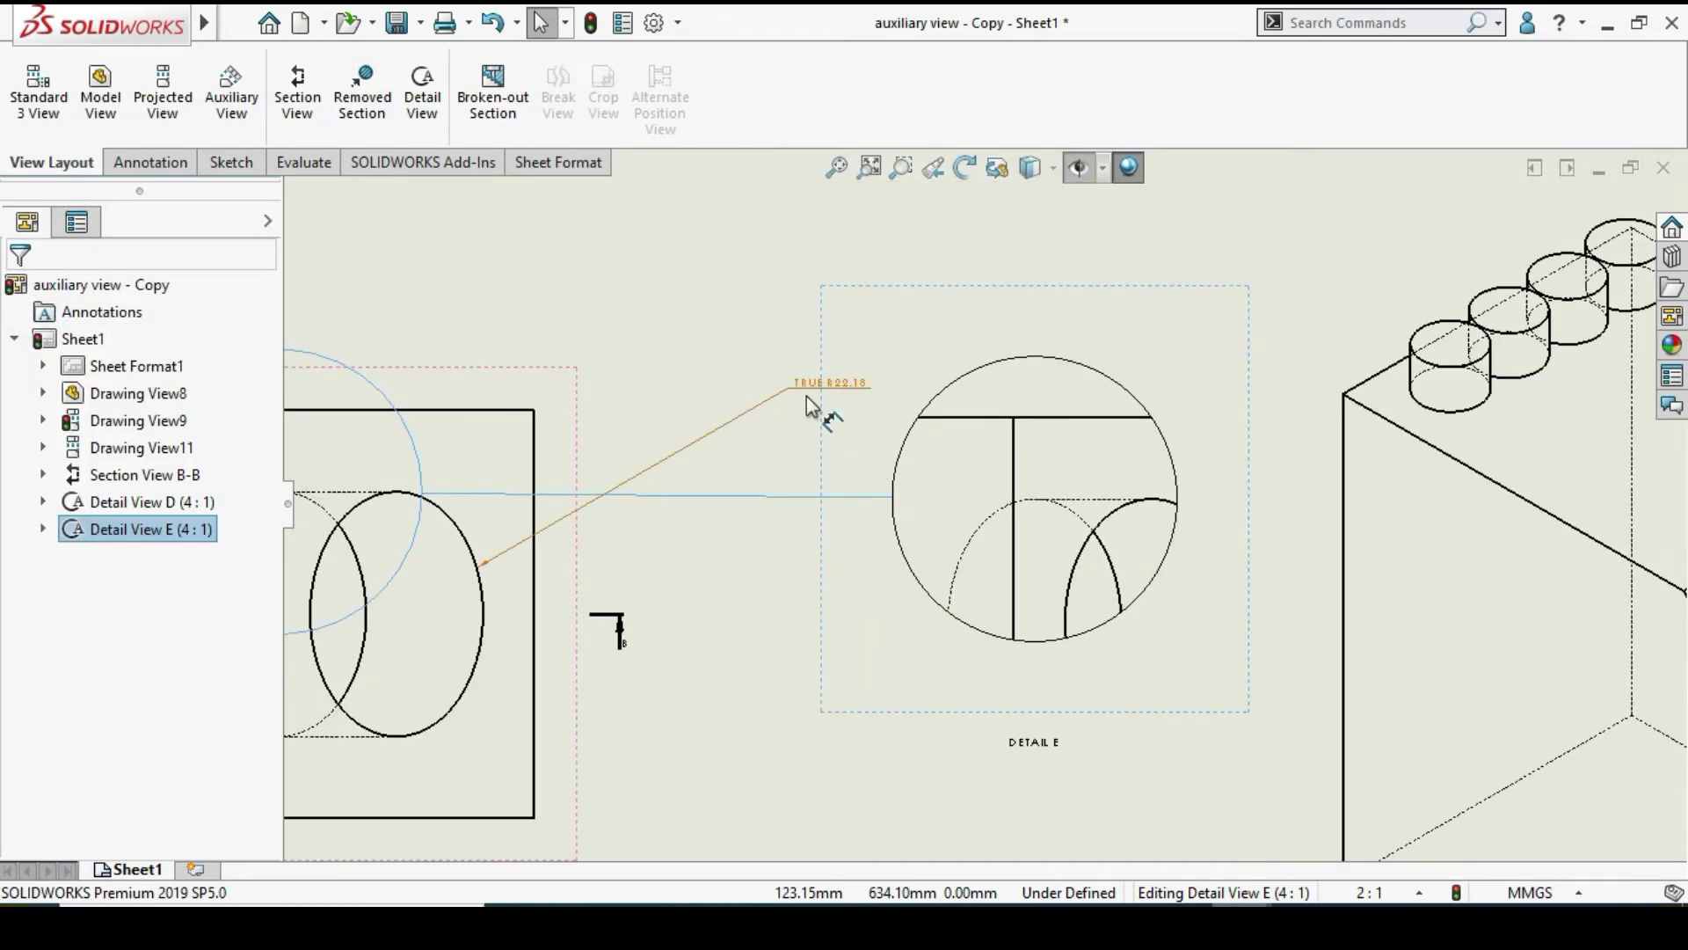
pyautogui.click(818, 387)
pyautogui.press('Delete')
pyautogui.scroll(5, 742, 428)
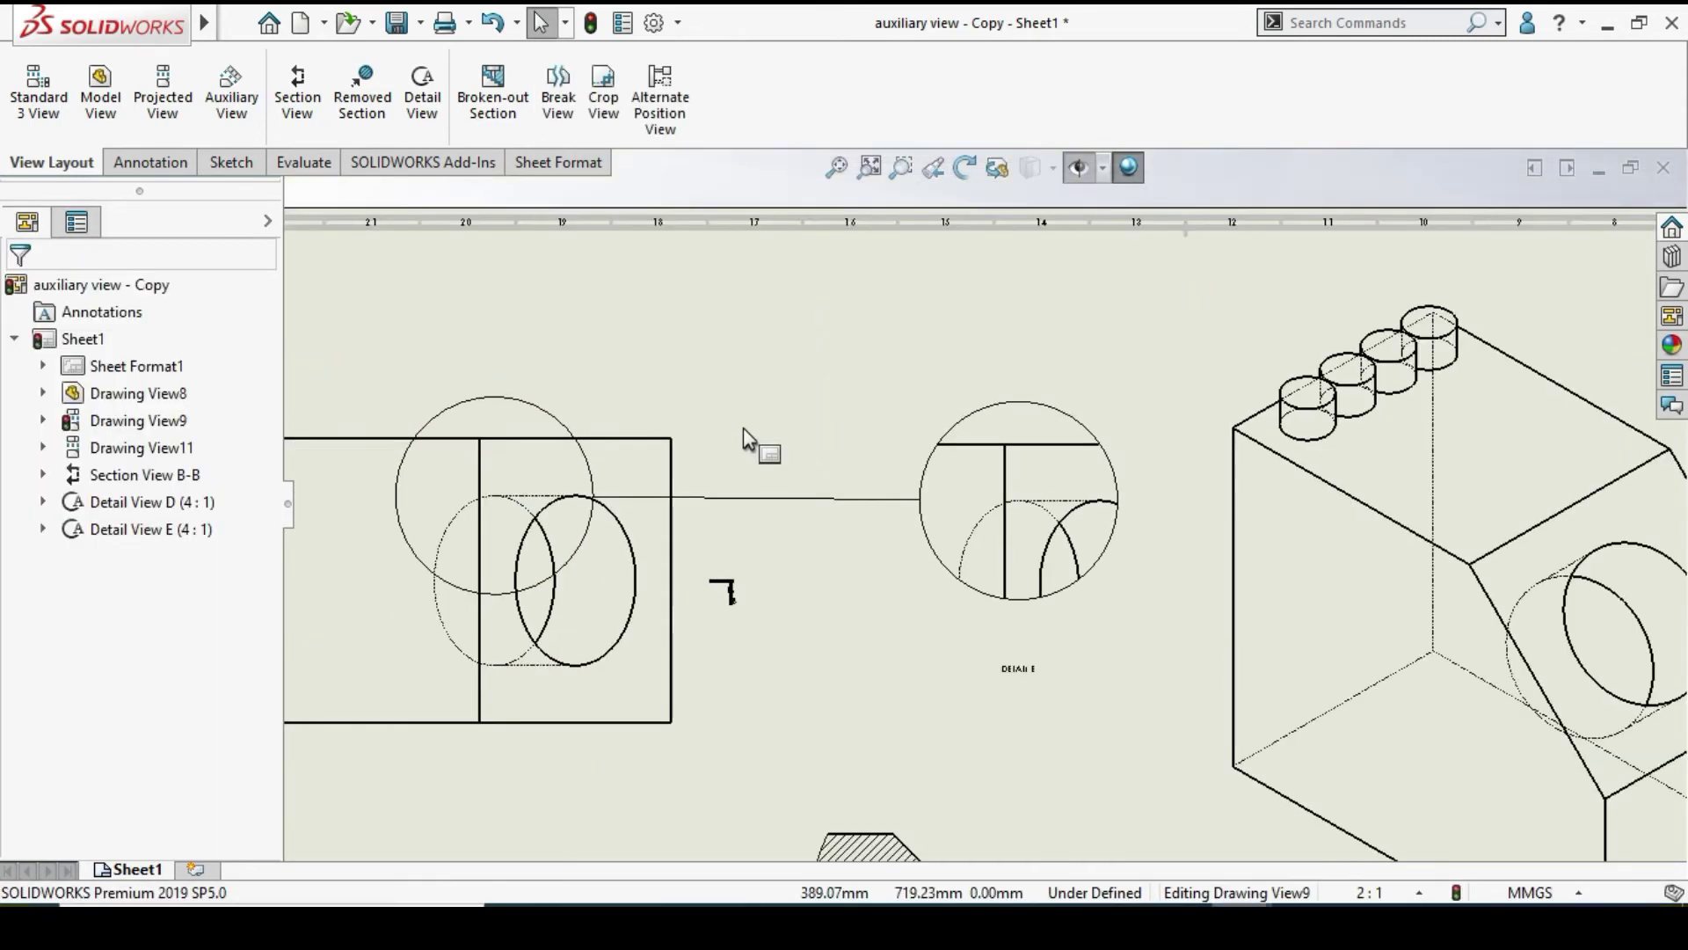
pyautogui.scroll(-2, 882, 533)
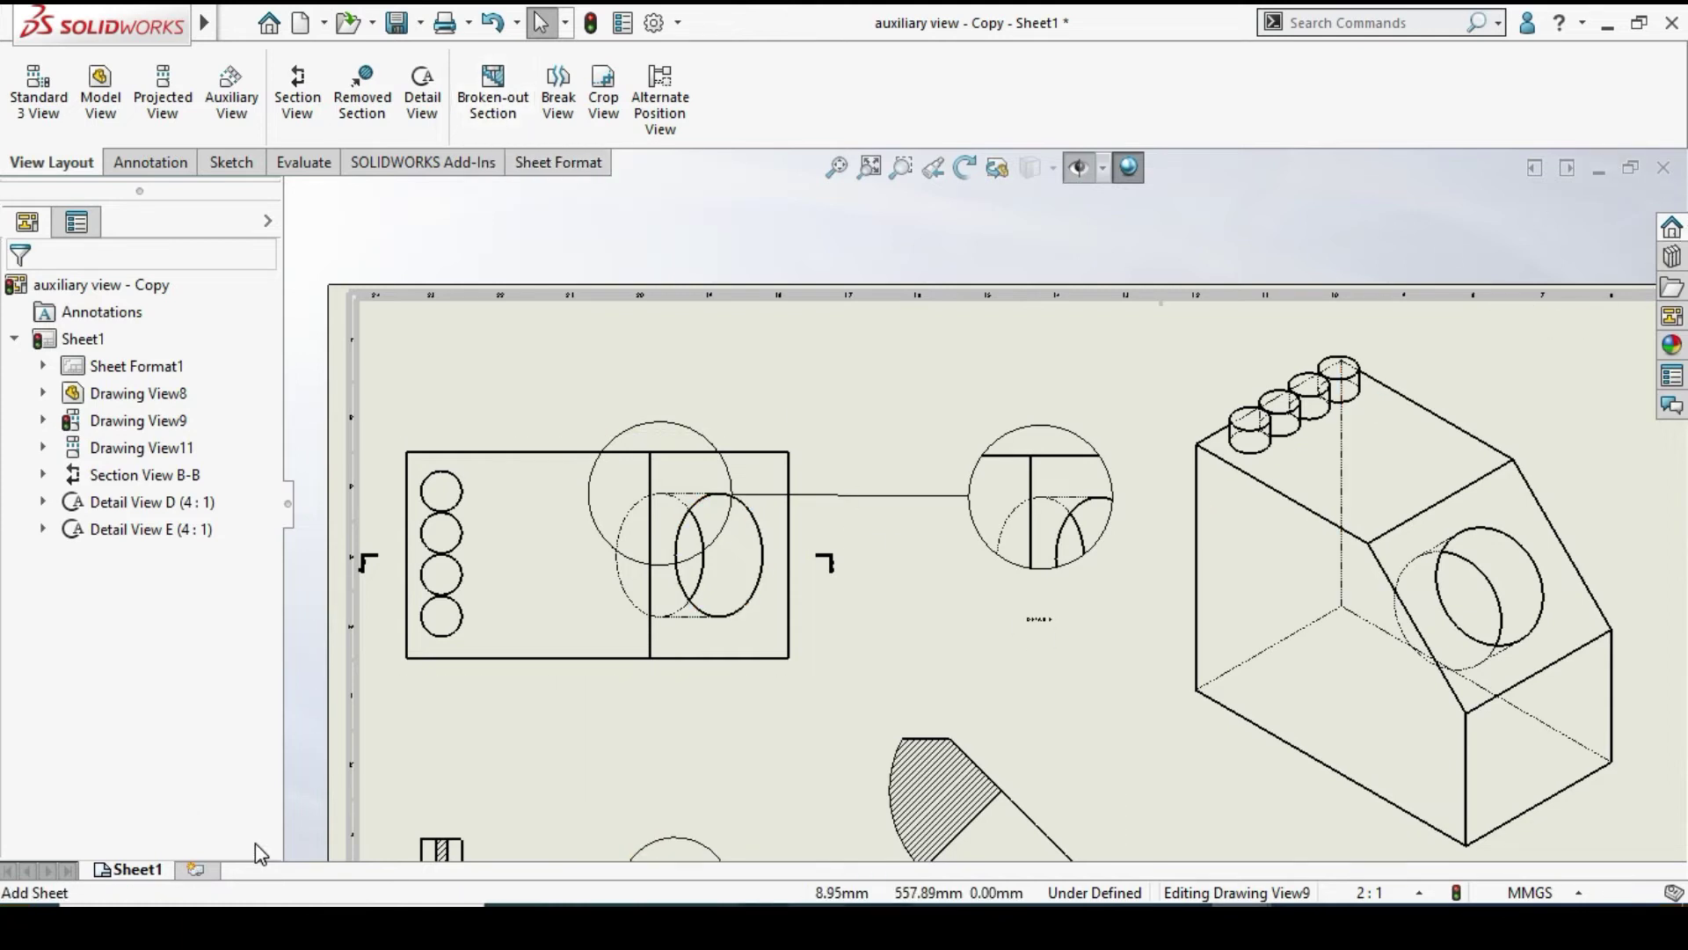
pyautogui.click(1599, 168)
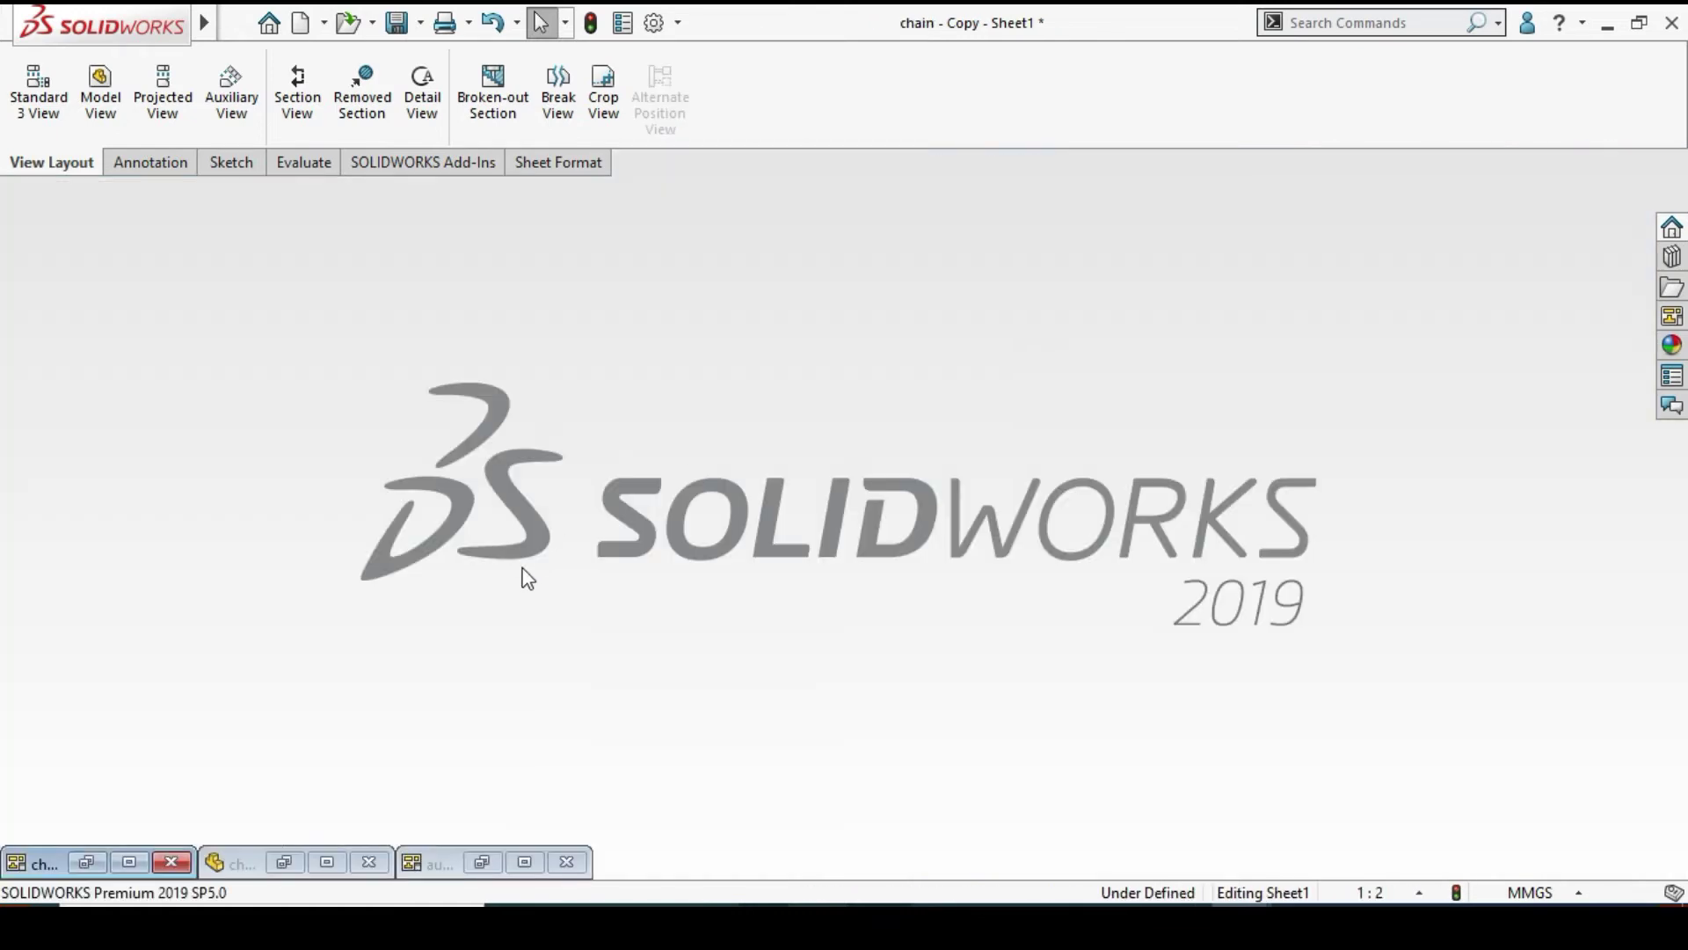
# Bring up the 'chain - Copy' drawing window
pyautogui.click(128, 862)
pyautogui.scroll(-5, 958, 475)
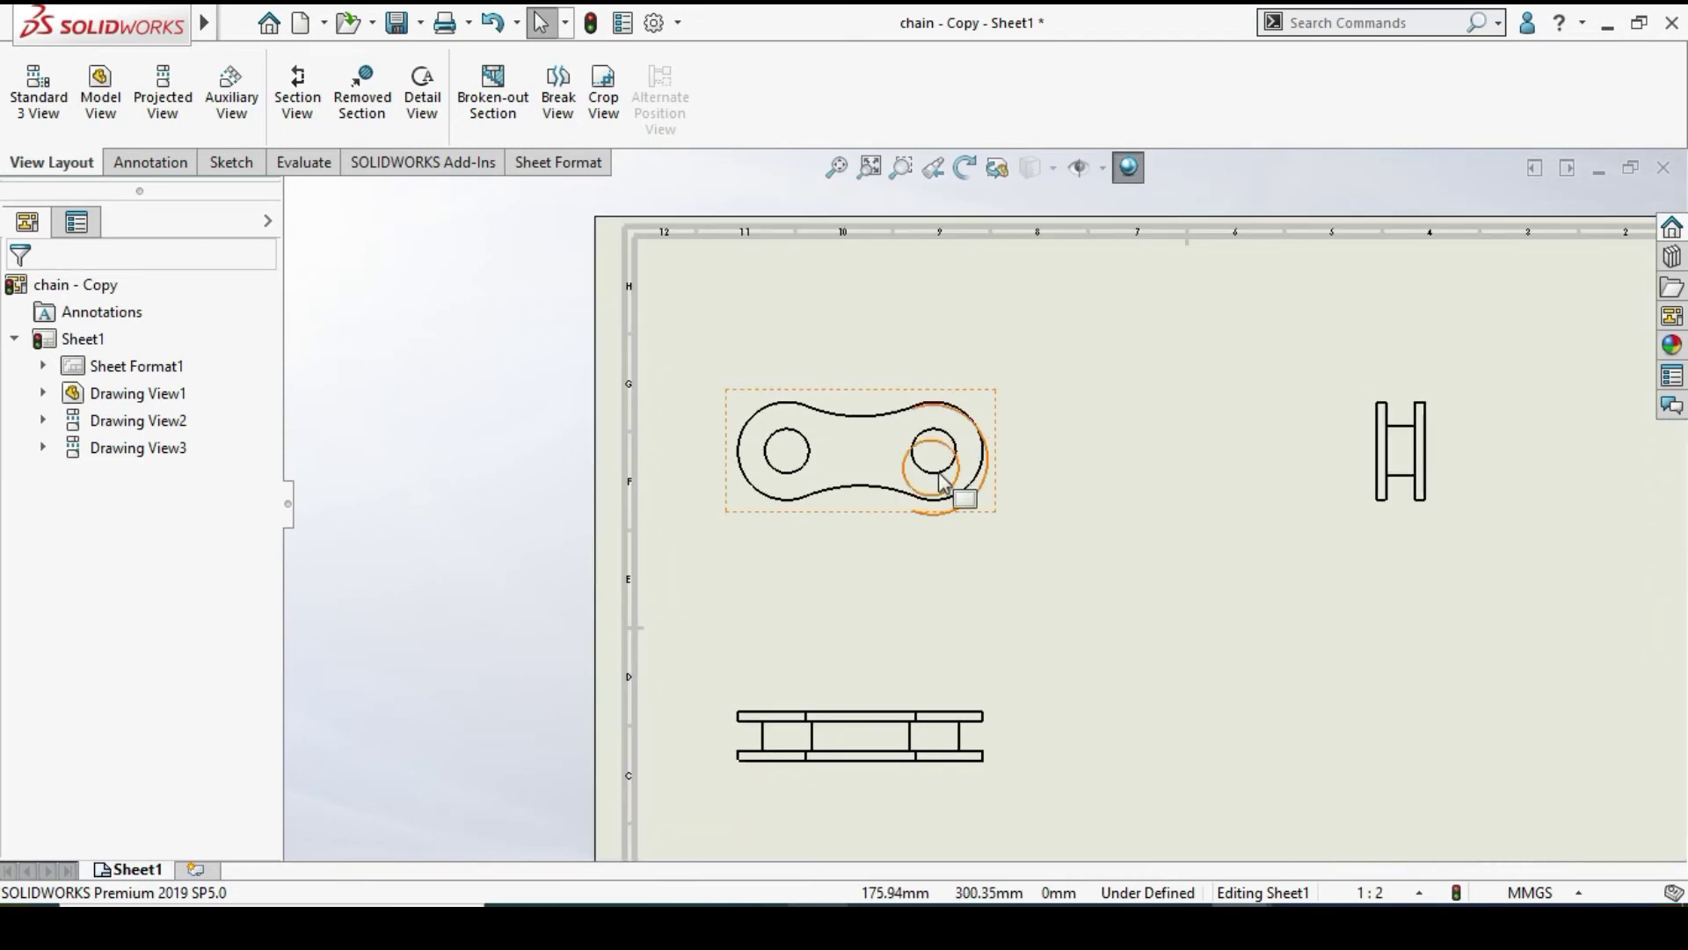
pyautogui.scroll(5, 779, 440)
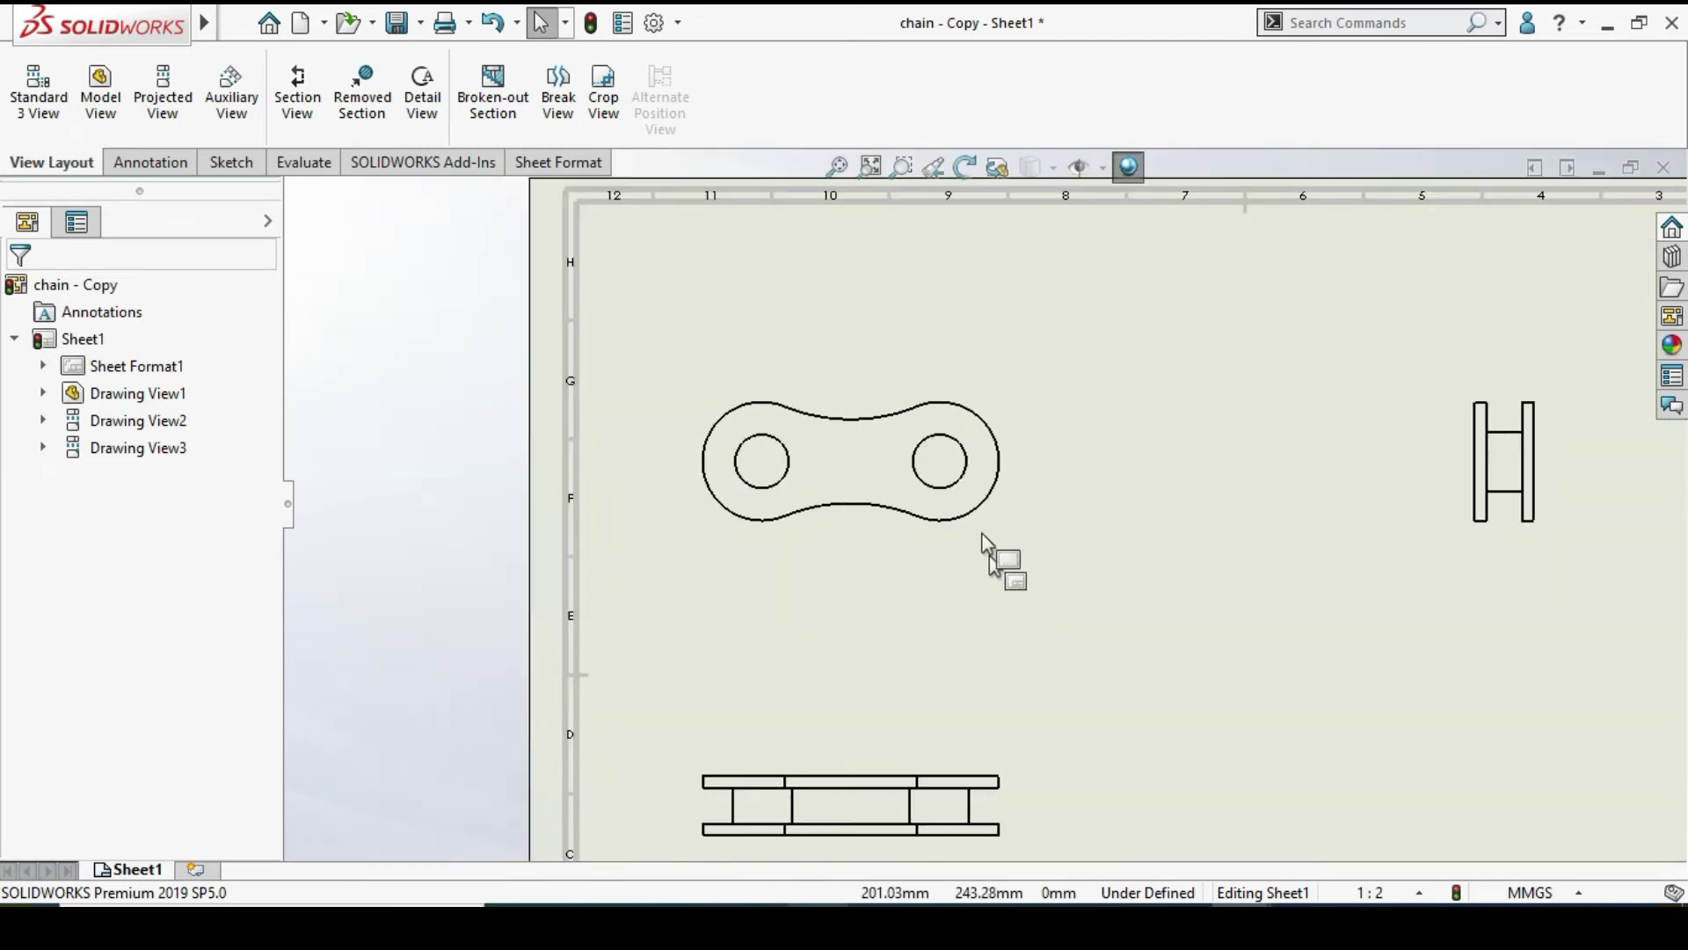
pyautogui.scroll(-2, 960, 466)
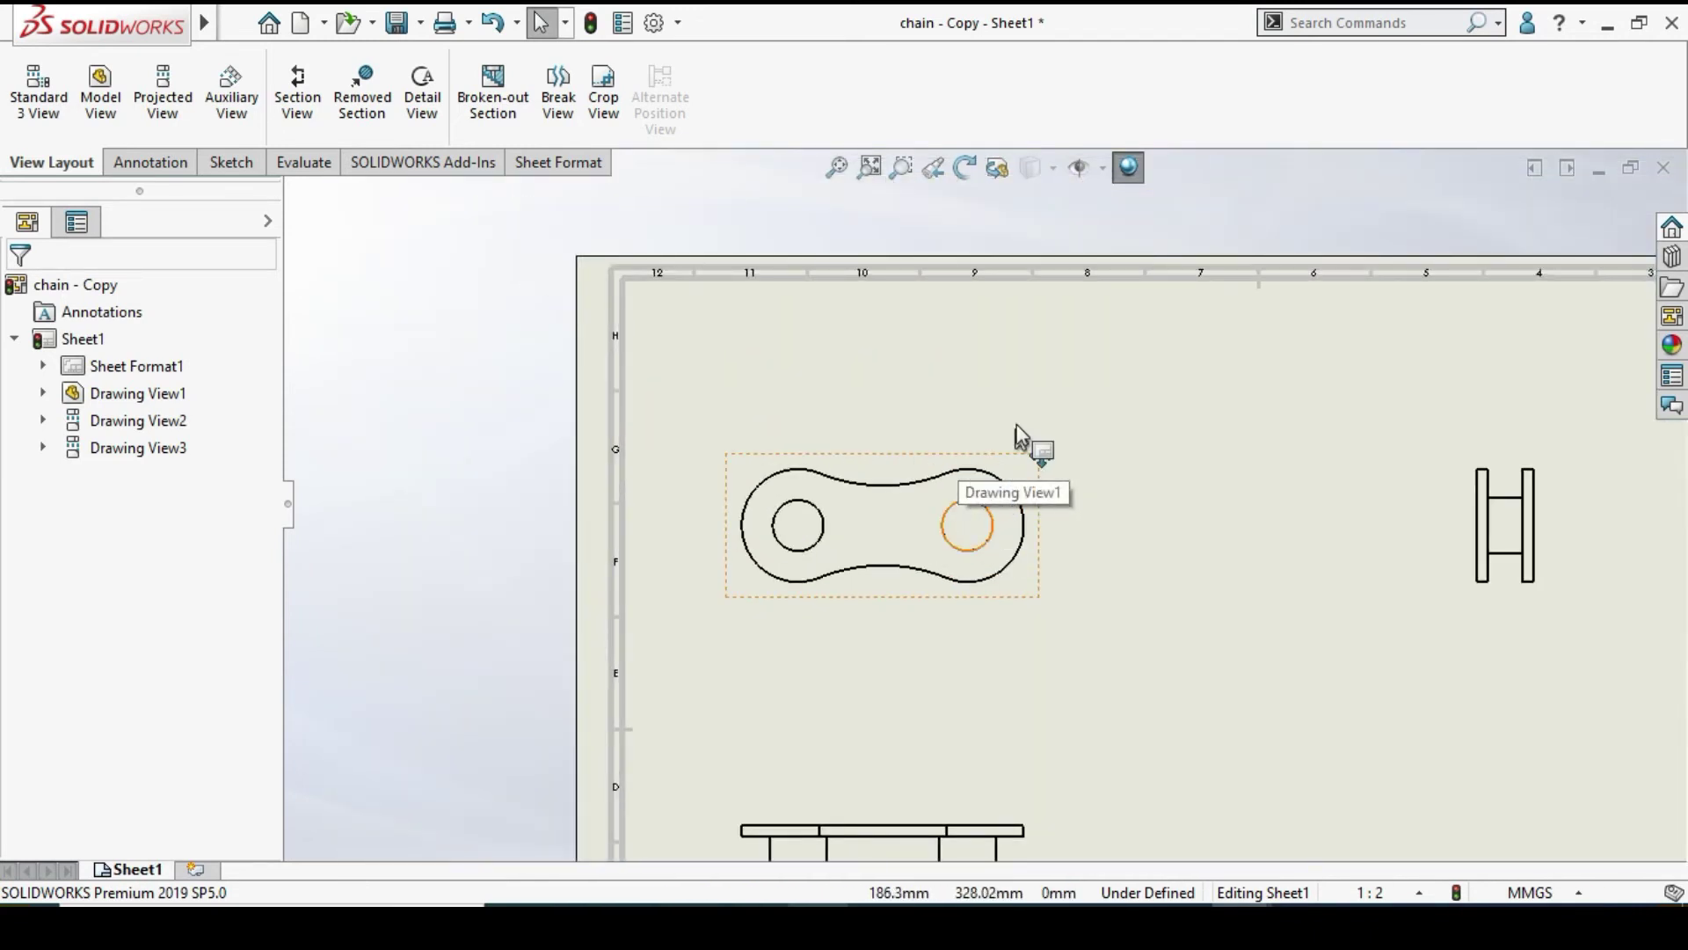
# Sketch a closed broken-out section spline around the chain link's right hole
pyautogui.click(493, 128)
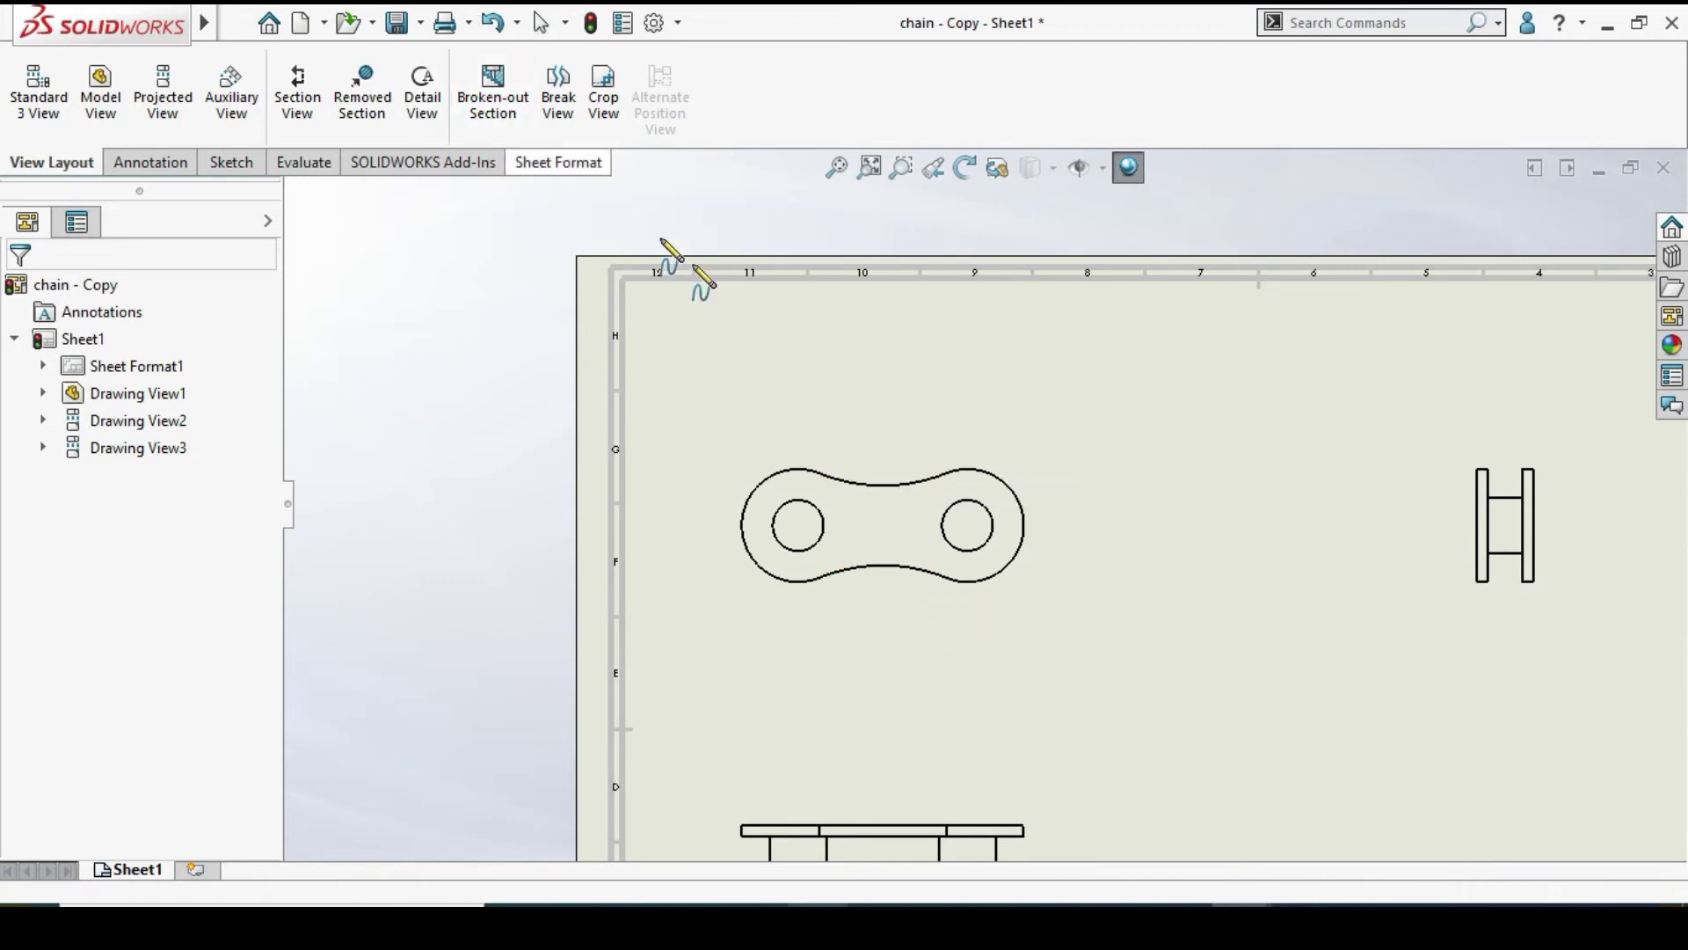
pyautogui.scroll(-5, 1099, 563)
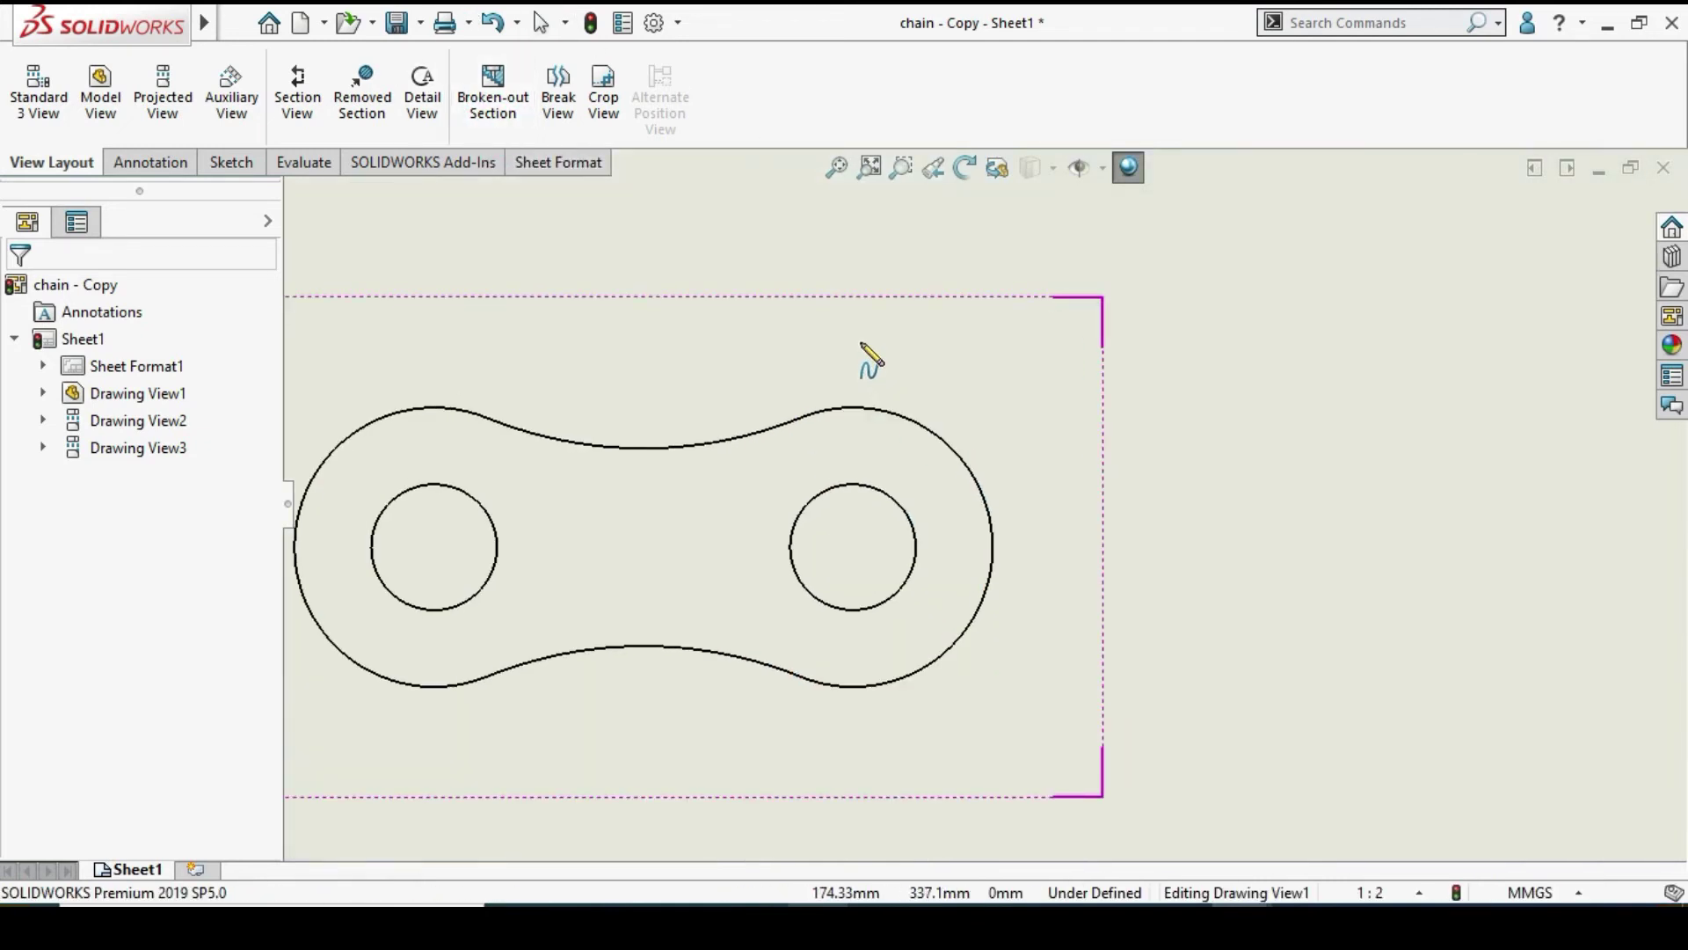
pyautogui.click(860, 343)
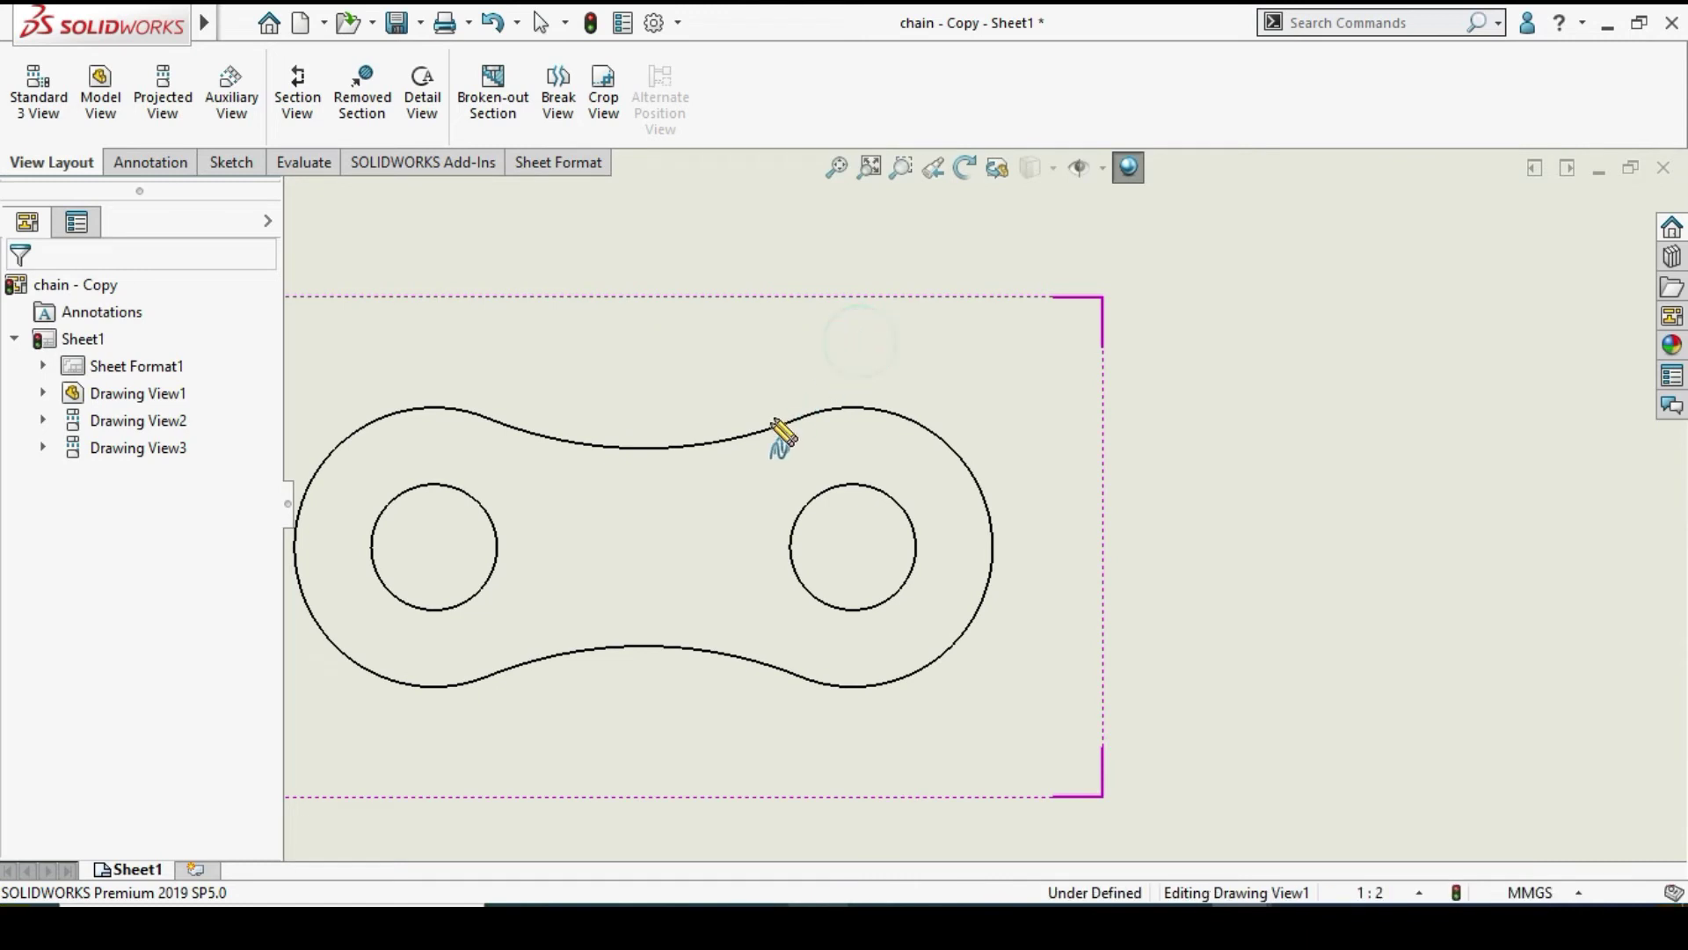
pyautogui.click(697, 482)
pyautogui.click(746, 730)
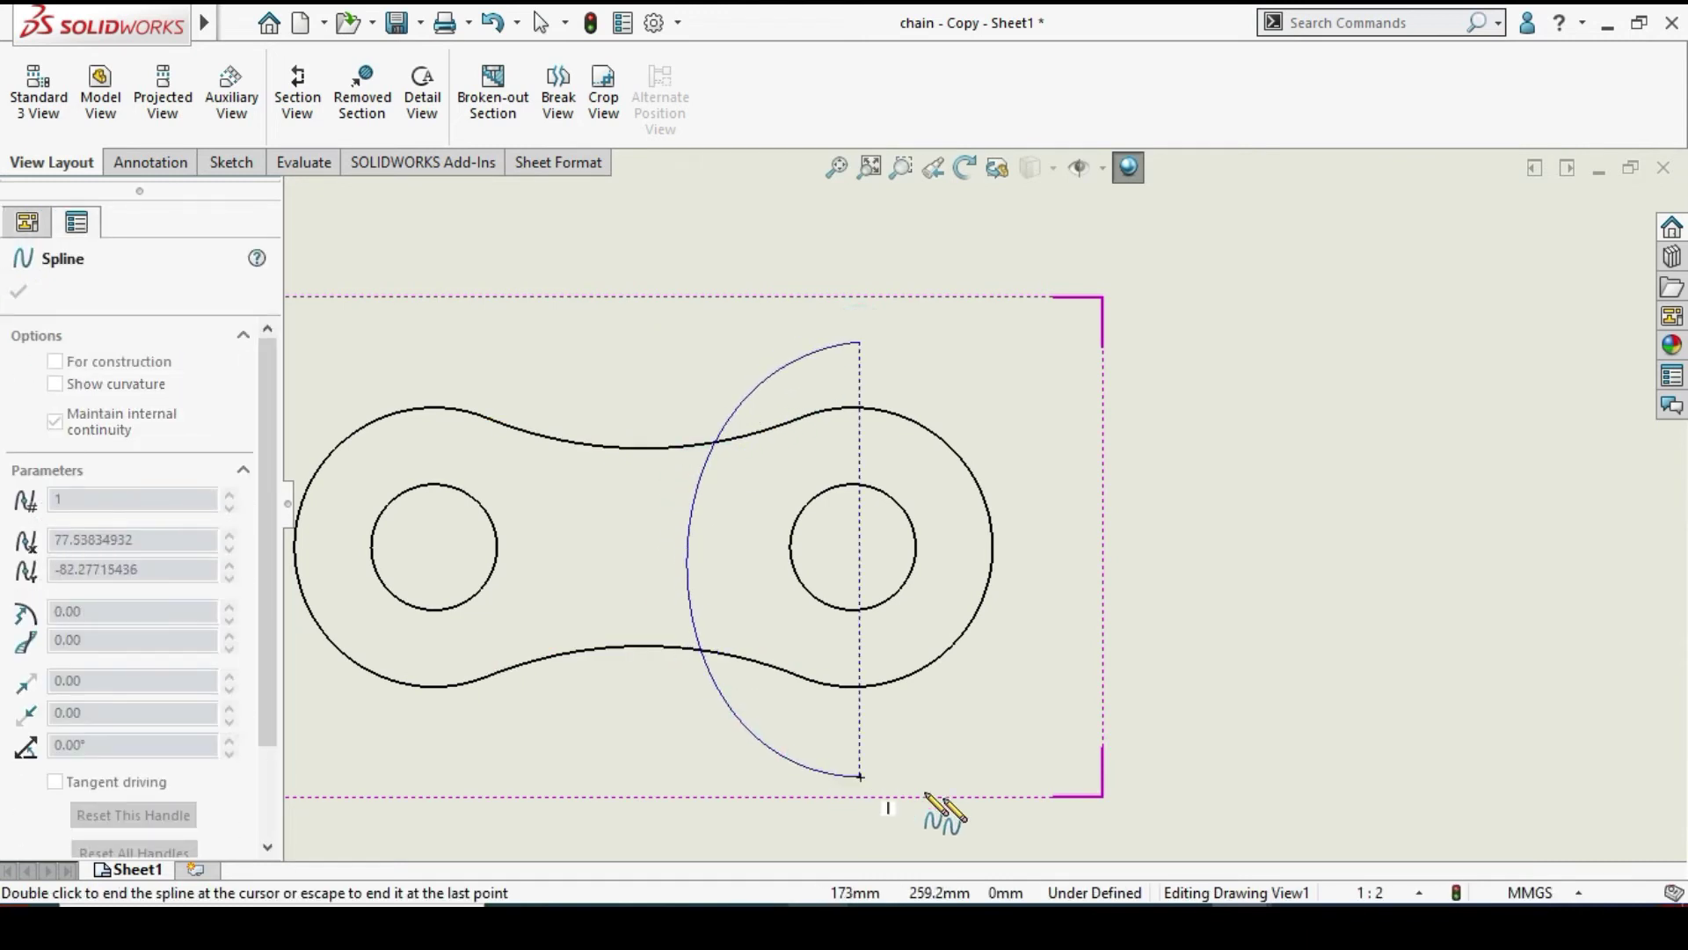
pyautogui.click(1033, 718)
pyautogui.click(1097, 476)
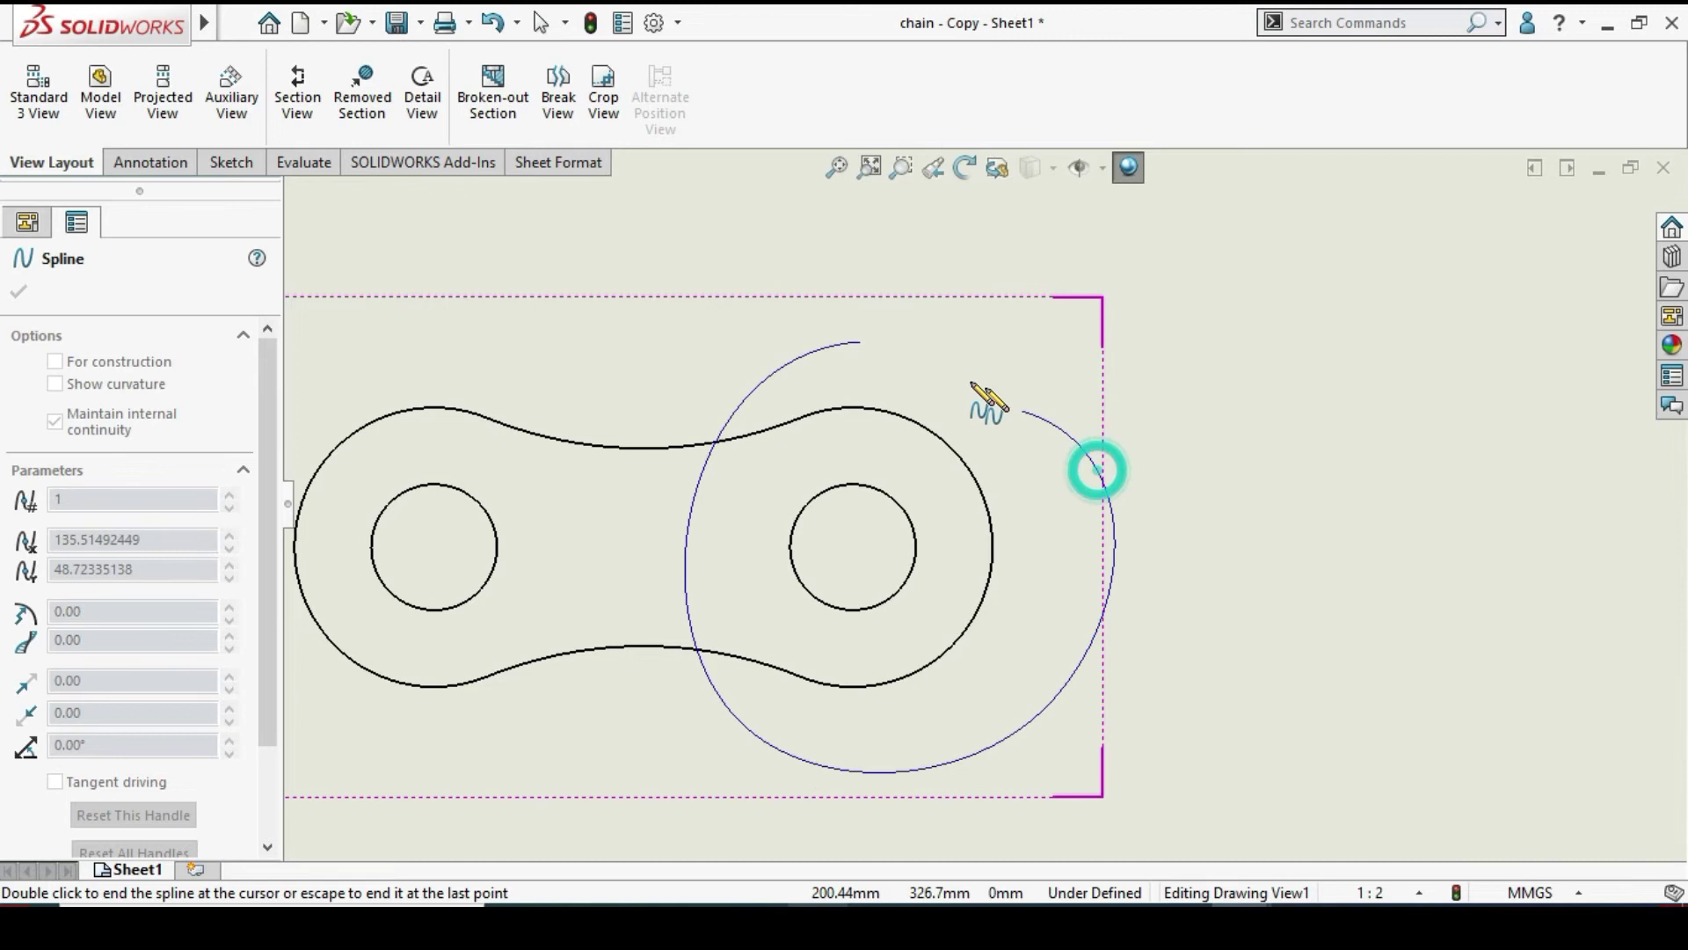
pyautogui.click(861, 342)
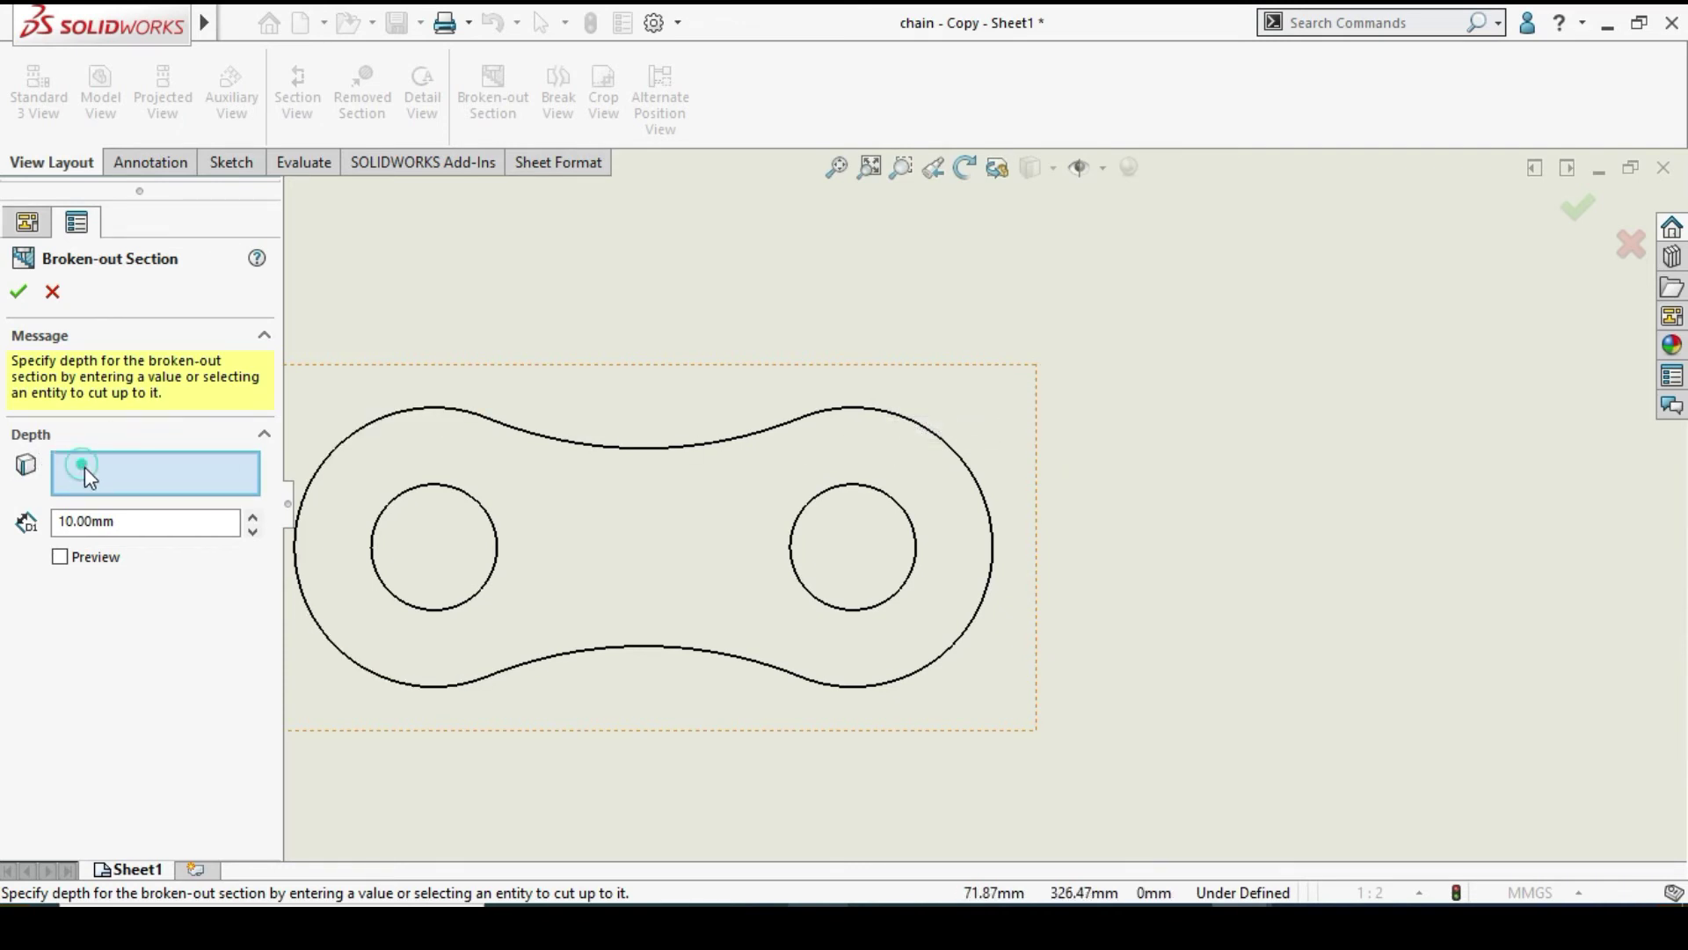
# Use an edge in Drawing View2 as the broken-out section depth, exposing the pin
pyautogui.scroll(8, 909, 320)
pyautogui.scroll(-2, 1155, 744)
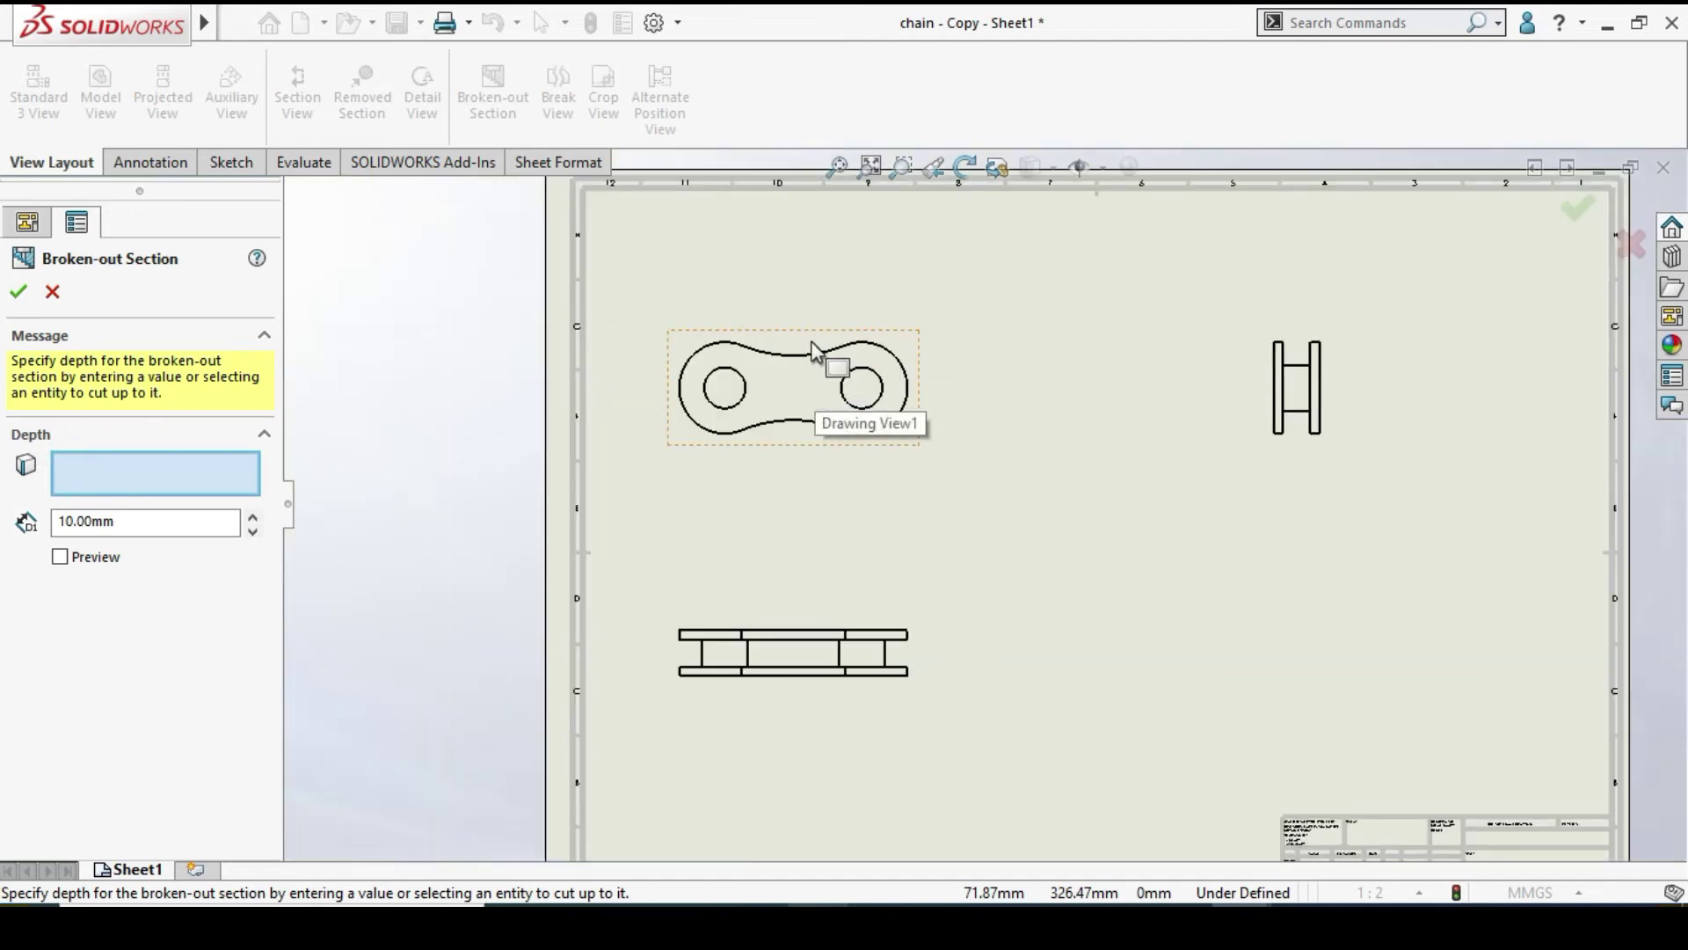
pyautogui.scroll(-5, 902, 658)
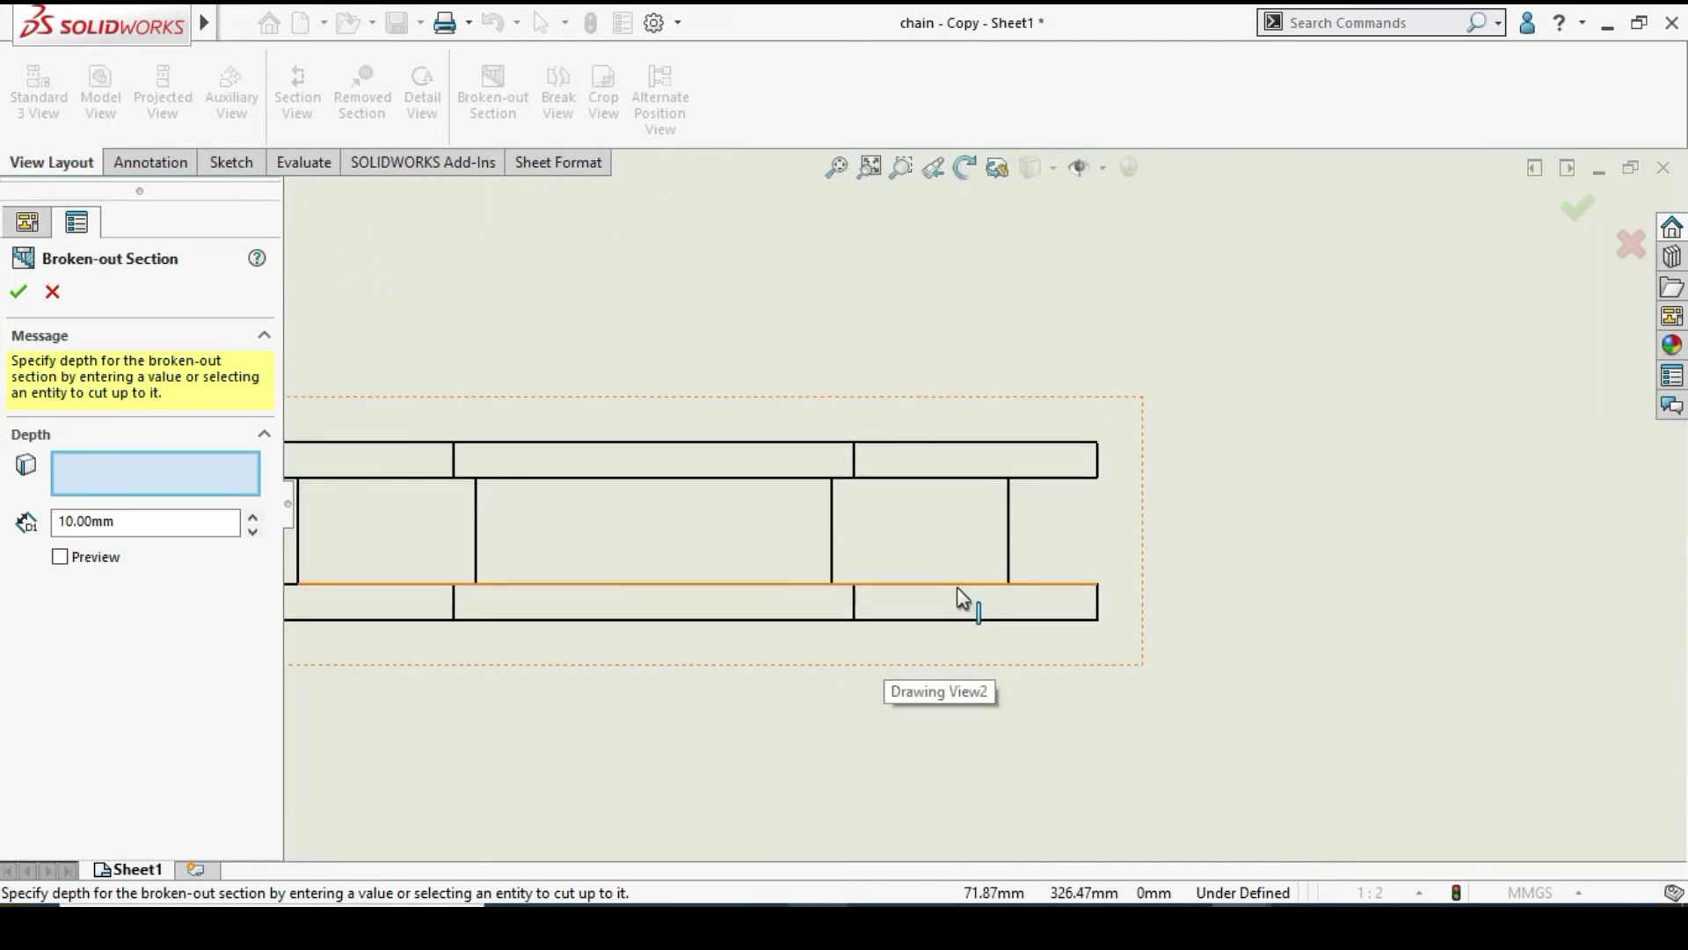
pyautogui.click(956, 587)
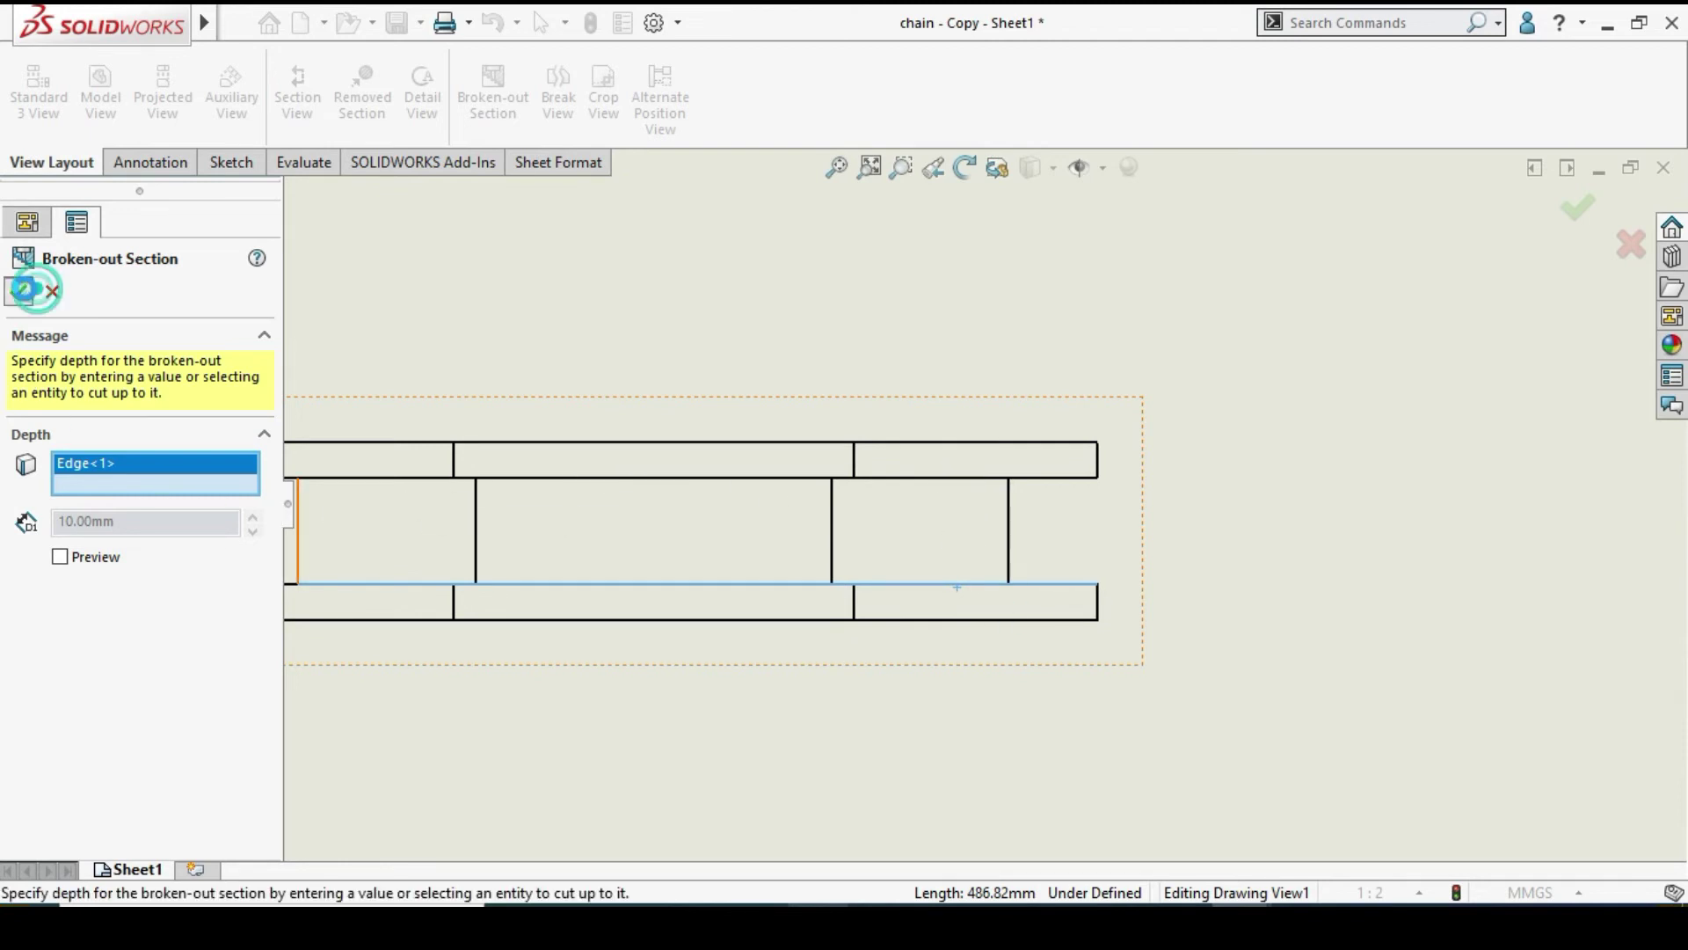
pyautogui.scroll(9, 1020, 344)
pyautogui.scroll(-6, 980, 448)
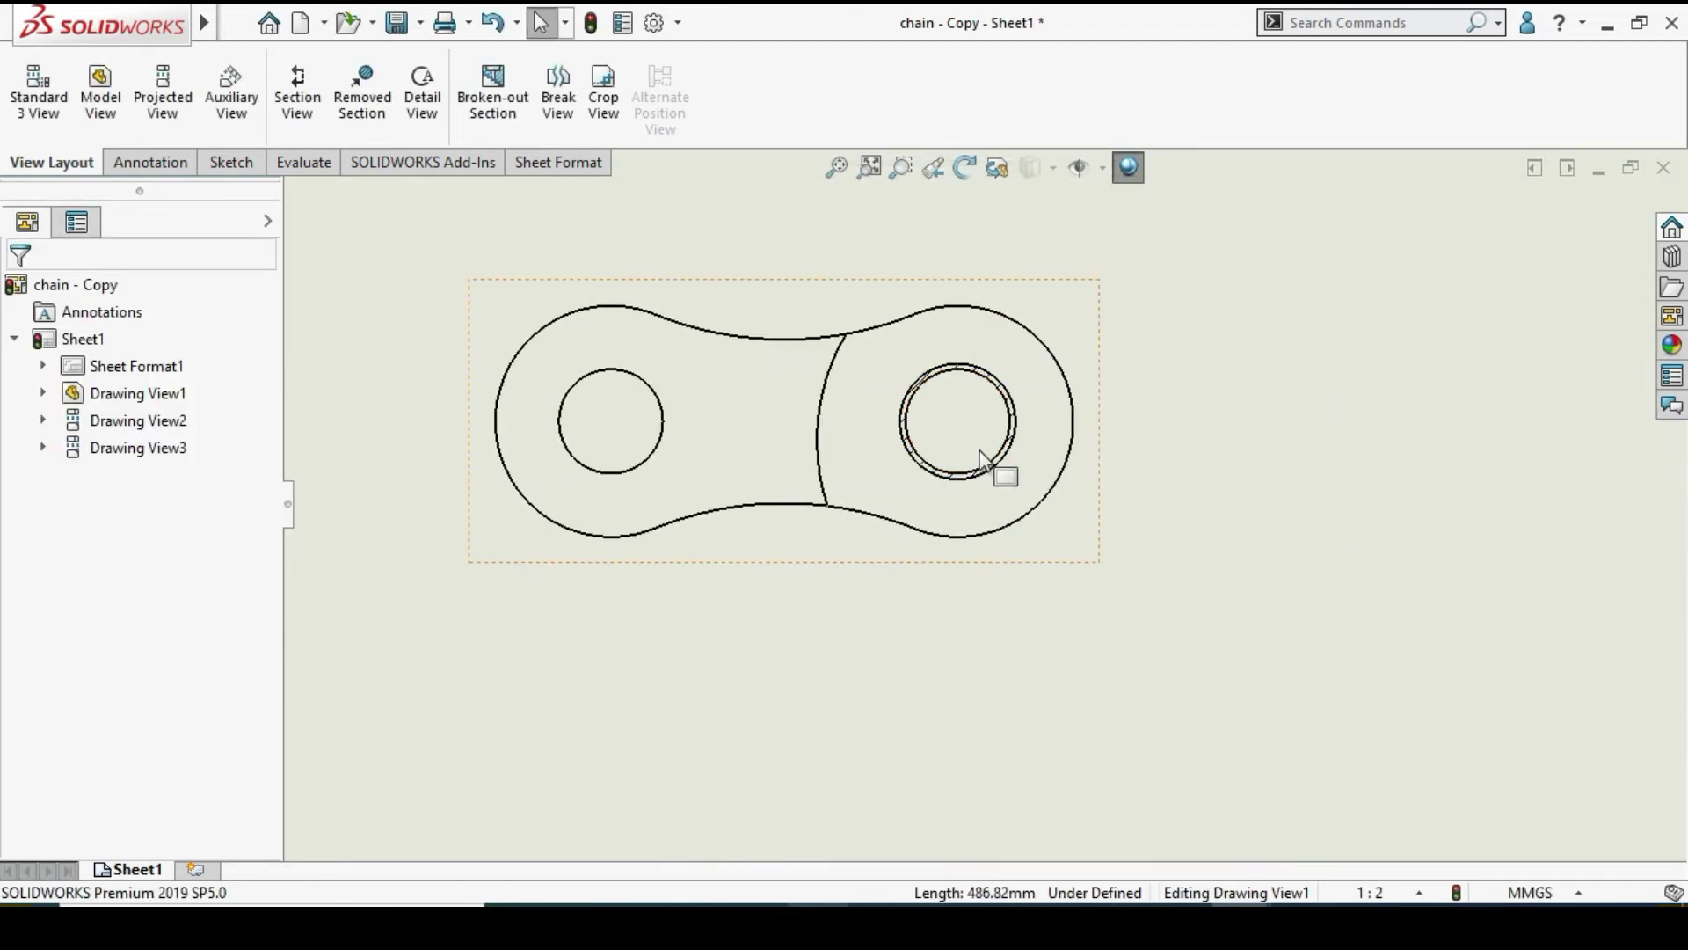
pyautogui.scroll(-6, 980, 444)
pyautogui.scroll(6, 897, 622)
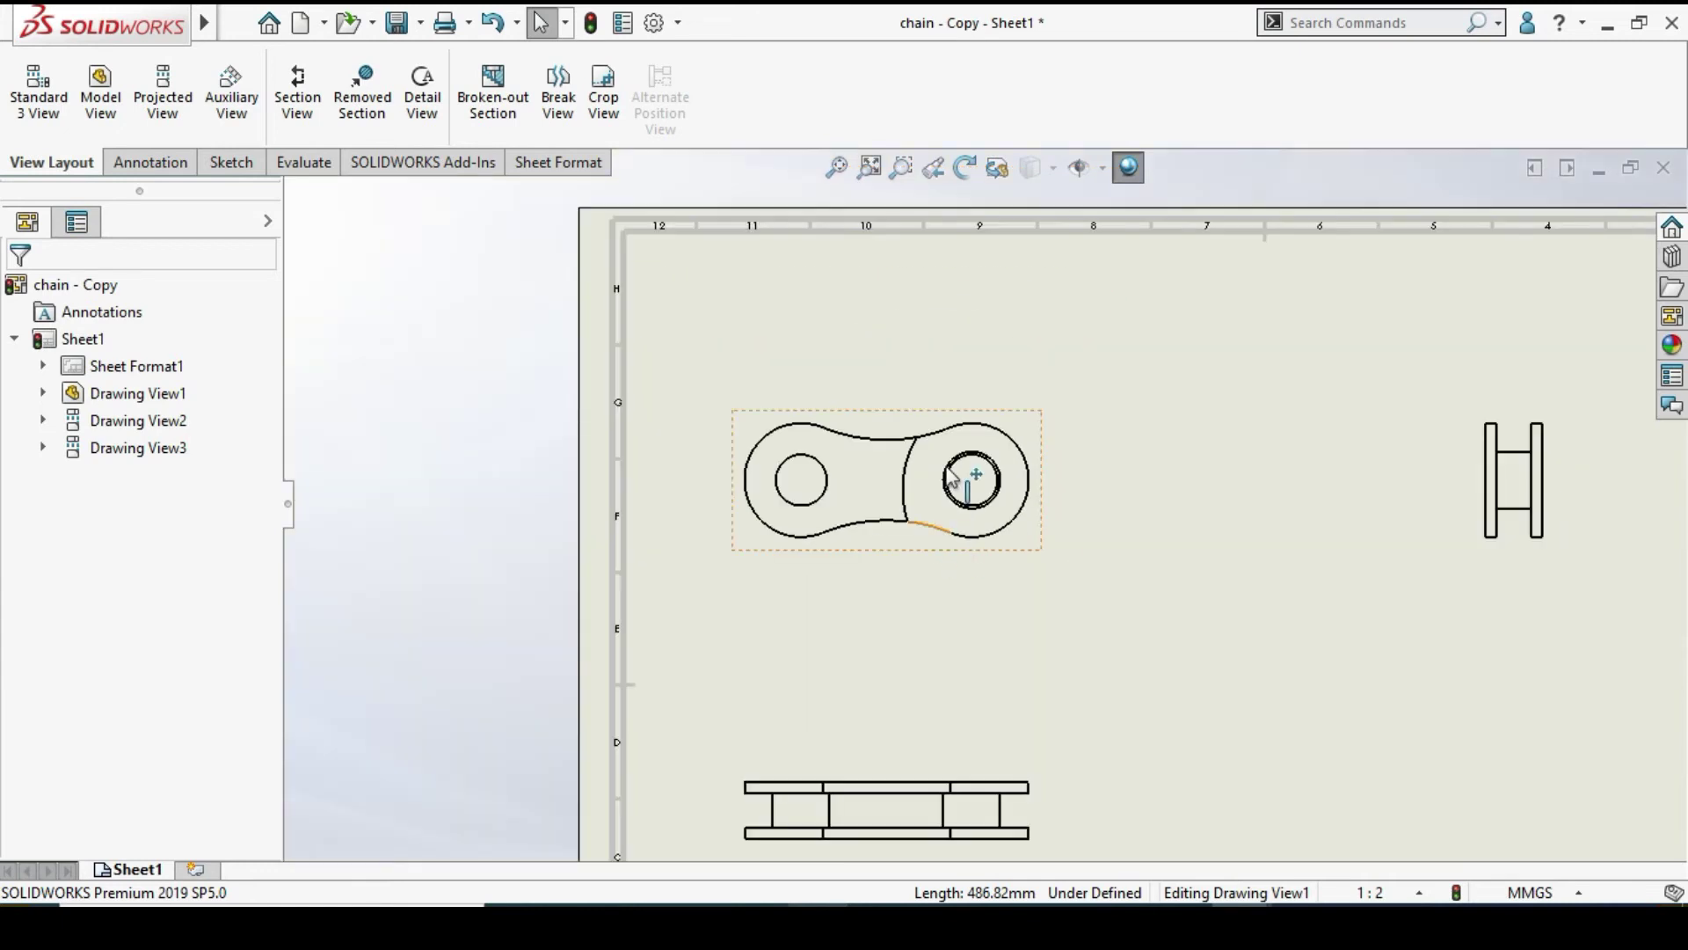
pyautogui.scroll(-5, 961, 471)
pyautogui.scroll(6, 1037, 539)
pyautogui.scroll(-1, 1011, 575)
pyautogui.scroll(-1, 986, 581)
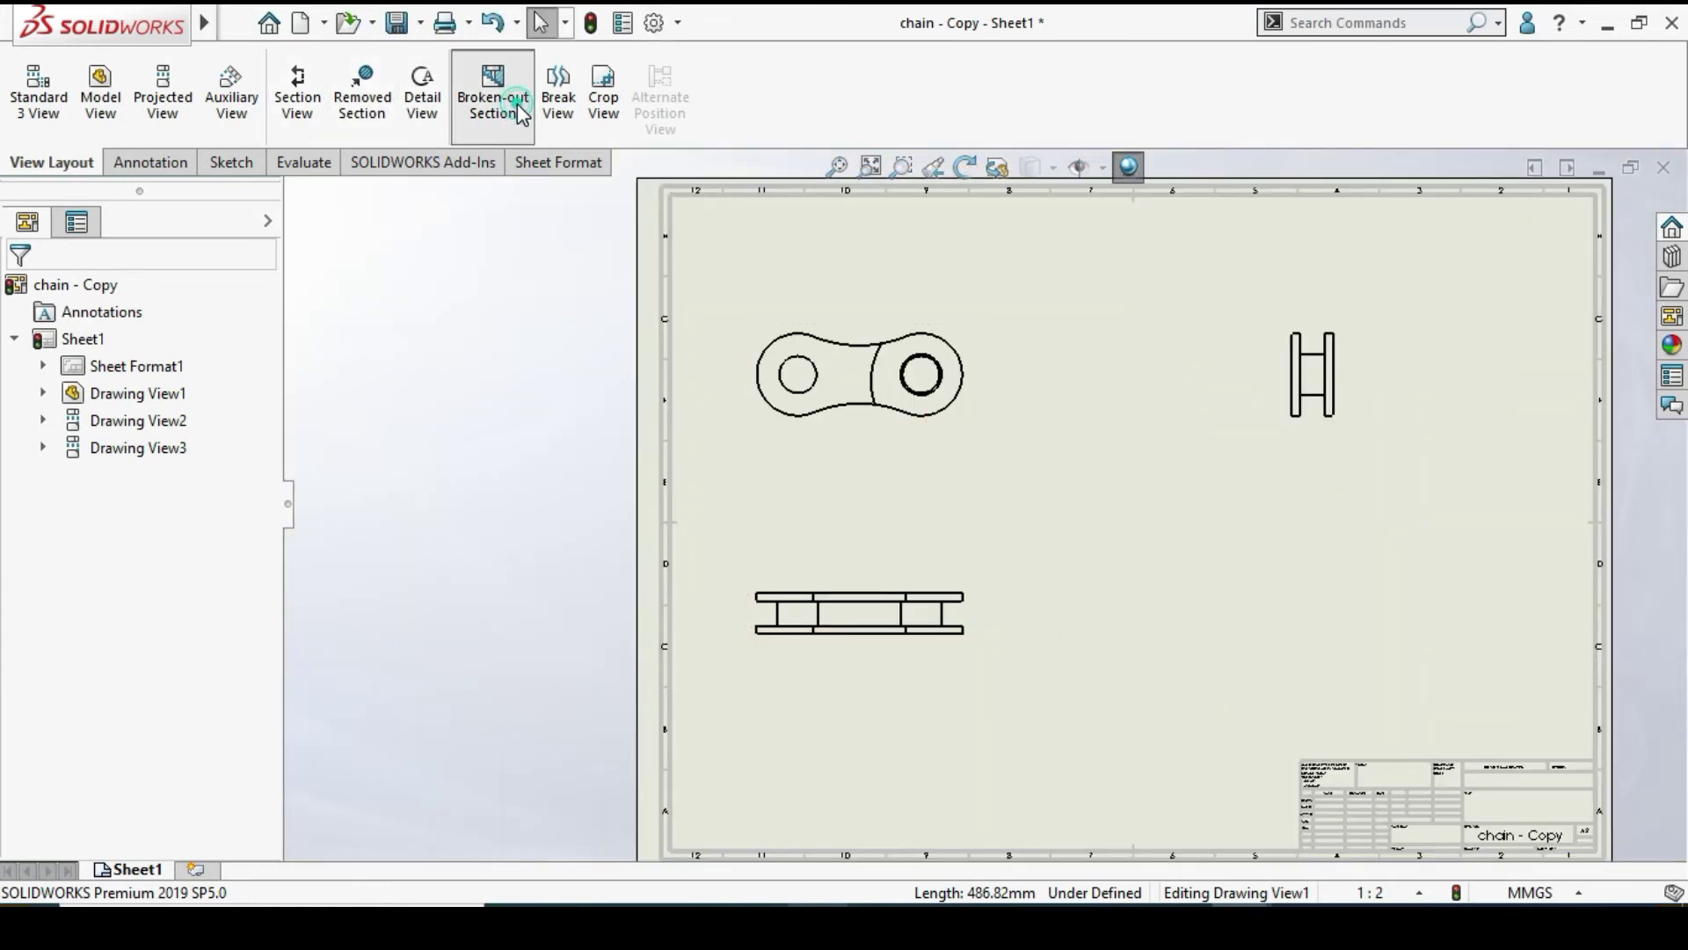
# Outline the chain link with a closed spline for a new broken-out section
pyautogui.click(490, 88)
pyautogui.scroll(-5, 806, 445)
pyautogui.click(879, 224)
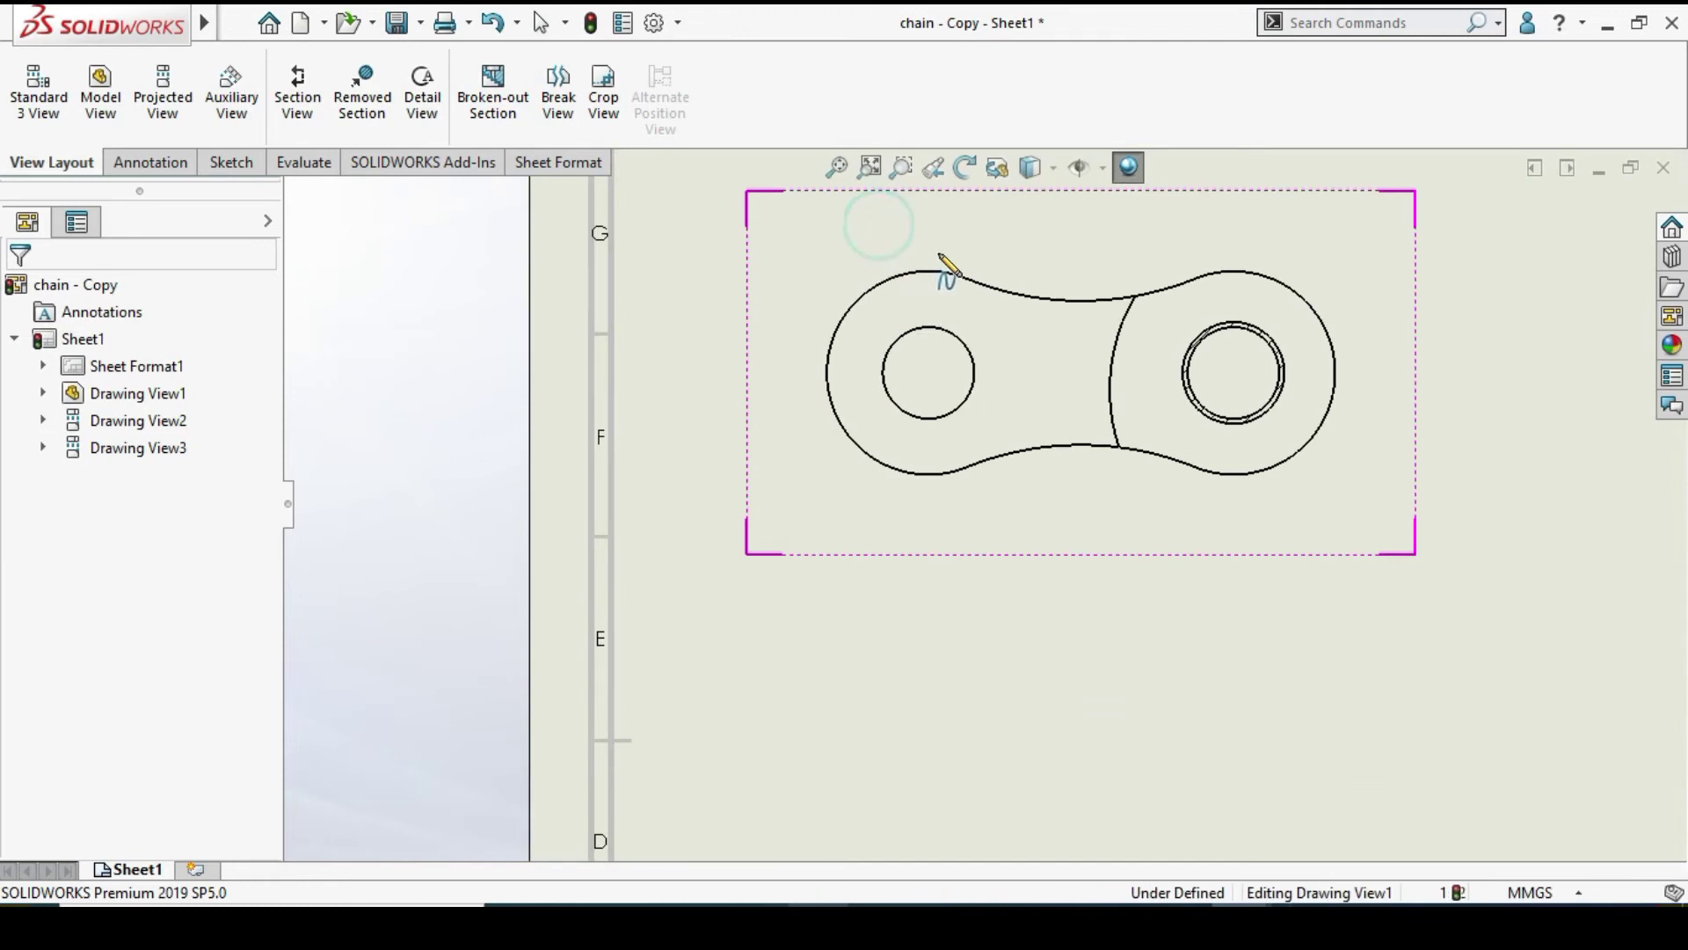
pyautogui.click(886, 590)
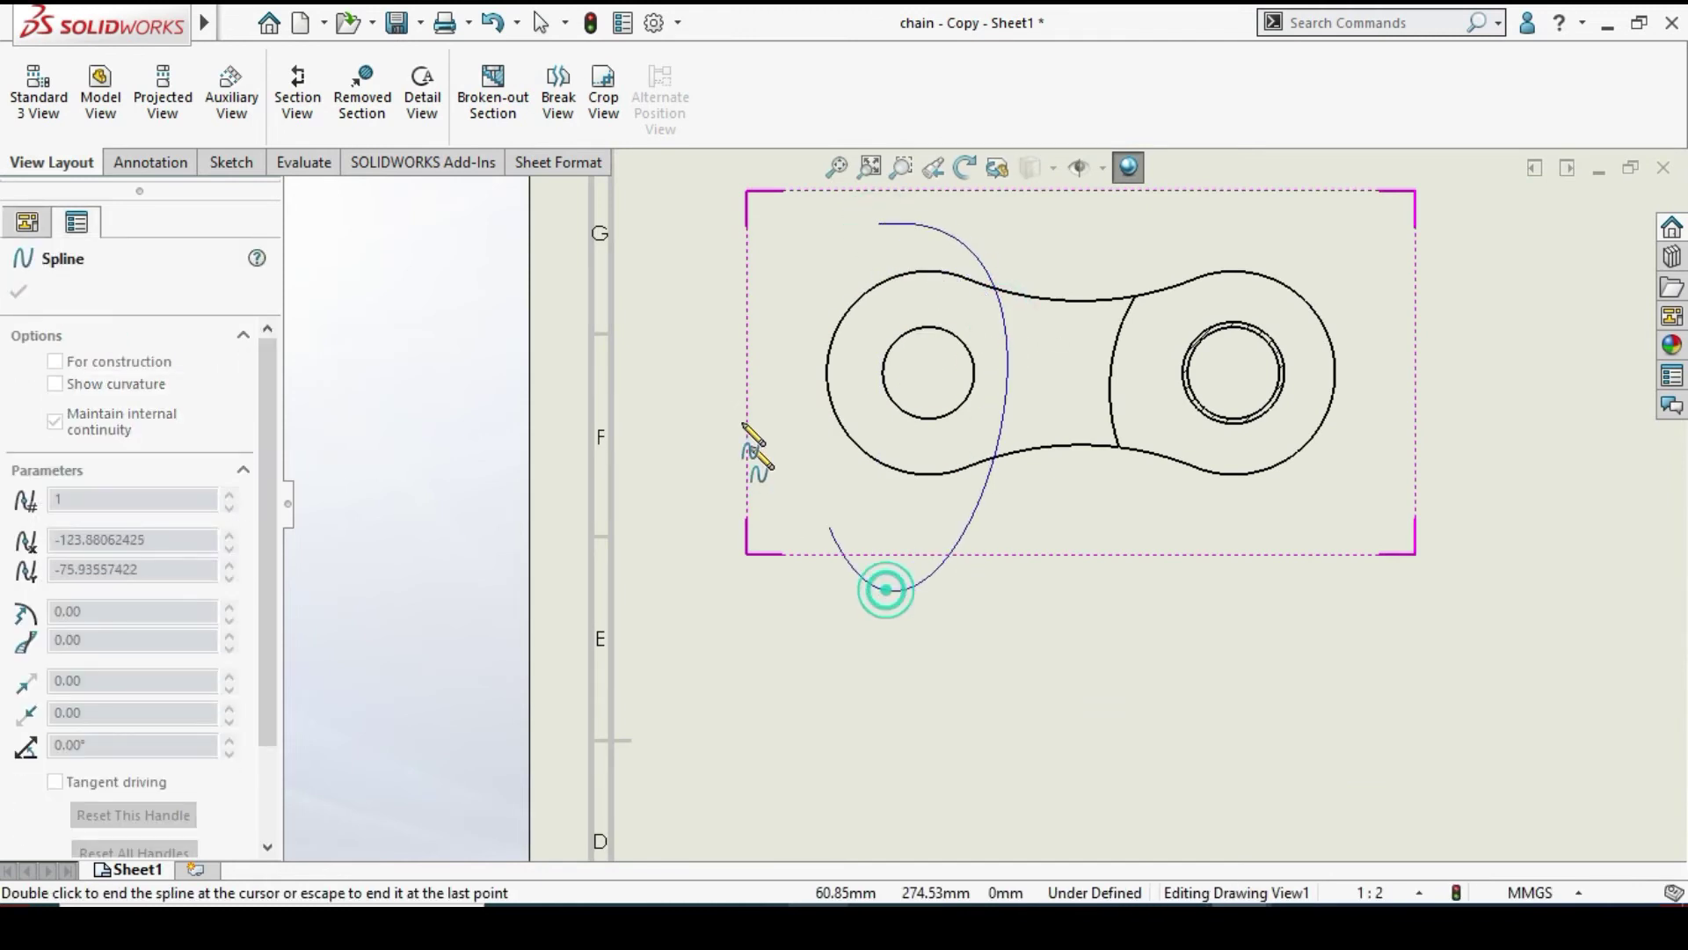
pyautogui.click(879, 225)
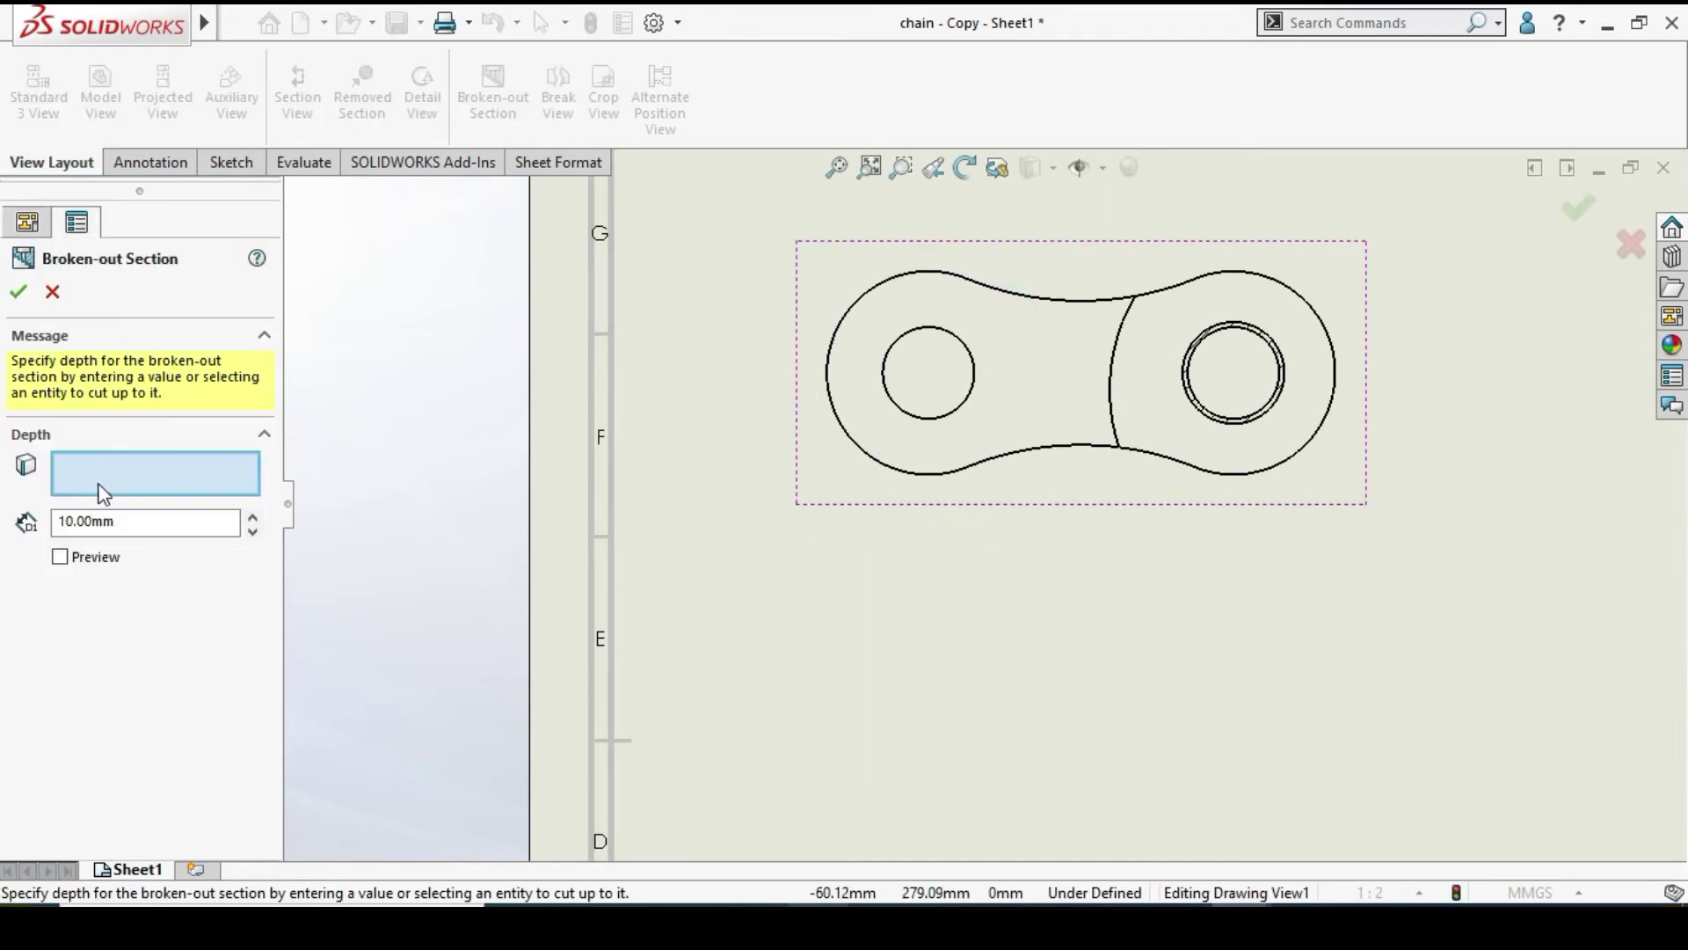
pyautogui.scroll(3, 1005, 440)
pyautogui.scroll(-4, 959, 688)
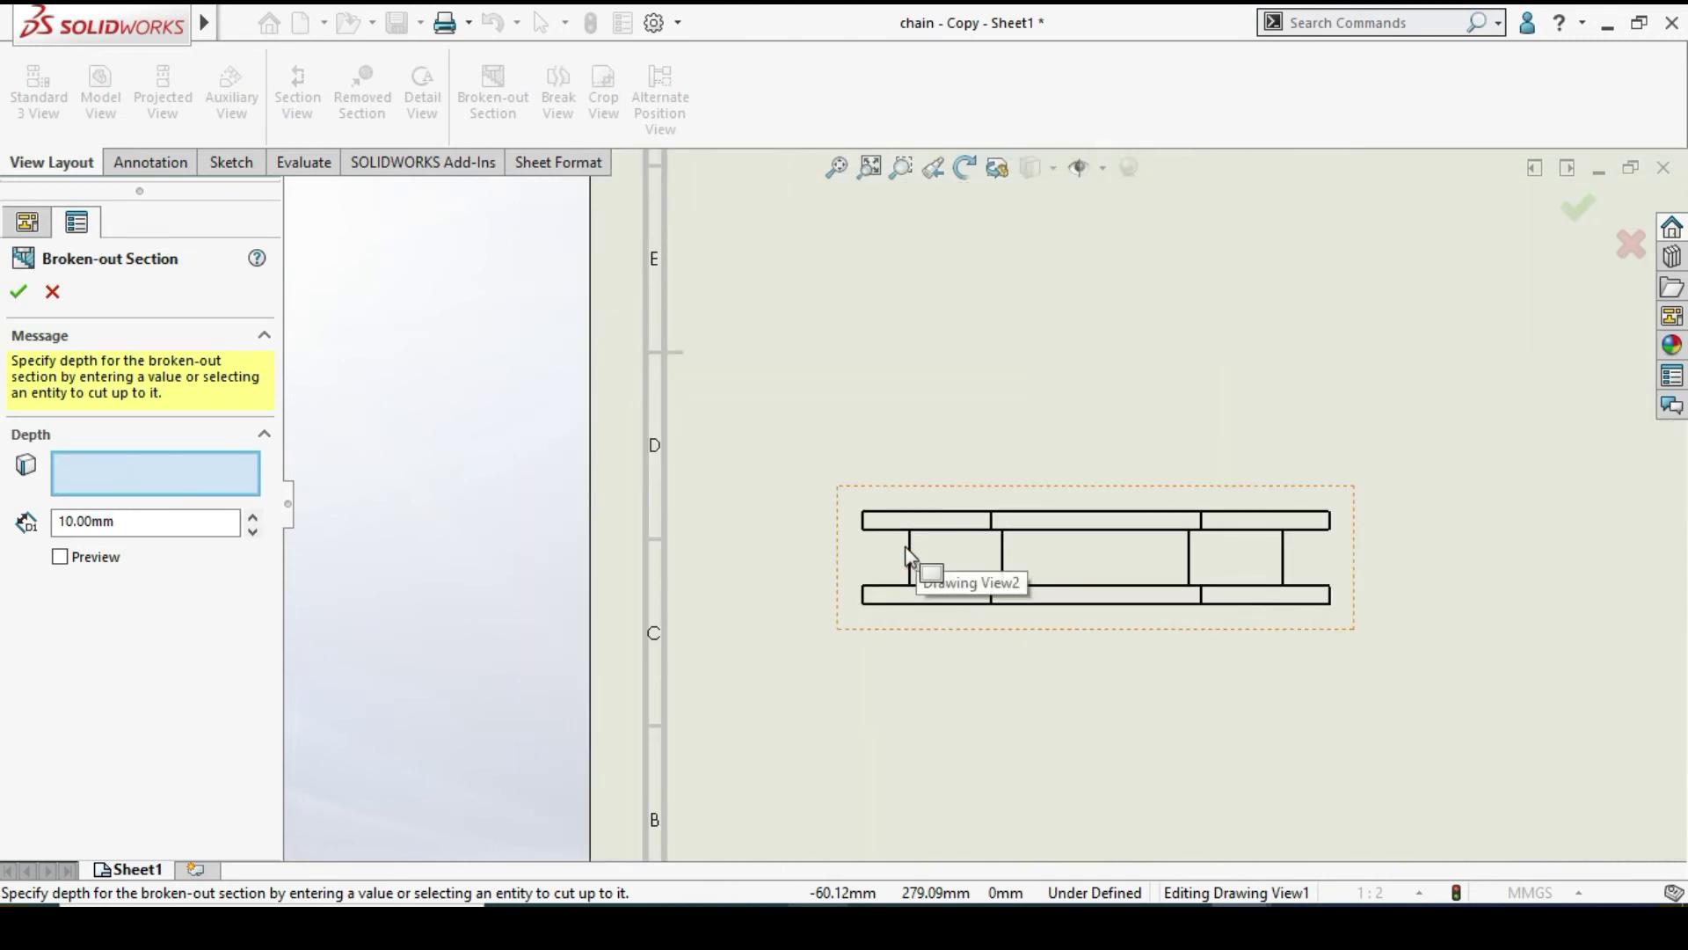
# Try link edges, including the bottom edge, as section depth; the section fails to rebuild
pyautogui.click(914, 543)
pyautogui.scroll(3, 985, 458)
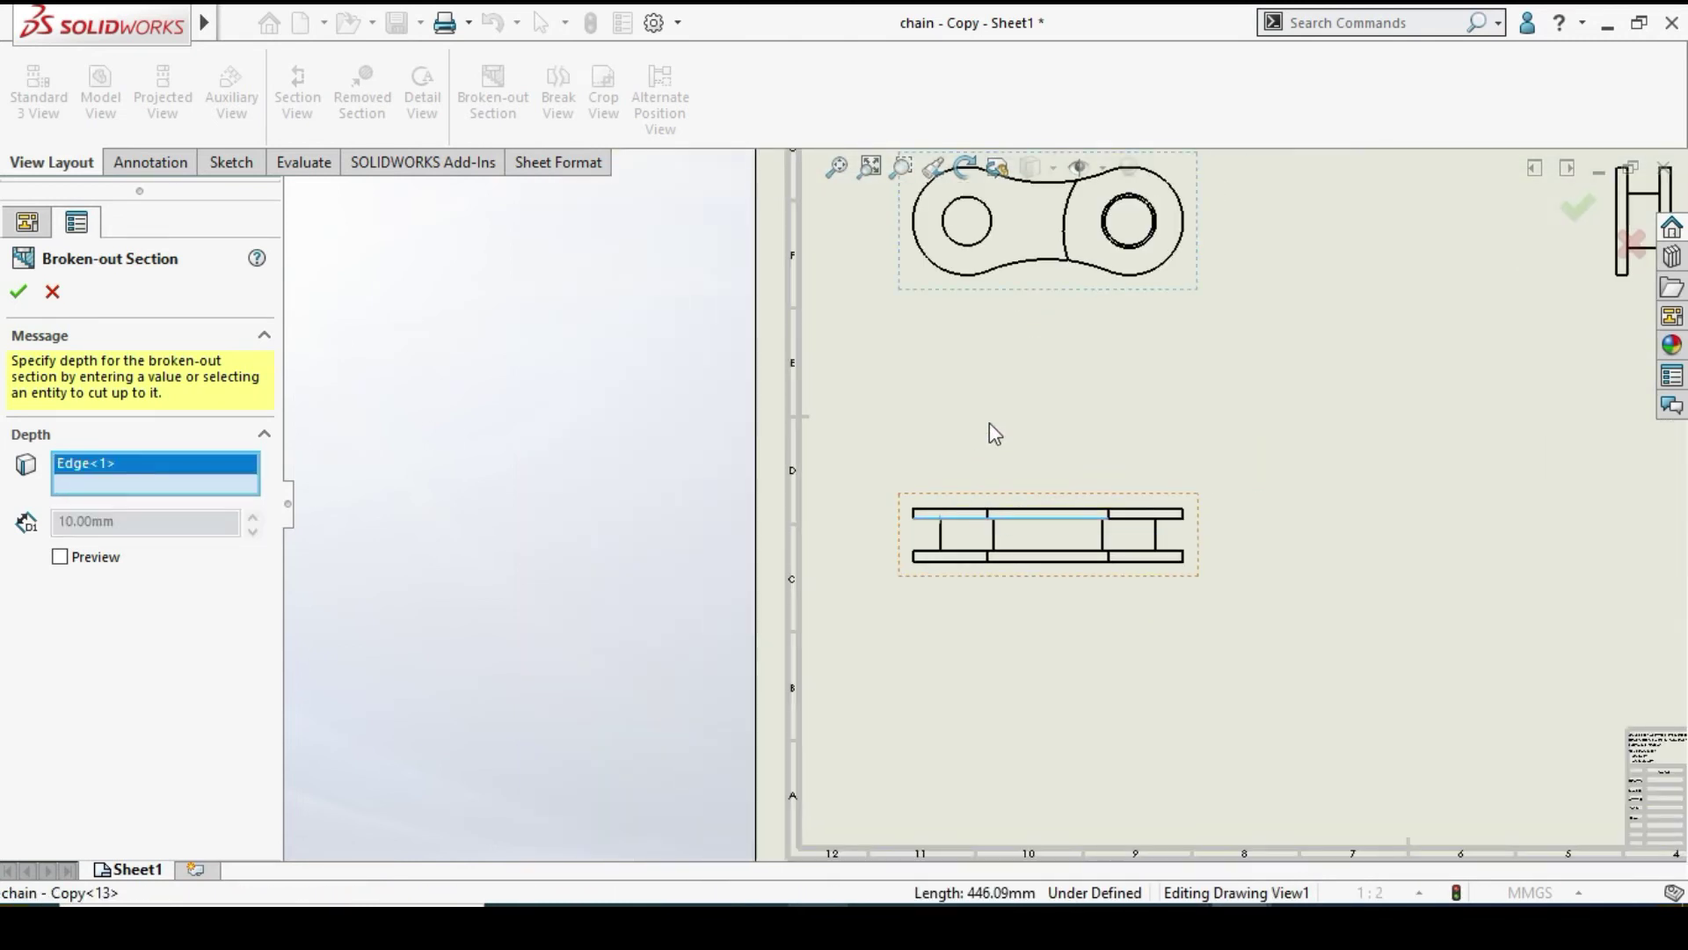
pyautogui.click(19, 294)
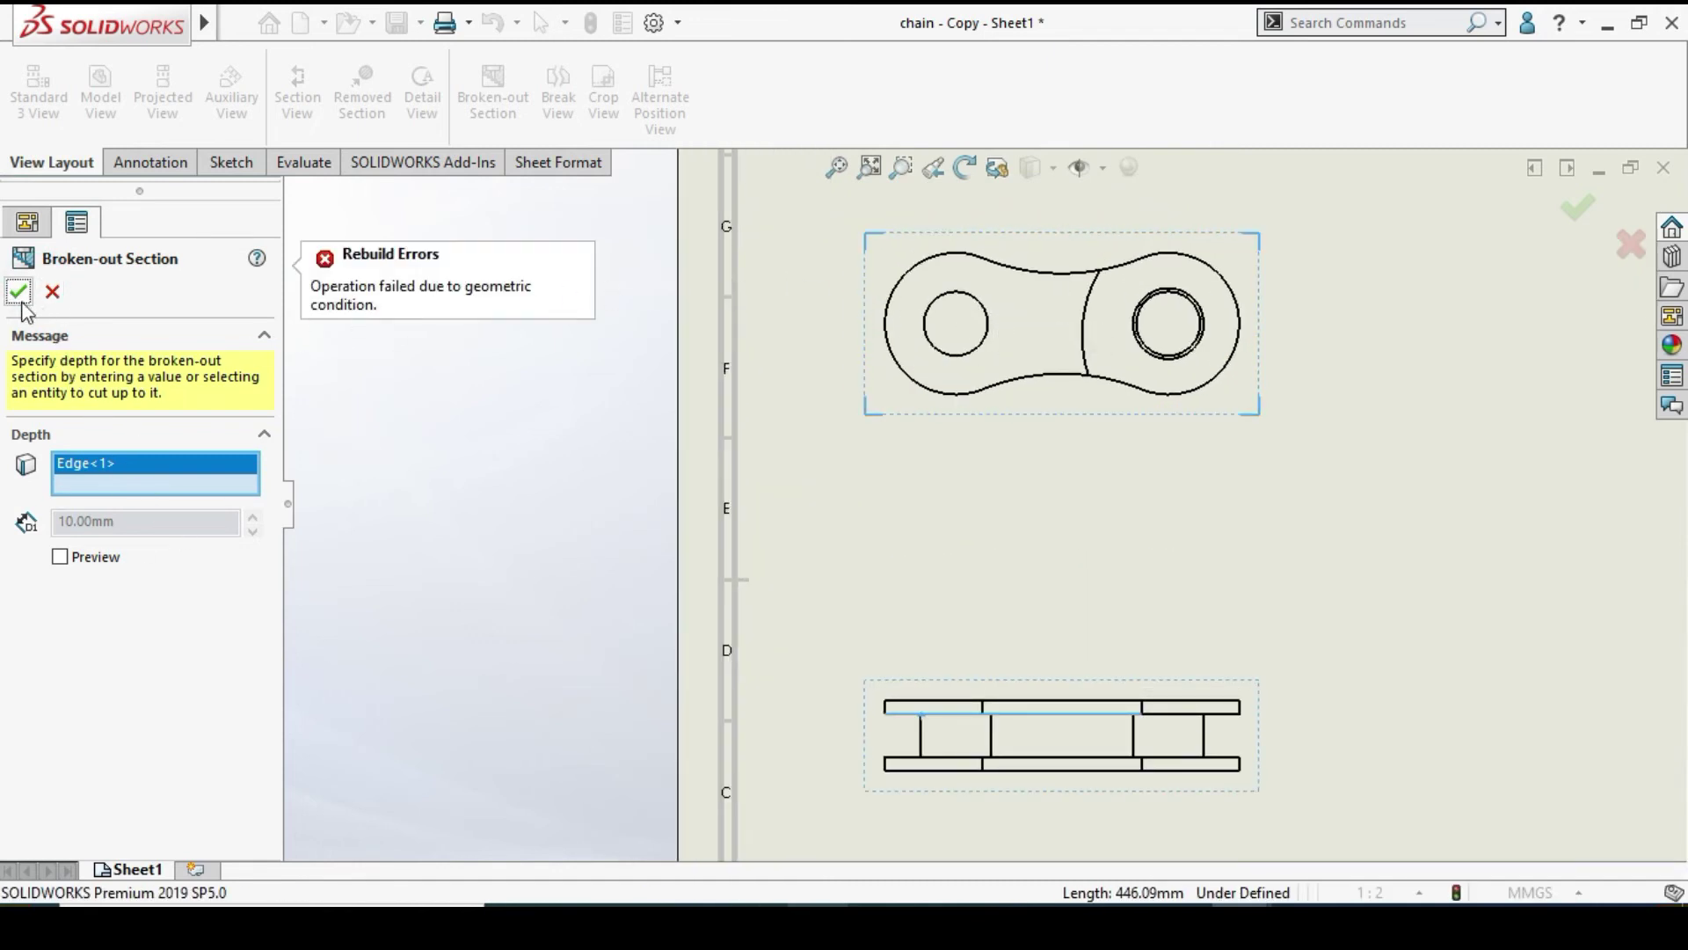
pyautogui.scroll(-5, 961, 721)
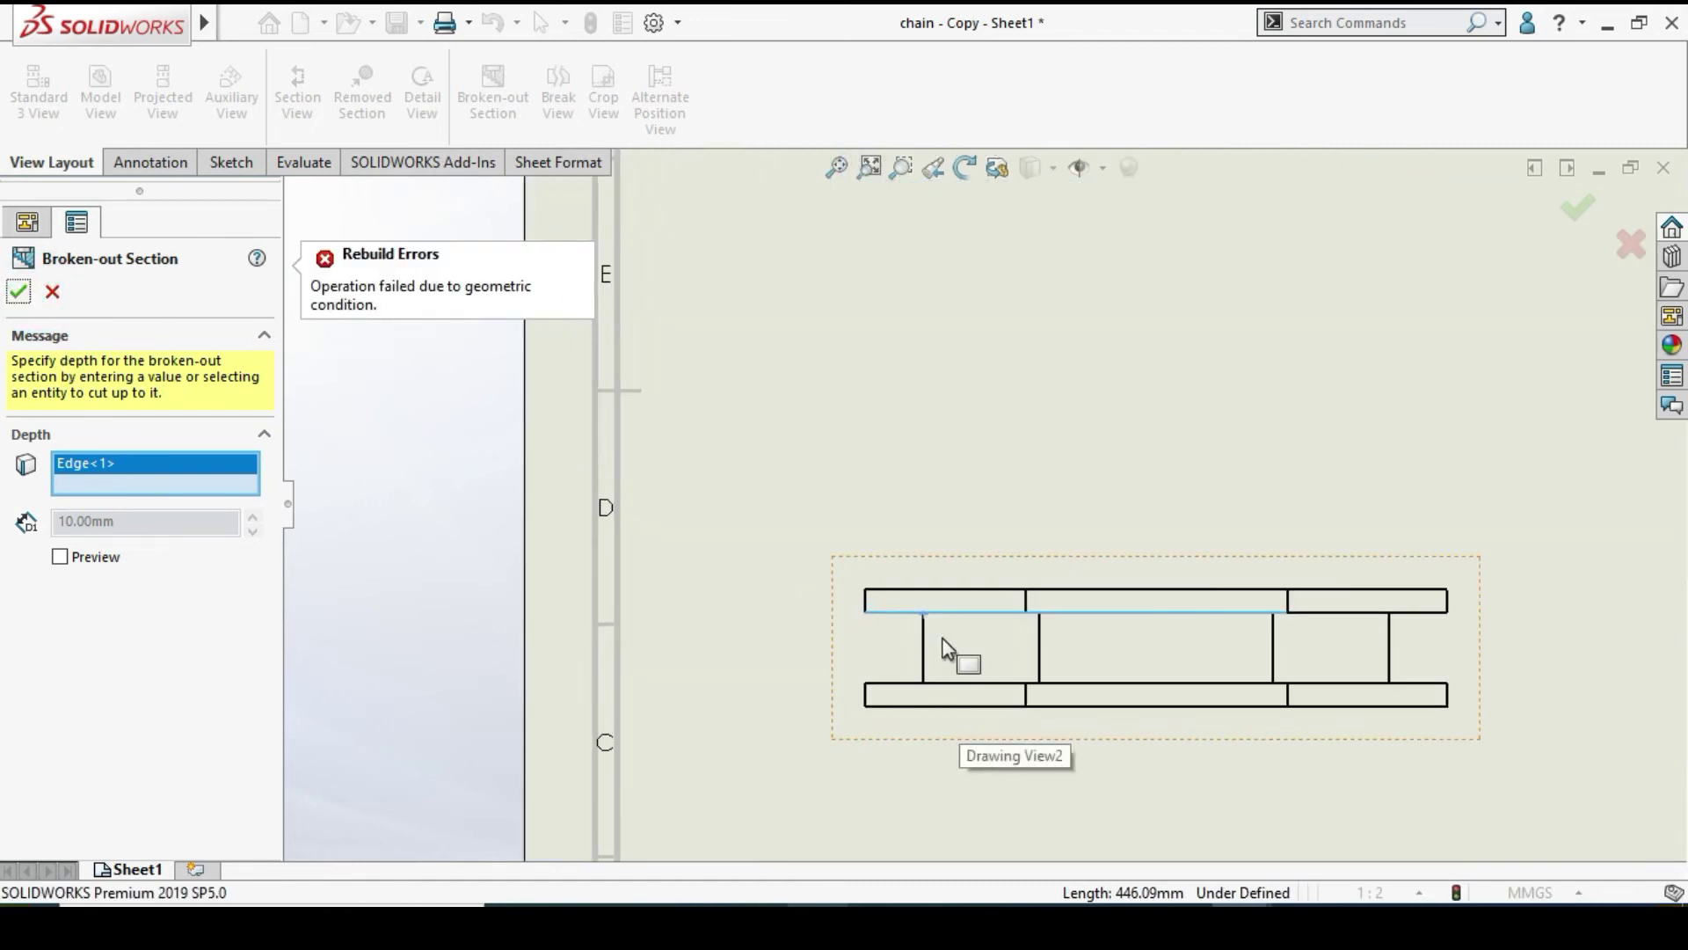
pyautogui.scroll(-2, 942, 642)
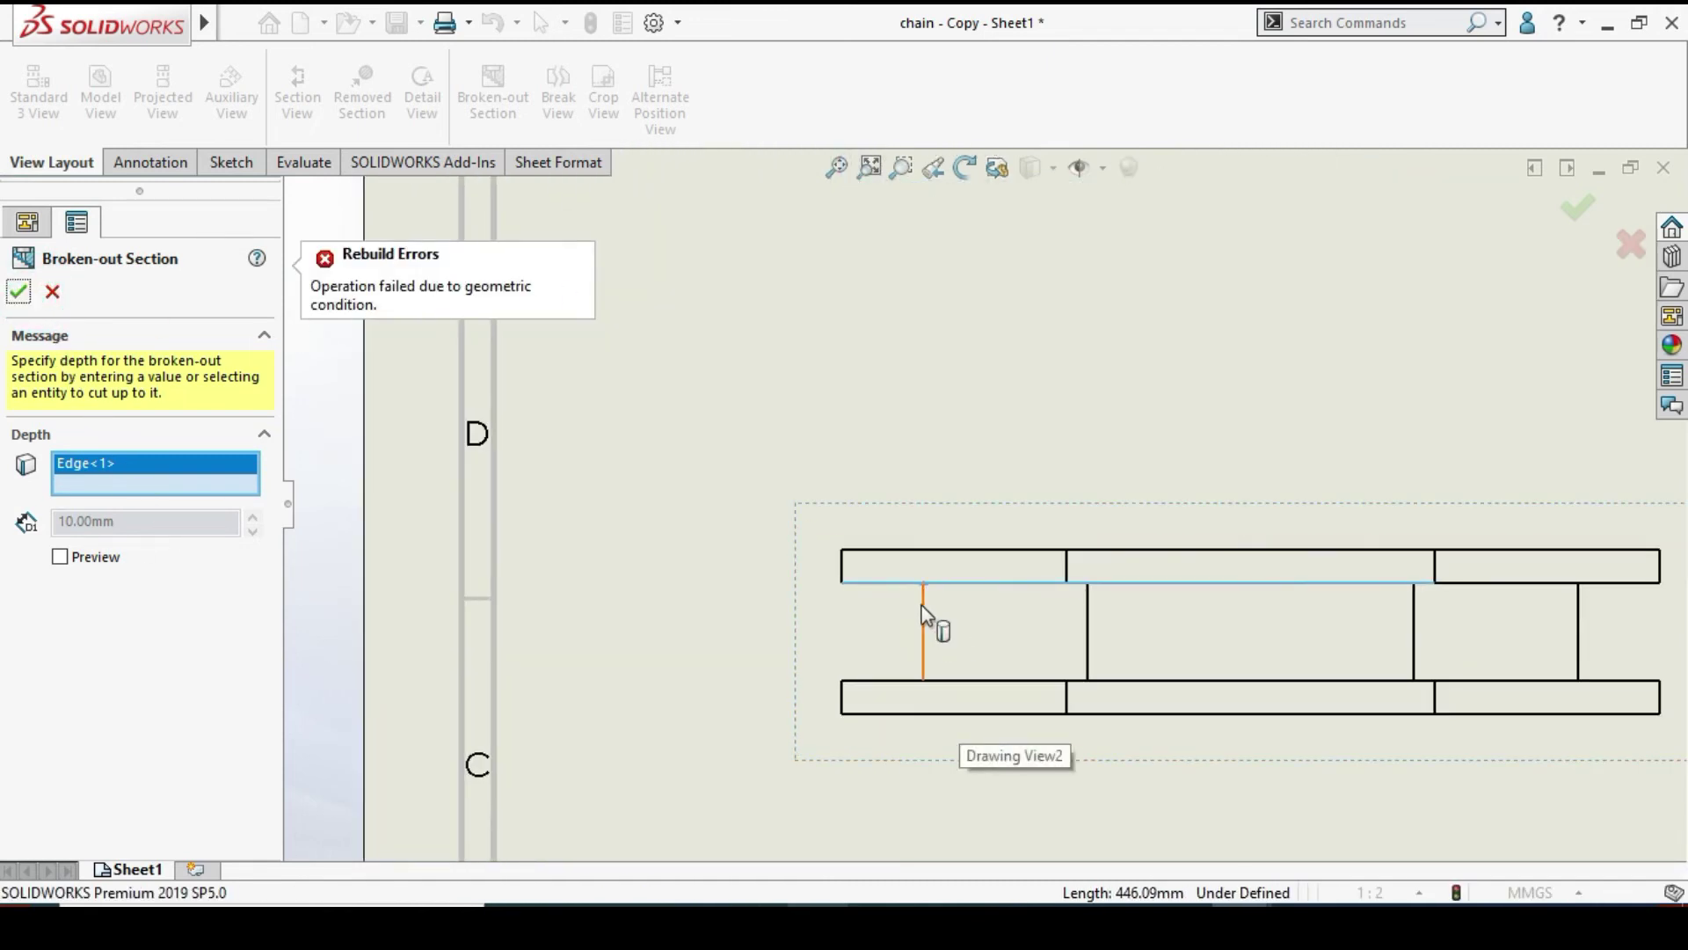
pyautogui.click(893, 714)
pyautogui.scroll(3, 895, 714)
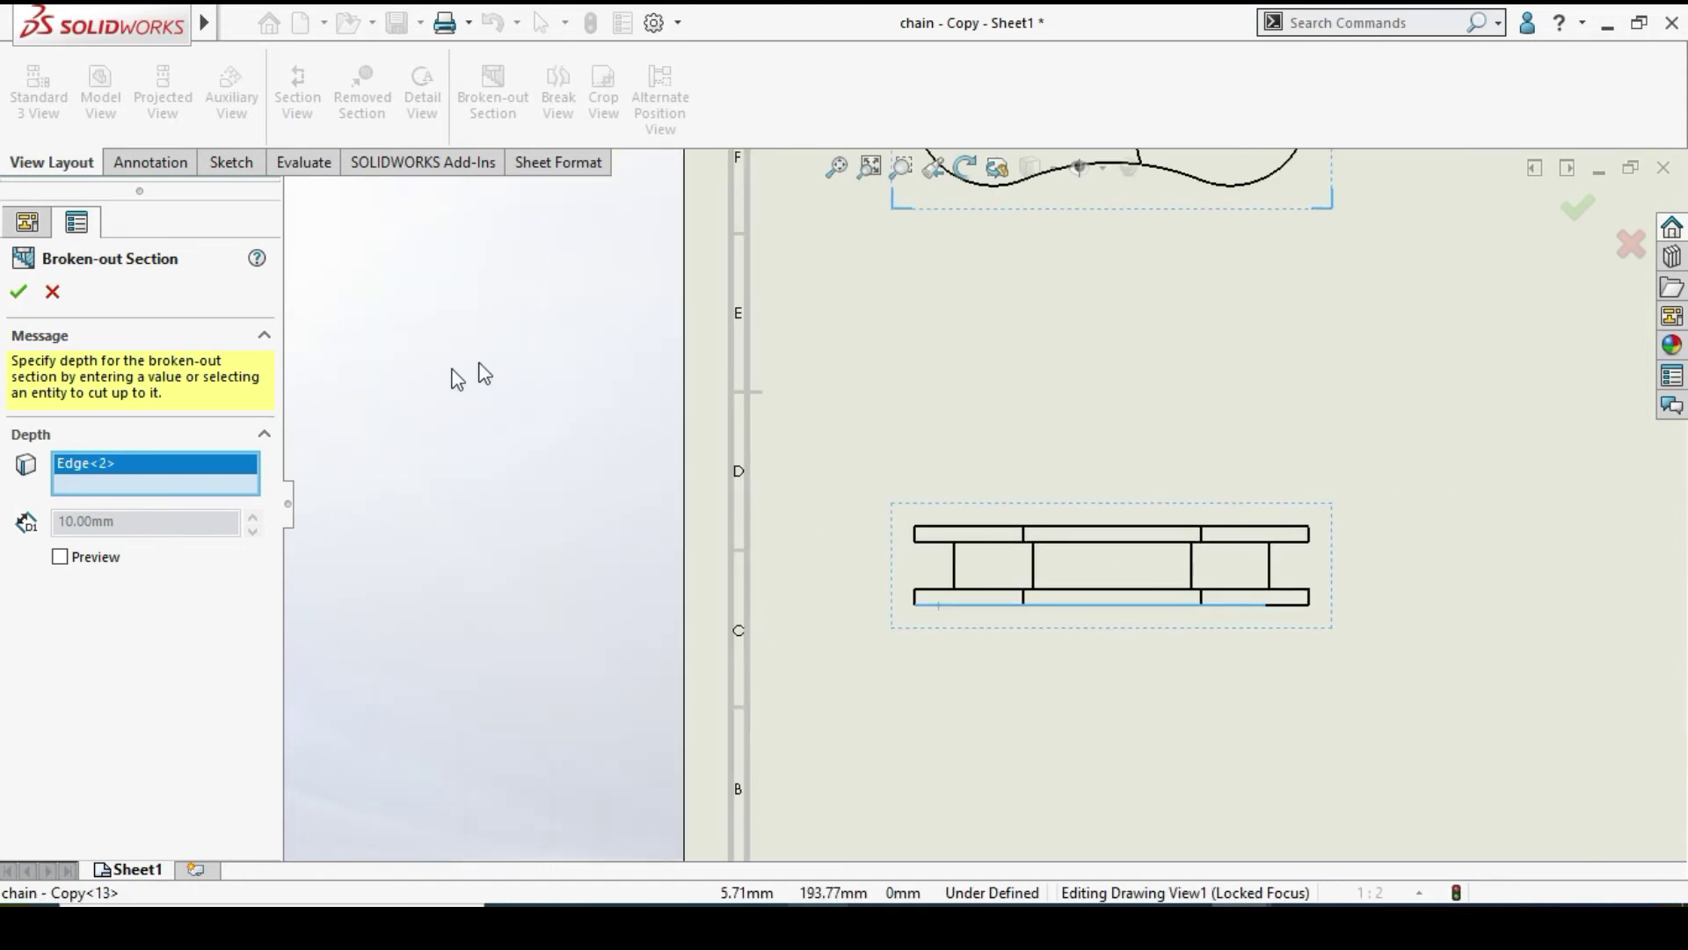
pyautogui.click(18, 293)
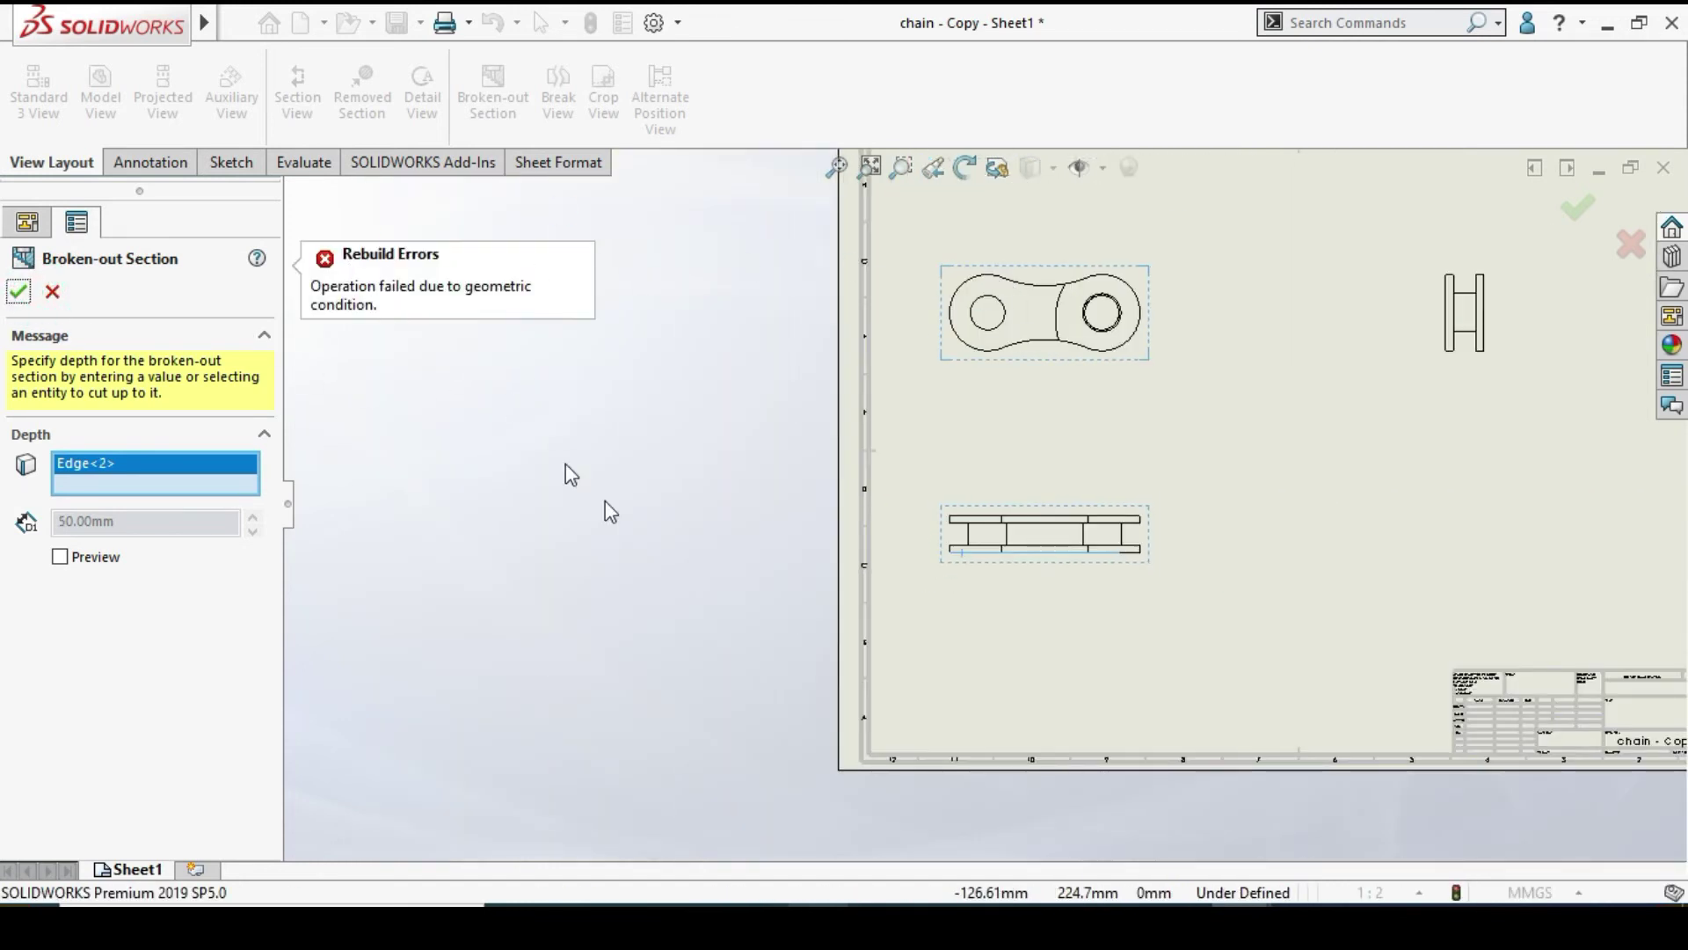
# Pick one more depth edge and retry, then abandon the failing broken-out section
pyautogui.scroll(-4, 988, 572)
pyautogui.click(965, 539)
pyautogui.scroll(3, 965, 538)
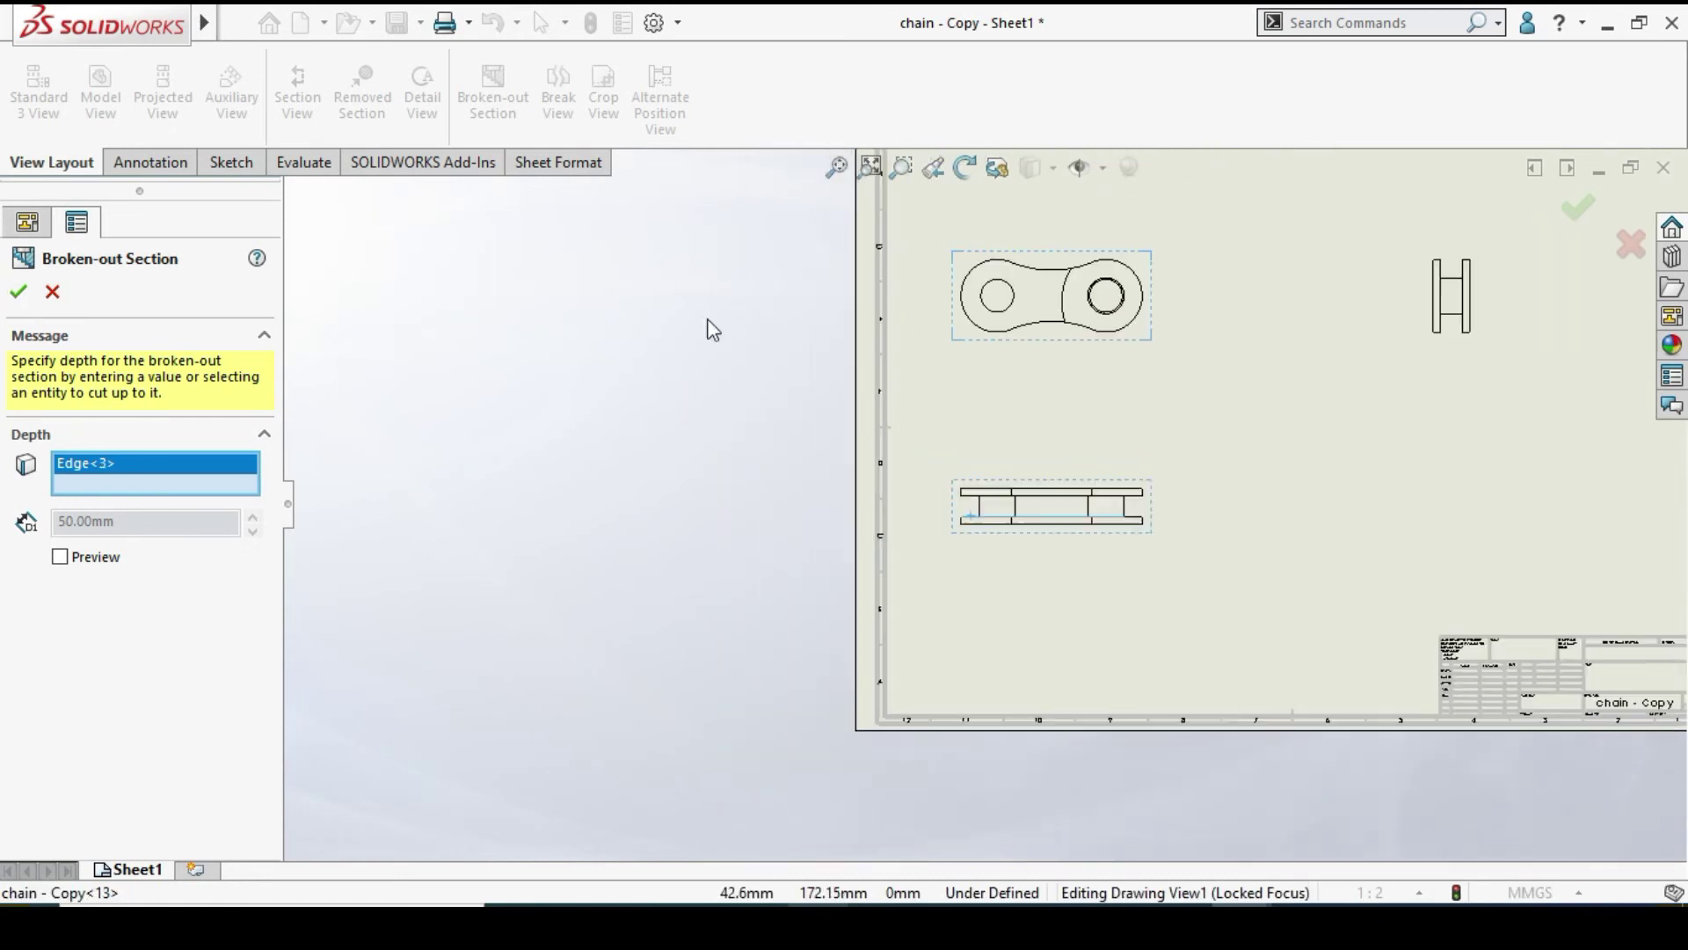
pyautogui.click(18, 293)
pyautogui.scroll(-1, 1038, 352)
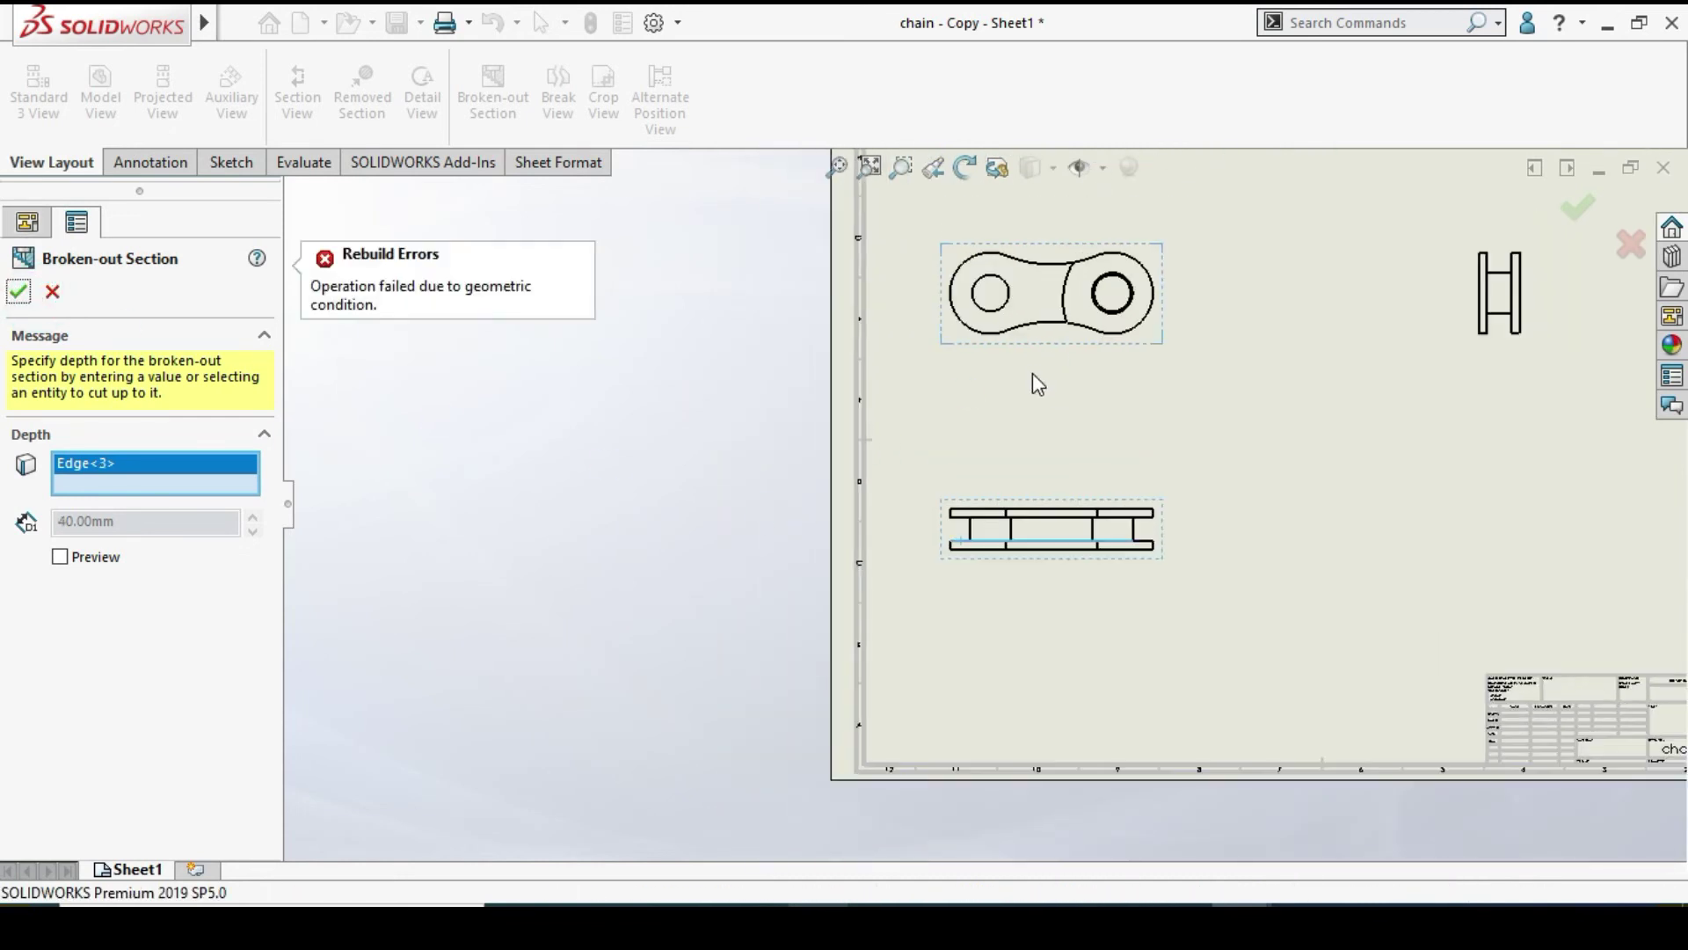
pyautogui.click(53, 294)
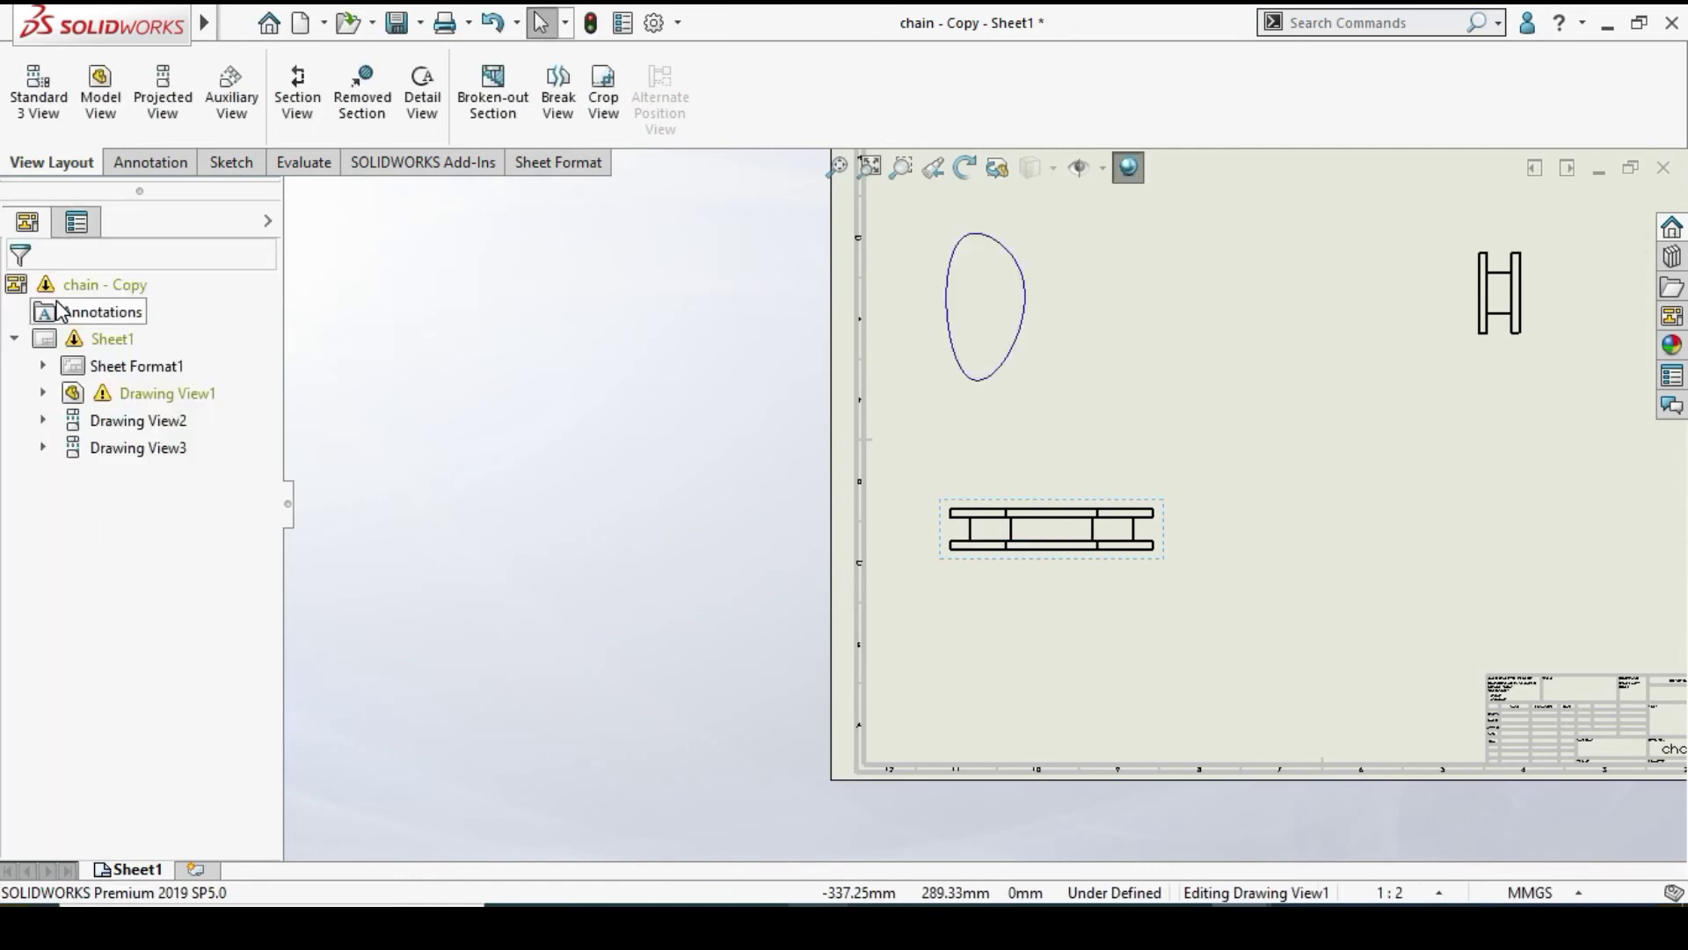
# Remove the leftover spline so Drawing View1 shows the whole chain link with both holes
pyautogui.press('f')
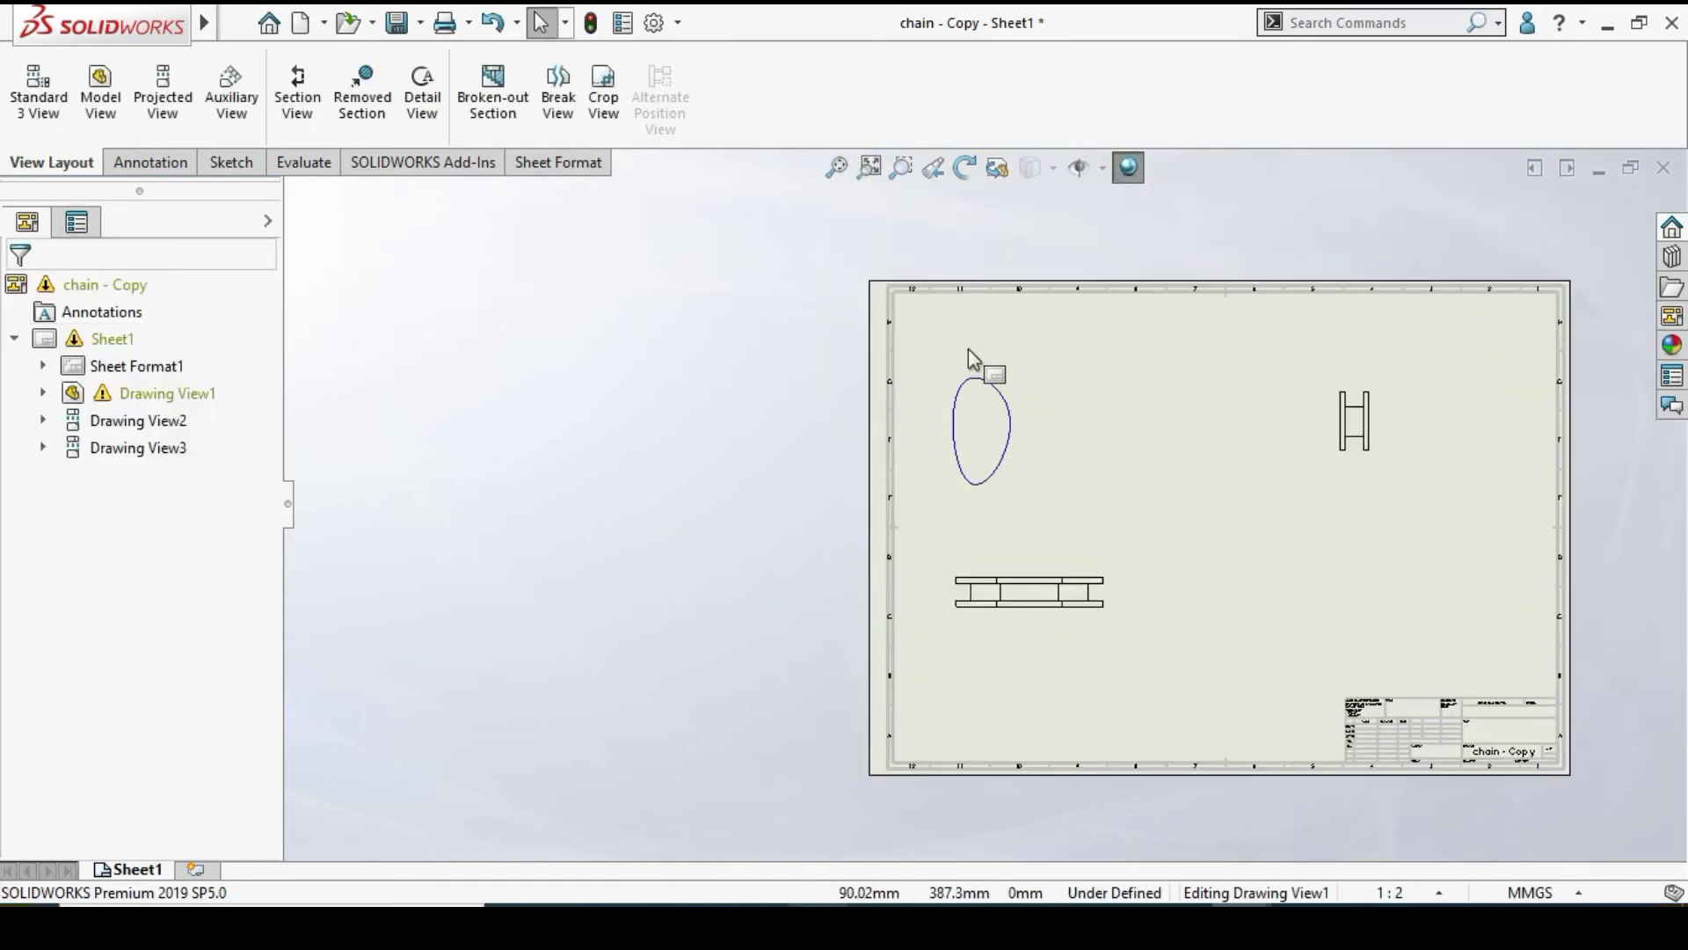
pyautogui.click(1007, 415)
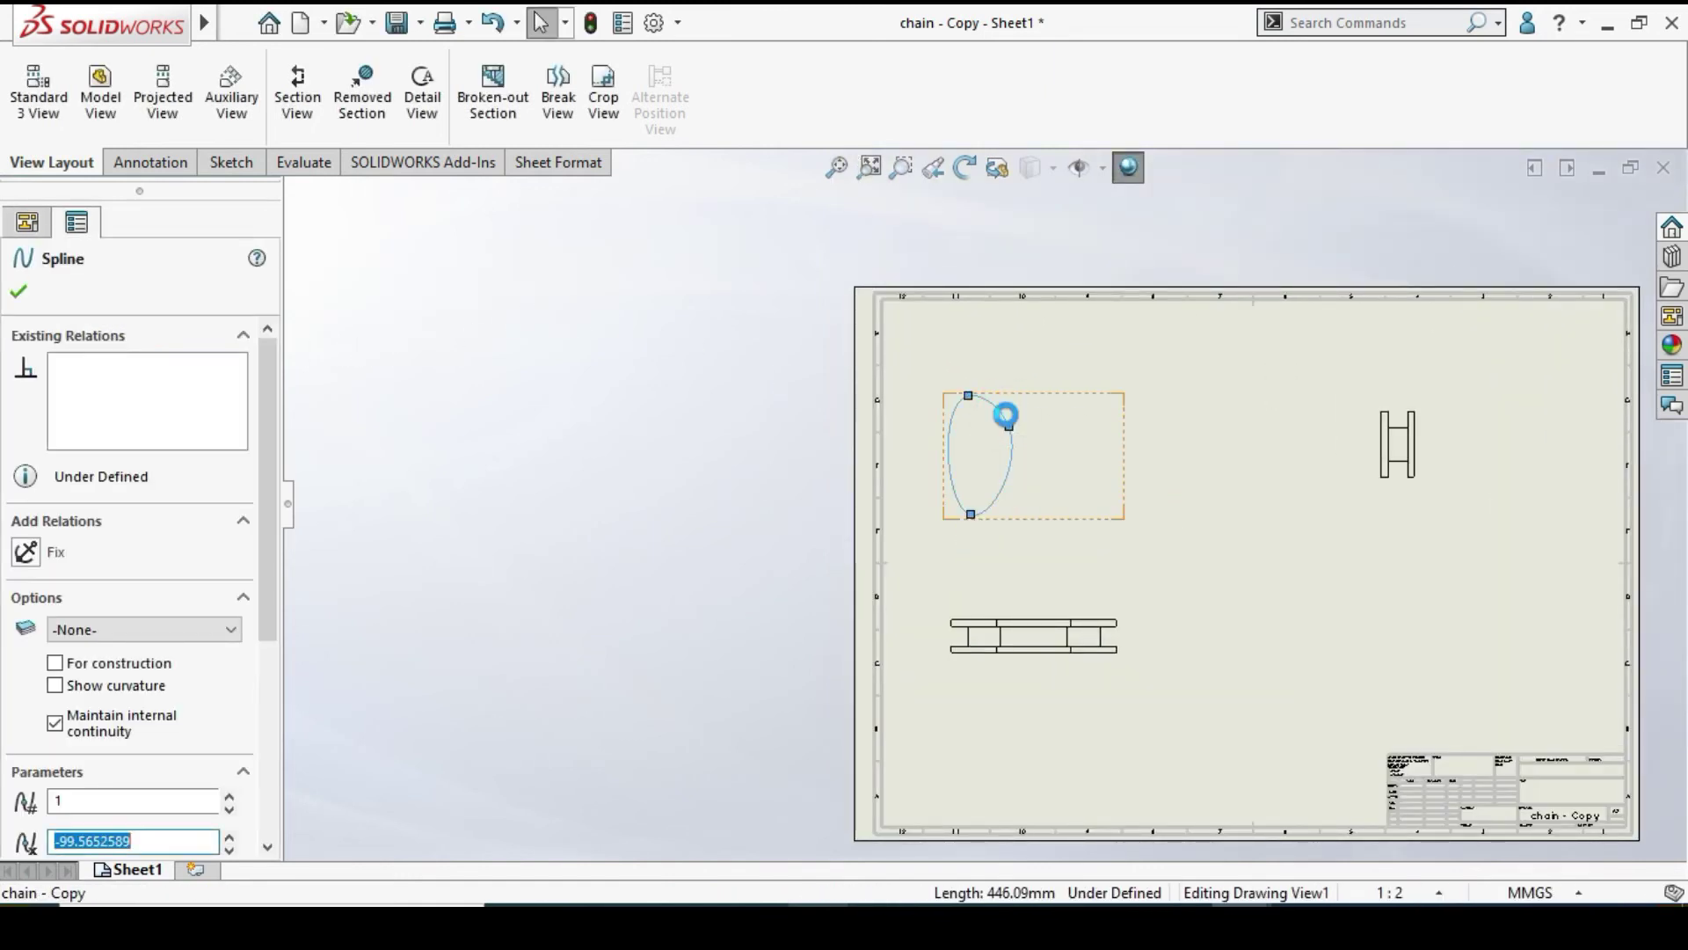
pyautogui.press('Escape')
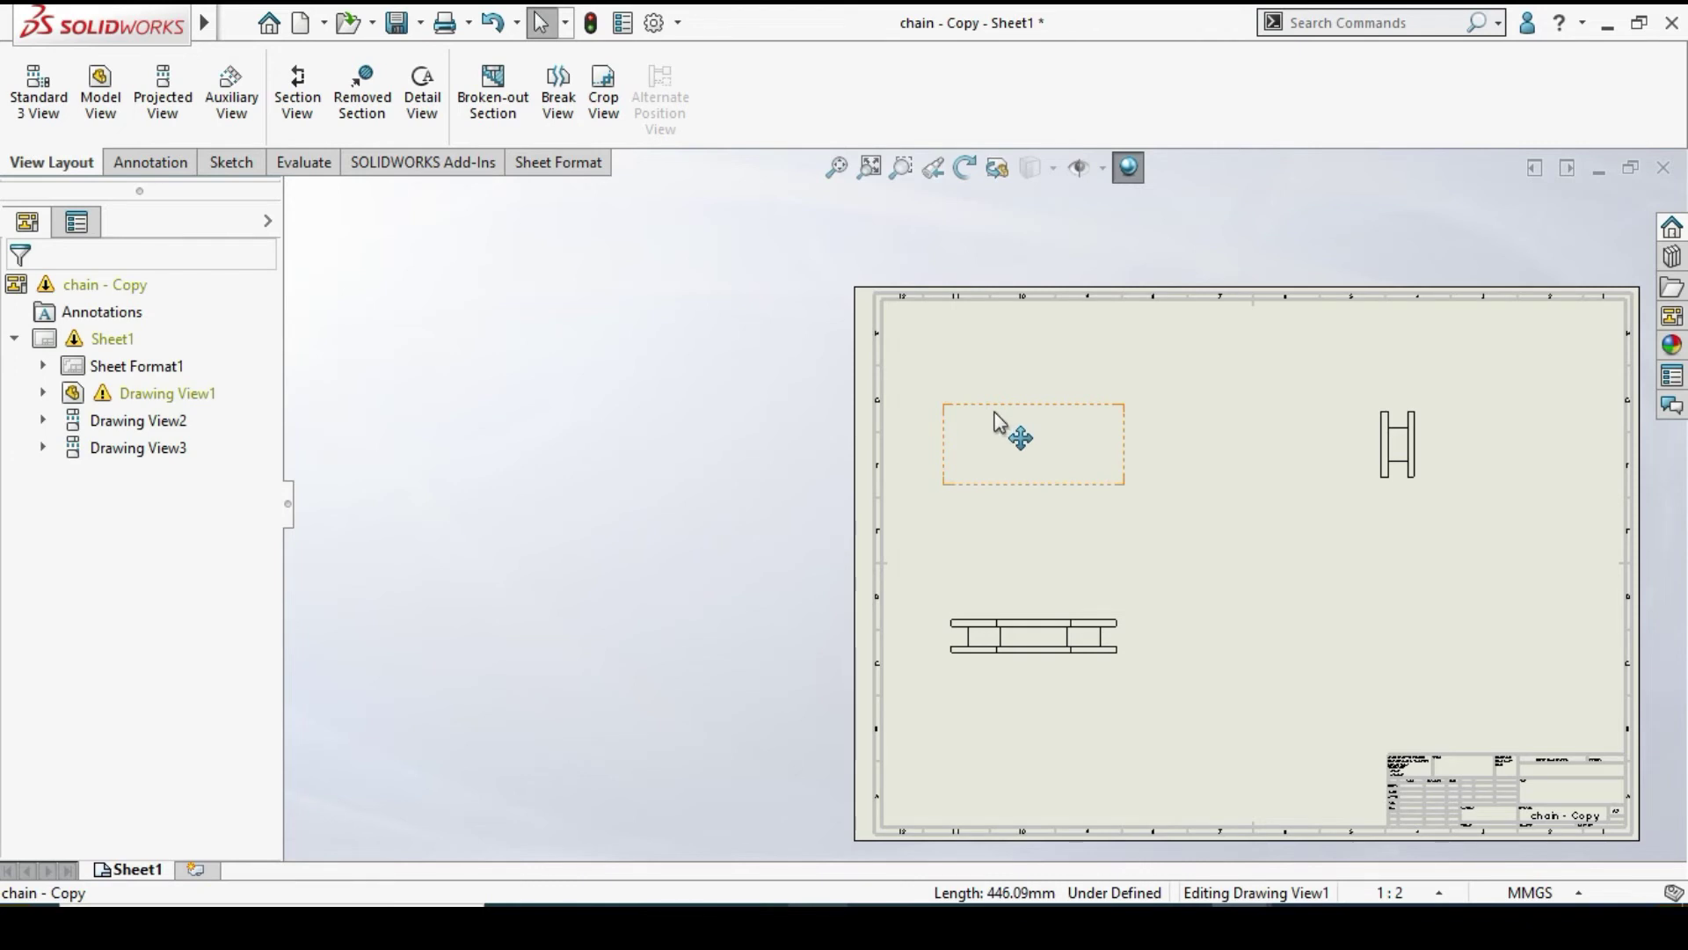
pyautogui.hotkey('ctrl', 'z')
pyautogui.hotkey('ctrl', 'z')
pyautogui.hotkey('ctrl', 'z')
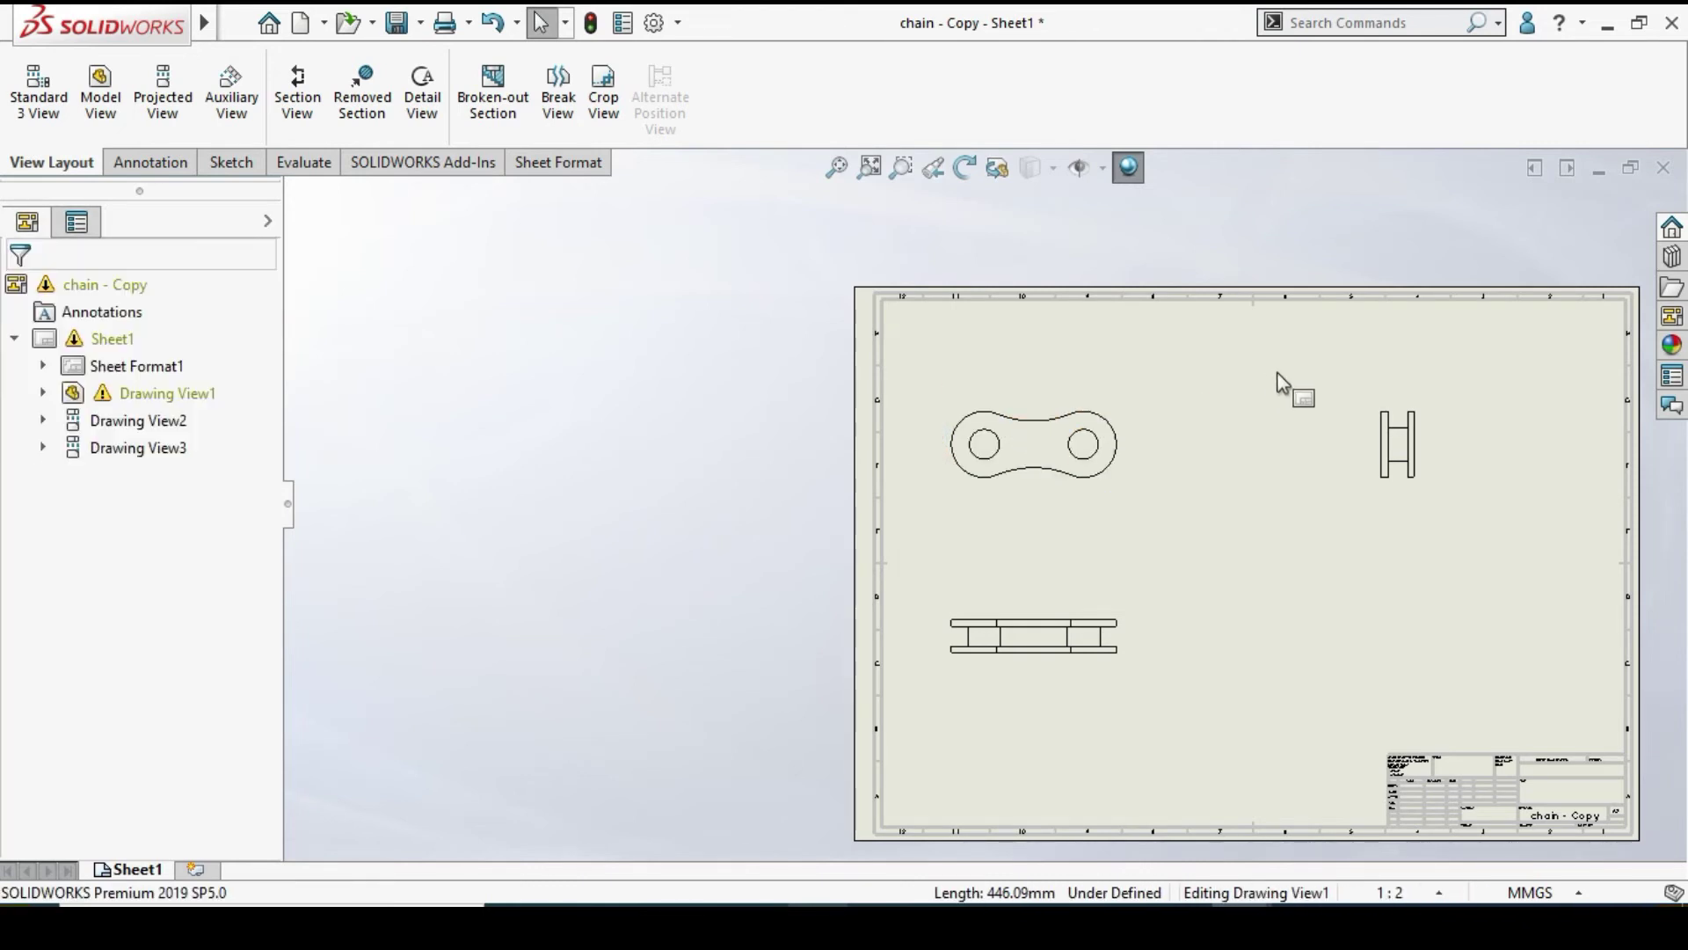
pyautogui.click(1249, 389)
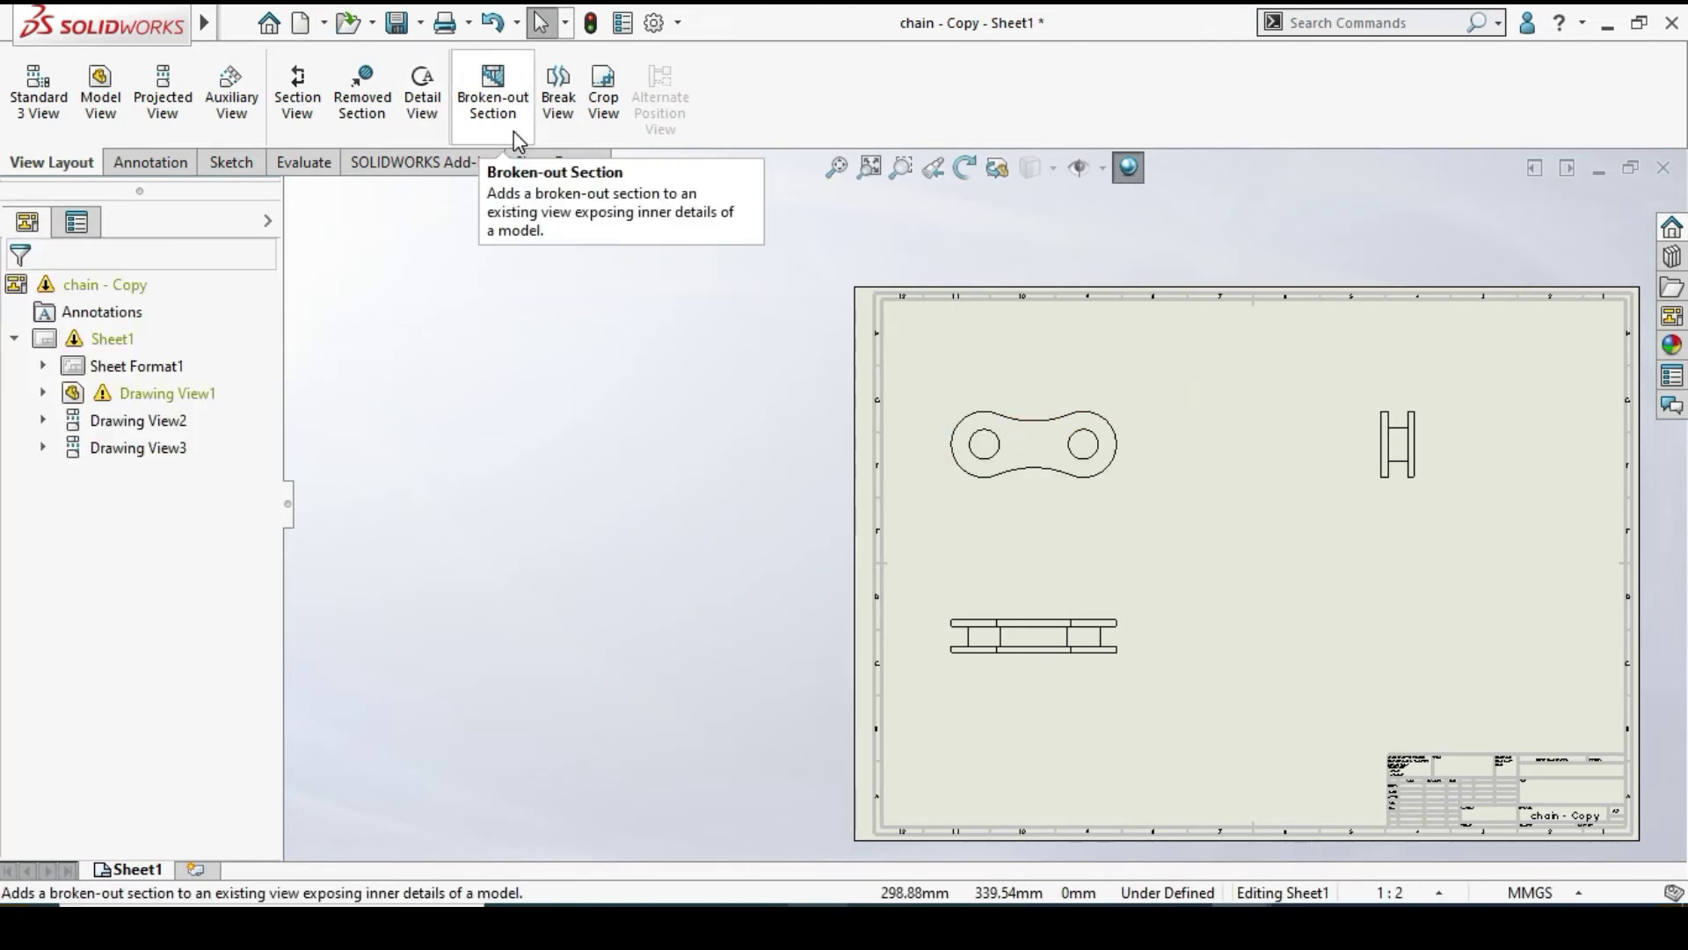
pyautogui.scroll(-3, 1300, 509)
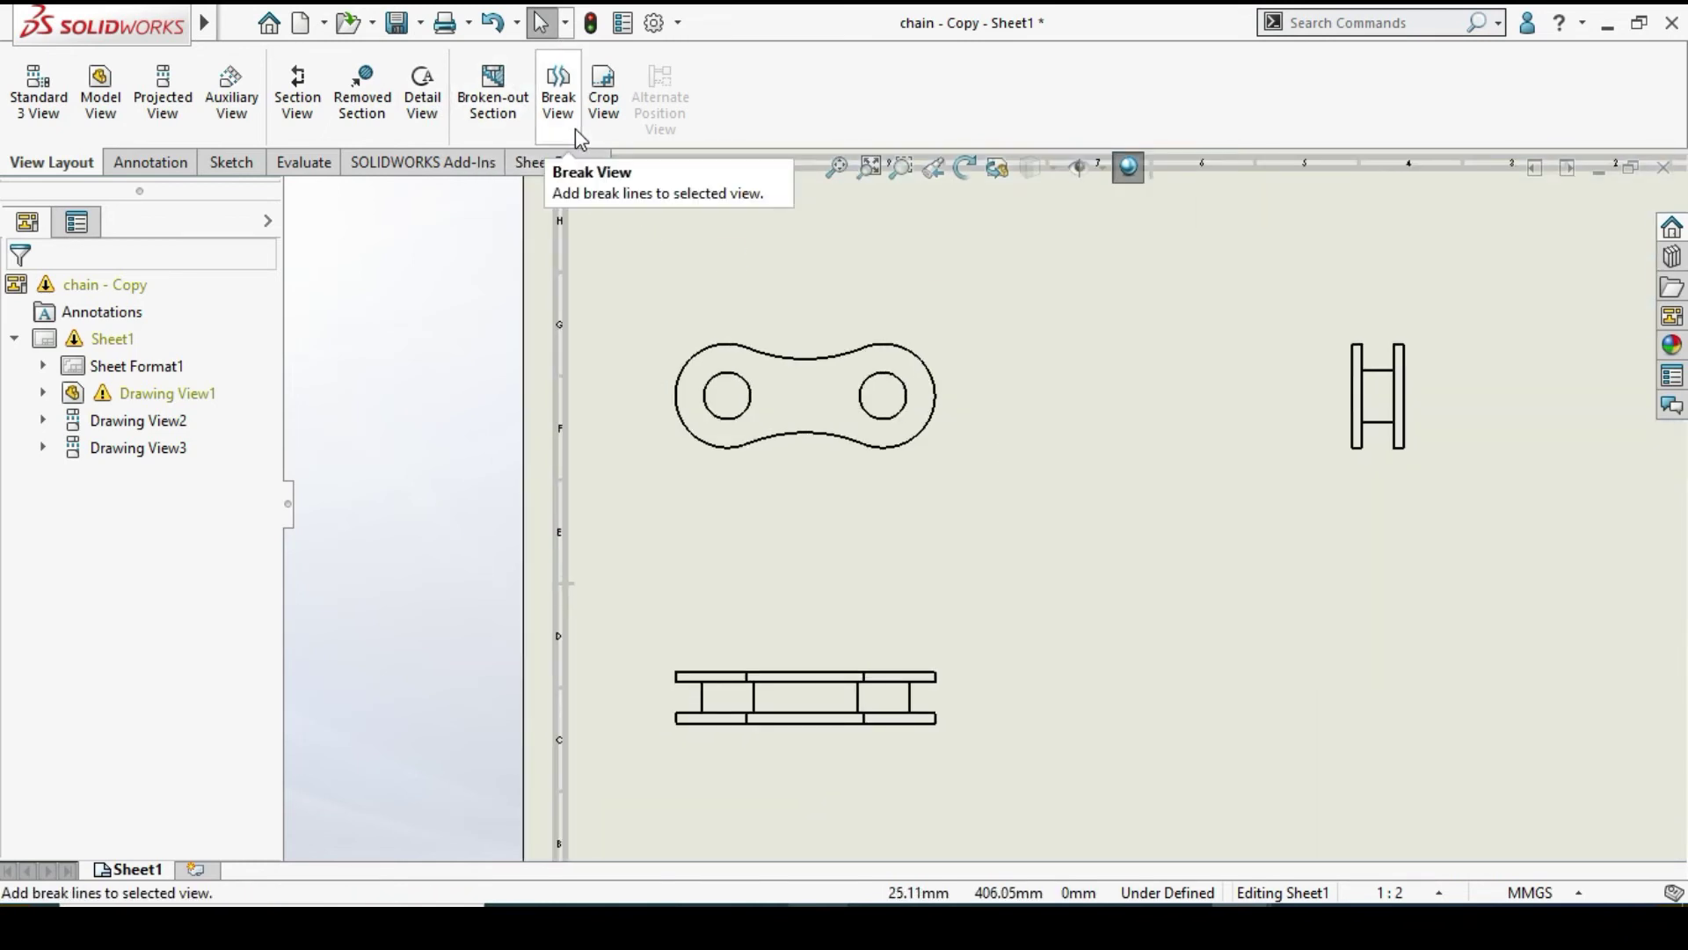
pyautogui.scroll(5, 1203, 484)
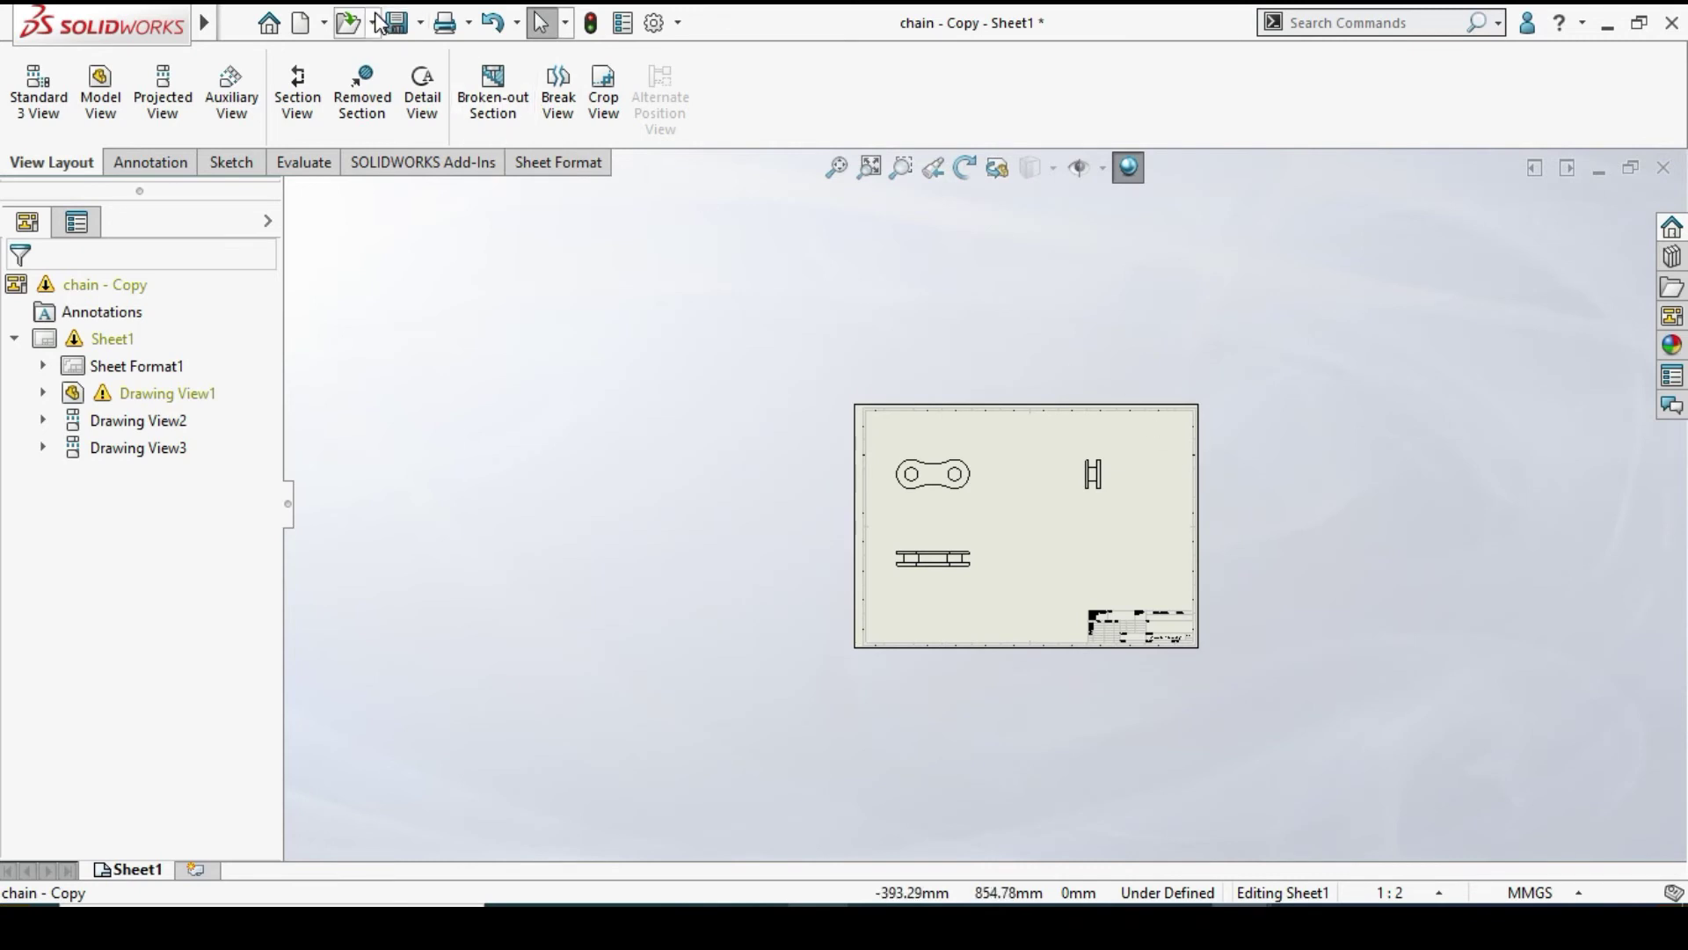
pyautogui.click(319, 24)
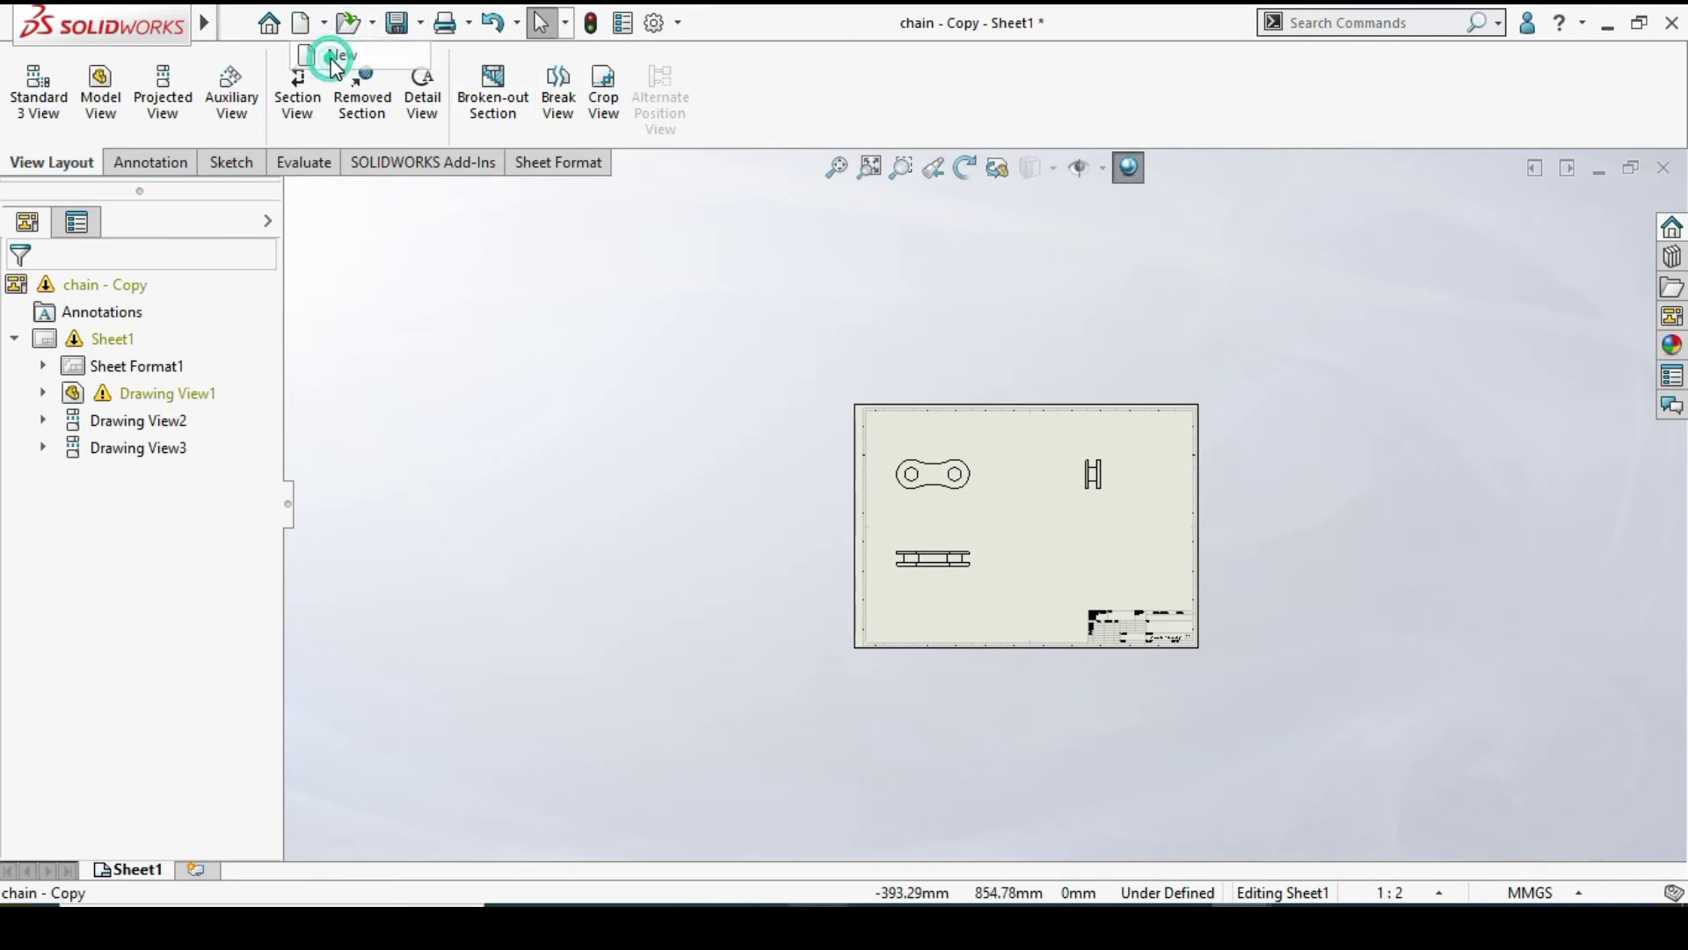
# Create a new part and begin a sketch on the Top Plane
pyautogui.click(585, 322)
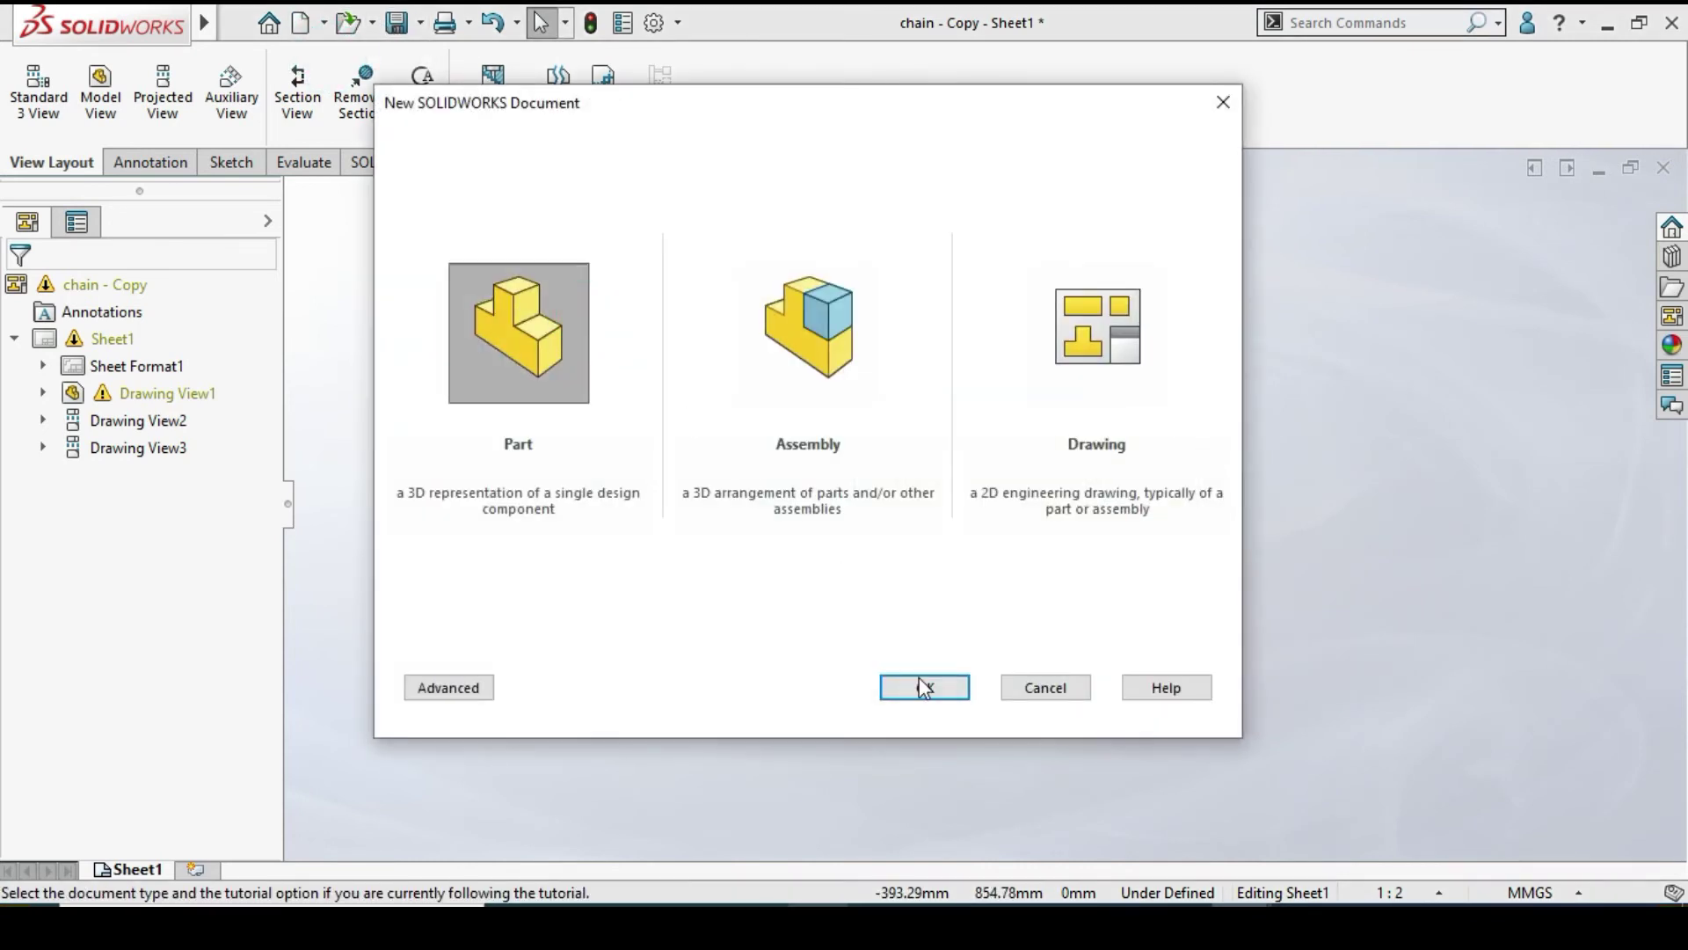
pyautogui.click(923, 687)
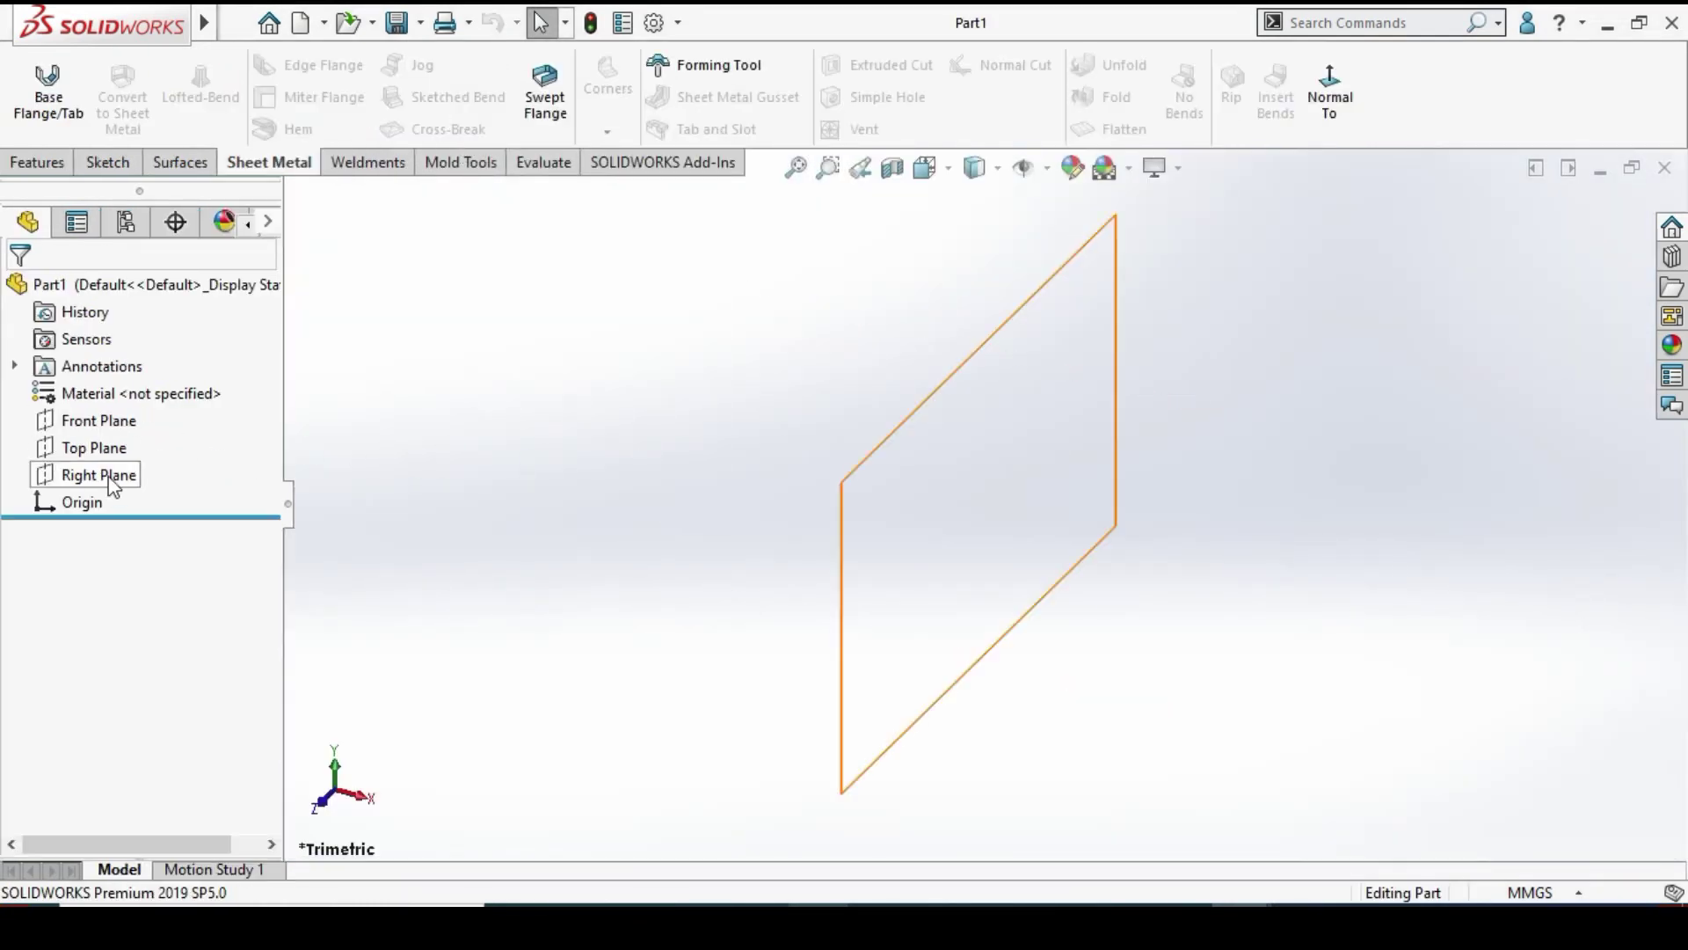
pyautogui.click(90, 447)
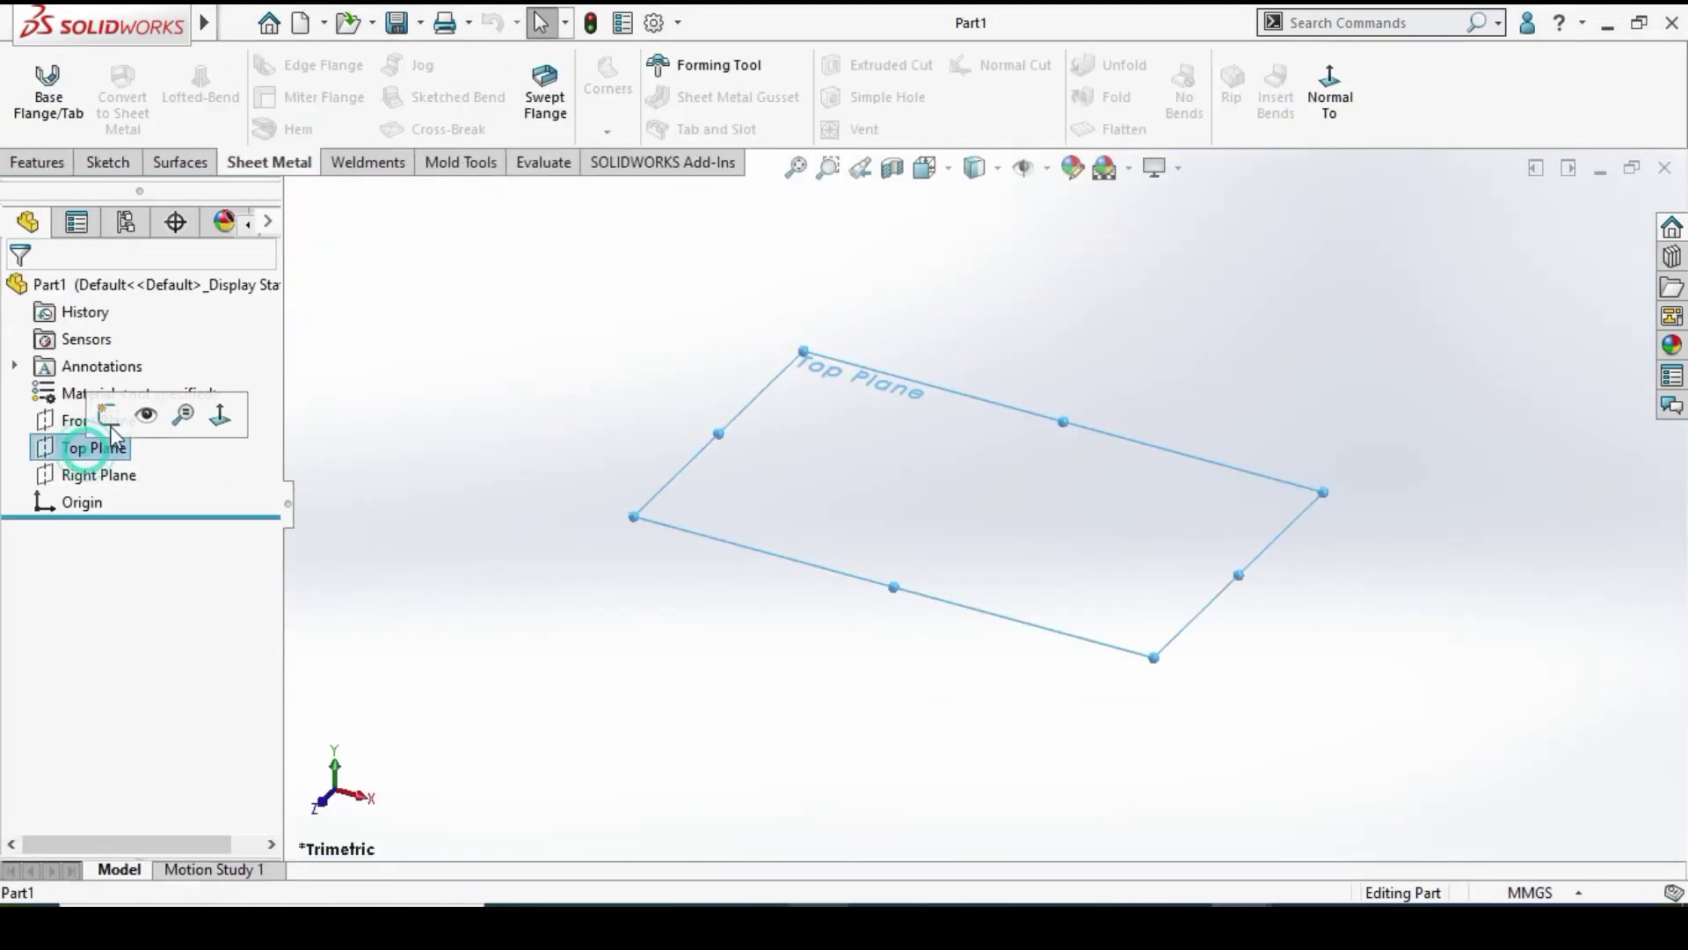
pyautogui.click(113, 415)
# Draw three adjoining corner rectangles from the origin: wide, narrower, then taller
pyautogui.click(187, 97)
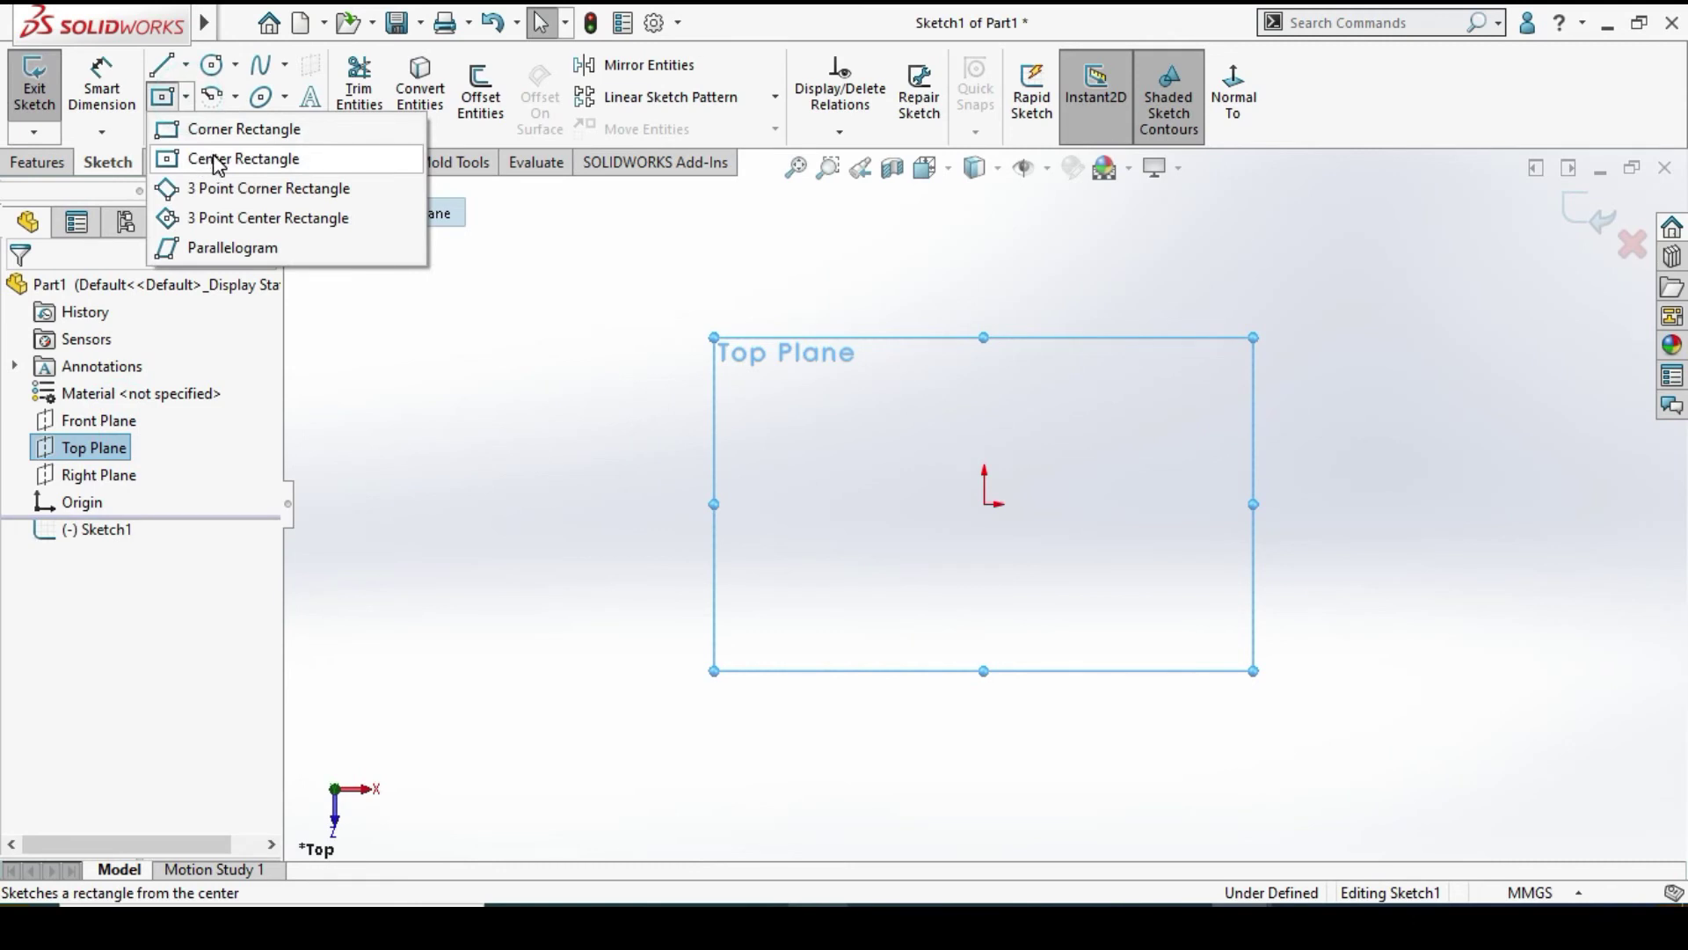
pyautogui.click(230, 130)
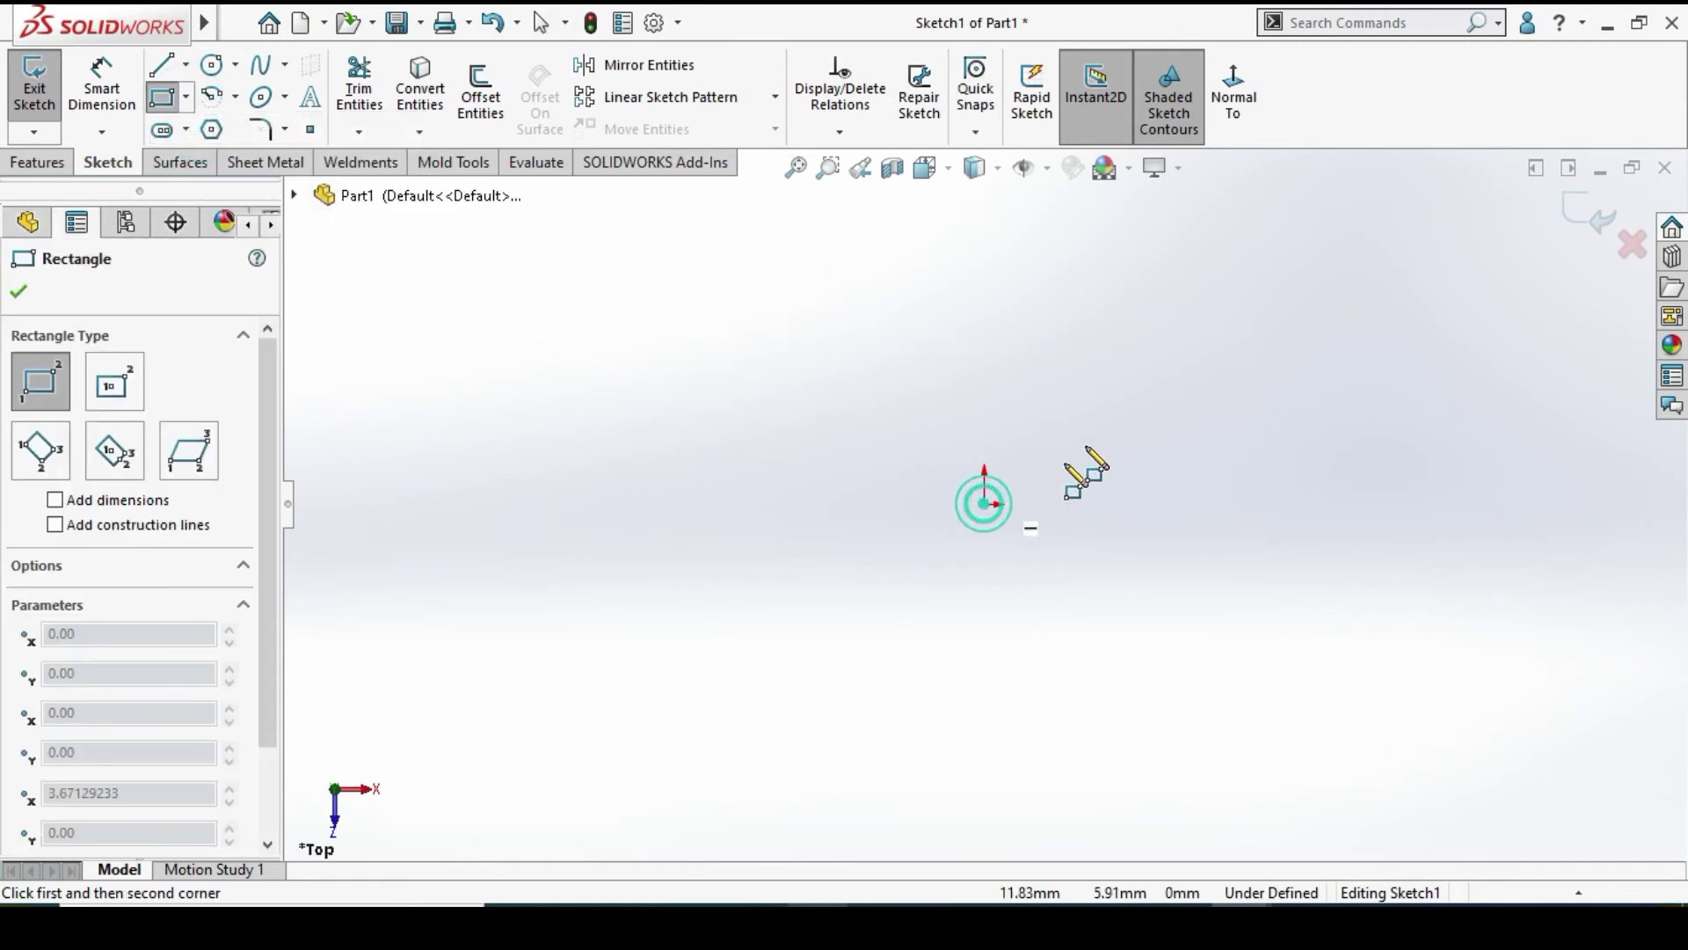
pyautogui.click(984, 504)
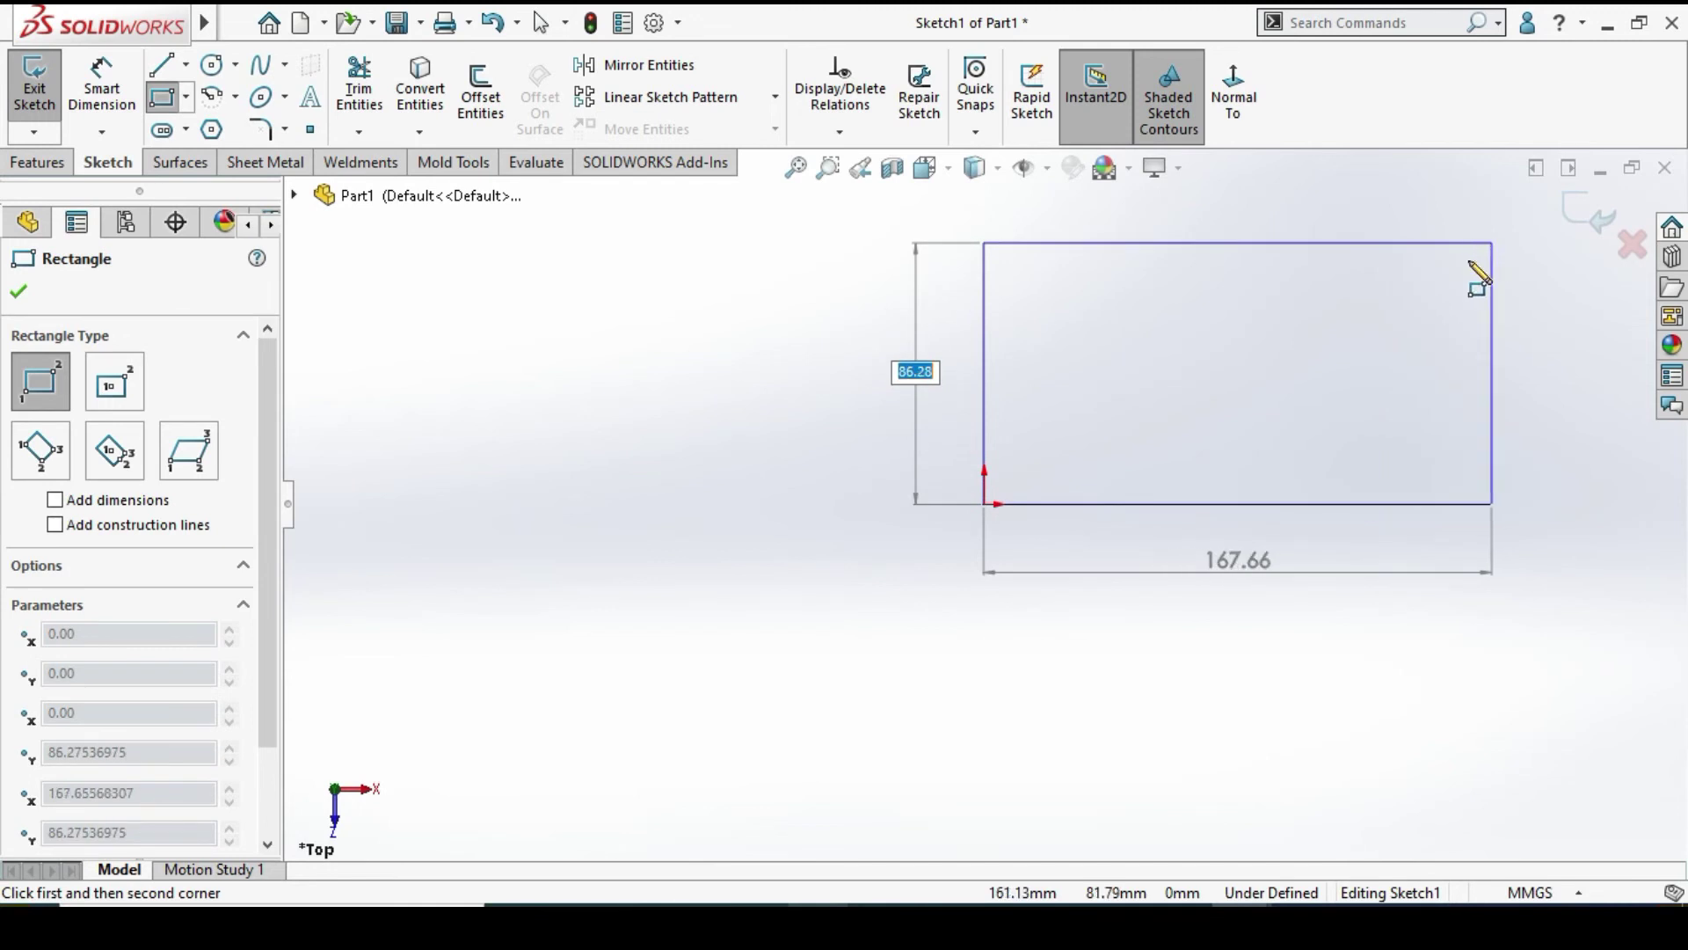
pyautogui.click(1468, 260)
pyautogui.click(1471, 354)
pyautogui.scroll(4, 1515, 391)
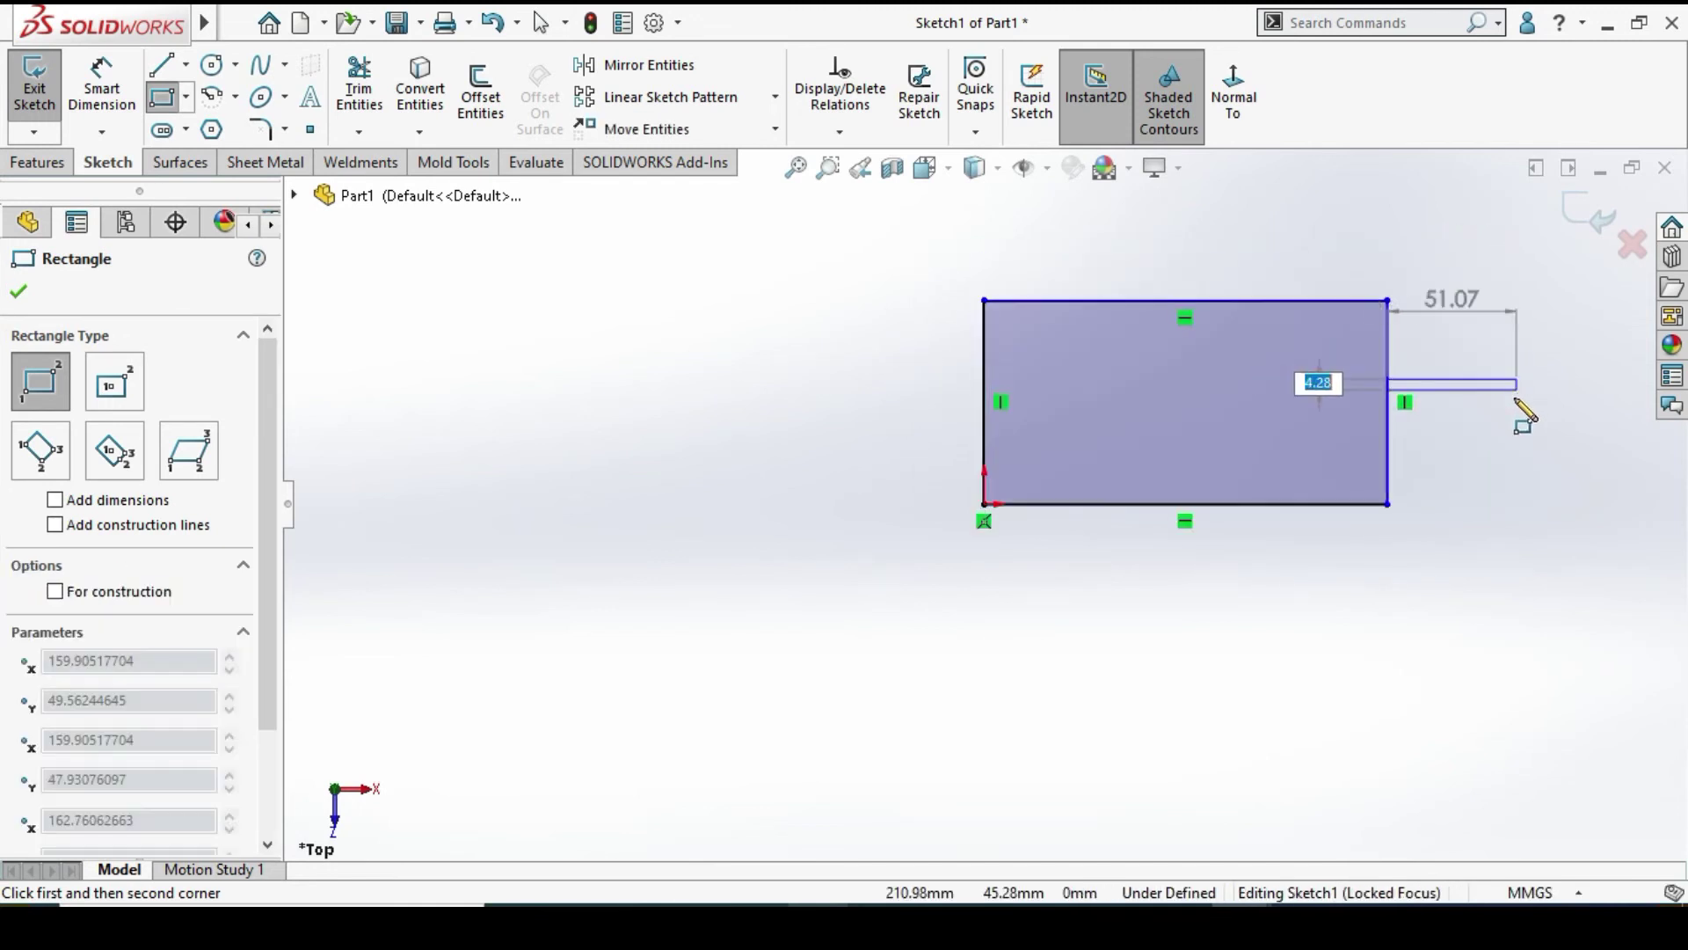
pyautogui.click(1653, 503)
pyautogui.scroll(3, 1525, 439)
pyautogui.scroll(-3, 1488, 422)
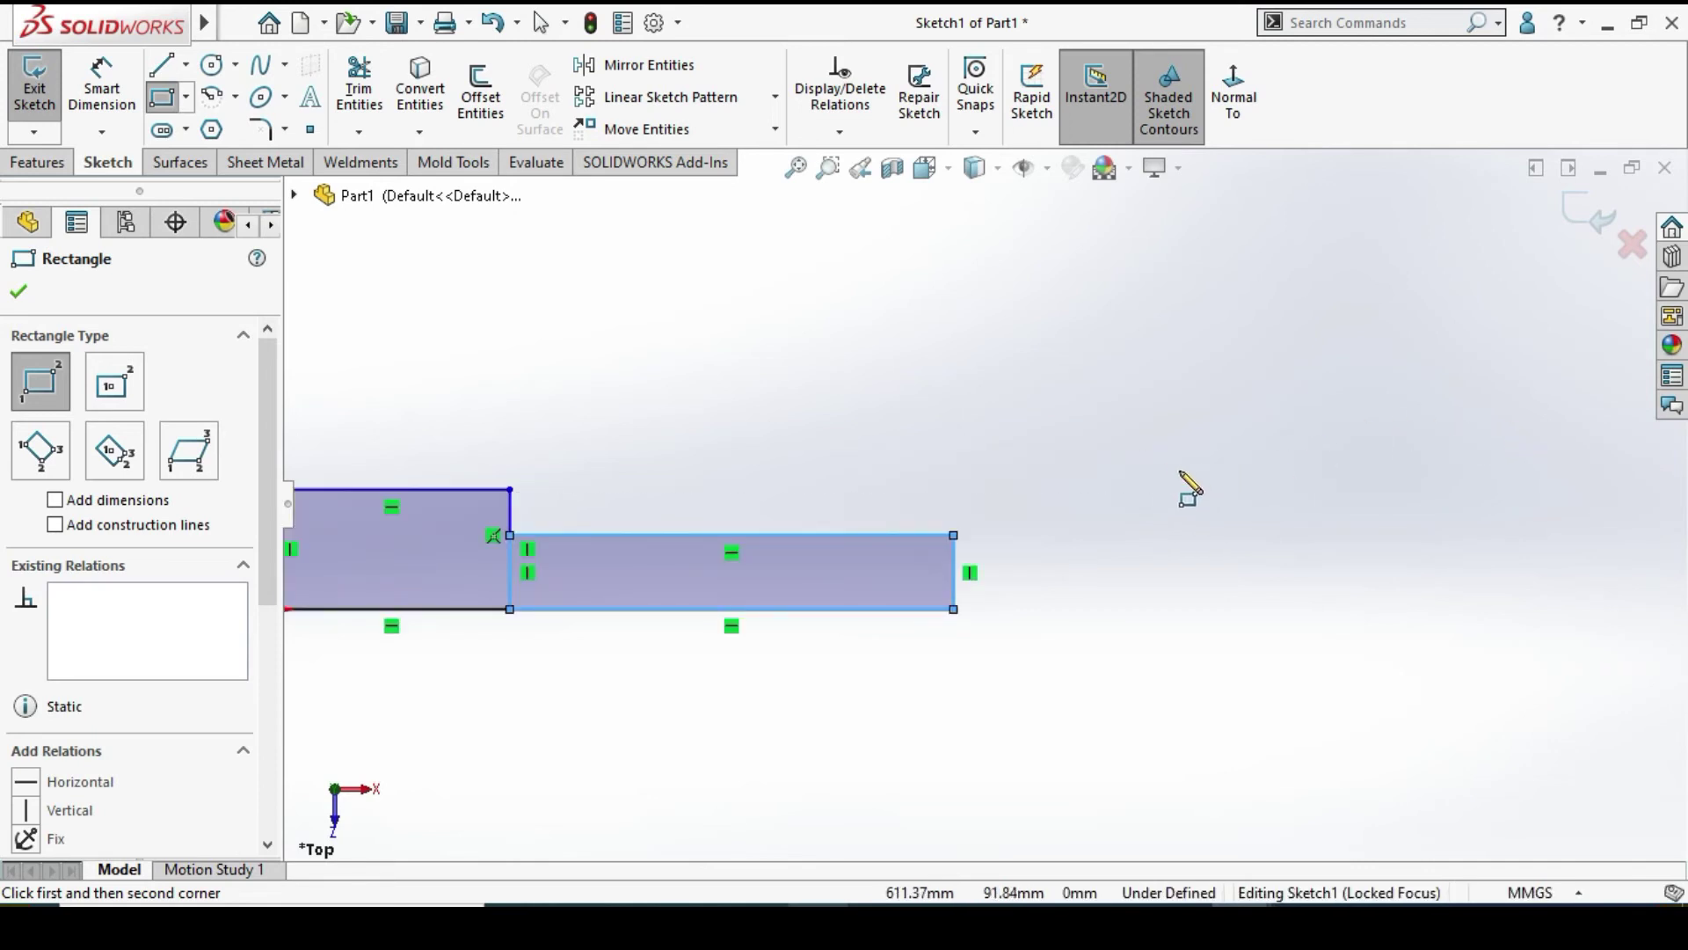
pyautogui.click(1178, 467)
pyautogui.click(953, 609)
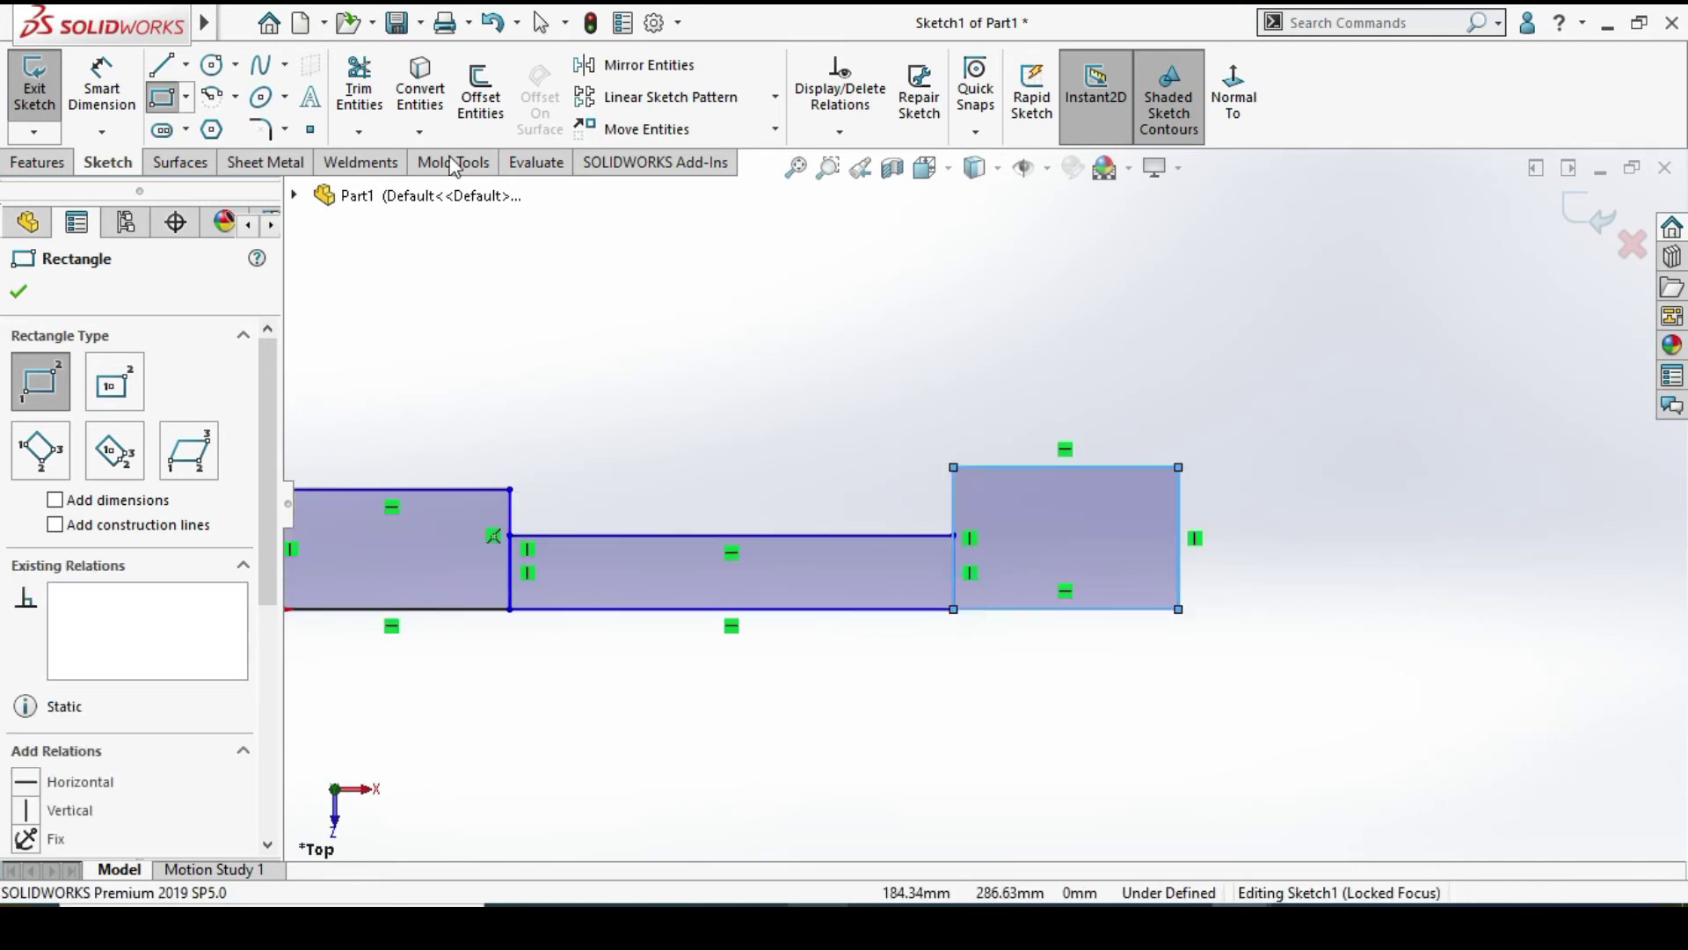
# Trim away the dividing lines between the rectangles, leaving one stepped profile
pyautogui.click(358, 87)
pyautogui.moveTo(983, 567); pyautogui.dragTo(467, 577)
pyautogui.scroll(3, 499, 573)
pyautogui.scroll(-2, 653, 559)
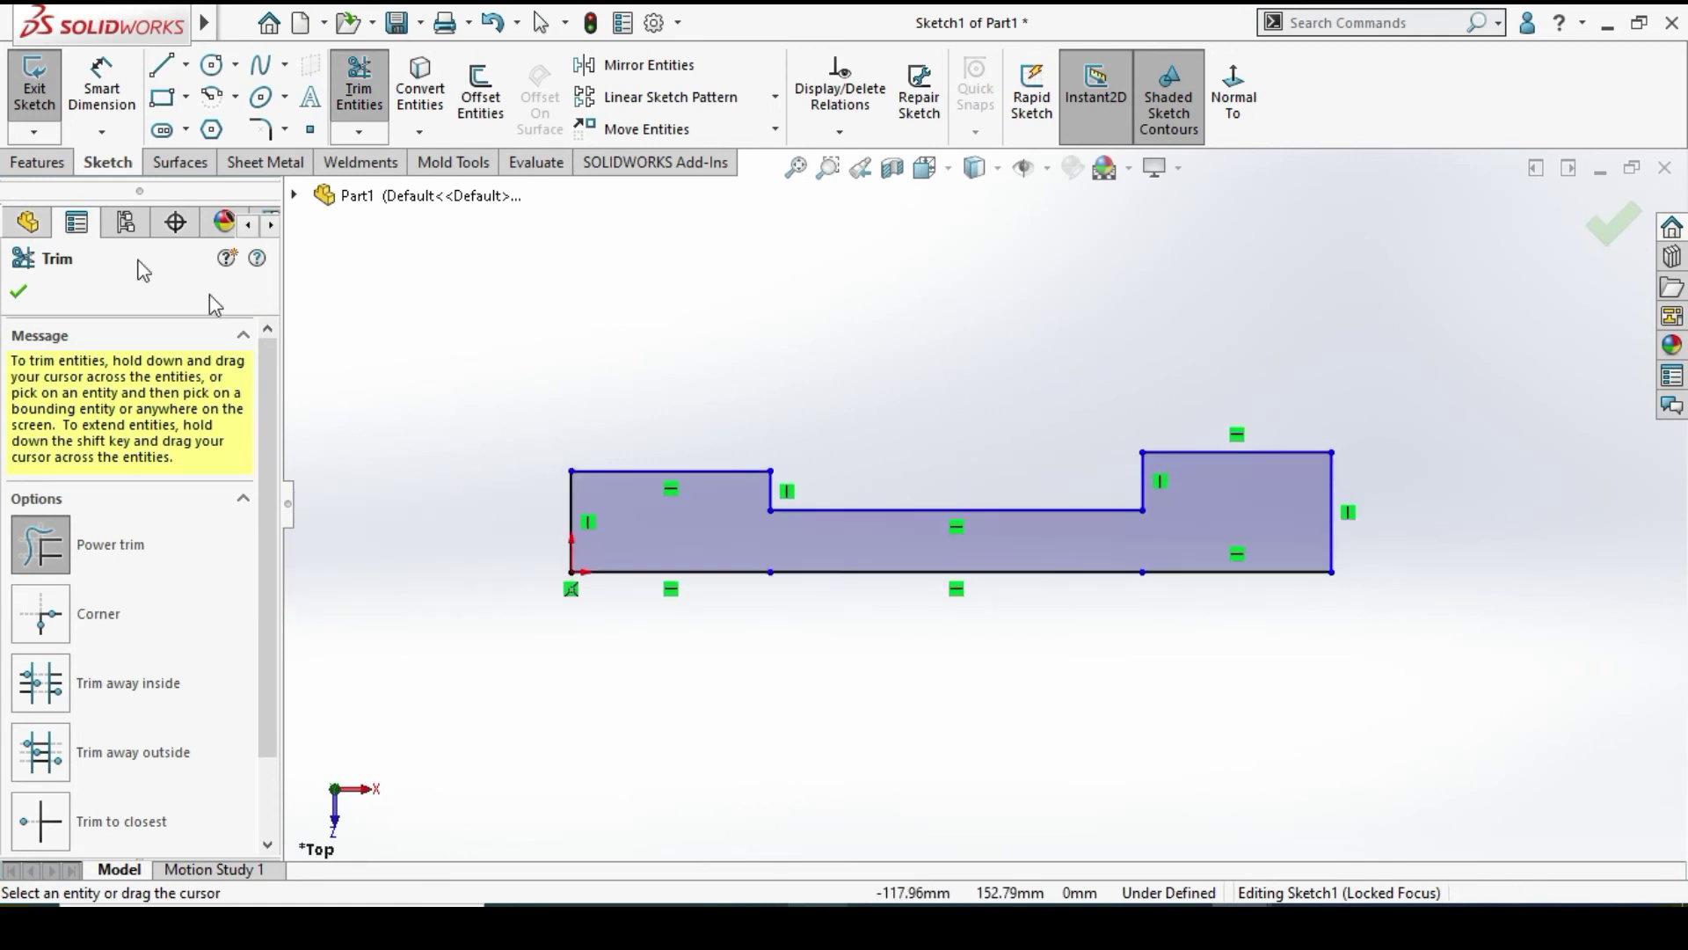
pyautogui.click(36, 161)
pyautogui.click(122, 136)
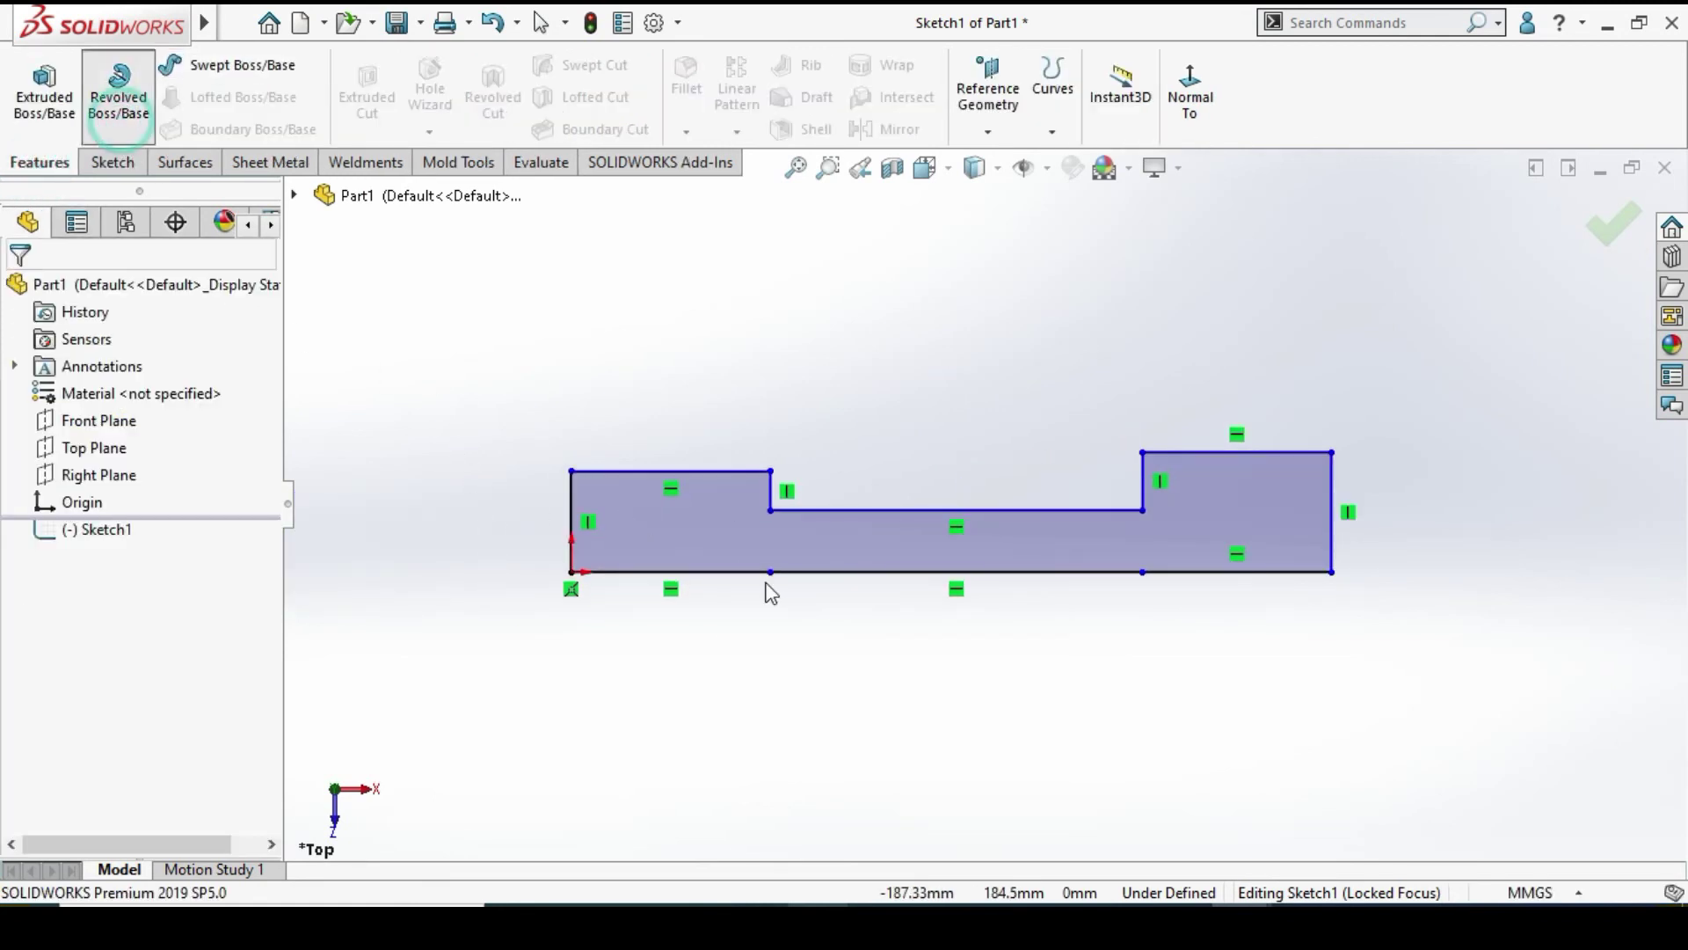
# Revolve the profile about its bottom line into a stepped shaft and save it as S1
pyautogui.click(753, 460)
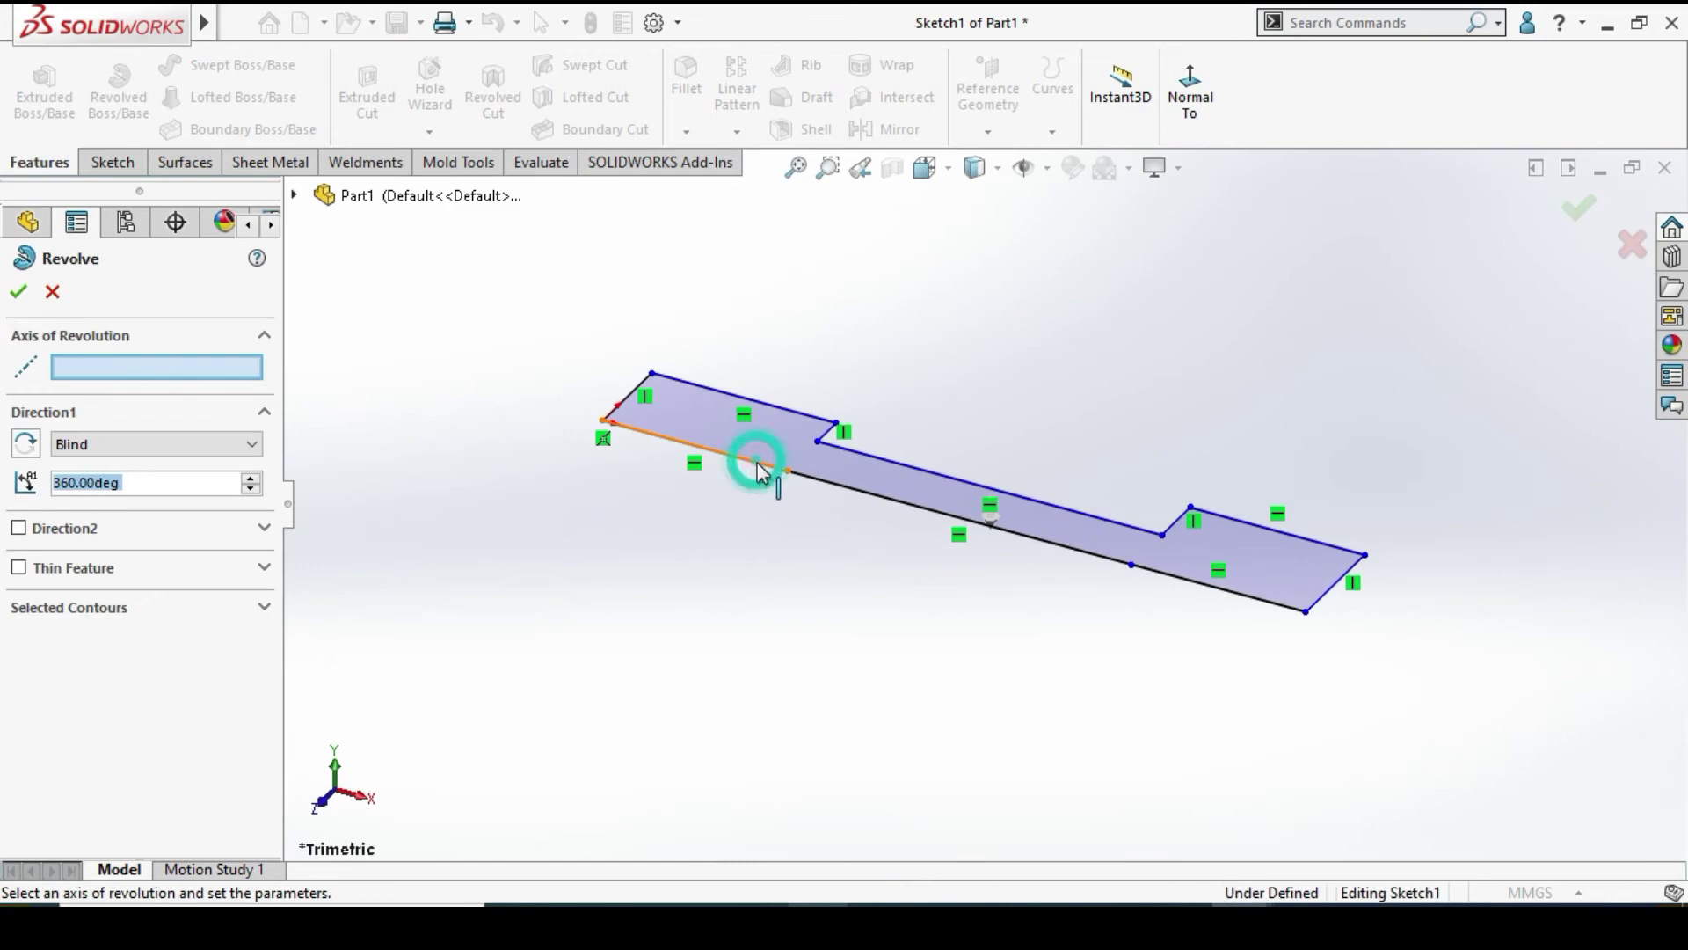
pyautogui.click(19, 294)
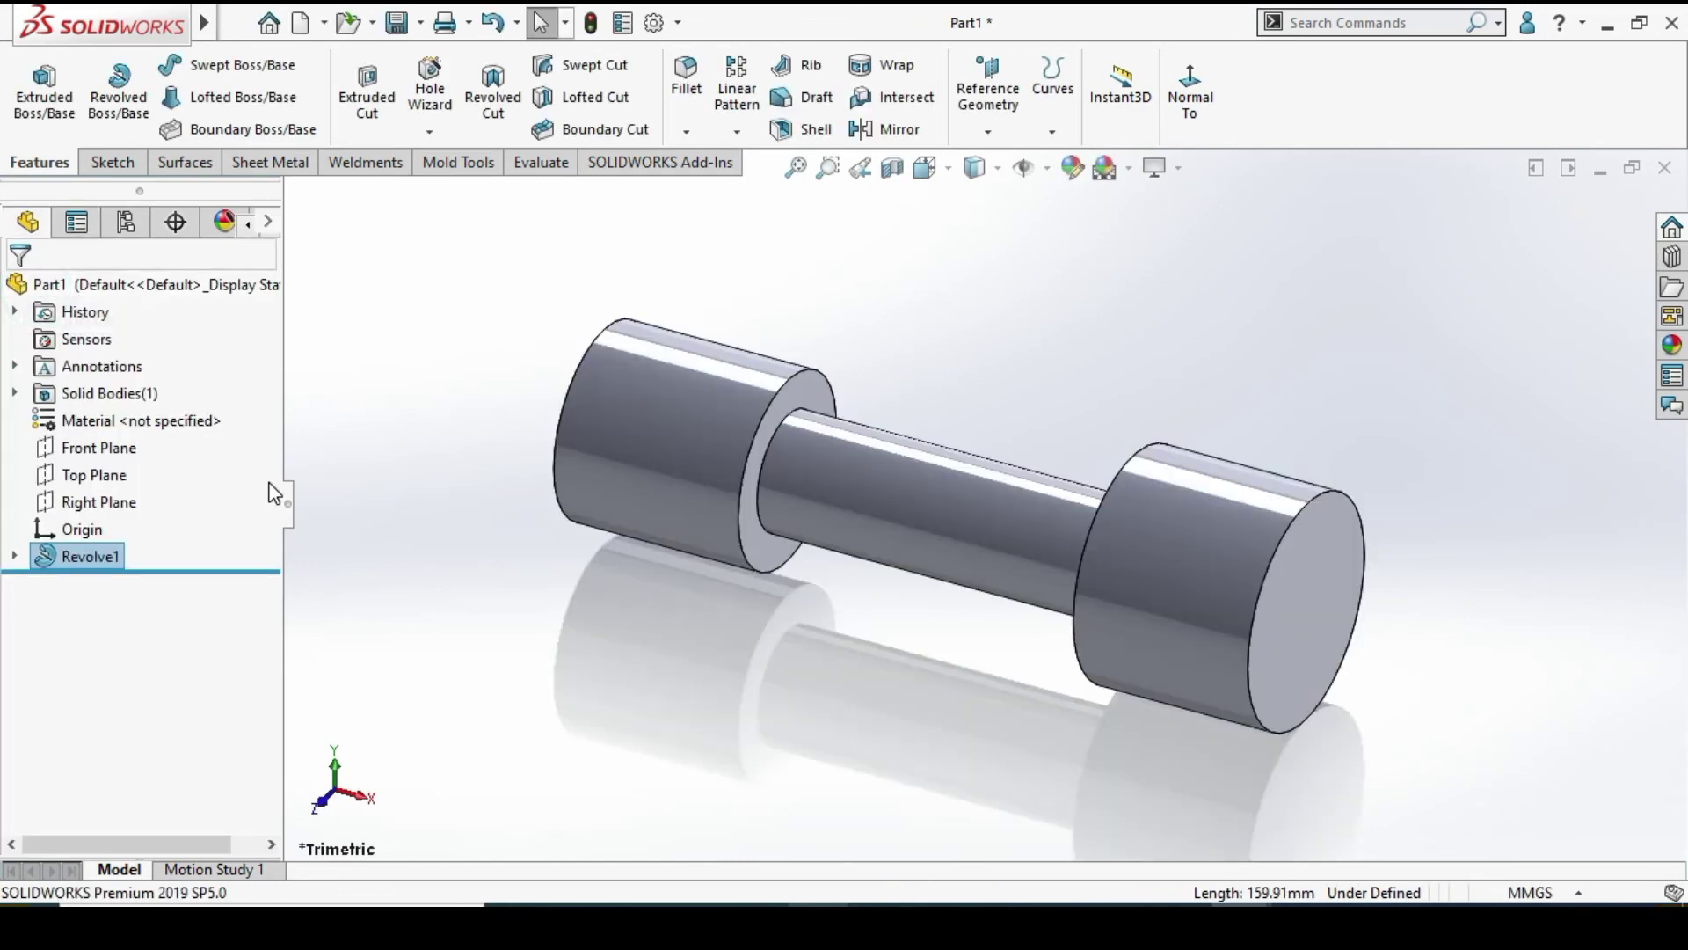
pyautogui.click(413, 28)
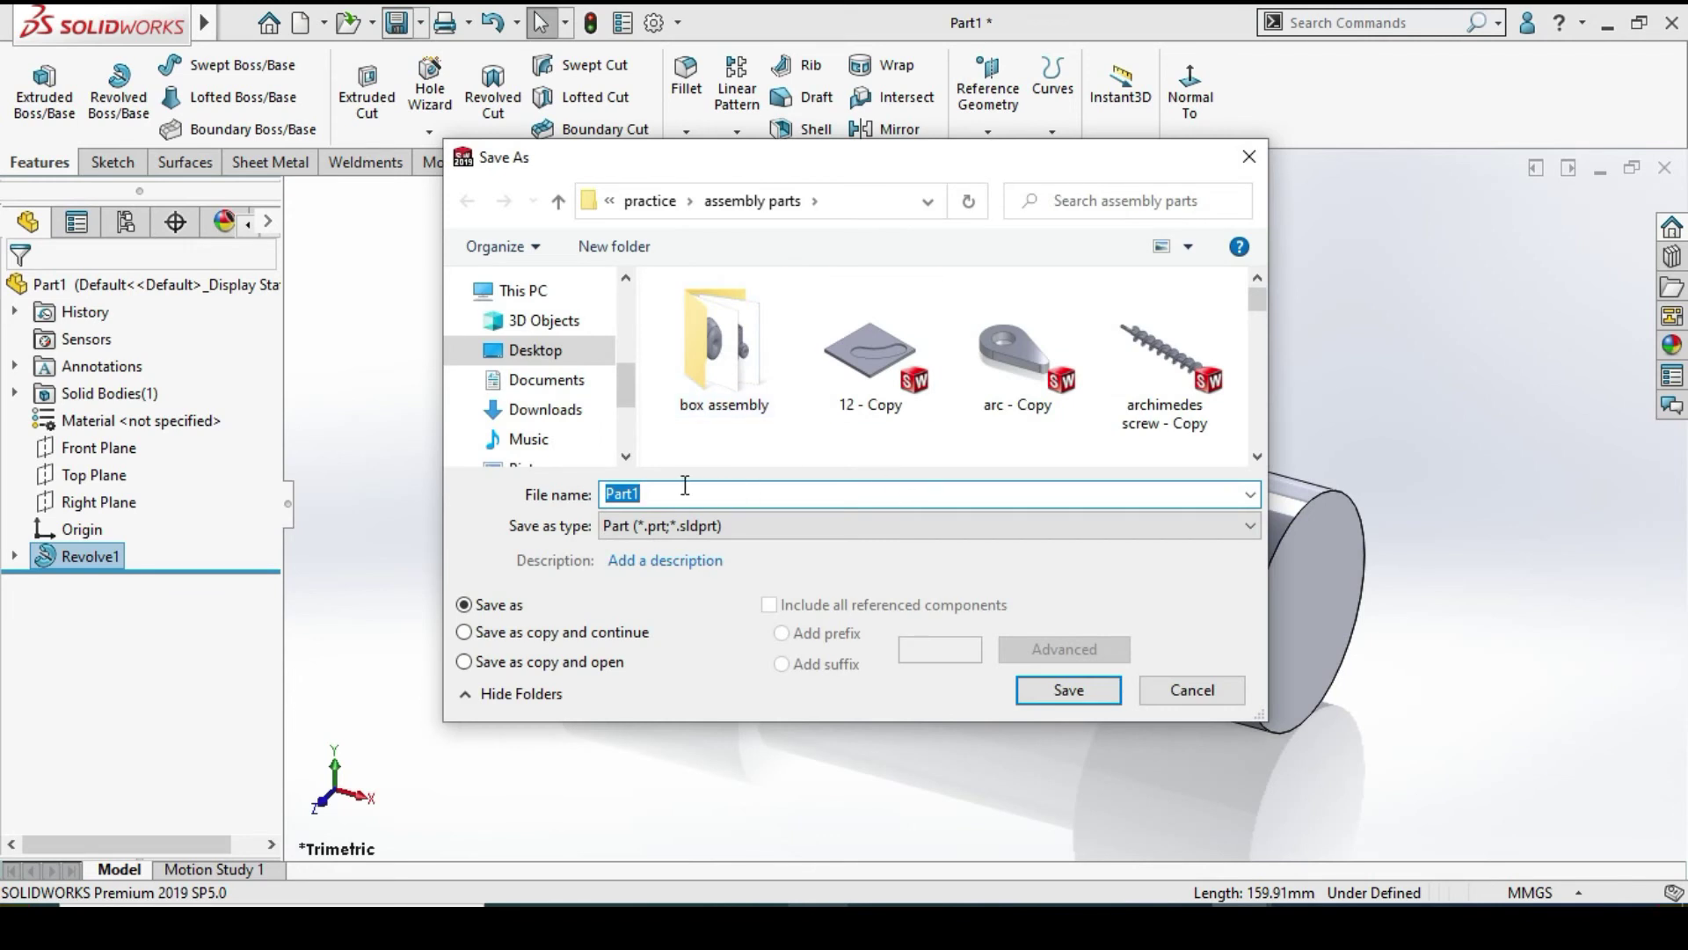
pyautogui.write('S1')
pyautogui.click(1062, 693)
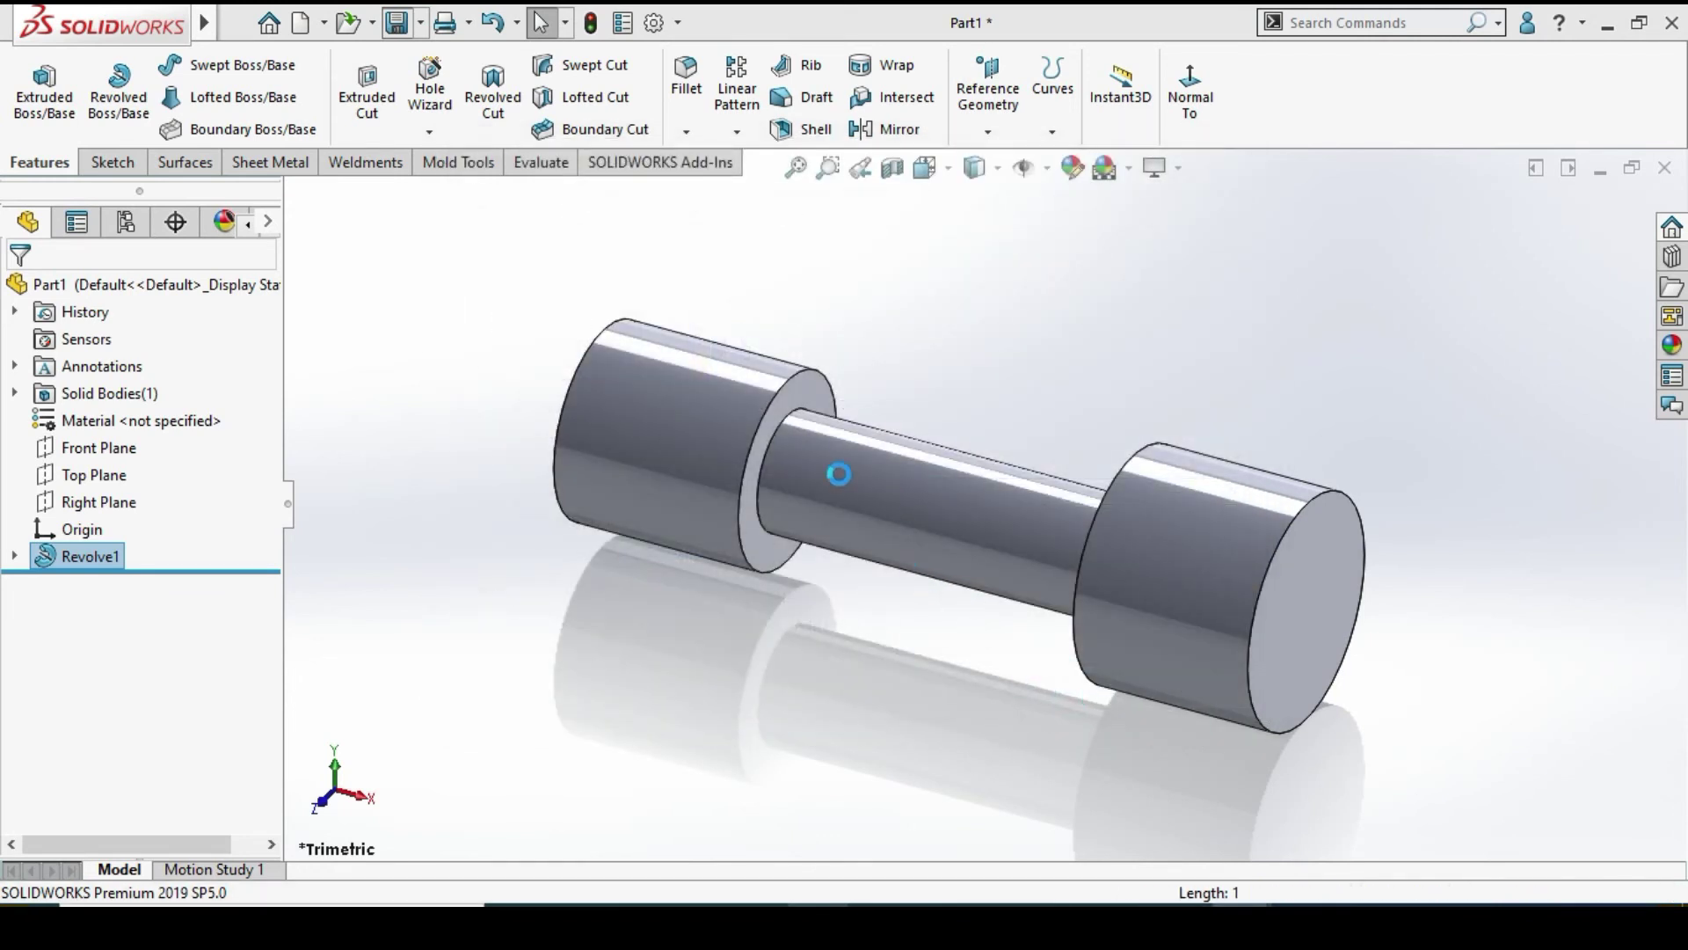
pyautogui.scroll(4, 1251, 368)
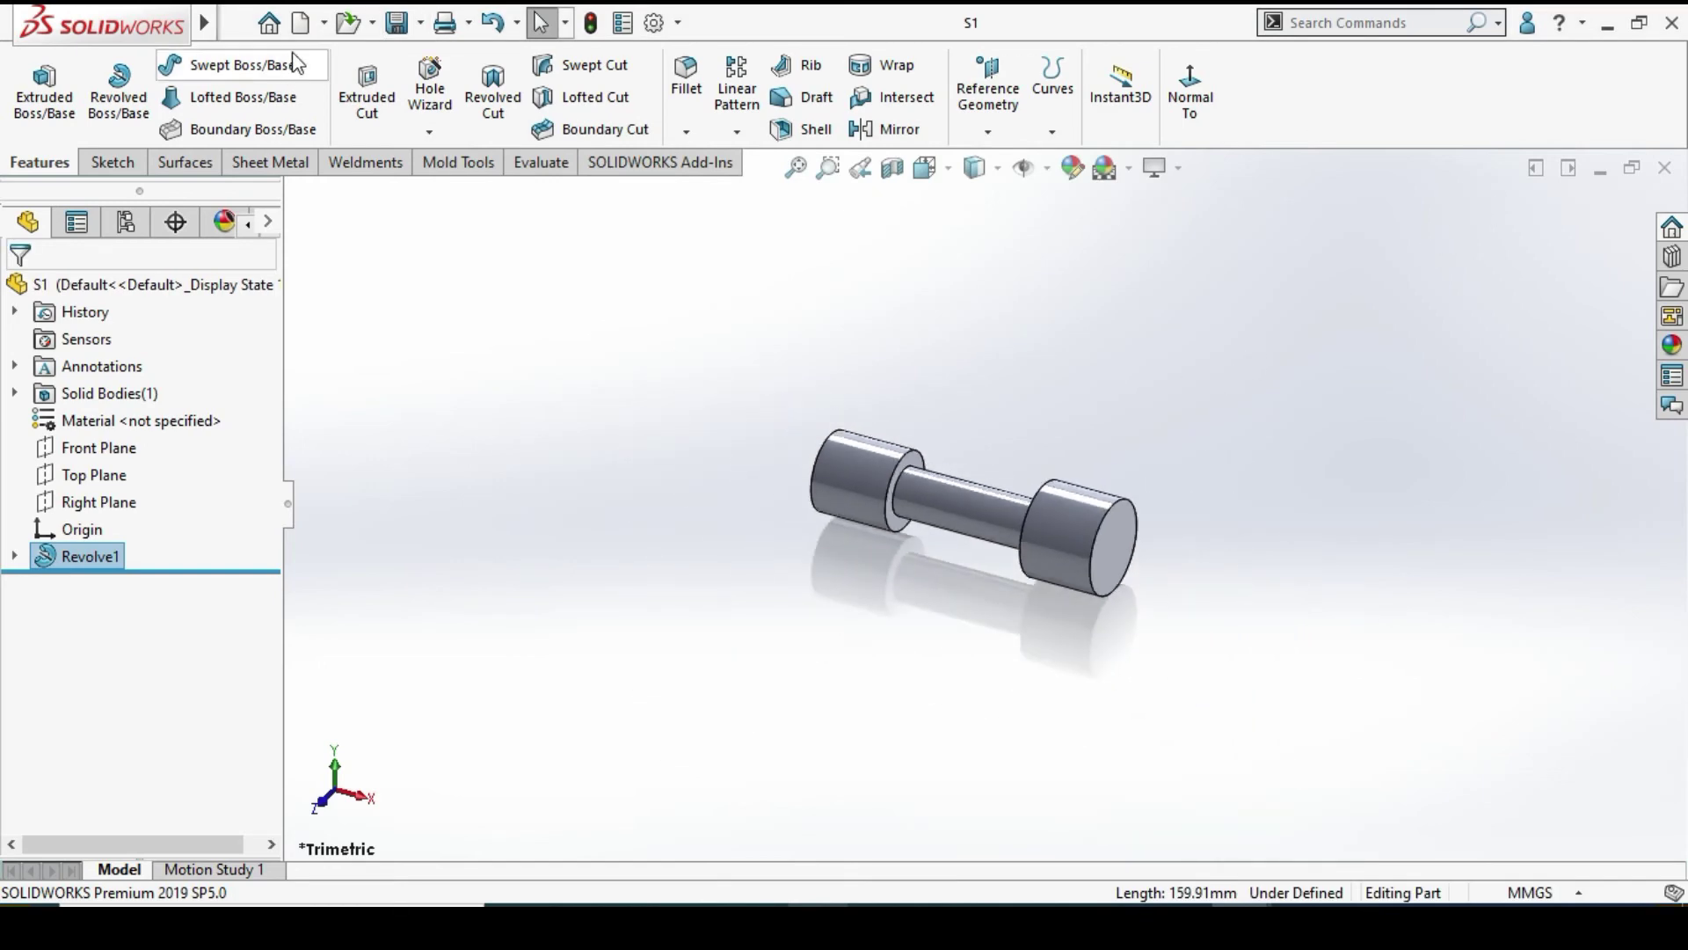
pyautogui.click(324, 22)
# Make a drawing from the S1 part on an A2 sheet
pyautogui.click(431, 77)
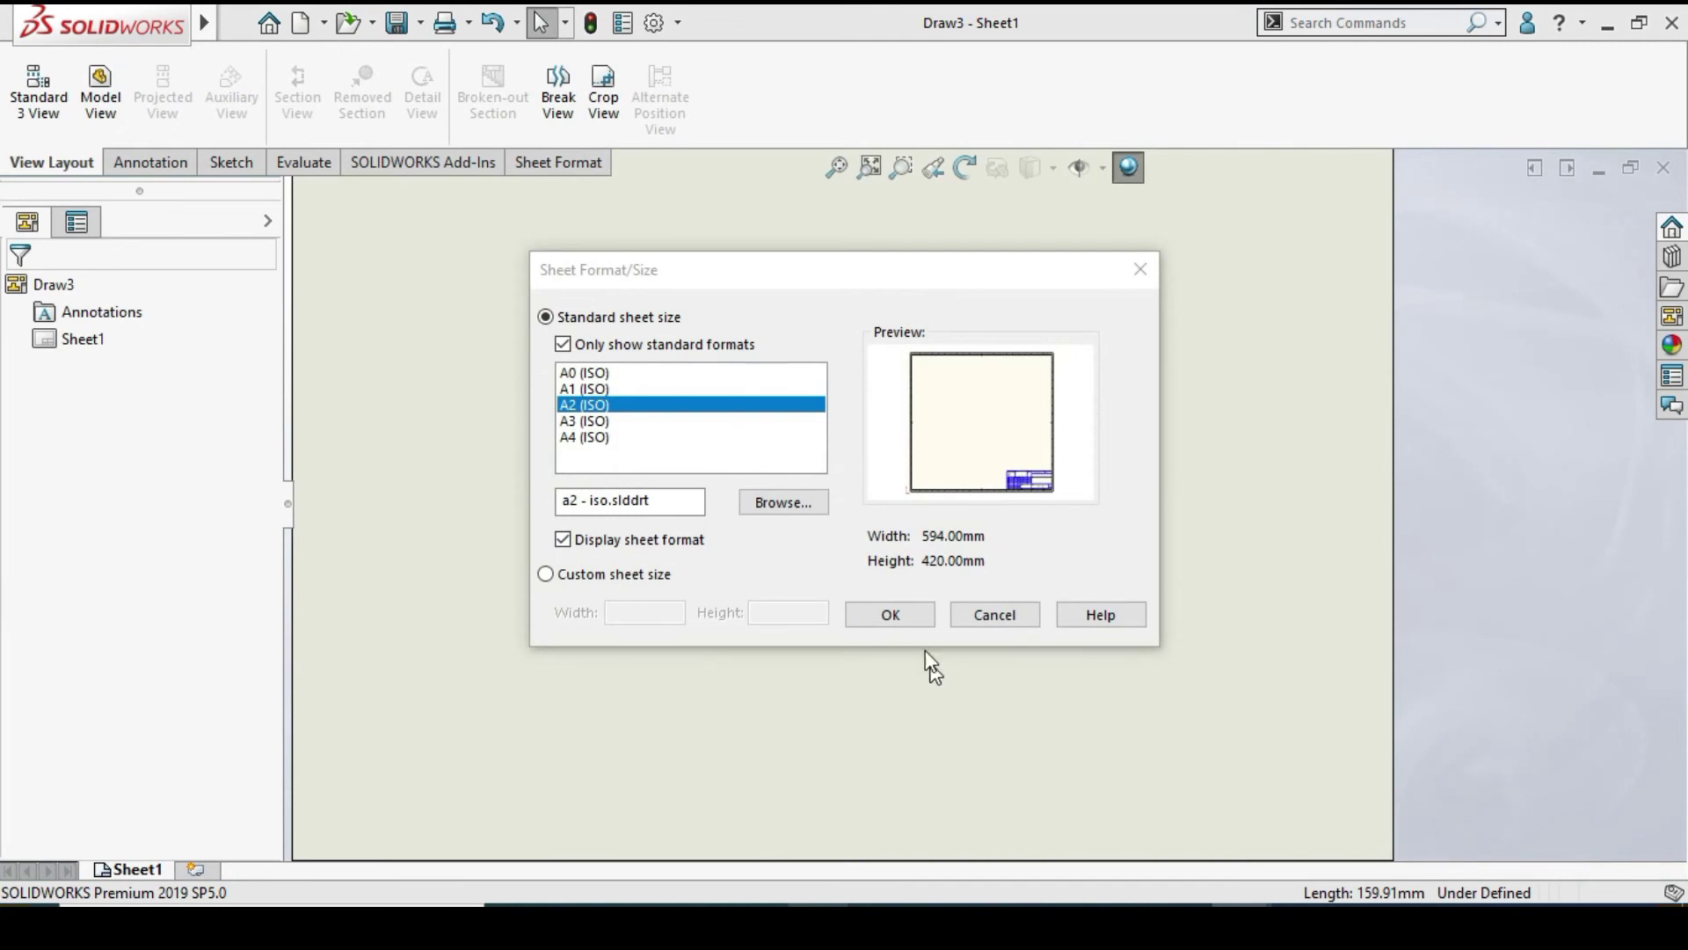
pyautogui.click(888, 613)
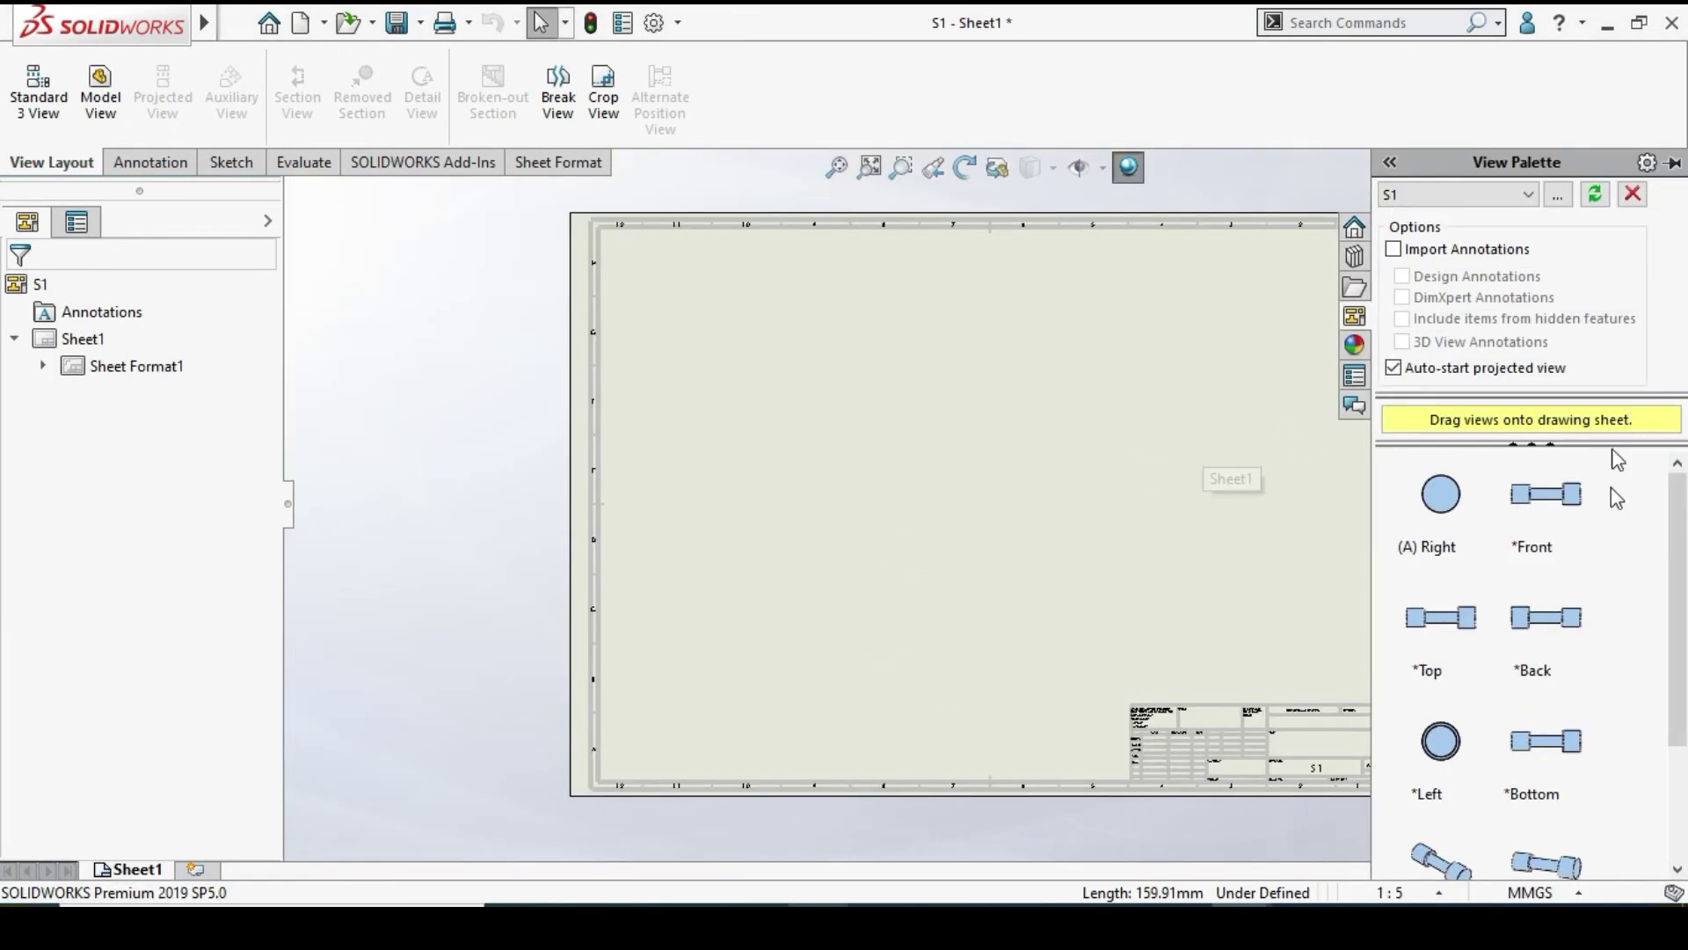
pyautogui.scroll(-3, 1533, 483)
pyautogui.scroll(2, 1550, 567)
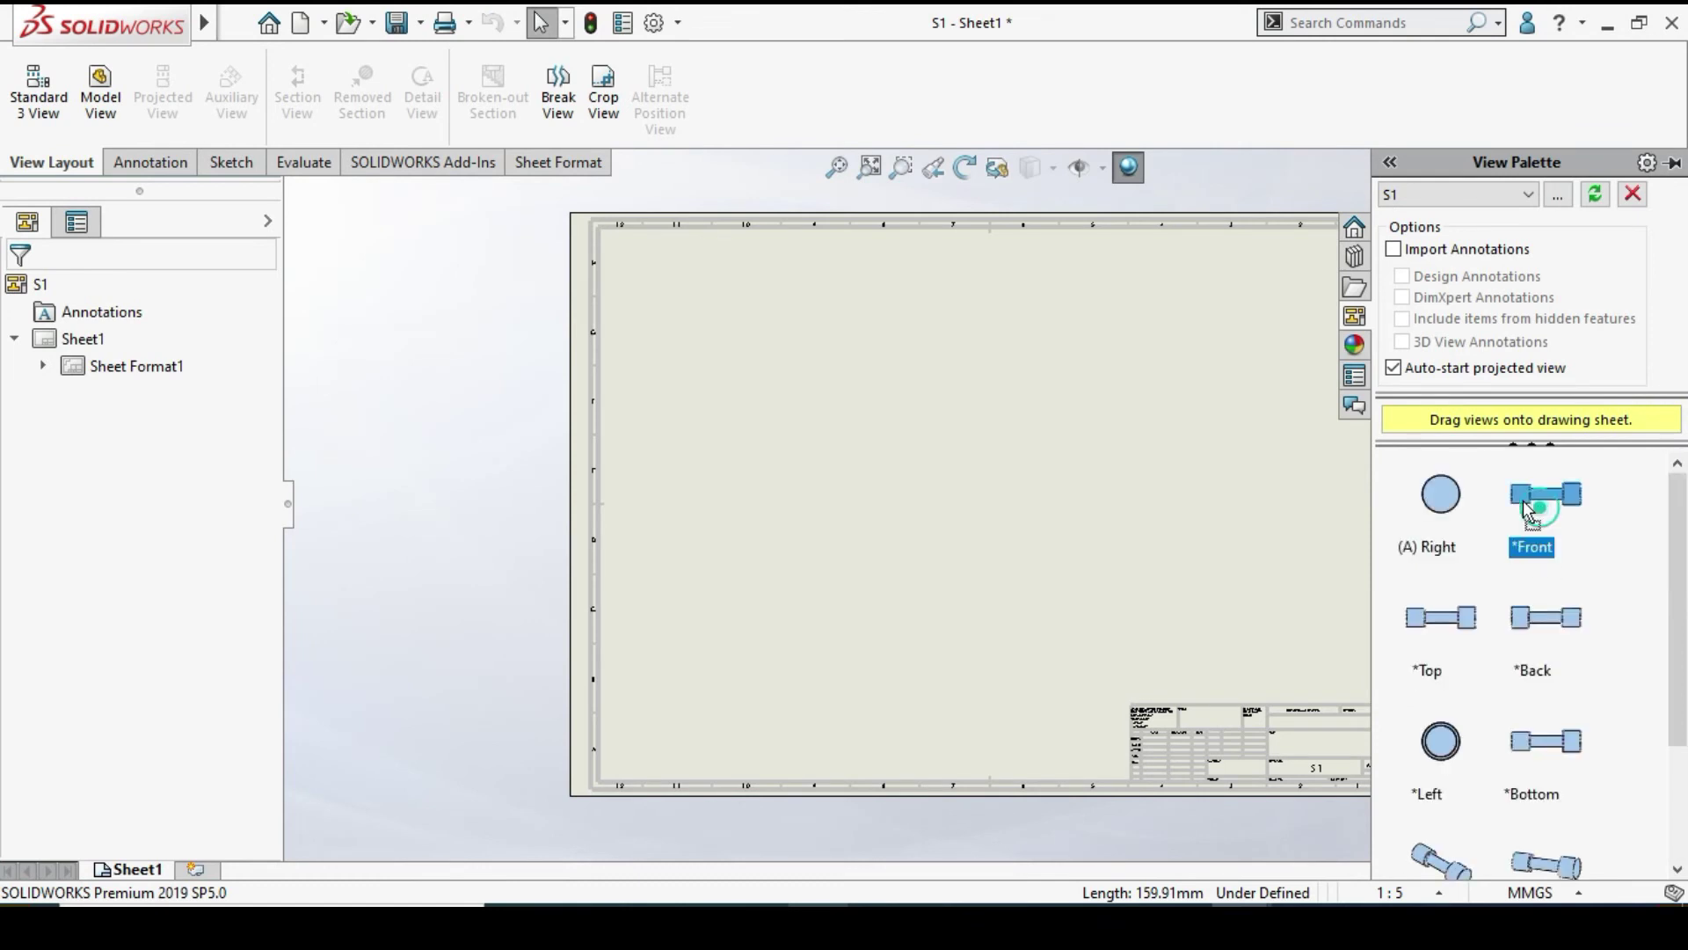
# Place the S1 front view at the sheet's upper left at 5:1 scale
pyautogui.moveTo(1523, 499); pyautogui.dragTo(815, 383)
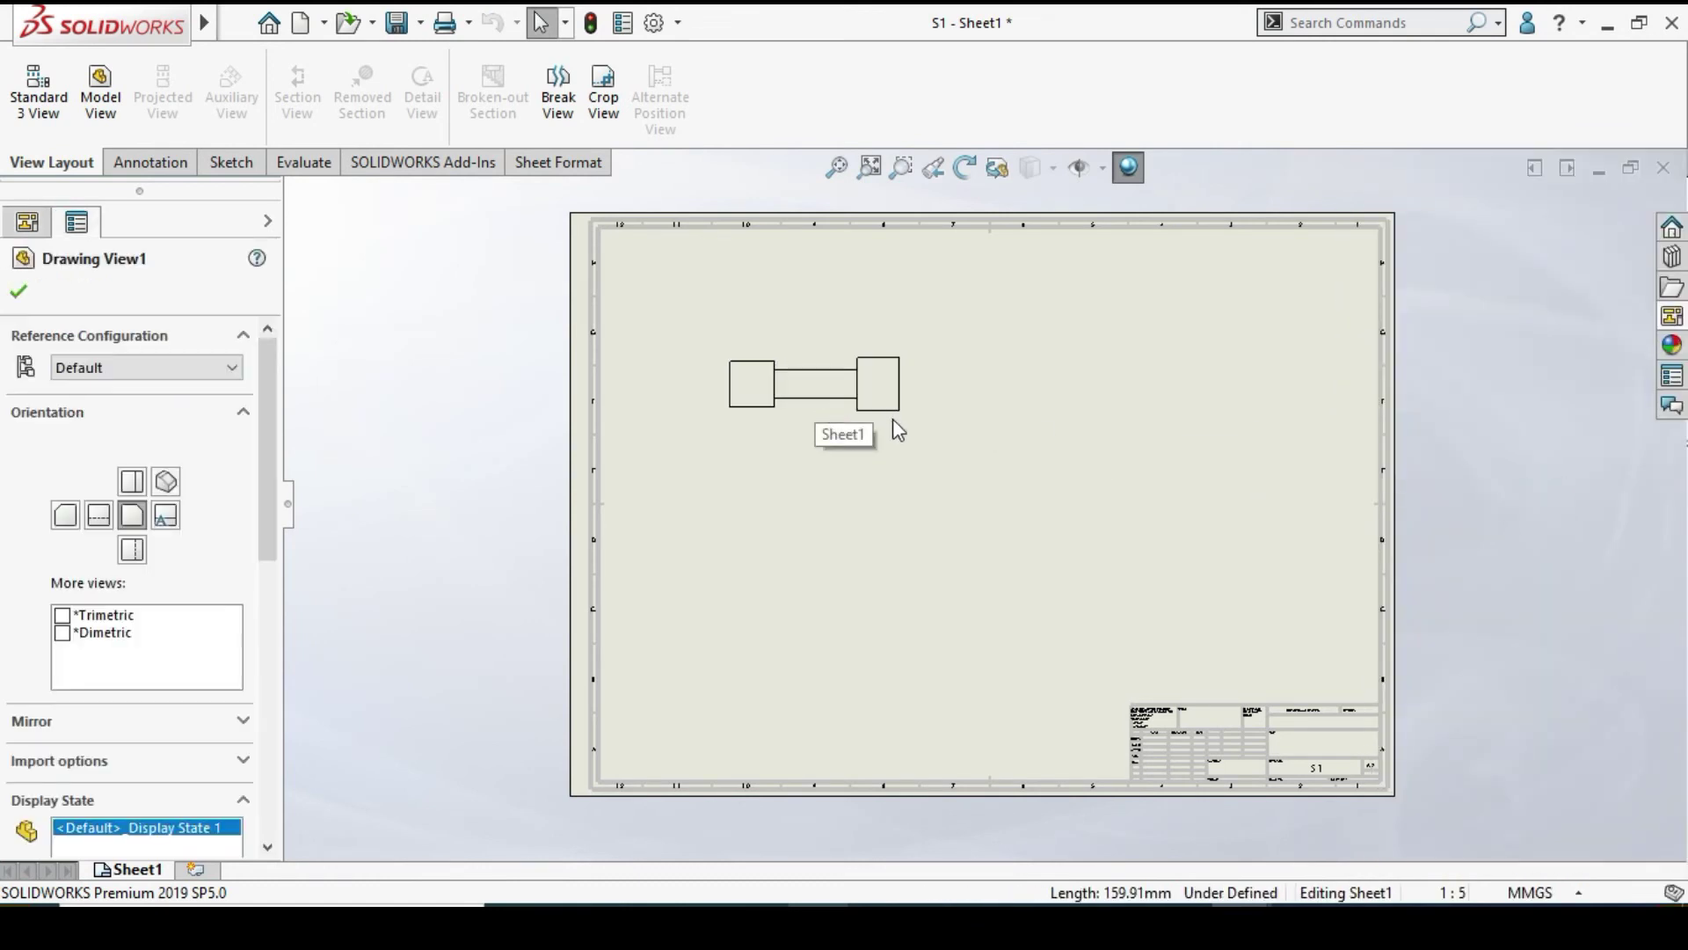
pyautogui.scroll(-1, 916, 393)
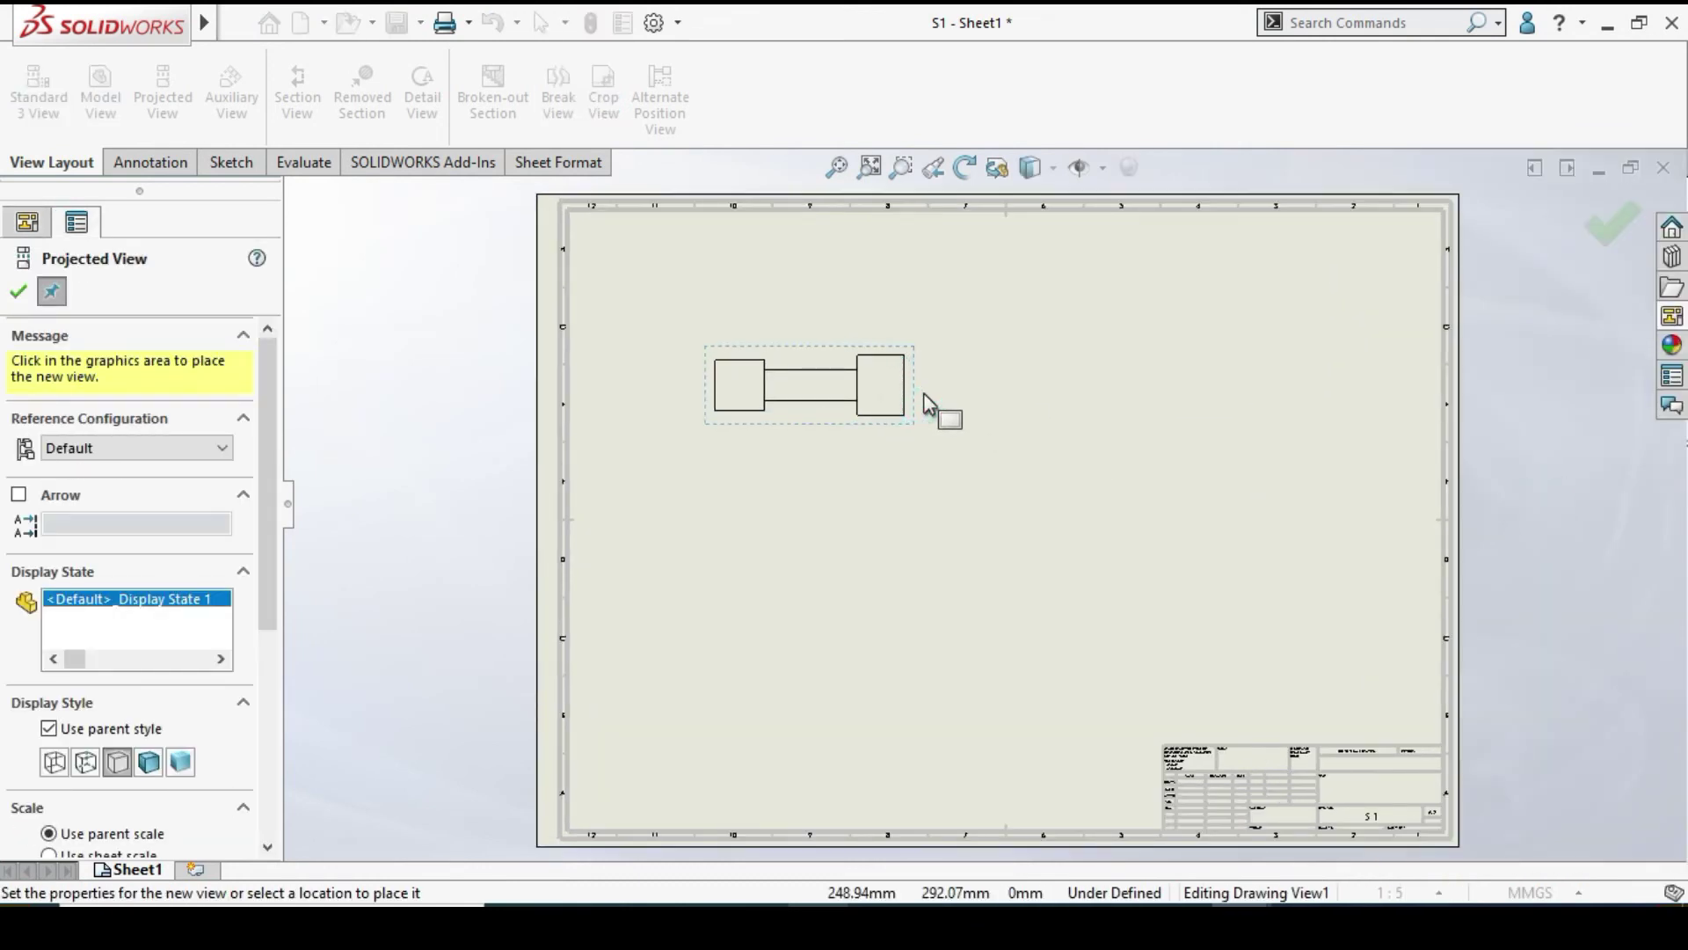
pyautogui.scroll(-3, 183, 584)
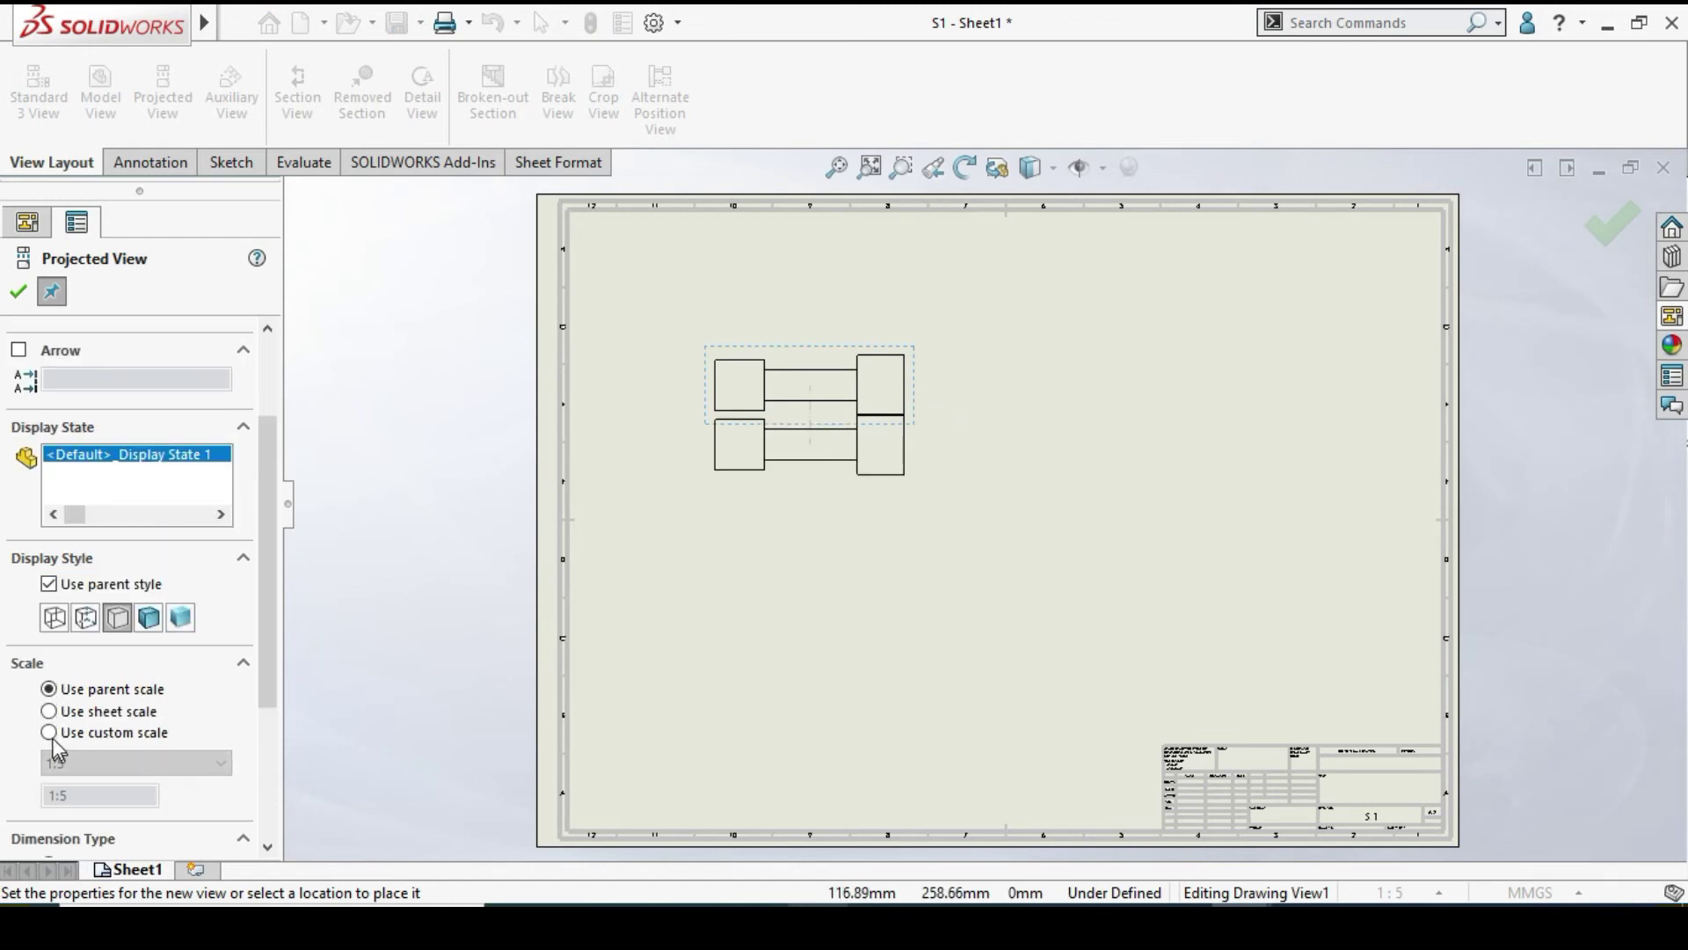
pyautogui.click(78, 763)
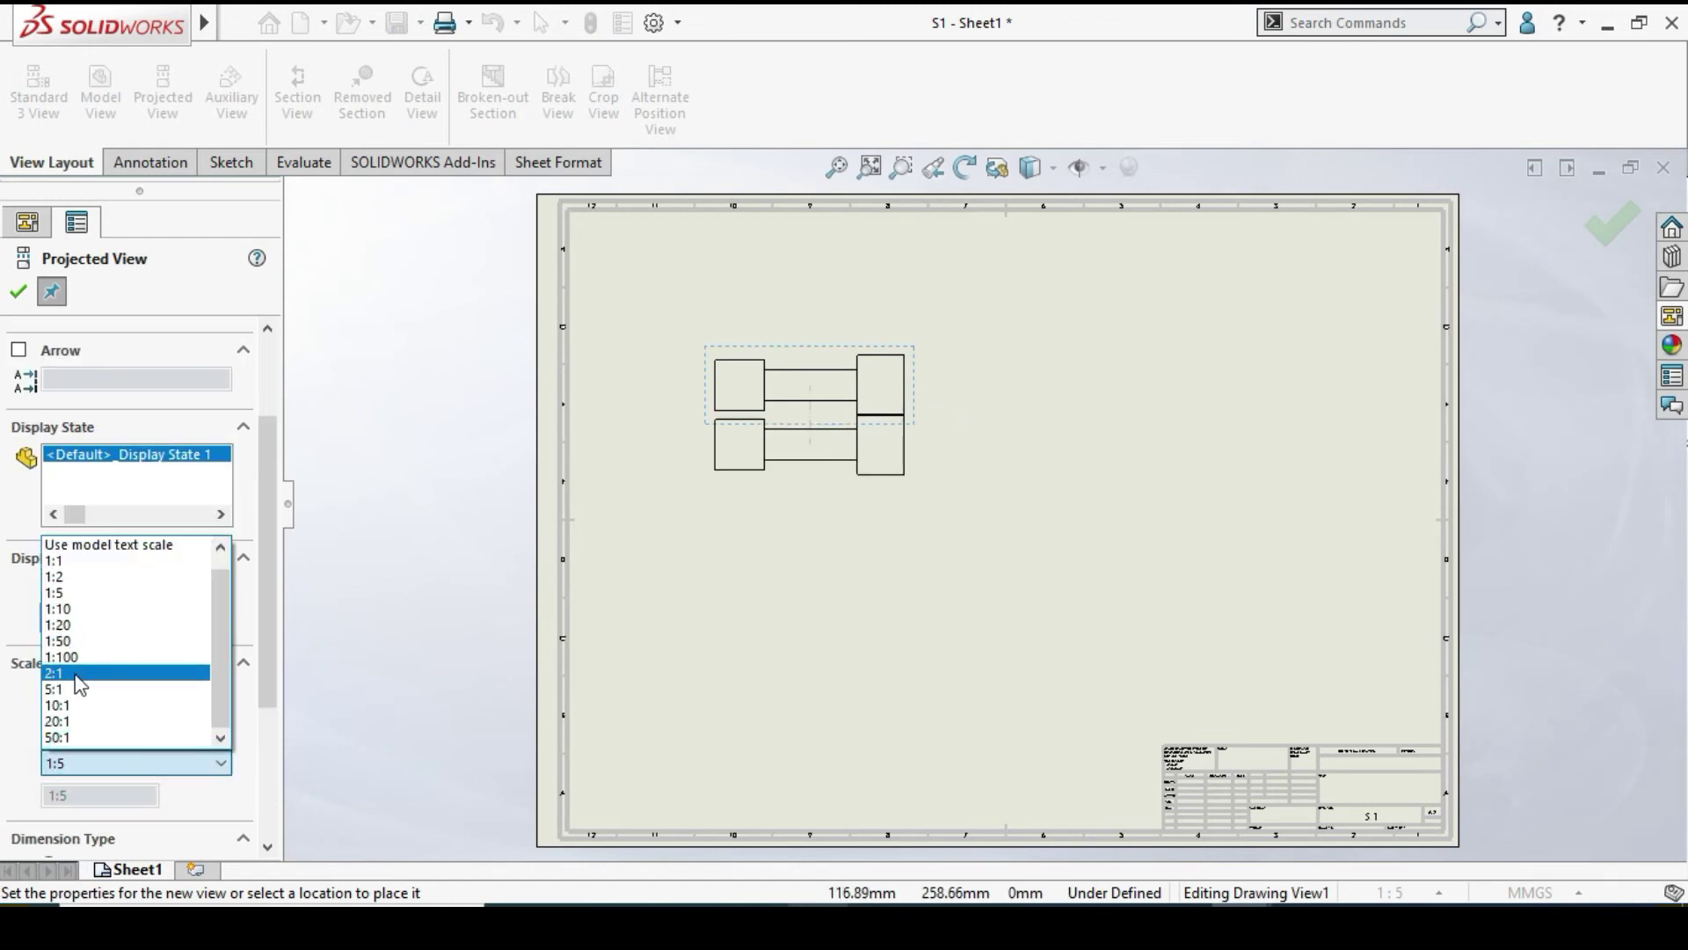
pyautogui.click(79, 689)
pyautogui.scroll(3, 904, 444)
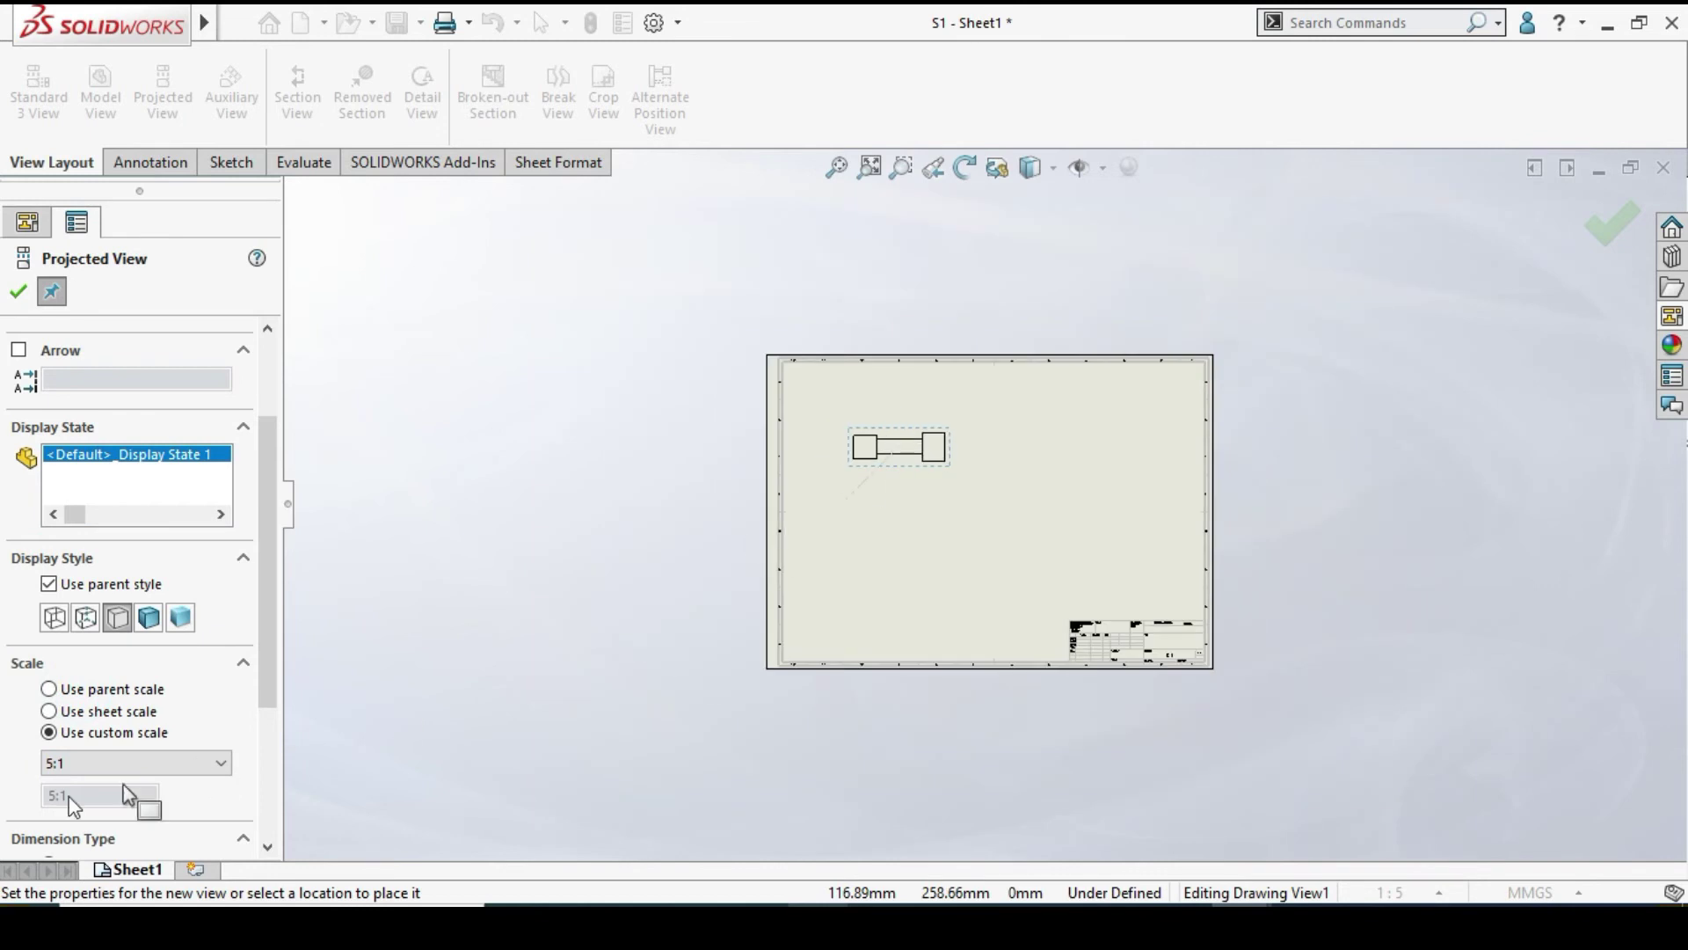
pyautogui.click(18, 291)
pyautogui.scroll(-2, 900, 447)
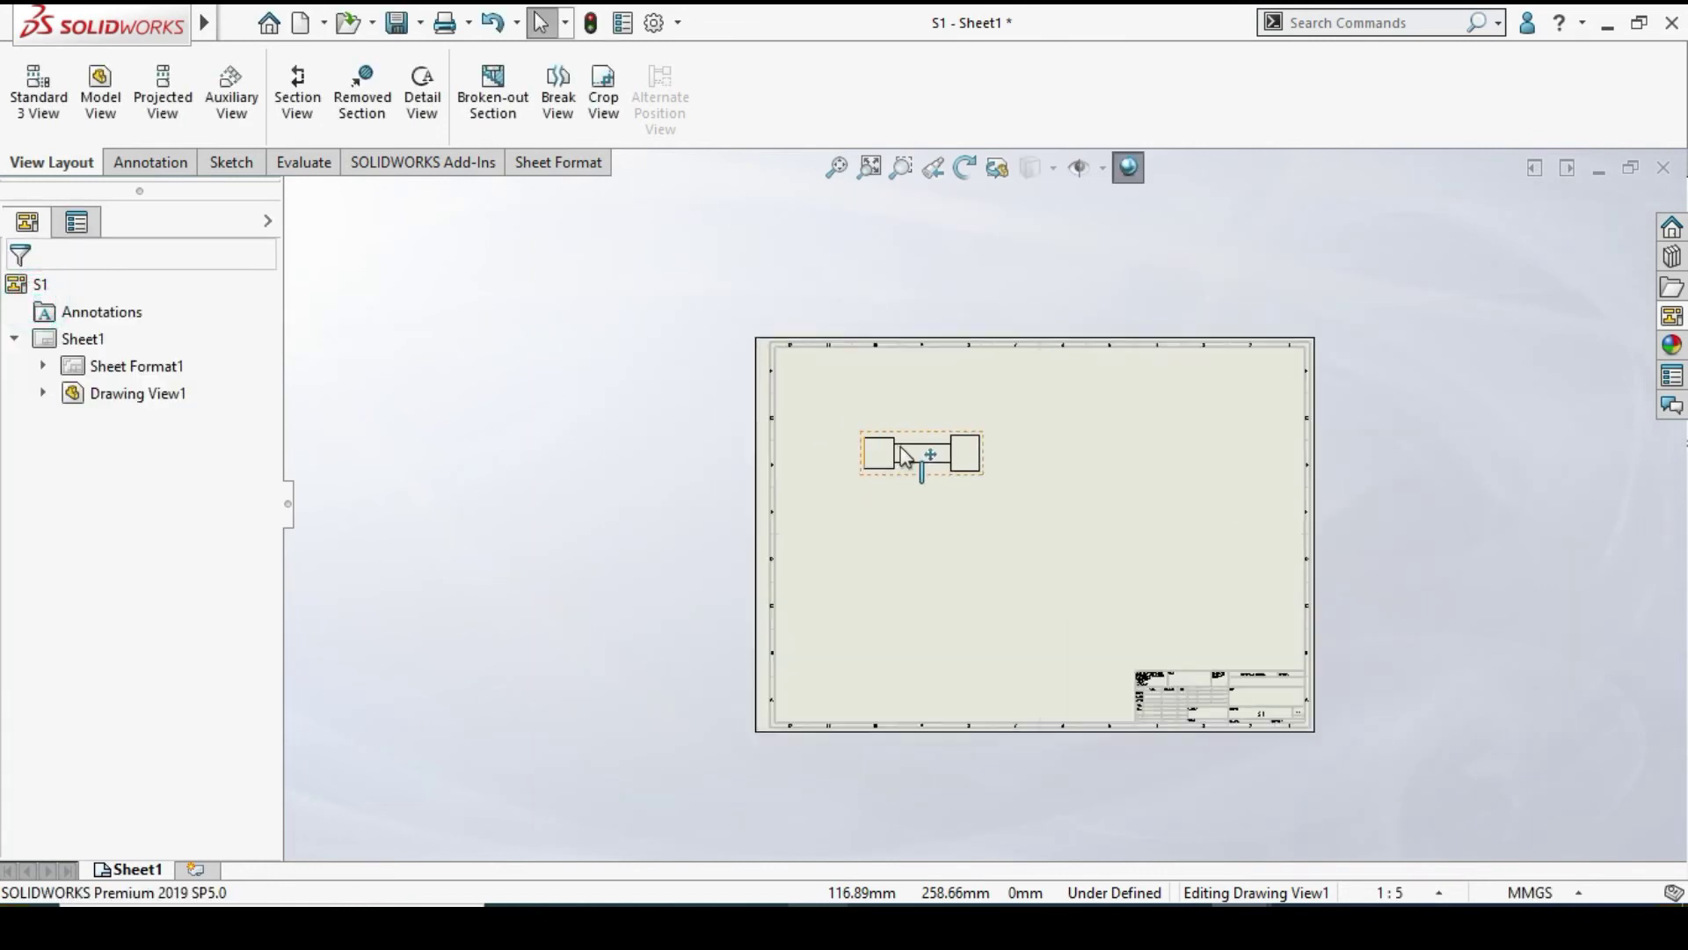
# Give Drawing View1 a custom scale, trying 5:1 before settling on 2:1
pyautogui.click(919, 459)
pyautogui.scroll(-4, 67, 780)
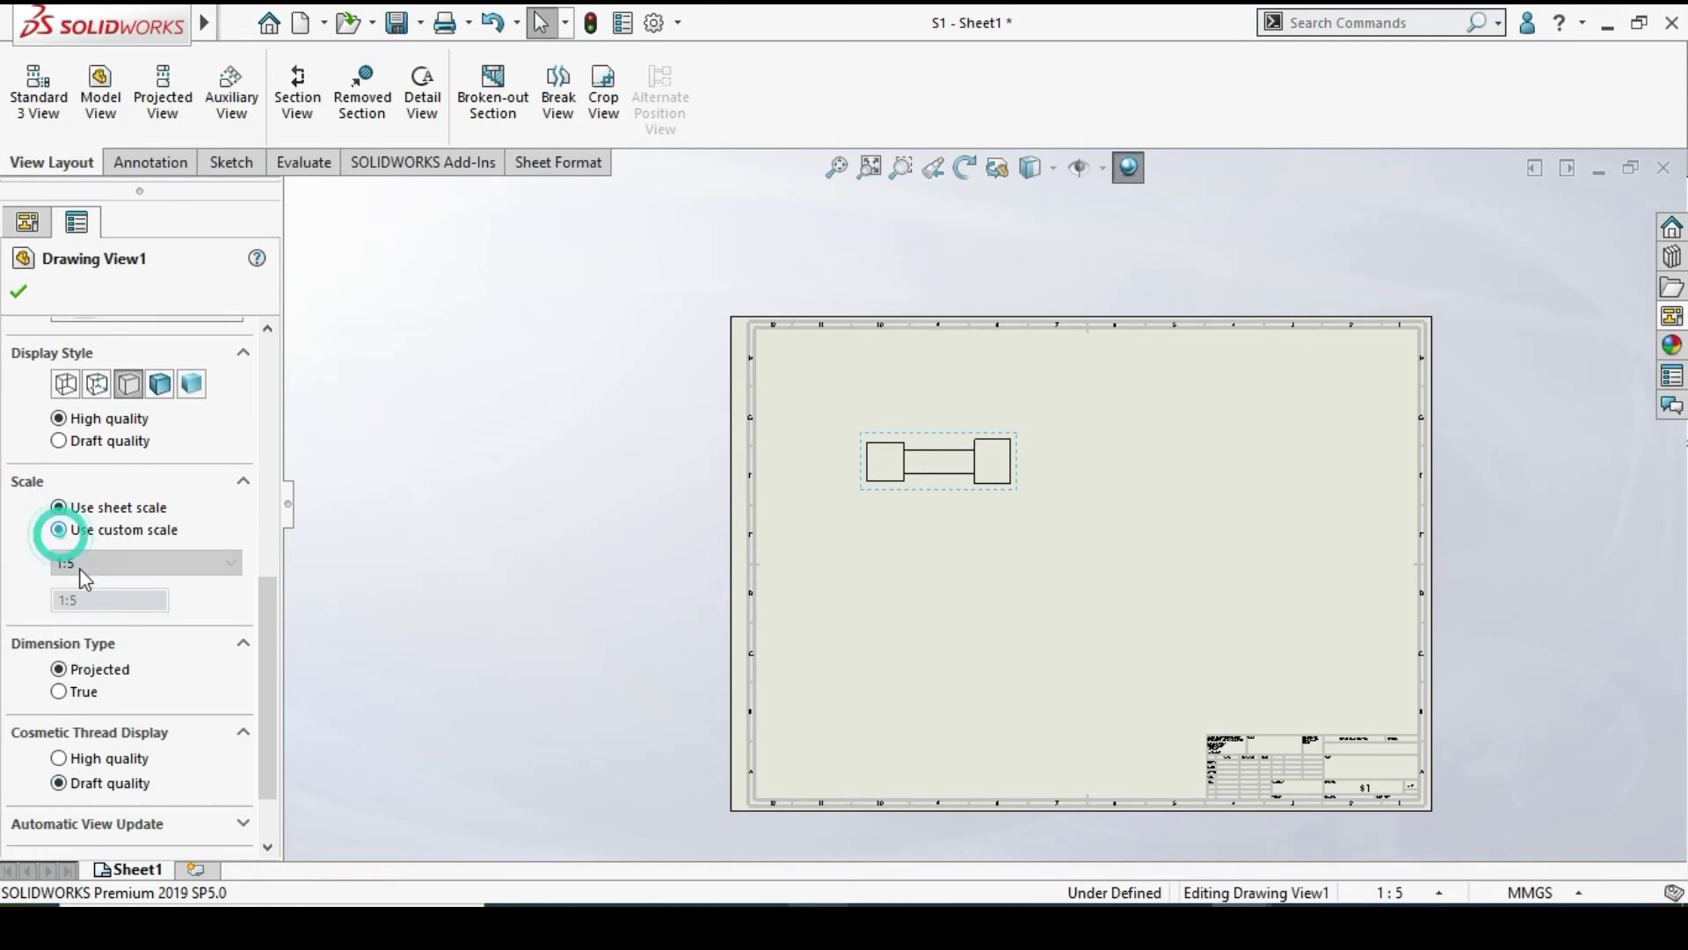
pyautogui.click(88, 563)
pyautogui.click(94, 722)
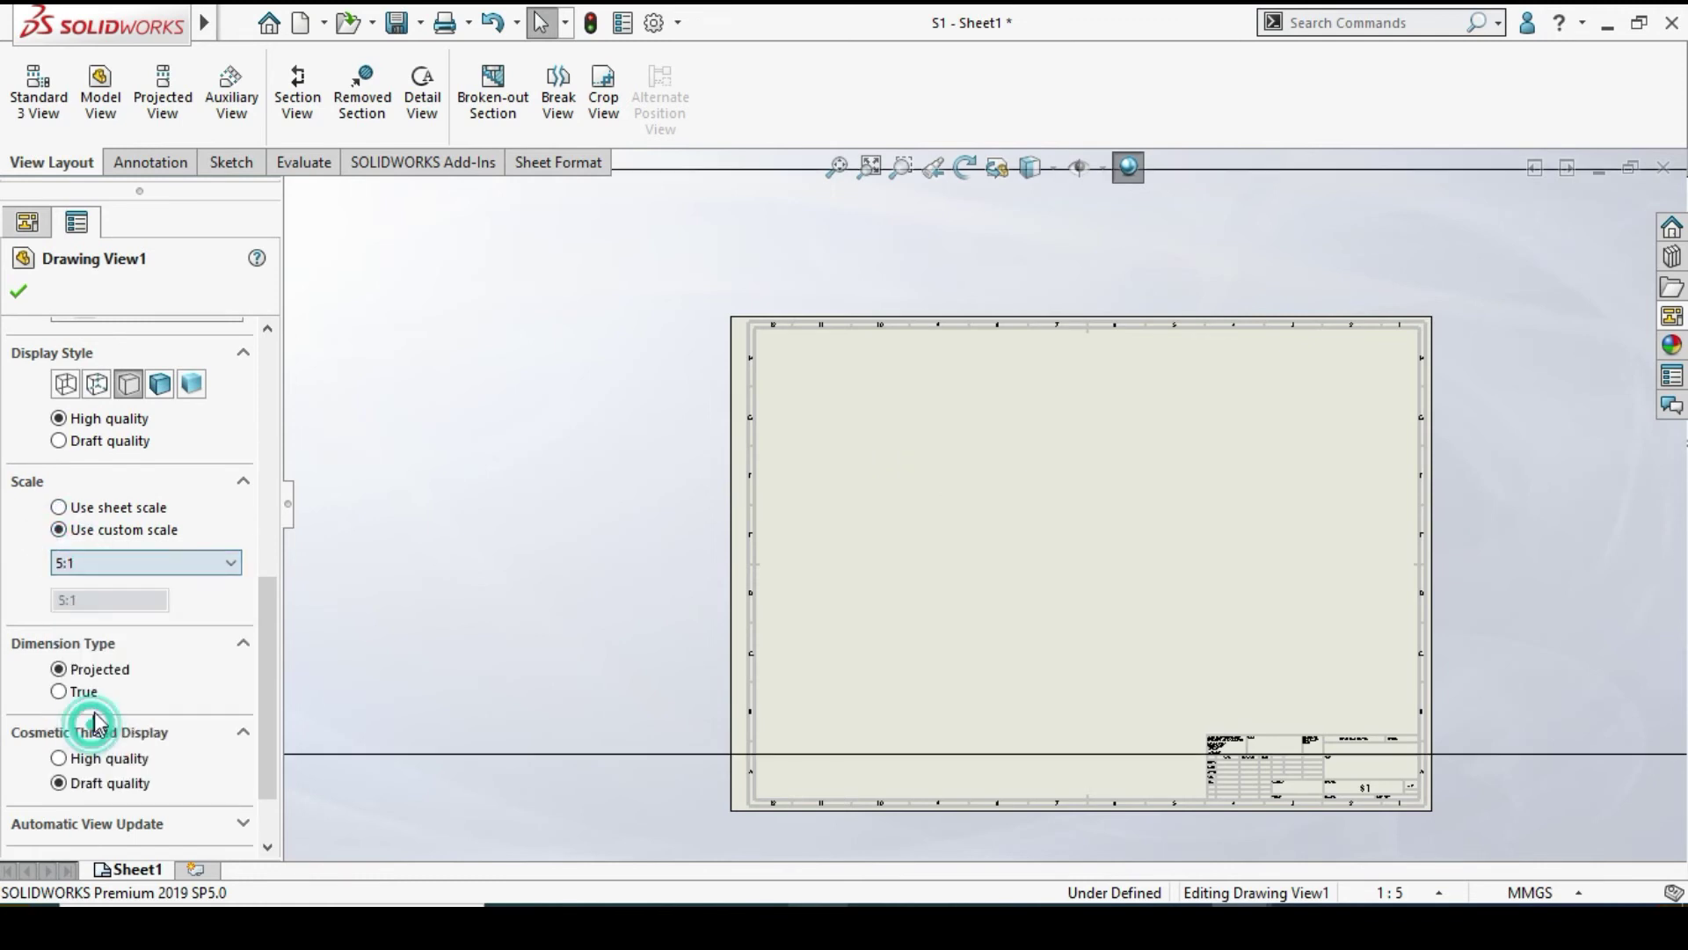
pyautogui.scroll(6, 748, 594)
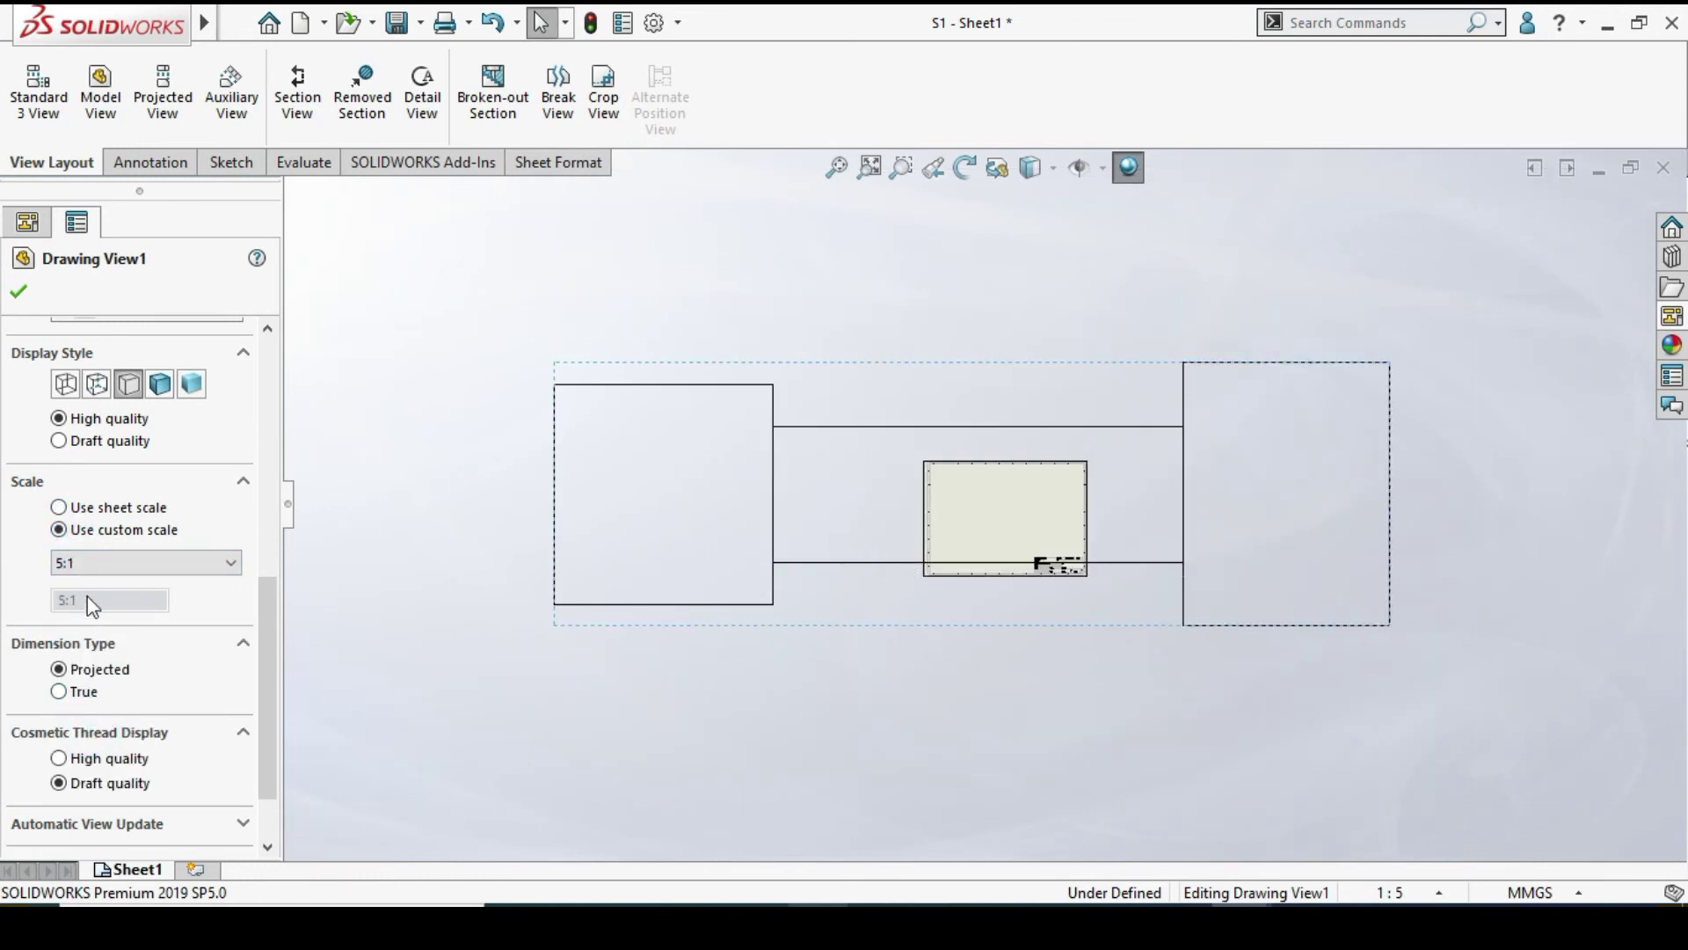
pyautogui.click(141, 563)
pyautogui.click(88, 708)
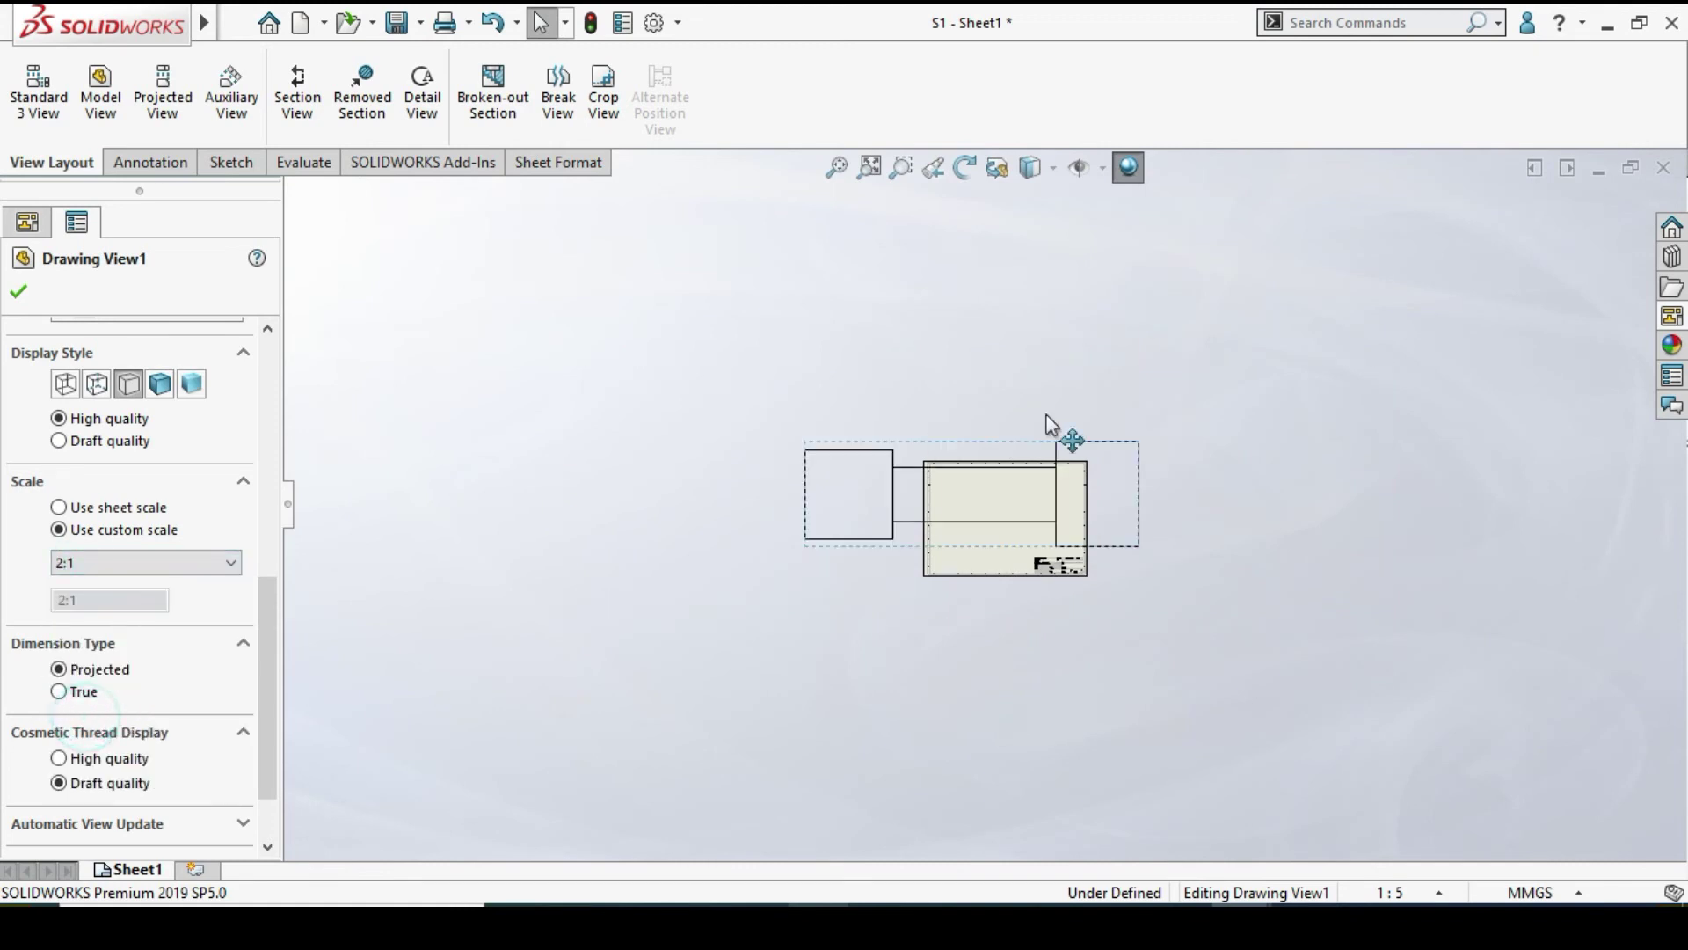
pyautogui.scroll(-4, 1055, 431)
pyautogui.click(17, 291)
pyautogui.scroll(-2, 855, 464)
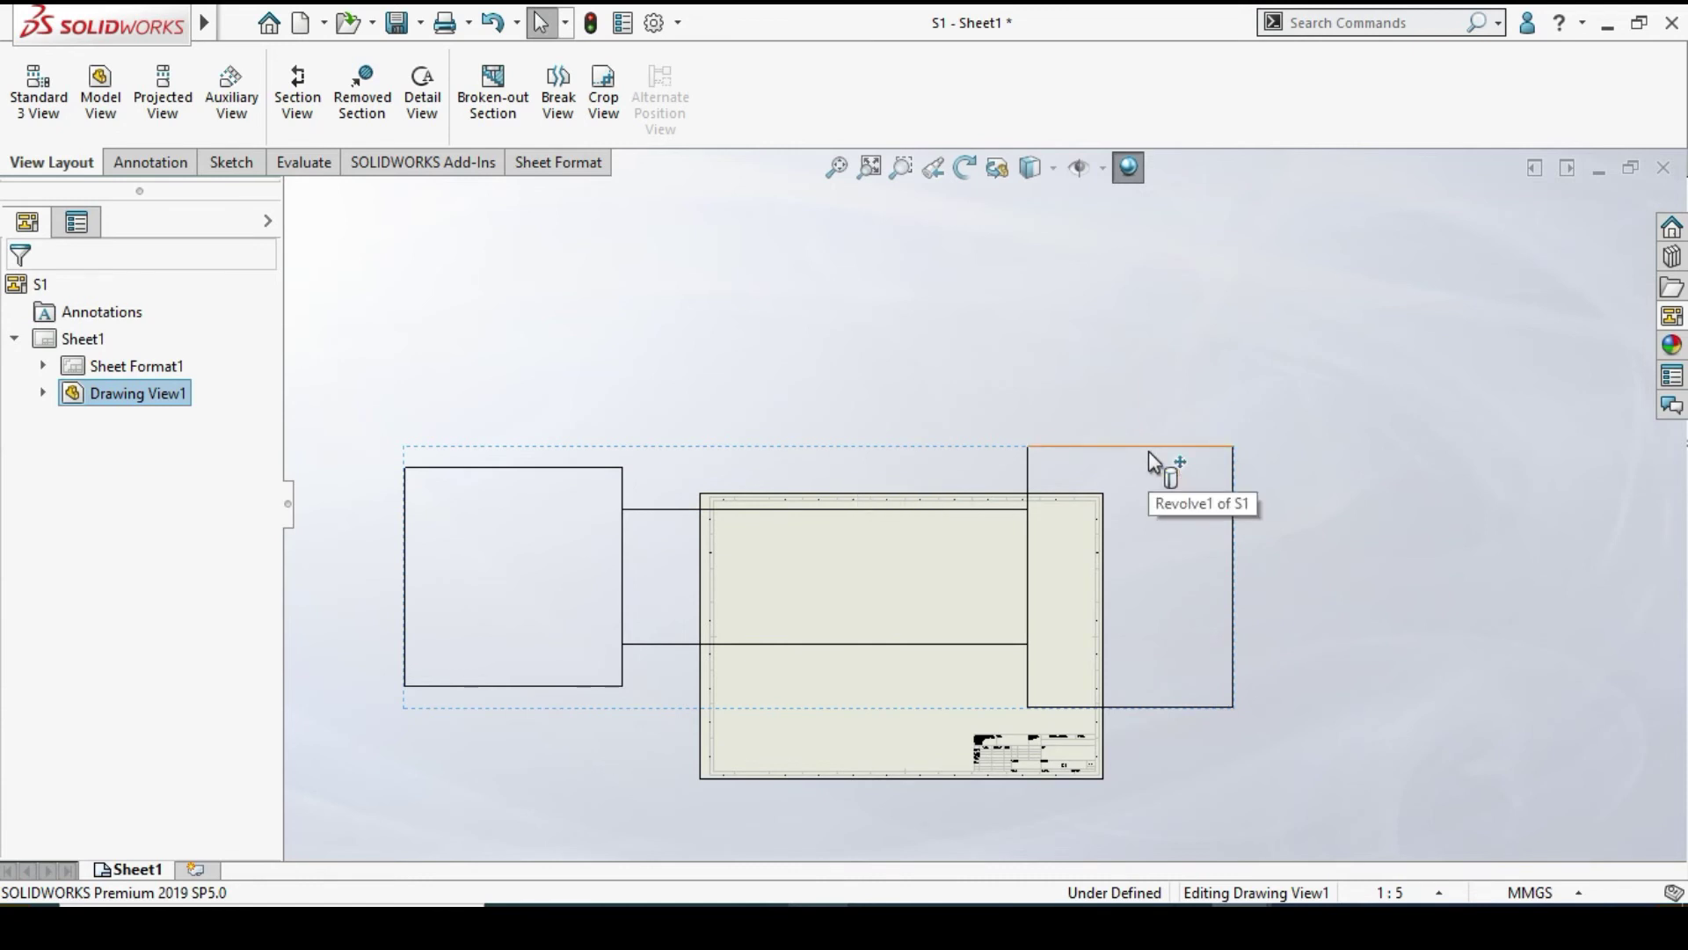
pyautogui.click(556, 110)
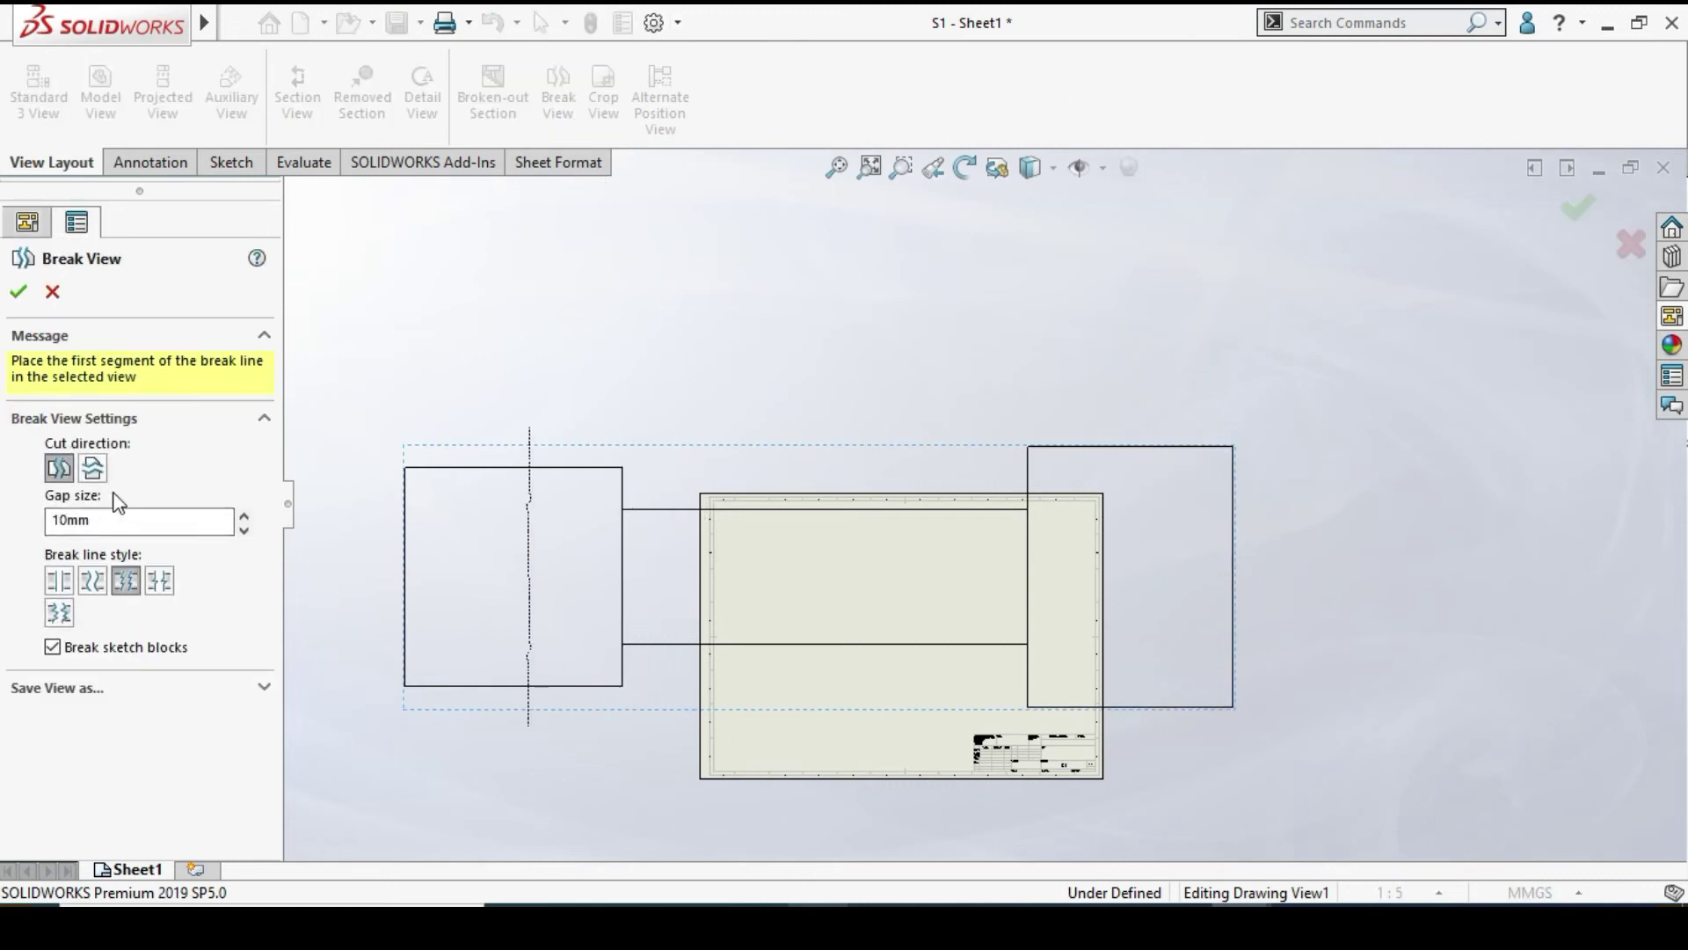
# Break the front view with two break lines across the shaft to shorten it
pyautogui.scroll(-3, 736, 626)
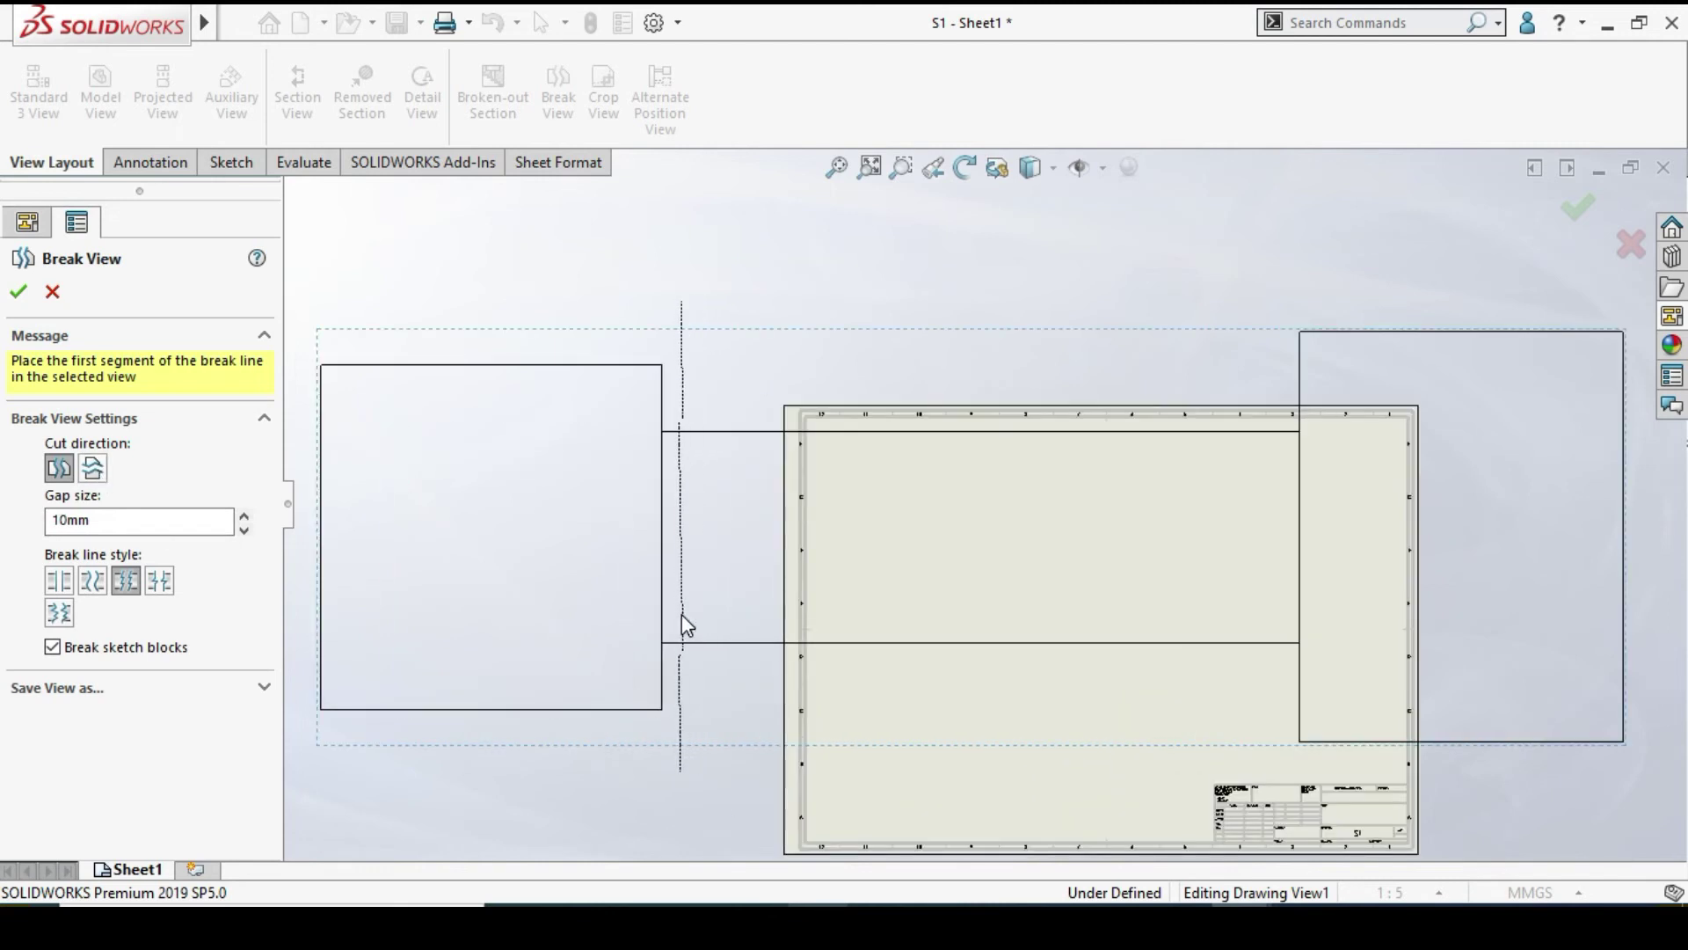
pyautogui.click(683, 614)
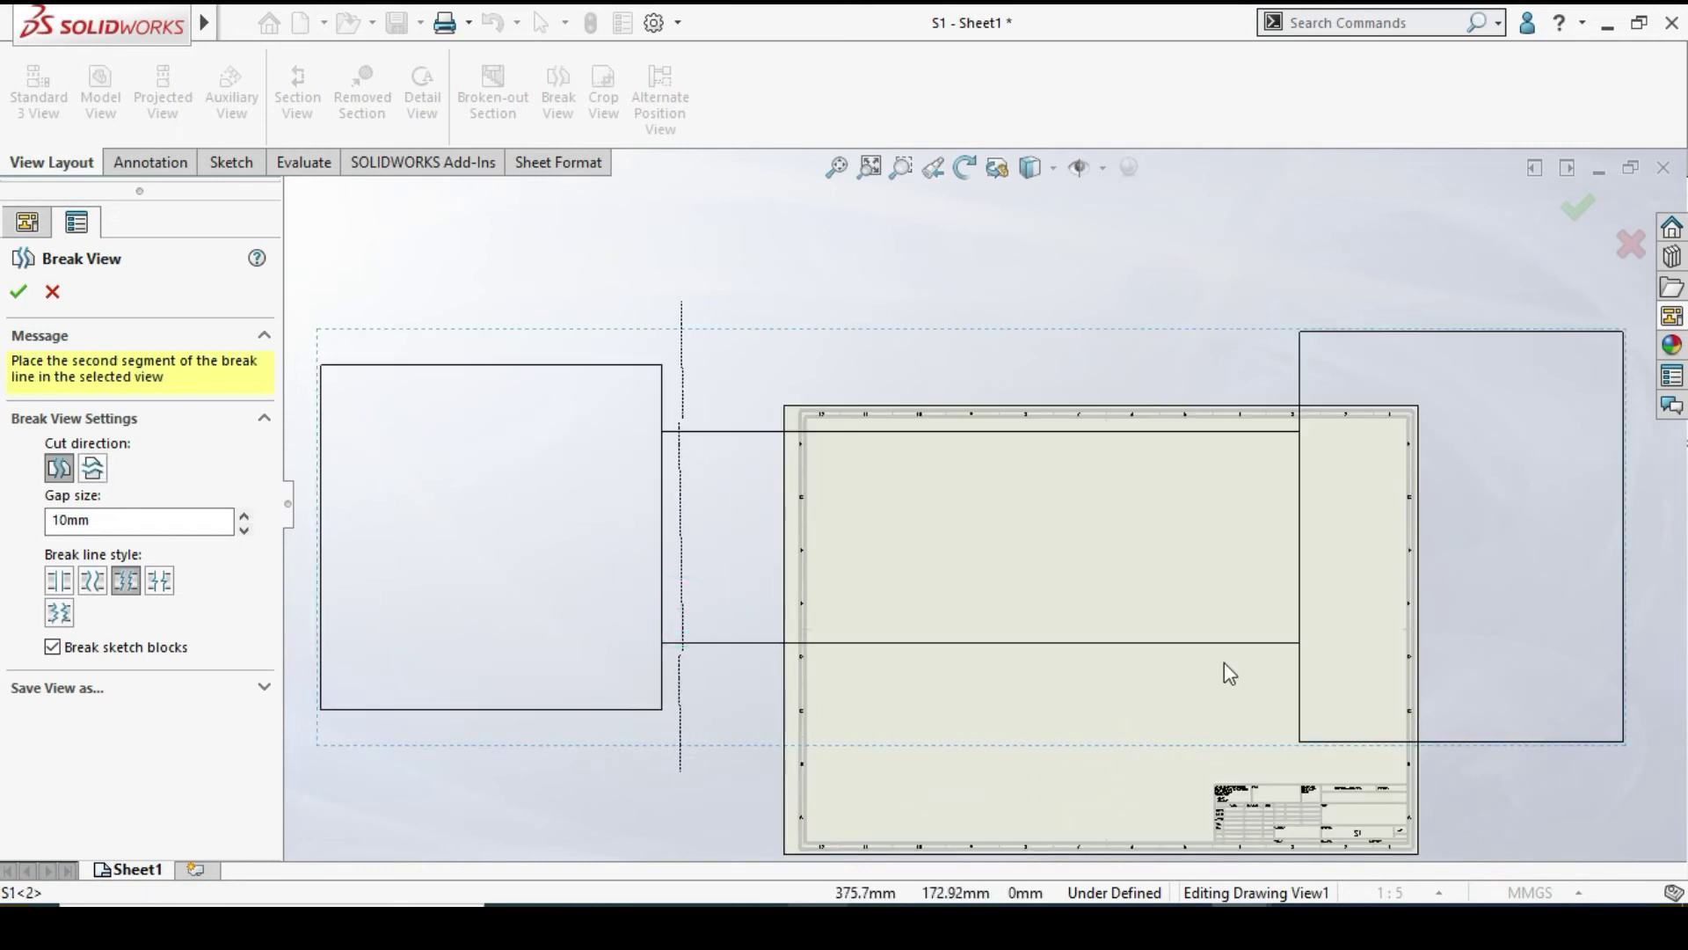
pyautogui.click(1279, 611)
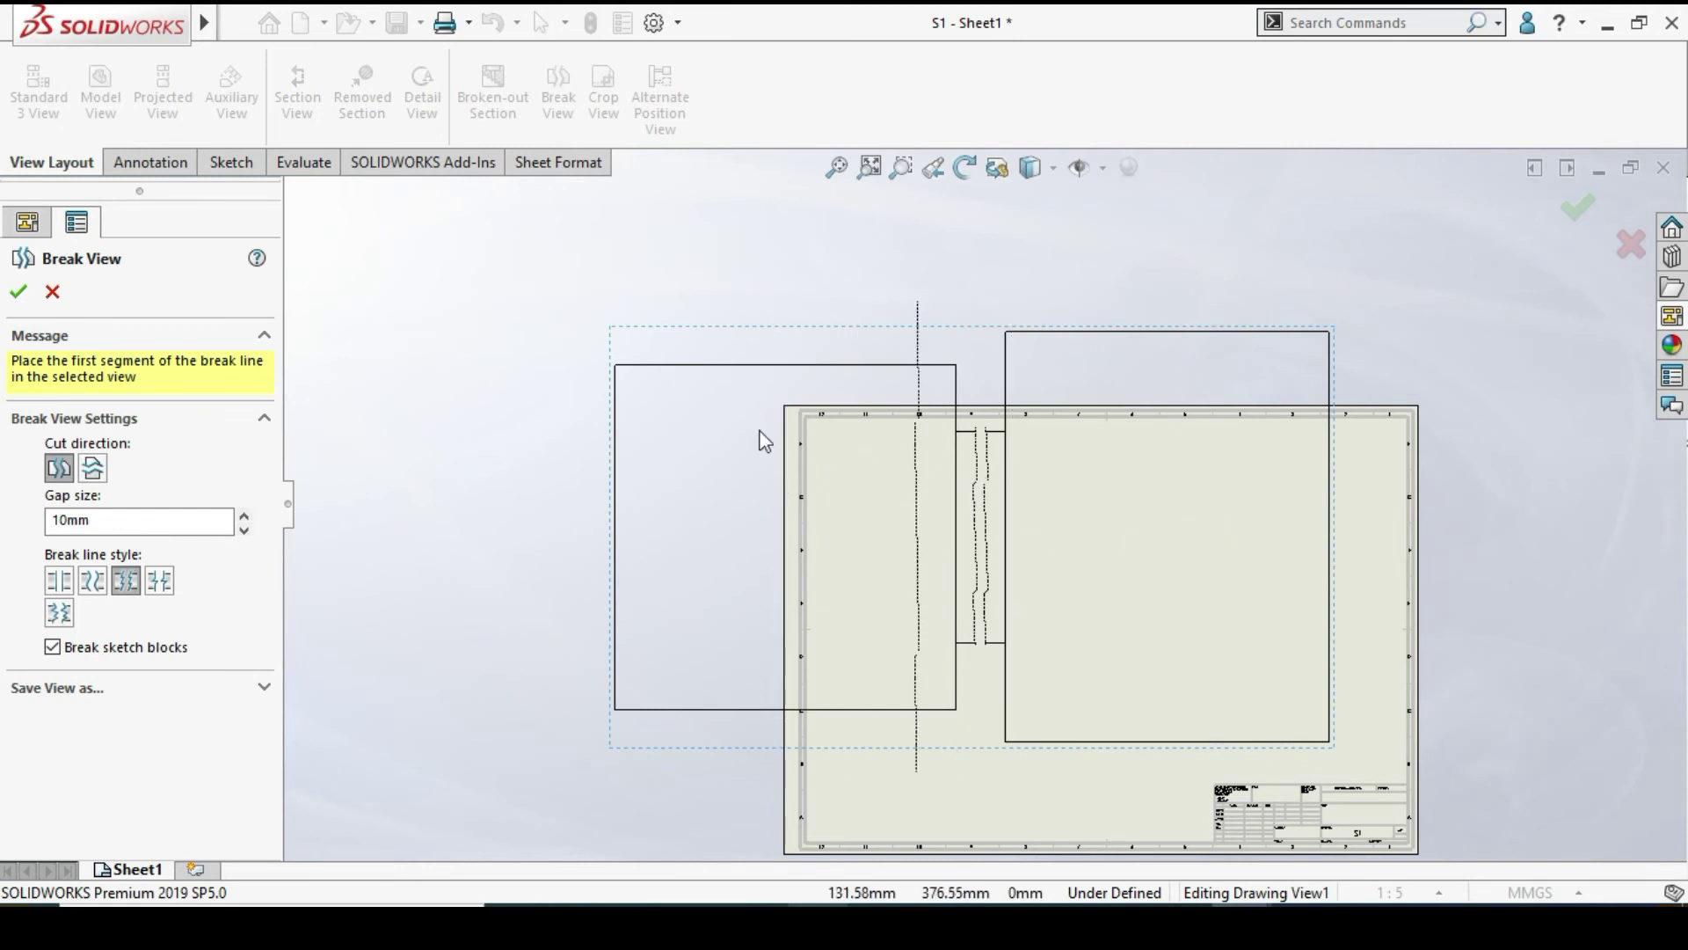
pyautogui.click(16, 292)
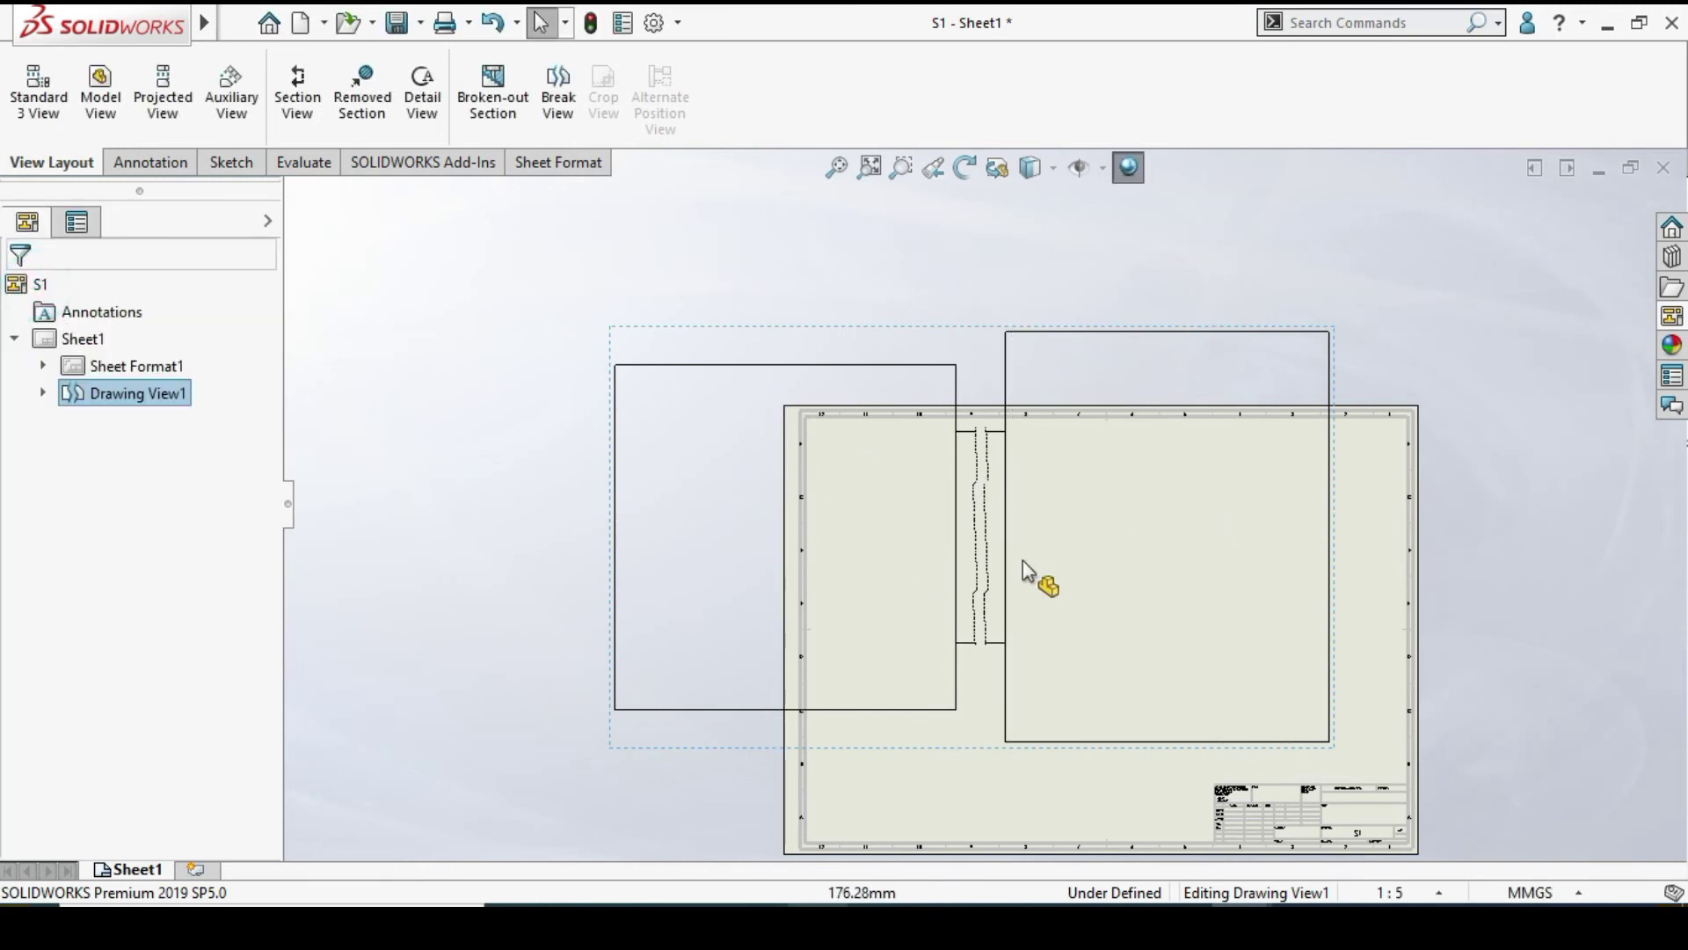
pyautogui.scroll(-2, 1022, 563)
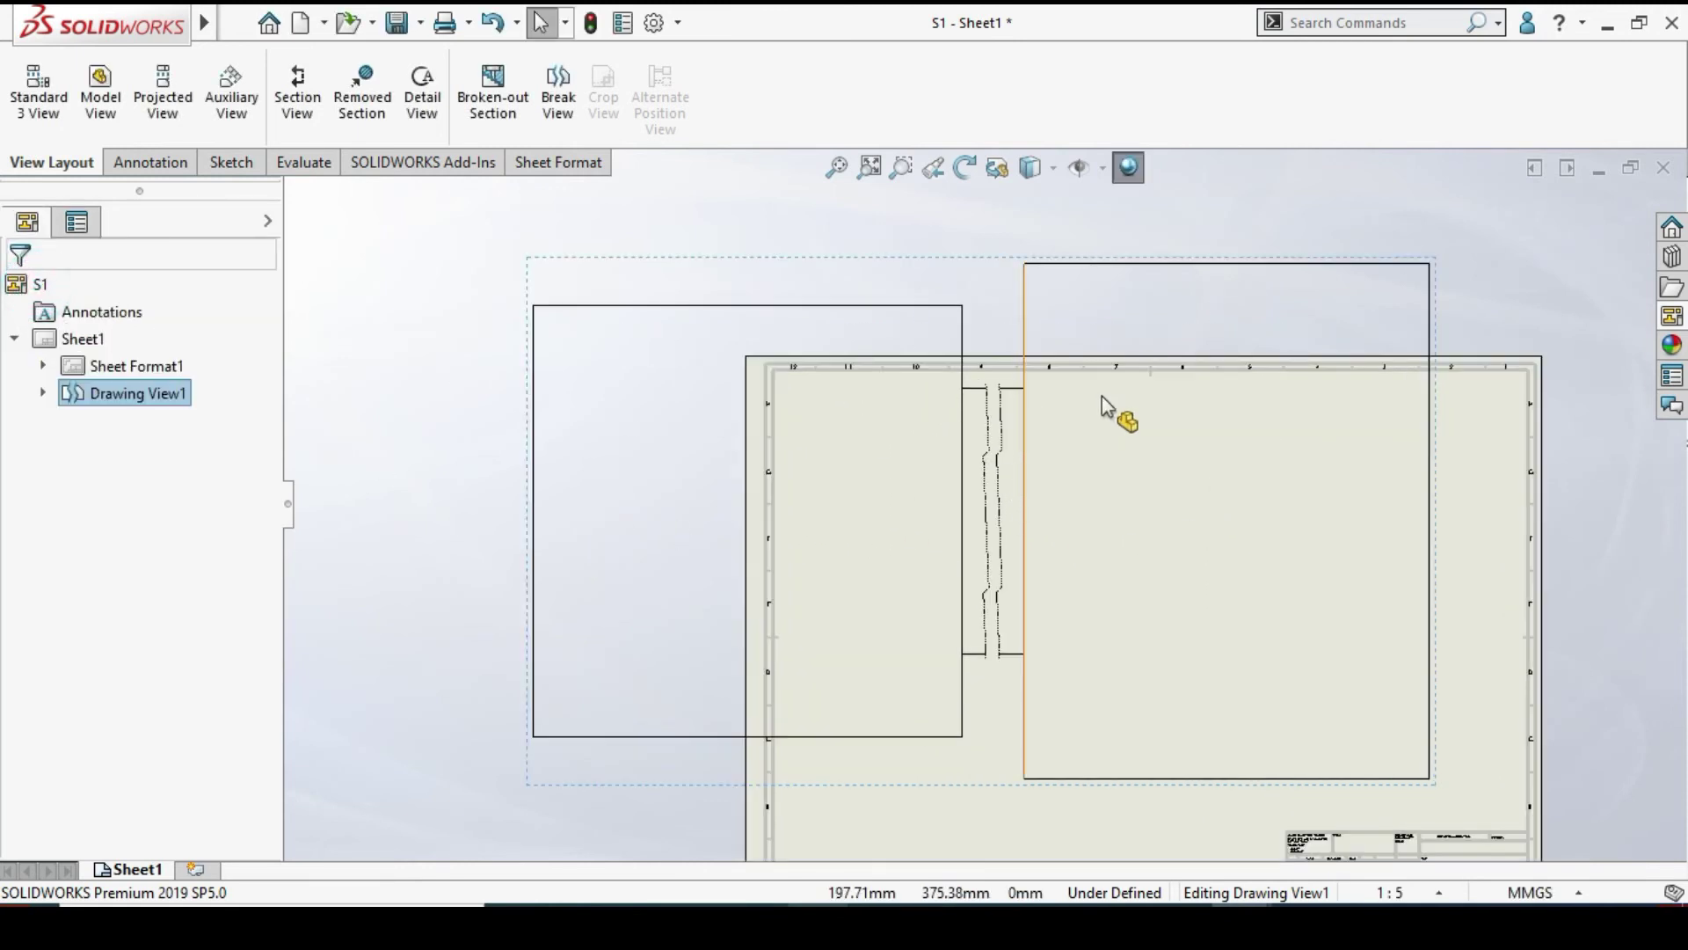
# Set the broken view to a custom 1:1 scale, reposition it, and request its deletion
pyautogui.click(775, 258)
pyautogui.scroll(-3, 169, 722)
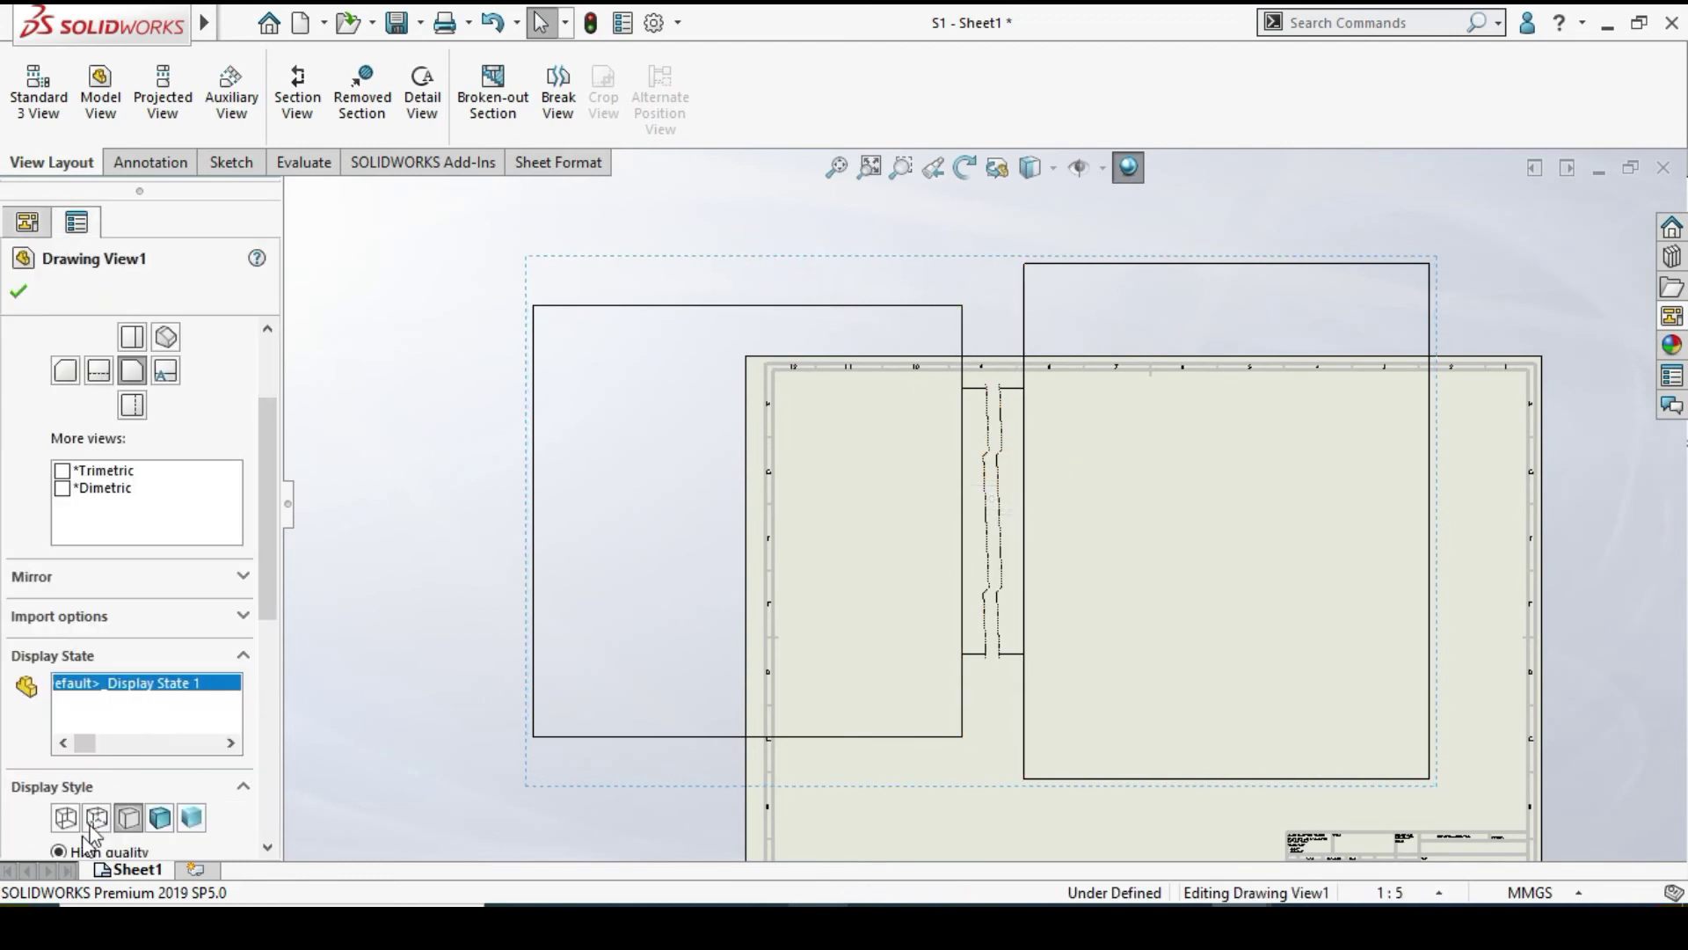
pyautogui.click(80, 852)
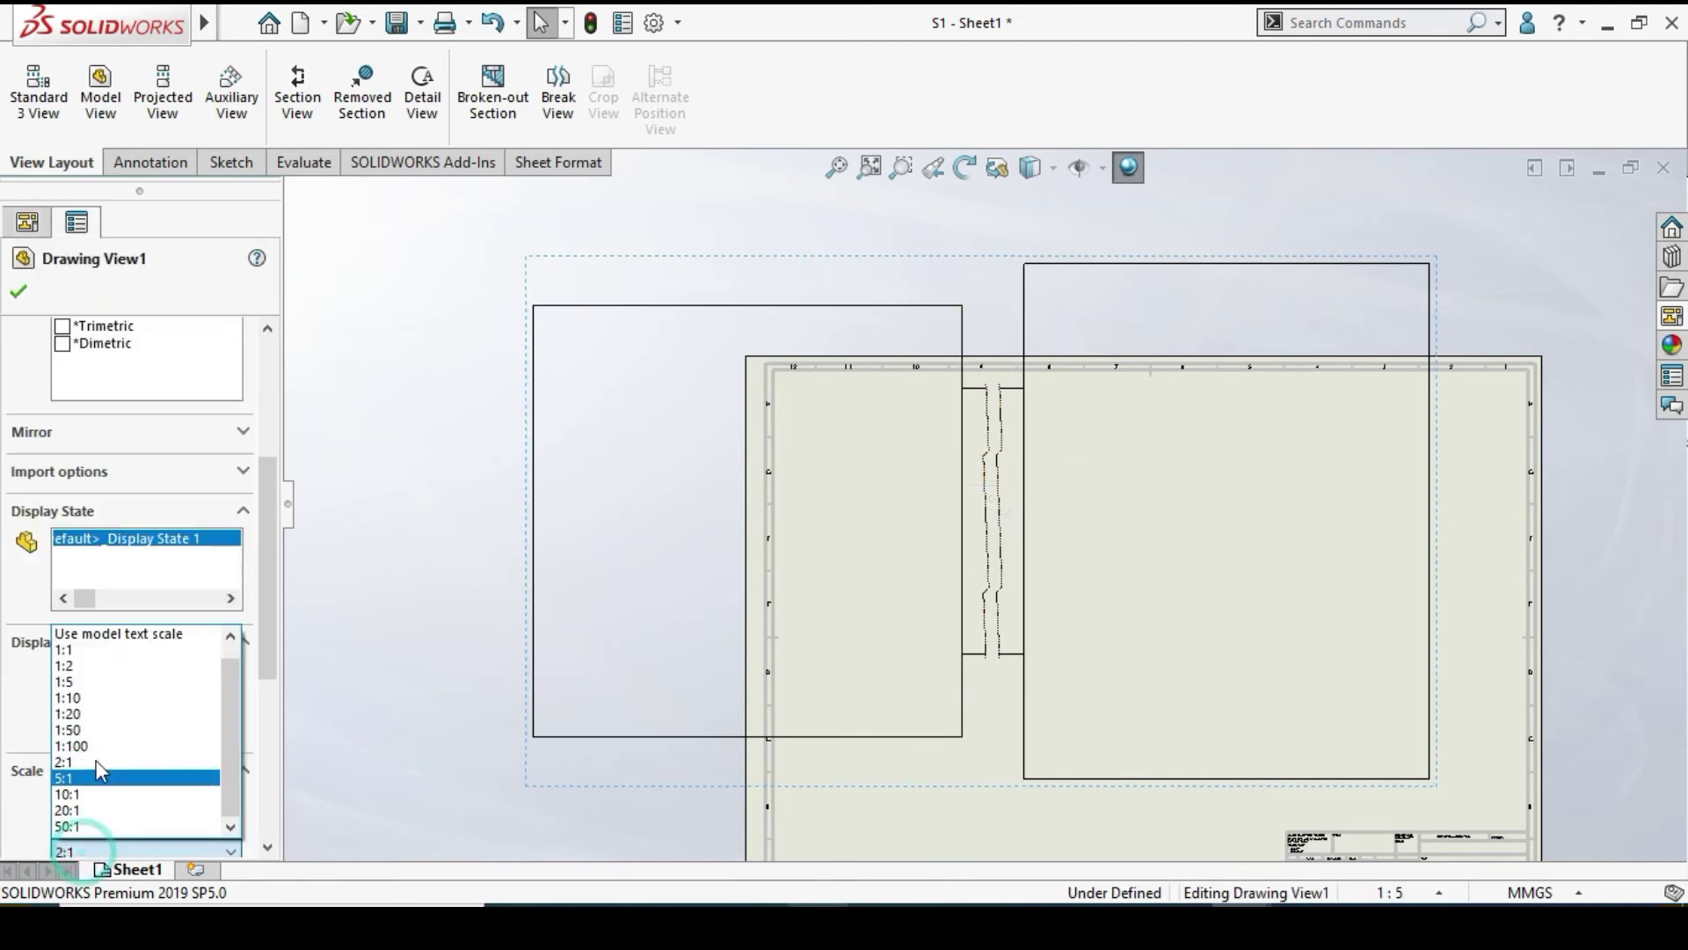
pyautogui.click(101, 649)
pyautogui.click(15, 290)
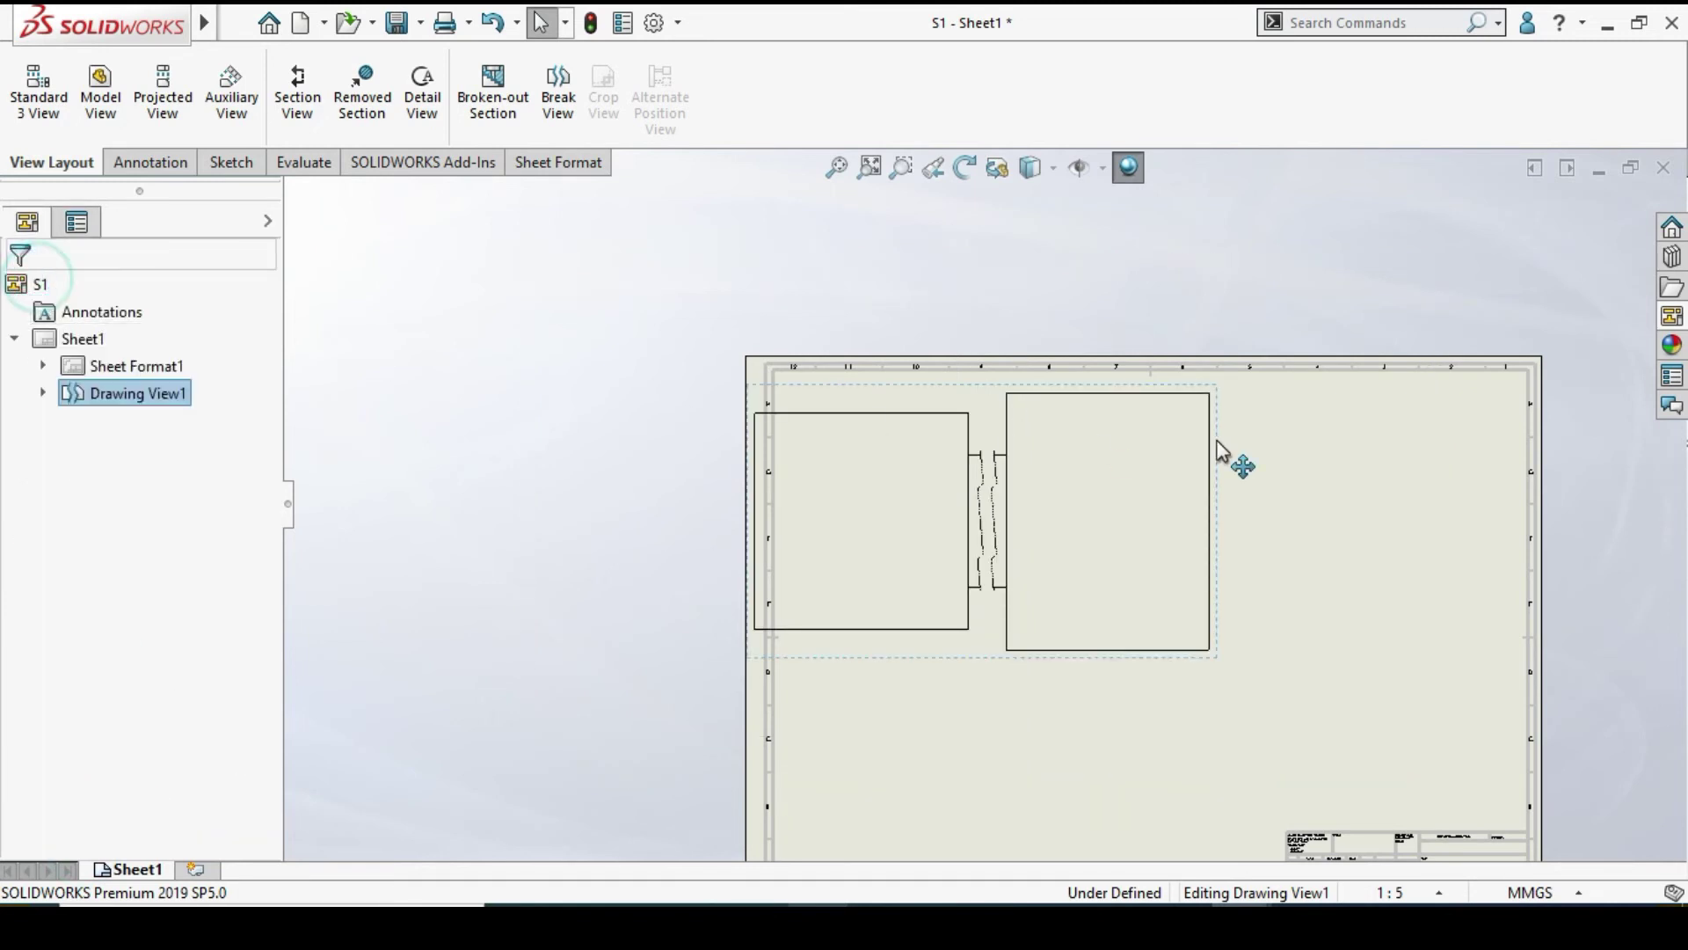
pyautogui.moveTo(1232, 471)
pyautogui.mouseDown()
pyautogui.moveTo(1375, 543)
pyautogui.moveTo(1332, 521)
pyautogui.mouseUp()
pyautogui.scroll(-3, 1318, 556)
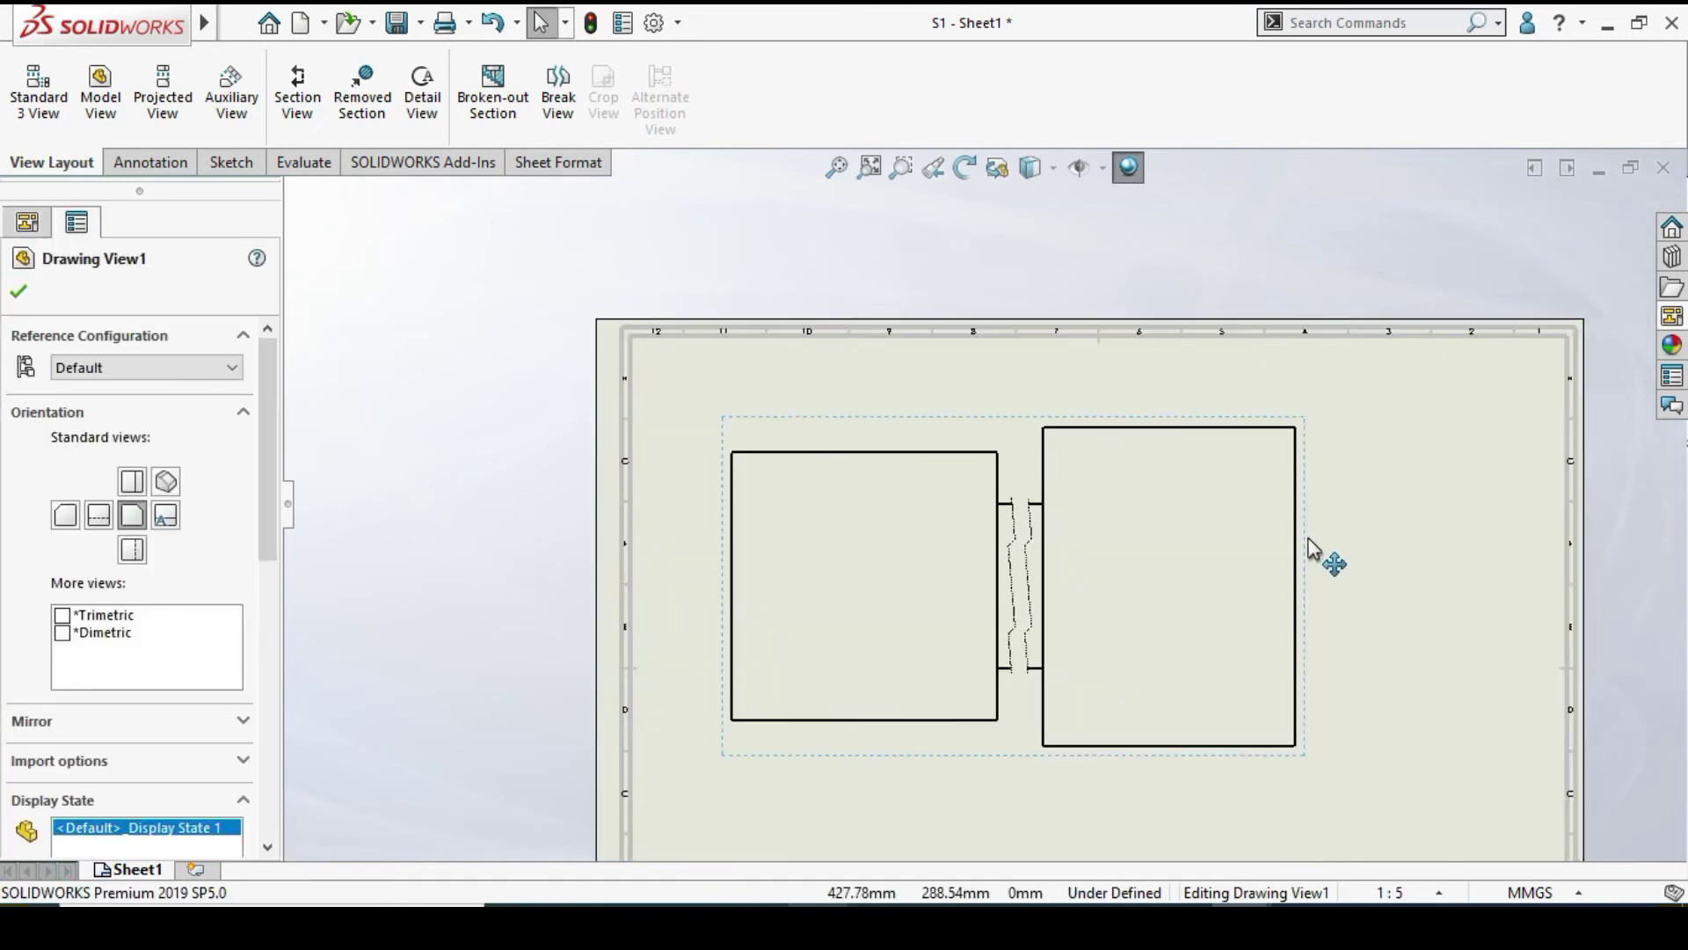
pyautogui.scroll(2, 1390, 619)
pyautogui.press('Delete')
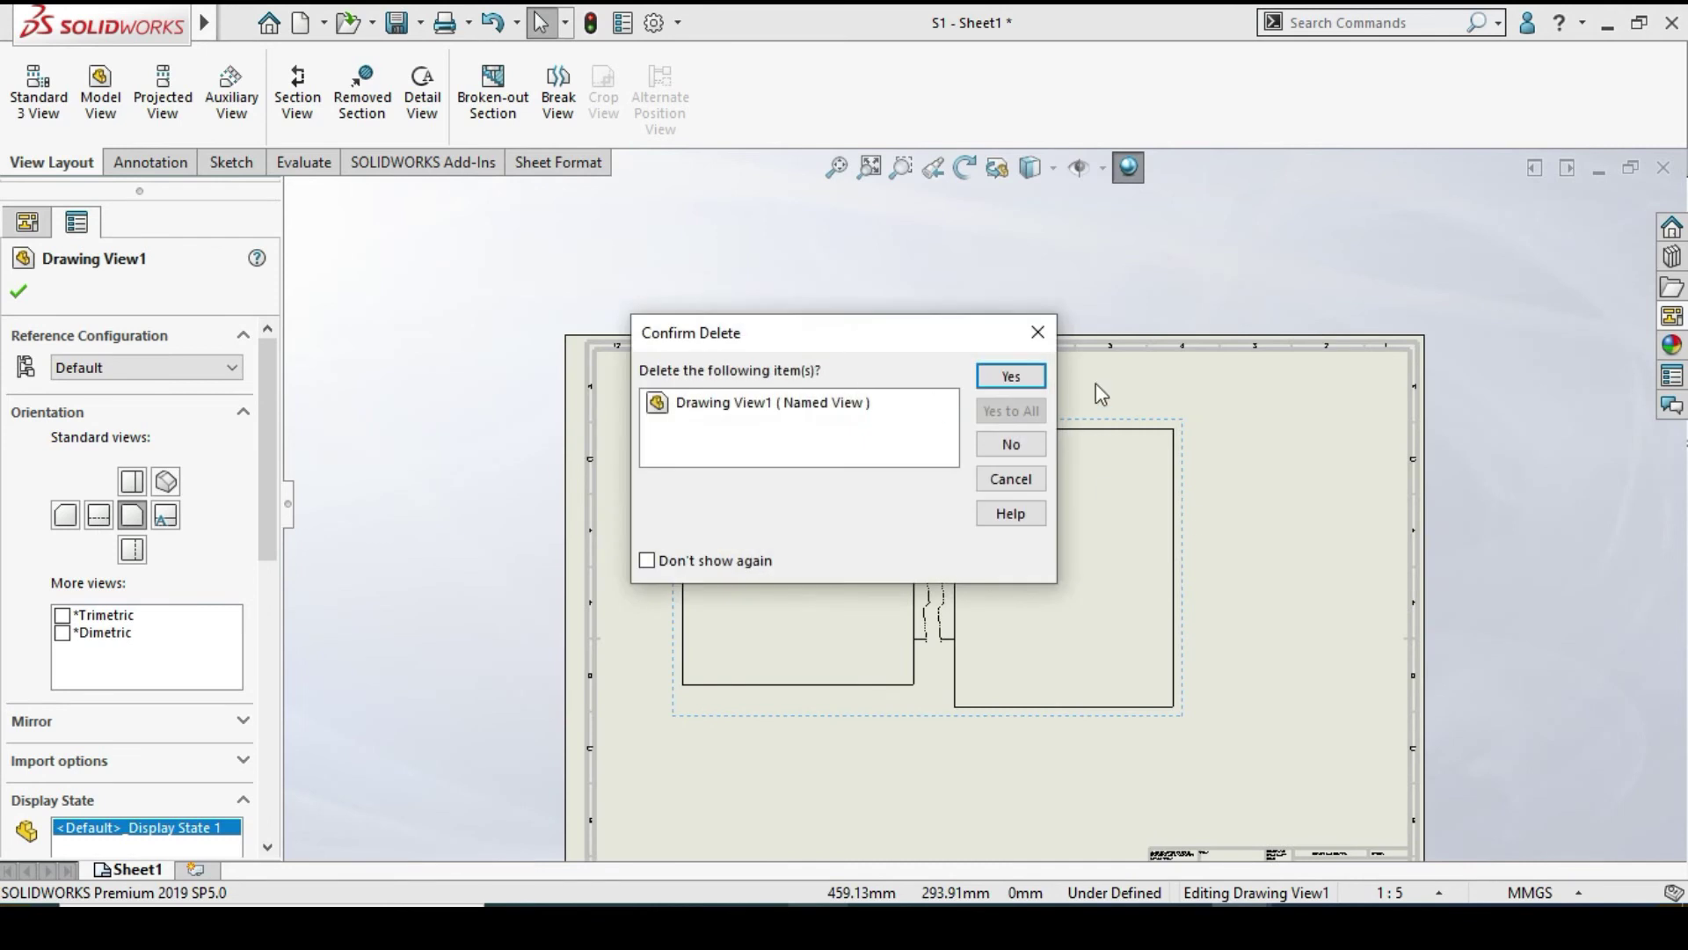
# Confirm deleting the broken view and place a fresh S1 front view from the View Palette
pyautogui.click(1034, 381)
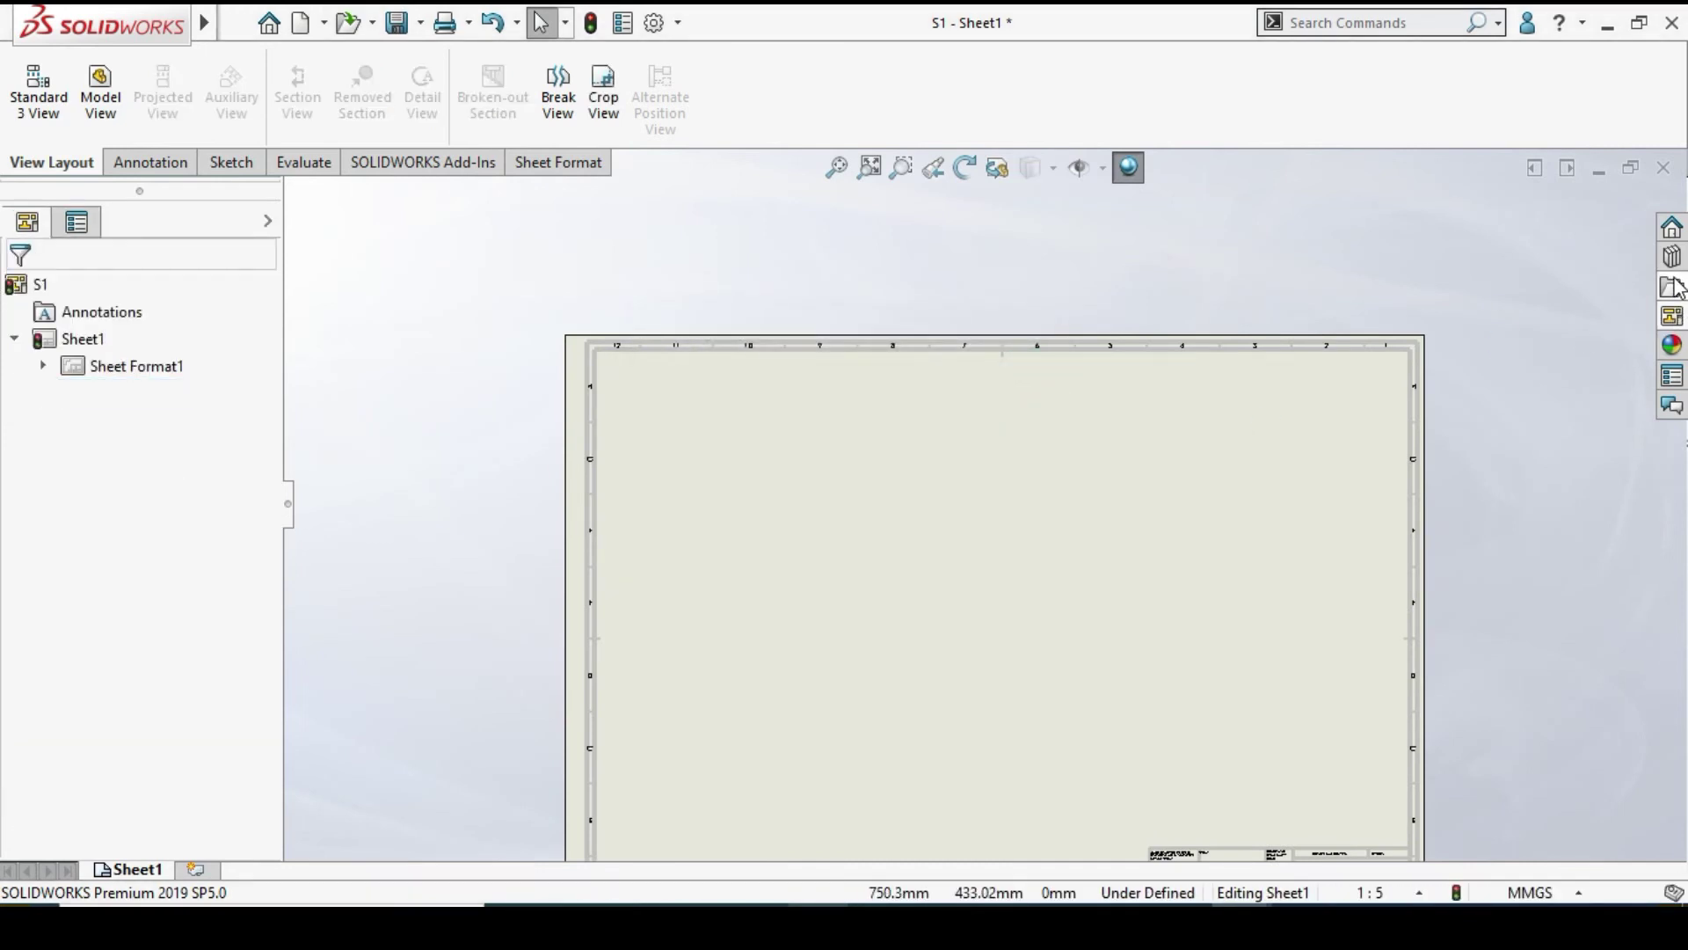
pyautogui.click(1675, 318)
pyautogui.moveTo(1558, 489); pyautogui.dragTo(818, 524)
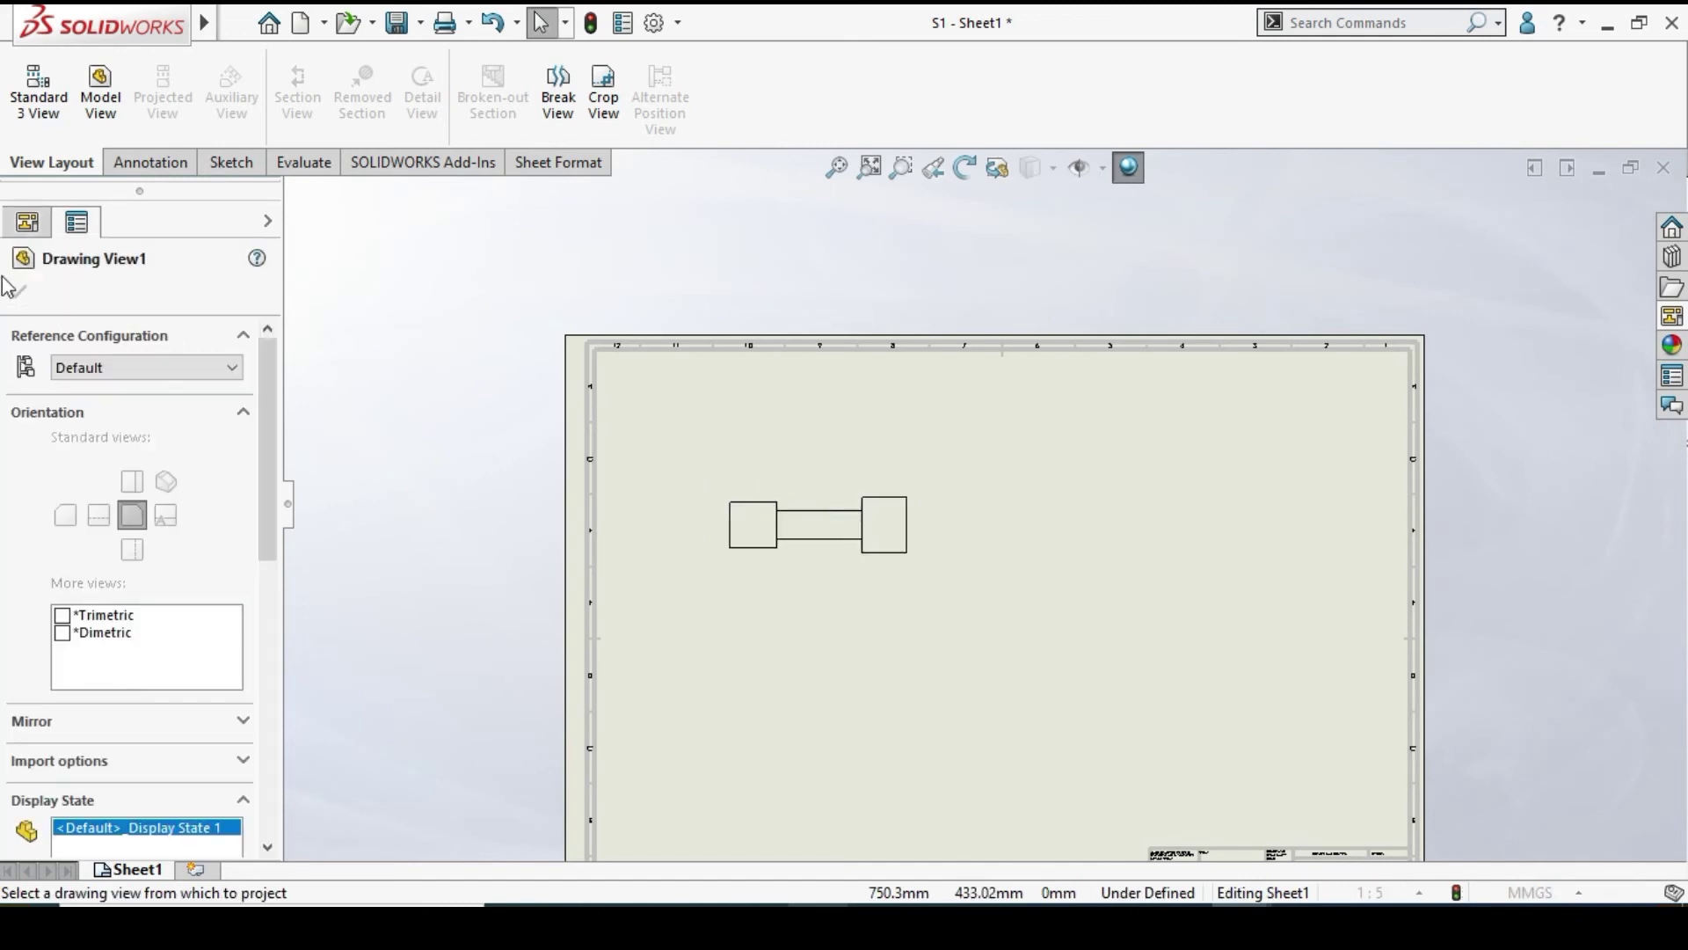
pyautogui.click(17, 291)
pyautogui.click(236, 162)
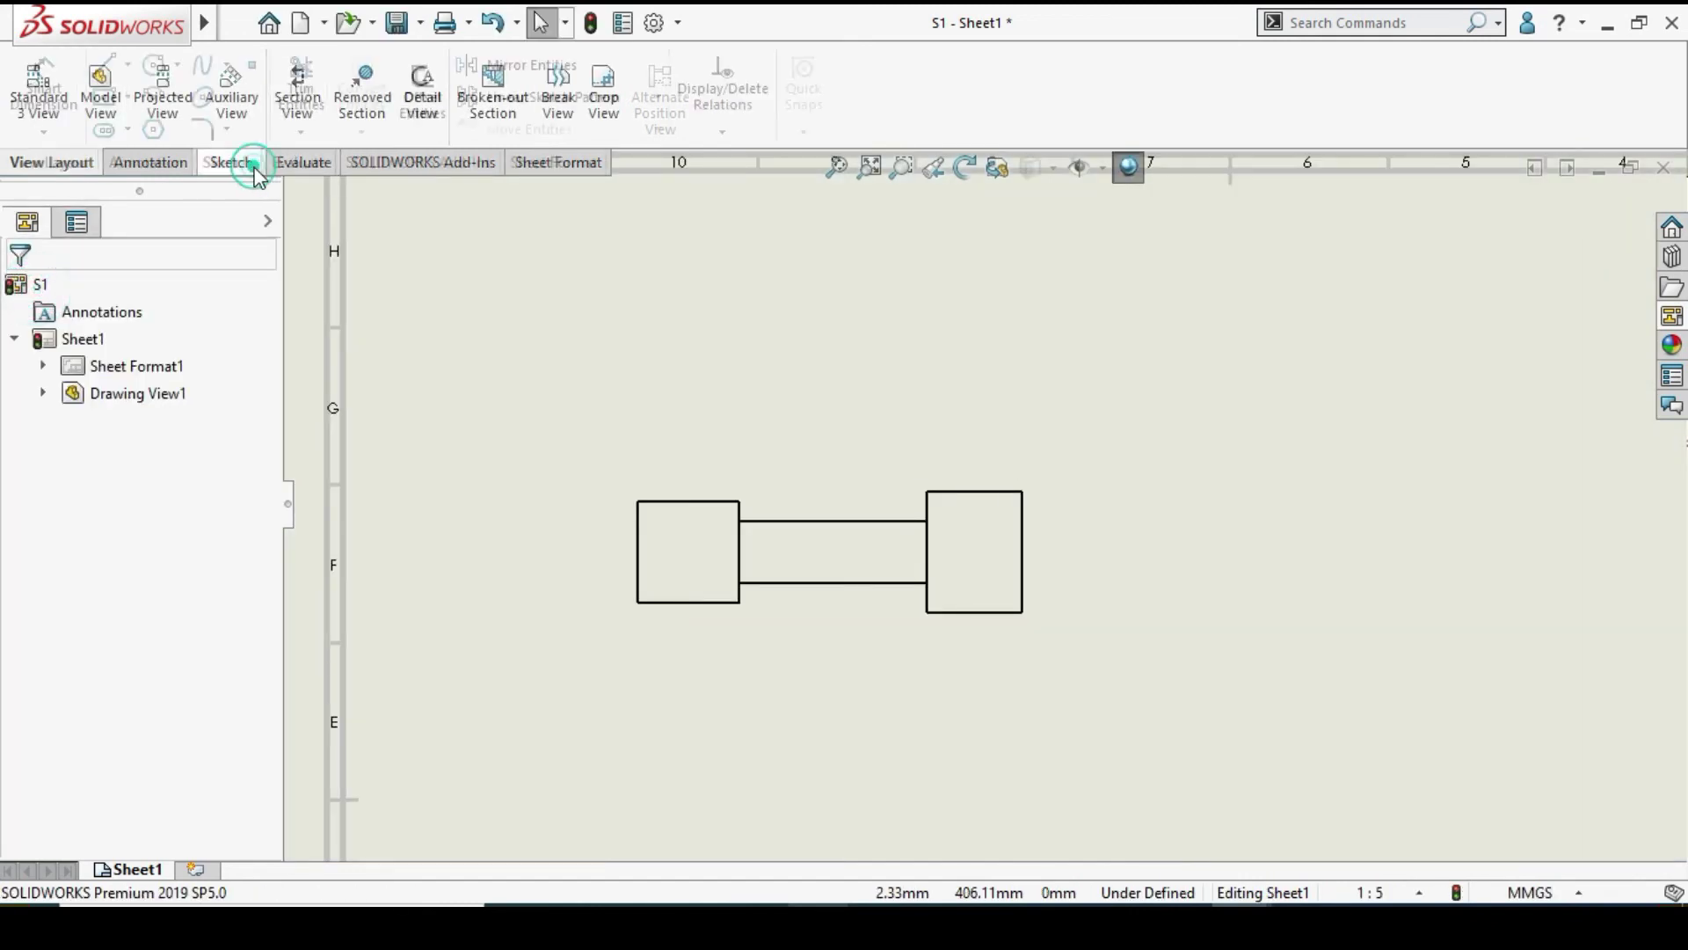
pyautogui.click(43, 88)
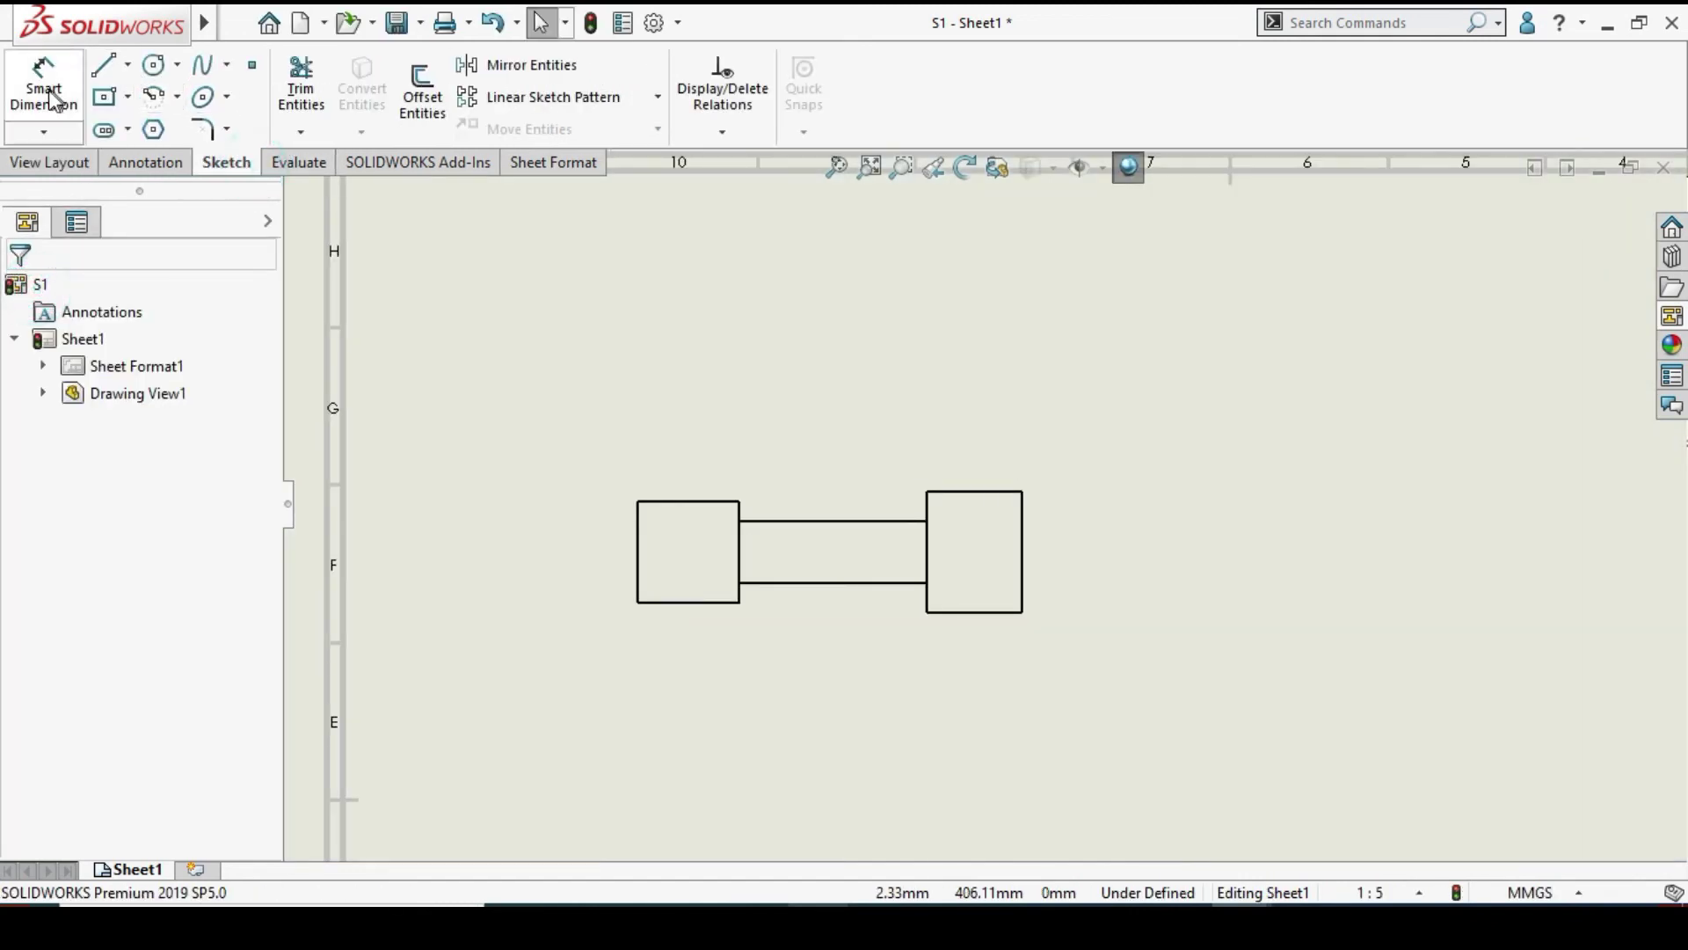
# Dimension the overall length, 609.70, between the shaft's outer left and right edges
pyautogui.click(645, 501)
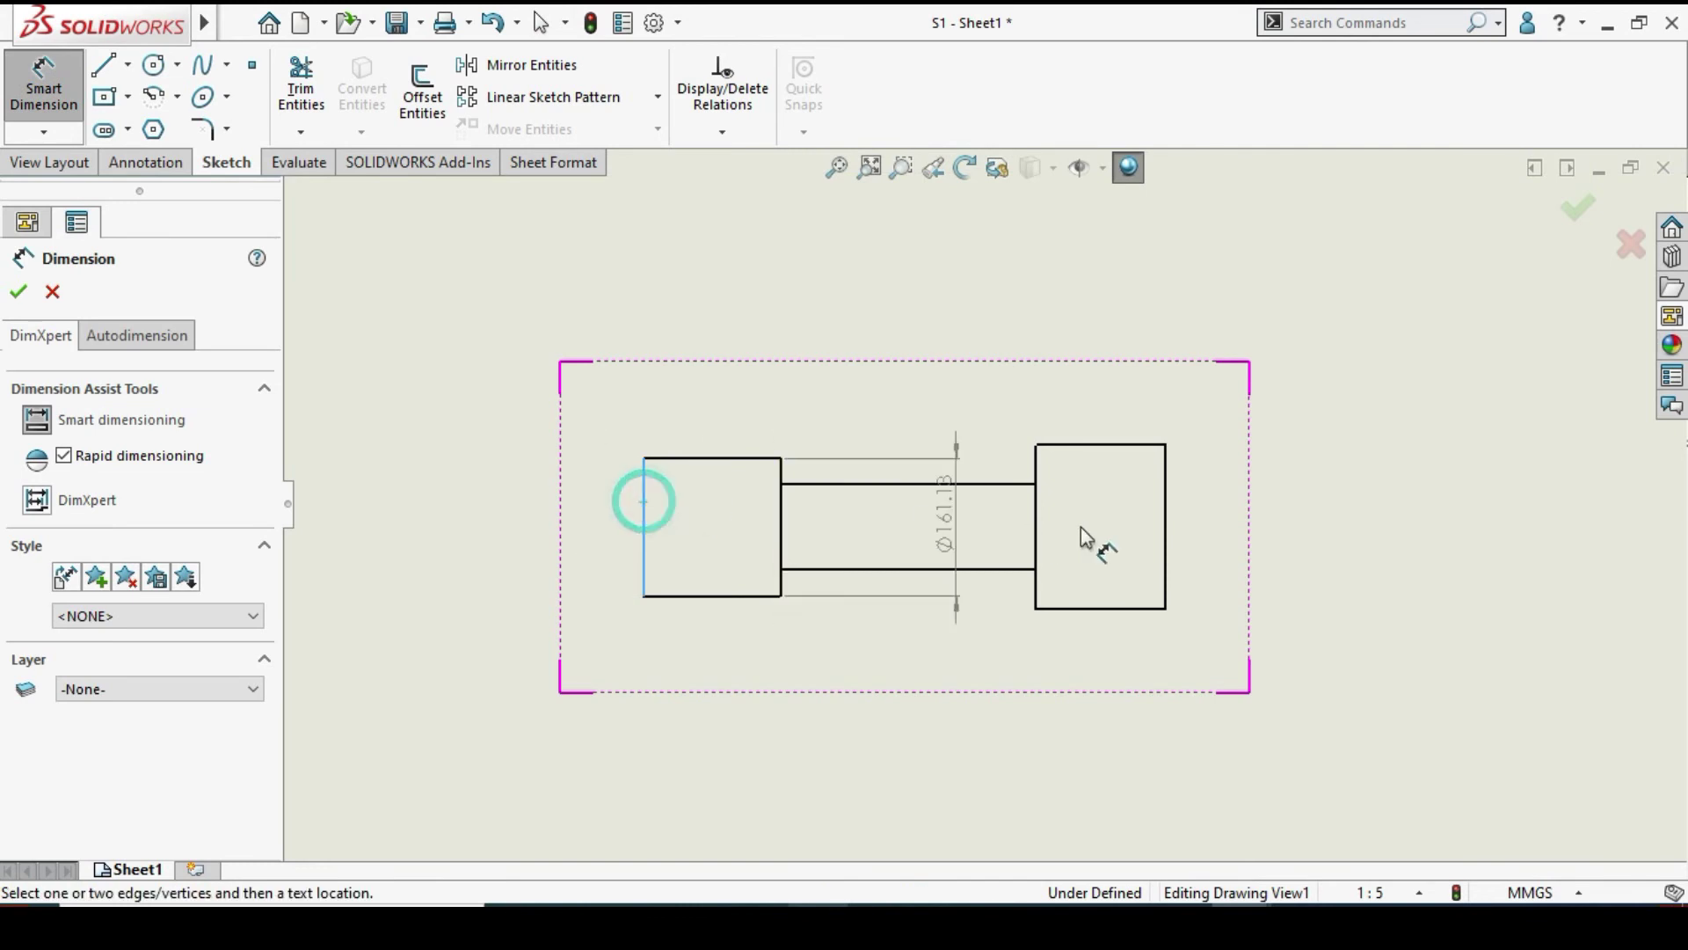
pyautogui.click(1167, 519)
pyautogui.click(957, 283)
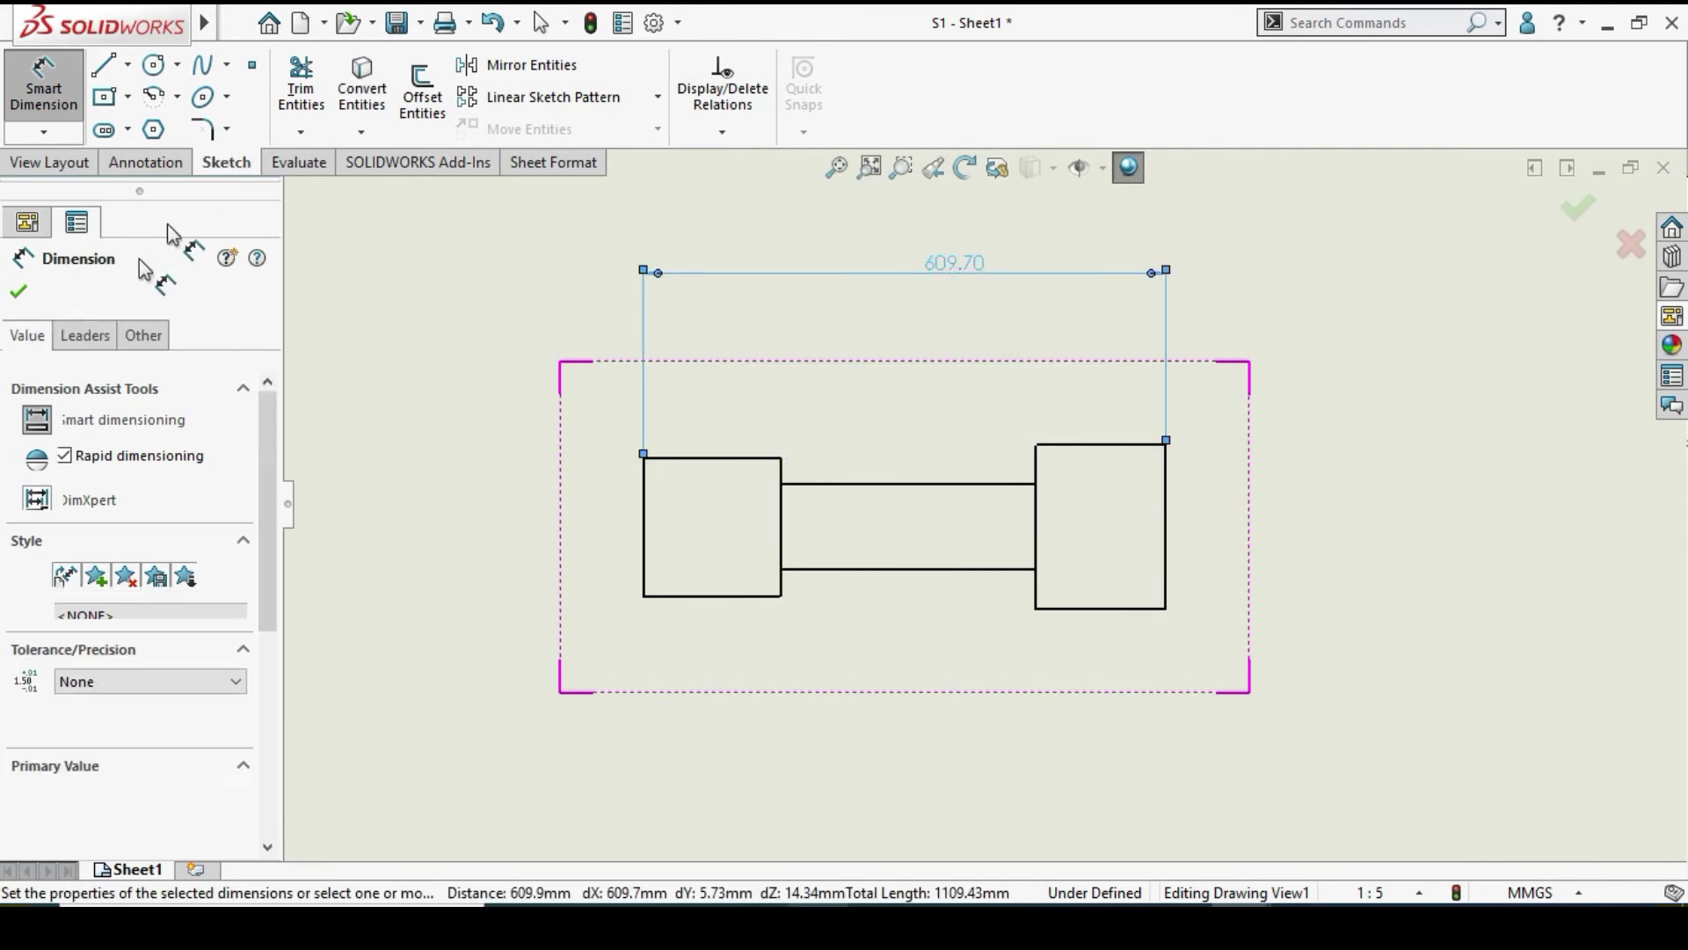
pyautogui.click(19, 294)
pyautogui.press('Escape')
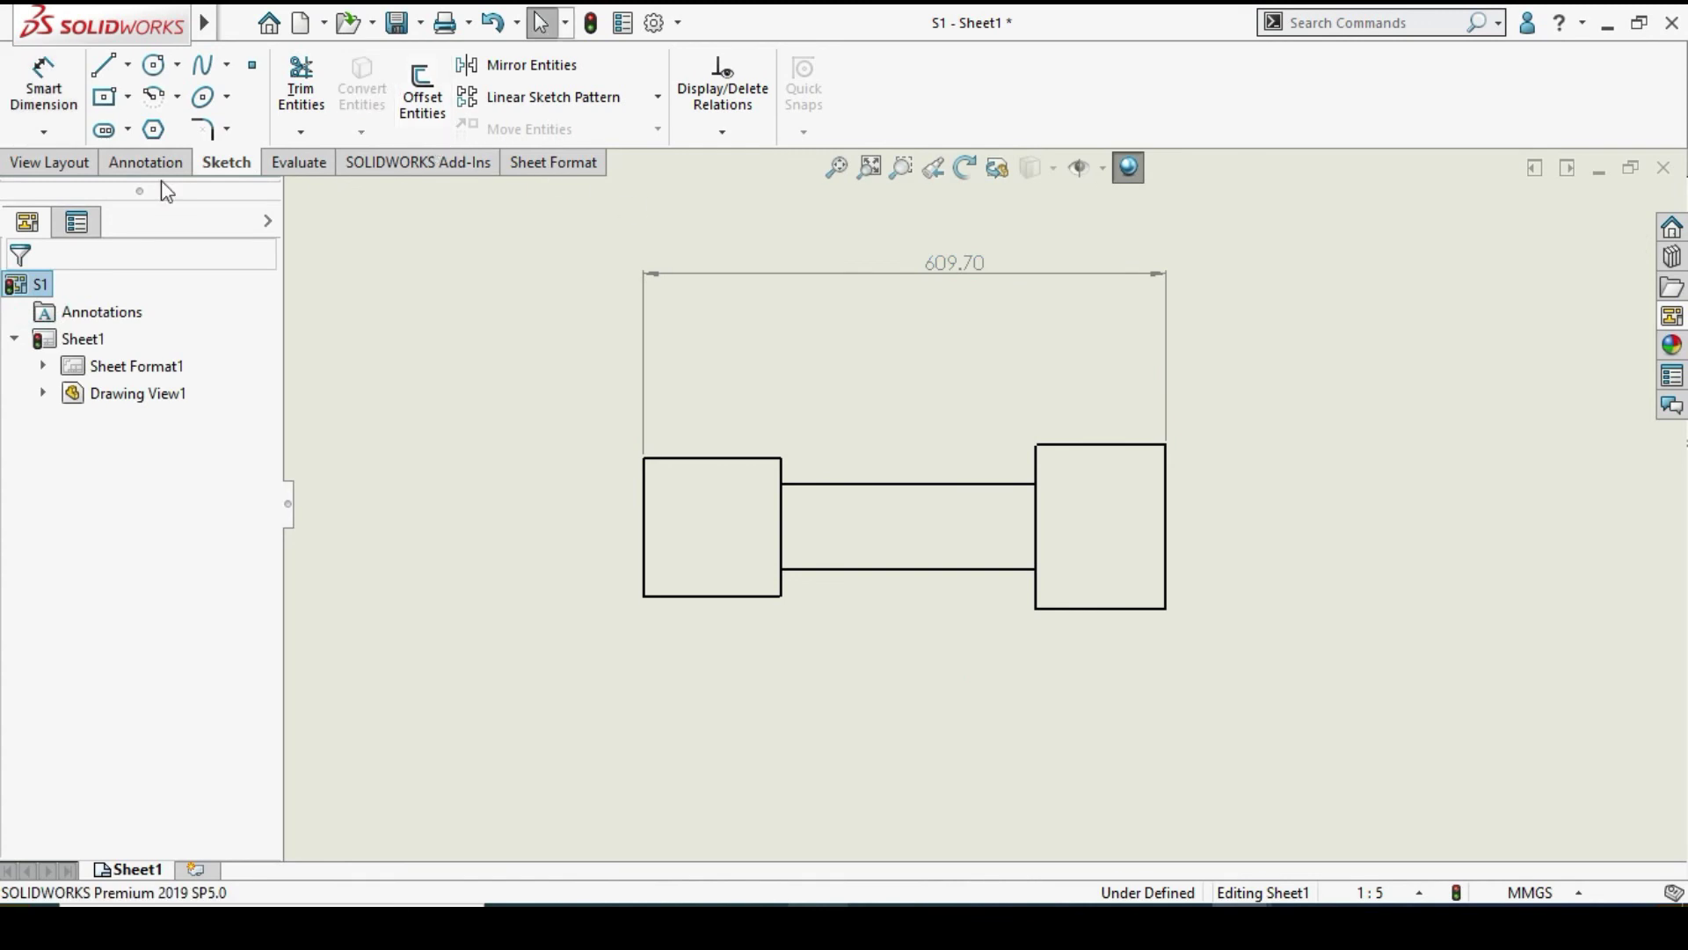
# Start a Break View from the View Layout tools, then cancel it
pyautogui.click(62, 165)
pyautogui.click(540, 102)
pyautogui.scroll(-2, 901, 565)
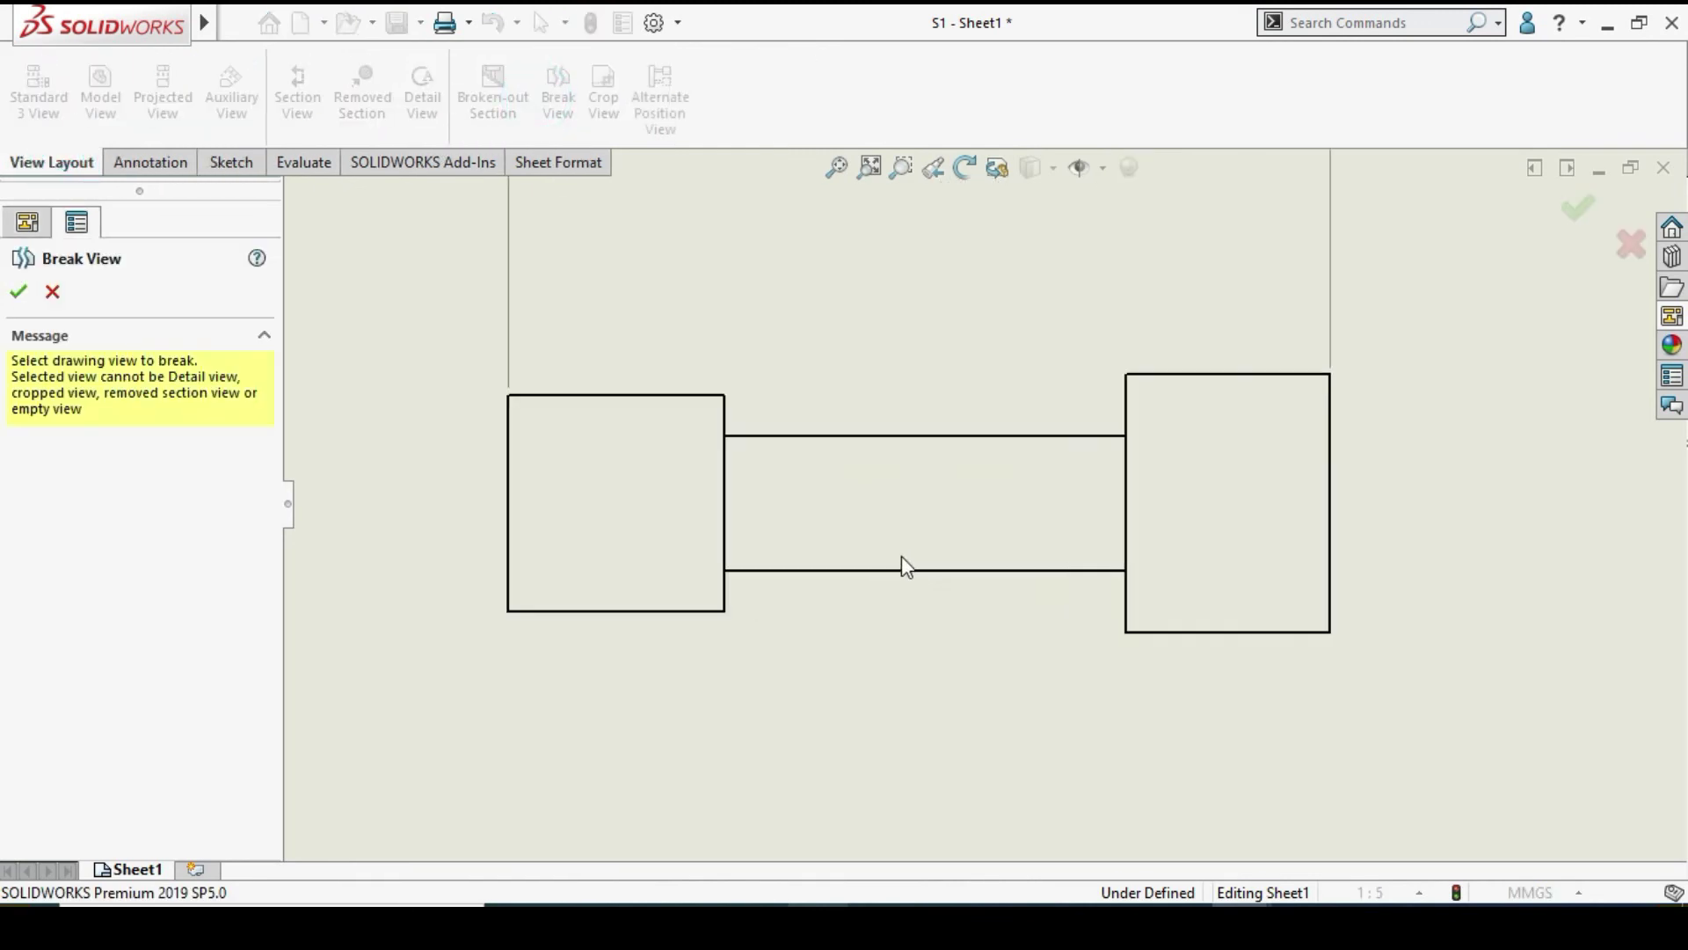
pyautogui.press('Escape')
pyautogui.scroll(2, 805, 400)
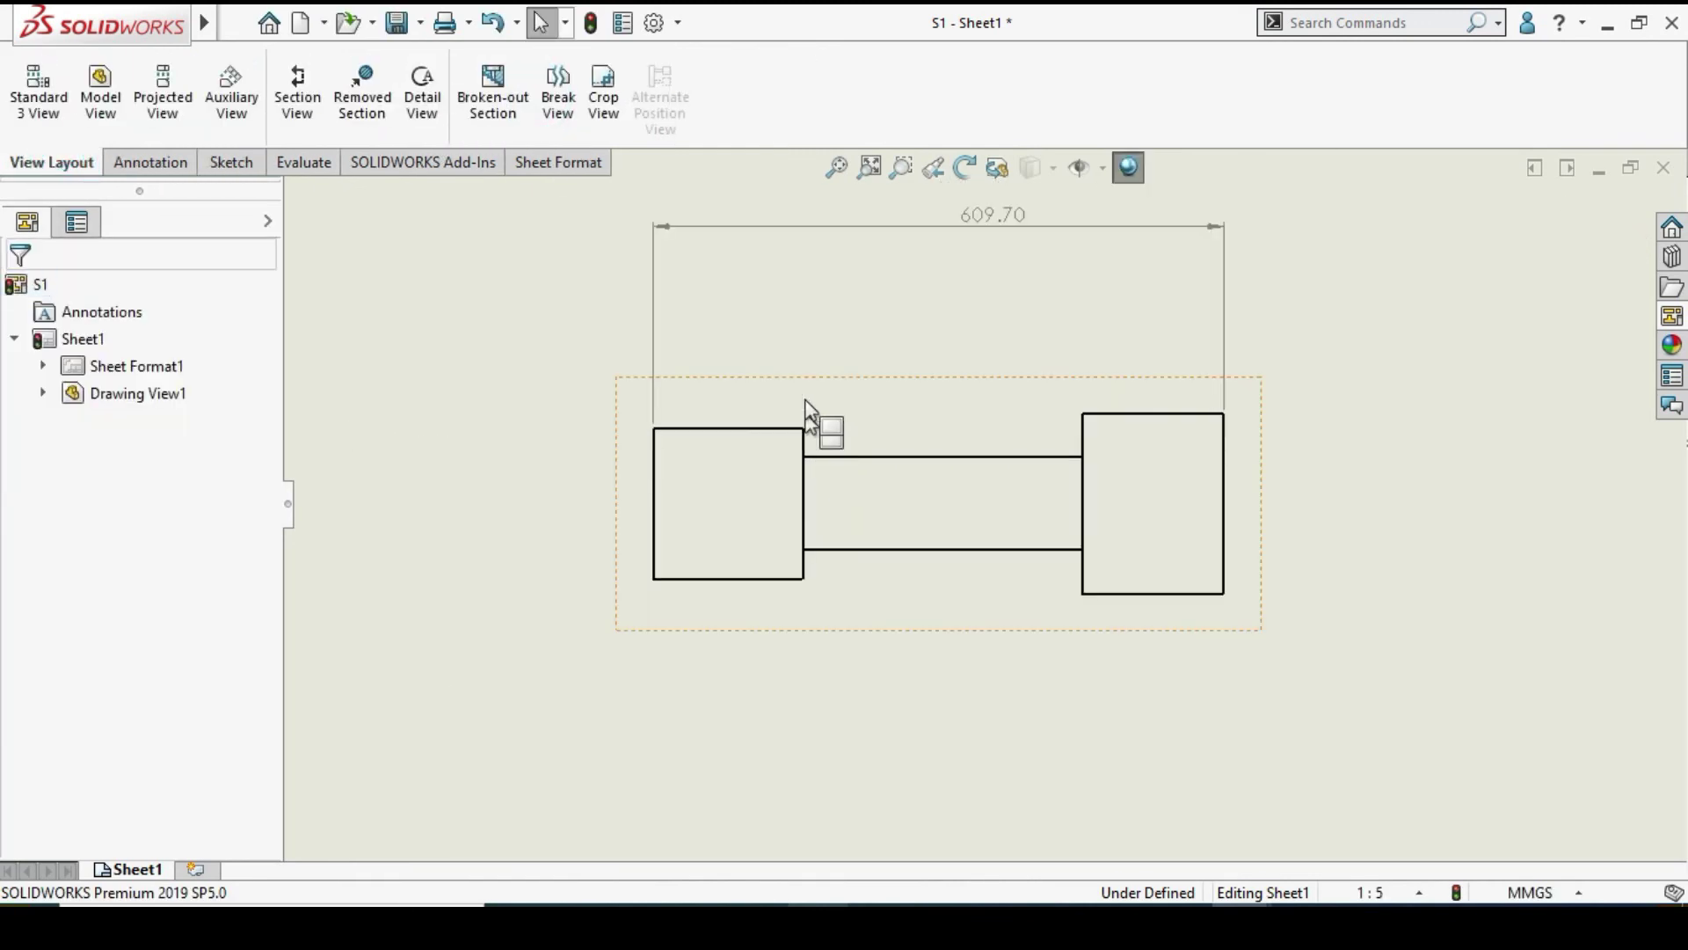
# Place two break lines near the left and right ends of the middle shaft
pyautogui.click(557, 84)
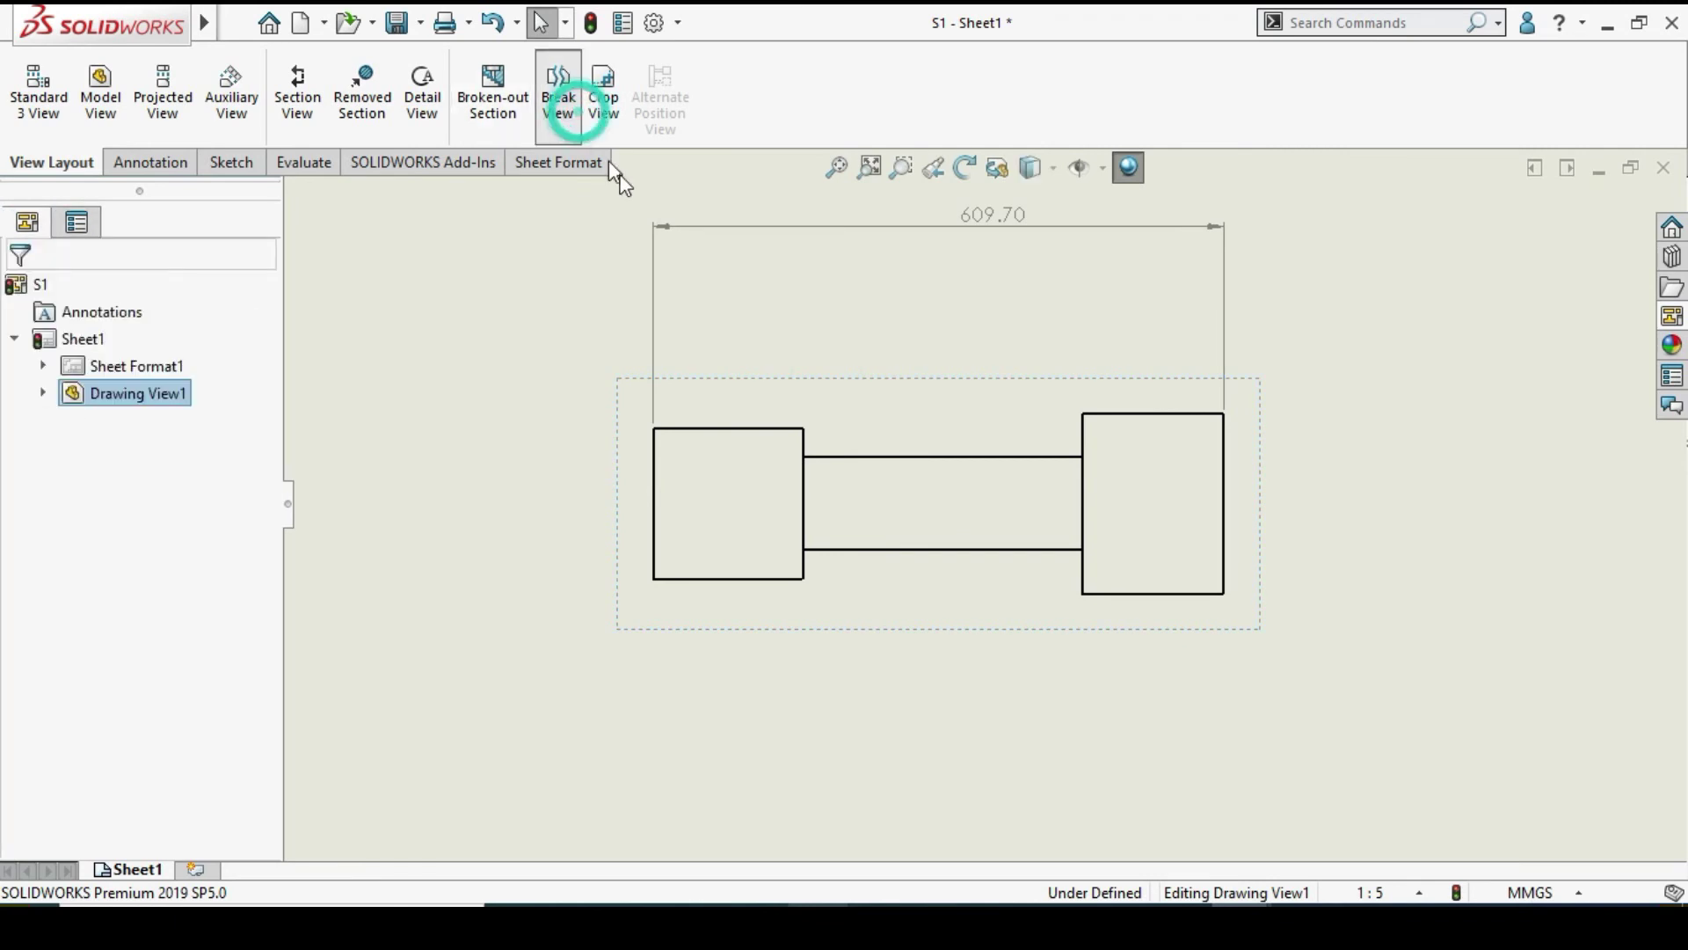
pyautogui.scroll(-2, 893, 624)
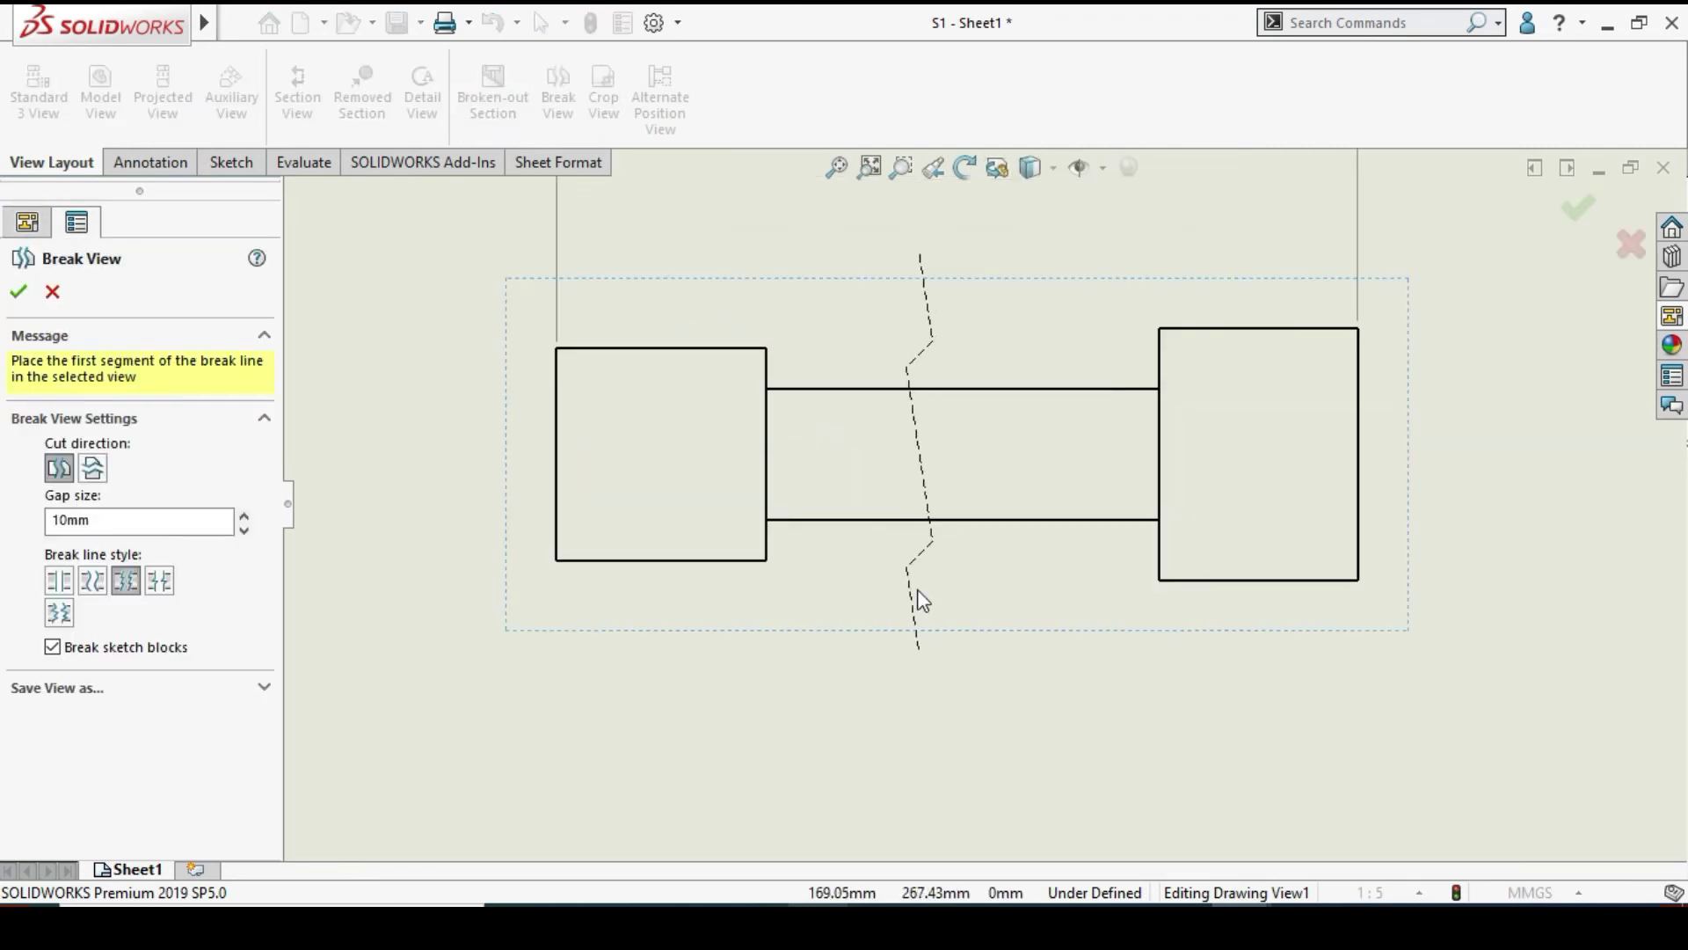
pyautogui.click(790, 499)
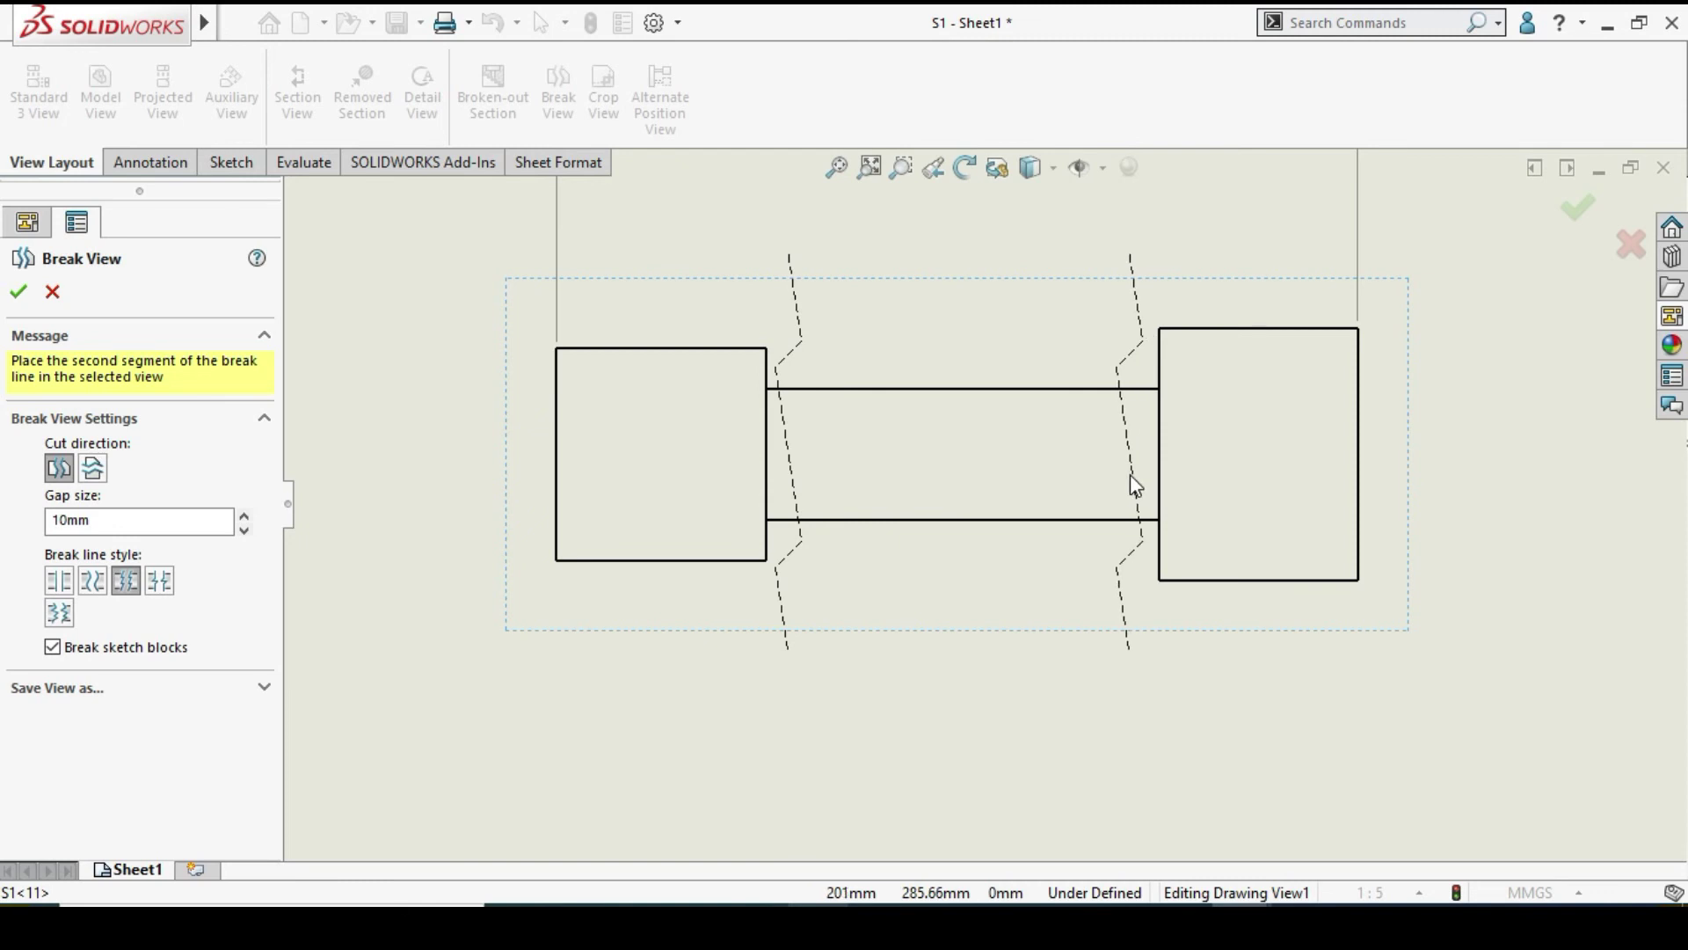
pyautogui.click(1131, 473)
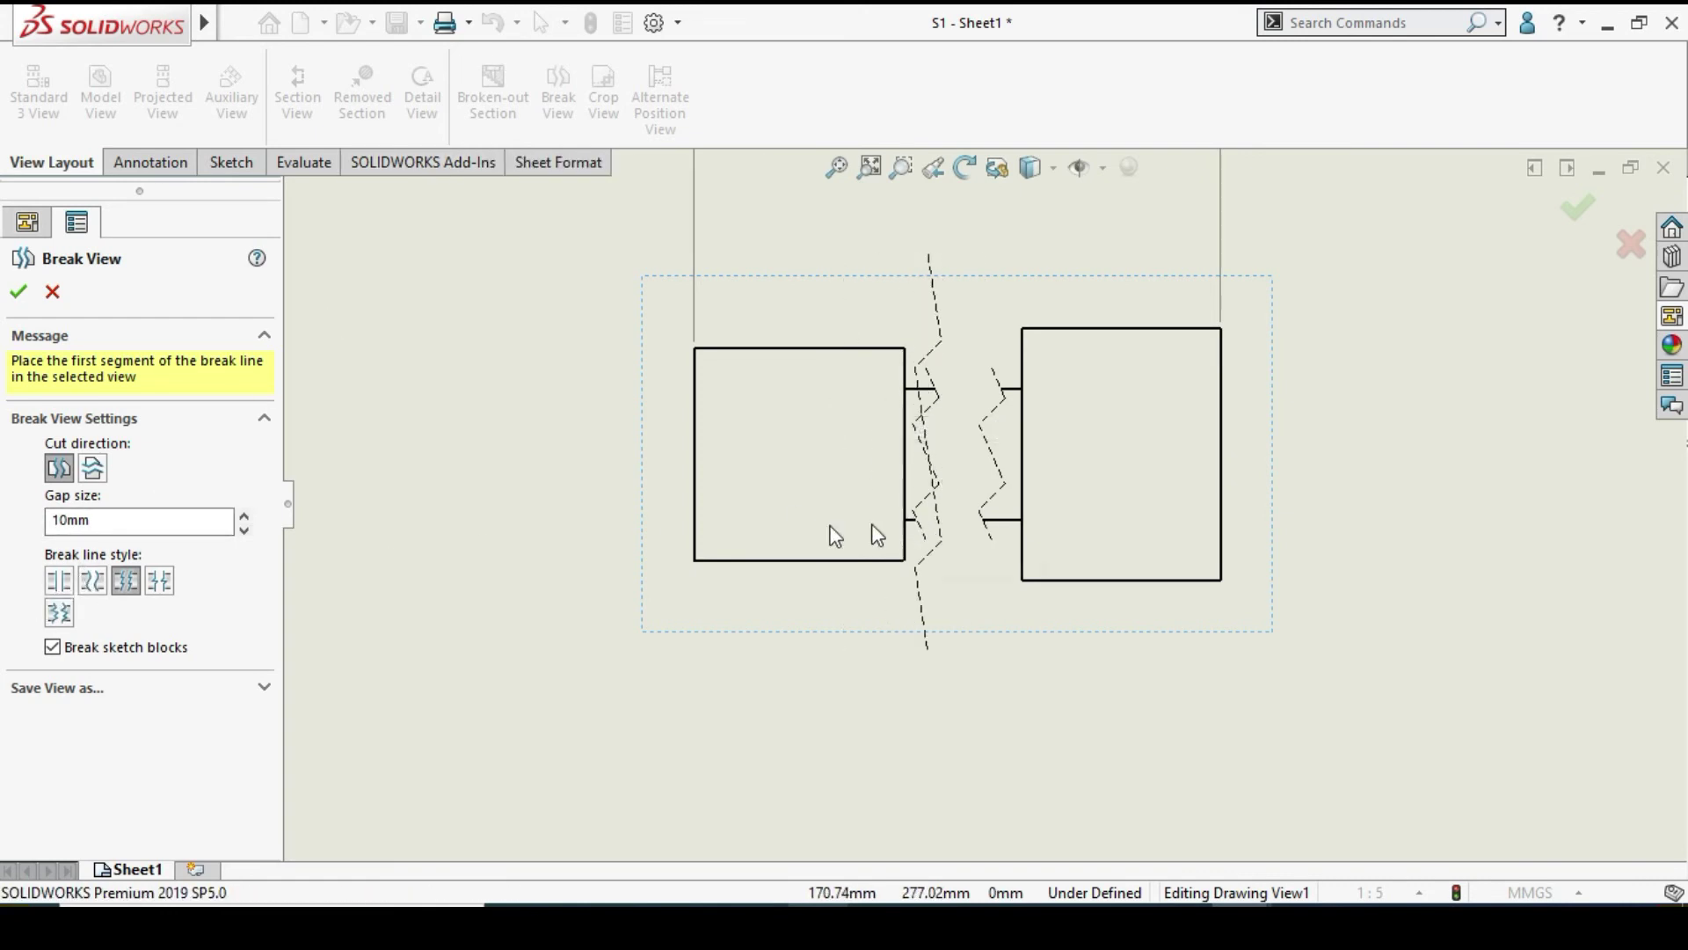
# Choose the small zigzag break line style with a 1mm gap and apply the break
pyautogui.click(95, 581)
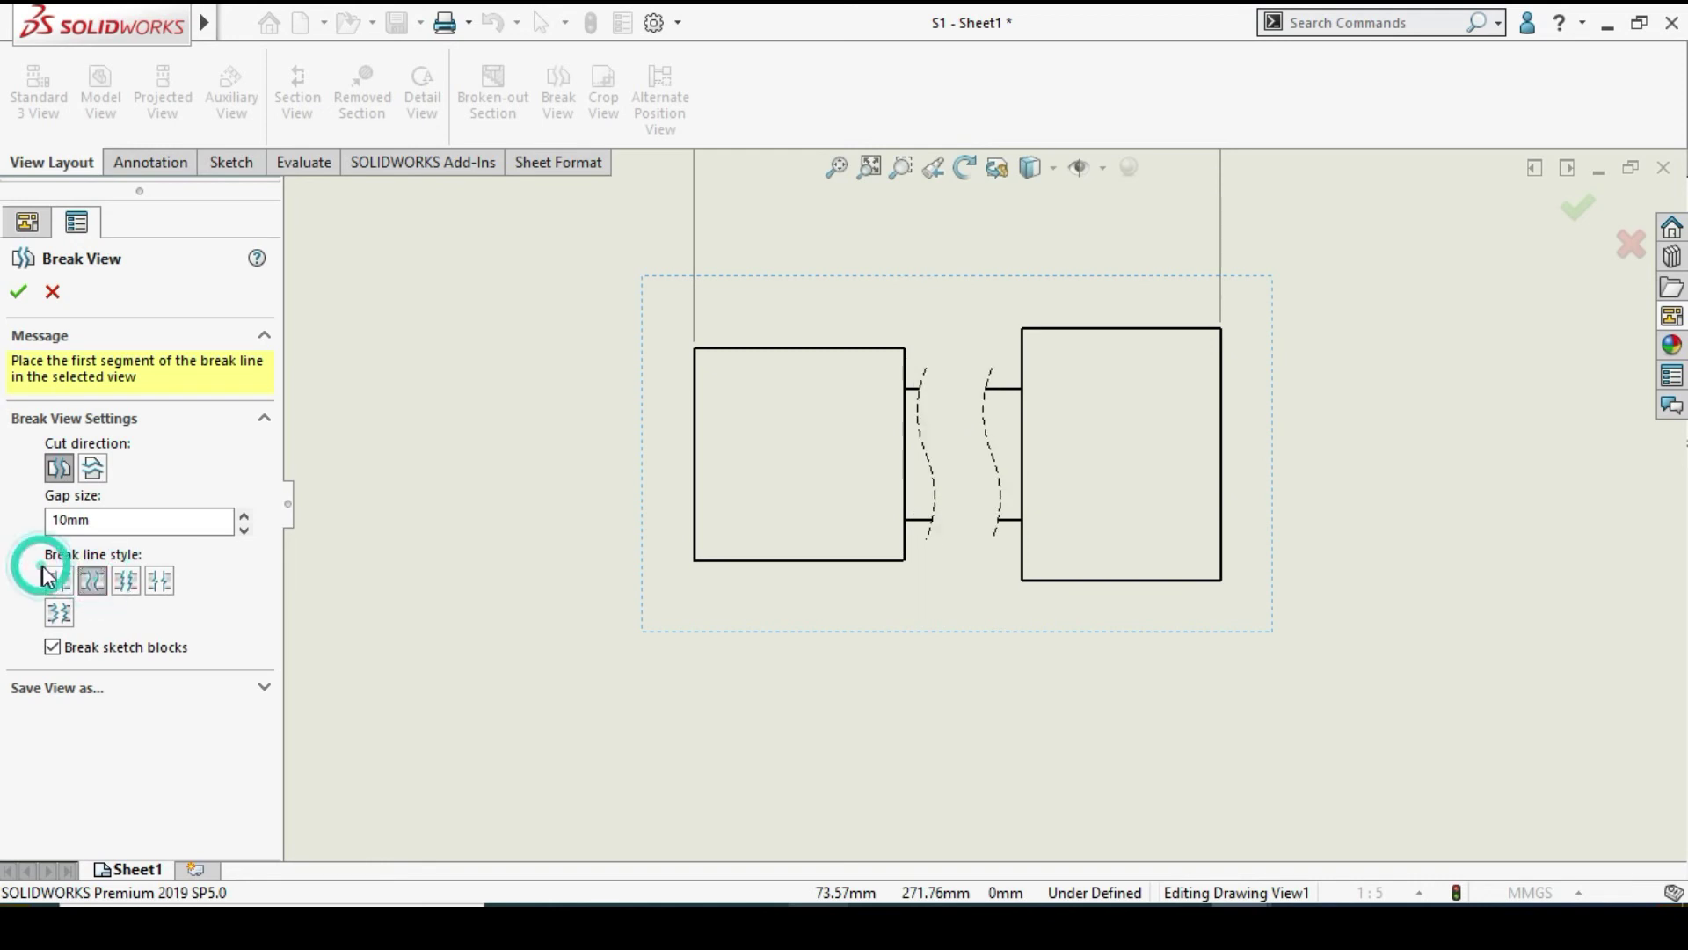
pyautogui.click(59, 580)
pyautogui.click(159, 580)
pyautogui.doubleClick(84, 521)
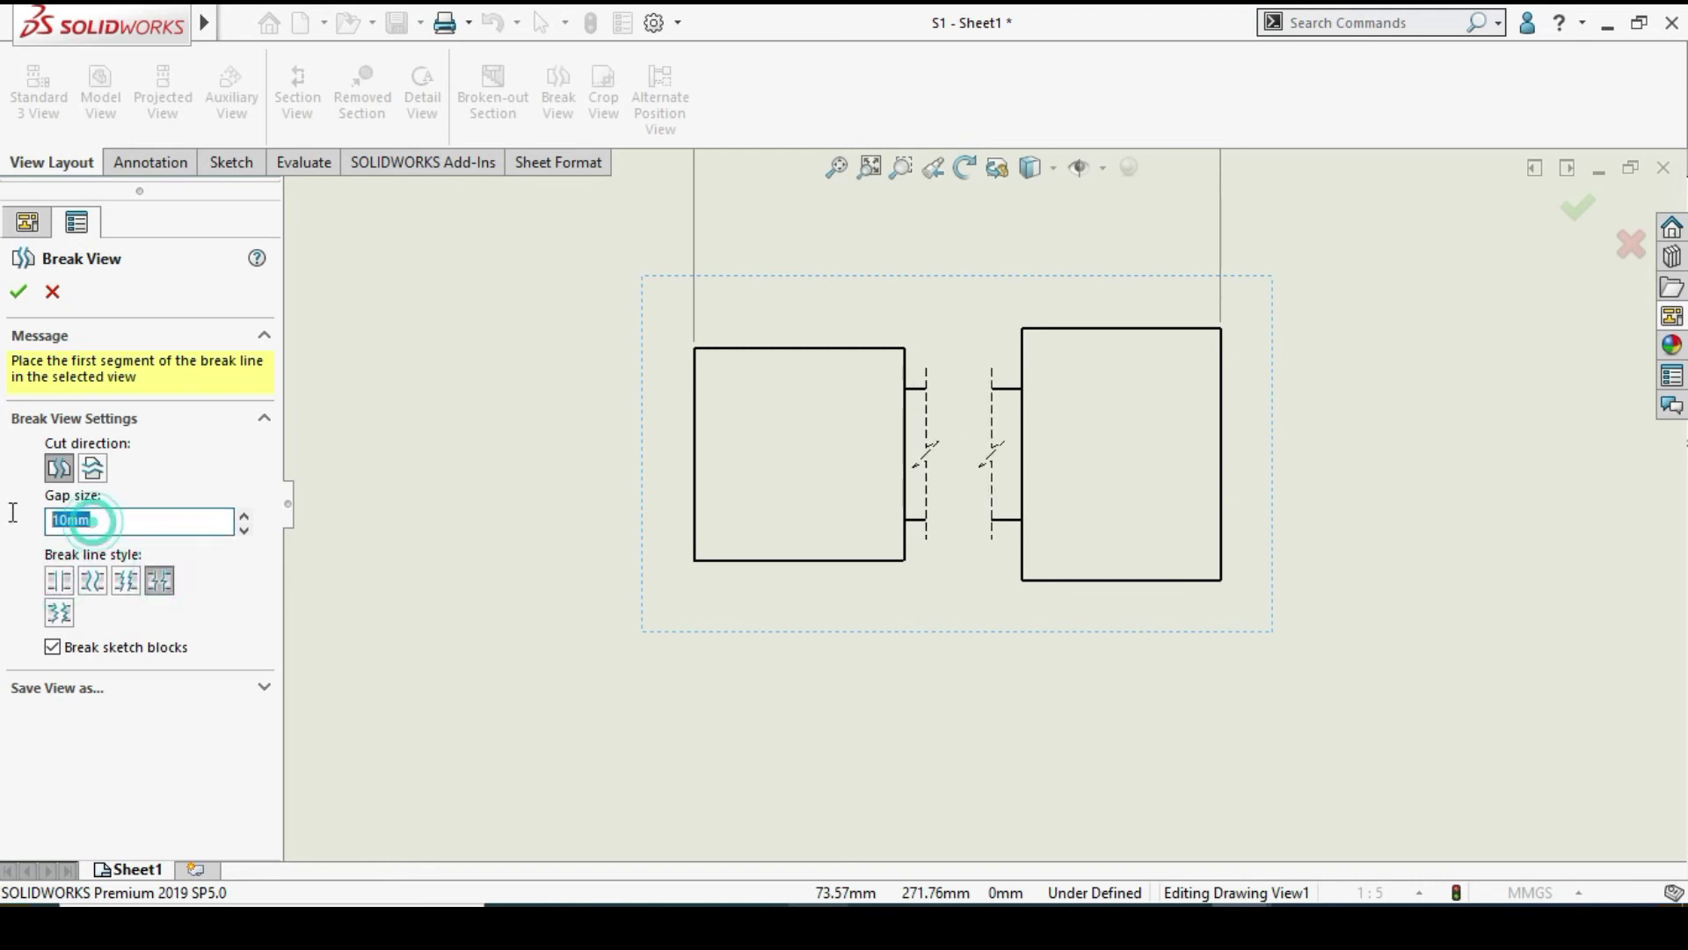
pyautogui.write('1')
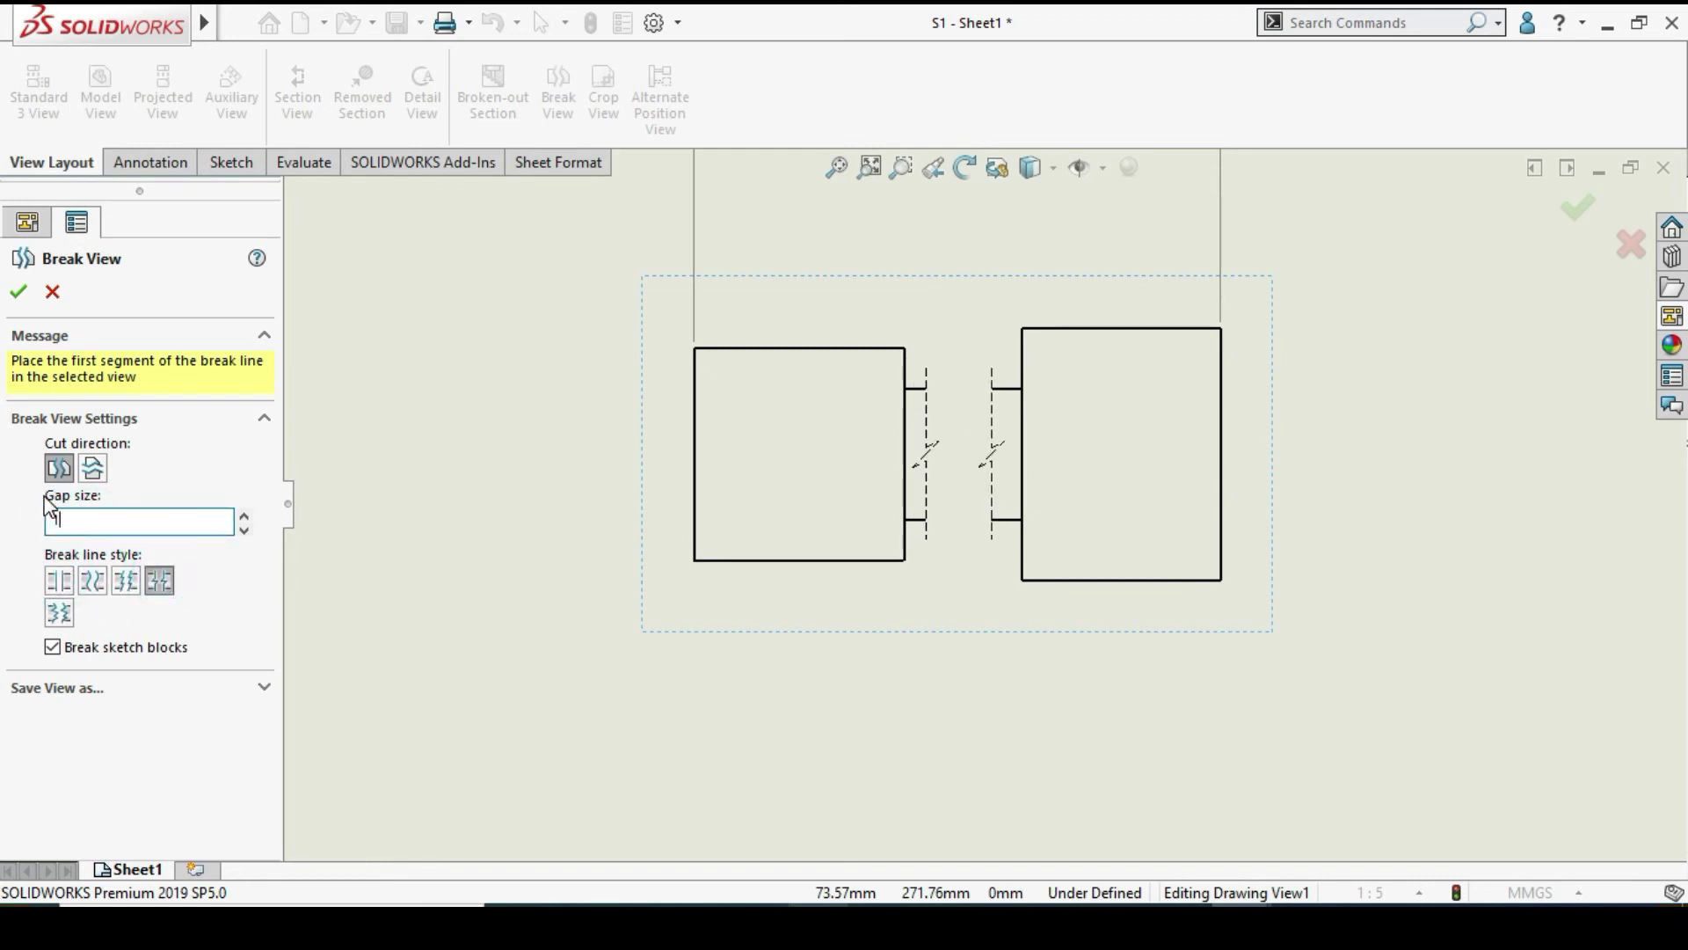
pyautogui.scroll(-2, 994, 466)
pyautogui.scroll(-2, 994, 462)
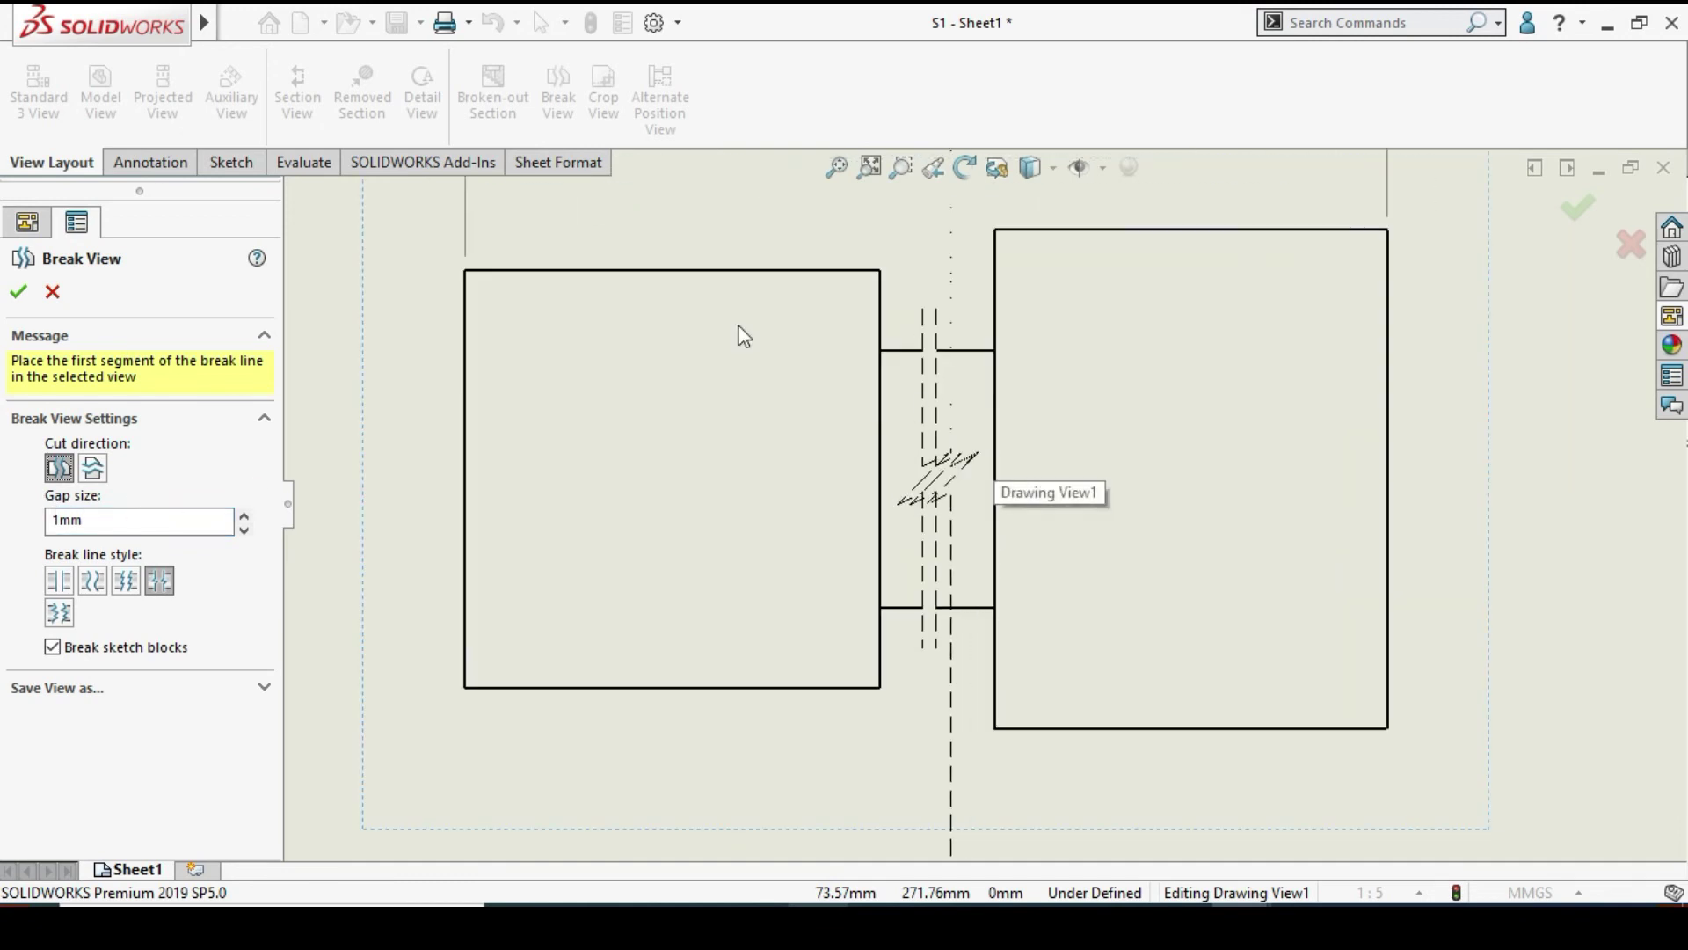
pyautogui.click(25, 291)
pyautogui.scroll(3, 1151, 313)
pyautogui.scroll(3, 1159, 318)
pyautogui.scroll(-3, 1047, 300)
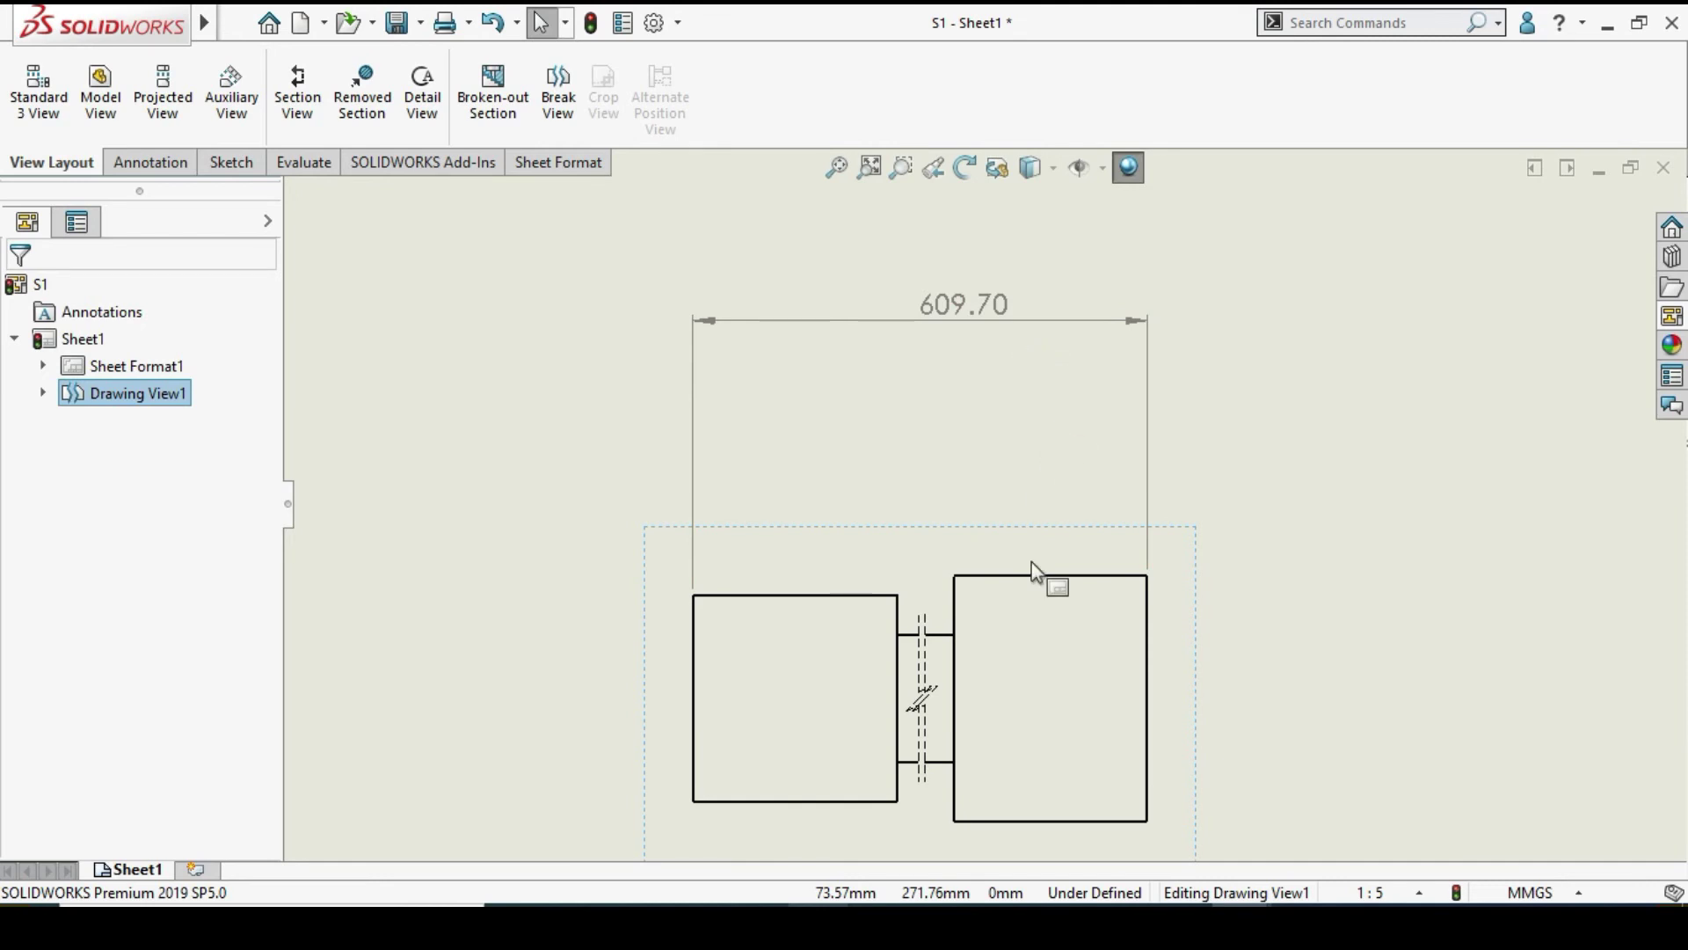
# Nudge the 609.70 dimension slightly lower on the S1 drawing
pyautogui.scroll(-1, 1031, 567)
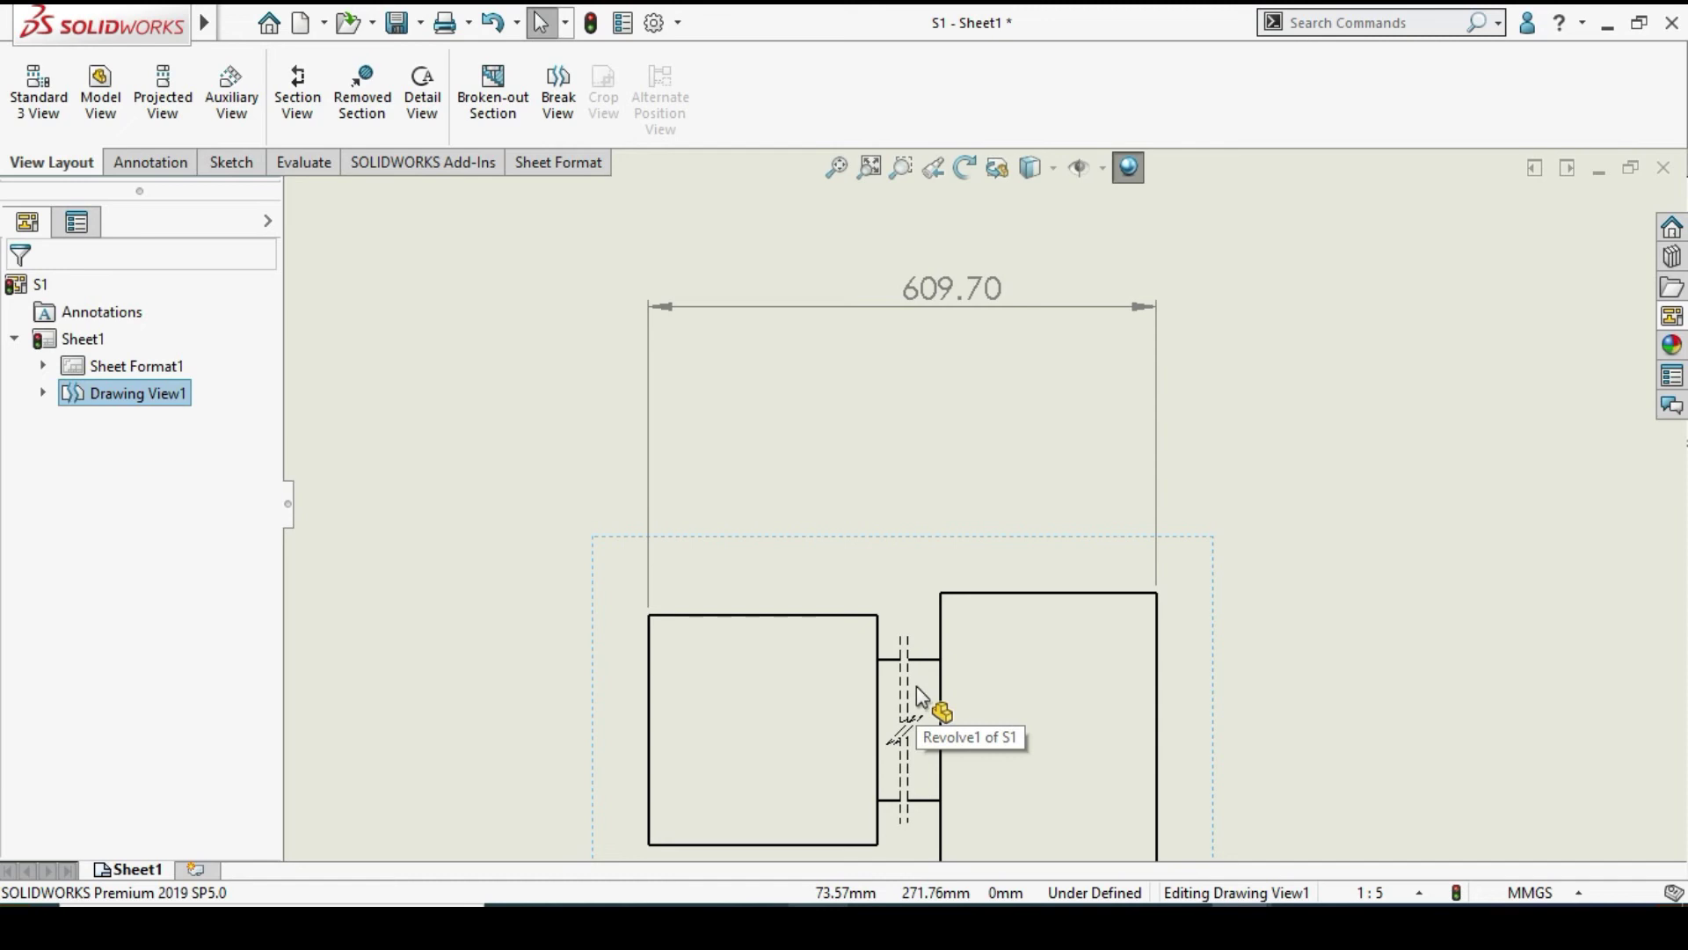
pyautogui.scroll(5, 916, 686)
pyautogui.scroll(2, 792, 475)
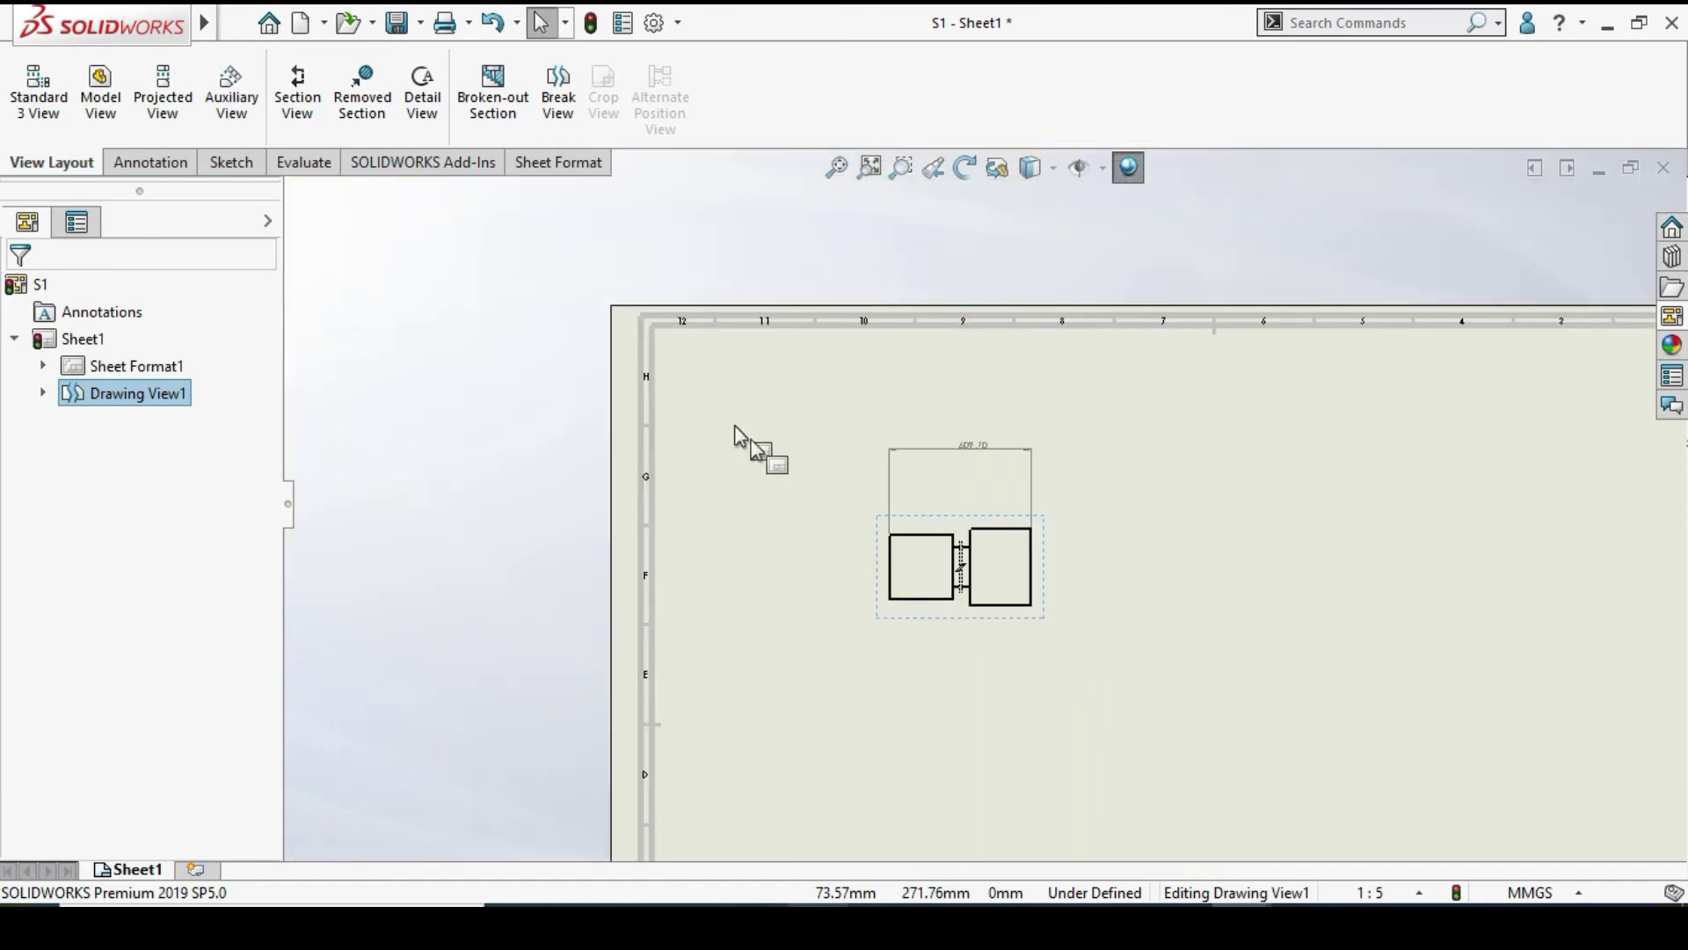
pyautogui.scroll(-4, 1009, 472)
pyautogui.click(1033, 413)
pyautogui.moveTo(1009, 457); pyautogui.dragTo(1009, 481)
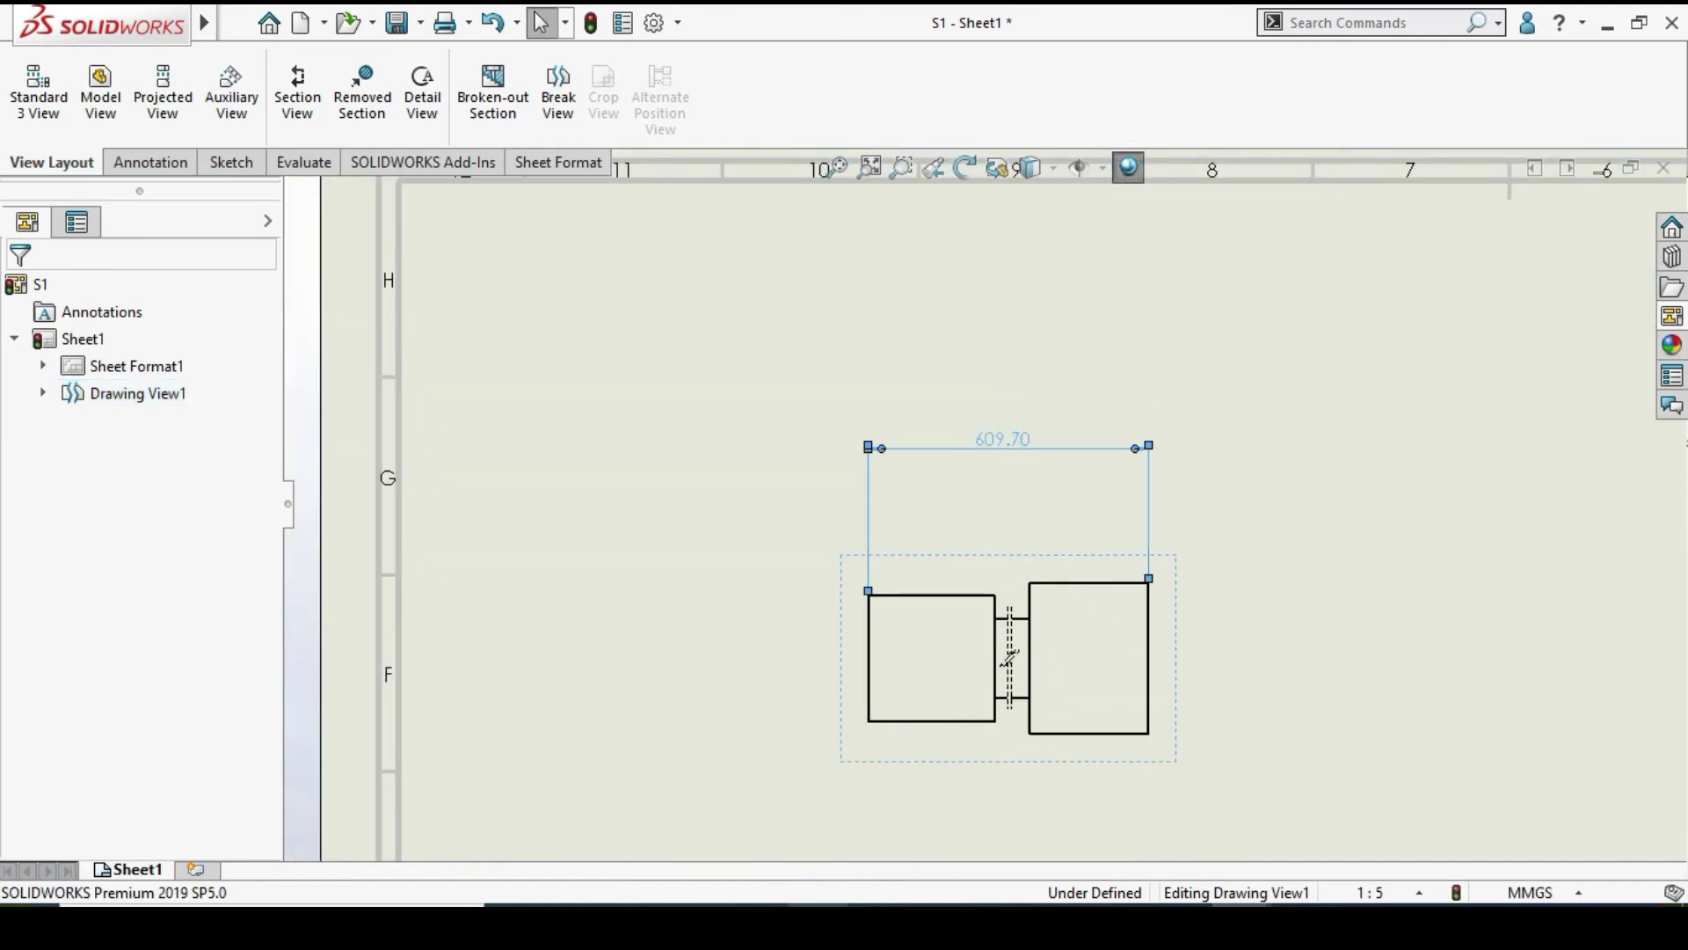
pyautogui.click(22, 295)
# Close the S1 drawing with Don't Save
pyautogui.scroll(3, 981, 501)
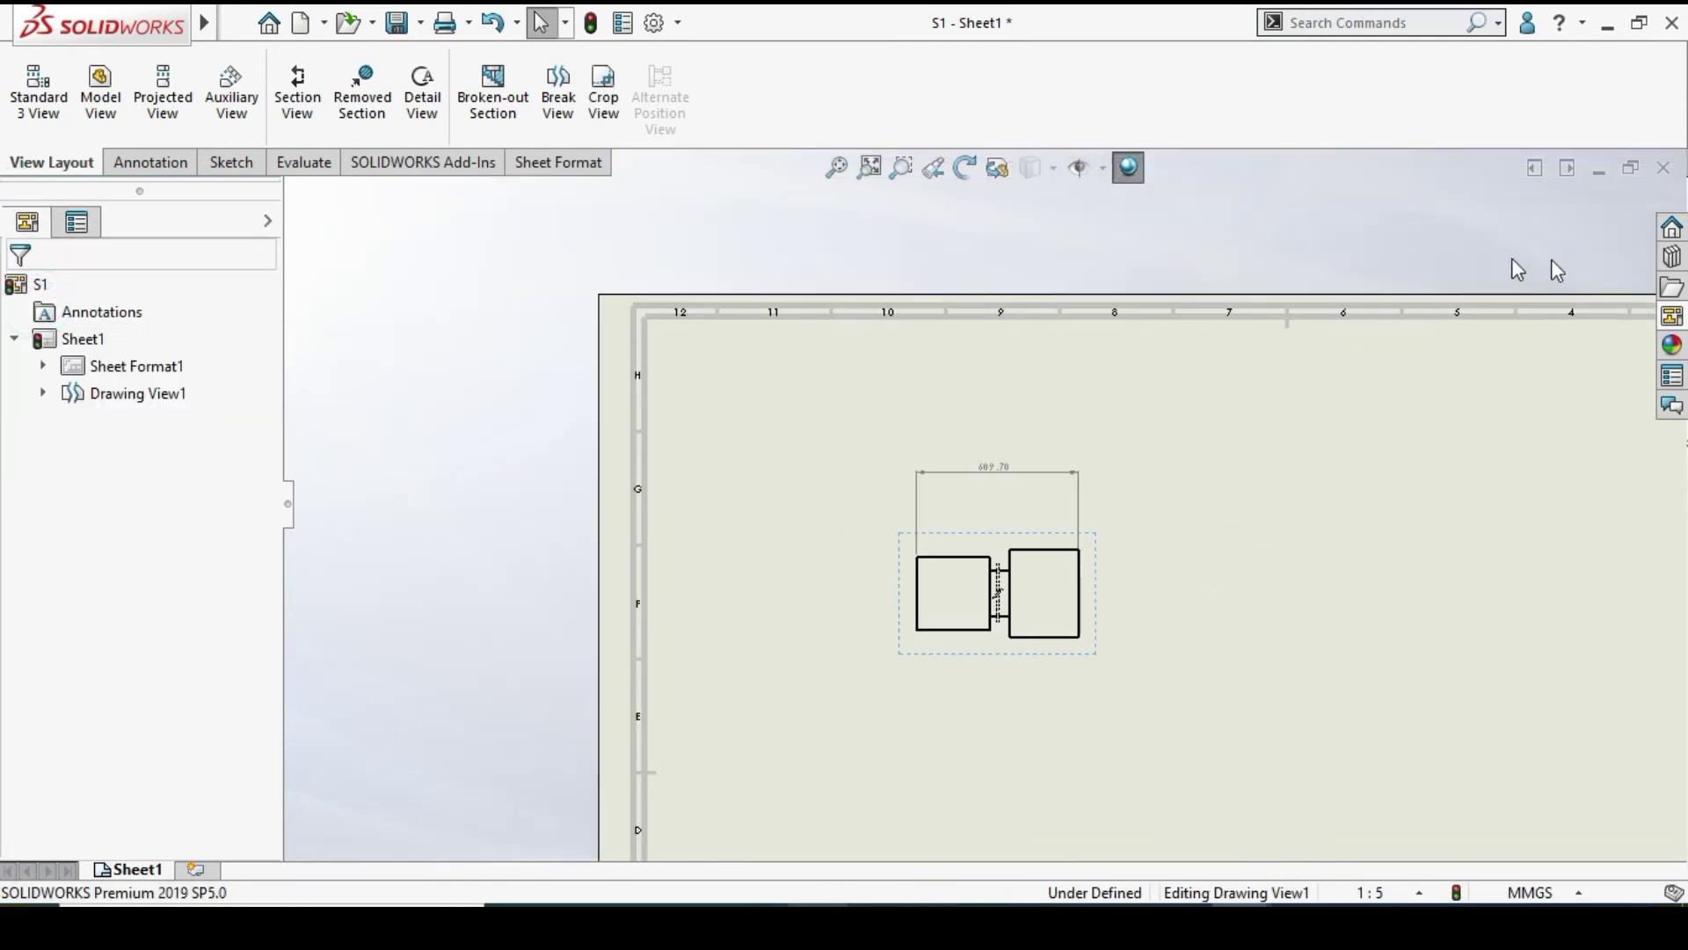
pyautogui.click(1662, 167)
pyautogui.click(777, 472)
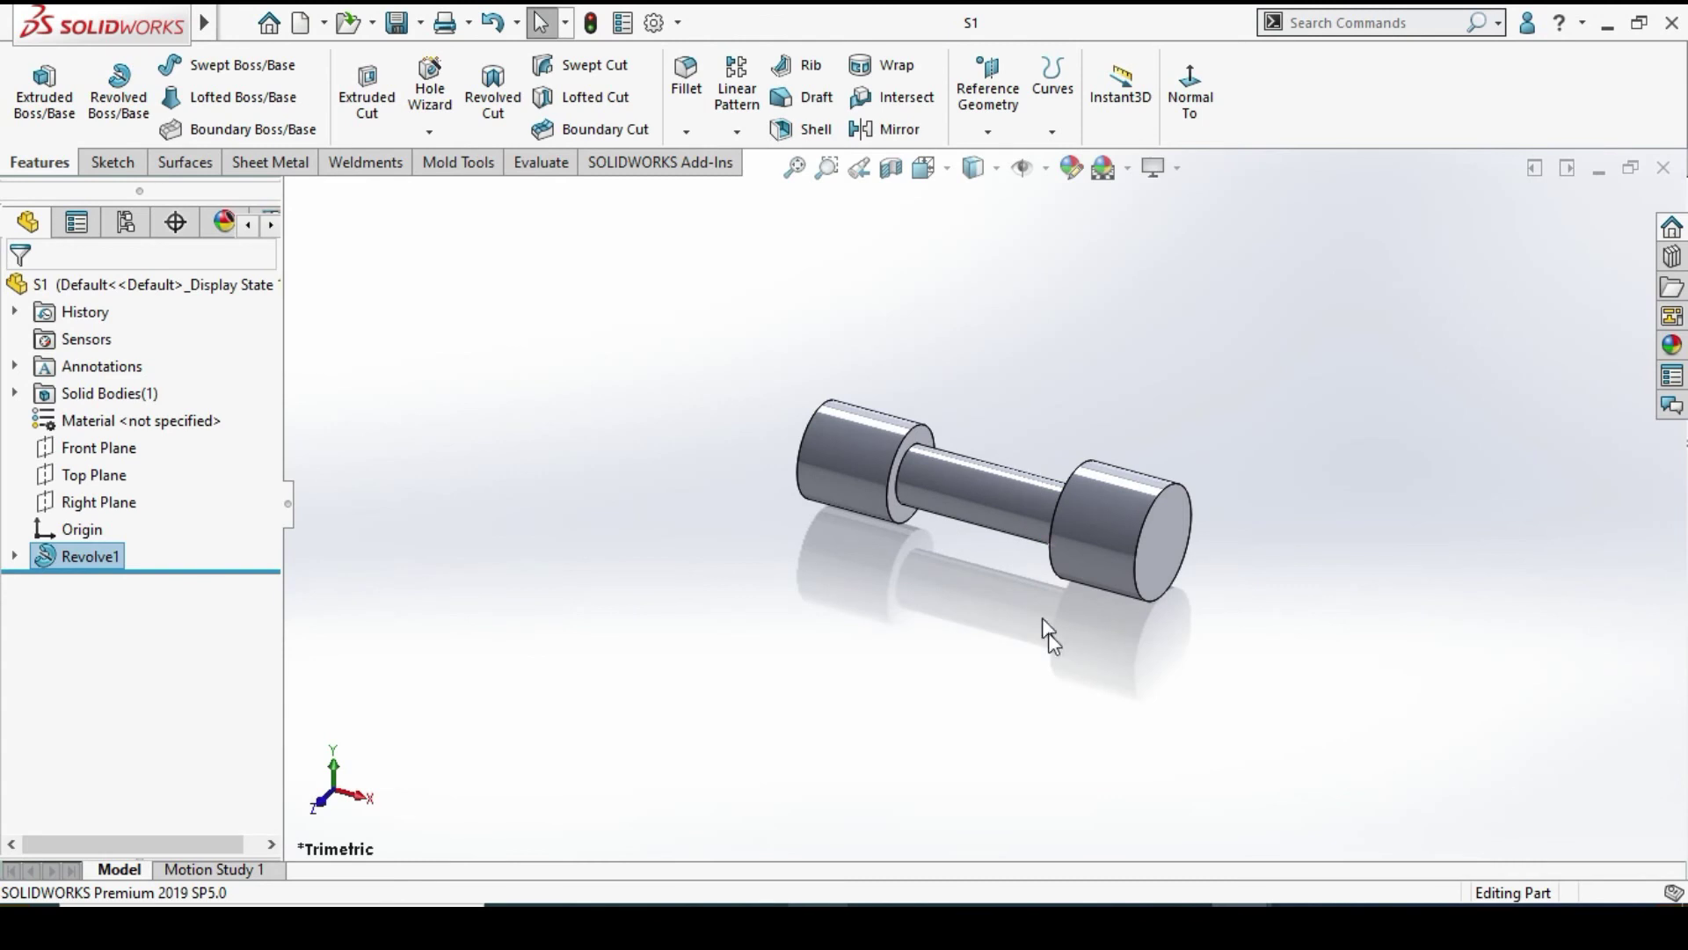
pyautogui.click(1663, 167)
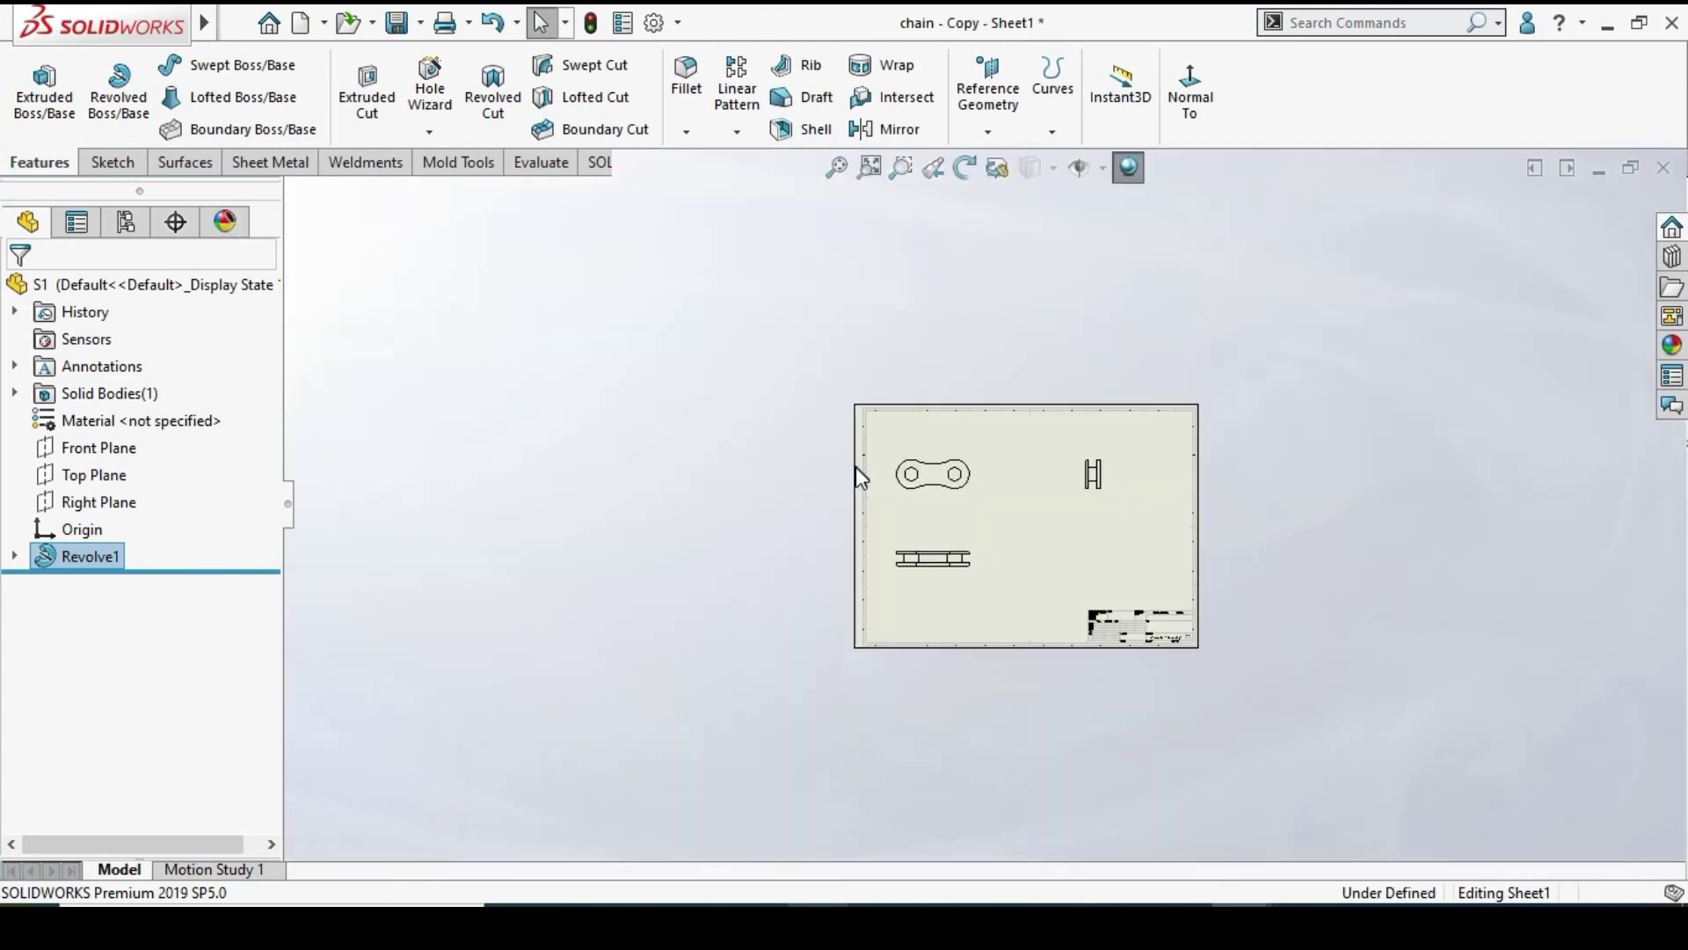
pyautogui.scroll(-3, 1088, 446)
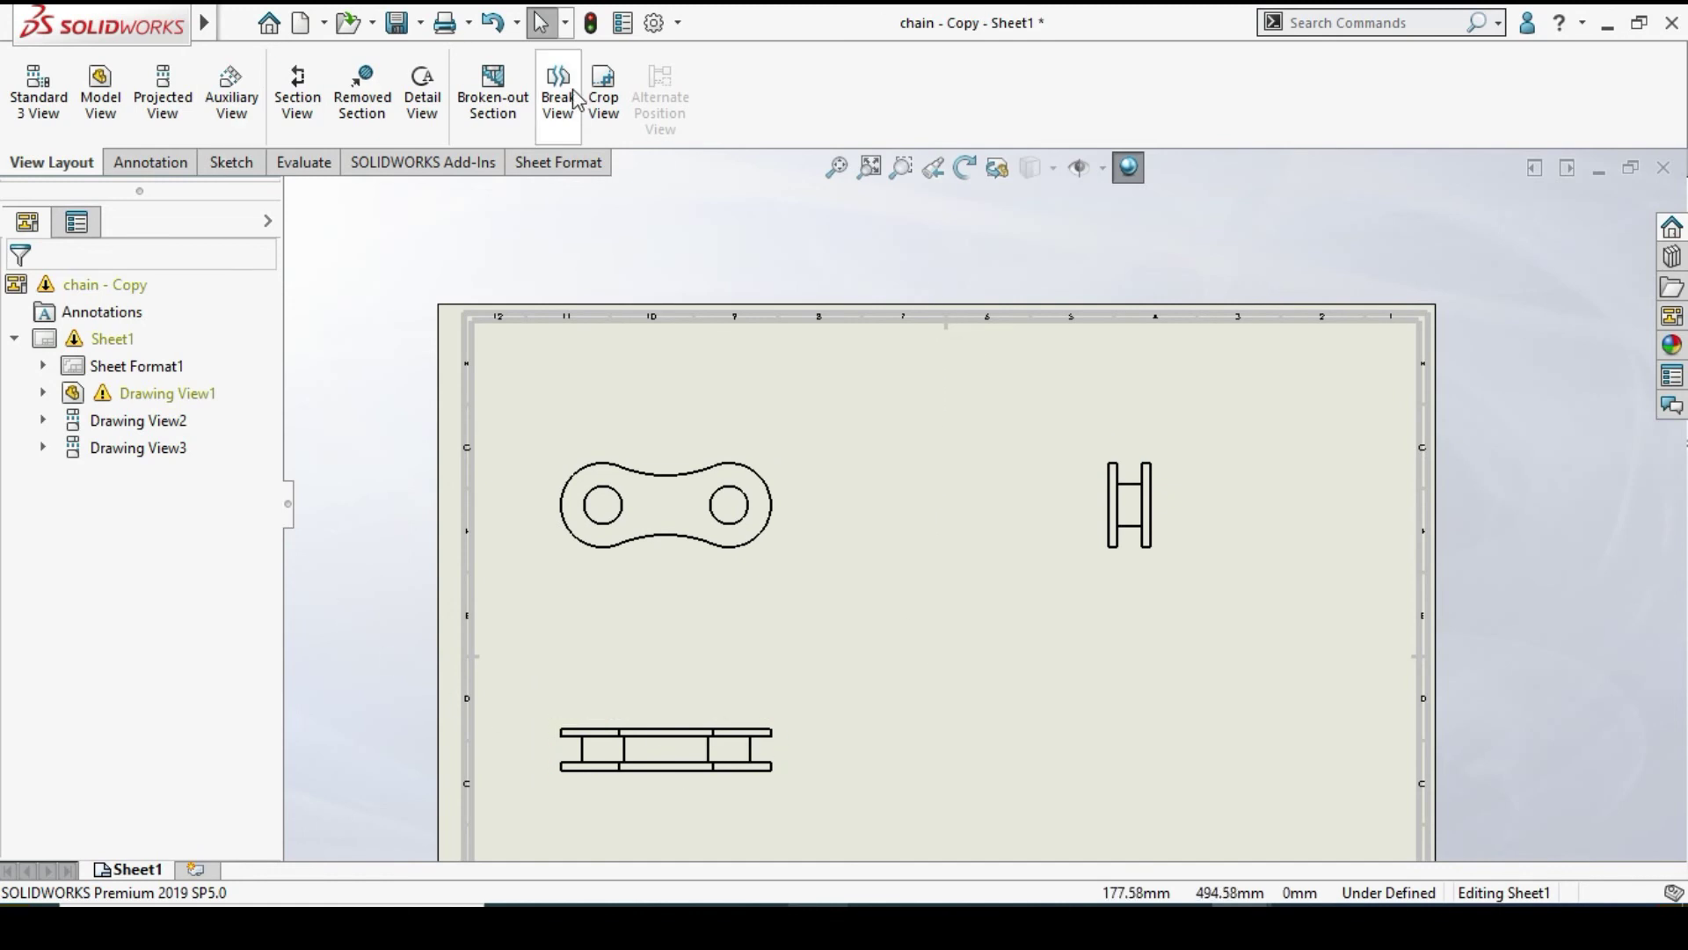
pyautogui.click(605, 104)
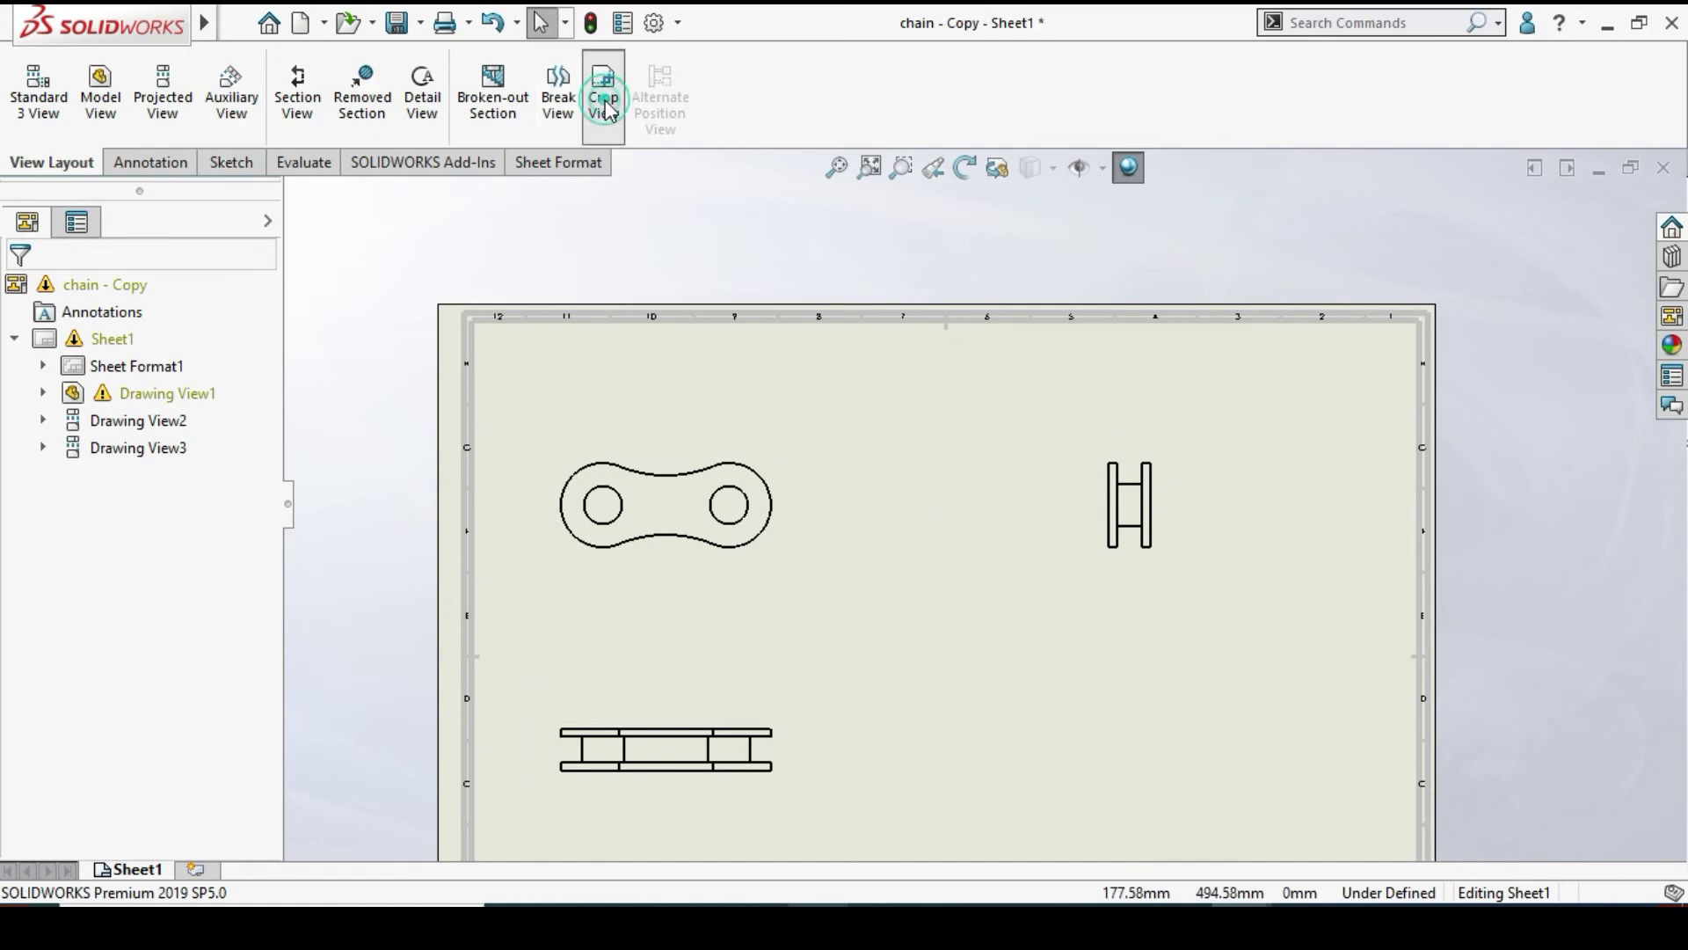
pyautogui.click(788, 449)
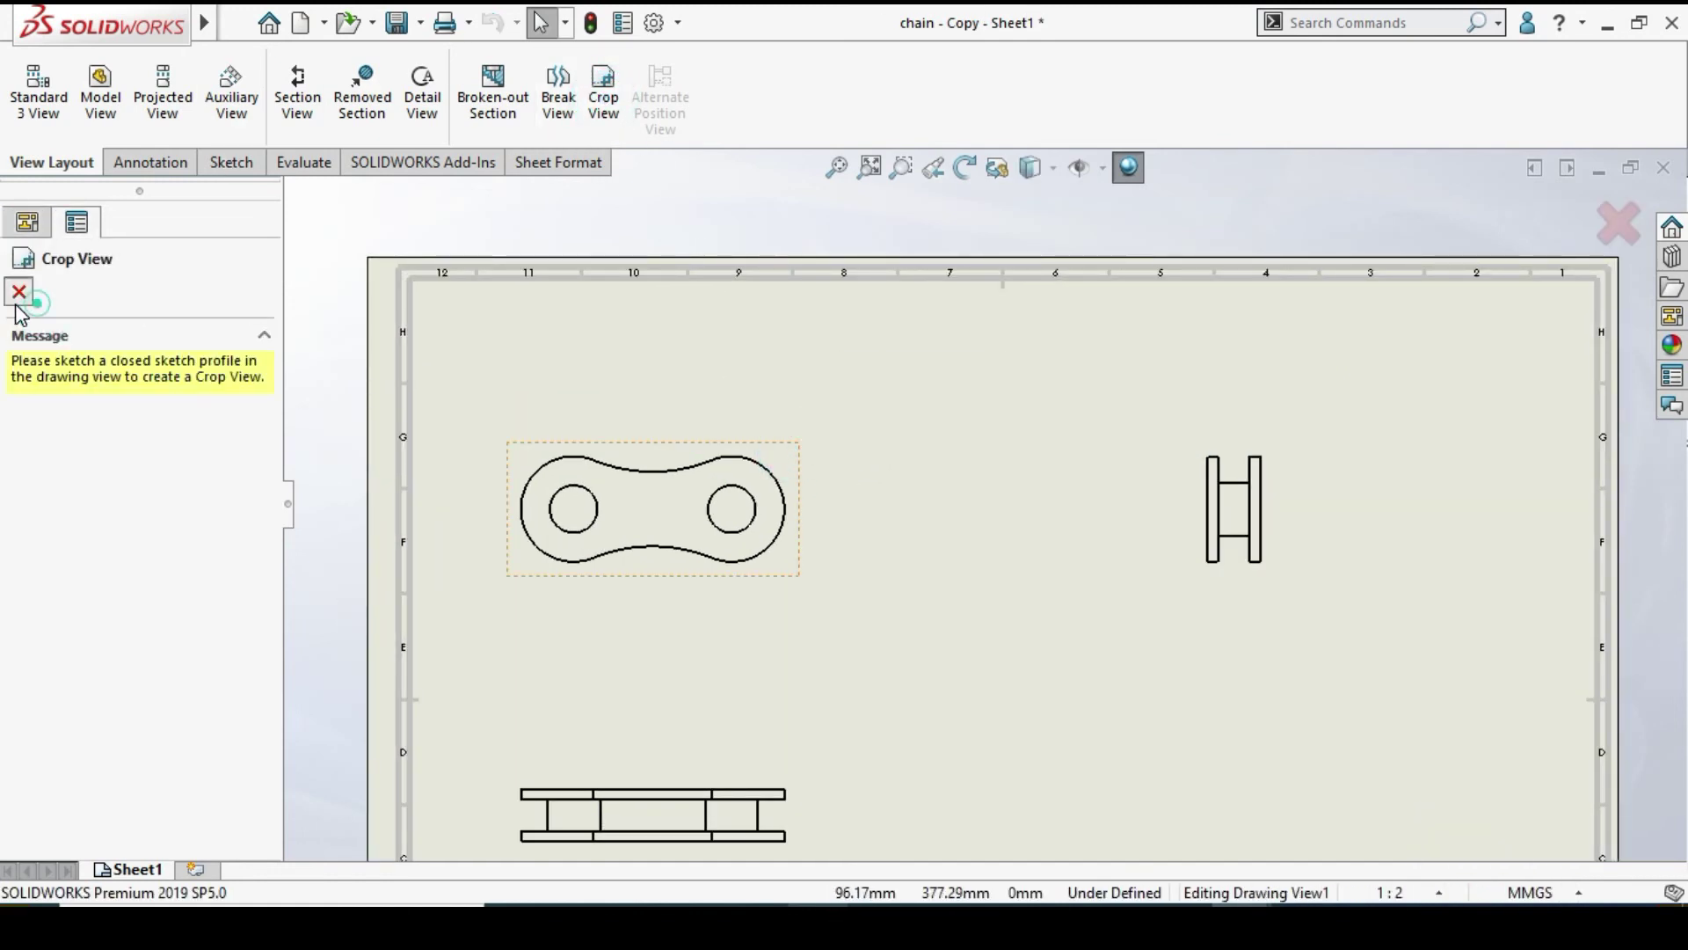
pyautogui.click(19, 297)
pyautogui.click(787, 446)
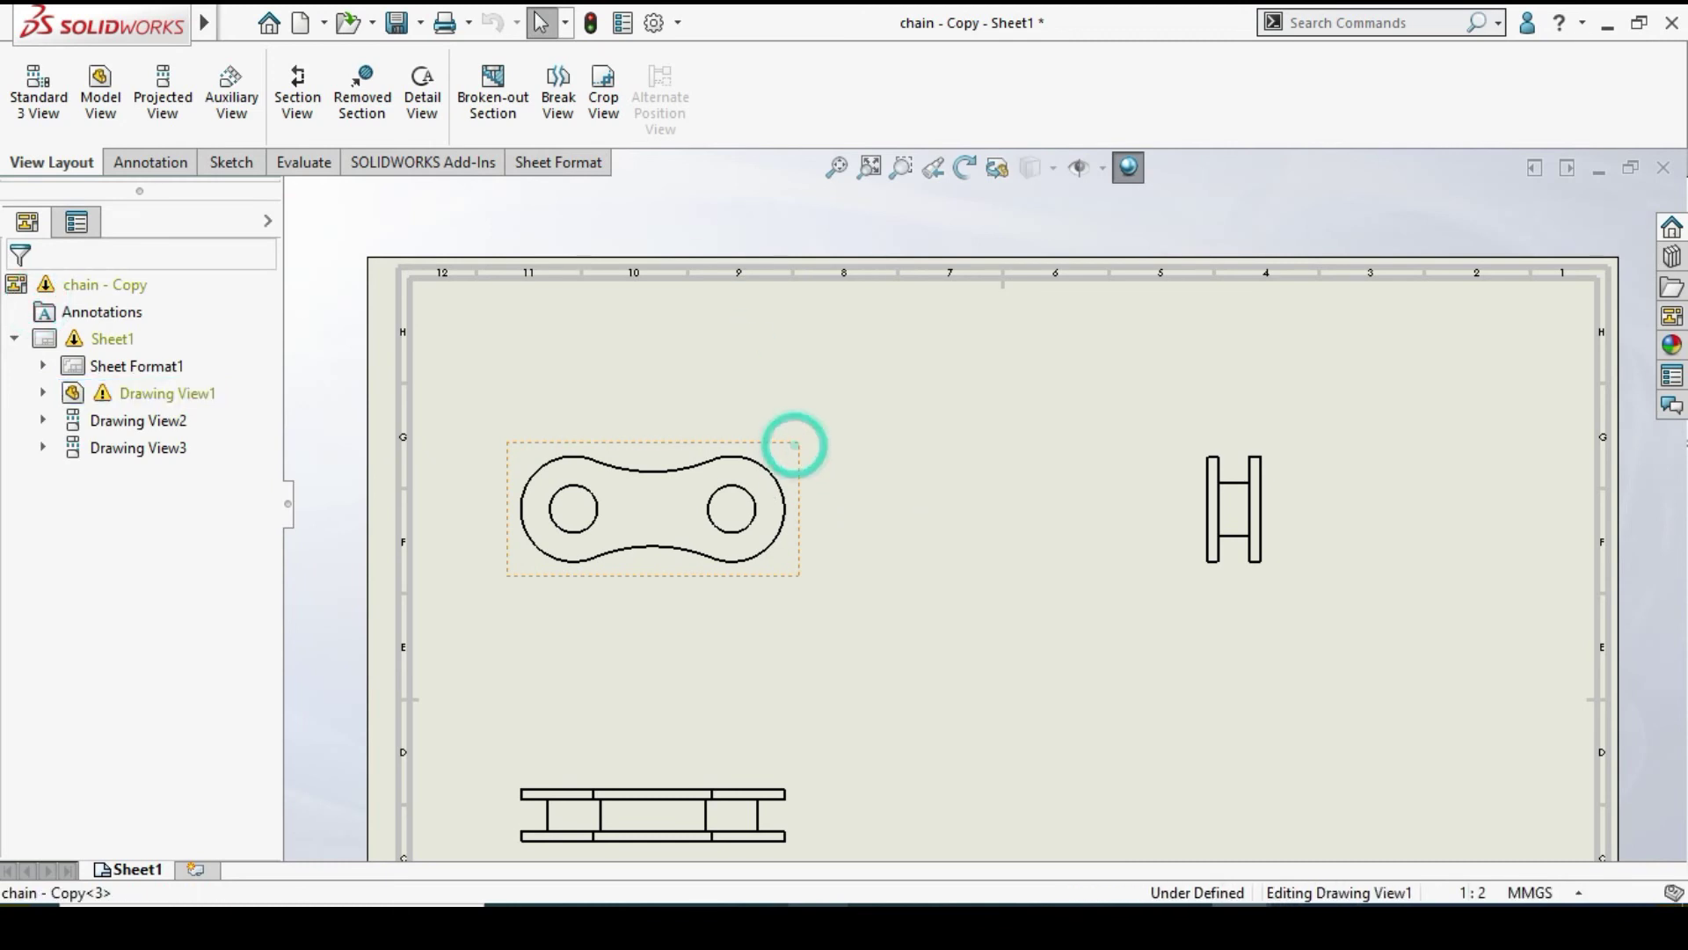
pyautogui.click(605, 97)
pyautogui.click(708, 630)
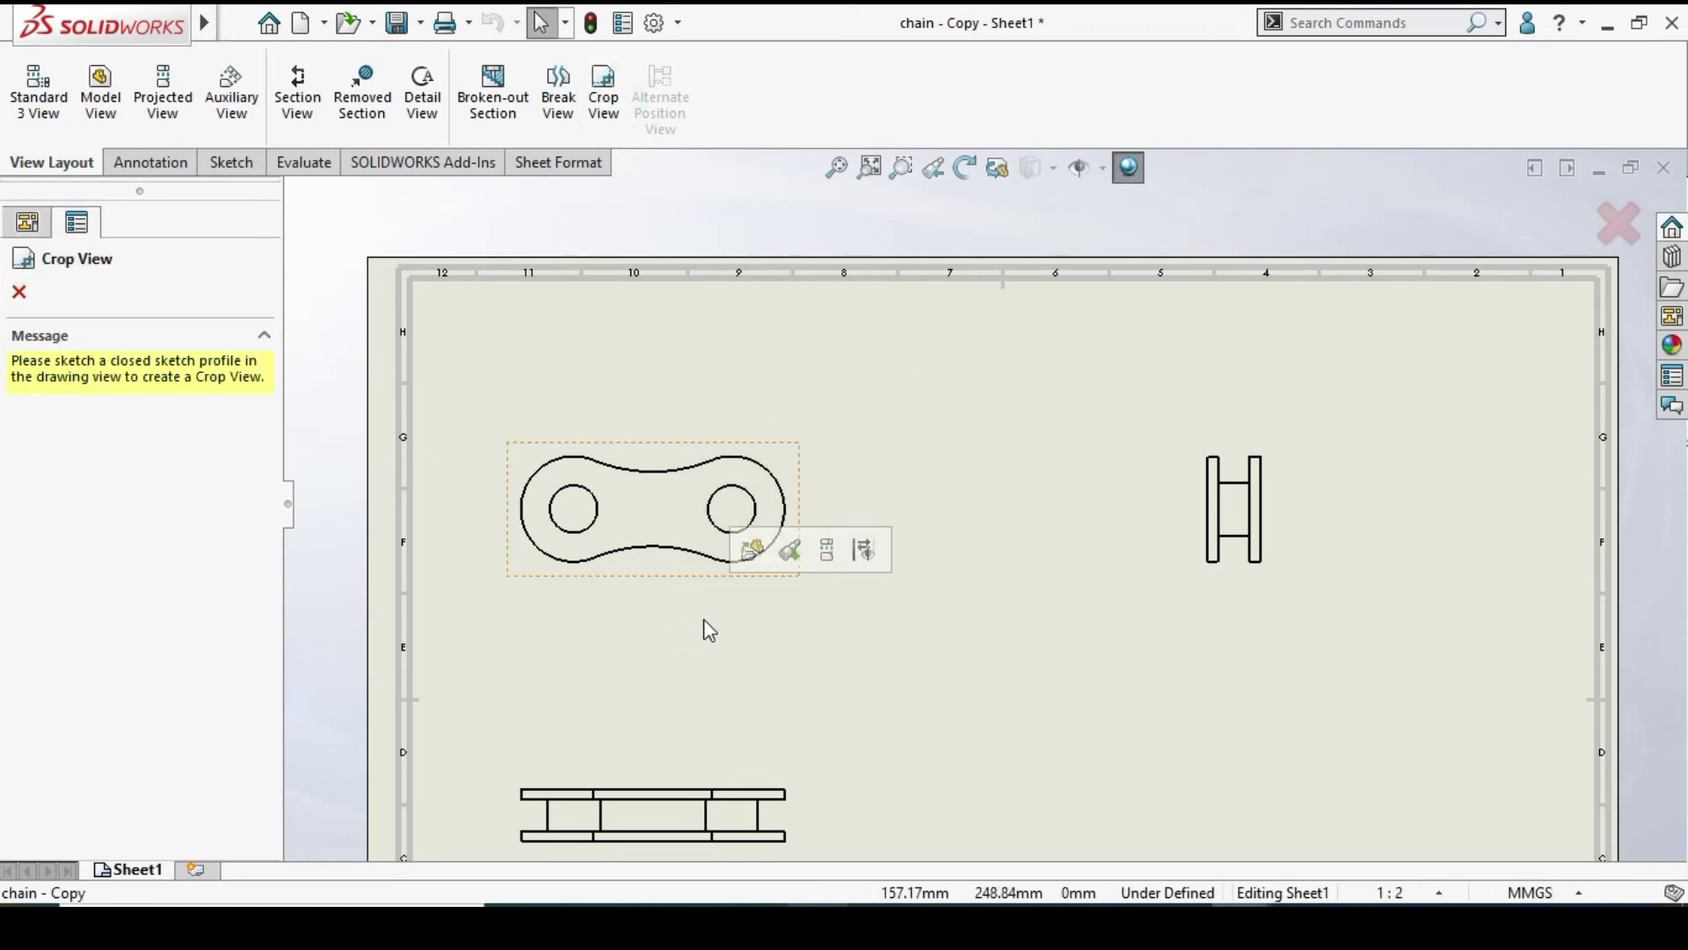
pyautogui.press('Escape')
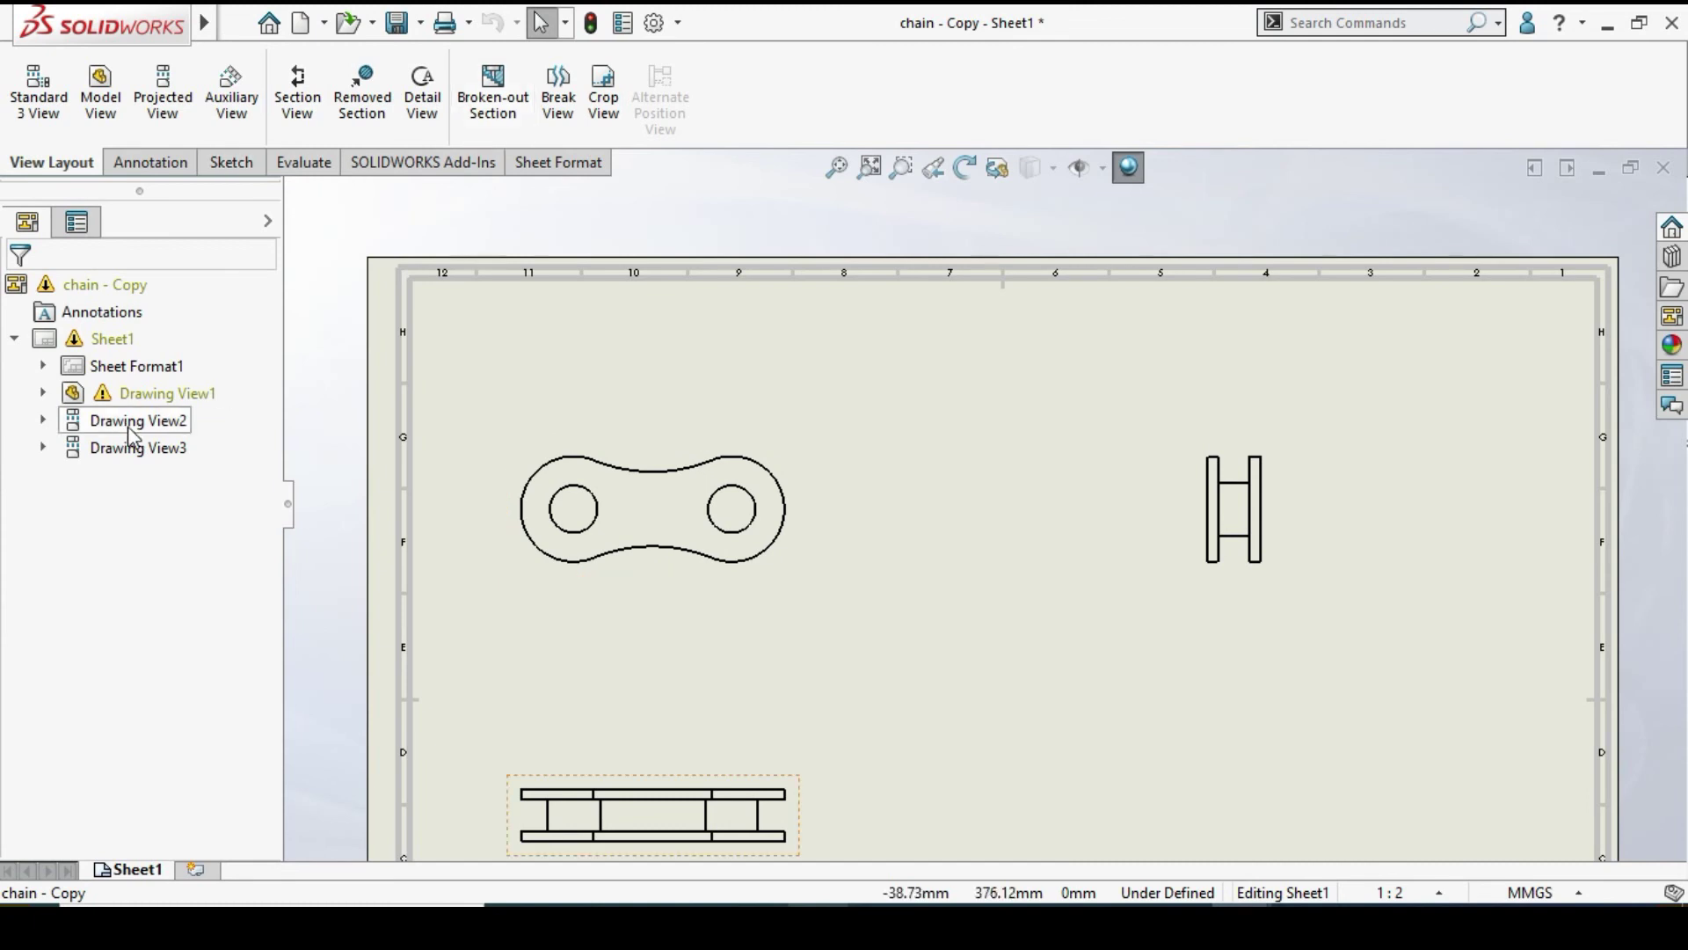
pyautogui.click(601, 106)
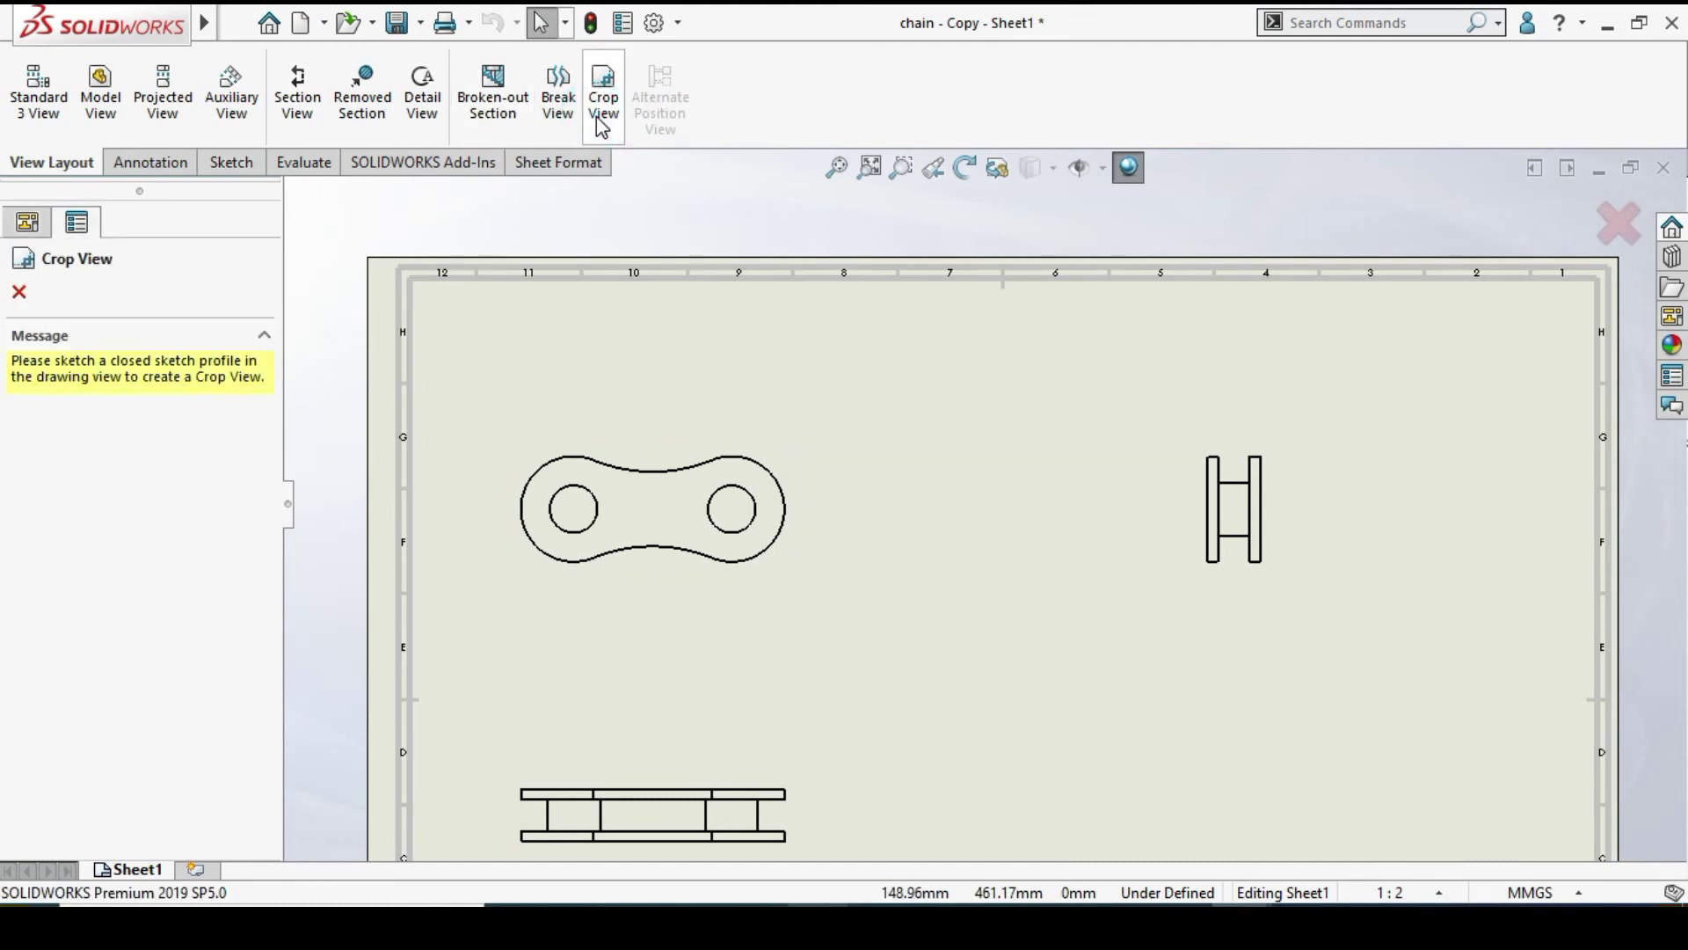
pyautogui.click(17, 292)
pyautogui.press('f')
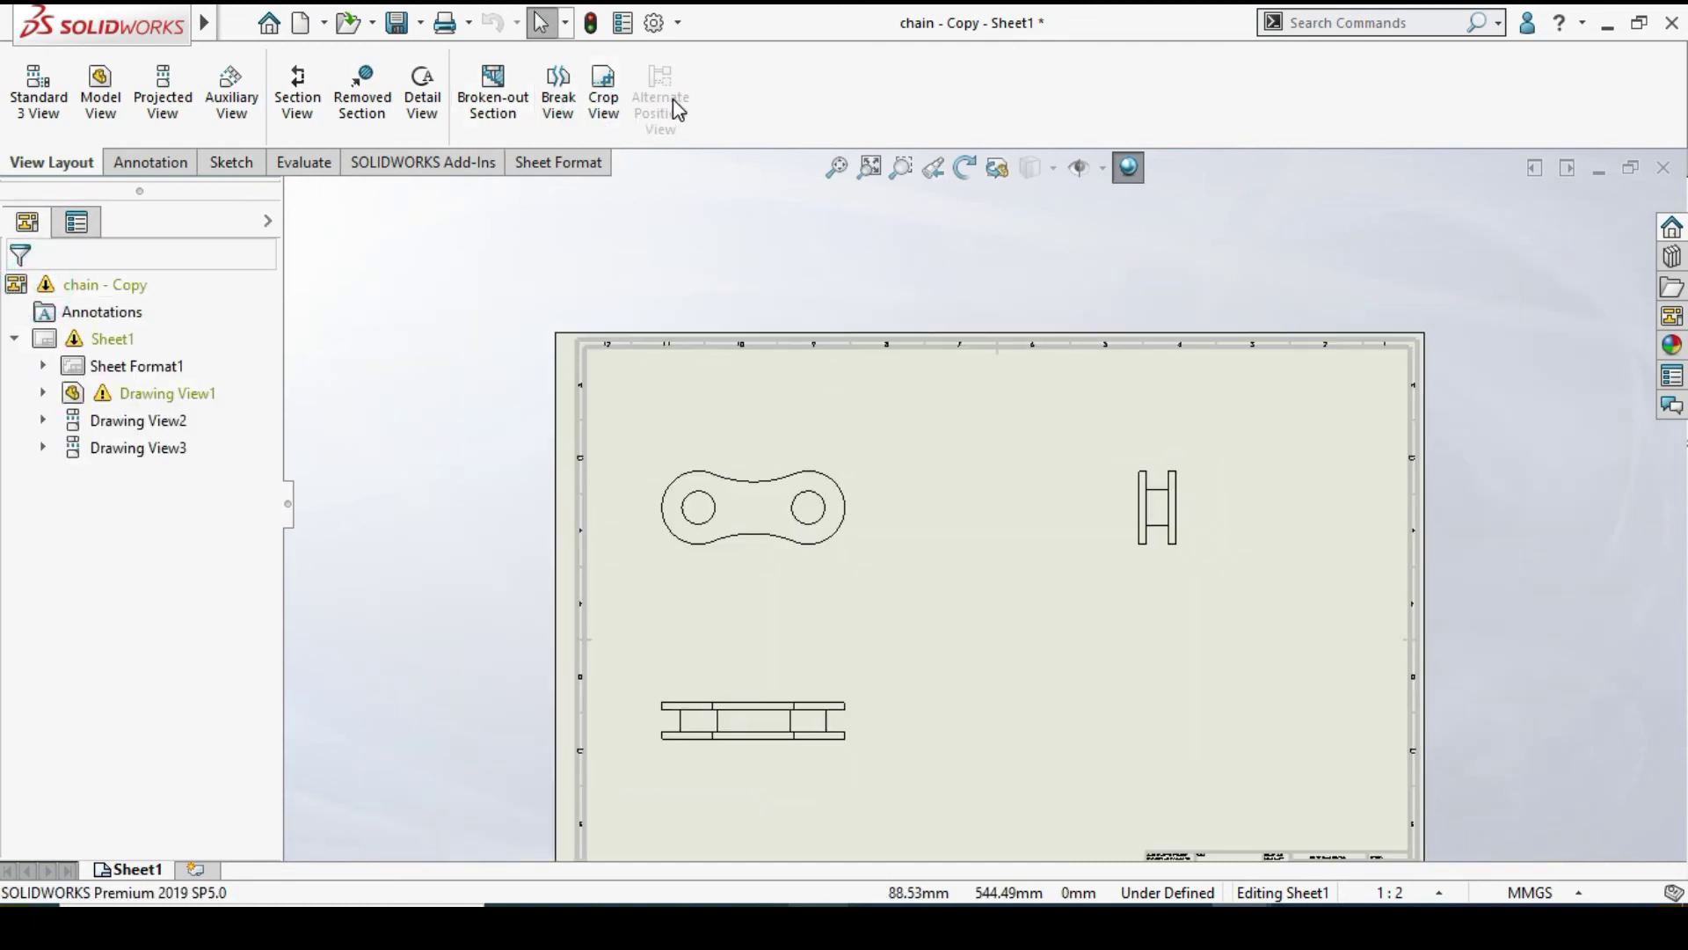
pyautogui.scroll(-5, 1008, 554)
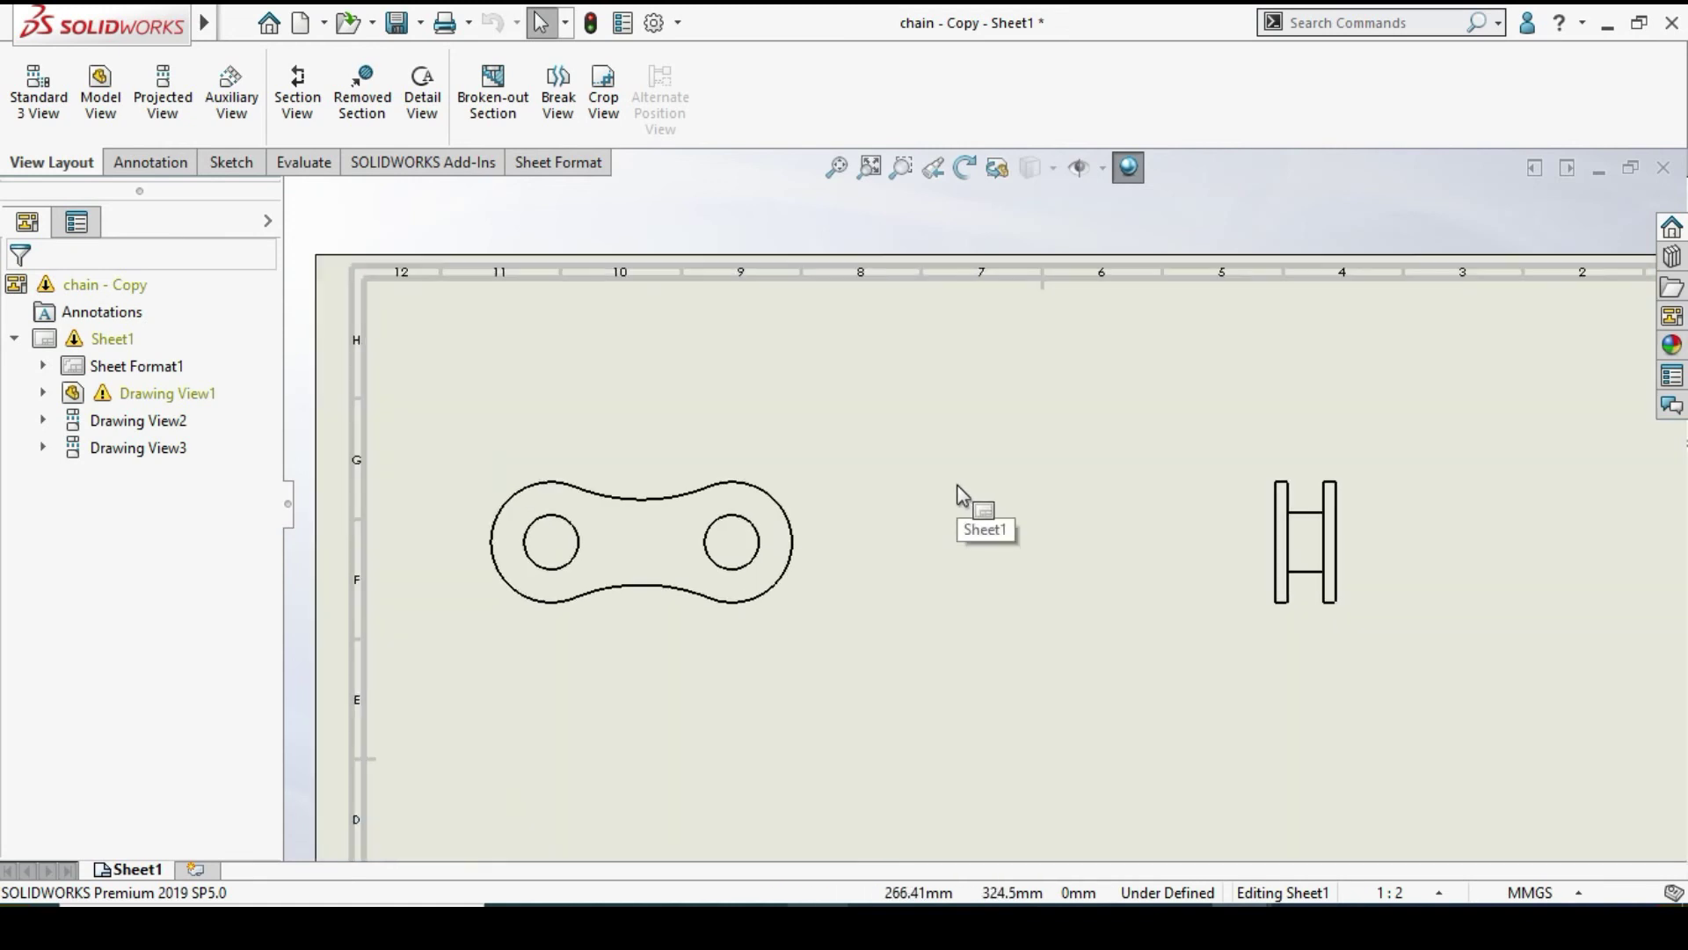
pyautogui.scroll(4, 964, 514)
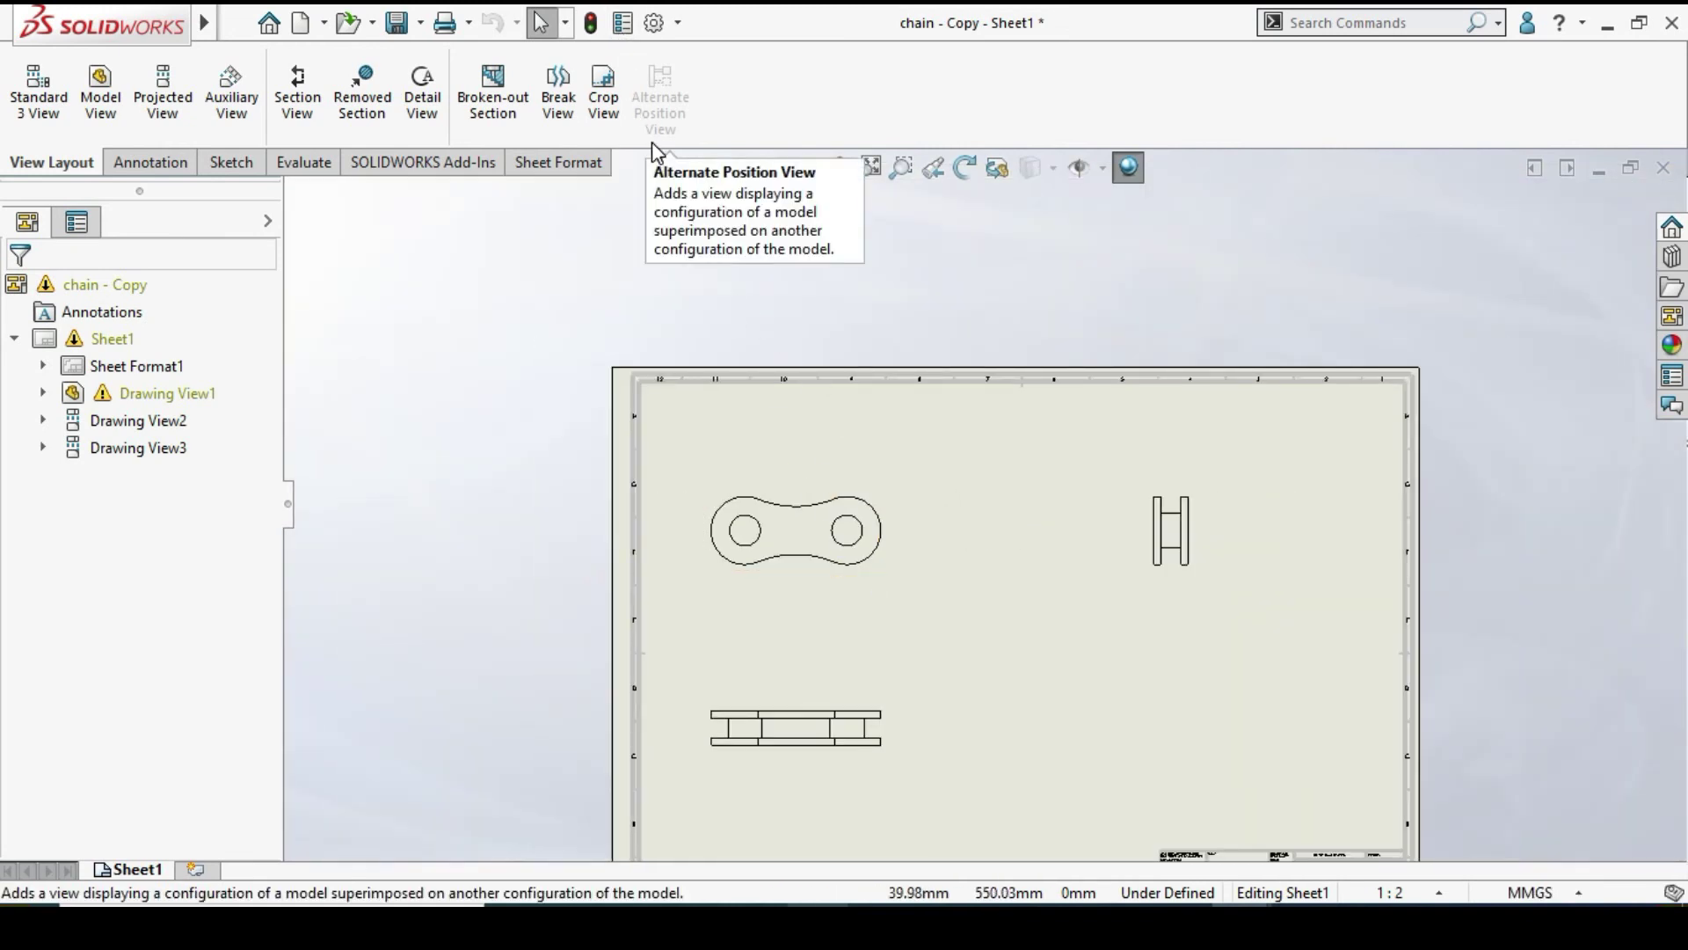
pyautogui.click(972, 388)
pyautogui.scroll(3, 967, 508)
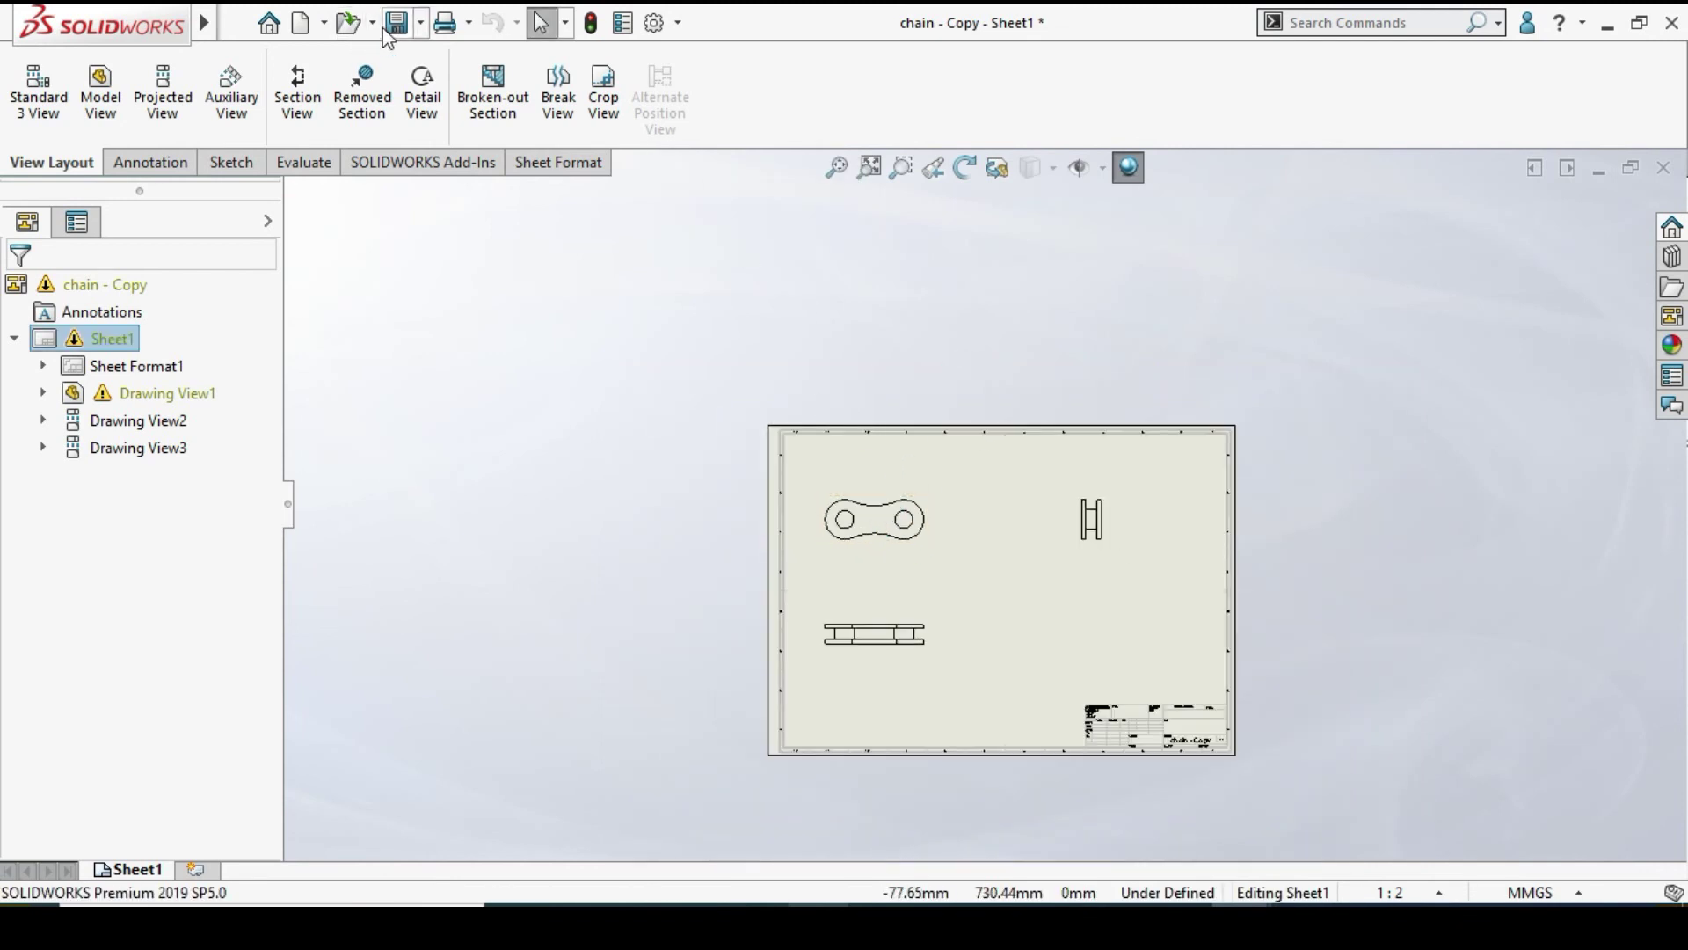
pyautogui.click(373, 24)
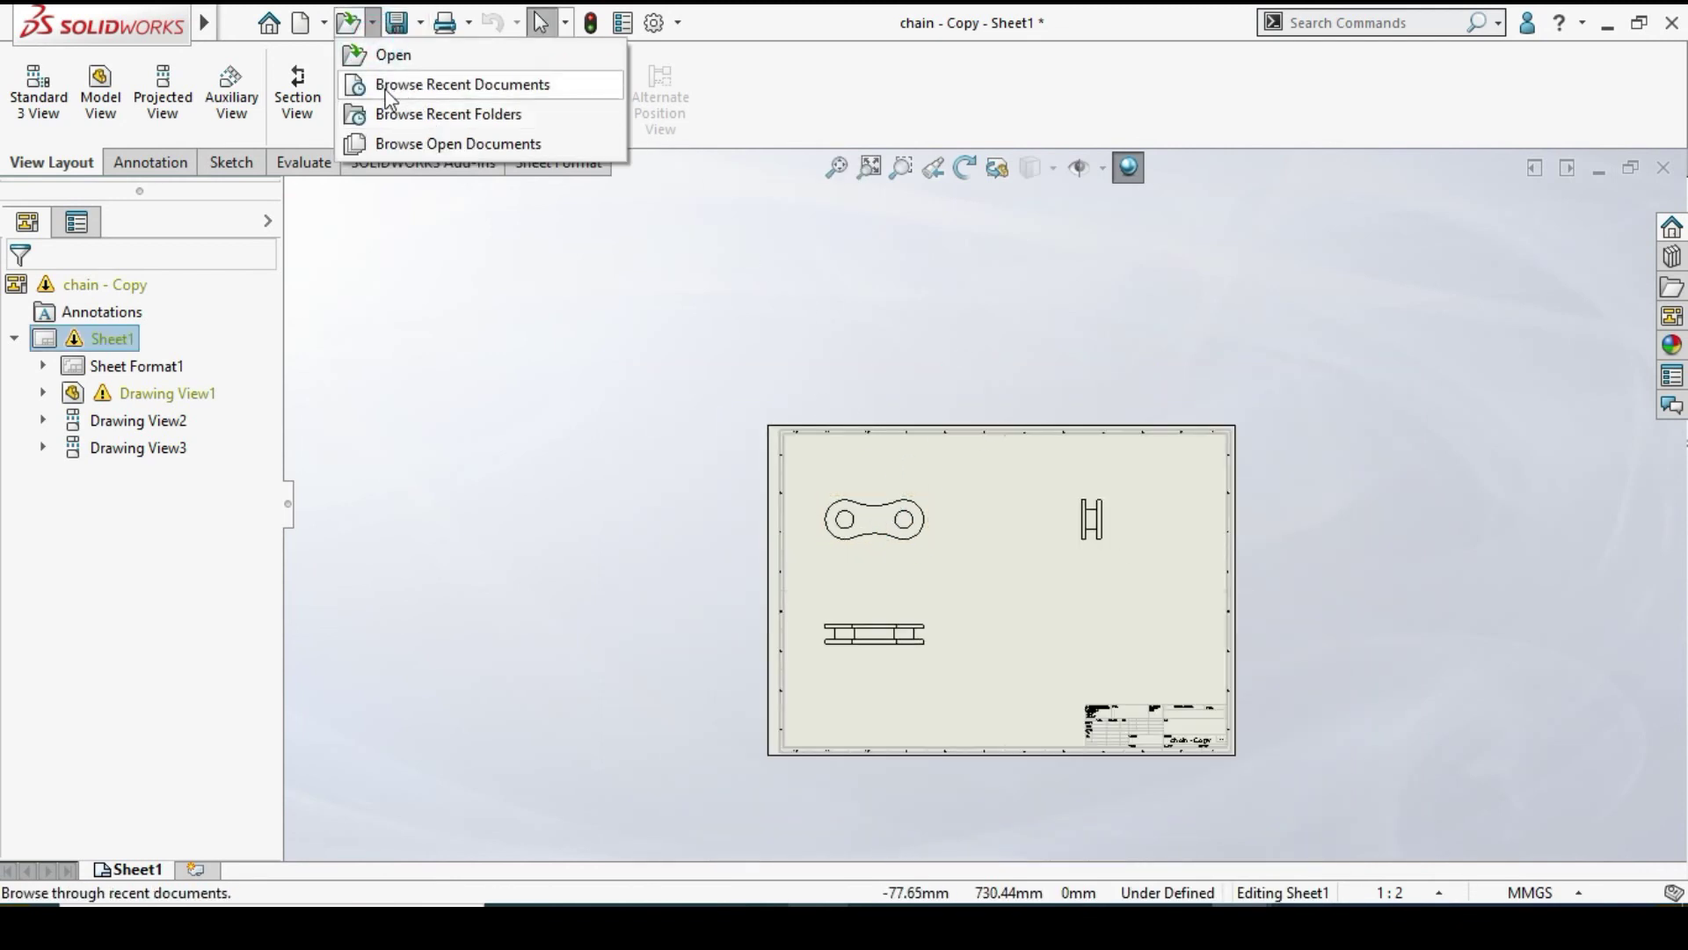
# Open the 'gear ass' assembly from the assembly parts folder
pyautogui.click(387, 55)
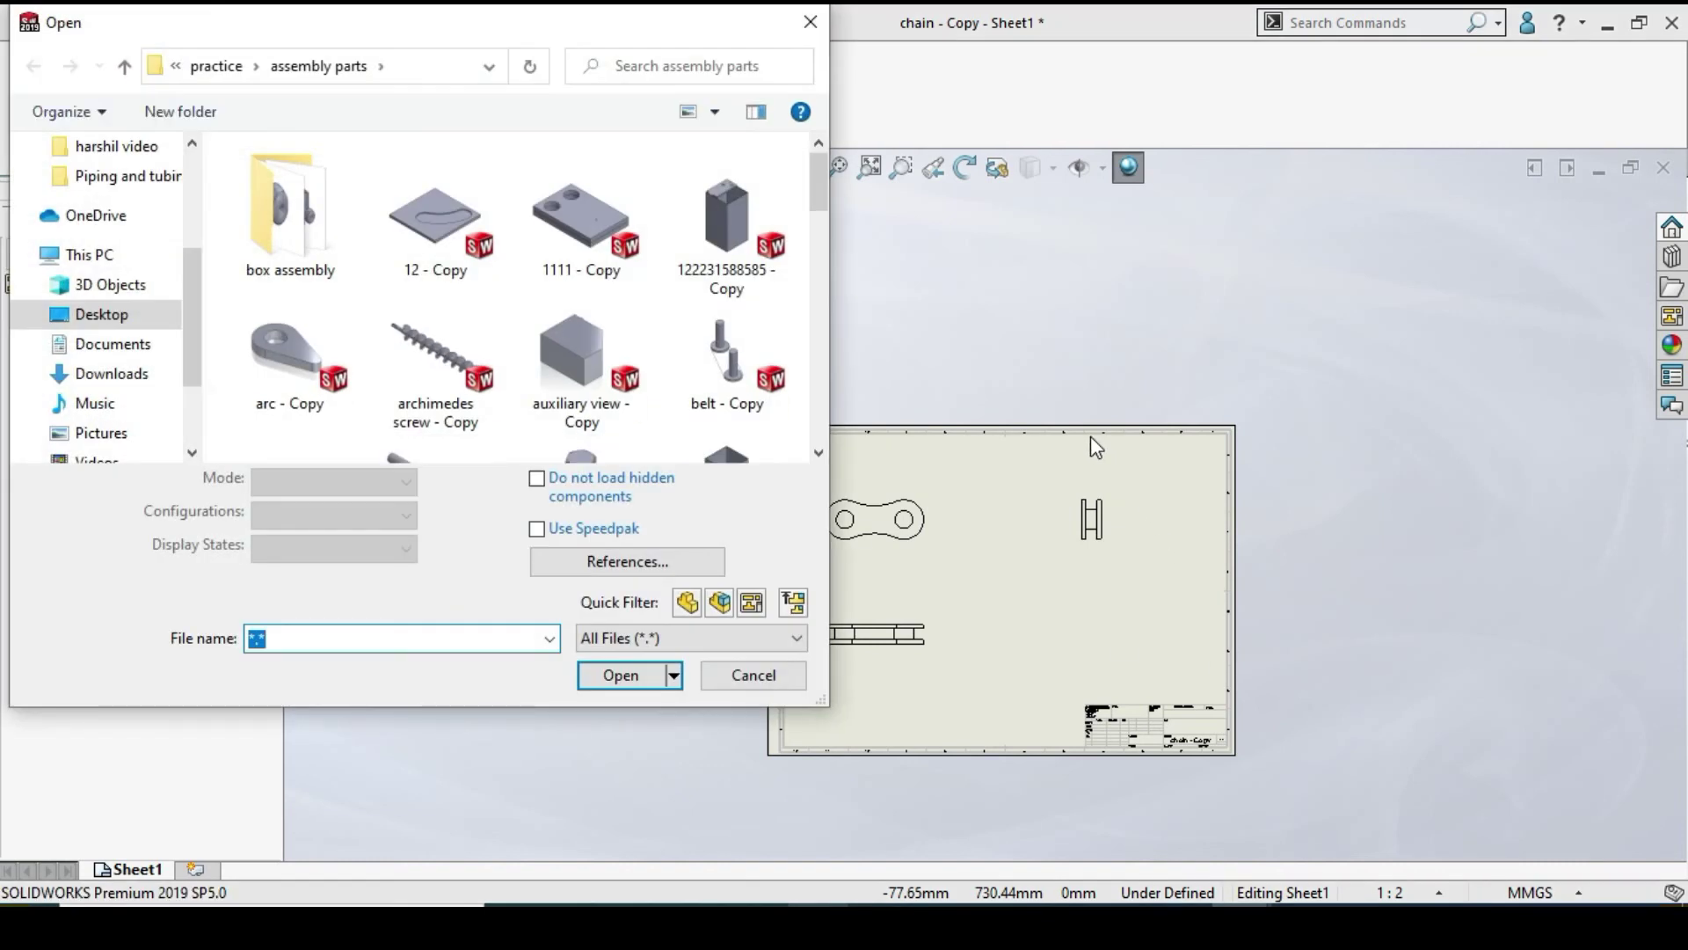
pyautogui.scroll(-8, 487, 389)
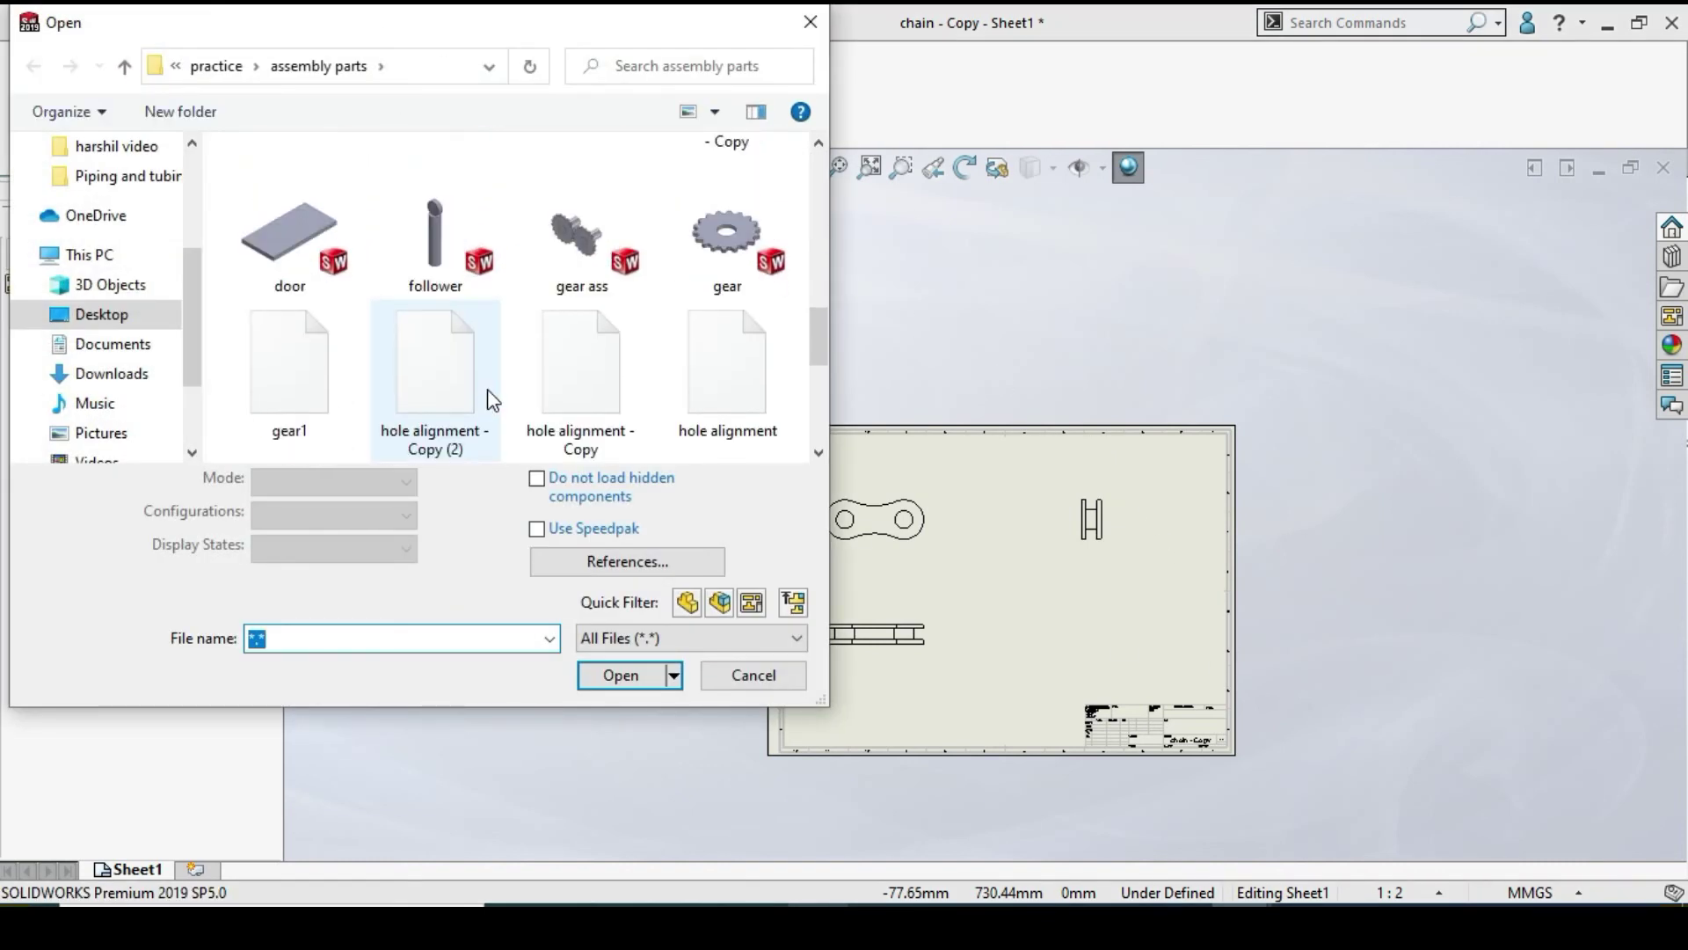
pyautogui.click(607, 228)
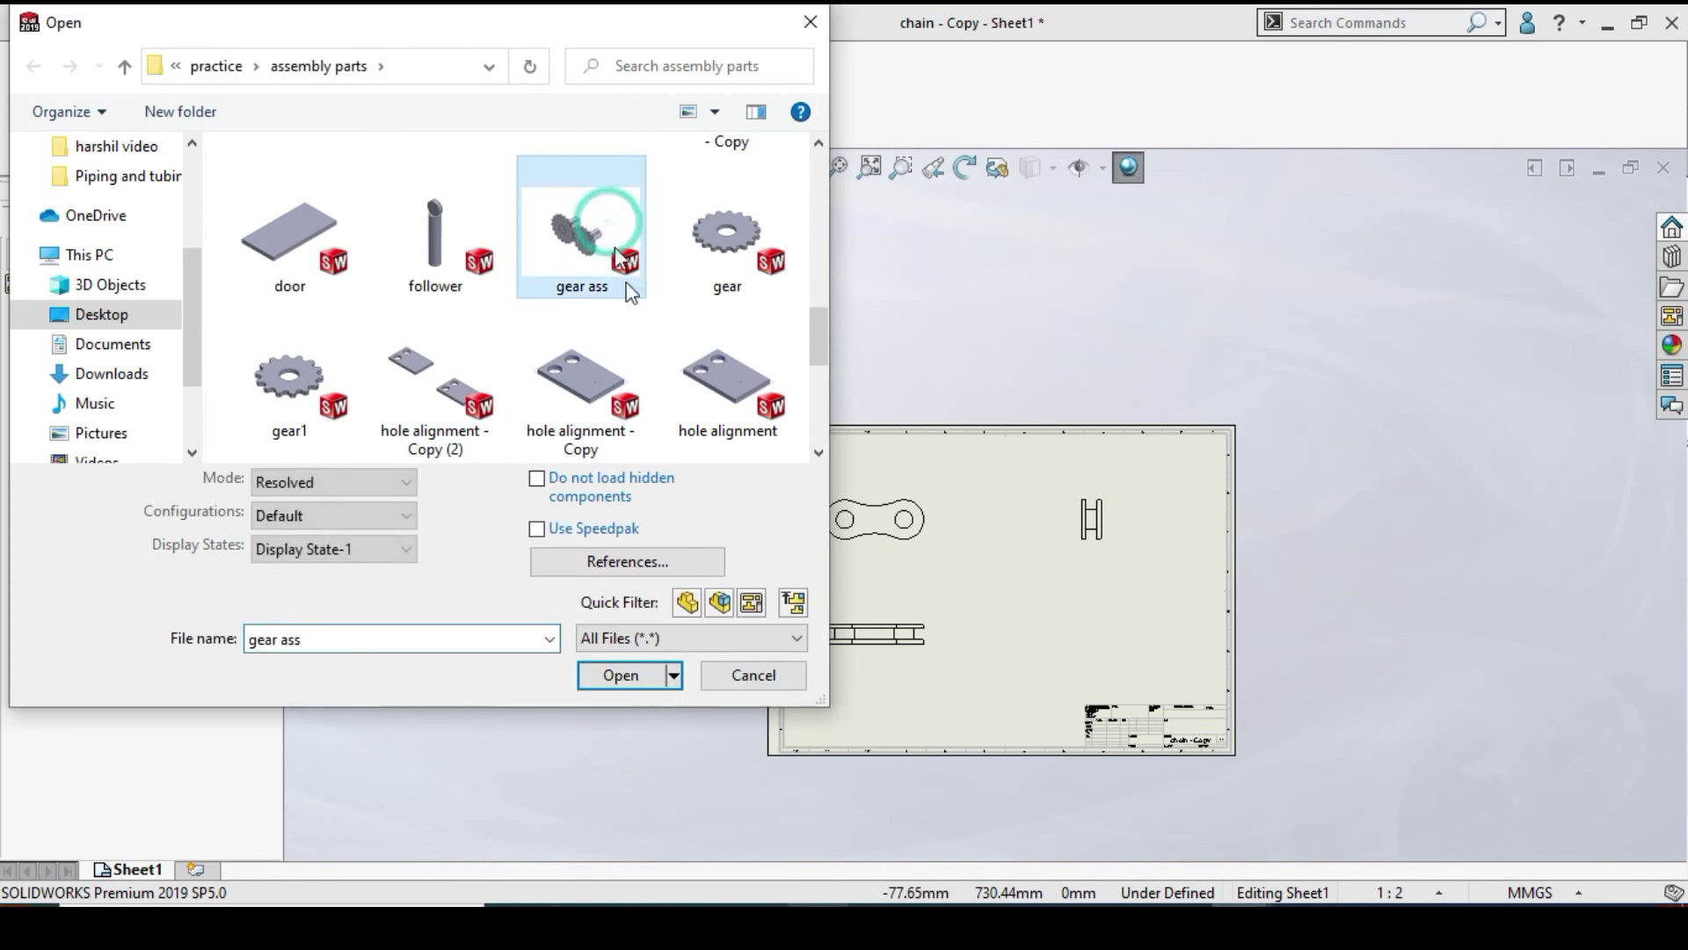
pyautogui.click(620, 676)
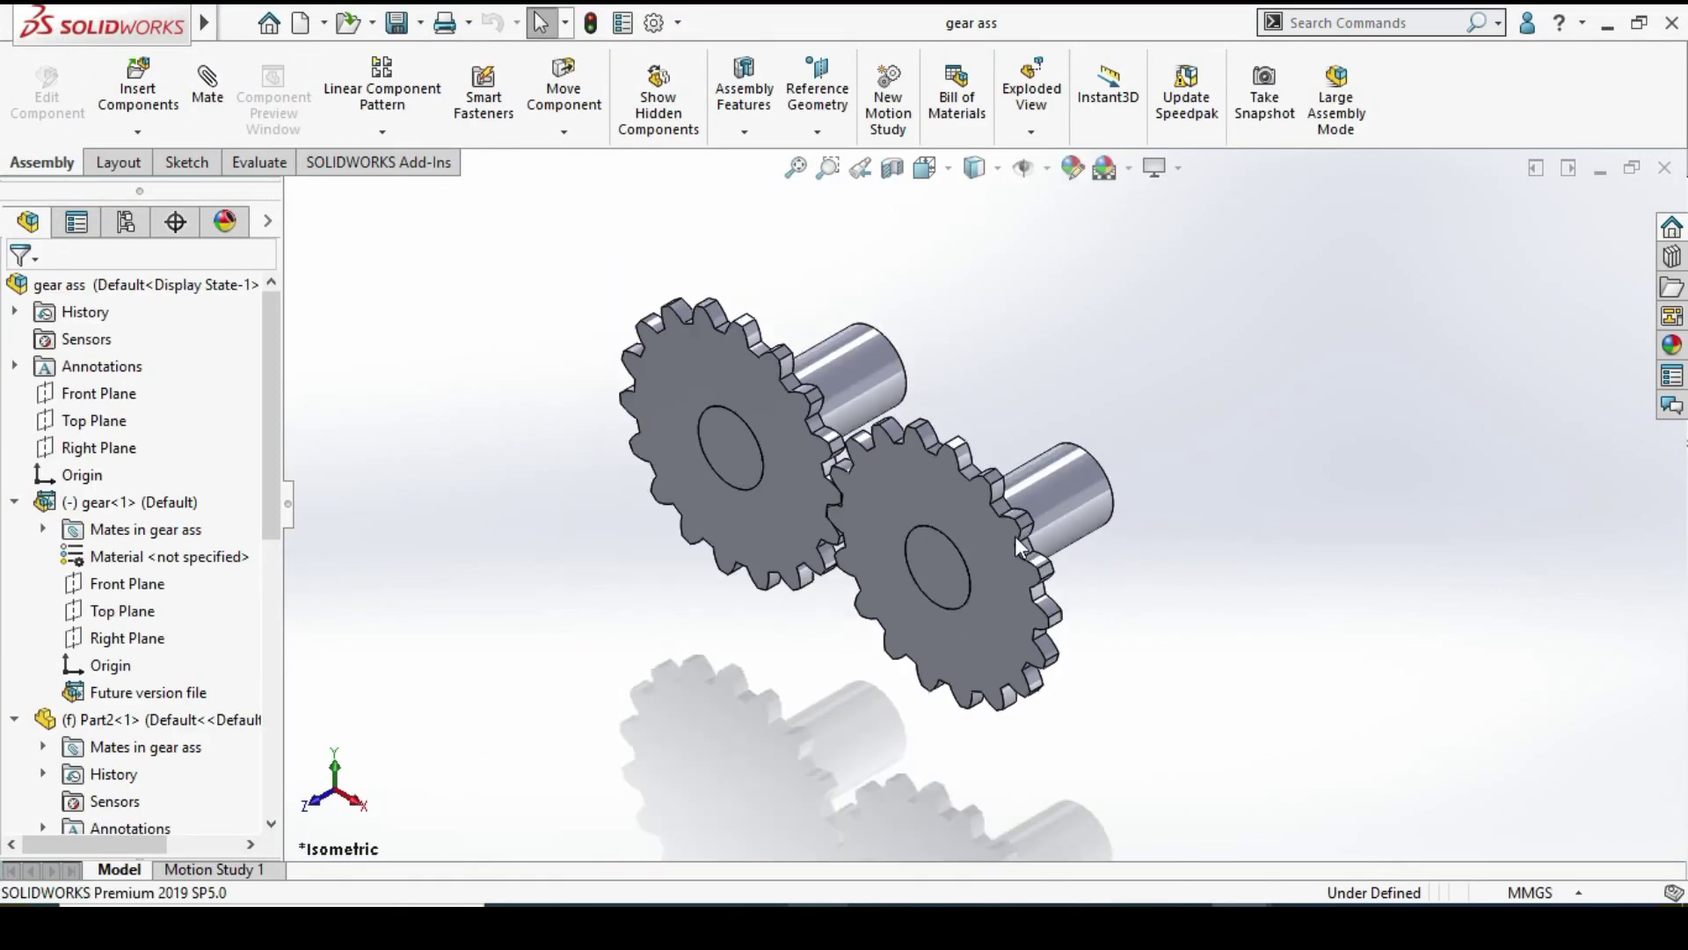
pyautogui.scroll(2, 925, 531)
# Orbit the two gears, then begin a drawing made from the assembly
pyautogui.moveTo(925, 531)
pyautogui.mouseDown(button='middle')
pyautogui.moveTo(988, 483)
pyautogui.moveTo(918, 519)
pyautogui.mouseUp(button='middle')
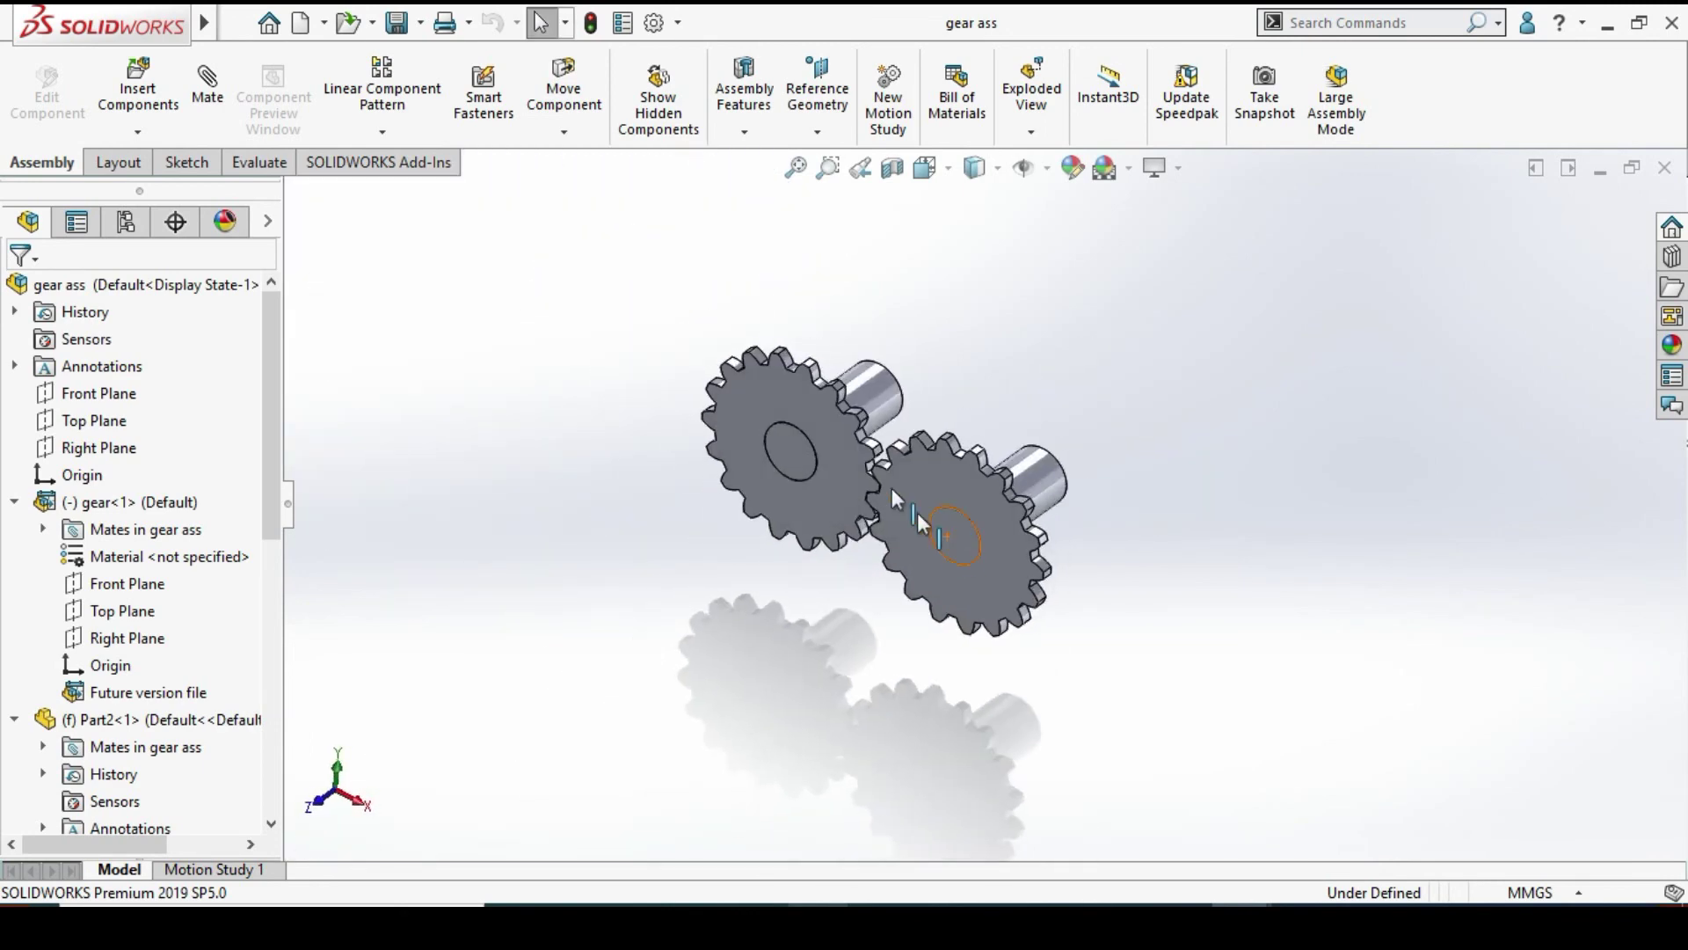
pyautogui.click(325, 24)
pyautogui.click(363, 85)
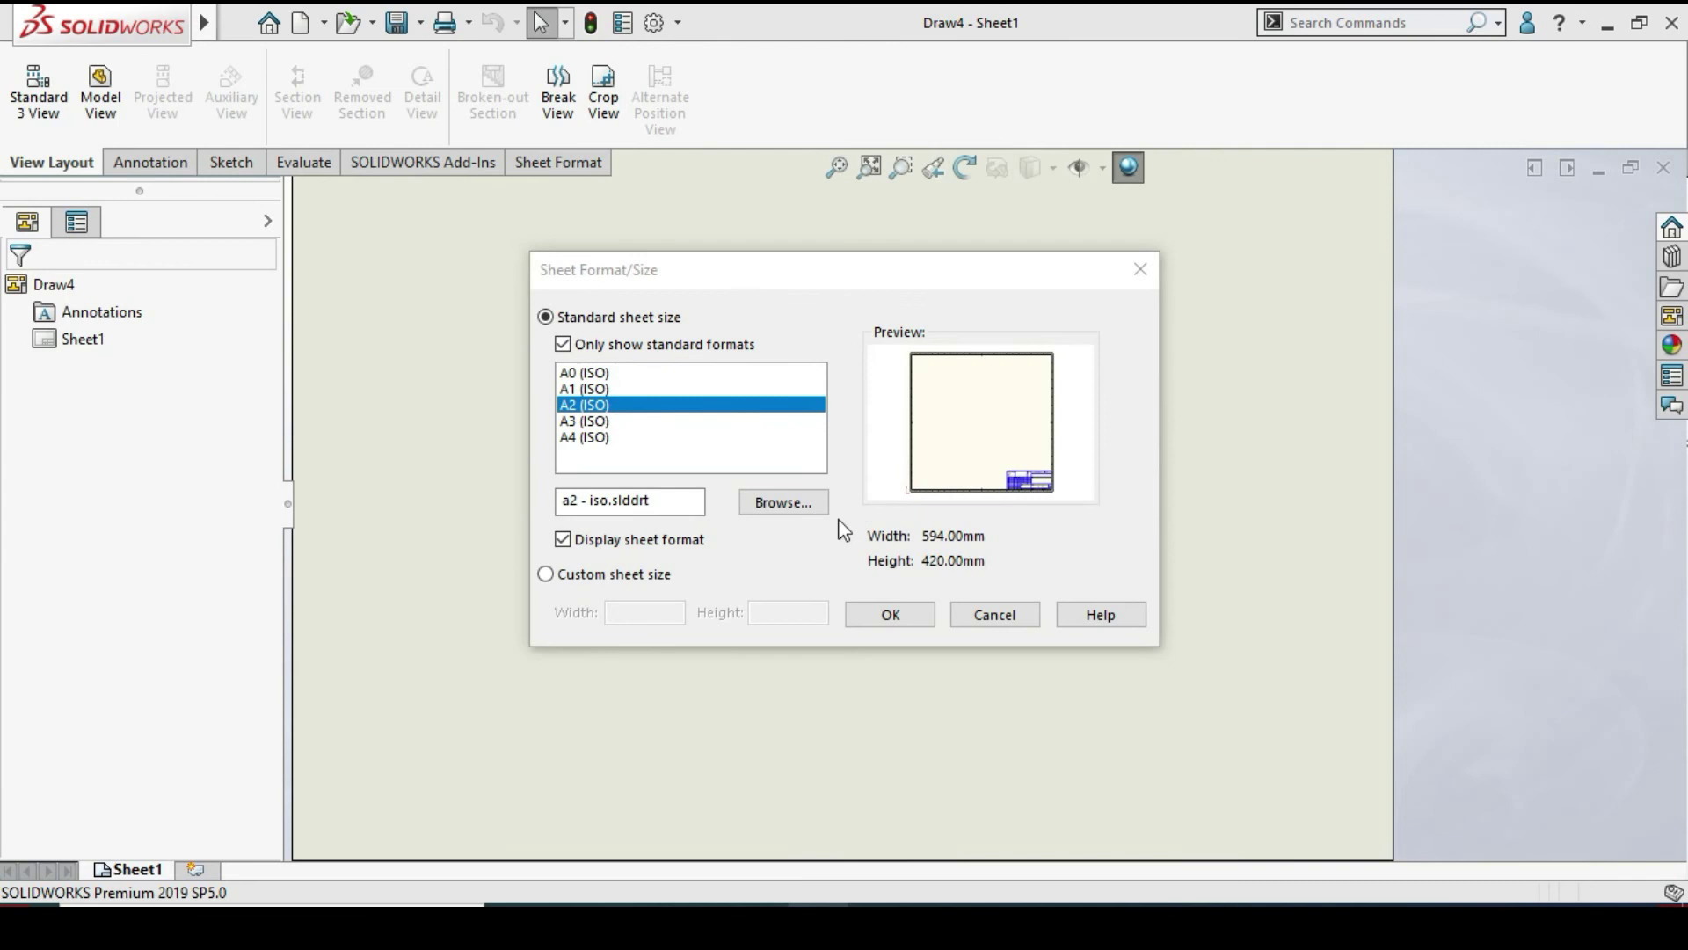
# Accept the A2 sheet and place the meshing gears' Front view as Drawing View1
pyautogui.click(895, 618)
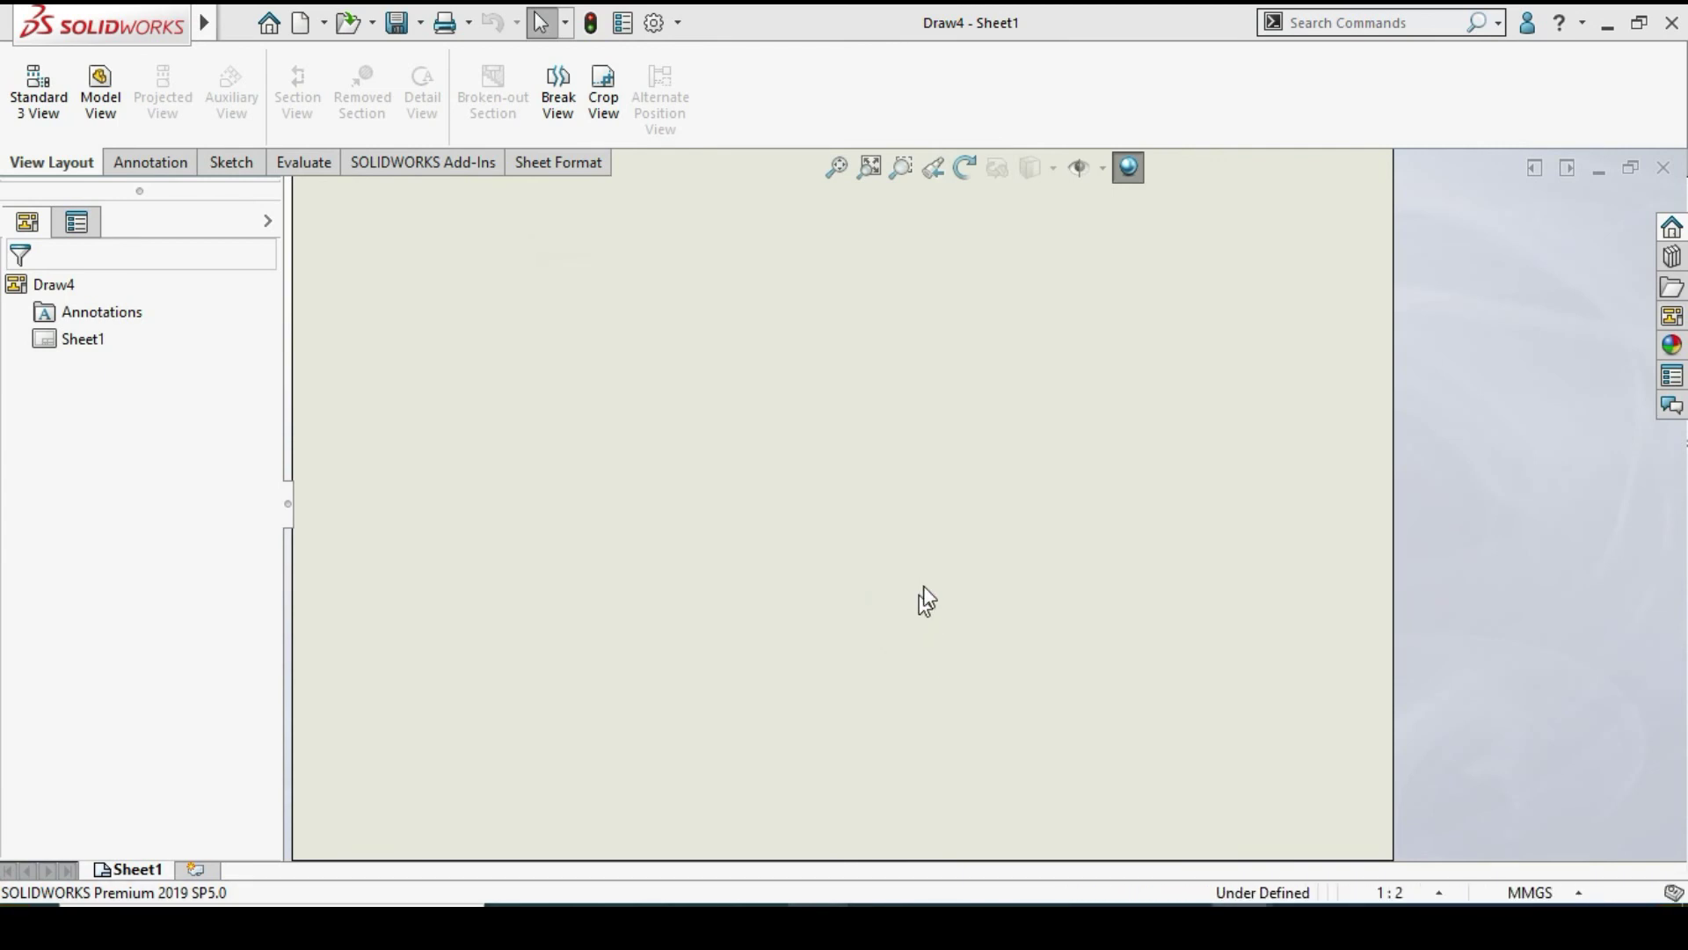
pyautogui.moveTo(1464, 513); pyautogui.dragTo(812, 374)
pyautogui.scroll(-6, 810, 376)
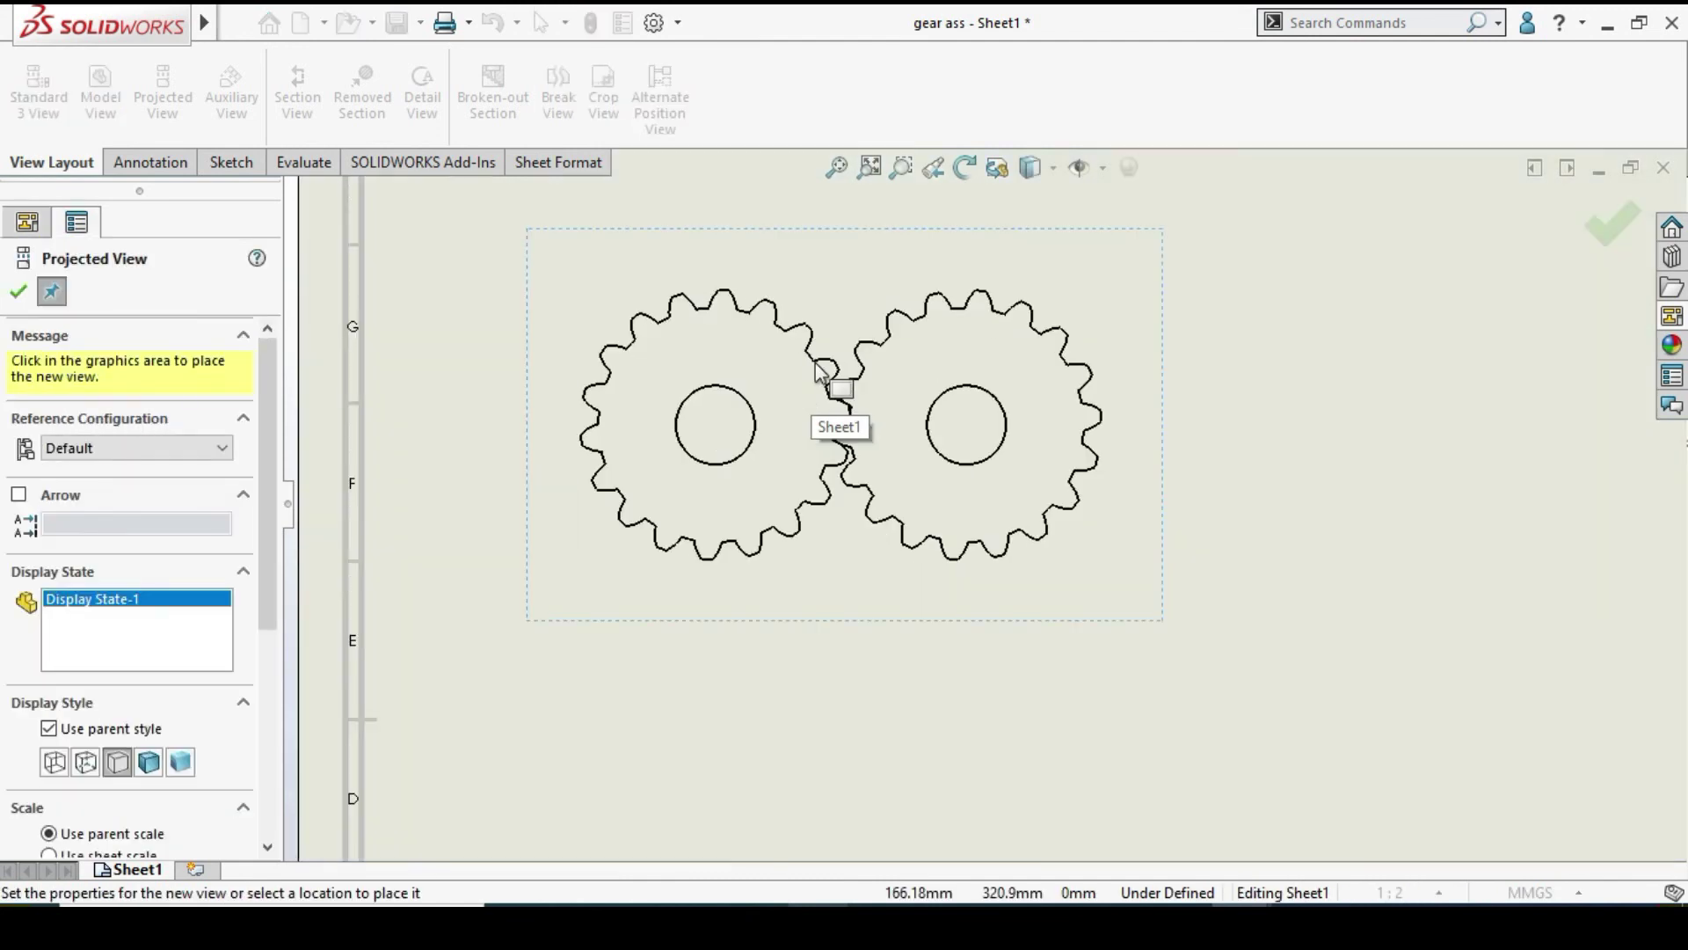
pyautogui.click(31, 298)
pyautogui.scroll(5, 1036, 377)
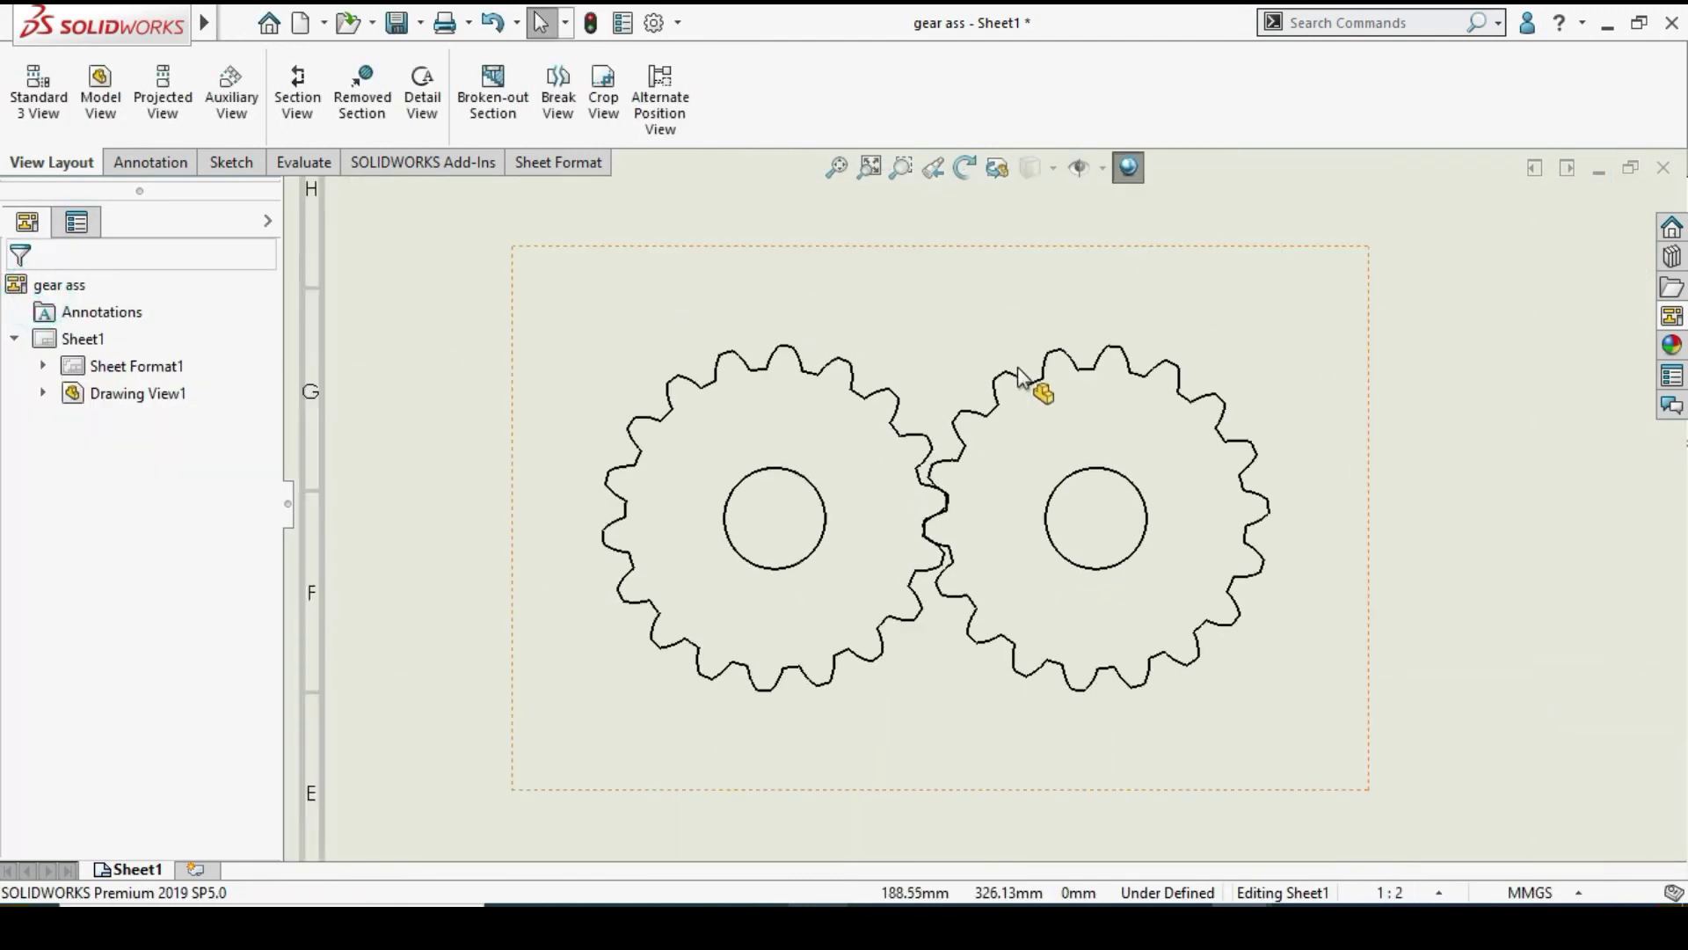
pyautogui.scroll(-5, 1043, 437)
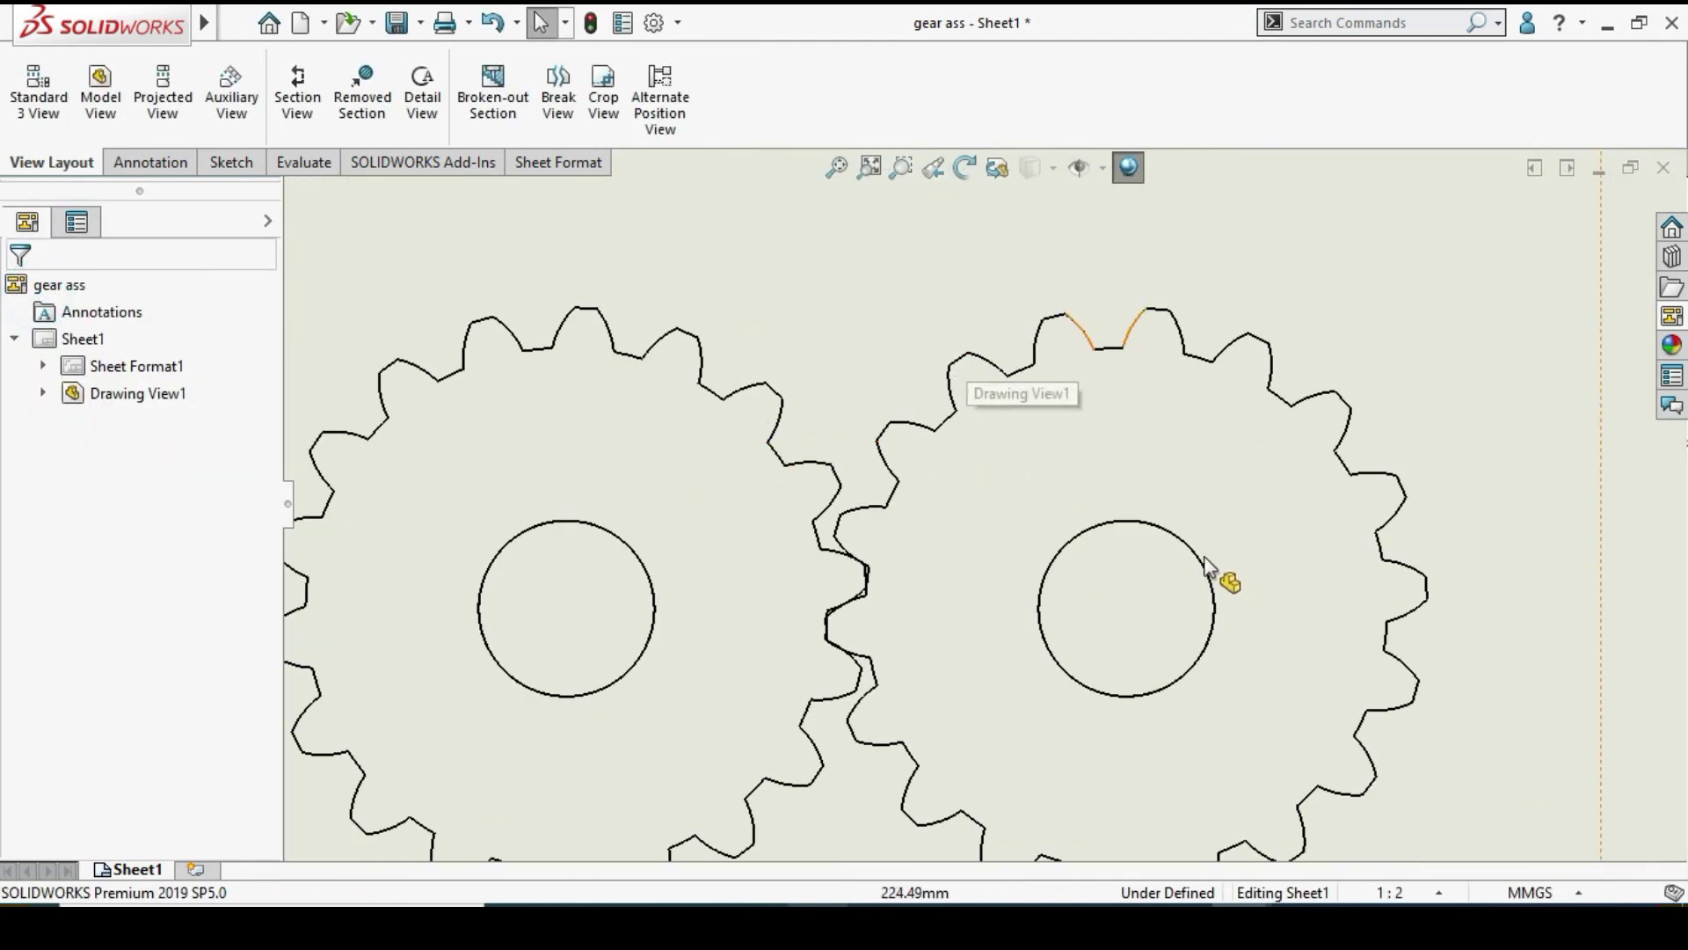
pyautogui.scroll(2, 978, 492)
pyautogui.scroll(-3, 914, 549)
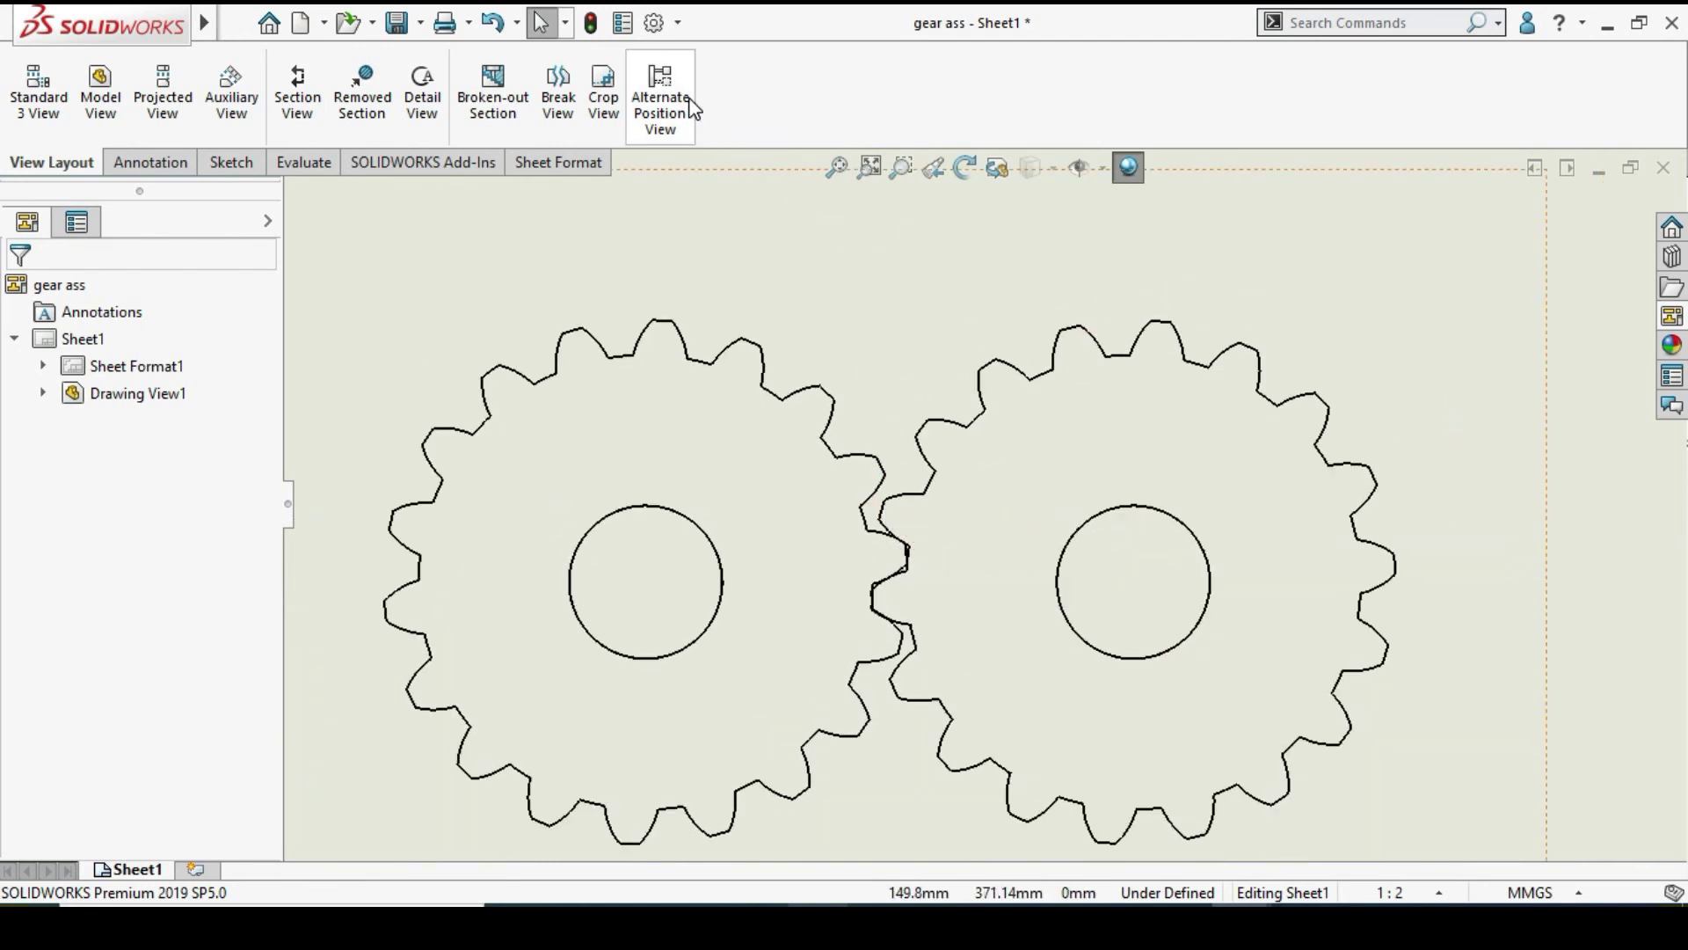
# Add an AltPosition_Default_1 alternate position to Drawing View1 with the right gear moved
pyautogui.click(664, 88)
pyautogui.scroll(2, 1152, 450)
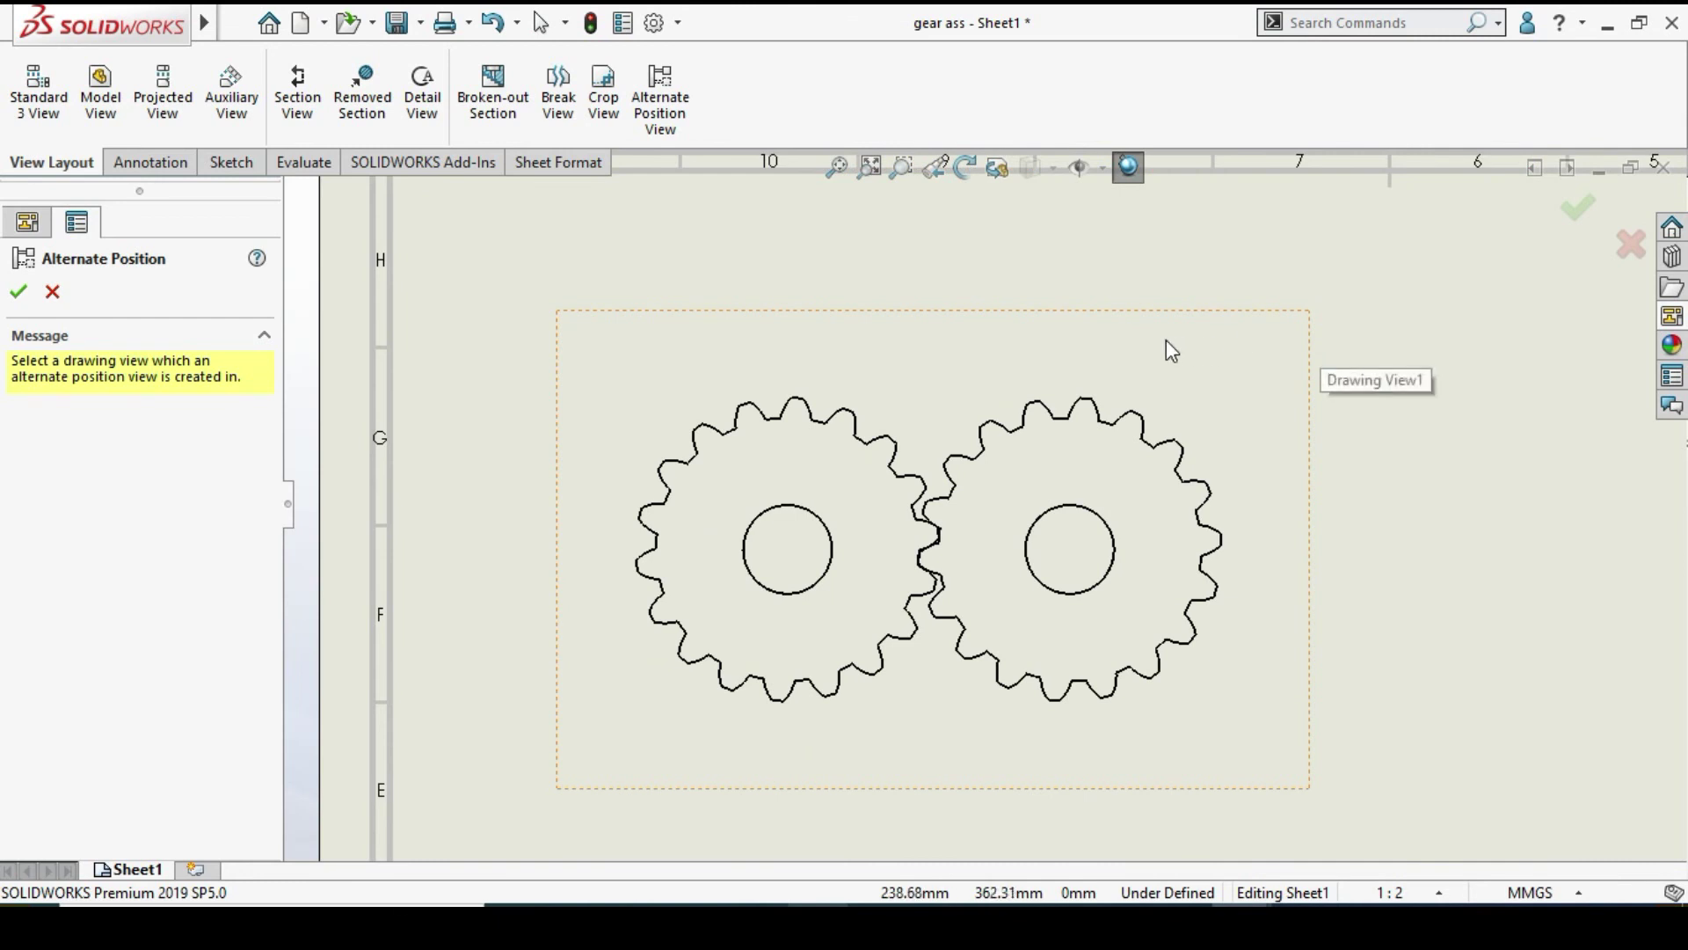
pyautogui.click(1153, 319)
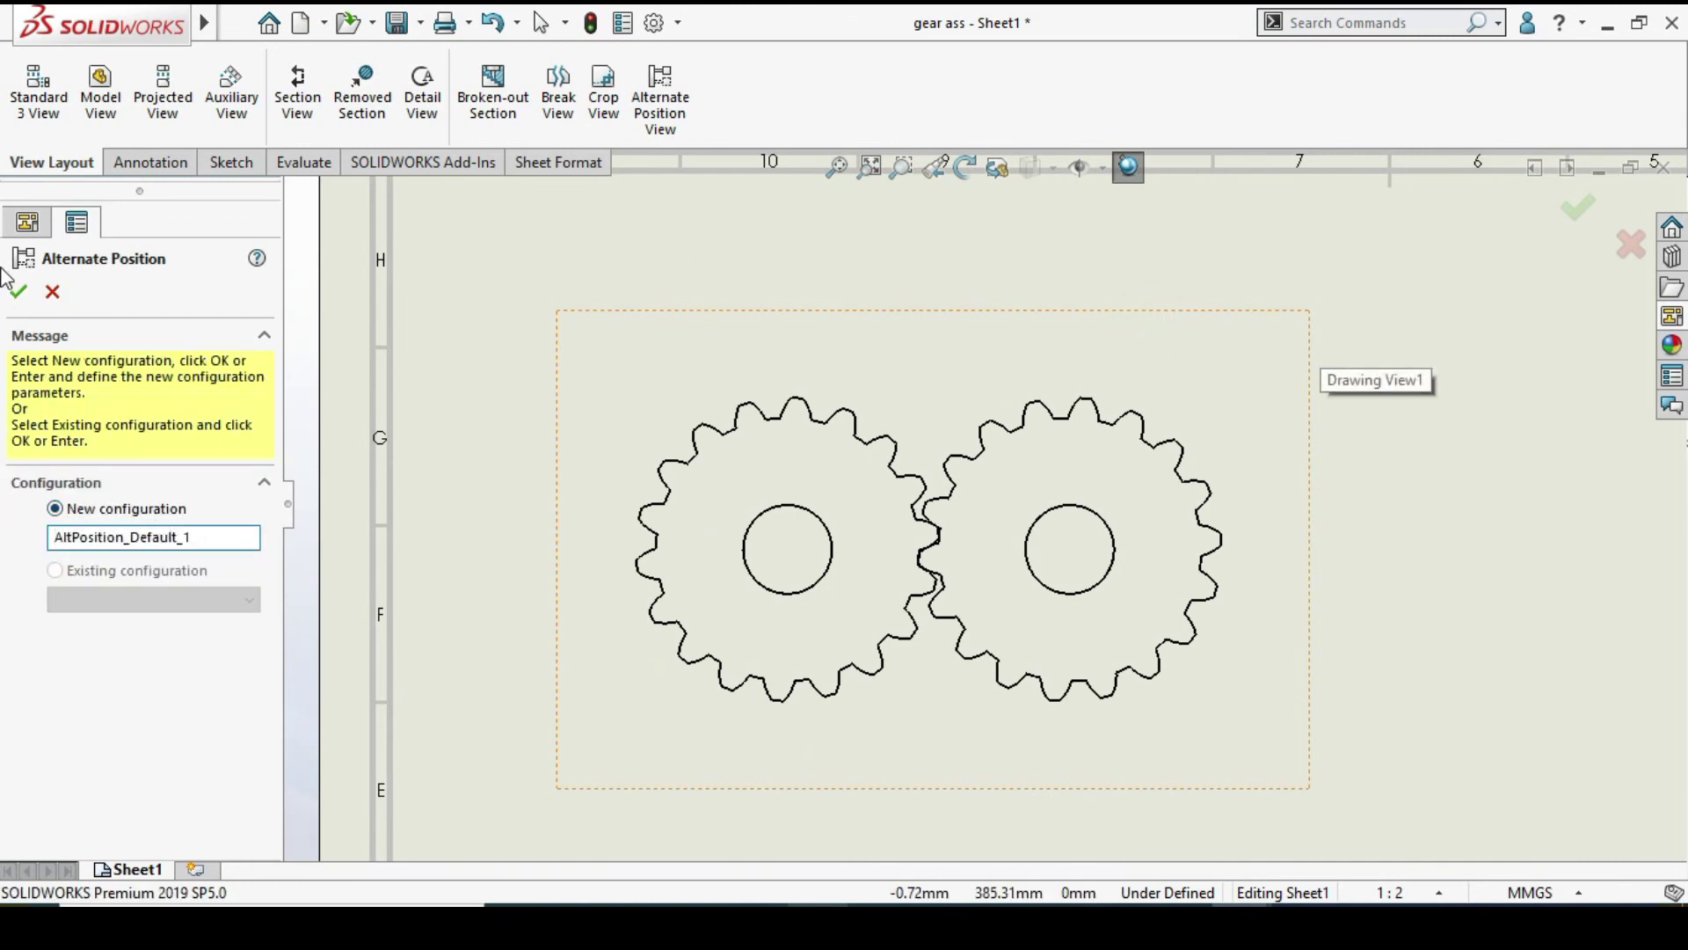
pyautogui.click(19, 290)
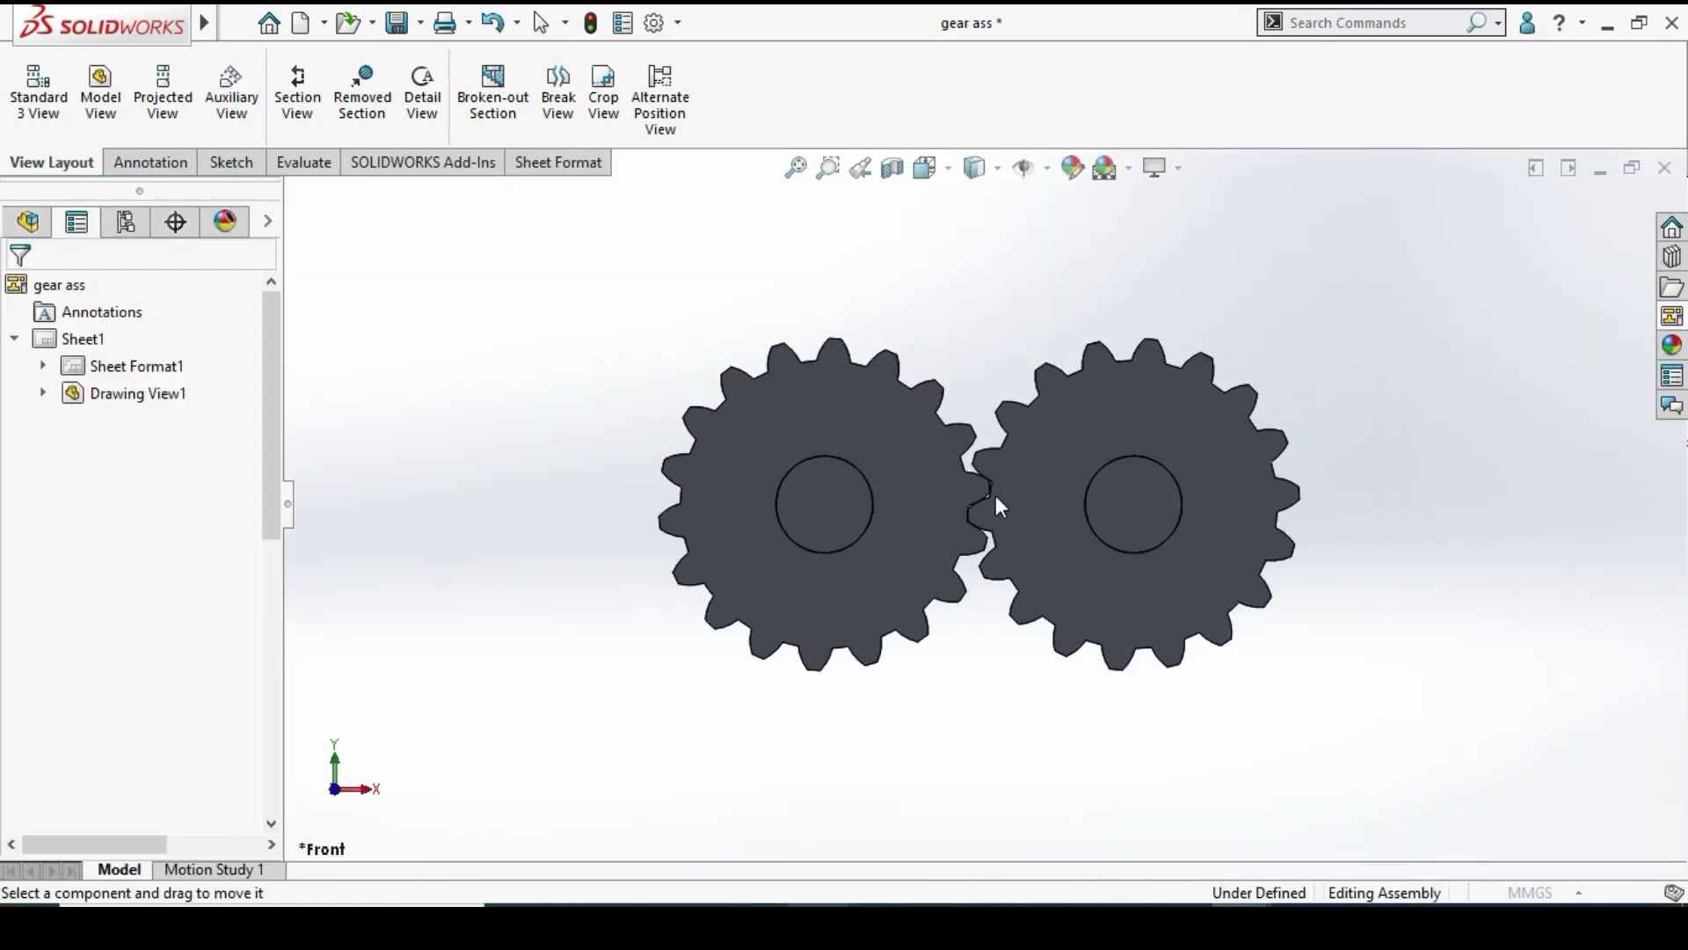
pyautogui.scroll(-8, 985, 479)
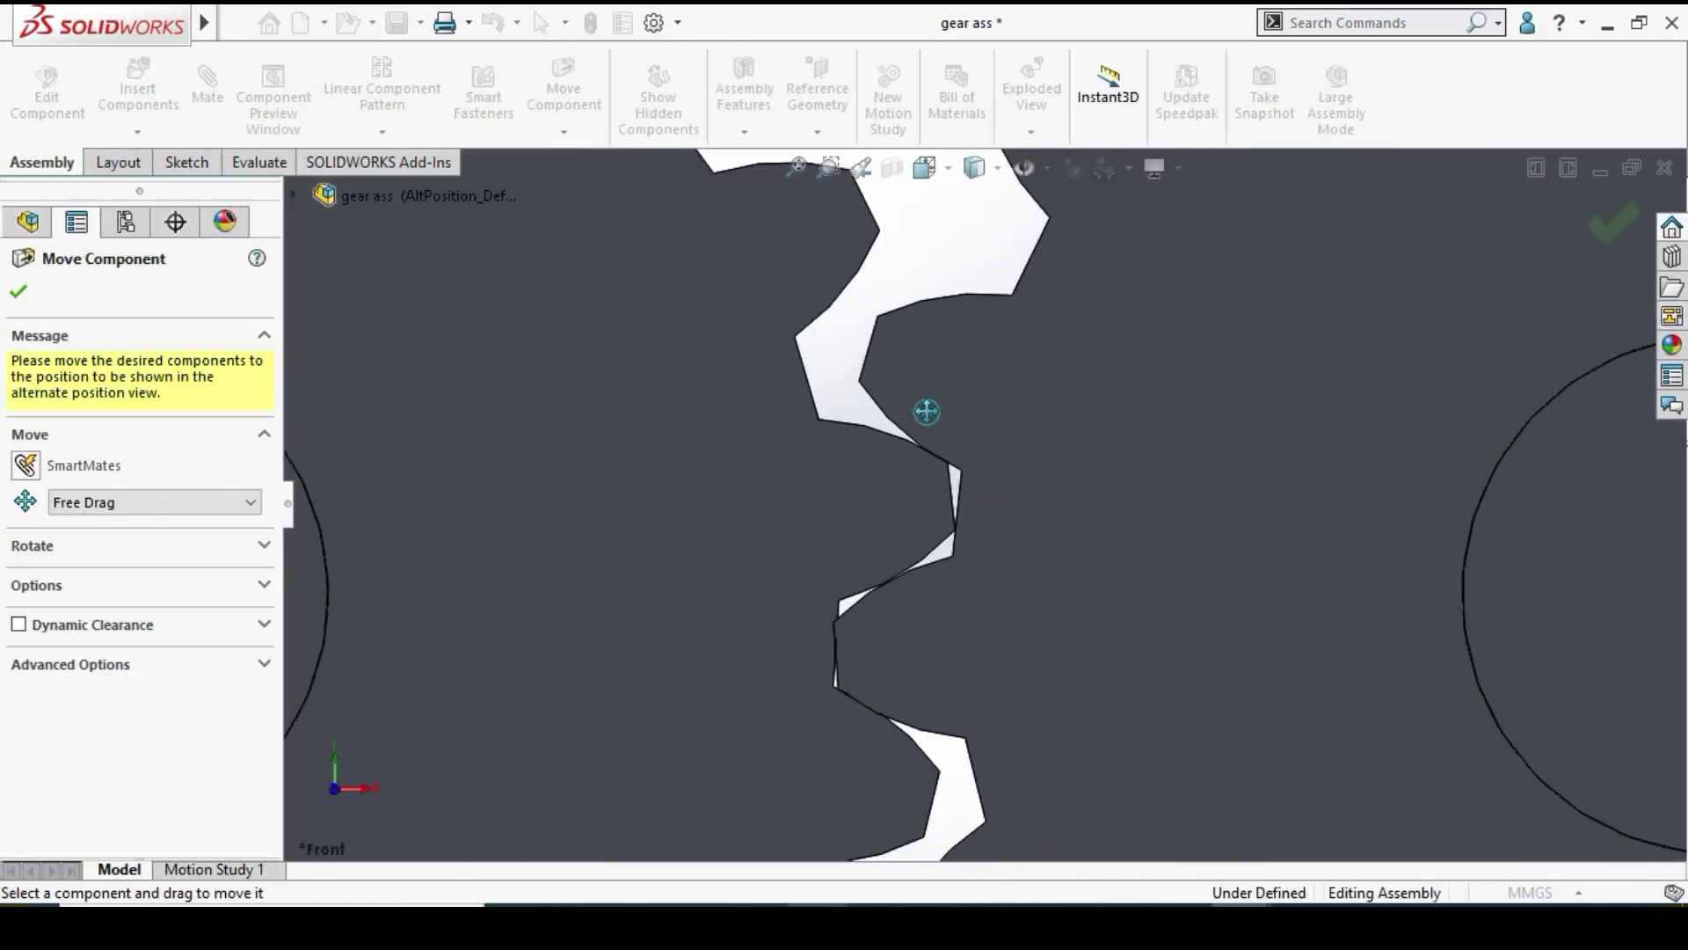
pyautogui.moveTo(927, 410); pyautogui.dragTo(1016, 313)
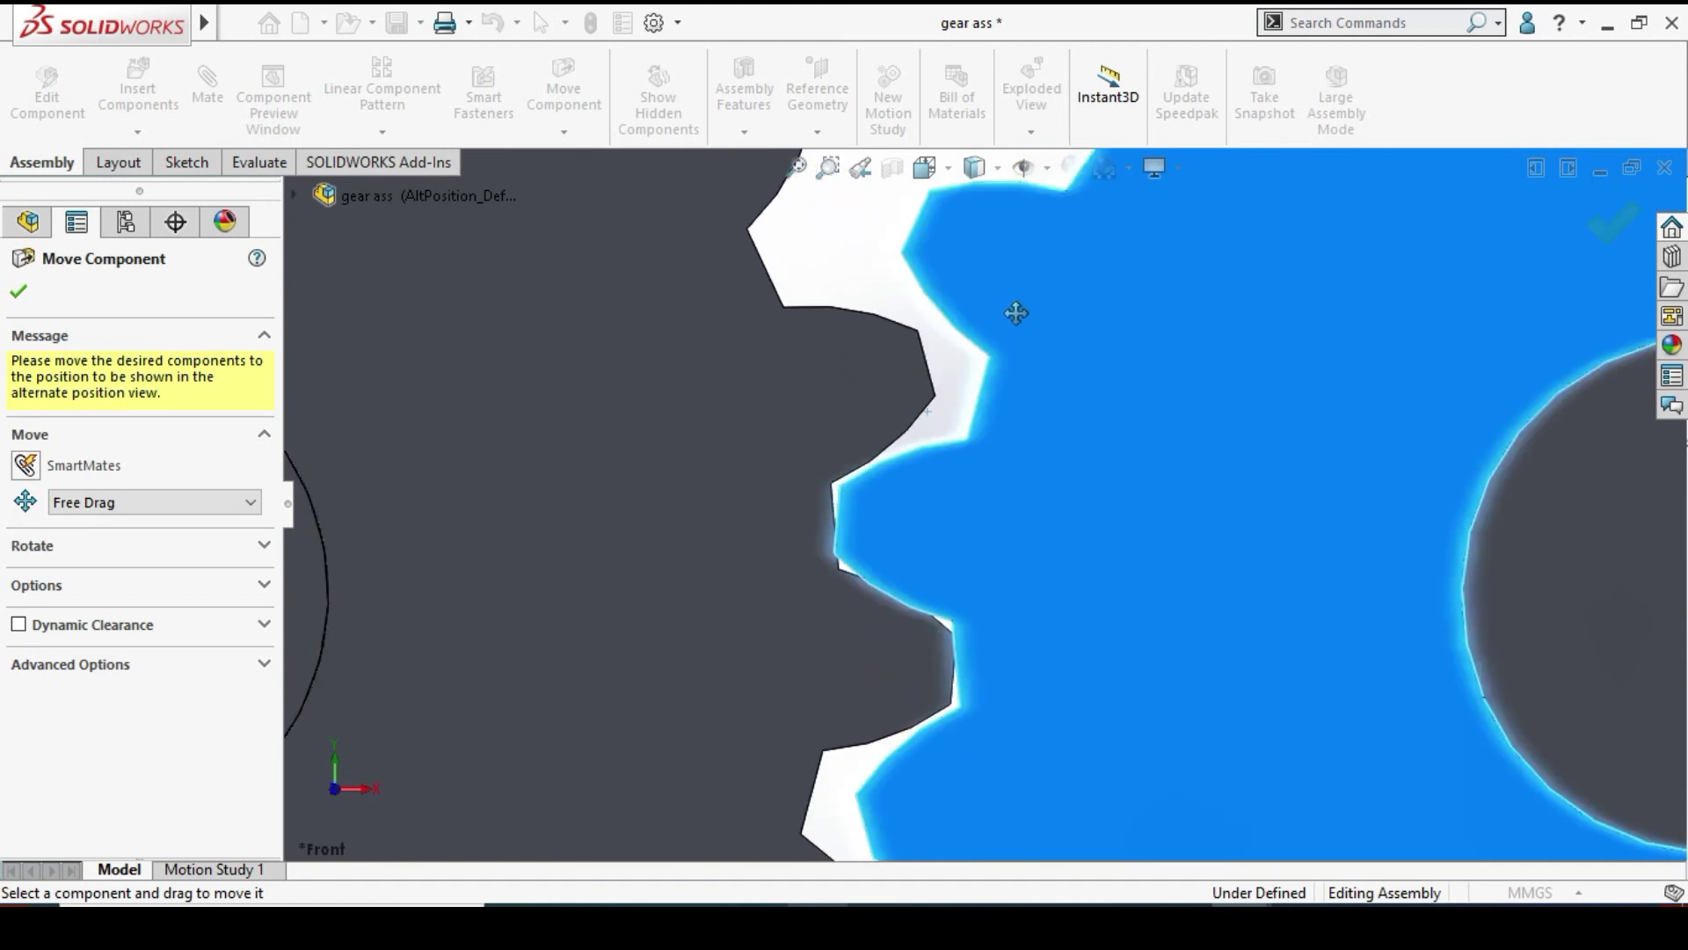
pyautogui.click(22, 290)
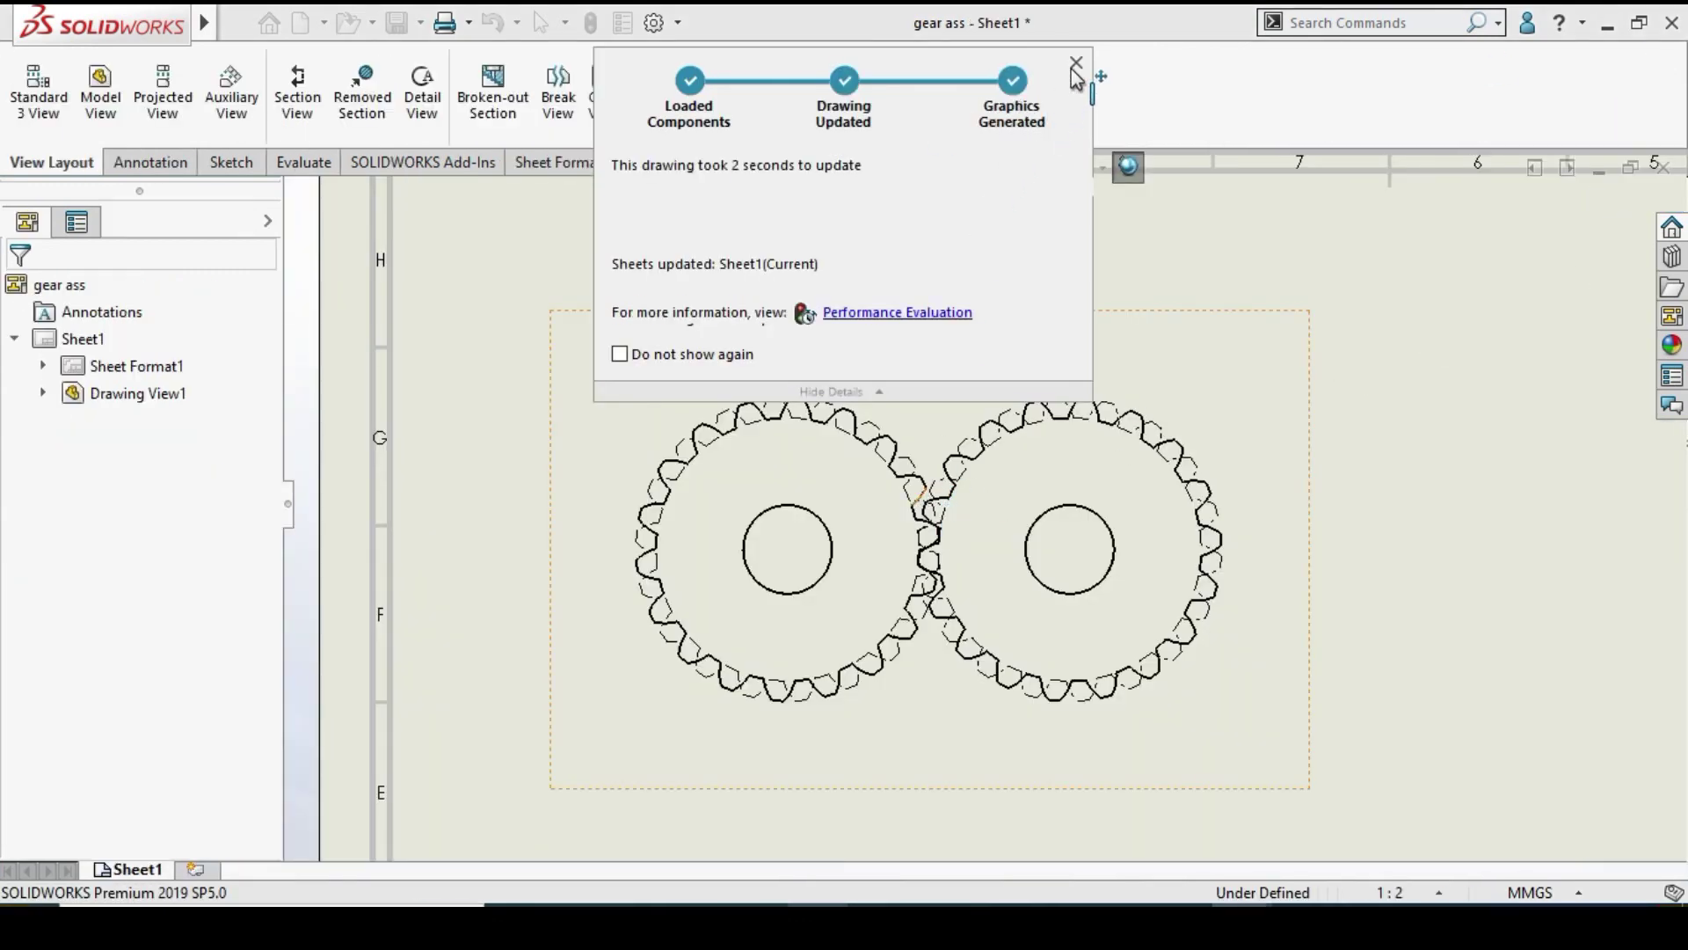
# Close the update summary and zoom to inspect the phantom-line gear teeth
pyautogui.click(1075, 65)
pyautogui.scroll(-6, 932, 503)
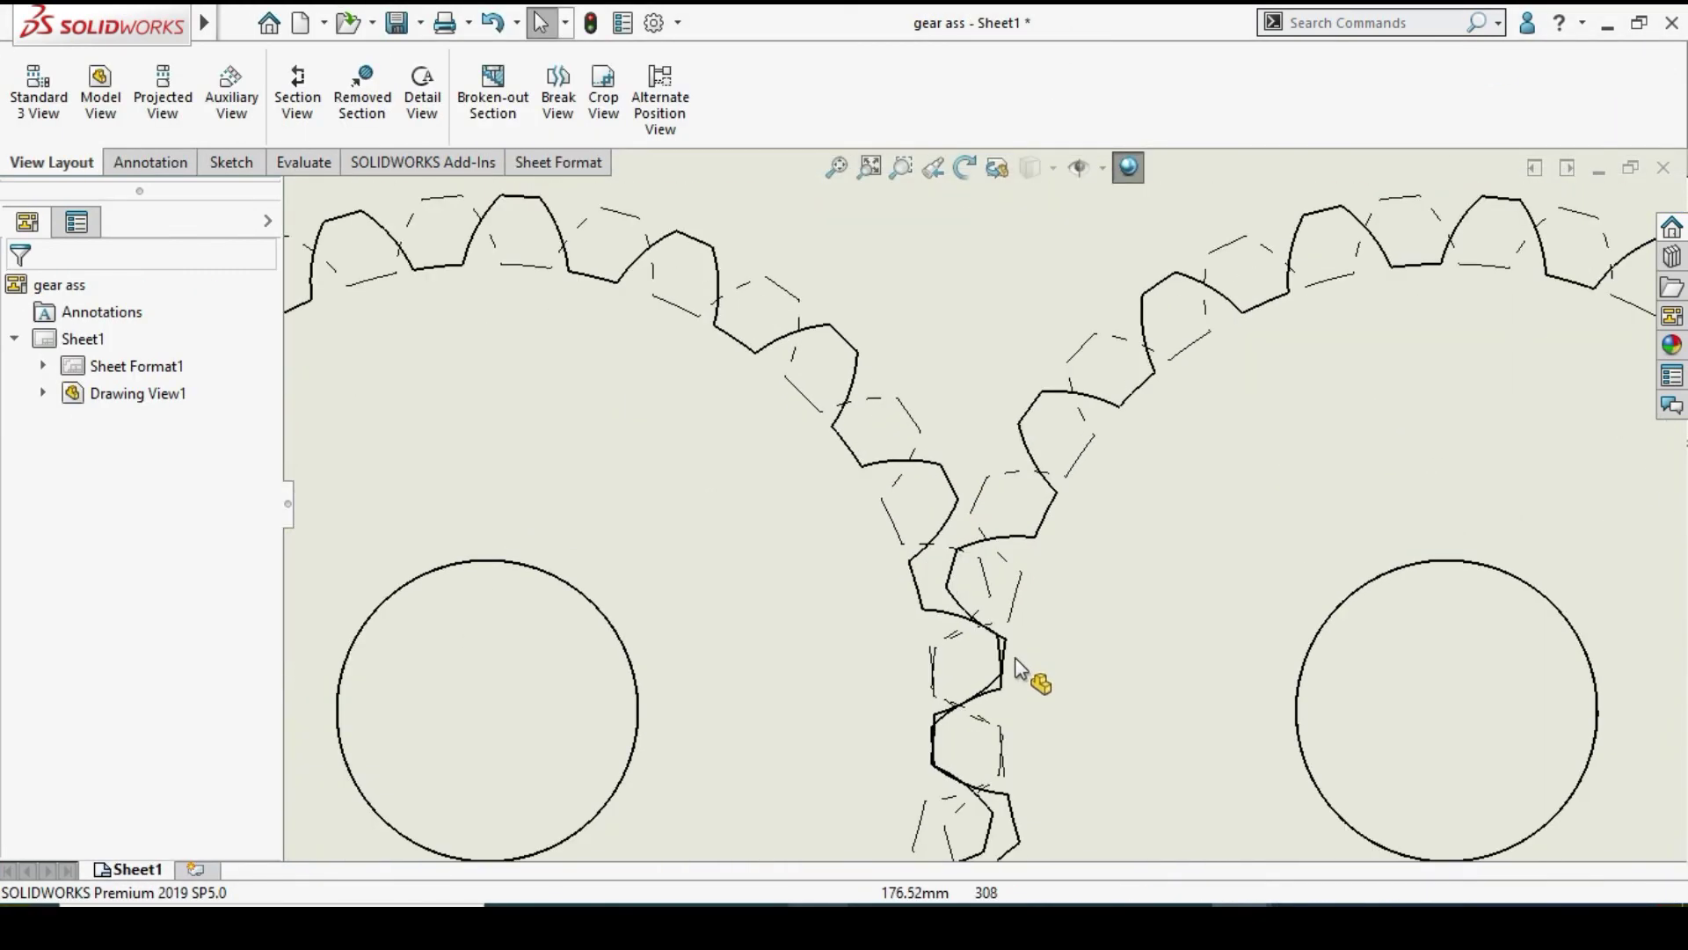
pyautogui.scroll(-2, 1011, 673)
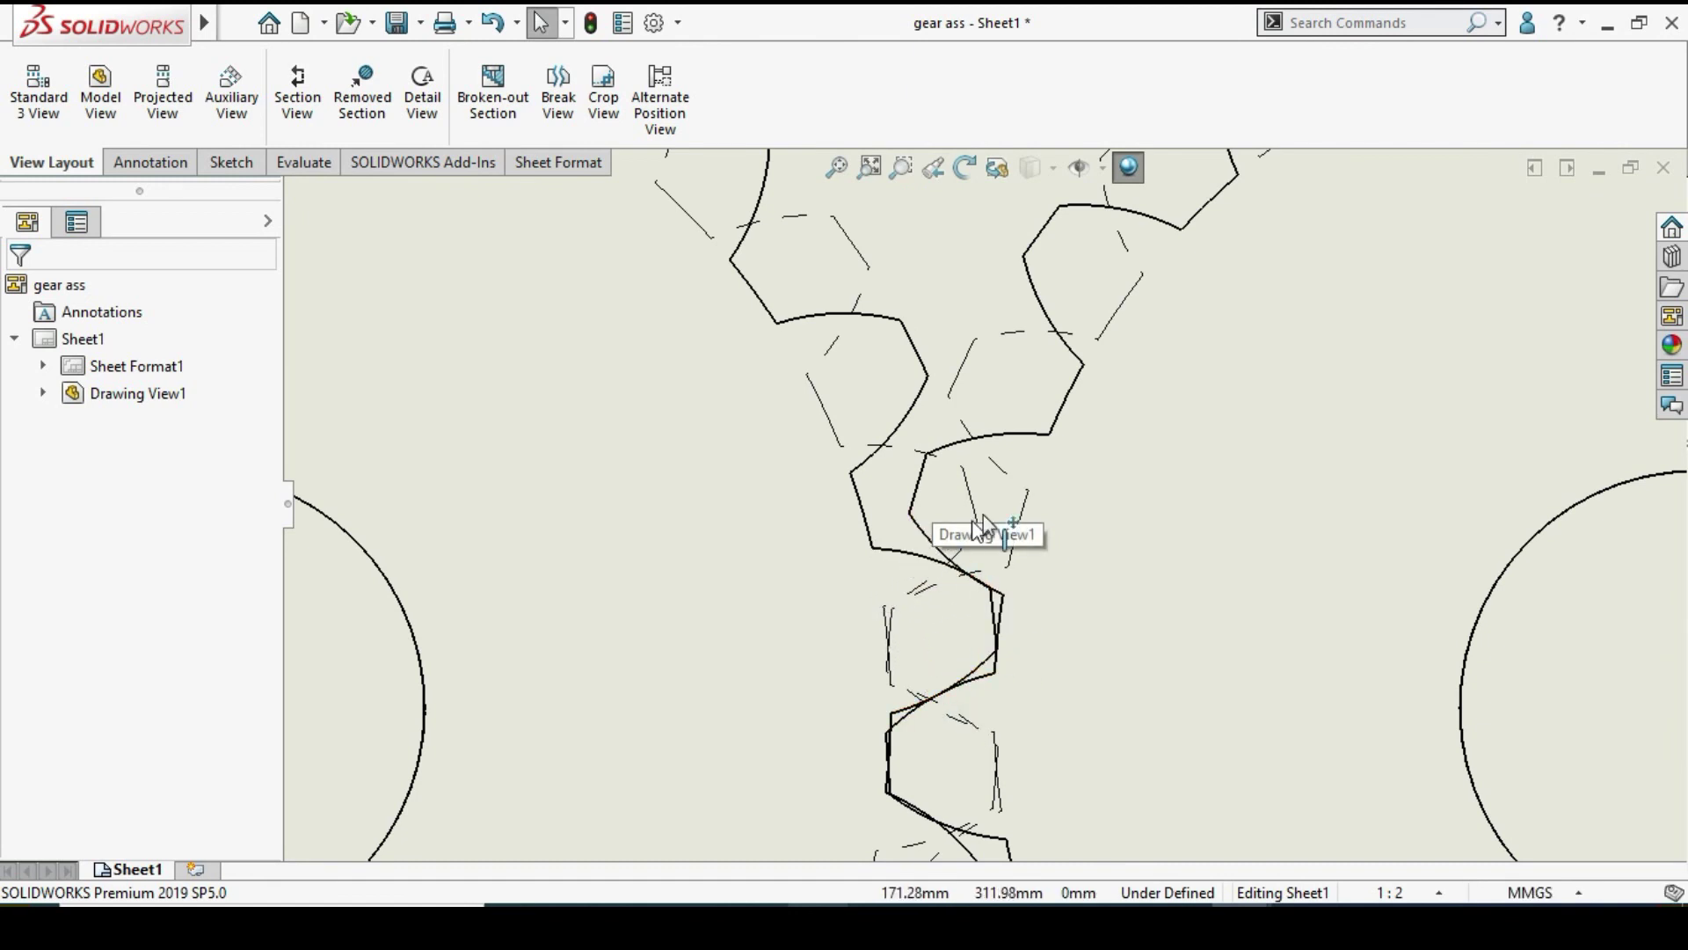
pyautogui.scroll(8, 1011, 563)
pyautogui.scroll(-3, 1027, 466)
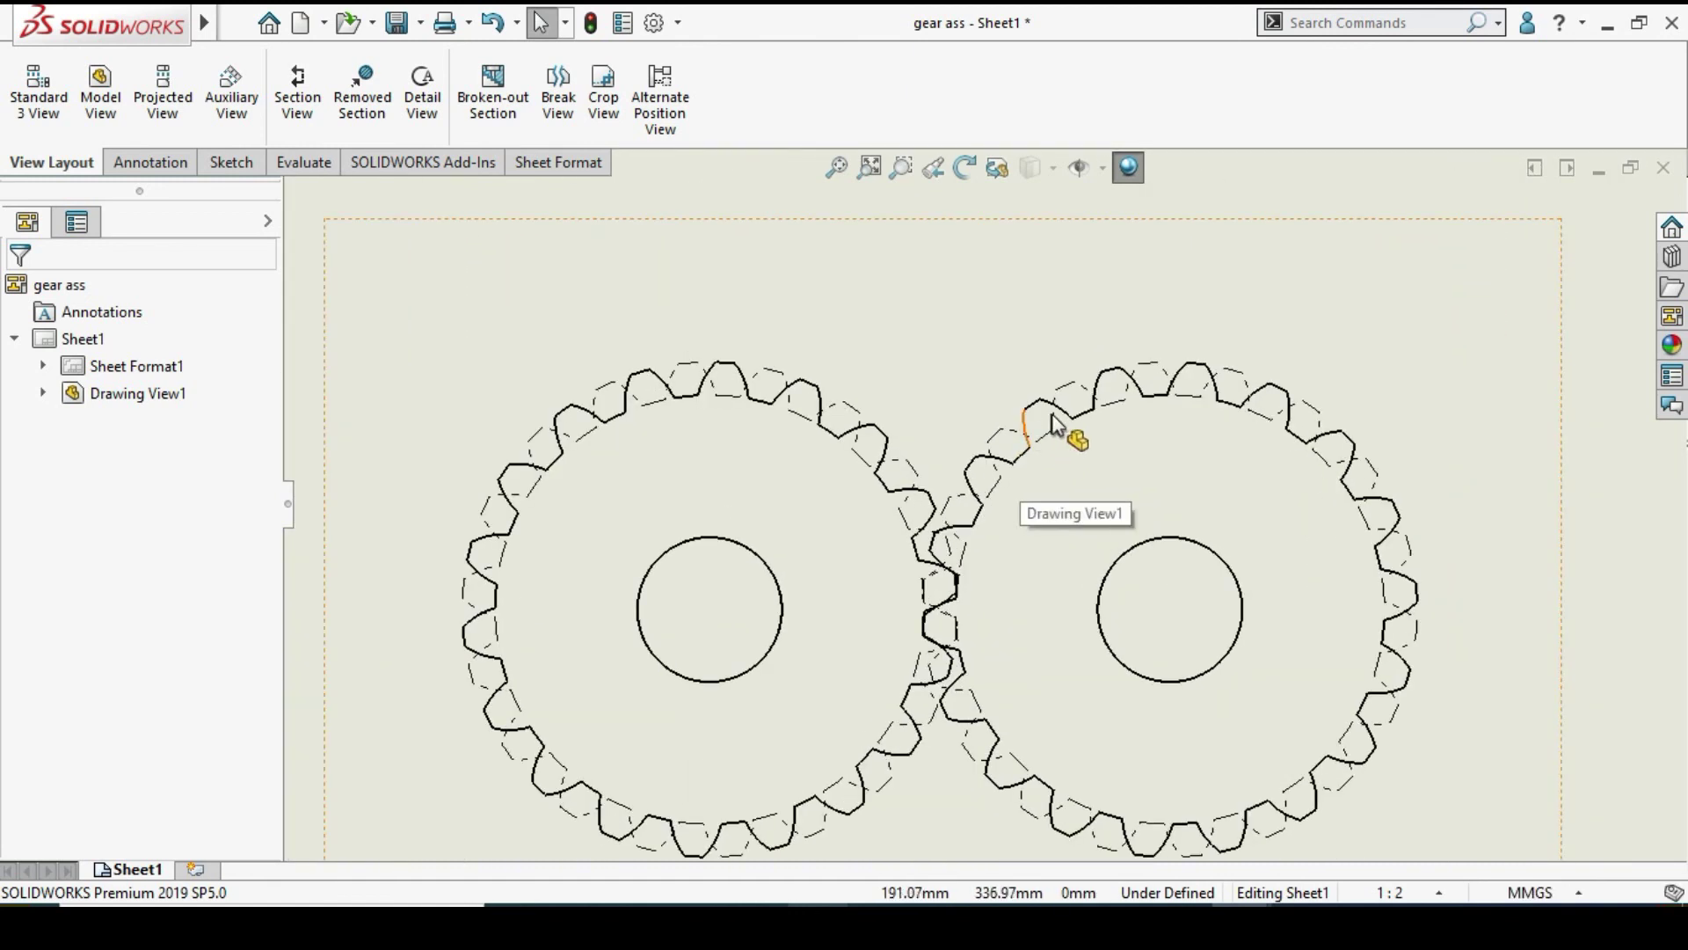
pyautogui.scroll(-4, 1038, 457)
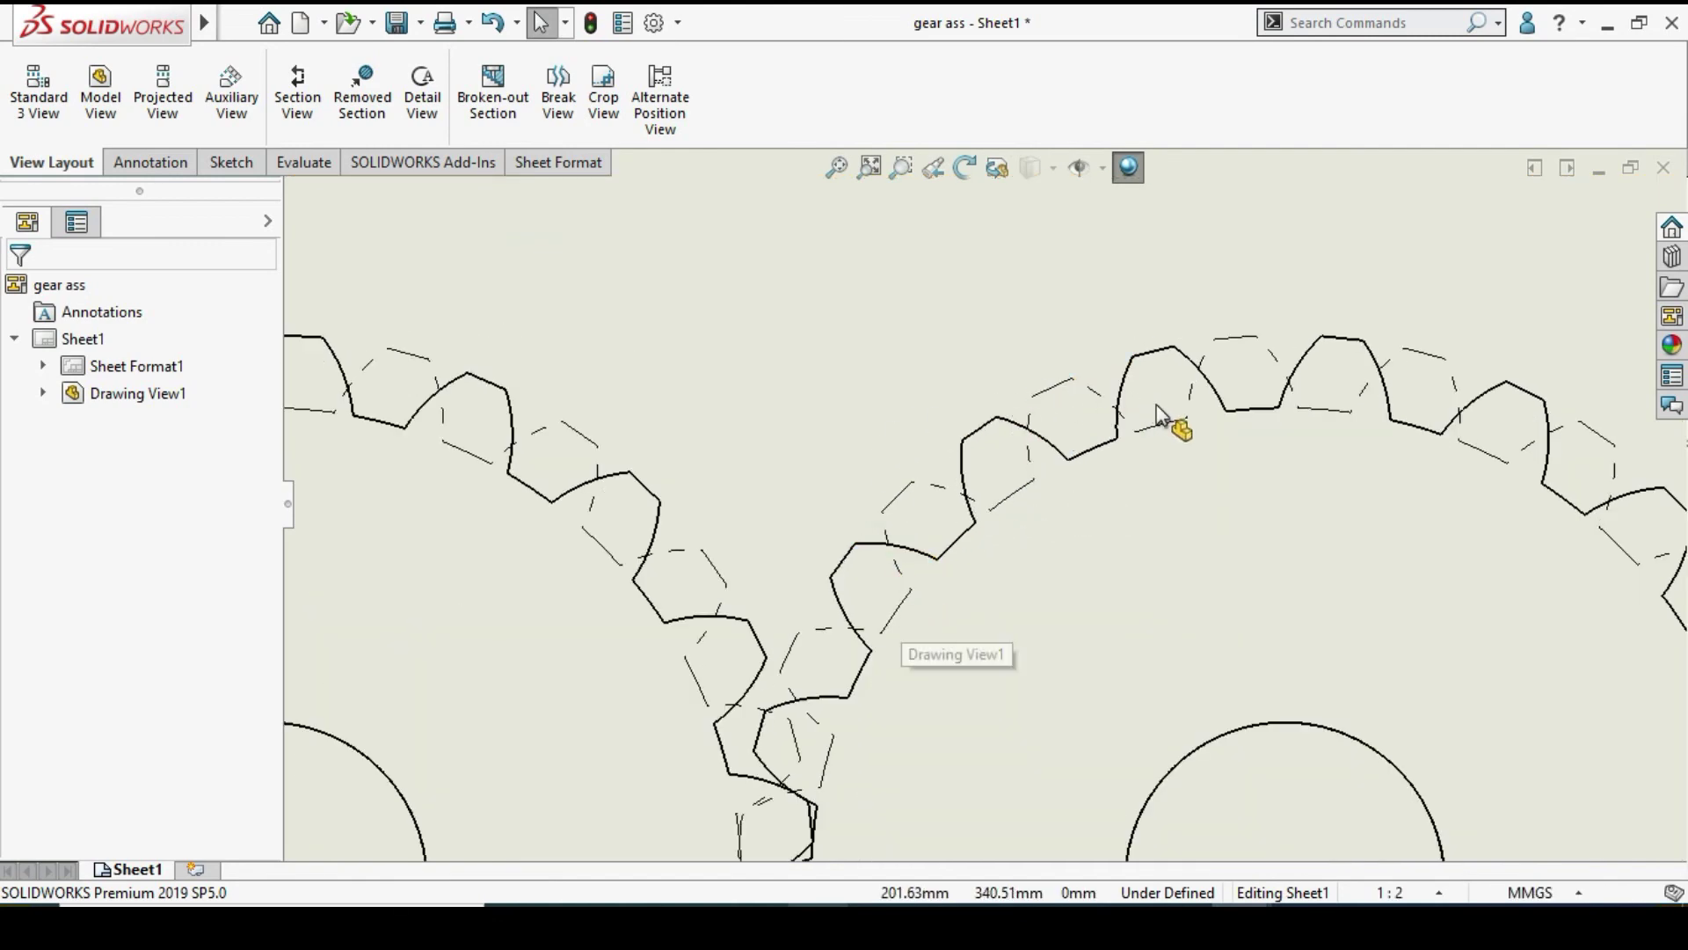
pyautogui.scroll(6, 1160, 475)
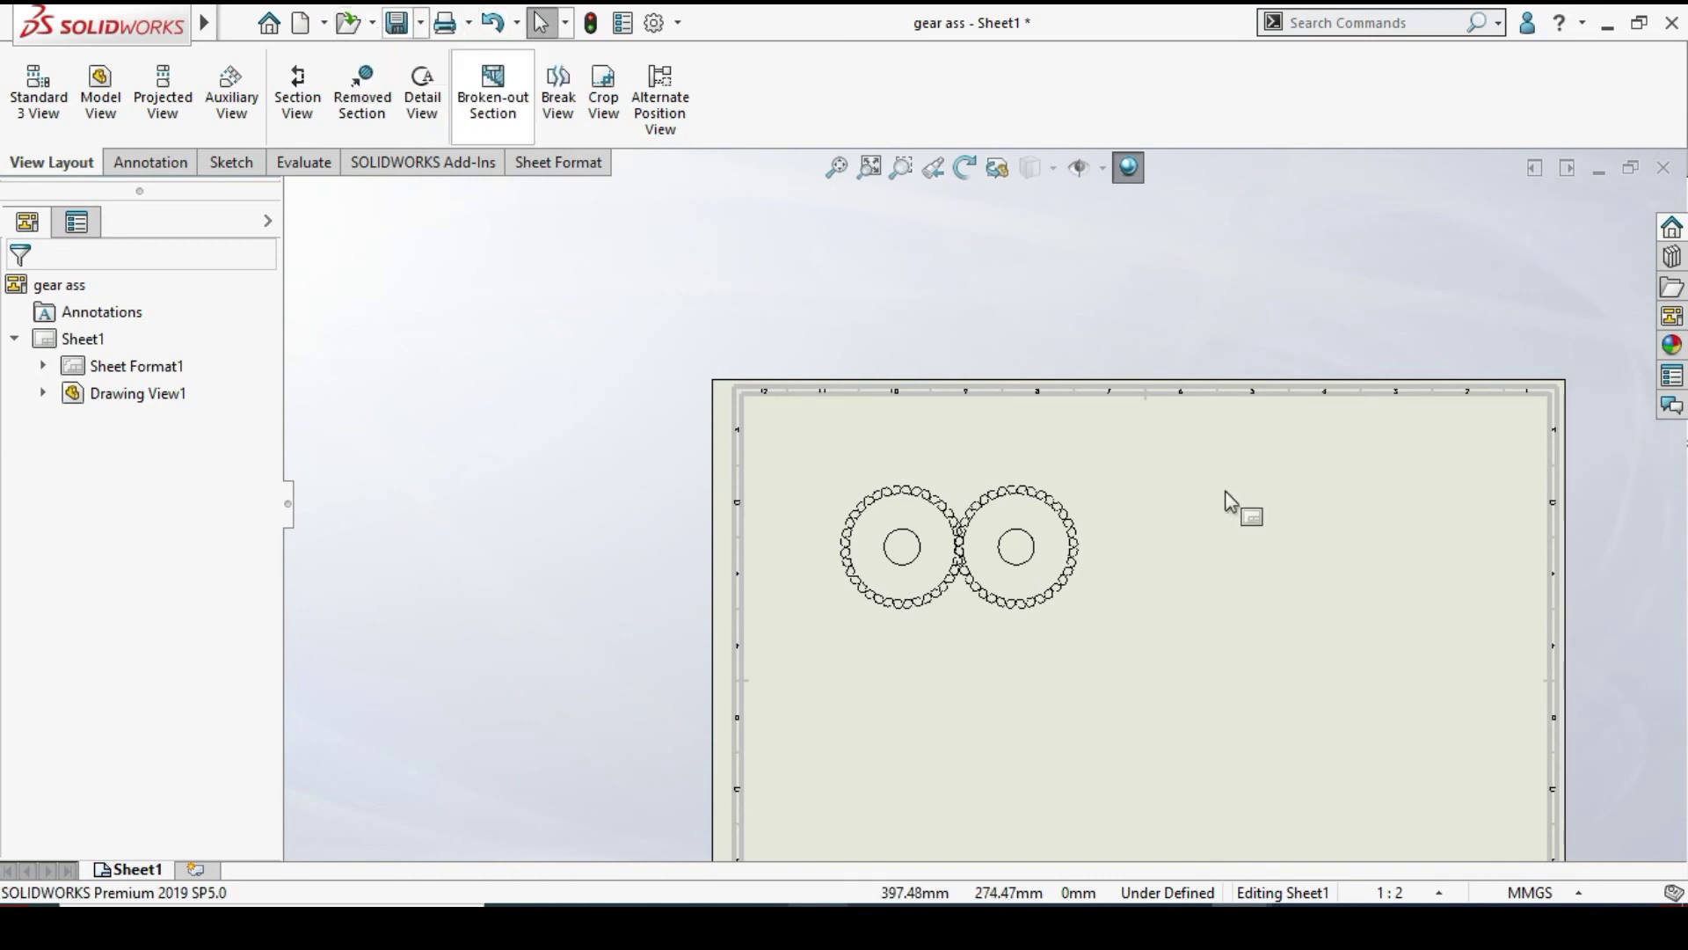
pyautogui.scroll(-1, 1001, 479)
pyautogui.scroll(-1, 1002, 480)
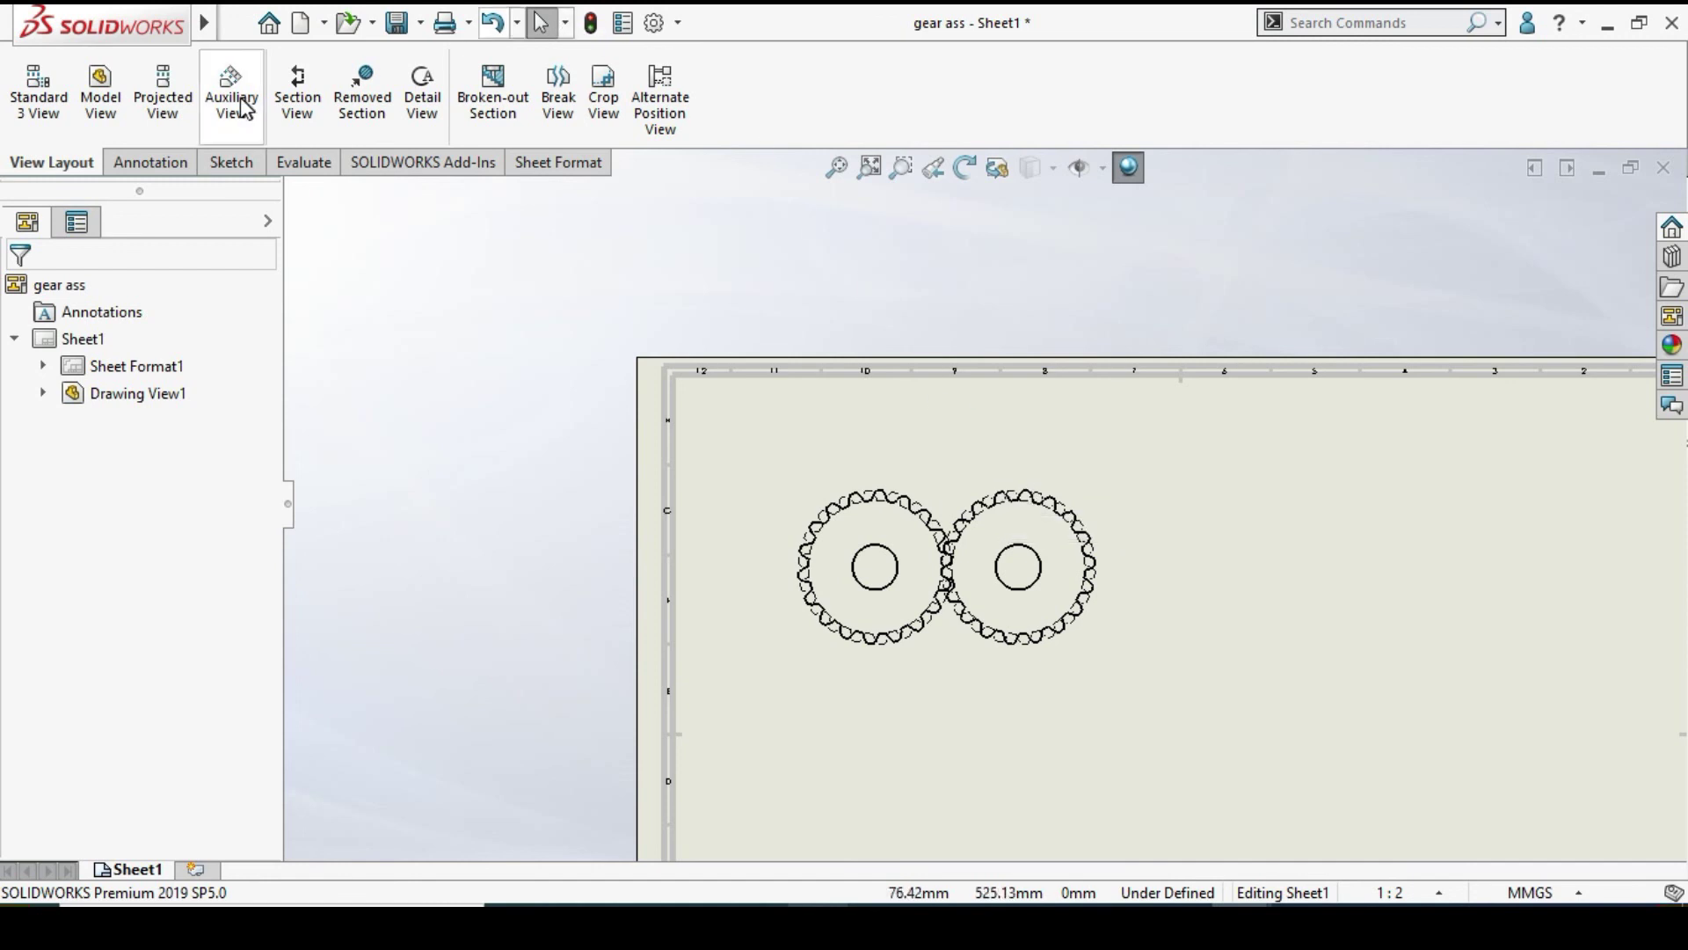
# Bring up the Open file browser twice, cancelling it each time without opening anything
pyautogui.click(372, 22)
pyautogui.click(378, 57)
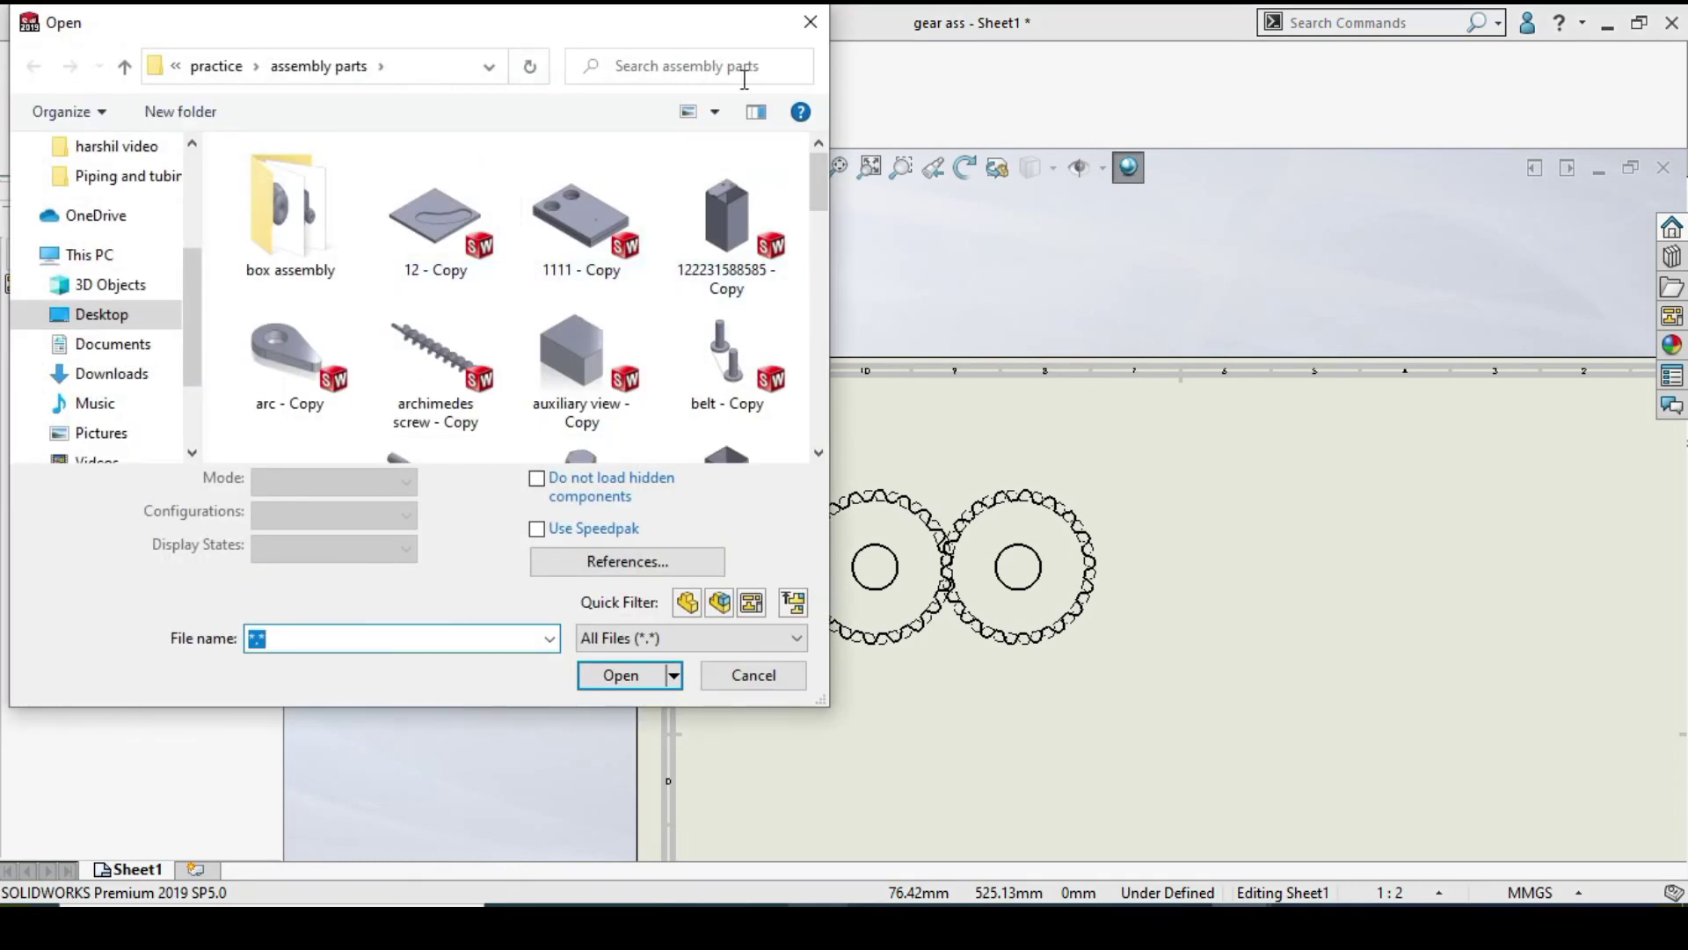
pyautogui.click(812, 34)
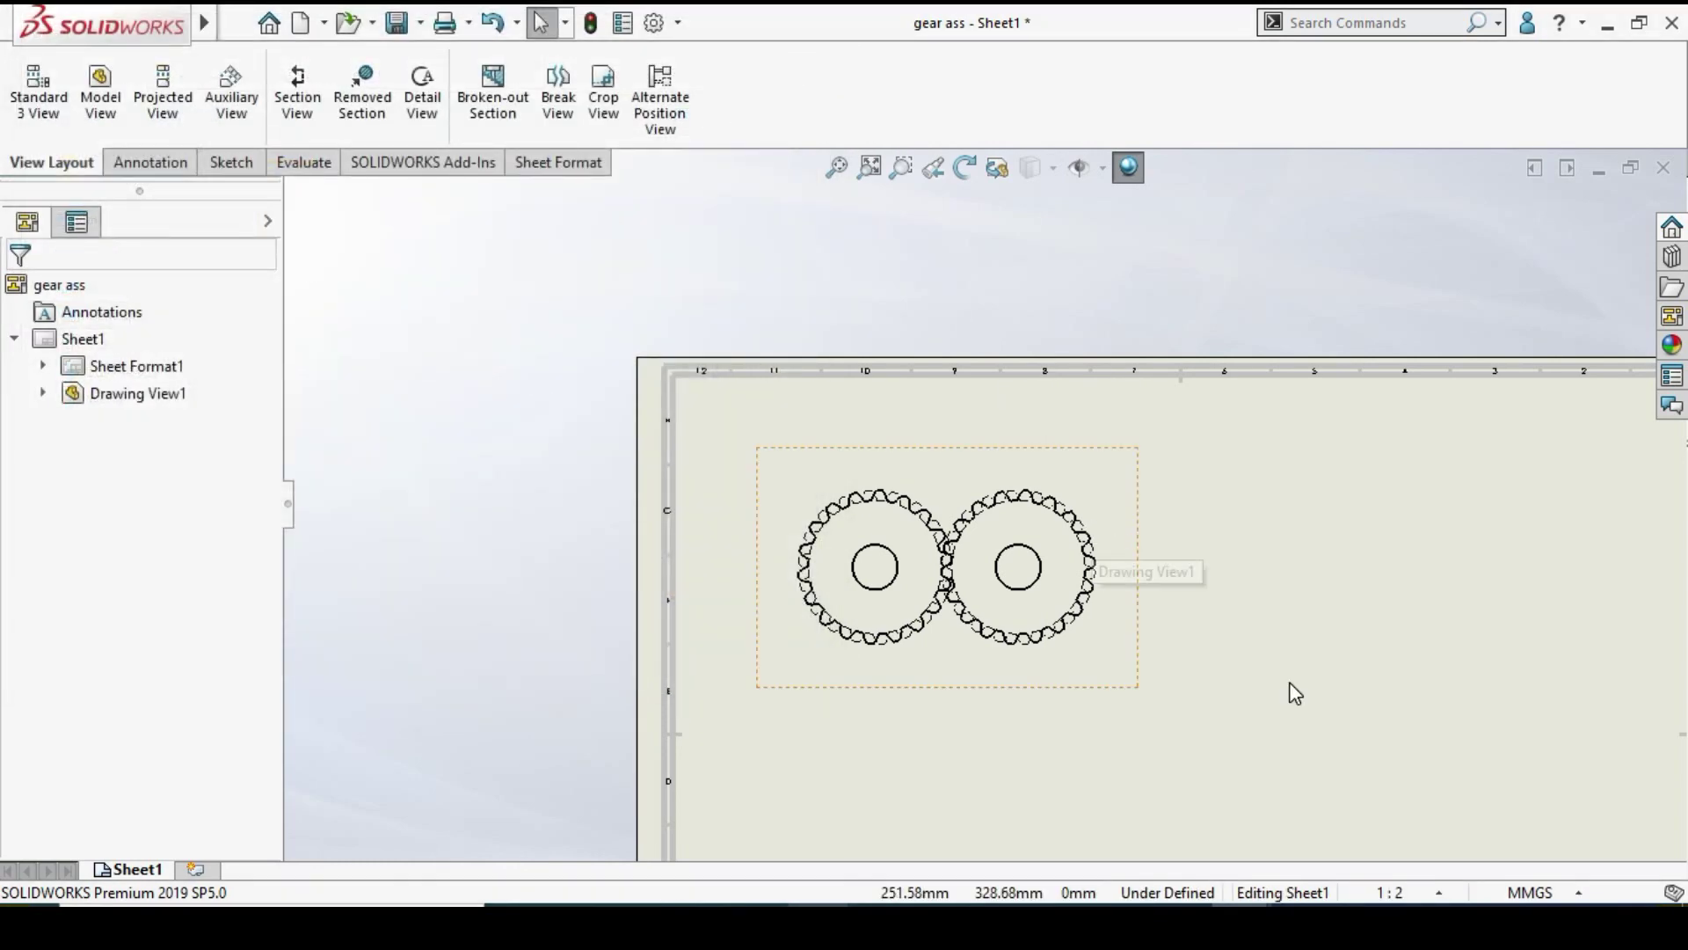
pyautogui.click(1631, 791)
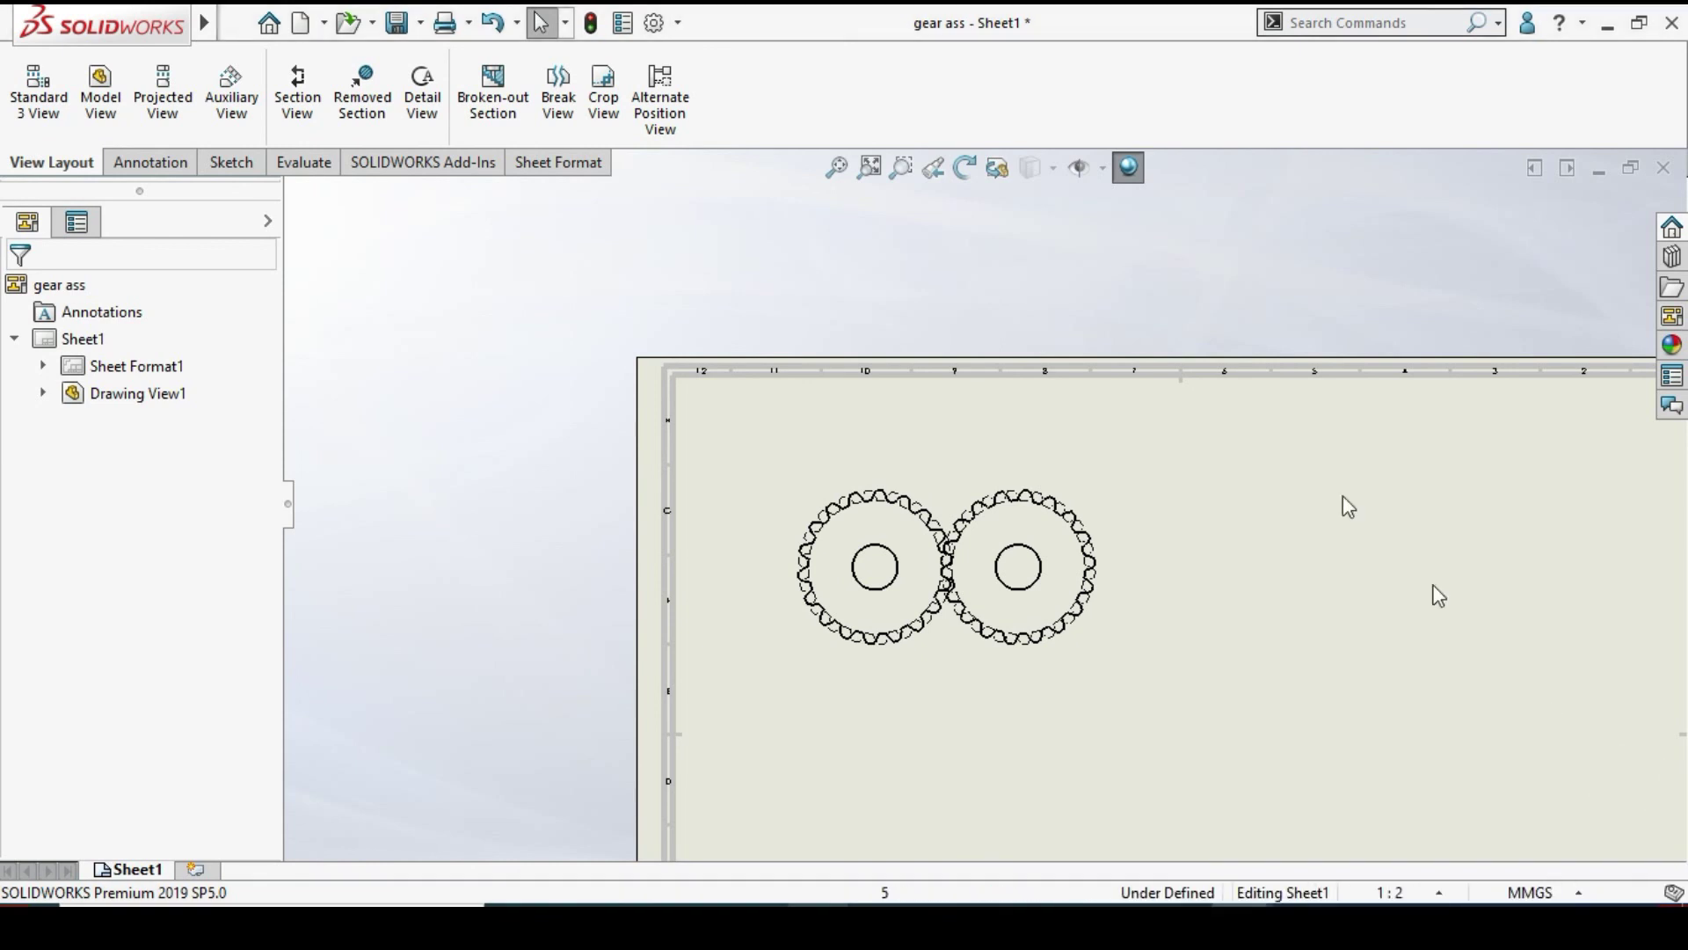
pyautogui.click(372, 22)
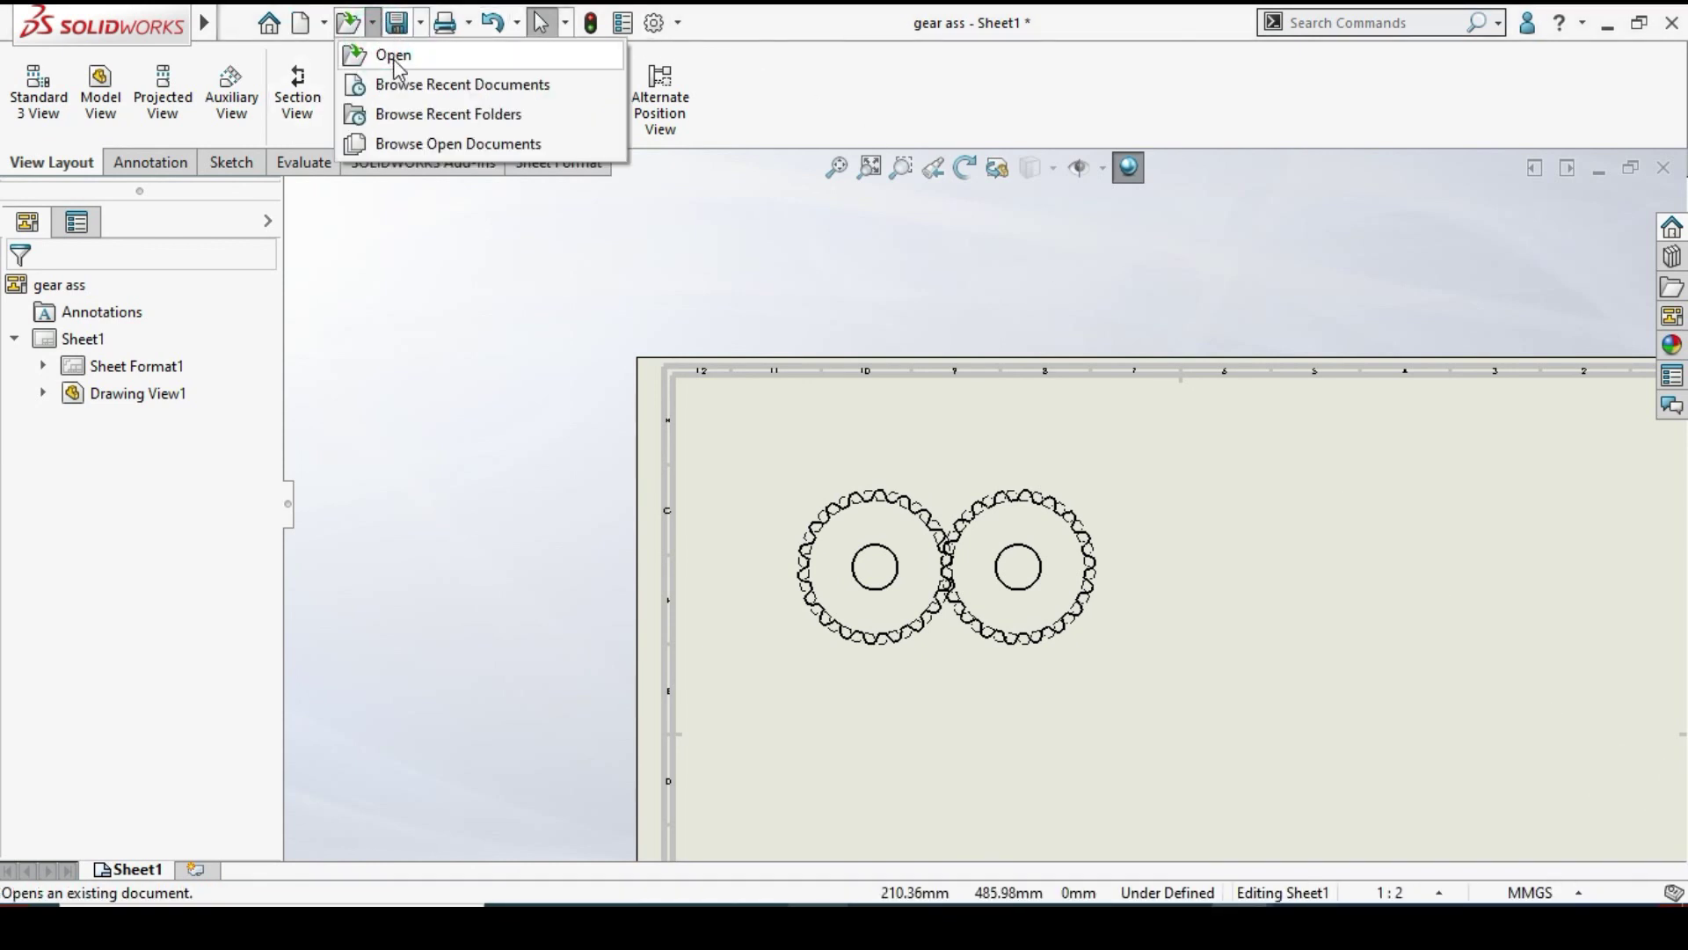
pyautogui.click(396, 61)
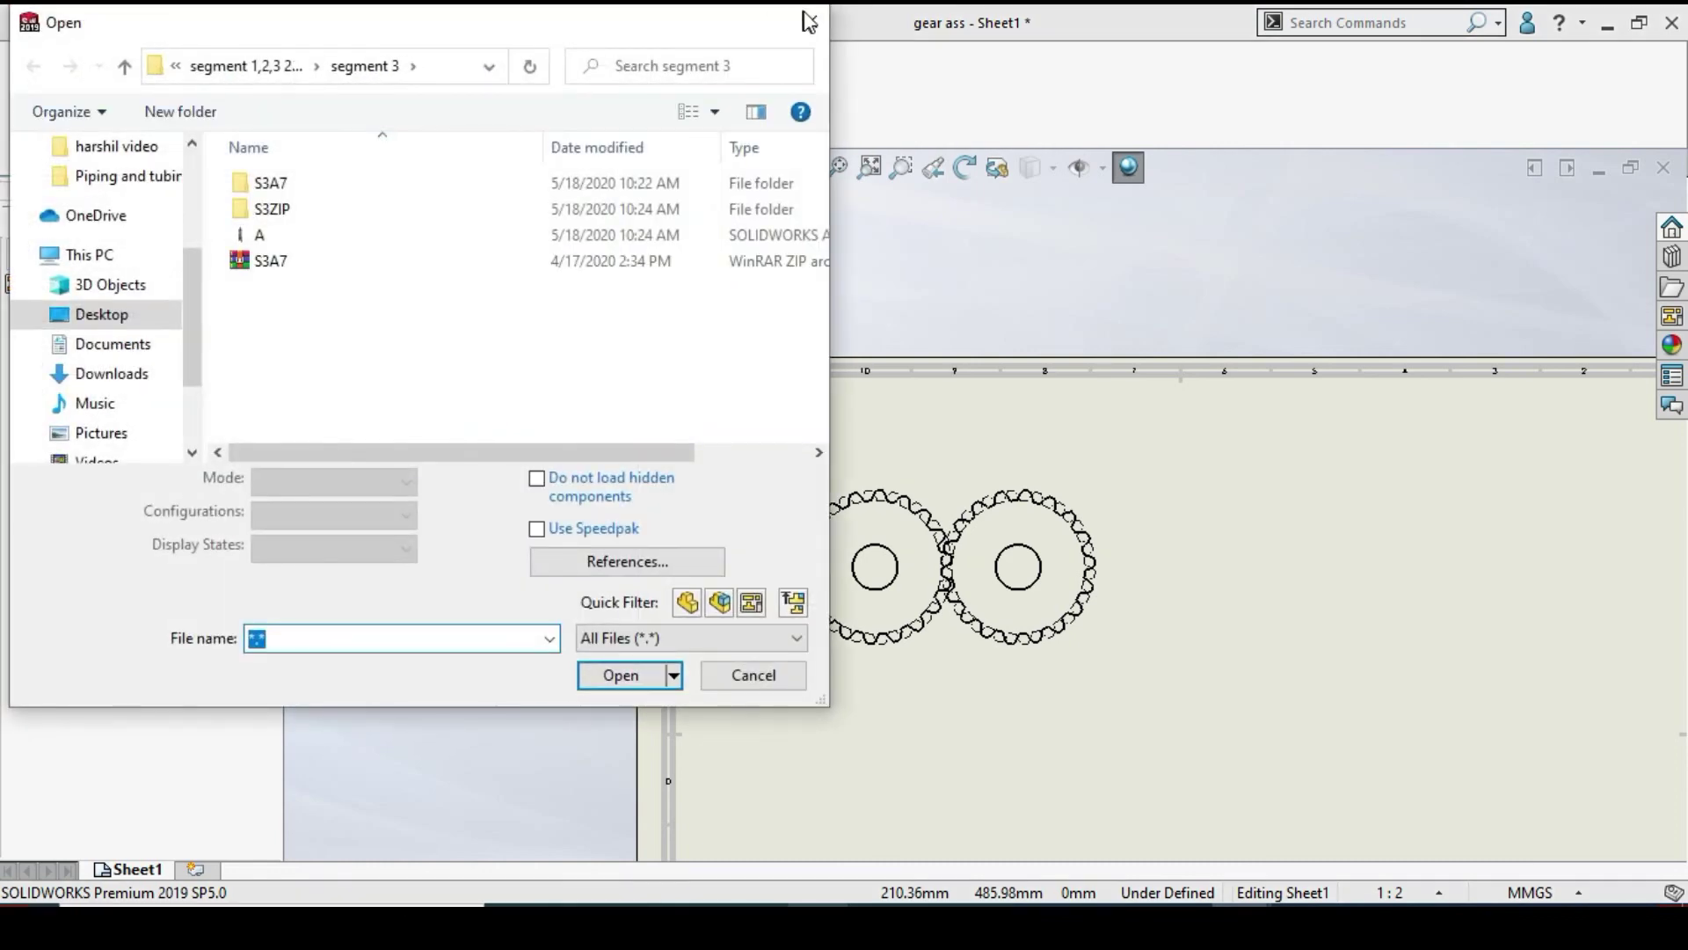
pyautogui.click(811, 22)
# Create a new blank drawing document
pyautogui.click(325, 22)
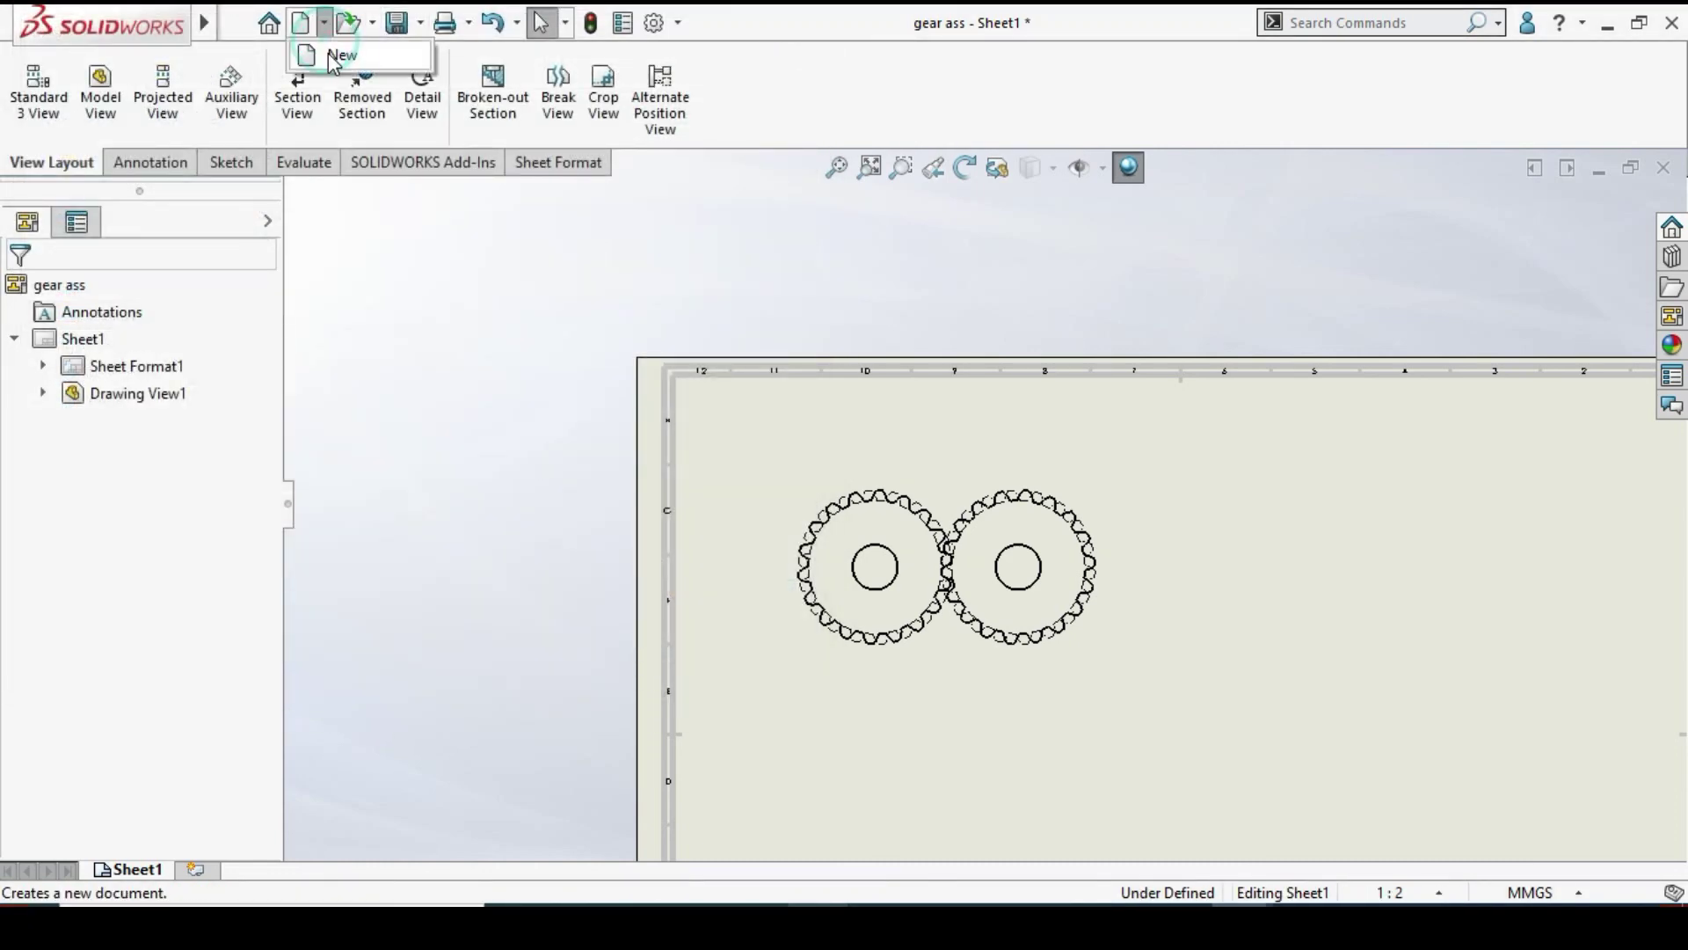
pyautogui.click(332, 58)
pyautogui.click(1081, 380)
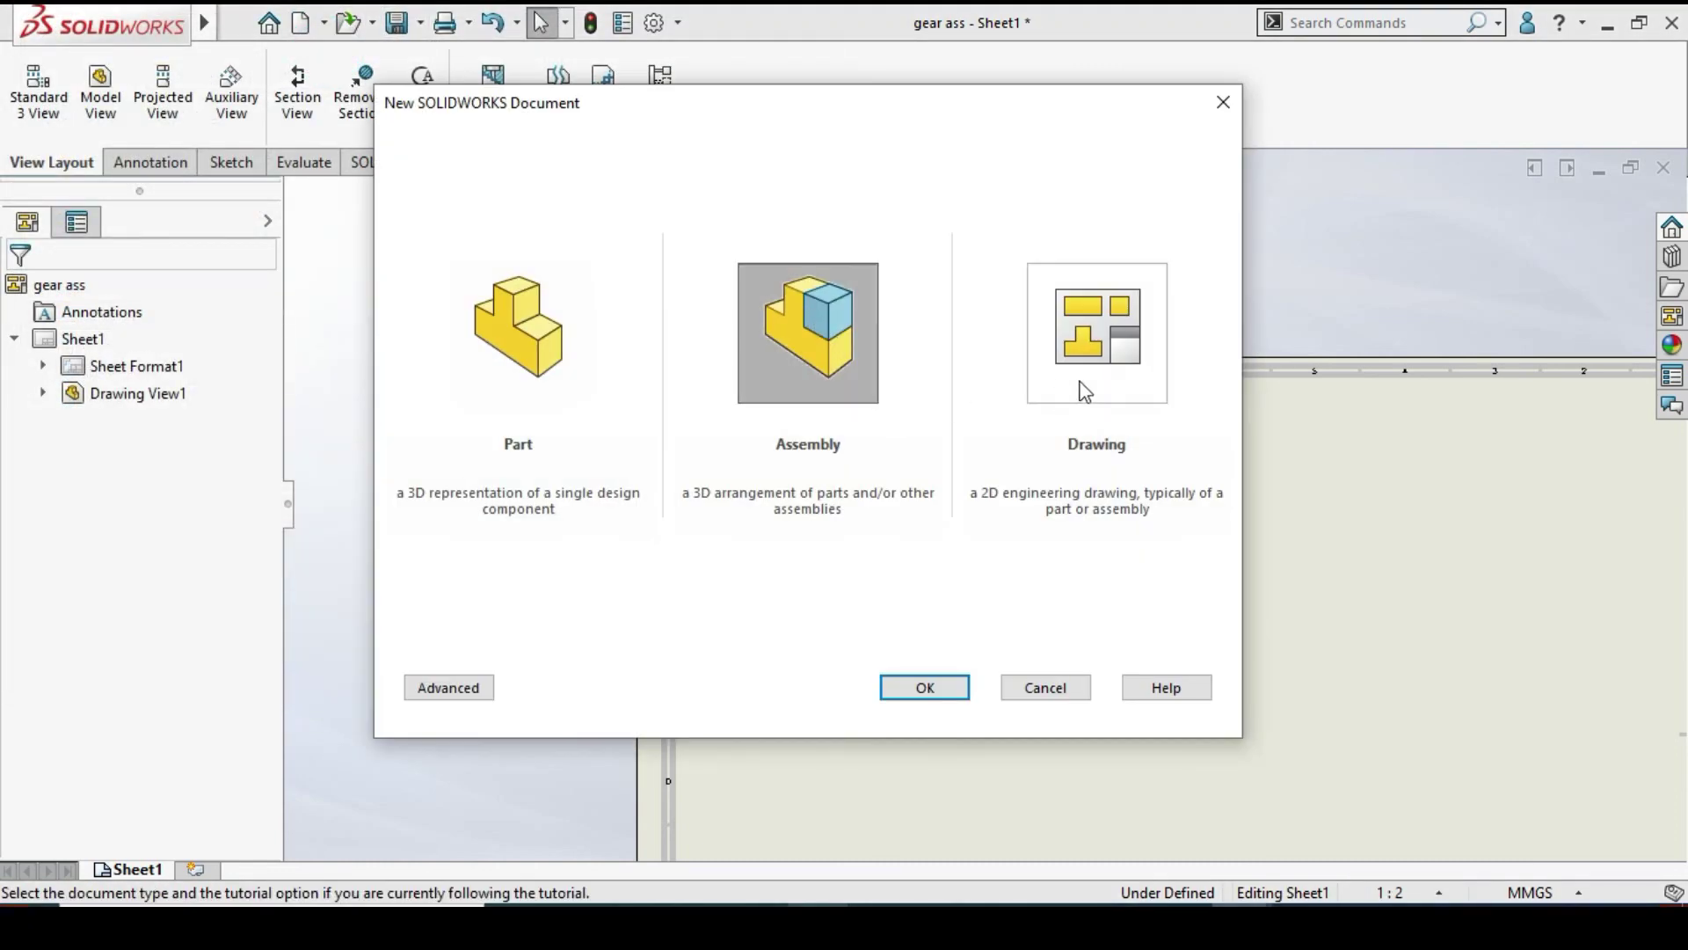
pyautogui.click(925, 686)
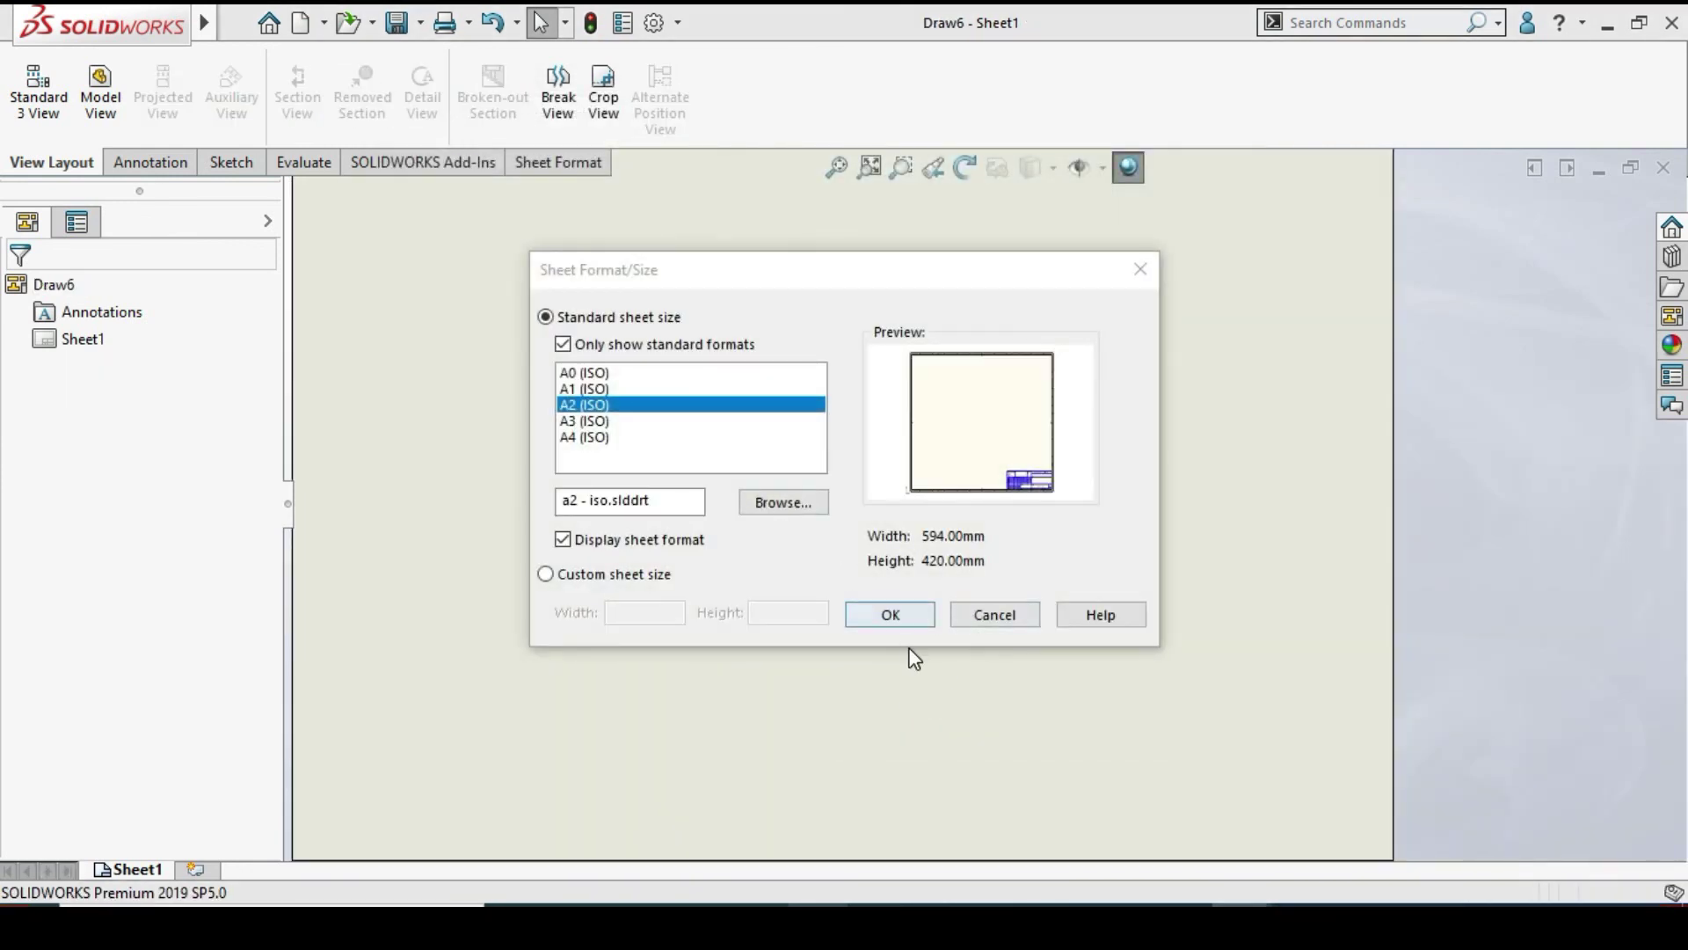
# Accept the A2 (ISO) sheet and load assembly A into the View Palette
pyautogui.click(890, 614)
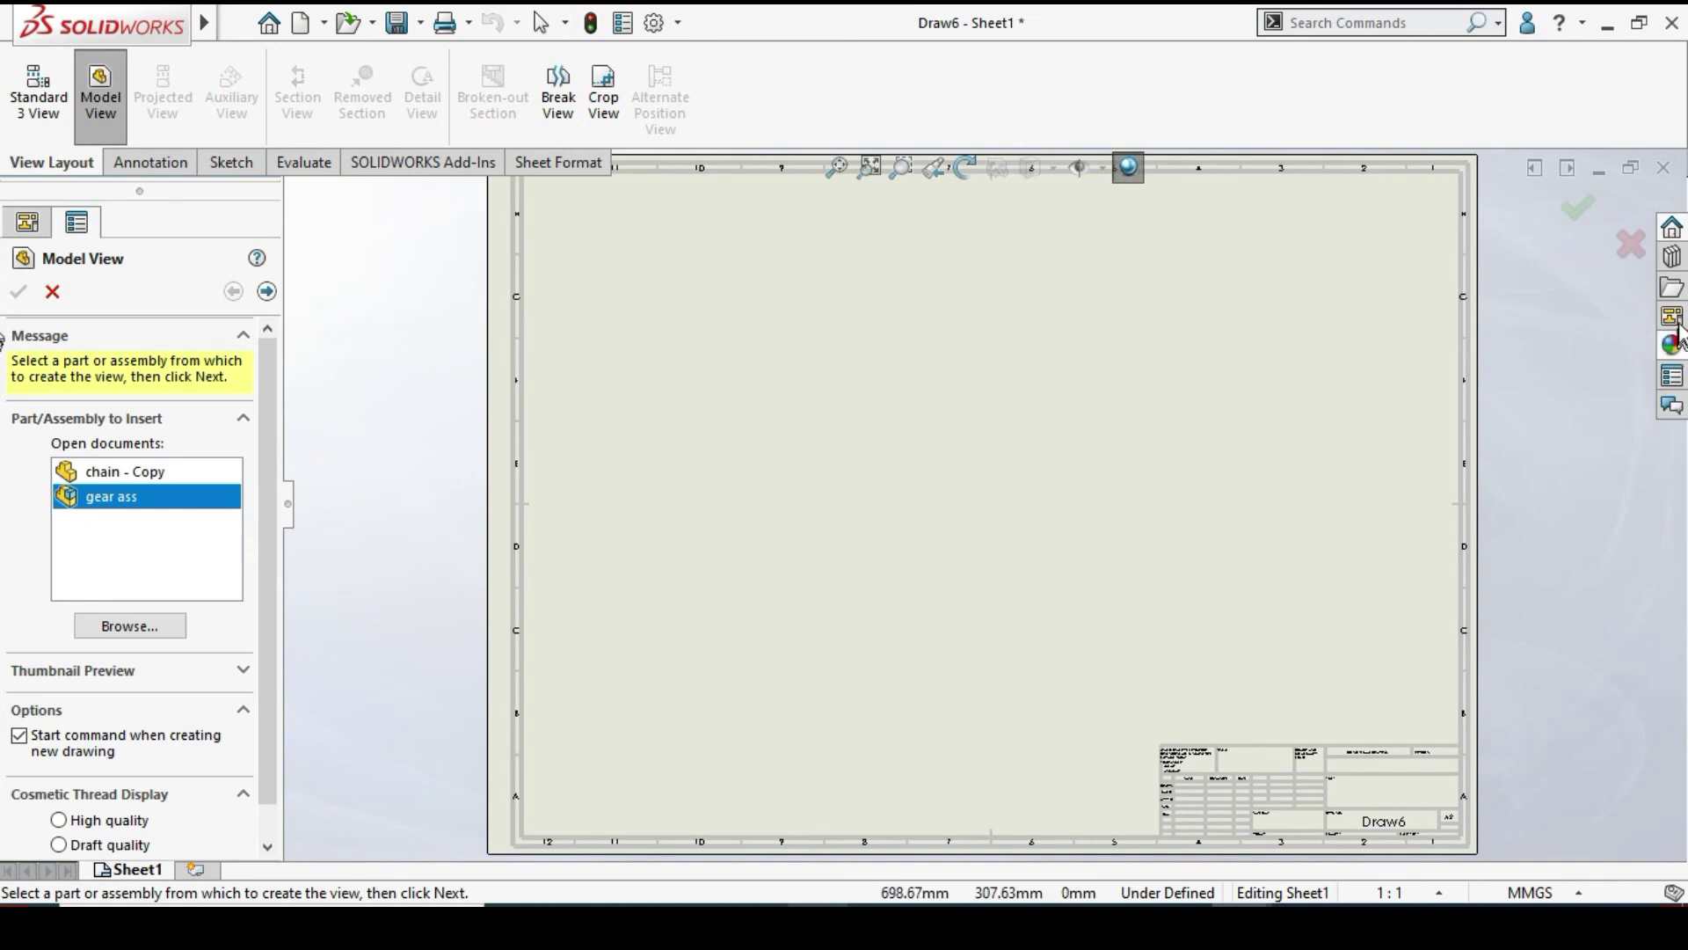
pyautogui.click(1672, 316)
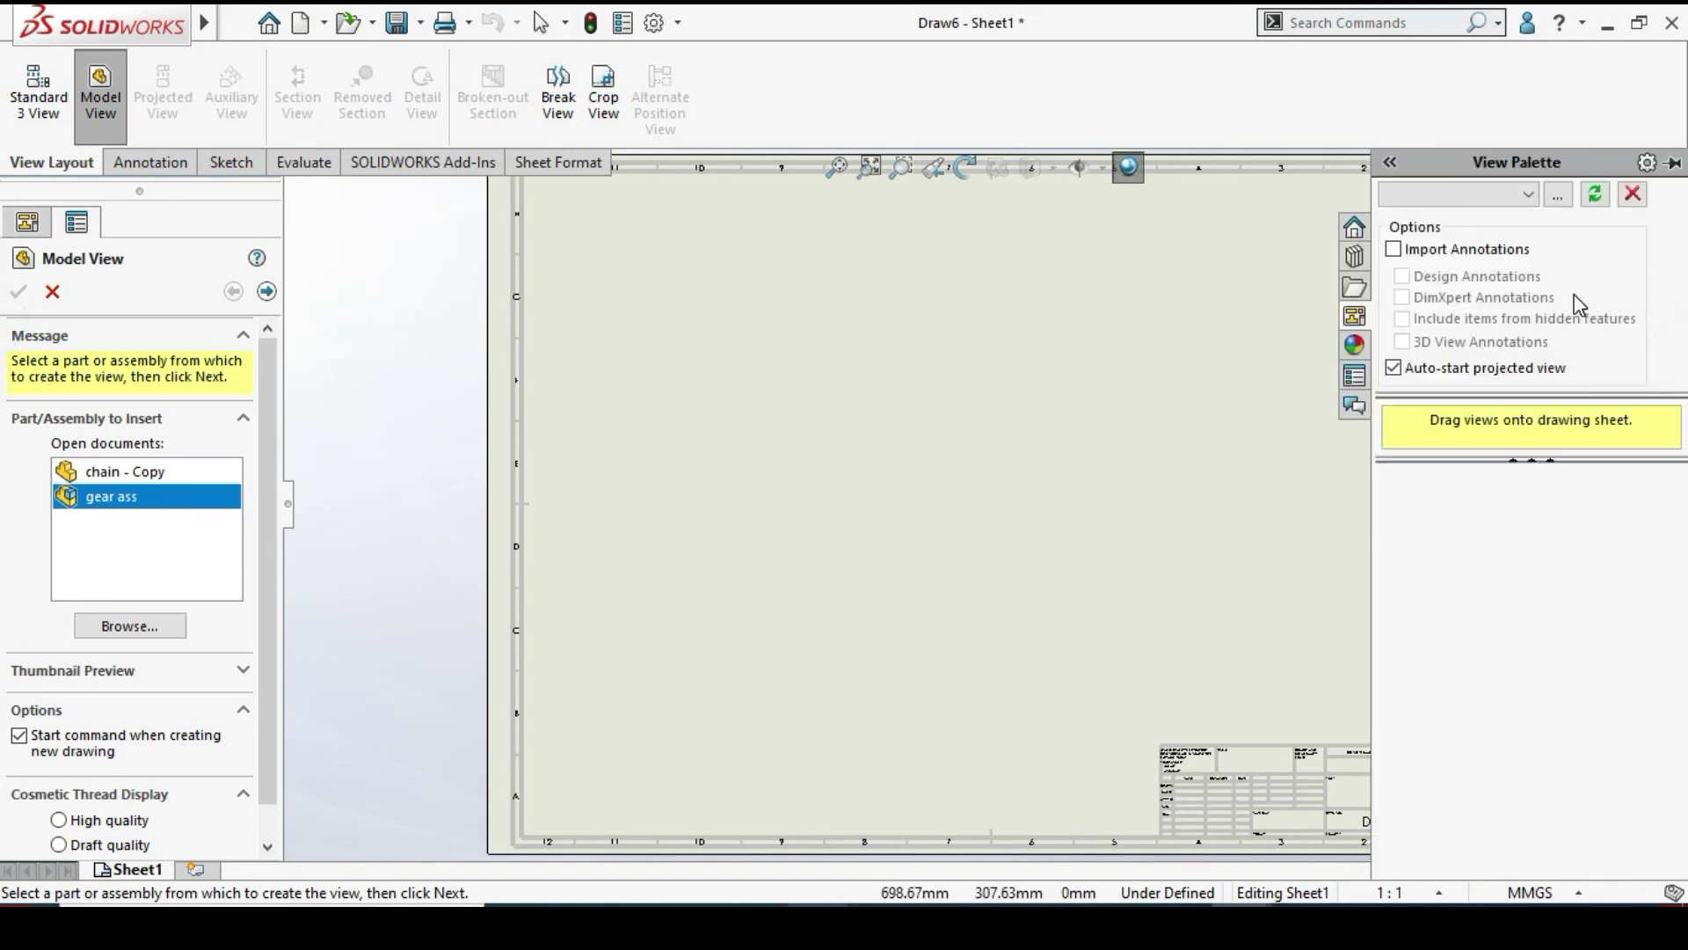
pyautogui.click(1530, 195)
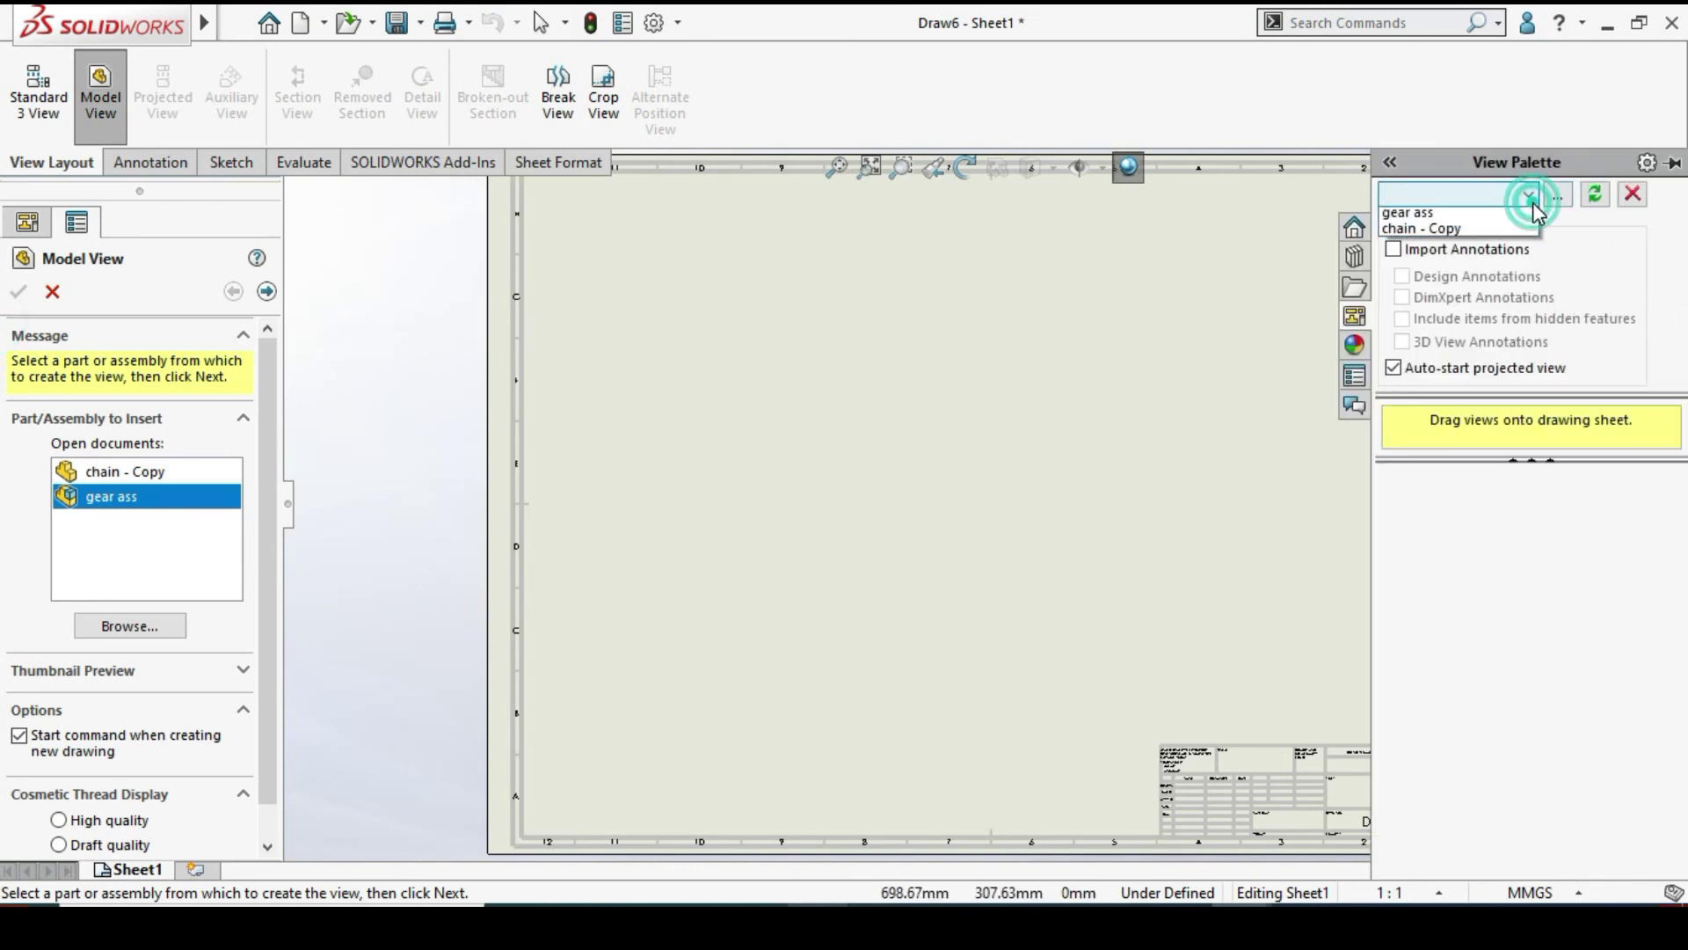
pyautogui.click(1561, 196)
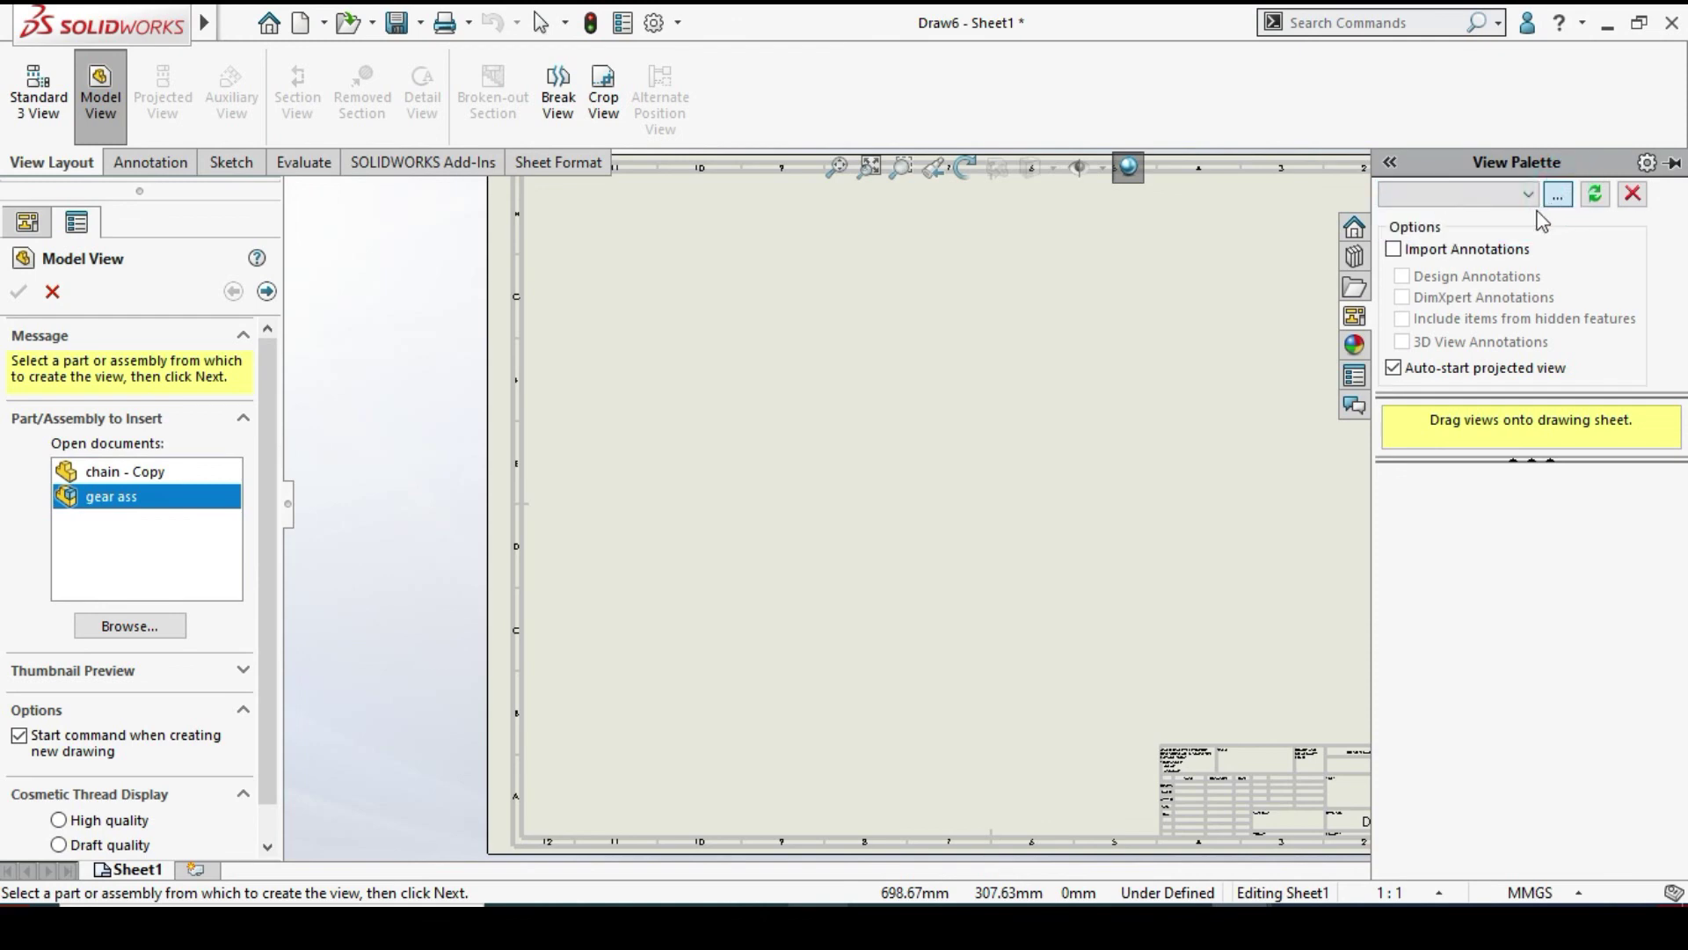
pyautogui.click(364, 236)
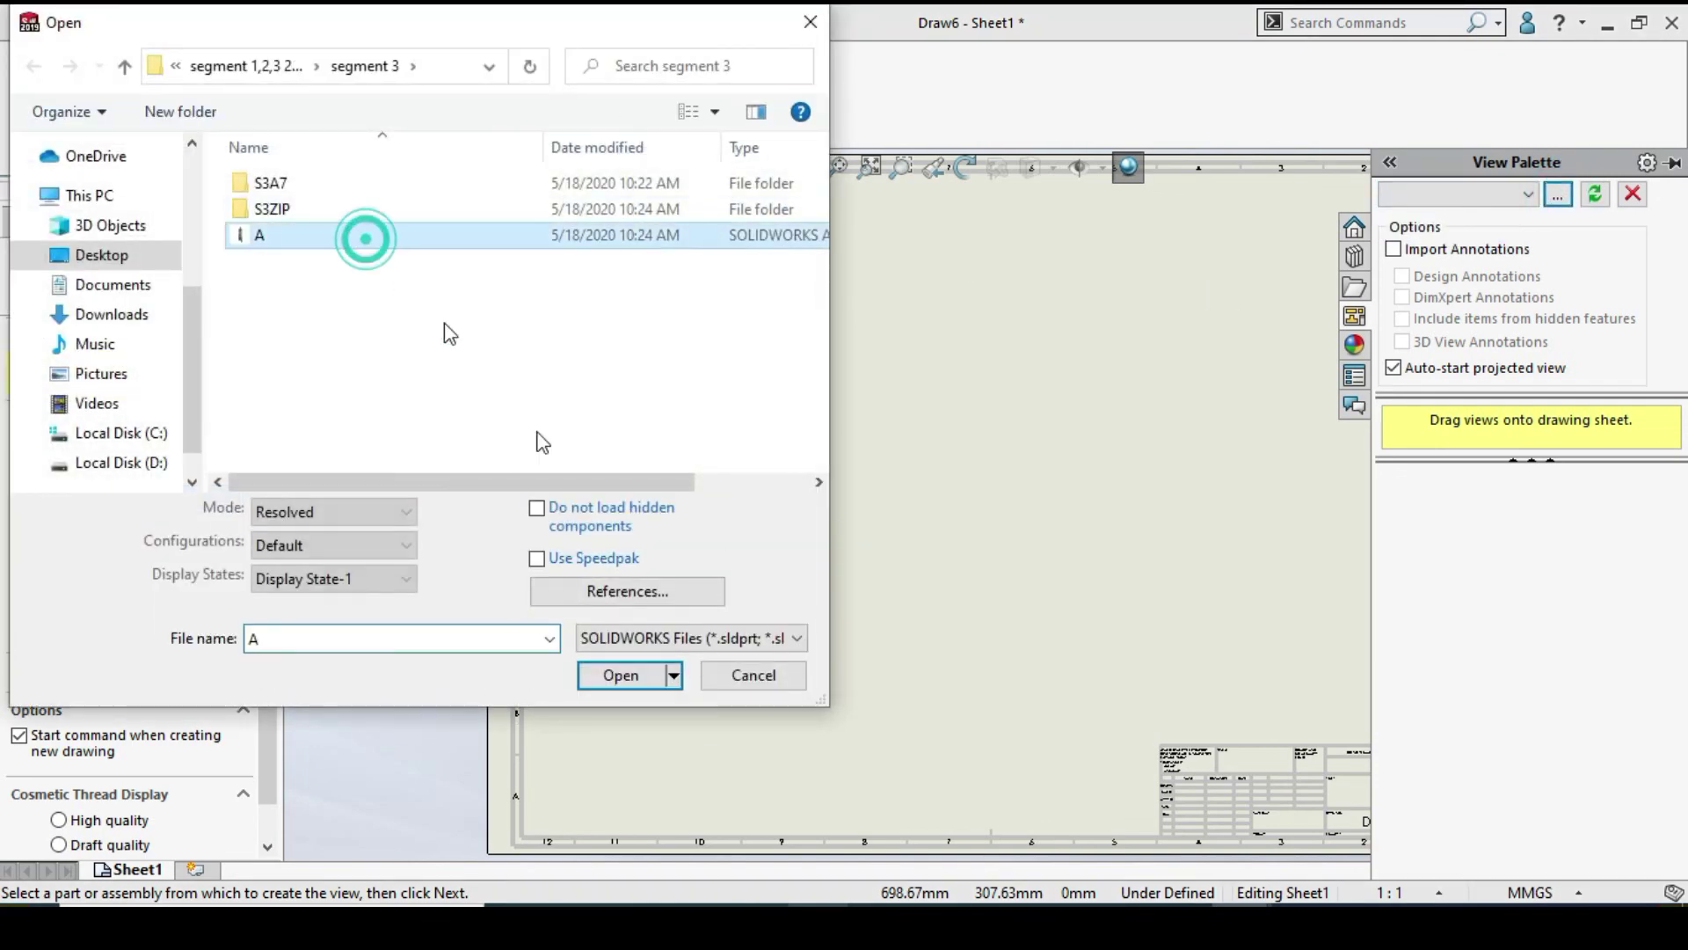
pyautogui.click(624, 662)
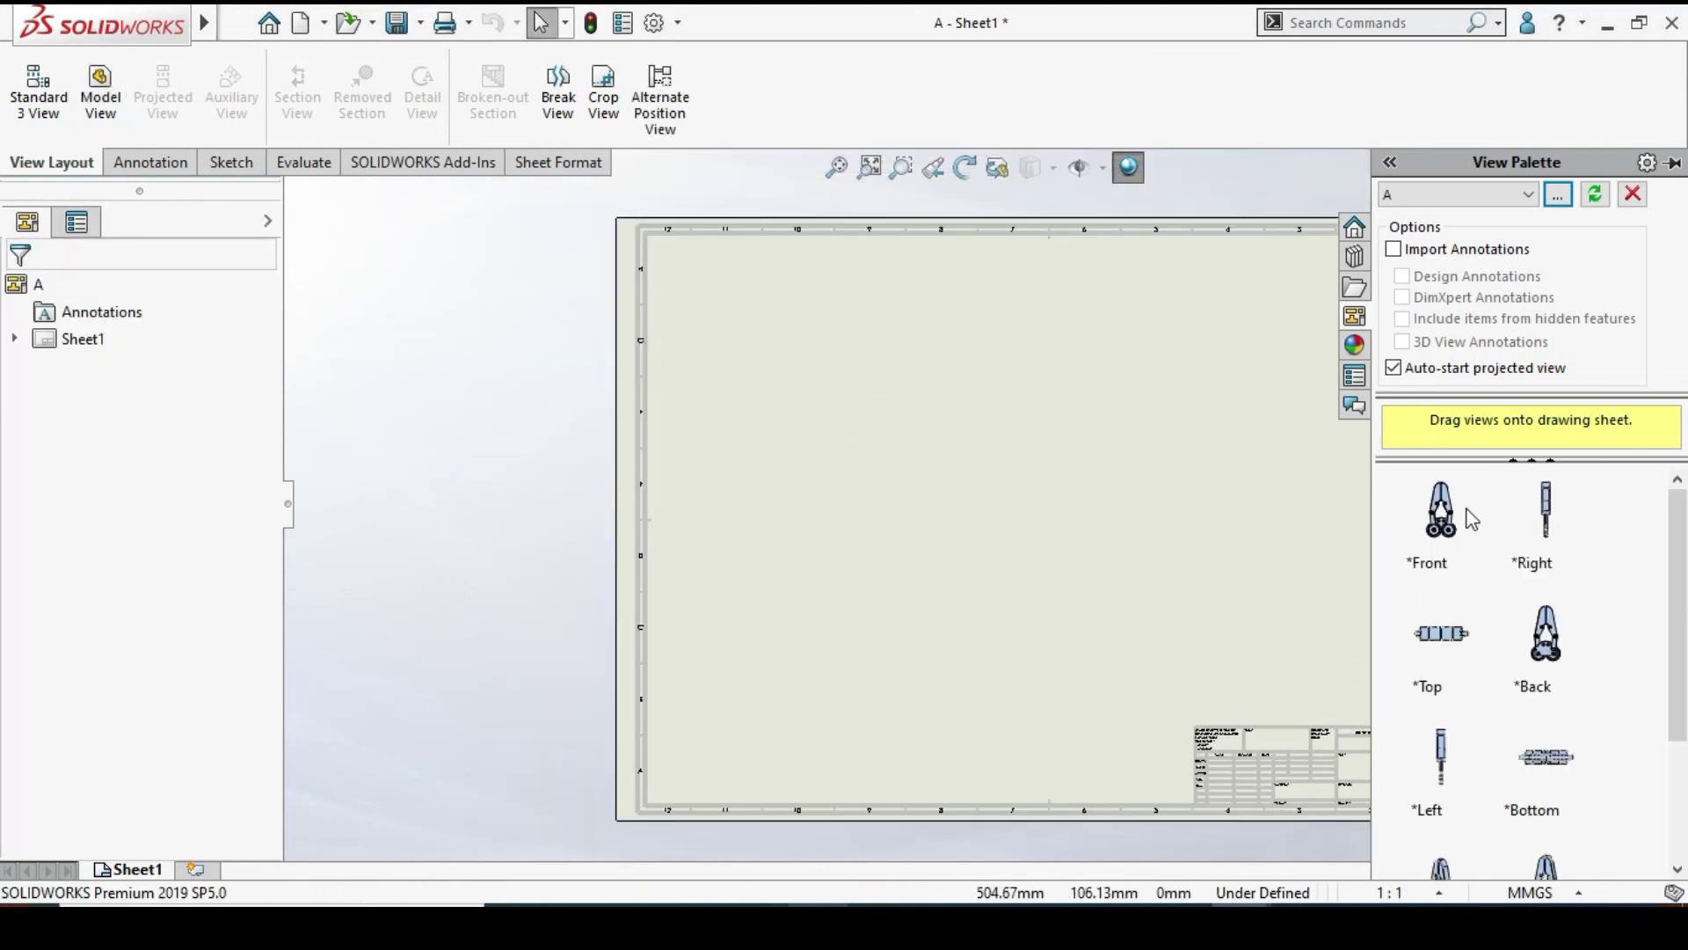
# Place assembly A's Front view on the sheet's upper left as Drawing View1
pyautogui.moveTo(1470, 519)
pyautogui.mouseDown()
pyautogui.moveTo(1161, 527)
pyautogui.moveTo(833, 440)
pyautogui.mouseUp()
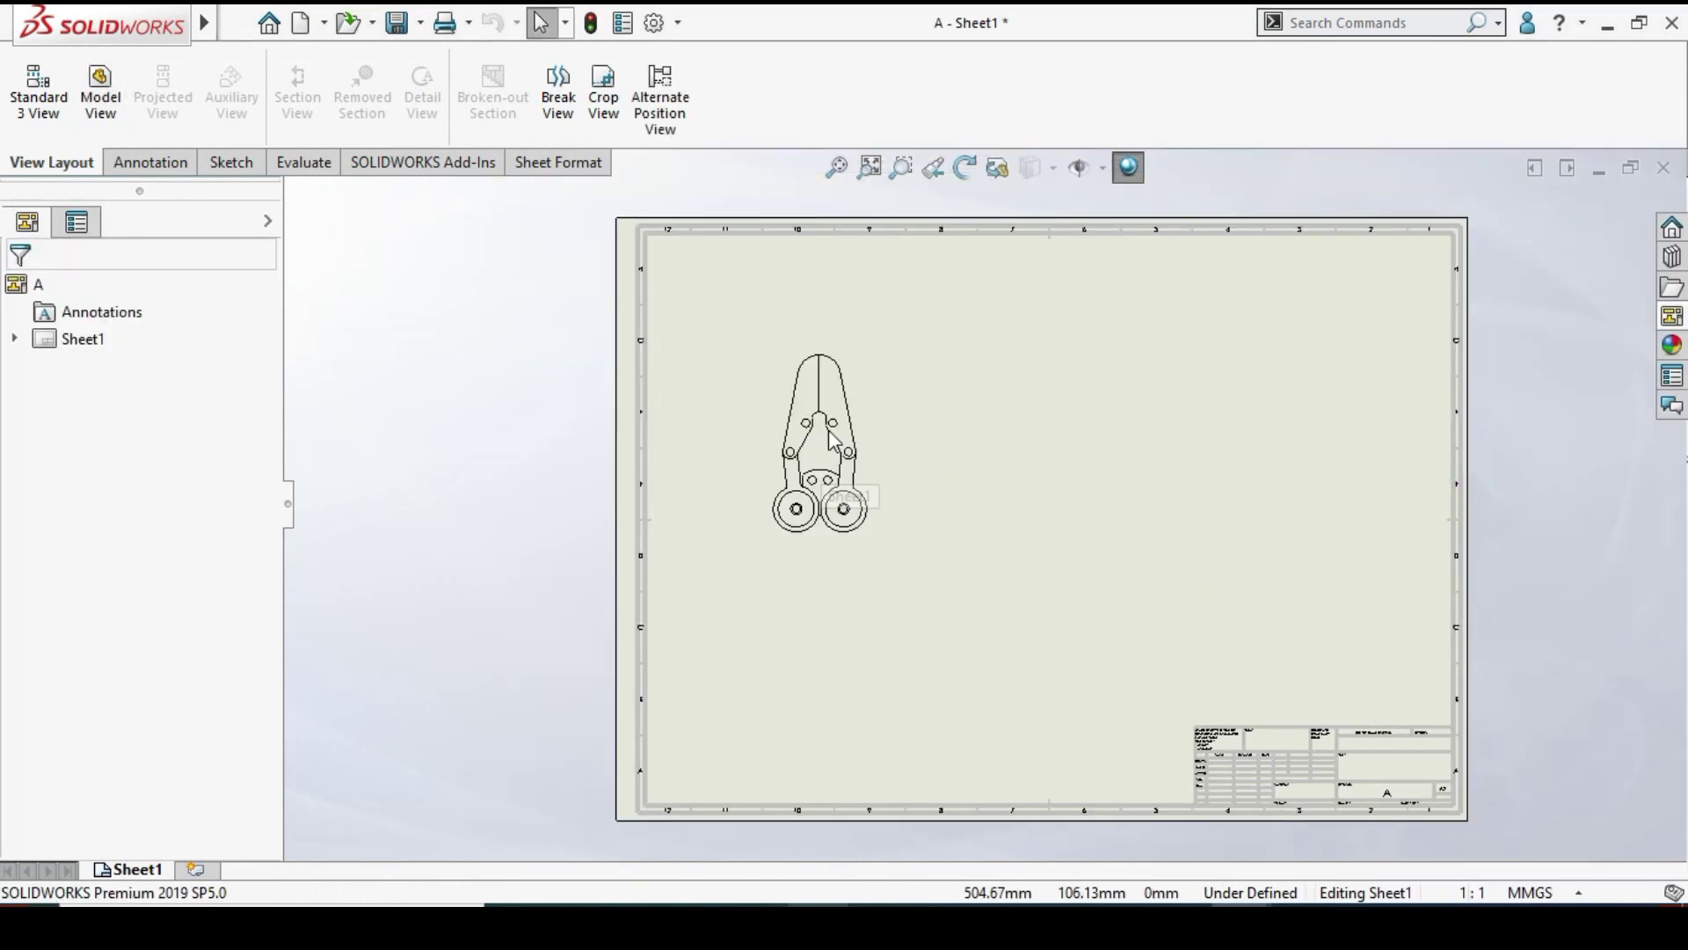
pyautogui.scroll(-3, 803, 414)
pyautogui.click(19, 291)
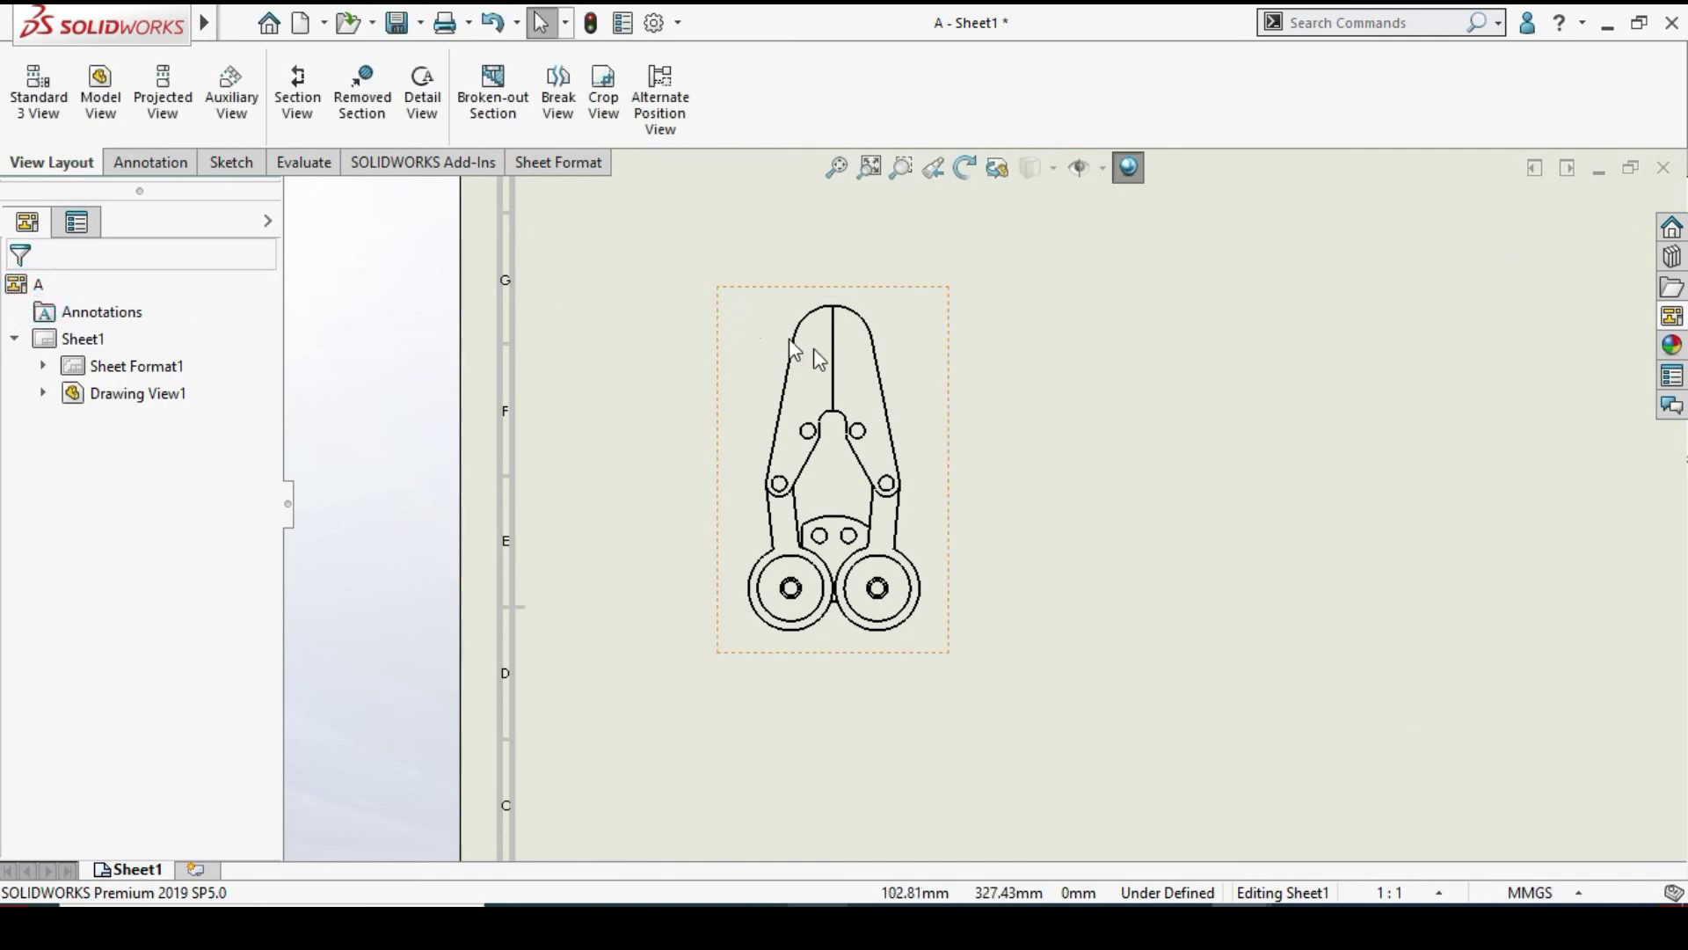
pyautogui.scroll(-2, 814, 349)
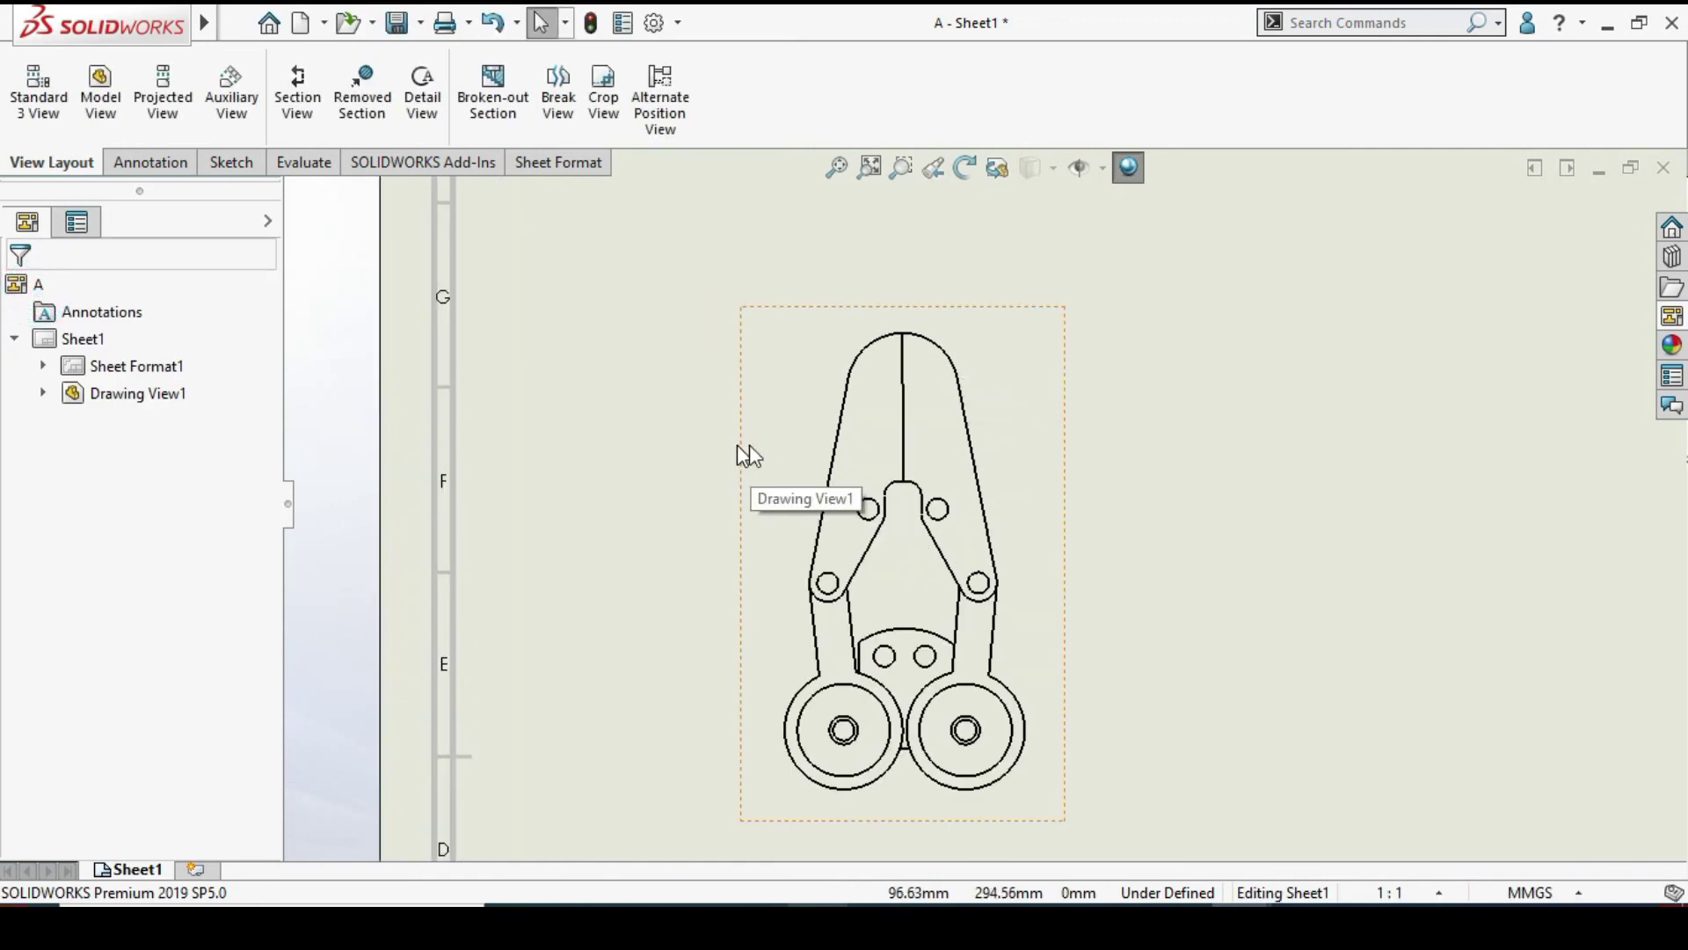
pyautogui.scroll(-2, 986, 474)
pyautogui.scroll(3, 986, 473)
pyautogui.scroll(-2, 1051, 502)
pyautogui.scroll(-1, 1055, 511)
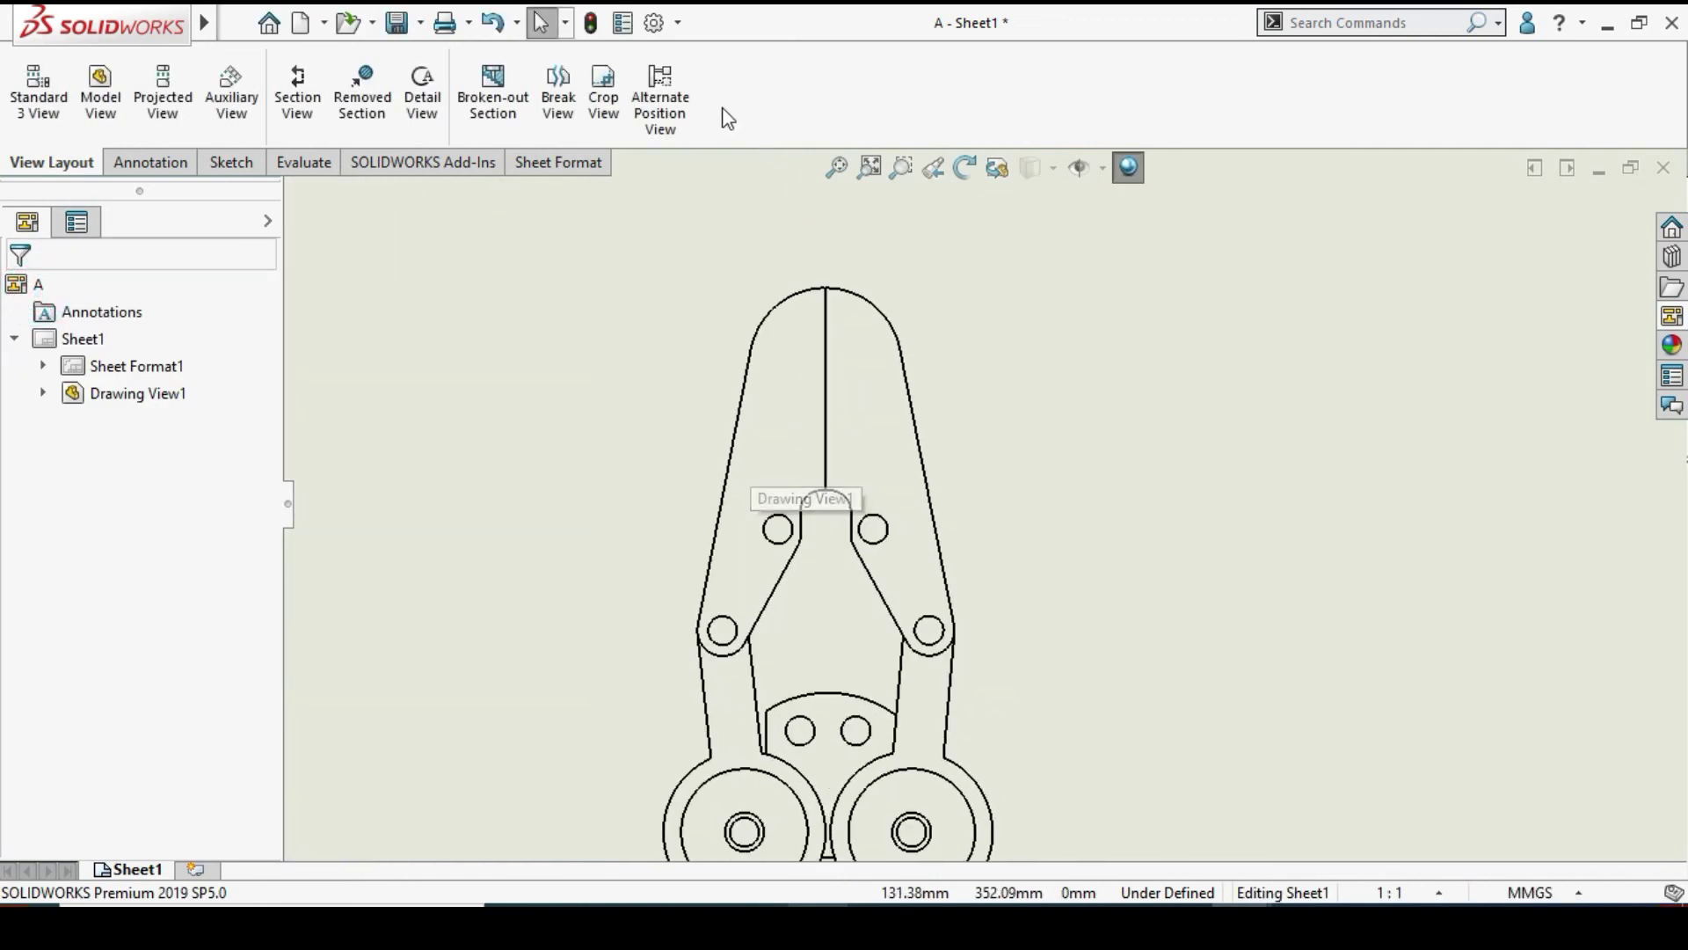
# Create alternate position AltPosition_Default_1 for Drawing View1 with the left jaw swung outward
pyautogui.click(661, 97)
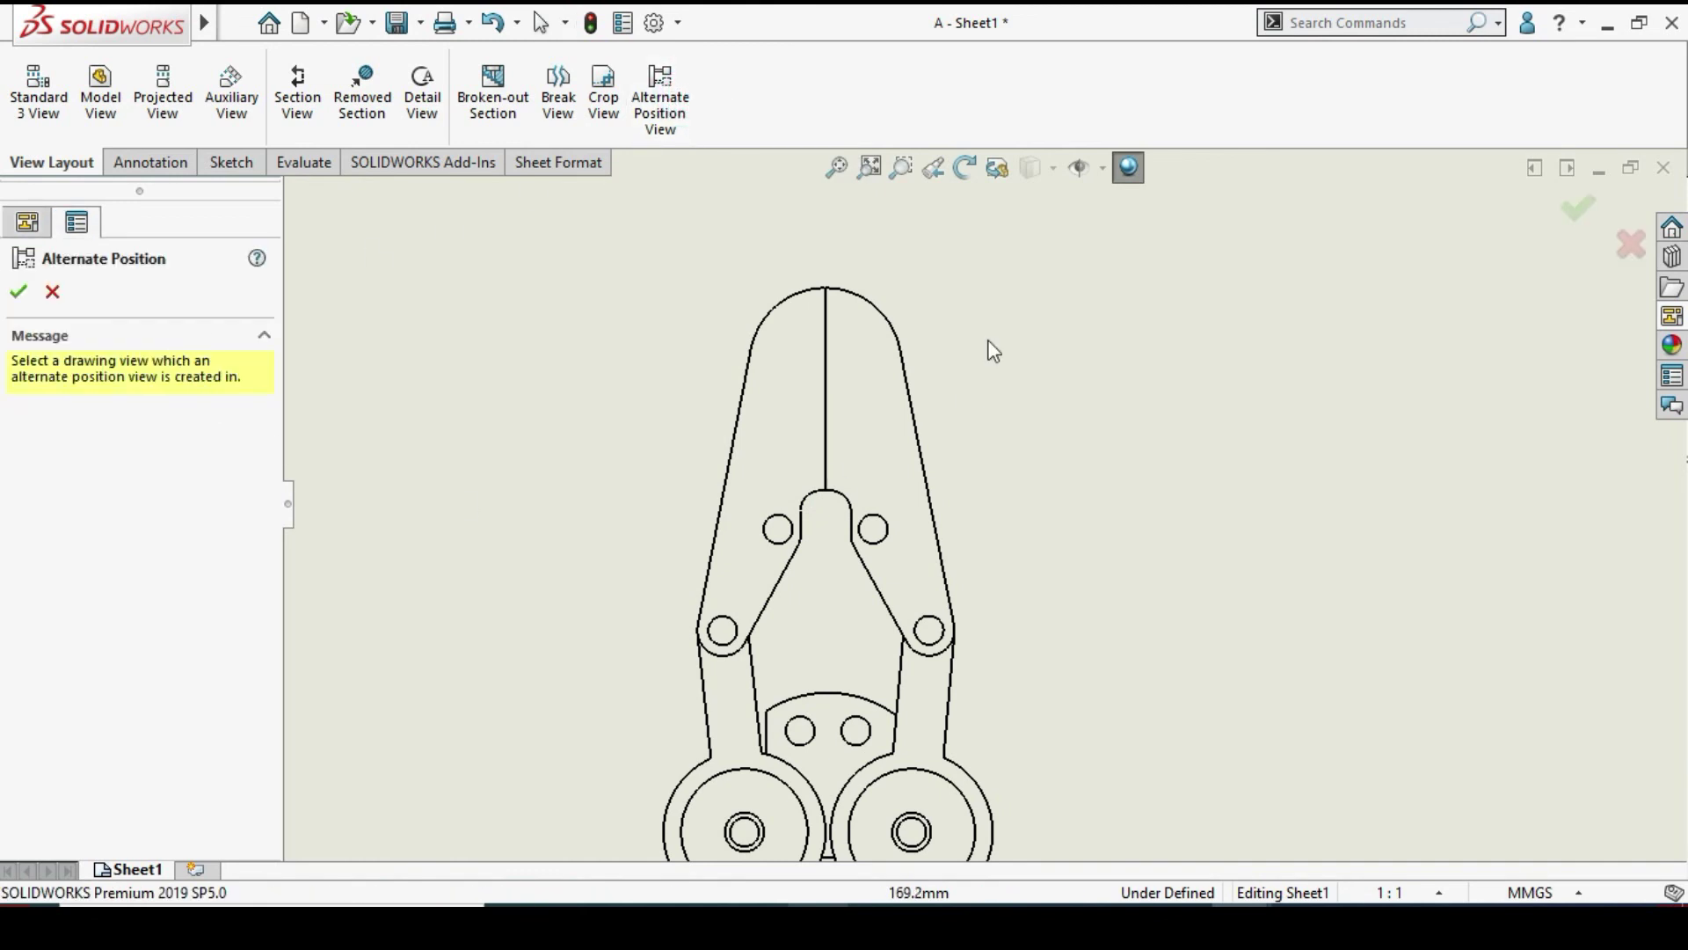
pyautogui.press('Escape')
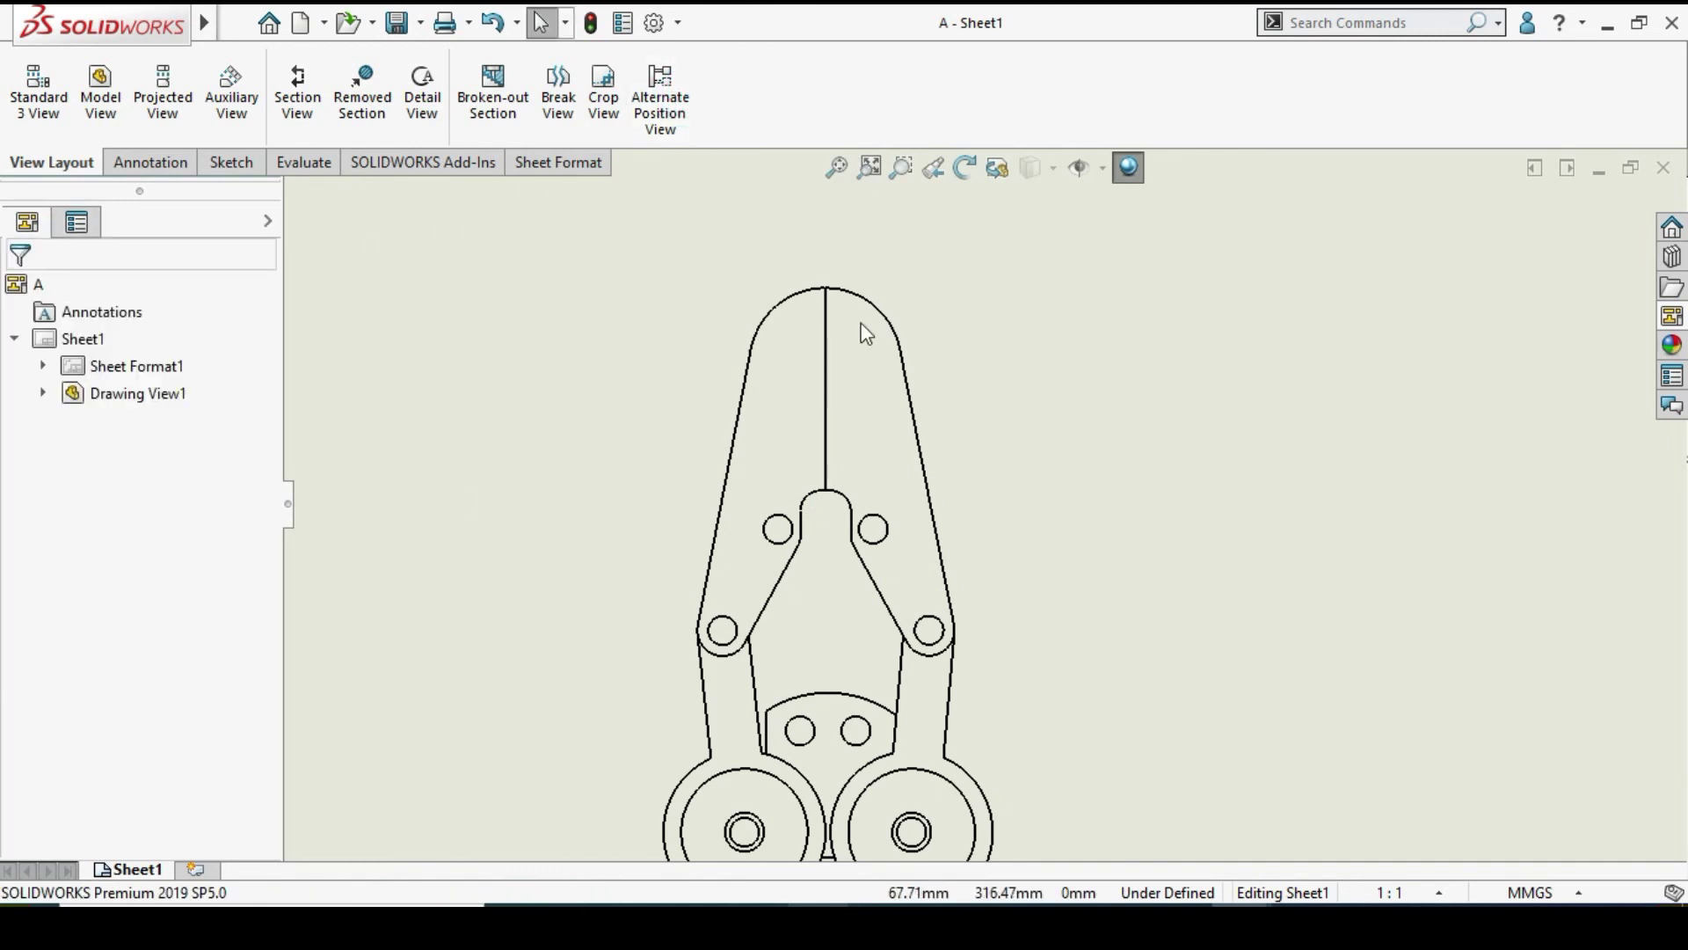
pyautogui.click(979, 280)
pyautogui.click(660, 97)
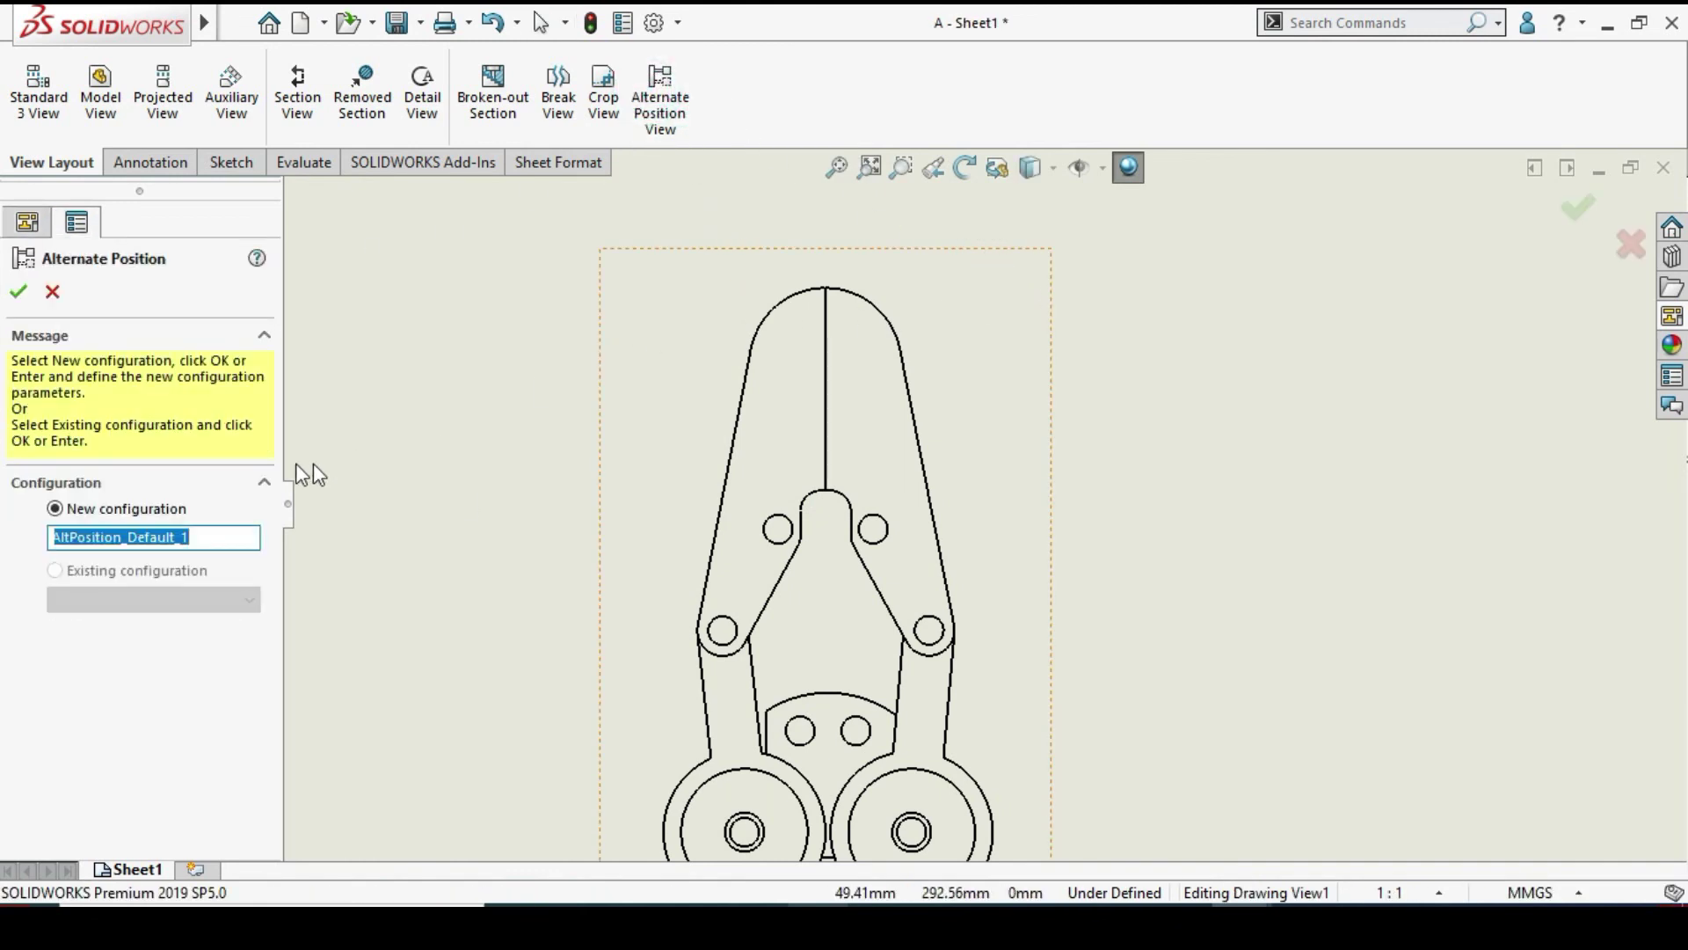
pyautogui.click(19, 293)
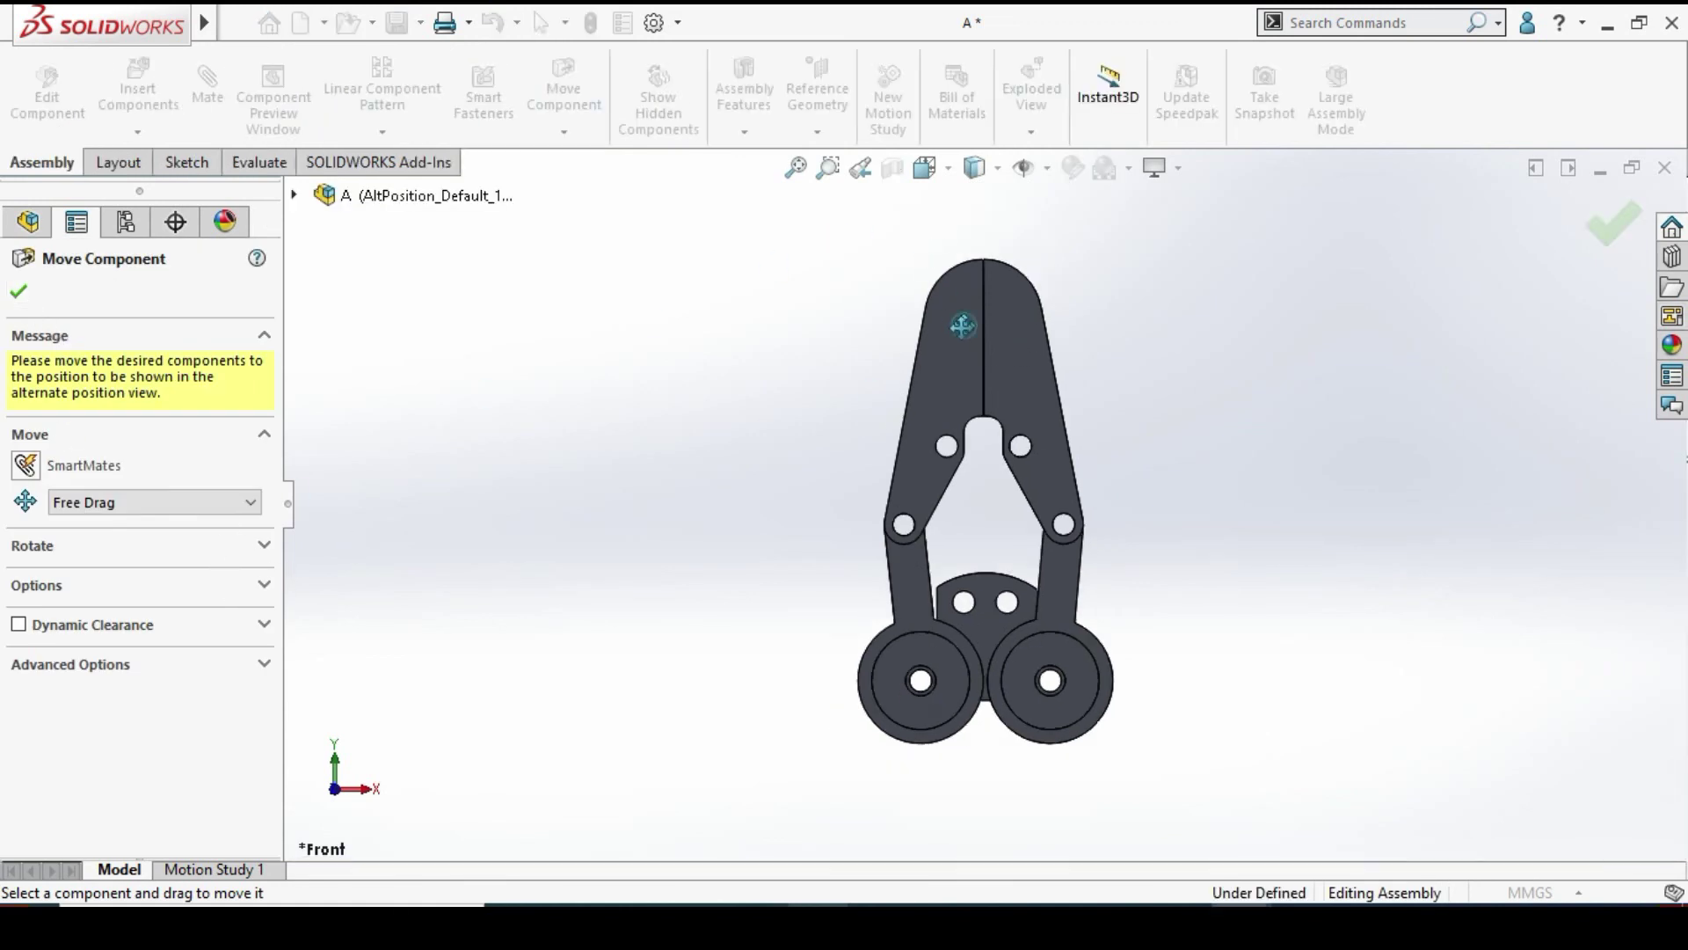
pyautogui.moveTo(961, 326); pyautogui.dragTo(827, 380)
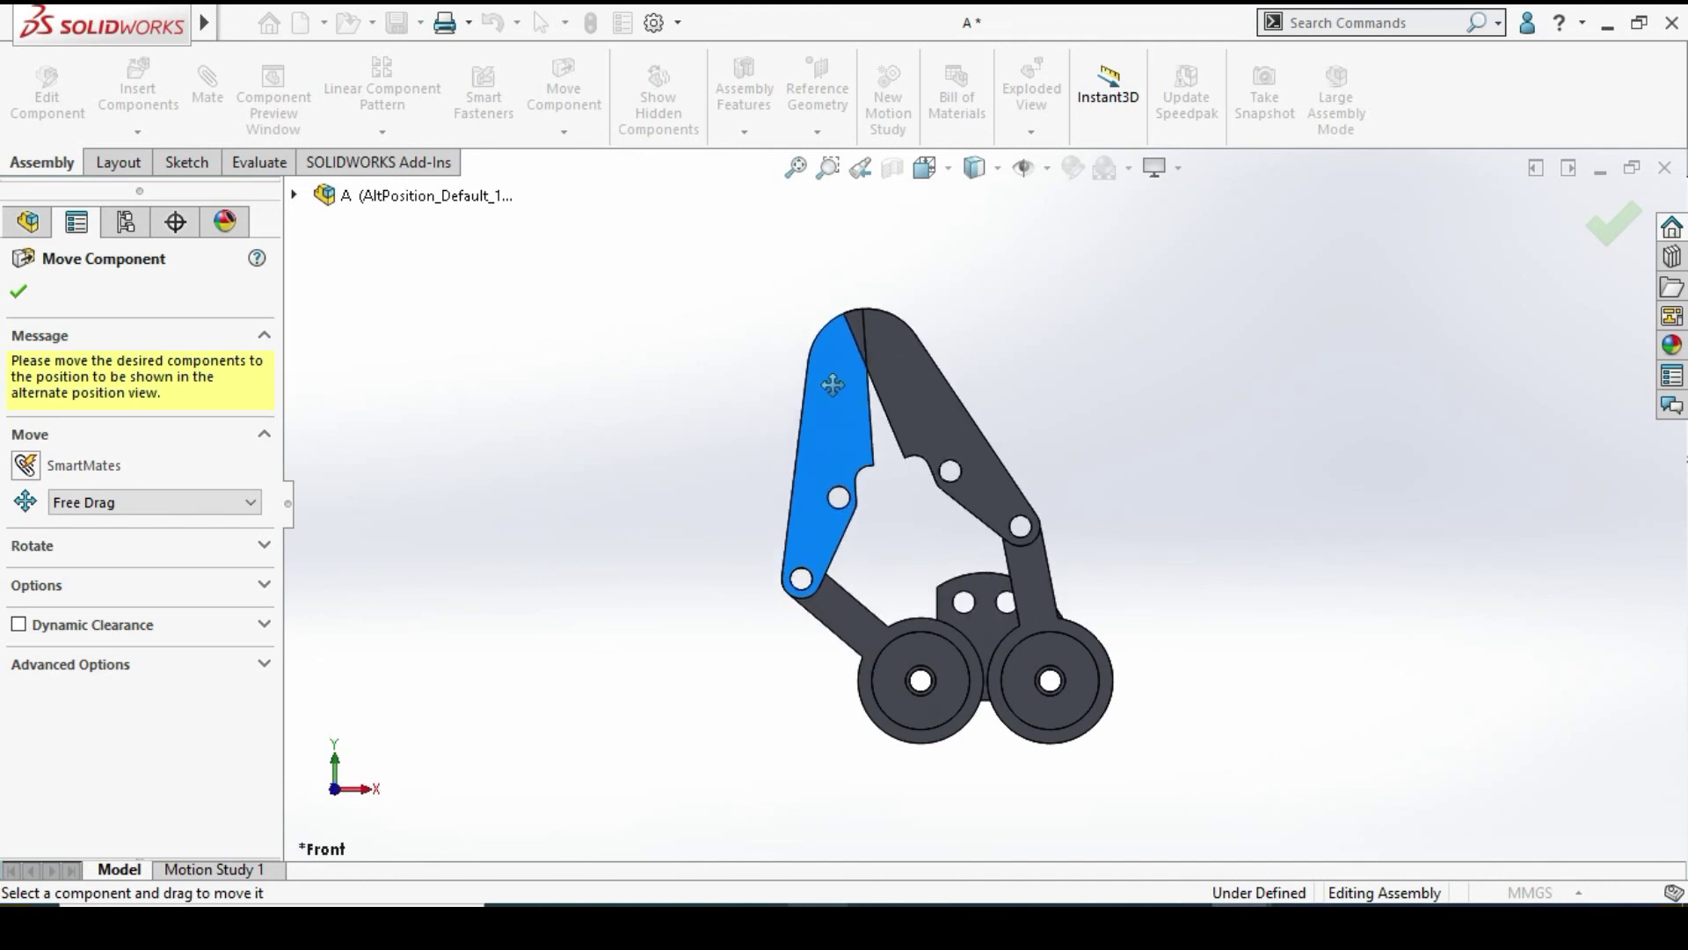
pyautogui.click(1614, 228)
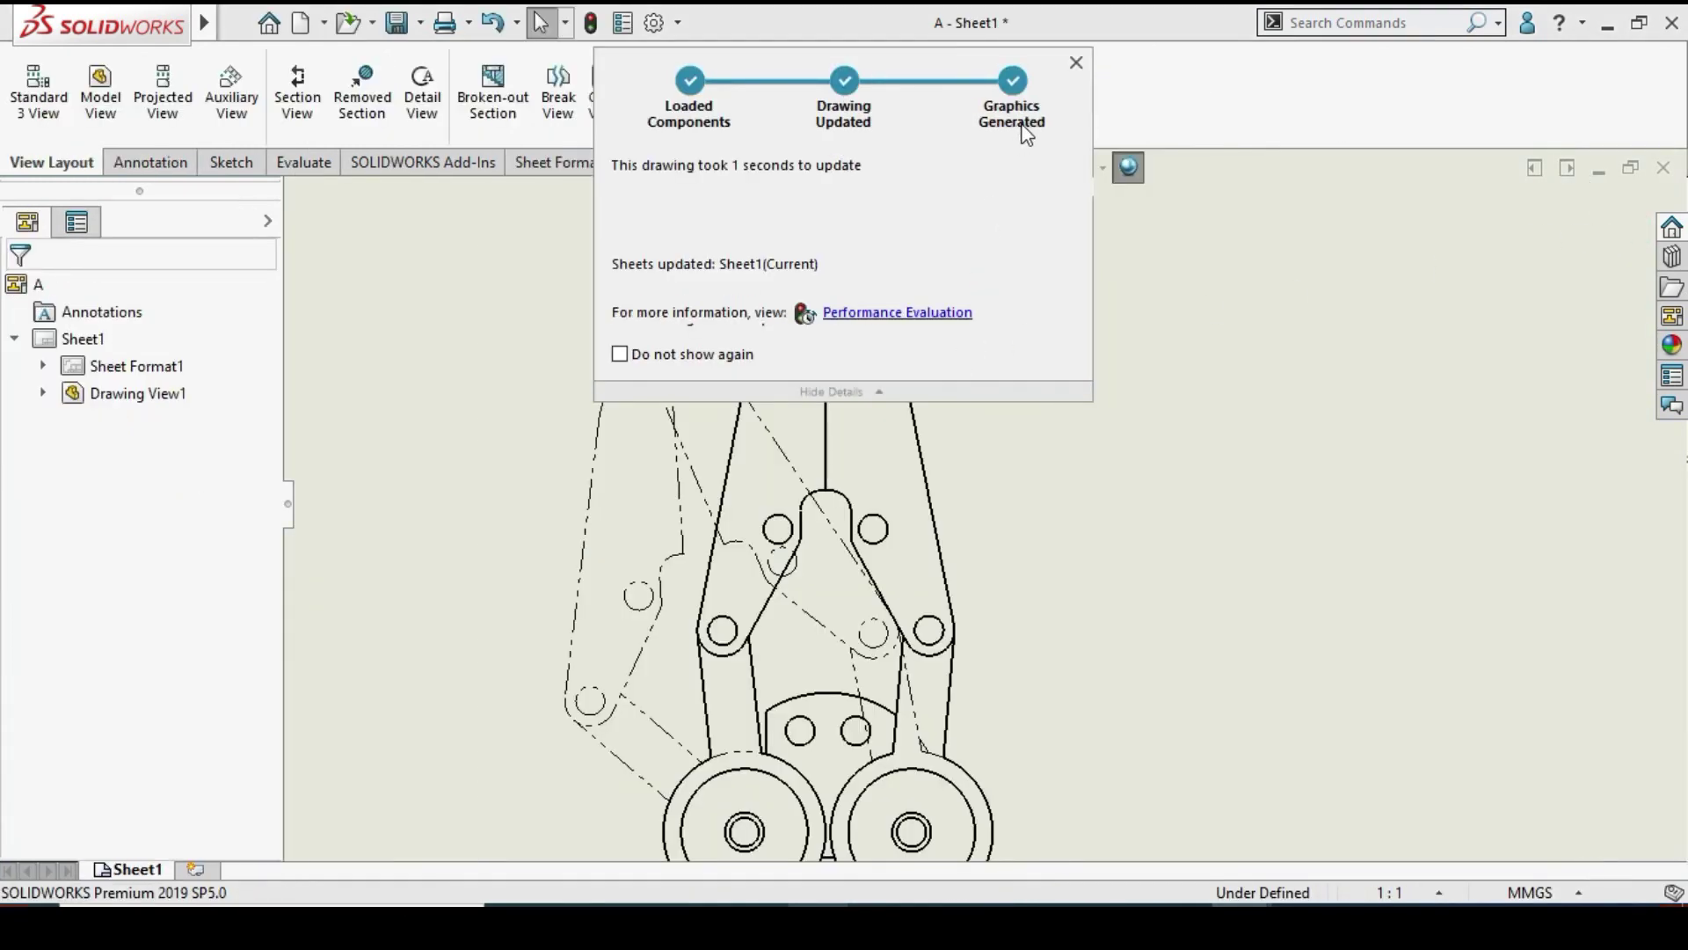
# Close the update summary and zoom and pan over the dashed open-jaw overlay
pyautogui.click(1076, 64)
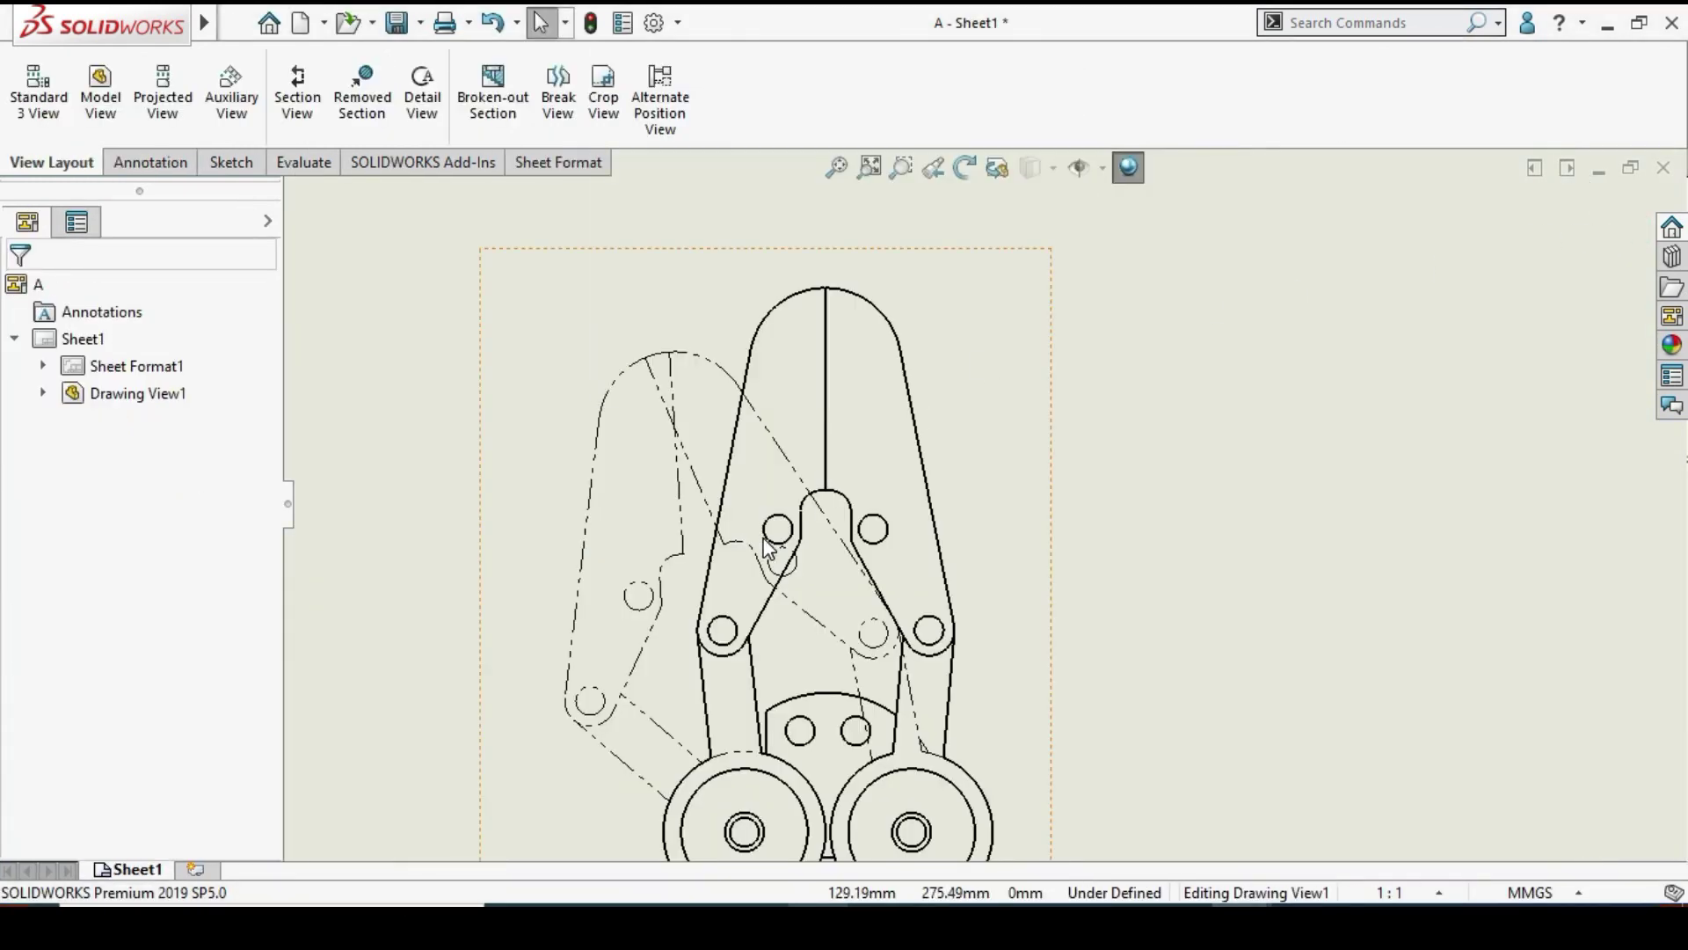
pyautogui.scroll(1, 876, 498)
pyautogui.moveTo(876, 499)
pyautogui.mouseDown(button='middle')
pyautogui.moveTo(946, 489)
pyautogui.moveTo(860, 505)
pyautogui.mouseUp(button='middle')
pyautogui.scroll(3, 971, 484)
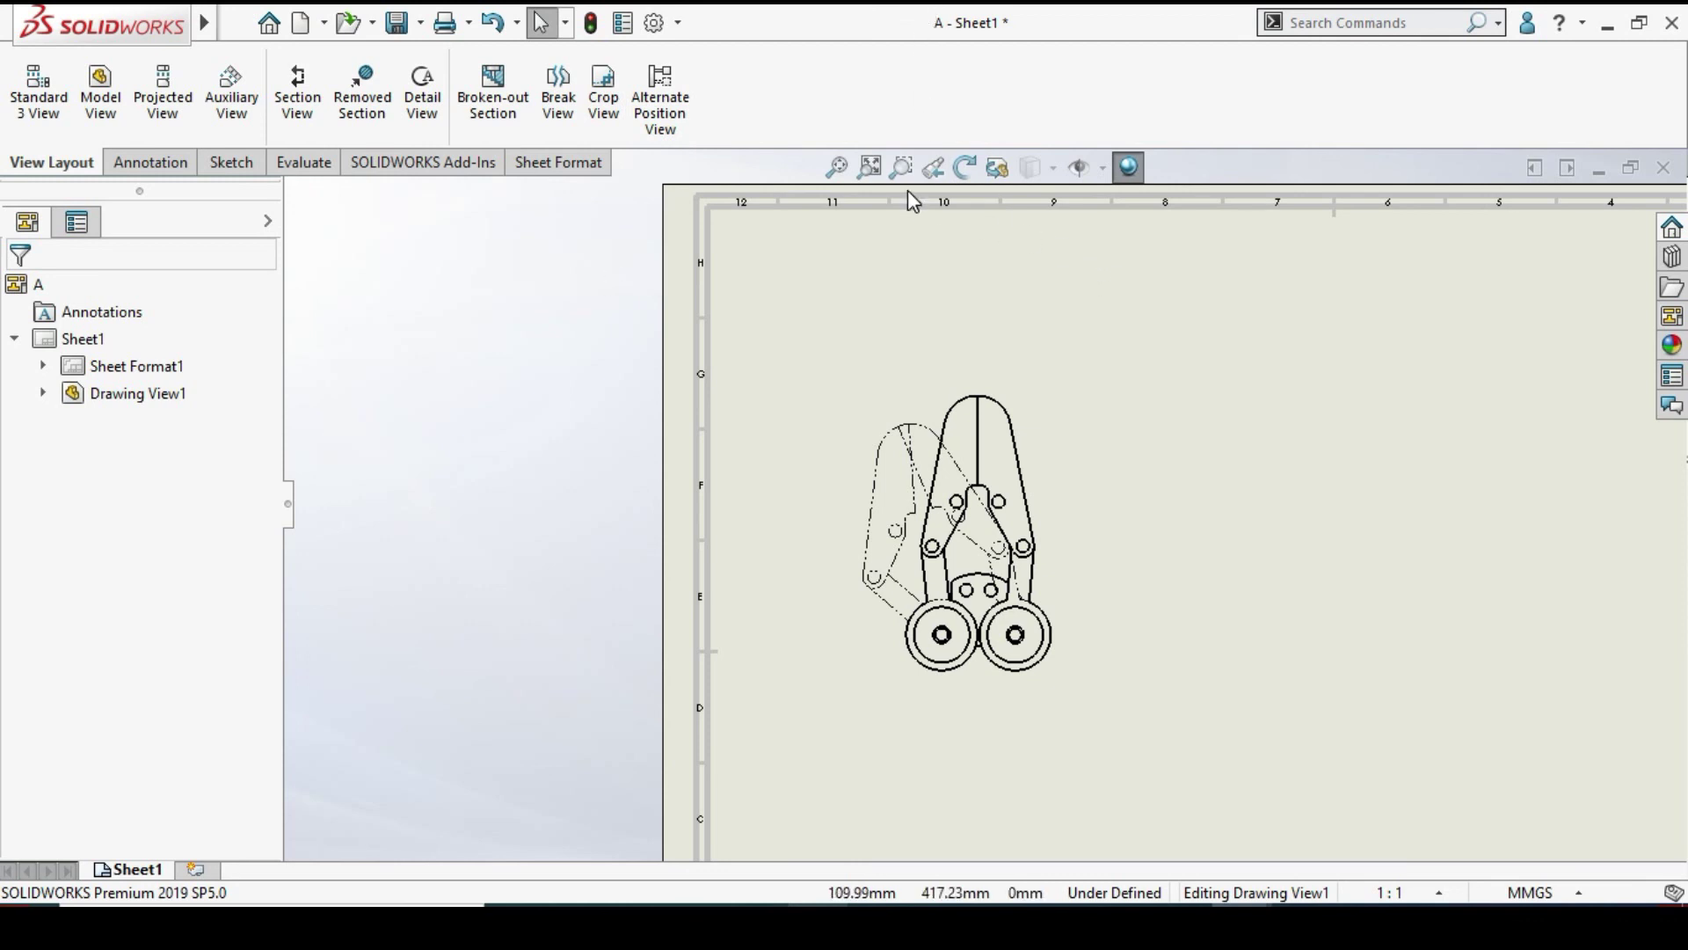
pyautogui.scroll(-2, 1062, 539)
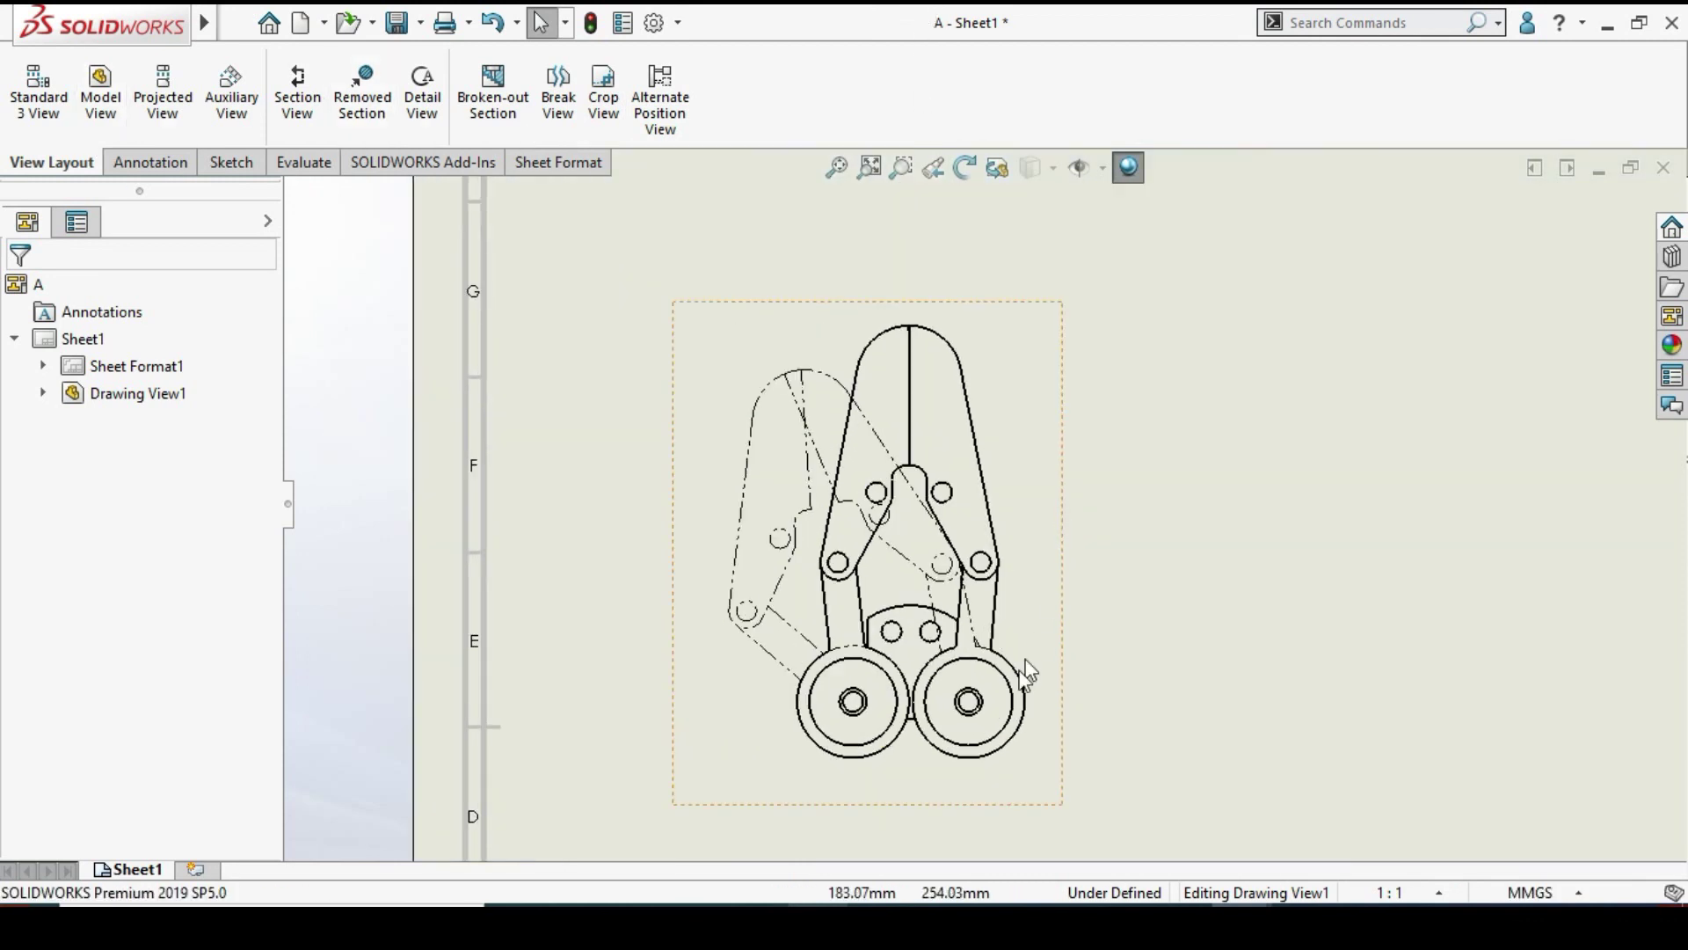
pyautogui.scroll(3, 1018, 671)
pyautogui.scroll(-3, 950, 604)
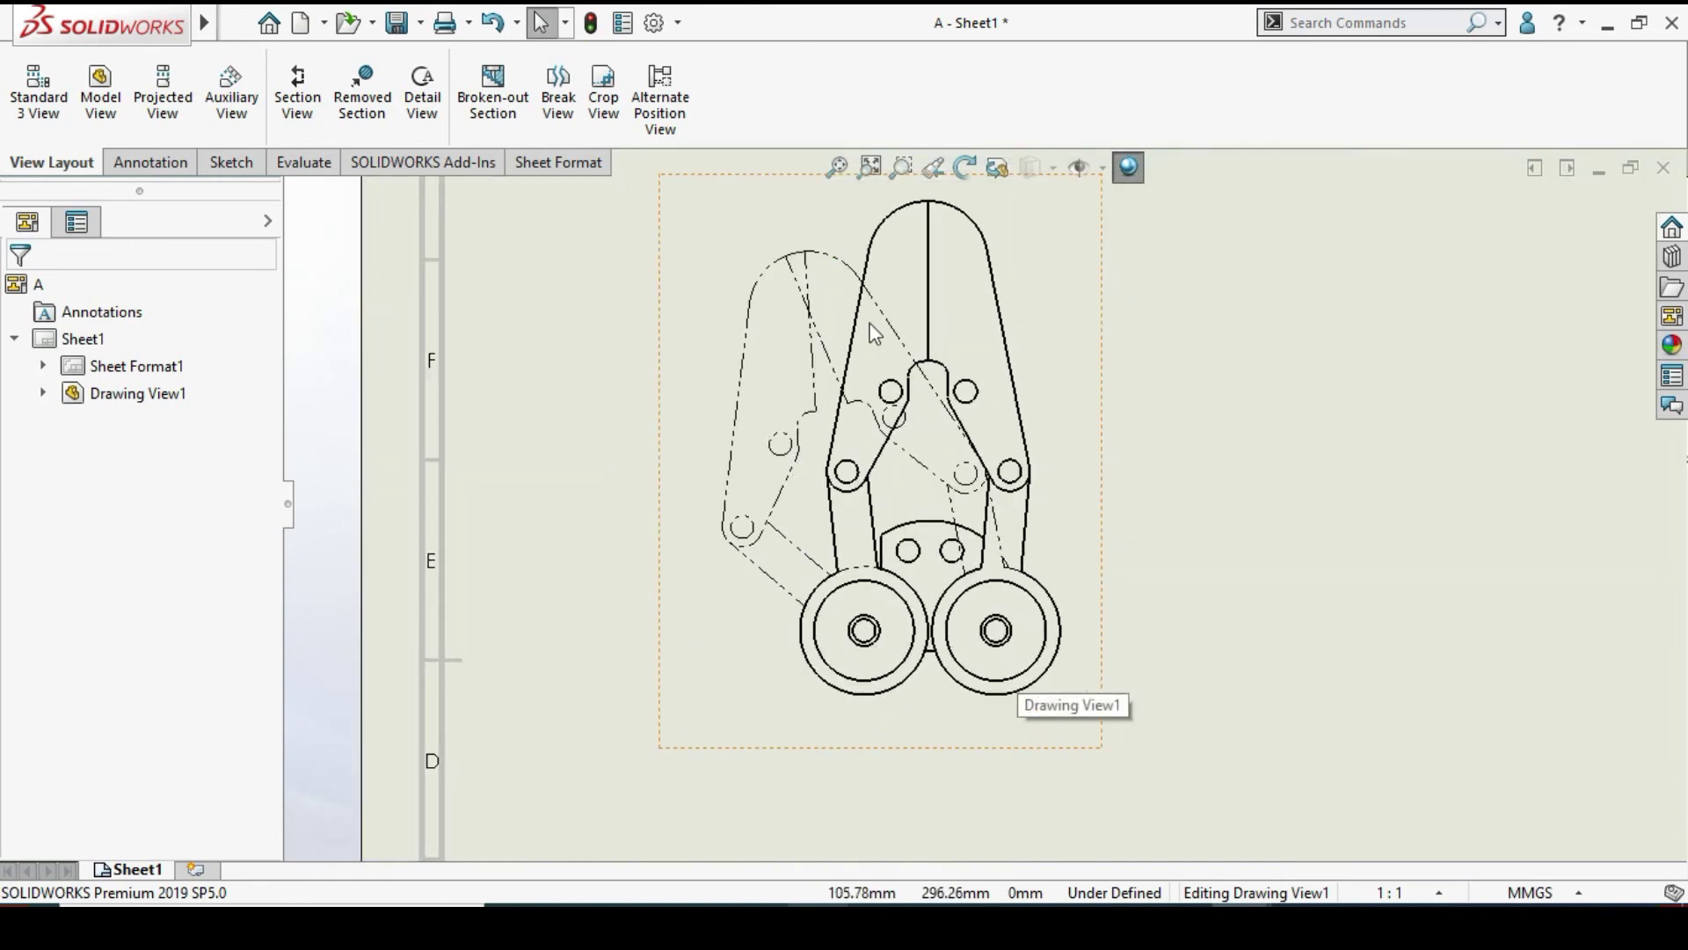